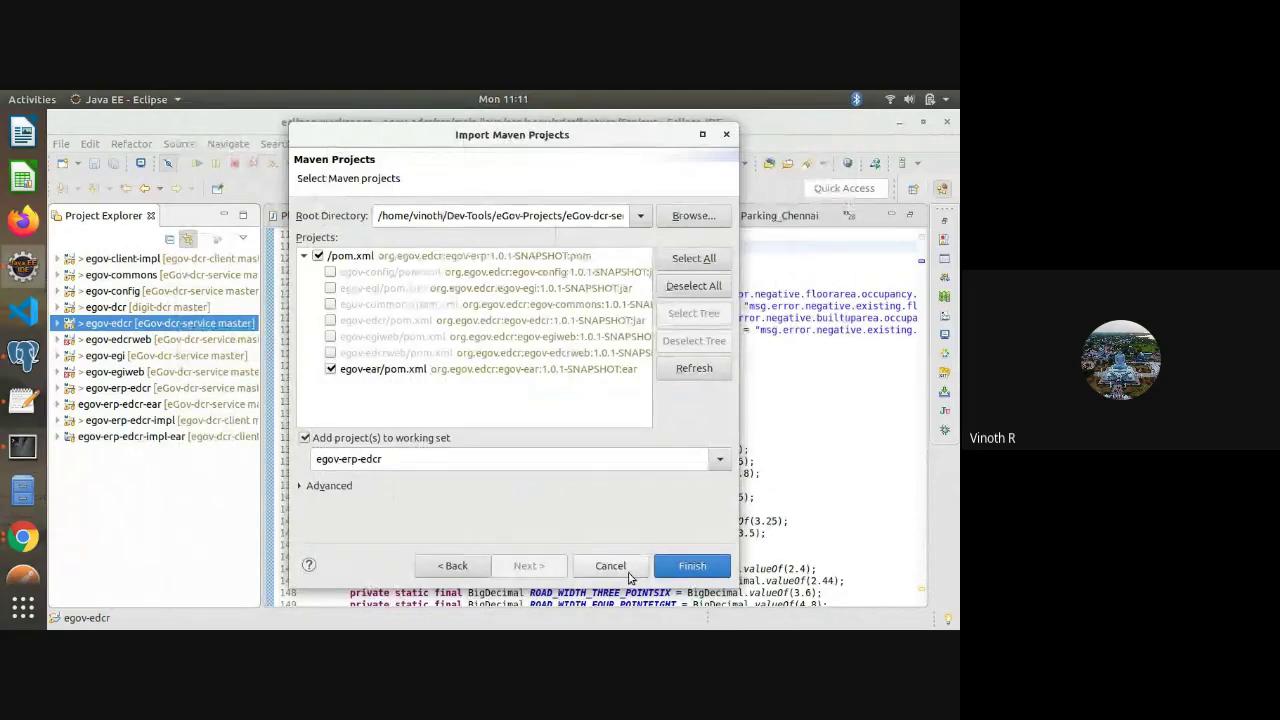
# Cancel the Maven projects import and open the Eclipse preferences at the Maven category
pyautogui.click(629, 572)
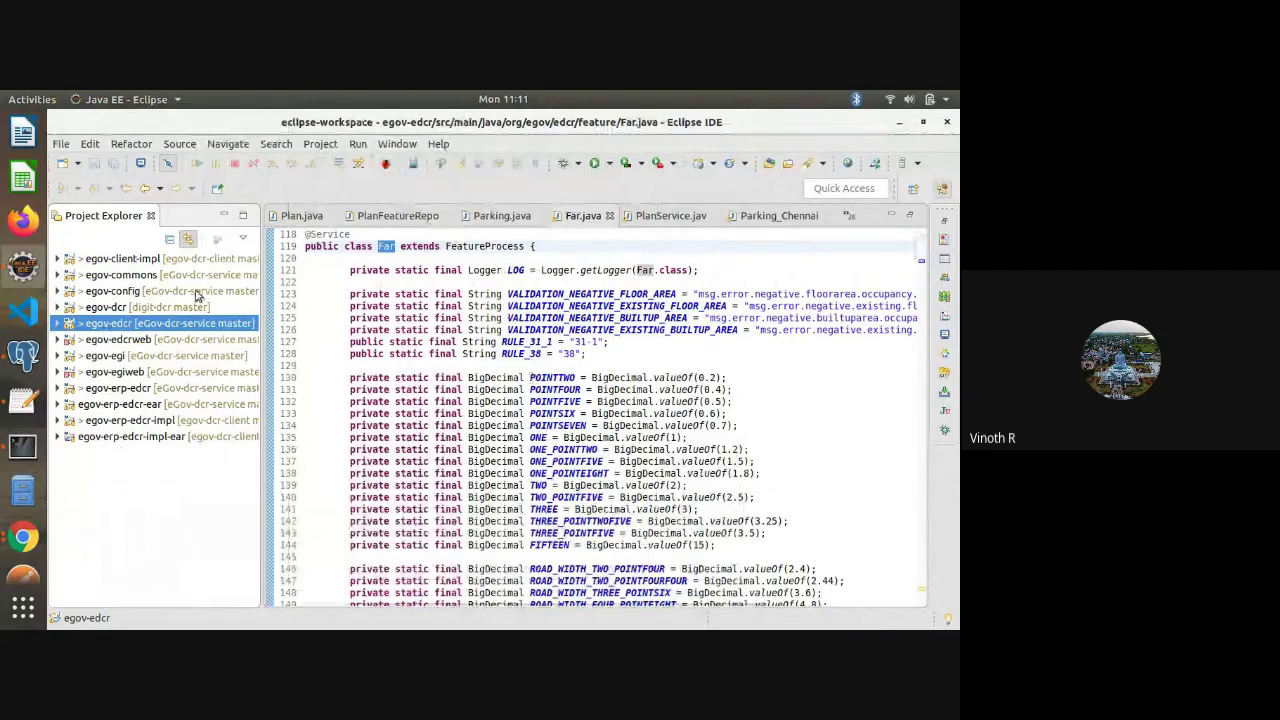
pyautogui.click(322, 146)
pyautogui.moveTo(360, 146)
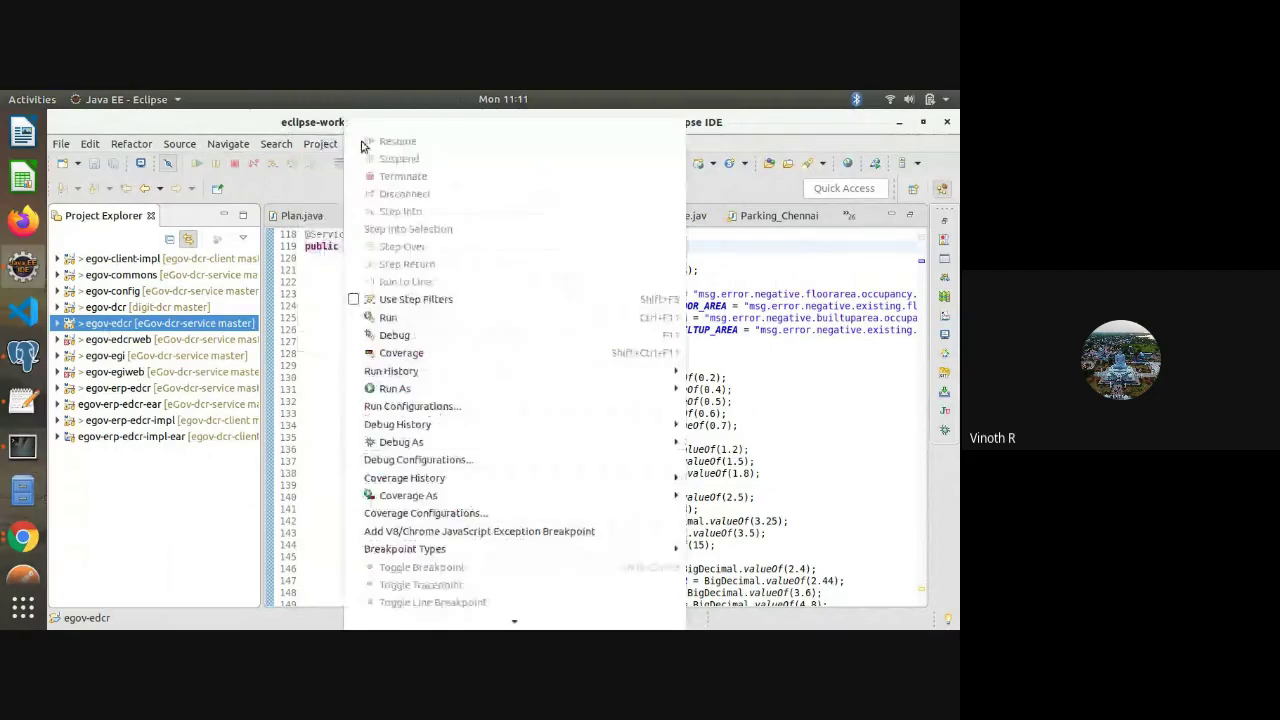
pyautogui.click(256, 166)
pyautogui.click(397, 143)
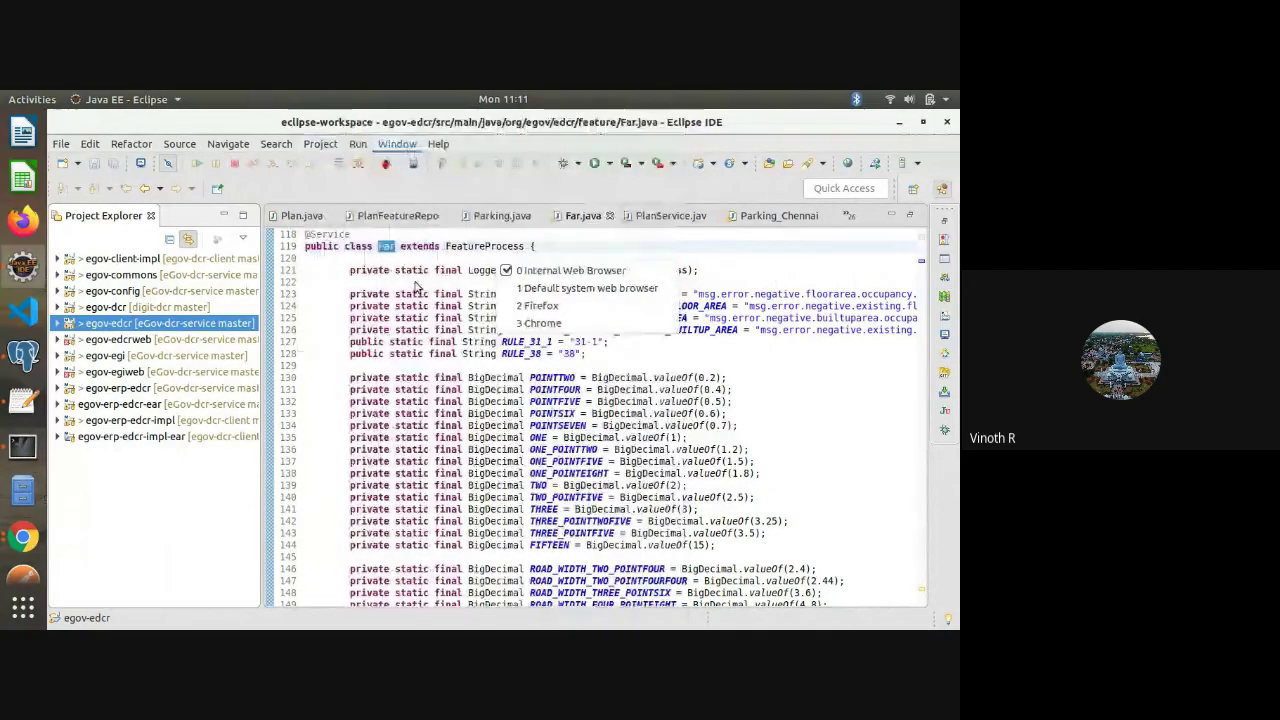
pyautogui.click(419, 287)
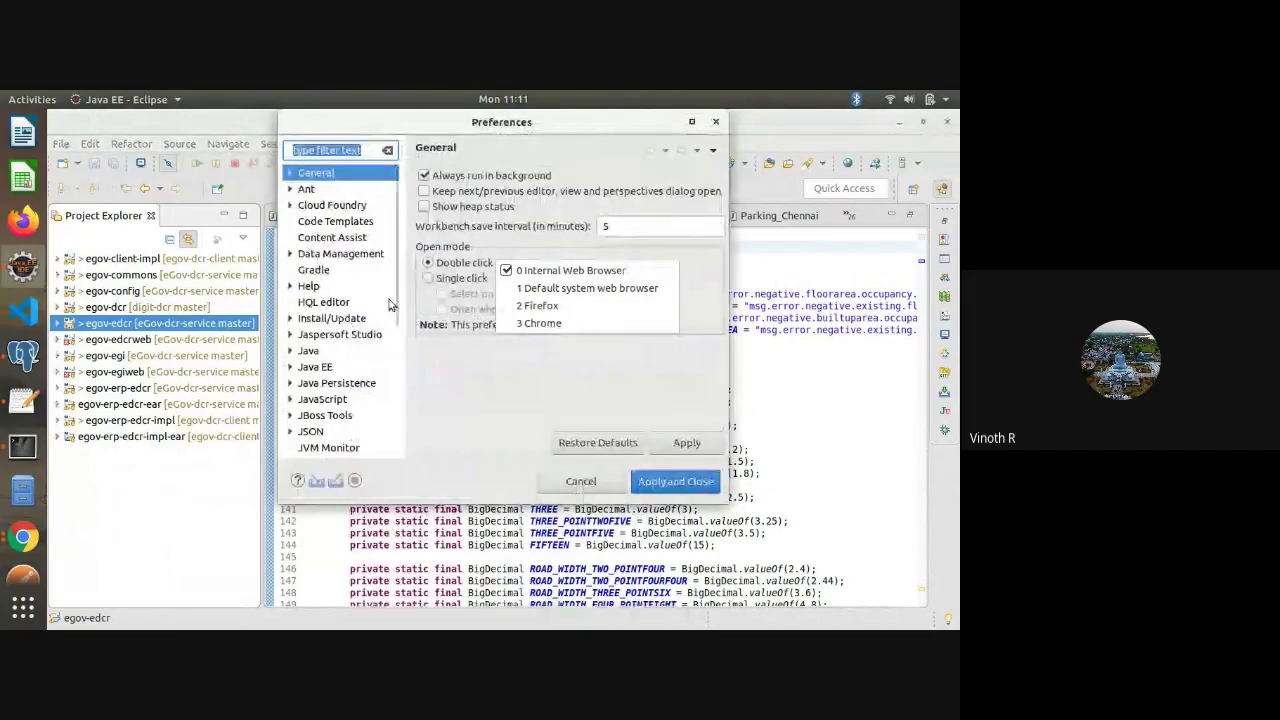
pyautogui.moveTo(395, 292); pyautogui.dragTo(389, 377)
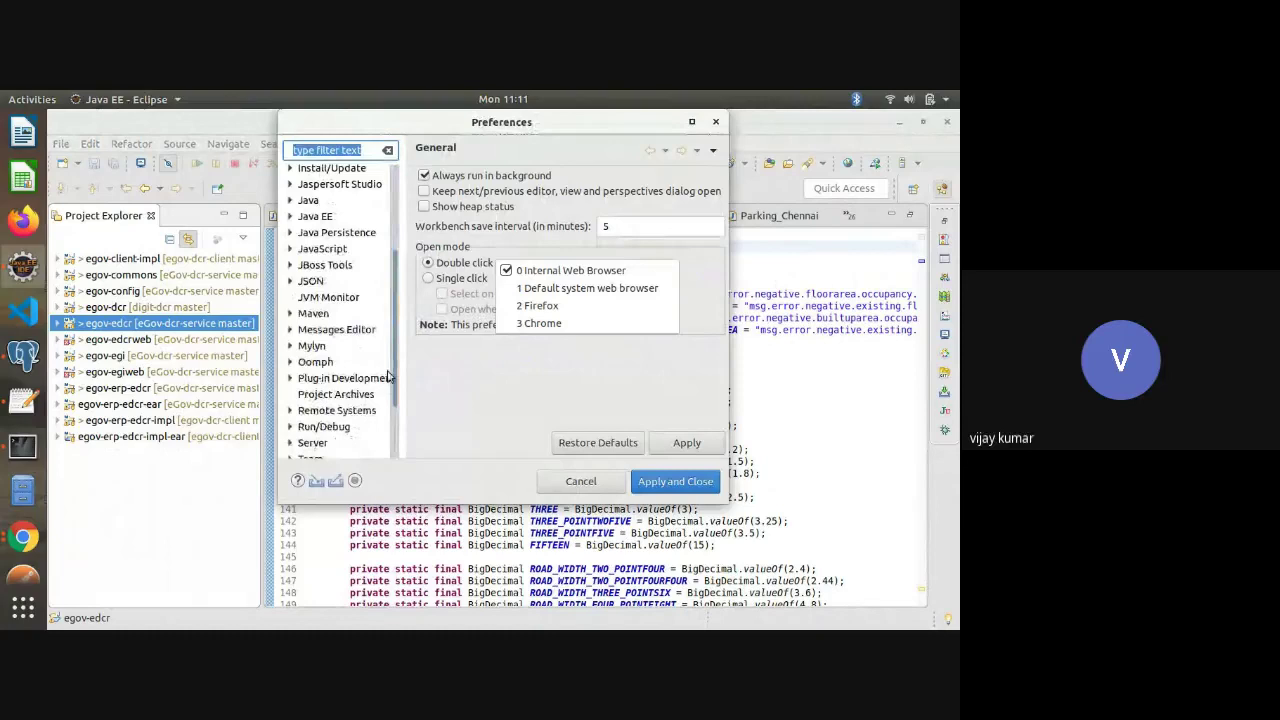
# Open a new file manager window showing the Home folder
pyautogui.click(23, 537)
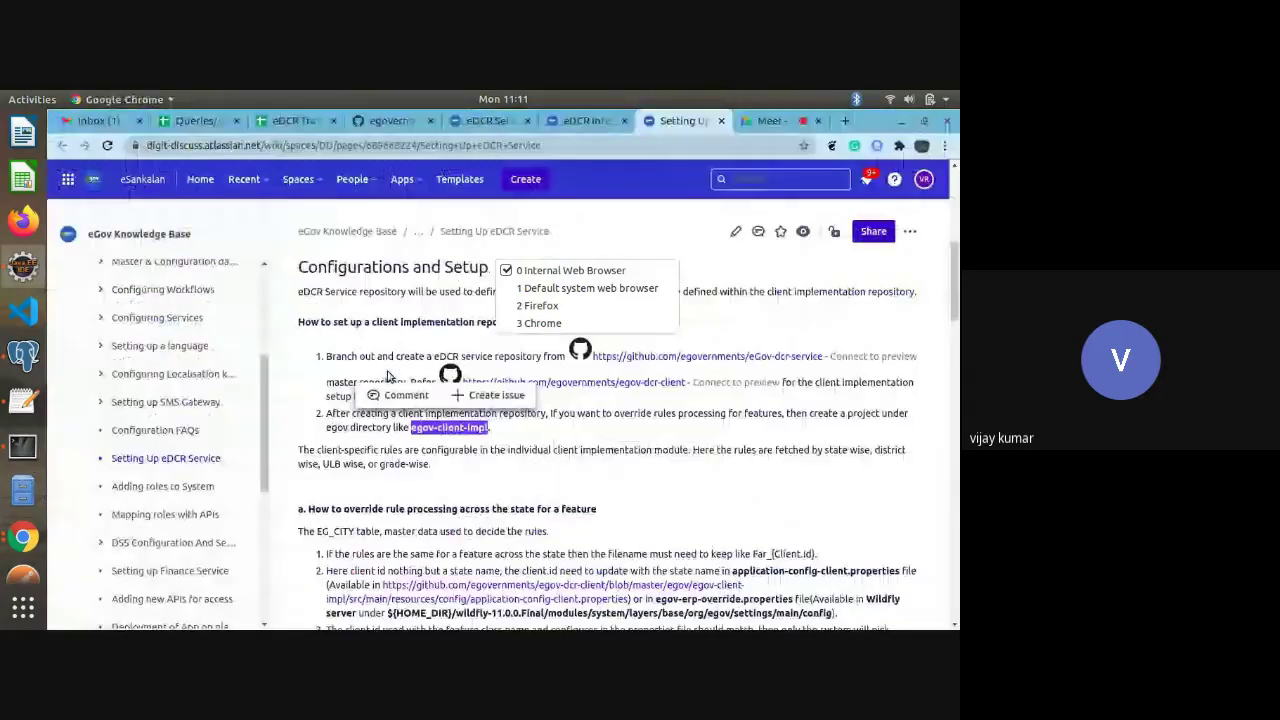
pyautogui.rightClick(22, 495)
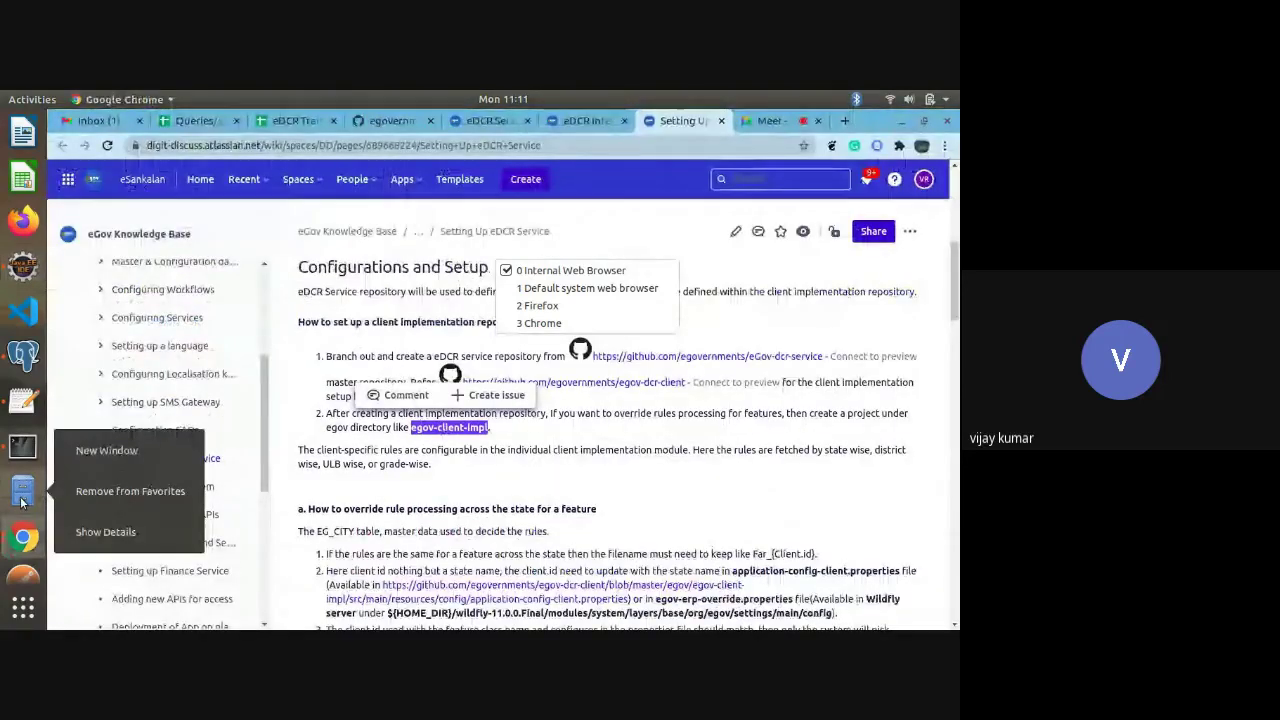
pyautogui.press('Escape')
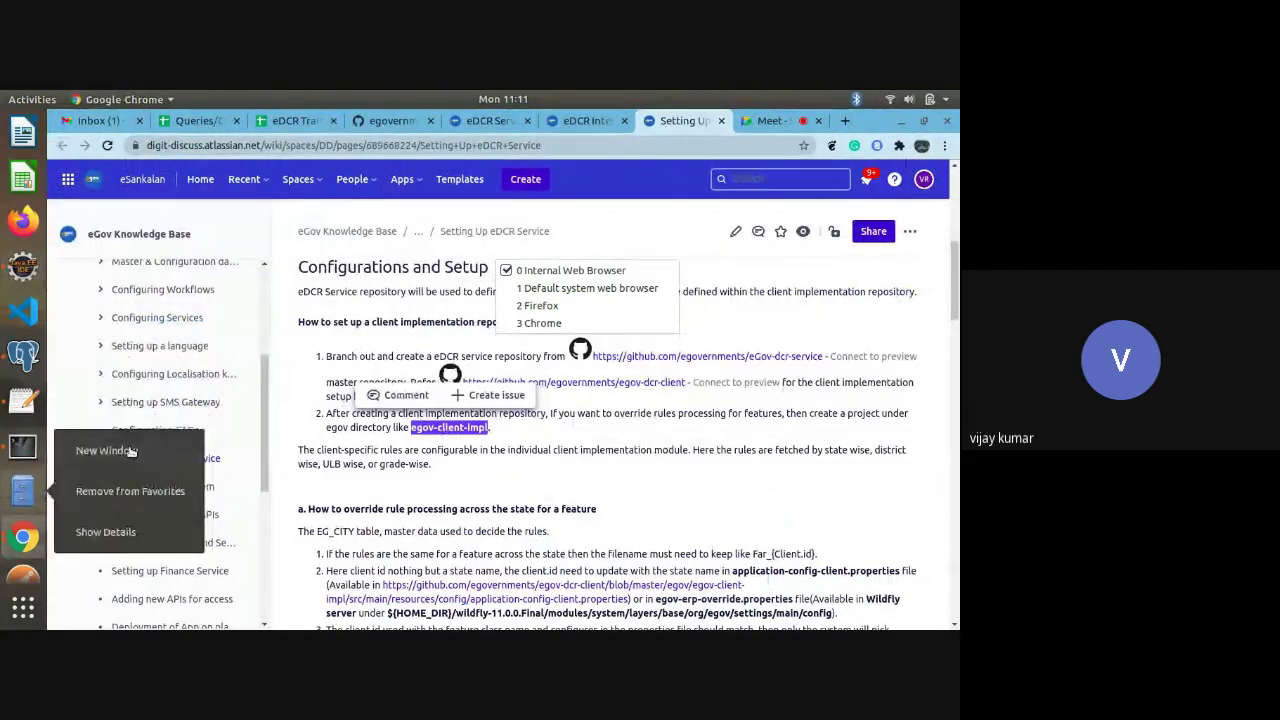
pyautogui.click(130, 452)
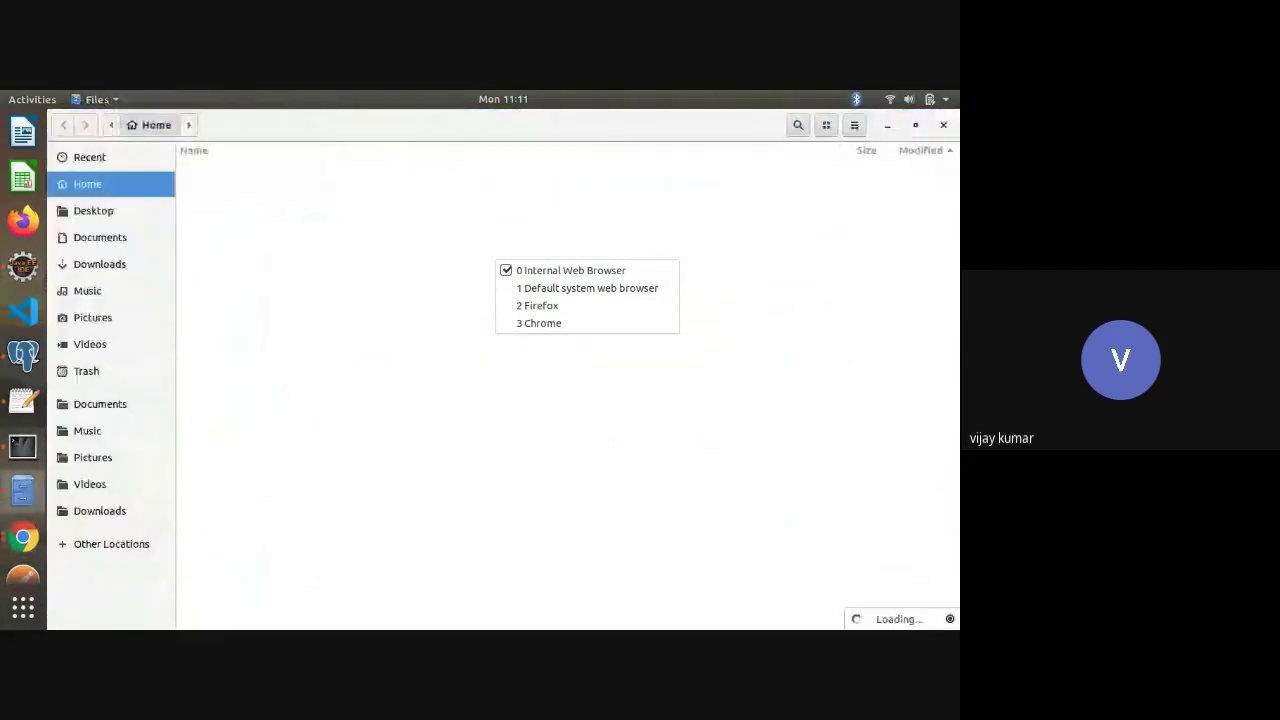
pyautogui.click(560, 270)
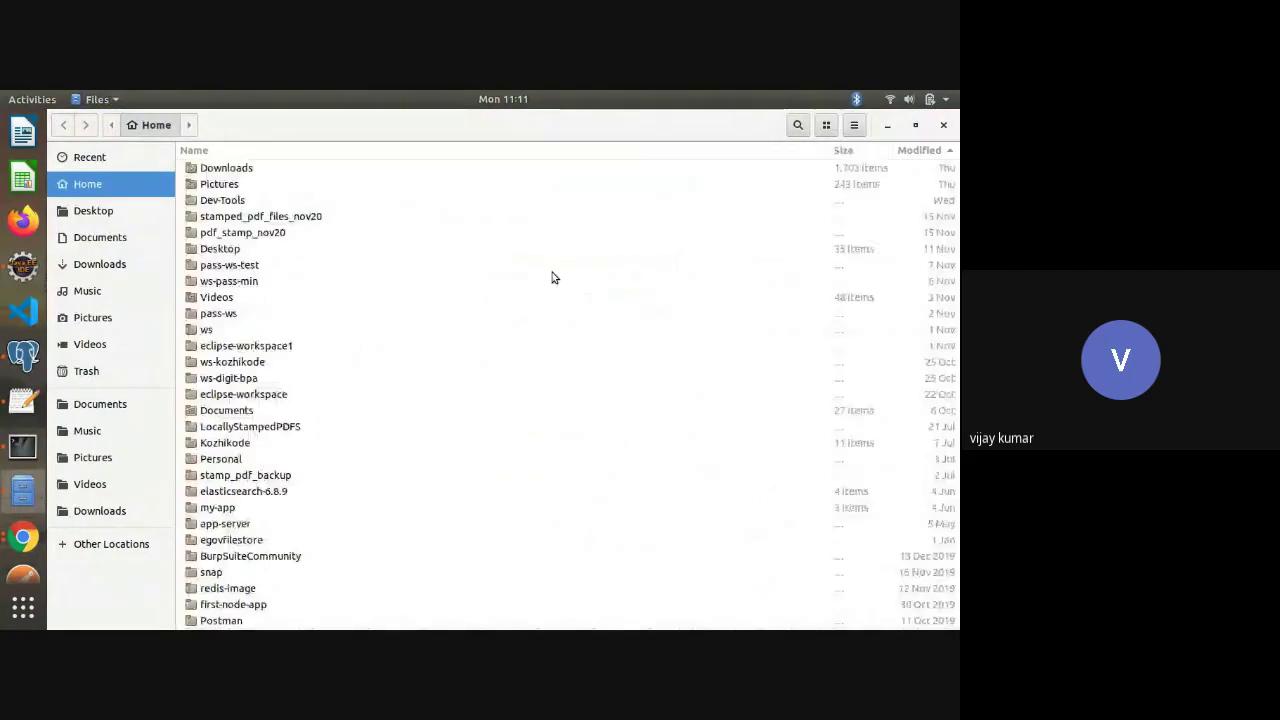
# Browse to the egov folder inside Dev-Tools/eGov-Projects/eGov-dcr-service
pyautogui.doubleClick(251, 200)
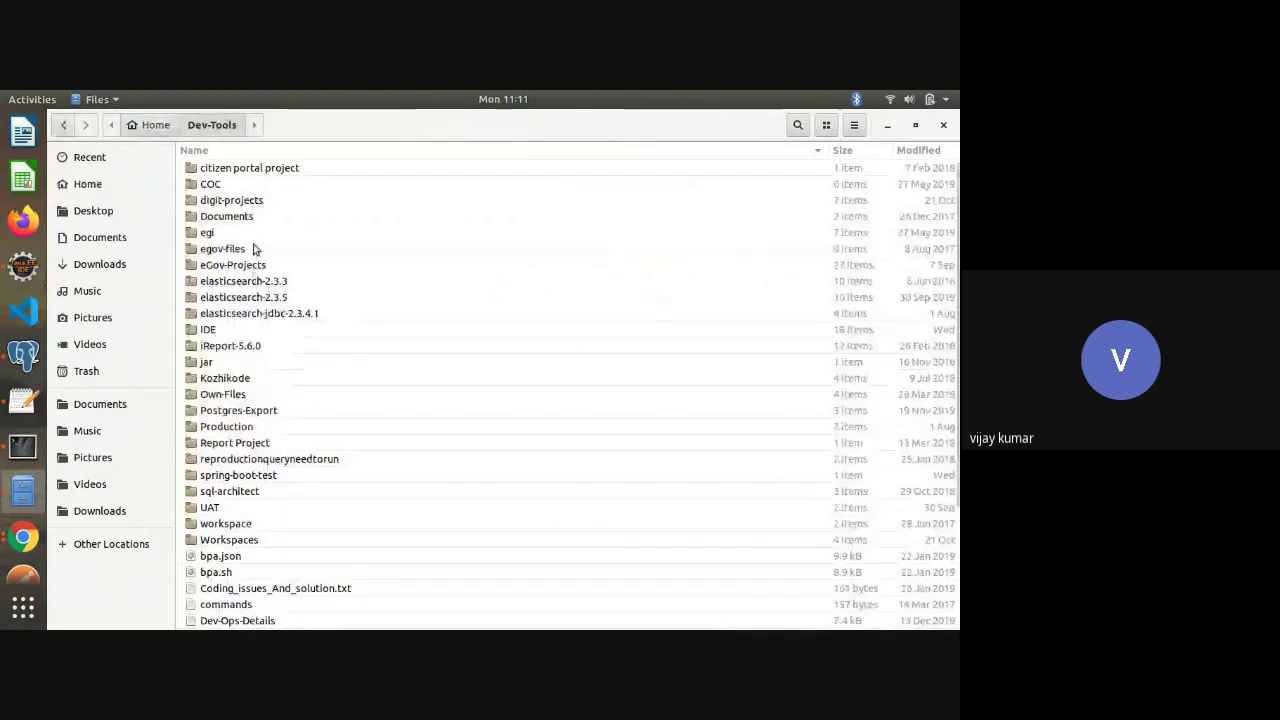
pyautogui.doubleClick(249, 263)
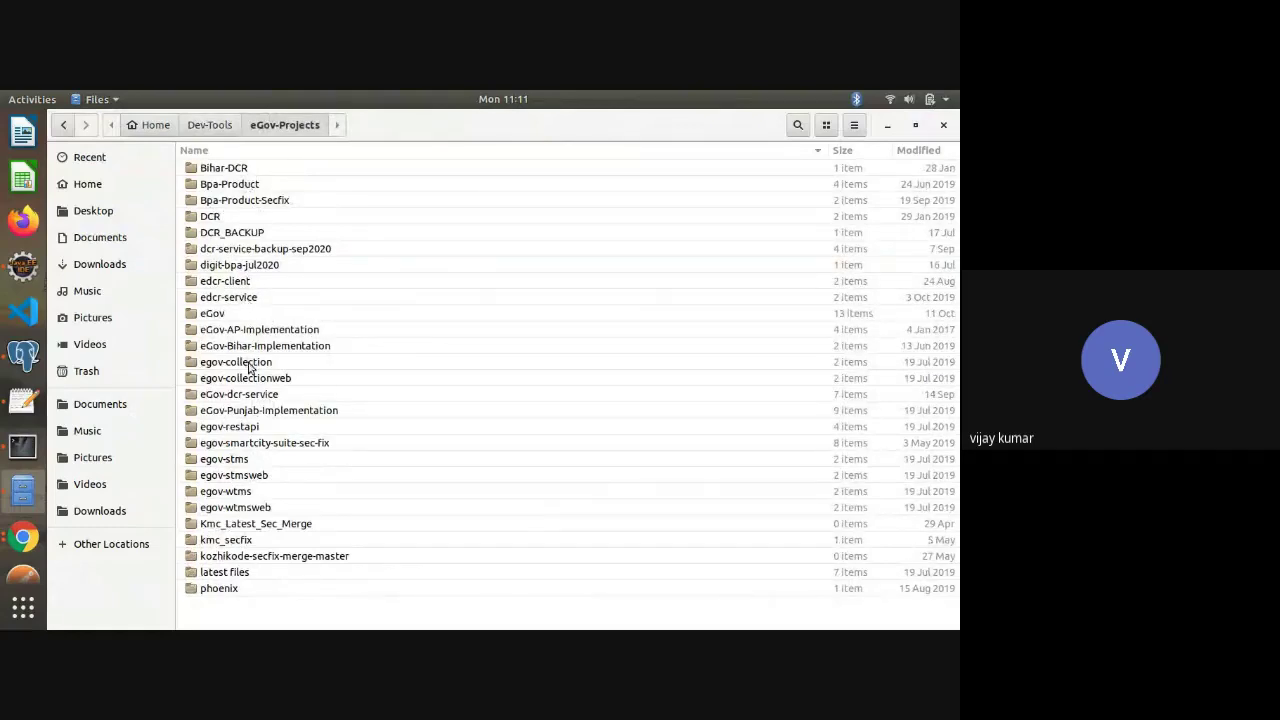
pyautogui.doubleClick(249, 397)
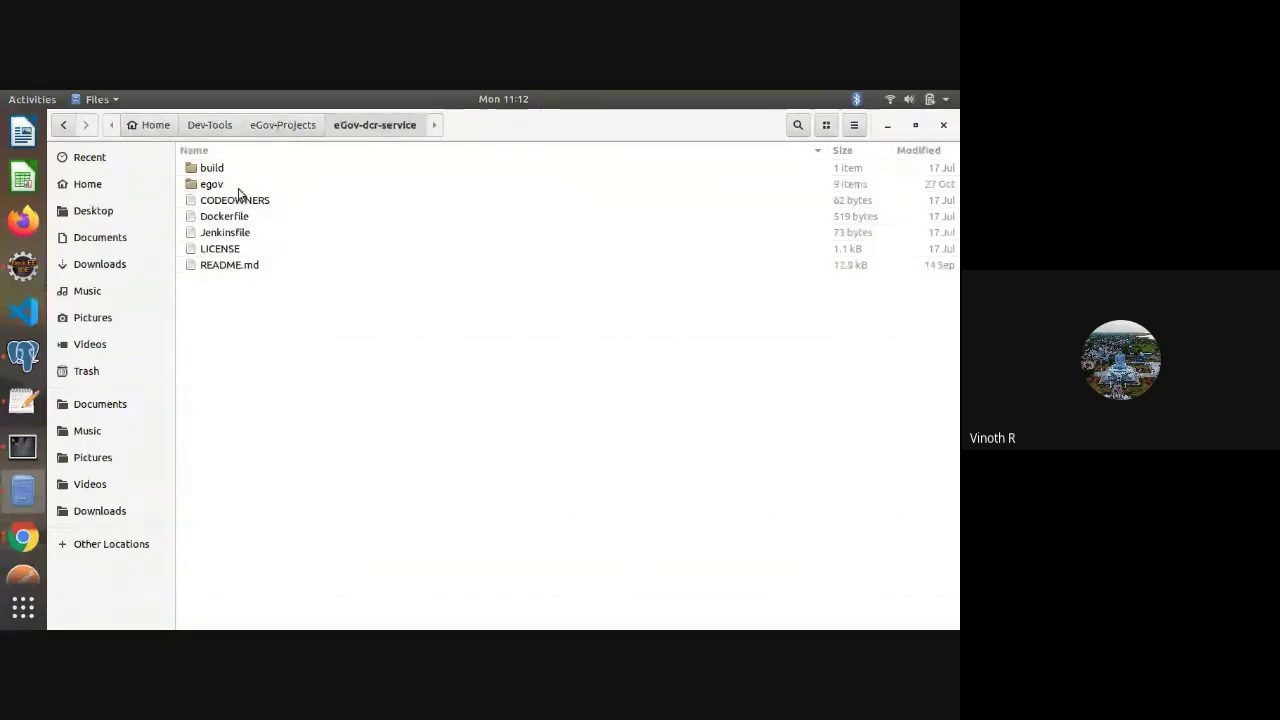
pyautogui.doubleClick(213, 168)
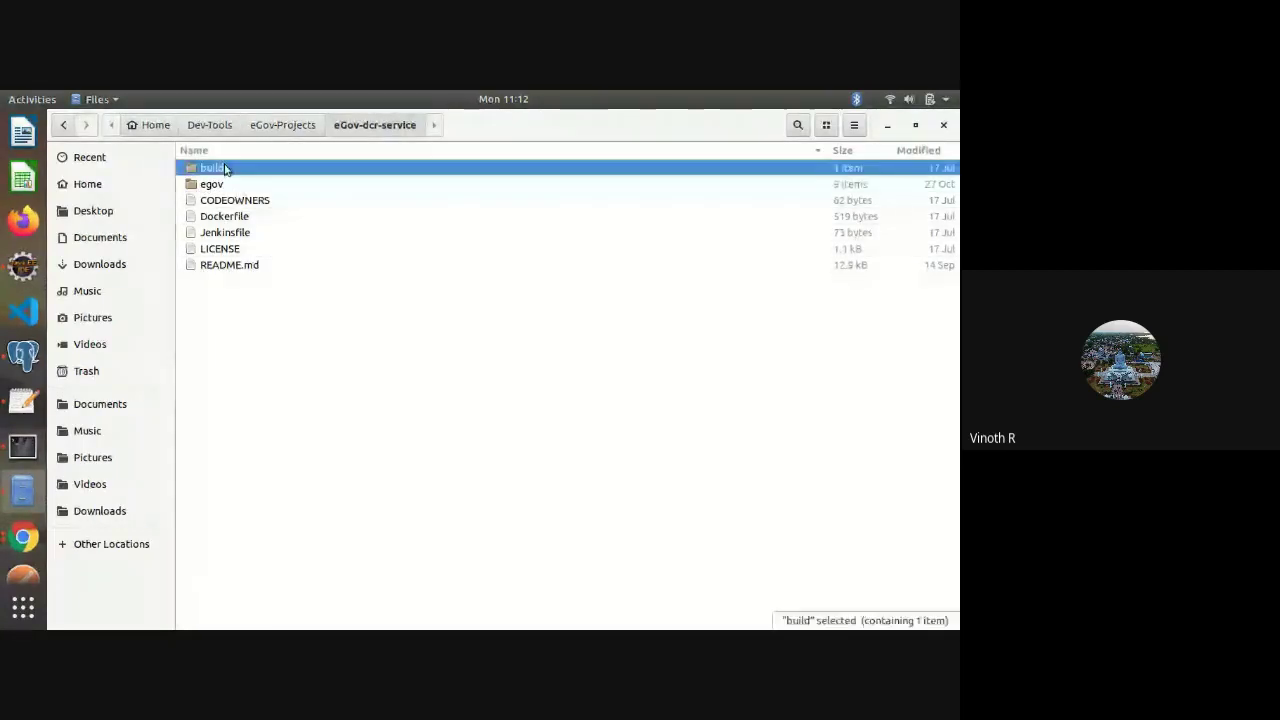
pyautogui.click(396, 128)
pyautogui.doubleClick(234, 183)
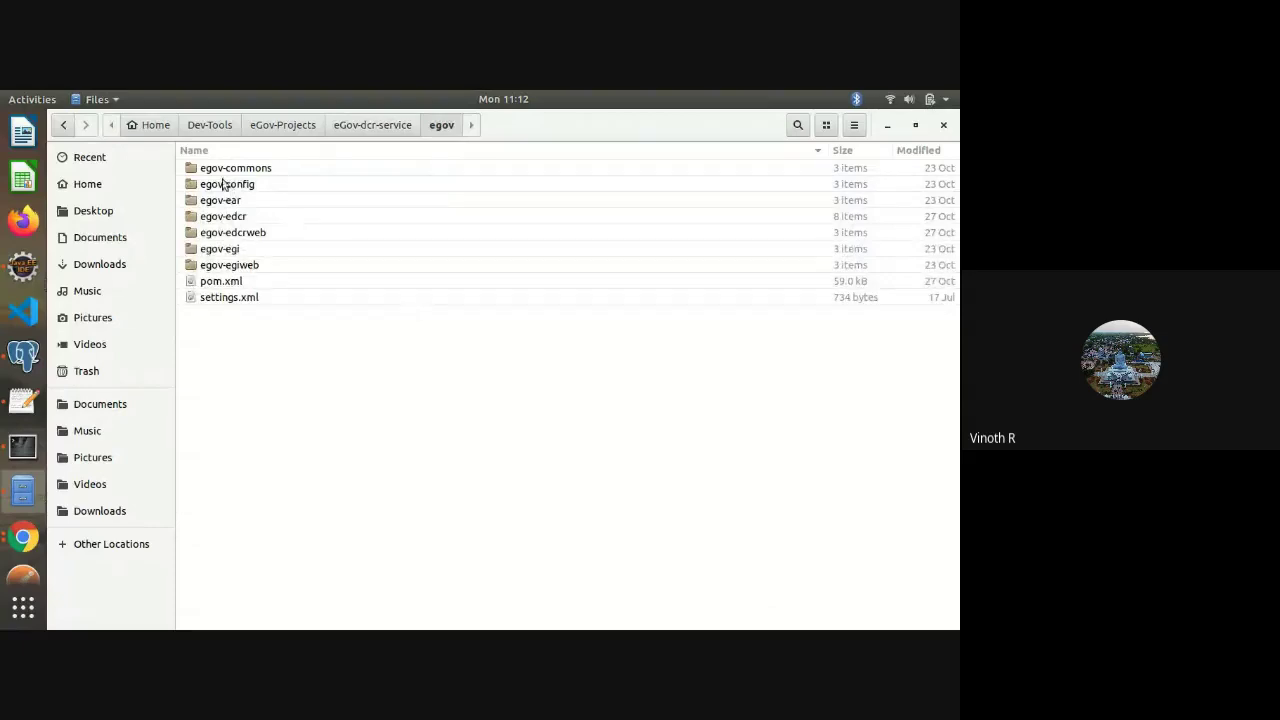
# View the egov folder's settings.xml in the text editor, and close the editor
pyautogui.click(241, 286)
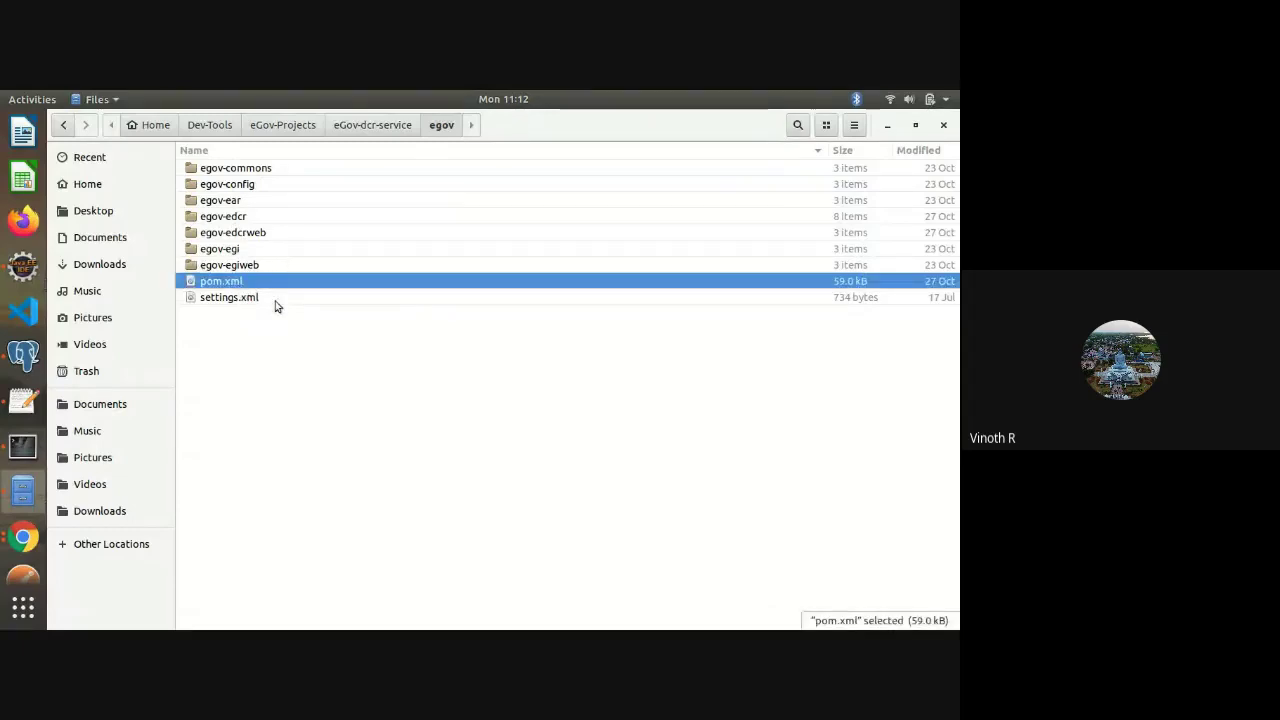
pyautogui.rightClick(277, 303)
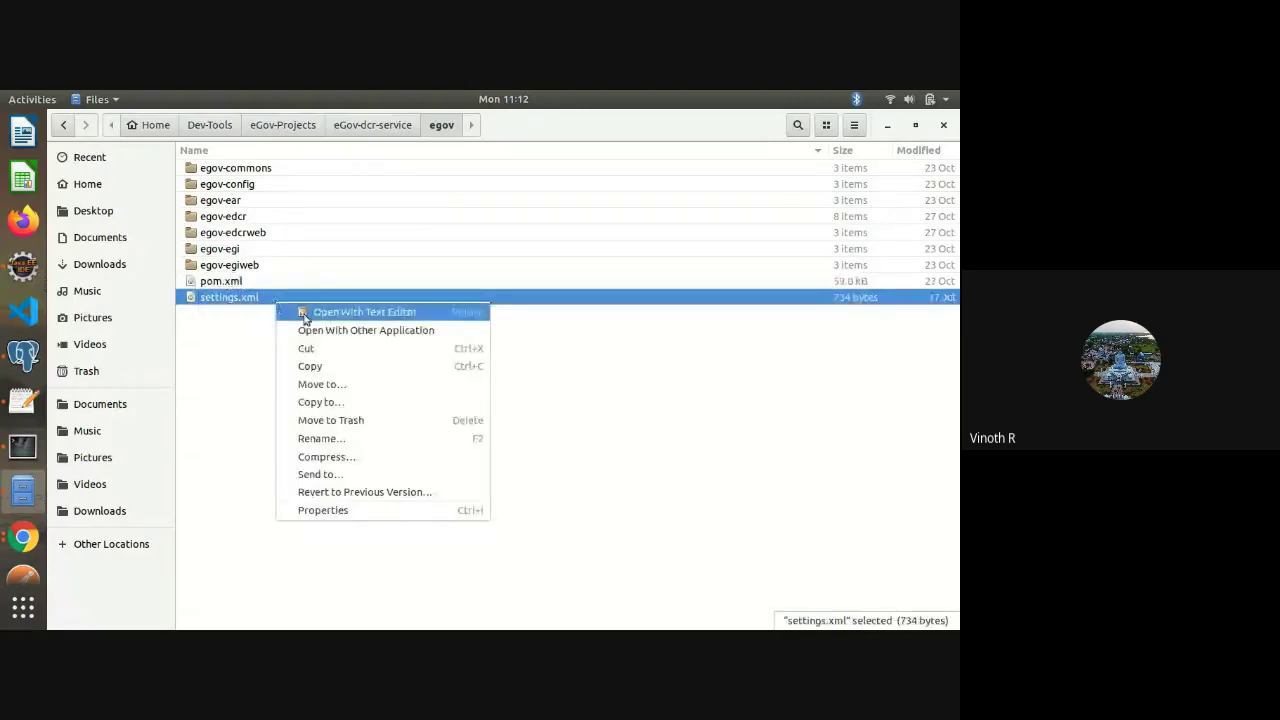
pyautogui.click(306, 313)
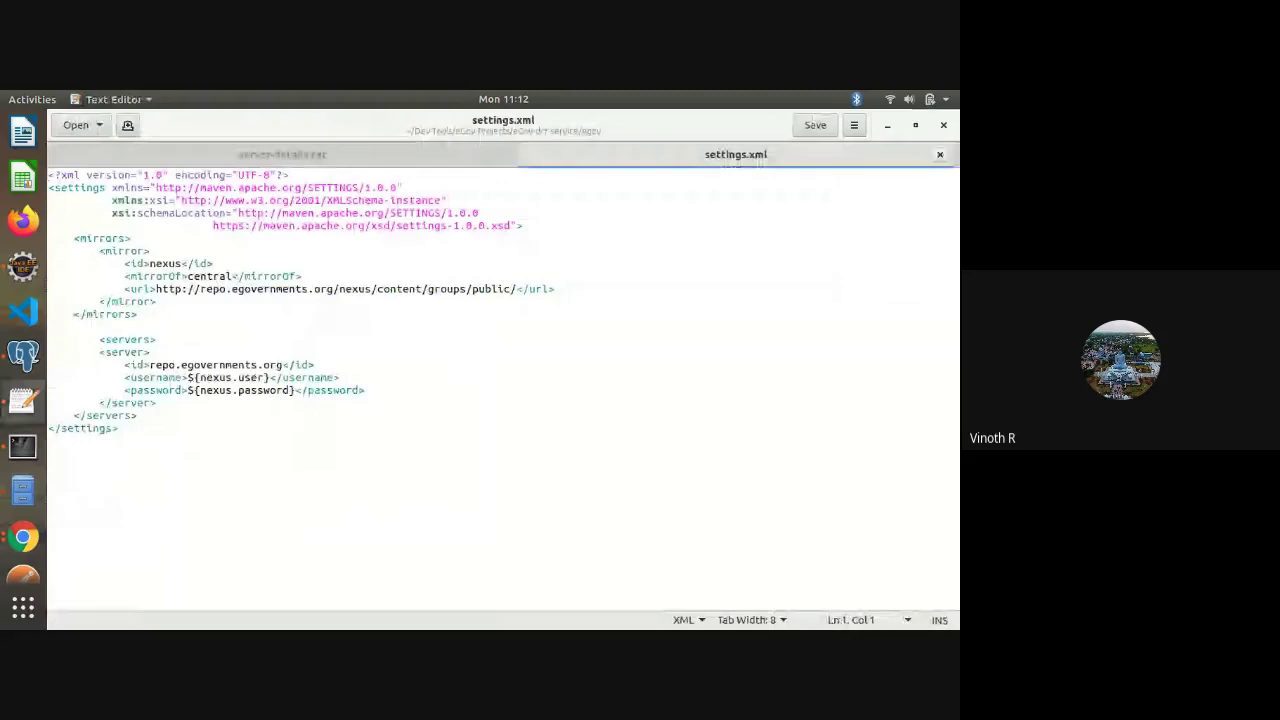
pyautogui.click(940, 154)
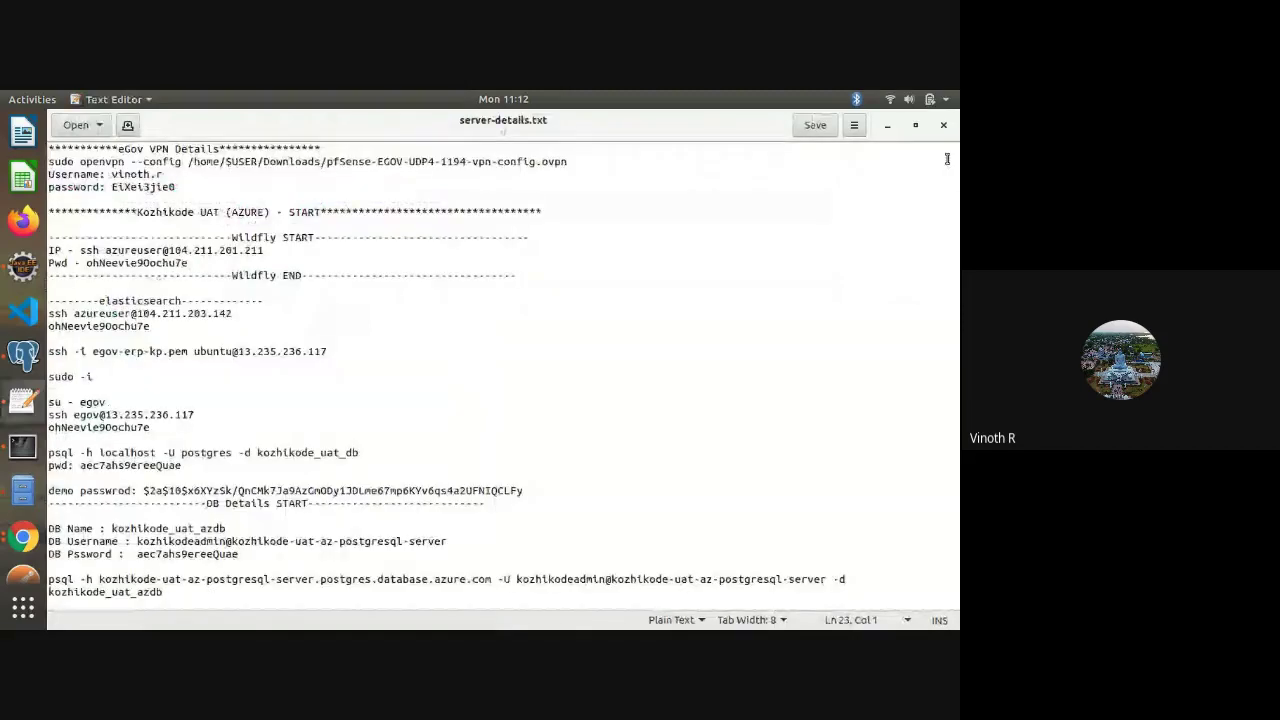
pyautogui.click(943, 124)
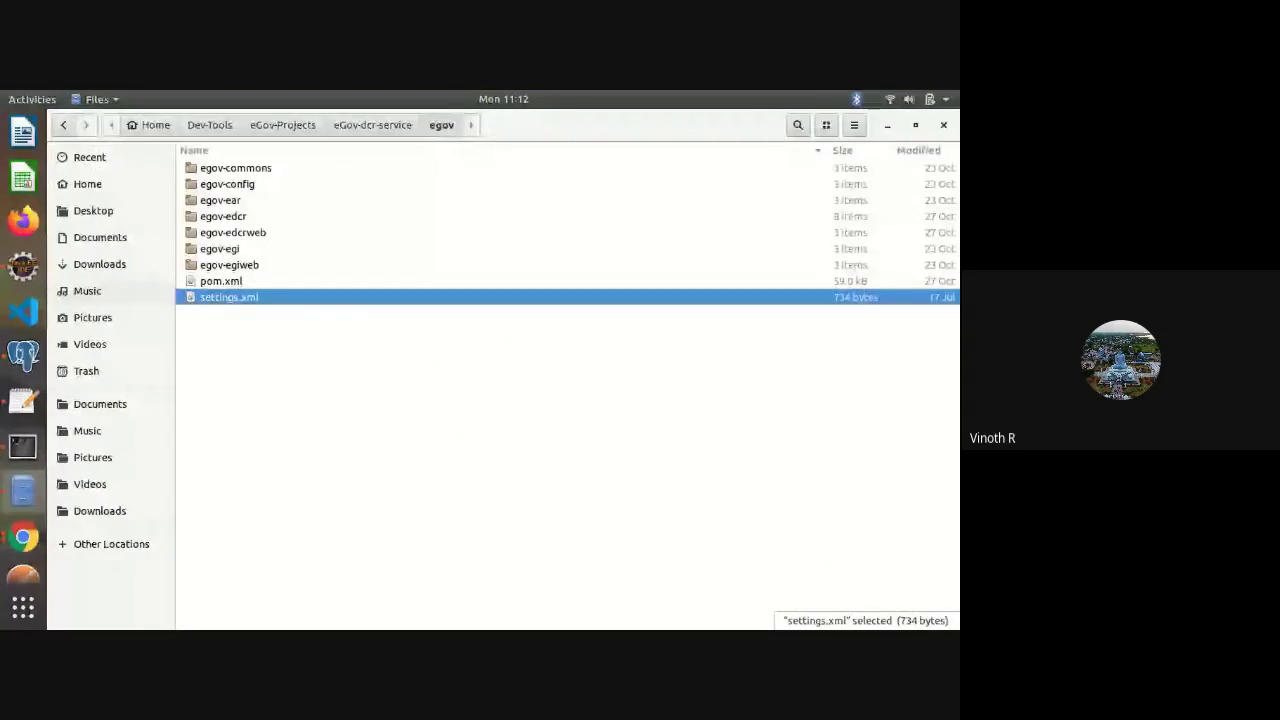
# Return to Eclipse, review the Maven User Settings file path in the preferences, and close them without applying changes
pyautogui.hotkey('alt', 'Tab')
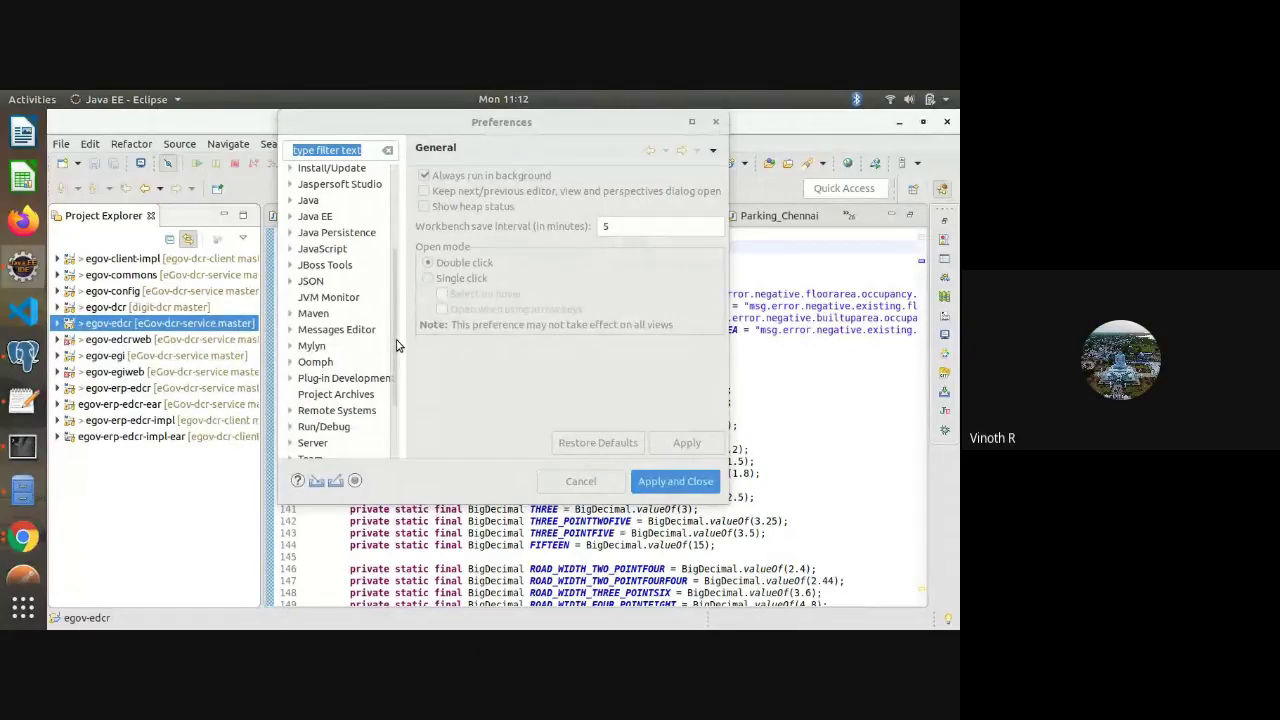
pyautogui.click(290, 314)
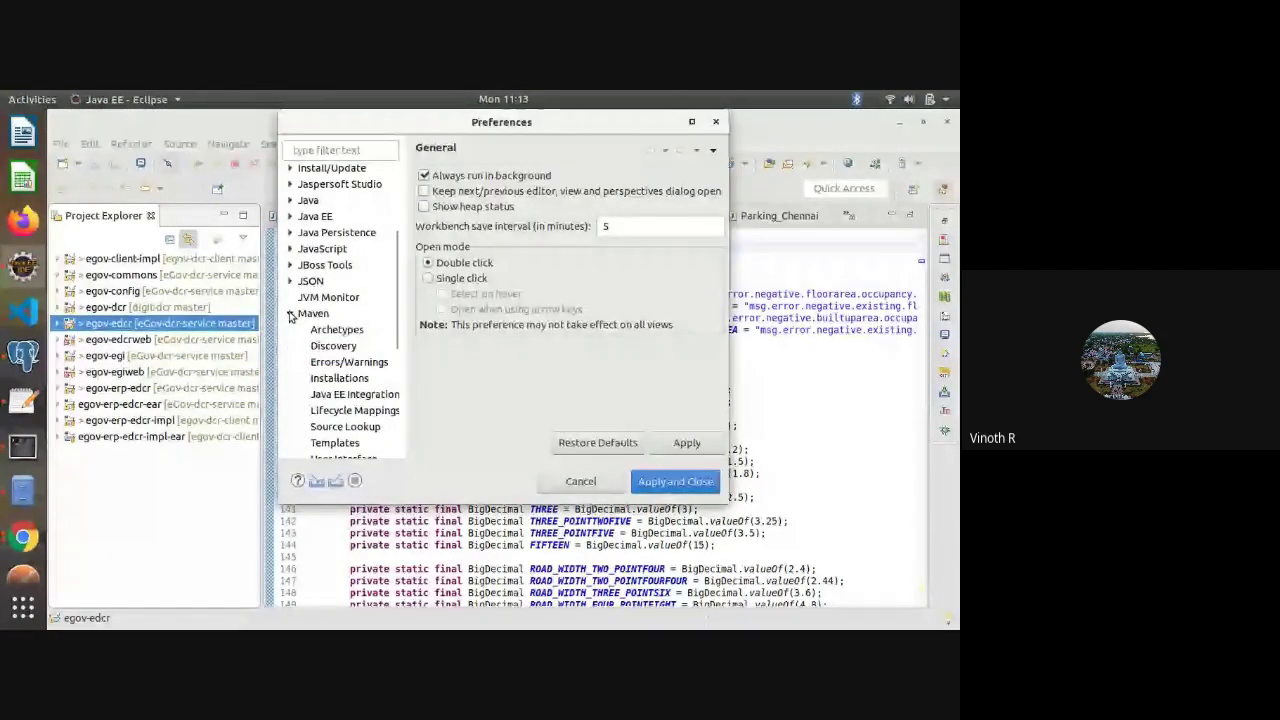
pyautogui.scroll(-5, 340, 330)
pyautogui.scroll(2, 358, 343)
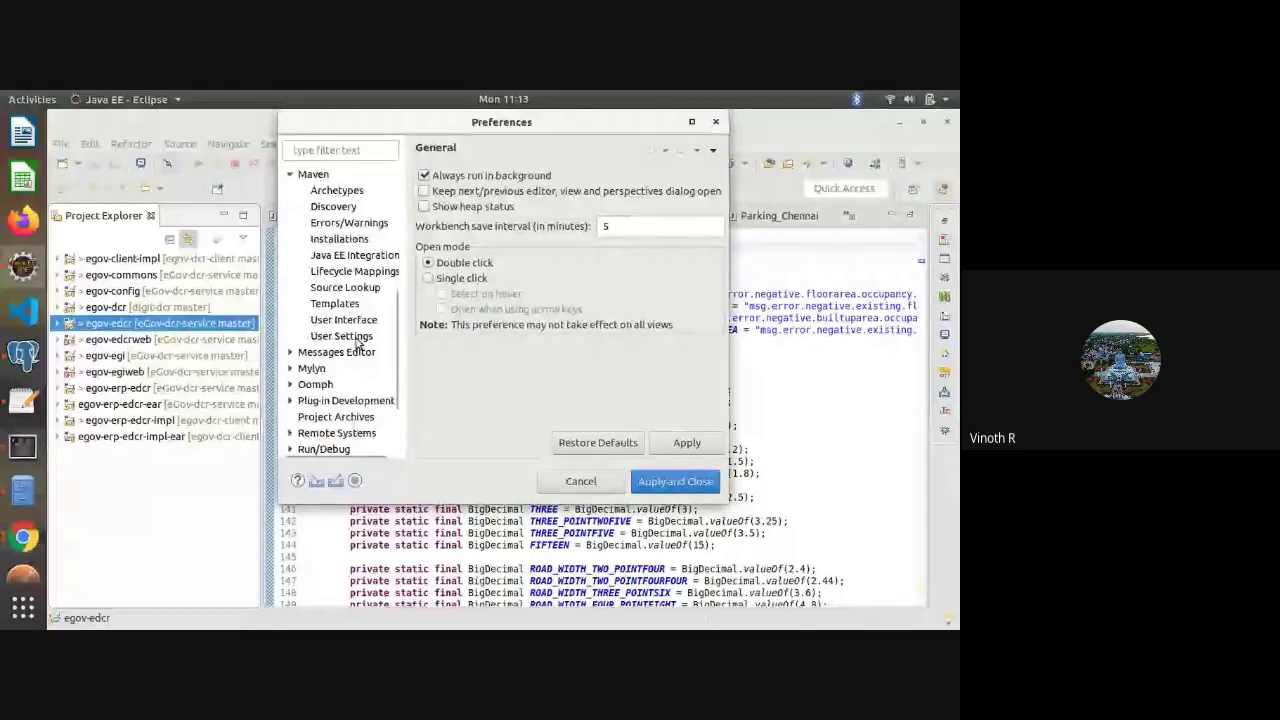
pyautogui.click(356, 340)
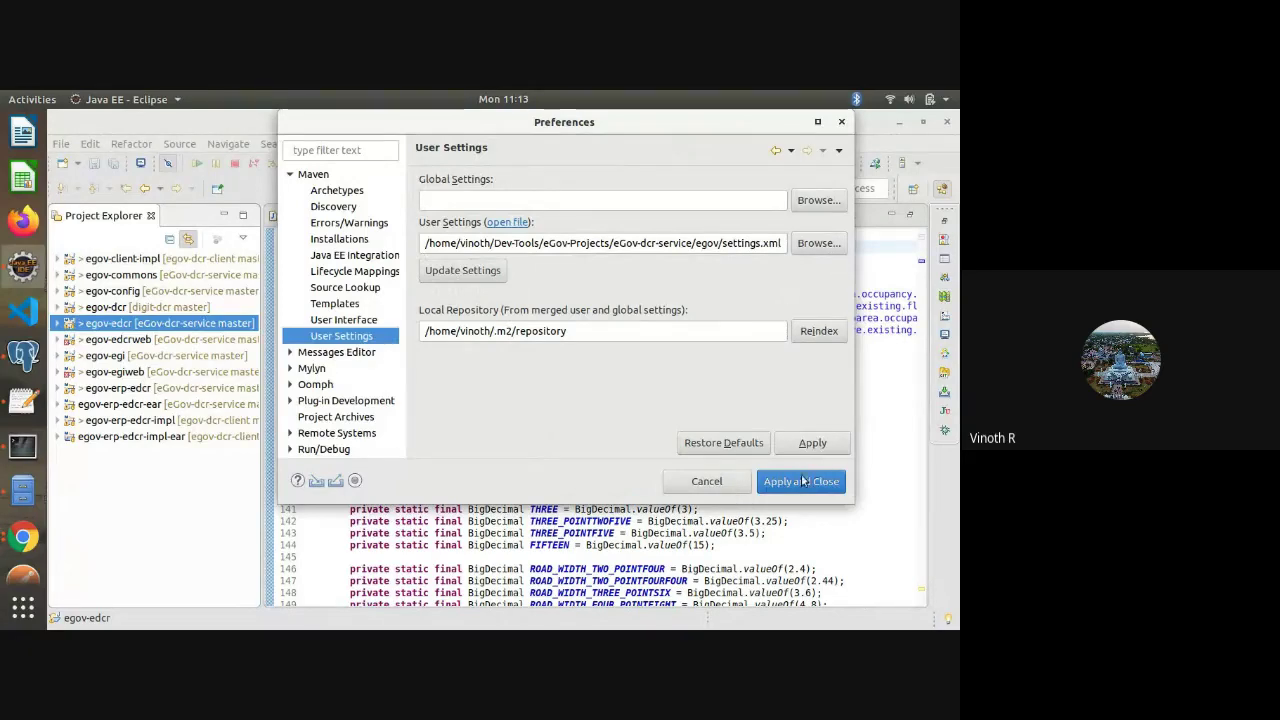
pyautogui.click(763, 482)
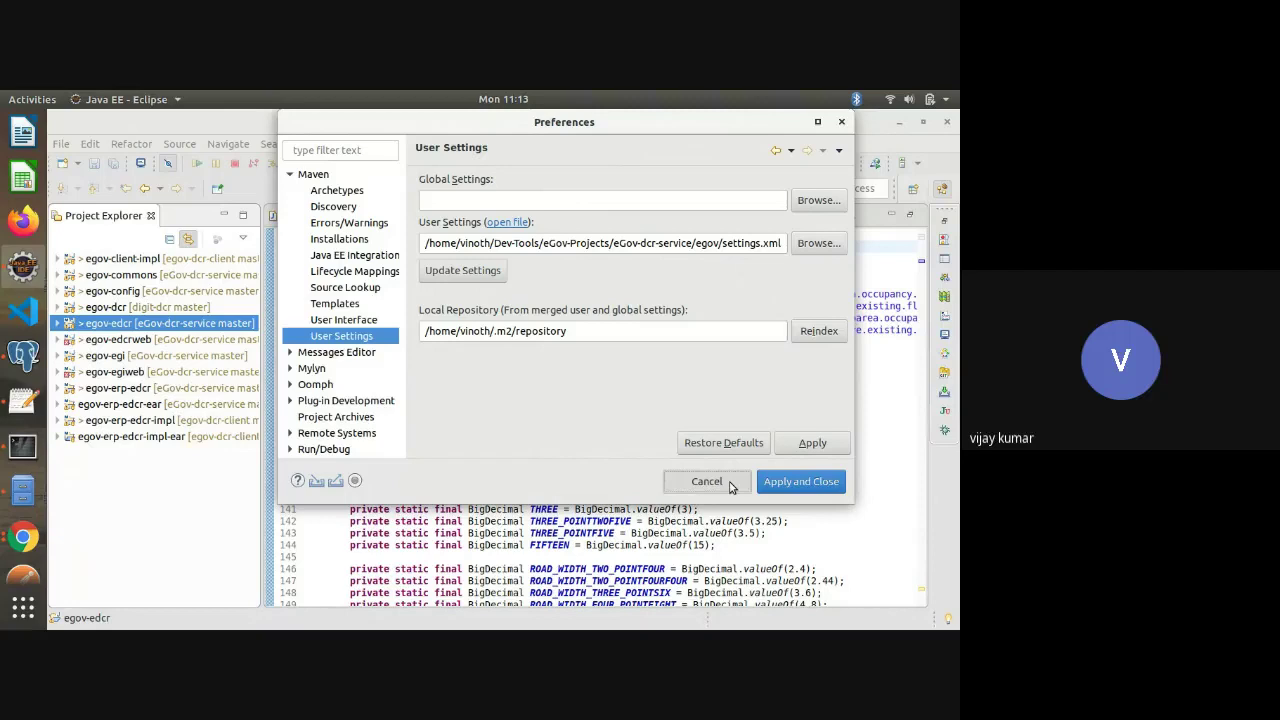
pyautogui.click(706, 482)
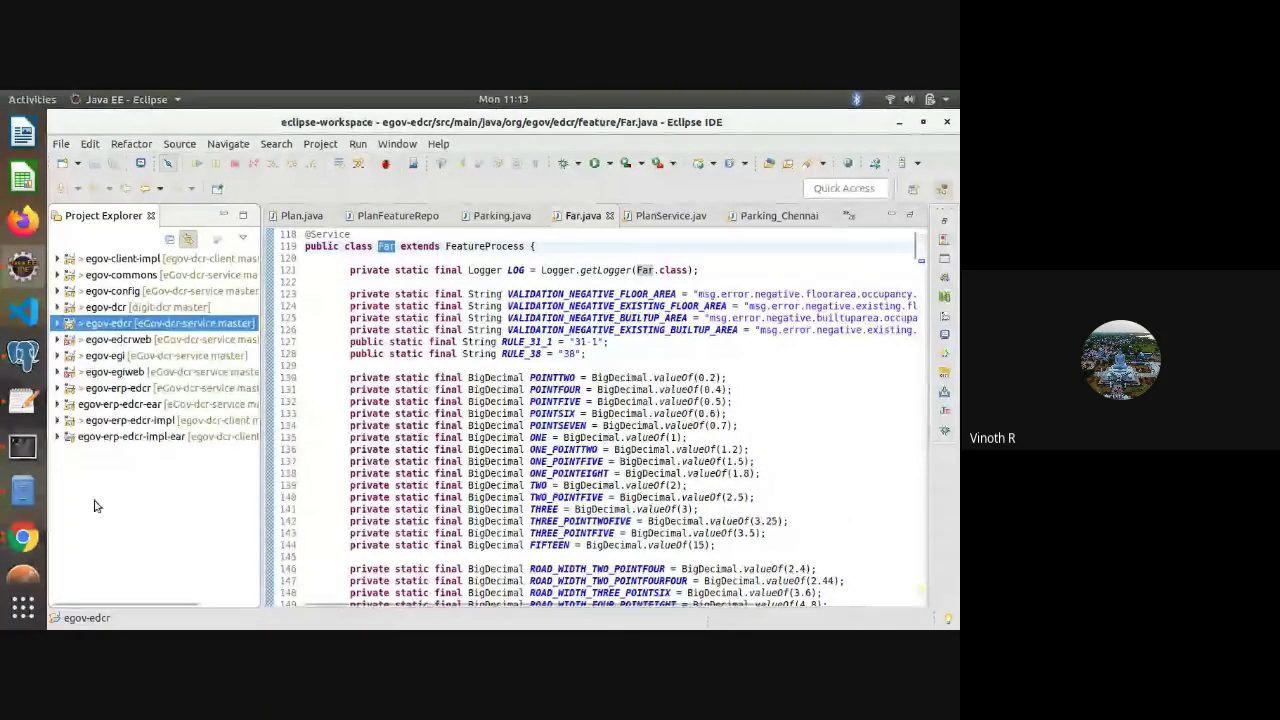
# Show the Servers view in Eclipse and locate the Servers entry among the available views
pyautogui.click(521, 380)
pyautogui.click(946, 281)
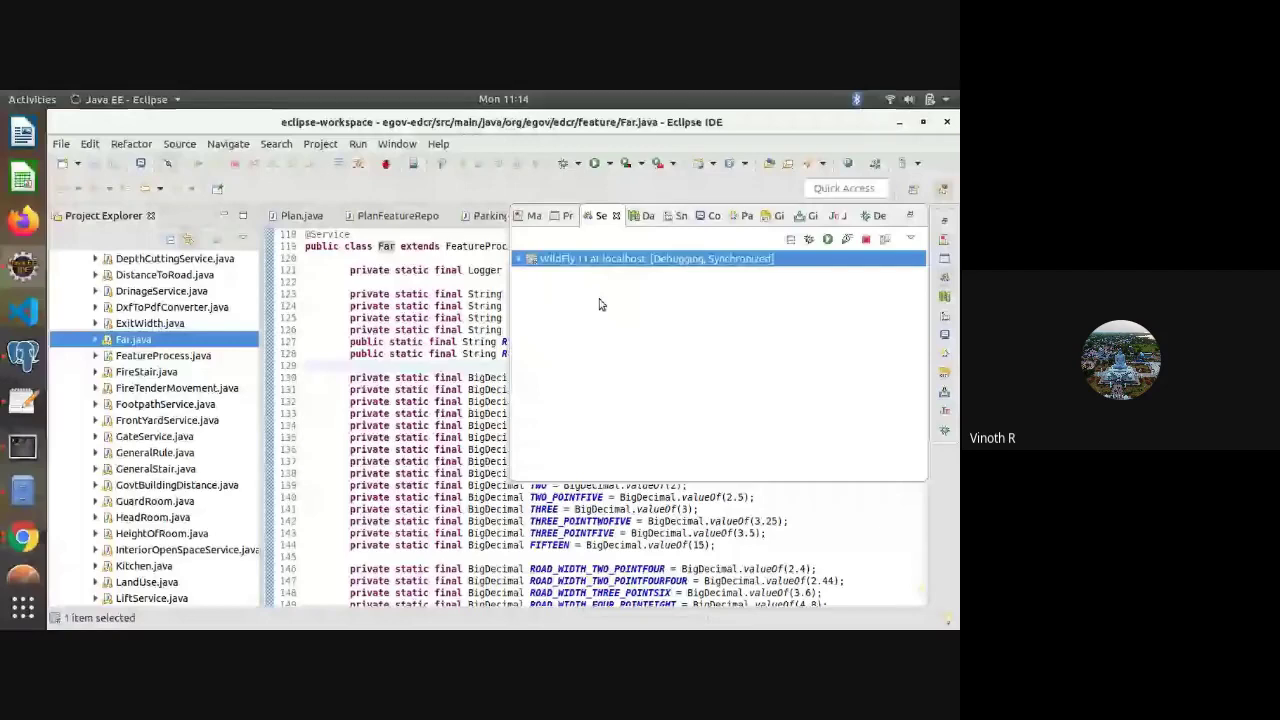
pyautogui.rightClick(590, 258)
pyautogui.click(536, 336)
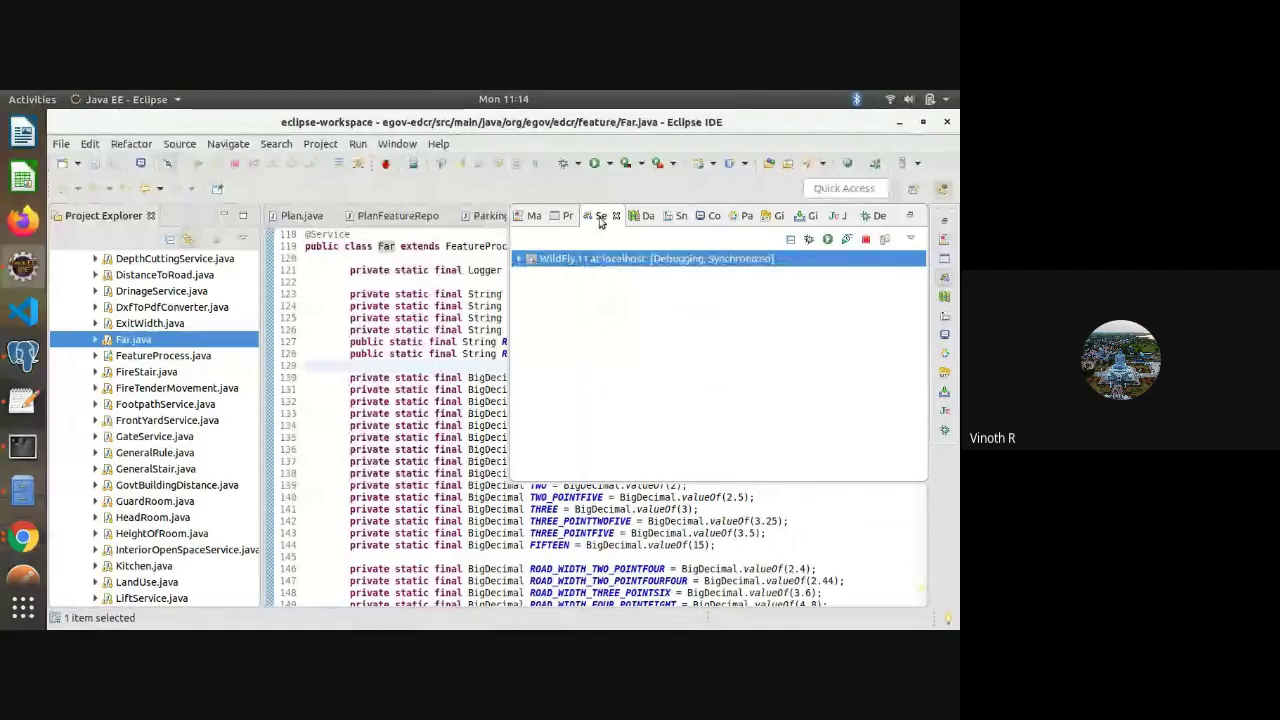
pyautogui.click(859, 189)
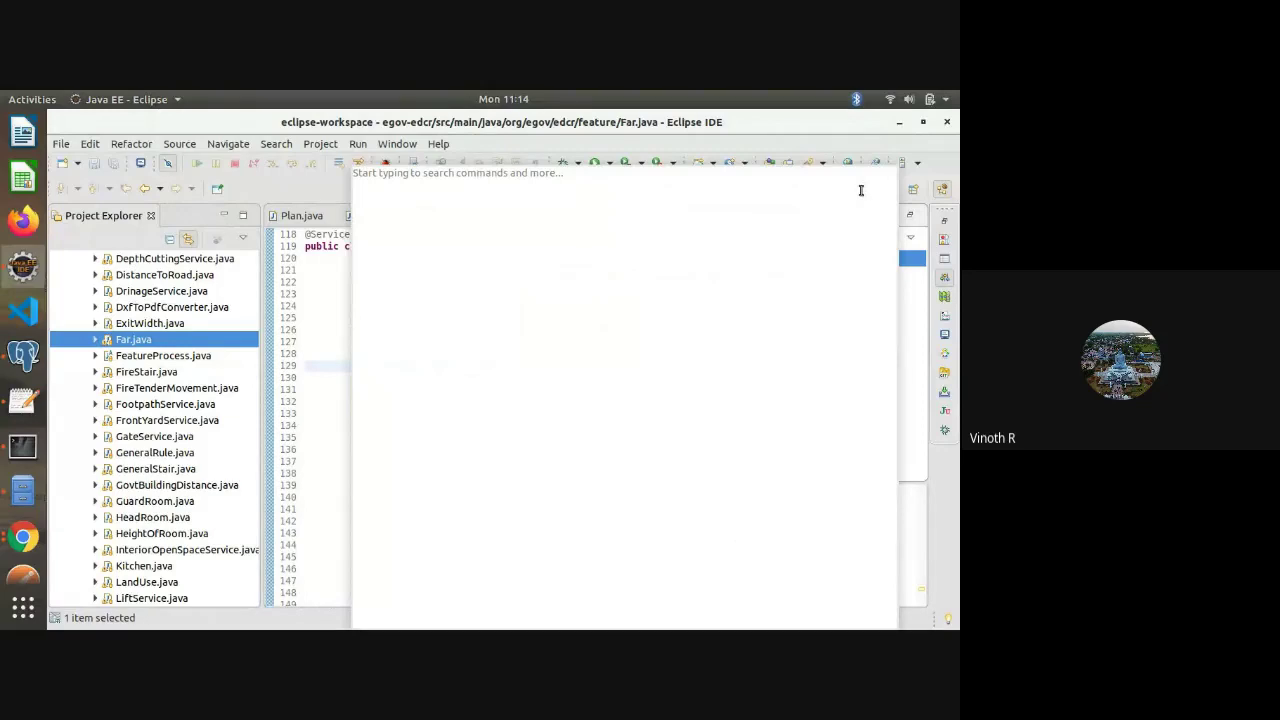
pyautogui.press('Escape')
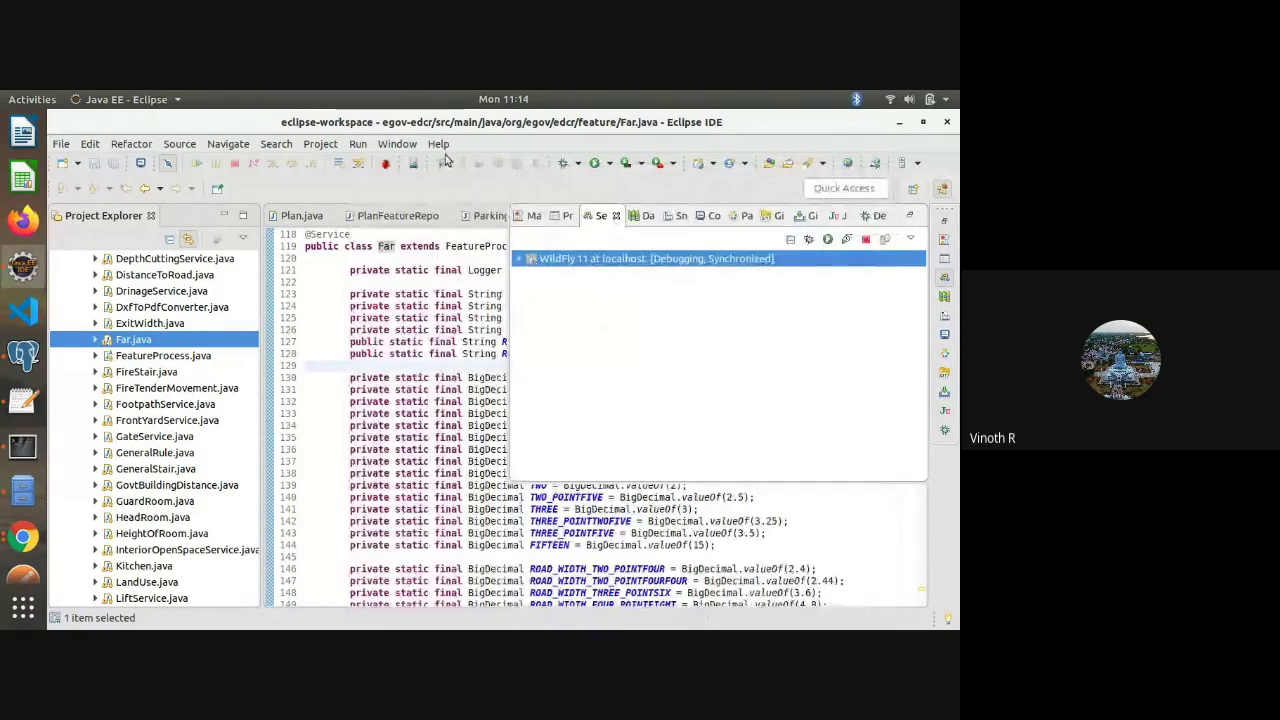
pyautogui.click(395, 144)
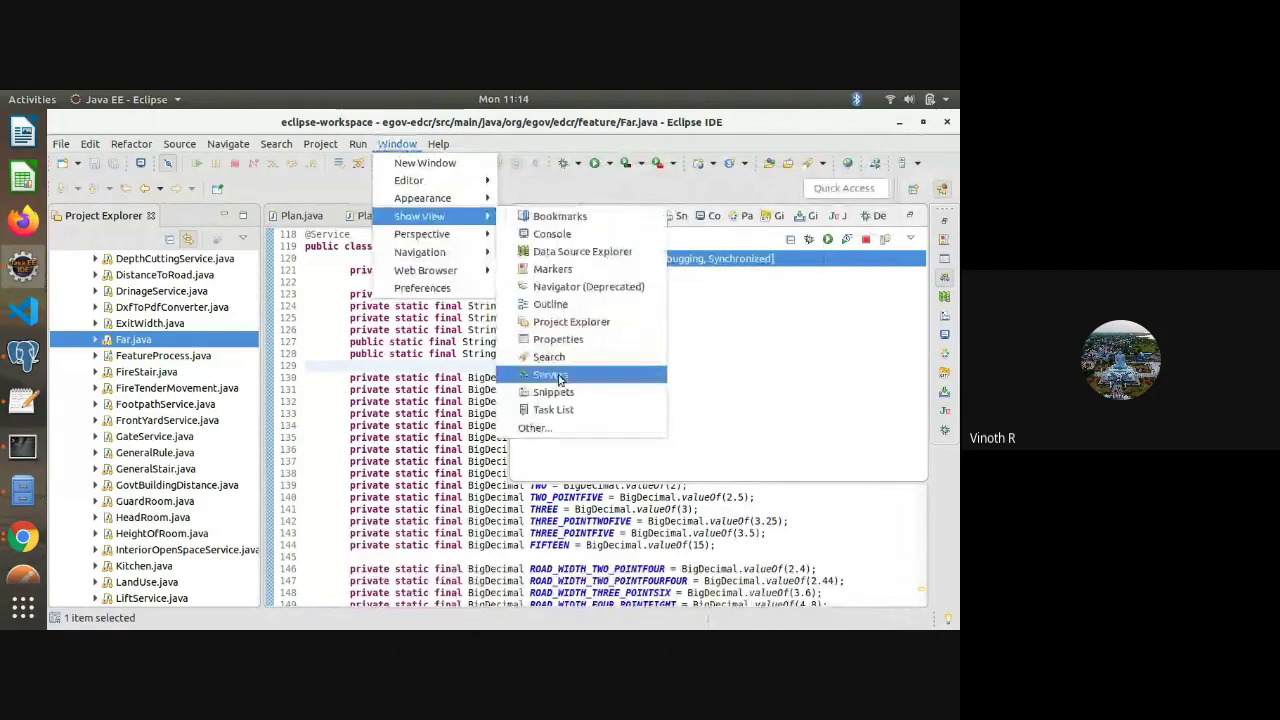
pyautogui.click(788, 267)
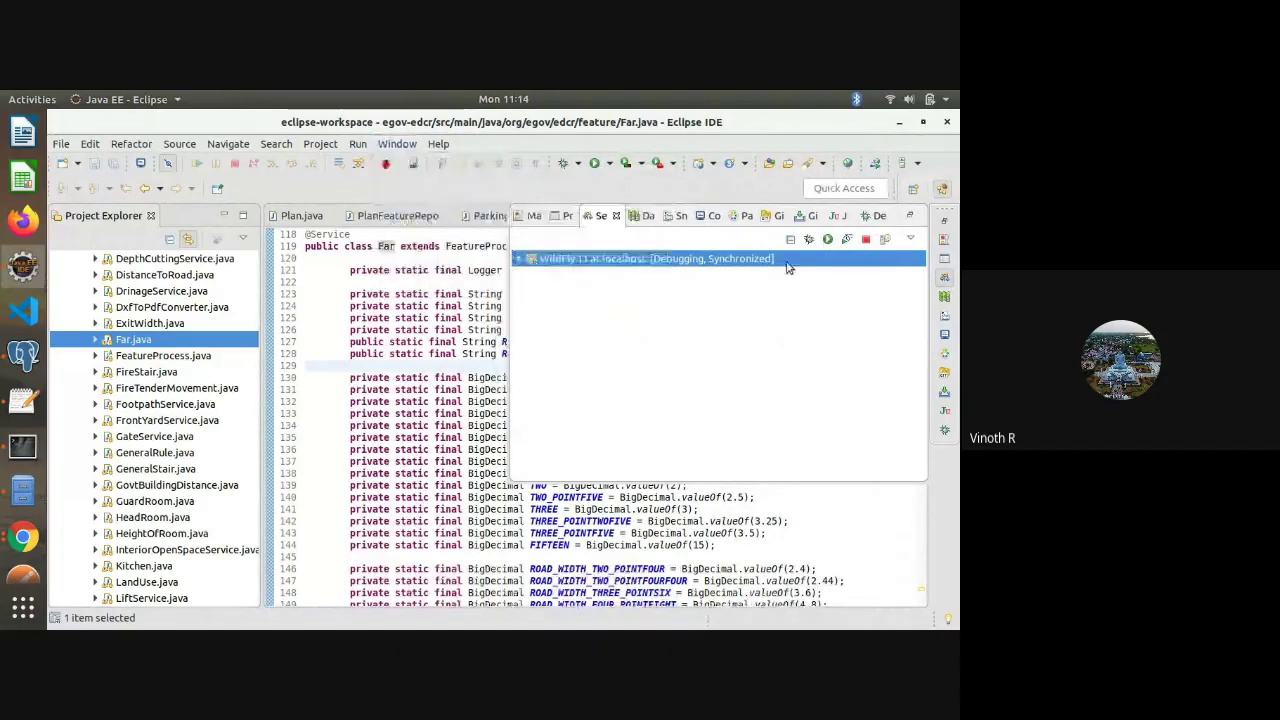
# Stop the running WildFly 11 server at localhost
pyautogui.rightClick(630, 263)
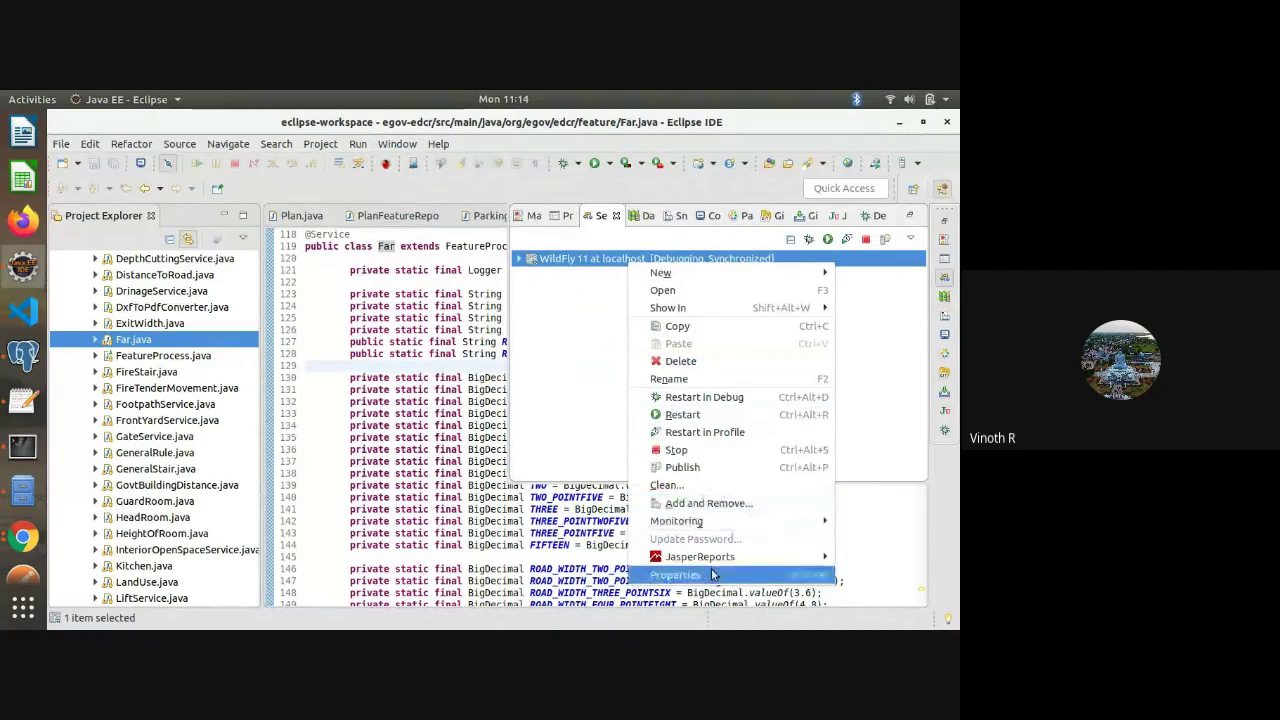
pyautogui.click(520, 352)
pyautogui.click(866, 240)
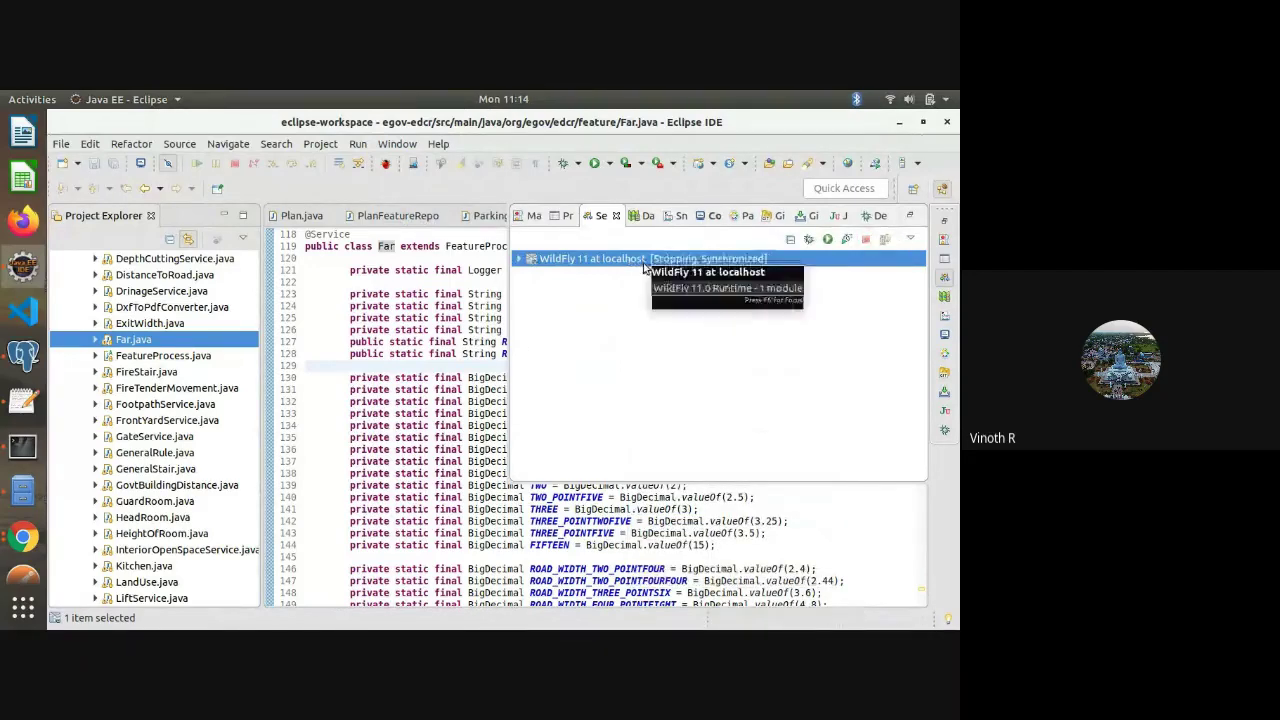
# View the WildFly 11 server's deployments folder in the file browser, and return to Eclipse
pyautogui.rightClick(549, 262)
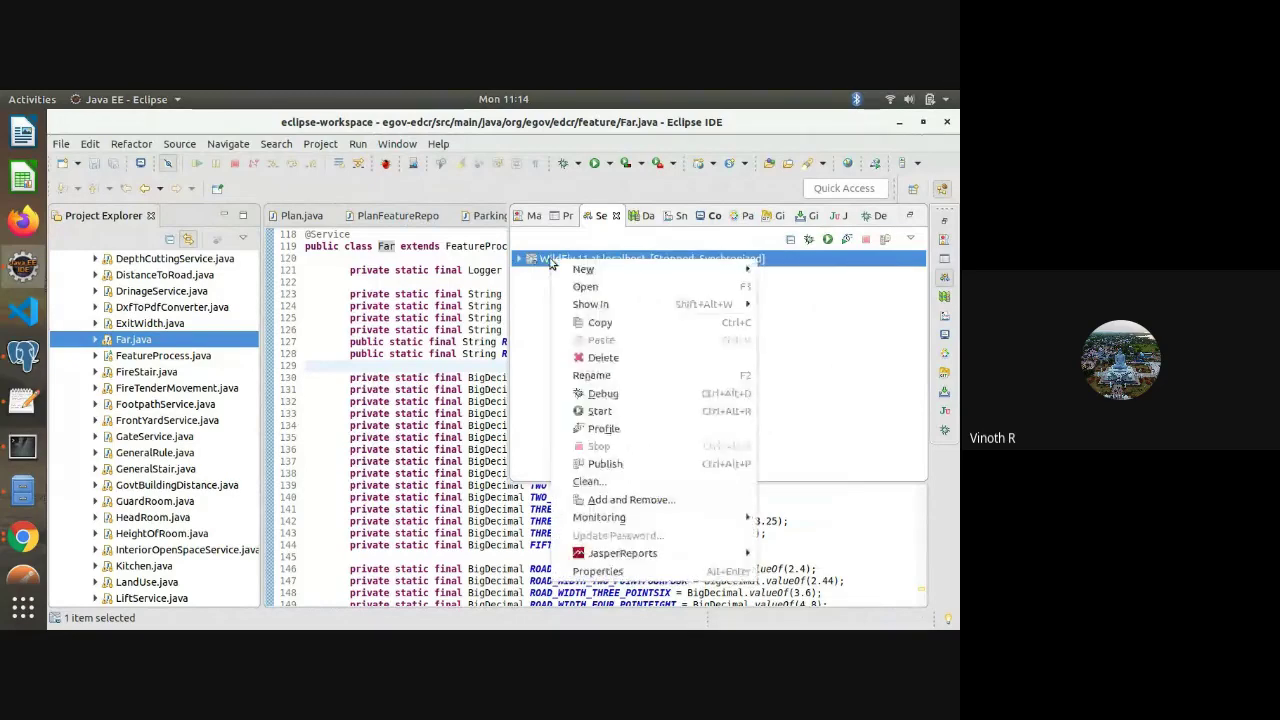
pyautogui.moveTo(655, 312)
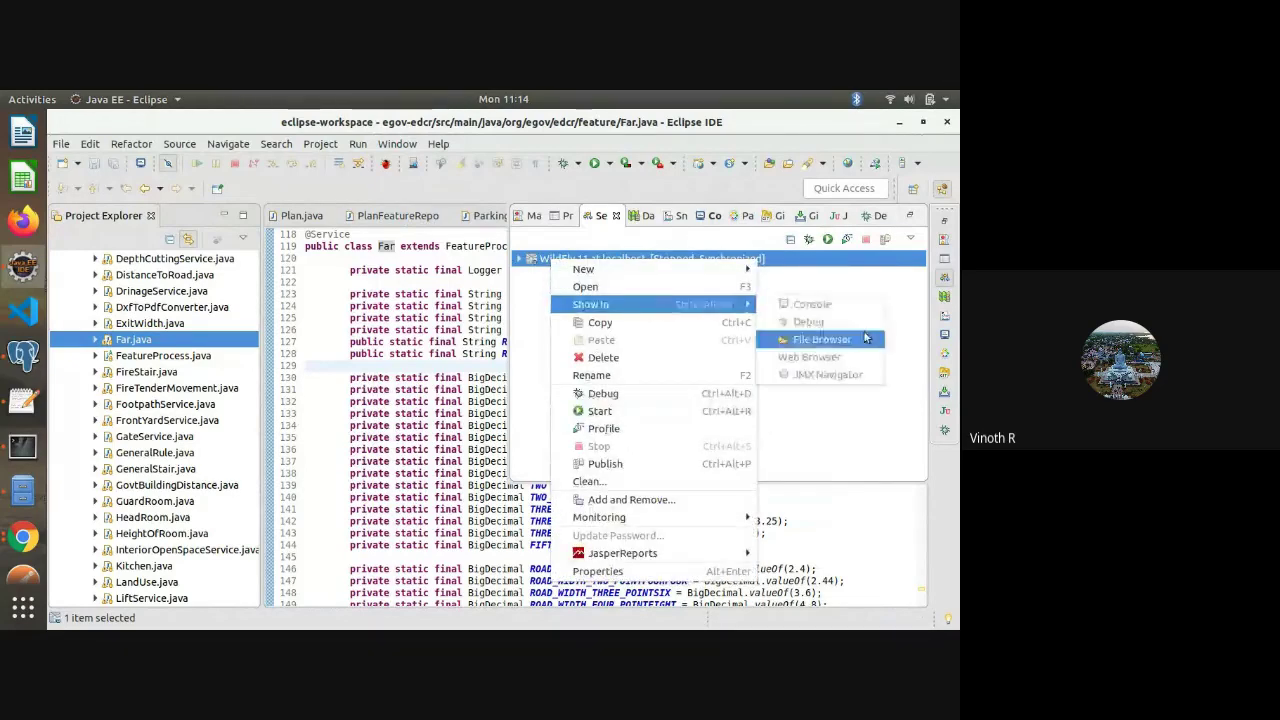
pyautogui.click(809, 349)
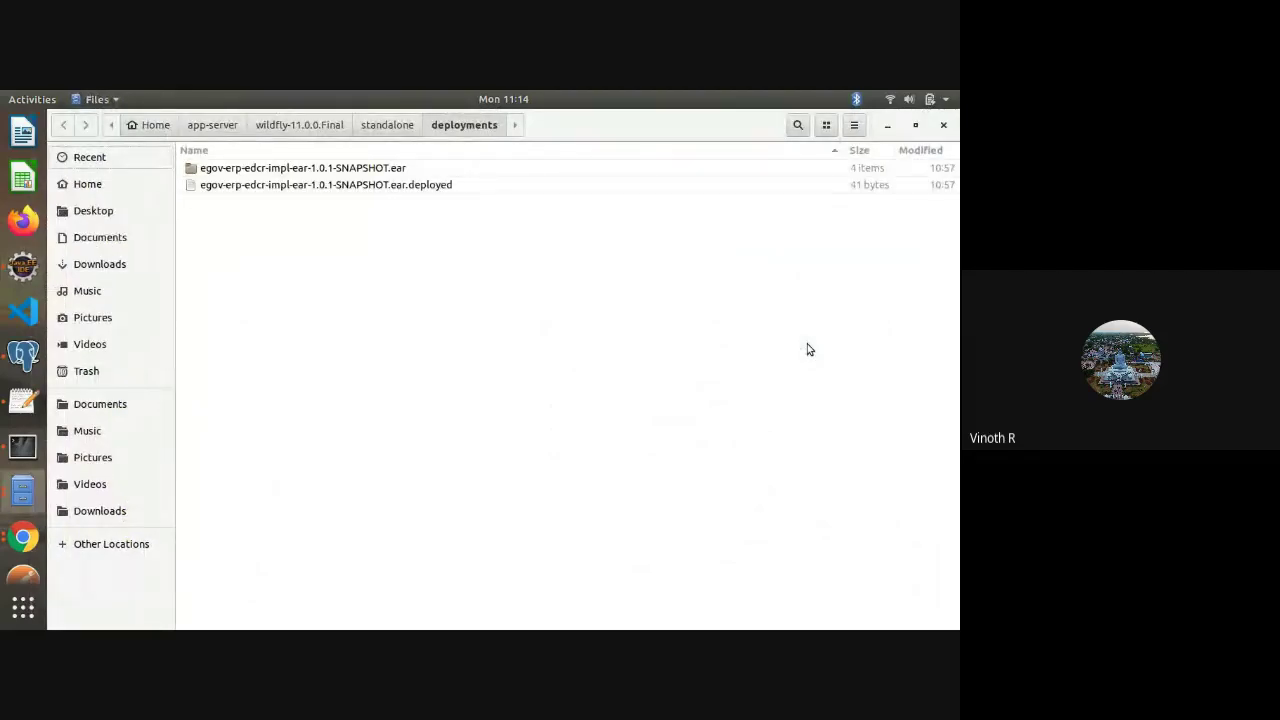
pyautogui.hotkey('alt', 'Tab')
pyautogui.hotkey('alt', 'Tab')
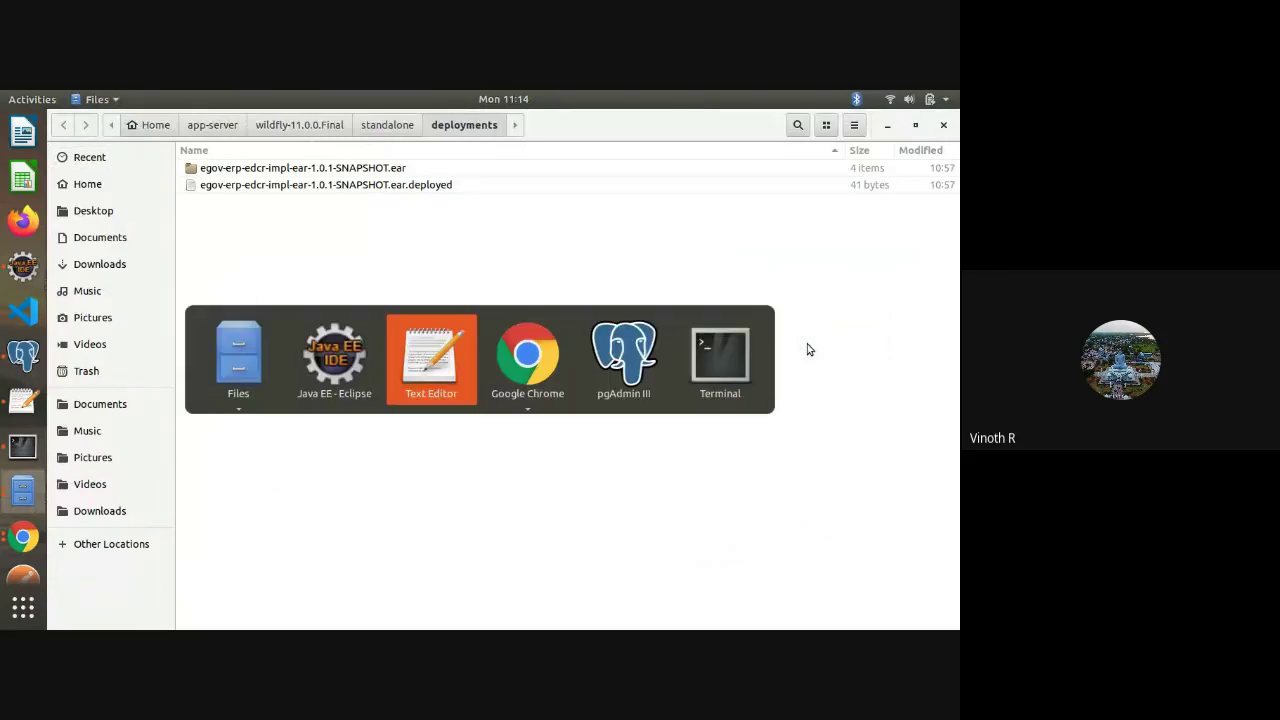
pyautogui.hotkey('alt', 'Tab')
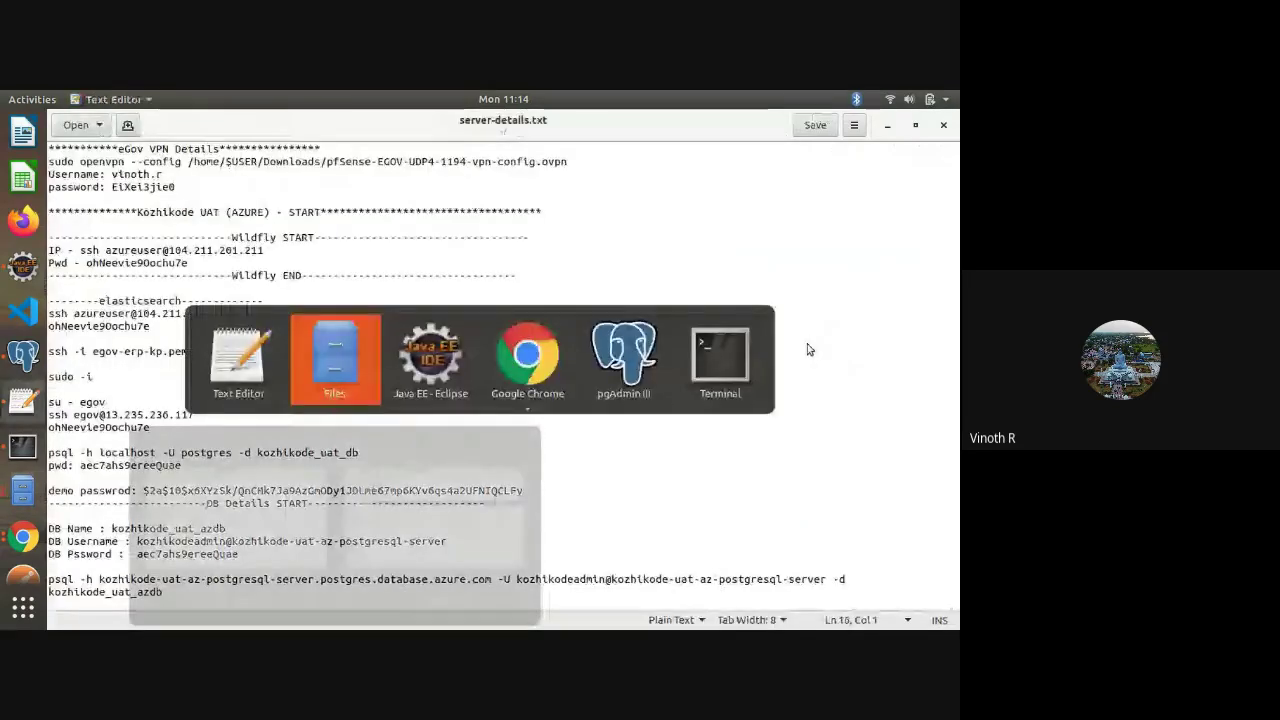
pyautogui.hotkey('alt', 'Tab')
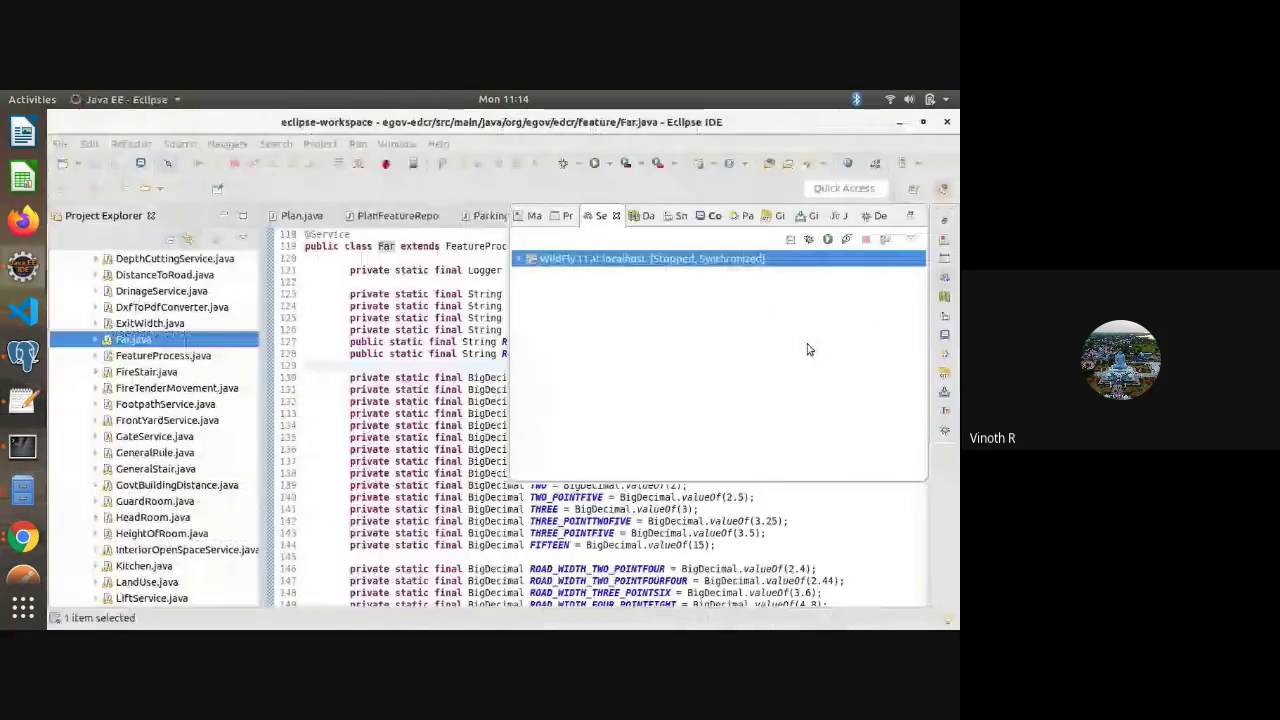
# Delete the WildFly 11 server at localhost from the Servers view
pyautogui.rightClick(592, 262)
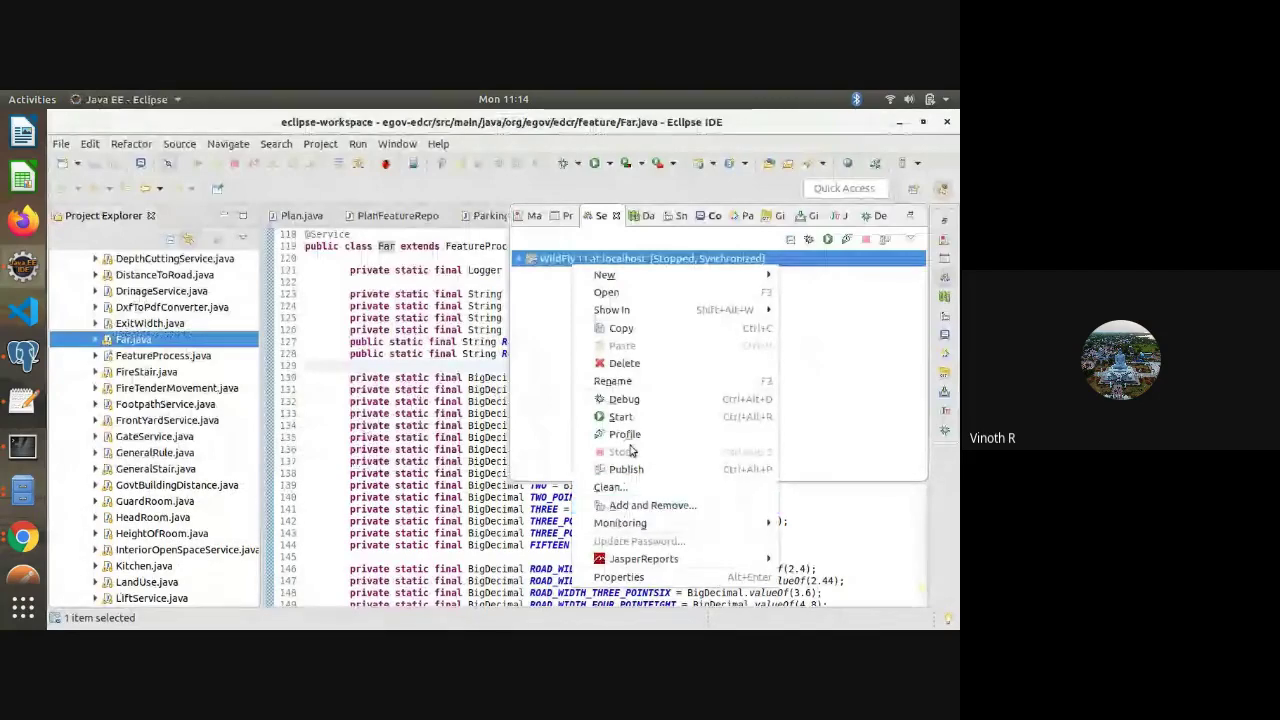
pyautogui.click(623, 364)
pyautogui.click(669, 397)
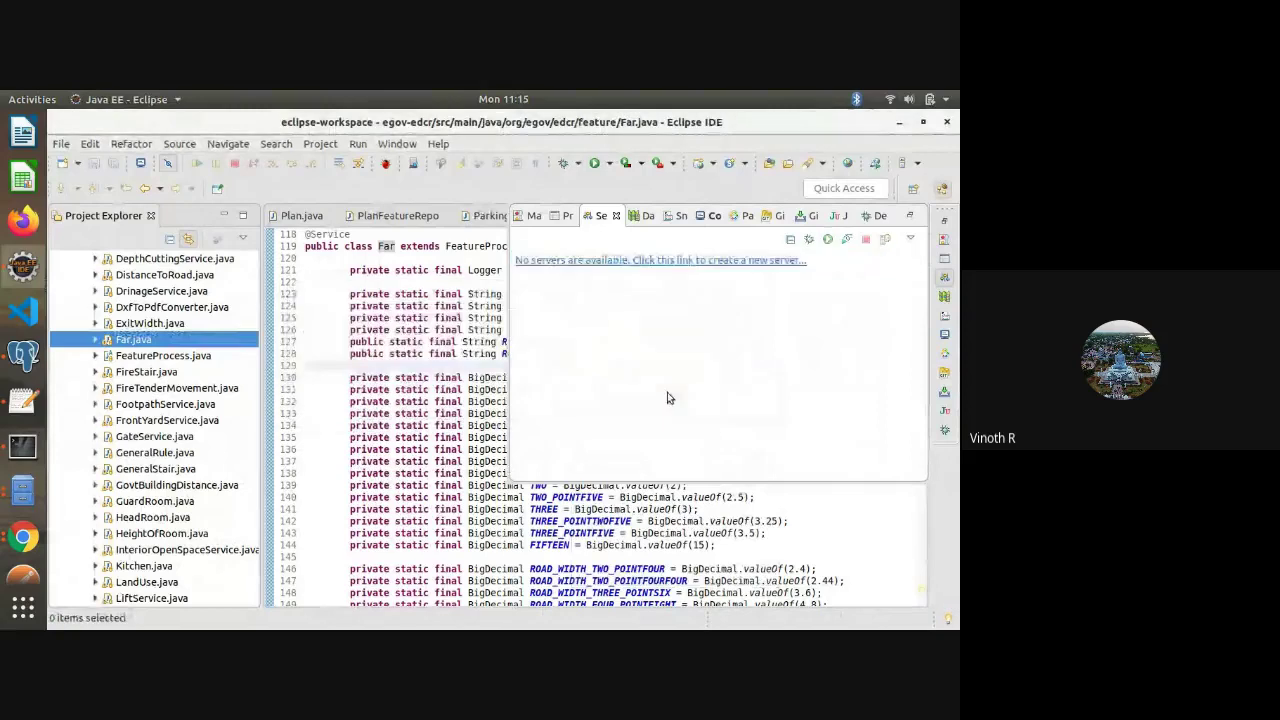
# Review the JBoss and WildFly server types offered for a new server, and leave without creating one
pyautogui.click(594, 262)
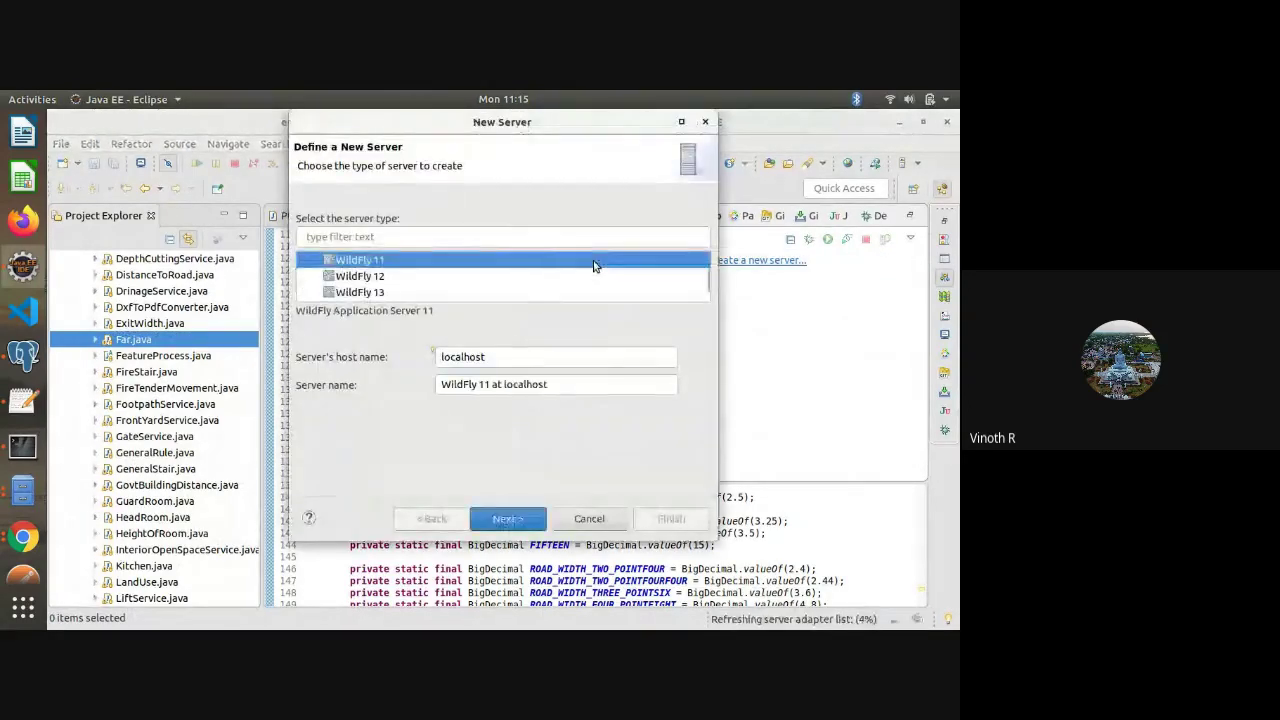
pyautogui.click(590, 519)
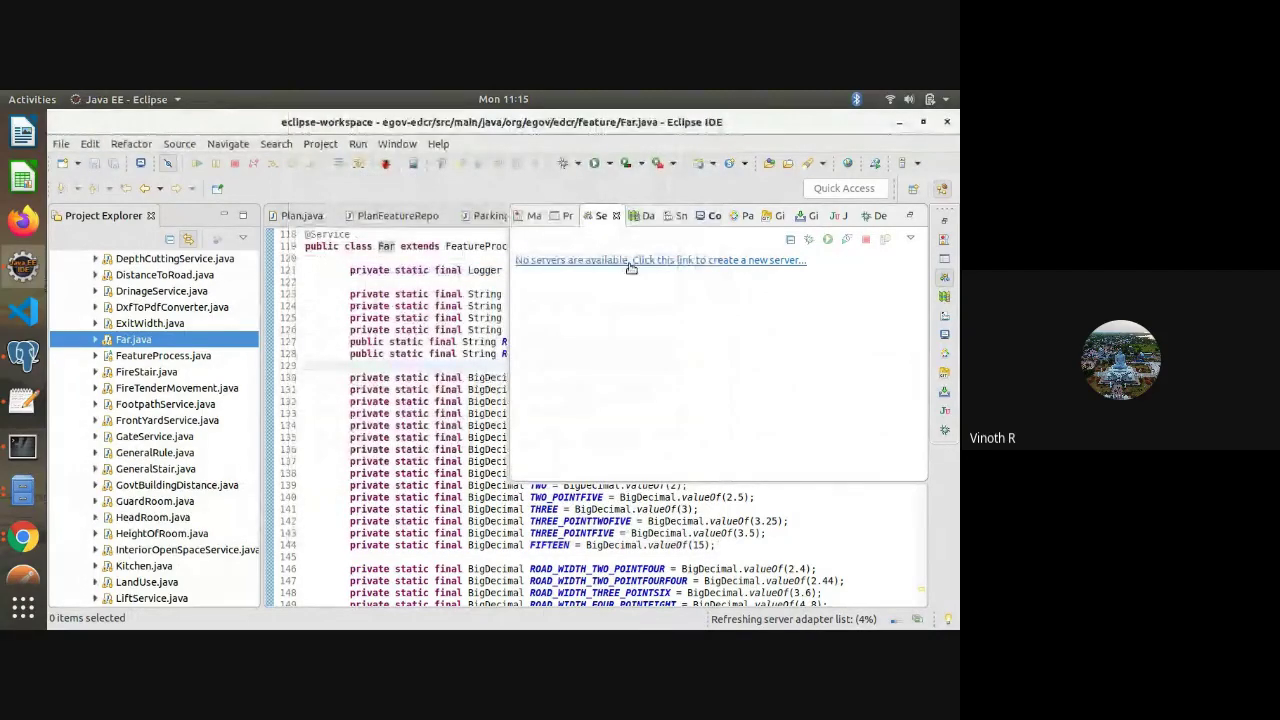
pyautogui.click(716, 262)
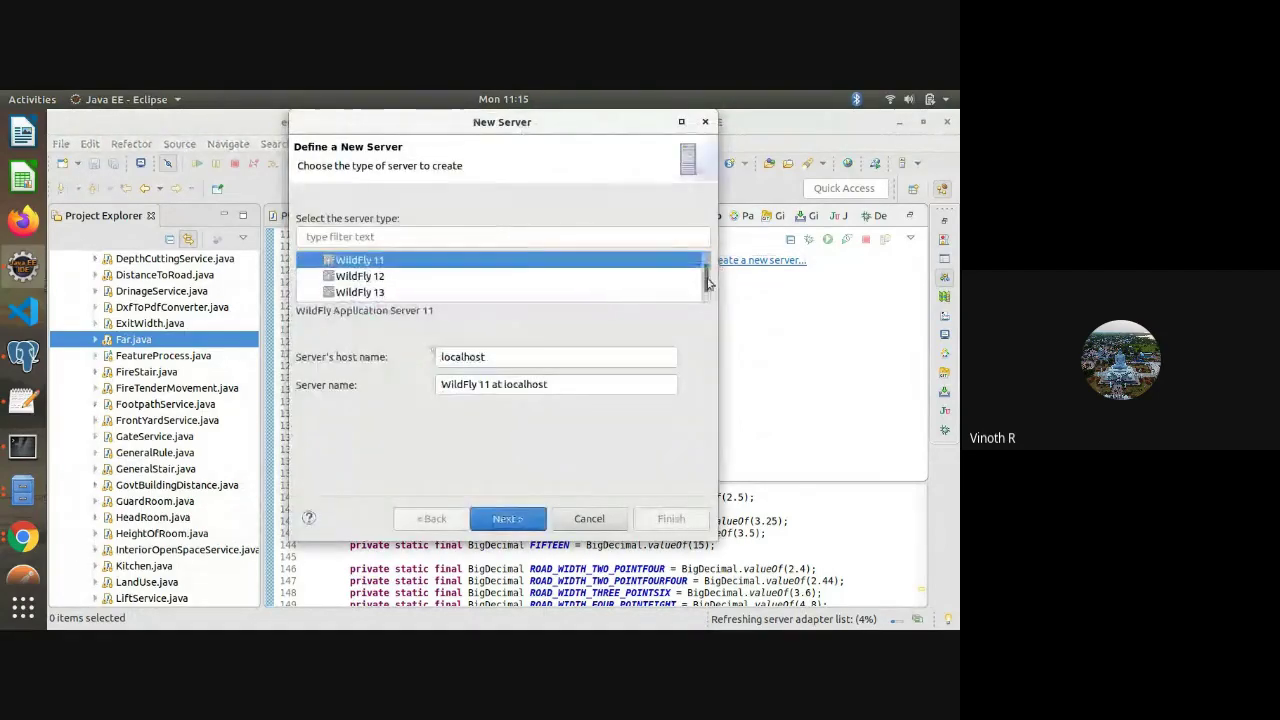
pyautogui.scroll(5, 703, 275)
pyautogui.scroll(-4, 703, 275)
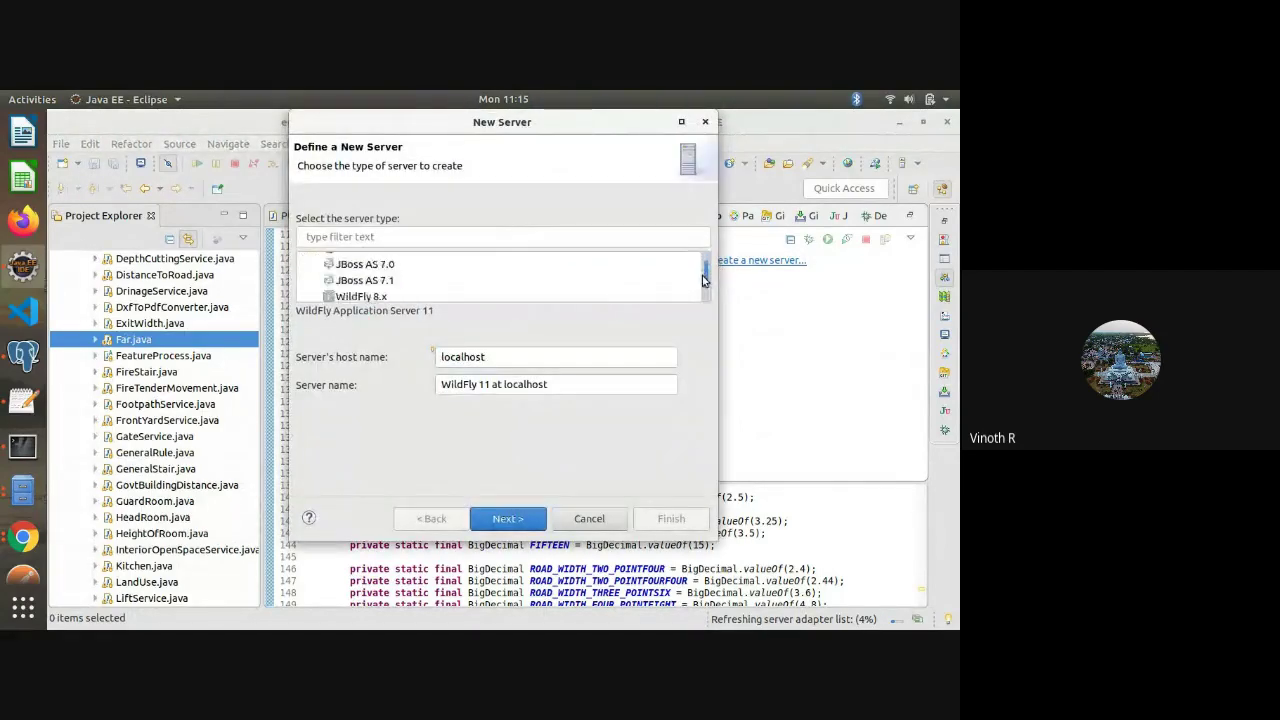
pyautogui.scroll(2, 703, 280)
pyautogui.scroll(-3, 703, 280)
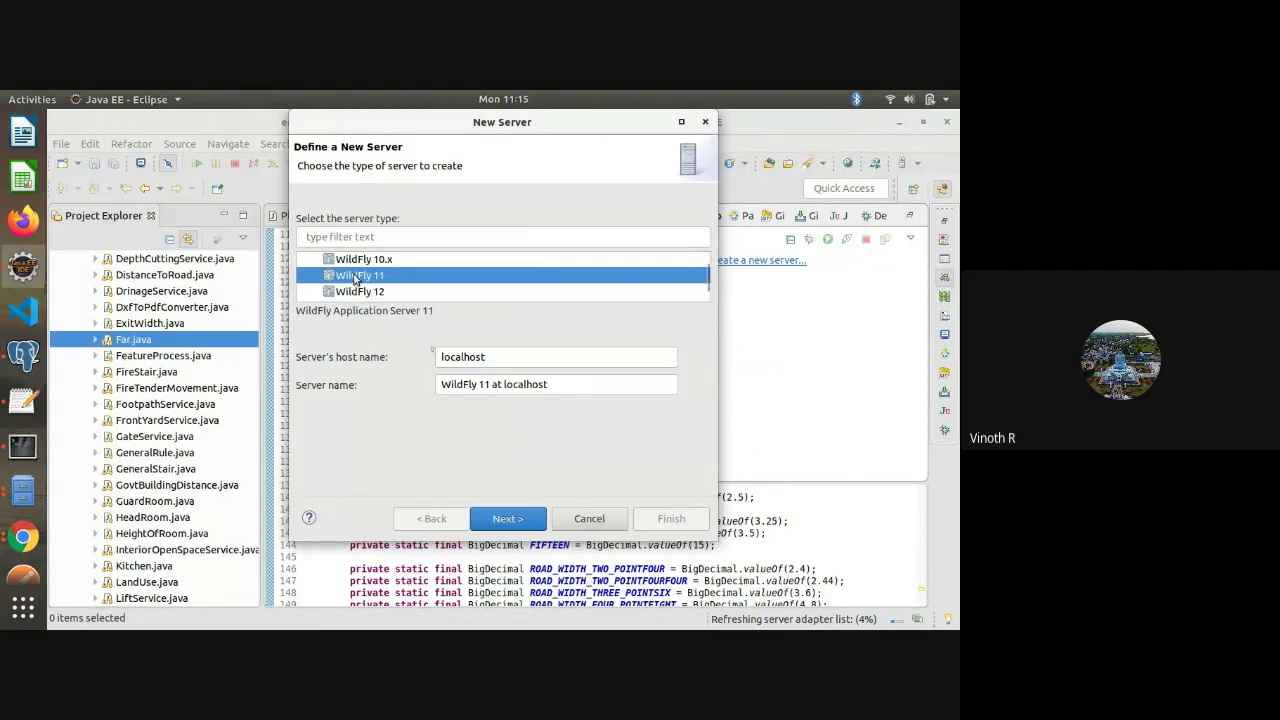
pyautogui.click(589, 519)
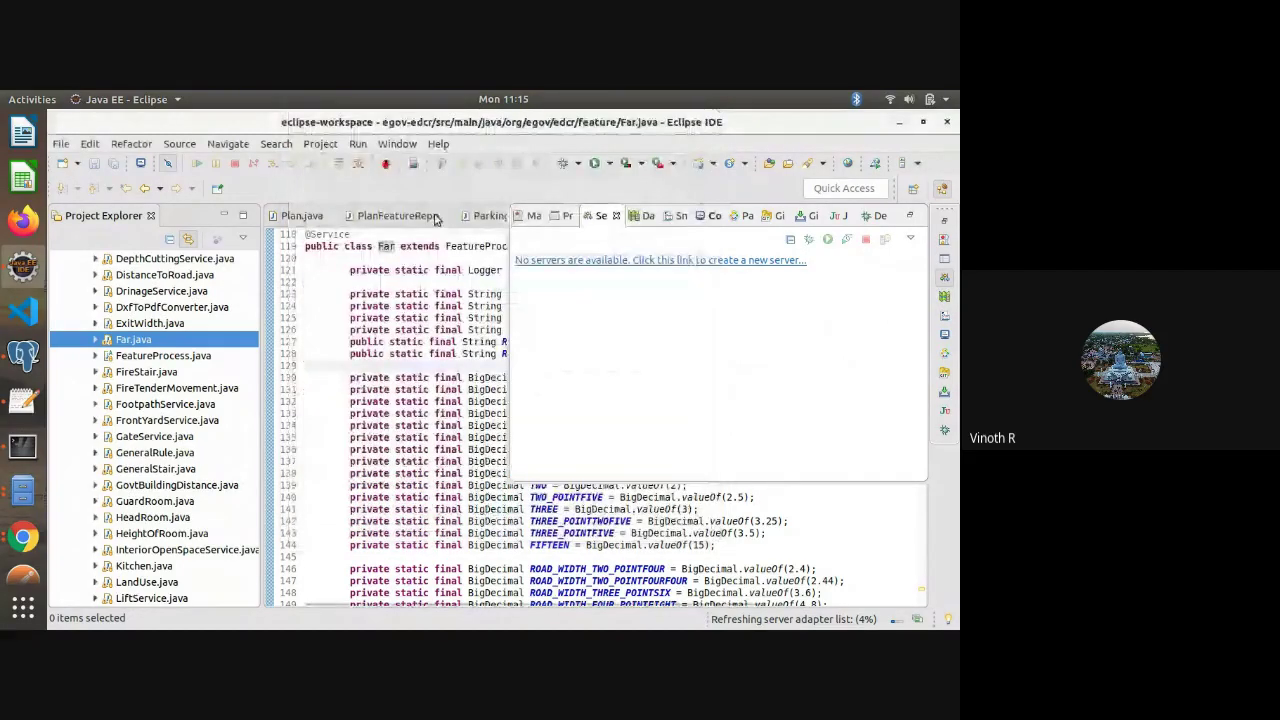
# Search the Eclipse Marketplace for "jboss", check the JBoss Tools 4.13.0.Final entry, and close the Marketplace
pyautogui.click(437, 144)
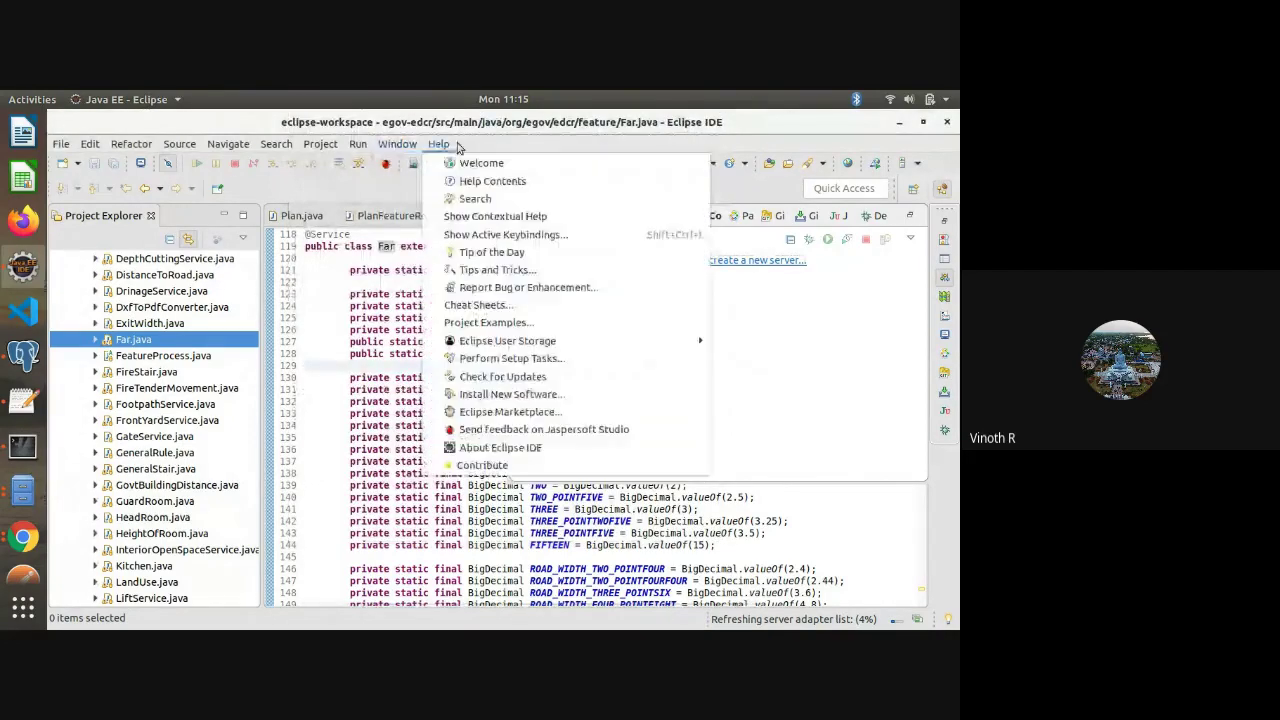
pyautogui.click(512, 413)
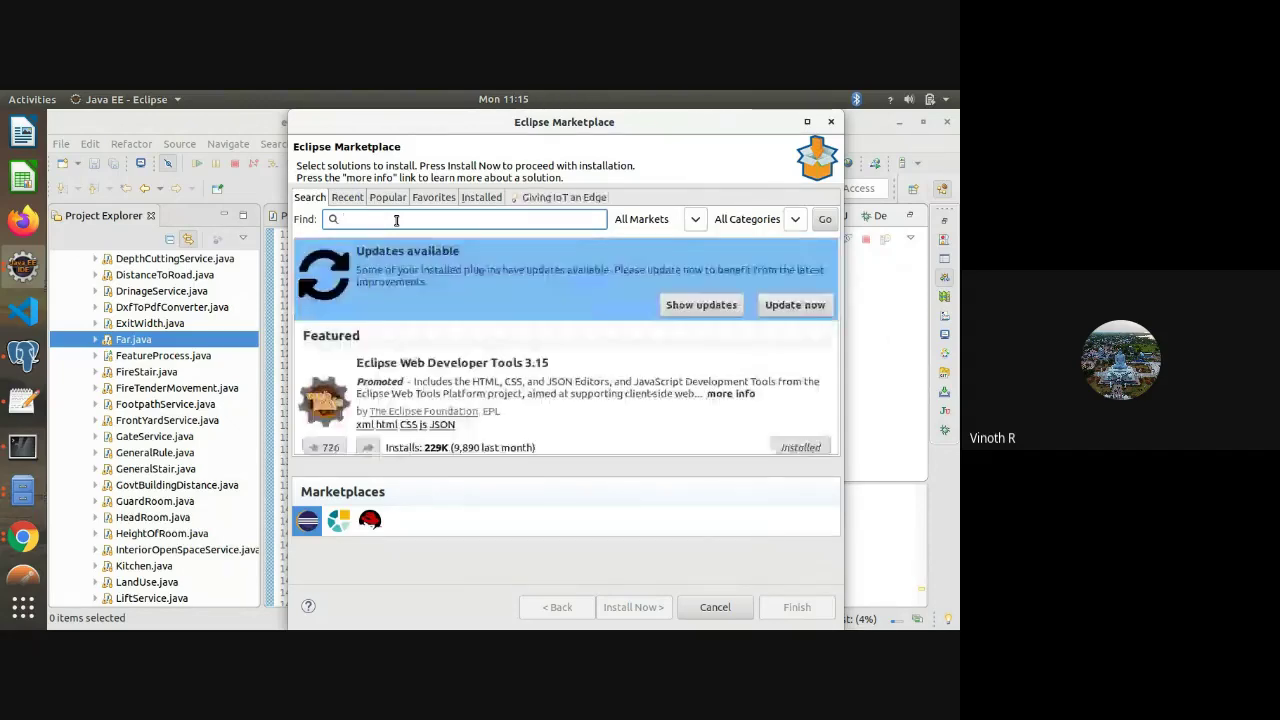
pyautogui.write('jboss')
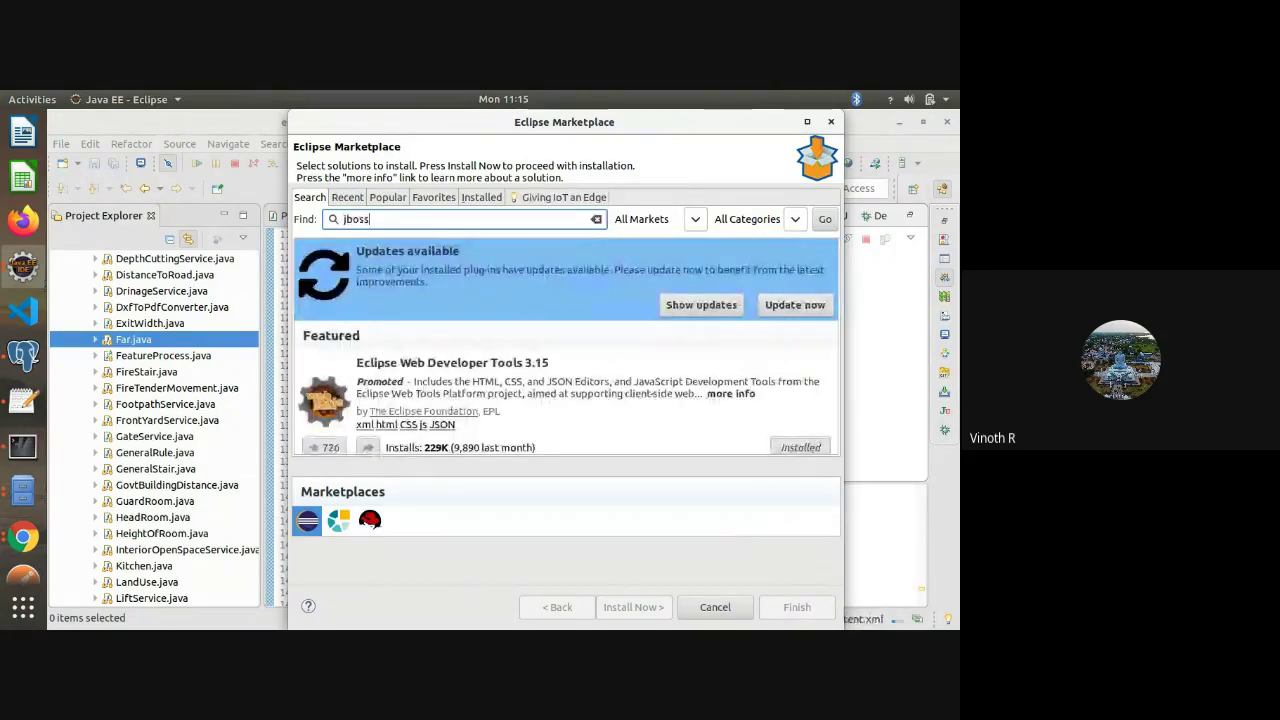
pyautogui.press('Return')
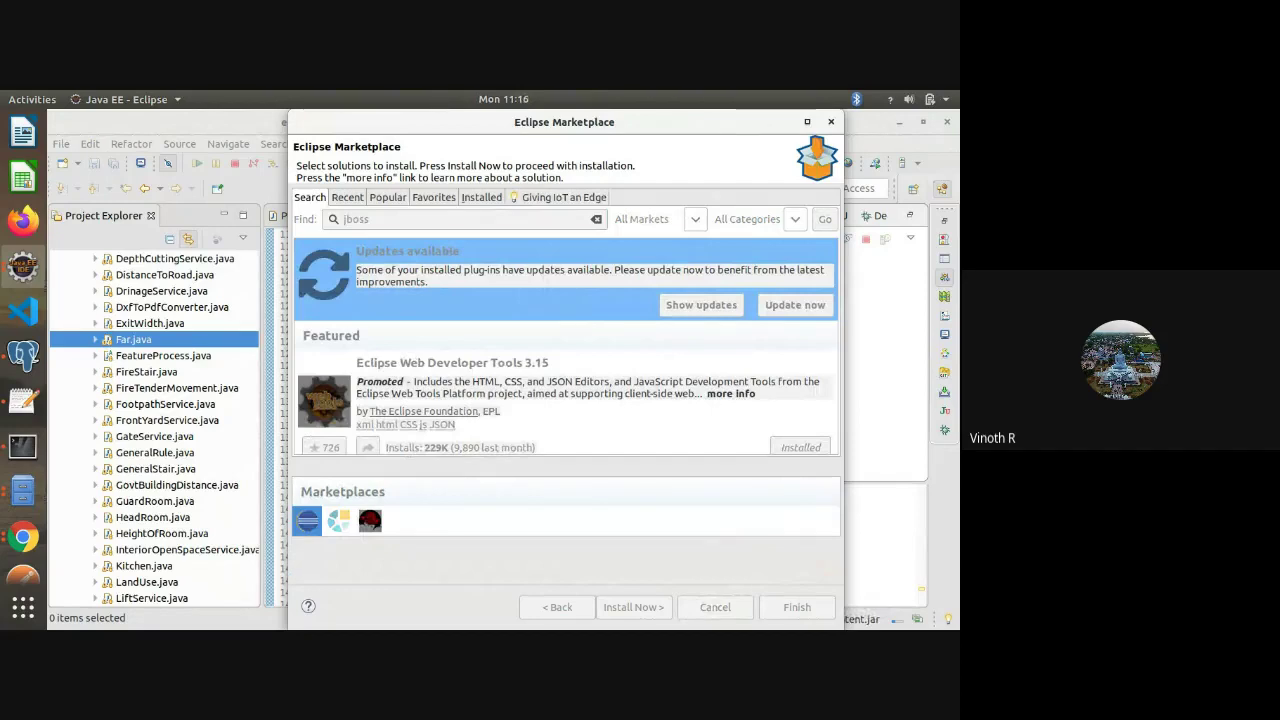
pyautogui.press('Return')
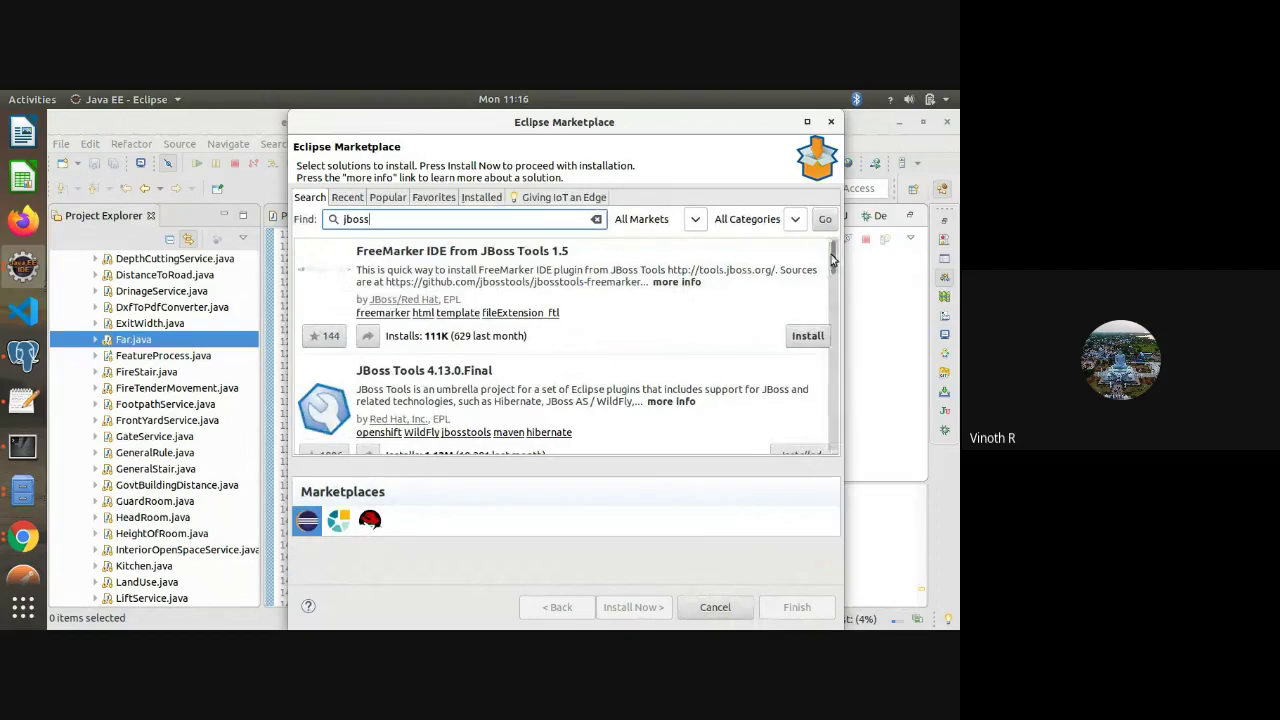
pyautogui.scroll(-2, 832, 260)
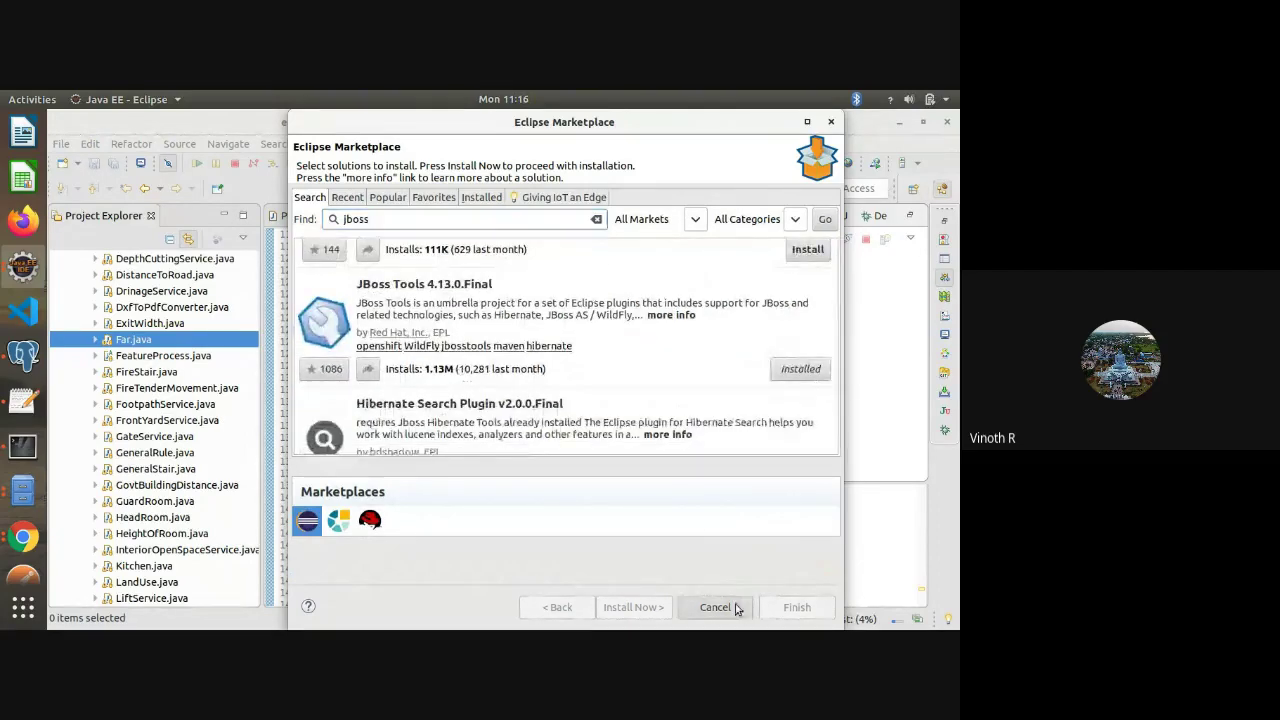
pyautogui.click(736, 607)
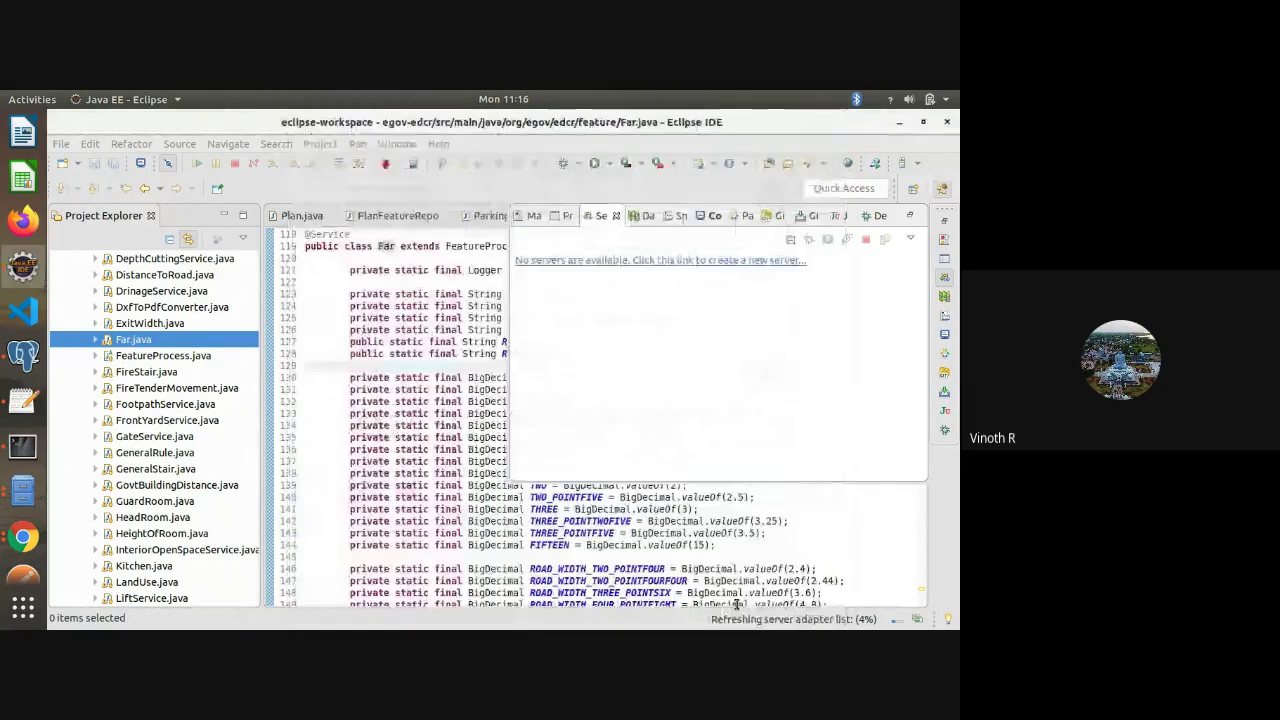
# Begin creating a local WildFly 11 server controlled by filesystem and shell operations, using the WildFly 11.0 Runtime
pyautogui.click(621, 262)
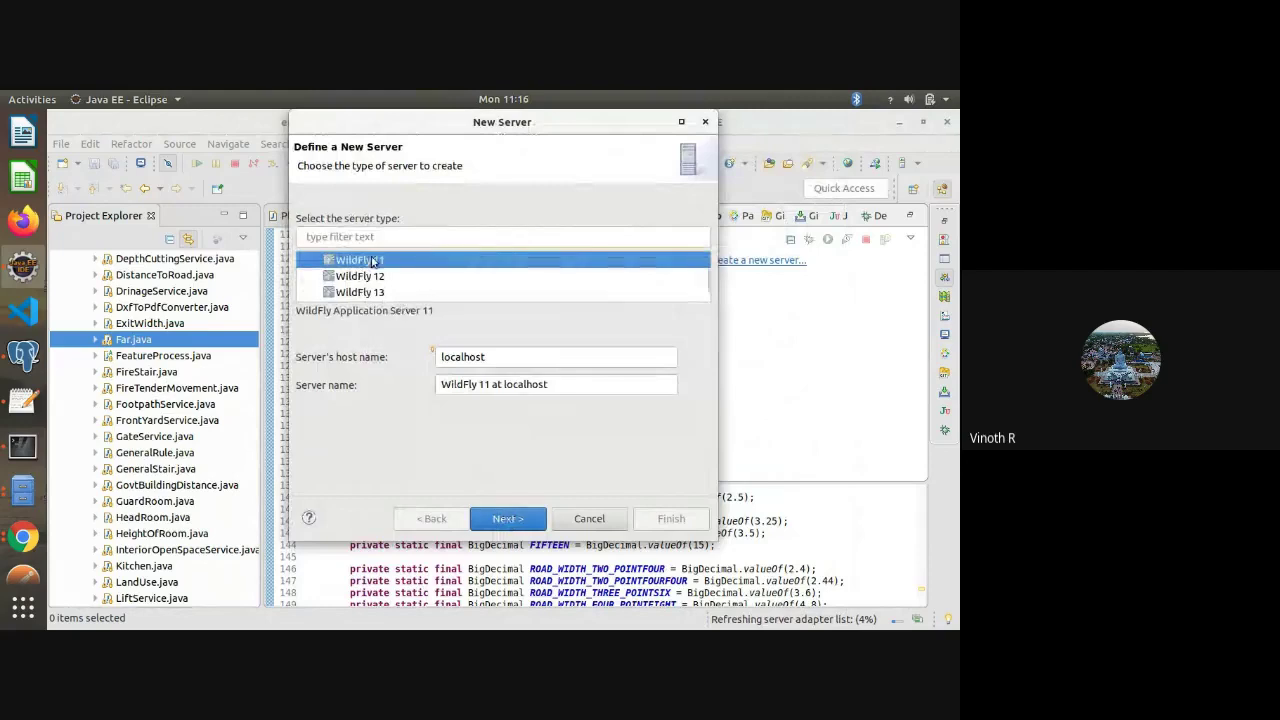
pyautogui.click(503, 520)
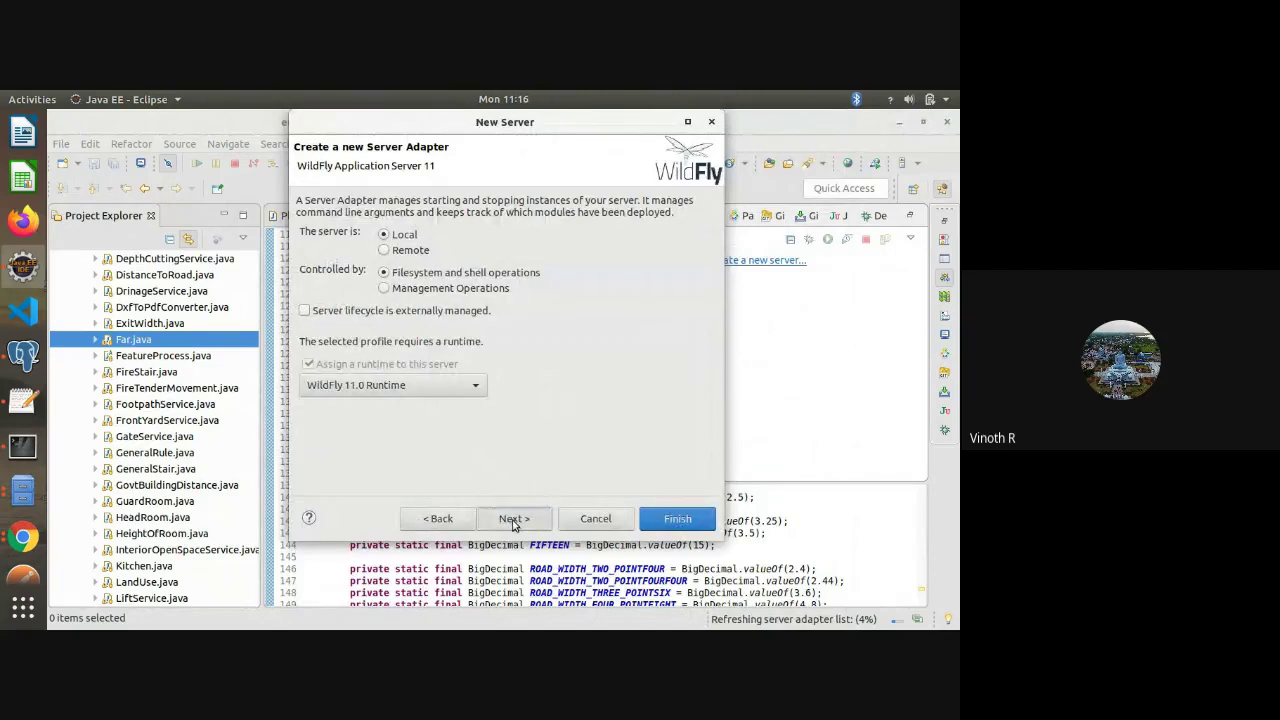
pyautogui.click(512, 520)
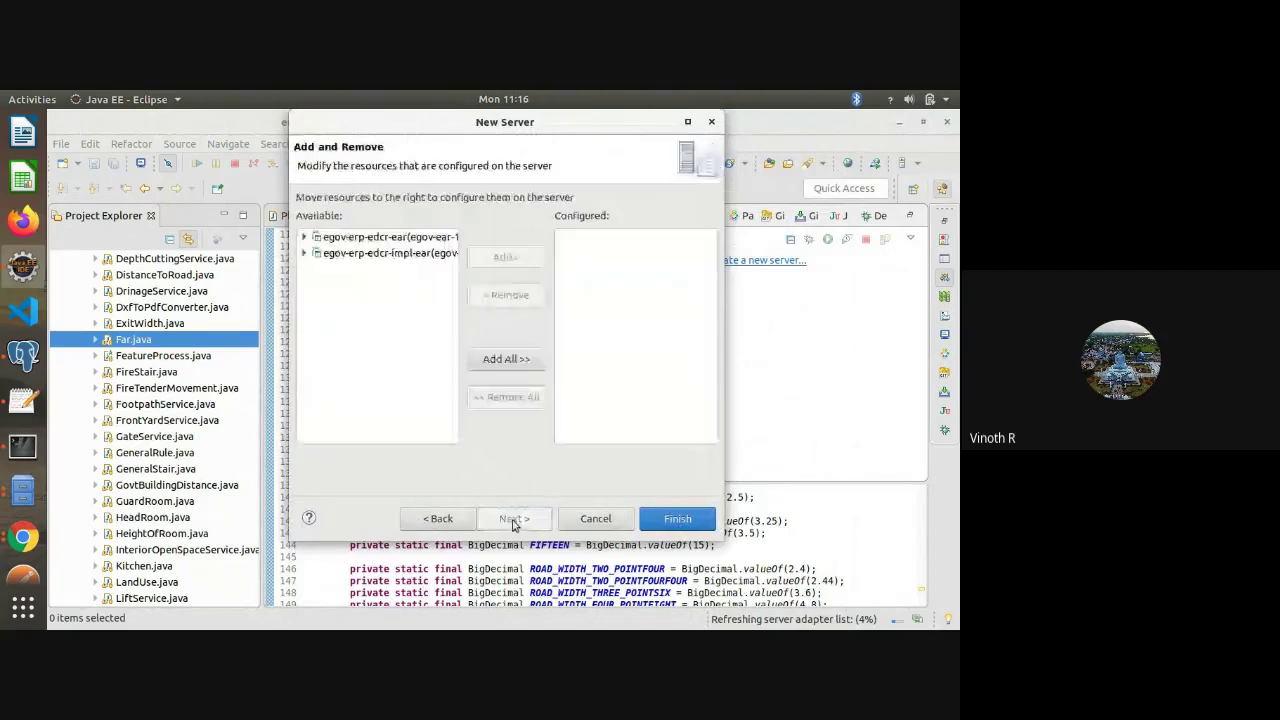
# Review the JBoss Runtime settings for creating a new runtime, and switch the server back to WildFly 11.0 Runtime
pyautogui.click(450, 522)
pyautogui.click(390, 386)
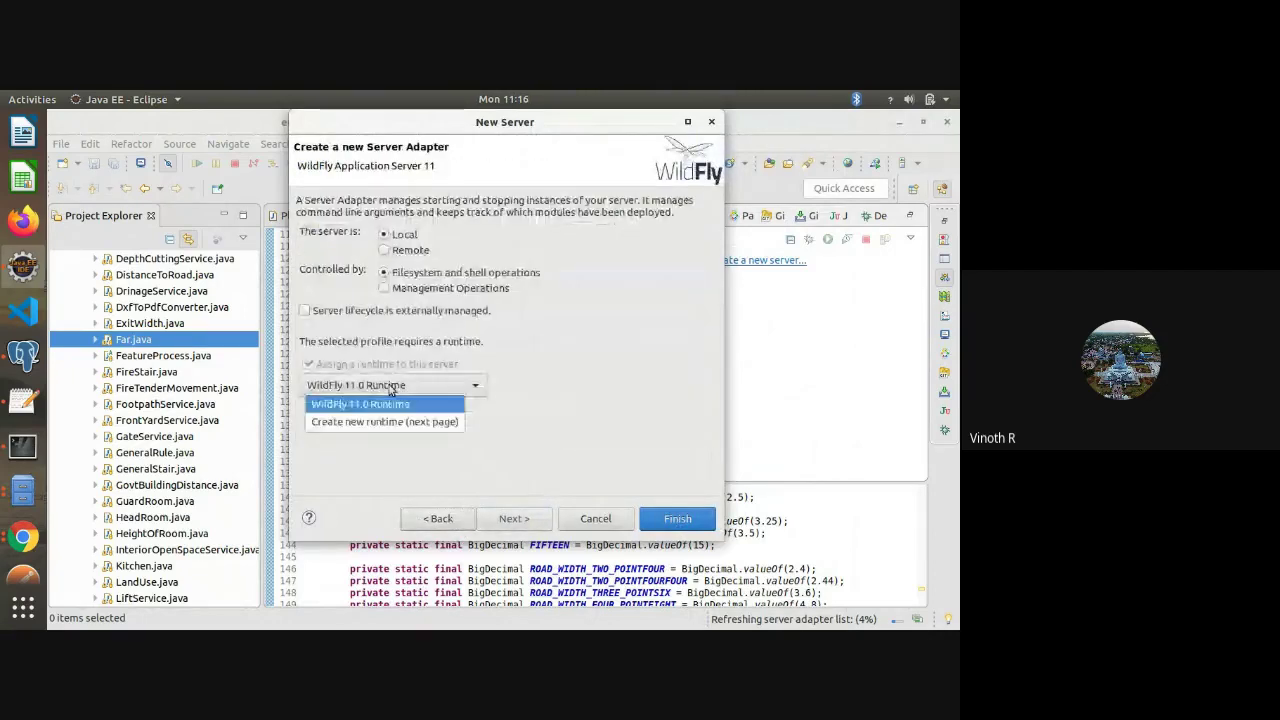
pyautogui.click(385, 421)
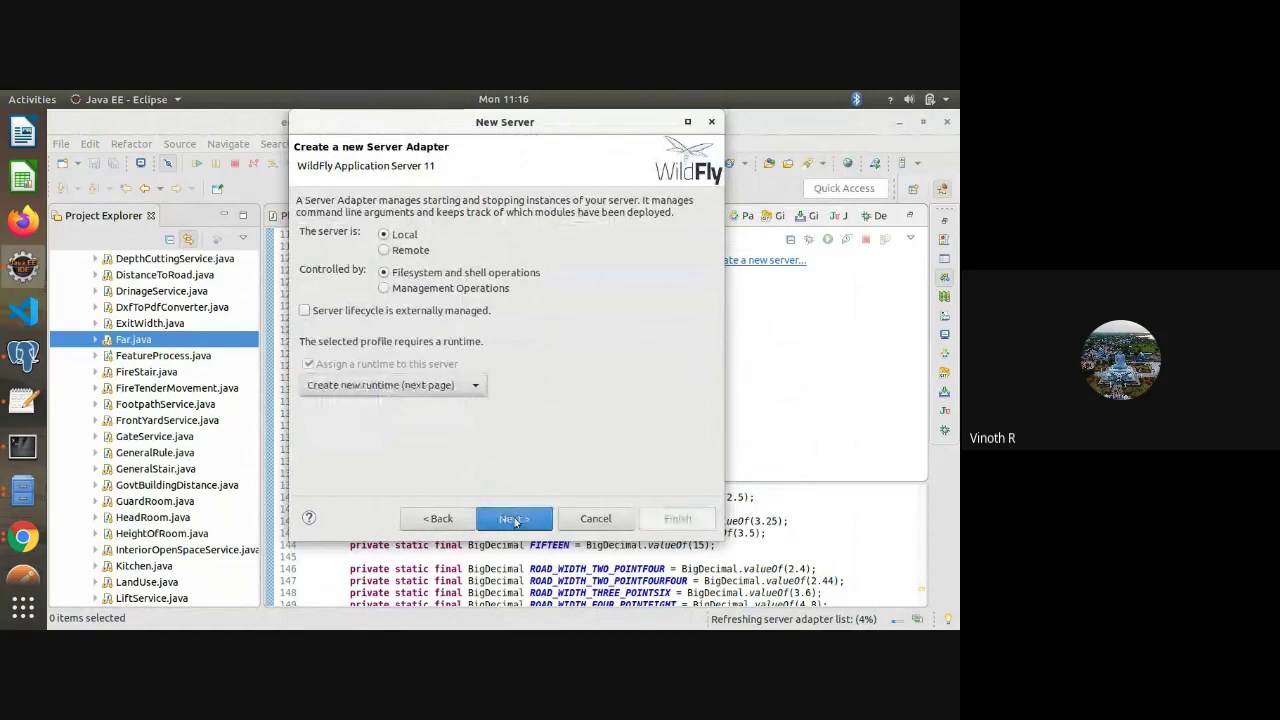
pyautogui.click(514, 519)
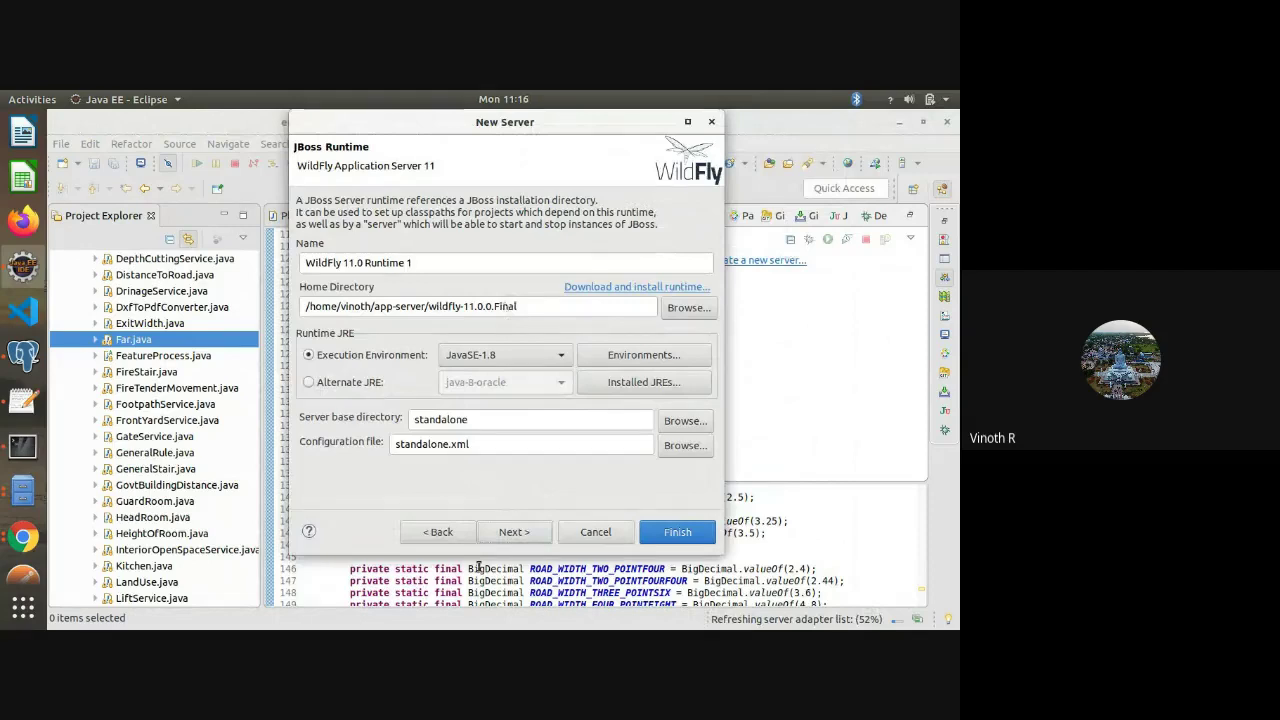
pyautogui.click(440, 532)
pyautogui.click(400, 385)
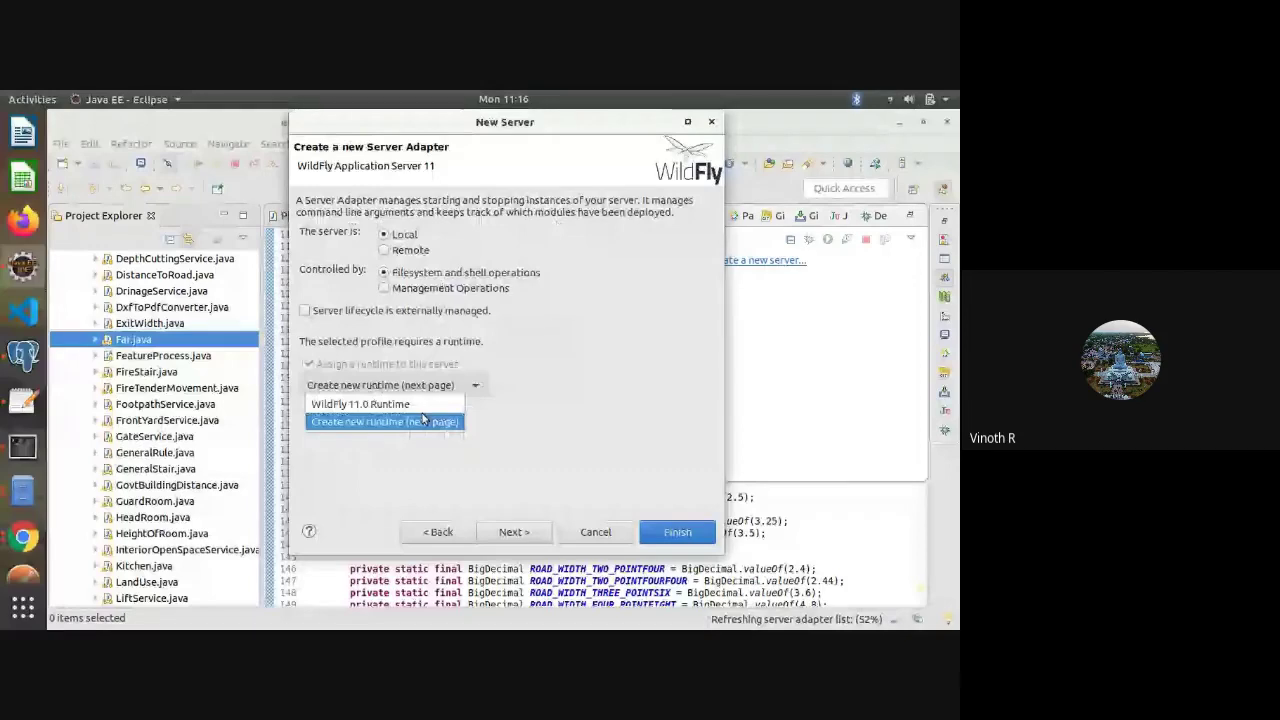
pyautogui.click(420, 404)
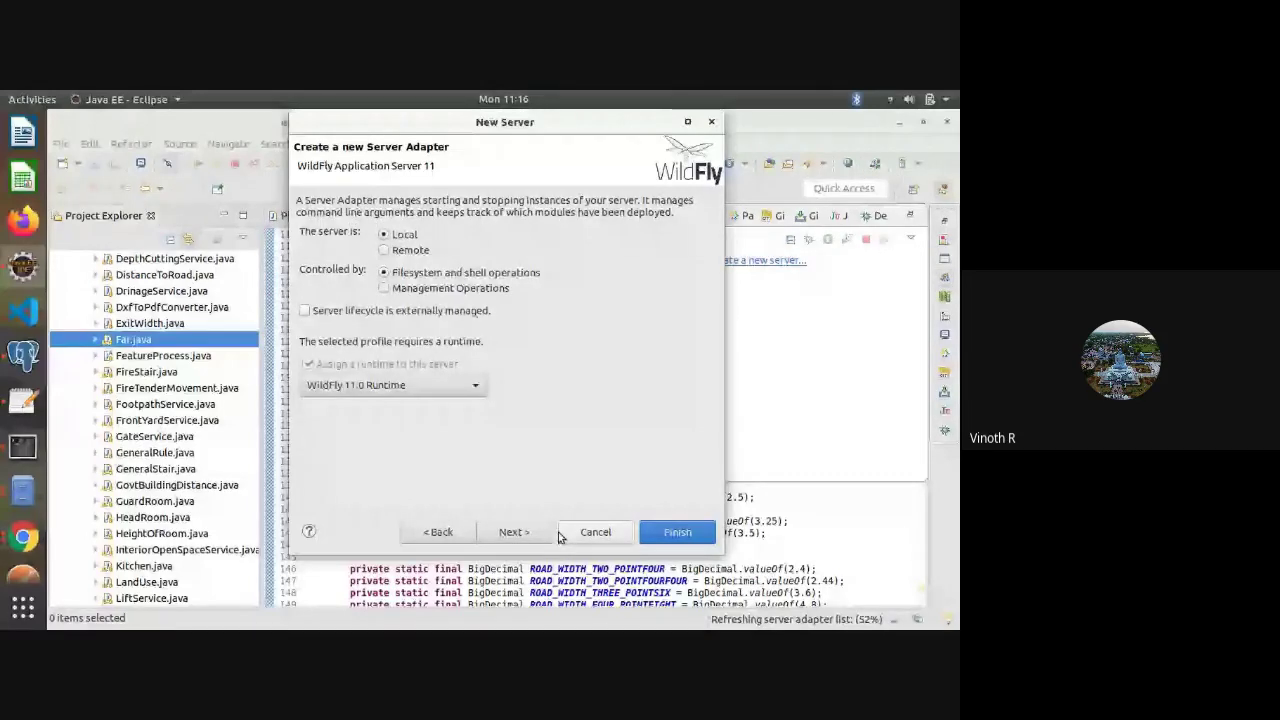
pyautogui.click(550, 533)
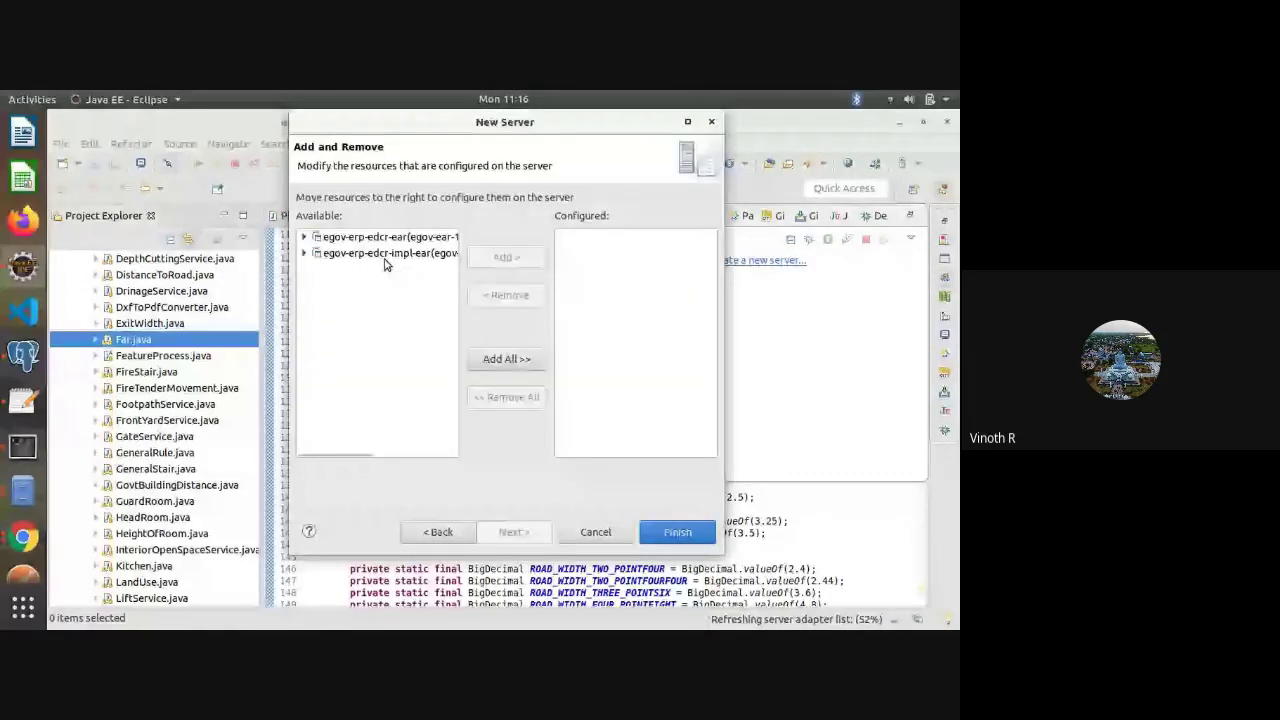
# Add the egov-erp-edcr-ear resource to the new server's configured resources and select it there
pyautogui.click(380, 237)
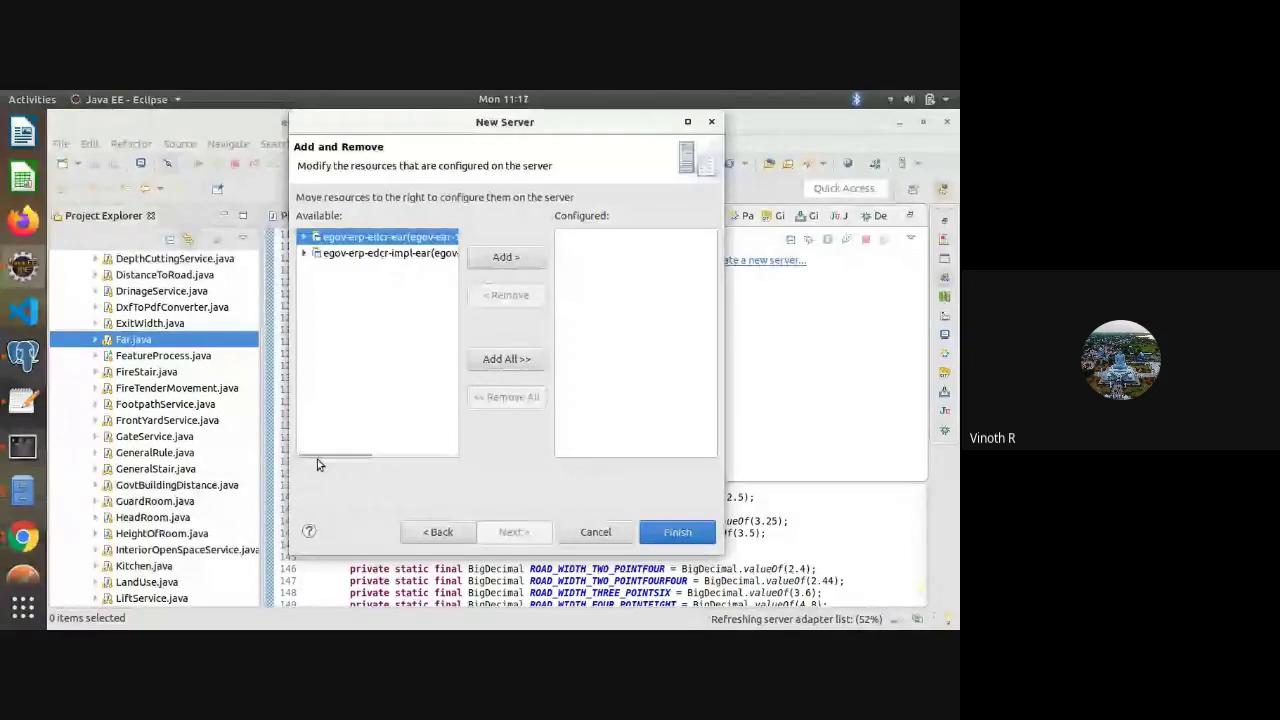
pyautogui.click(530, 256)
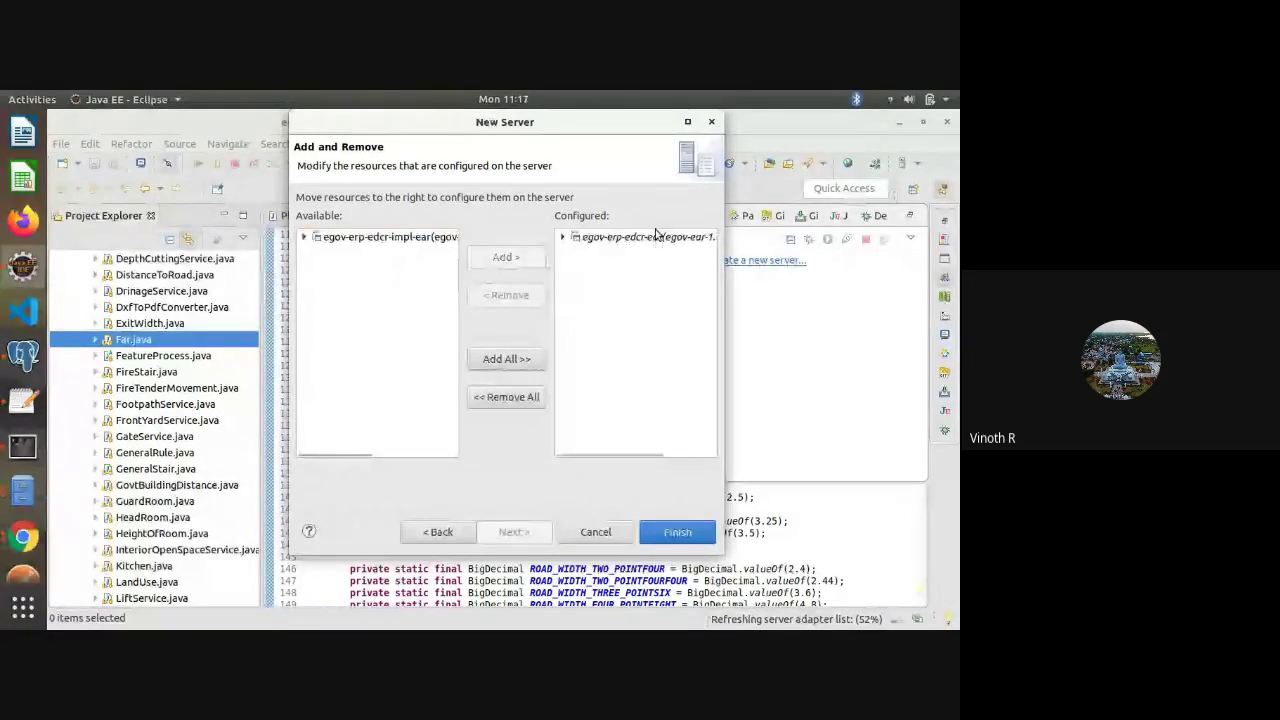
pyautogui.click(660, 237)
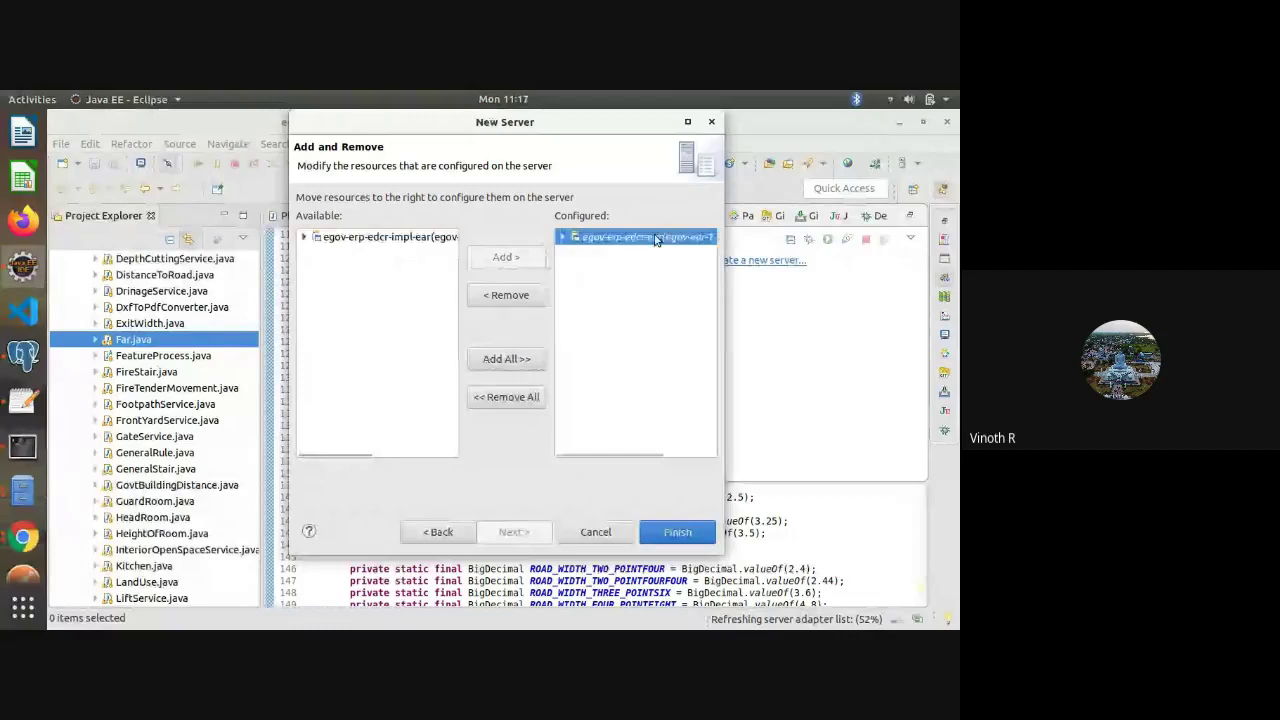
# Replace the configured egov-erp-edcr-ear resource with egov-erp-edcr-impl-ear and finish creating the WildFly 11 server
pyautogui.click(481, 302)
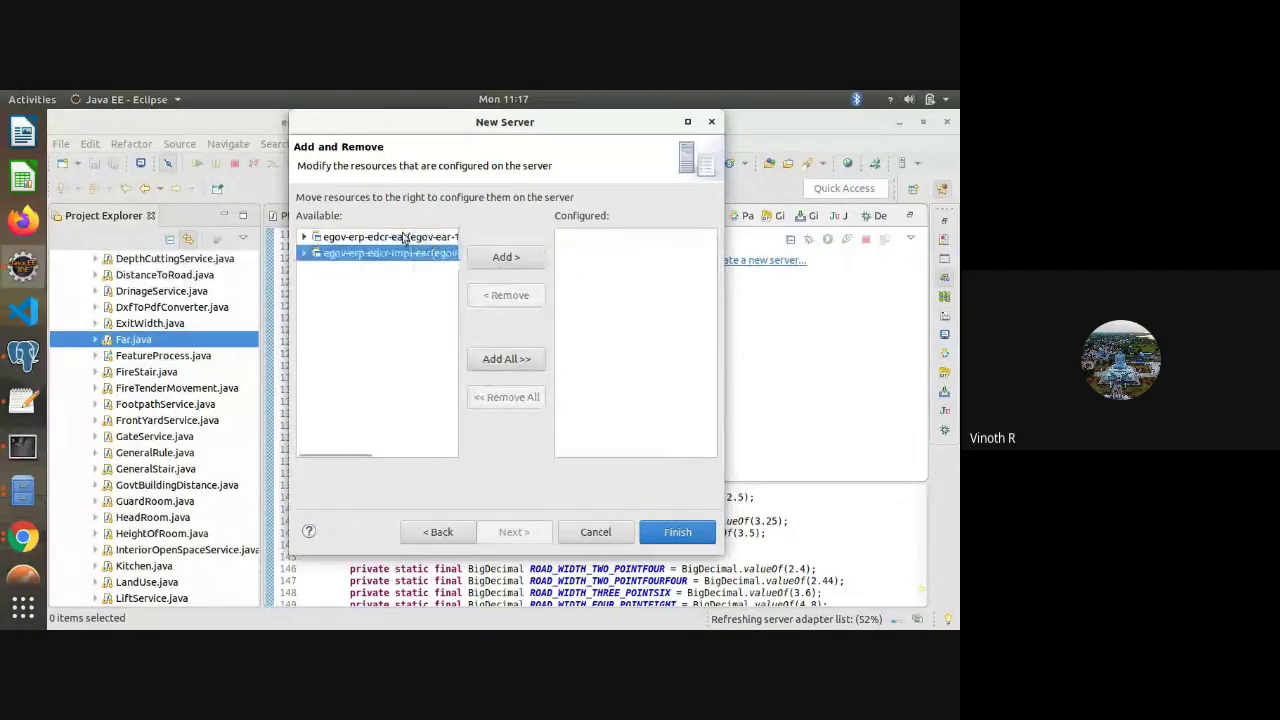
pyautogui.click(403, 237)
pyautogui.click(400, 252)
pyautogui.click(504, 259)
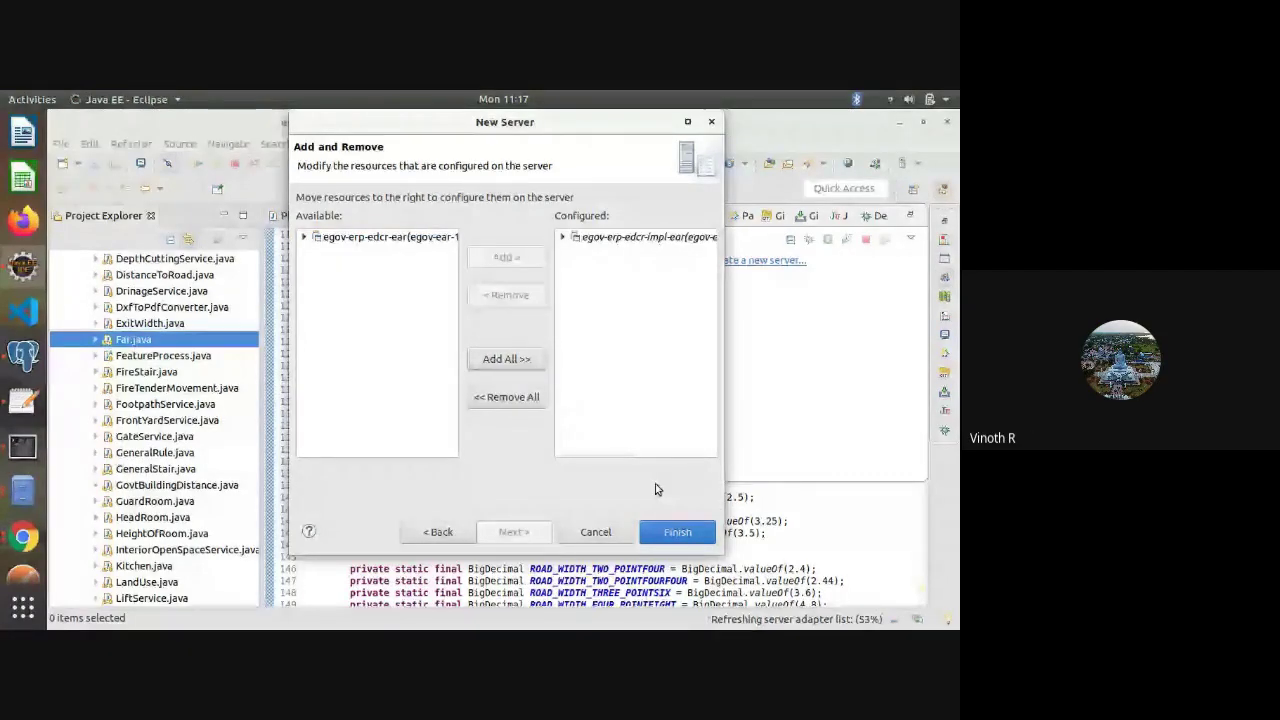
pyautogui.click(655, 532)
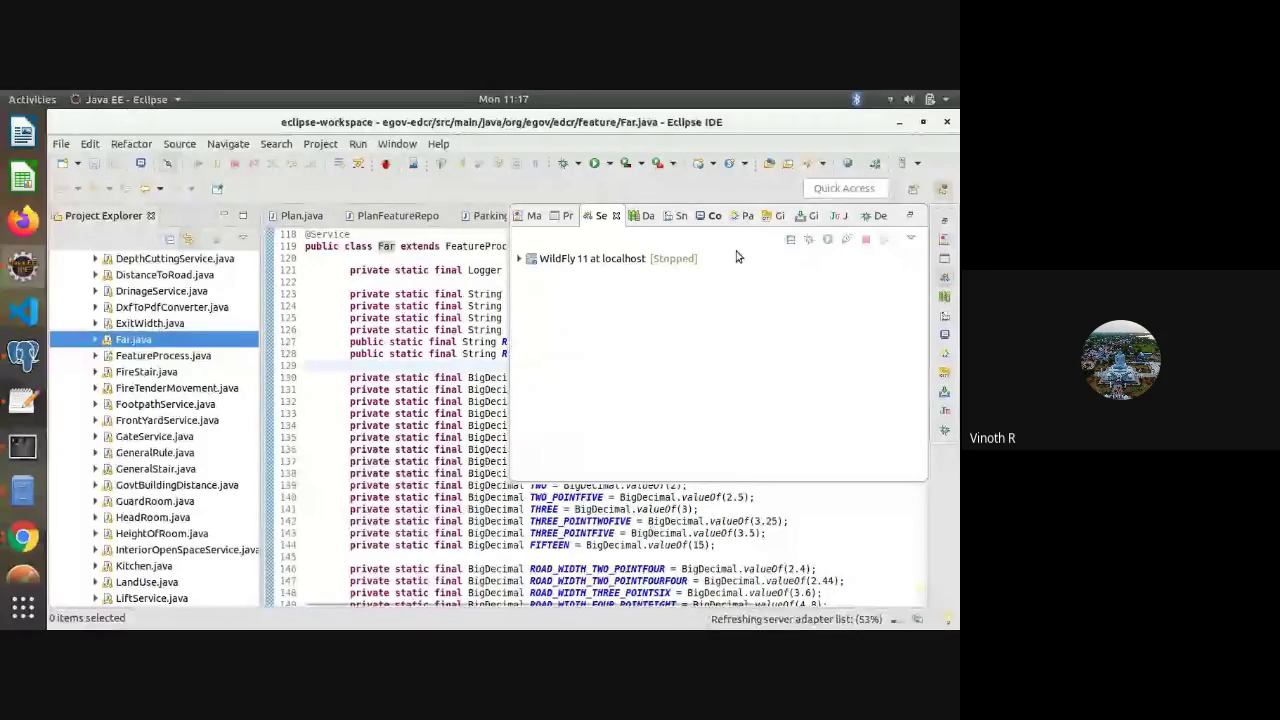
# Open the WildFly 11 at localhost server's settings and bring up its launch configuration for editing
pyautogui.click(653, 260)
pyautogui.rightClick(654, 262)
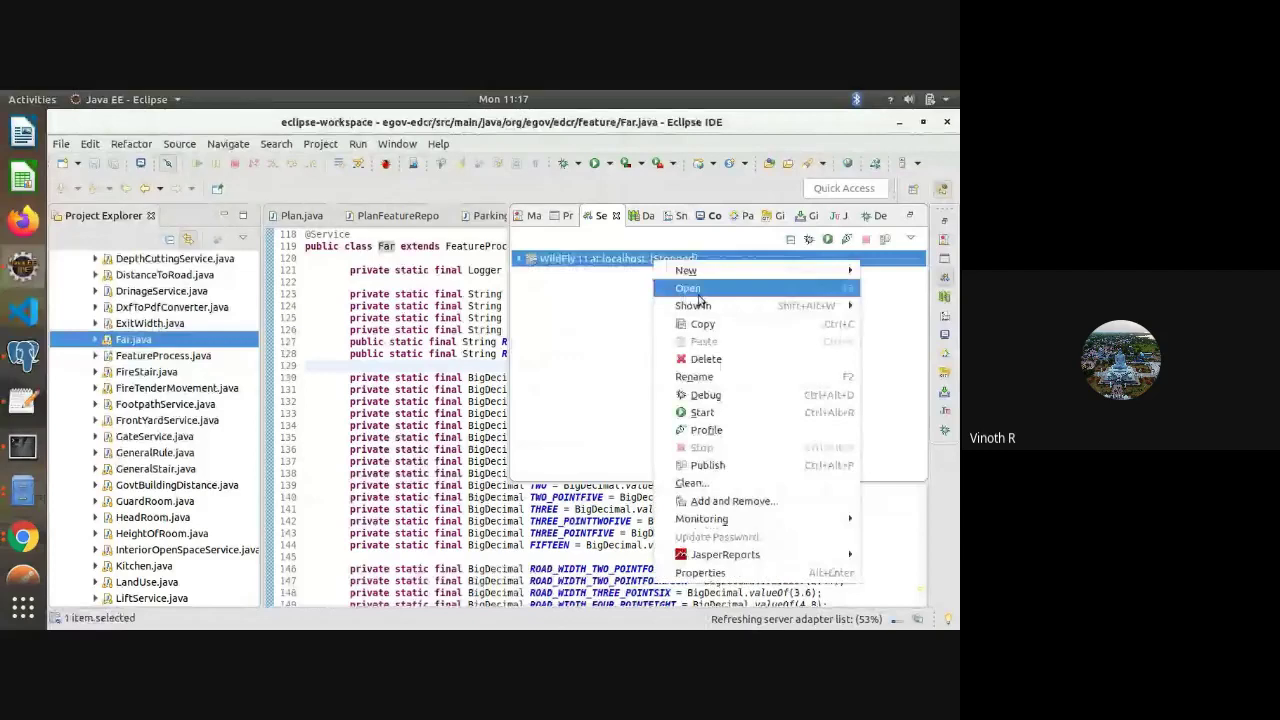
pyautogui.click(699, 290)
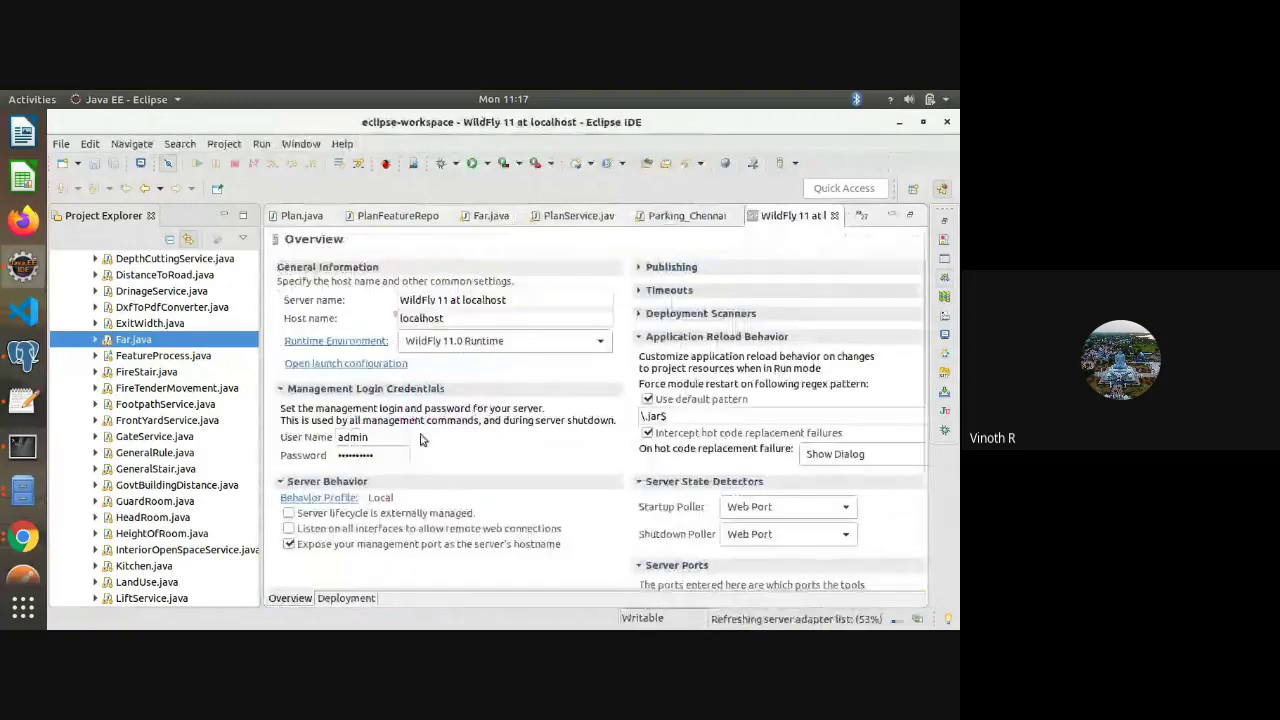
pyautogui.click(310, 366)
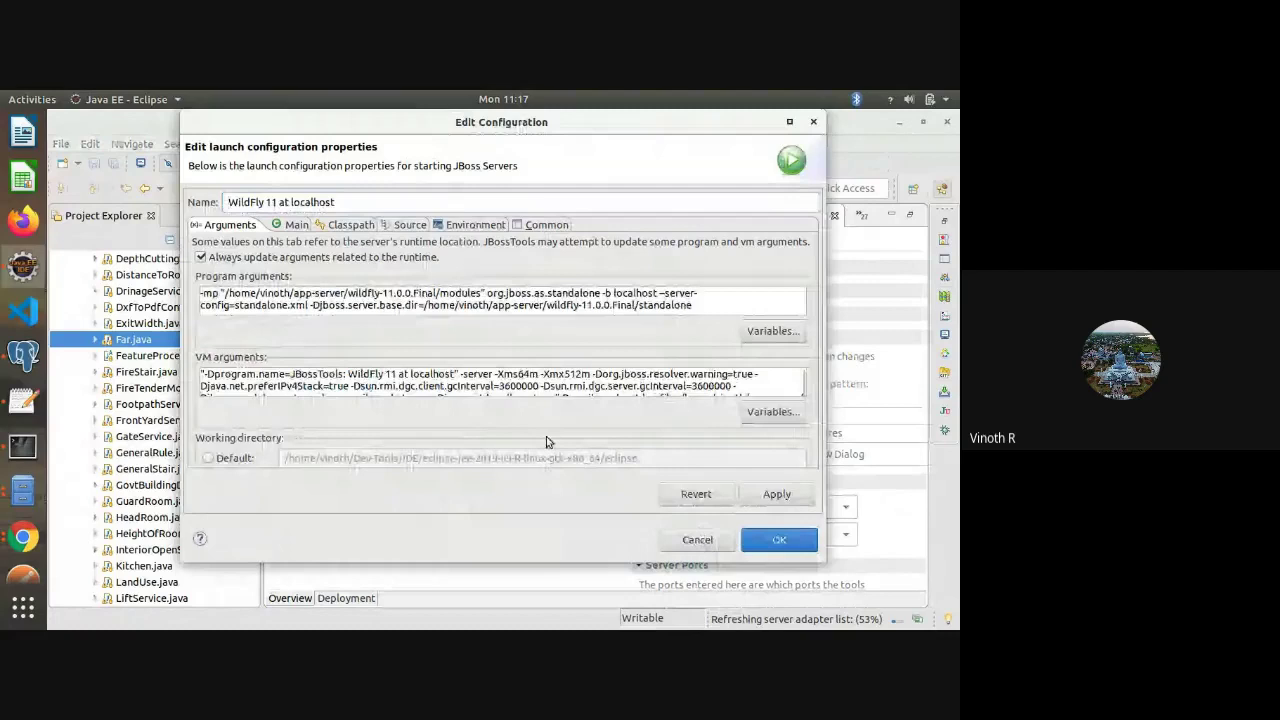
# Set the initial heap size in the VM arguments to -Xms512m
pyautogui.hotkey('shift', 'Left')
pyautogui.hotkey('shift', 'Left')
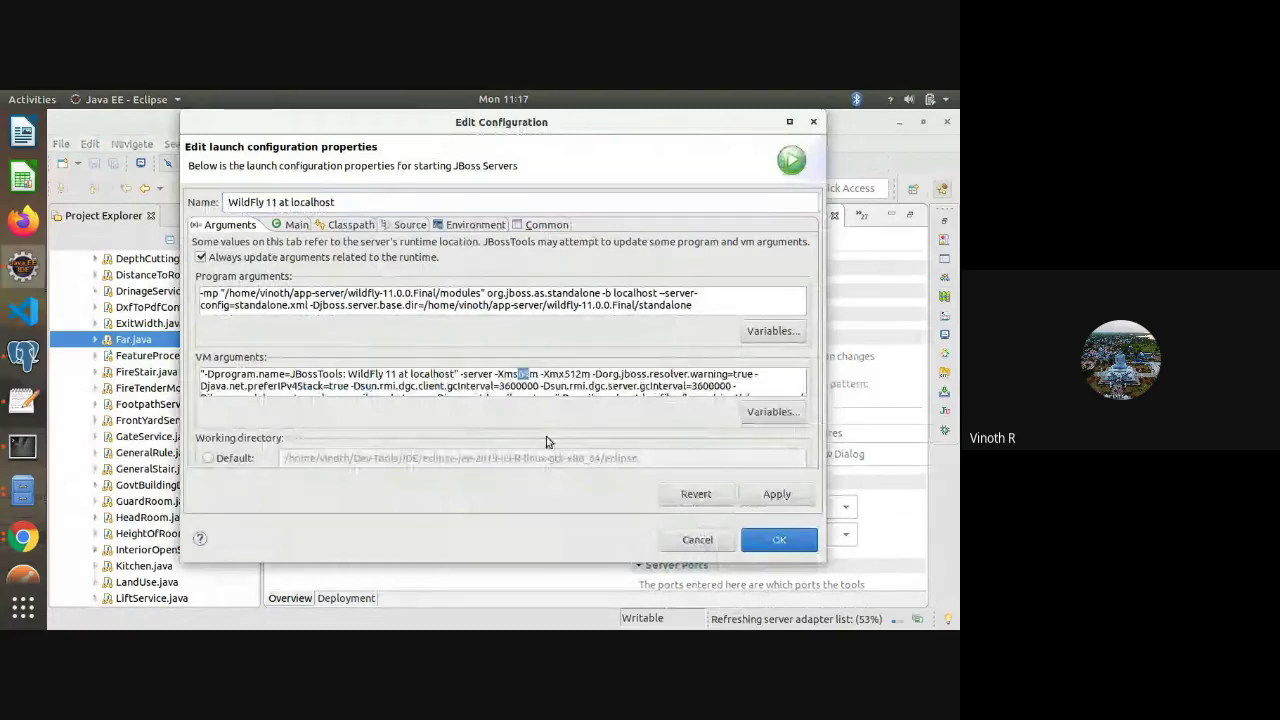
pyautogui.write('5')
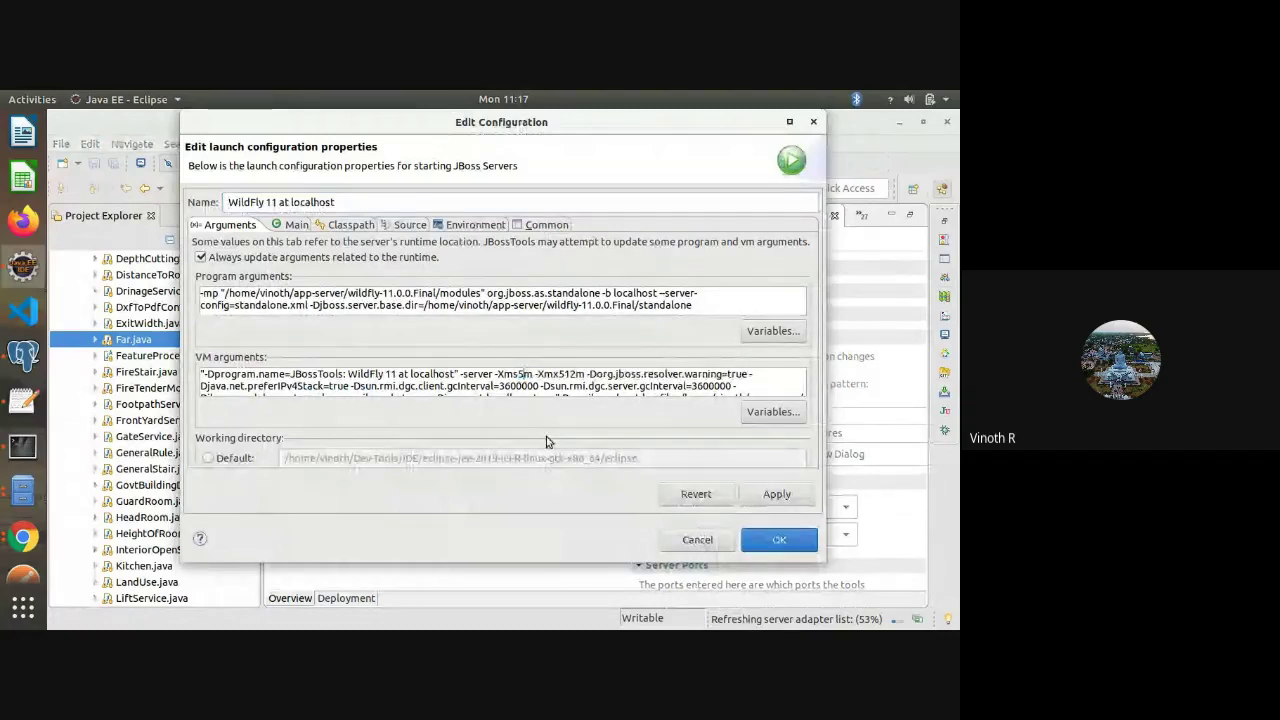
pyautogui.write('12')
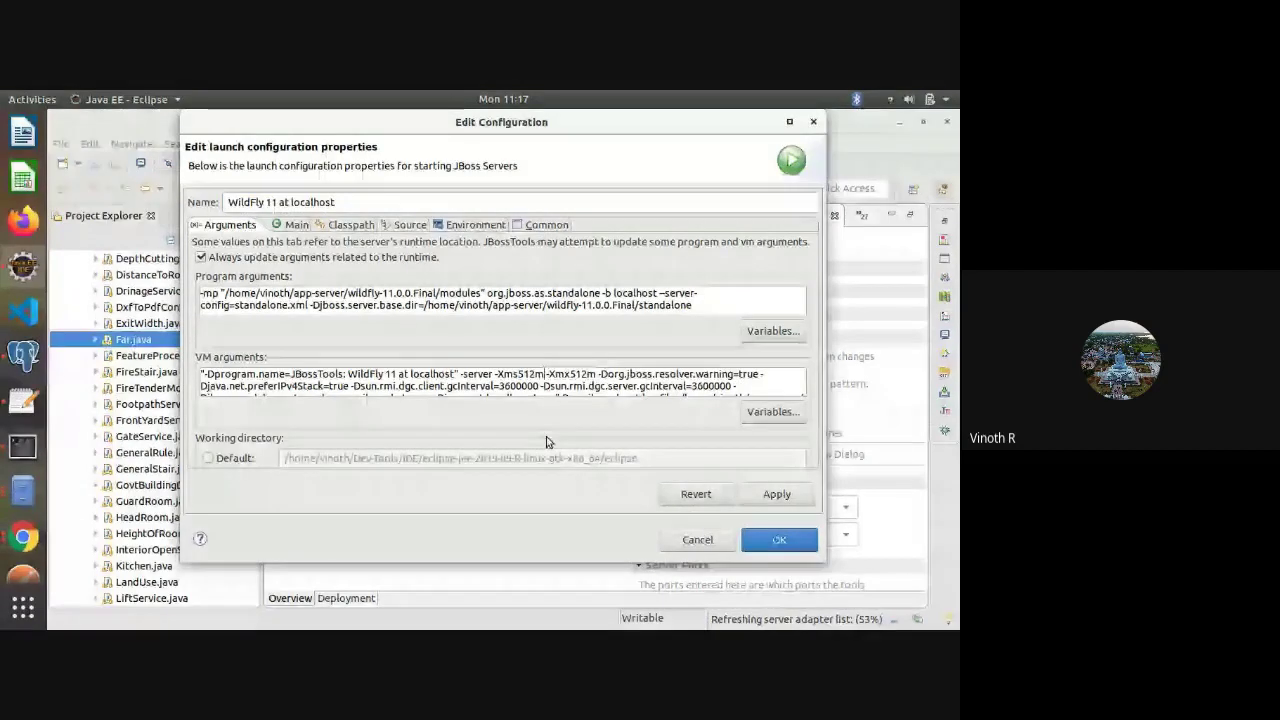
# Set the maximum heap size in the VM arguments to -Xmx2g
pyautogui.press('Right')
pyautogui.press('Right')
pyautogui.press('Right')
pyautogui.press('Right')
pyautogui.press('Right')
pyautogui.press('Right')
pyautogui.press('Right')
pyautogui.hotkey('shift', 'Left')
pyautogui.hotkey('shift', 'Left')
pyautogui.press('BackSpace')
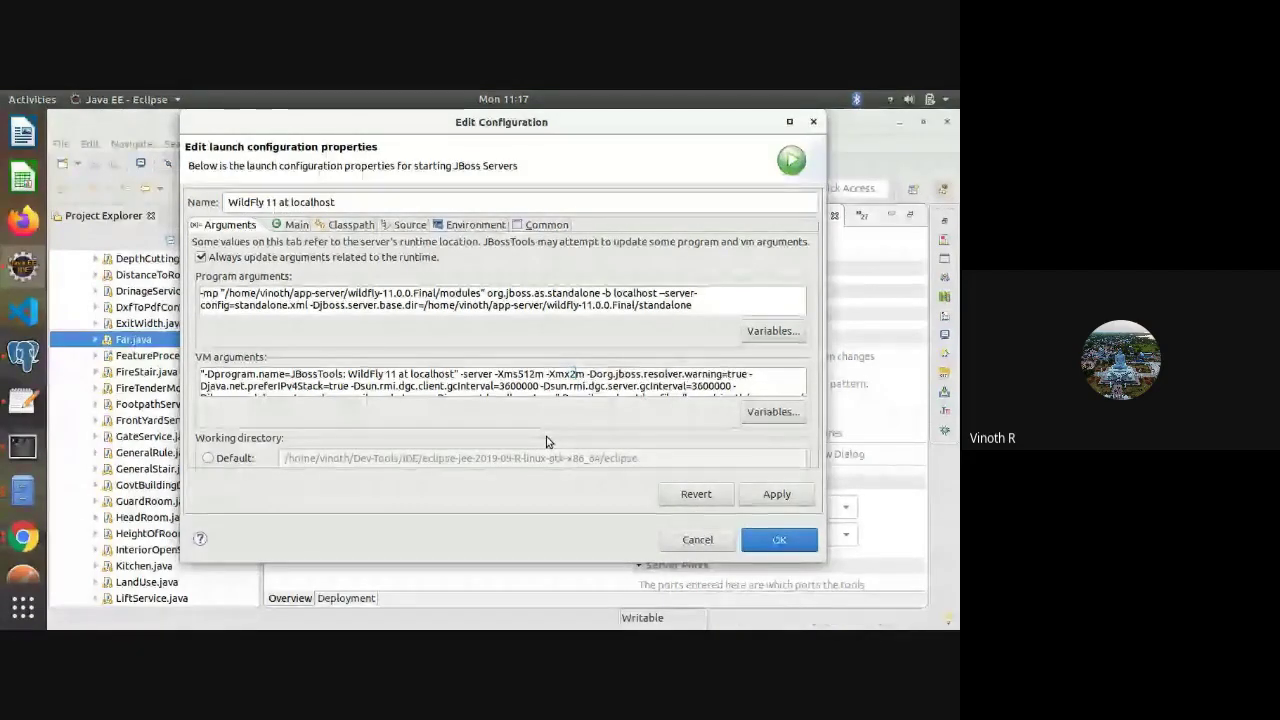
pyautogui.write('g')
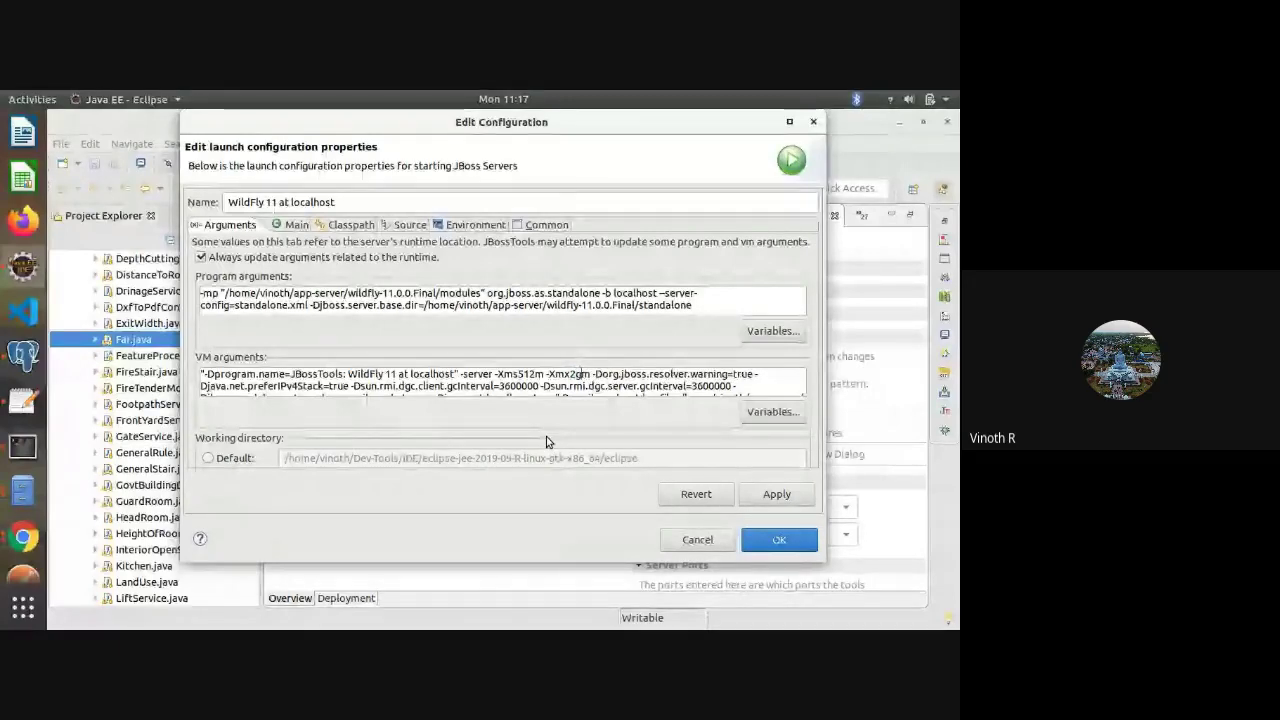
pyautogui.hotkey('shift', 'Right')
pyautogui.press('BackSpace')
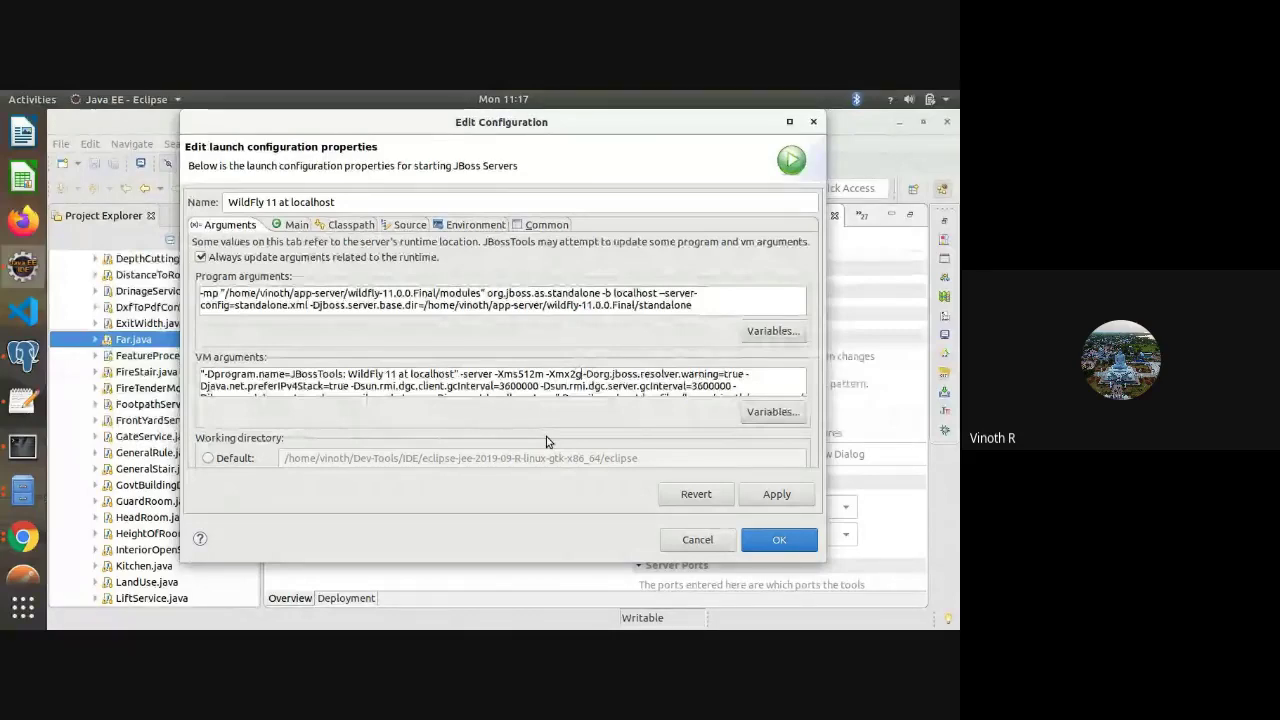
# Set the initial heap size in the VM arguments to -Xms1g and accept the launch configuration
pyautogui.press('Left')
pyautogui.press('Left')
pyautogui.press('Left')
pyautogui.press('Left')
pyautogui.press('Left')
pyautogui.press('Left')
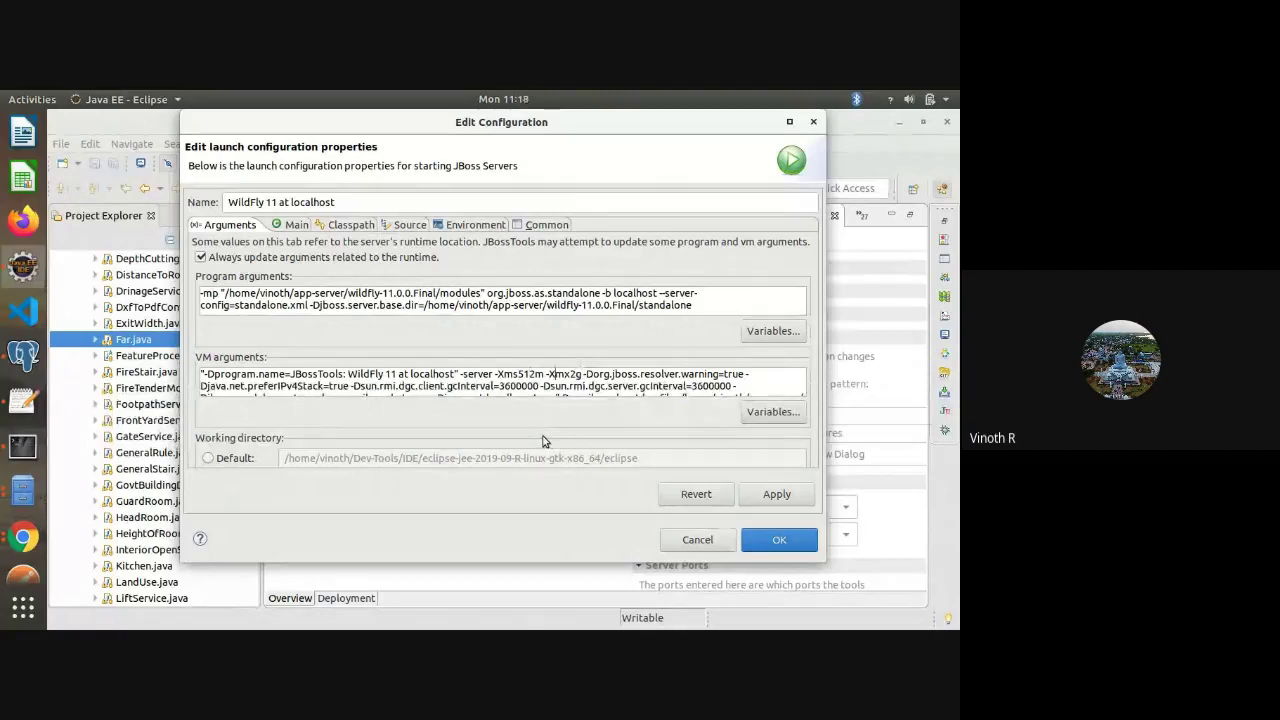
pyautogui.press('BackSpace')
pyautogui.press('BackSpace')
pyautogui.press('BackSpace')
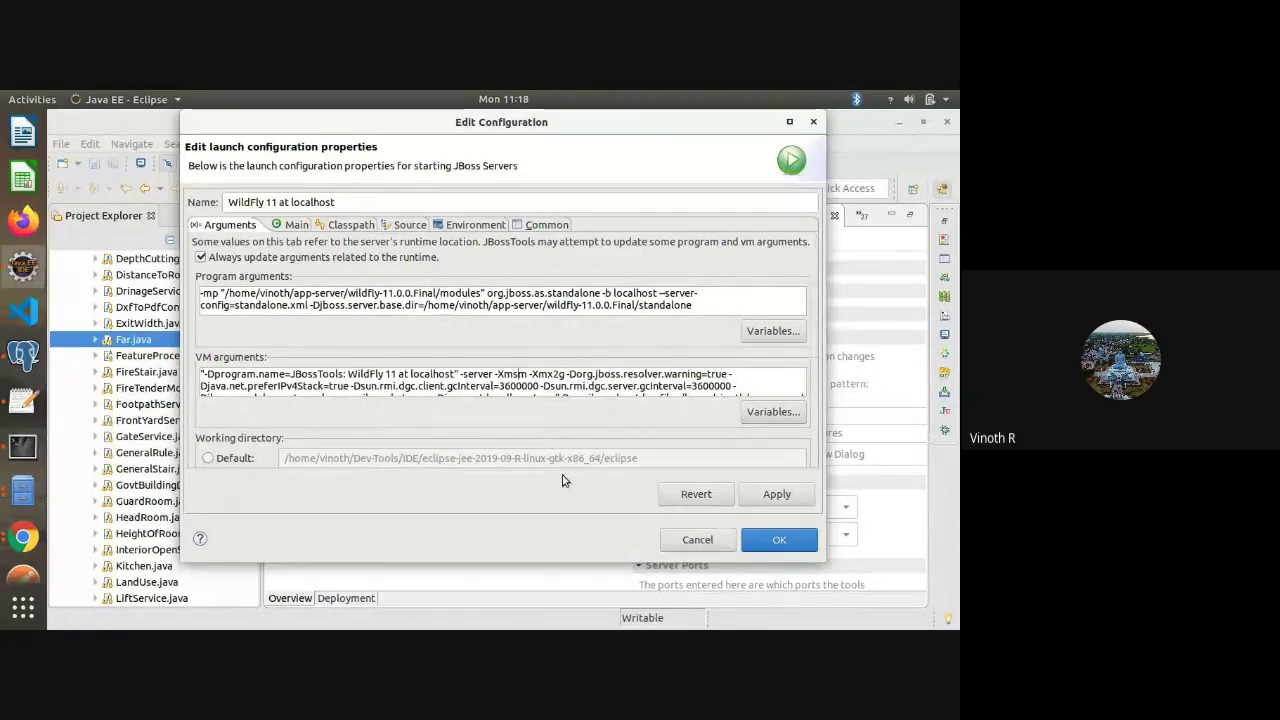
pyautogui.write('1')
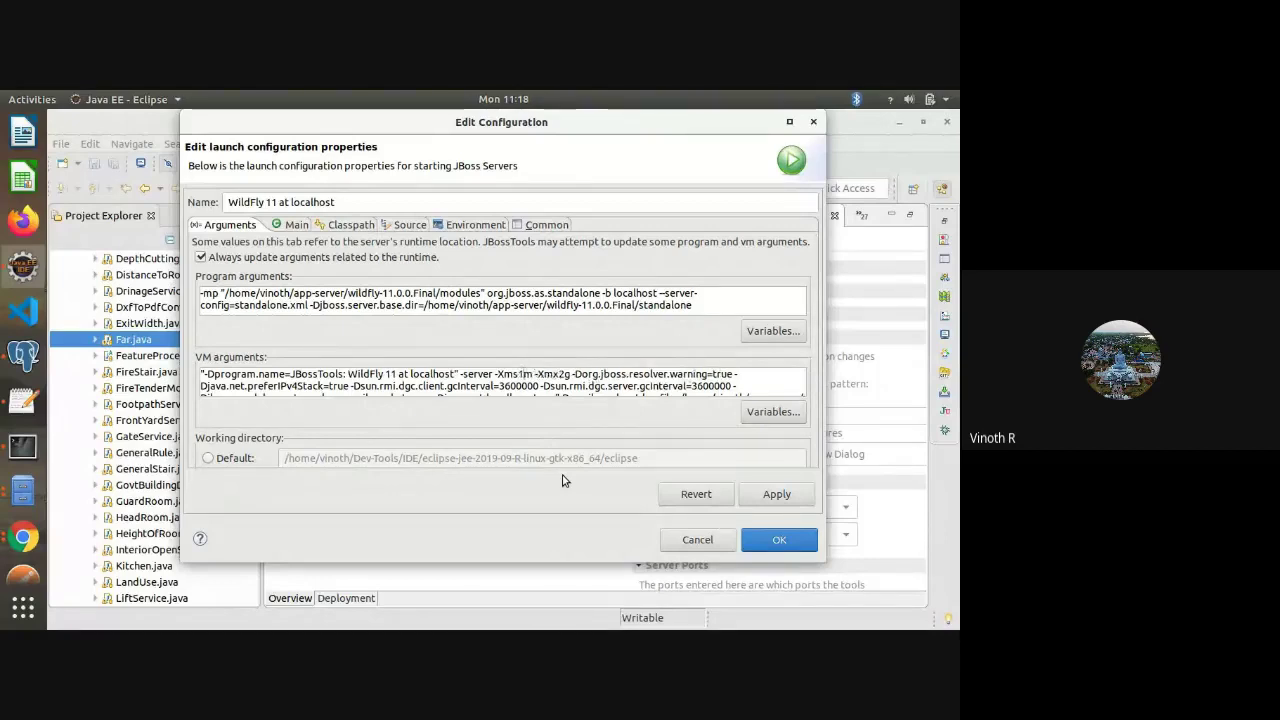
pyautogui.hotkey('shift', 'Right')
pyautogui.write('g')
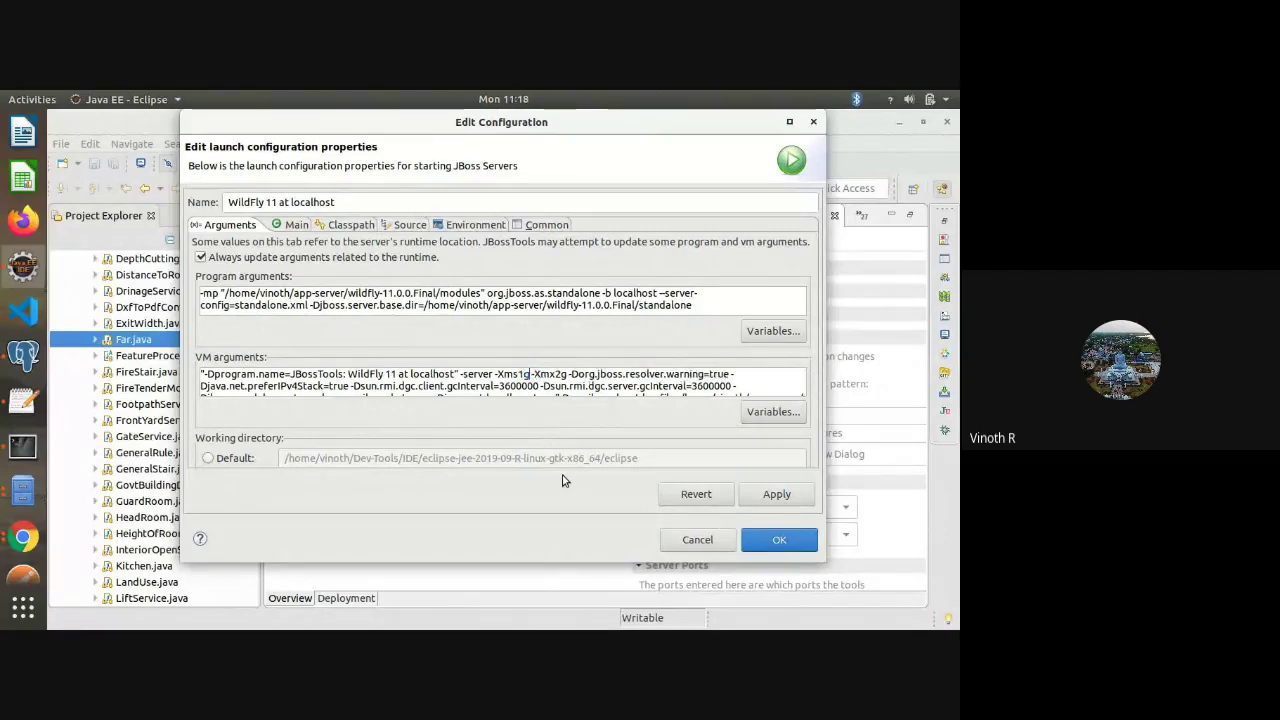
pyautogui.click(779, 541)
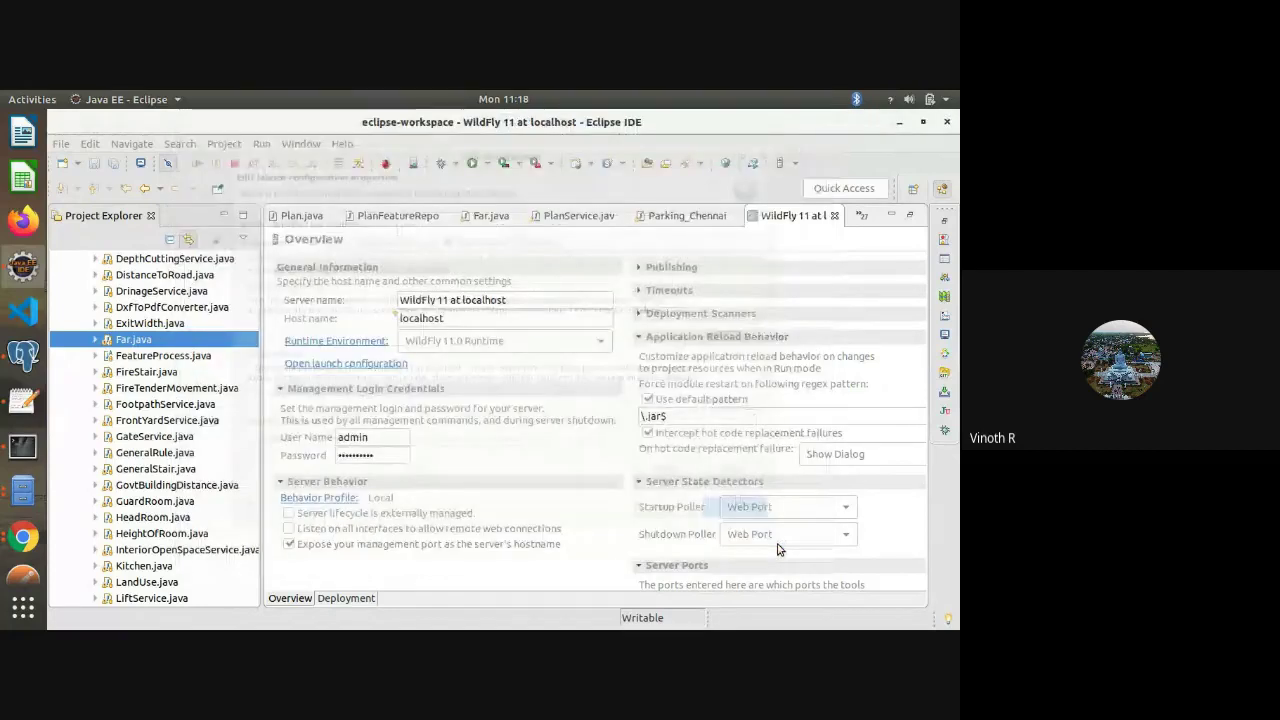
# Clear the console output and recheck the VM arguments in the WildFly 11 server's launch configuration
pyautogui.click(944, 337)
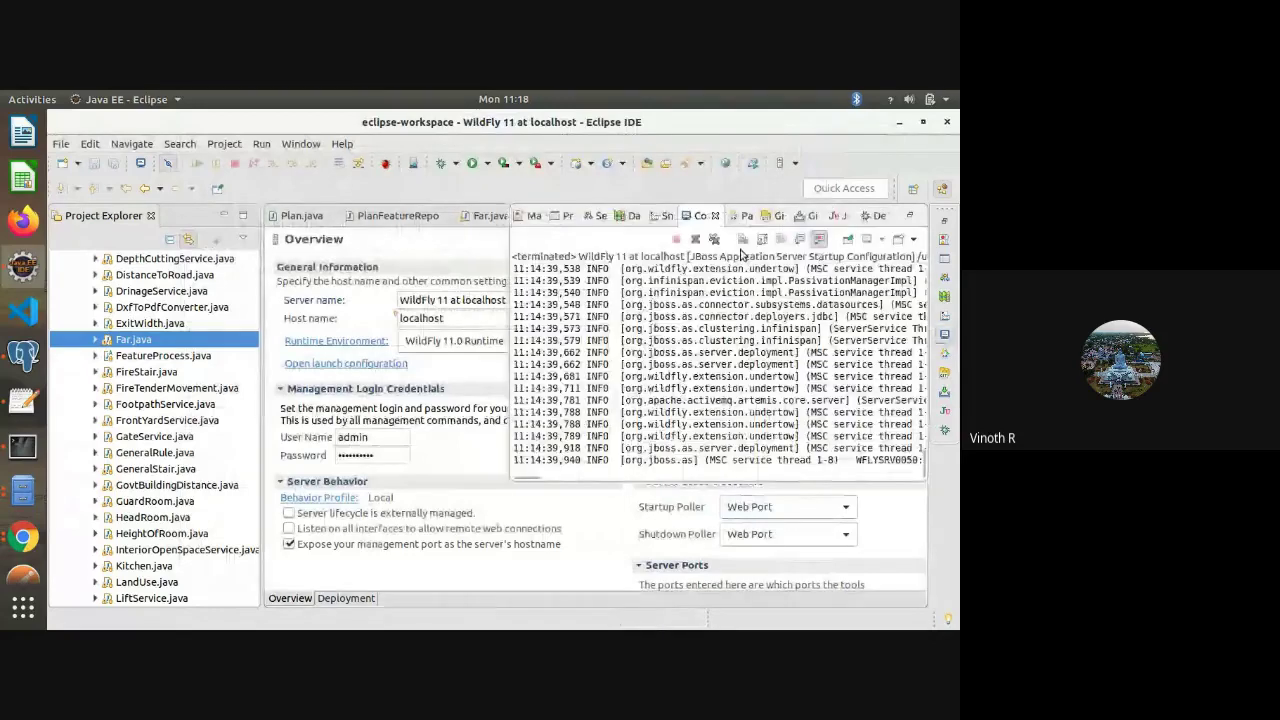
pyautogui.click(742, 240)
pyautogui.click(593, 217)
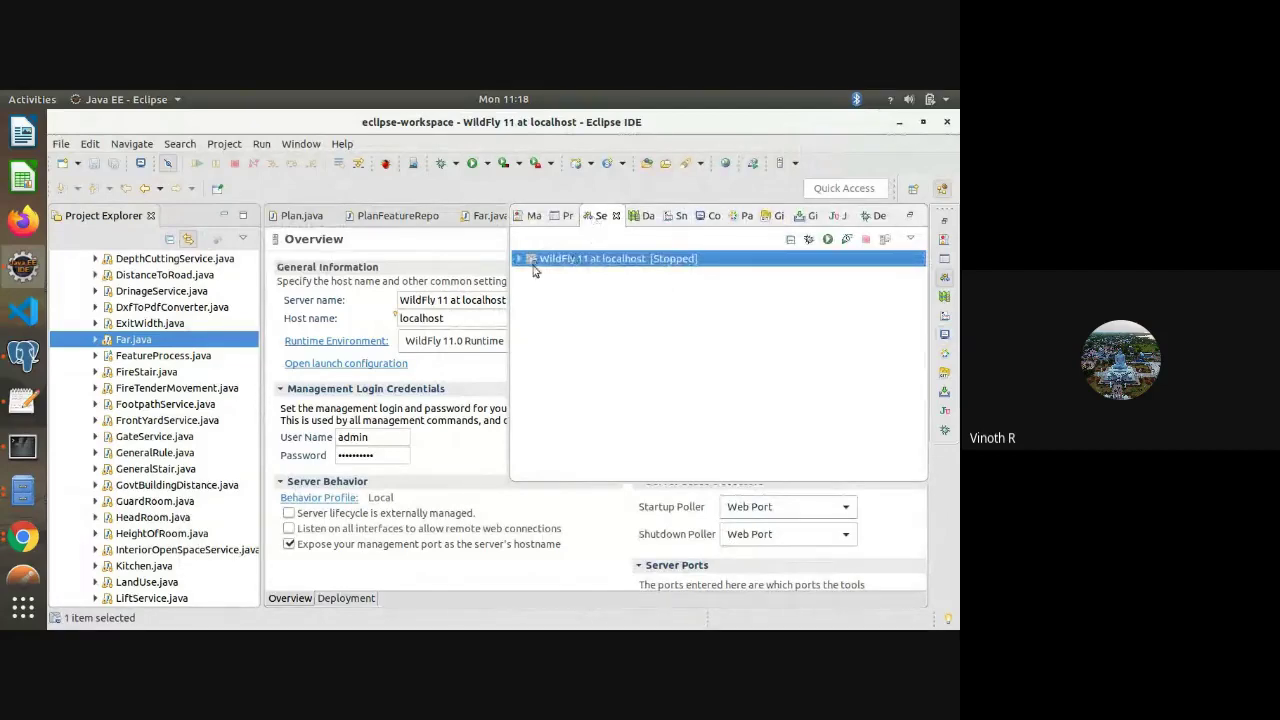
pyautogui.click(373, 365)
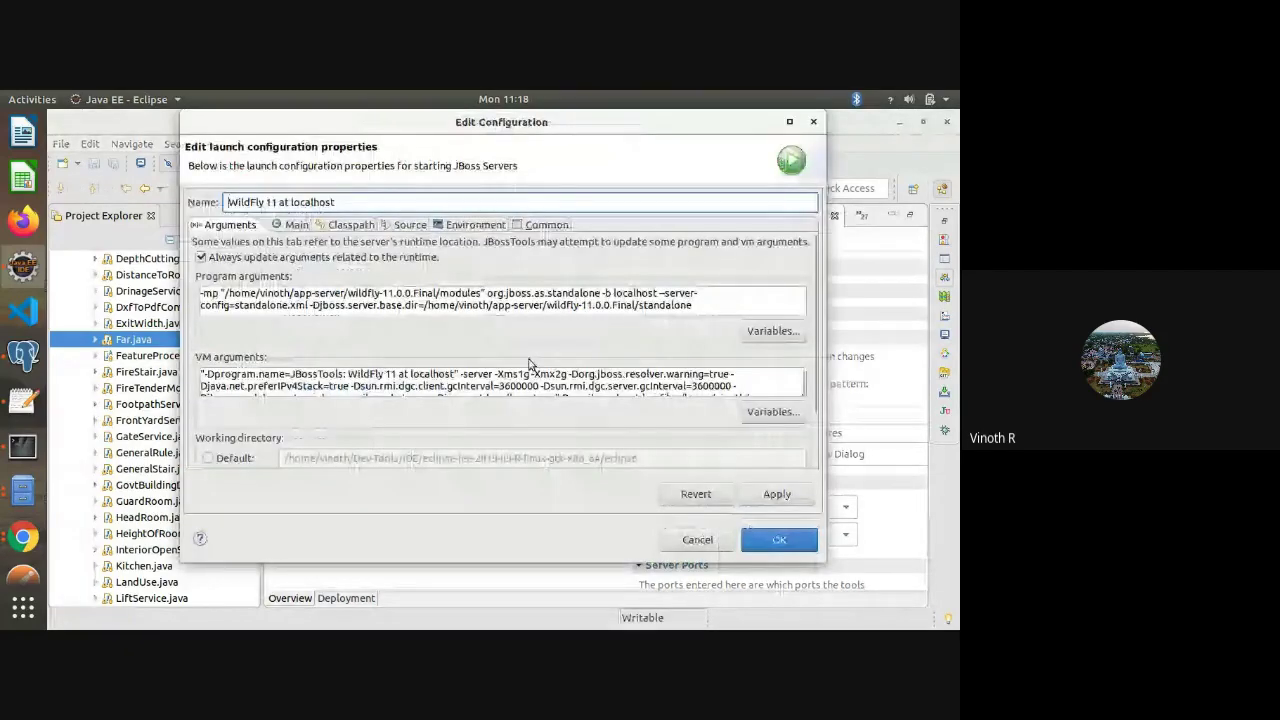
pyautogui.click(697, 543)
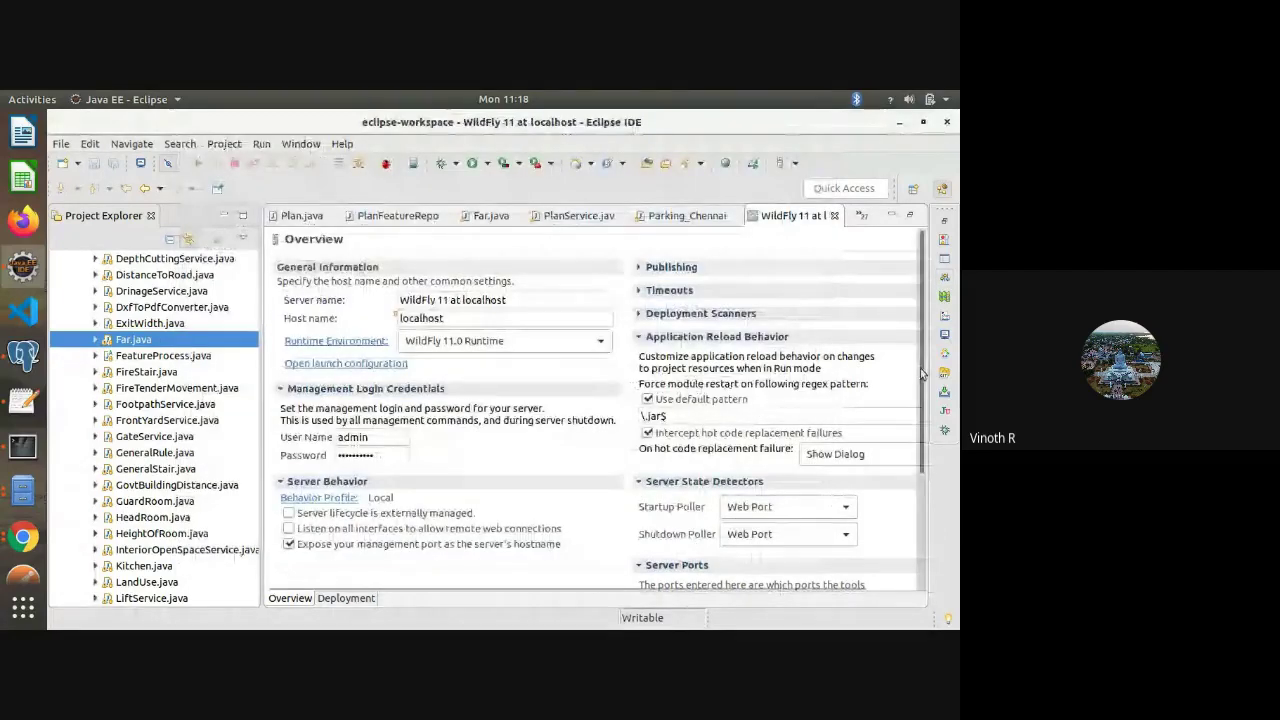
# Turn off local runtime detection for the web port to inspect its value, turn it back on, and save the server settings
pyautogui.moveTo(922, 373); pyautogui.dragTo(922, 557)
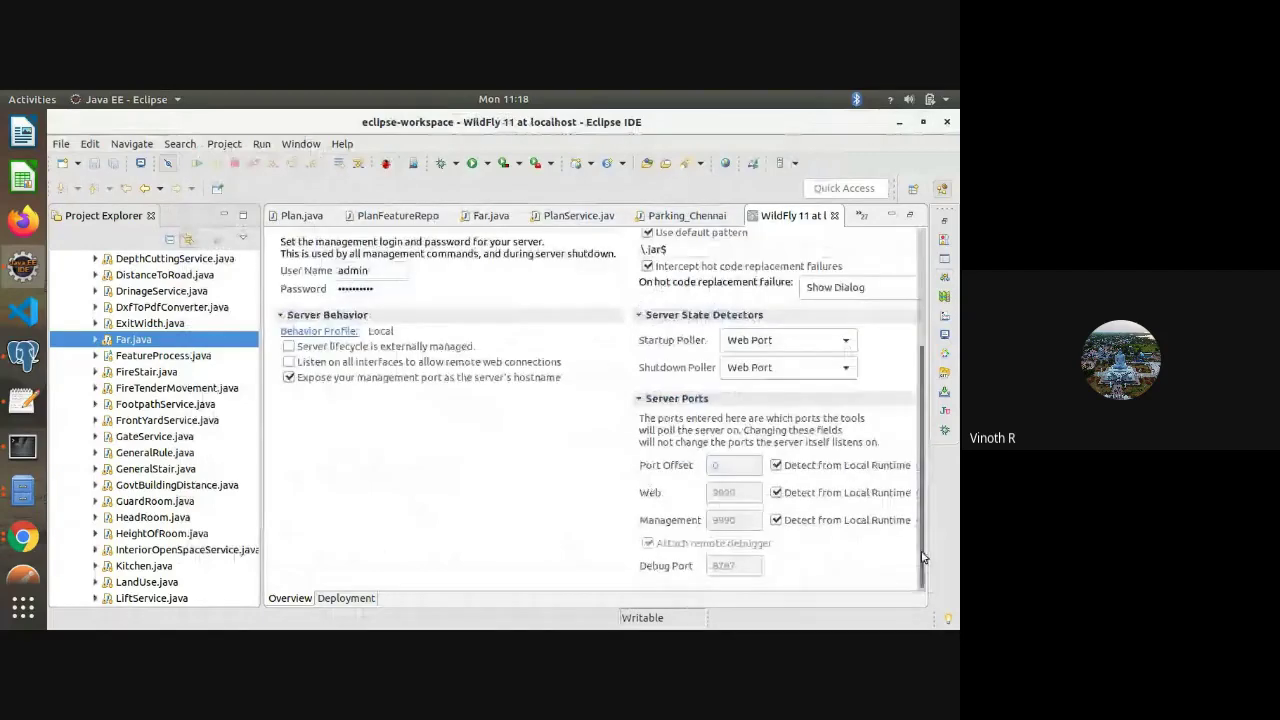
pyautogui.click(775, 494)
pyautogui.doubleClick(744, 492)
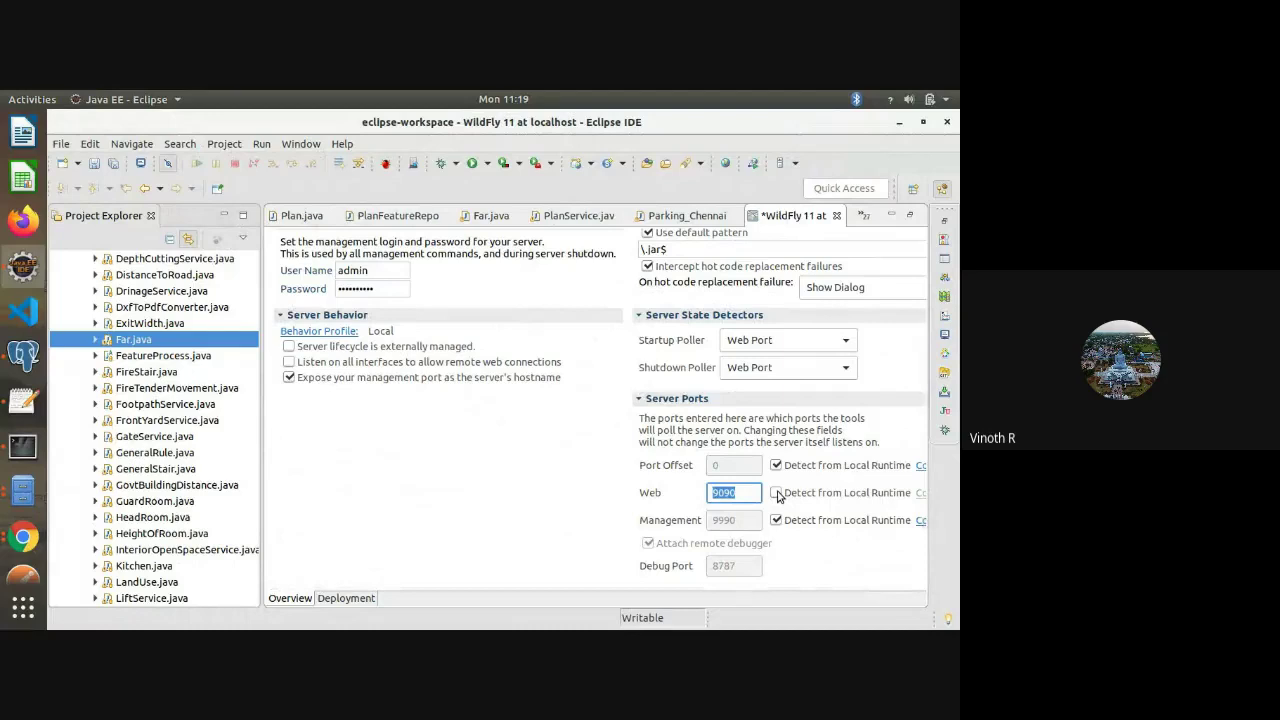
pyautogui.click(777, 494)
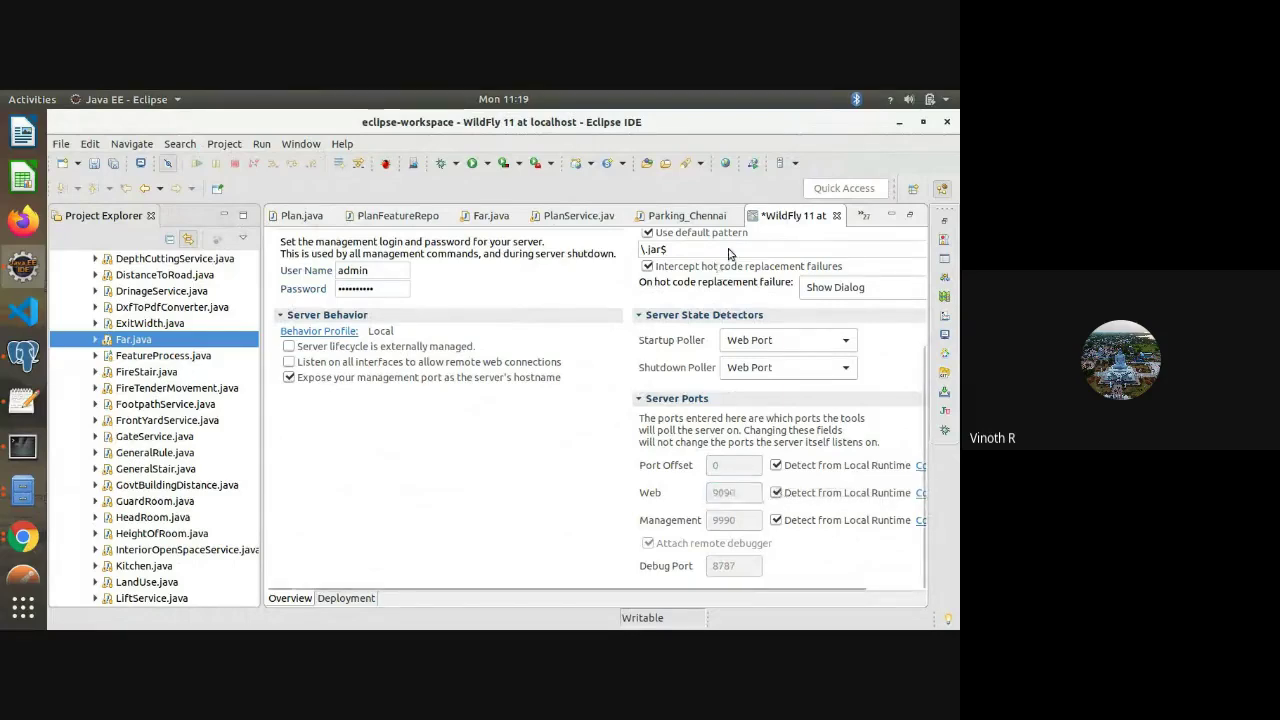
pyautogui.hotkey('ctrl', 's')
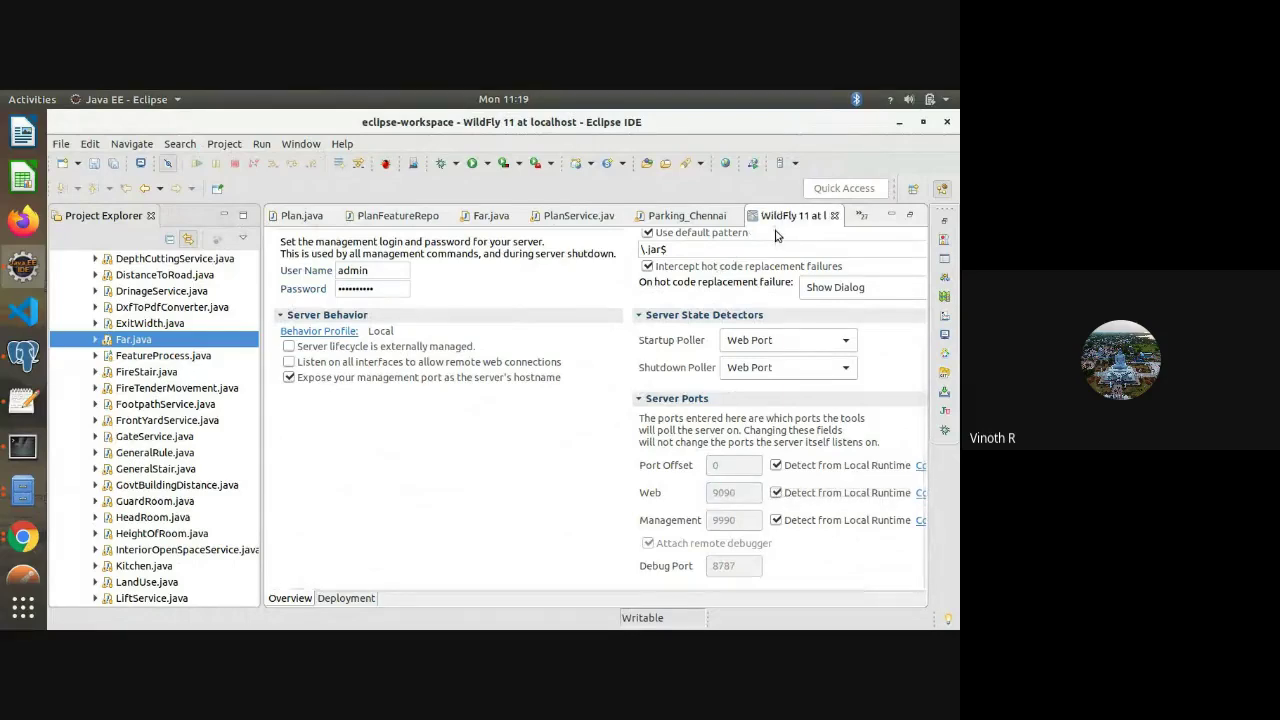
# Restore the maximized editor, collapse the project tree, and clean all workspace projects
pyautogui.doubleClick(777, 215)
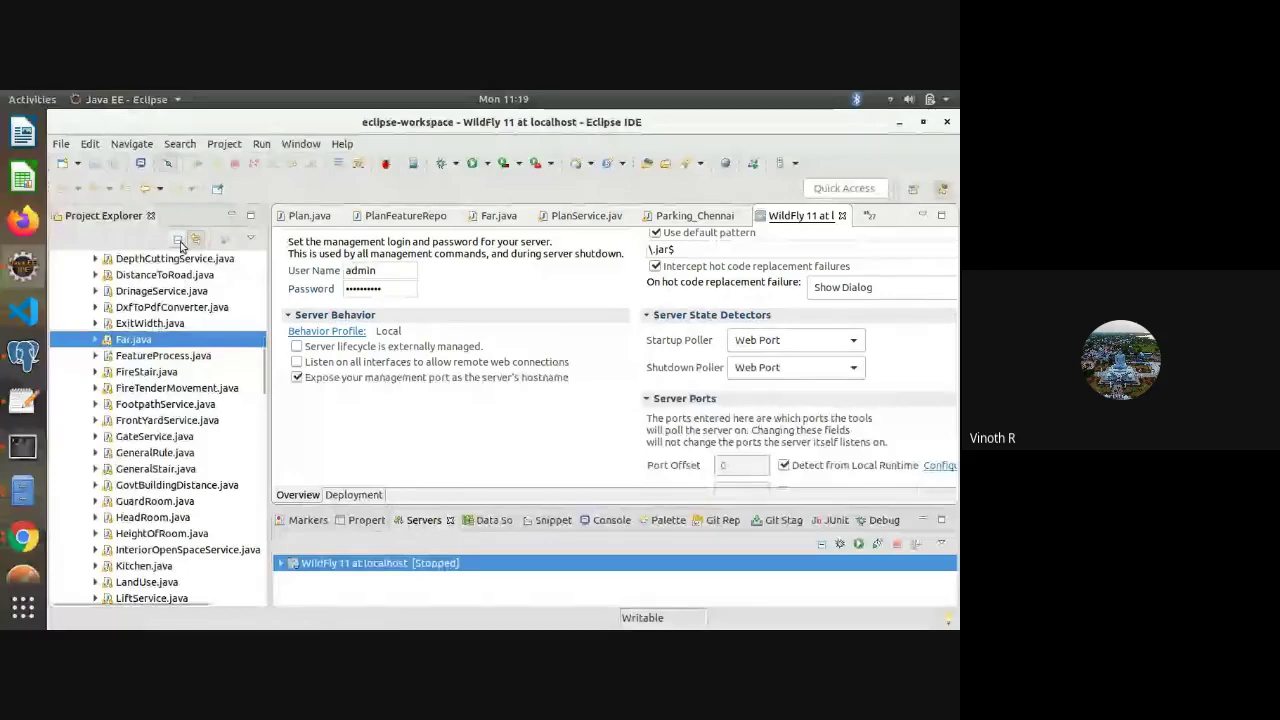
pyautogui.click(181, 246)
pyautogui.click(224, 143)
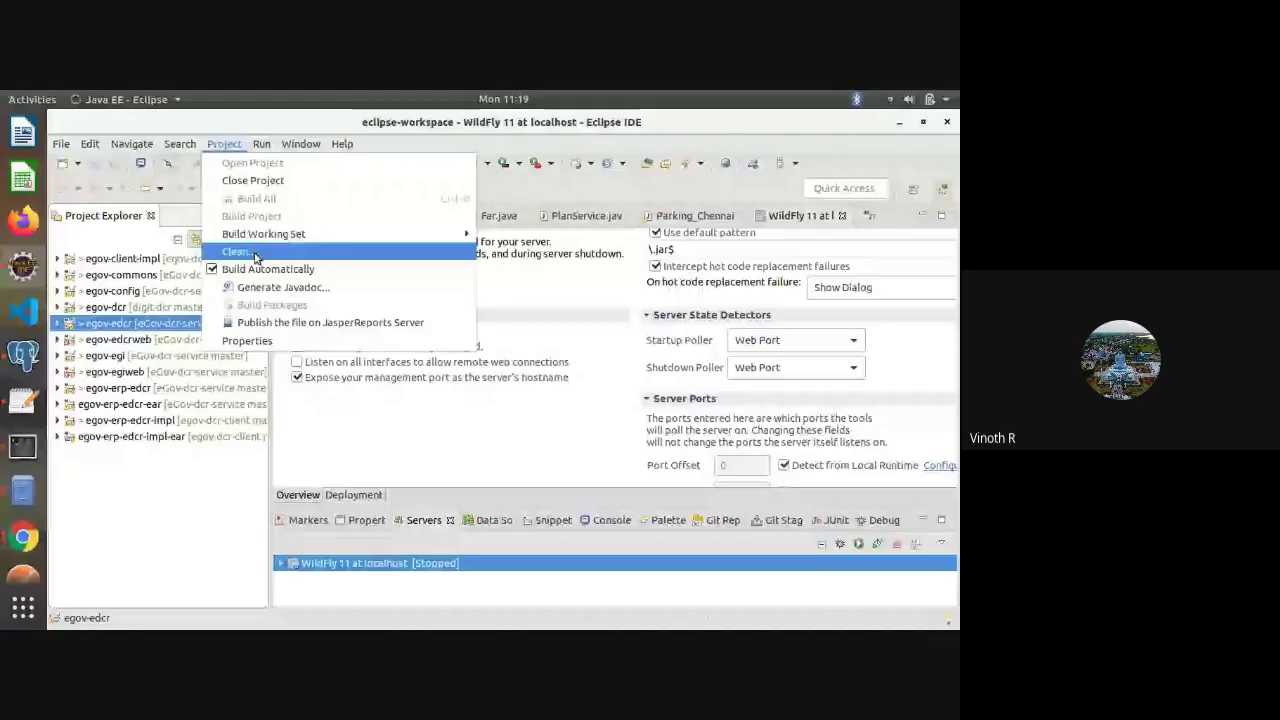
pyautogui.click(254, 256)
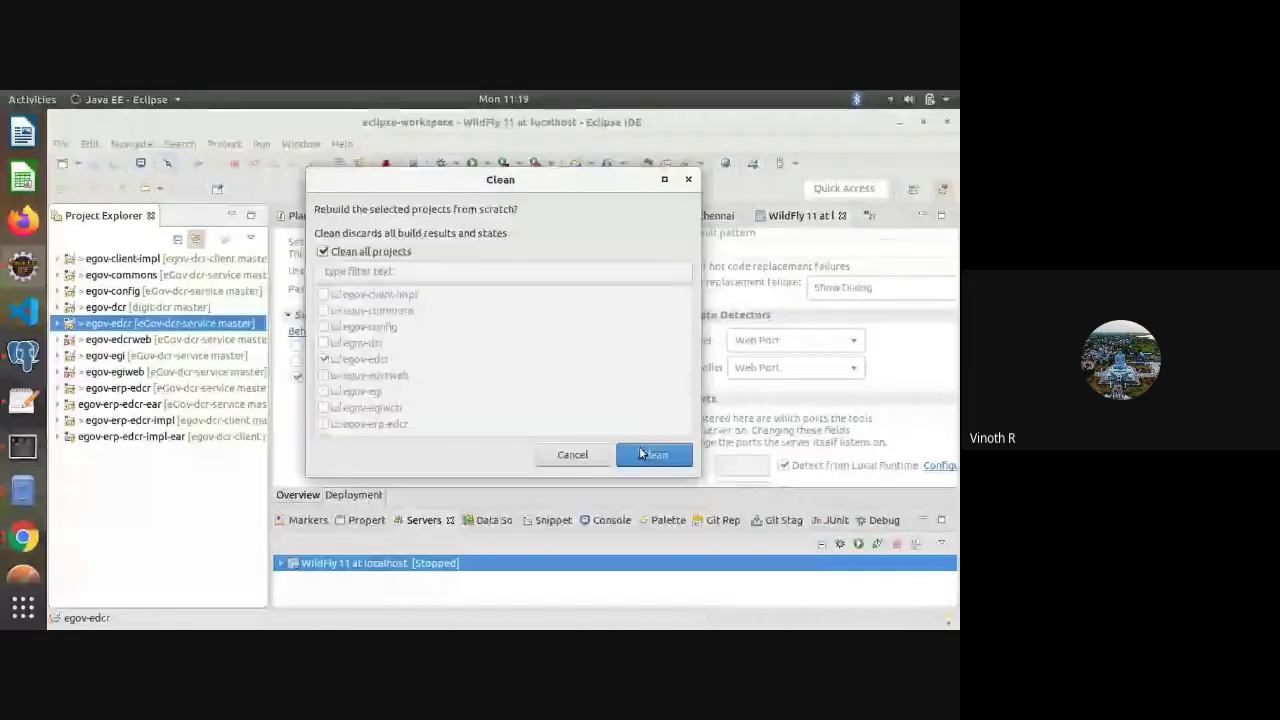
pyautogui.click(648, 455)
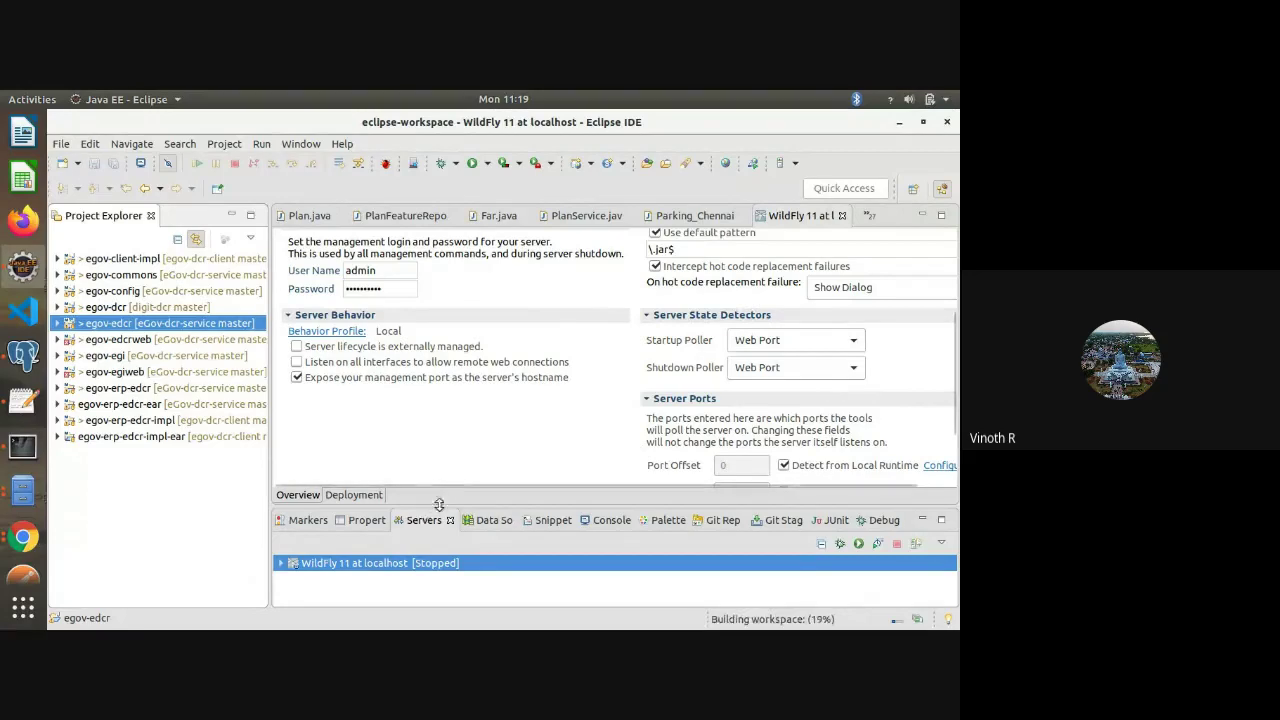
# Enlarge the lower view area and check the problem markers, then return to the servers list
pyautogui.moveTo(441, 504); pyautogui.dragTo(445, 411)
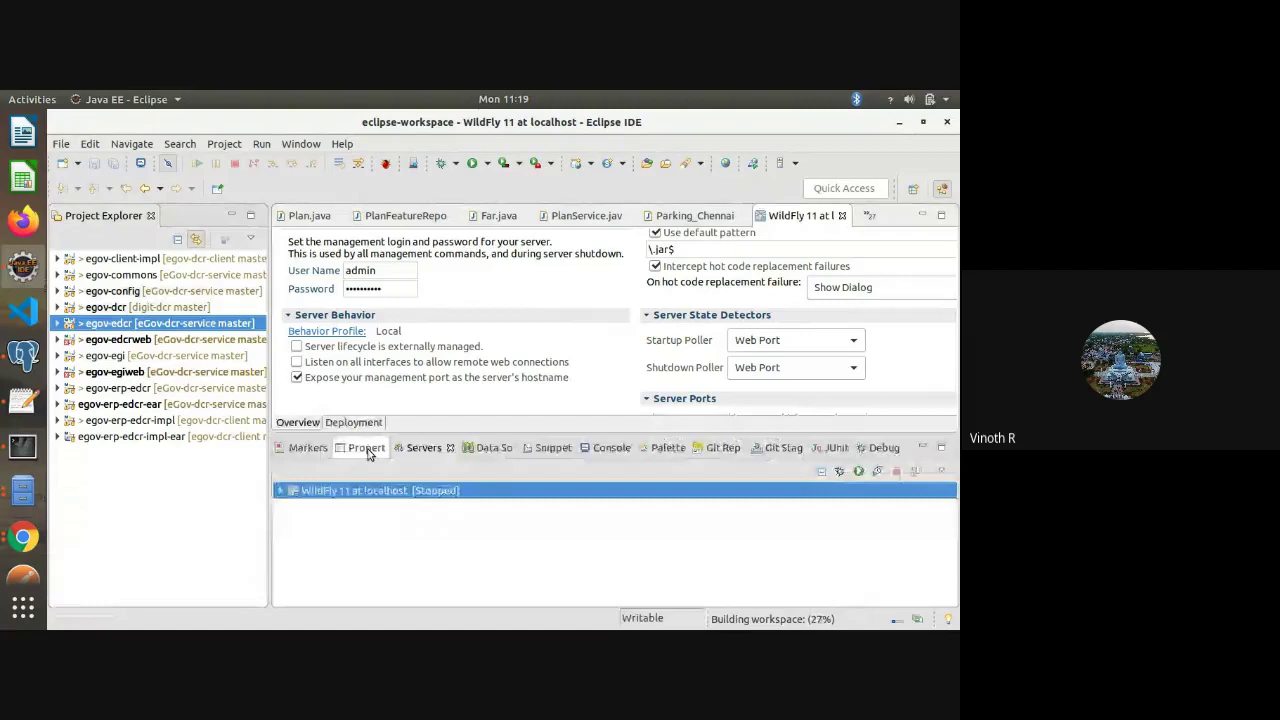
pyautogui.click(309, 448)
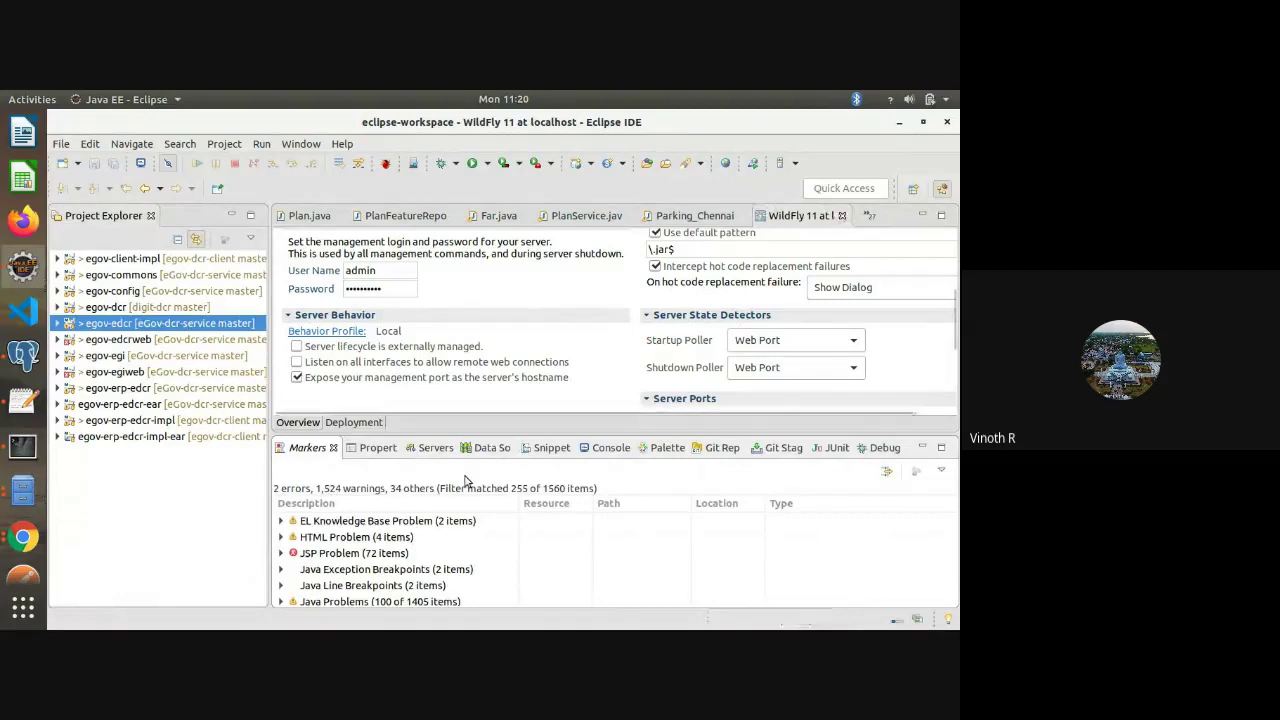
pyautogui.click(434, 455)
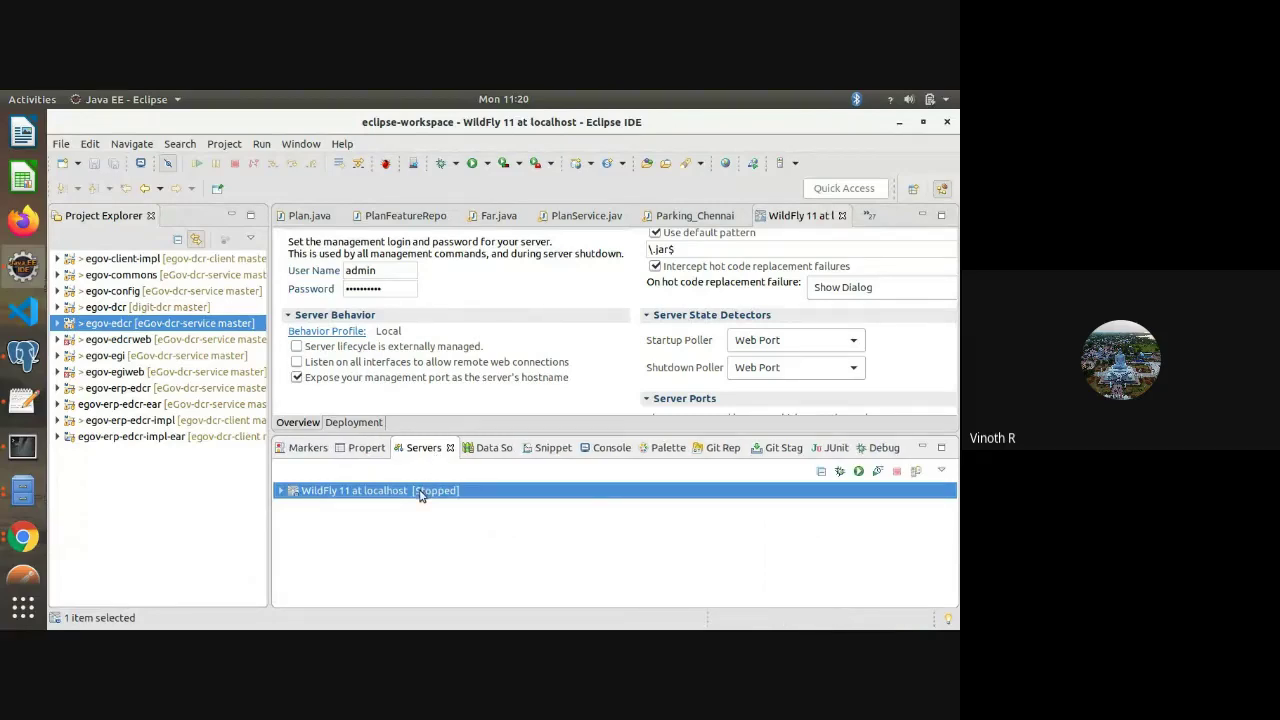
# Clean all published resources of the WildFly 11 at localhost server
pyautogui.rightClick(421, 495)
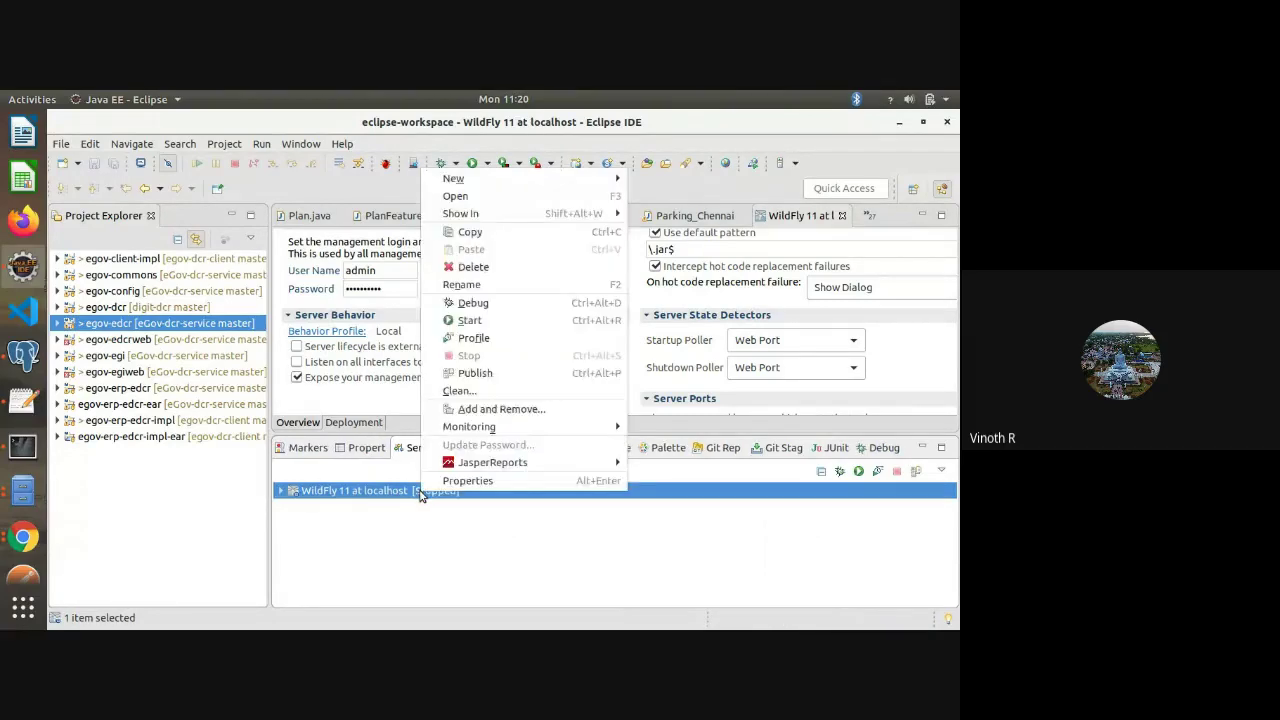
pyautogui.click(445, 392)
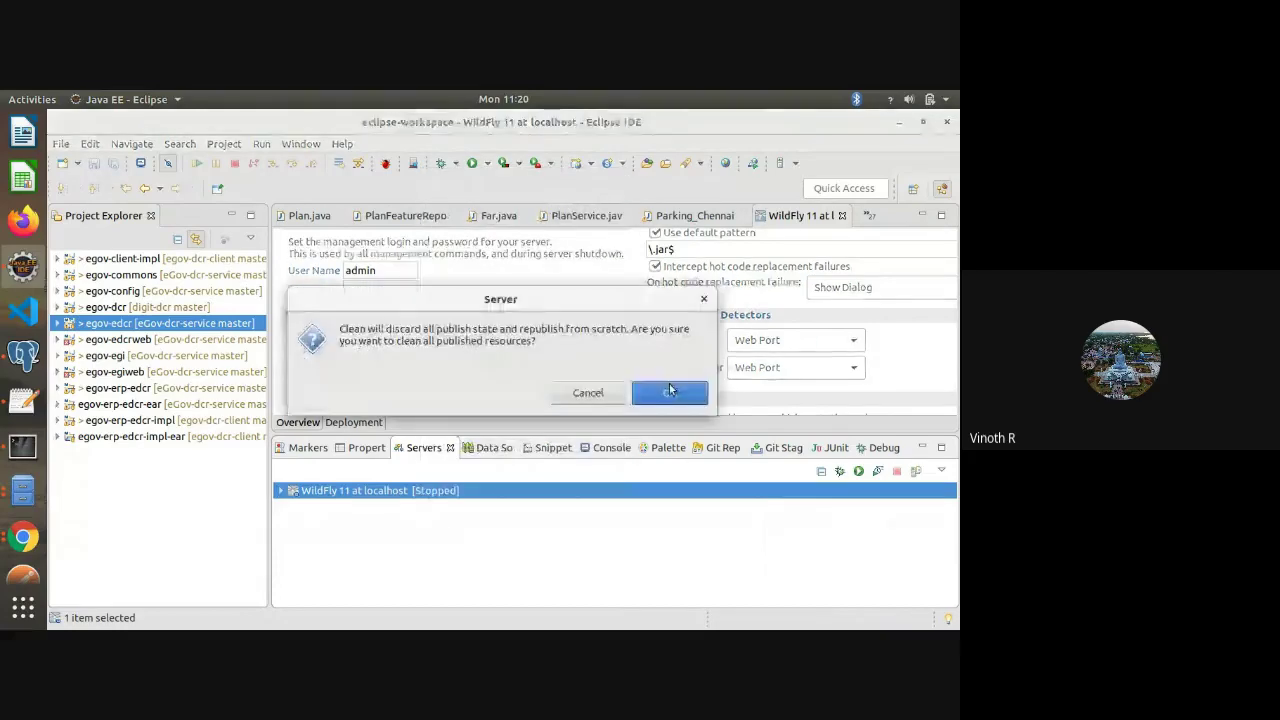
pyautogui.click(664, 391)
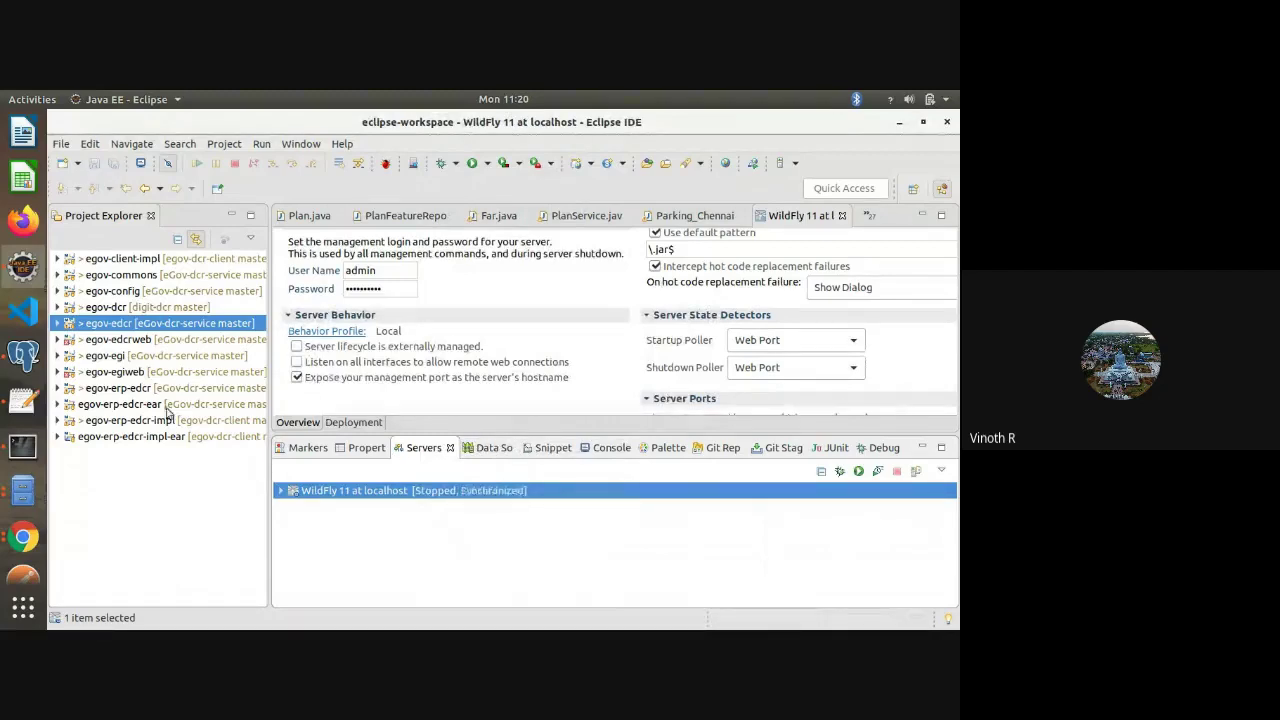
# Inspect the EAR folder and its marker file in WildFly's standalone/deployments directory in the file manager
pyautogui.click(22, 490)
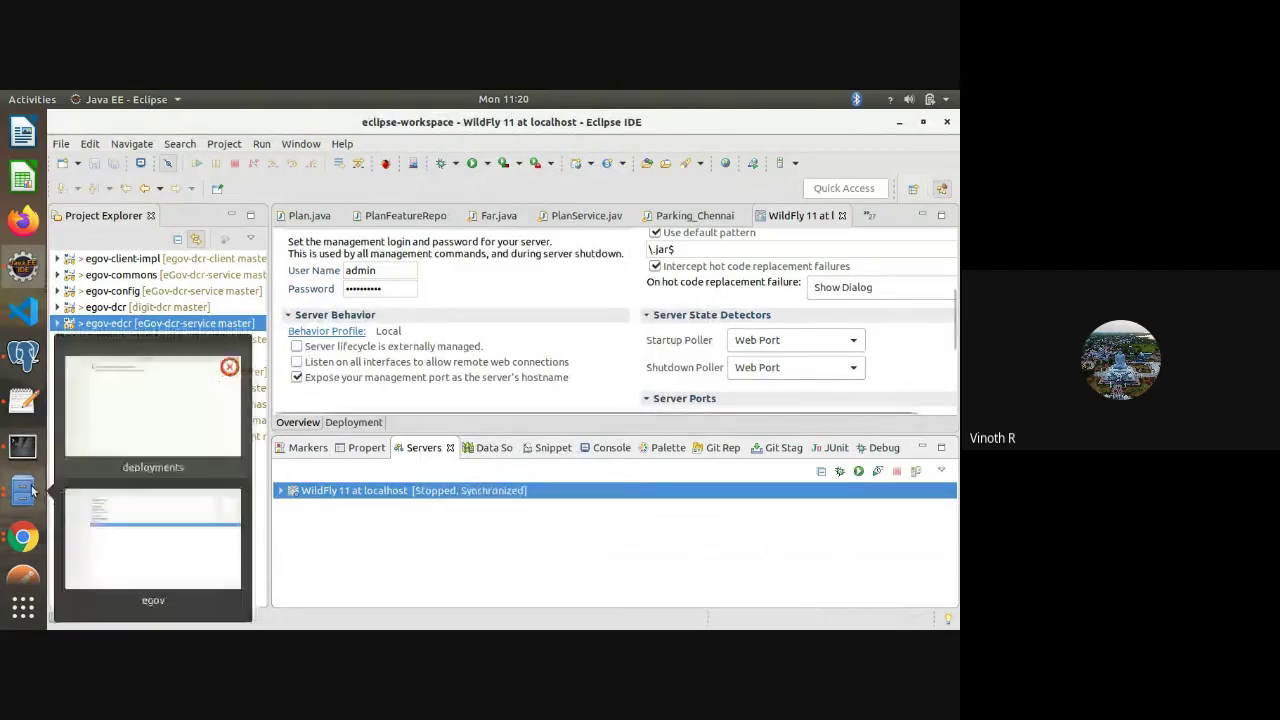
pyautogui.click(220, 421)
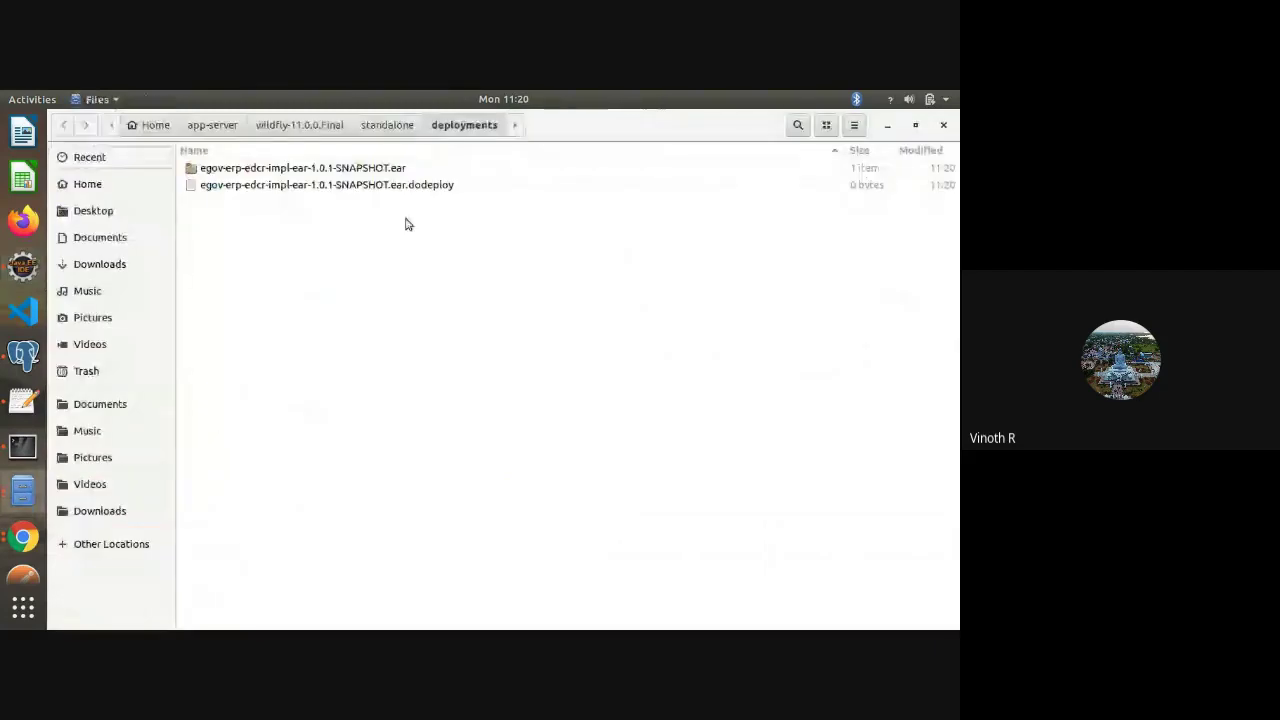
pyautogui.click(385, 125)
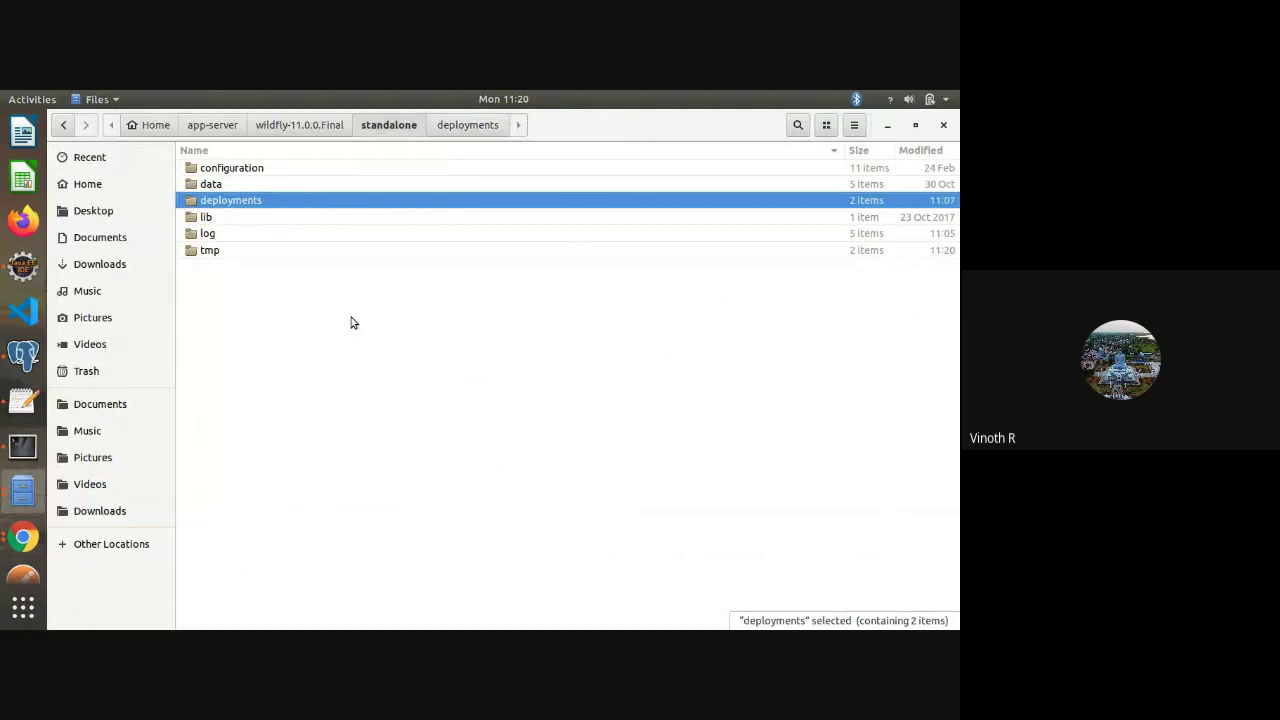
pyautogui.hotkey('alt', 'Tab')
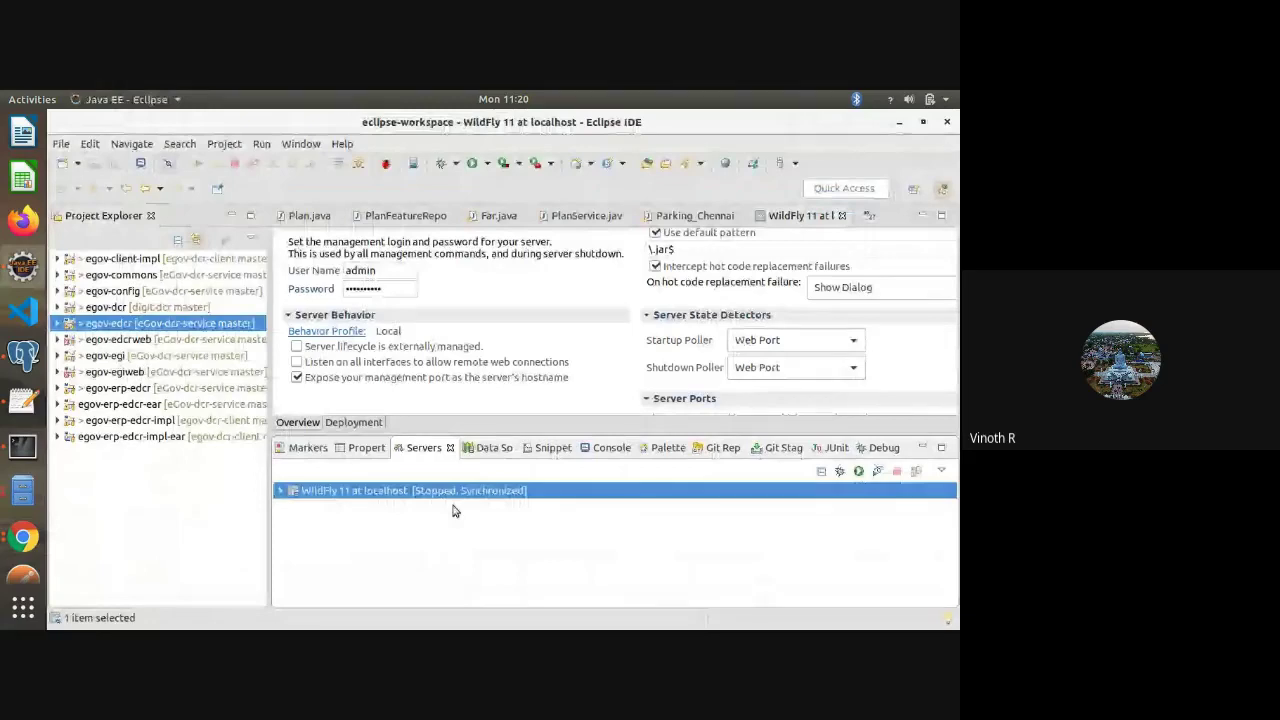
pyautogui.hotkey('alt', 'Tab')
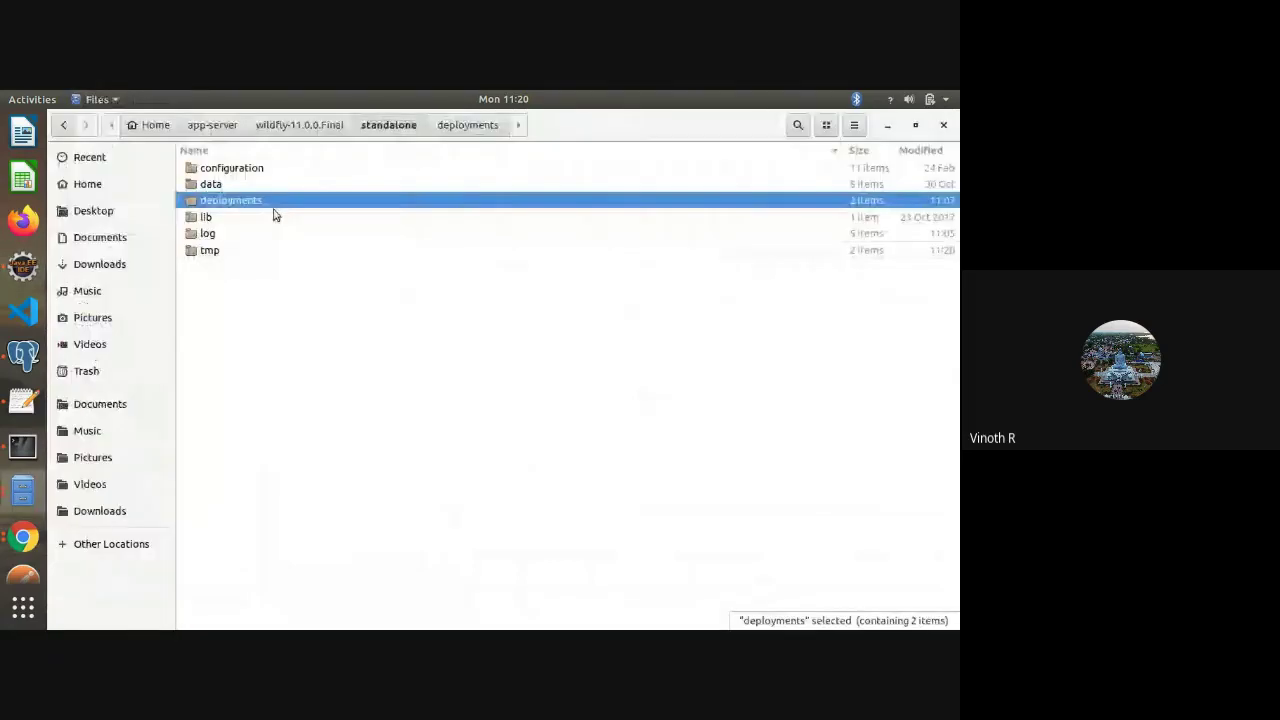
pyautogui.doubleClick(222, 205)
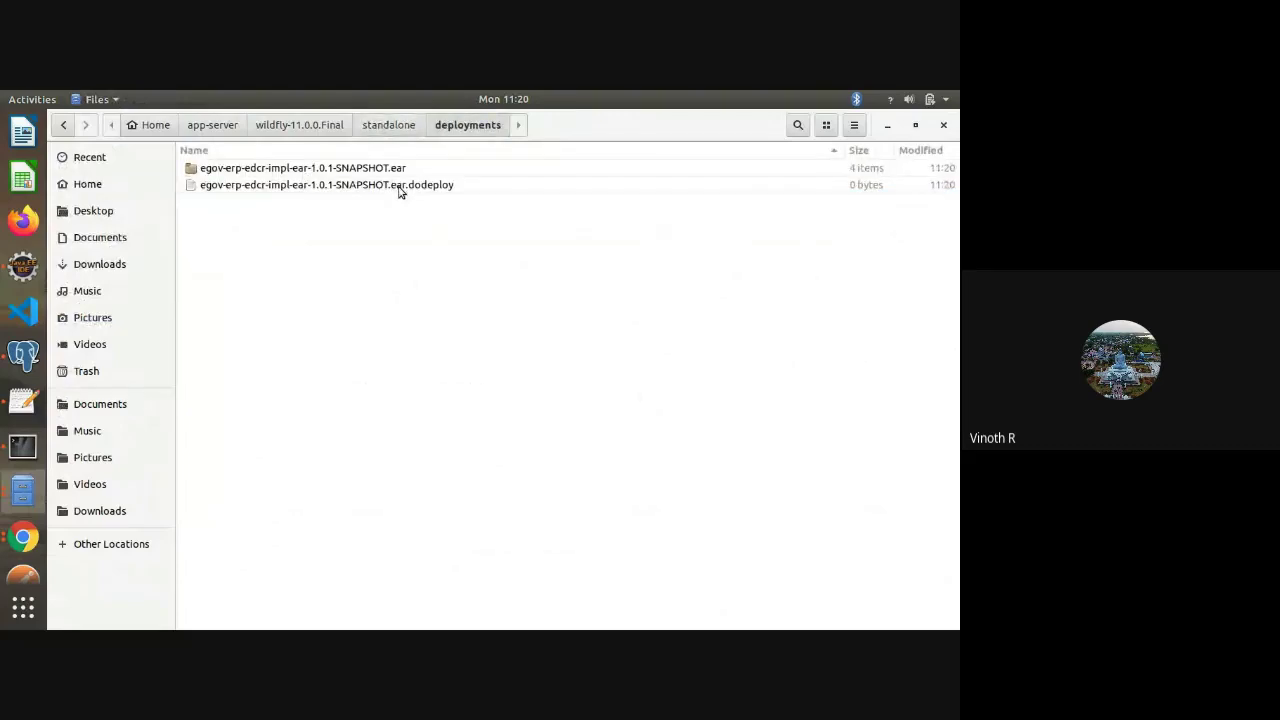
# Return to Eclipse, start the WildFly 11 at localhost server, and close its settings editor
pyautogui.hotkey('ctrl', 'w')
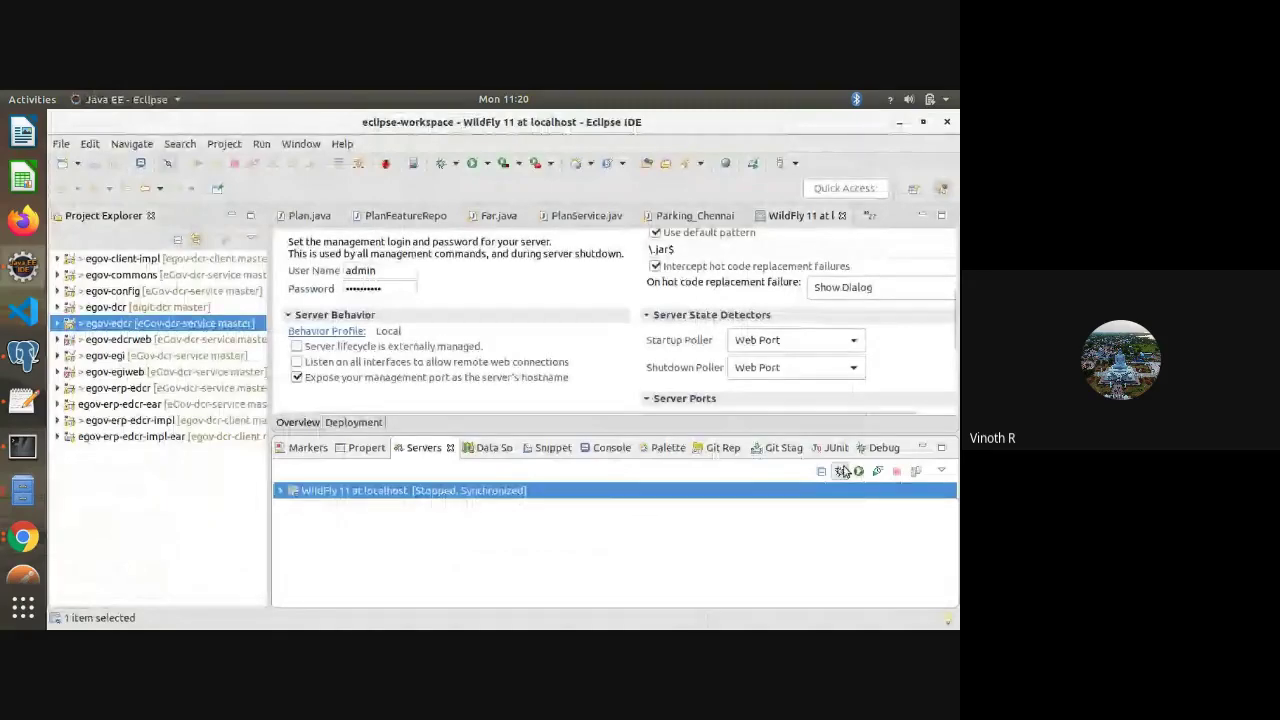
pyautogui.hotkey('ctrl', 'alt', 'r')
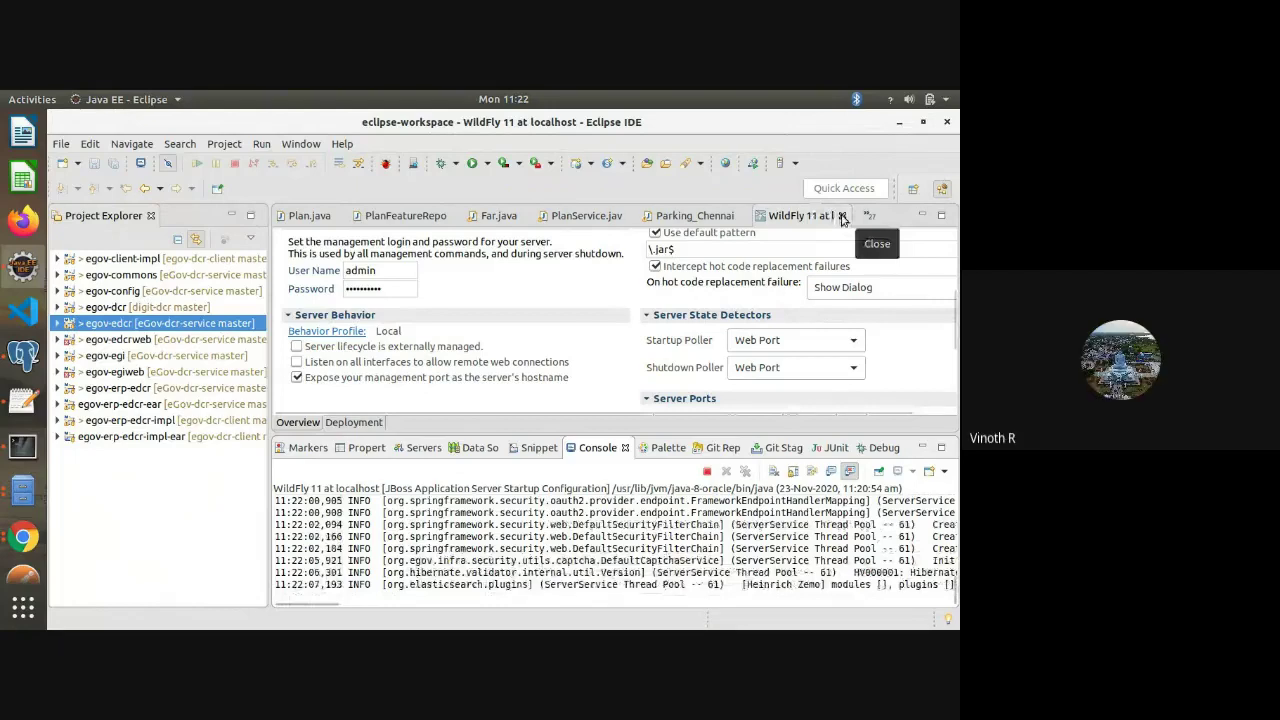
pyautogui.click(842, 216)
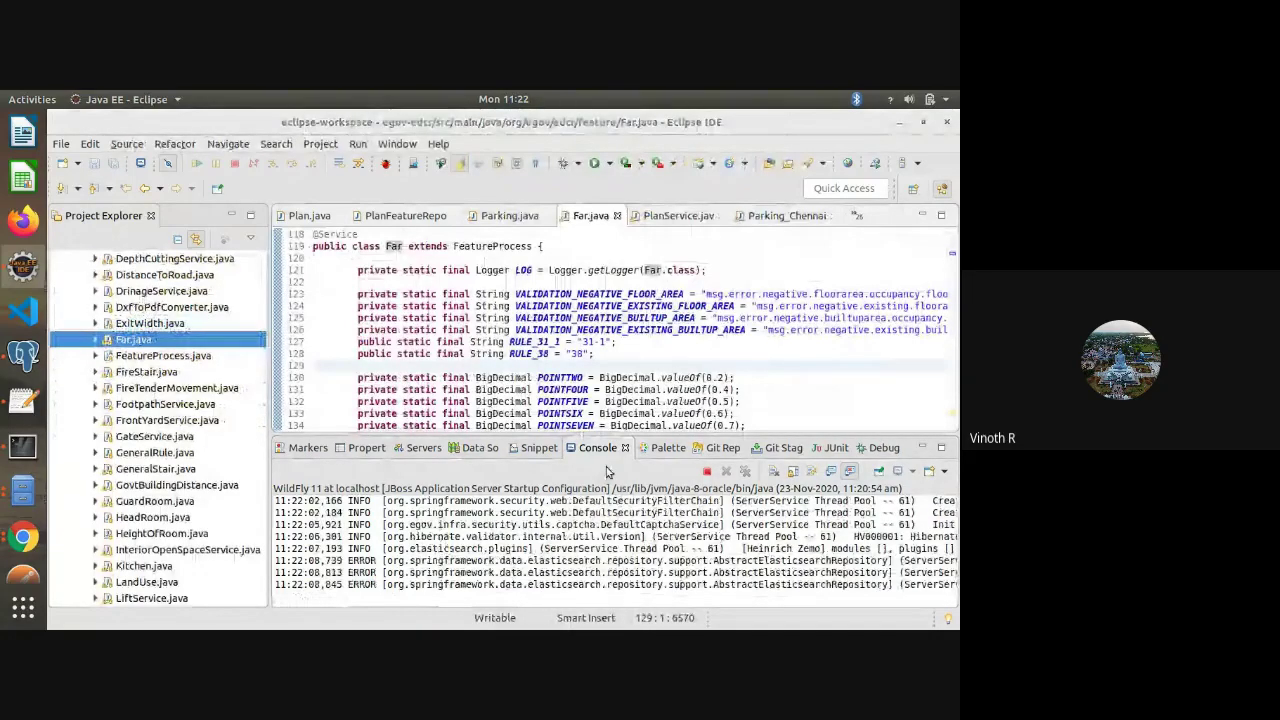
# Find the application-config files among the workspace resources and open application-config-client.properties from egov-client-impl/src/main/resources/config
pyautogui.hotkey('ctrl', 'shift', 'r')
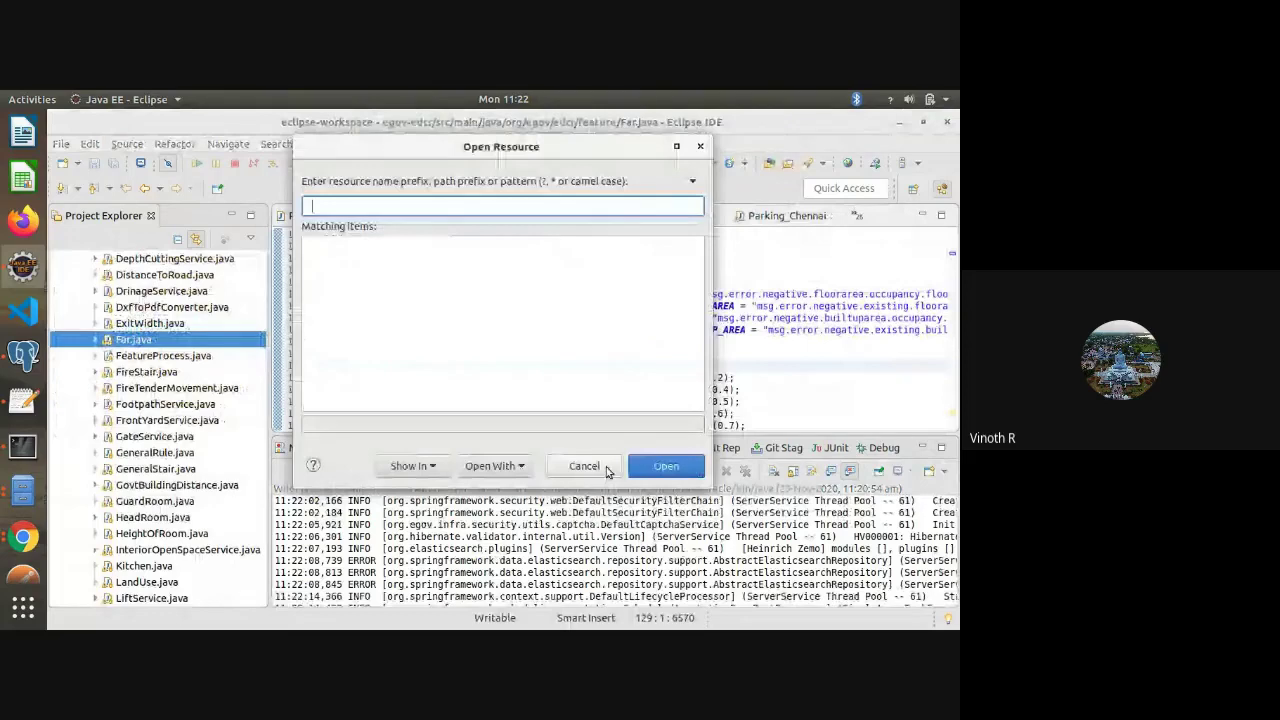
pyautogui.write('application-confi')
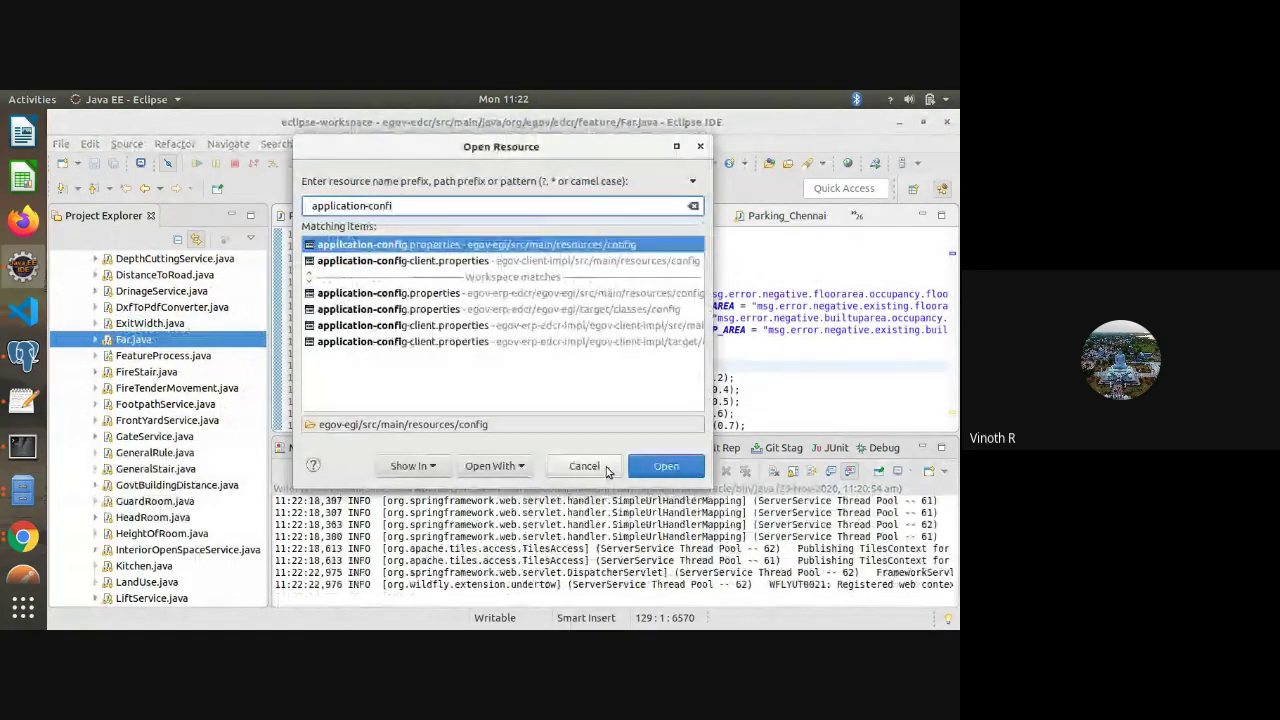
pyautogui.press('Down')
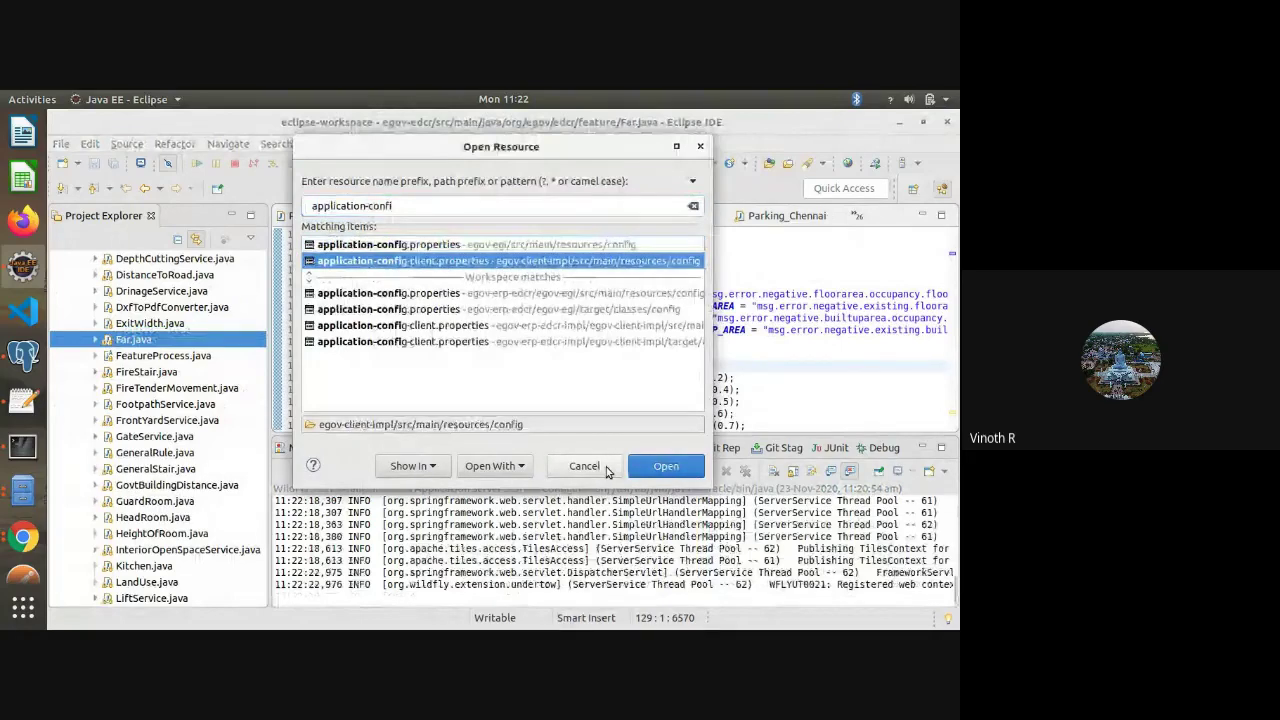
pyautogui.click(603, 467)
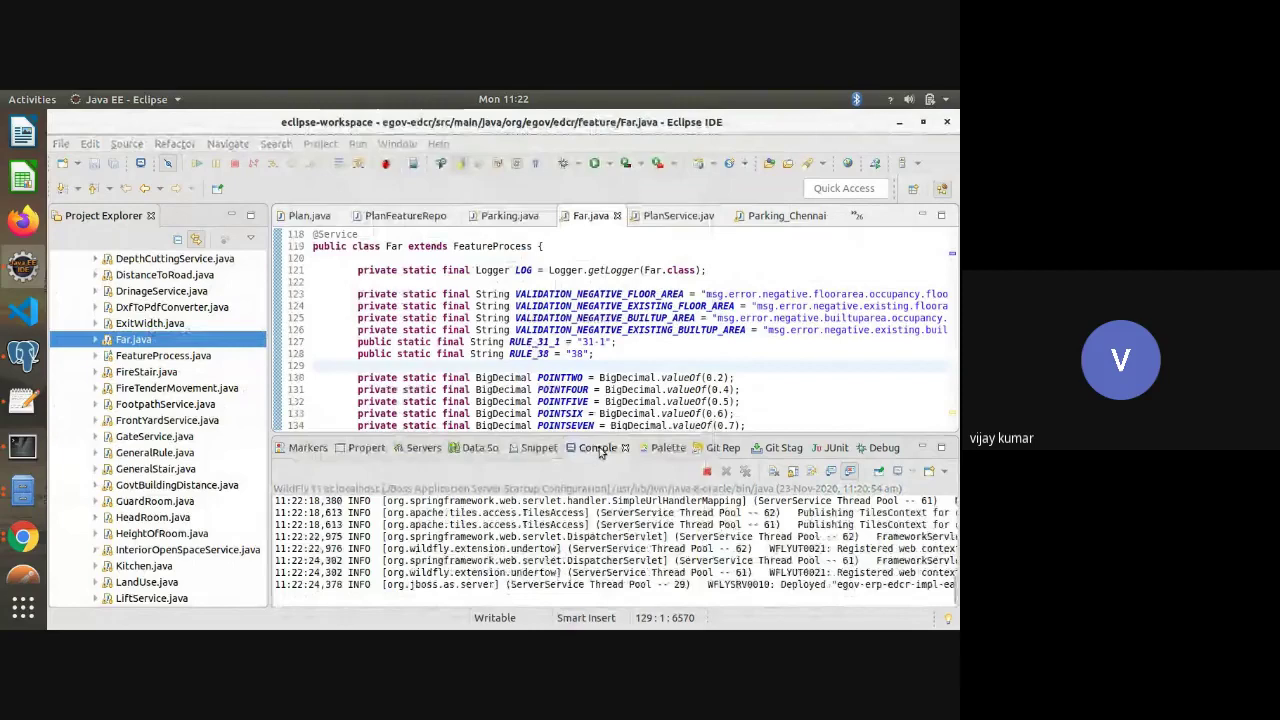
# Maximize the console to check the WildFly startup log, then restore the layout
pyautogui.doubleClick(598, 448)
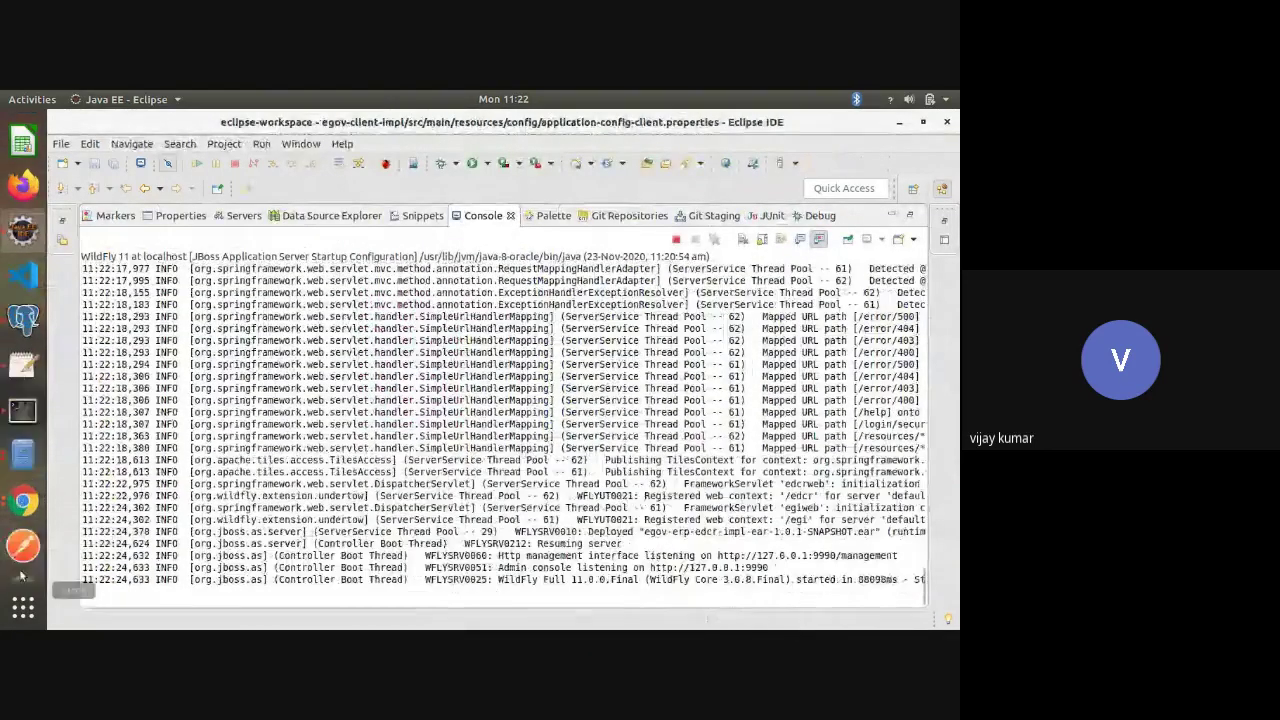
pyautogui.scroll(-1, 22, 539)
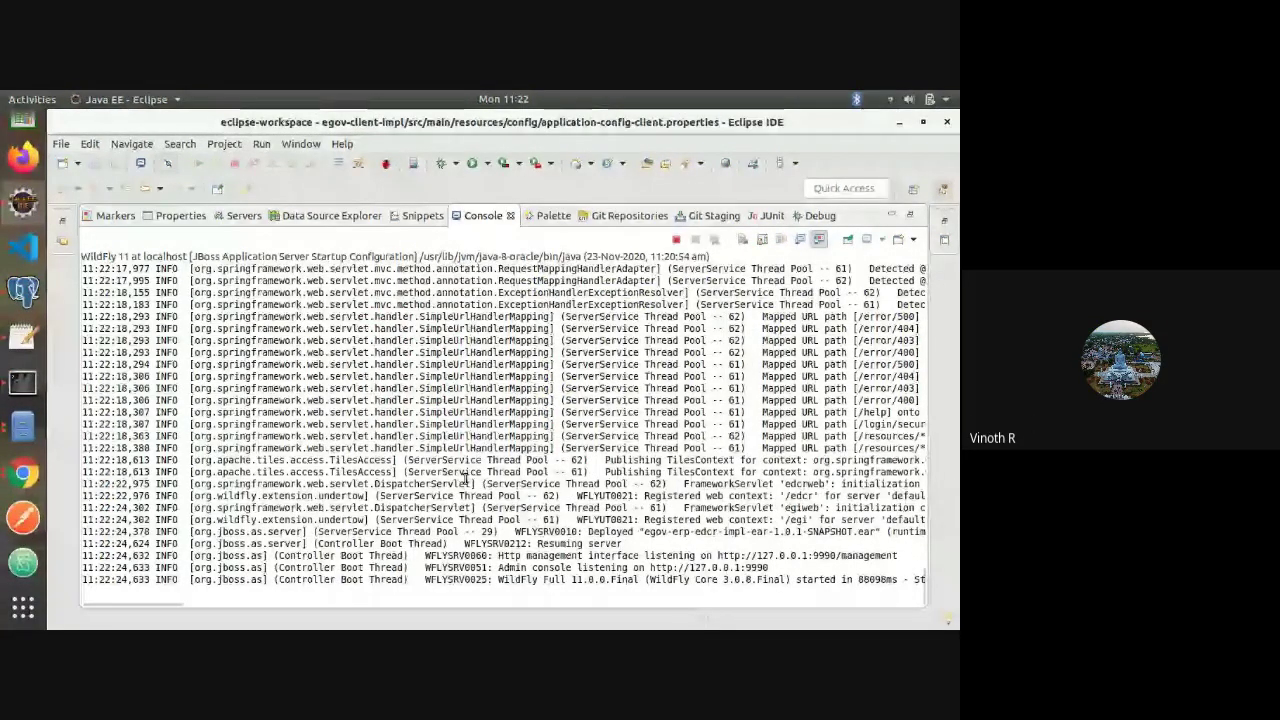
pyautogui.doubleClick(493, 218)
# Examine the tenant entries of application-config-client.properties in a maximized editor, then search the workspace resources for application-co
pyautogui.click(692, 215)
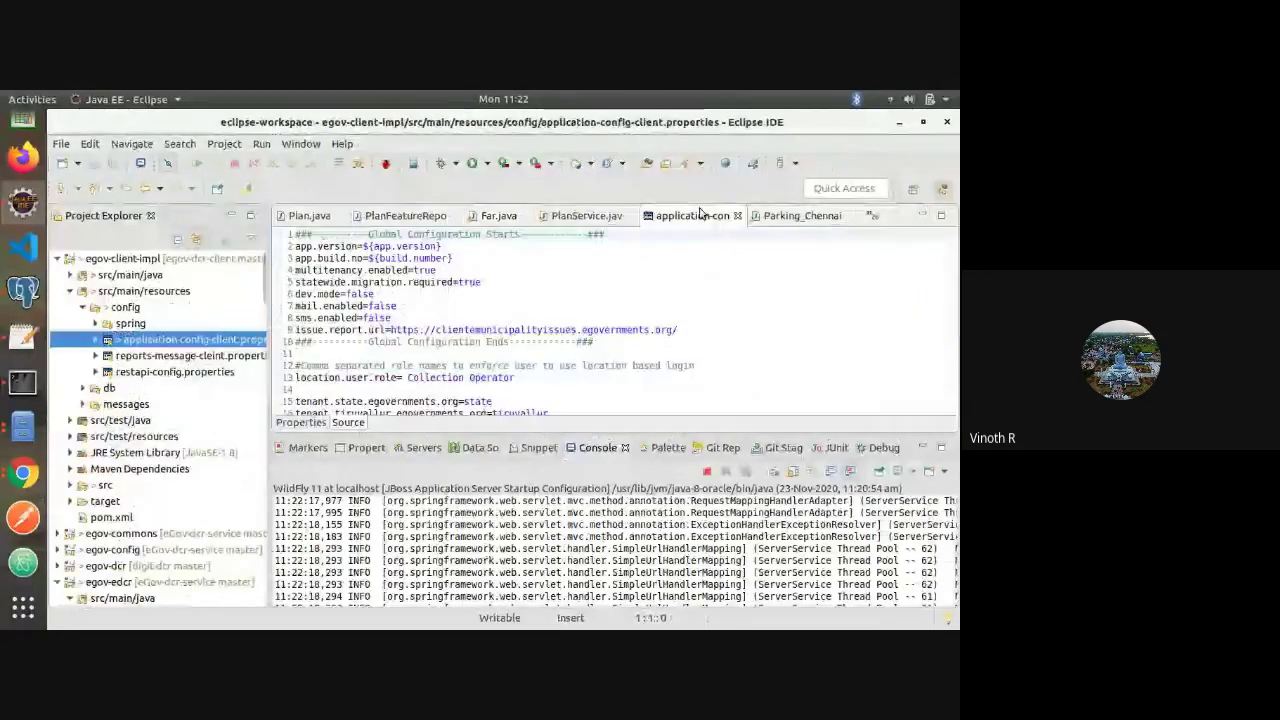
pyautogui.doubleClick(692, 215)
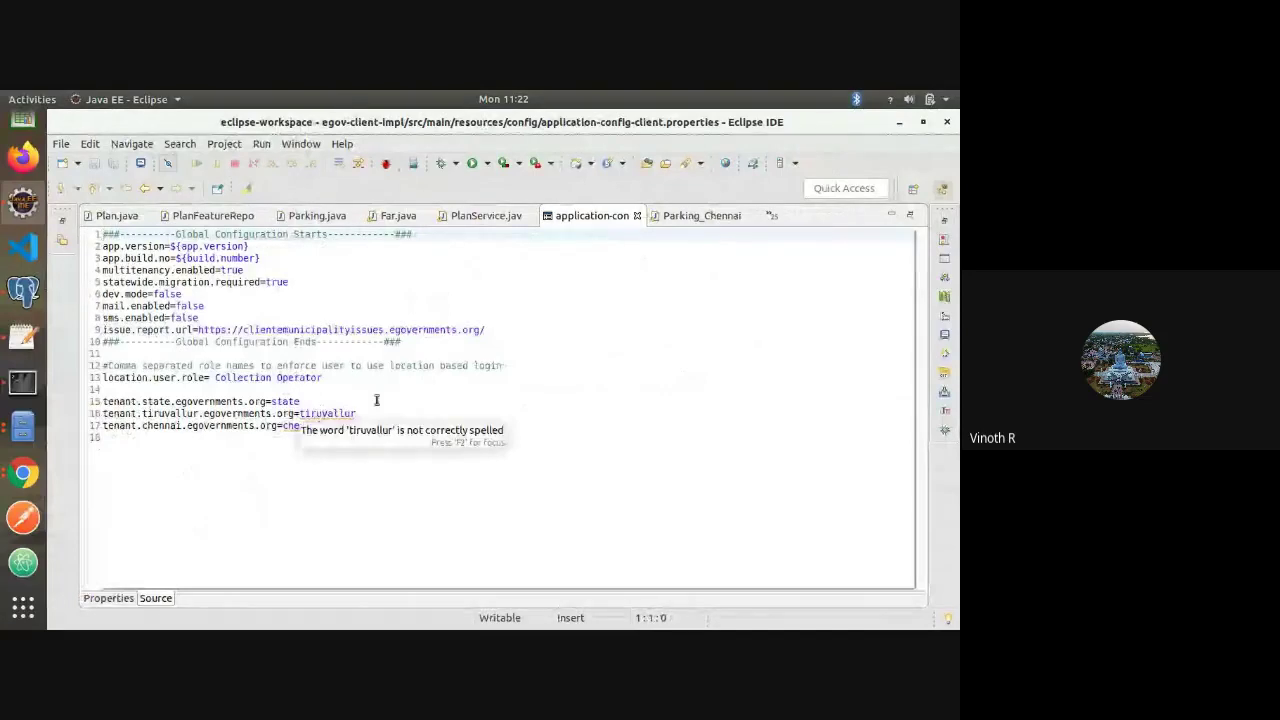
pyautogui.click(446, 392)
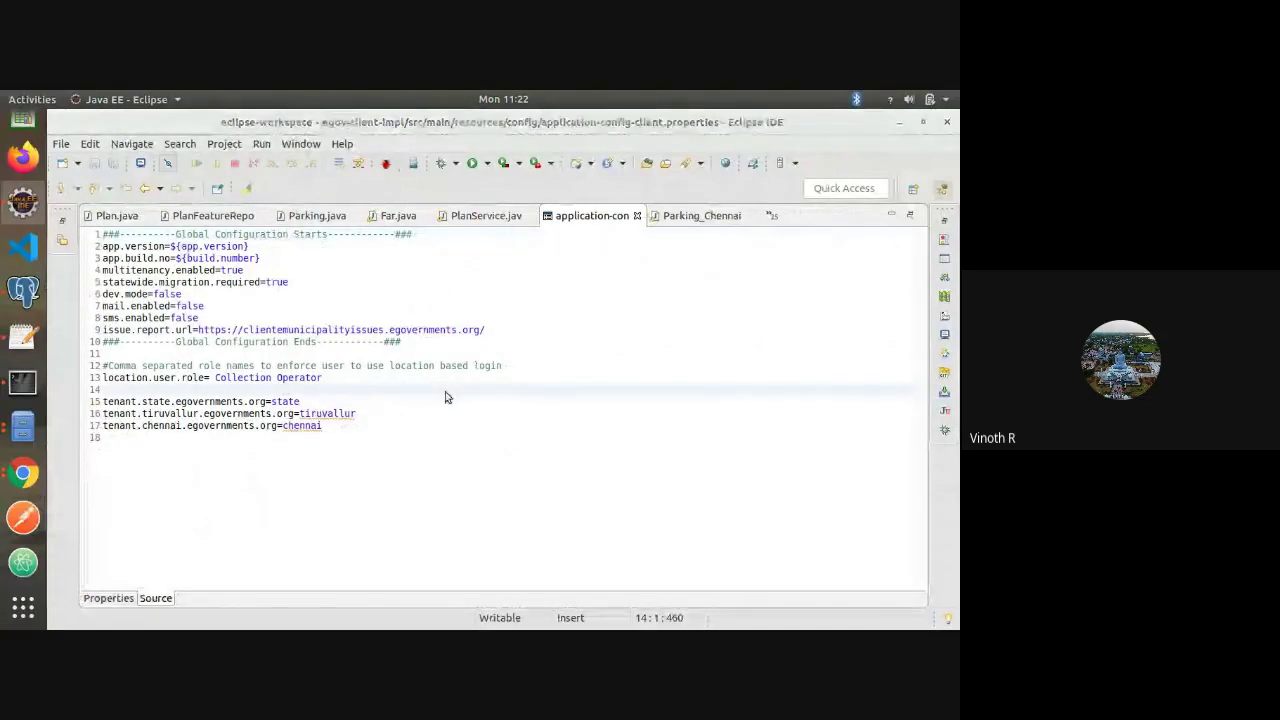
pyautogui.hotkey('ctrl', 'shift', 'r')
pyautogui.write('application-co')
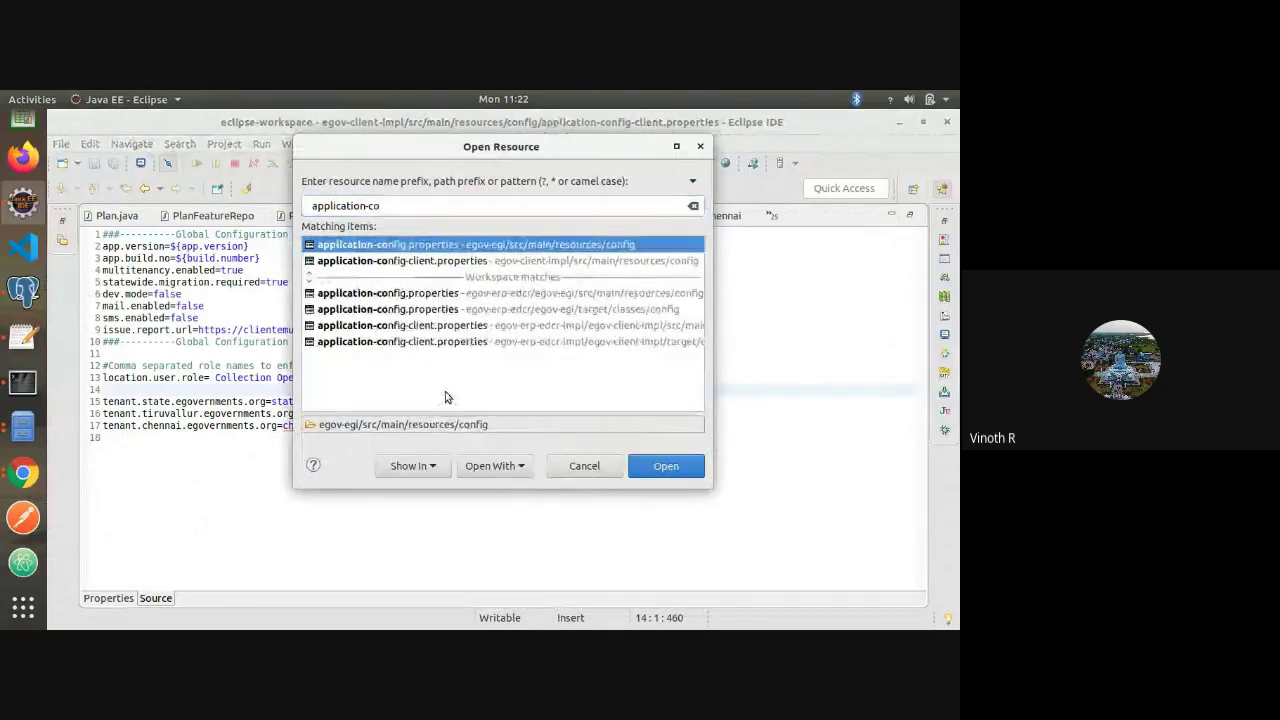
# Switch to Chrome and read the eGov-dcr-service GitHub page's instructions on overriding default properties and configuring JBoss WildFly
pyautogui.hotkey('alt', 'Tab')
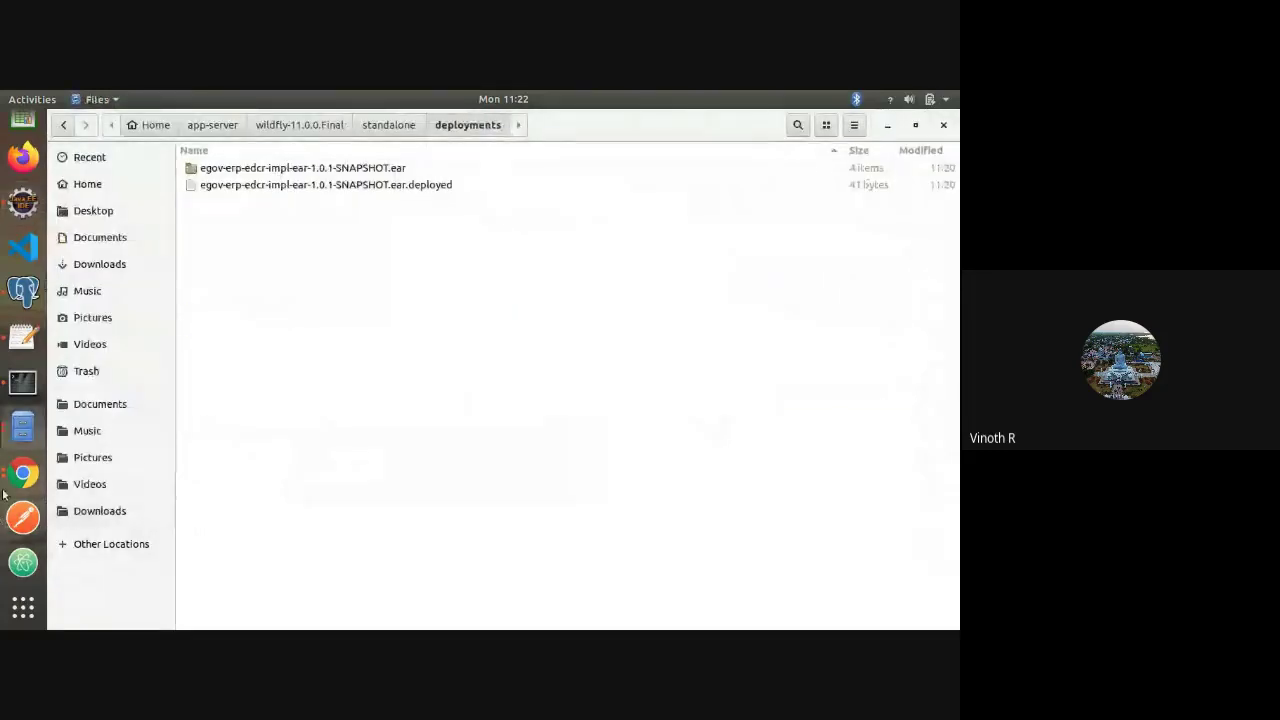
pyautogui.click(23, 473)
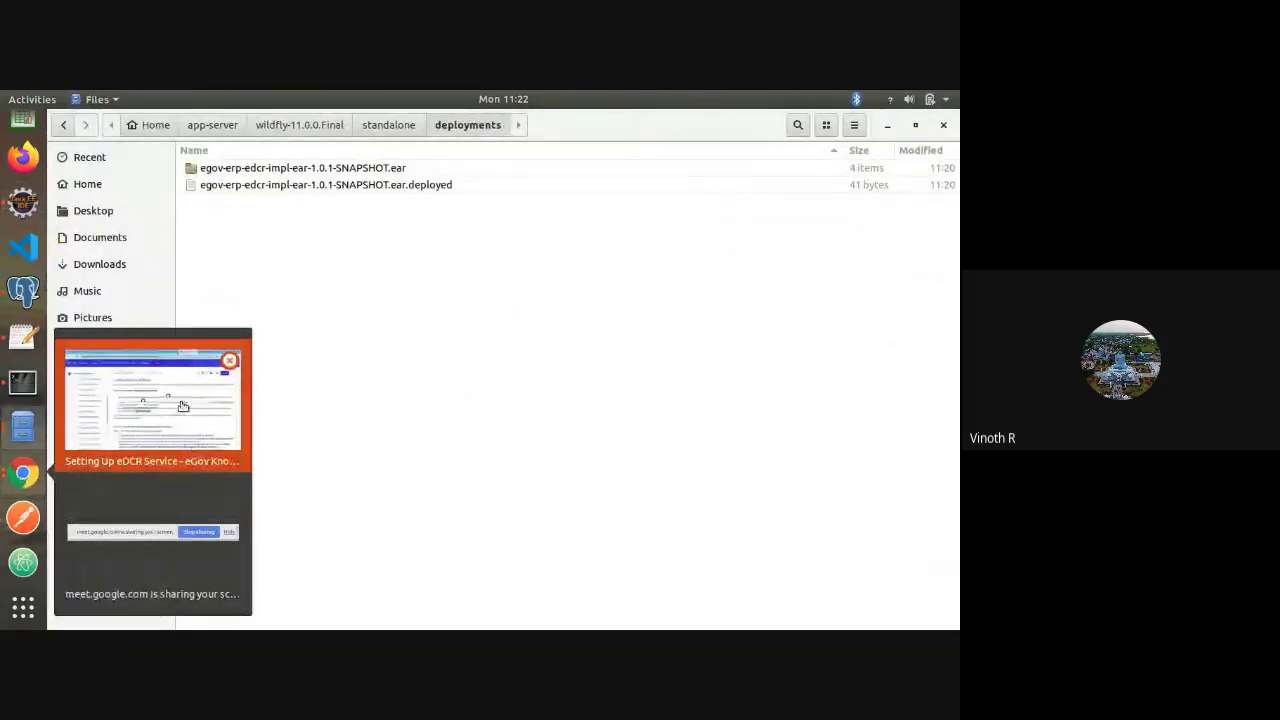
pyautogui.click(183, 405)
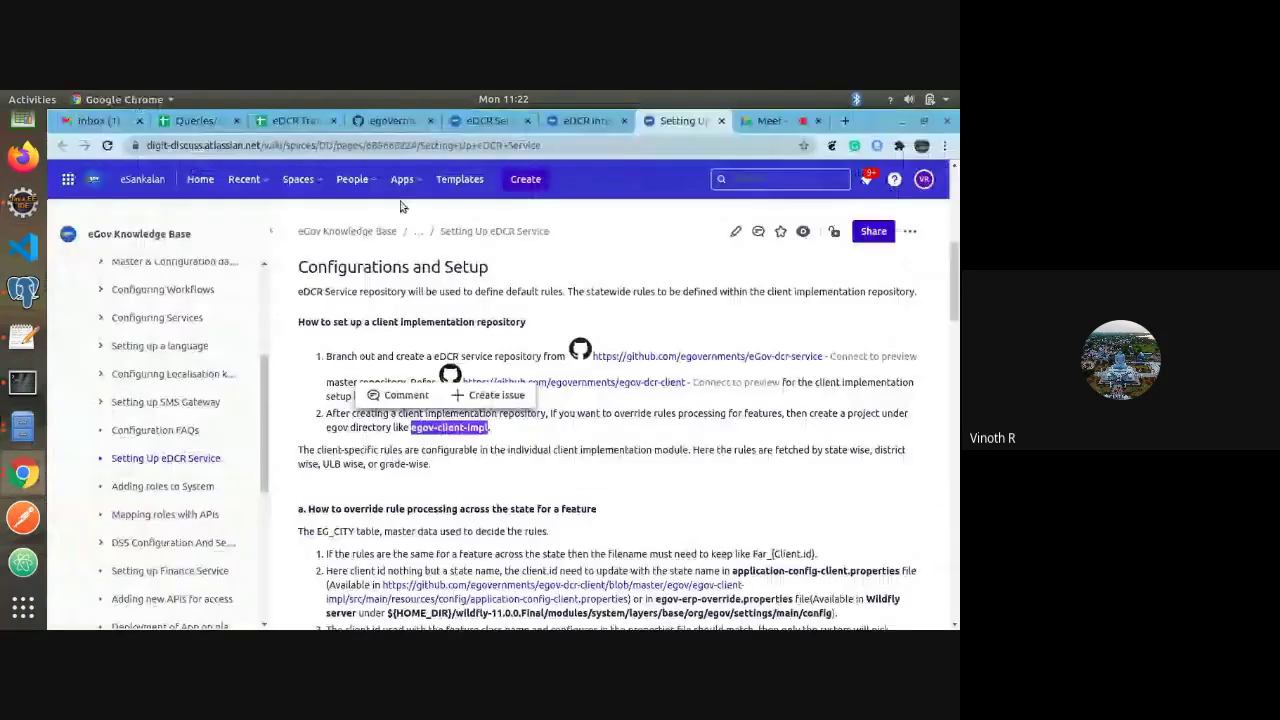
pyautogui.click(392, 120)
pyautogui.moveTo(955, 183); pyautogui.dragTo(957, 350)
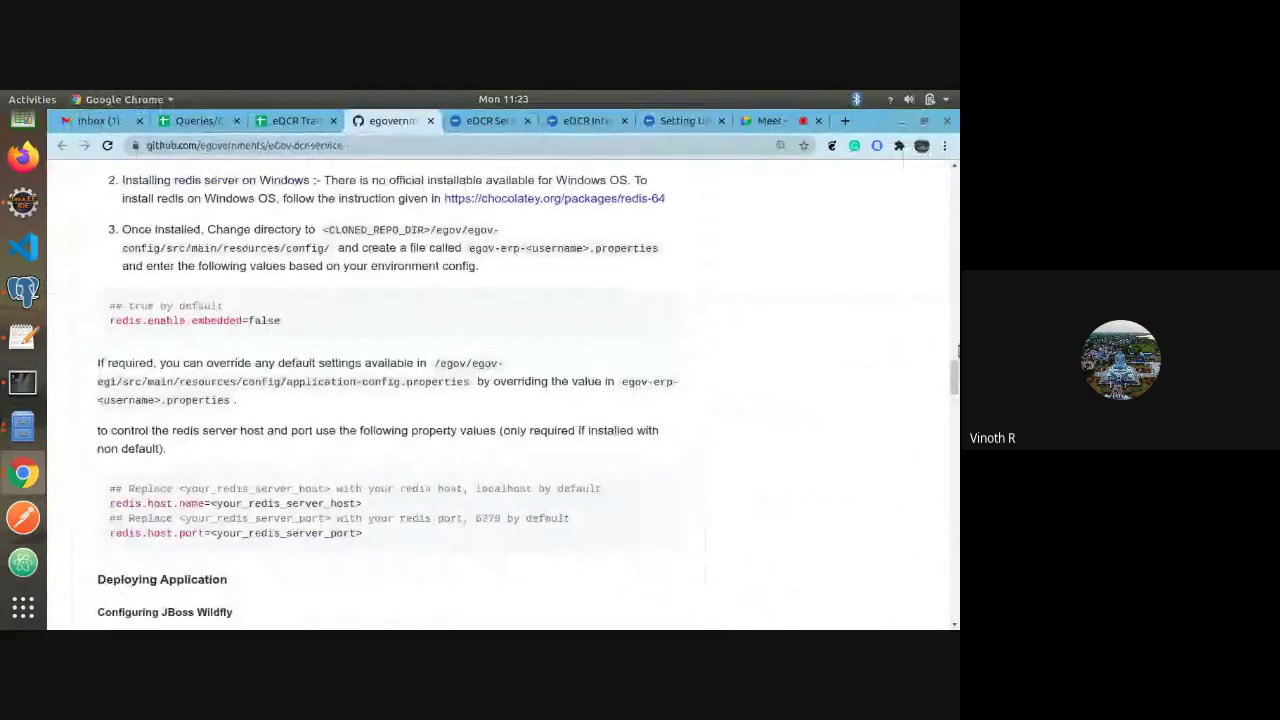
pyautogui.scroll(-1, 950, 352)
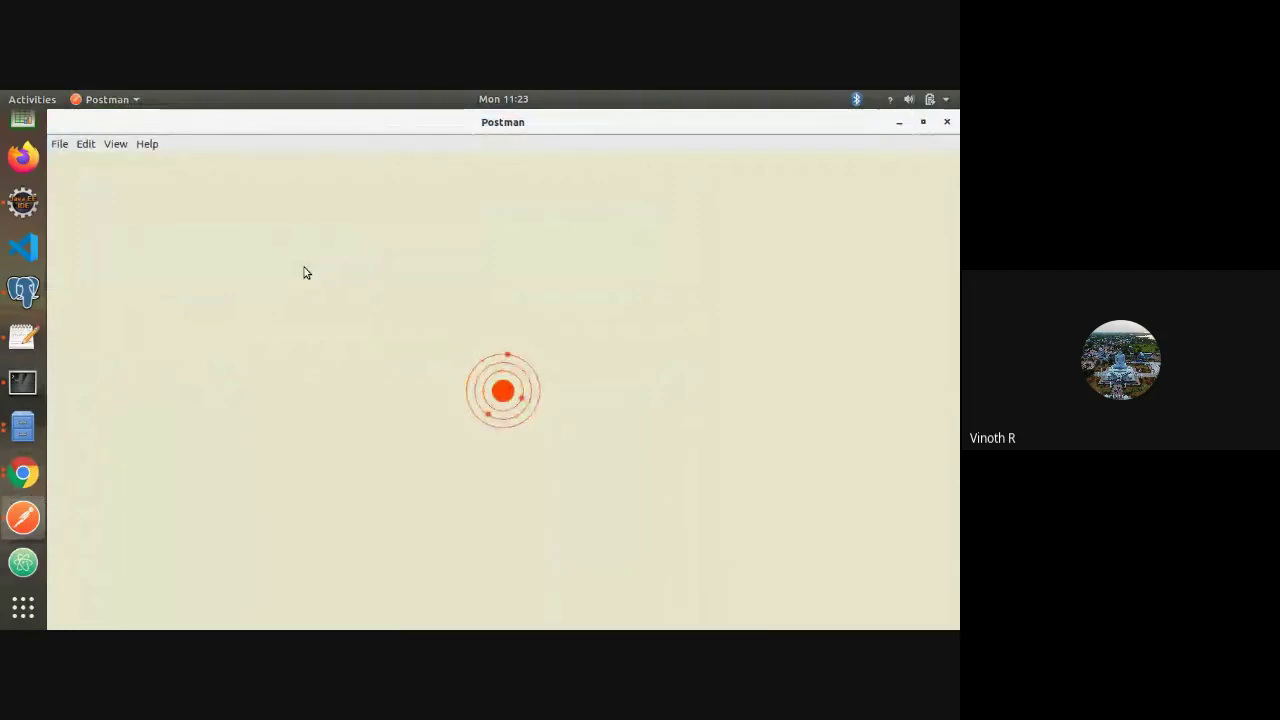
pyautogui.hotkey('alt', 'Tab')
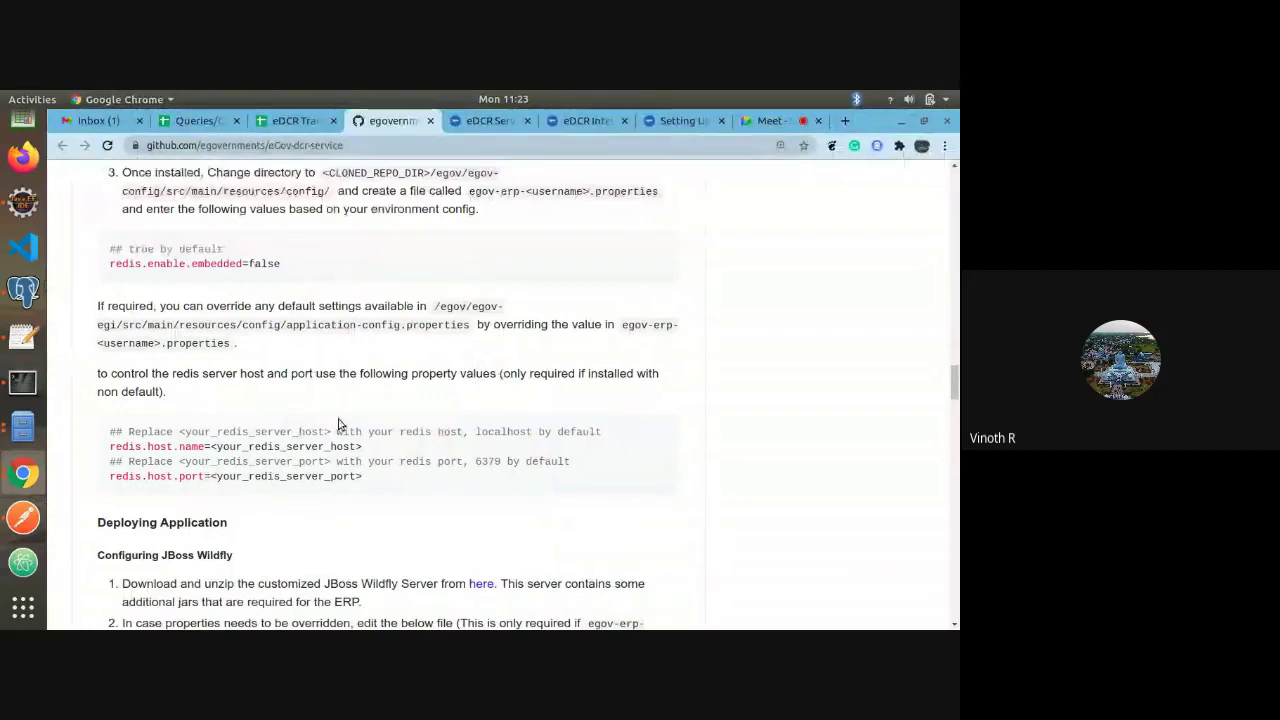
pyautogui.scroll(-1, 338, 425)
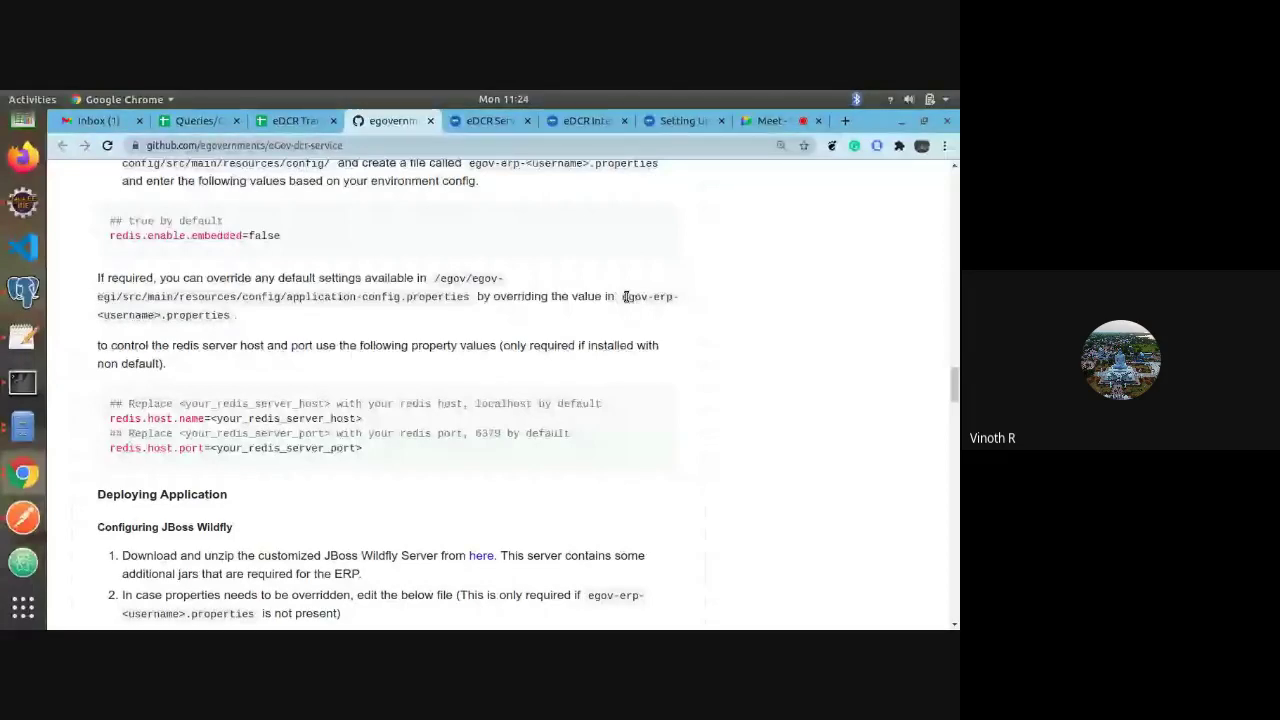
# Switch to the file manager and go from the wildfly-11.0.0.Final folder to modules/system/layers/base/org
pyautogui.hotkey('alt', 'Tab')
pyautogui.hotkey('alt', 'Tab')
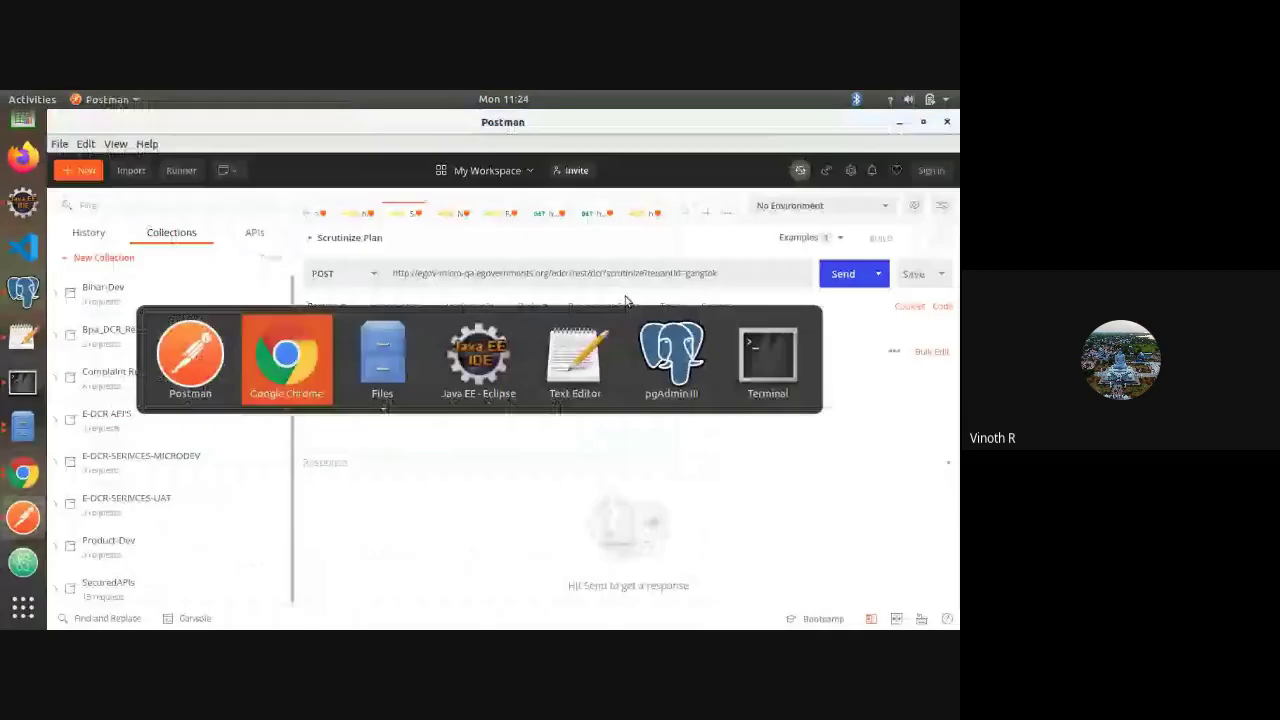
pyautogui.hotkey('alt', 'Tab')
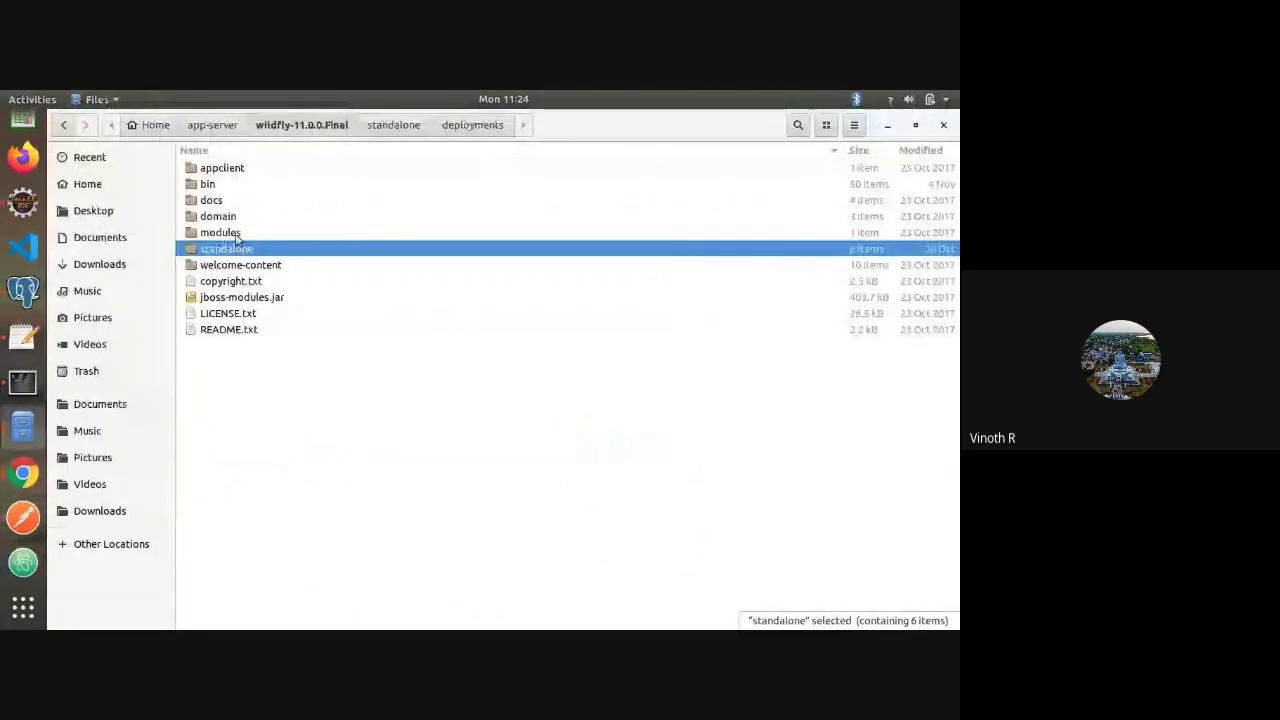
pyautogui.doubleClick(235, 234)
pyautogui.doubleClick(233, 170)
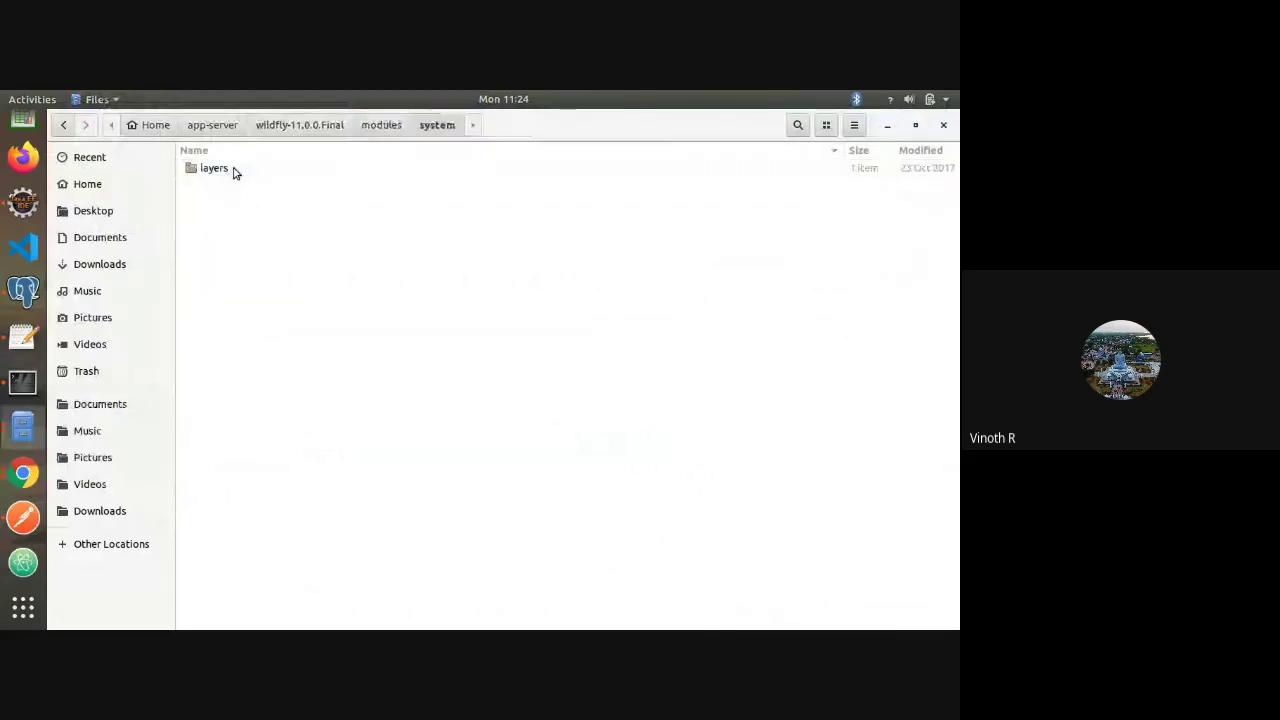
pyautogui.doubleClick(213, 168)
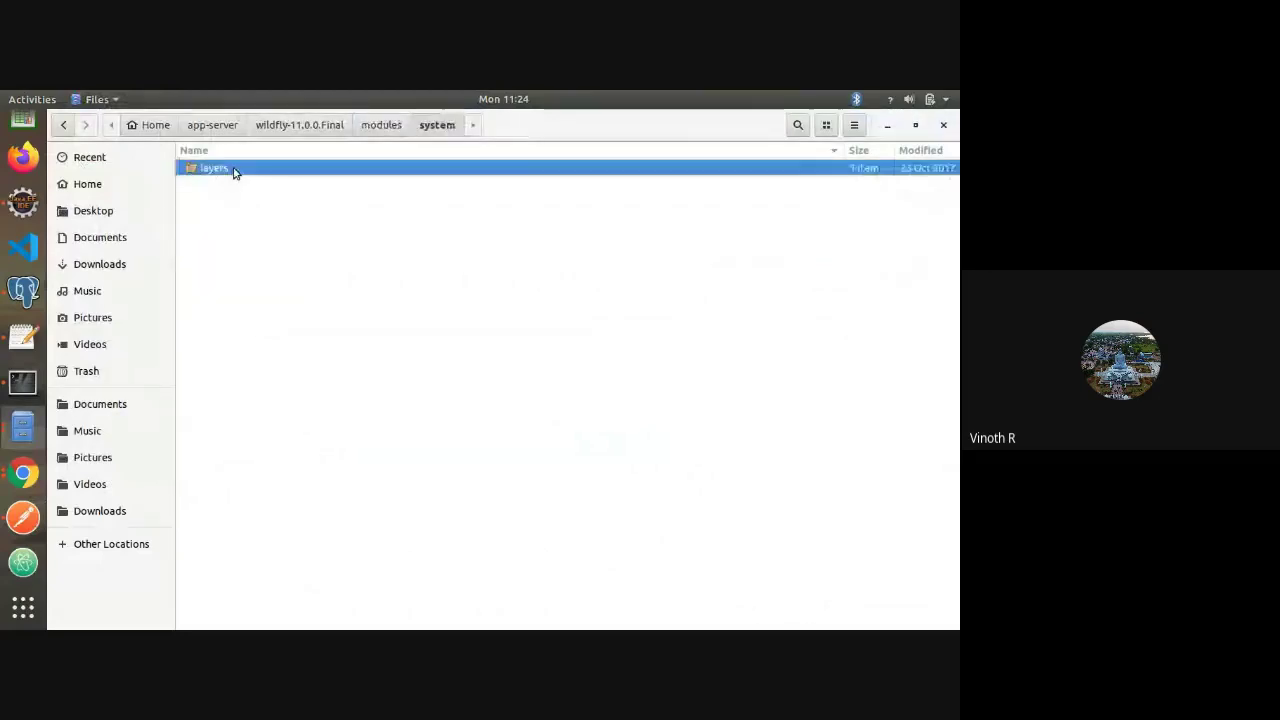
pyautogui.doubleClick(215, 168)
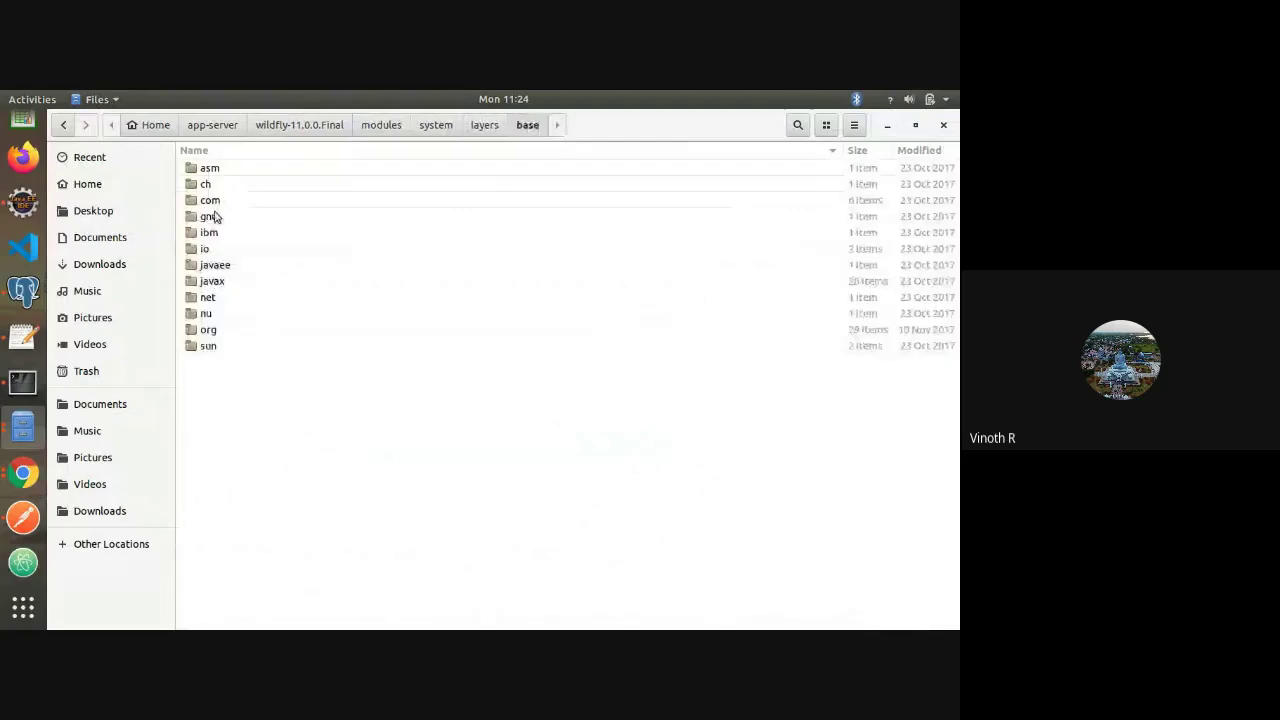
pyautogui.doubleClick(208, 330)
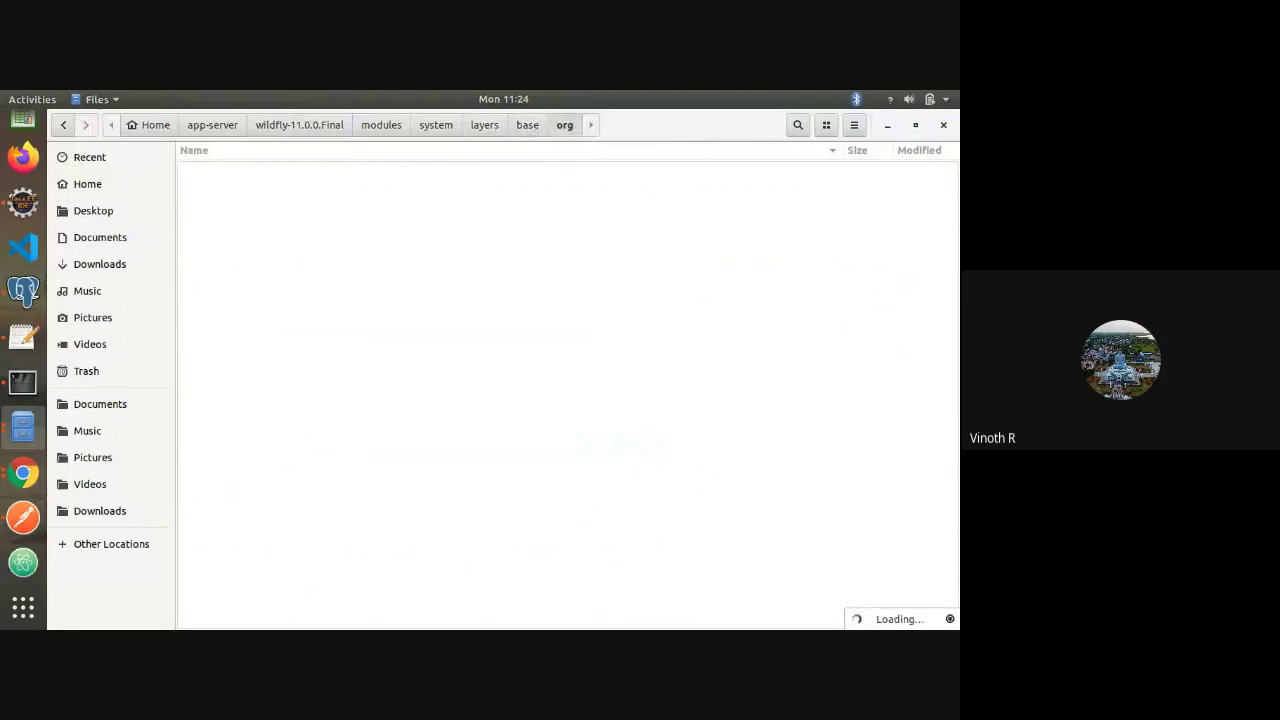
# Open egov-erp-override.properties from the egov/settings/main/config folder in the text editor
pyautogui.doubleClick(267, 268)
pyautogui.click(241, 170)
pyautogui.doubleClick(241, 170)
pyautogui.doubleClick(241, 170)
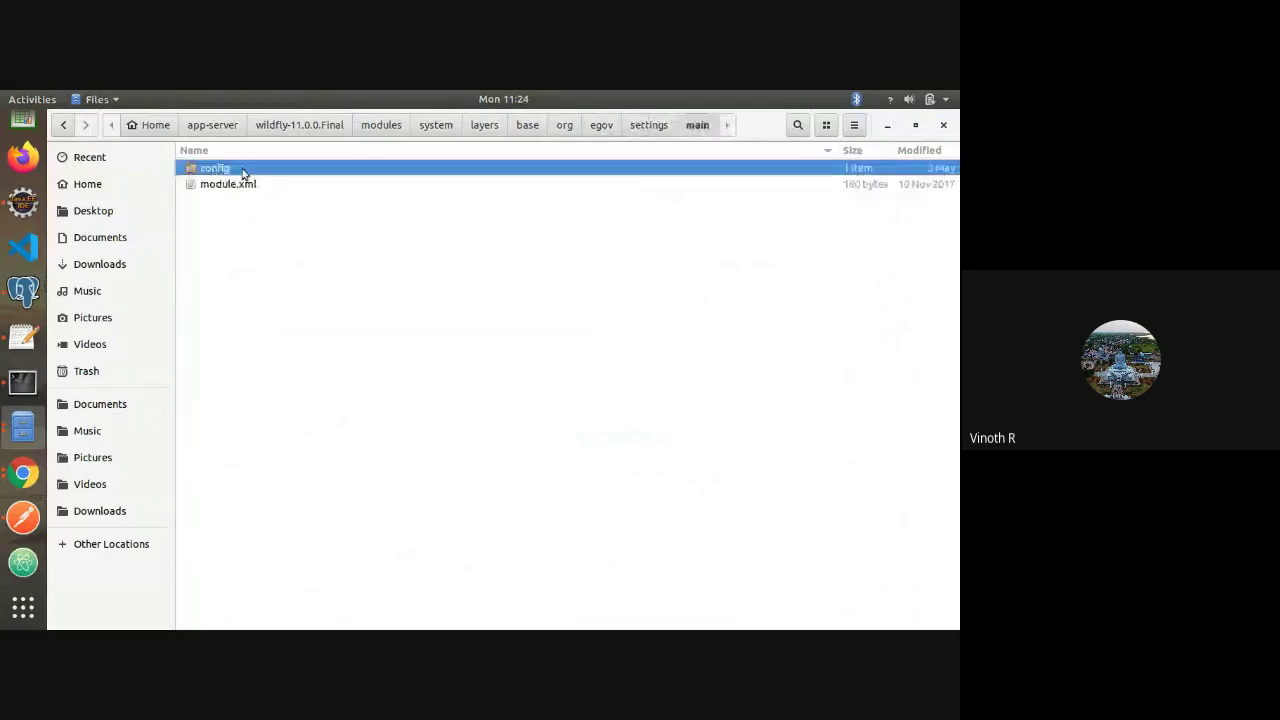
pyautogui.doubleClick(242, 170)
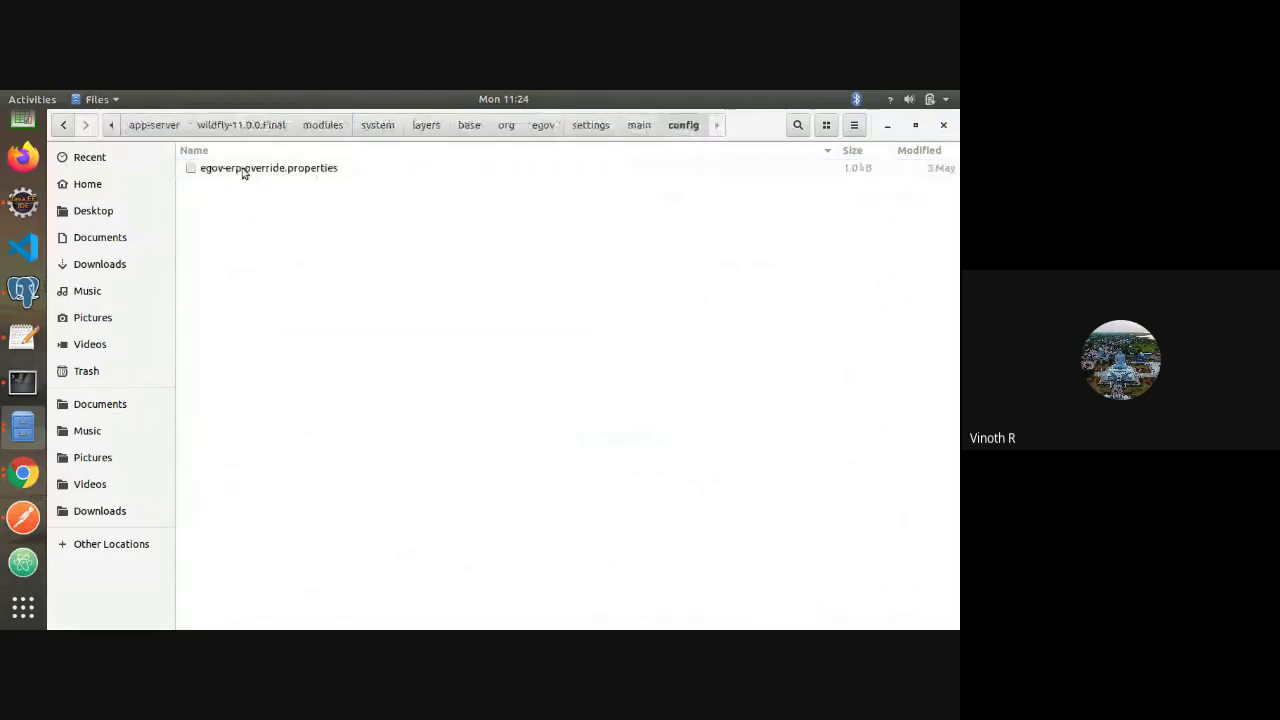
pyautogui.doubleClick(242, 170)
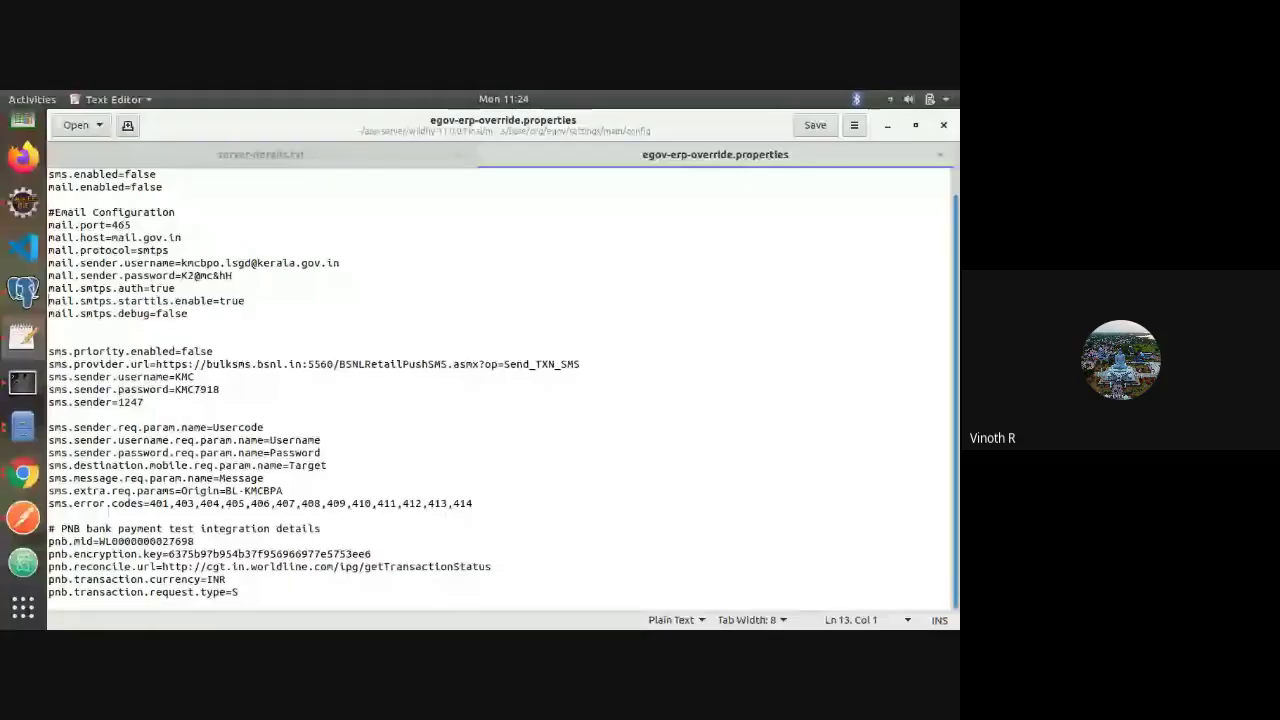
# Append the GitHub page's lines "## true by default" and "redis.enable.embedded=false" to the end of egov-erp-override.properties
pyautogui.click(305, 591)
pyautogui.hotkey('alt', 'Tab')
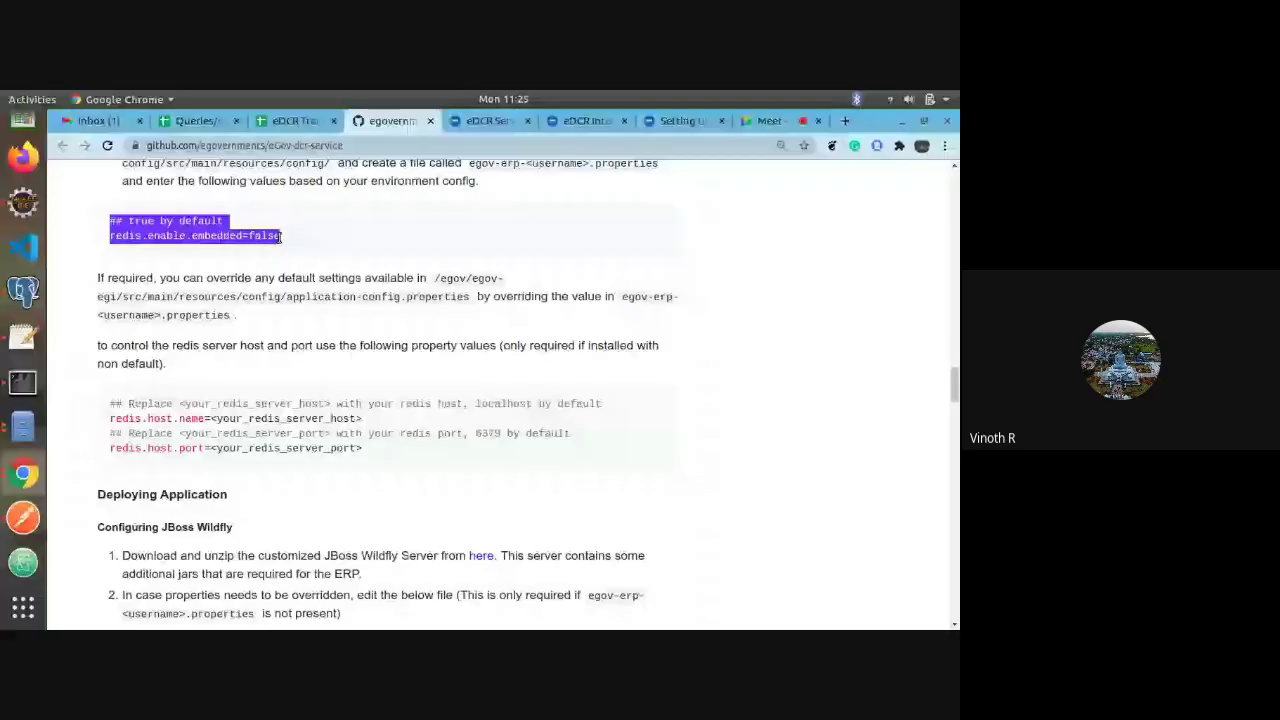
pyautogui.hotkey('alt', 'Tab')
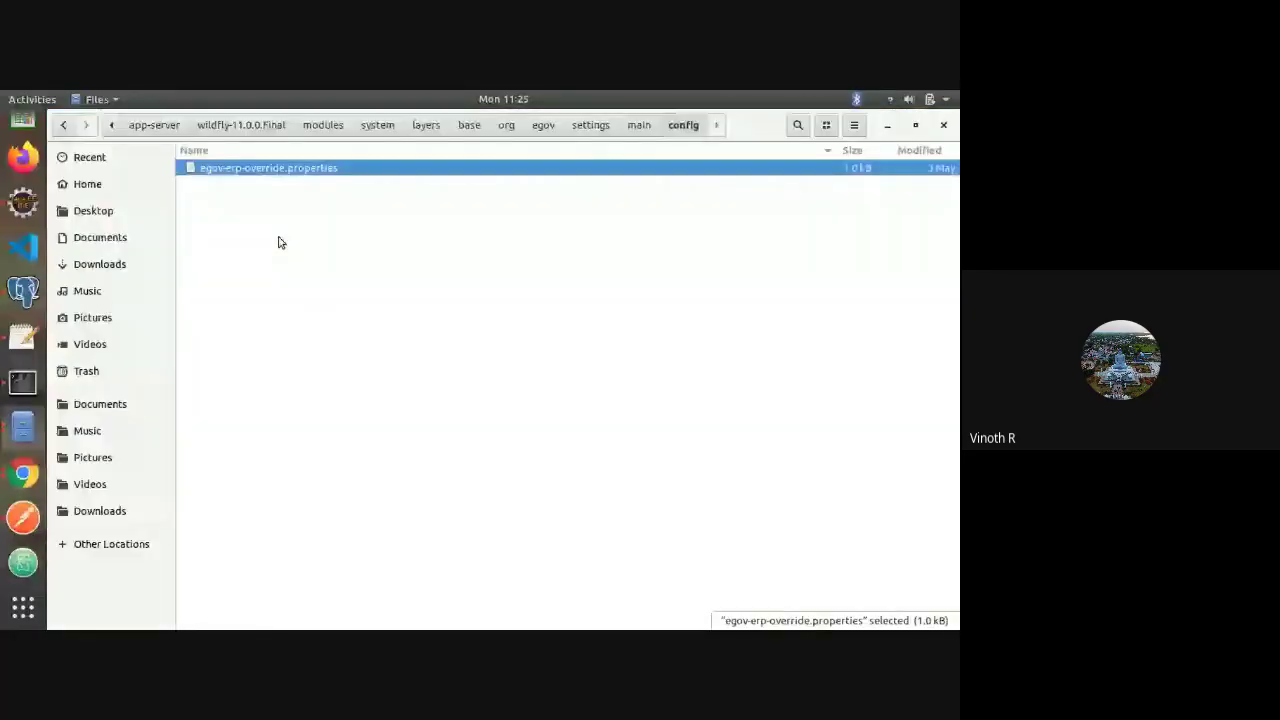
pyautogui.press('Return')
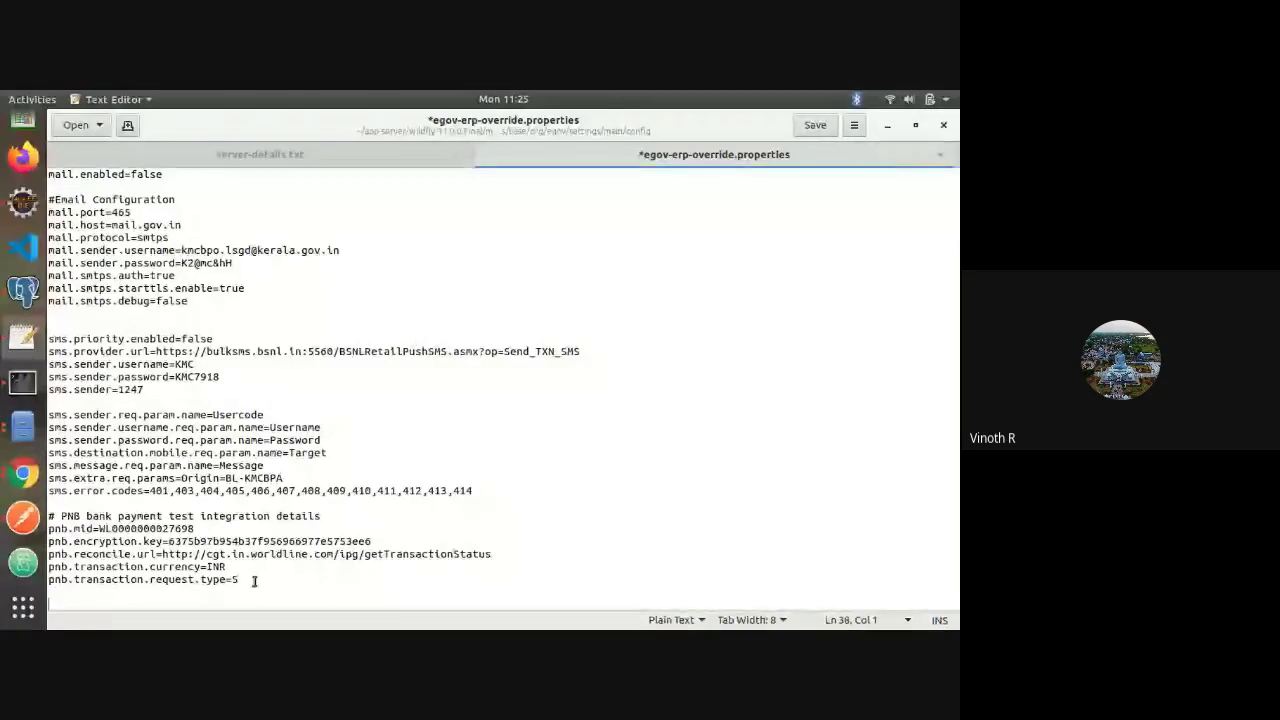
pyautogui.write('## true by default redis.enable.embedded=false')
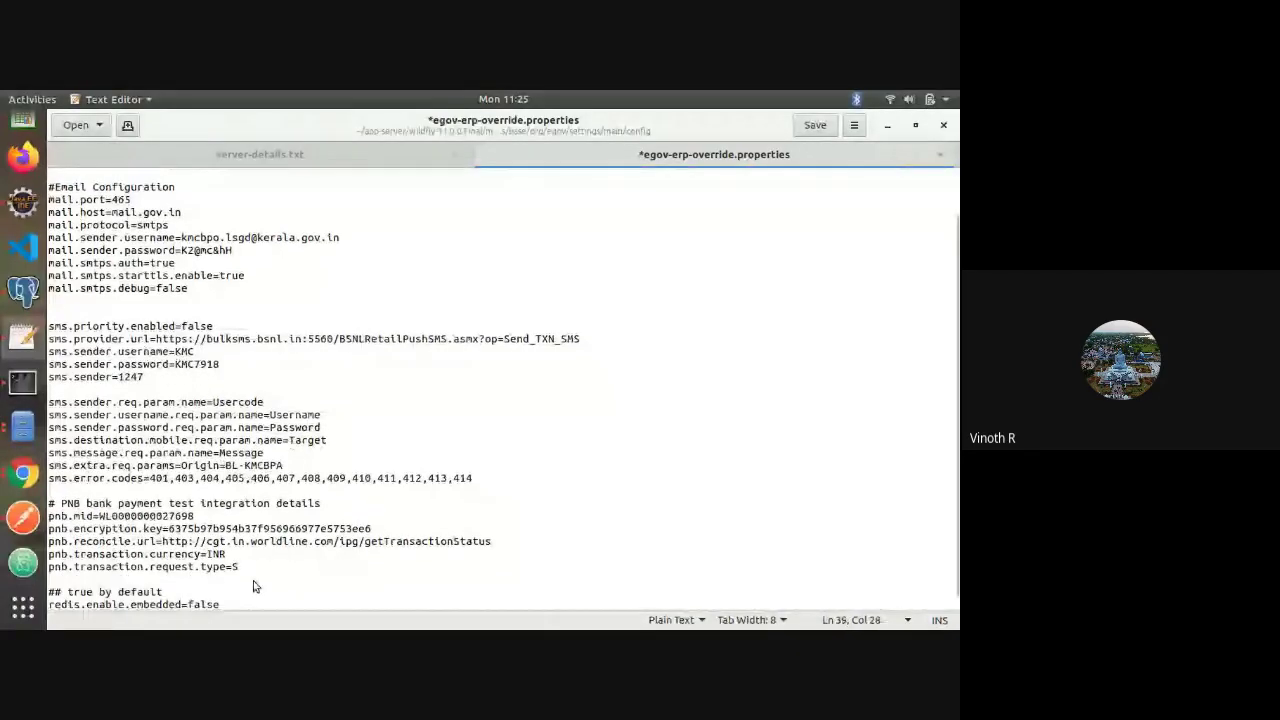
# Copy the redis.host.name and redis.host.port block with its comments from the GitHub page to the end of egov-erp-override.properties
pyautogui.hotkey('alt', 'Tab')
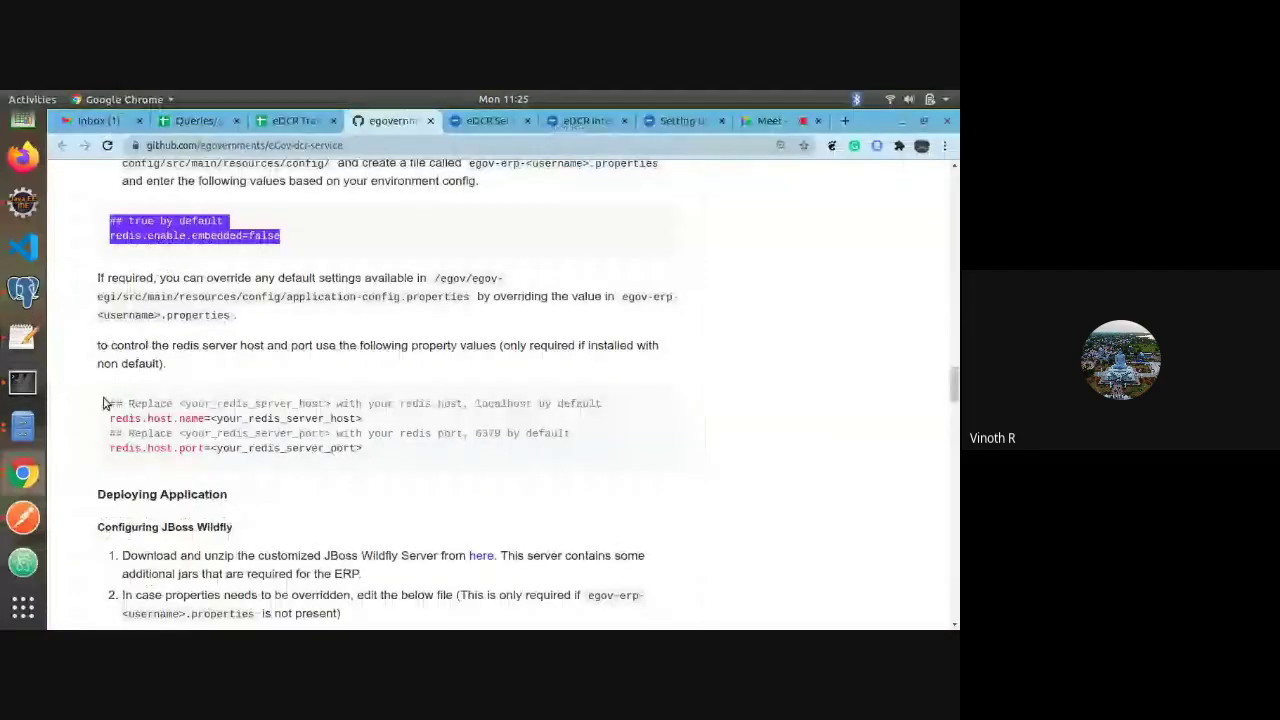
pyautogui.moveTo(104, 403); pyautogui.dragTo(456, 459)
pyautogui.hotkey('ctrl', 'c')
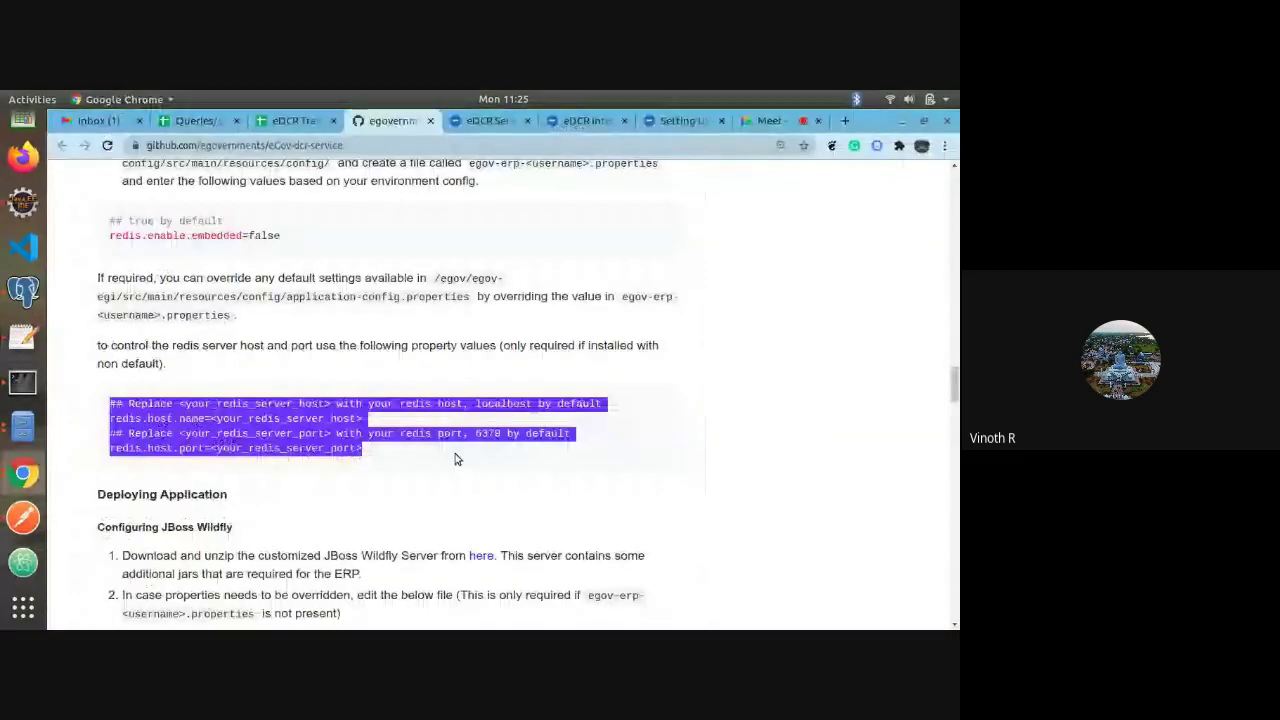
pyautogui.hotkey('alt', 'Tab')
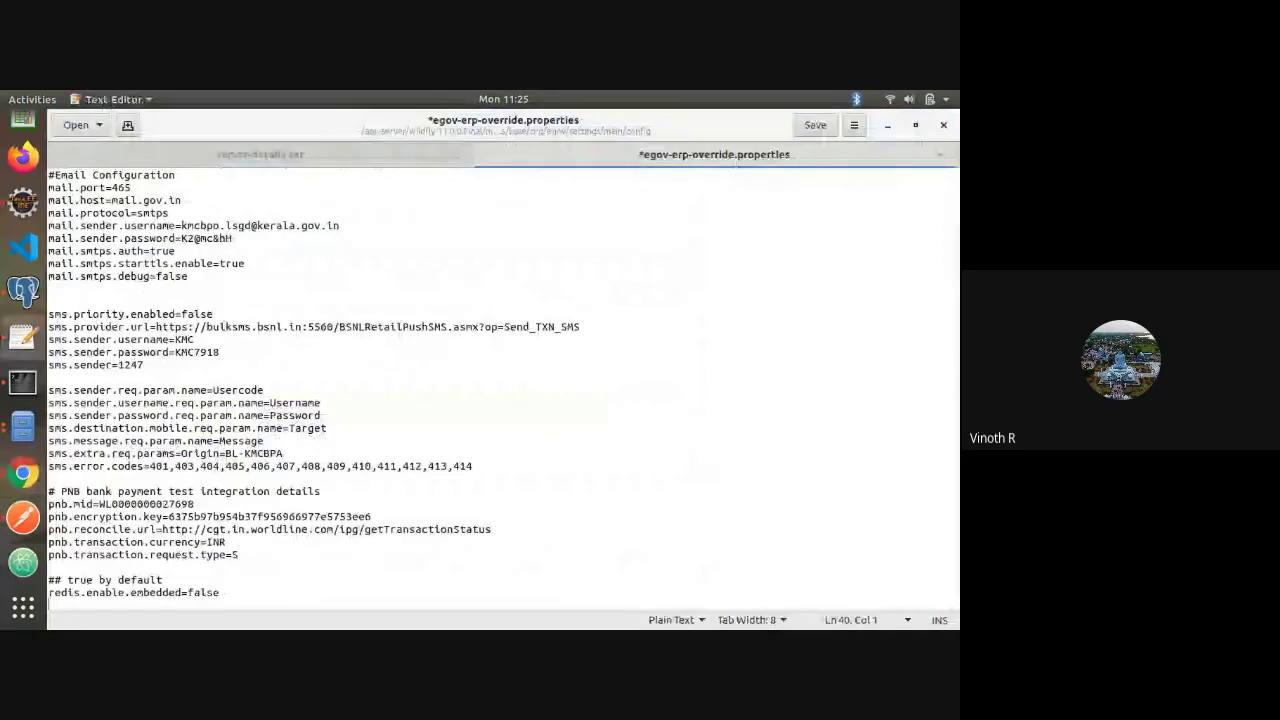
pyautogui.hotkey('ctrl', 'v')
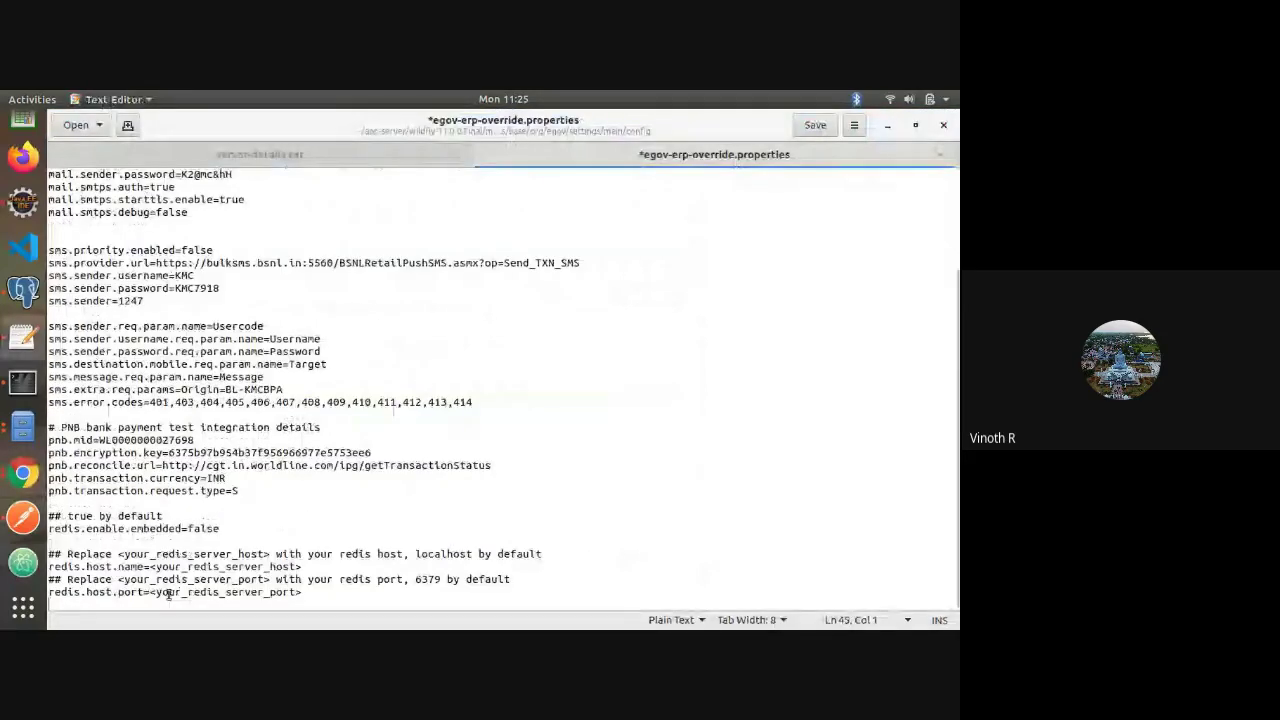
# Switch to Eclipse, open application-config.properties from egov-egi/src/main/resources/config, and find redis in it
pyautogui.hotkey('alt', 'Tab')
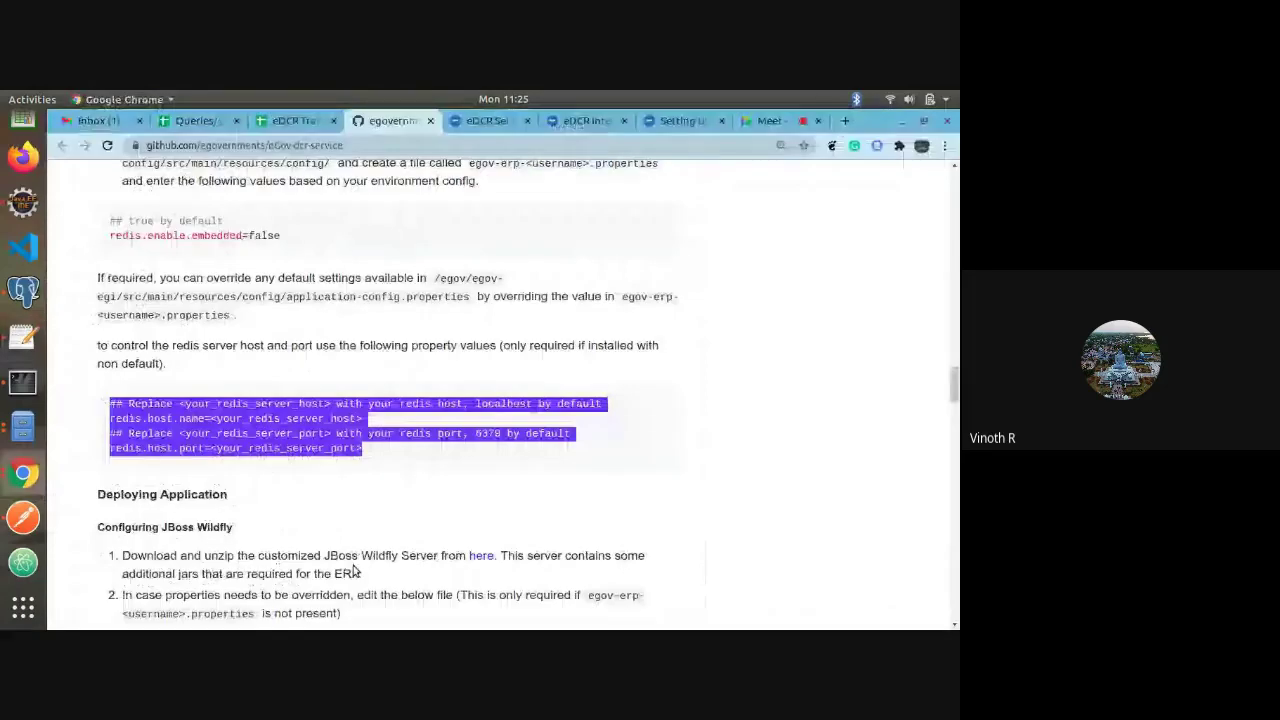
pyautogui.hotkey('alt', 'Tab')
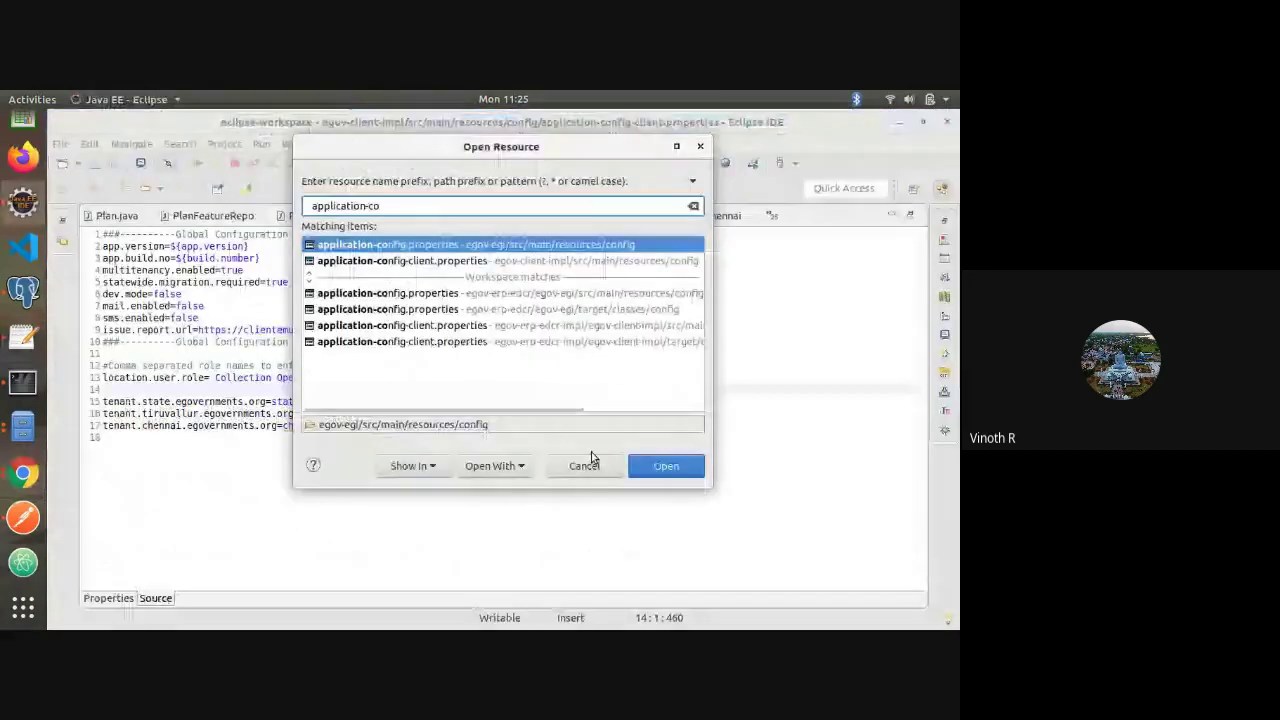
pyautogui.doubleClick(470, 246)
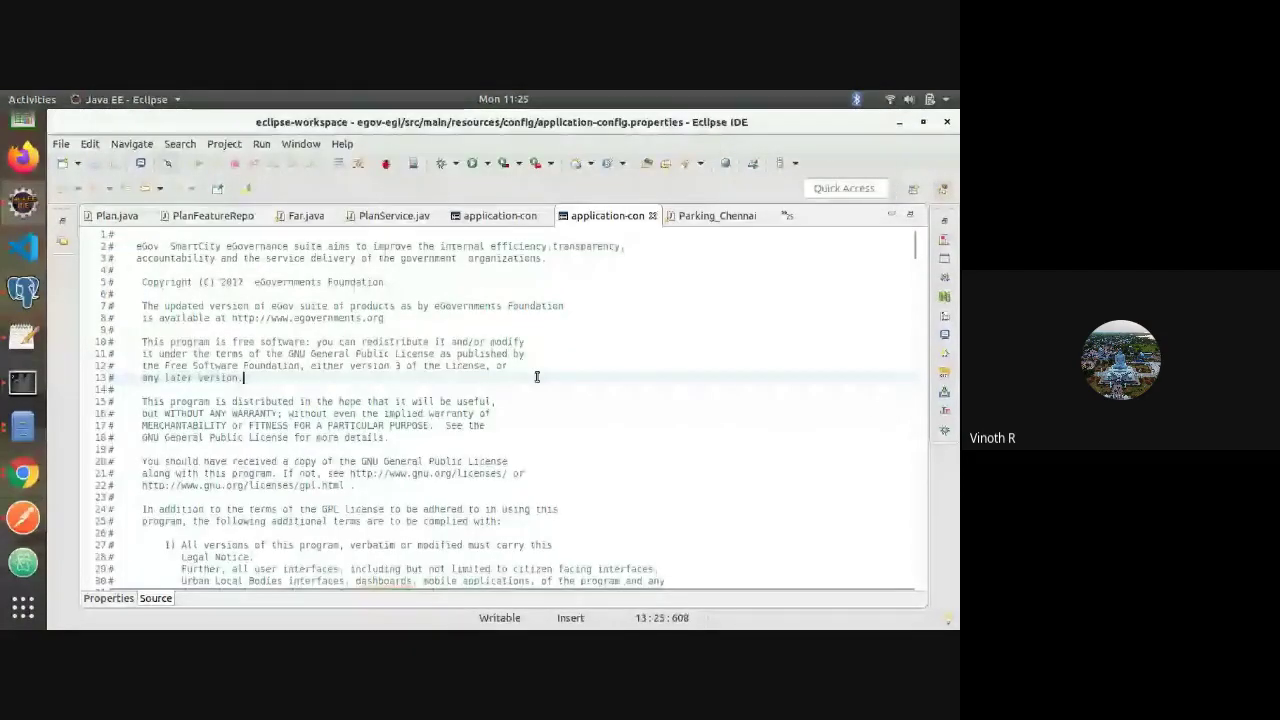
pyautogui.hotkey('ctrl', 'f')
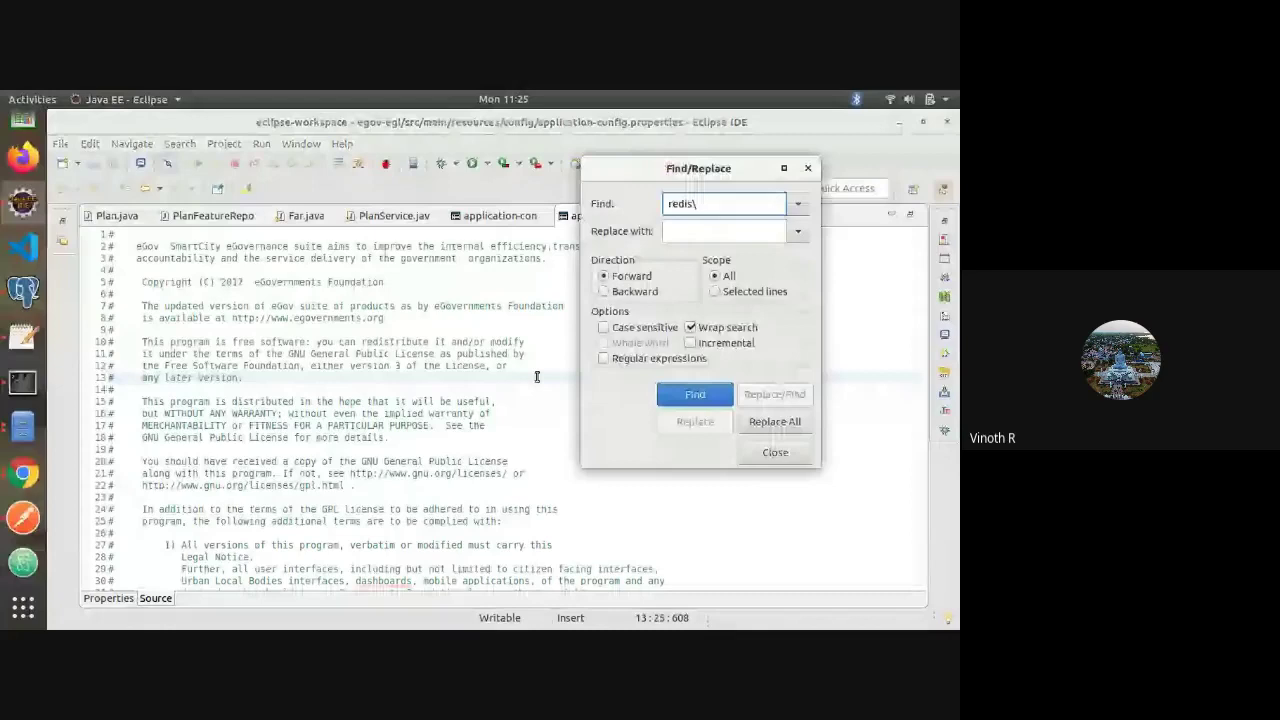
pyautogui.press('Return')
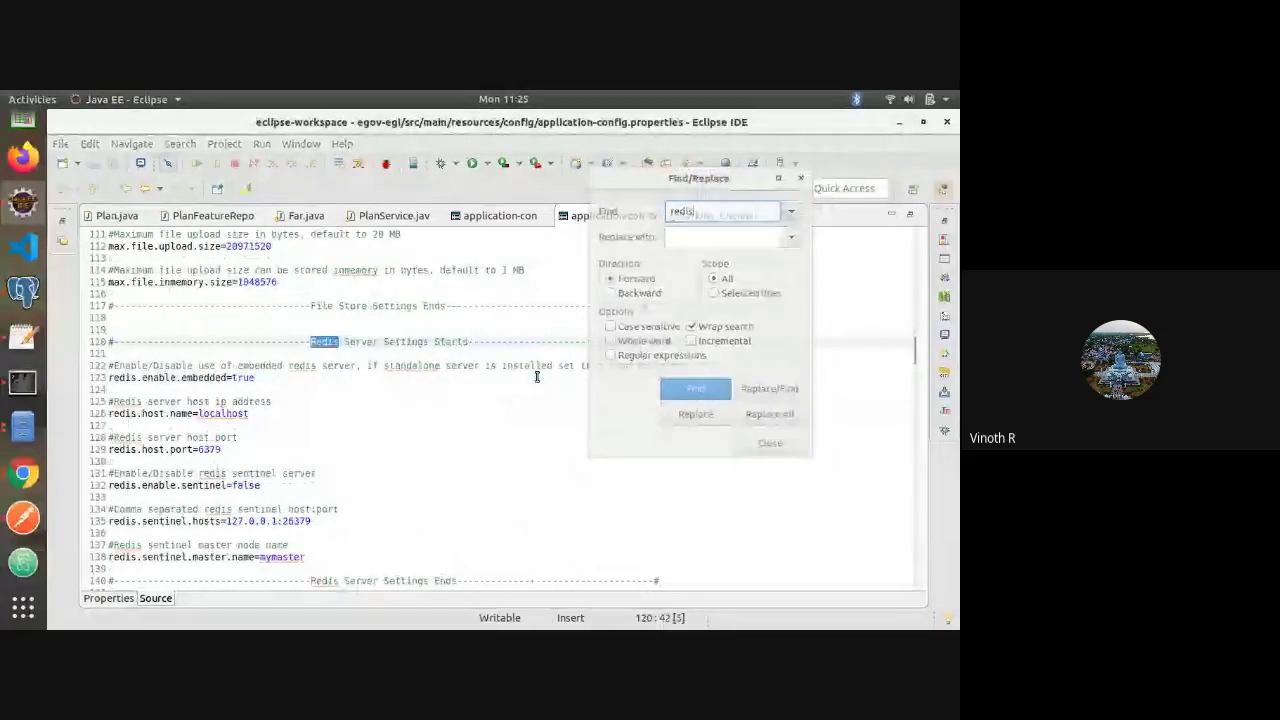
pyautogui.press('Escape')
# Examine the Redis Server Settings in application-config.properties, including the host name, port and sentinel entries
pyautogui.click(300, 497)
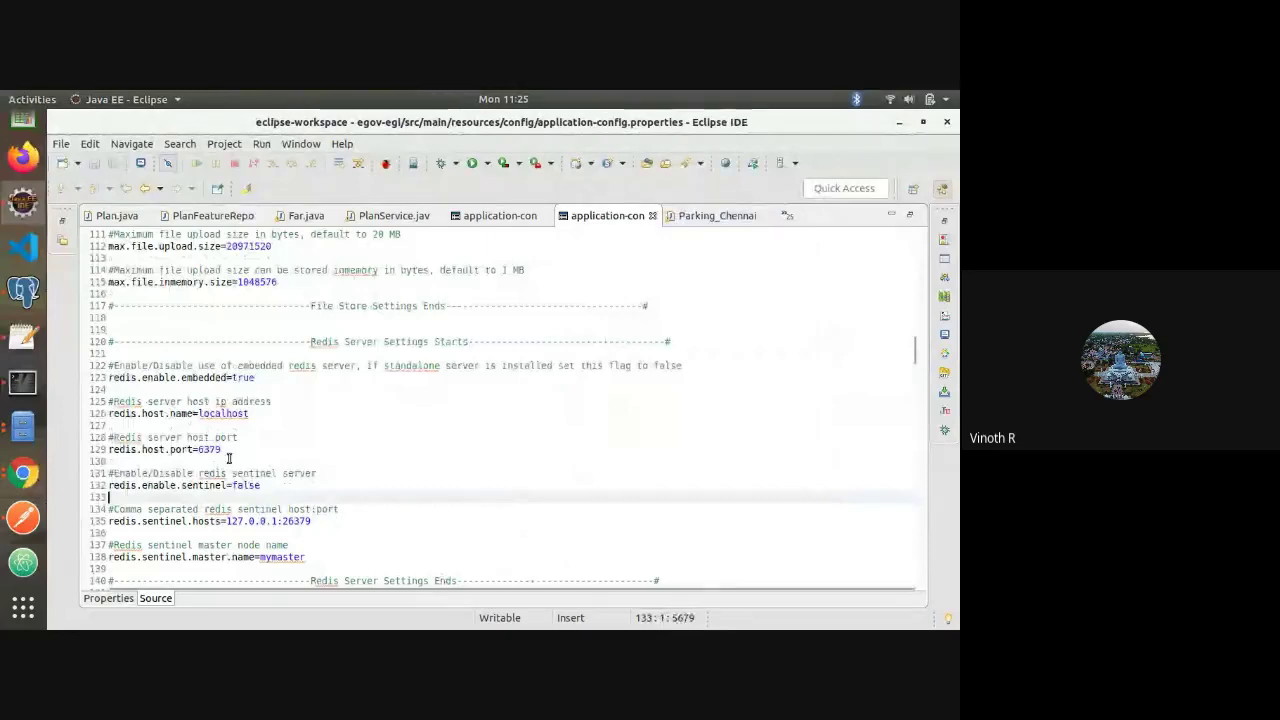
pyautogui.moveTo(229, 456); pyautogui.dragTo(207, 416)
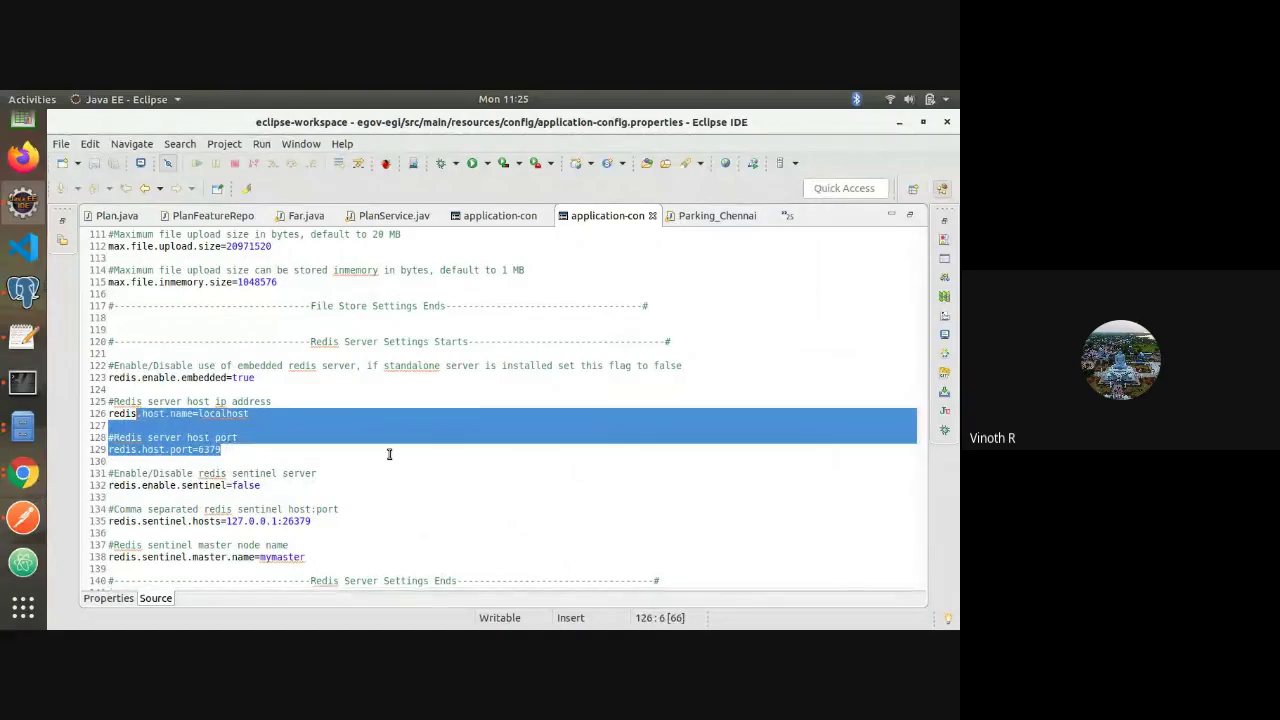
pyautogui.press('Down')
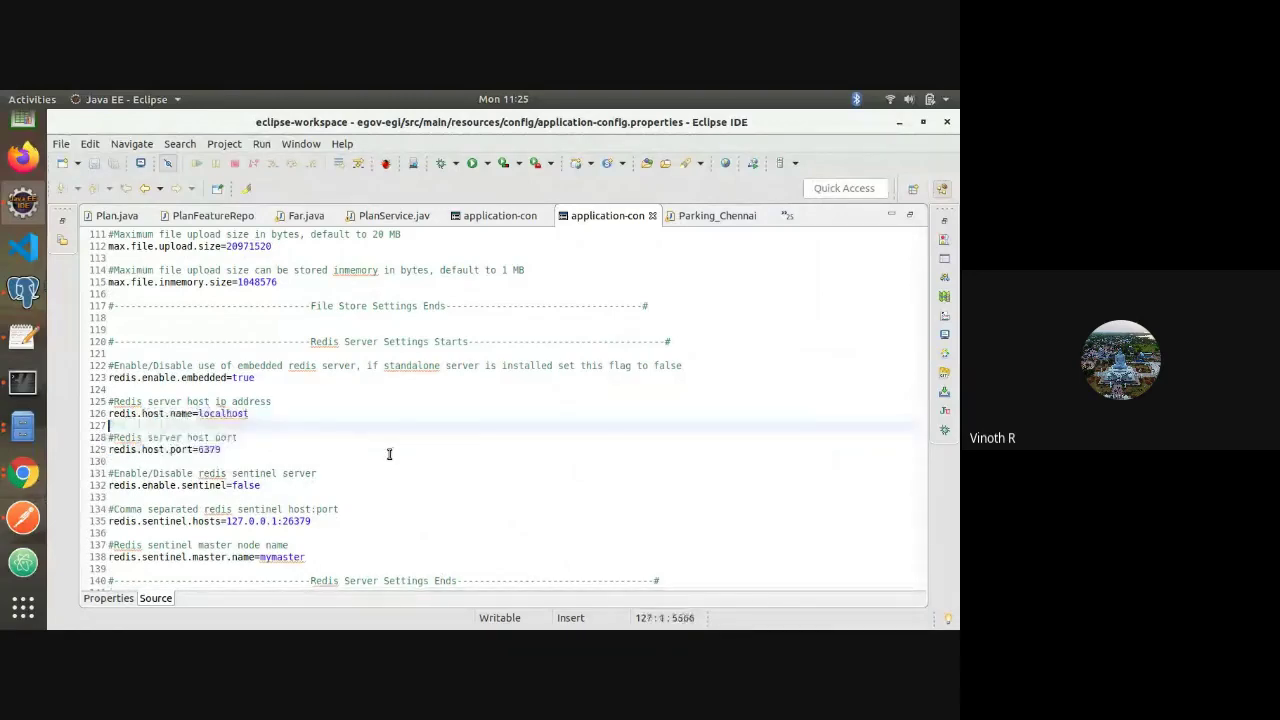
pyautogui.press('Down')
pyautogui.press('Down')
pyautogui.press('Down')
pyautogui.press('Down')
pyautogui.press('Down')
pyautogui.press('Down')
pyautogui.press('Down')
pyautogui.press('Down')
pyautogui.press('Down')
pyautogui.press('Down')
pyautogui.press('Down')
pyautogui.press('Down')
pyautogui.press('Down')
pyautogui.press('Down')
pyautogui.press('Down')
pyautogui.press('Down')
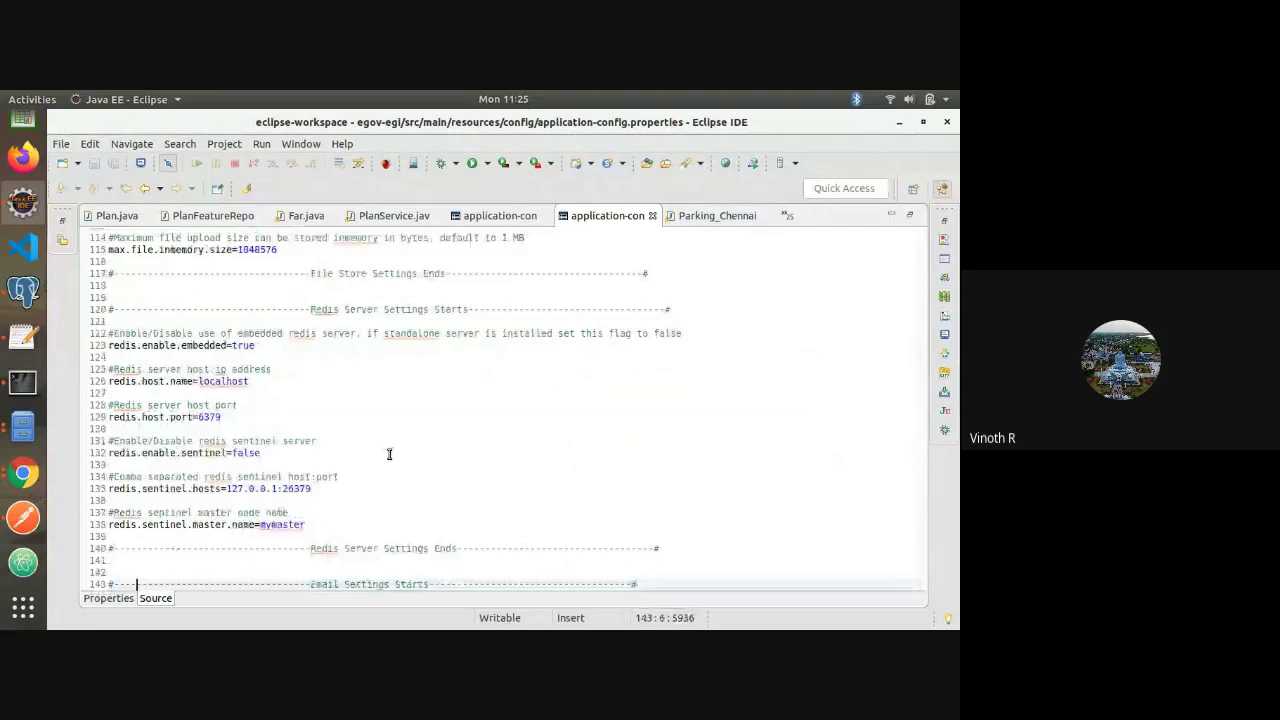
pyautogui.scroll(-2, 389, 454)
pyautogui.press('Up')
pyautogui.press('Up')
pyautogui.press('Up')
pyautogui.press('Up')
pyautogui.press('Up')
pyautogui.press('Up')
pyautogui.press('Up')
pyautogui.press('Up')
pyautogui.press('Up')
pyautogui.press('Up')
pyautogui.press('Up')
pyautogui.press('Up')
pyautogui.press('Up')
pyautogui.press('Up')
pyautogui.press('Up')
pyautogui.press('Up')
pyautogui.press('Up')
pyautogui.press('Up')
pyautogui.press('Up')
pyautogui.press('Up')
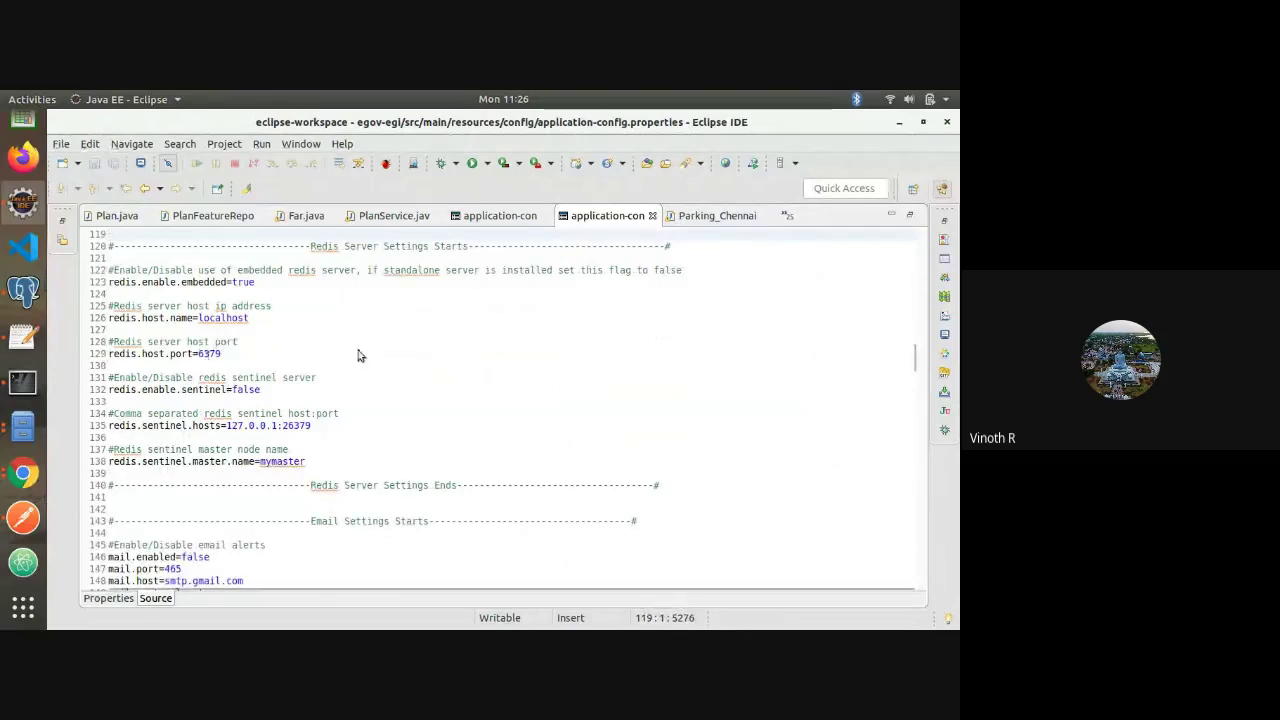
# Compare the Redis override instructions on the eGov-dcr-service GitHub page in Chrome with the application-config.properties entries in Eclipse
pyautogui.hotkey('alt', 'Tab')
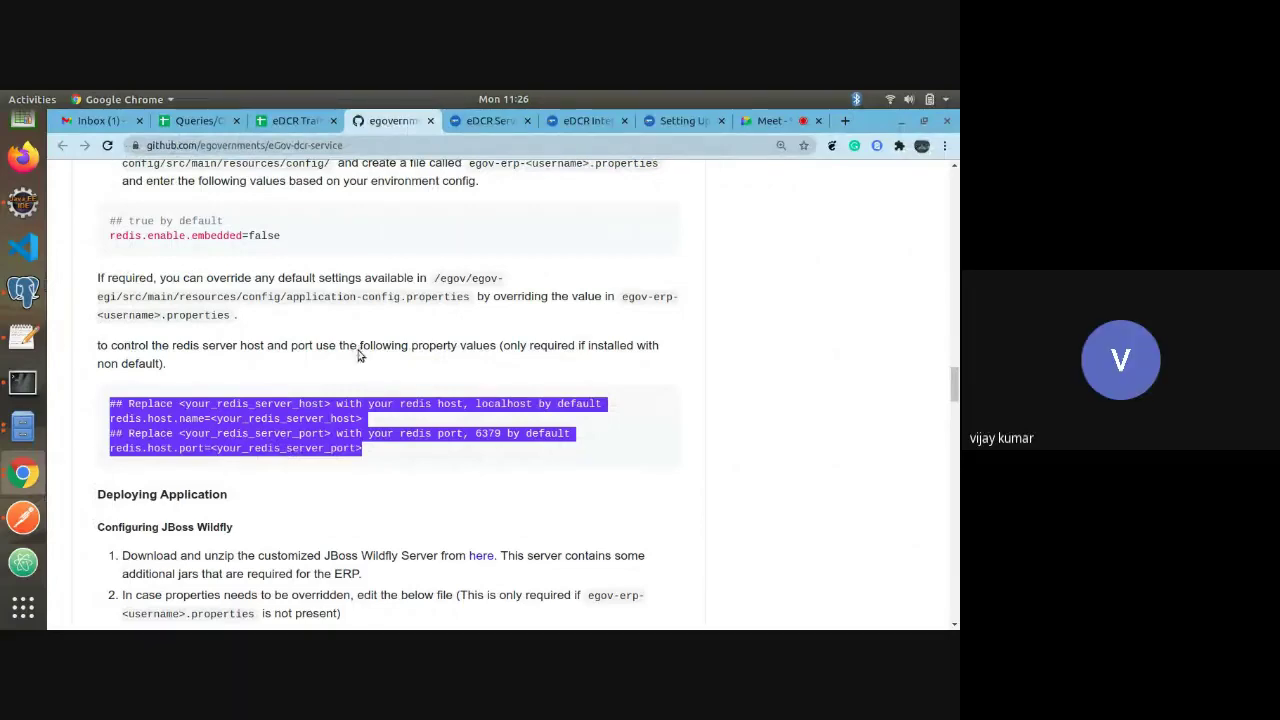
pyautogui.hotkey('alt', 'Tab')
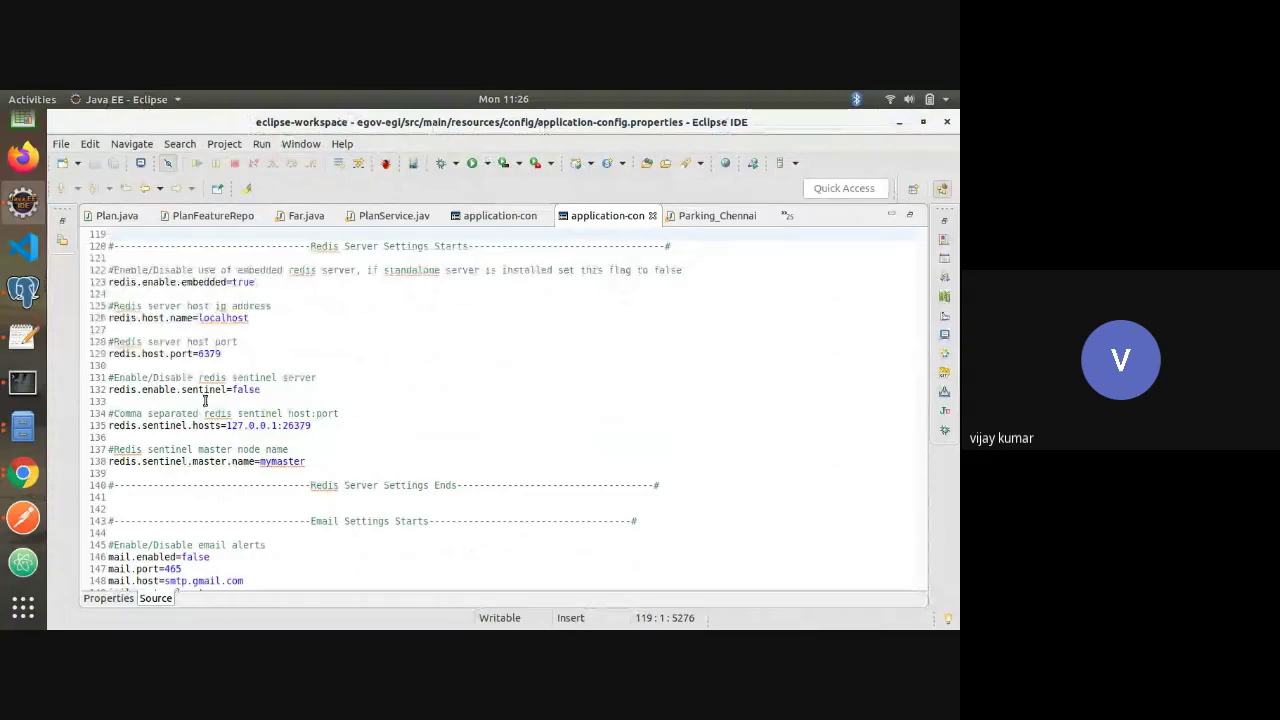
pyautogui.hotkey('alt', 'Tab')
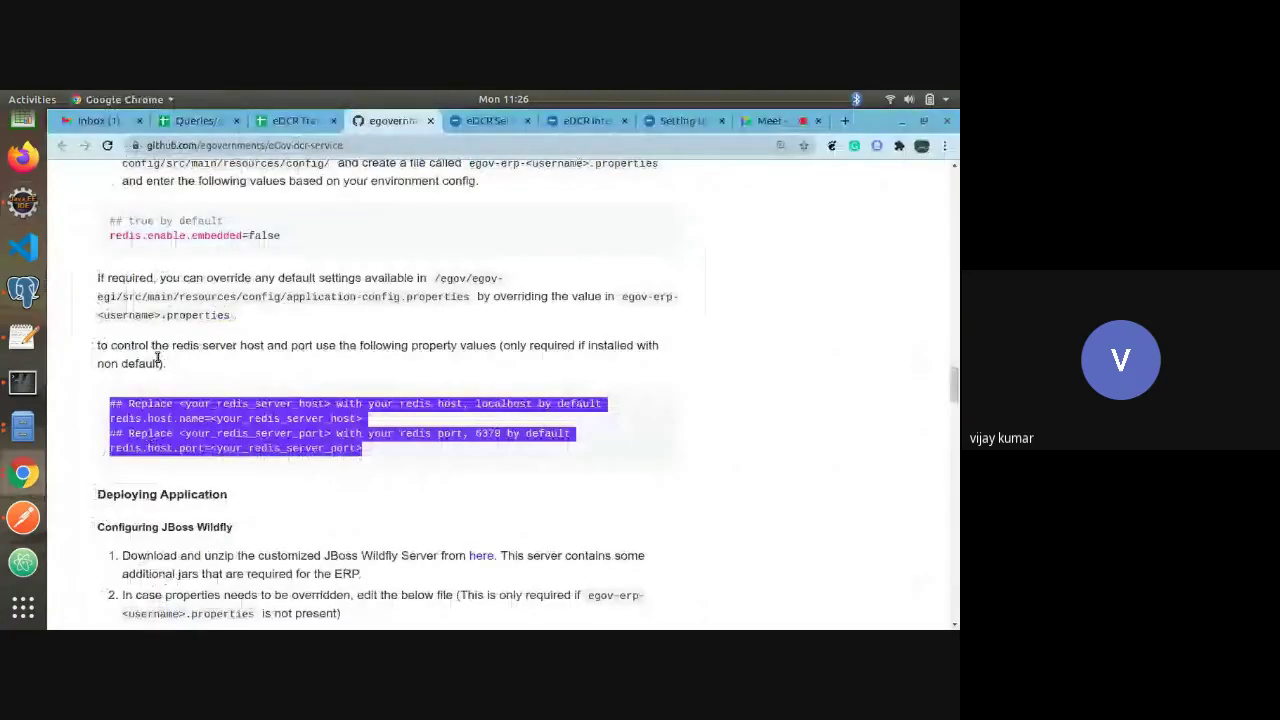
# Switch to Postman and send the New Plan Scrutiny request from the E-DCR API'S collection
pyautogui.hotkey('alt', 'Tab')
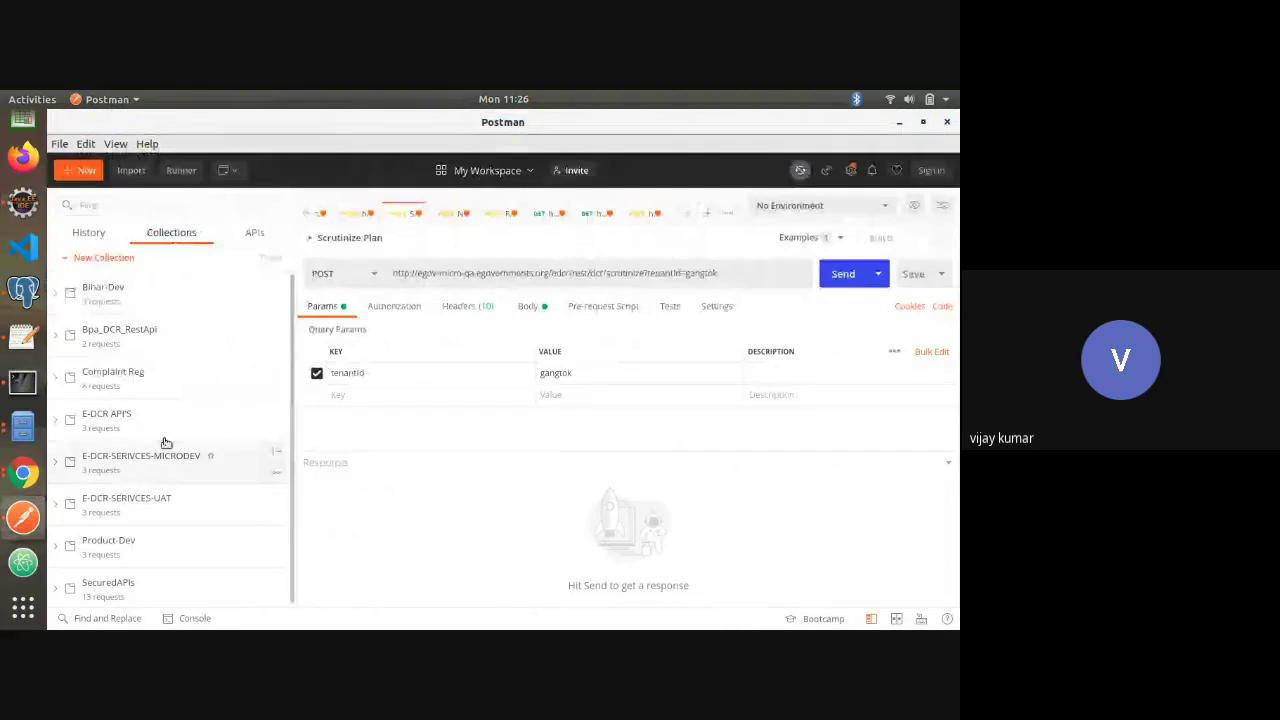
pyautogui.click(61, 427)
pyautogui.click(120, 472)
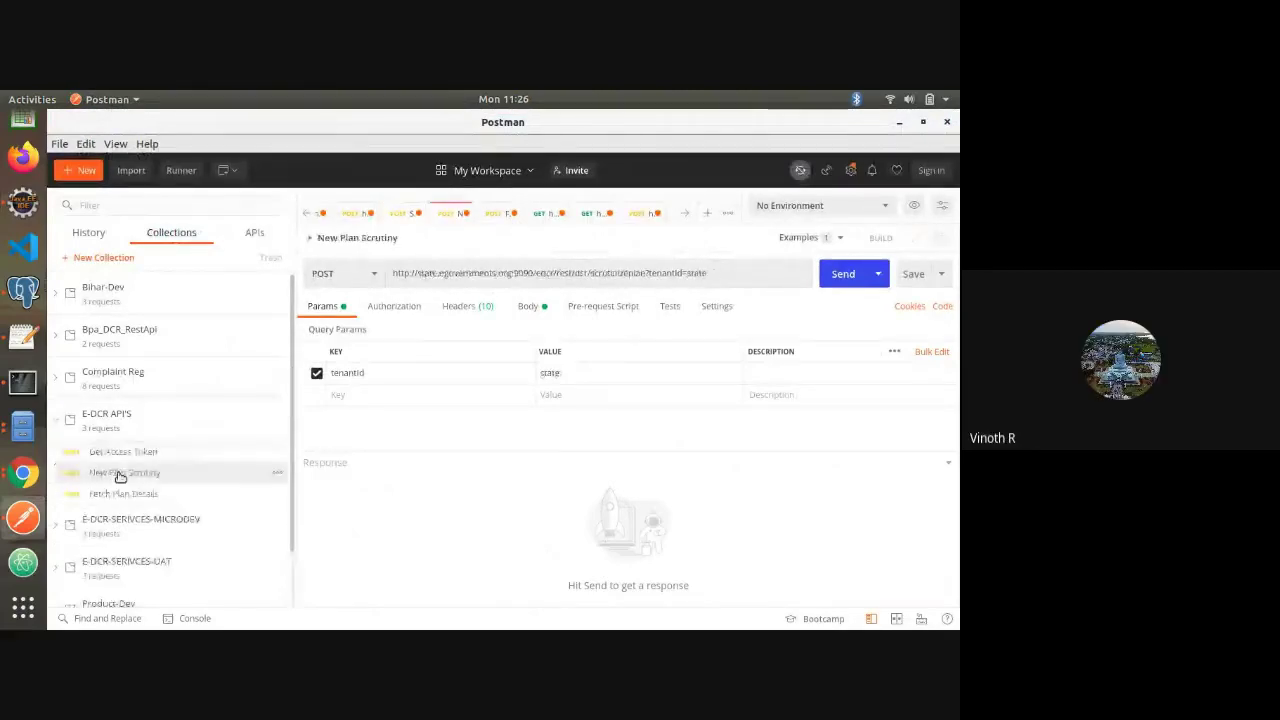
pyautogui.click(829, 273)
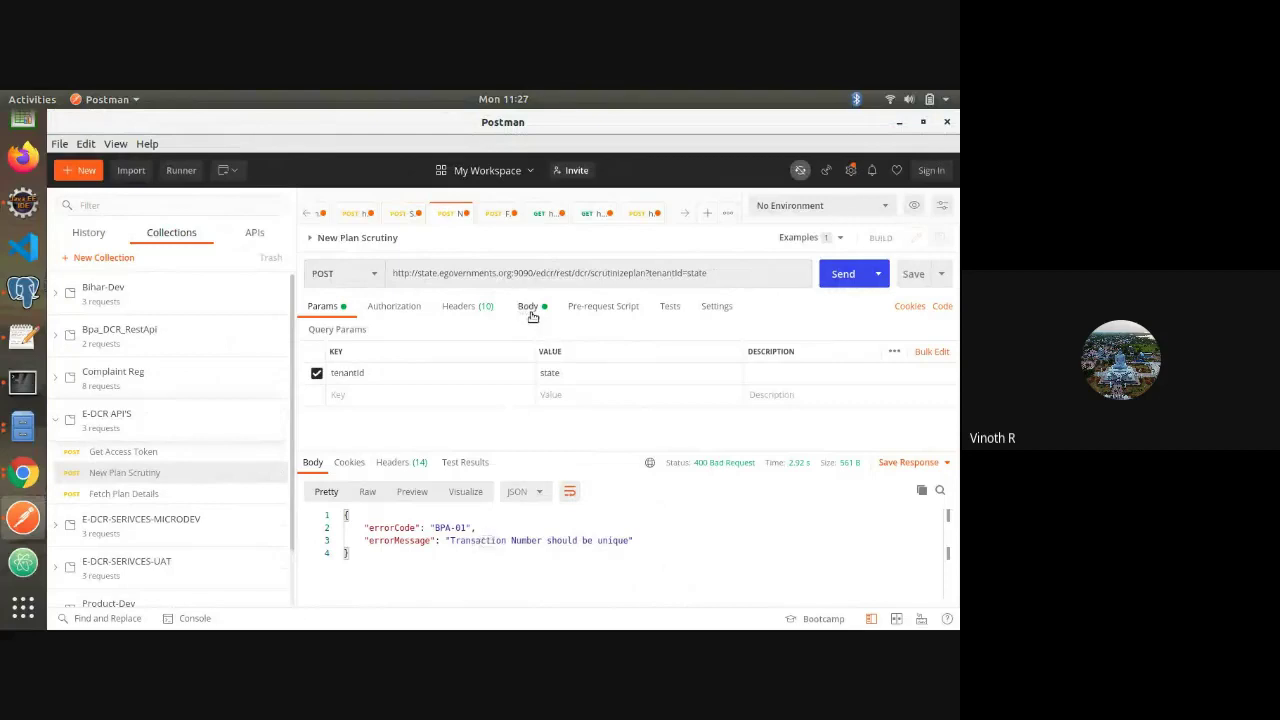
# Set the transactionNumber in the request body's edcrRequest value to 045, resend the request and check its response
pyautogui.click(568, 490)
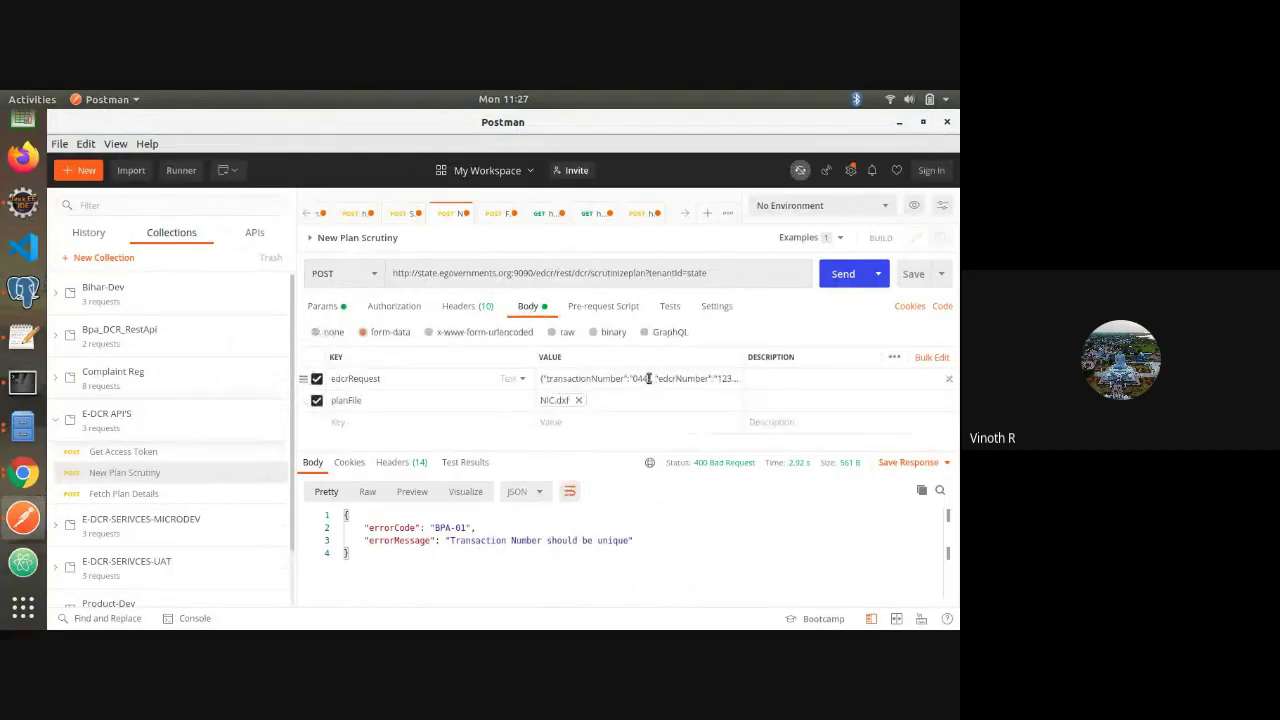
pyautogui.click(648, 378)
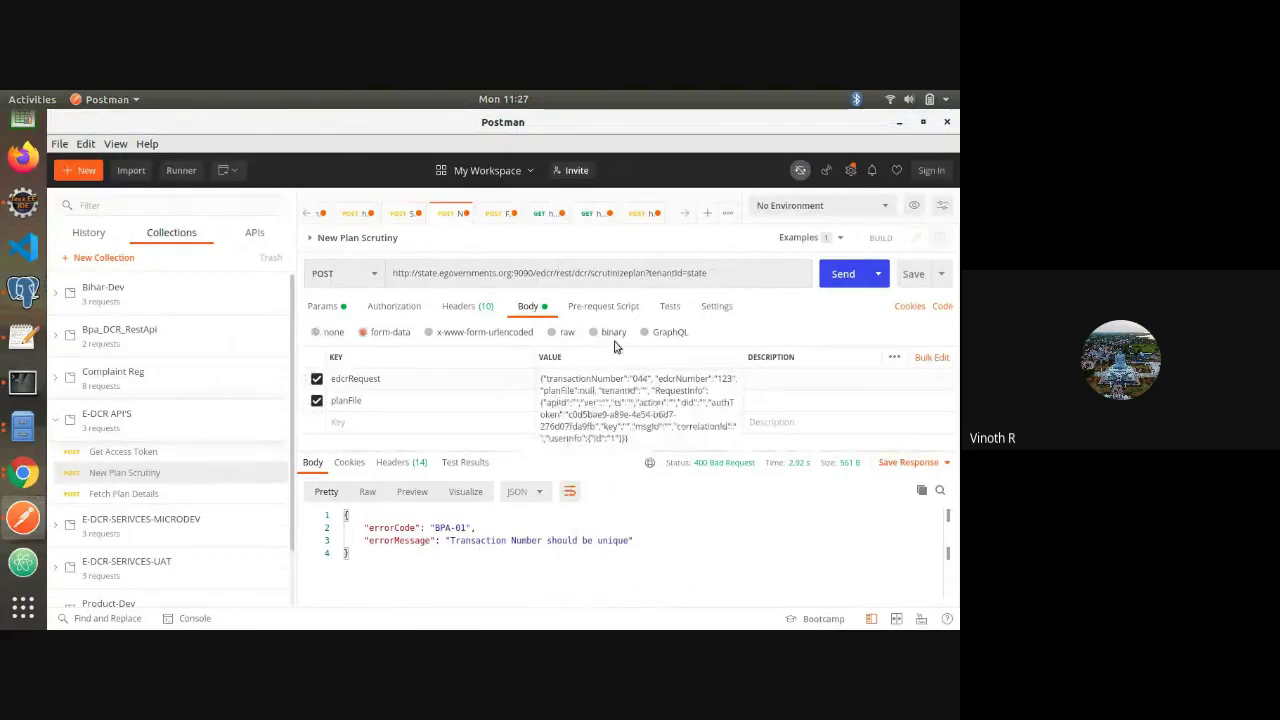
pyautogui.click(646, 378)
pyautogui.press('BackSpace')
pyautogui.write('5')
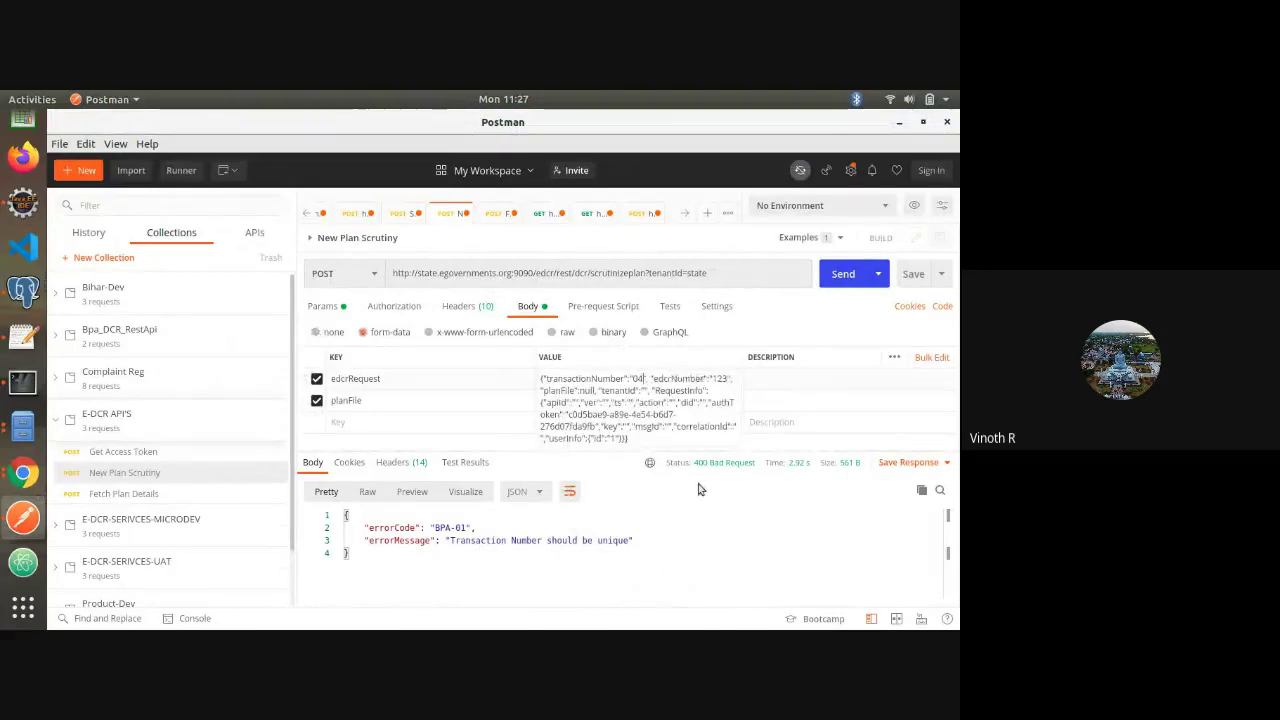
pyautogui.click(851, 274)
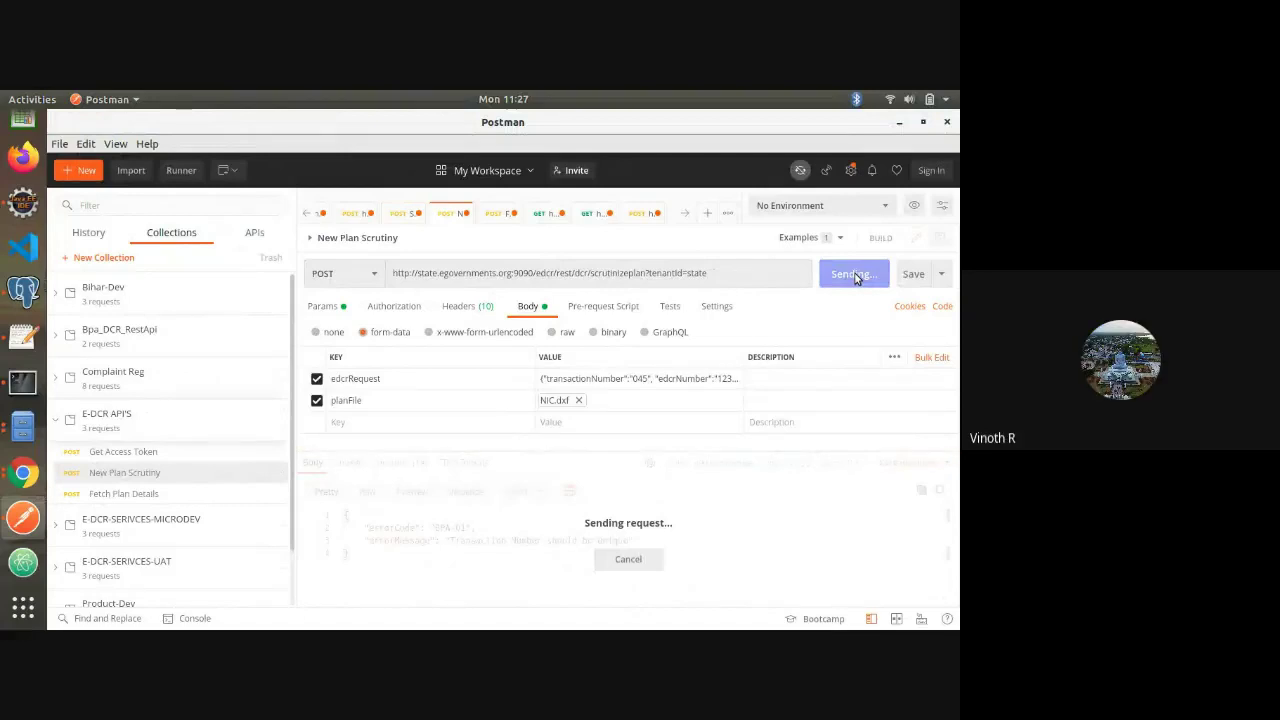
pyautogui.hotkey('alt', 'Tab')
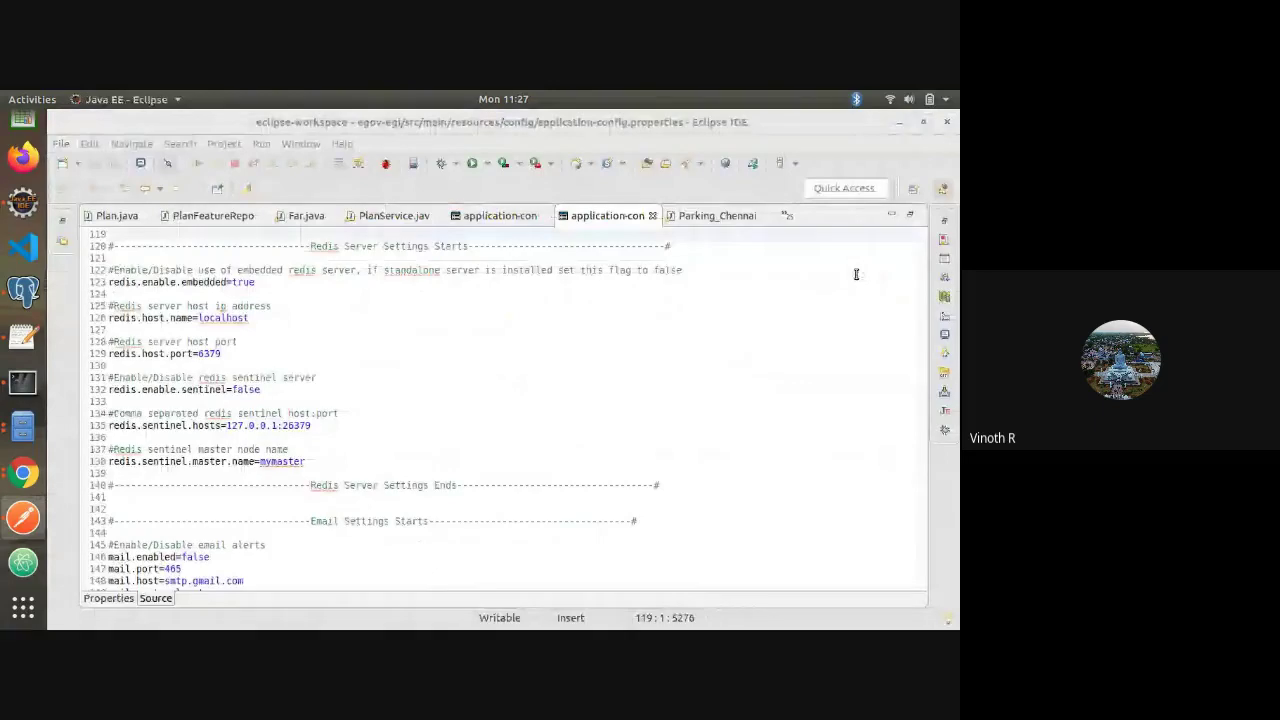
pyautogui.hotkey('alt', 'Tab')
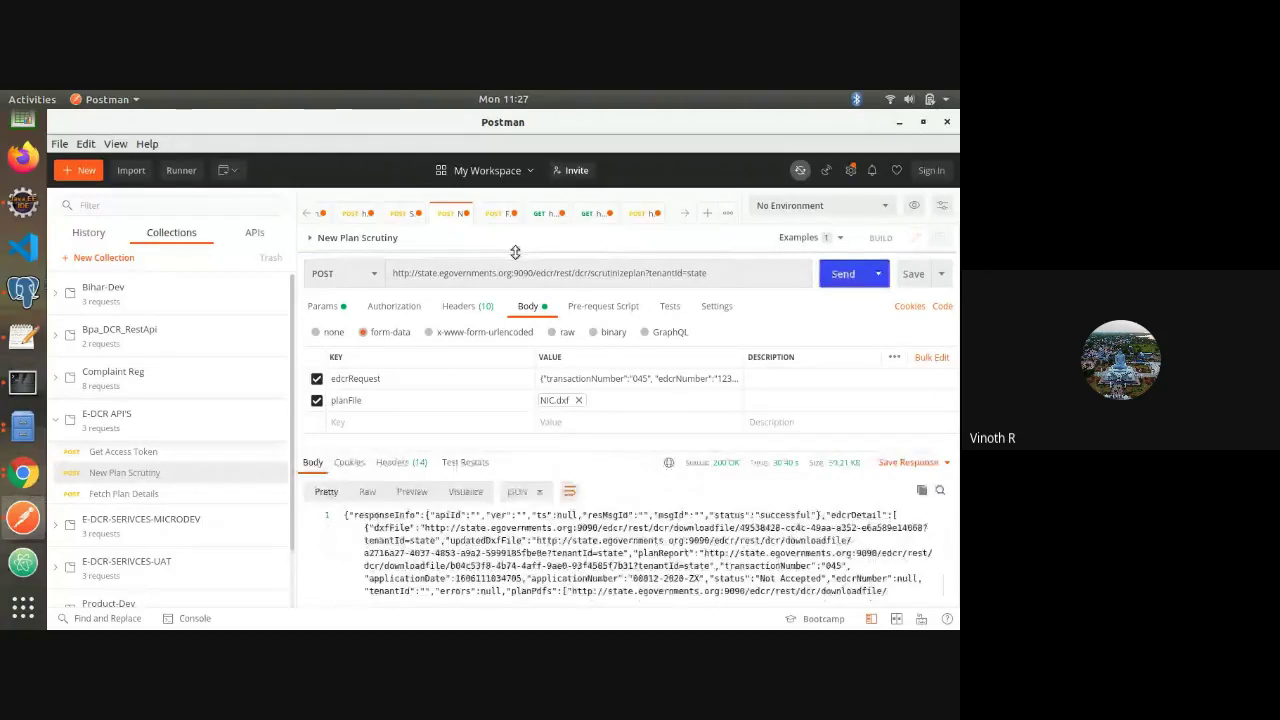
# Switch to Eclipse and review the Common Settings of application-config.properties at the dev.mode property
pyautogui.hotkey('alt', 'Tab')
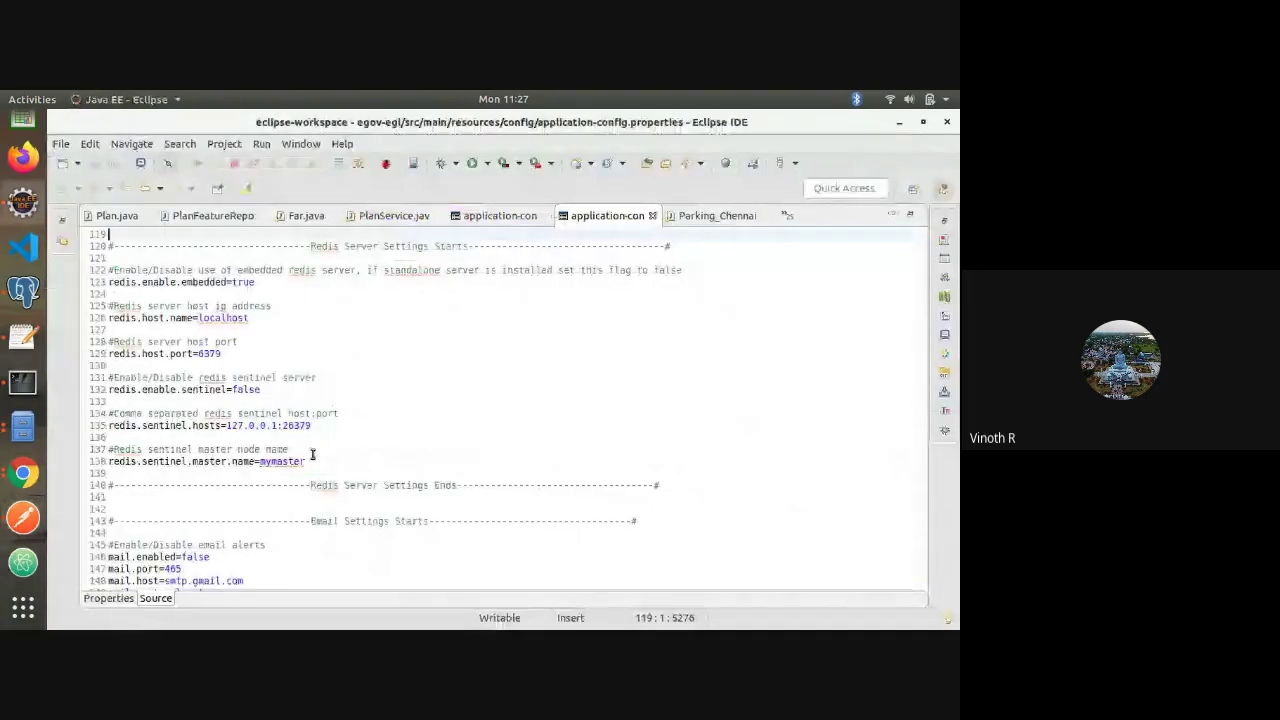
pyautogui.press('pageup')
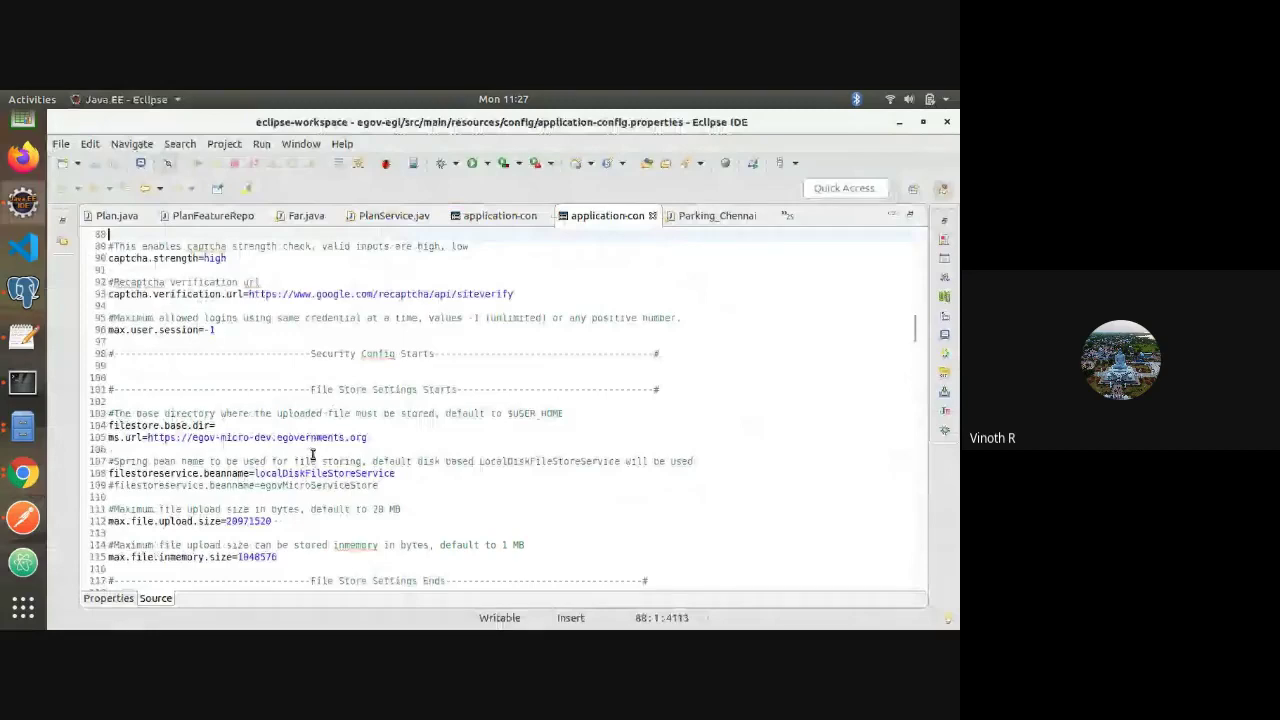
pyautogui.scroll(15, 900, 288)
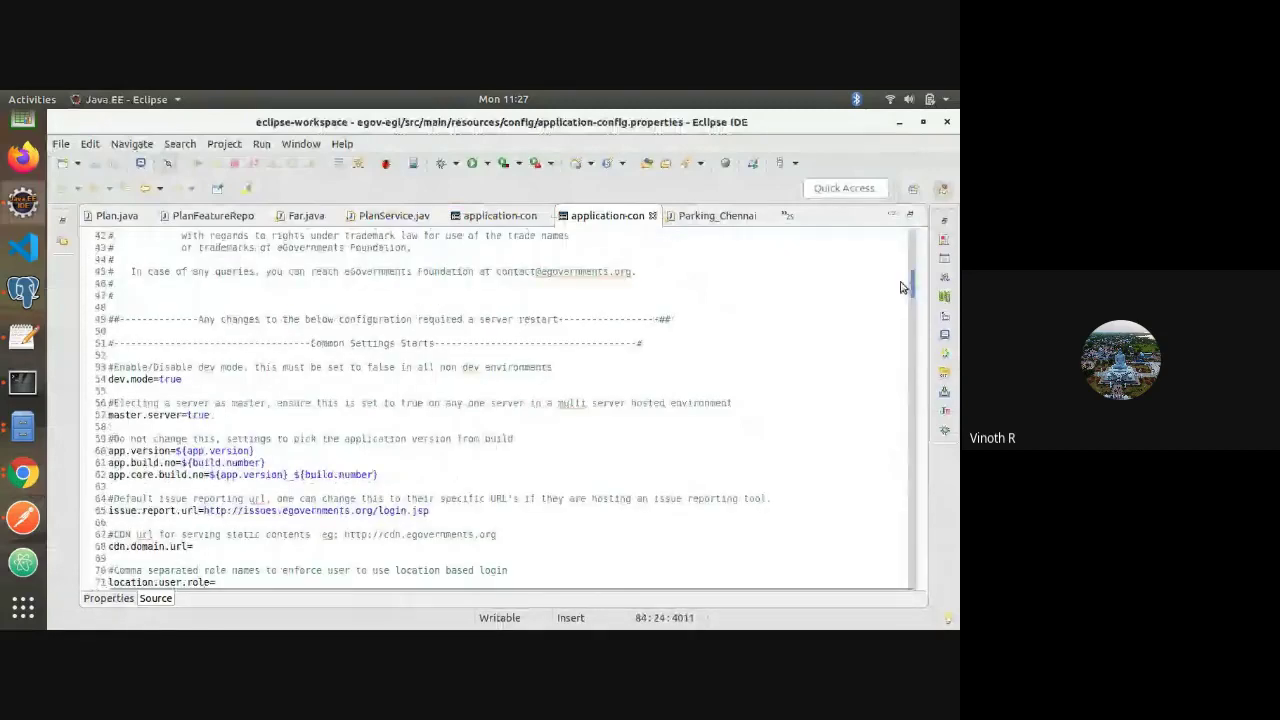
pyautogui.scroll(-1, 638, 308)
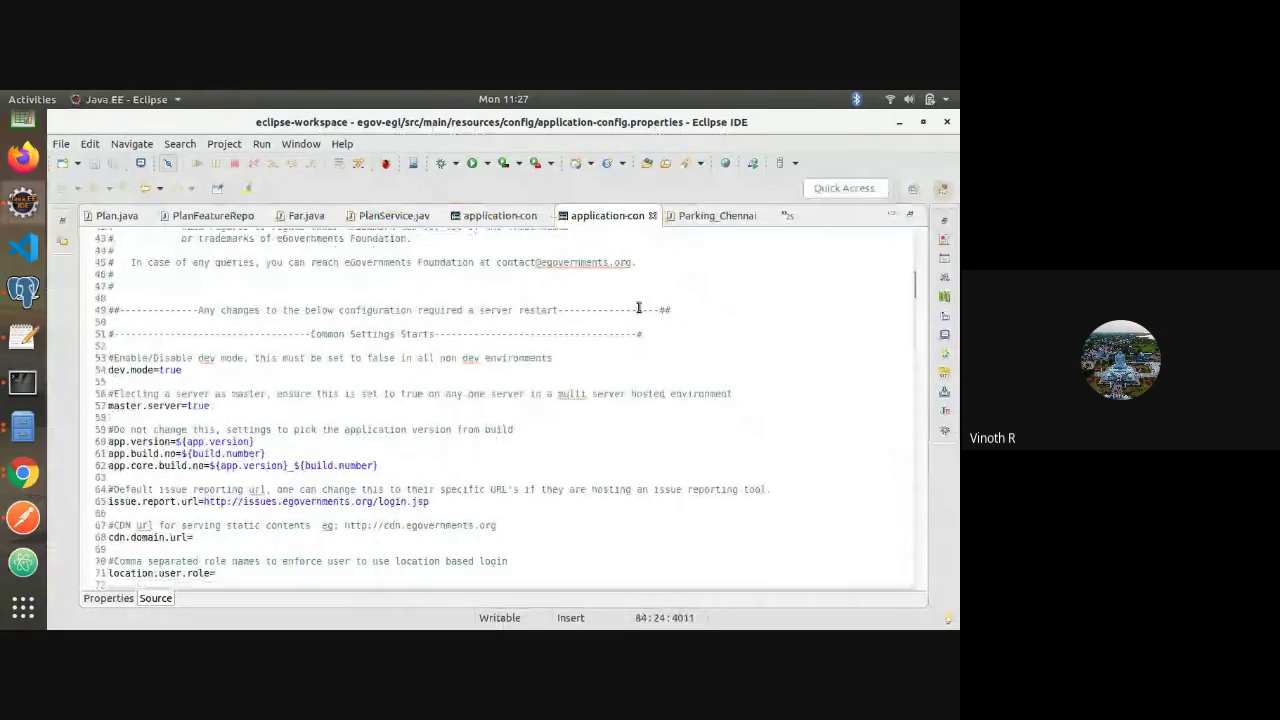
pyautogui.click(195, 368)
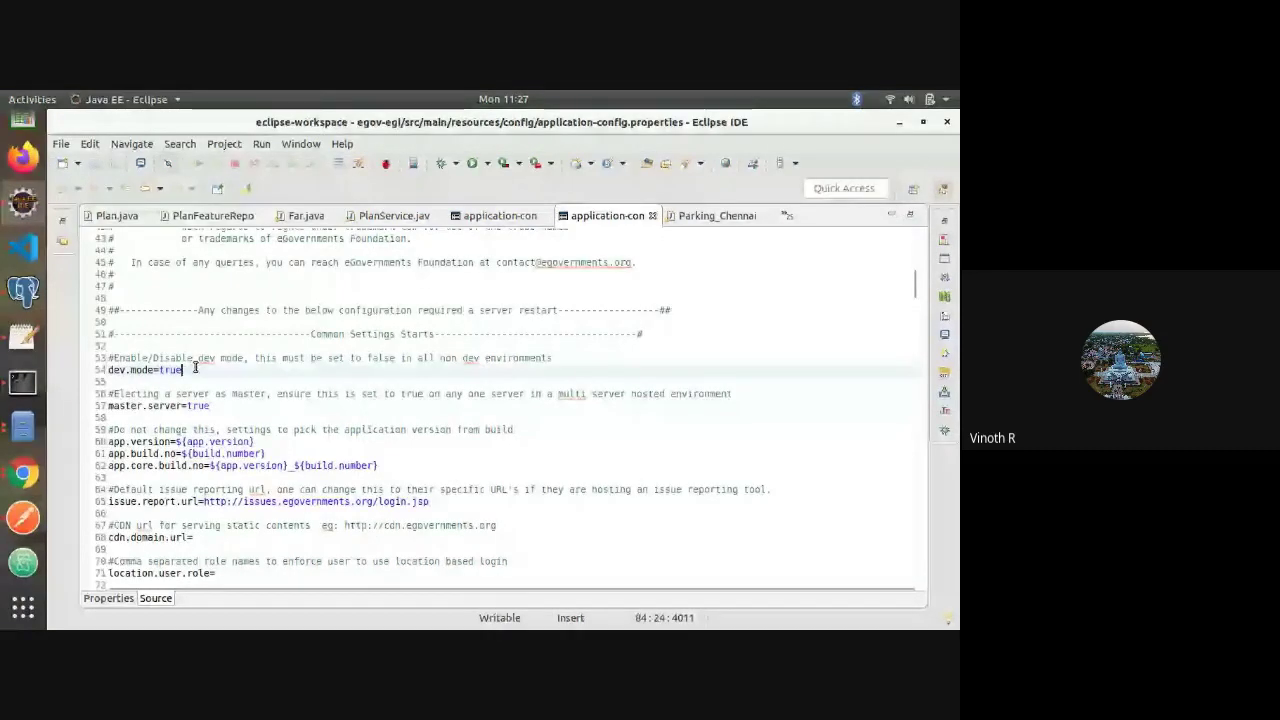
# Highlight the dev.mode property, reopen Plan.java with the project tree visible, and collapse all projects
pyautogui.hotkey('shift', 'Home')
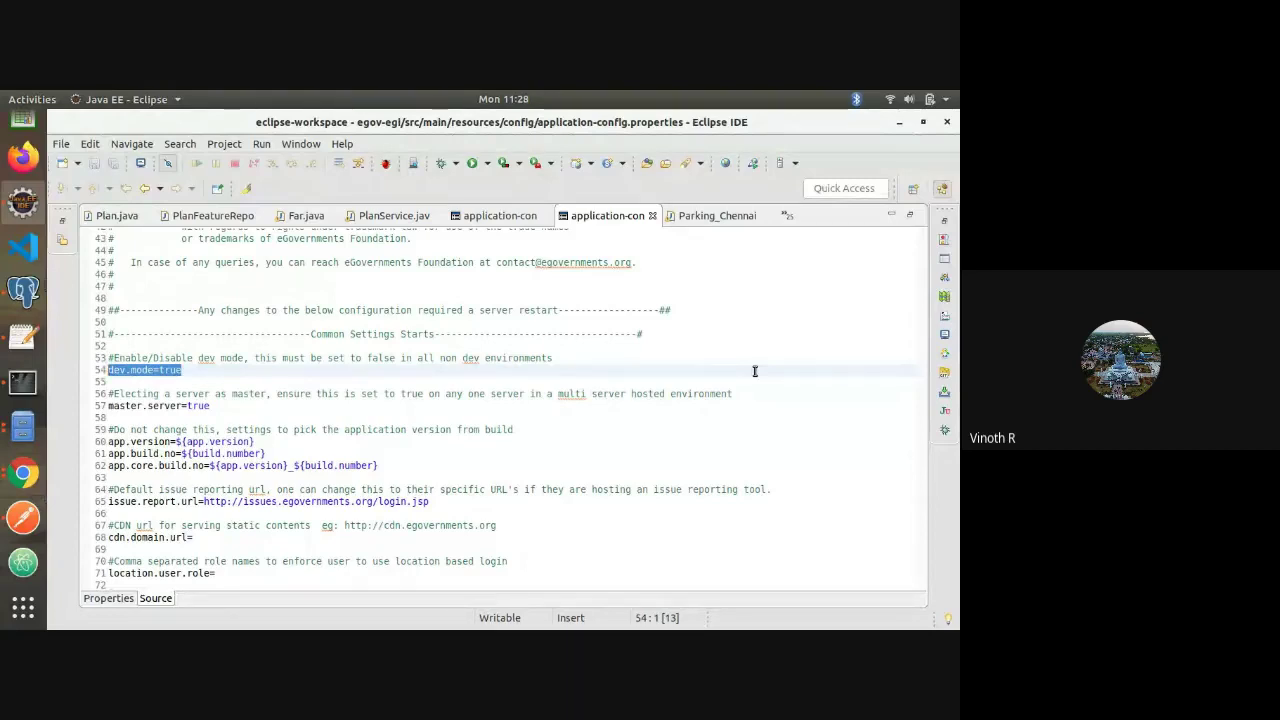
pyautogui.click(118, 216)
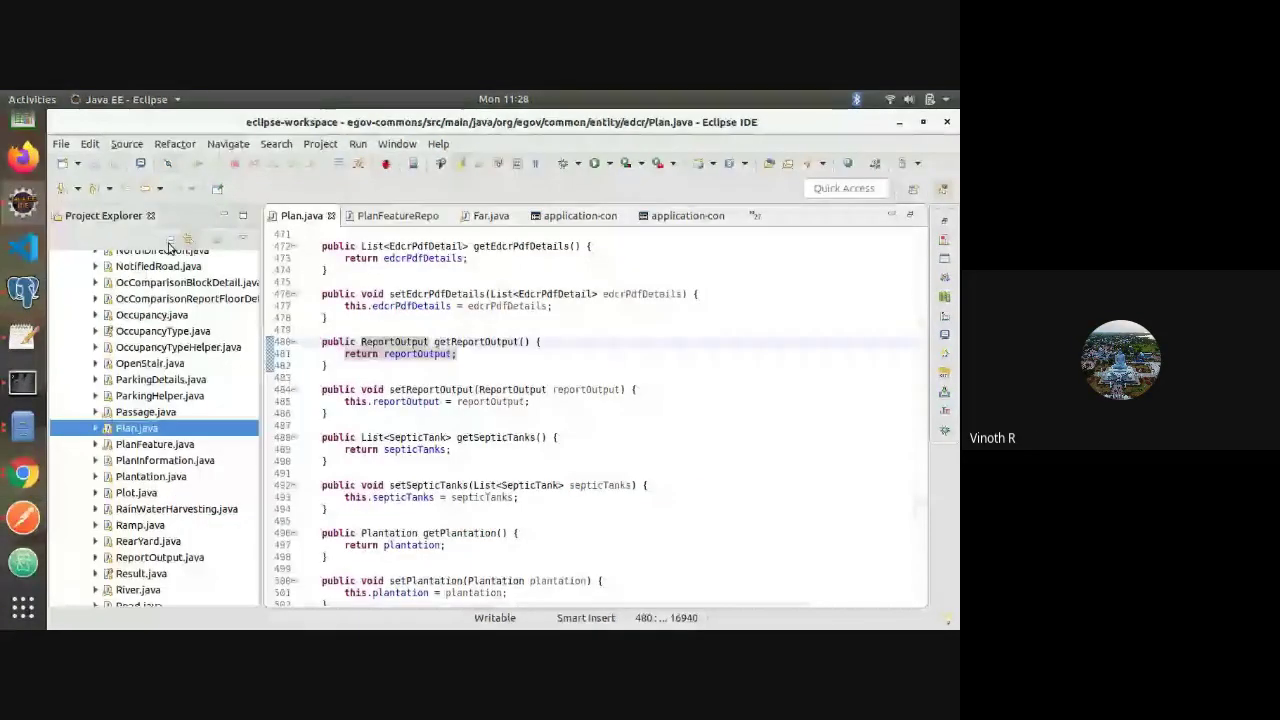
pyautogui.click(170, 242)
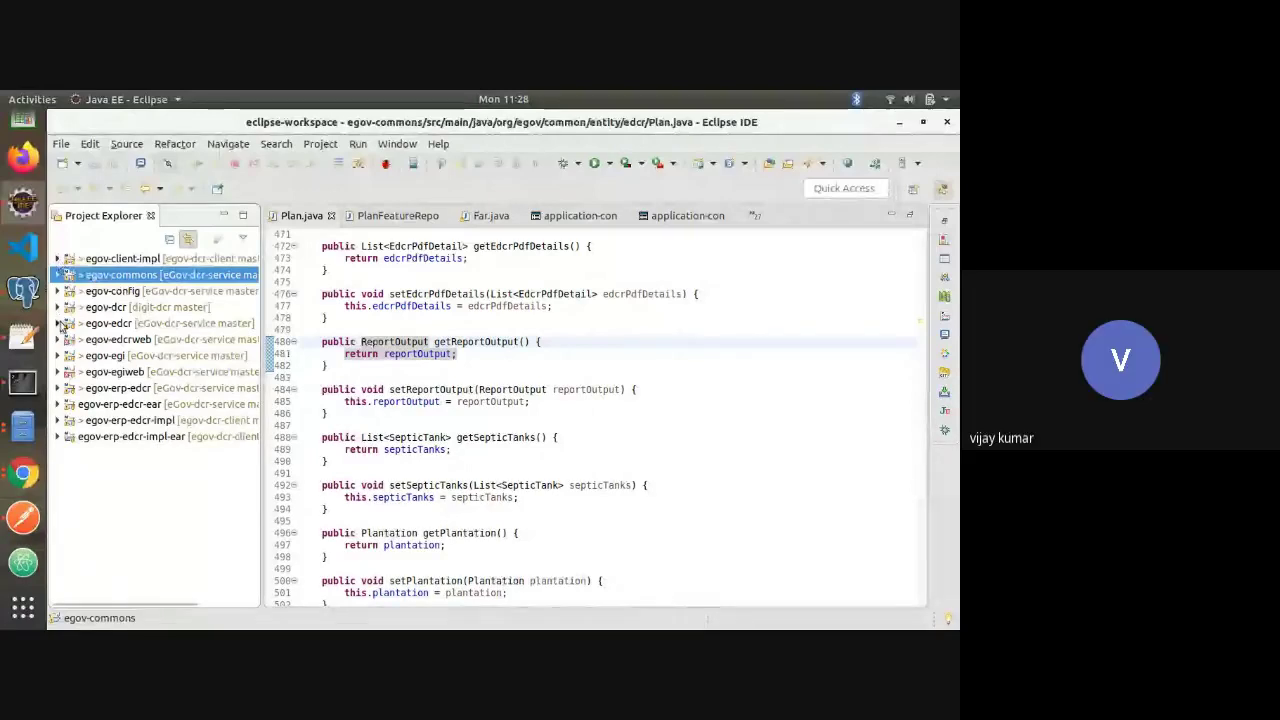
# Inspect the sample migration scripts folder under src/main/resources/db/migration in the egov-edcr project, and collapse the project again
pyautogui.click(58, 323)
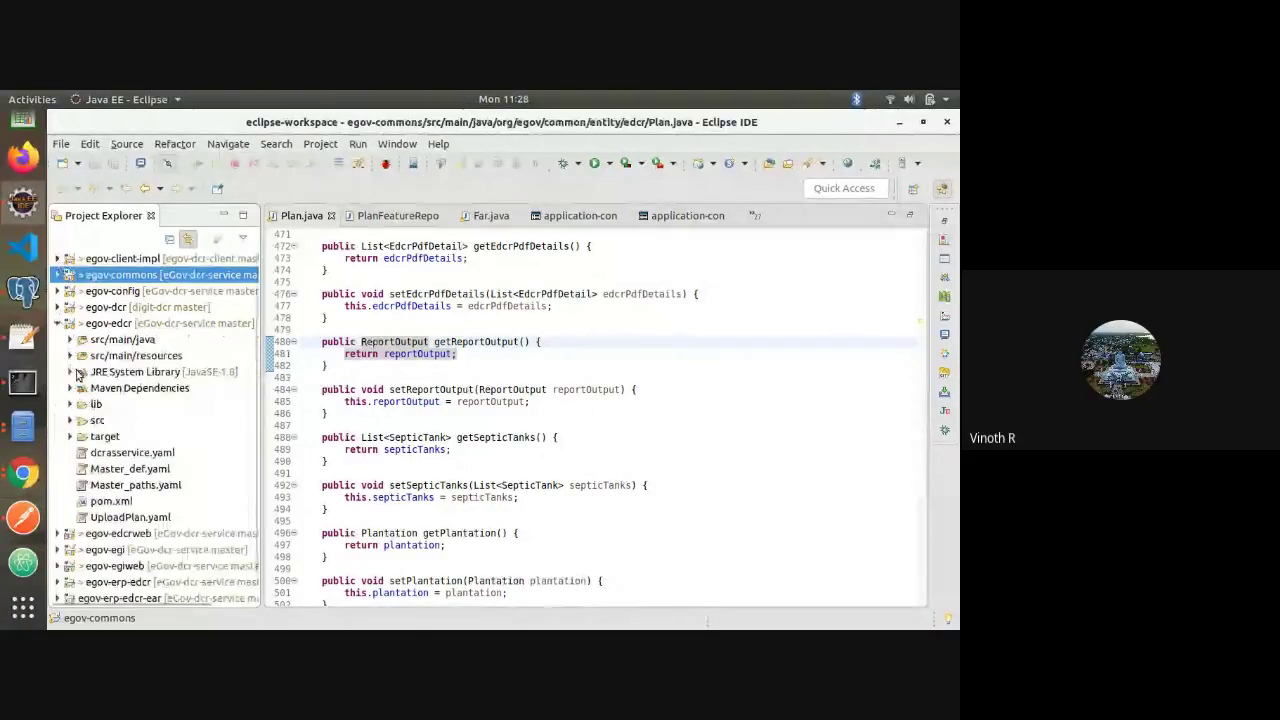
pyautogui.click(70, 356)
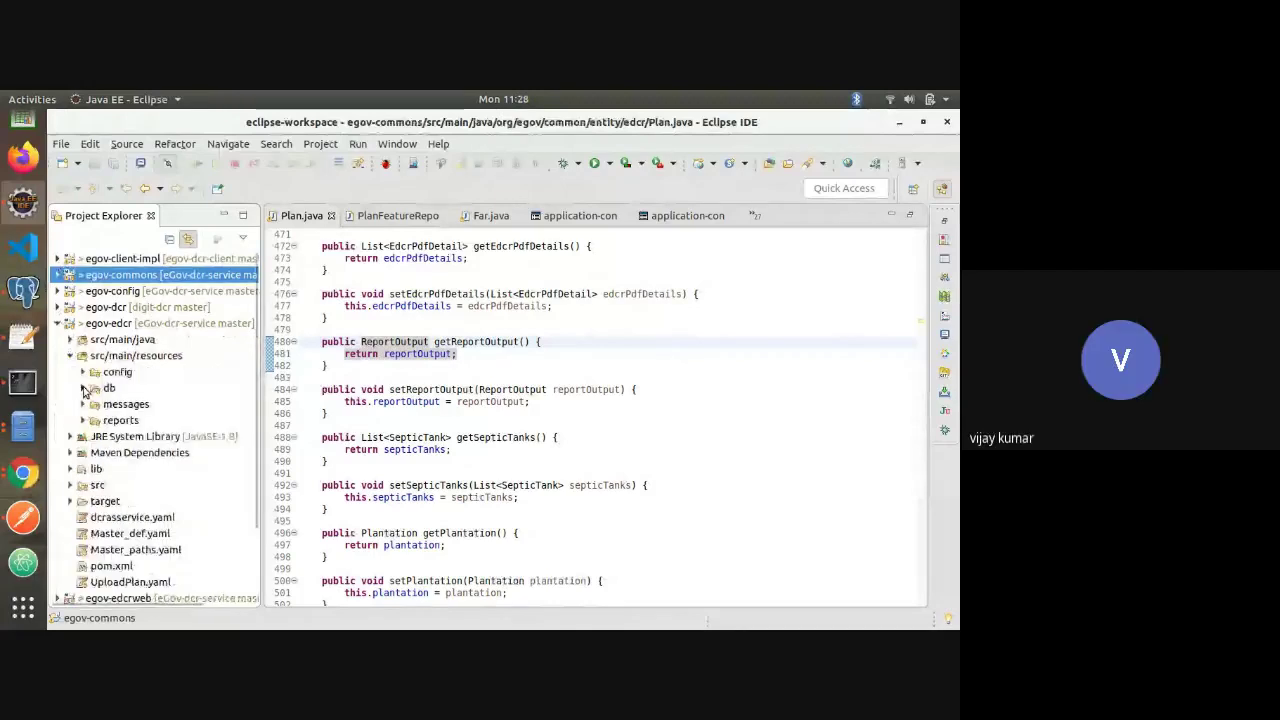
pyautogui.click(84, 388)
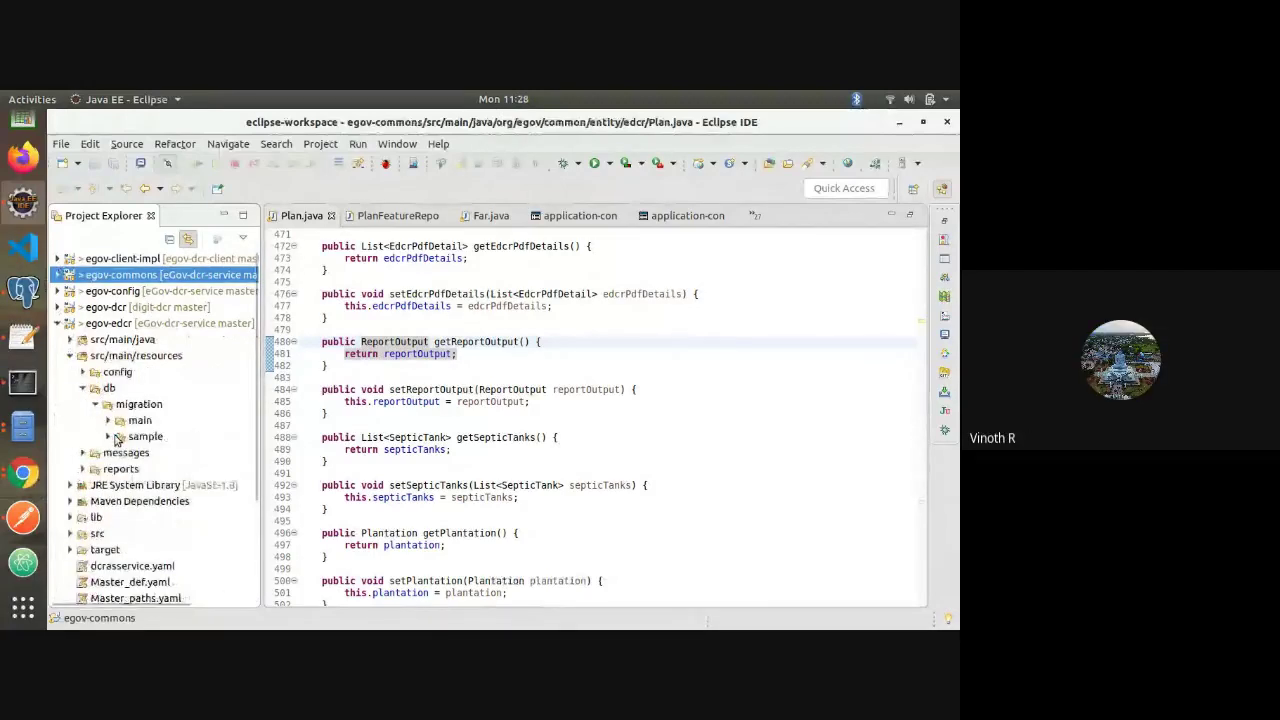
pyautogui.click(108, 437)
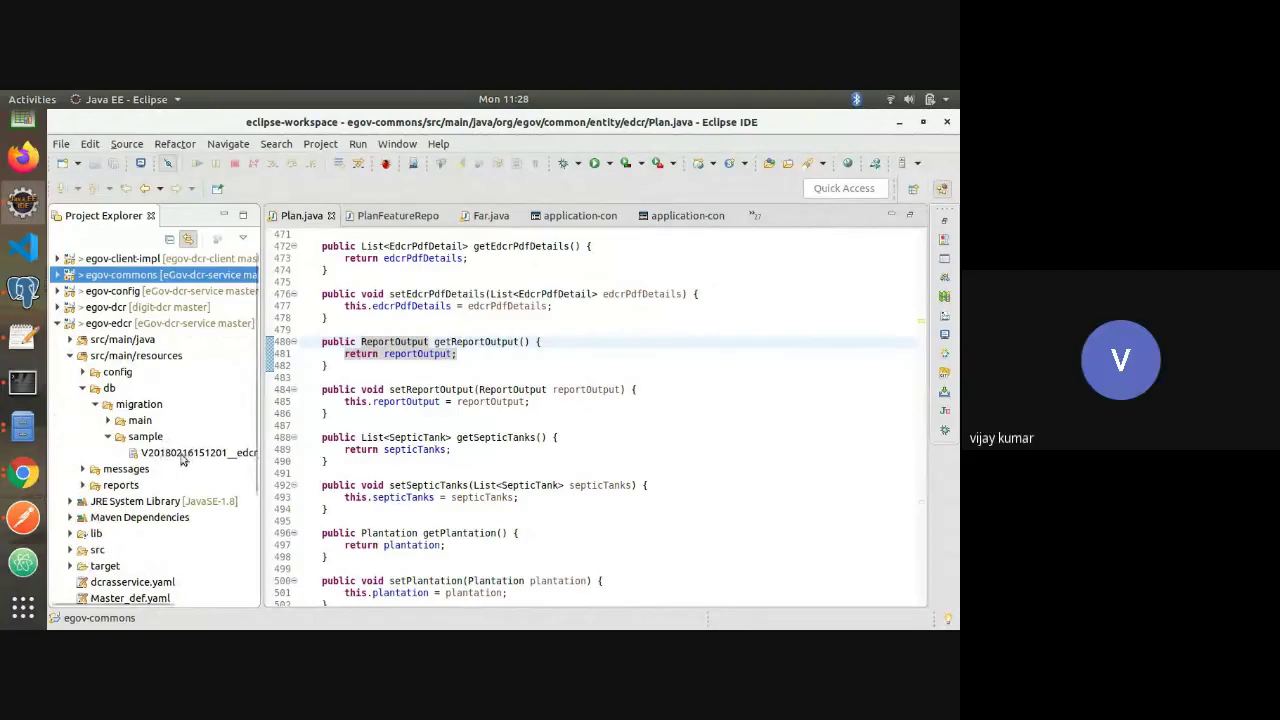
pyautogui.click(109, 438)
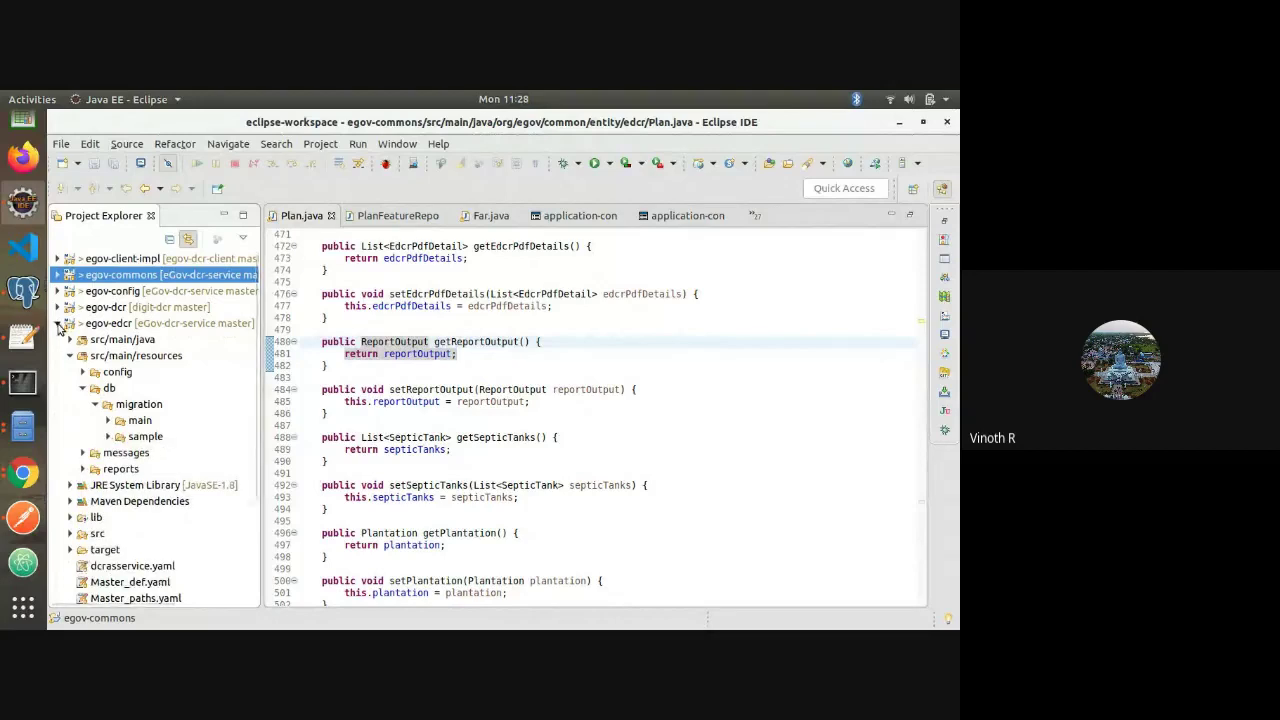
pyautogui.click(58, 324)
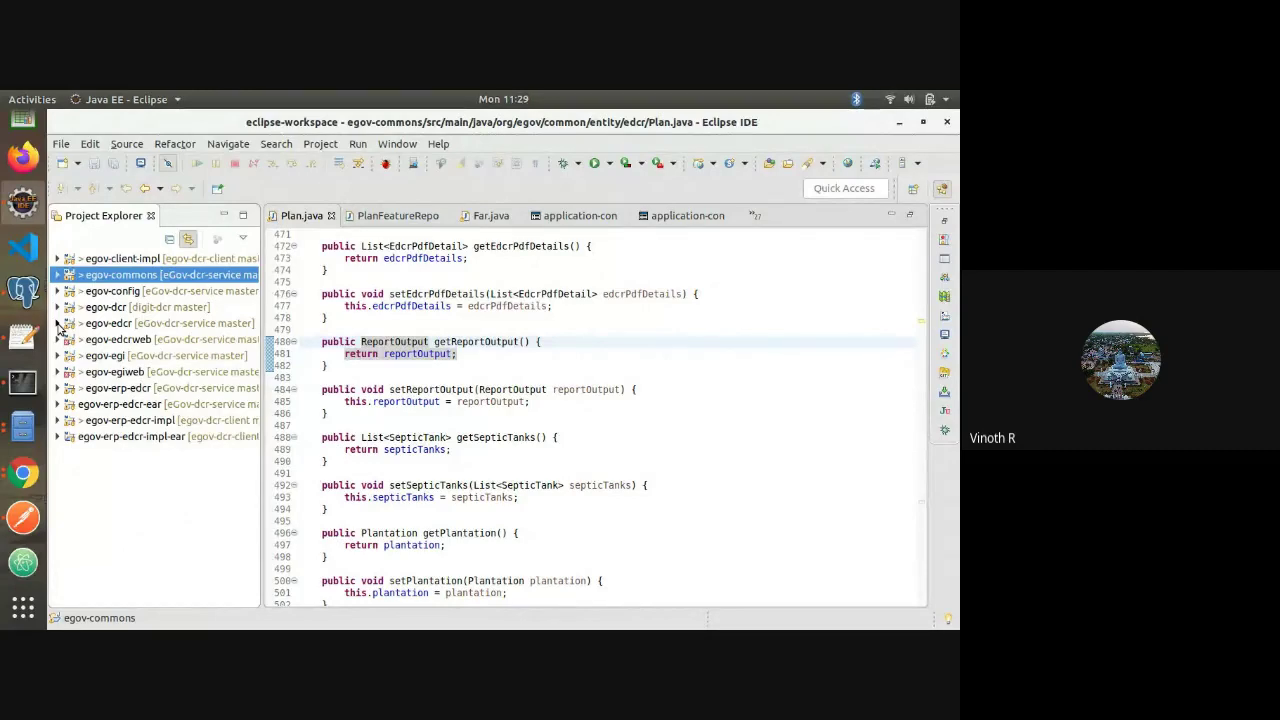
# Return to egov-egi's application-config.properties, highlight the master.server property and maximize the editor
pyautogui.click(553, 220)
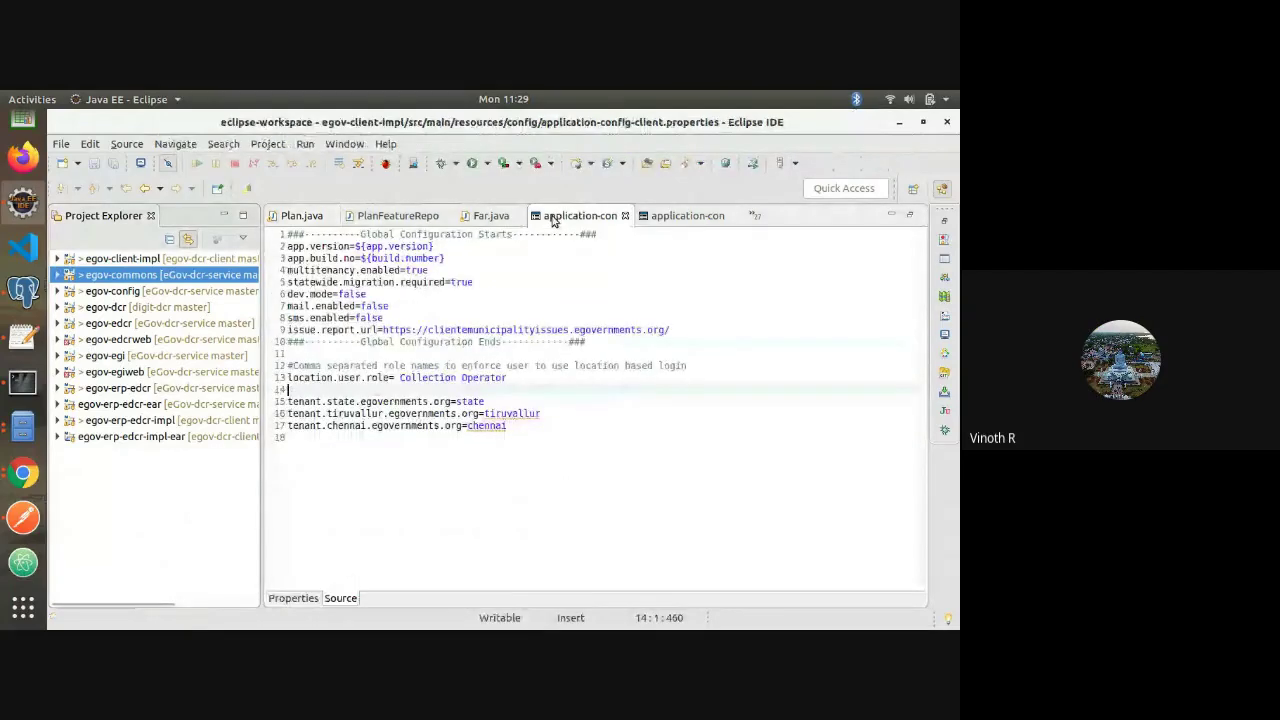
pyautogui.hotkey('ctrl', 'pagedown')
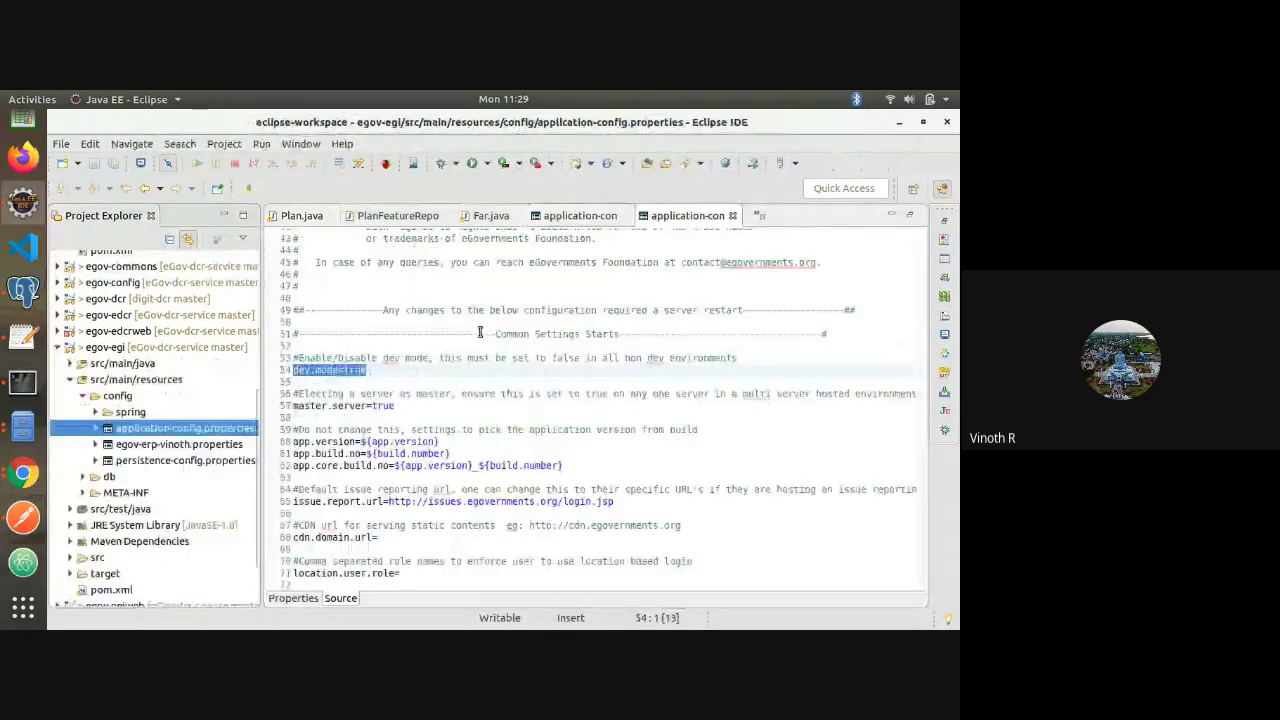
pyautogui.click(395, 429)
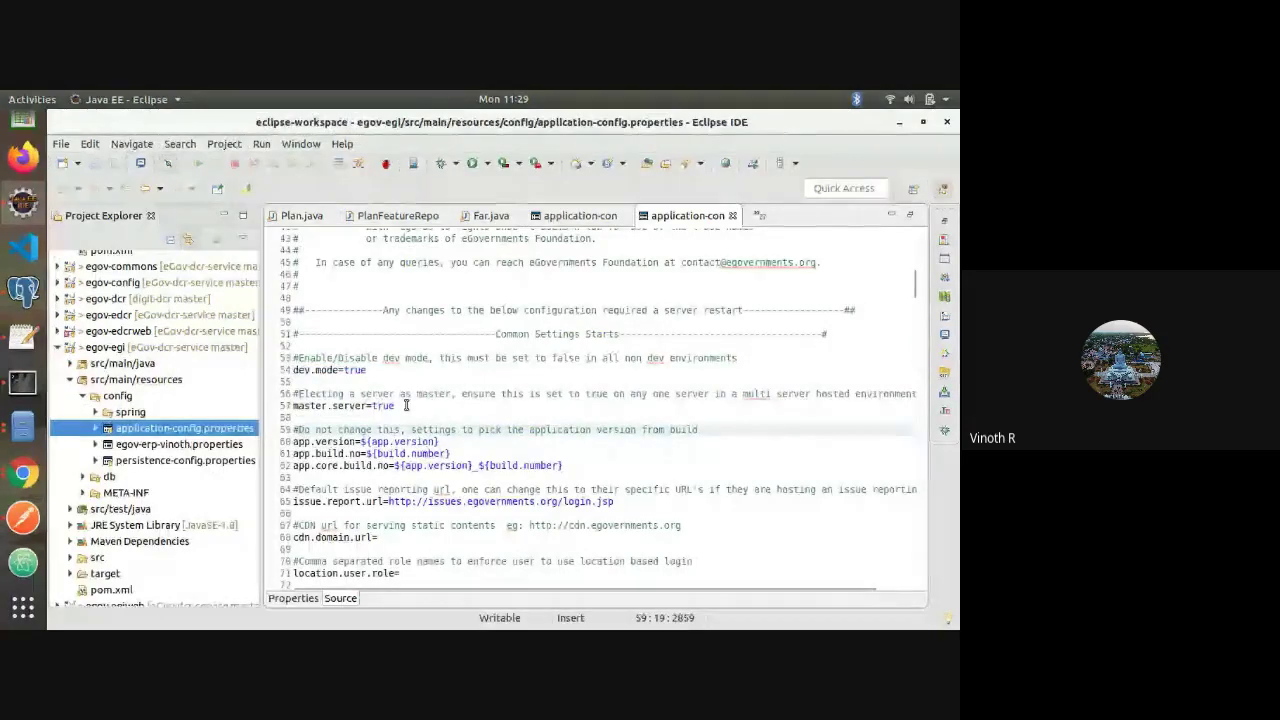
pyautogui.moveTo(405, 405); pyautogui.dragTo(270, 411)
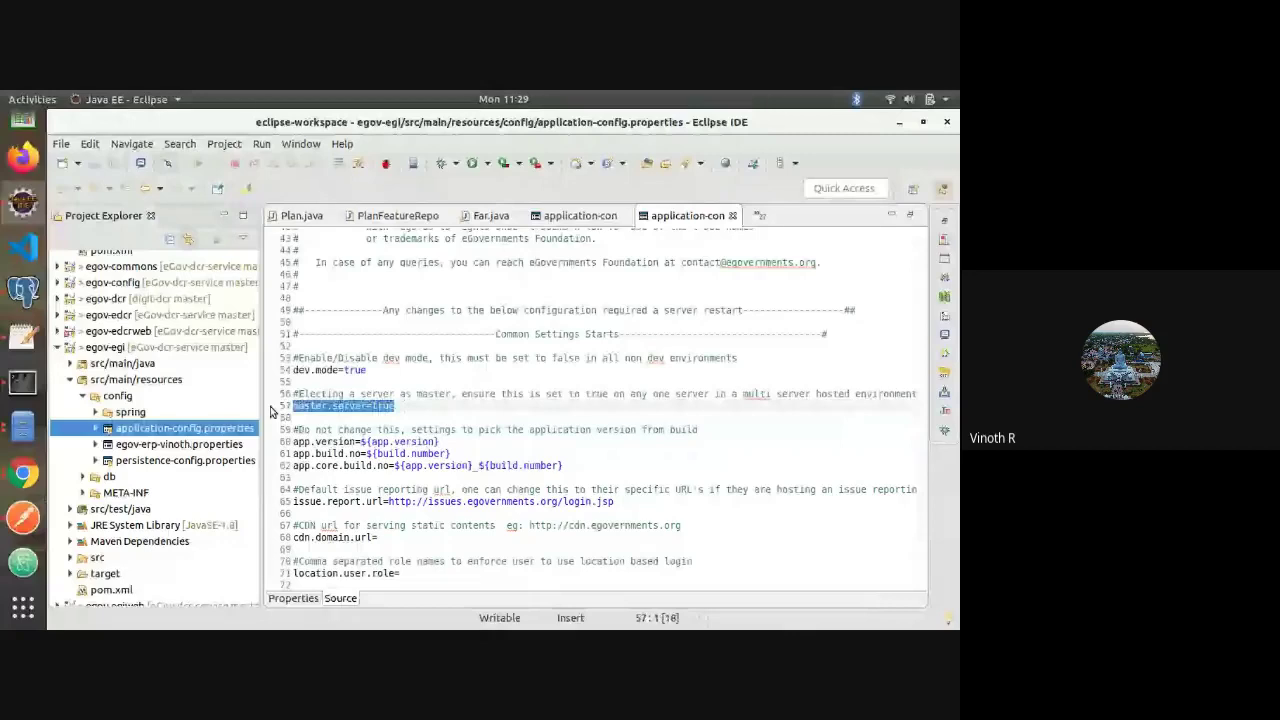
pyautogui.doubleClick(686, 216)
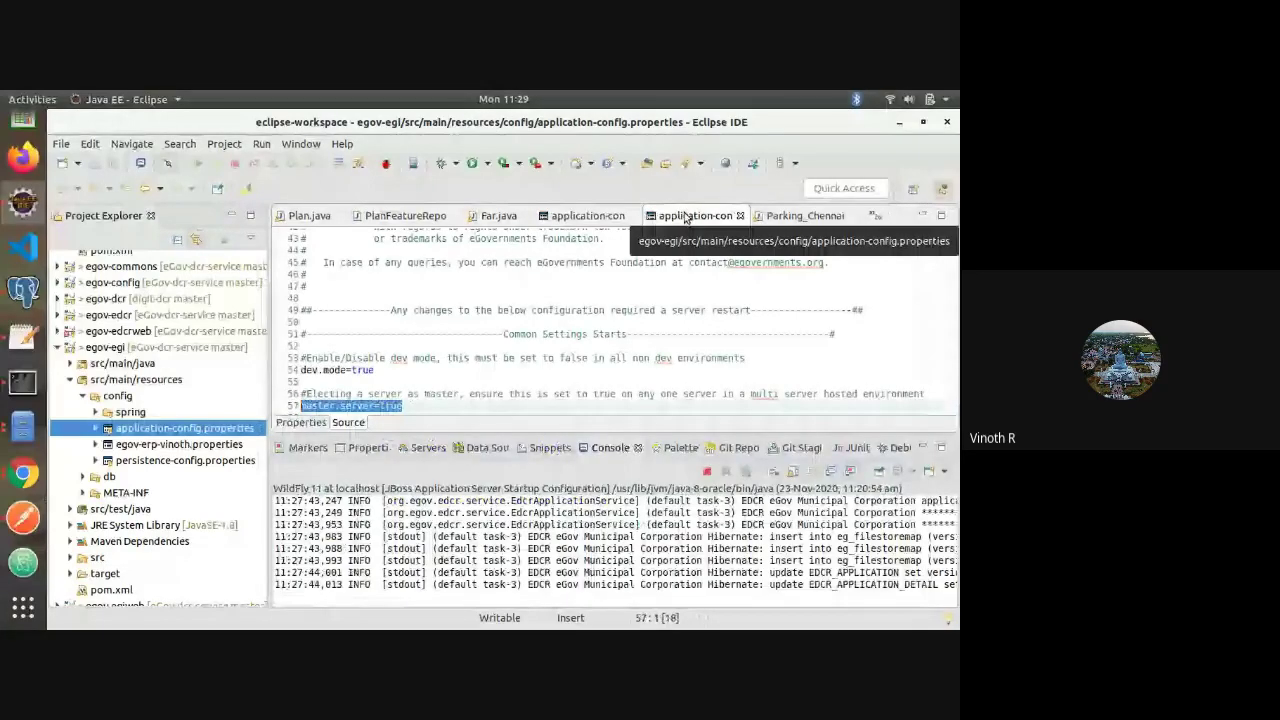
pyautogui.doubleClick(686, 216)
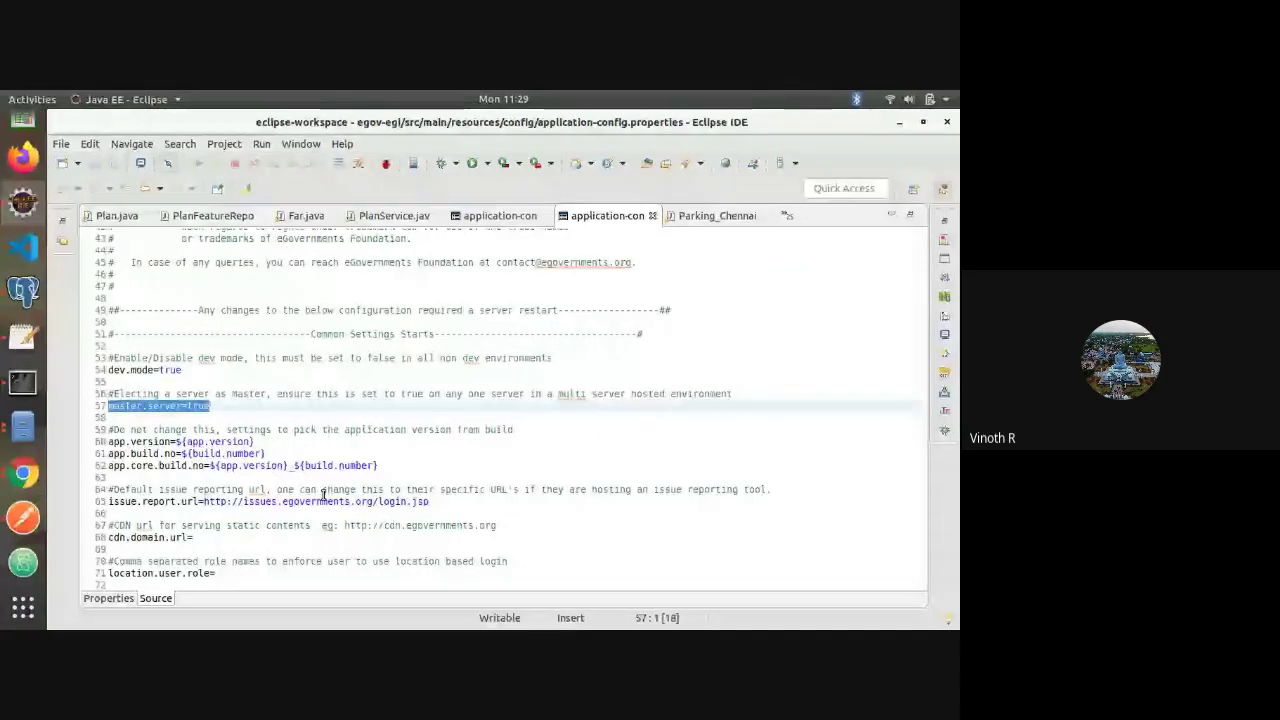
# Review the remaining Common Settings in application-config.properties, from the application version entries to the employee portal access role
pyautogui.click(237, 413)
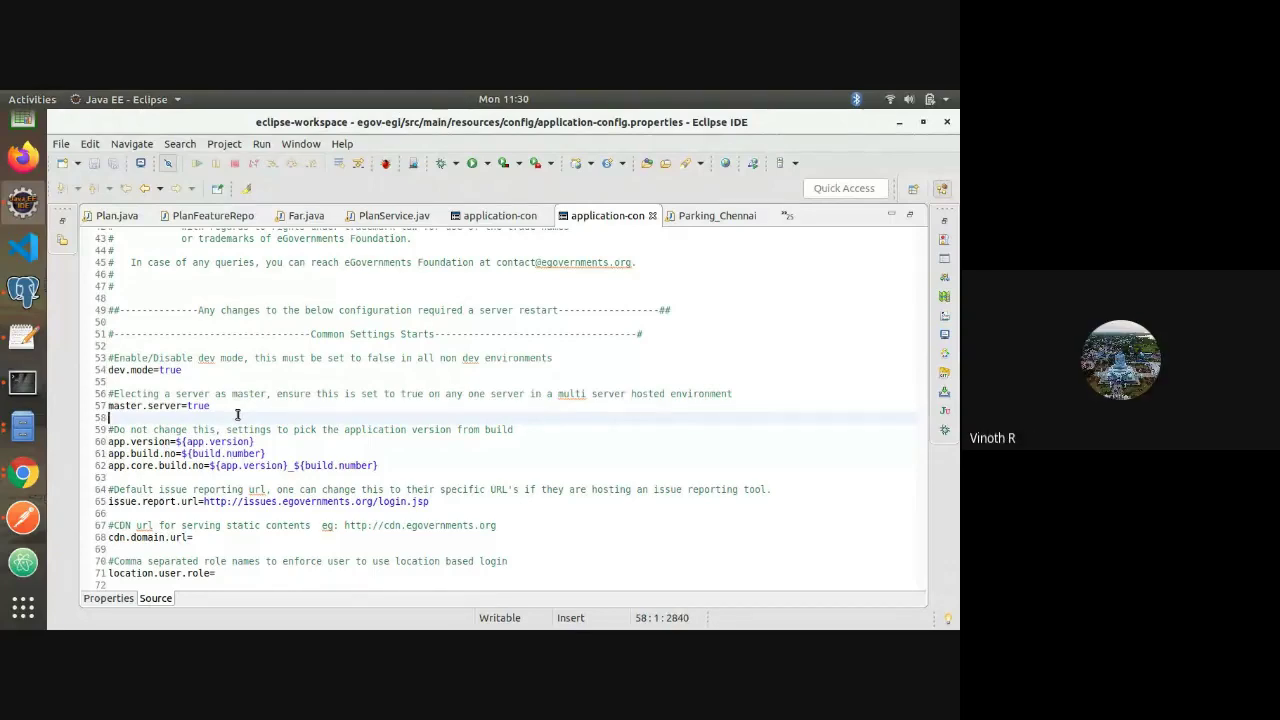
pyautogui.press('Down')
pyautogui.press('Down')
pyautogui.press('Down')
pyautogui.press('Down')
pyautogui.press('Down')
pyautogui.press('Down')
pyautogui.press('Down')
pyautogui.press('Down')
pyautogui.press('Down')
pyautogui.press('Down')
pyautogui.press('Down')
pyautogui.press('Down')
pyautogui.press('Down')
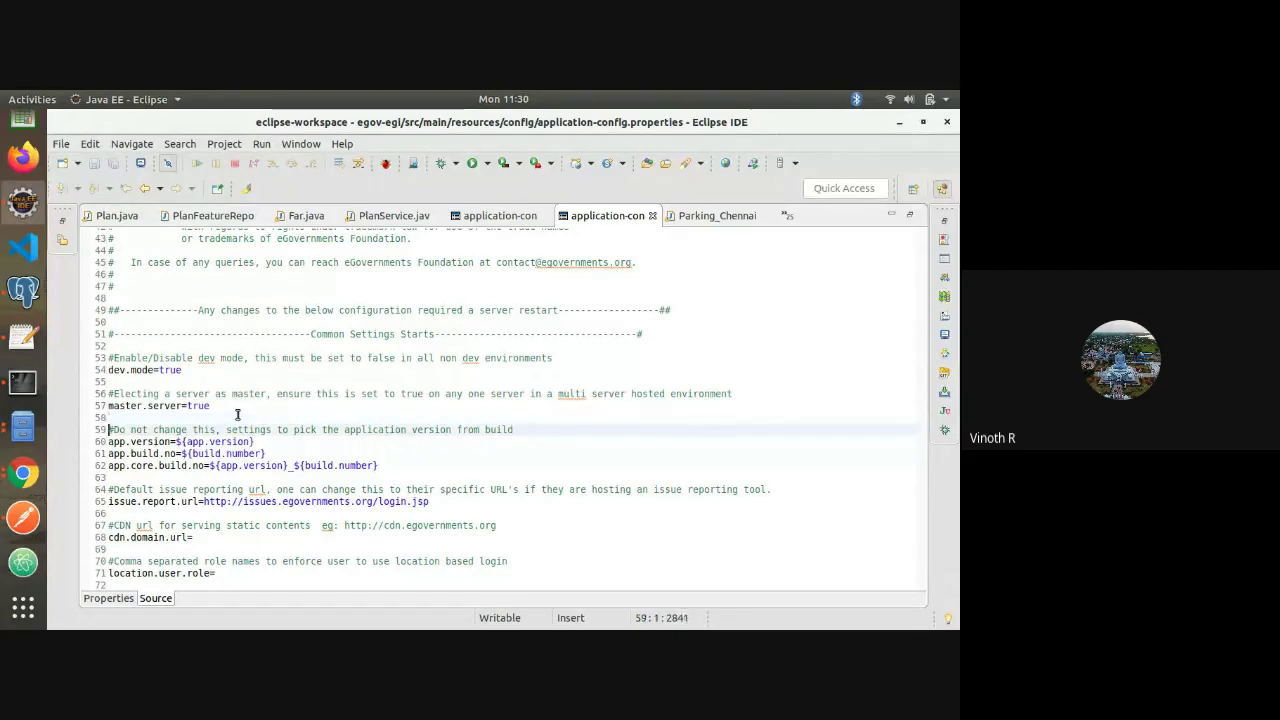
pyautogui.press('Down')
pyautogui.press('Down')
pyautogui.press('Down')
pyautogui.press('Down')
pyautogui.press('Down')
pyautogui.press('Down')
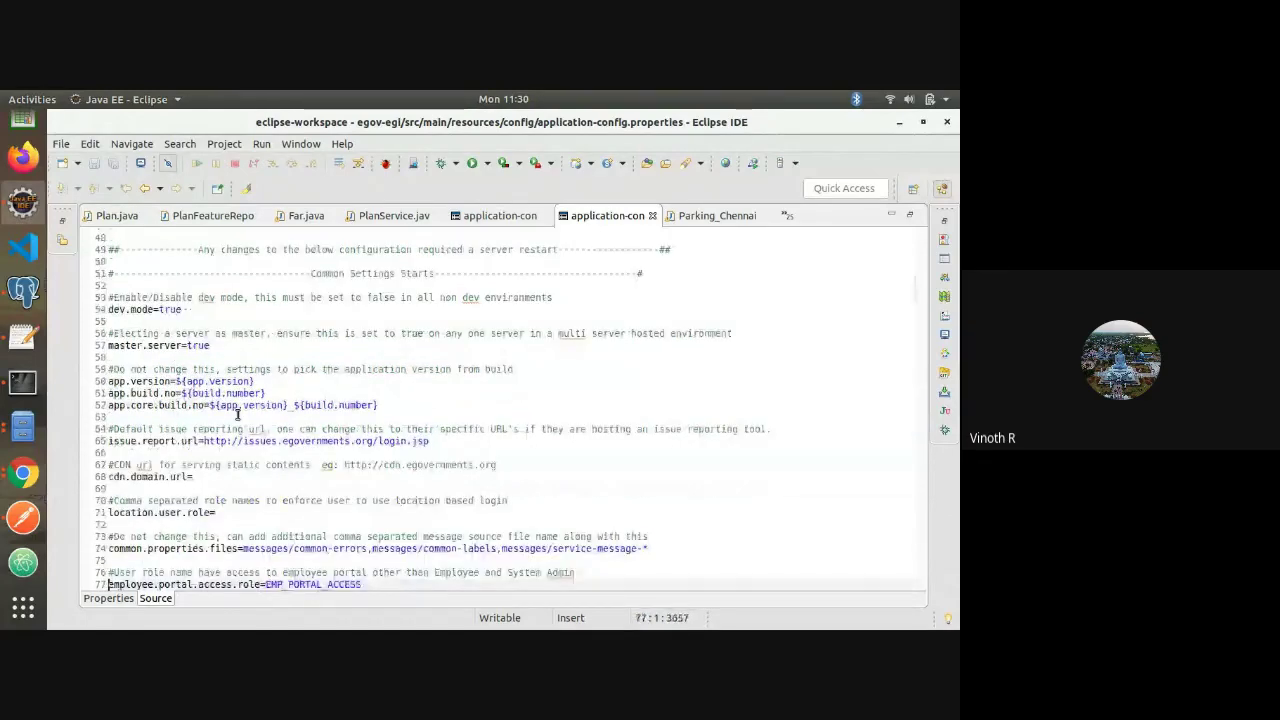
pyautogui.press('Down')
pyautogui.press('Down')
pyautogui.press('Down')
pyautogui.press('Down')
pyautogui.press('Down')
pyautogui.press('Down')
pyautogui.press('Down')
pyautogui.press('Down')
pyautogui.press('Down')
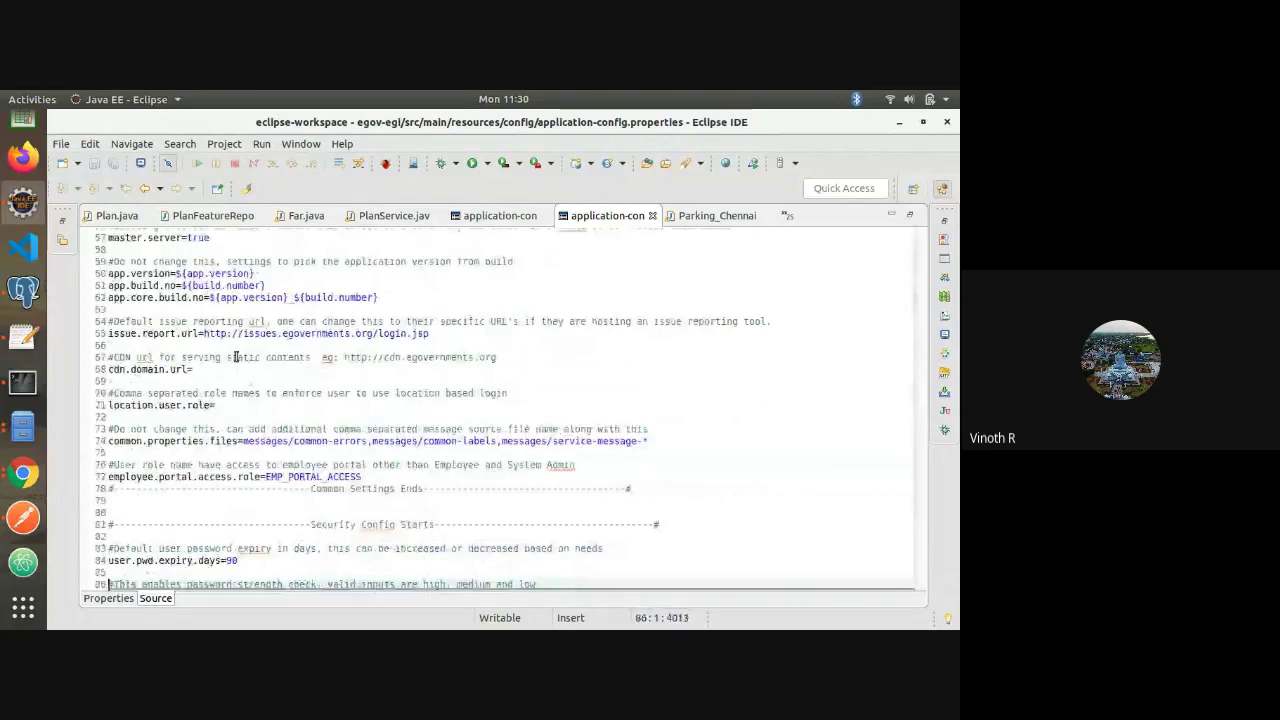
pyautogui.moveTo(377, 297); pyautogui.dragTo(75, 279)
pyautogui.click(220, 357)
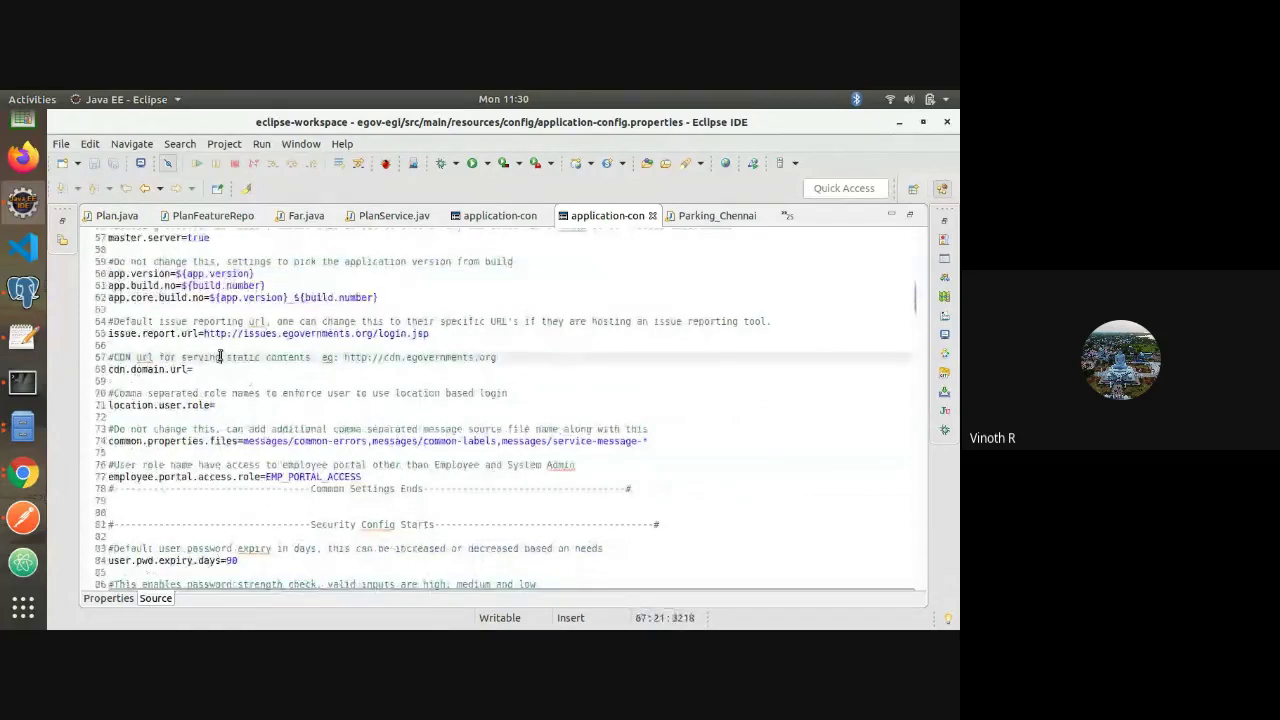
pyautogui.press('Down')
pyautogui.press('Down')
pyautogui.press('Down')
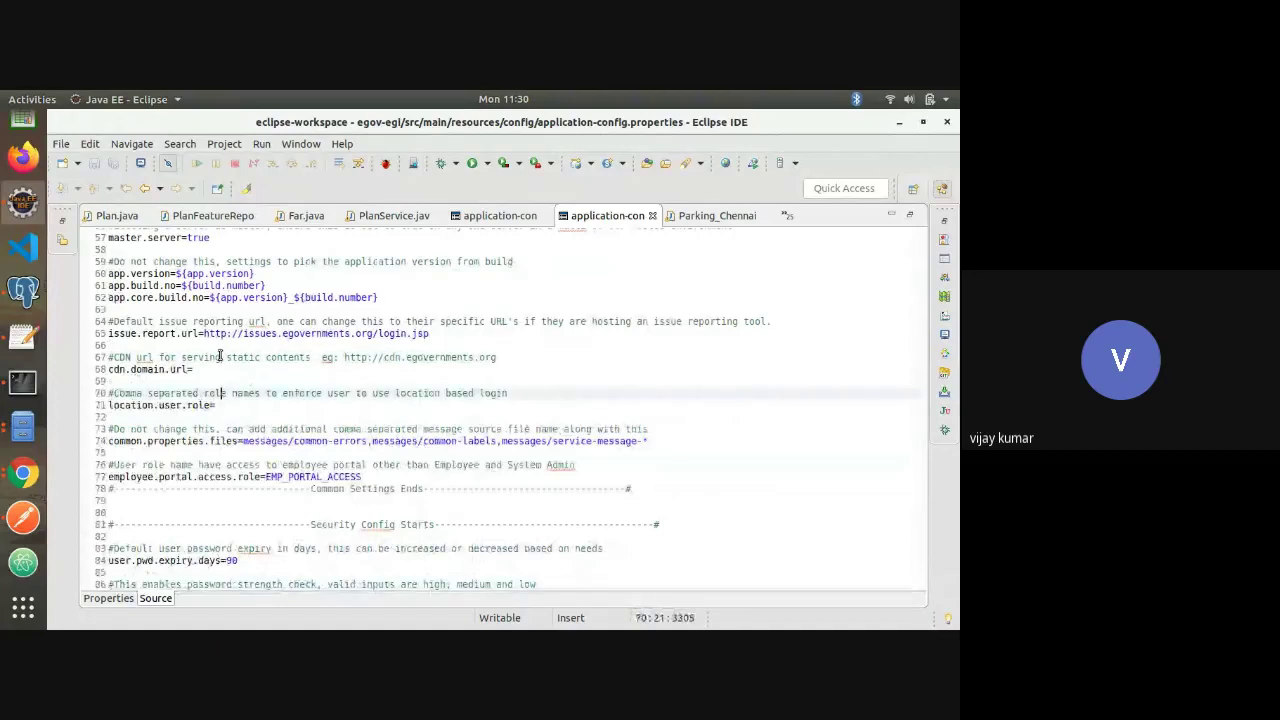
# Examine the Security Config and File Store Settings sections of application-config.properties
pyautogui.hotkey('ctrl', 'End')
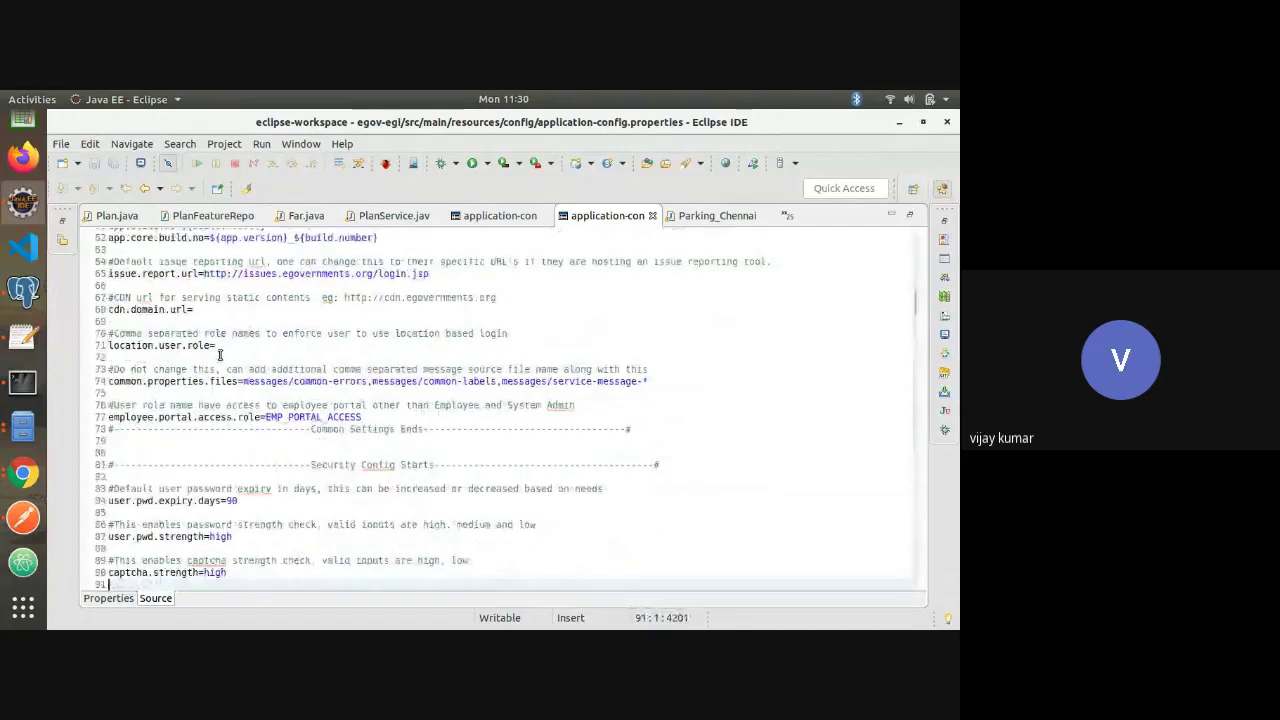
pyautogui.hotkey('ctrl', 'v')
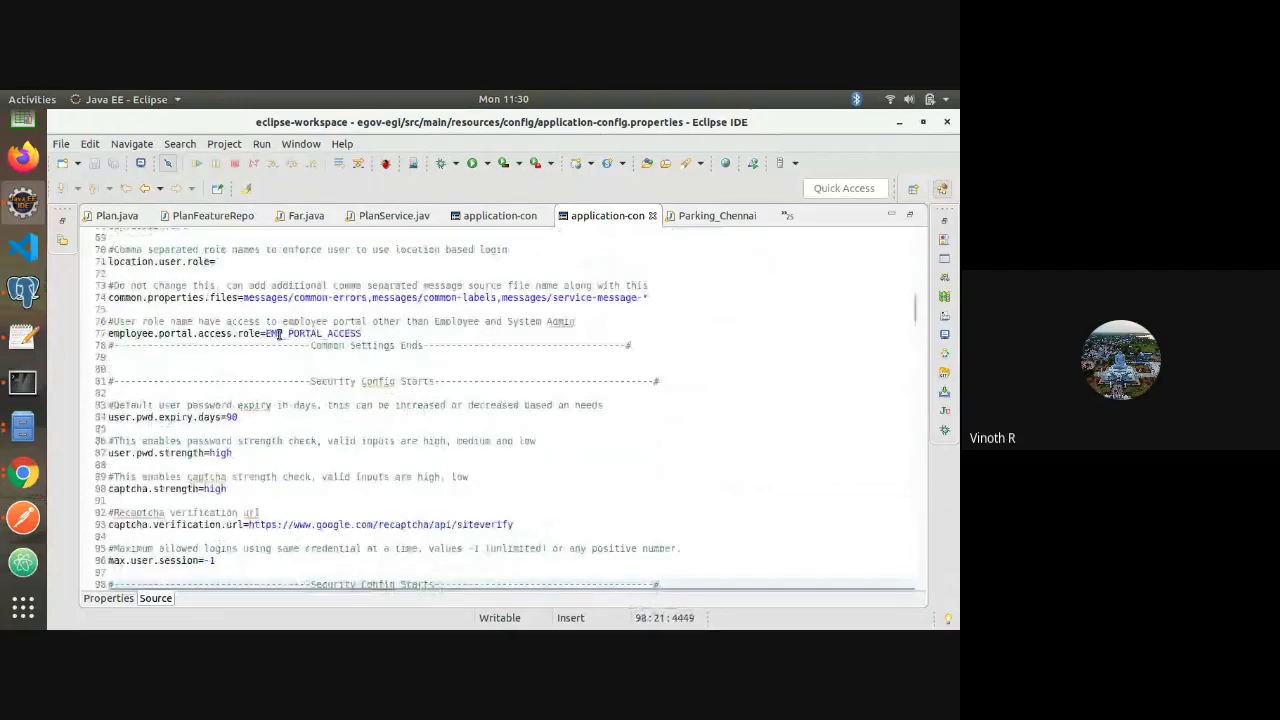
pyautogui.hotkey('ctrl', 'v')
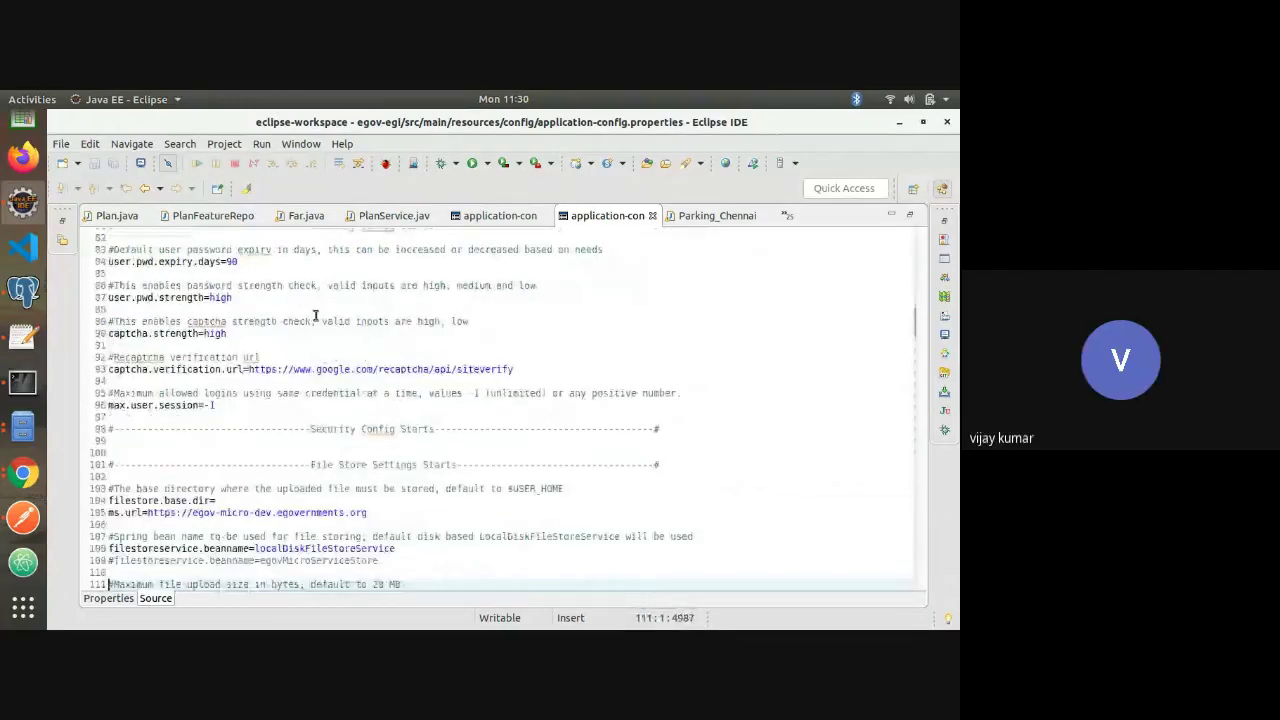
pyautogui.press('Down')
pyautogui.press('Down')
pyautogui.press('Down')
pyautogui.press('Down')
pyautogui.press('Down')
pyautogui.press('Down')
pyautogui.press('Down')
pyautogui.press('Down')
pyautogui.press('Down')
pyautogui.press('Down')
pyautogui.press('Down')
pyautogui.press('Down')
pyautogui.press('Down')
pyautogui.press('Down')
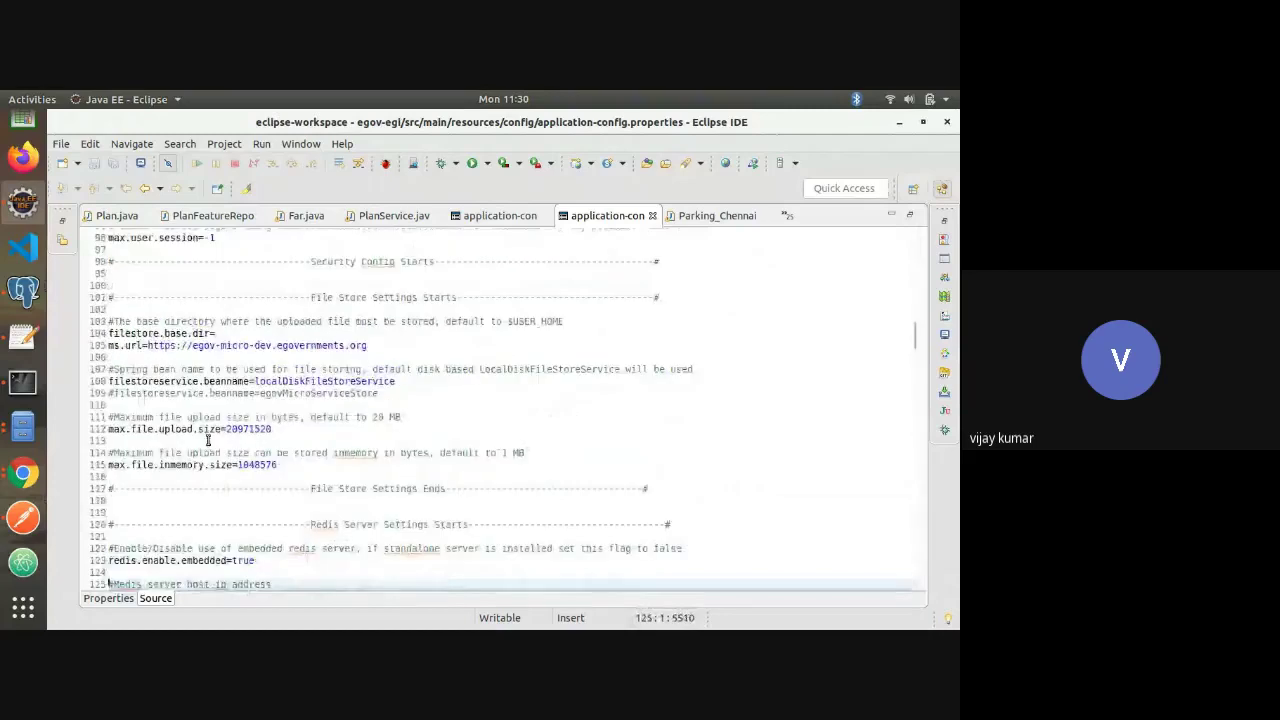
# Look over the Redis host, port and sentinel properties, and return to the start of the File Store Settings
pyautogui.press('Down')
pyautogui.press('Down')
pyautogui.press('Down')
pyautogui.press('Down')
pyautogui.press('Down')
pyautogui.press('Down')
pyautogui.press('Down')
pyautogui.press('Down')
pyautogui.press('Down')
pyautogui.press('Down')
pyautogui.press('Down')
pyautogui.press('Down')
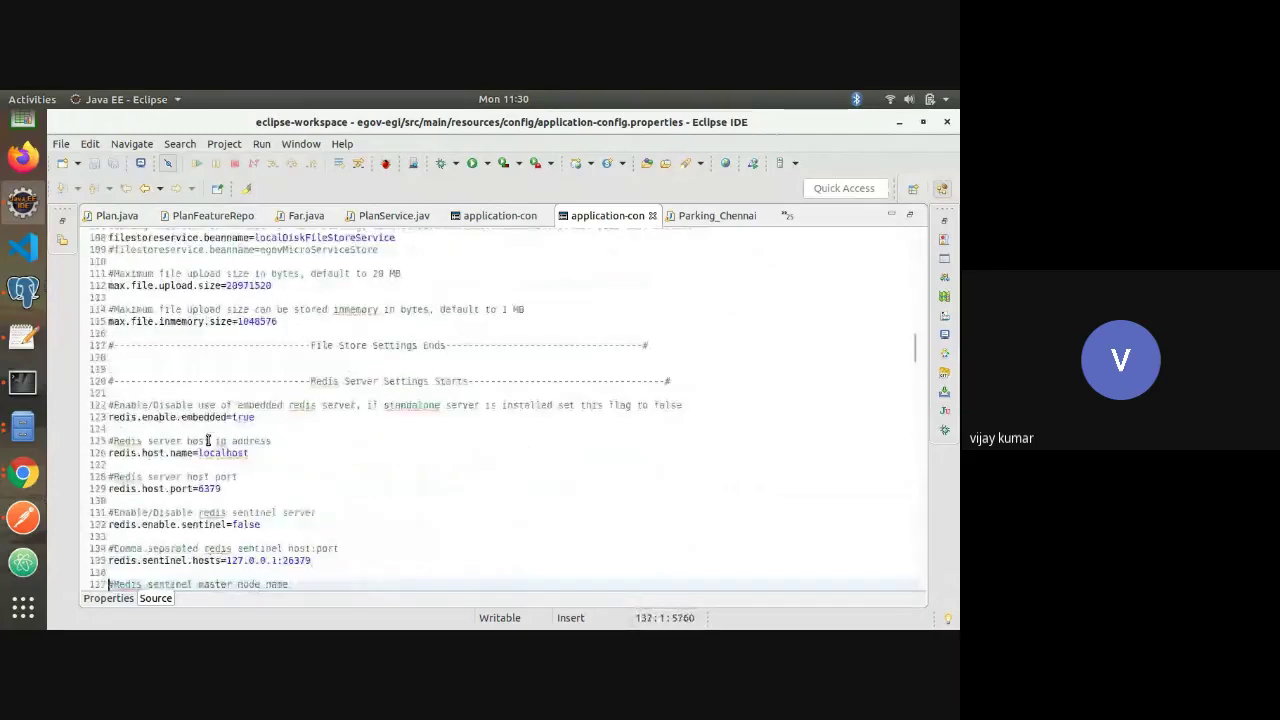
pyautogui.press('Up')
pyautogui.press('Up')
pyautogui.press('Up')
pyautogui.press('Up')
pyautogui.press('Up')
pyautogui.press('Up')
pyautogui.press('Up')
pyautogui.press('Up')
pyautogui.press('Up')
pyautogui.press('Up')
pyautogui.press('Up')
pyautogui.press('Up')
pyautogui.press('Up')
pyautogui.press('Up')
pyautogui.press('Up')
pyautogui.press('Up')
pyautogui.press('Up')
pyautogui.press('Up')
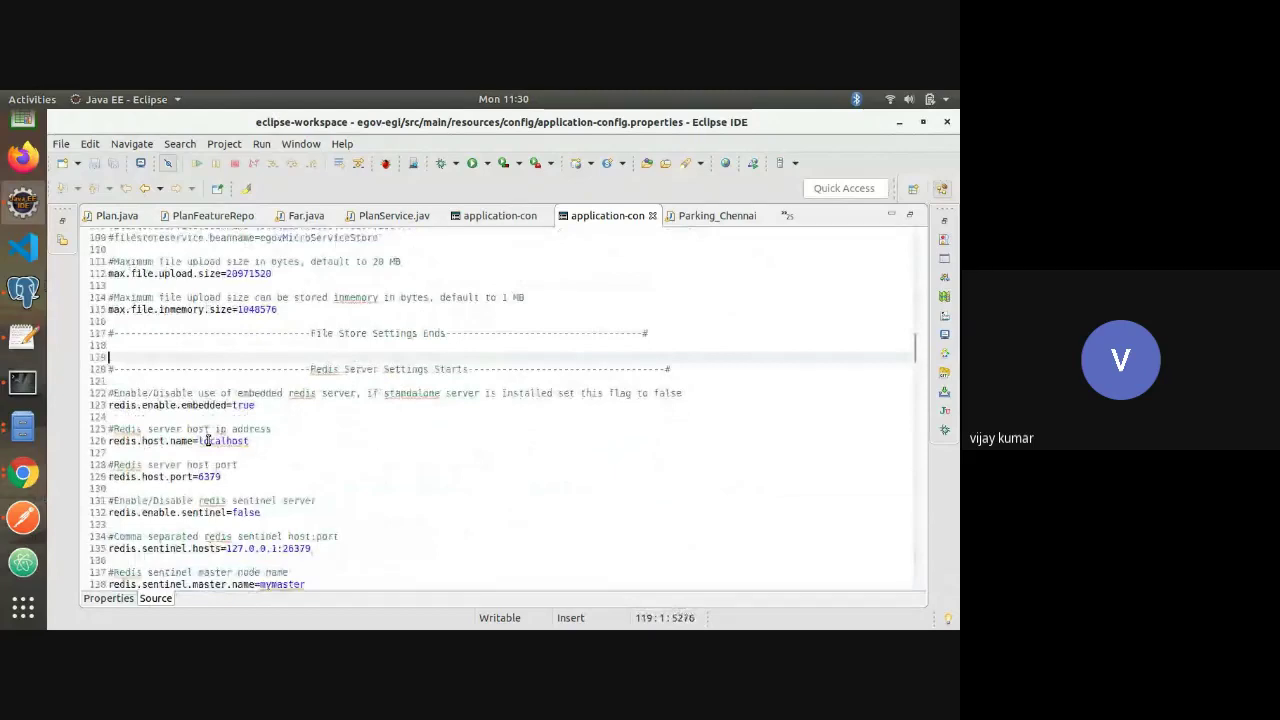
pyautogui.press('Up')
pyautogui.press('Up')
pyautogui.press('Up')
pyautogui.press('Up')
pyautogui.press('Up')
pyautogui.press('Up')
pyautogui.press('Up')
pyautogui.press('Up')
pyautogui.press('Up')
pyautogui.press('Up')
pyautogui.press('Up')
pyautogui.press('Up')
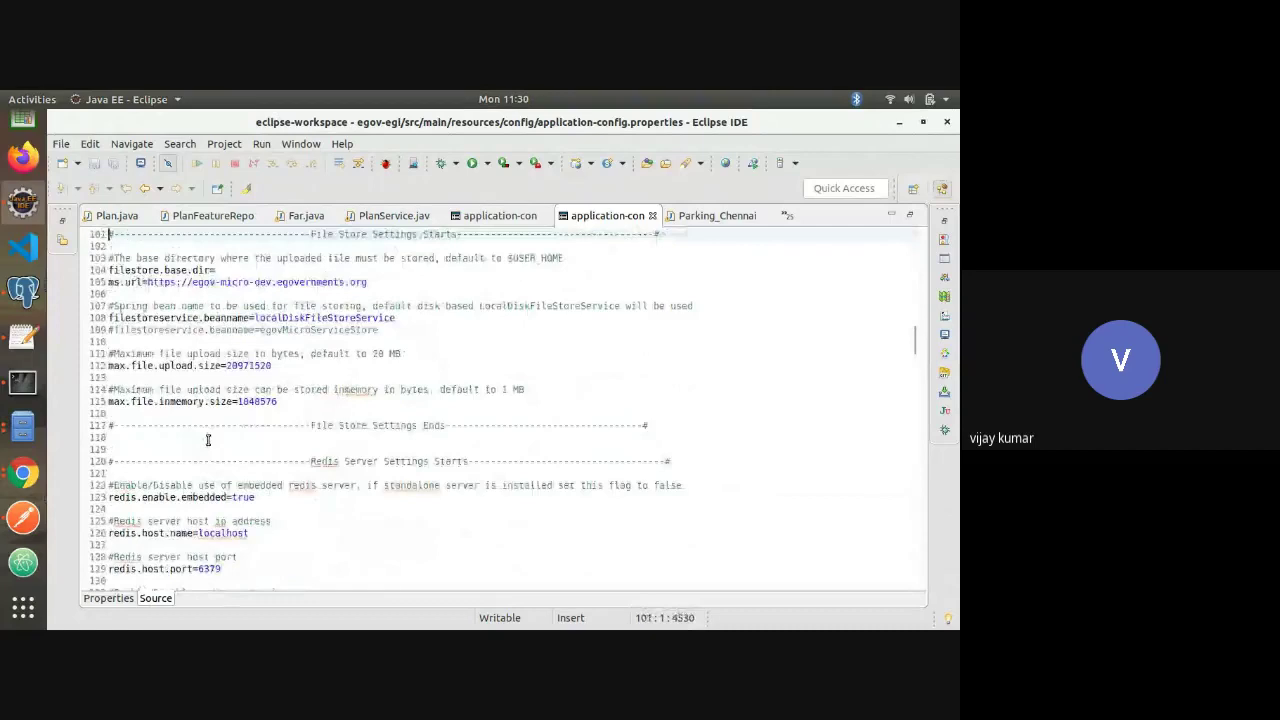
# Recheck the file upload size limits and the Redis Server Settings down to the redis.sentinel.hosts property
pyautogui.press('Down')
pyautogui.press('Down')
pyautogui.press('Down')
pyautogui.press('Down')
pyautogui.press('Down')
pyautogui.press('Down')
pyautogui.press('Down')
pyautogui.press('Down')
pyautogui.press('Down')
pyautogui.press('Down')
pyautogui.press('Down')
pyautogui.press('Down')
pyautogui.press('Down')
pyautogui.press('Down')
pyautogui.press('Down')
pyautogui.press('Down')
pyautogui.press('Down')
pyautogui.press('Down')
pyautogui.press('Down')
pyautogui.press('Down')
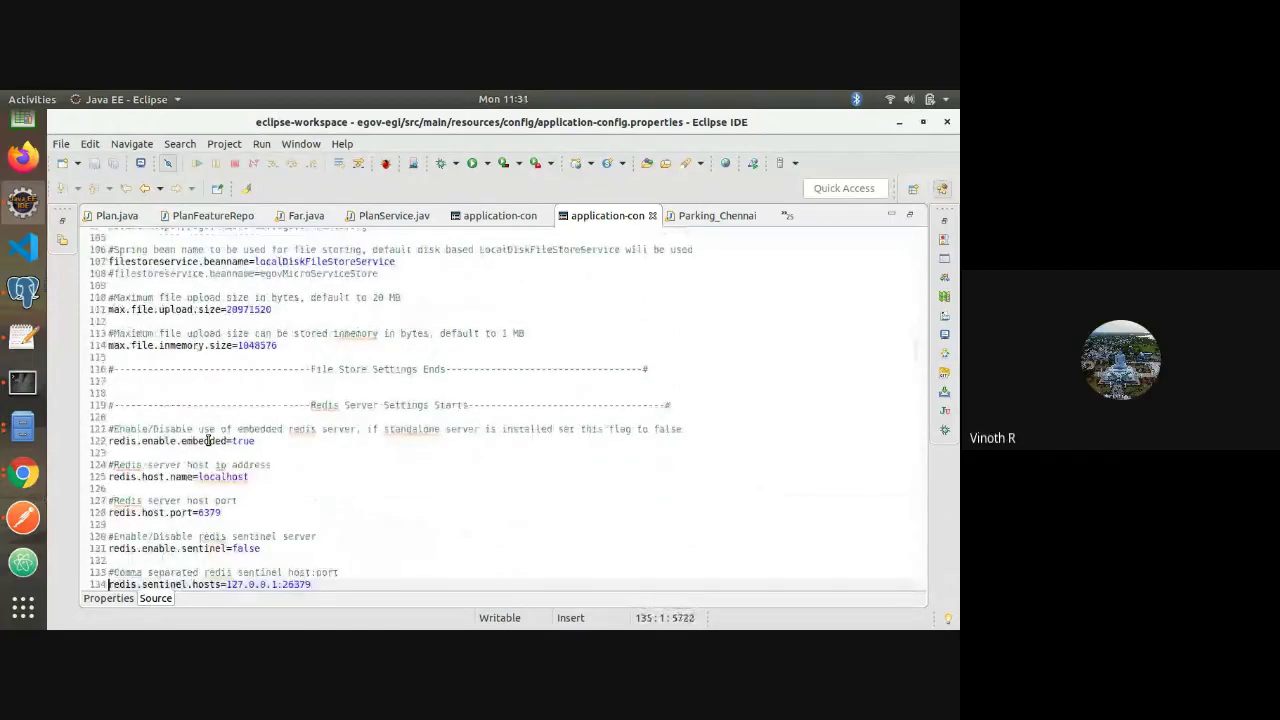
# Review the Email Settings and SMS Settings sections, down to the SMS priority parameters
pyautogui.press('Down')
pyautogui.press('Down')
pyautogui.press('Down')
pyautogui.press('Down')
pyautogui.press('Down')
pyautogui.press('Down')
pyautogui.press('Down')
pyautogui.press('Down')
pyautogui.press('Down')
pyautogui.press('Down')
pyautogui.press('Down')
pyautogui.press('Down')
pyautogui.press('Down')
pyautogui.press('Down')
pyautogui.press('Down')
pyautogui.press('Down')
pyautogui.press('Down')
pyautogui.press('Down')
pyautogui.press('Down')
pyautogui.press('Down')
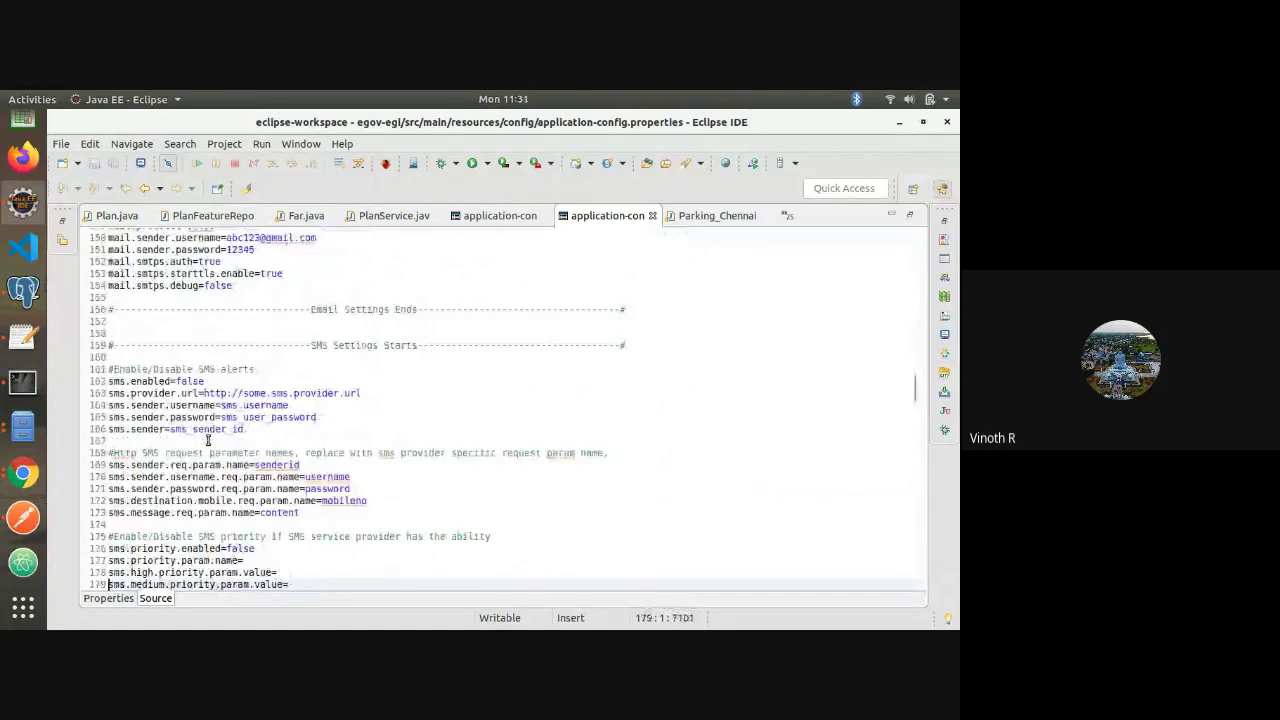
# Review the remaining SMS settings and the Aadhaar Webservice Settings, down to the multitenancy.enabled property
pyautogui.press('Down')
pyautogui.press('Down')
pyautogui.press('Down')
pyautogui.press('Down')
pyautogui.press('Down')
pyautogui.press('Down')
pyautogui.press('Down')
pyautogui.press('Down')
pyautogui.press('Down')
pyautogui.press('Down')
pyautogui.press('Down')
pyautogui.press('Down')
pyautogui.press('Down')
pyautogui.press('Down')
pyautogui.press('Down')
pyautogui.press('Down')
pyautogui.press('Down')
pyautogui.press('Down')
pyautogui.press('Down')
pyautogui.press('Down')
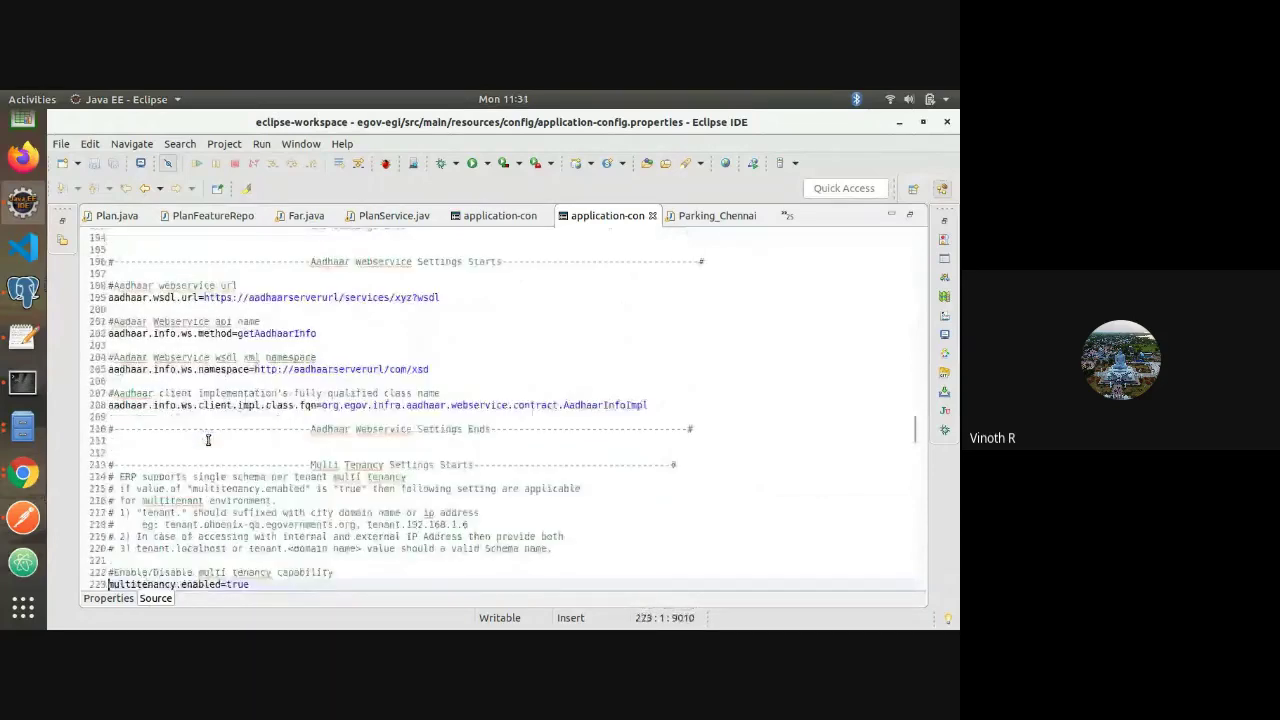
# Look over the tenant domain mappings and the Datasource Settings, down to the default.schema.name property
pyautogui.press('Down')
pyautogui.press('Down')
pyautogui.press('Down')
pyautogui.press('Down')
pyautogui.press('Down')
pyautogui.press('Down')
pyautogui.press('Down')
pyautogui.press('Down')
pyautogui.press('Down')
pyautogui.press('Down')
pyautogui.press('Down')
pyautogui.press('Down')
pyautogui.press('Down')
pyautogui.press('Down')
pyautogui.press('Down')
pyautogui.press('Down')
pyautogui.press('Down')
pyautogui.press('Down')
pyautogui.press('Down')
pyautogui.press('Down')
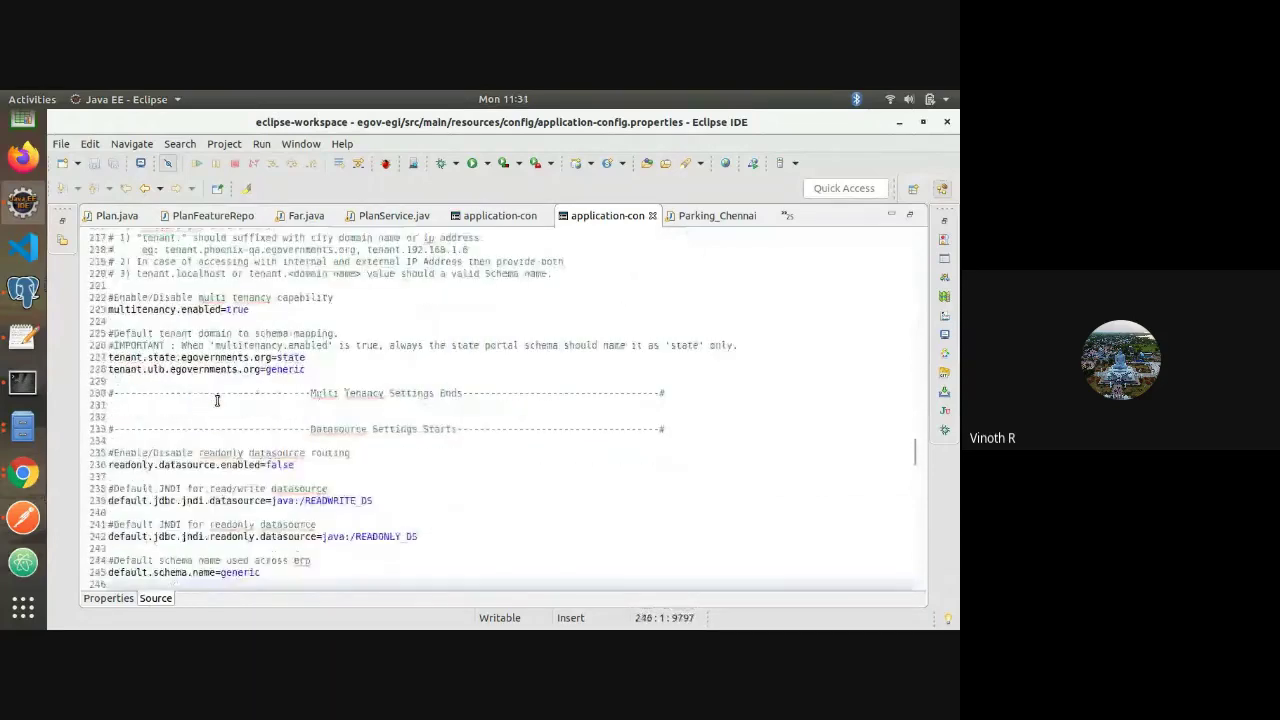
# Examine the multitenancy.enabled property and the default tenant domain to schema mapping entries
pyautogui.moveTo(249, 309); pyautogui.dragTo(93, 303)
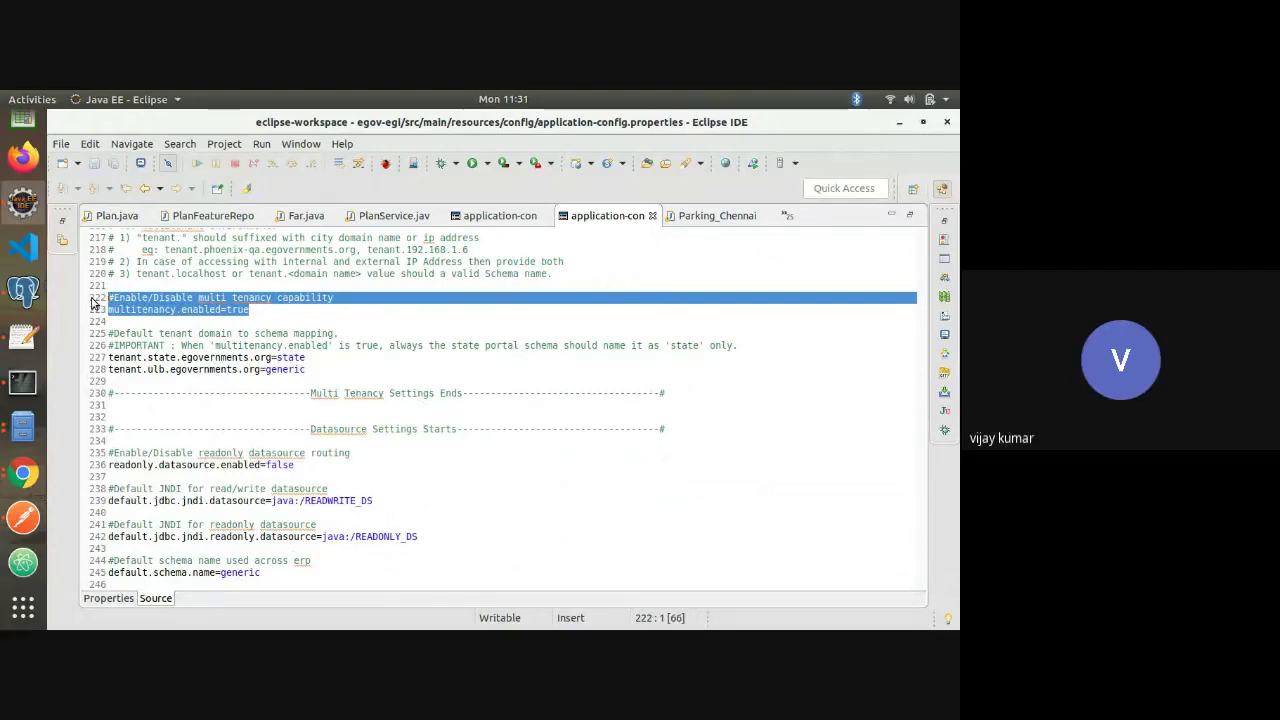
pyautogui.press('Down')
pyautogui.press('Down')
pyautogui.press('Down')
pyautogui.press('Down')
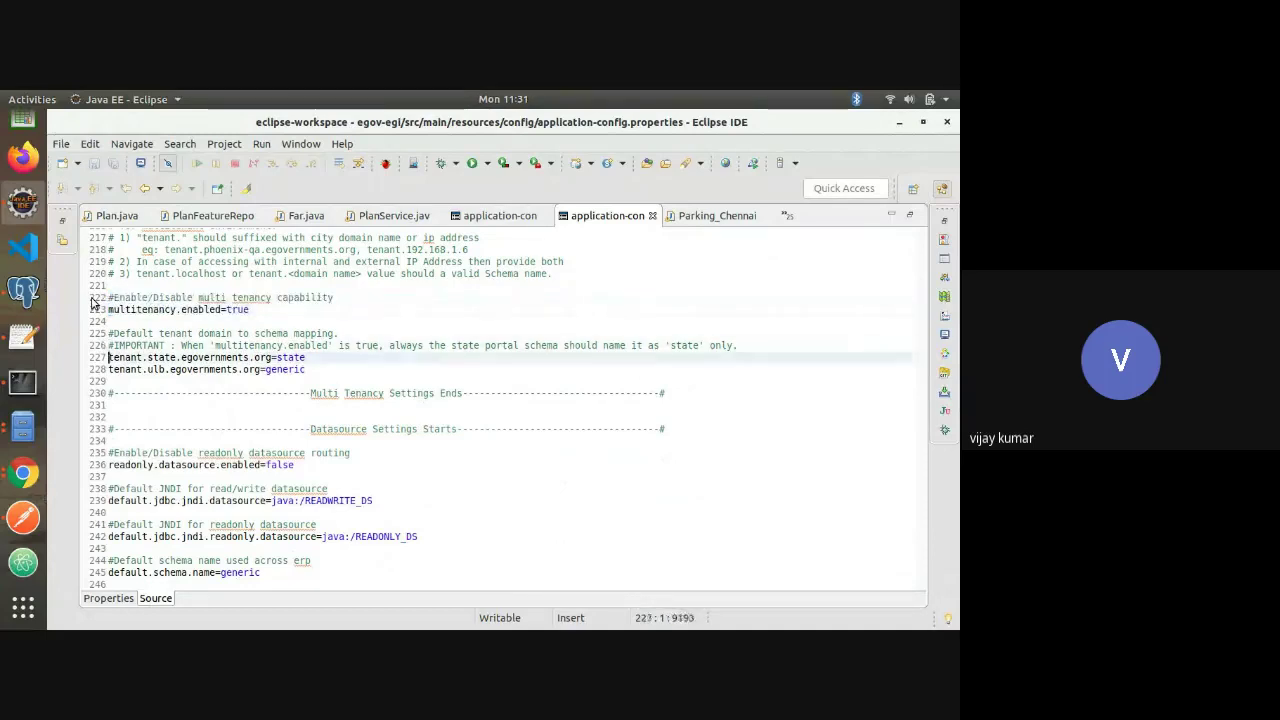
pyautogui.press('Down')
pyautogui.press('Down')
pyautogui.press('Down')
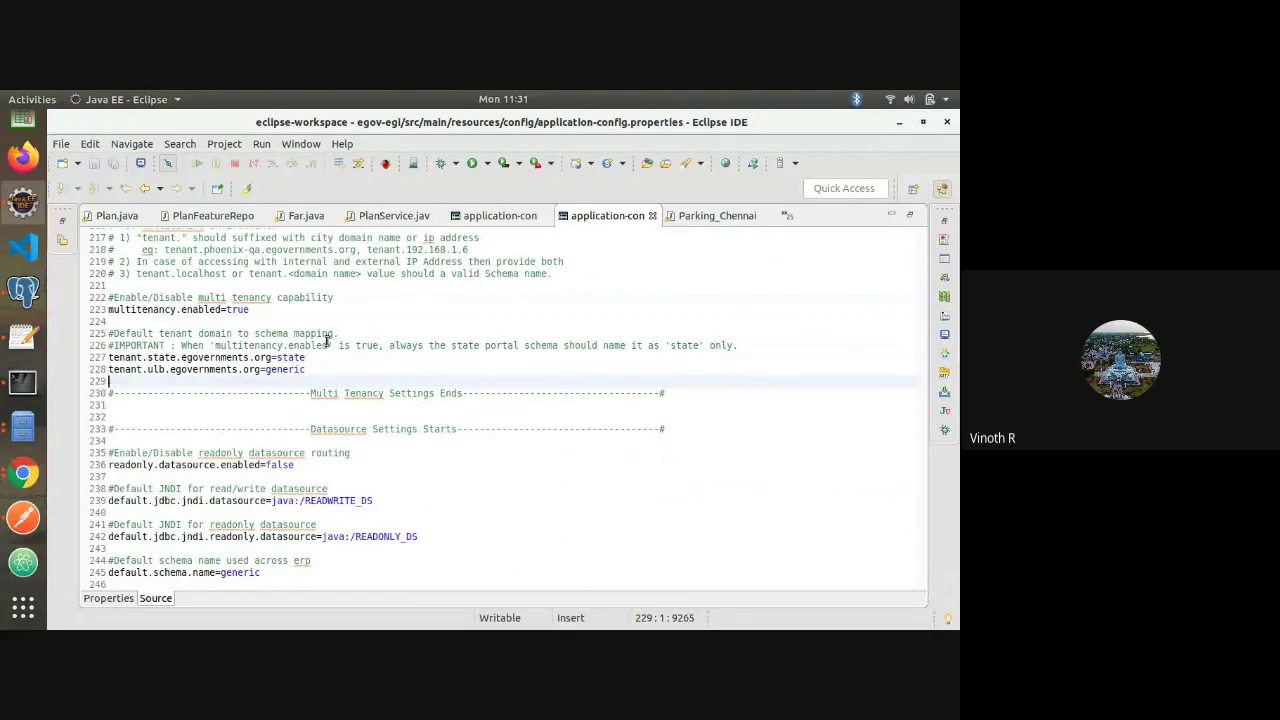
# Highlight the tenant.state.egovernments.org entry and examine how the state domain maps to its schema
pyautogui.moveTo(147, 358); pyautogui.dragTo(361, 359)
pyautogui.click(361, 358)
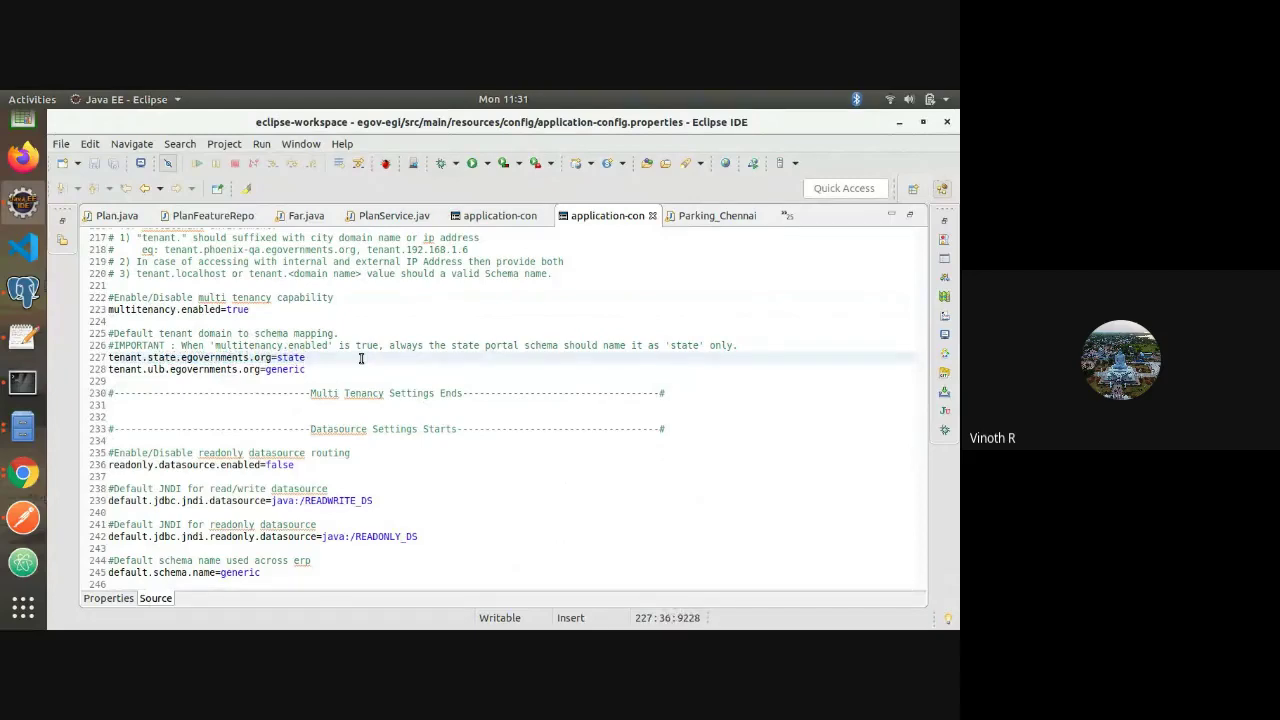
pyautogui.hotkey('shift', 'Home')
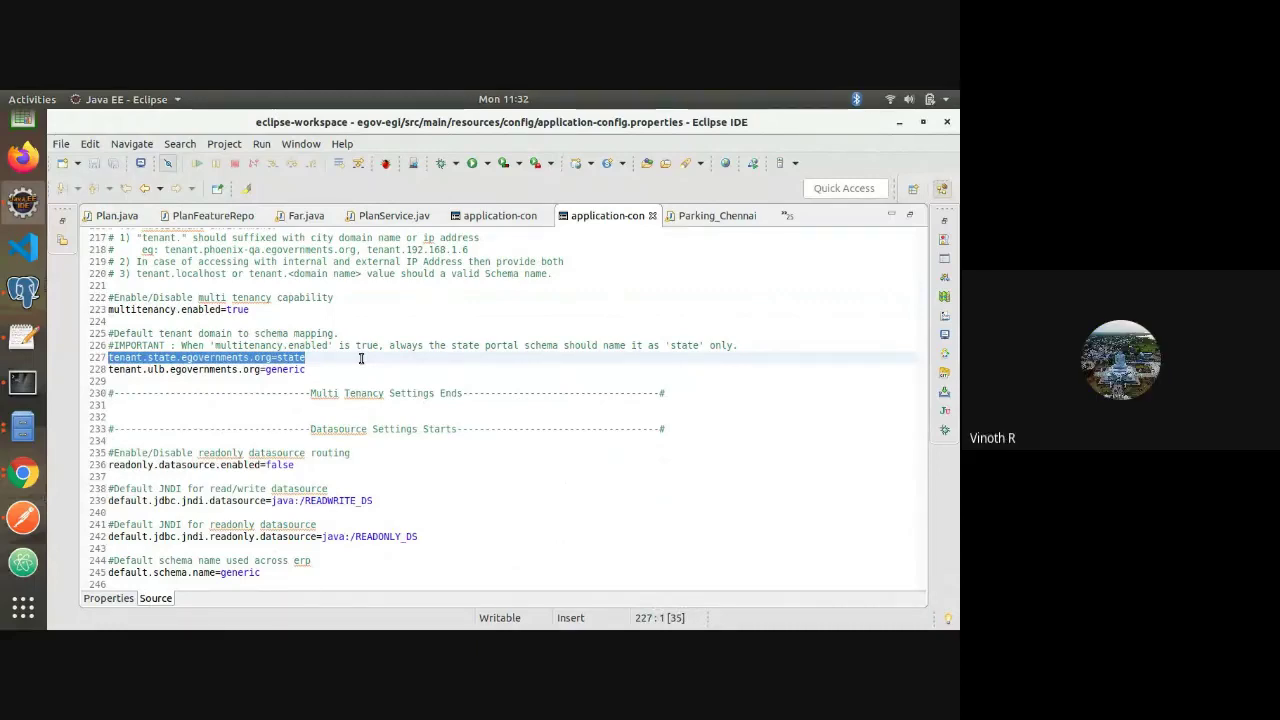
pyautogui.doubleClick(257, 358)
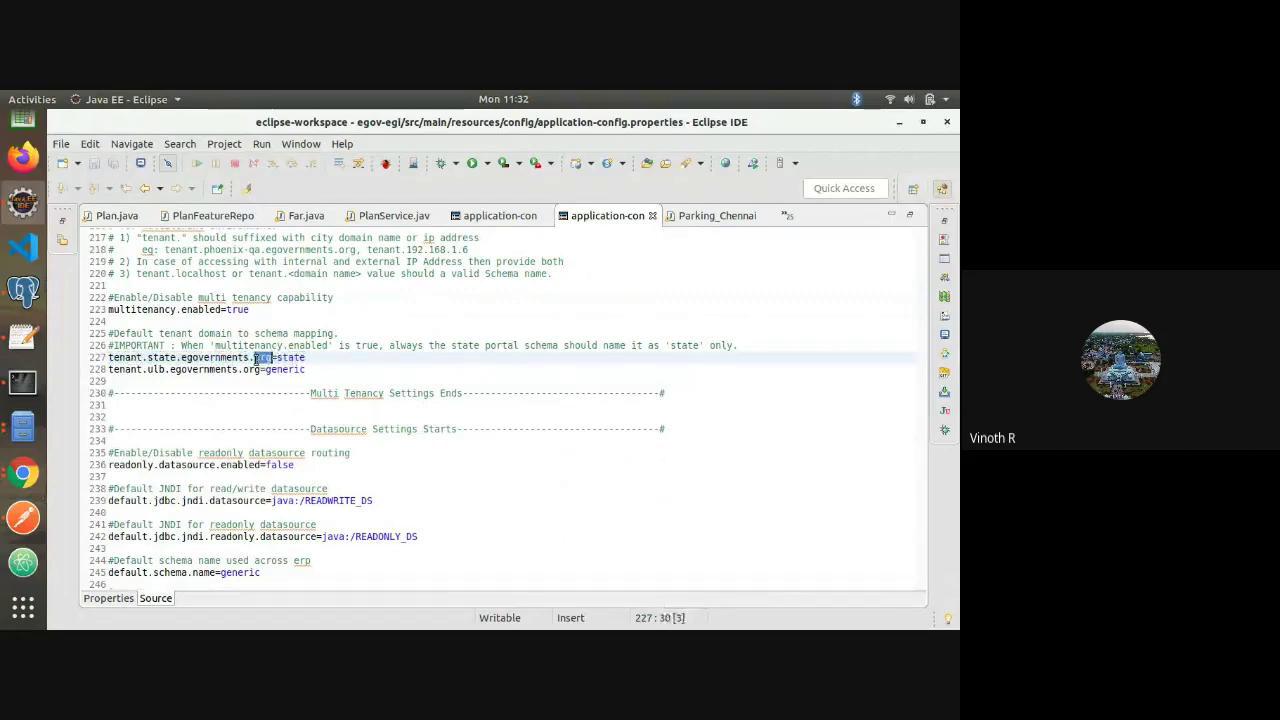
pyautogui.tripleClick(257, 358)
pyautogui.click(257, 358)
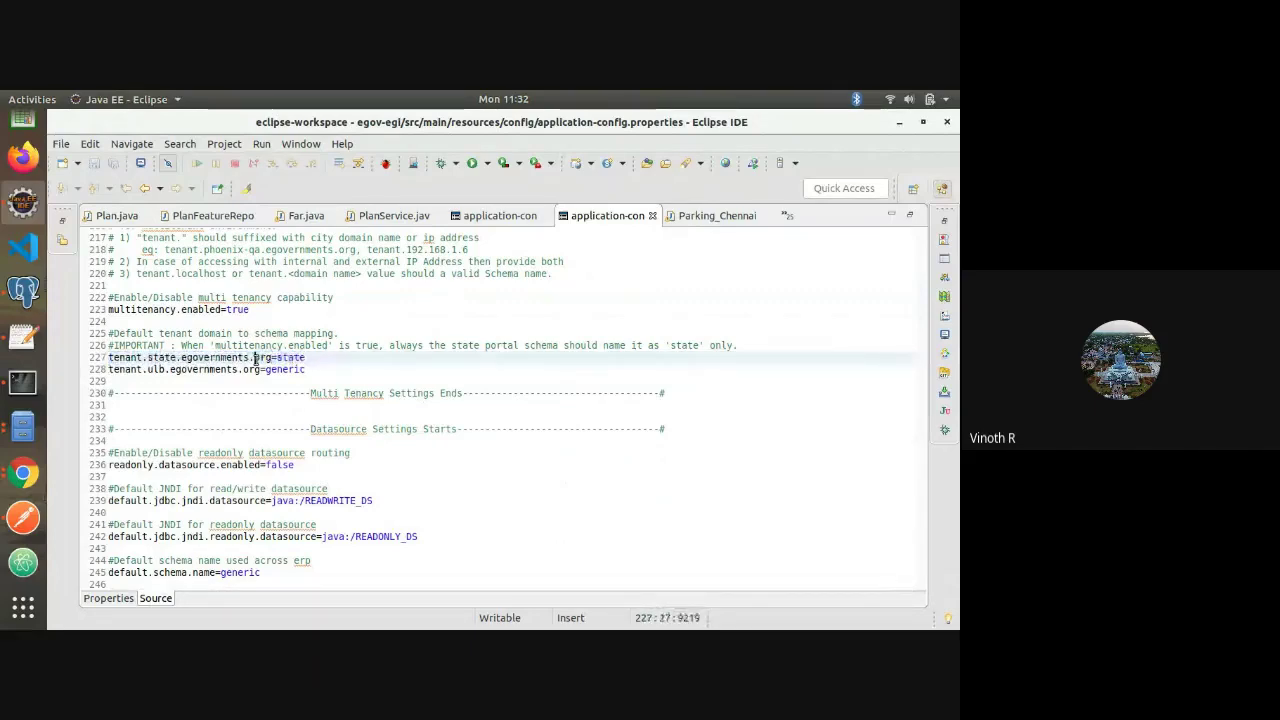
pyautogui.tripleClick(257, 358)
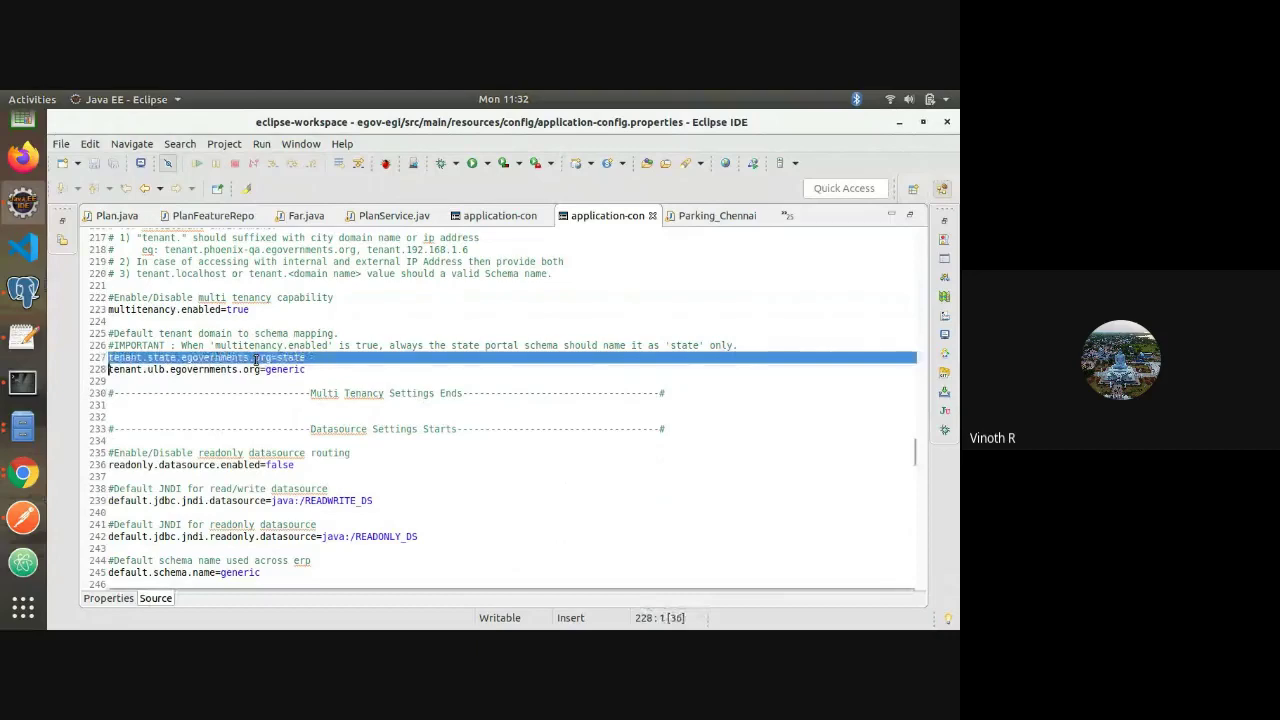
pyautogui.click(257, 358)
pyautogui.click(320, 358)
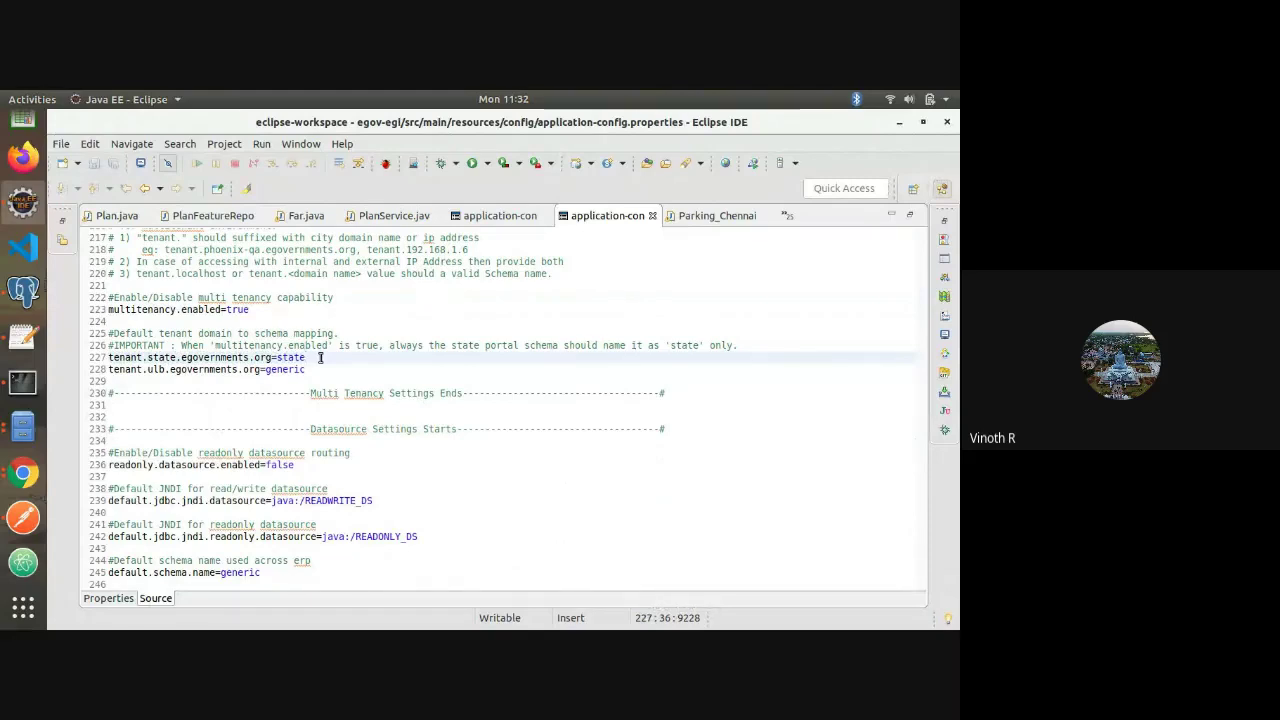
pyautogui.hotkey('shift', 'Home')
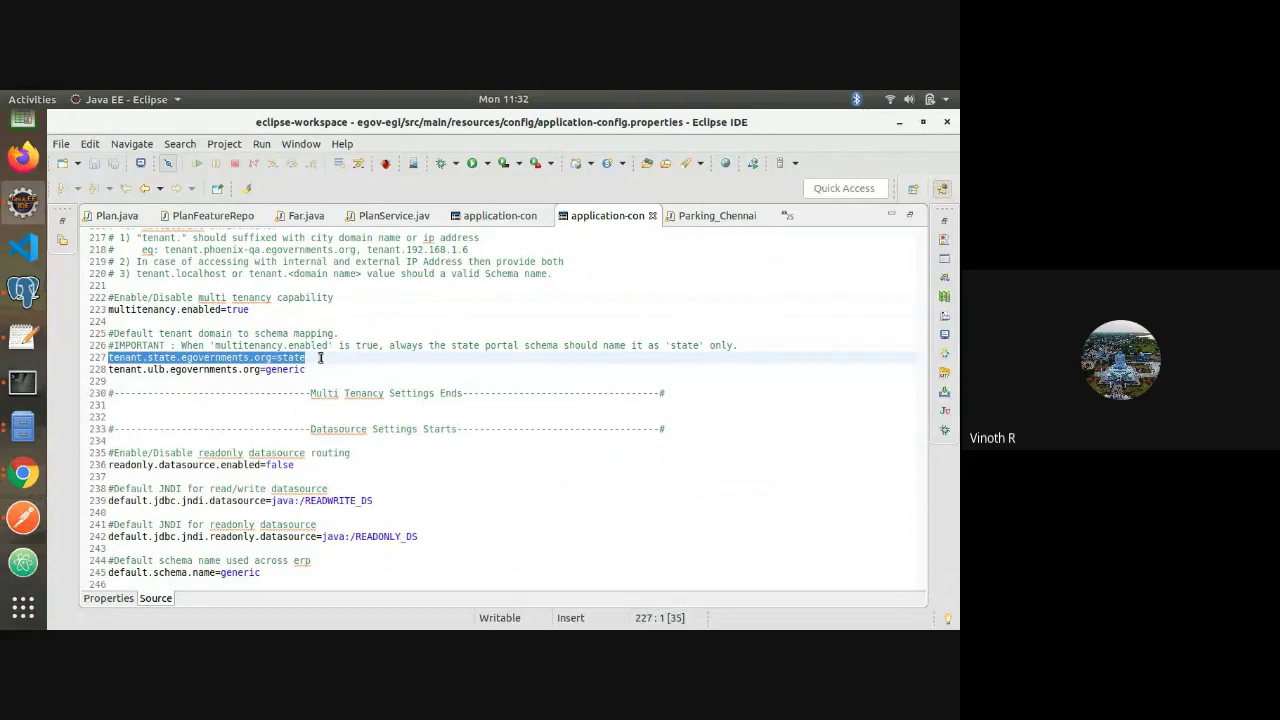
pyautogui.click(318, 357)
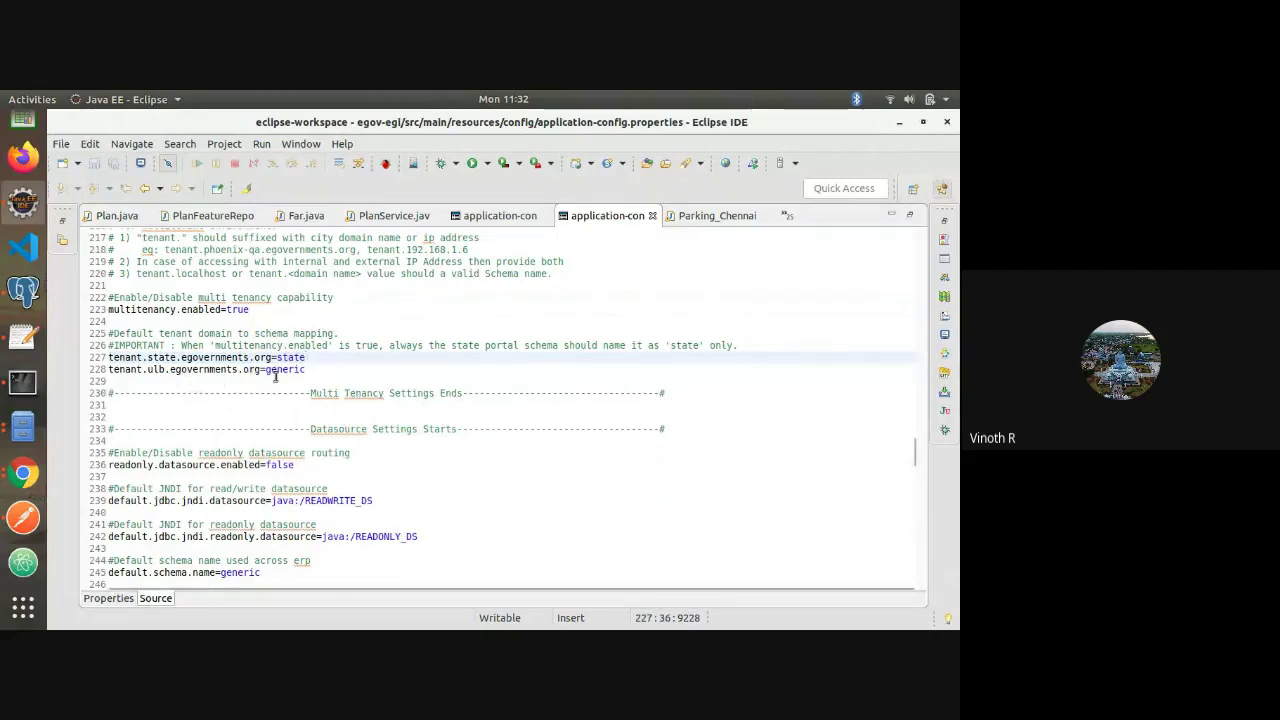
# Duplicate the tenant.ulb.egovernments.org=generic entry onto a new line directly below it
pyautogui.tripleClick(214, 369)
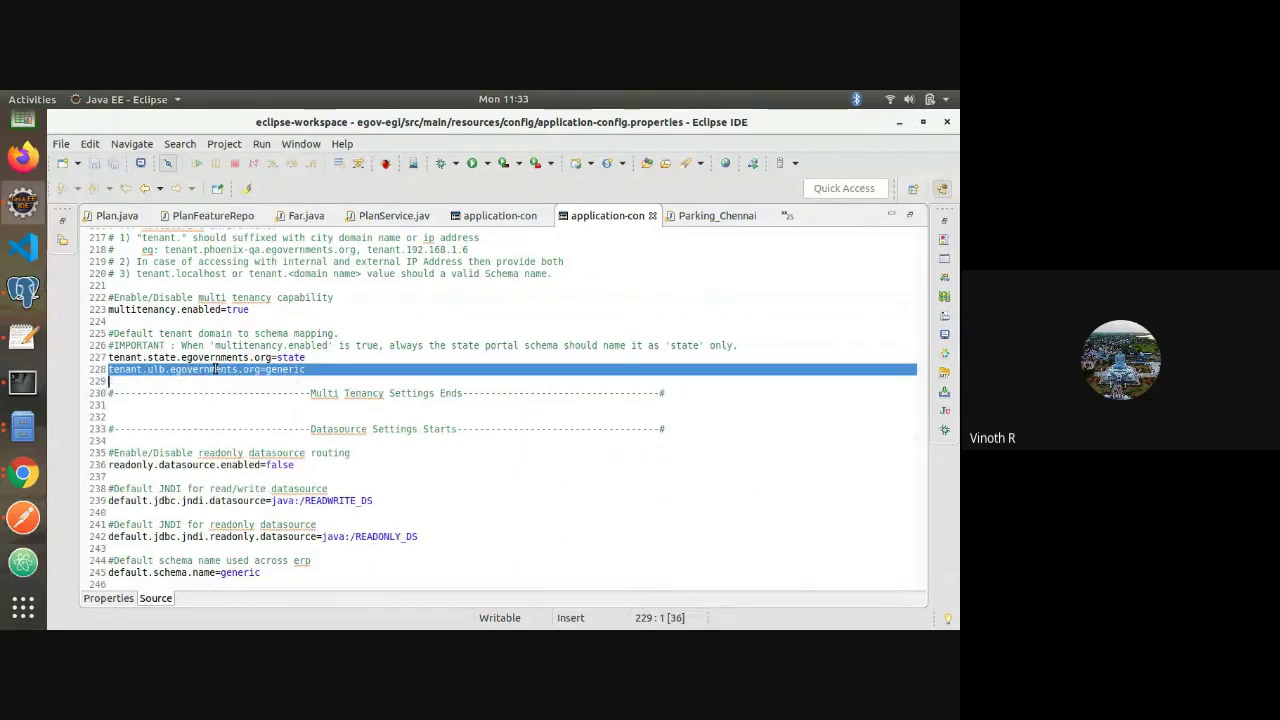
pyautogui.click(214, 369)
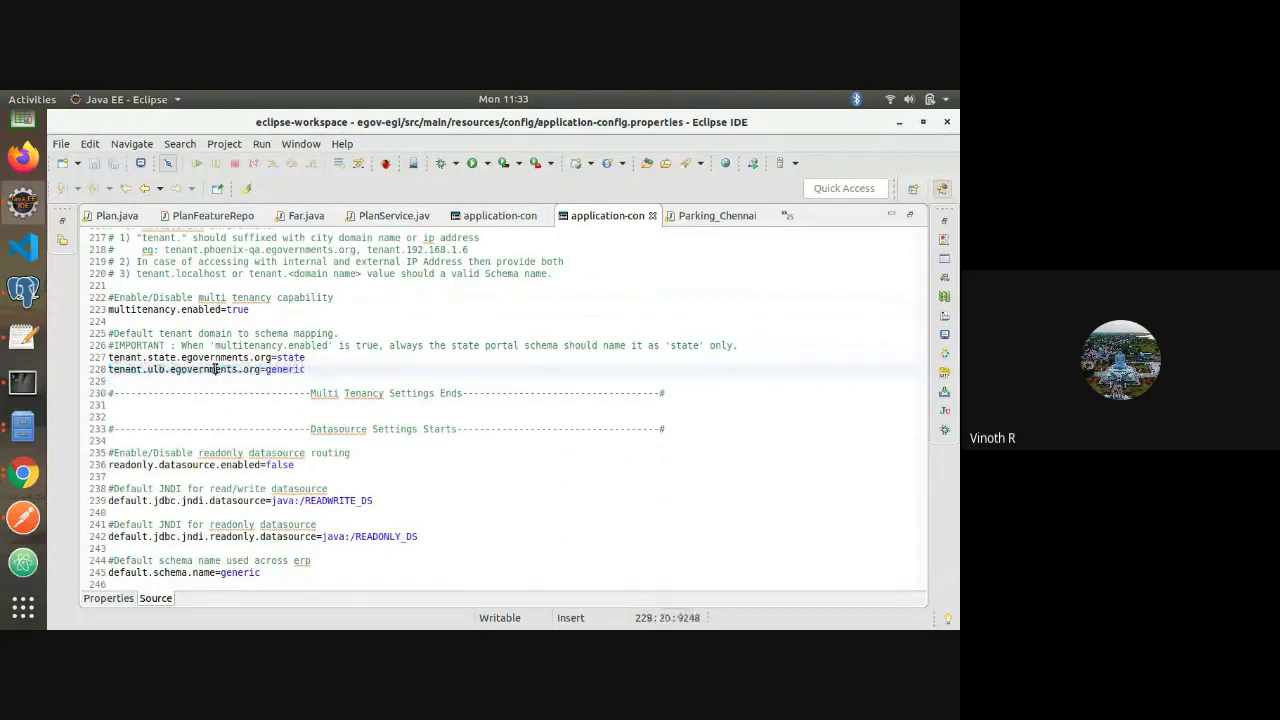
pyautogui.press('Home')
pyautogui.hotkey('shift', 'End')
pyautogui.hotkey('ctrl', 'c')
pyautogui.press('End')
pyautogui.press('Return')
pyautogui.hotkey('ctrl', 'v')
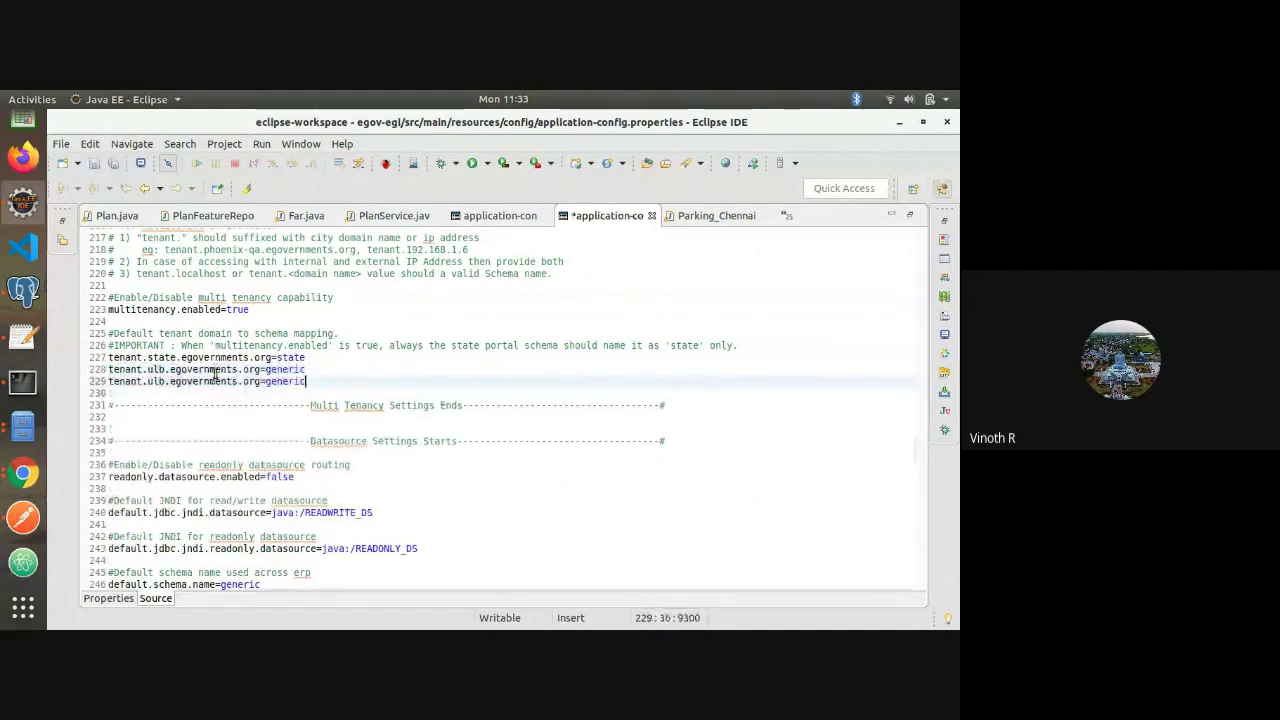
# Change the duplicated tenant entry to tenant.chennai.egovernments.org=chennai
pyautogui.click(152, 382)
pyautogui.doubleClick(152, 382)
pyautogui.write('chennai')
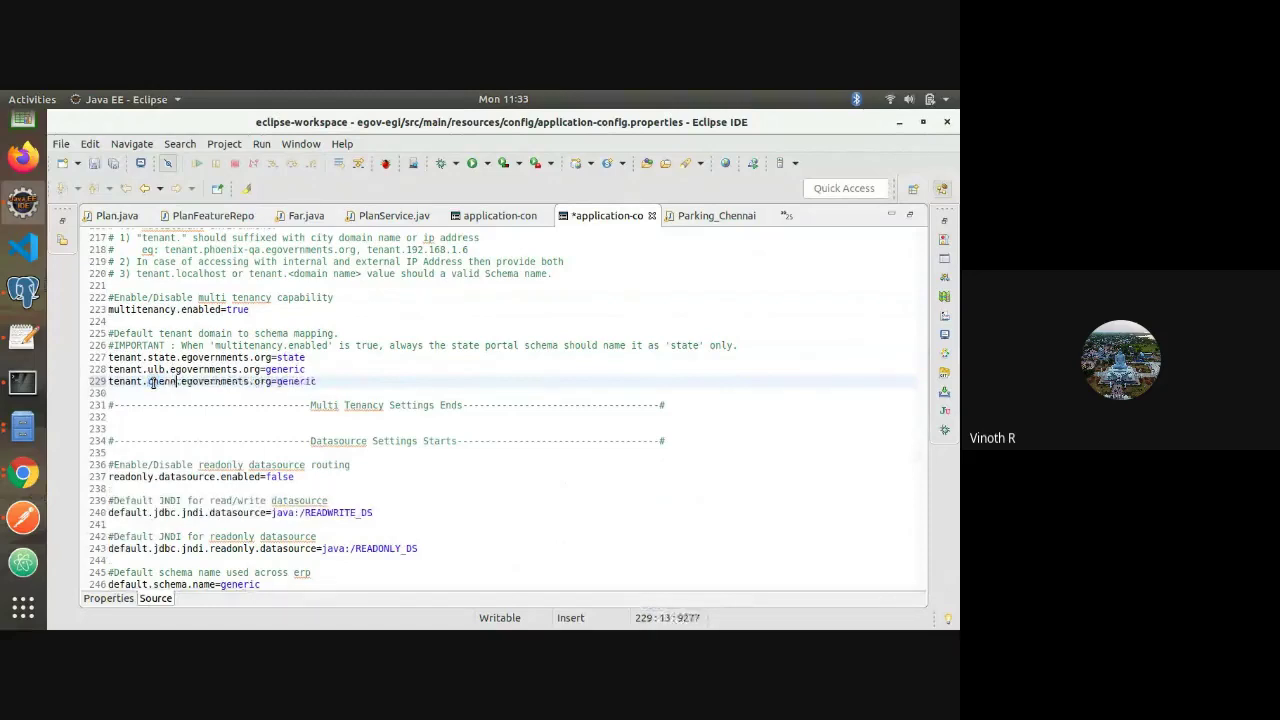
pyautogui.doubleClick(155, 369)
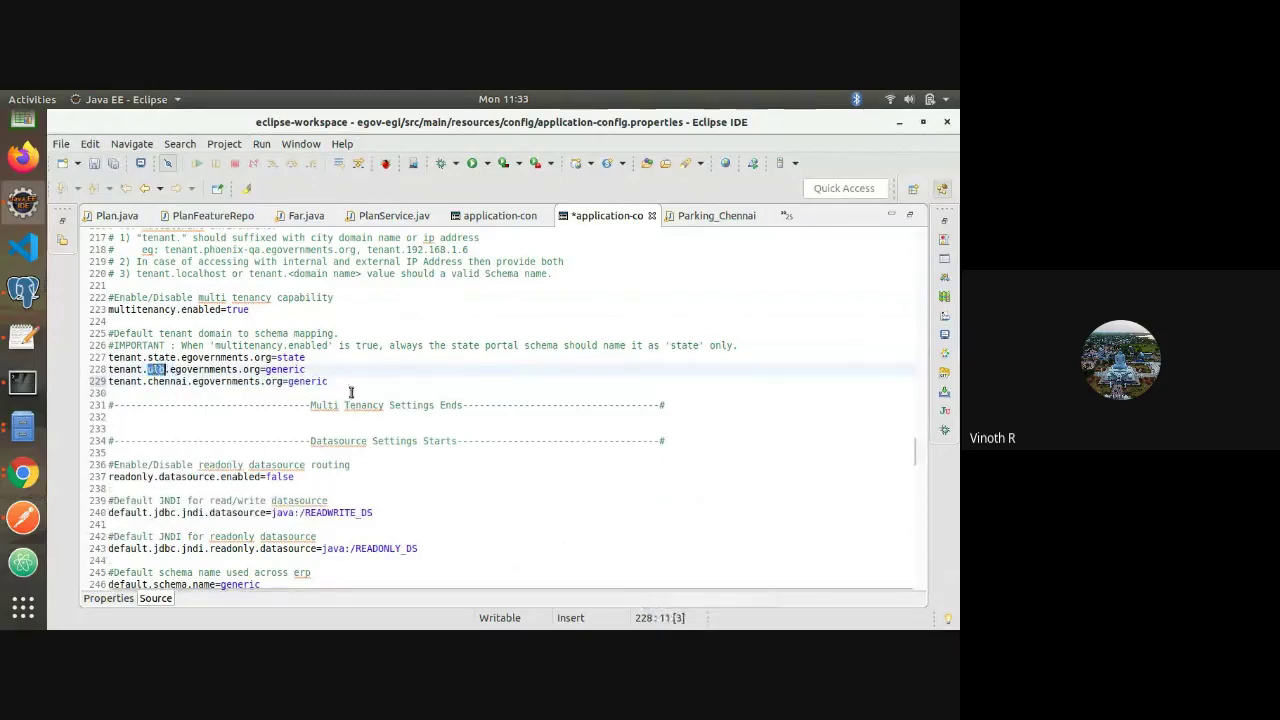
pyautogui.doubleClick(320, 382)
pyautogui.write('g=c')
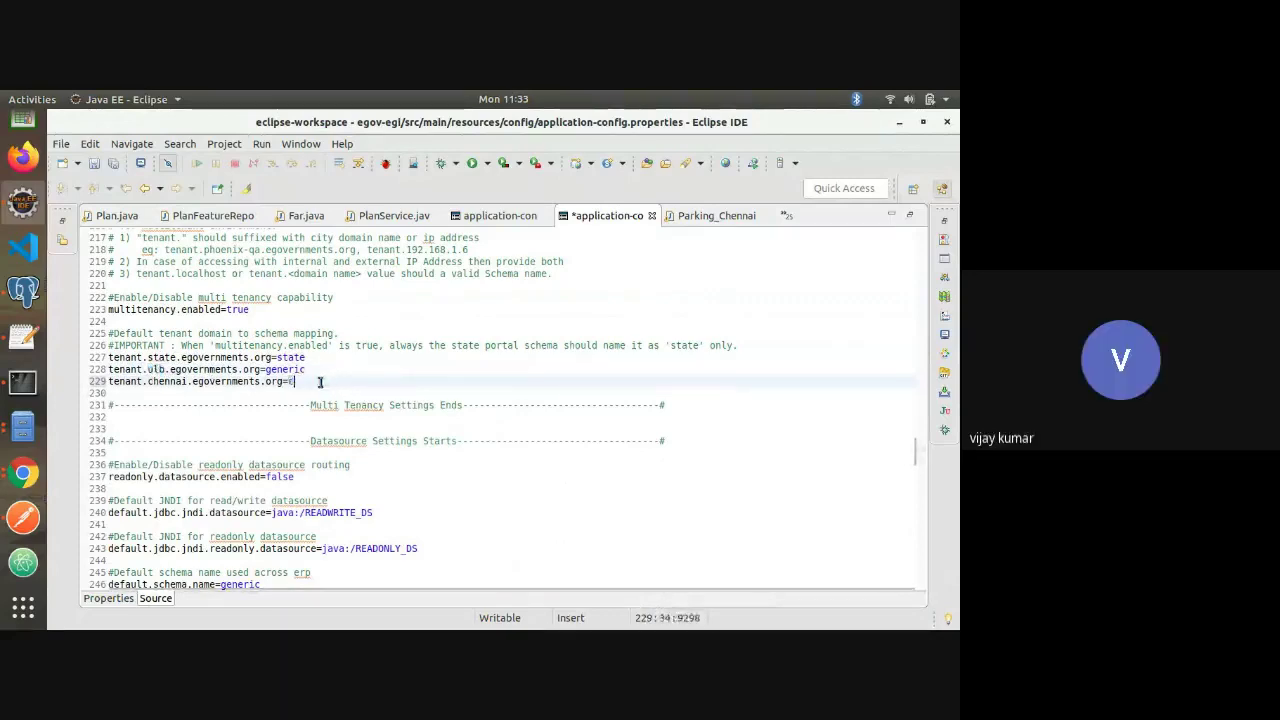
pyautogui.write('hennai')
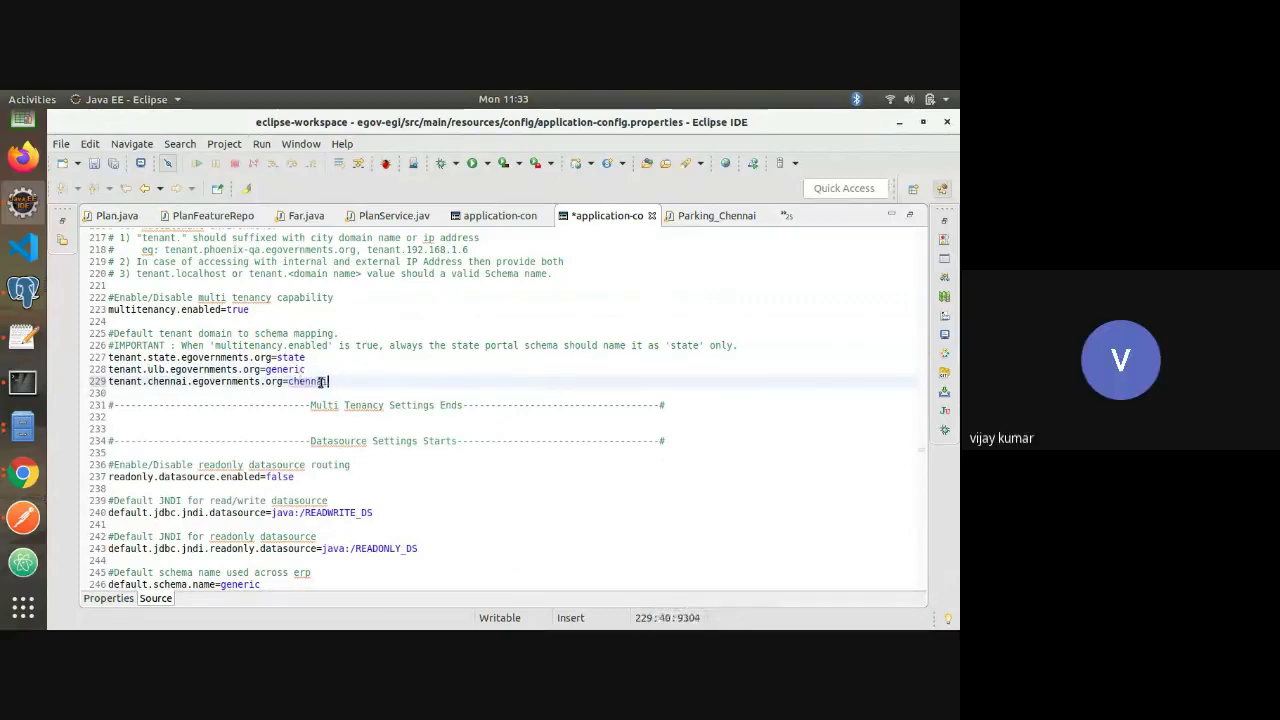
pyautogui.hotkey('shift', 'Home')
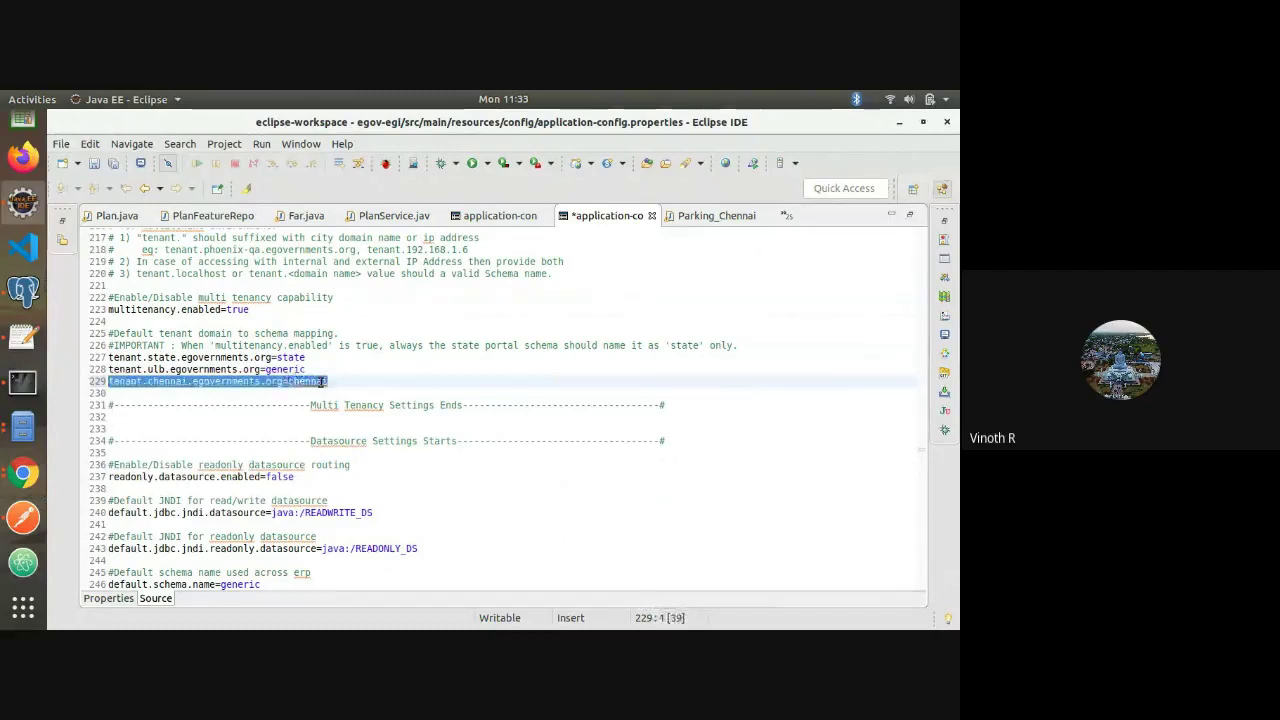
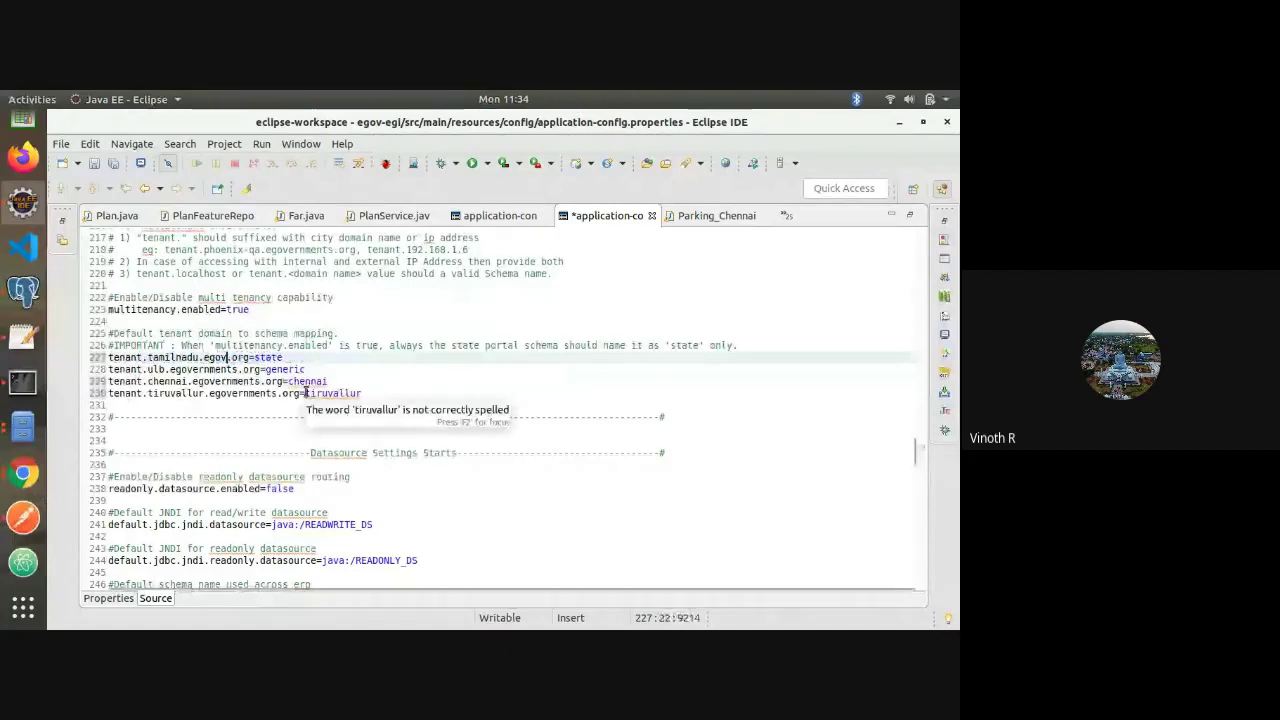
# Change the ending of the state tenant's domain so that the entry reads tenant.tamilnadu.egov.in=state
pyautogui.press('Right')
pyautogui.press('Delete')
pyautogui.press('Delete')
pyautogui.press('Delete')
pyautogui.write('in')
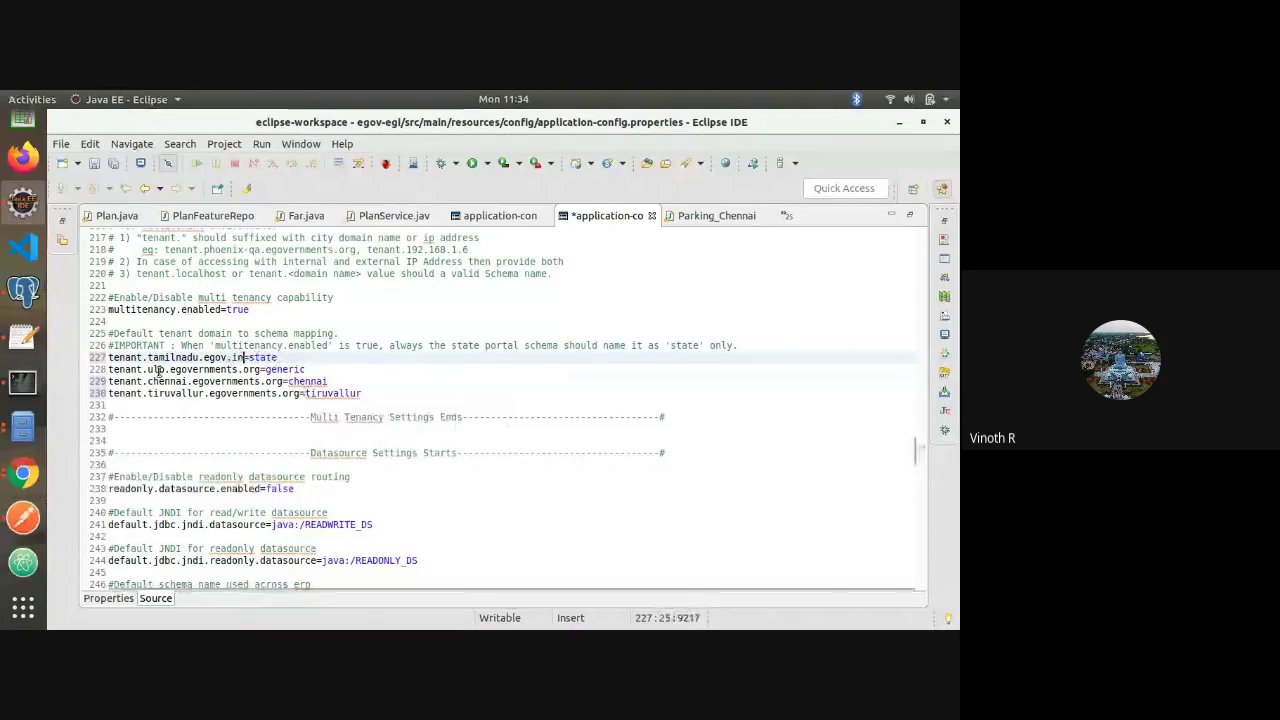
# Compare the domain parts of the state and ULB tenant entries, and check the tiruvallur entry
pyautogui.moveTo(147, 357); pyautogui.dragTo(244, 357)
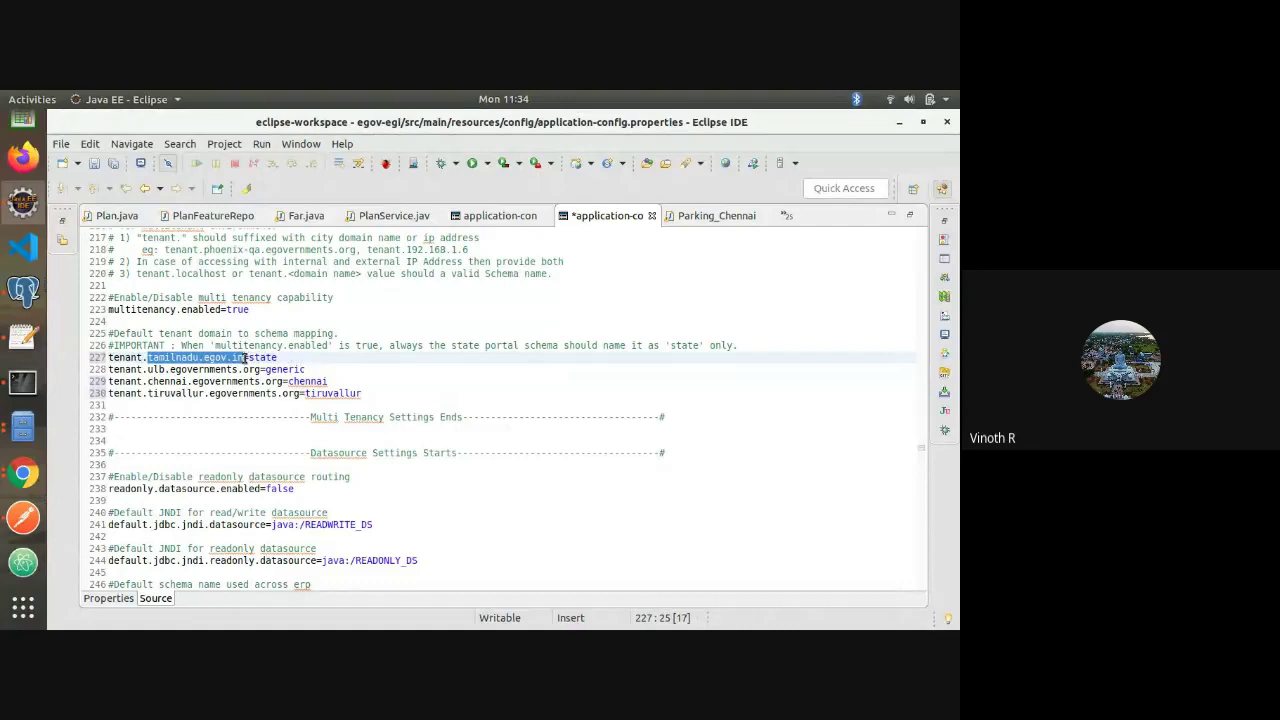
pyautogui.moveTo(148, 369); pyautogui.dragTo(263, 371)
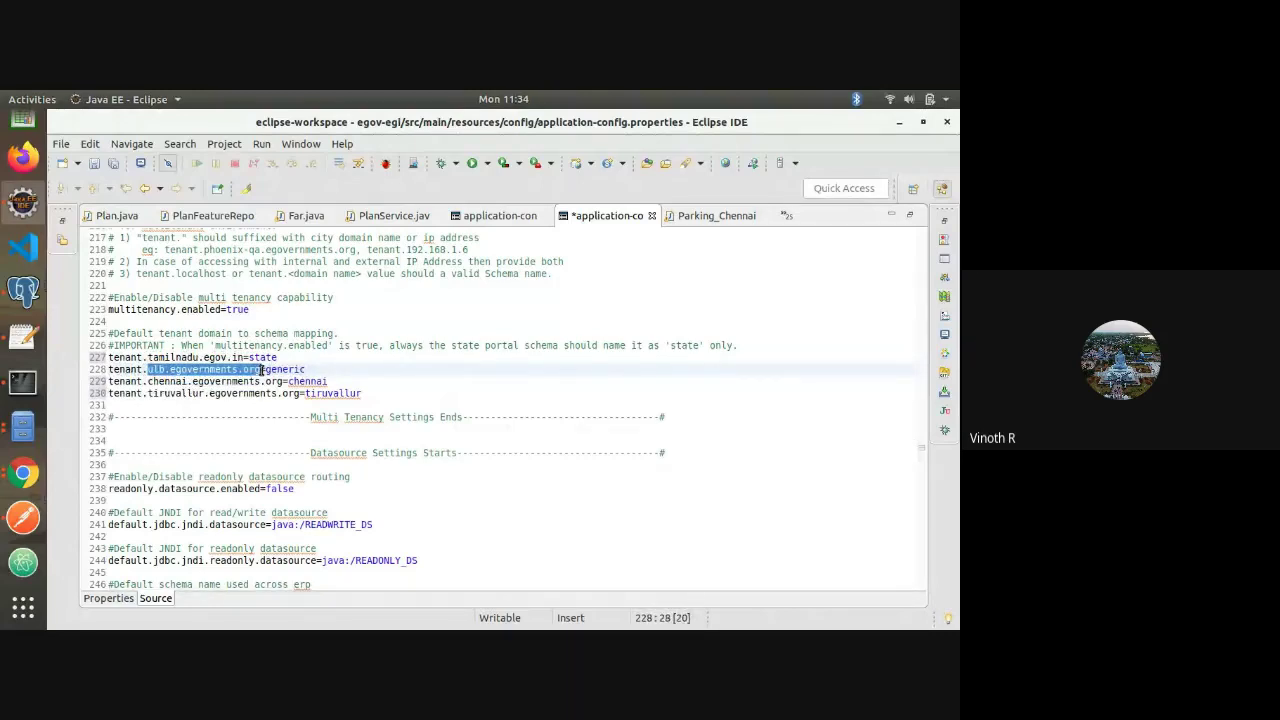
pyautogui.moveTo(149, 358); pyautogui.dragTo(241, 358)
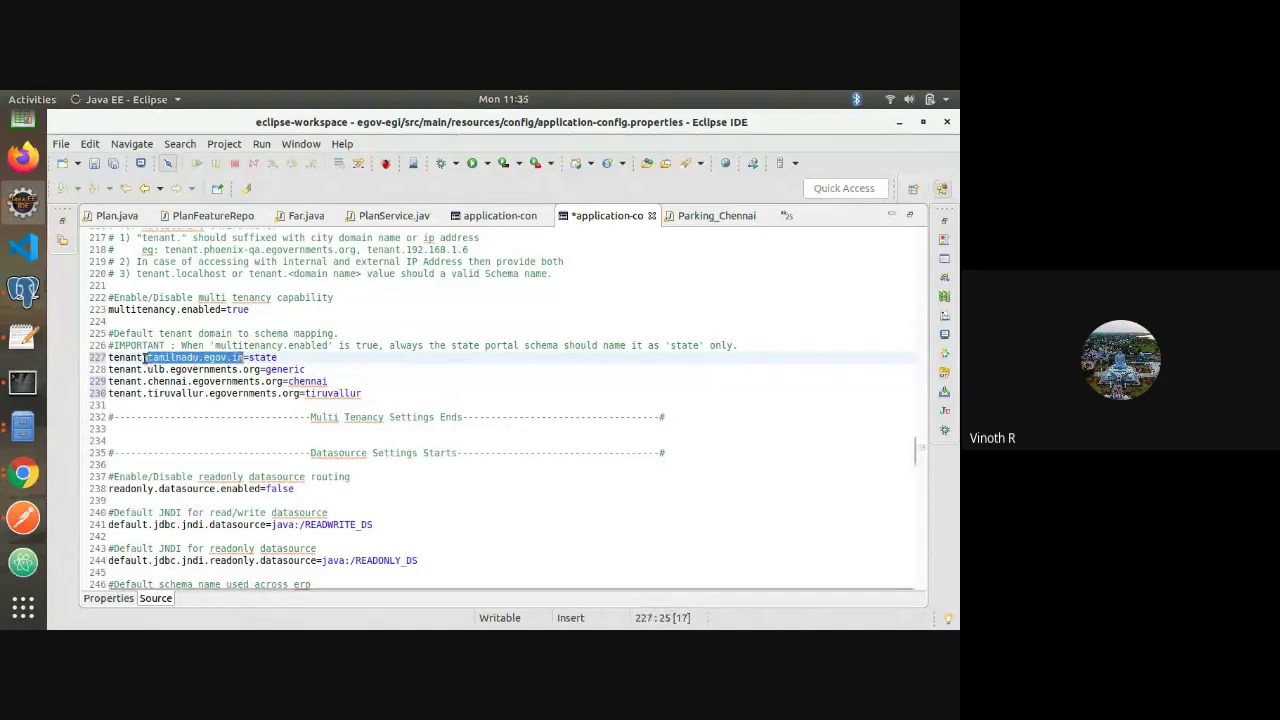
pyautogui.moveTo(147, 370); pyautogui.dragTo(262, 370)
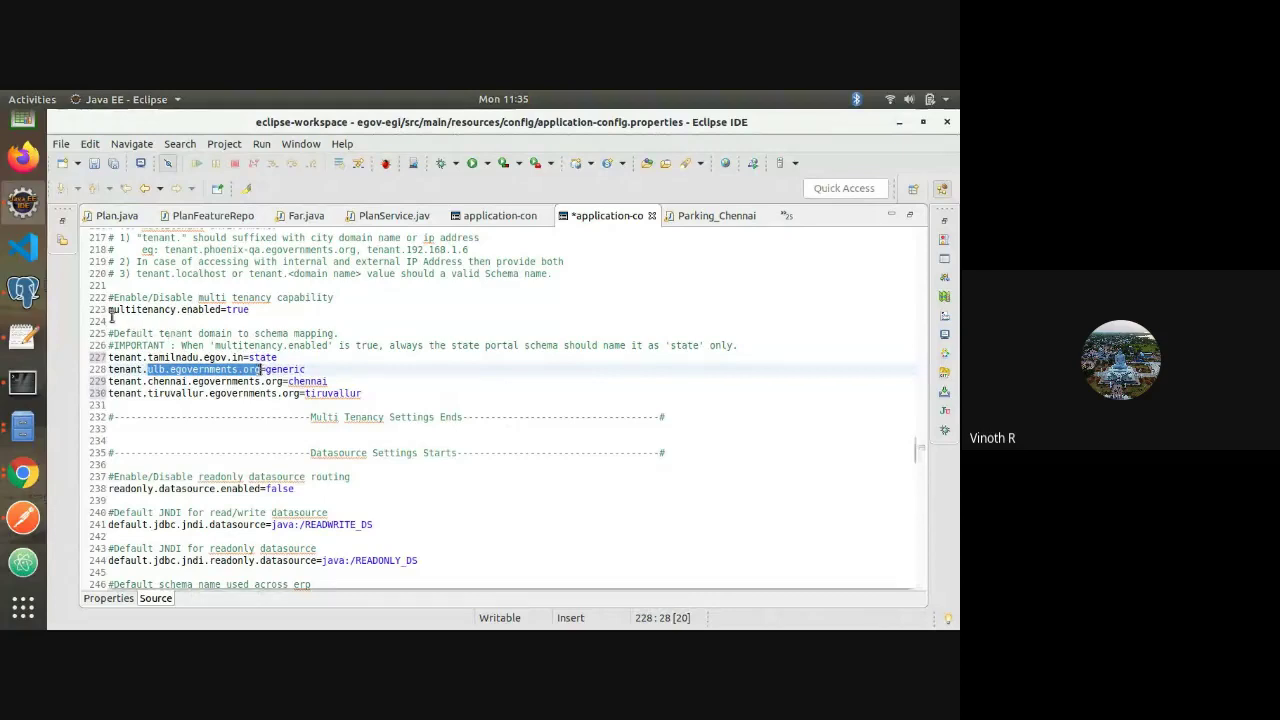
pyautogui.click(382, 396)
pyautogui.hotkey('shift', 'Home')
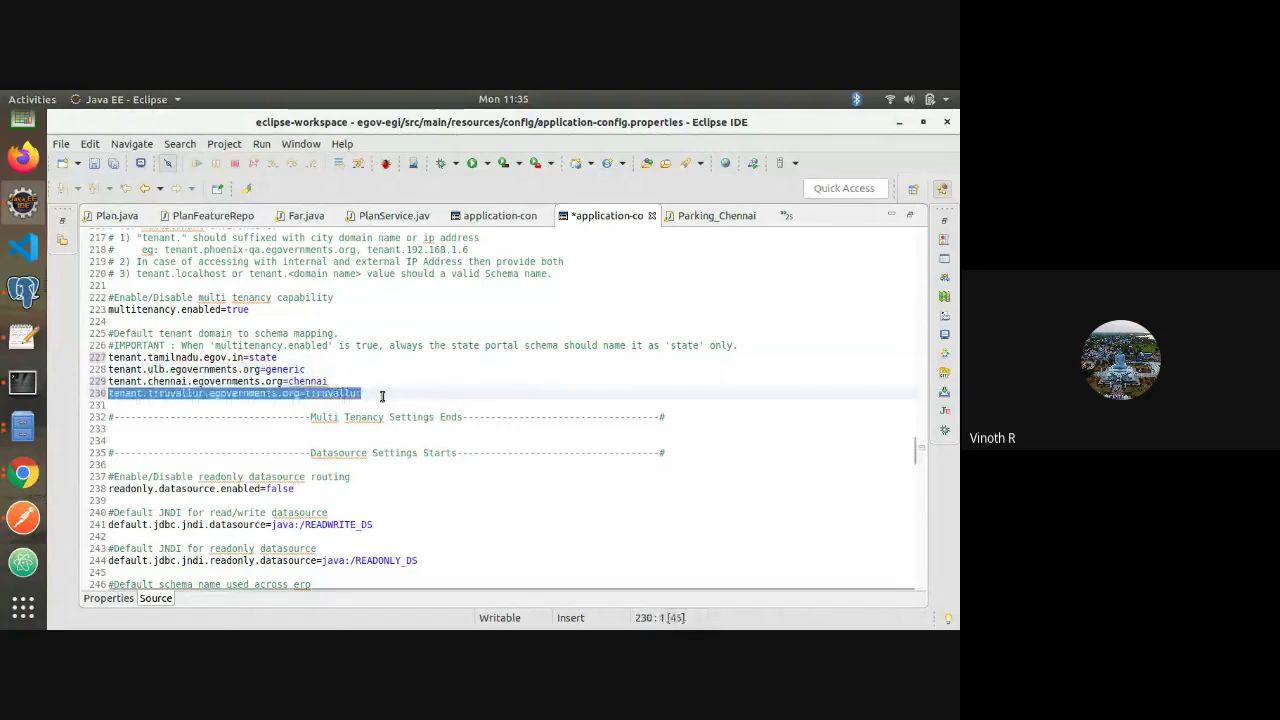
pyautogui.click(382, 396)
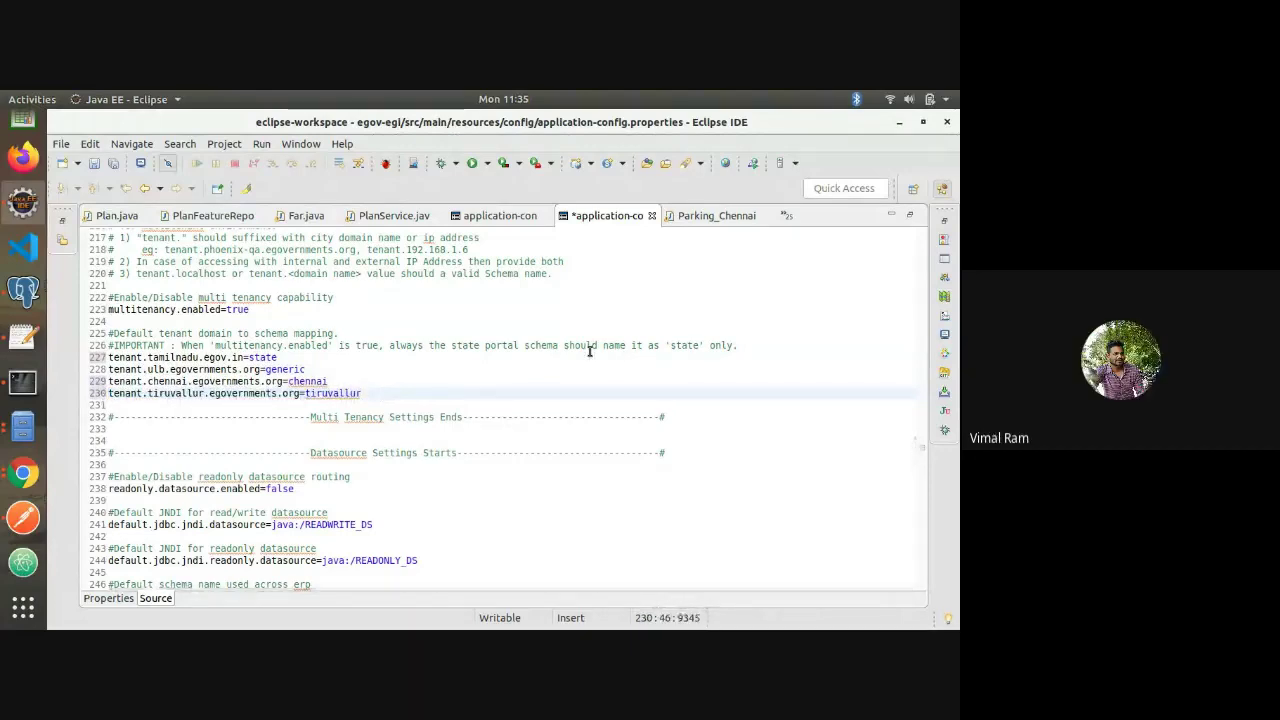
# Copy the chennai and tiruvallur tenant entries and save application-config.properties
pyautogui.hotkey('shift', 'Up')
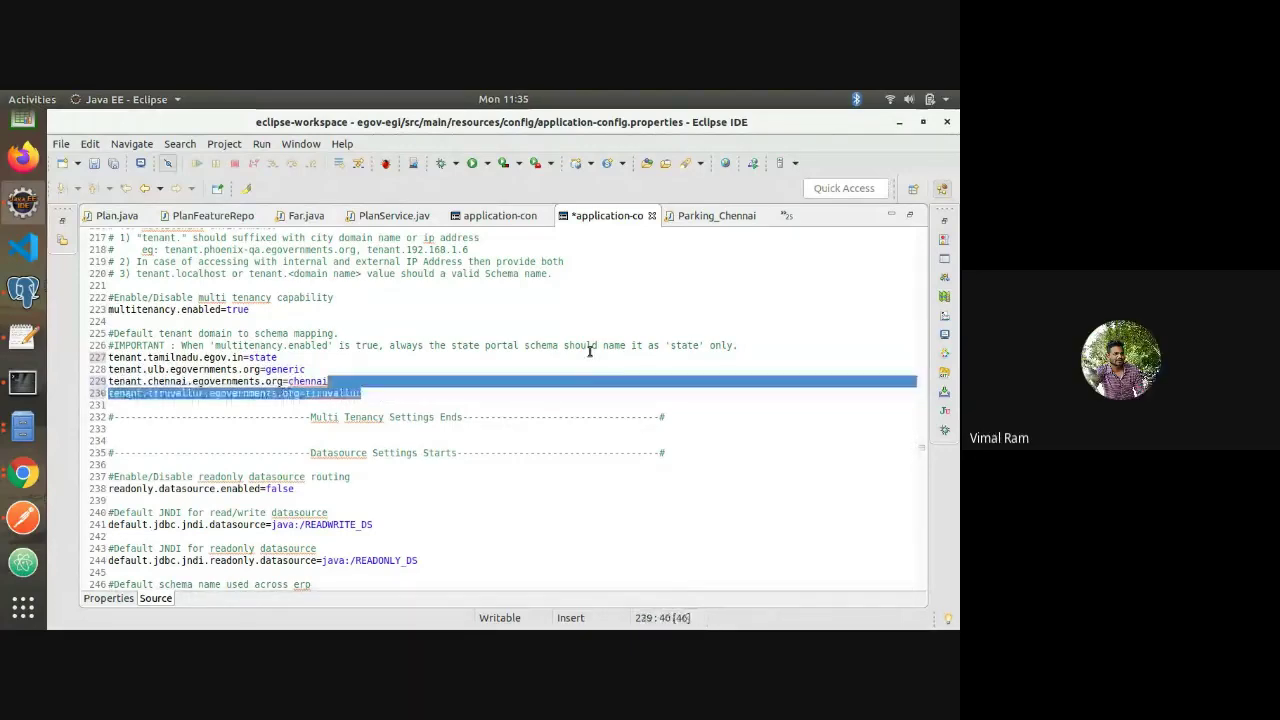
pyautogui.hotkey('shift', 'Up')
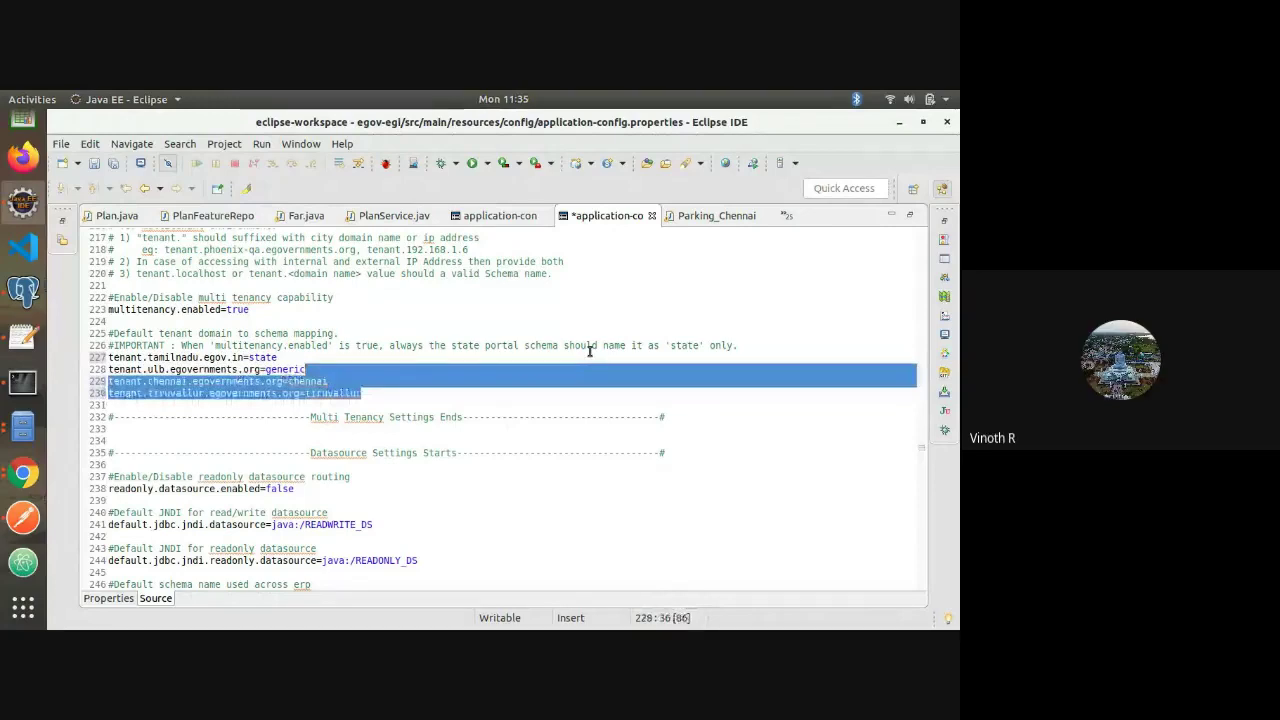
pyautogui.hotkey('shift', 'Right')
pyautogui.hotkey('ctrl', 'c')
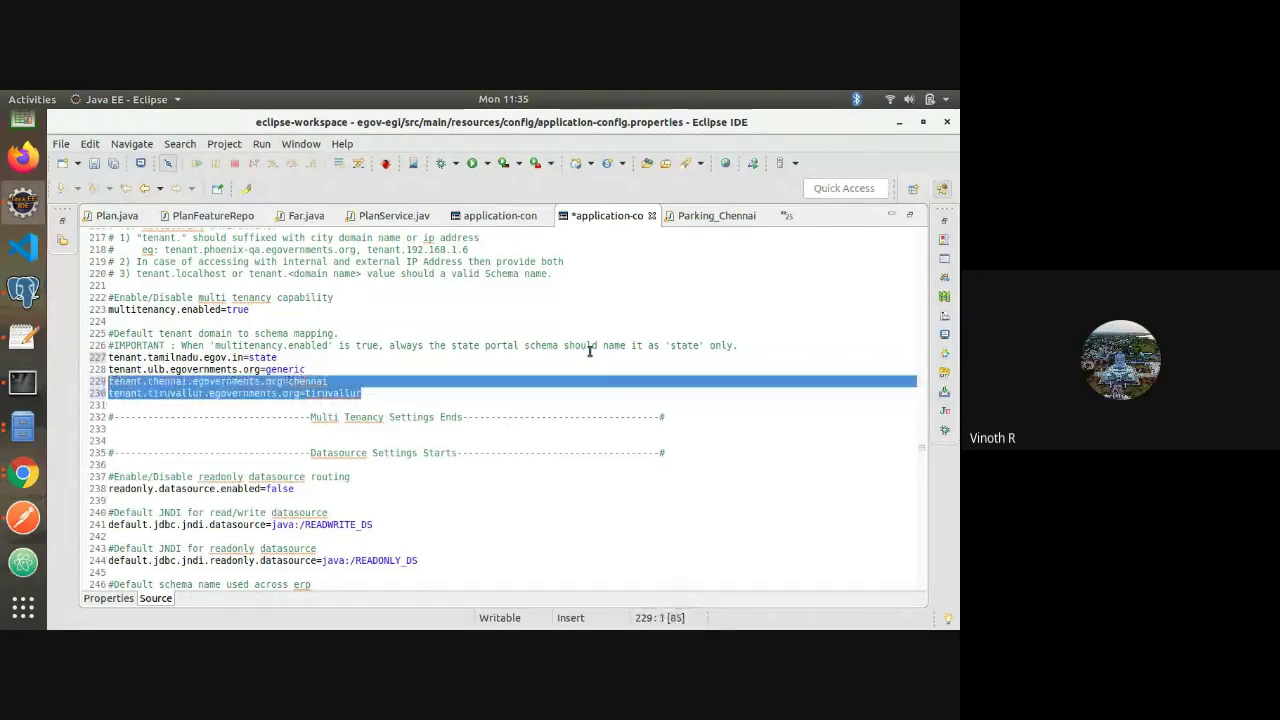
pyautogui.hotkey('ctrl', 's')
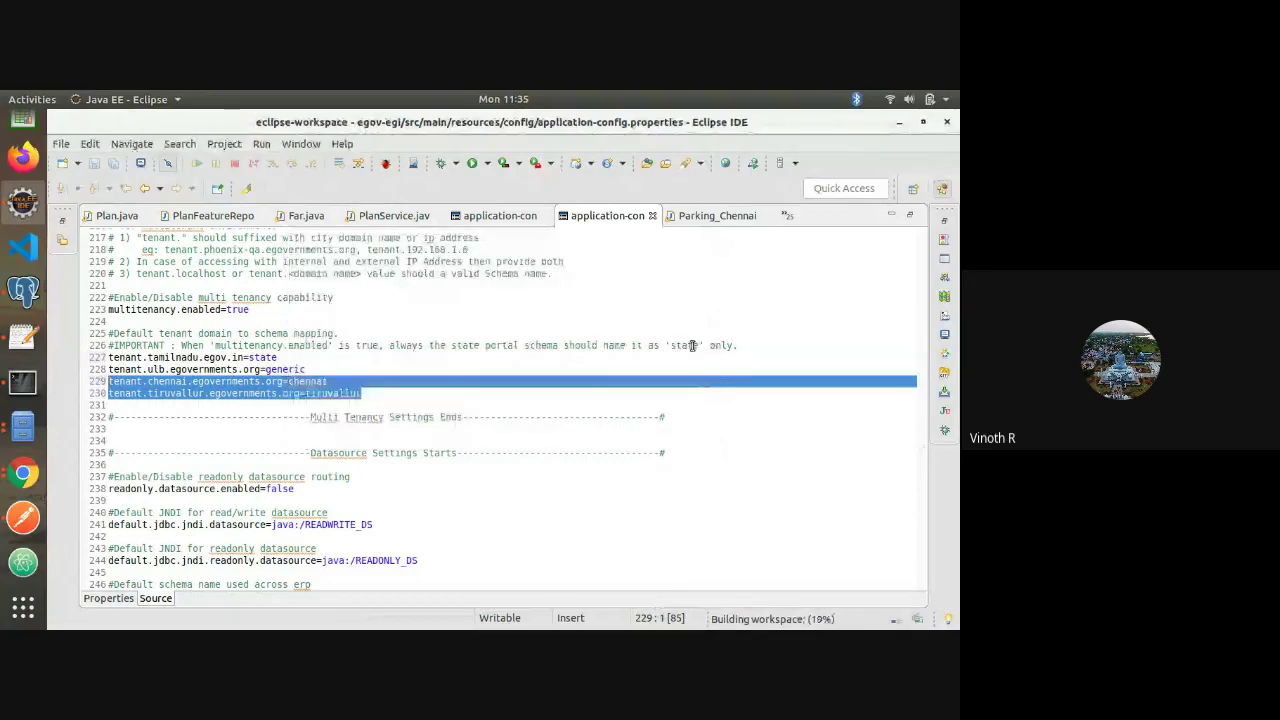
# Deselect the tenant entries and switch to egov-erp-override.properties in Text Editor
pyautogui.click(607, 346)
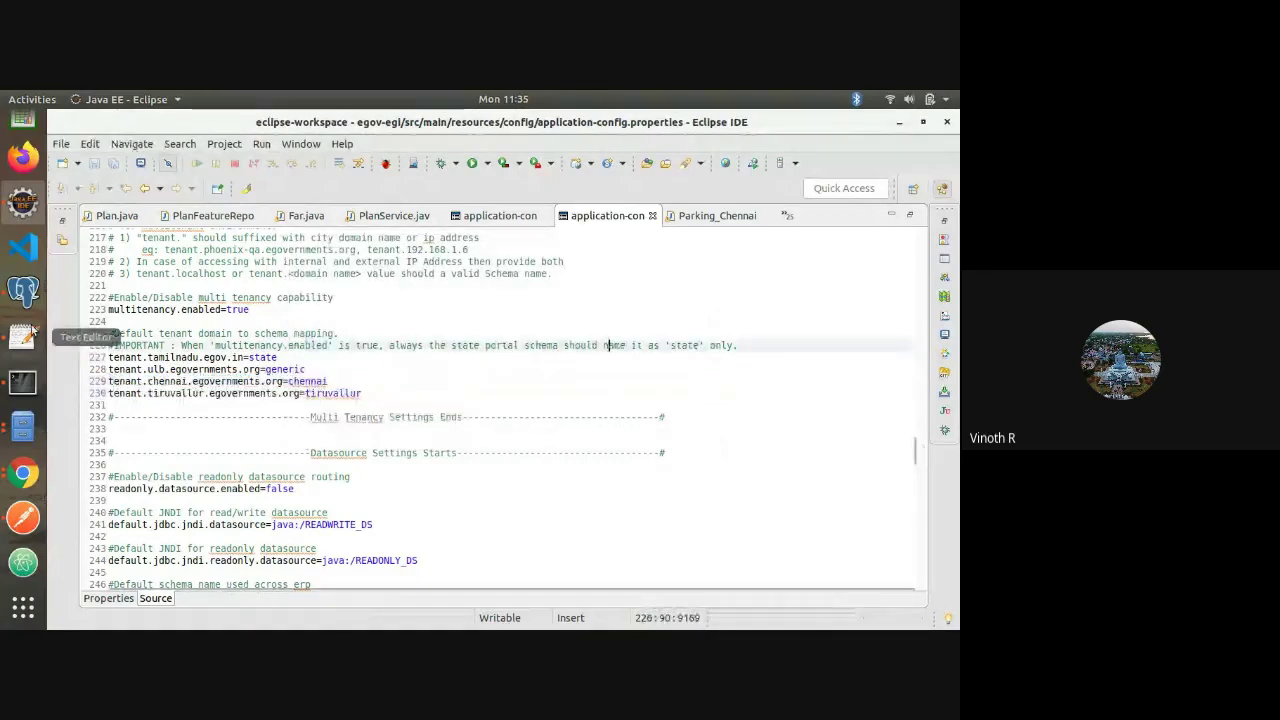
pyautogui.click(32, 330)
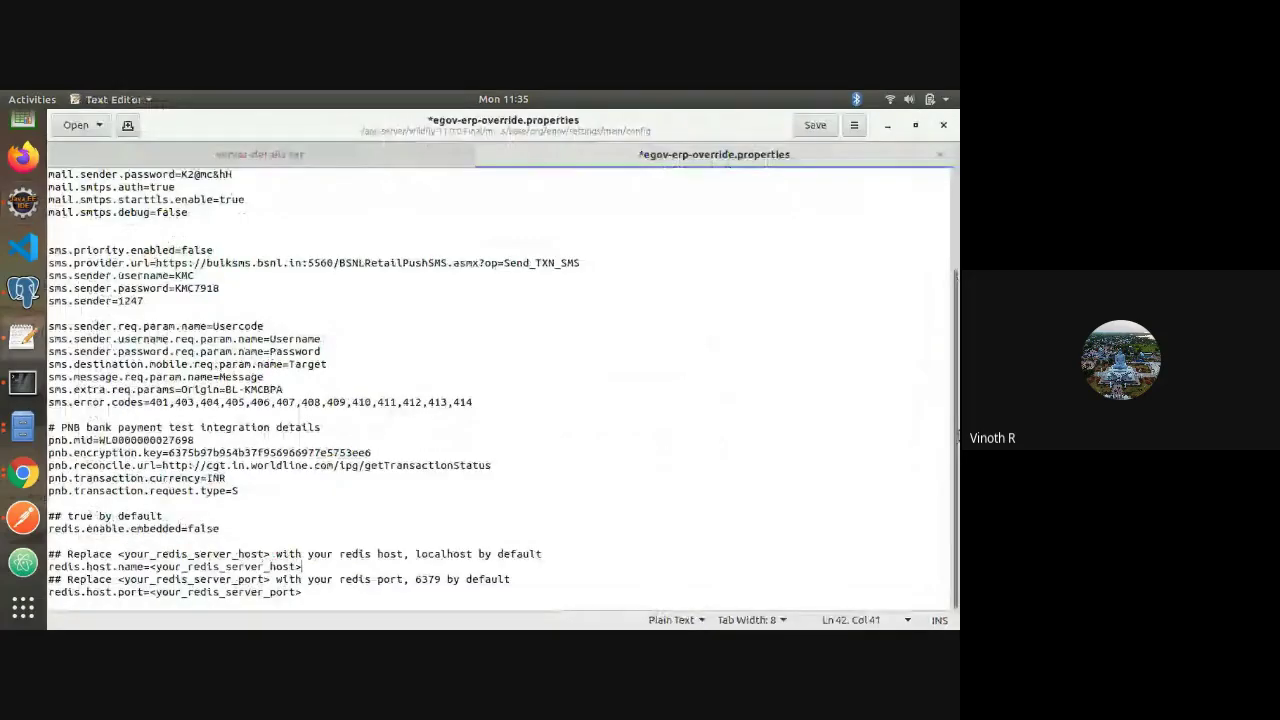
# Replace the redis settings block at the end of egov-erp-override.properties with the copied chennai and tiruvallur tenant entries
pyautogui.moveTo(303, 592); pyautogui.dragTo(35, 518)
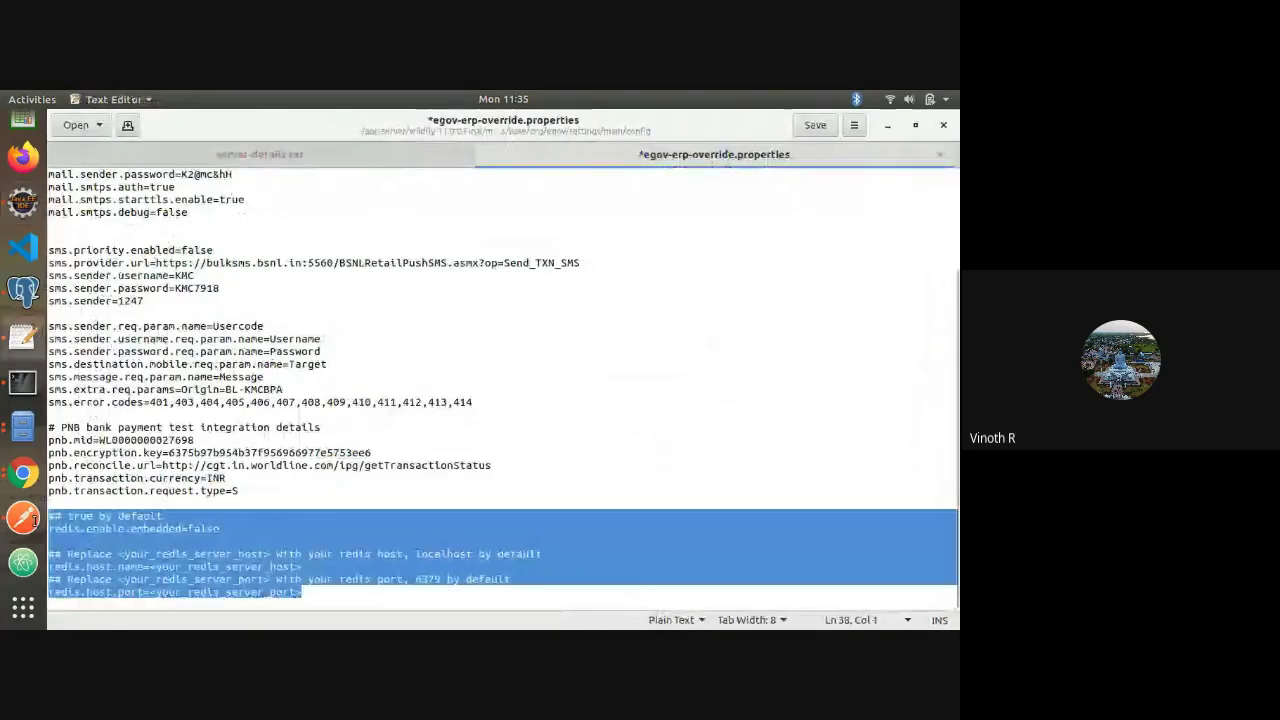
pyautogui.hotkey('ctrl', 'v')
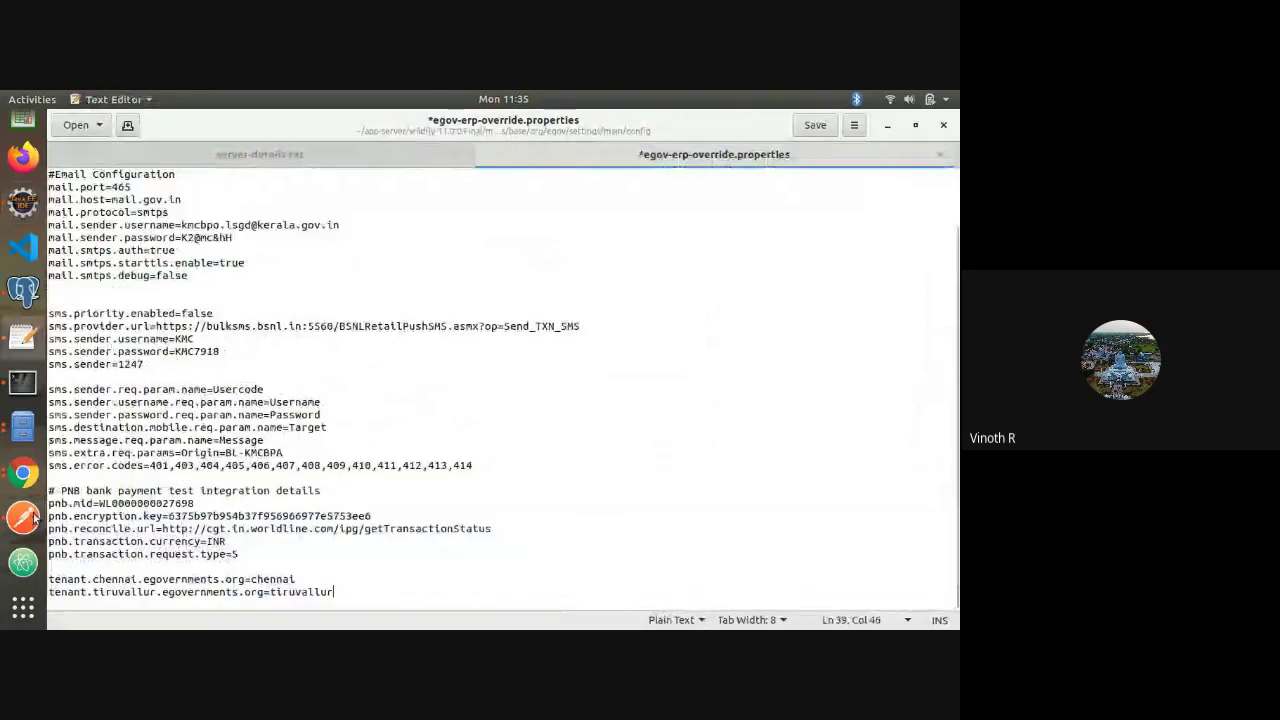
# Switch to Eclipse, stop the WildFly 11 server and clear its console output
pyautogui.hotkey('alt', 'Tab')
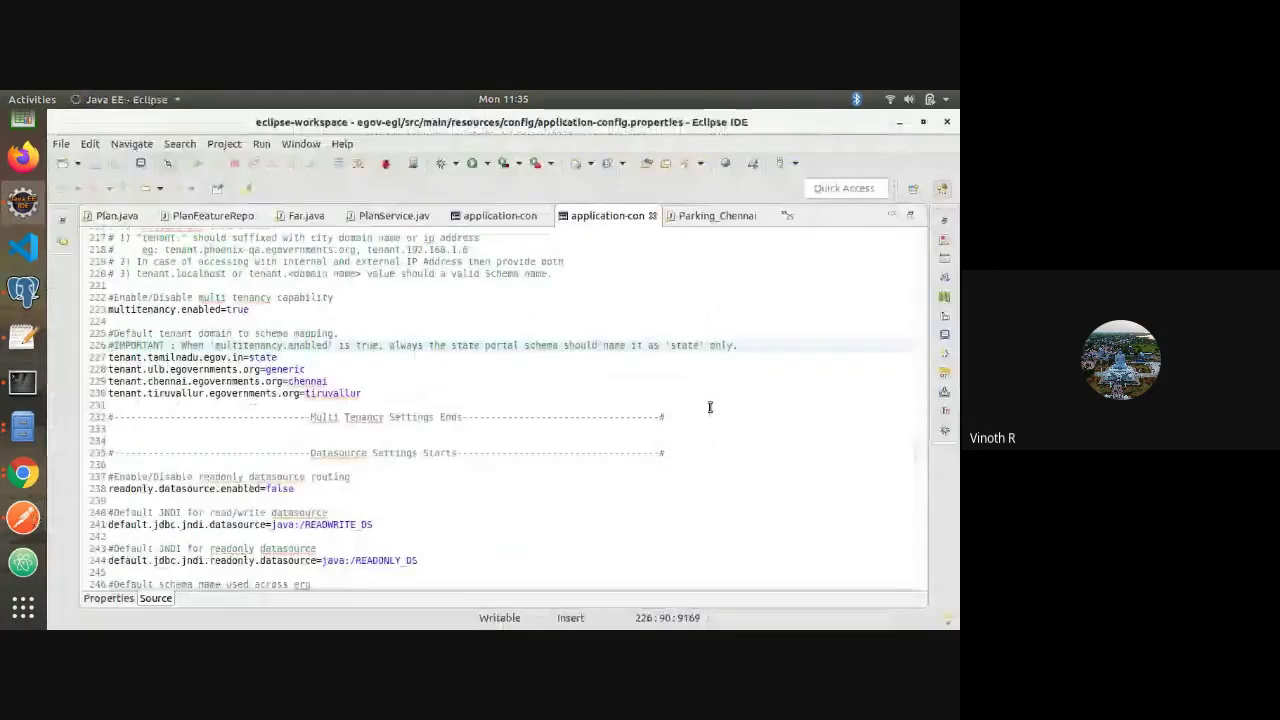
pyautogui.click(944, 334)
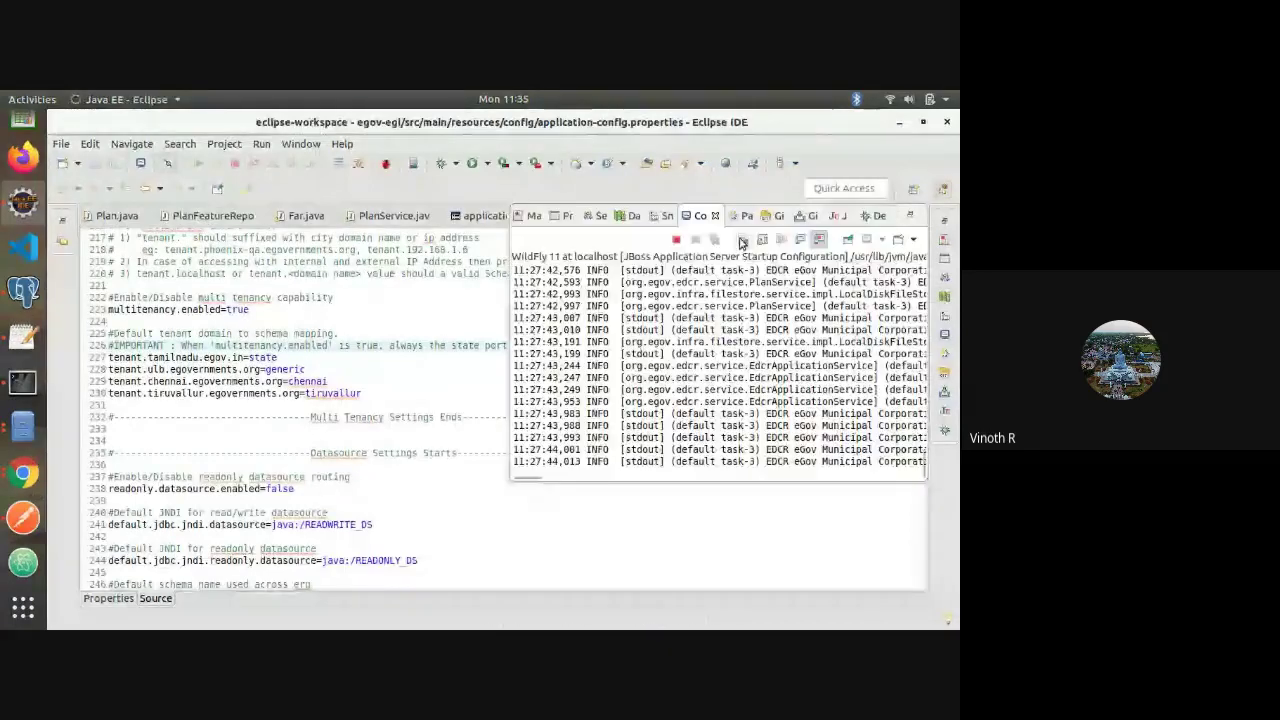
pyautogui.click(741, 242)
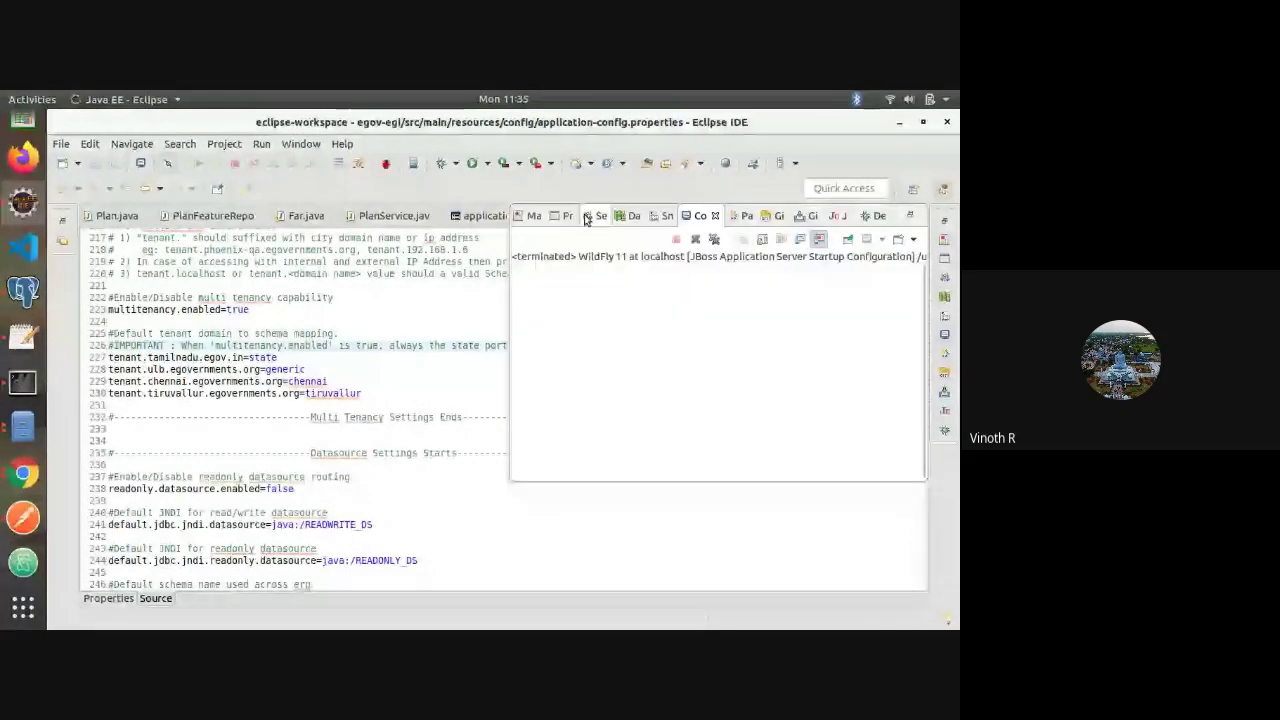
# Publish the WildFly 11 server and start it in debug mode
pyautogui.click(587, 219)
pyautogui.rightClick(616, 259)
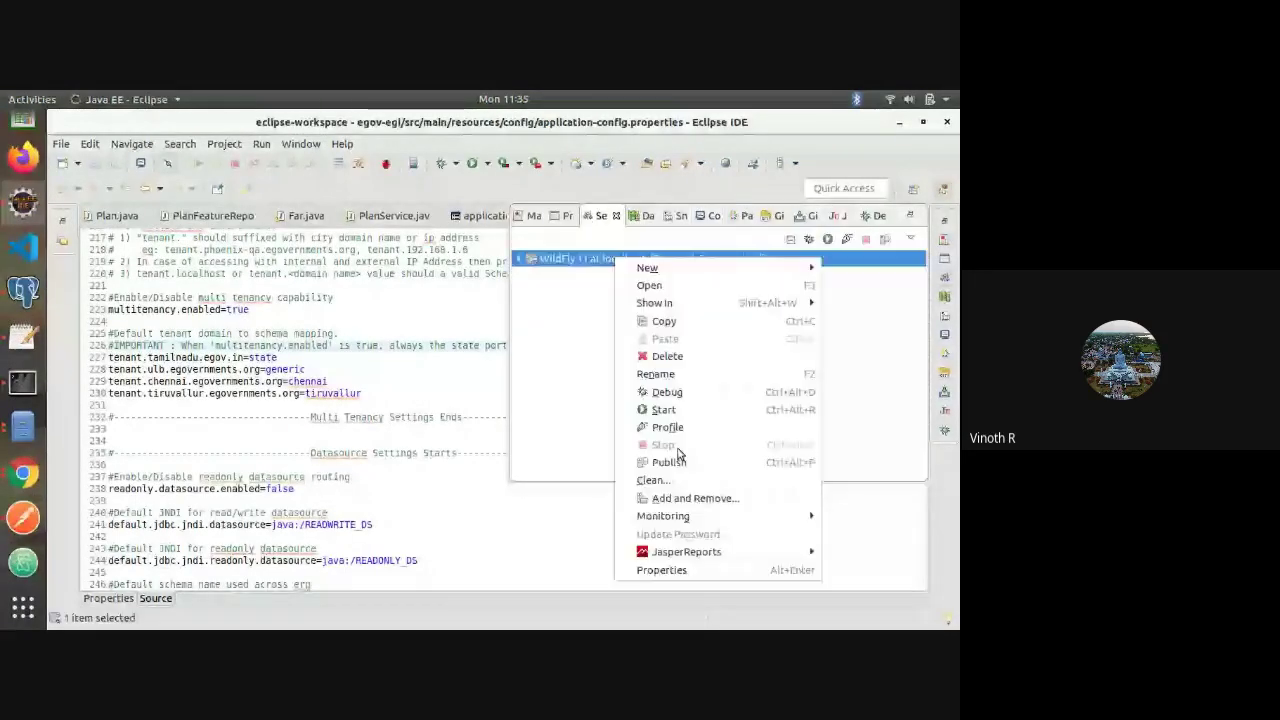
pyautogui.click(678, 457)
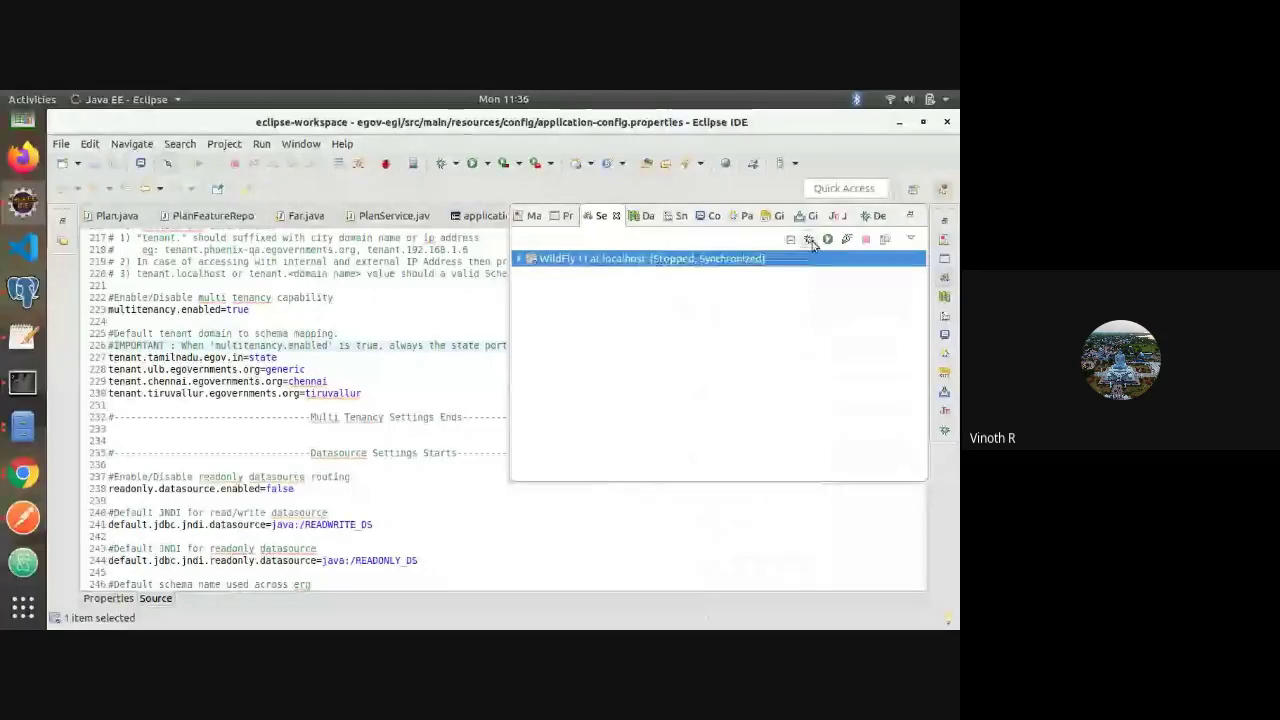
pyautogui.click(810, 241)
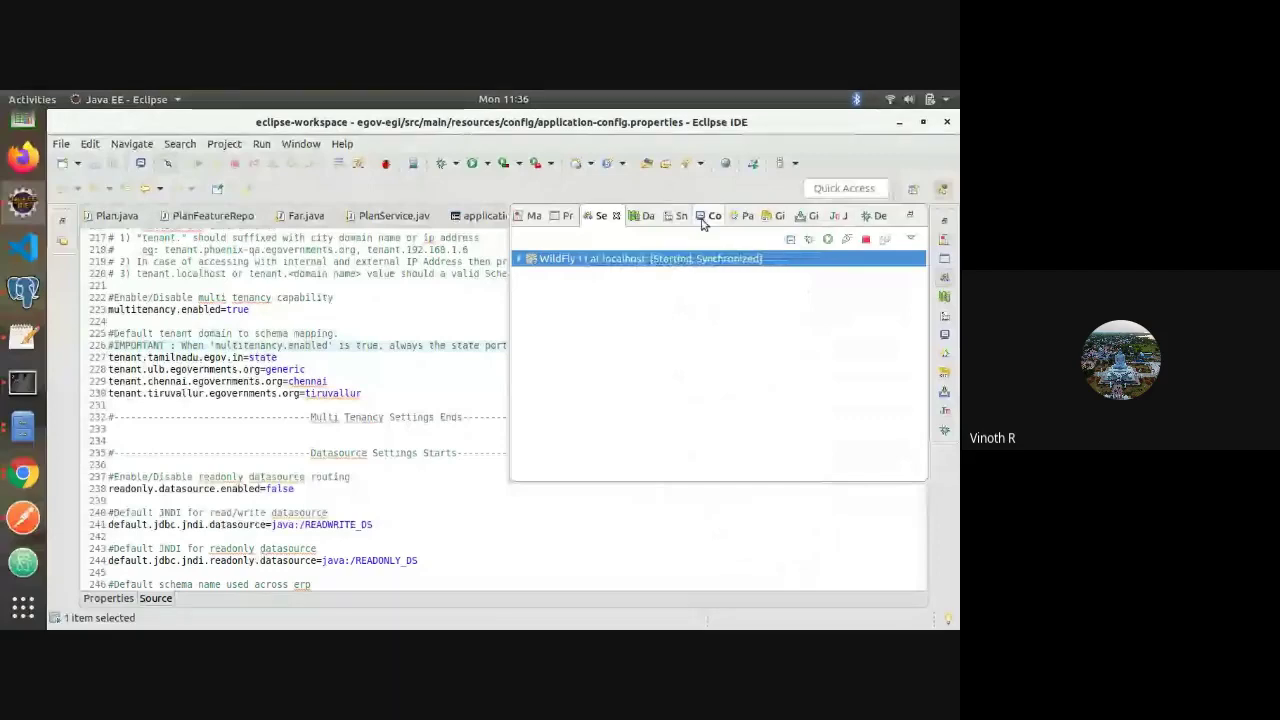
# Enlarge the server console and examine the Flyway startup log for the creation and migration of the chennai schema
pyautogui.doubleClick(703, 222)
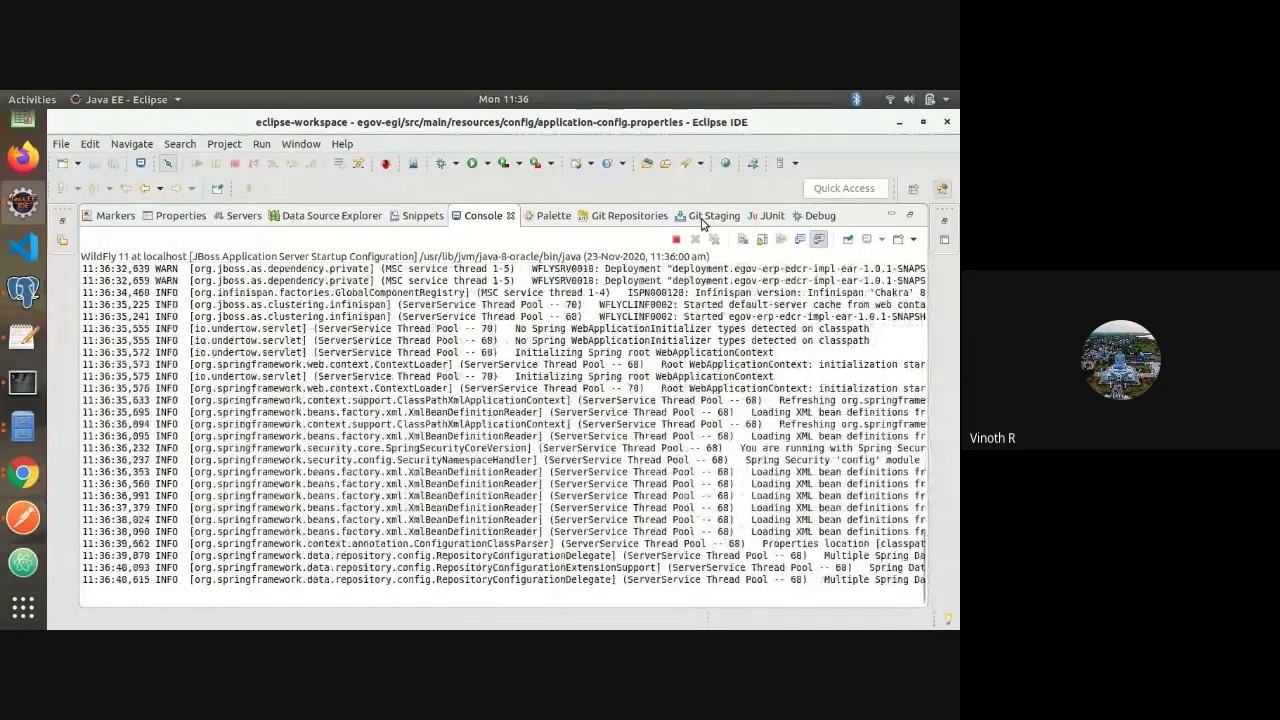
pyautogui.moveTo(157, 602); pyautogui.dragTo(295, 626)
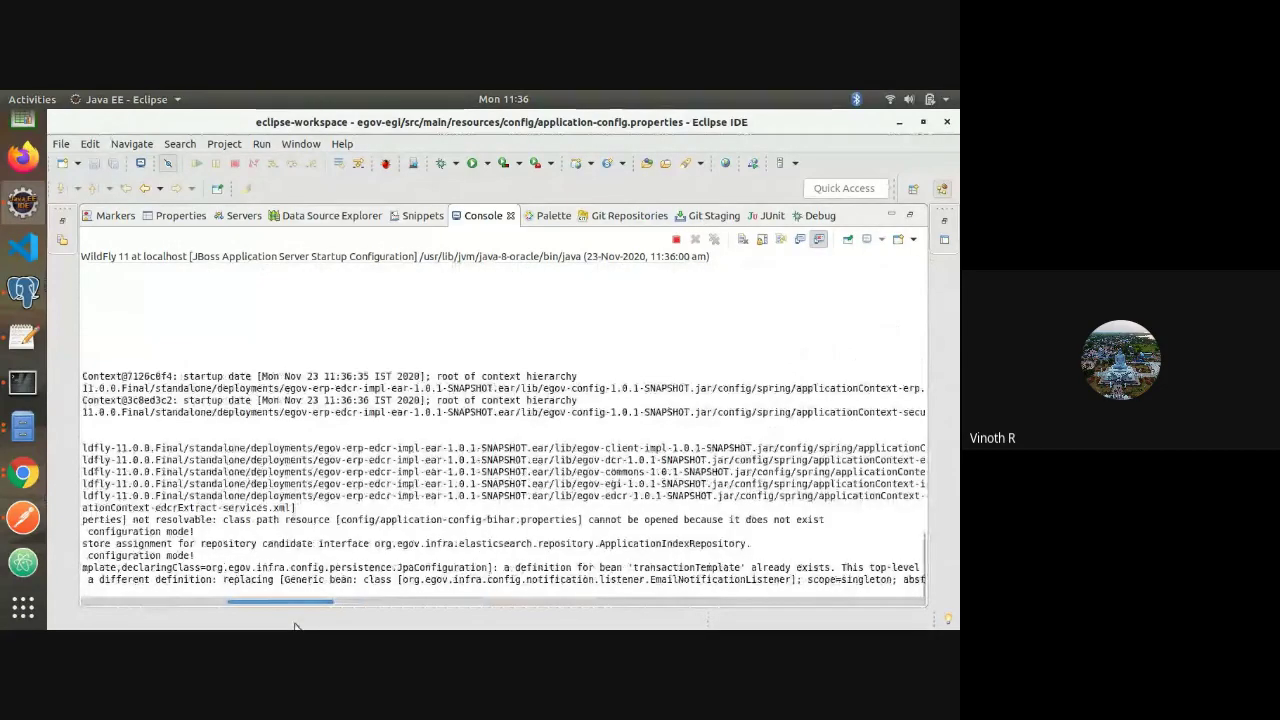
pyautogui.moveTo(295, 626); pyautogui.dragTo(255, 626)
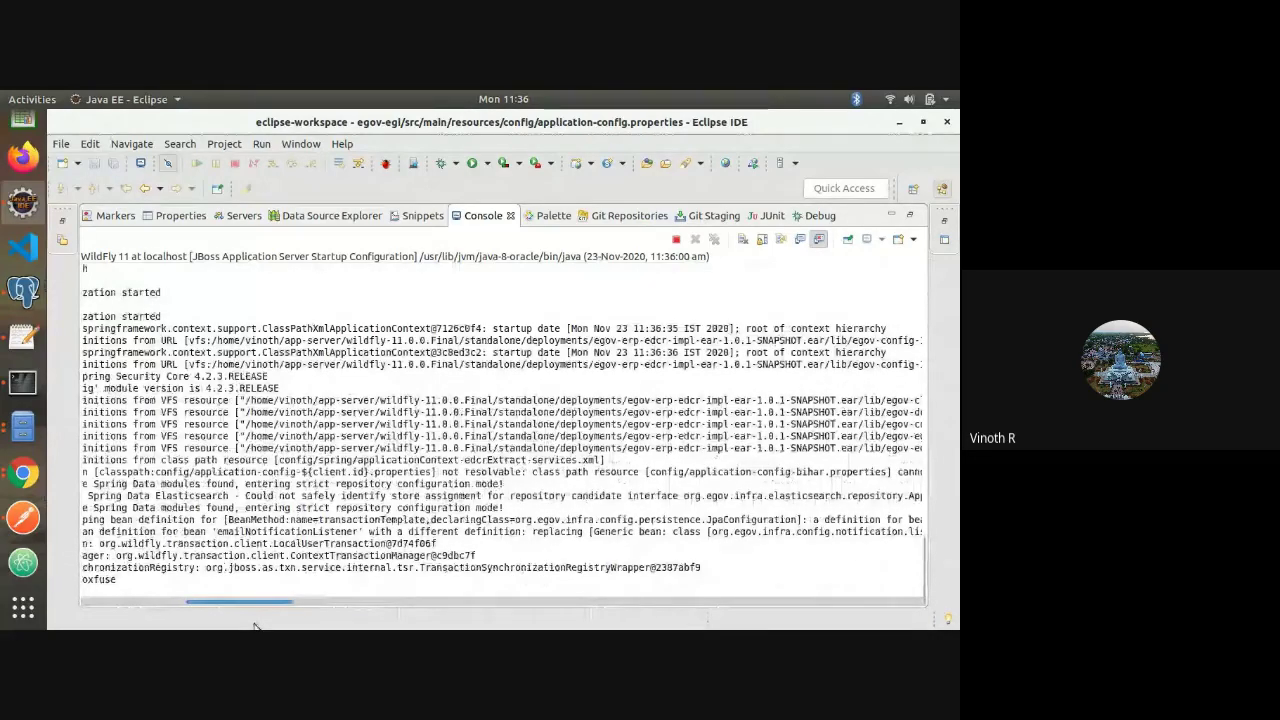
pyautogui.moveTo(255, 626); pyautogui.dragTo(205, 624)
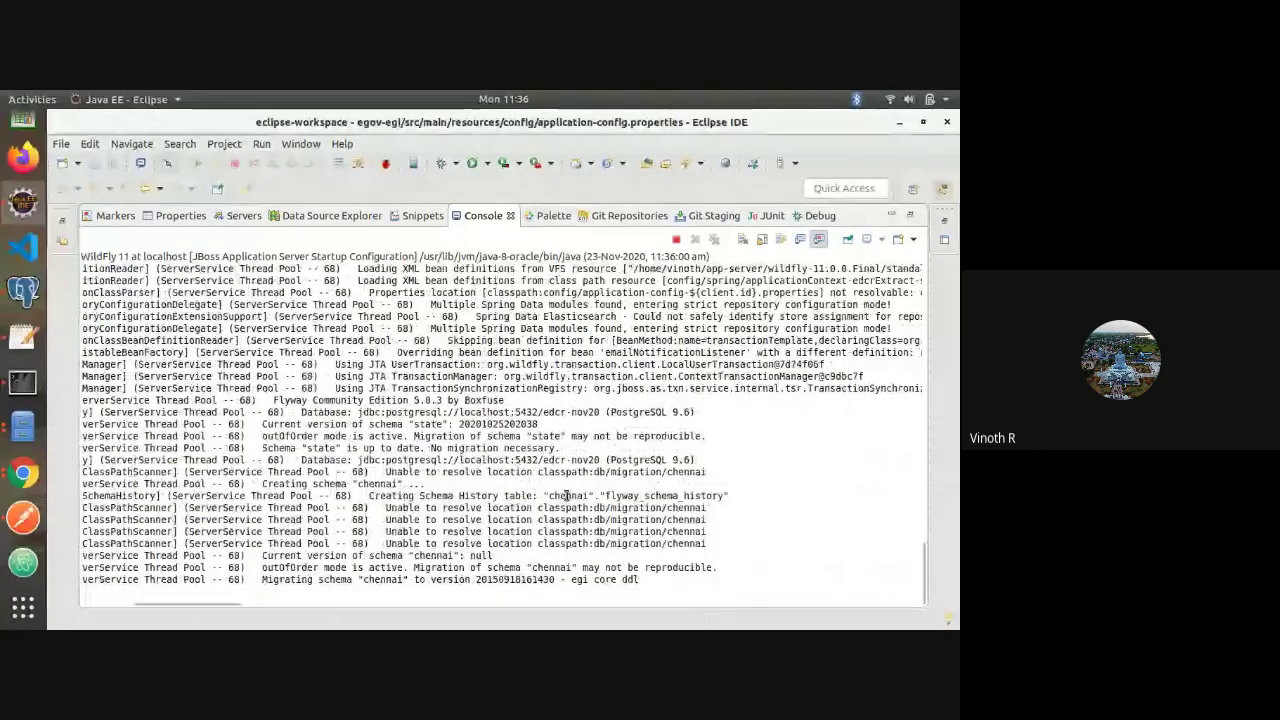
pyautogui.doubleClick(566, 496)
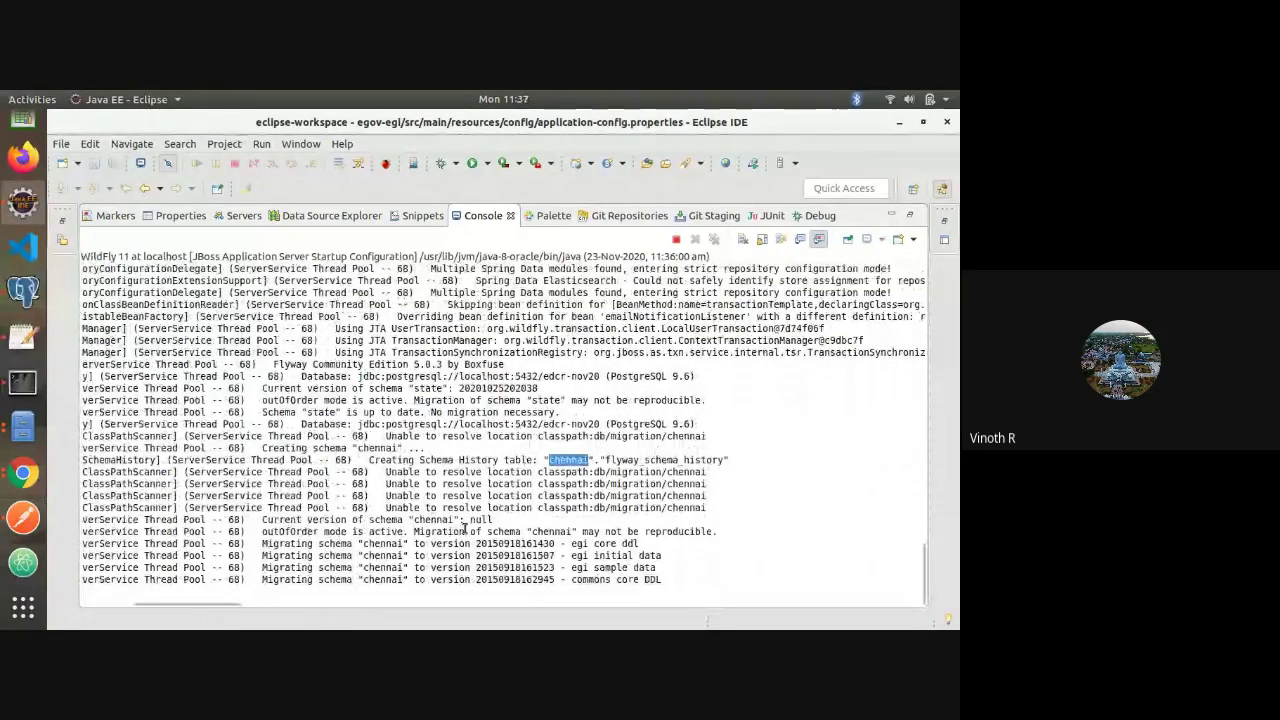
pyautogui.doubleClick(396, 544)
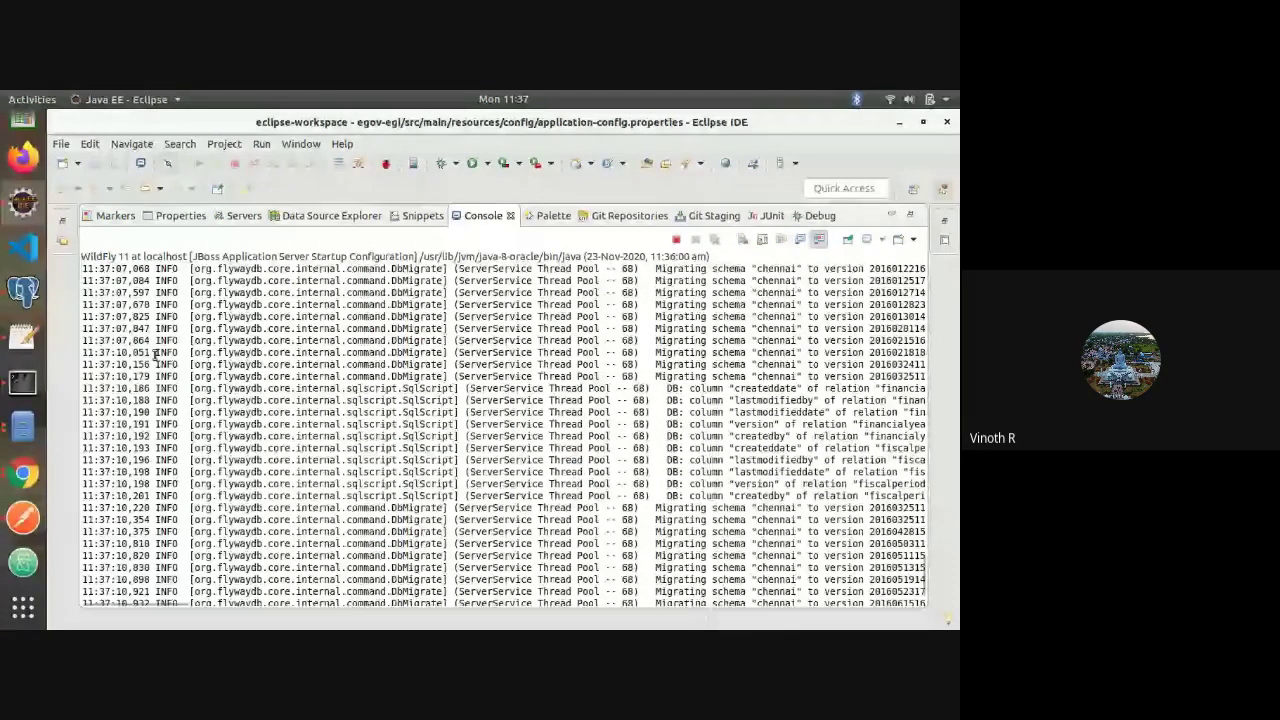
# Switch to pgAdmin III, refresh the schemas of the edcr-nov20 database and inspect the objects in the chennai schema
pyautogui.hotkey('alt', 'Tab')
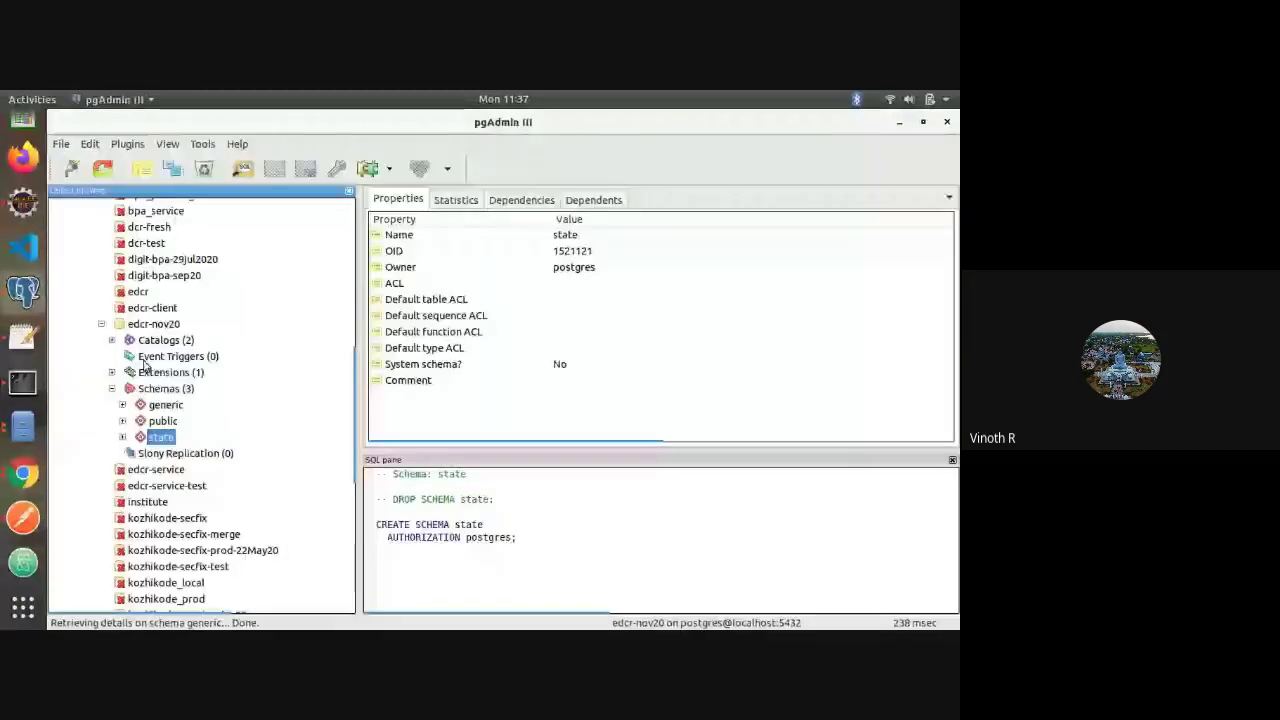
pyautogui.click(160, 388)
pyautogui.rightClick(162, 389)
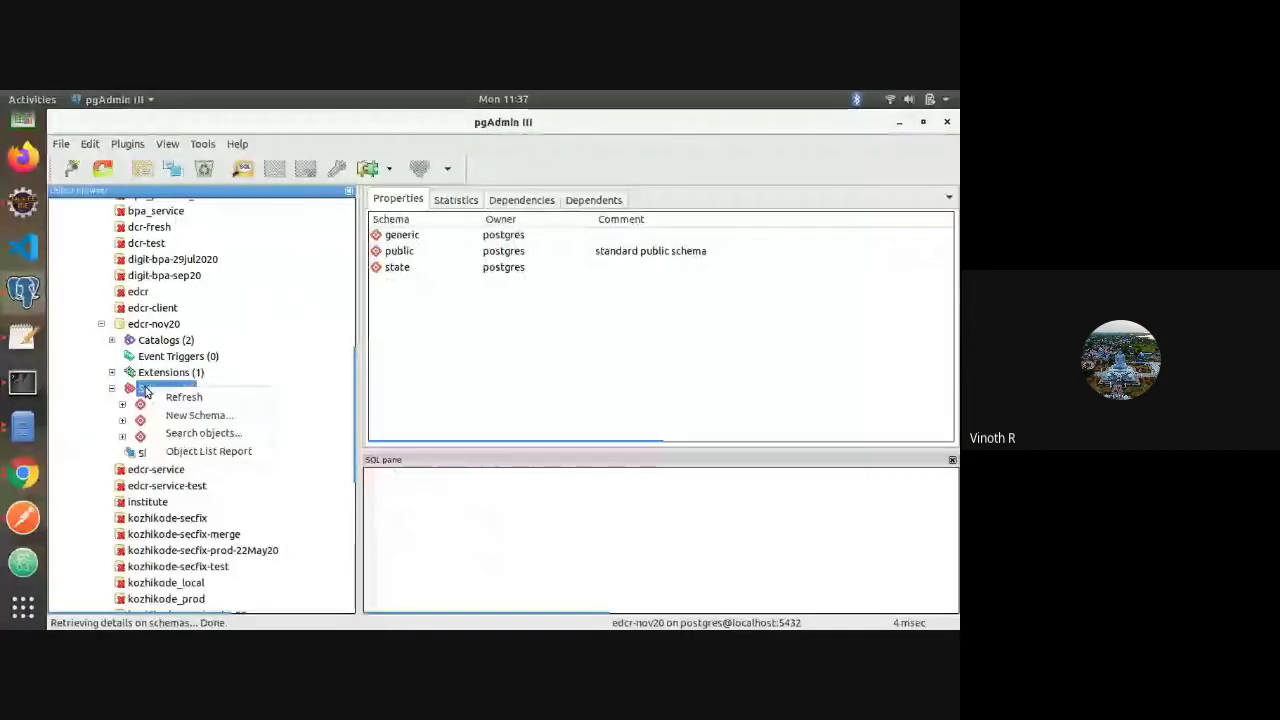
pyautogui.click(184, 400)
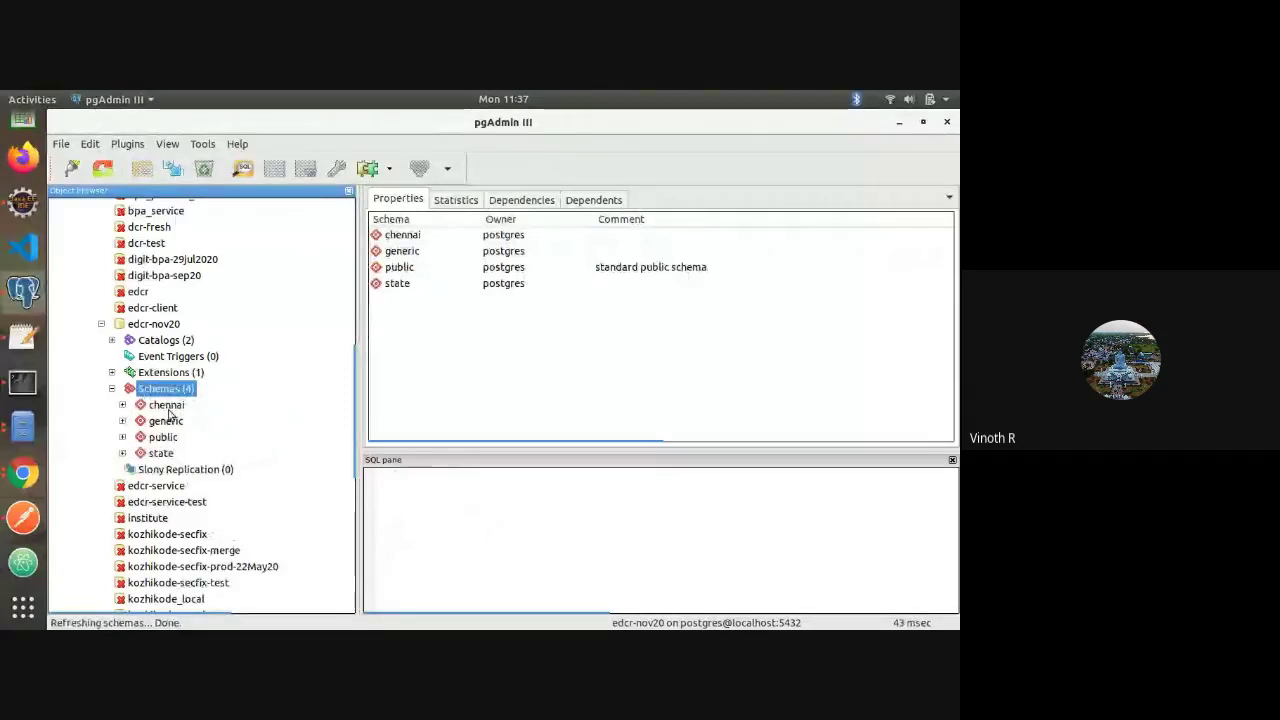
pyautogui.click(122, 405)
pyautogui.click(122, 405)
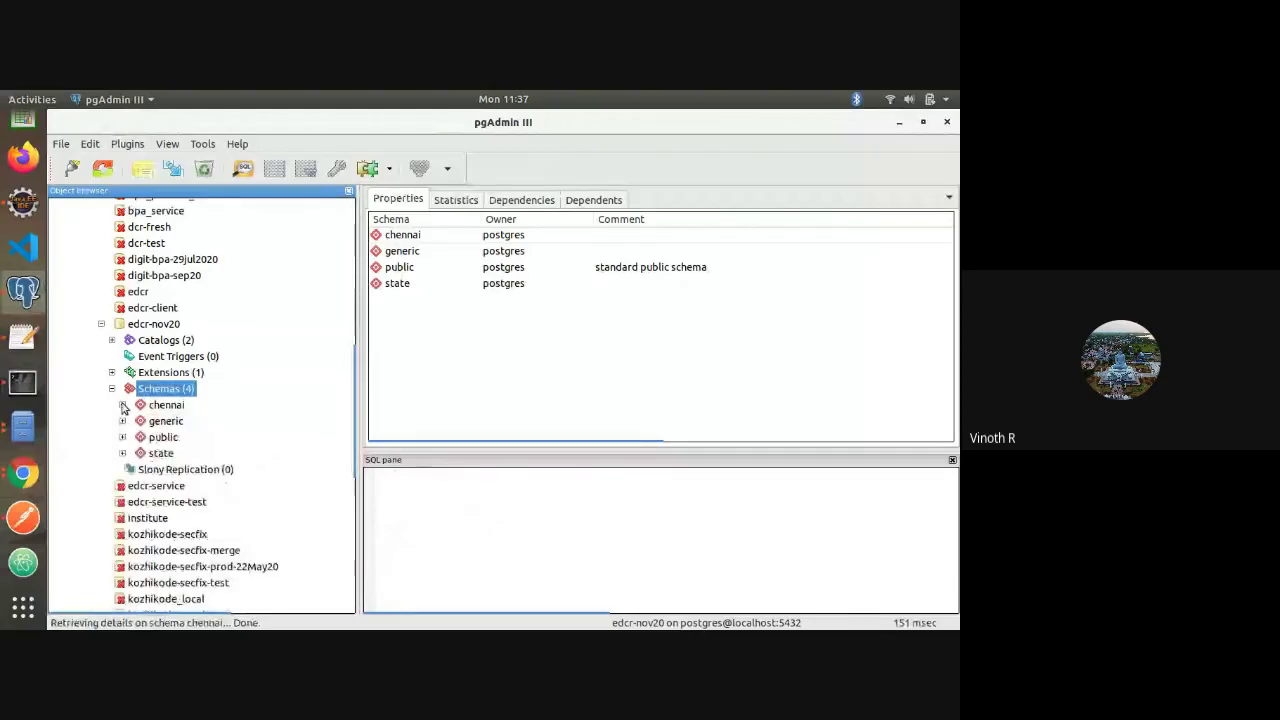
pyautogui.click(122, 405)
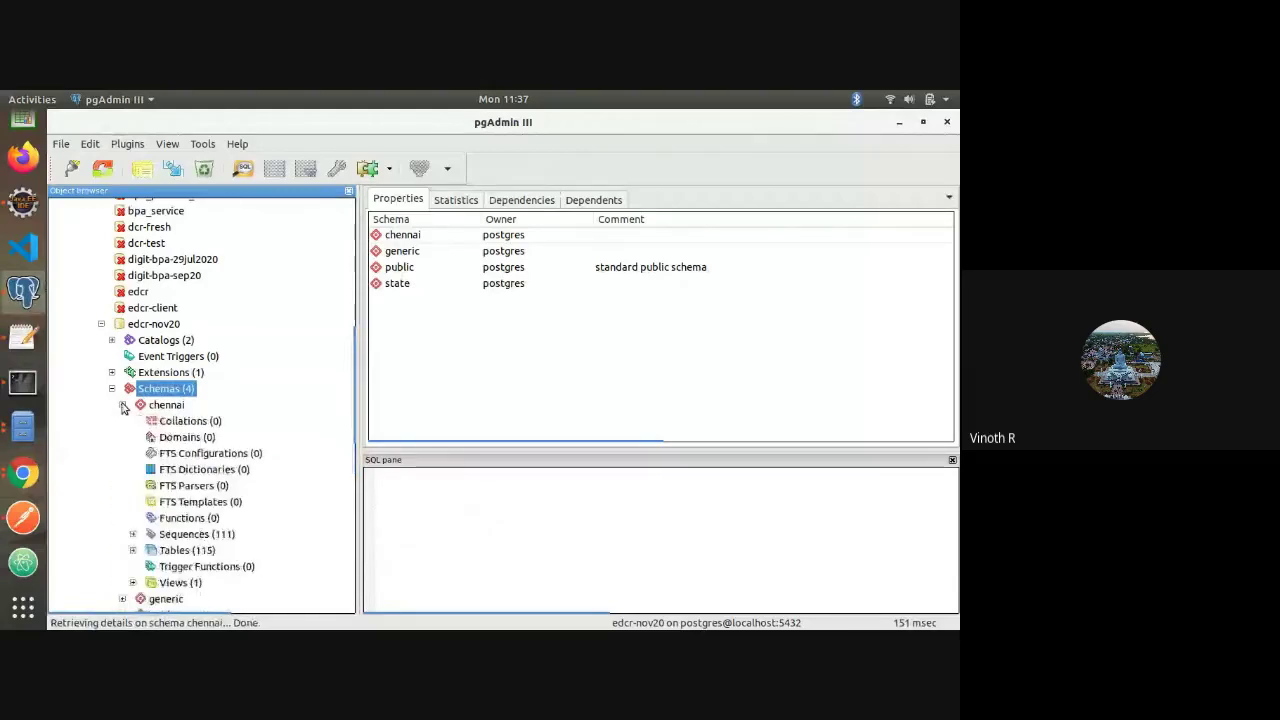
pyautogui.click(122, 405)
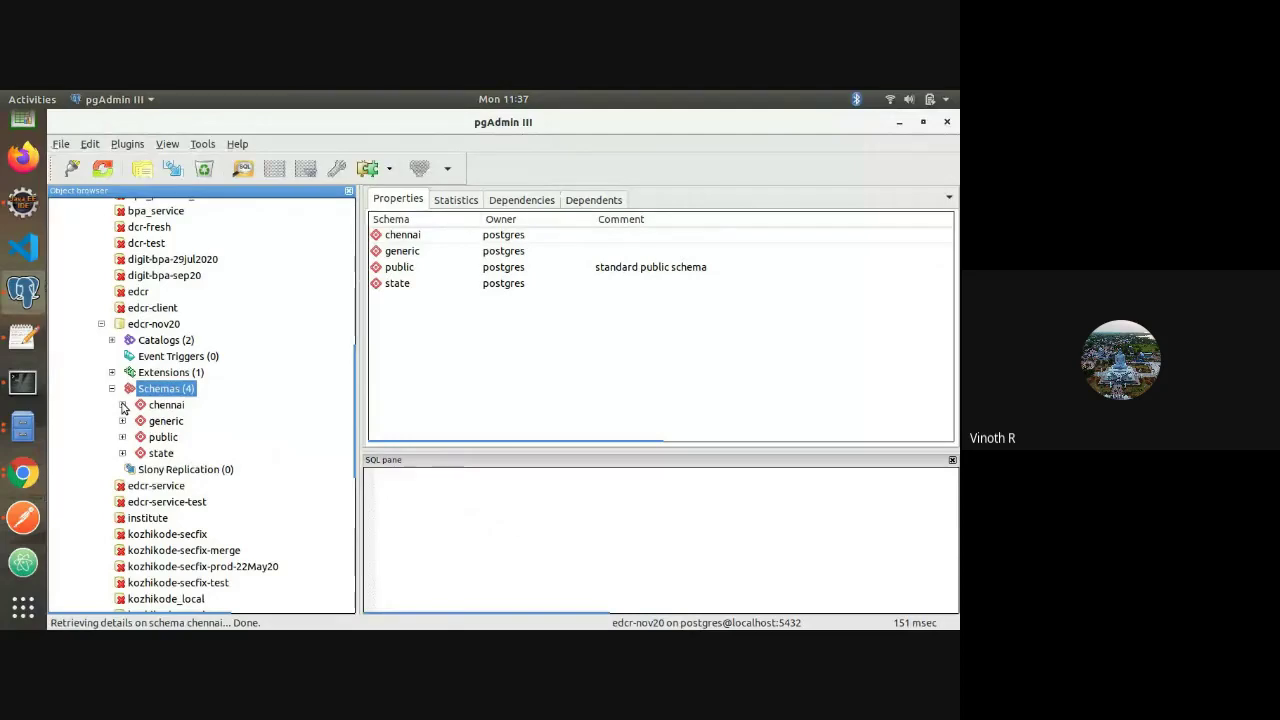
# Check the migration progress in the Eclipse console, then refresh the edcr-nov20 schemas again in pgAdmin III
pyautogui.hotkey('alt', 'Tab')
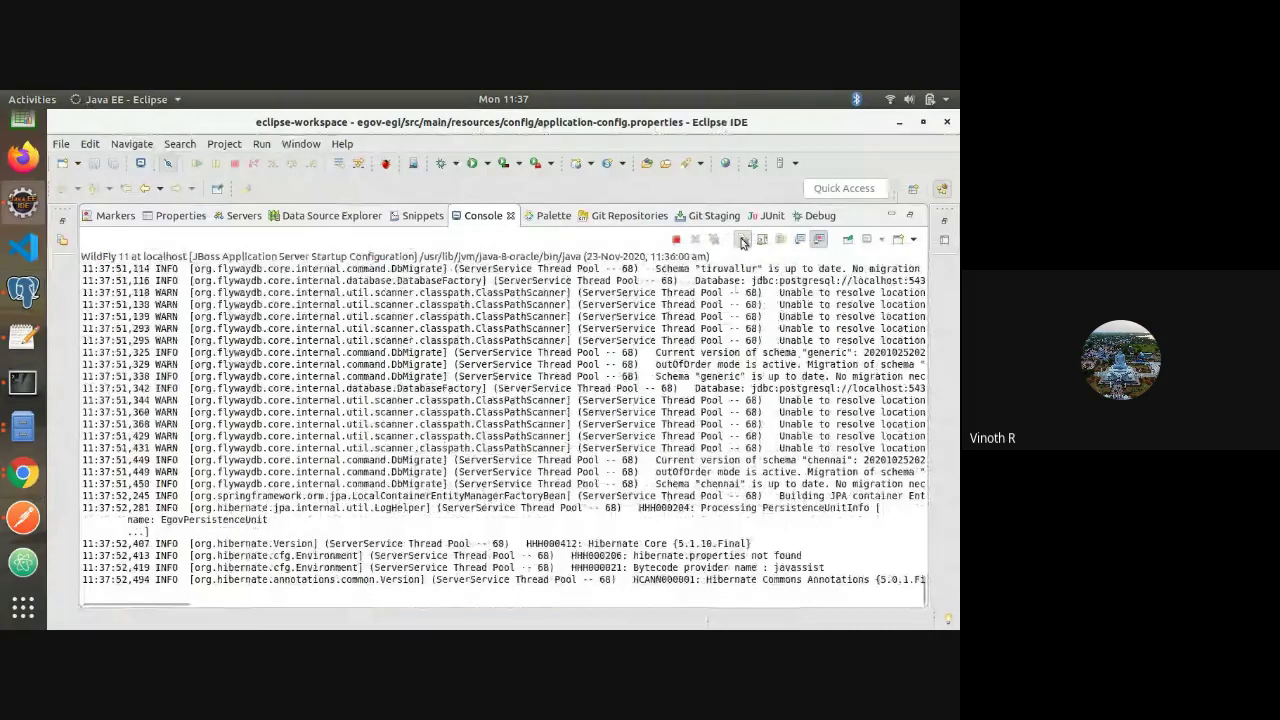
pyautogui.hotkey('alt', 'Tab')
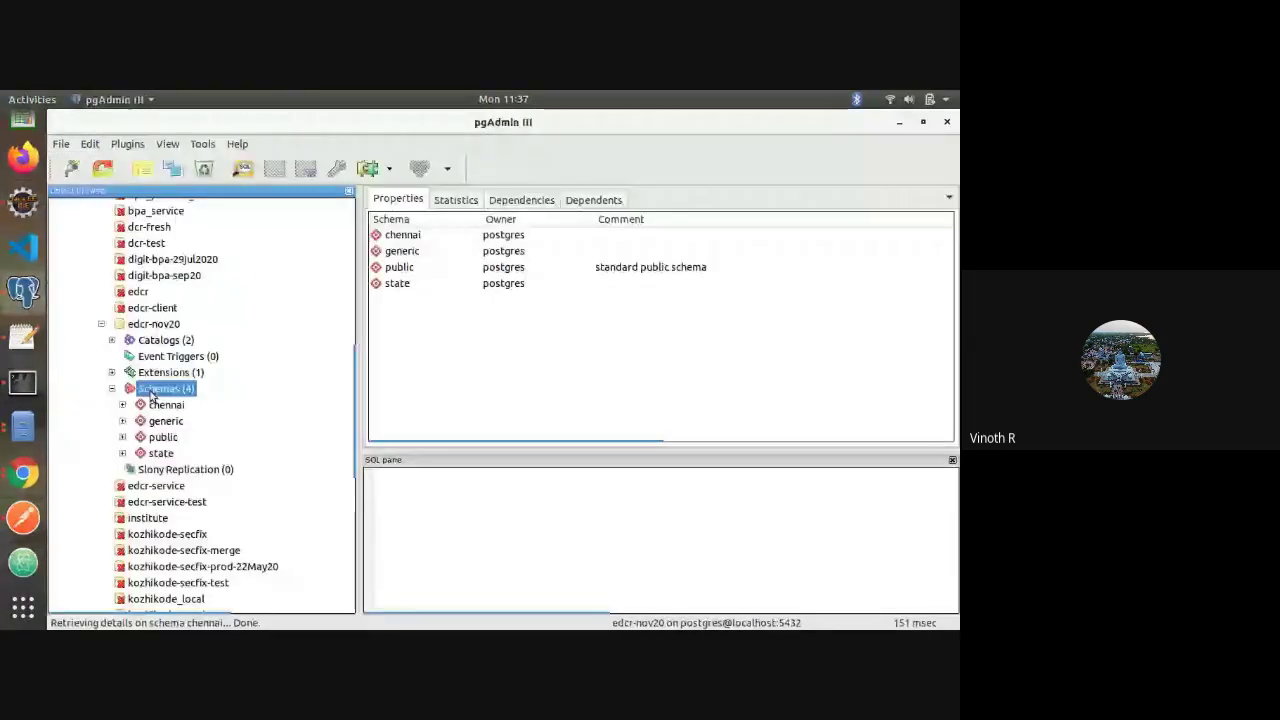
pyautogui.rightClick(152, 392)
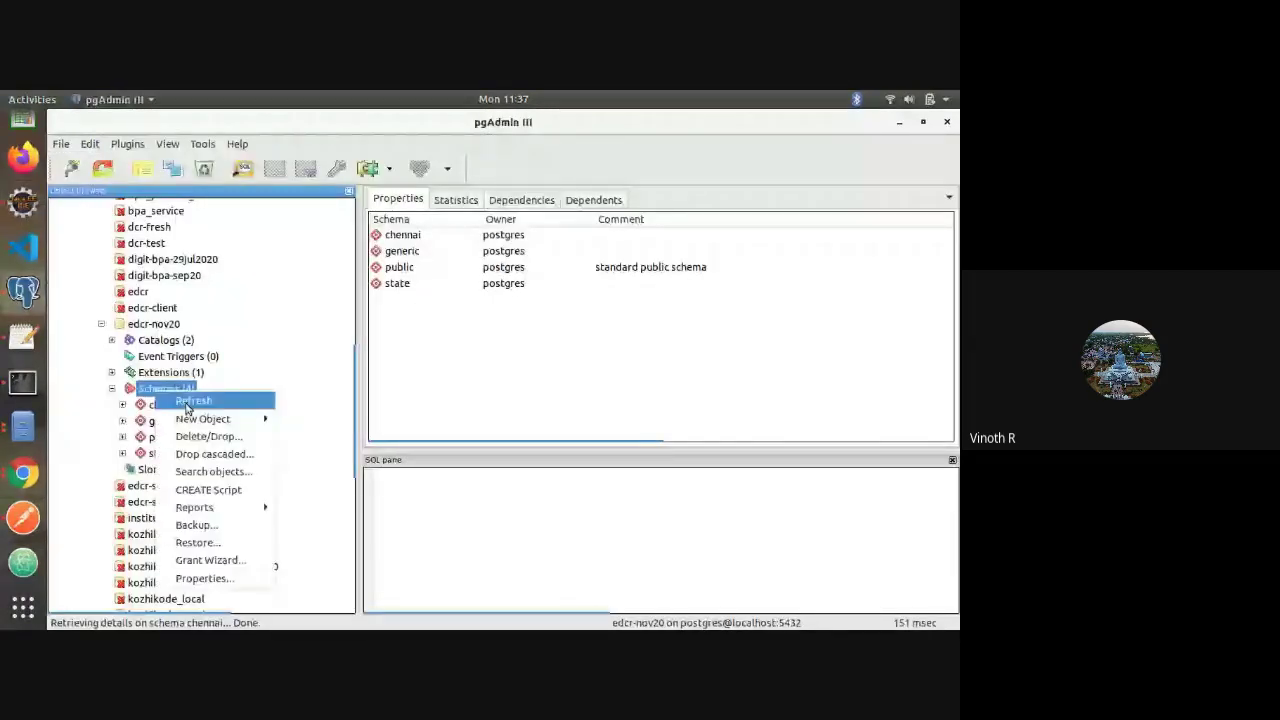
pyautogui.click(186, 403)
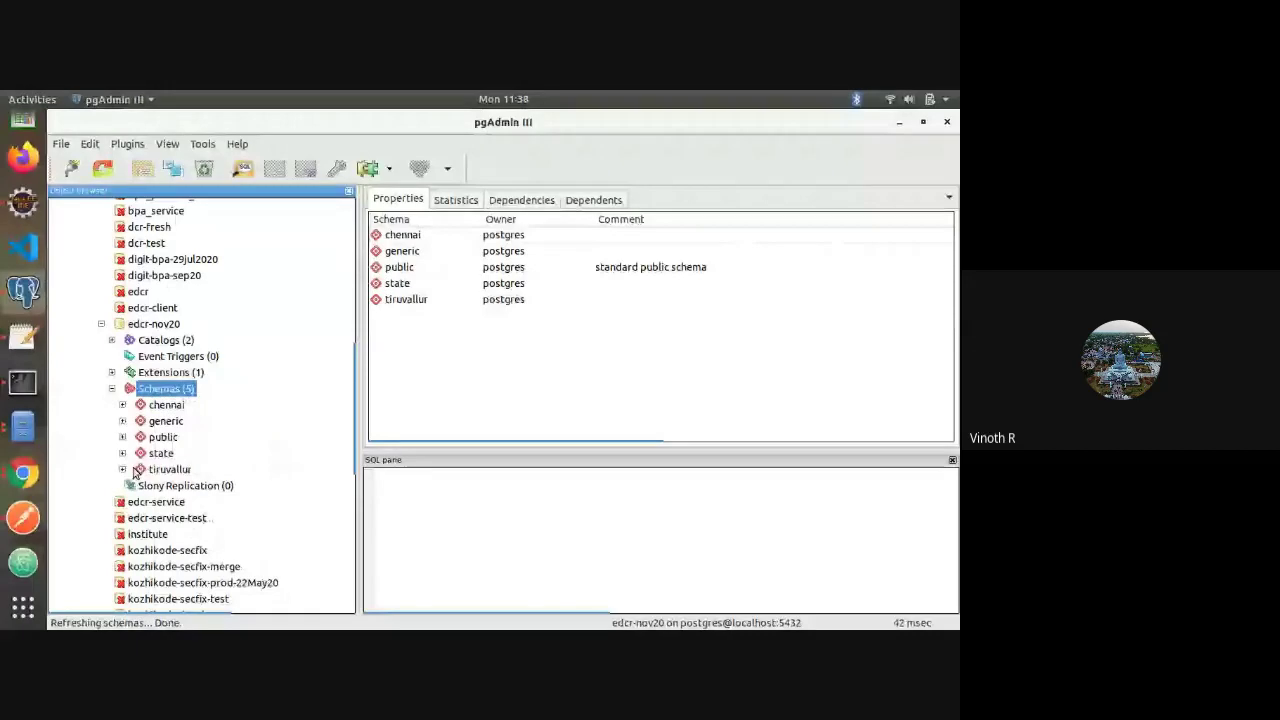
# Open an SQL query window on edcr-nov20 and run "select * from chennai.eg_city"
pyautogui.click(162, 405)
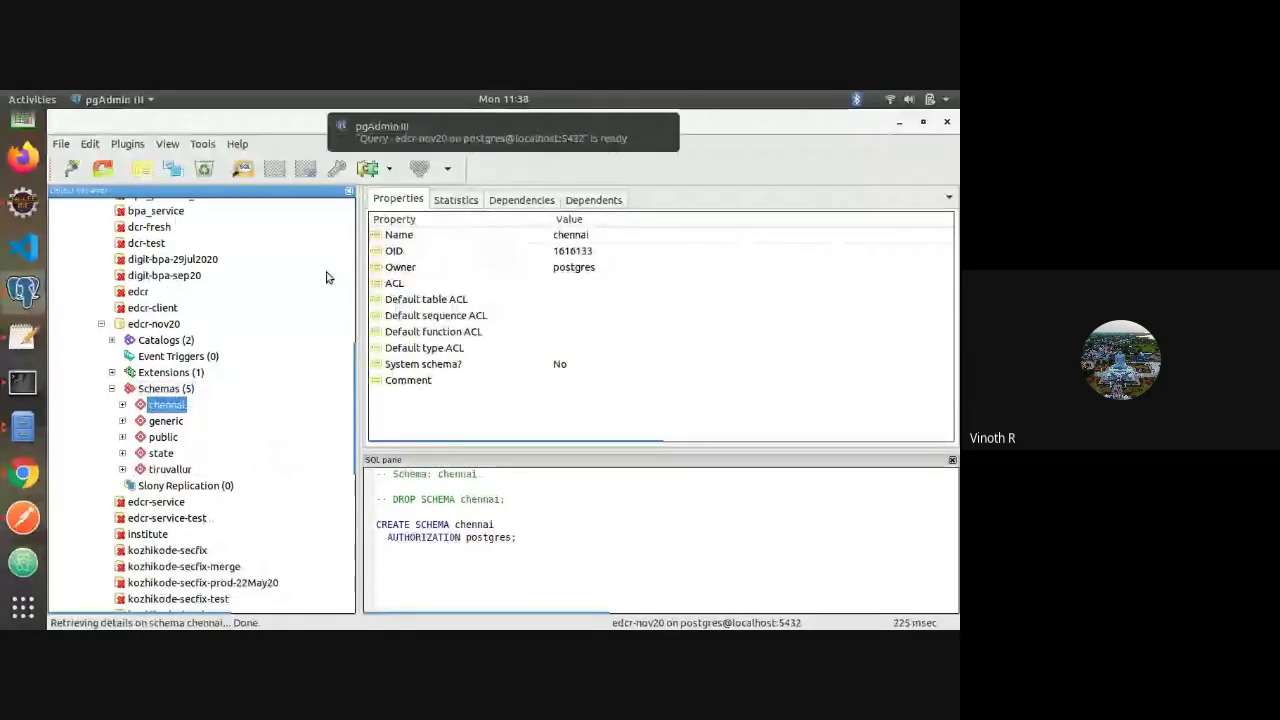
pyautogui.click(430, 135)
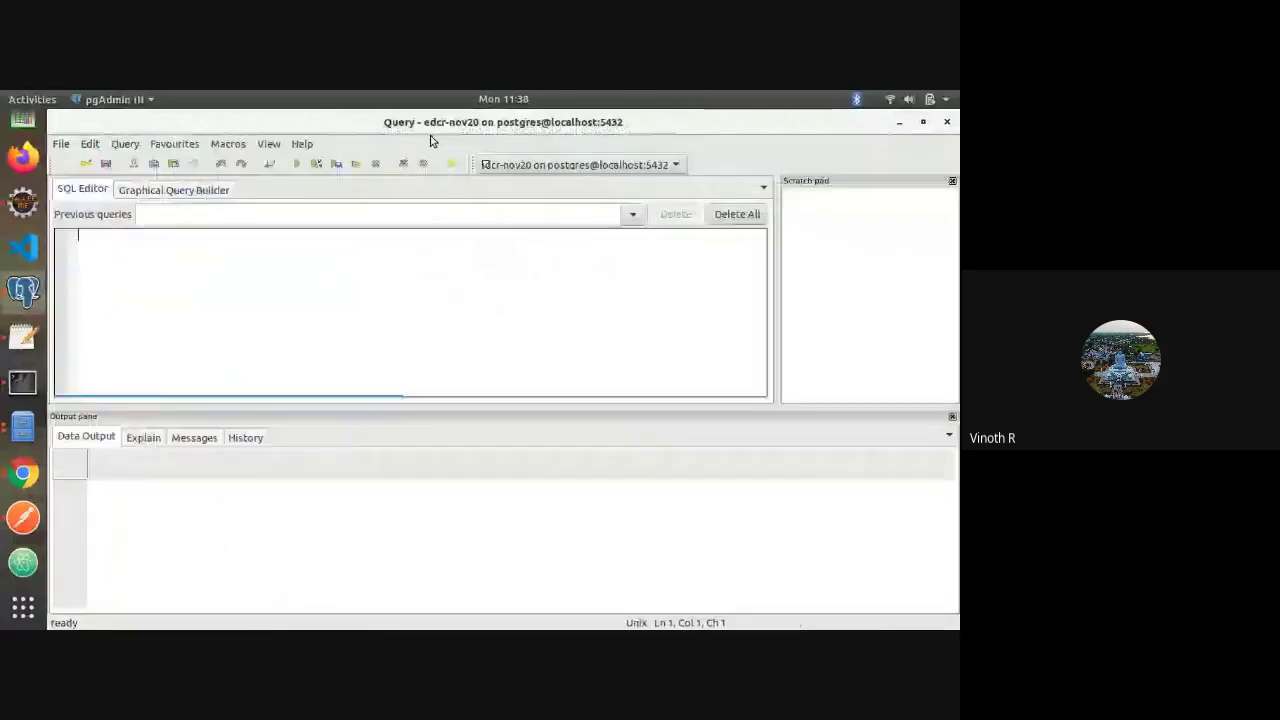
pyautogui.write('sleep')
pyautogui.press('BackSpace')
pyautogui.press('BackSpace')
pyautogui.press('BackSpace')
pyautogui.press('BackSpace')
pyautogui.write('elect * from')
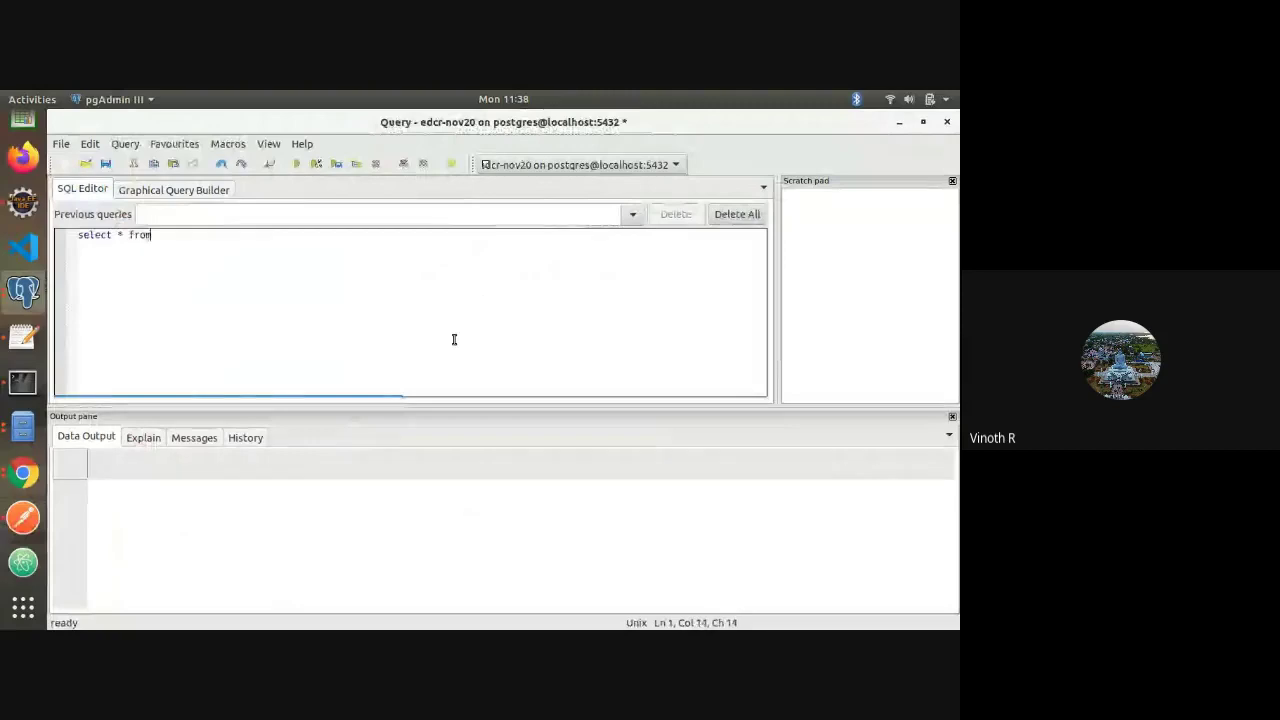
pyautogui.write(' chennai.eg_city')
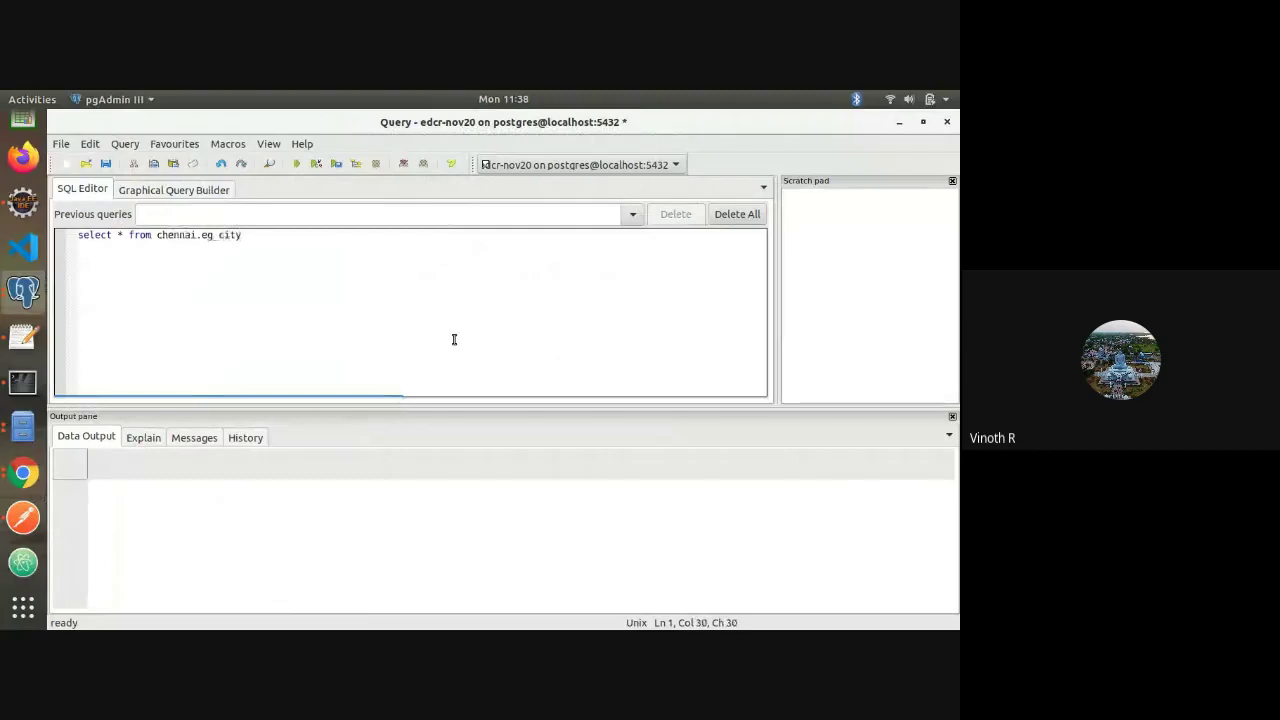
pyautogui.hotkey('ctrl', 'a')
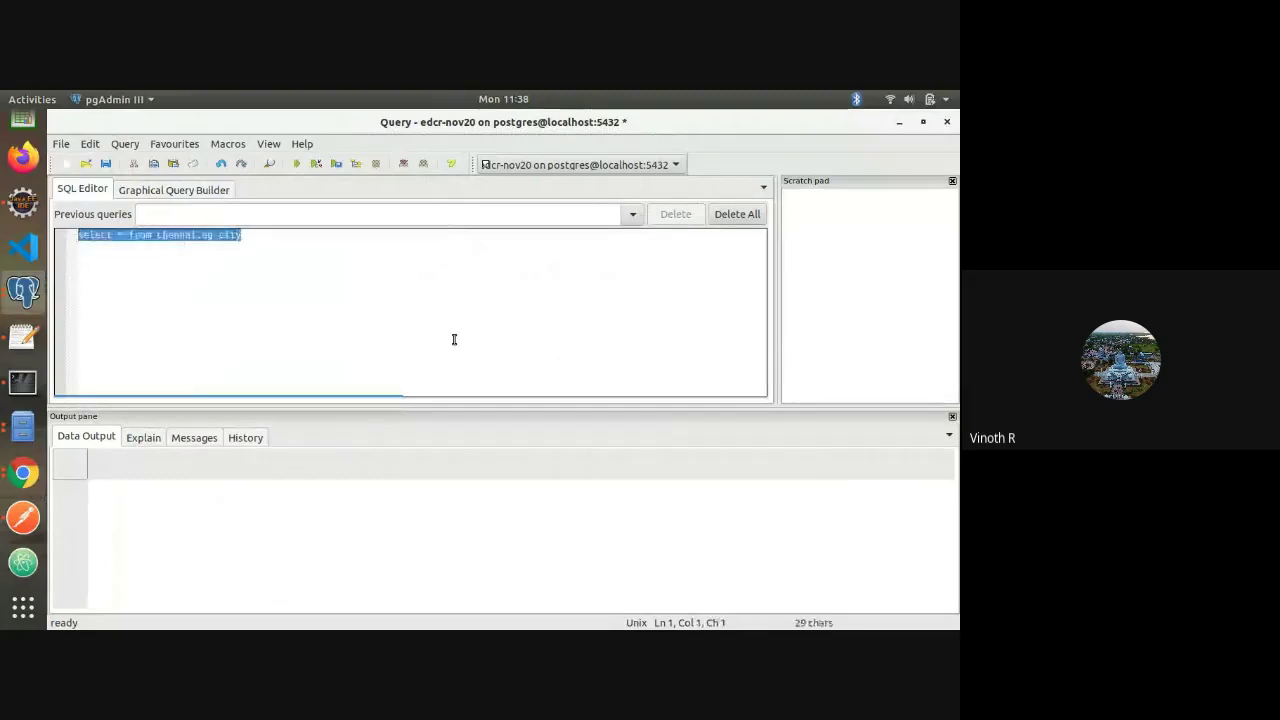
pyautogui.click(297, 165)
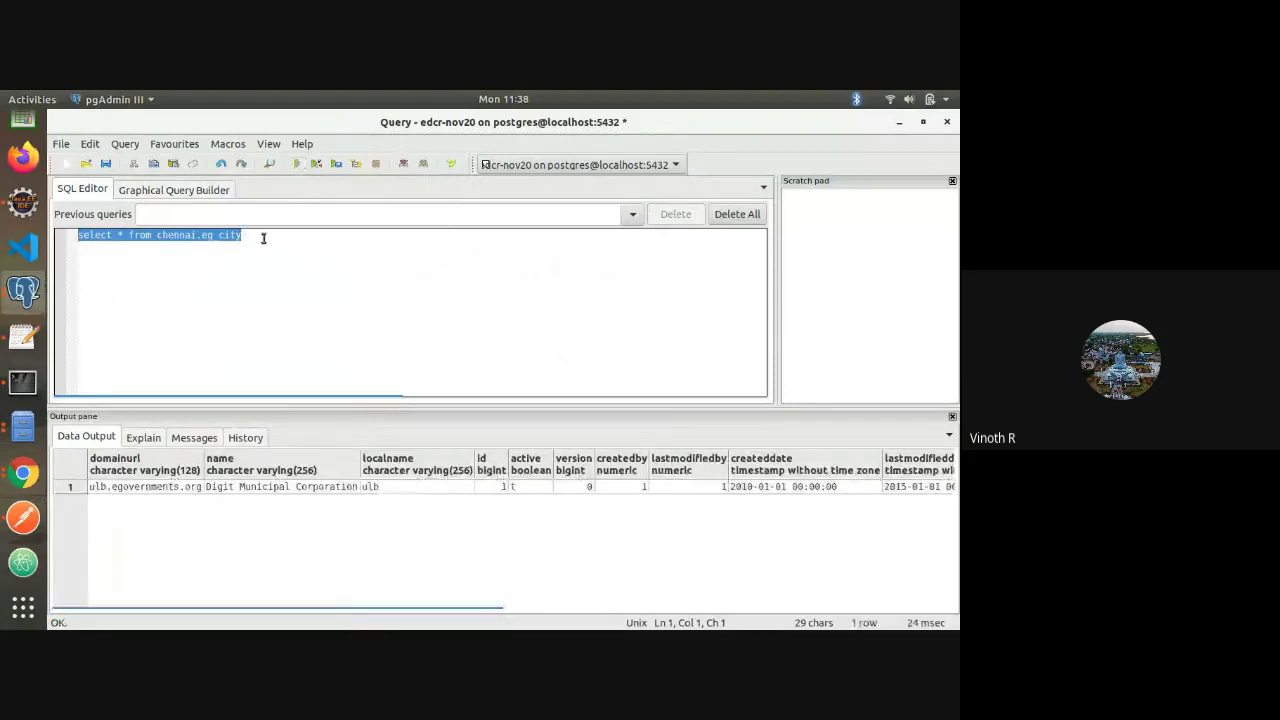
# Examine the domainurl and the remaining columns of the returned chennai.eg_city row
pyautogui.doubleClick(263, 238)
pyautogui.click(198, 486)
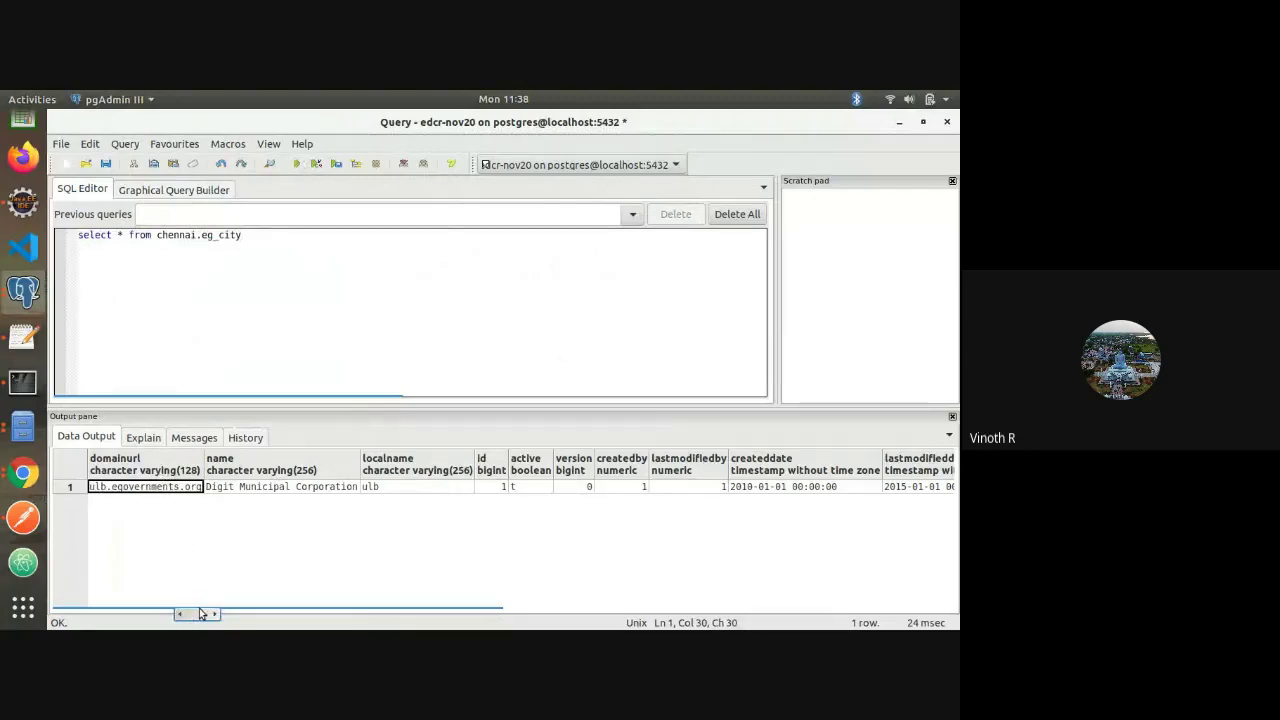
pyautogui.hscroll(3, 200, 613)
pyautogui.moveTo(200, 613); pyautogui.dragTo(100, 616)
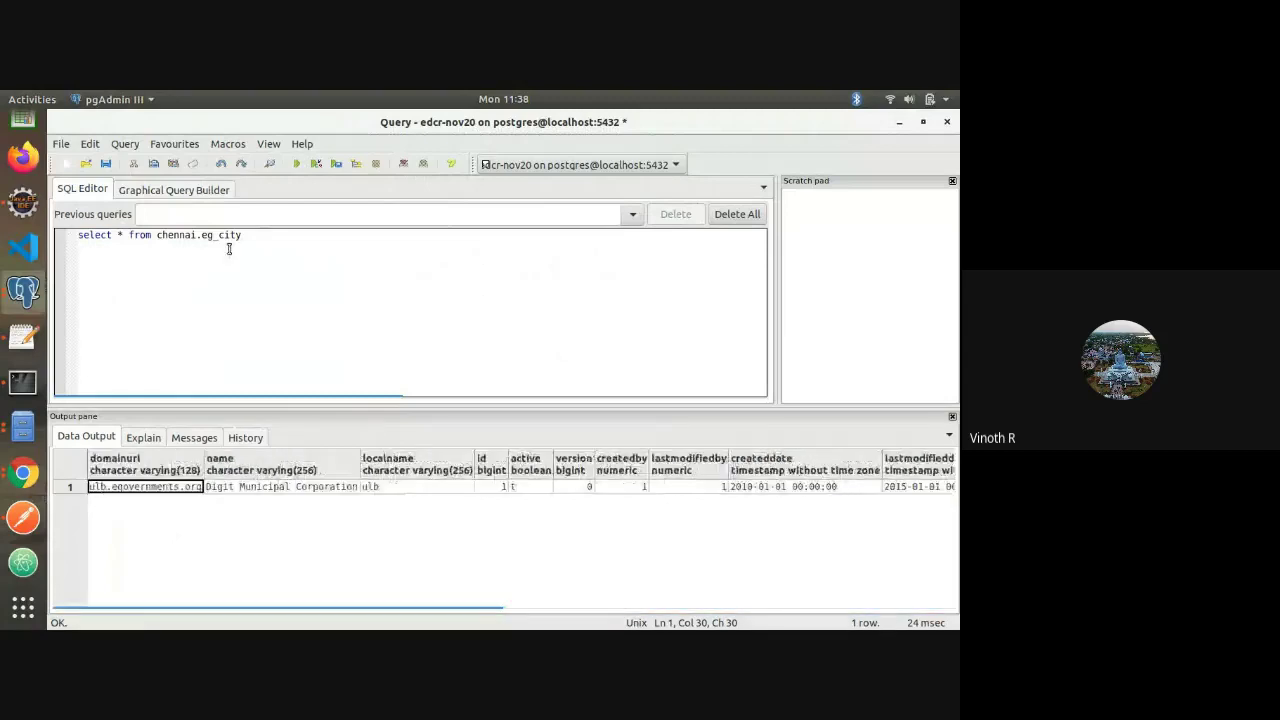
# Start an update statement on chennai.eg_city below the select query, reusing the table name copied from that query
pyautogui.click(286, 236)
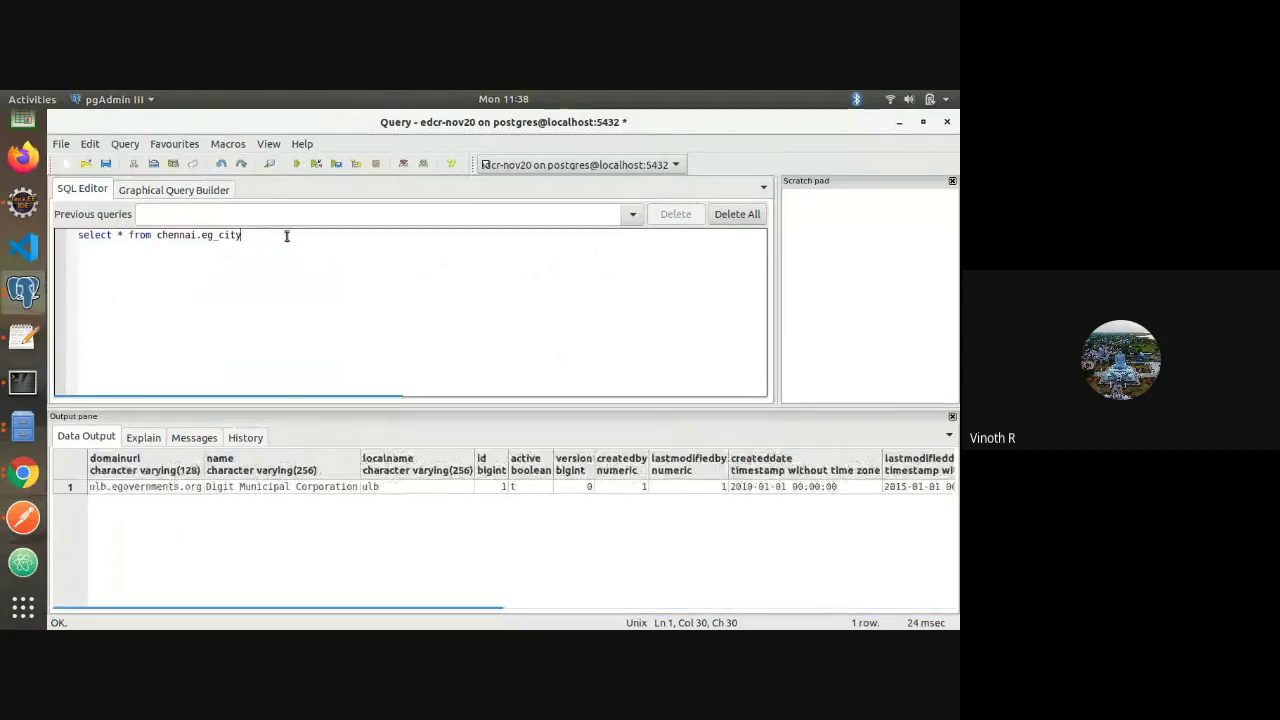
pyautogui.press('Return')
pyautogui.press('Return')
pyautogui.write('up')
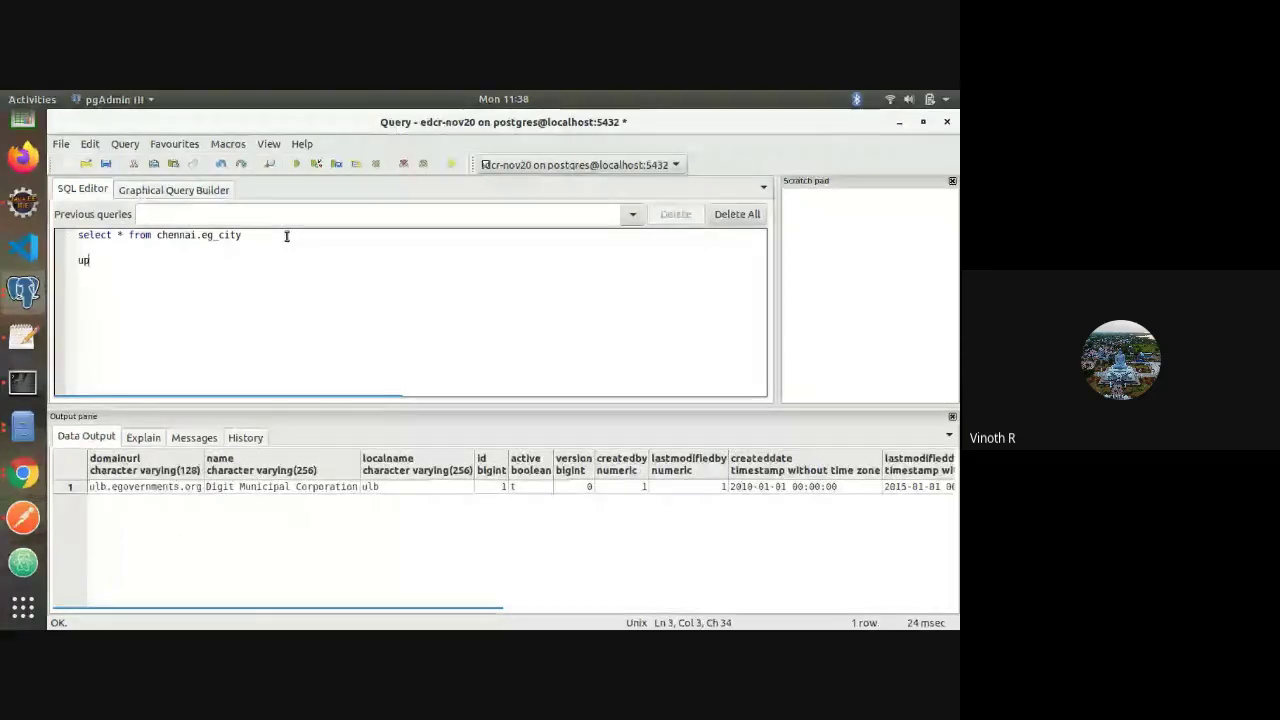
pyautogui.write('date')
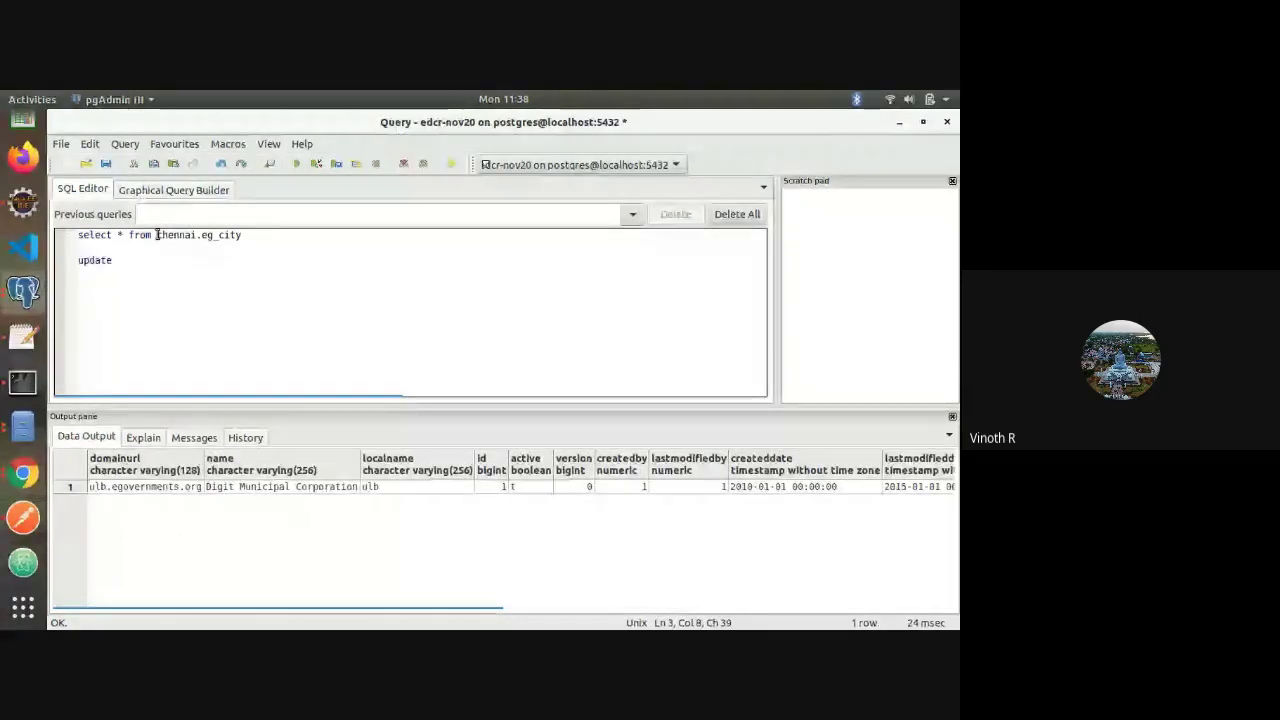
pyautogui.moveTo(157, 235); pyautogui.dragTo(243, 235)
pyautogui.hotkey('ctrl', 'c')
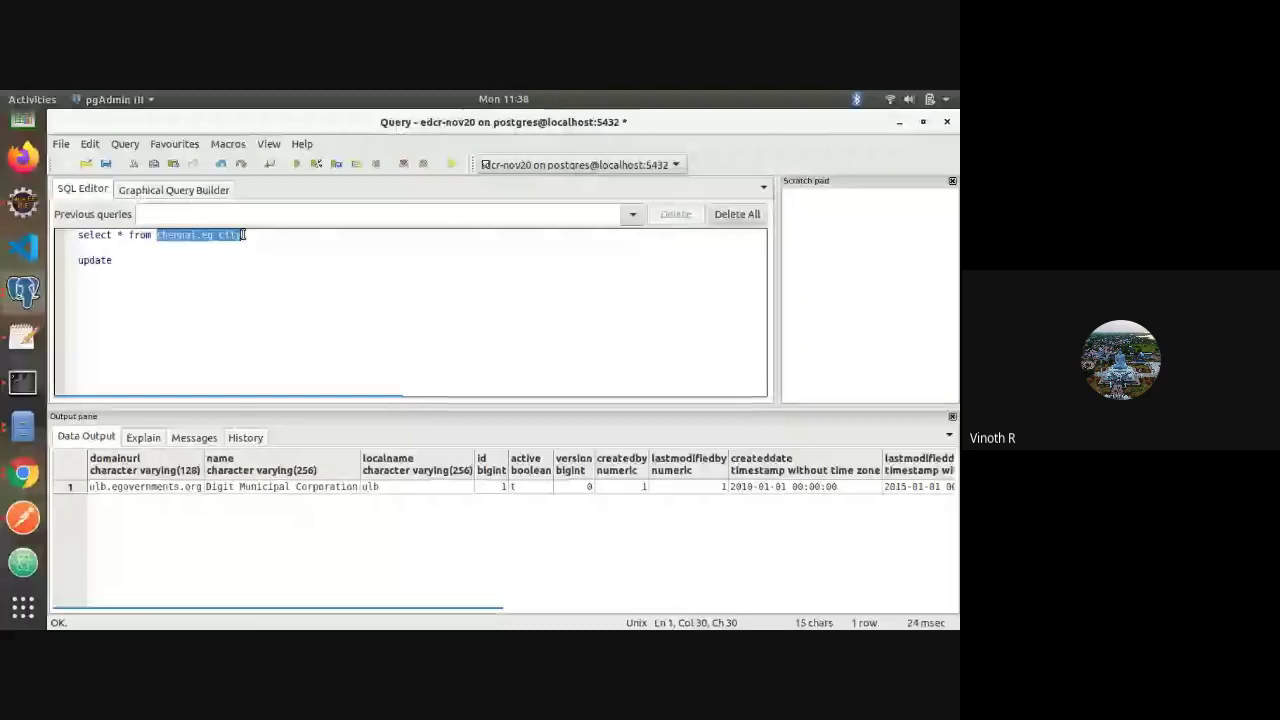
pyautogui.click(149, 260)
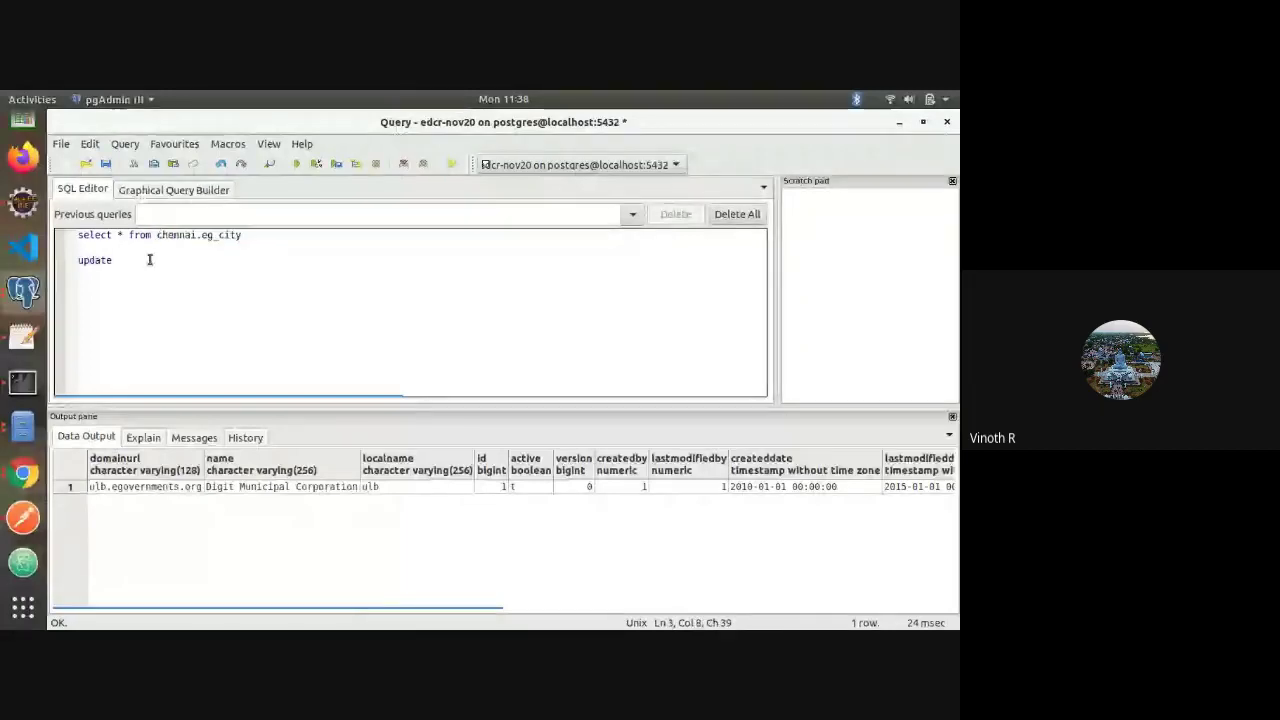
pyautogui.middleClick(149, 260)
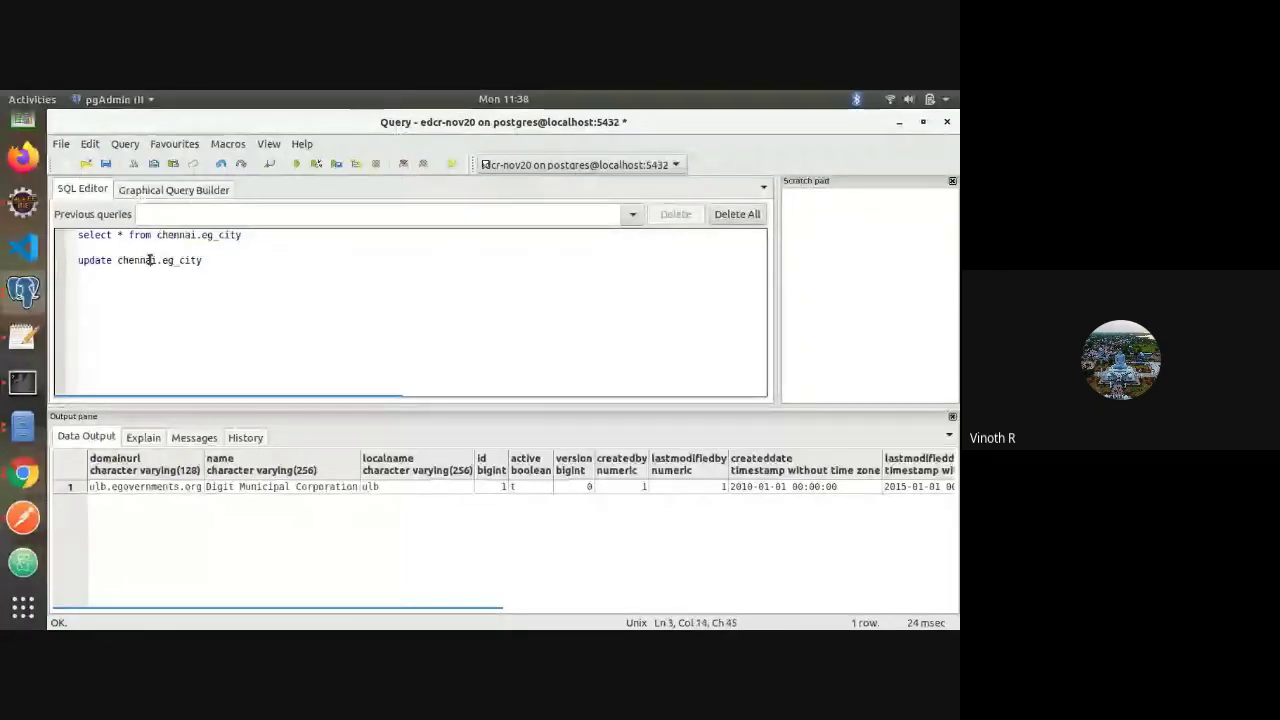
# Extend the update statement with "set domainurl=''", leaving the quoted value empty
pyautogui.click(249, 260)
pyautogui.write('set dom')
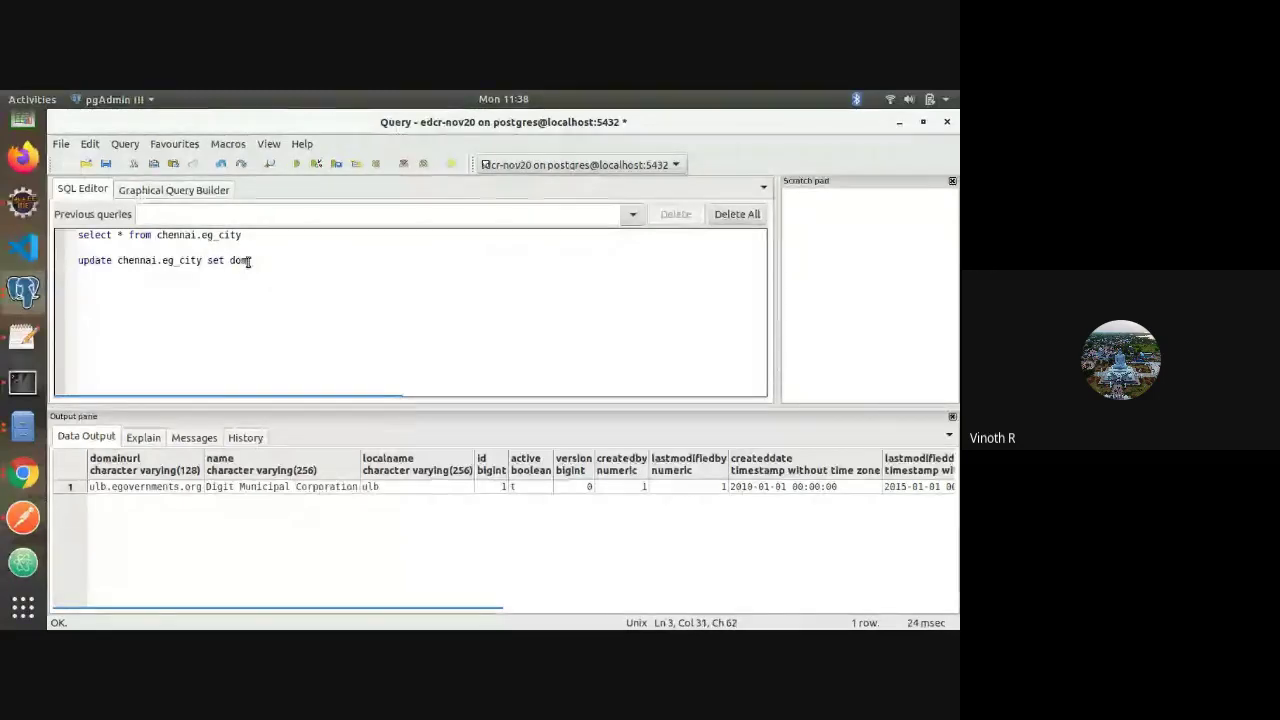
pyautogui.write("ainurl= '")
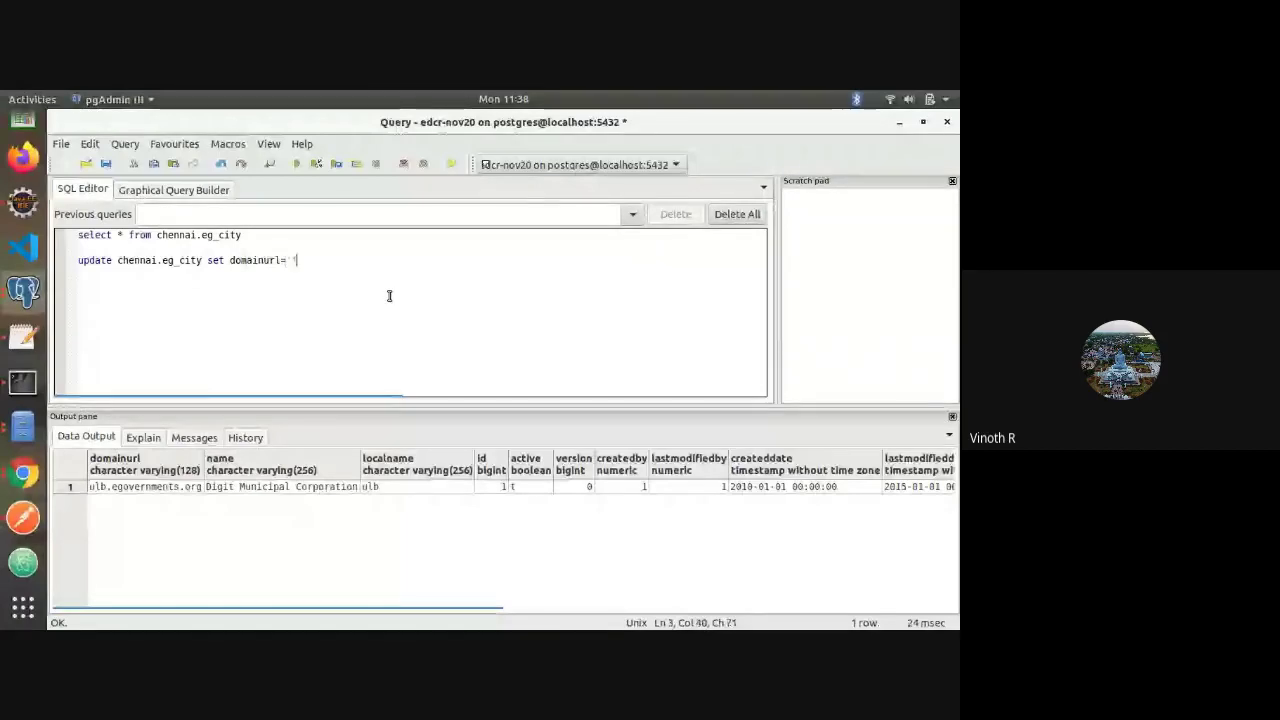
pyautogui.write("'")
# Switch to the Text Editor and copy the domain chennai.egovernments.org from the chennai tenant line in egov-erp-override.properties
pyautogui.hotkey('alt', 'Tab')
pyautogui.hotkey('alt', 'Tab')
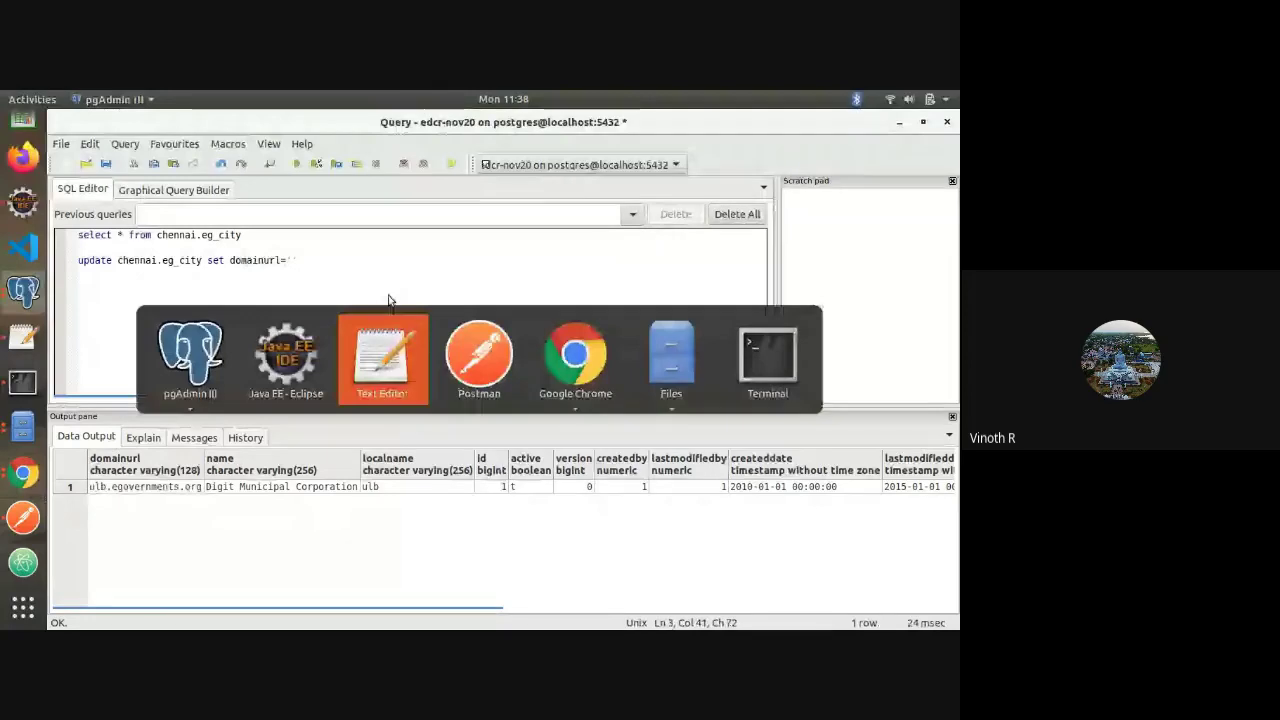
pyautogui.moveTo(92, 579); pyautogui.dragTo(245, 579)
pyautogui.hotkey('ctrl', 'c')
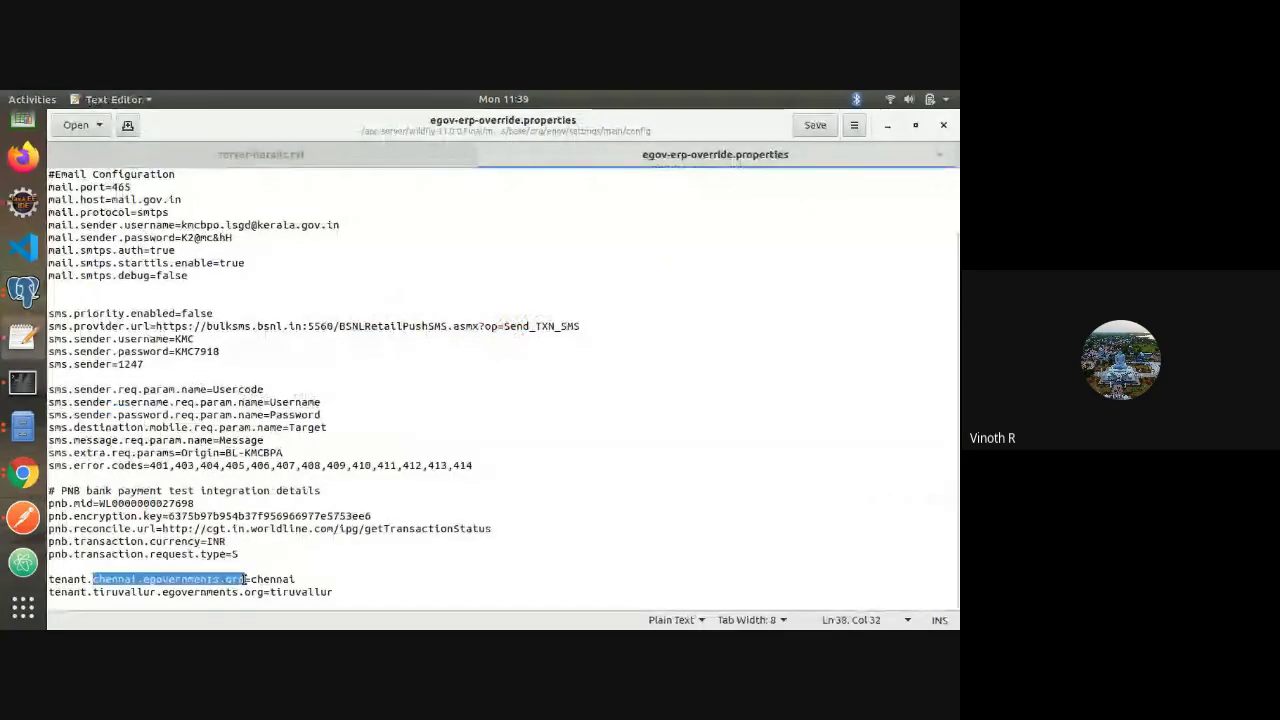
# Return to pgAdmin III, insert chennai.egovernments.org as the domainurl value and run only the update statement
pyautogui.hotkey('alt', 'Tab')
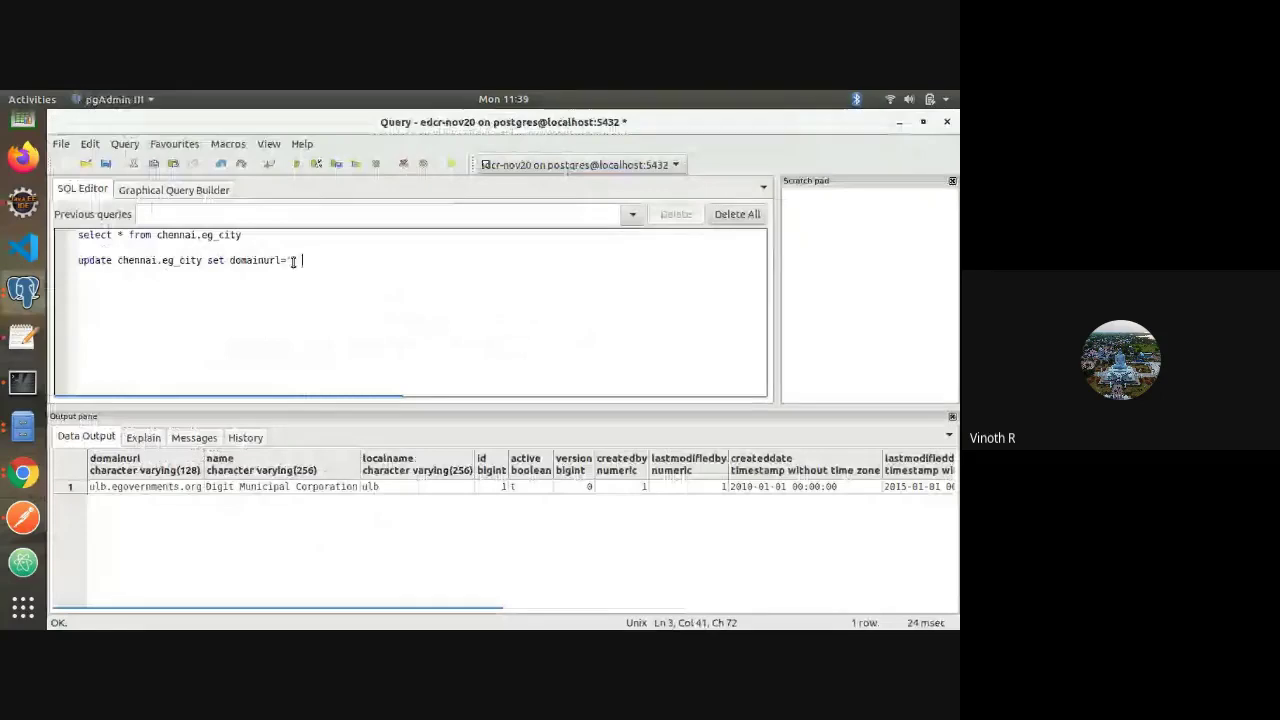
pyautogui.hotkey('ctrl', 'v')
pyautogui.hotkey('shift', 'Home')
pyautogui.click(298, 165)
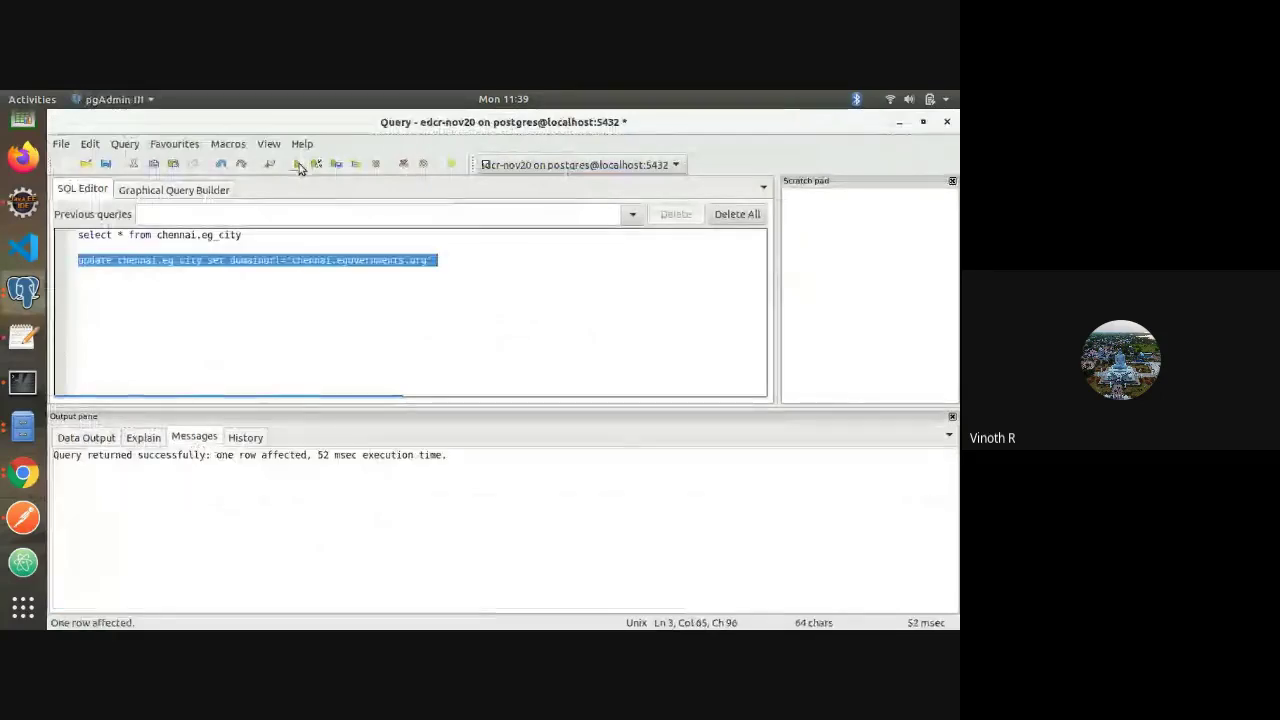
# Run the query that selects all rows from chennai.eg_city
pyautogui.doubleClick(206, 235)
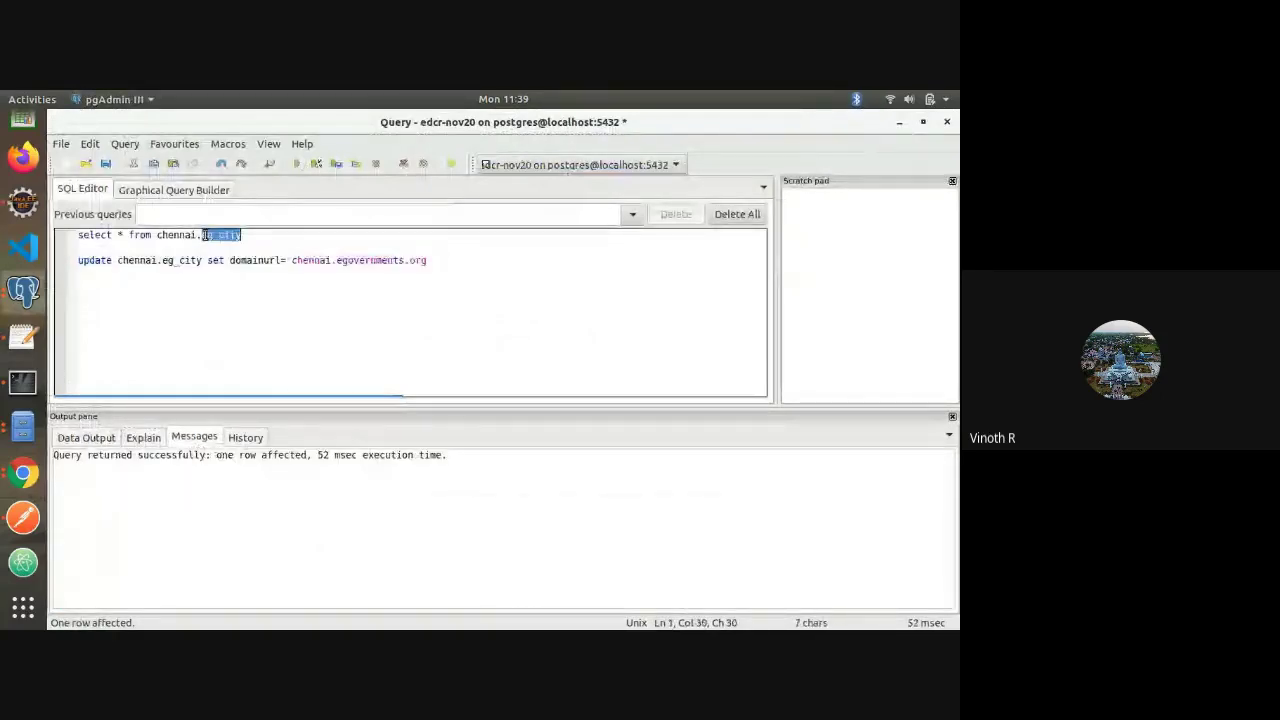
pyautogui.tripleClick(206, 235)
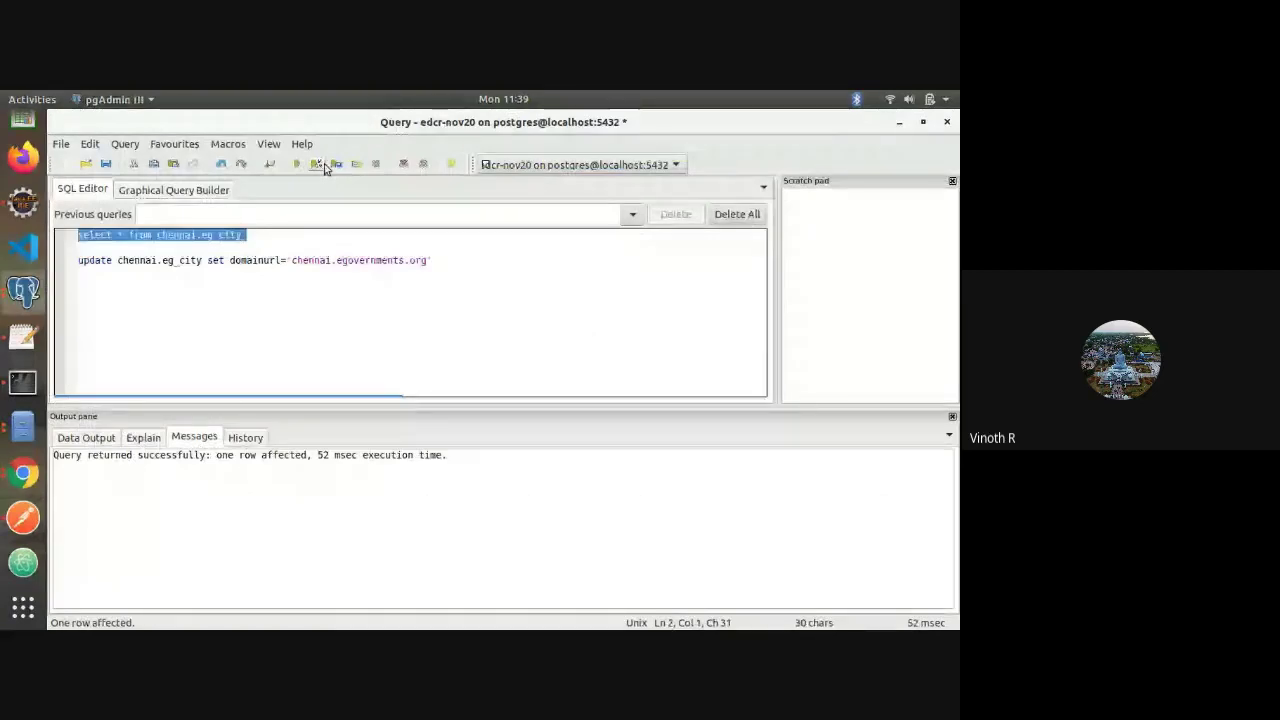
pyautogui.click(323, 165)
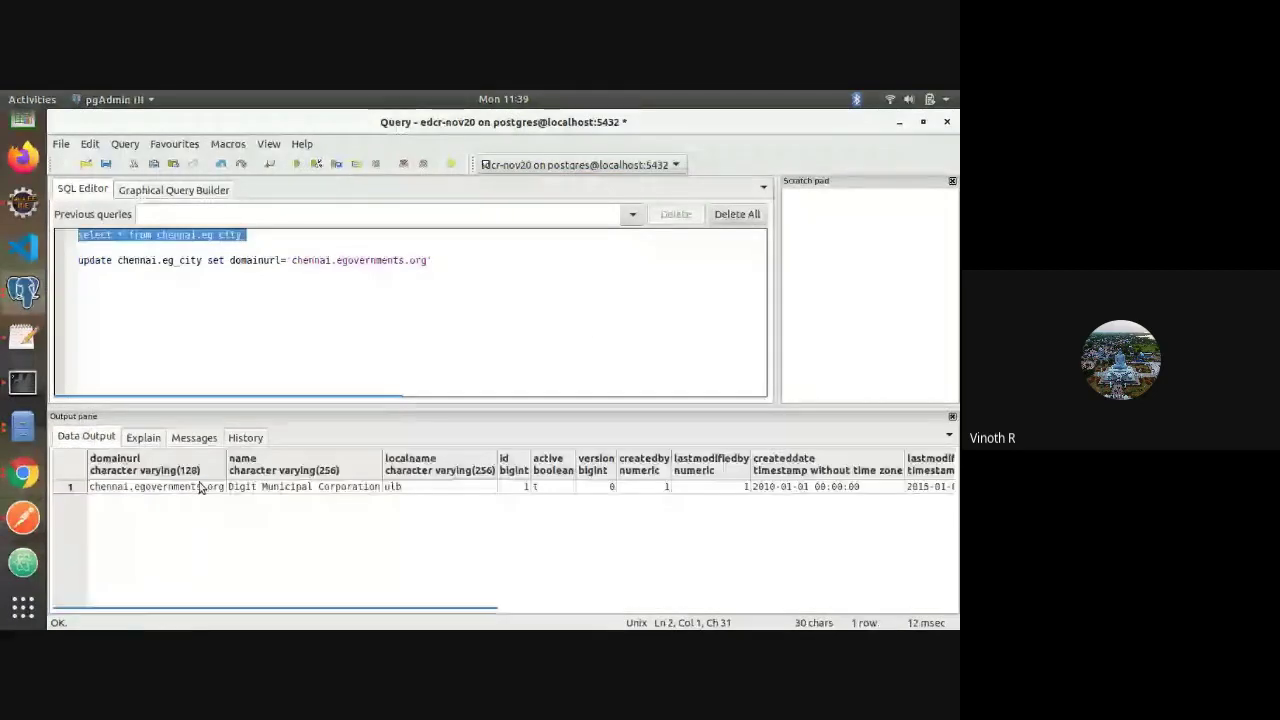
# Switch to the text editor and copy the tenant name chennai from the tenant.chennai.egovernments.org entry in egov-erp-override.properties
pyautogui.click(16, 342)
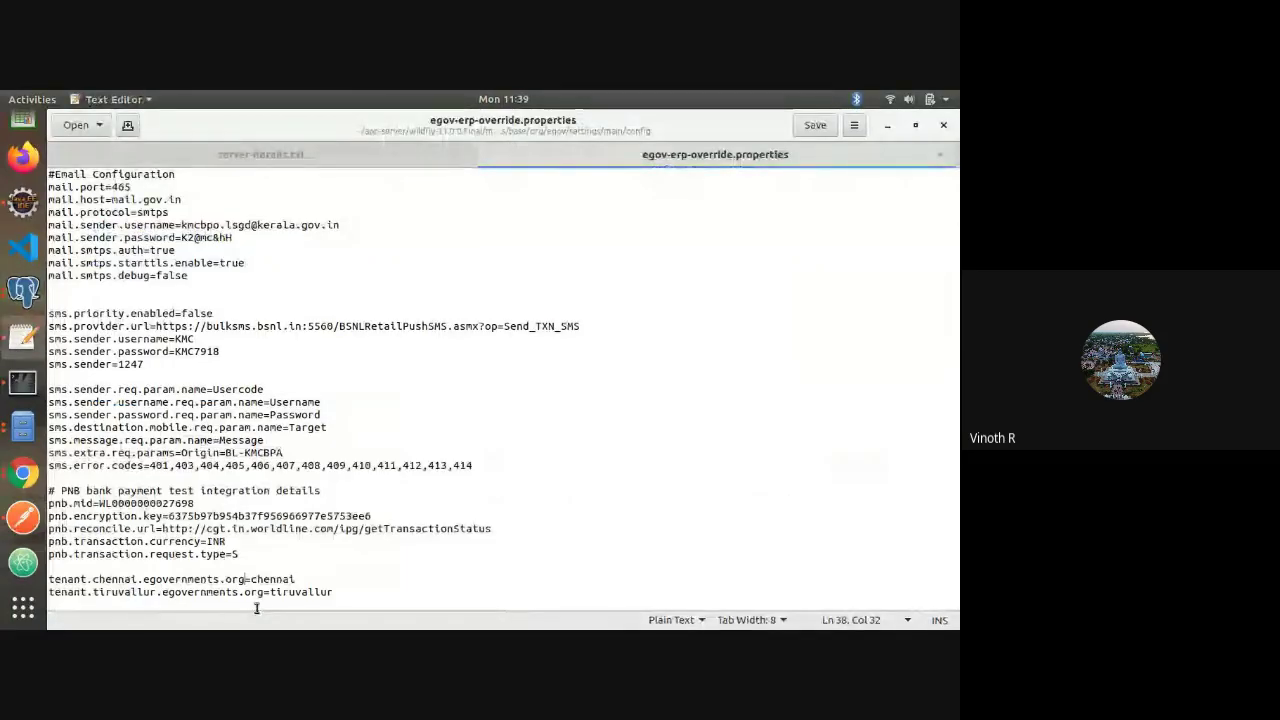
pyautogui.hotkey('alt', 'Tab')
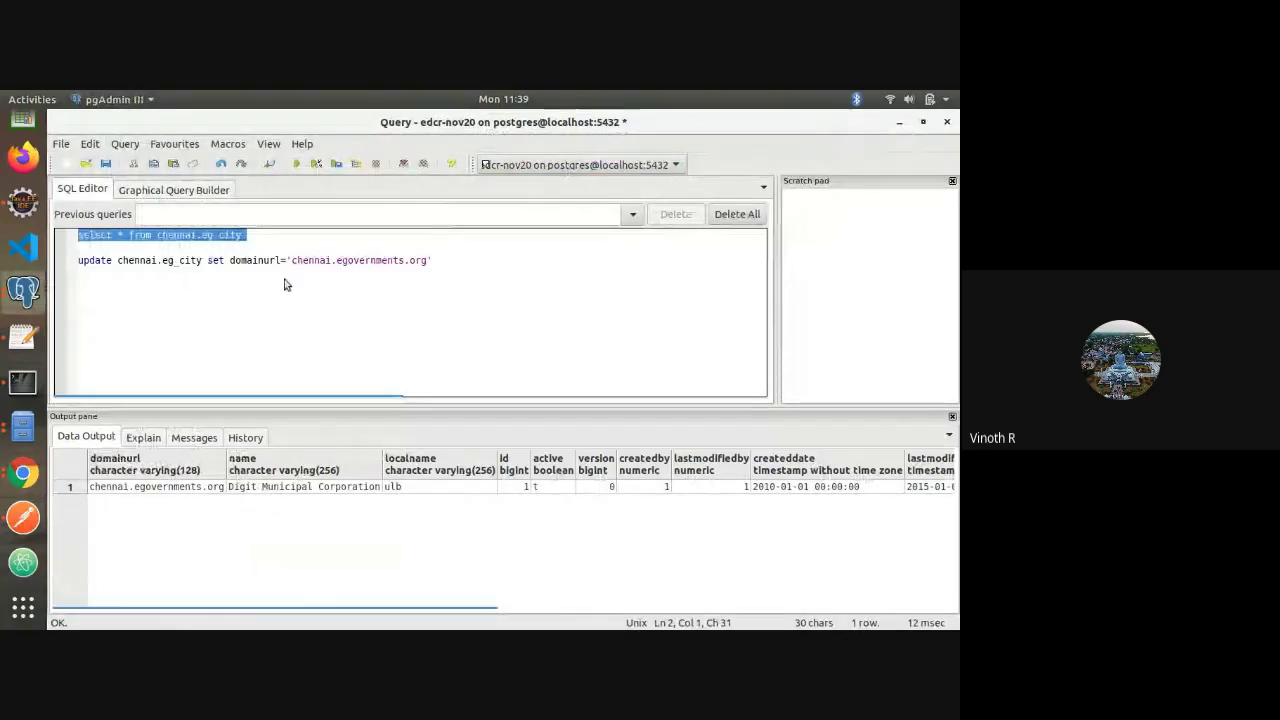
pyautogui.hotkey('alt', 'Tab')
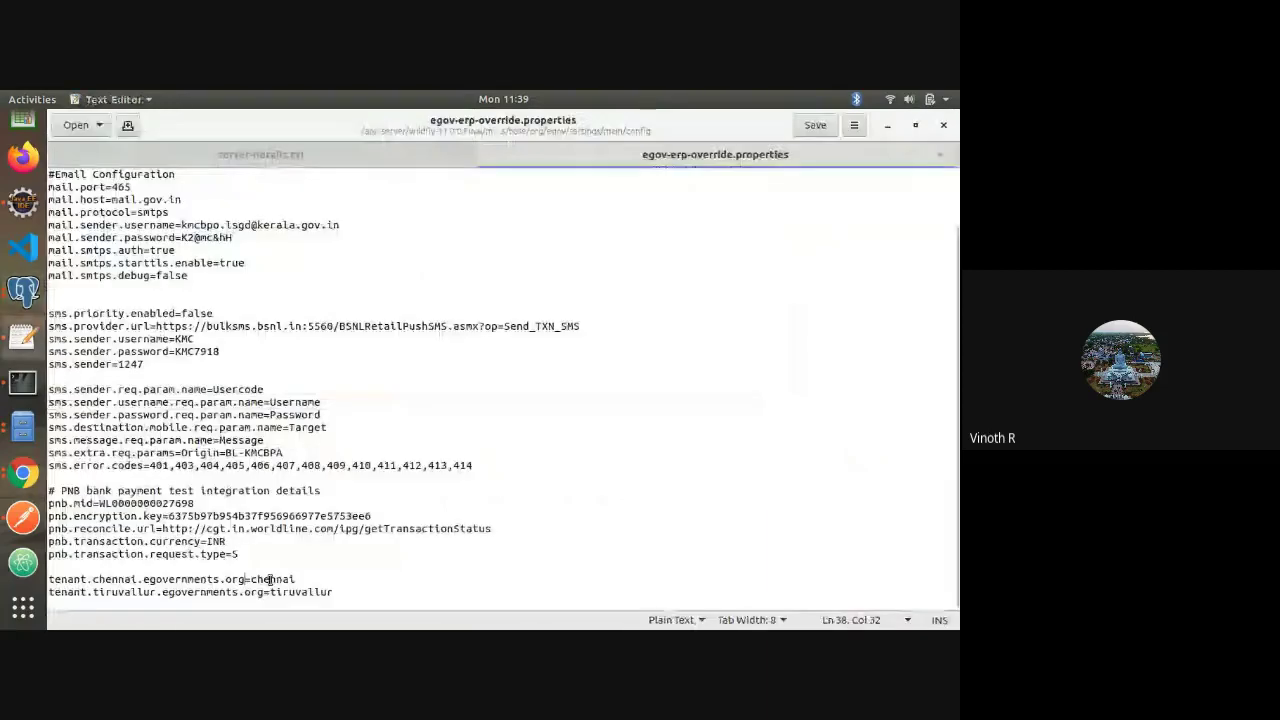
pyautogui.doubleClick(269, 579)
pyautogui.hotkey('ctrl', 'c')
pyautogui.click(340, 590)
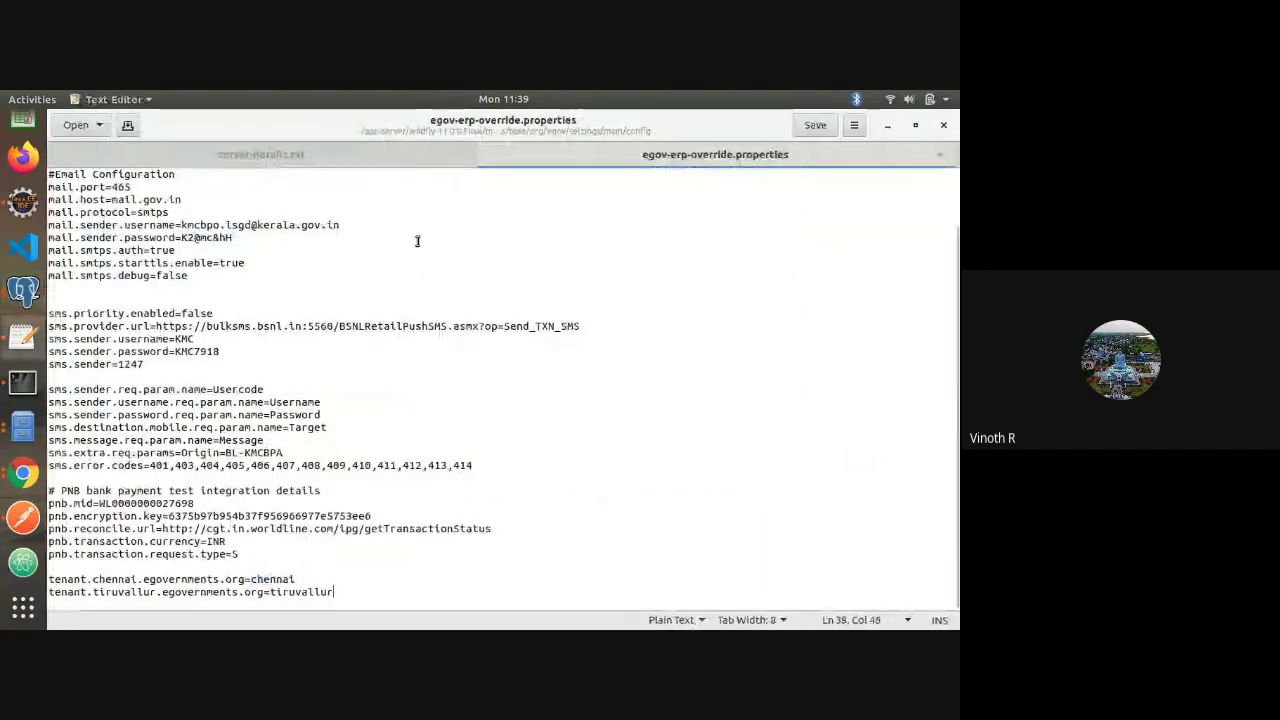
# Switch to Postman and set the tenantId in the New Plan Scrutiny request URL to the copied tenant name chennai
pyautogui.click(22, 515)
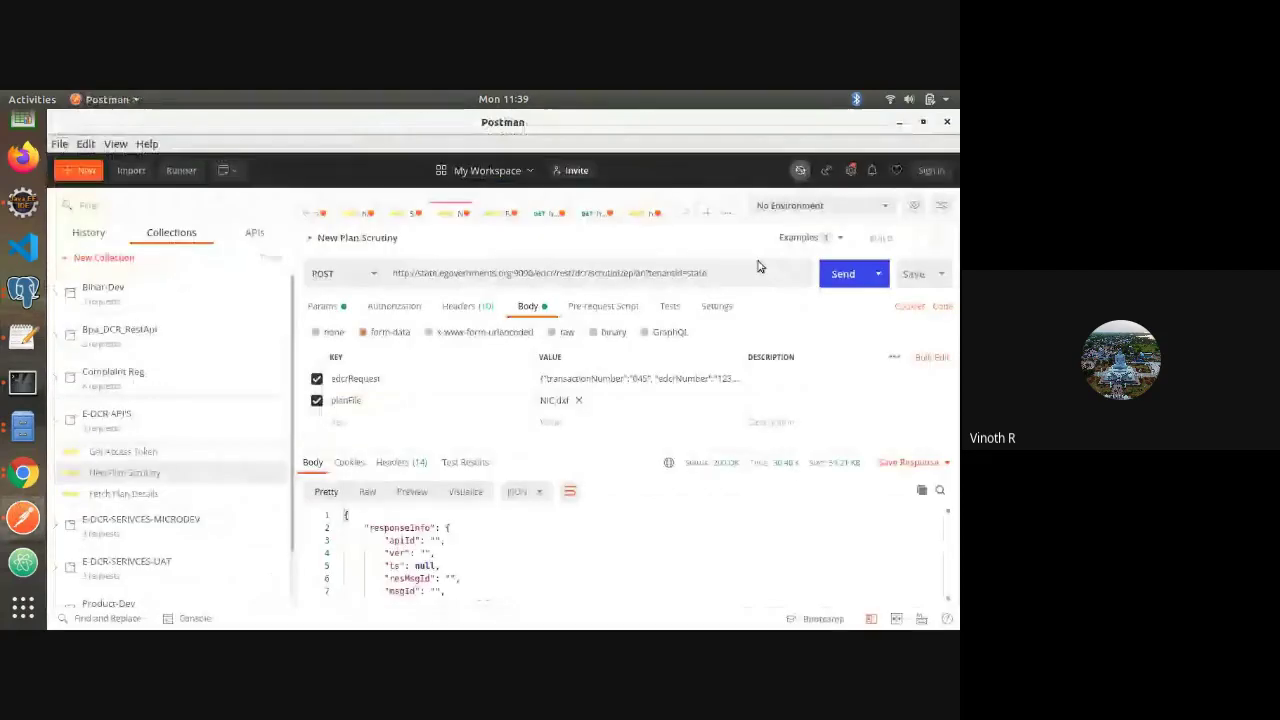
pyautogui.doubleClick(695, 273)
pyautogui.hotkey('ctrl', 'v')
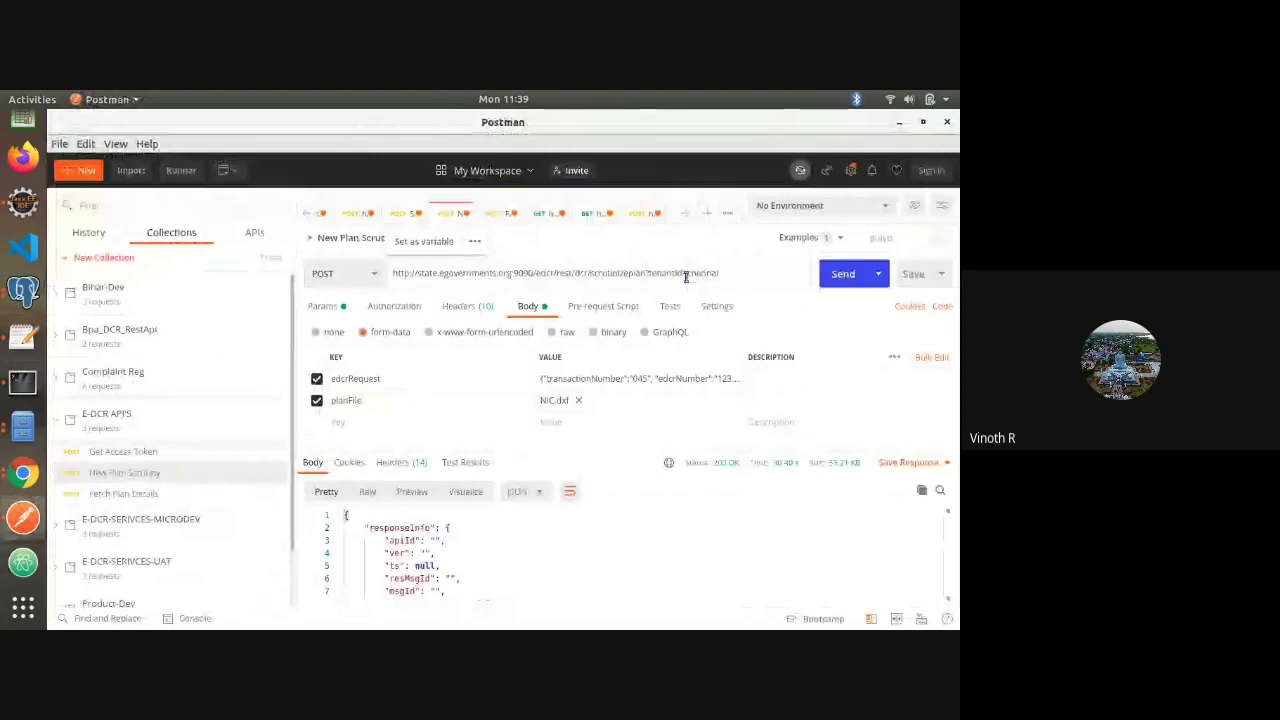
pyautogui.moveTo(686, 277); pyautogui.dragTo(745, 277)
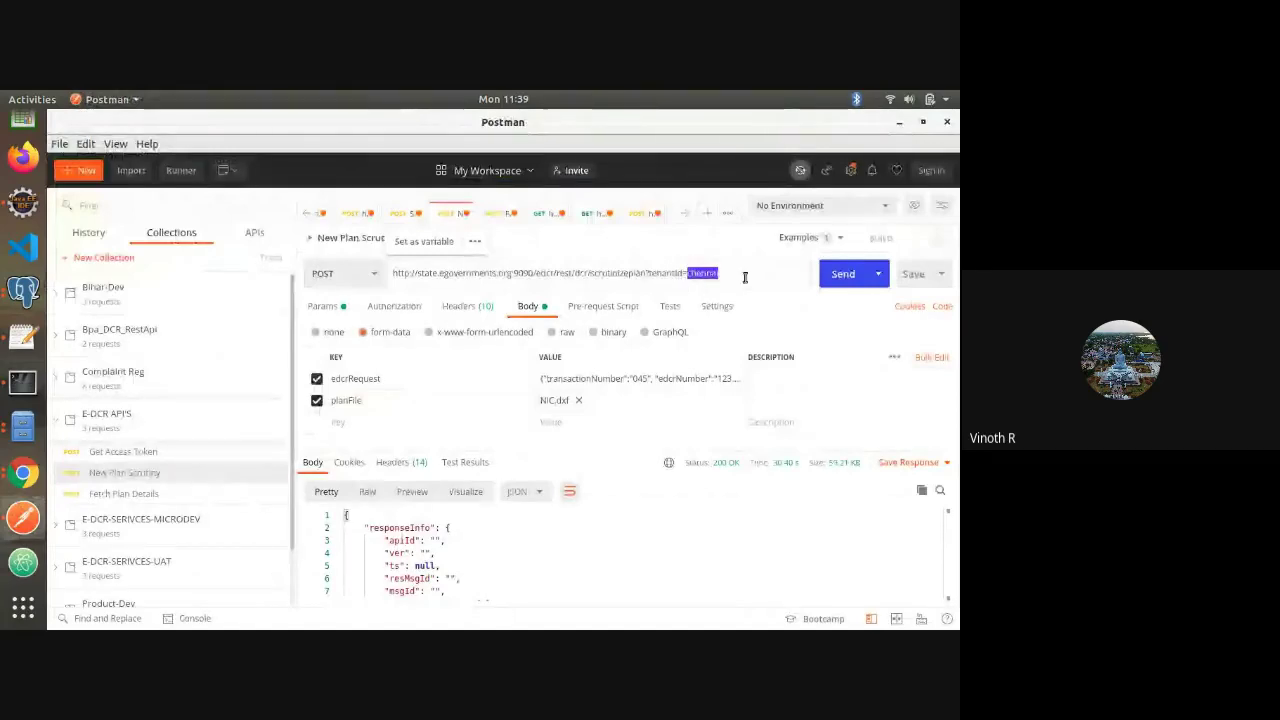
pyautogui.doubleClick(695, 272)
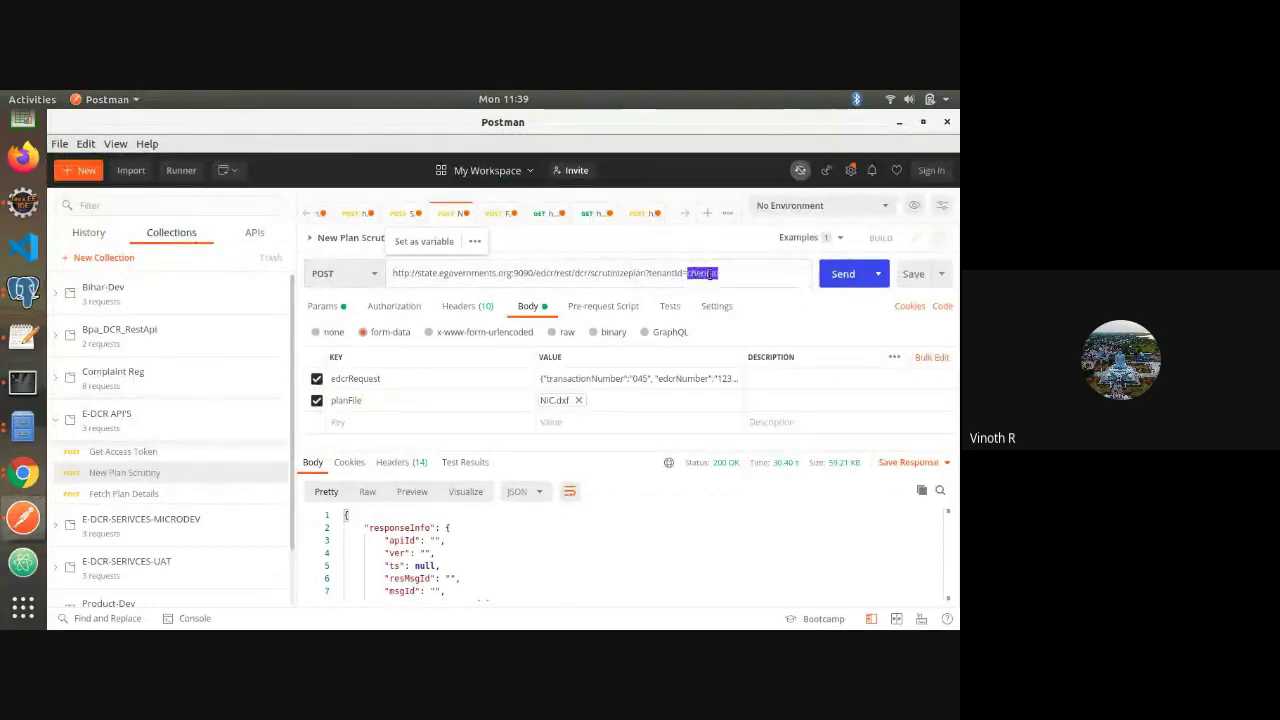
# Switch to the text editor and check the chennai and tiruvallur tenant entries against the tenantId in the Postman request URL
pyautogui.hotkey('alt', 'Tab')
pyautogui.hotkey('alt', 'Tab')
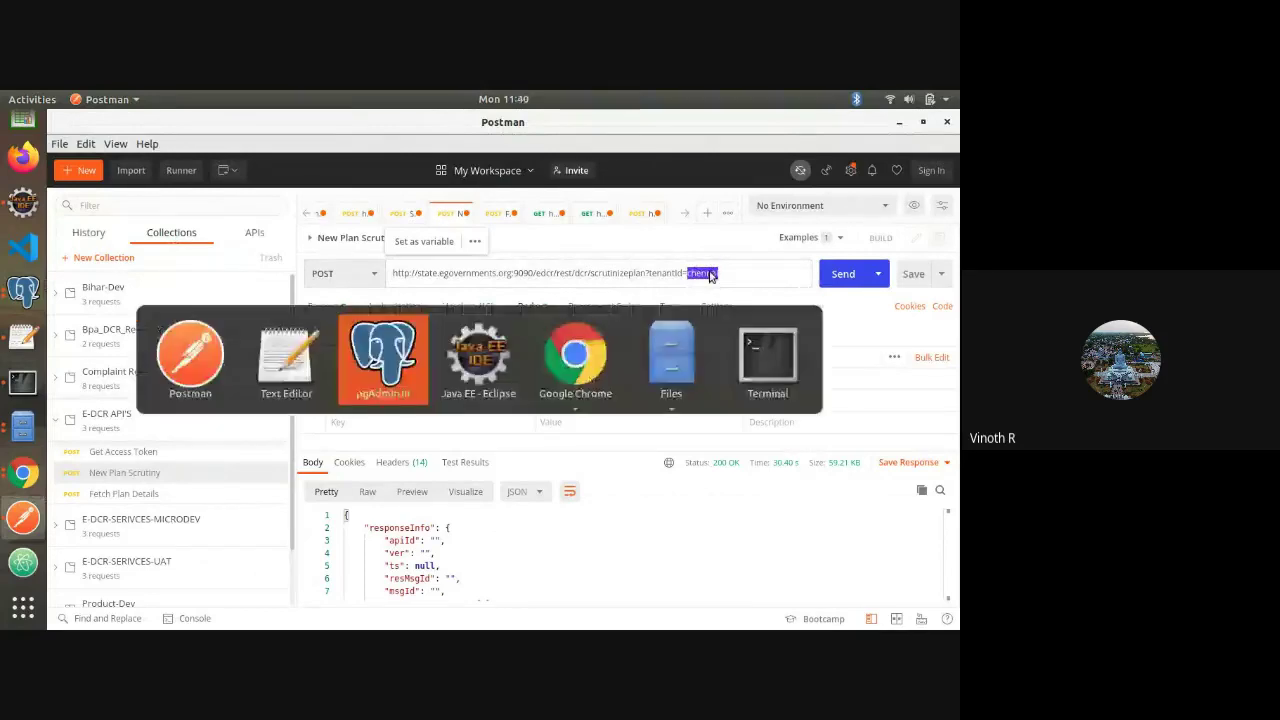
pyautogui.hotkey('alt', 'shift', 'Tab')
pyautogui.hotkey('alt', 'shift', 'Tab')
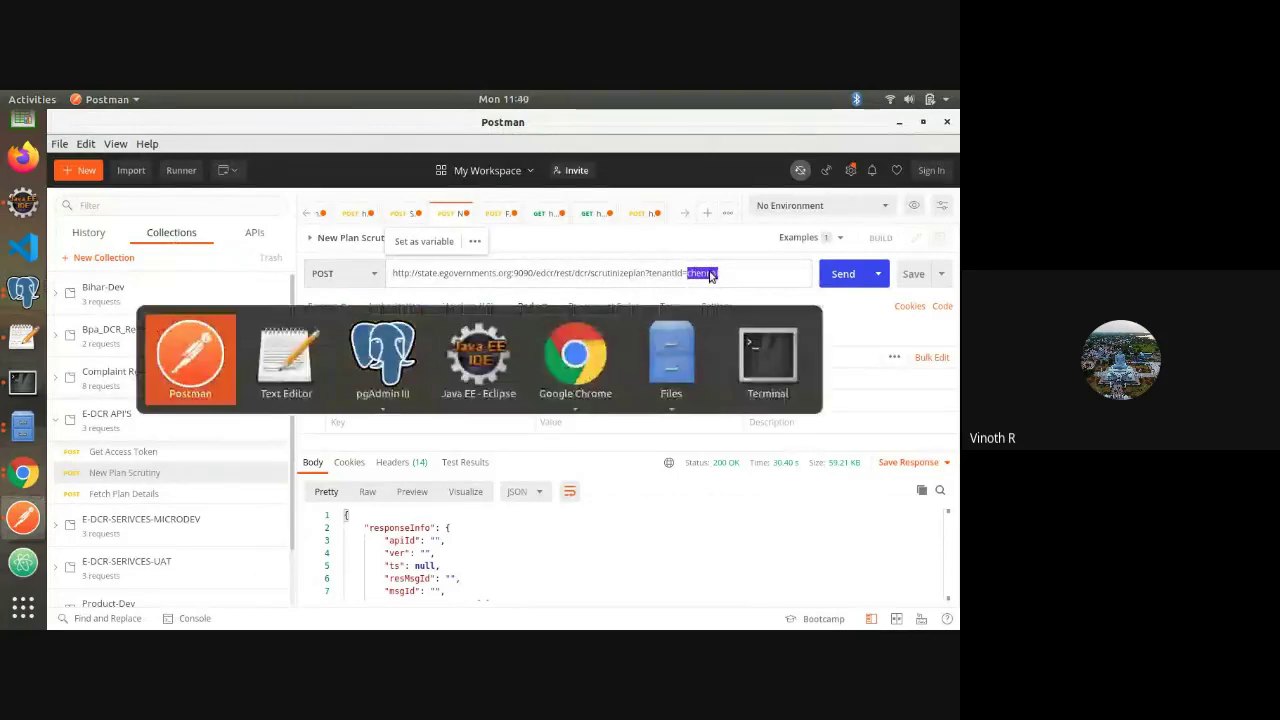
pyautogui.hotkey('alt', 'Tab')
pyautogui.doubleClick(303, 578)
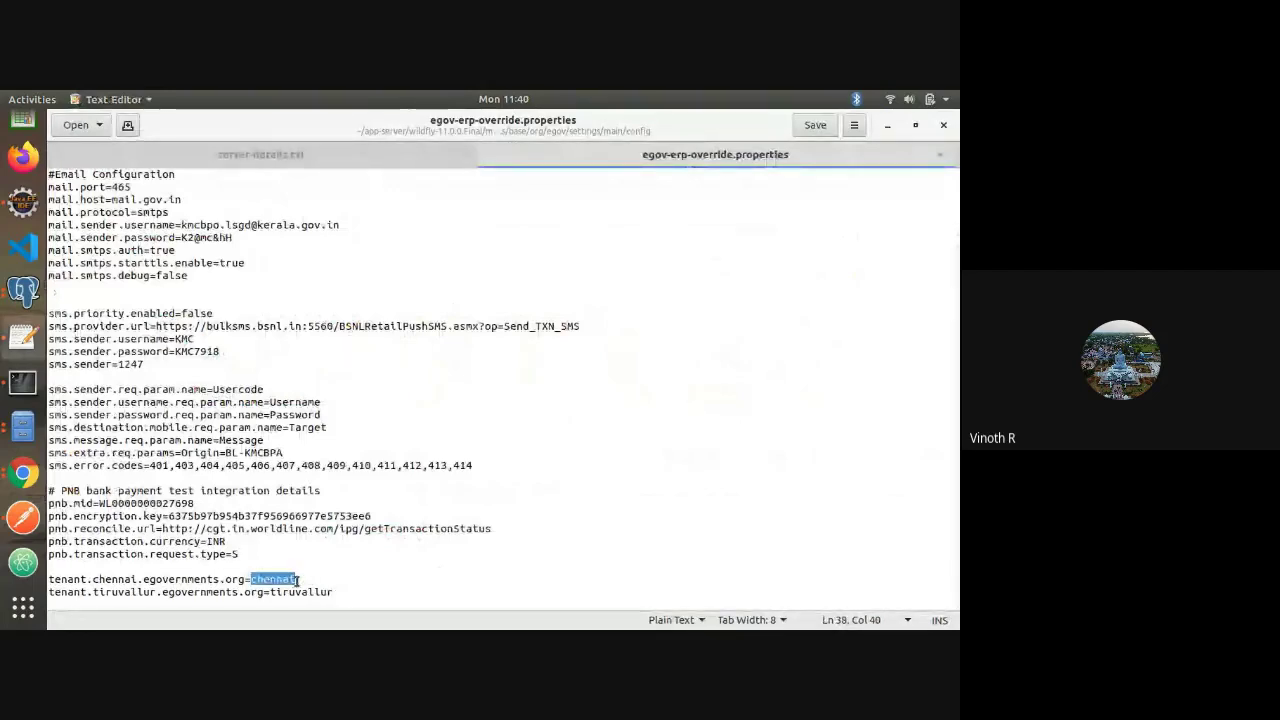
pyautogui.doubleClick(368, 592)
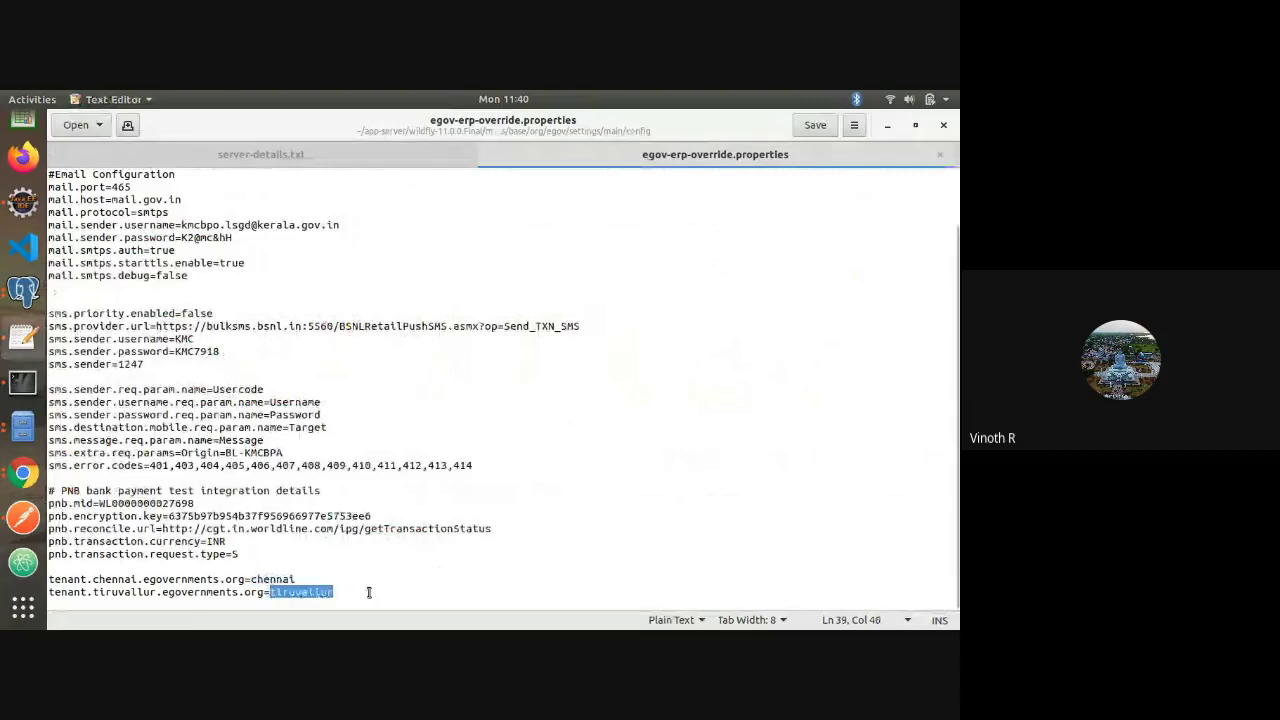
pyautogui.hotkey('alt', 'Tab')
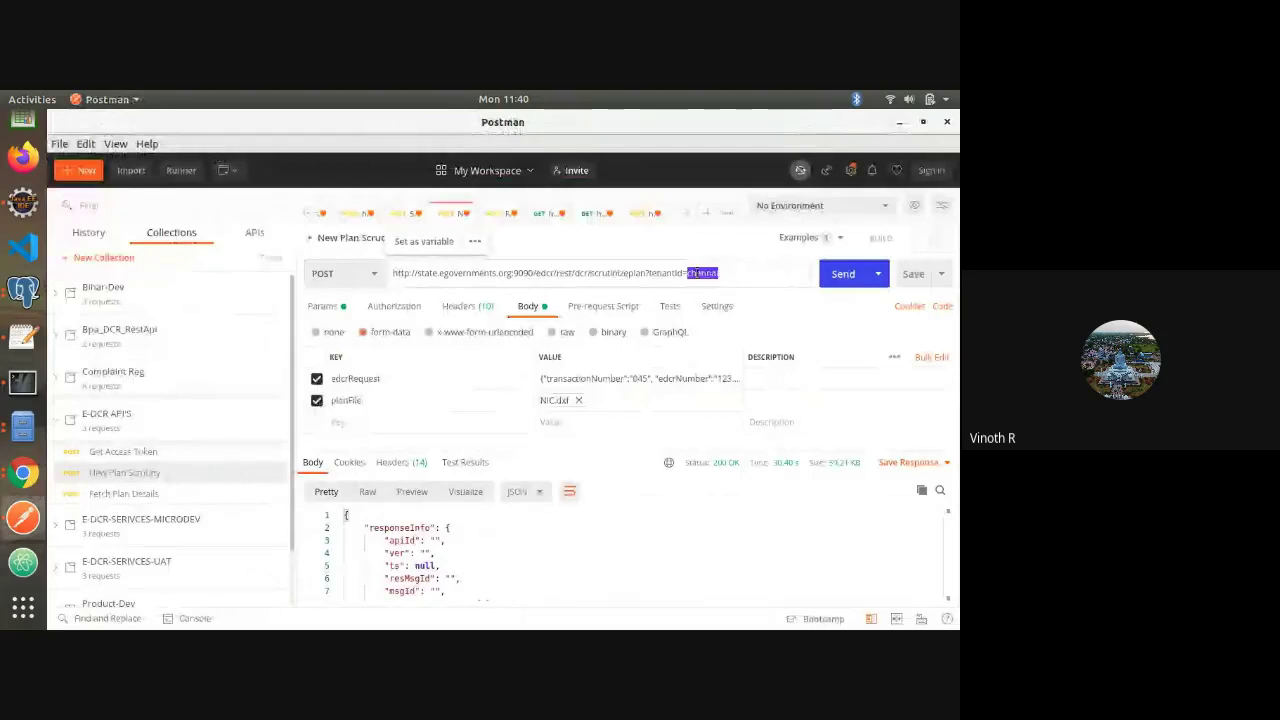
pyautogui.hotkey('alt', 'Tab')
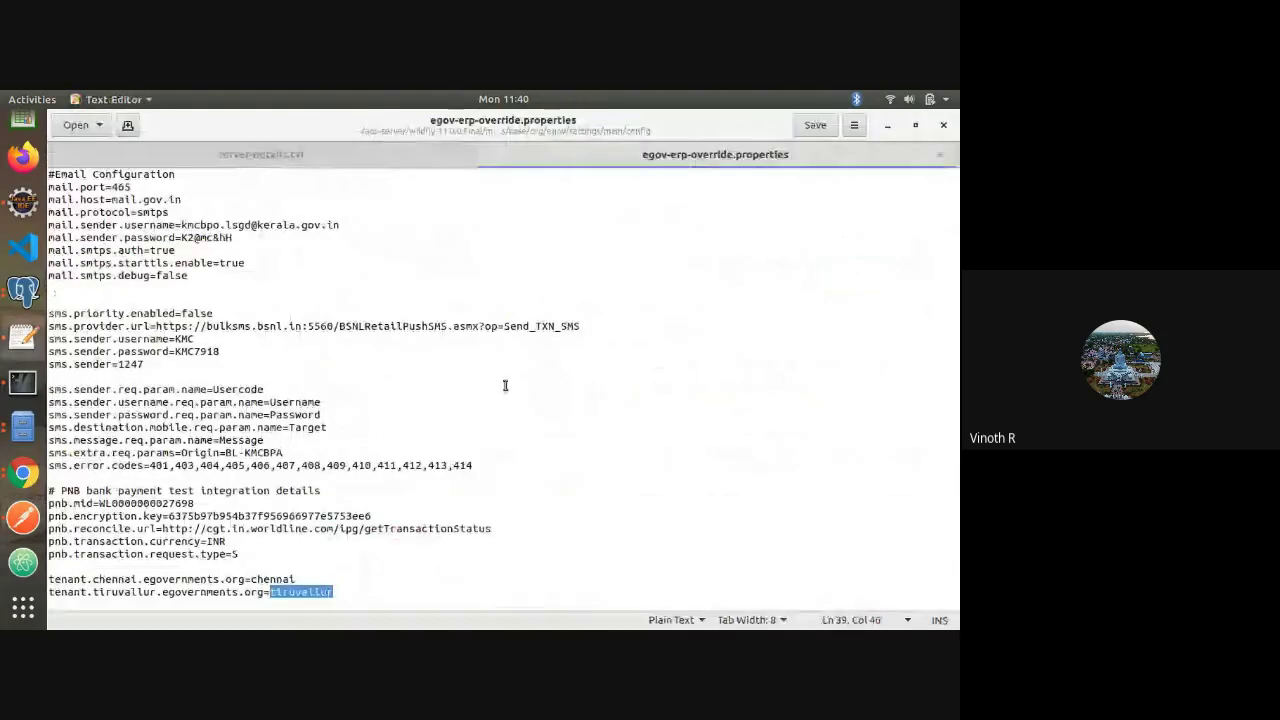
# Compare the chennai.egovernments.org tenant mapping in the properties file with the domainurl of chennai.eg_city in pgAdmin III
pyautogui.moveTo(295, 579); pyautogui.dragTo(252, 579)
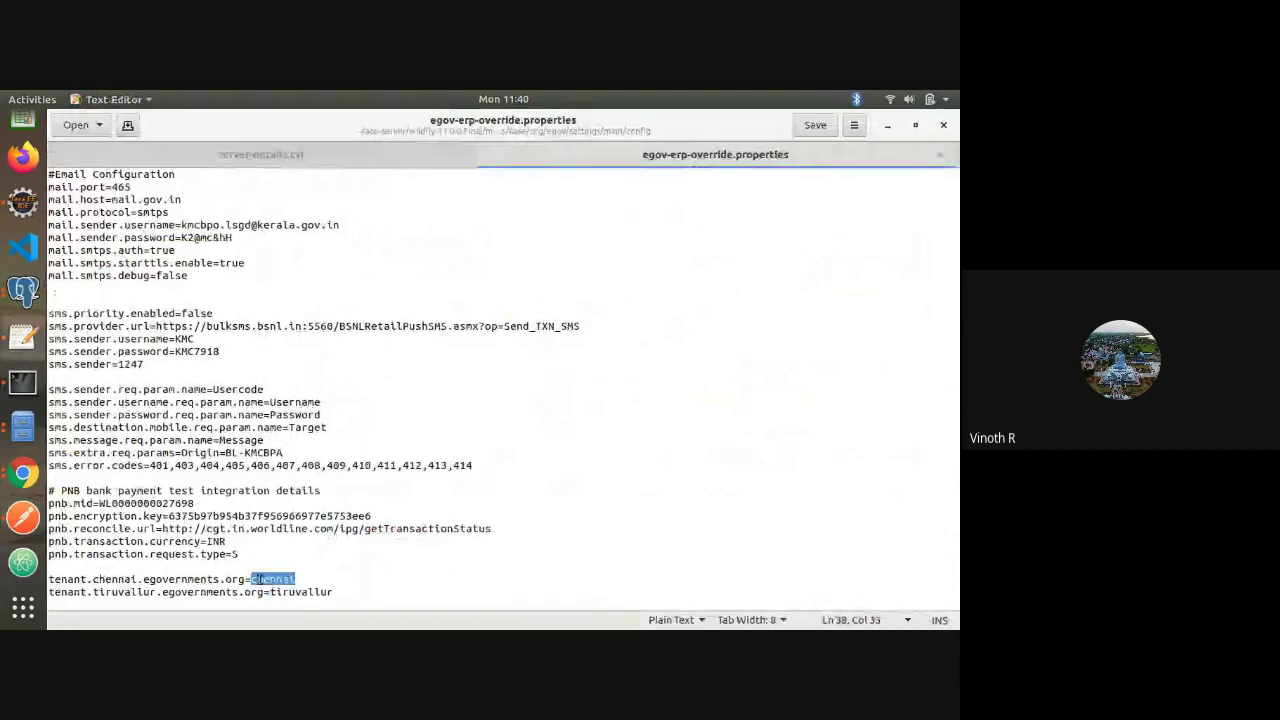
pyautogui.click(90, 579)
pyautogui.moveTo(90, 579); pyautogui.dragTo(244, 579)
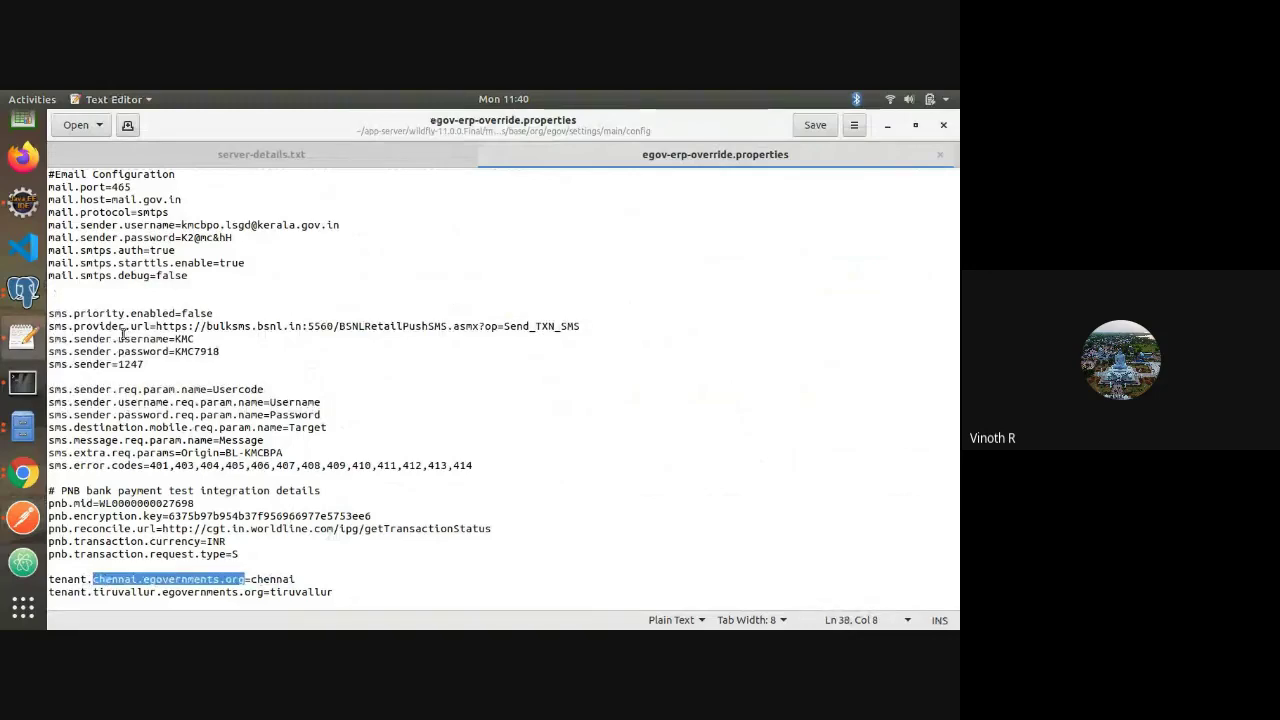
pyautogui.click(25, 291)
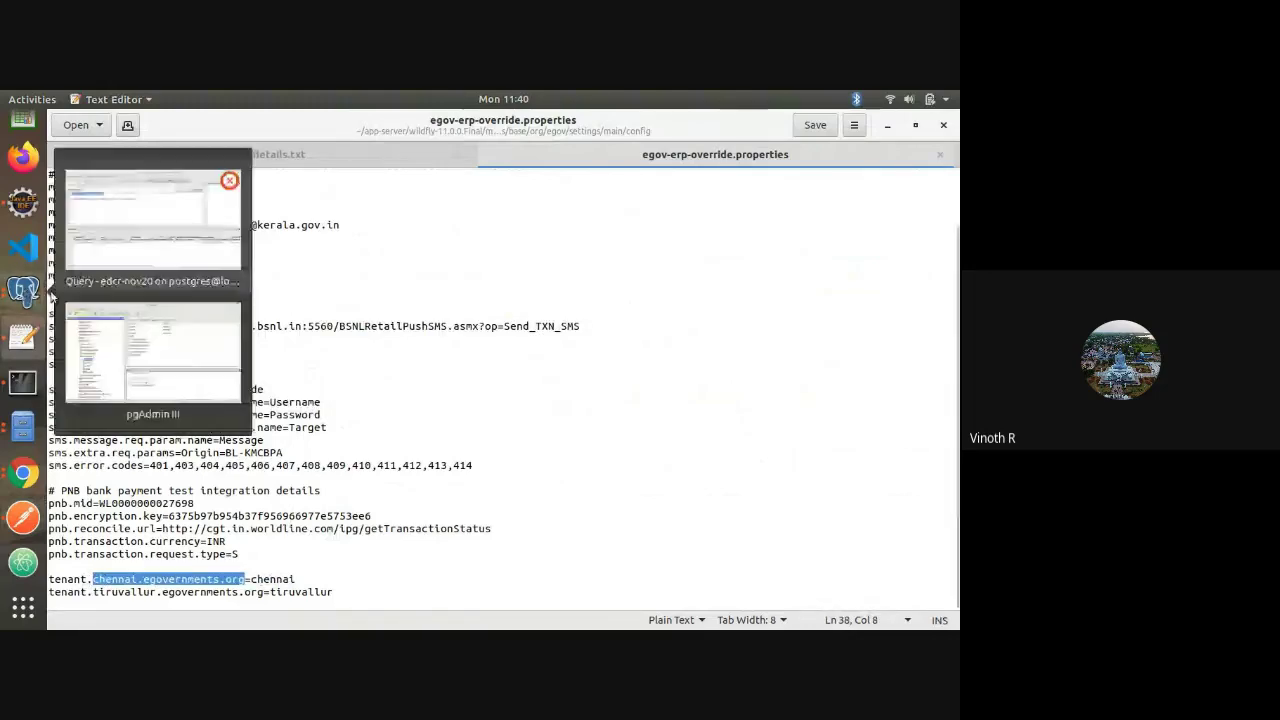
pyautogui.click(141, 229)
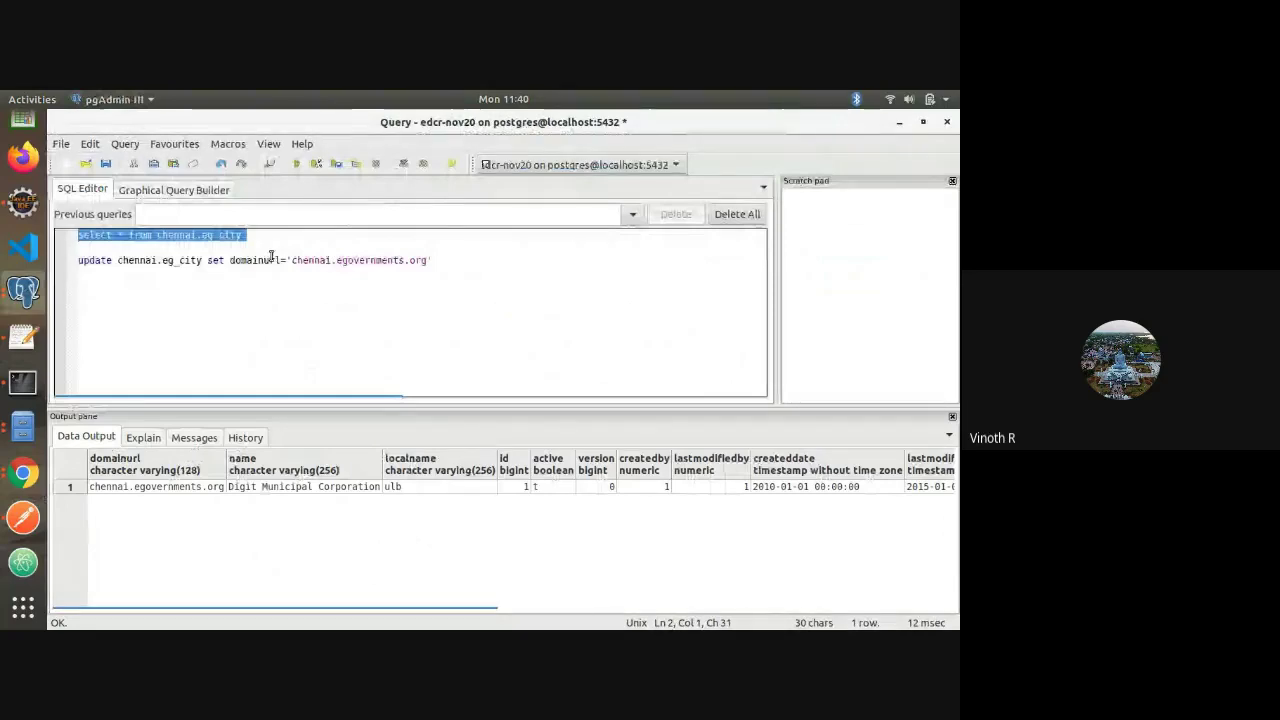
pyautogui.hotkey('alt', 'Tab')
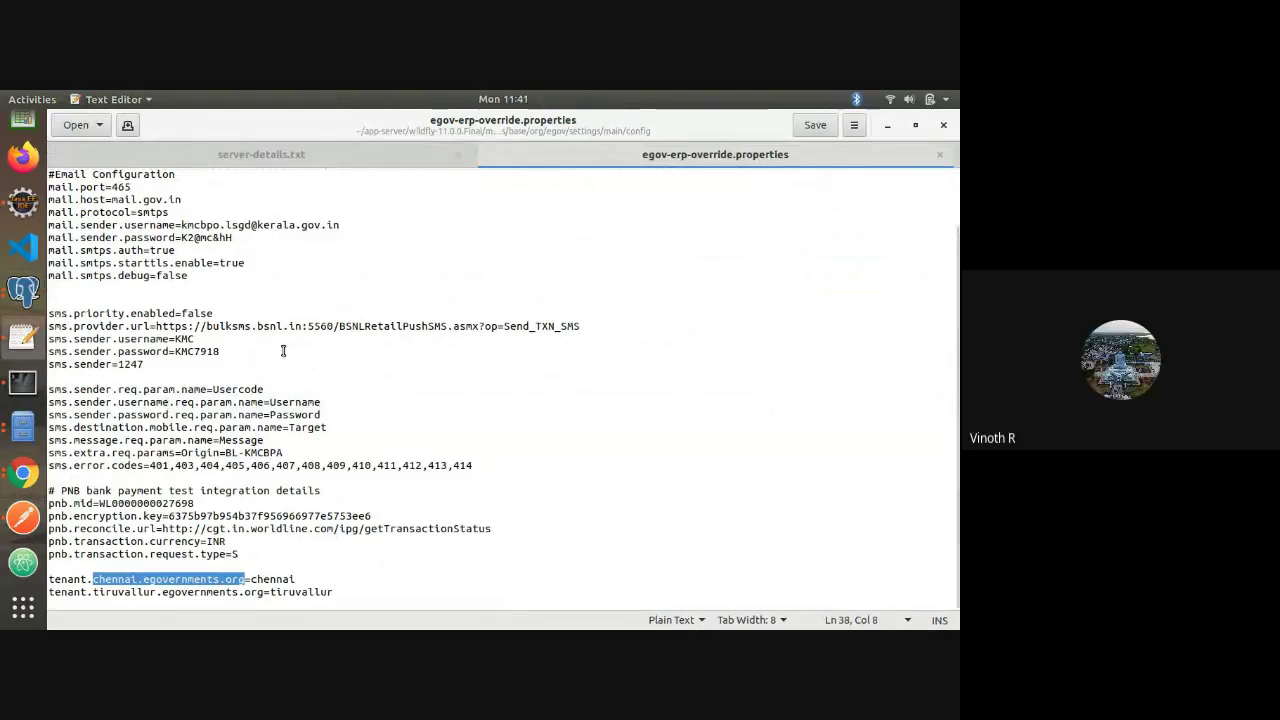
pyautogui.hotkey('alt', 'Tab')
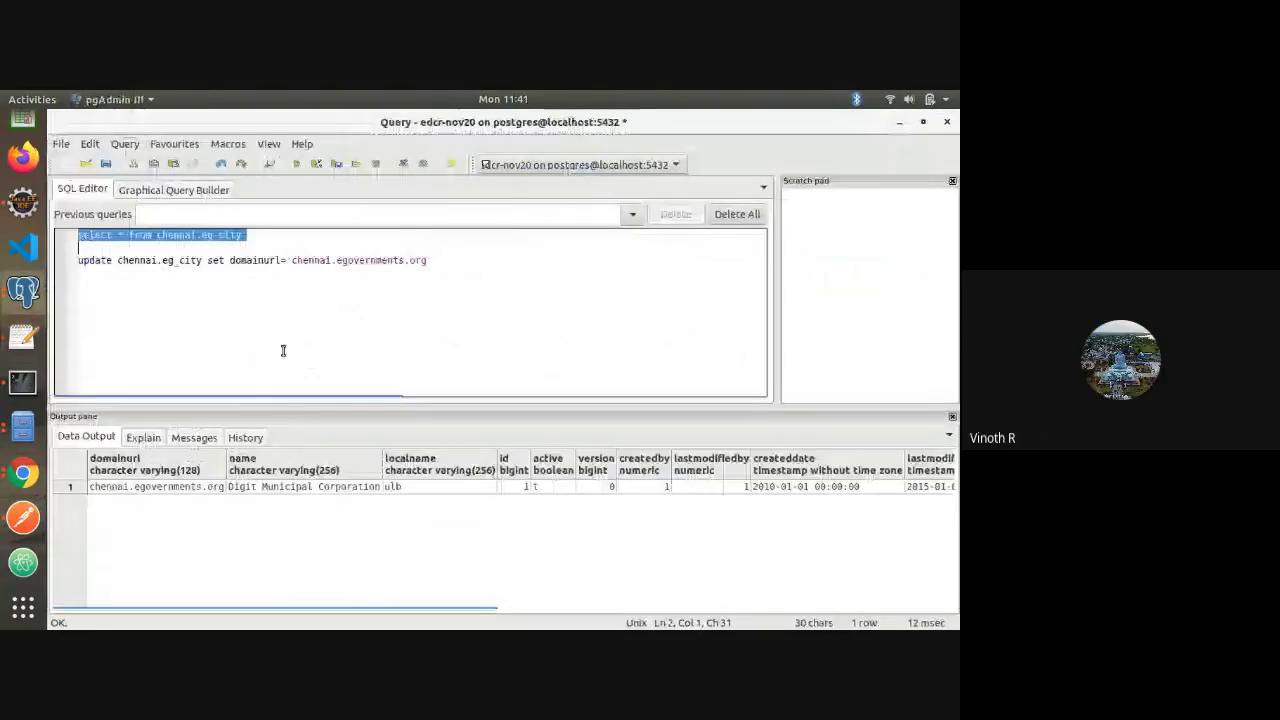
# Switch to Postman and try tamilnadu as the subdomain of the request URL, restoring it to state
pyautogui.hotkey('alt', 'Tab')
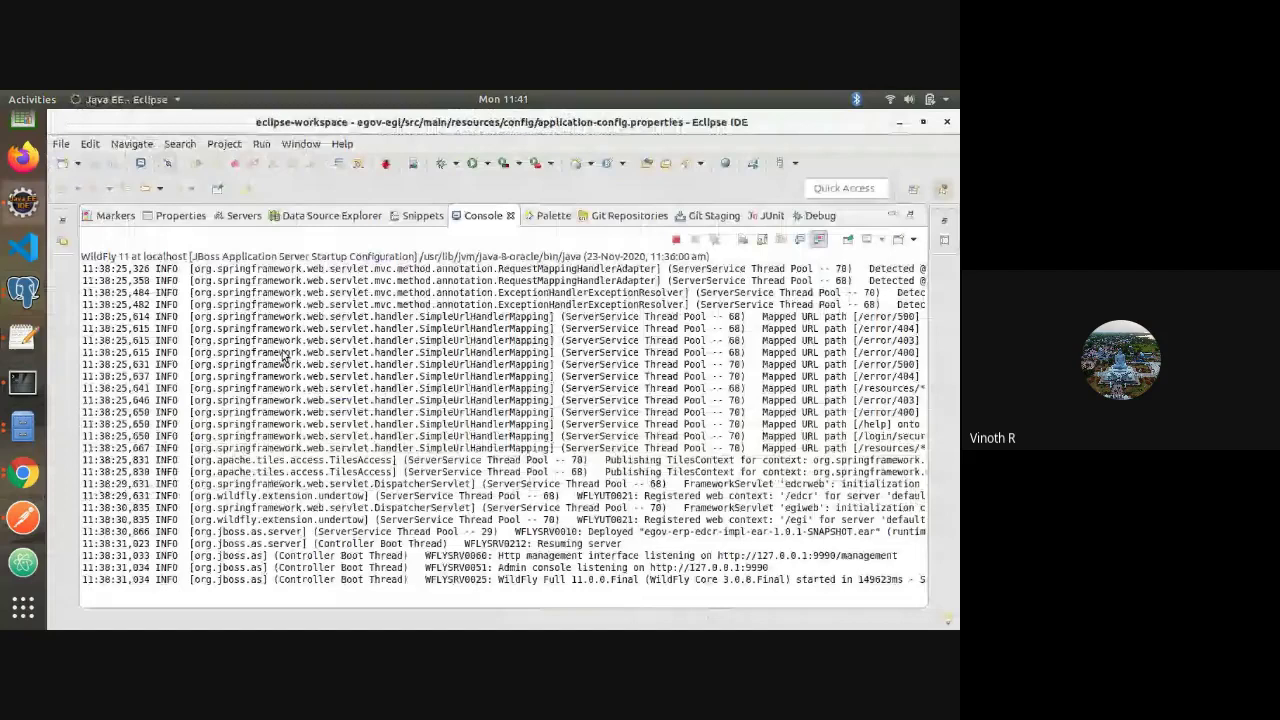
pyautogui.hotkey('alt', 'Tab')
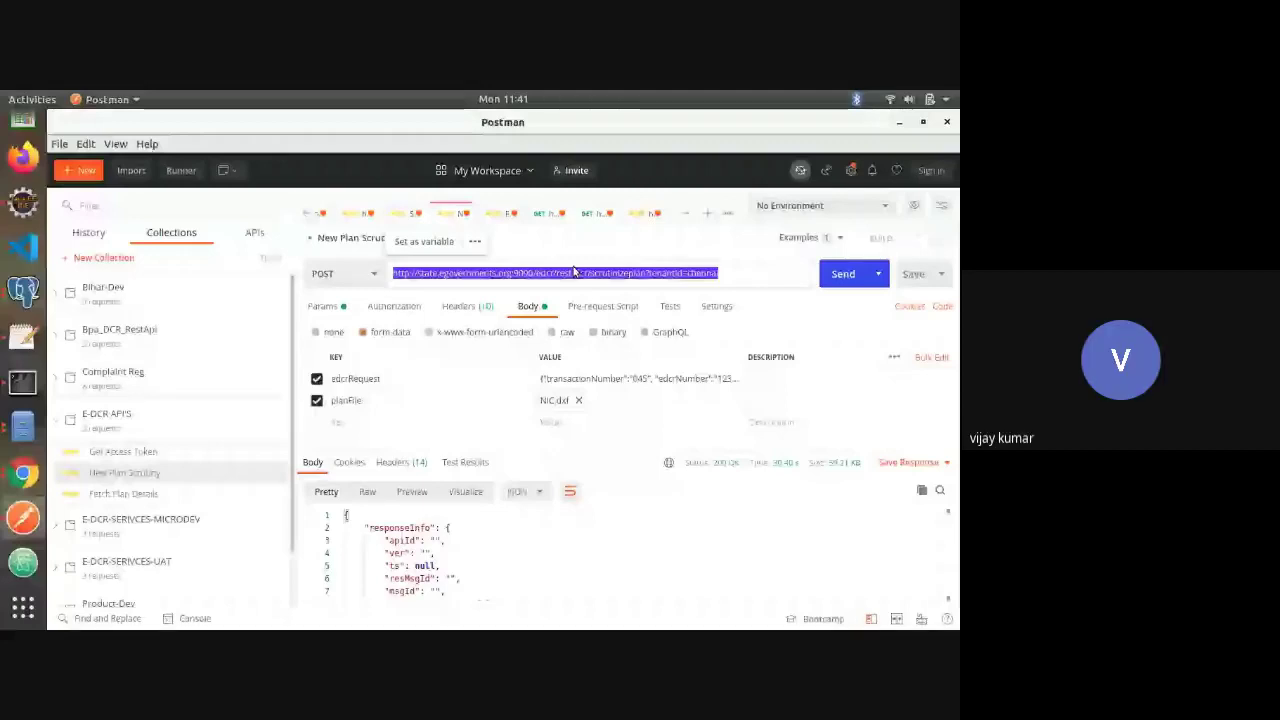
pyautogui.doubleClick(430, 272)
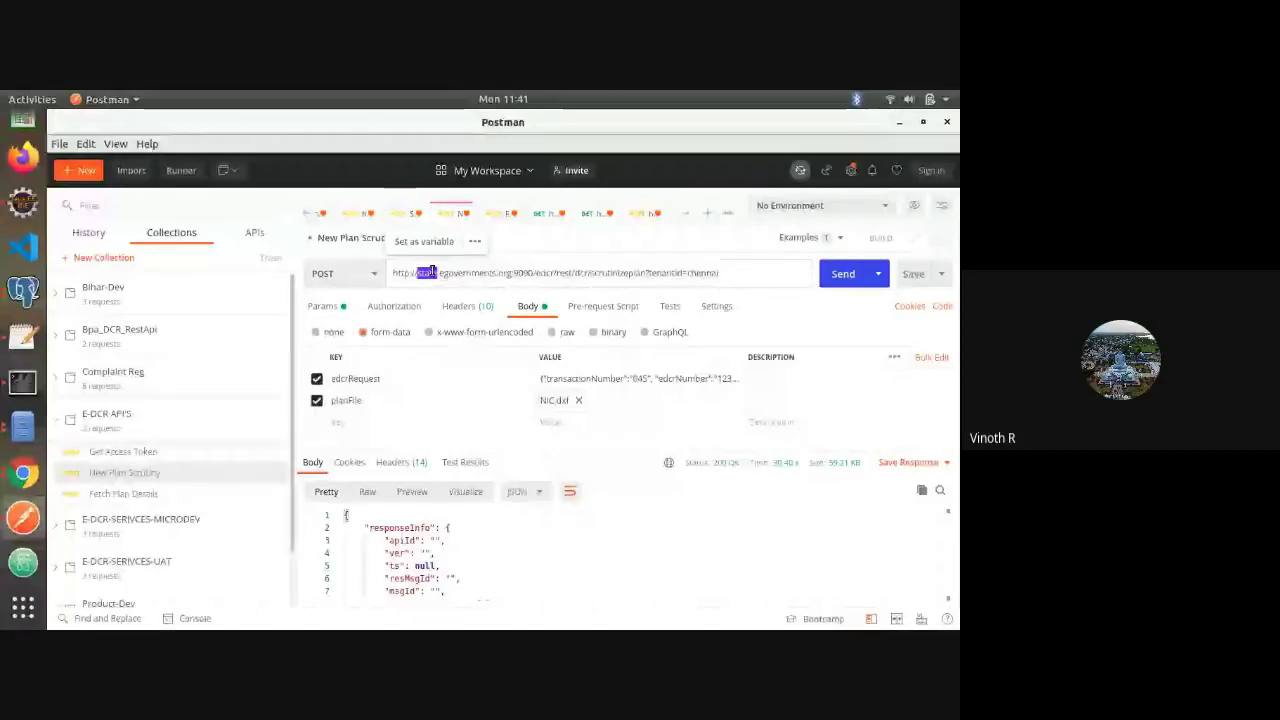
pyautogui.write('tamilnadu')
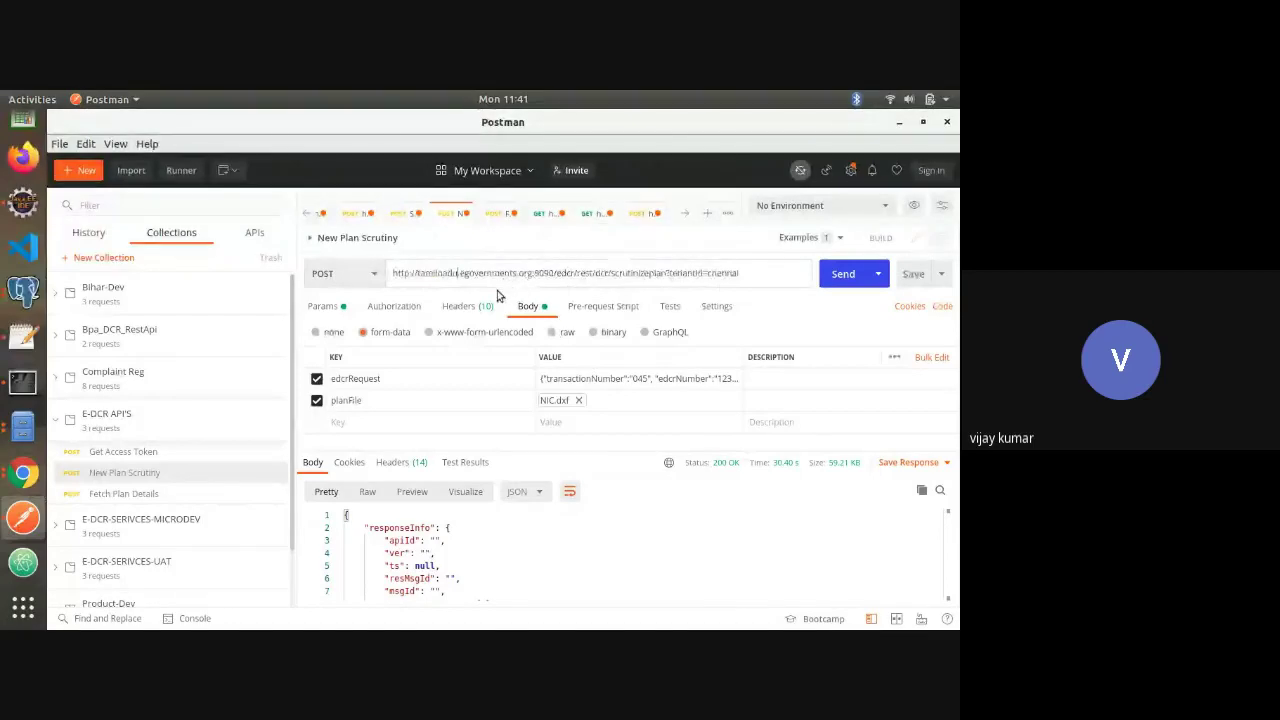
pyautogui.press('BackSpace')
pyautogui.press('BackSpace')
pyautogui.press('BackSpace')
pyautogui.press('BackSpace')
pyautogui.press('BackSpace')
pyautogui.press('BackSpace')
pyautogui.press('BackSpace')
pyautogui.press('BackSpace')
pyautogui.press('BackSpace')
pyautogui.write('state.')
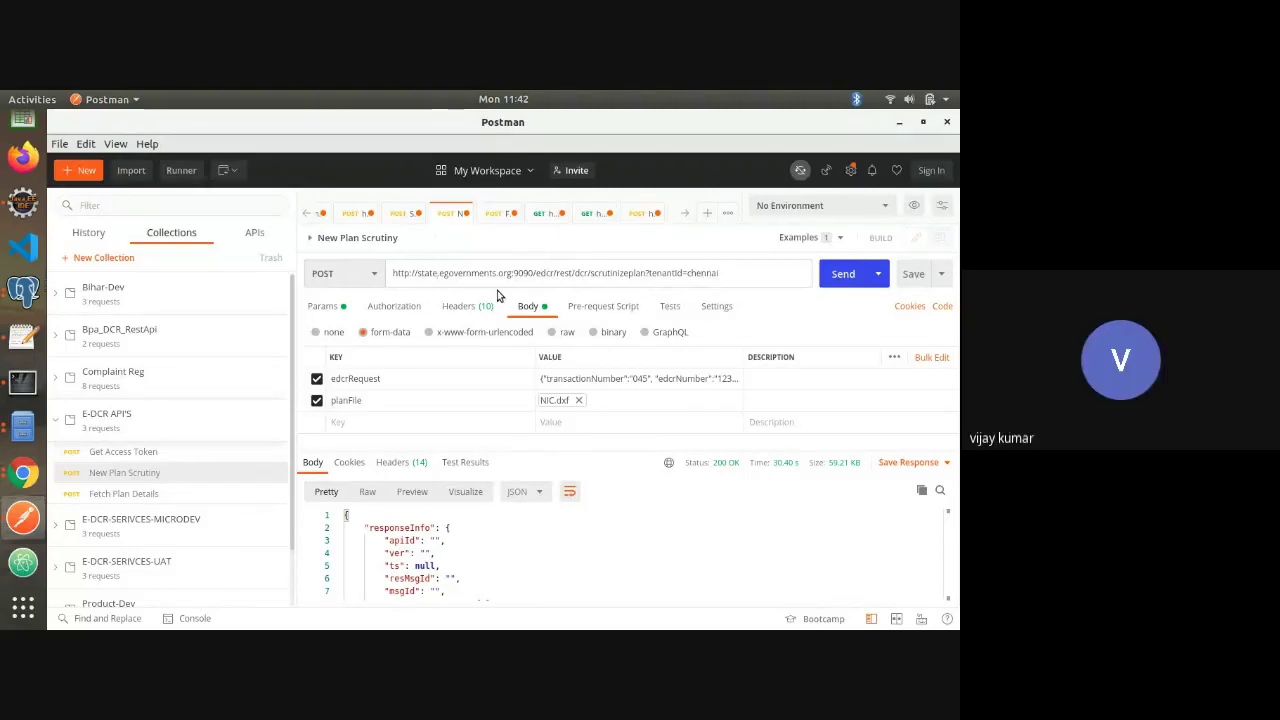
# Set the tenantId in the New Plan Scrutiny request URL to state
pyautogui.doubleClick(702, 272)
pyautogui.write('state')
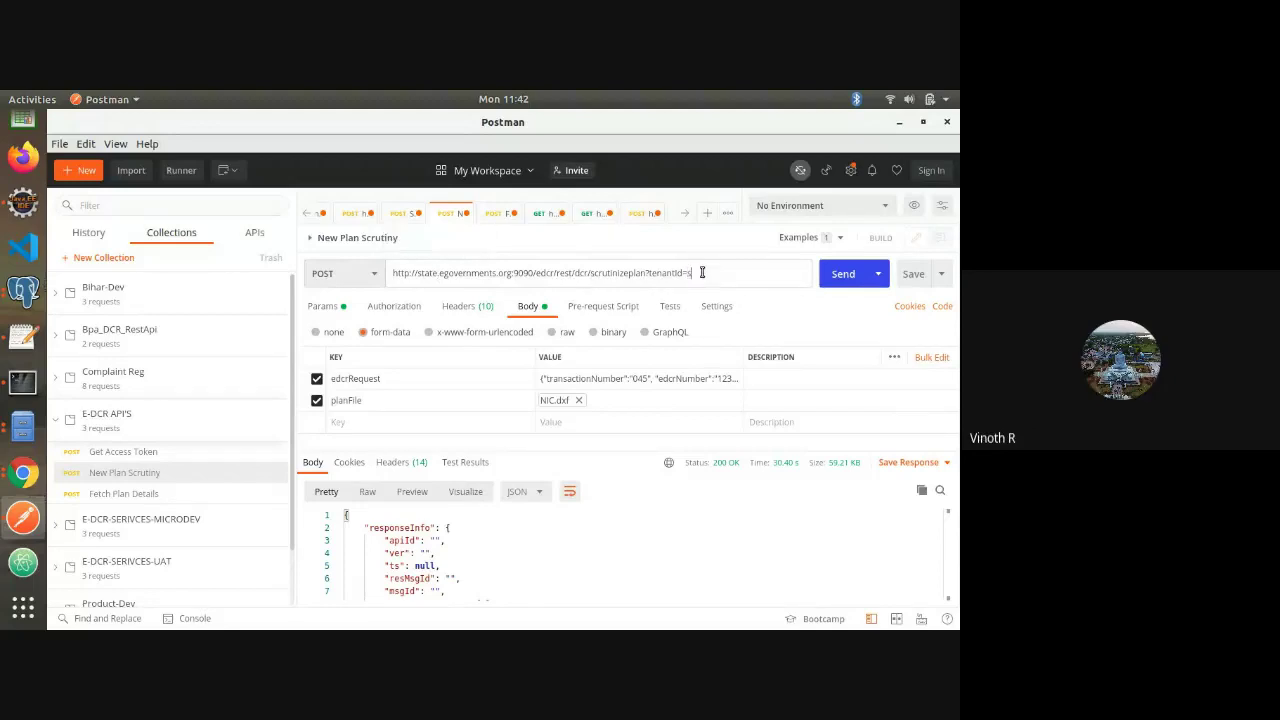
pyautogui.click(848, 327)
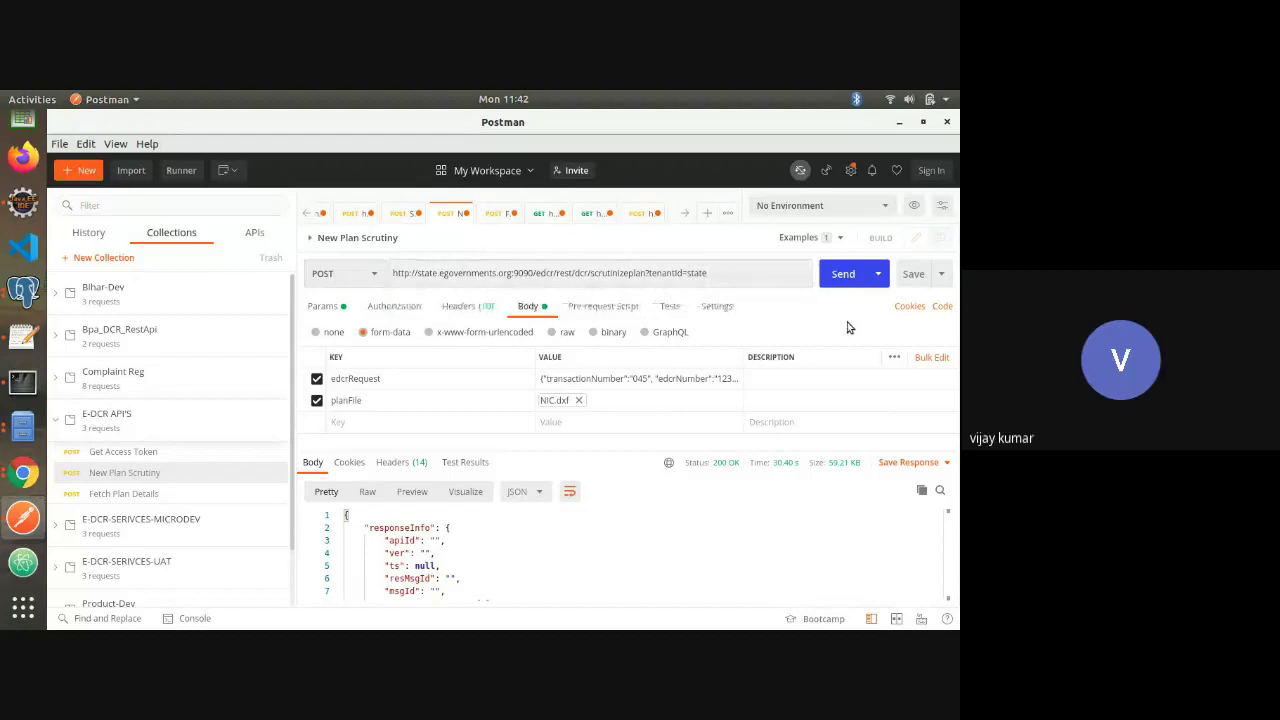
pyautogui.click(695, 274)
pyautogui.doubleClick(695, 274)
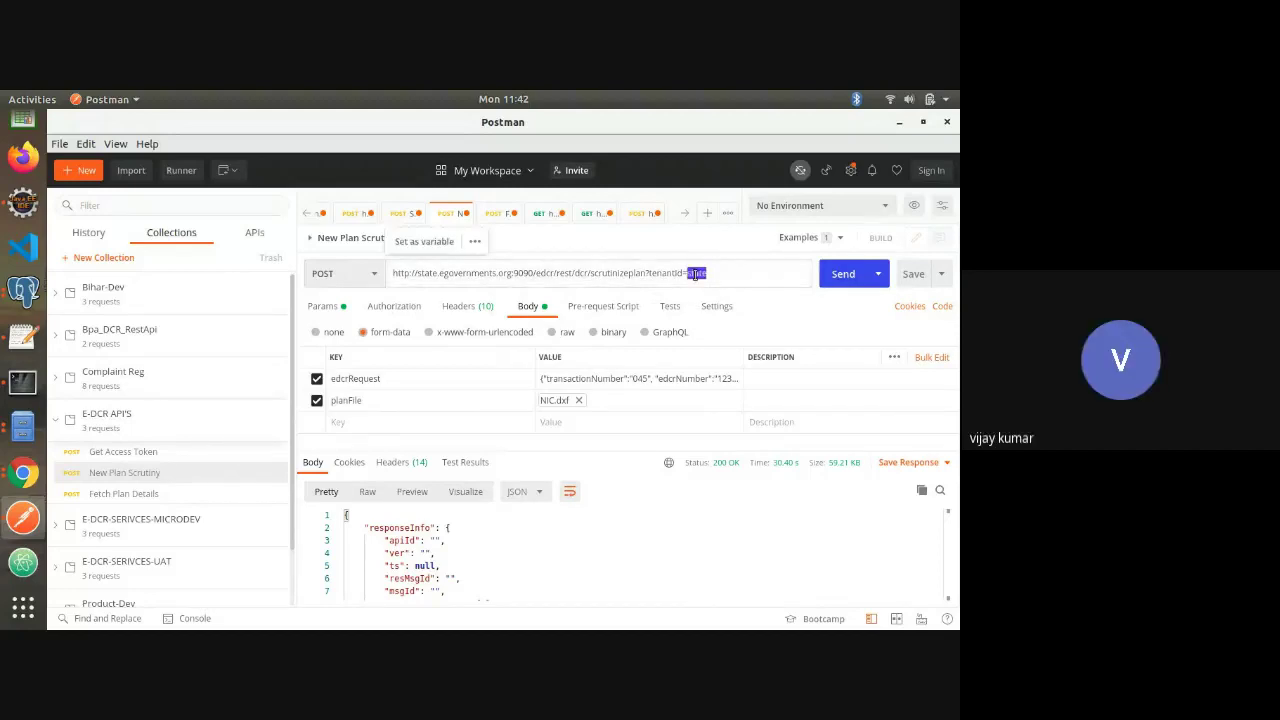
pyautogui.click(824, 326)
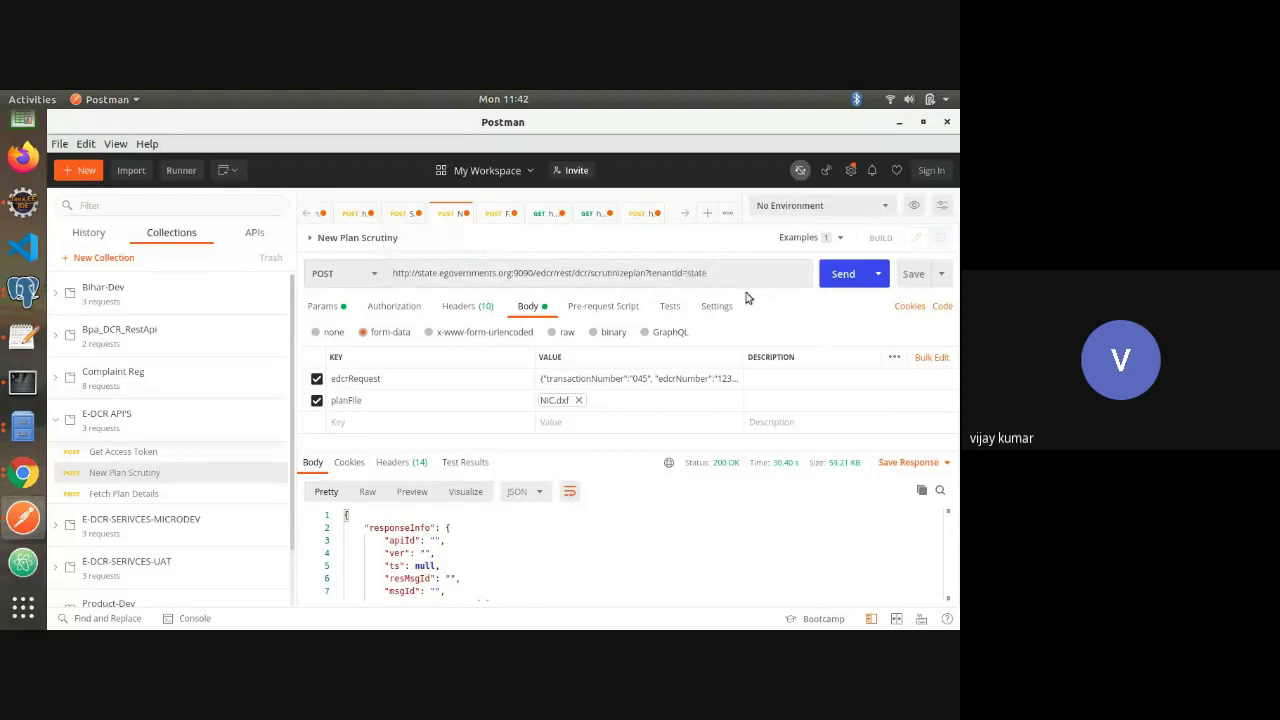
# Set the request URL's tenantId to chennai and send the New Plan Scrutiny request
pyautogui.doubleClick(697, 274)
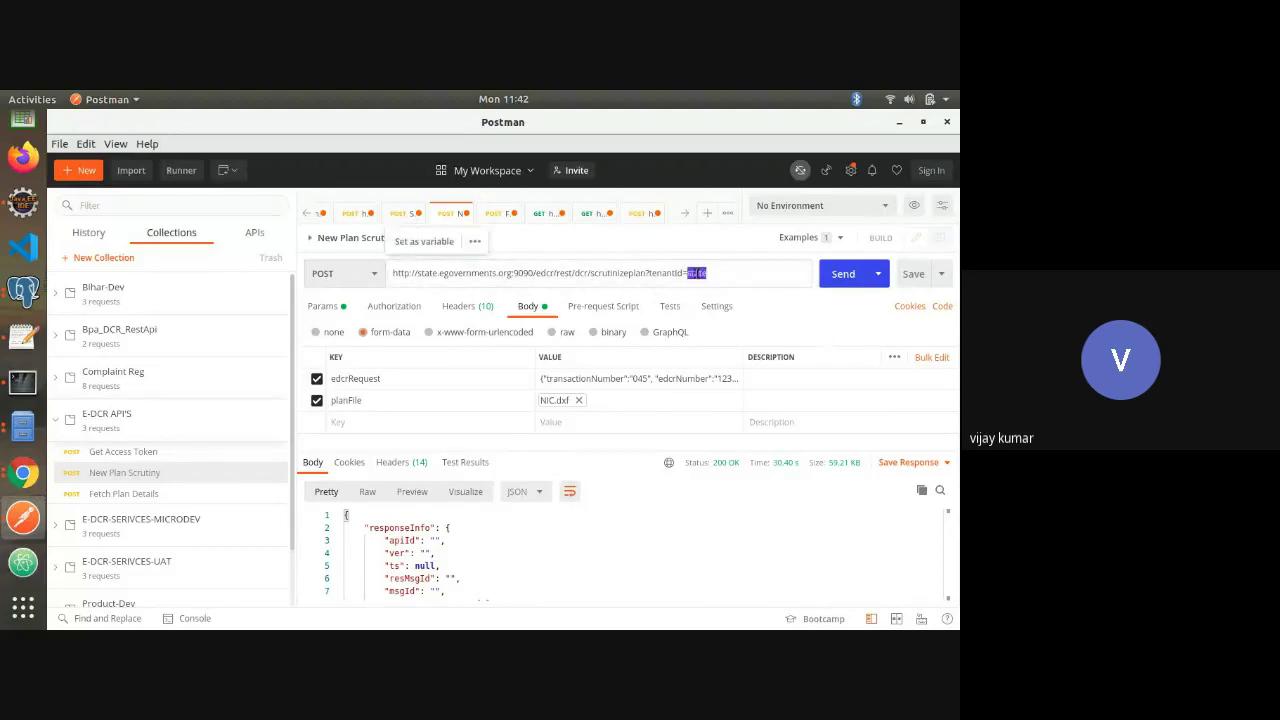
pyautogui.write('chennai')
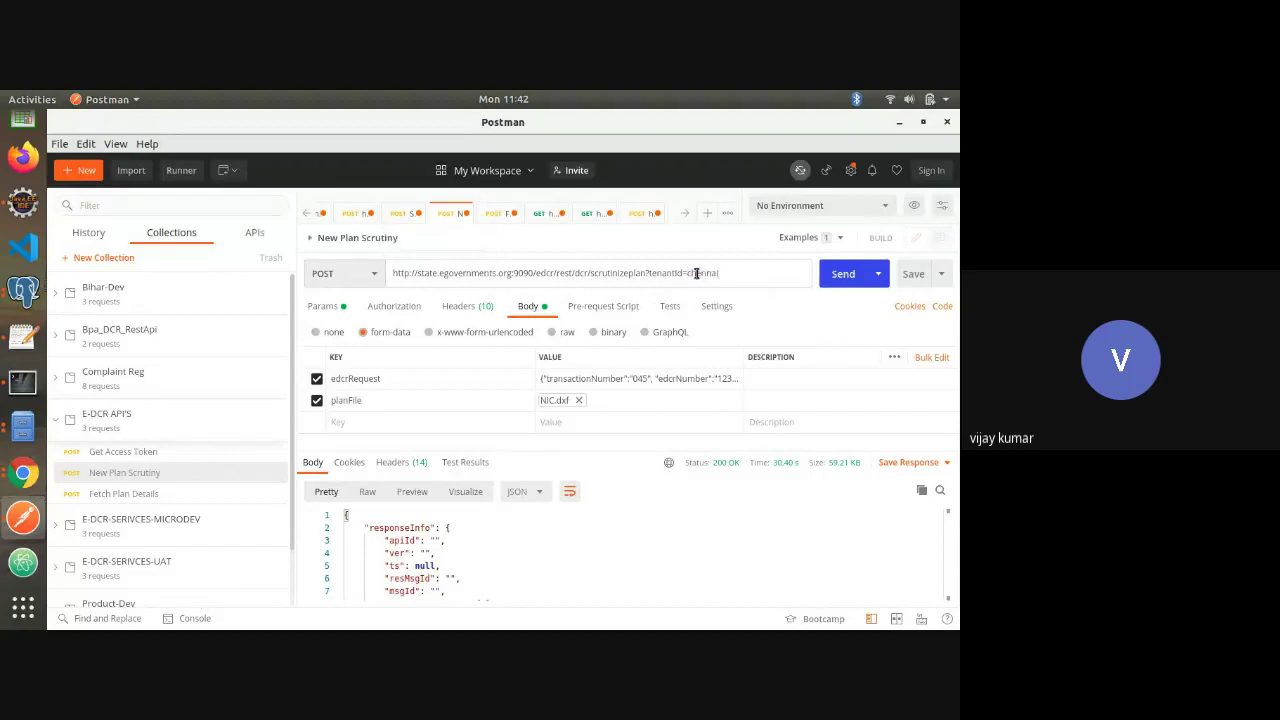
pyautogui.click(840, 277)
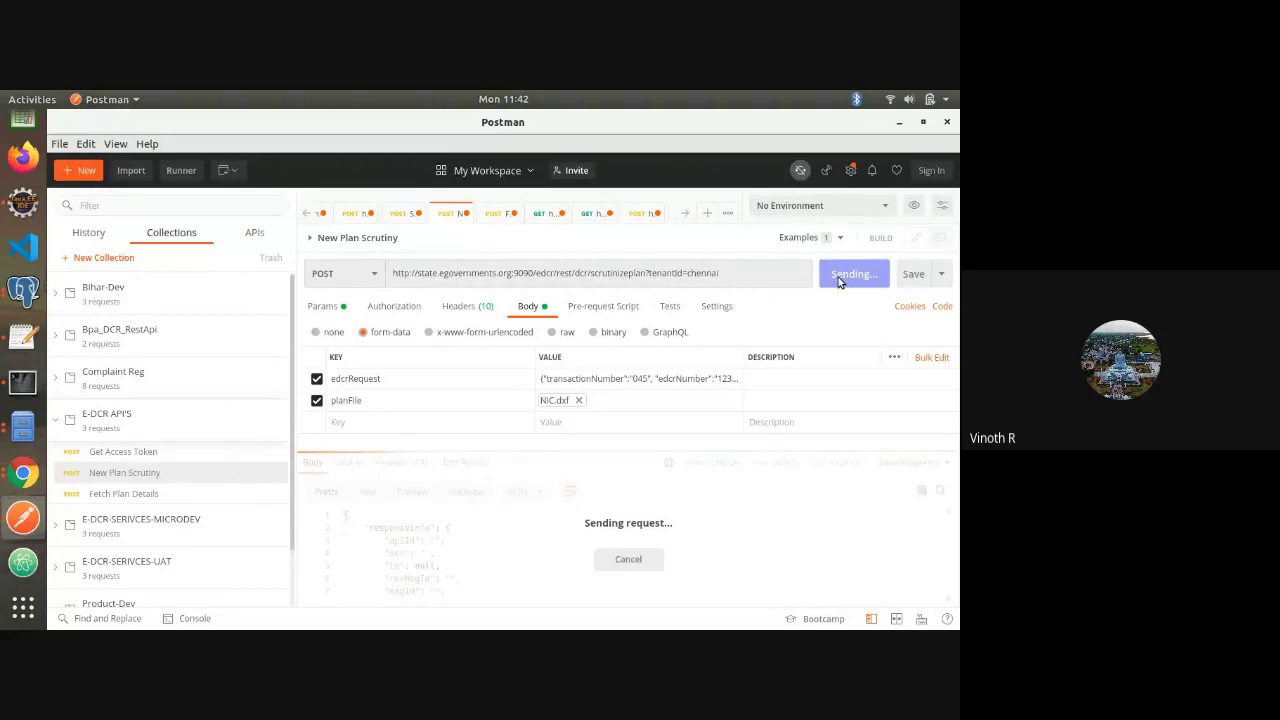
# Copy the entire New Plan Scrutiny response body, switch to Chrome and open the JSON Formatter & Validator site via a search for json formatter
pyautogui.click(500, 543)
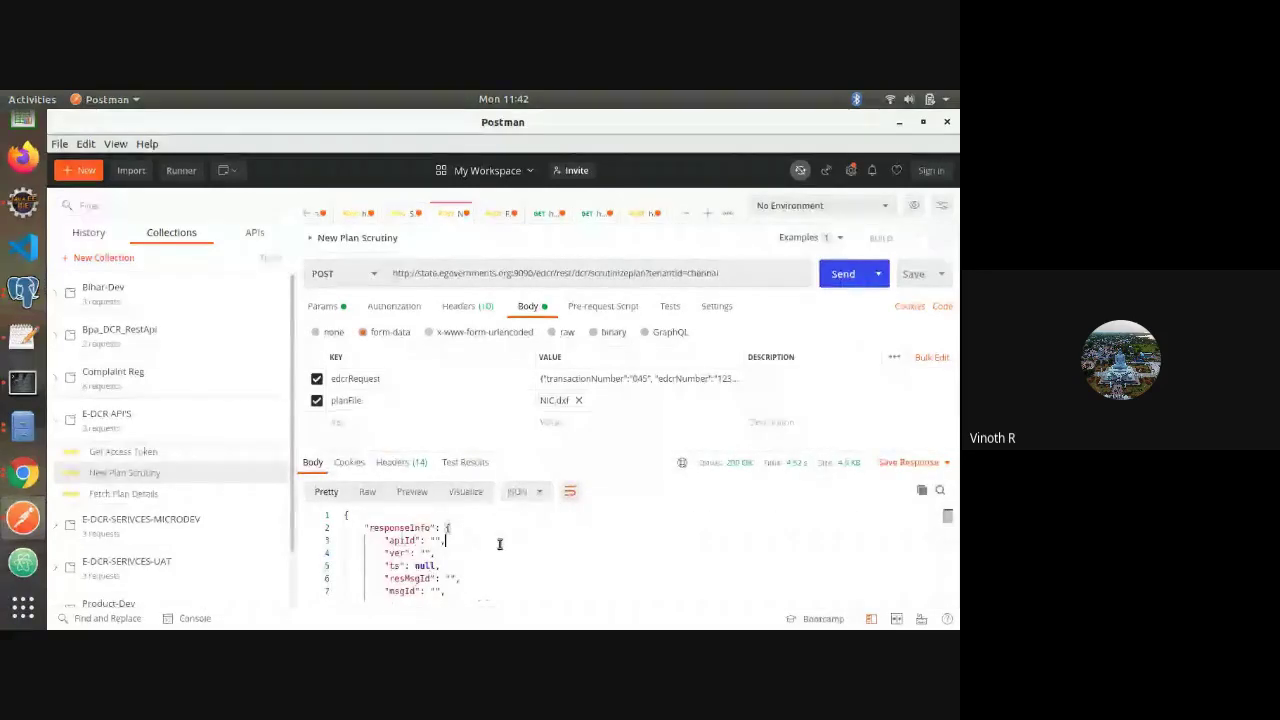
pyautogui.hotkey('ctrl', 'a')
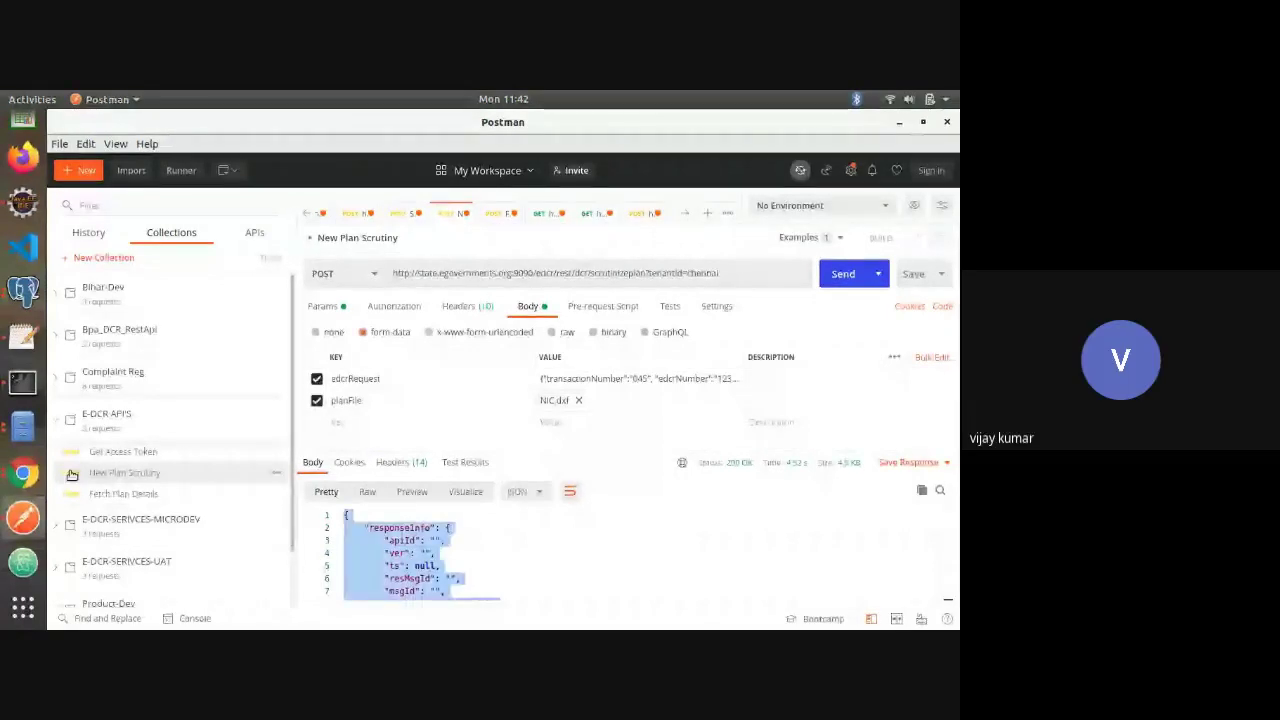
pyautogui.click(25, 484)
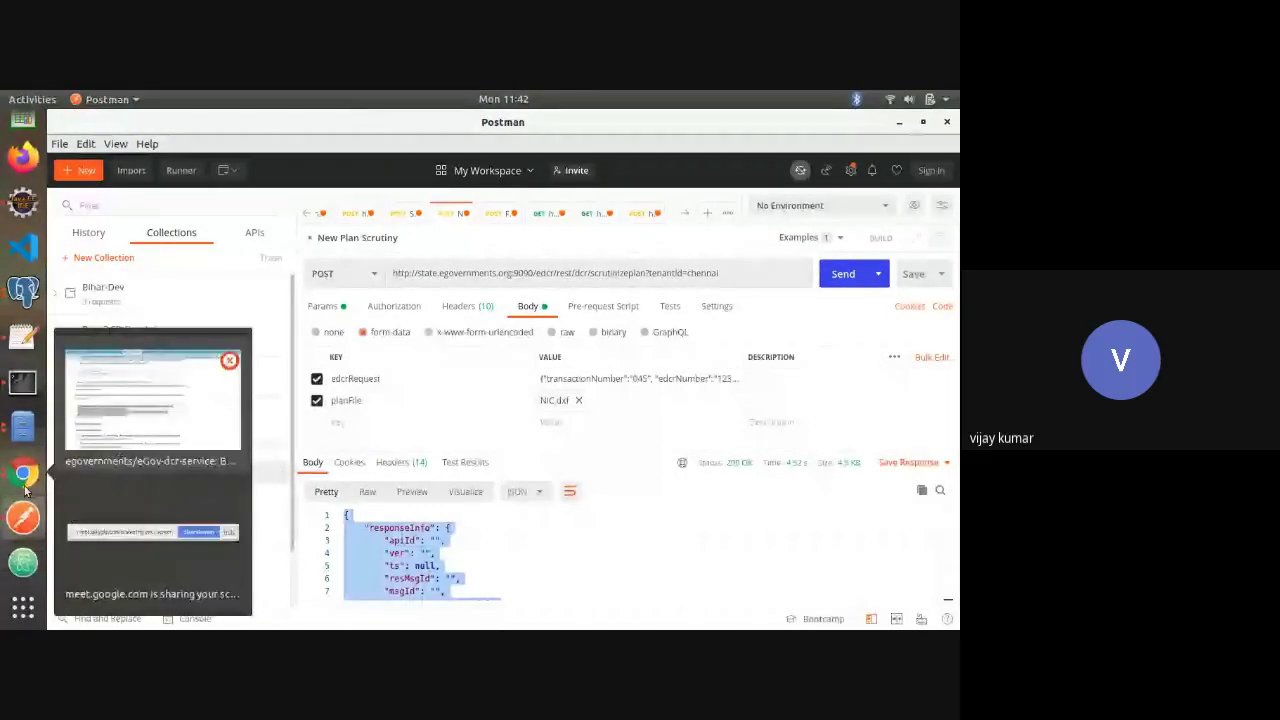
pyautogui.click(152, 405)
pyautogui.click(847, 121)
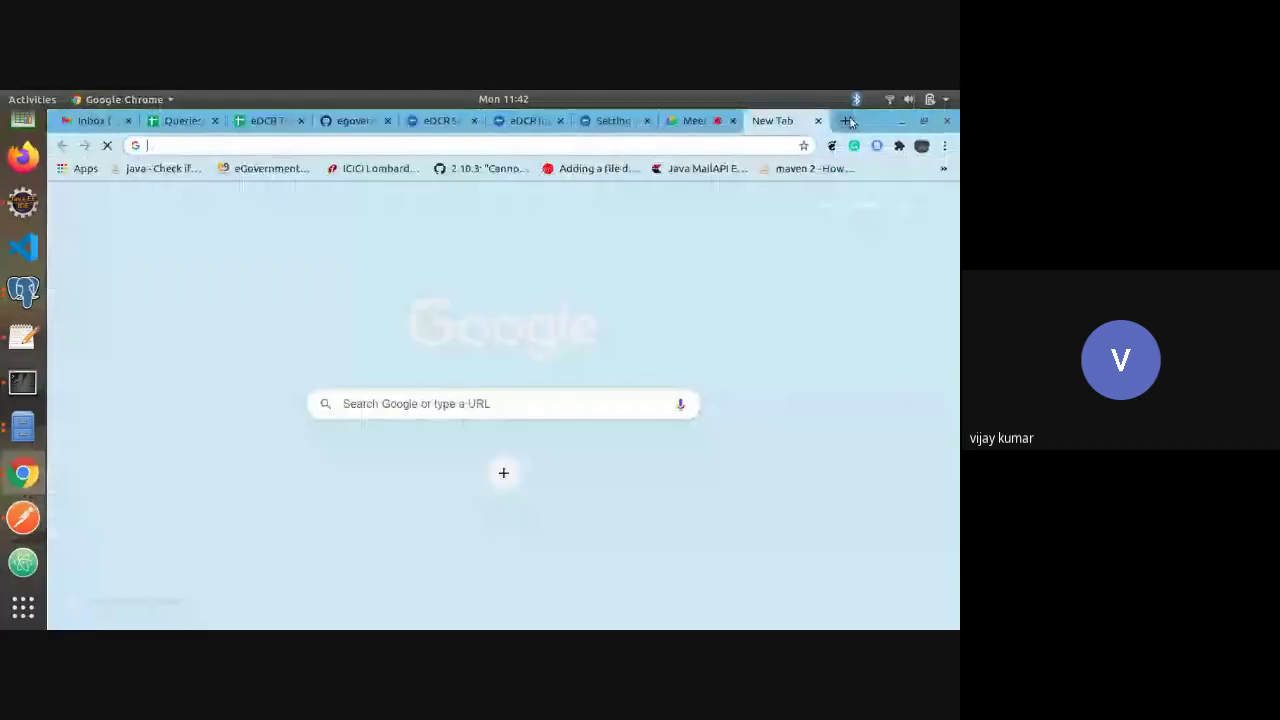
pyautogui.write('jason')
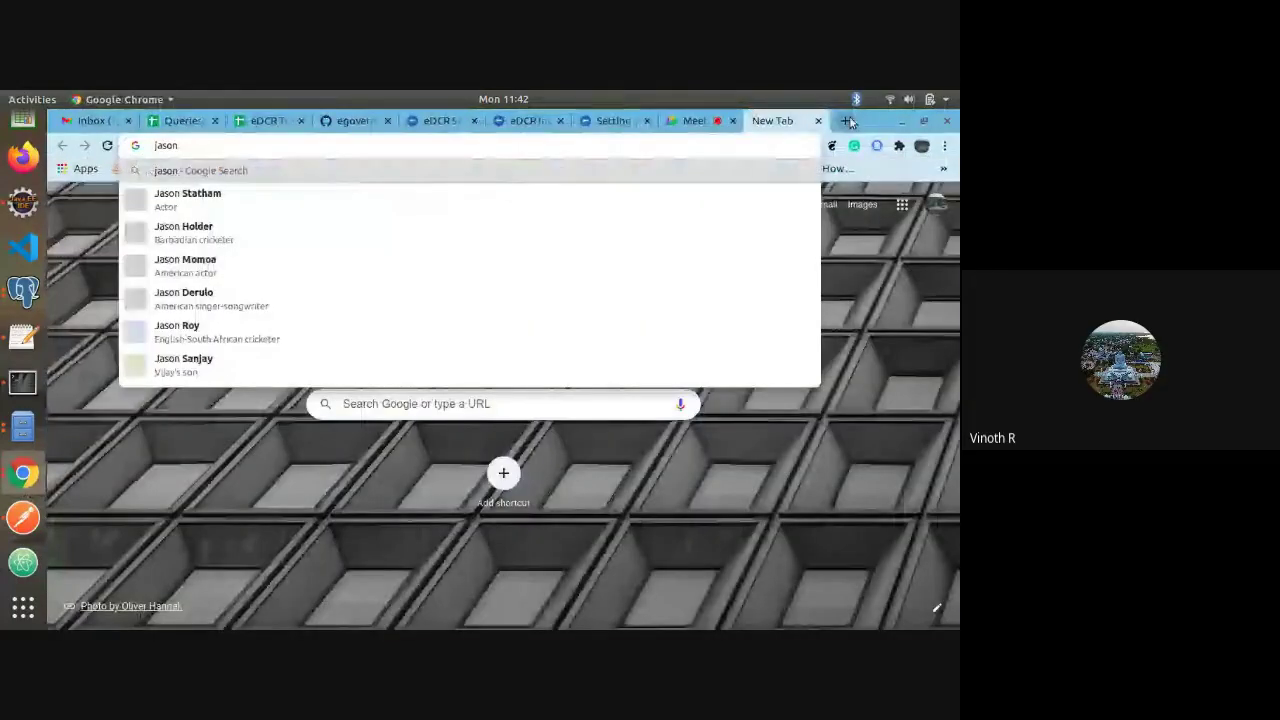
pyautogui.press('Return')
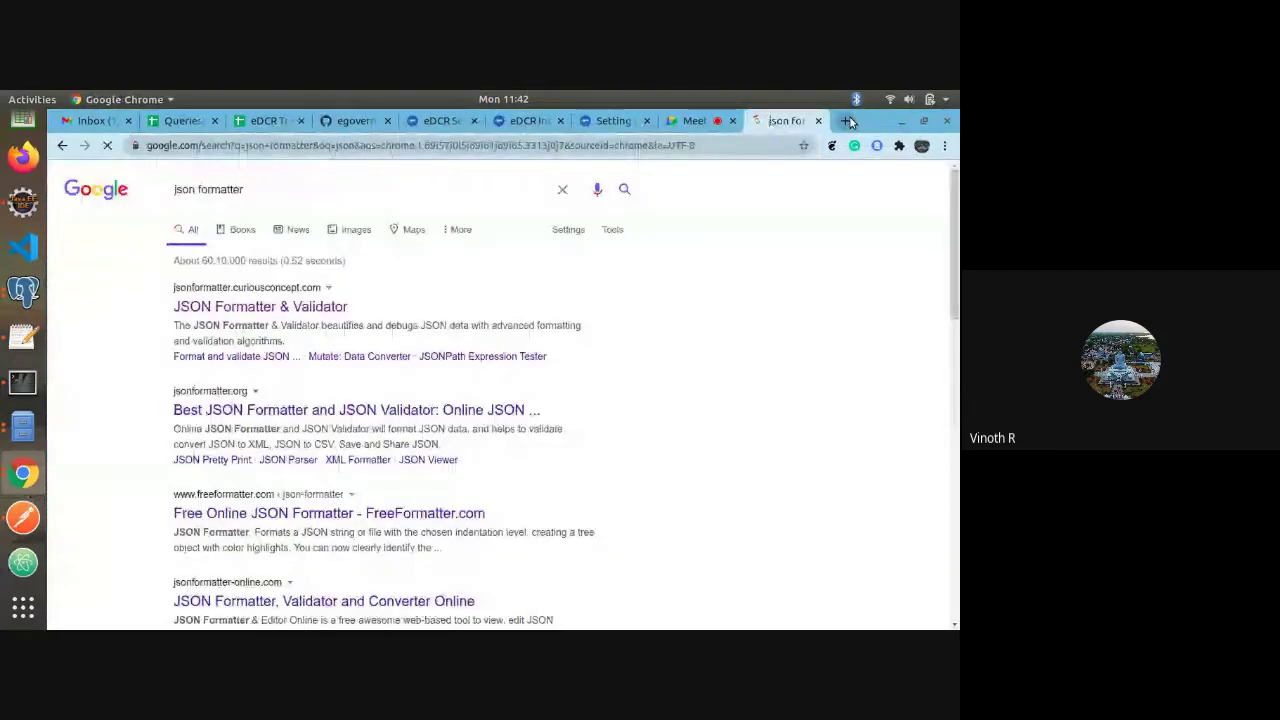
pyautogui.click(290, 307)
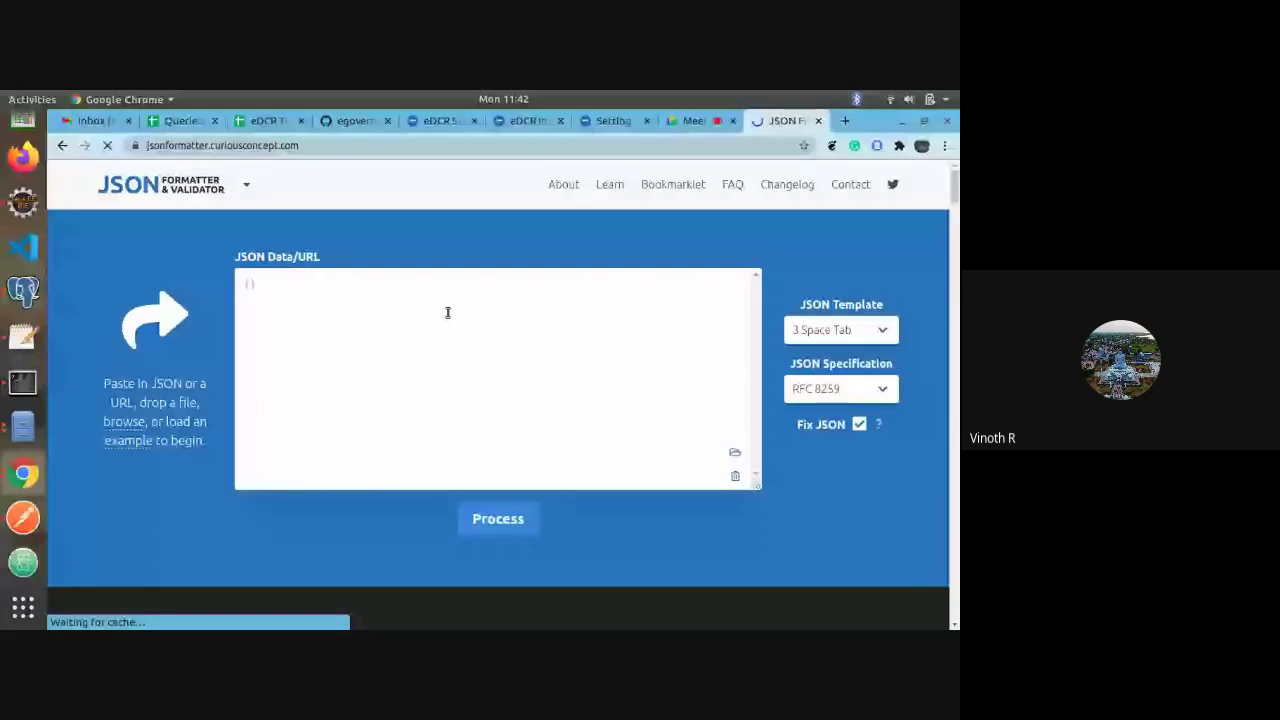
# Paste the copied response into the formatter, process it and show the formatted JSON in full screen
pyautogui.hotkey('ctrl', 'v')
pyautogui.click(502, 518)
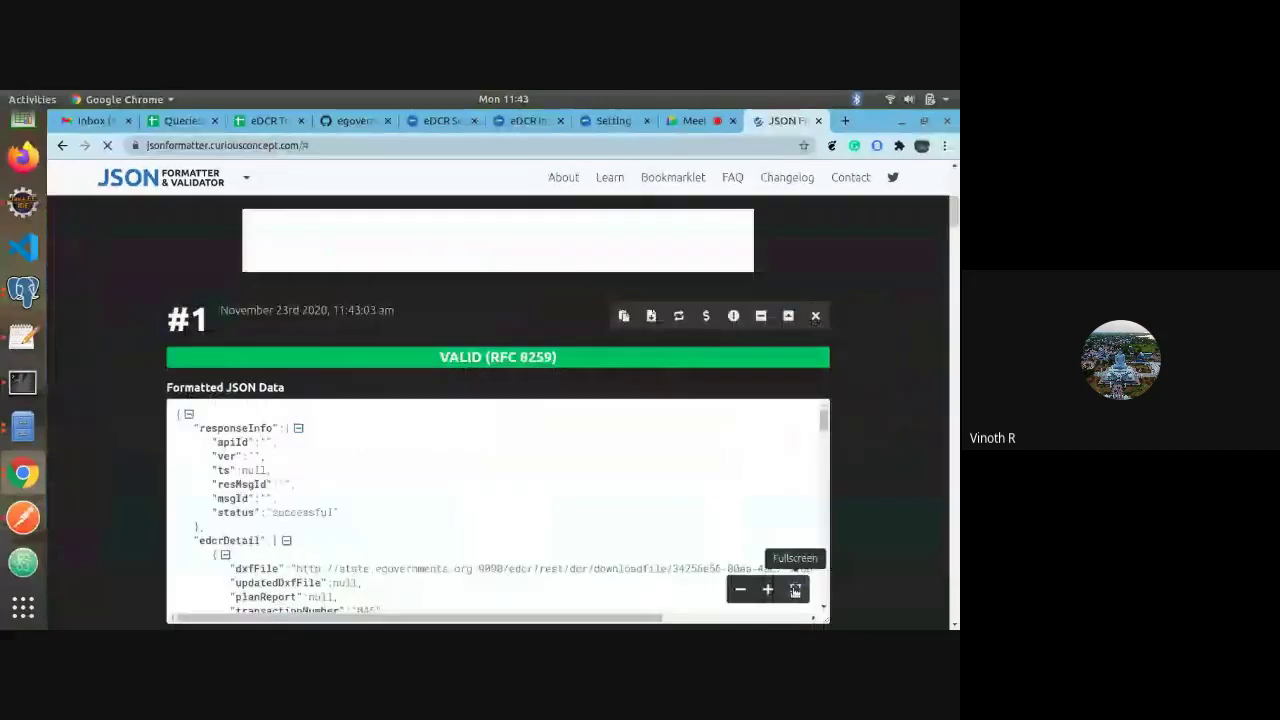
pyautogui.click(795, 590)
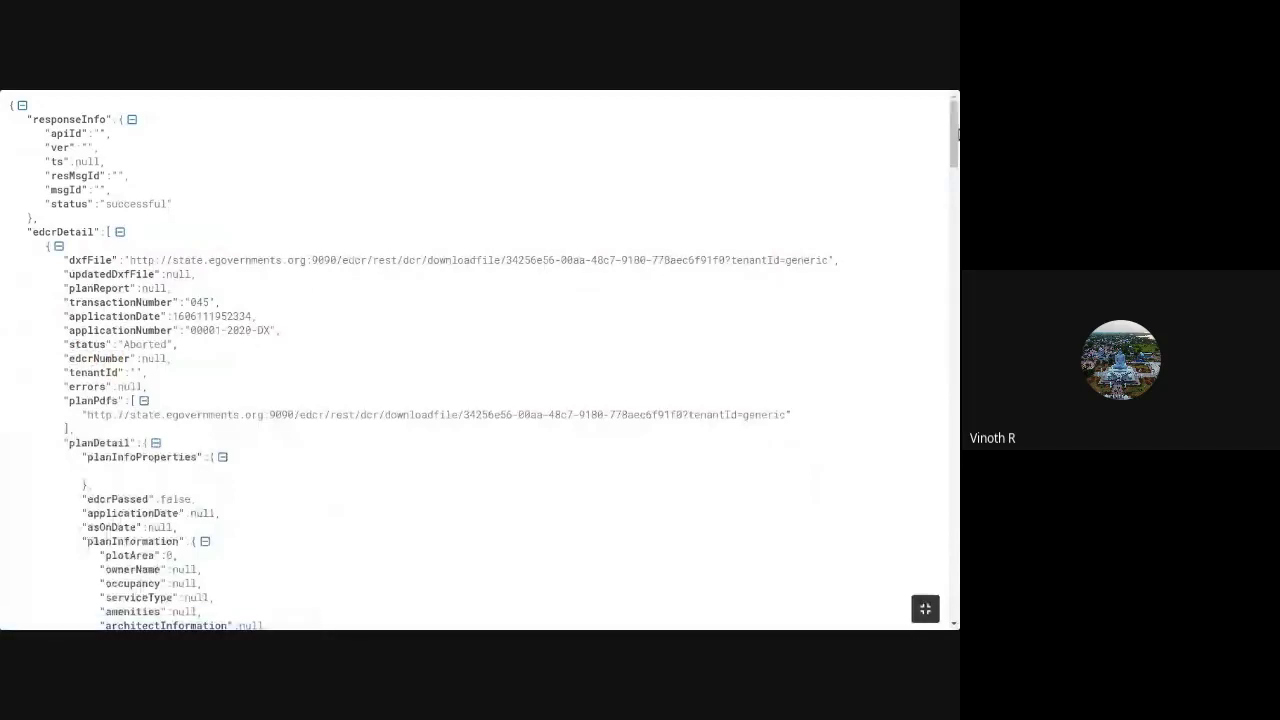
# Examine the responseInfo and edcrDetail sections of the formatted scrutiny response, including the dxfFile entry, and leave the full-screen view
pyautogui.moveTo(957, 133); pyautogui.dragTo(955, 108)
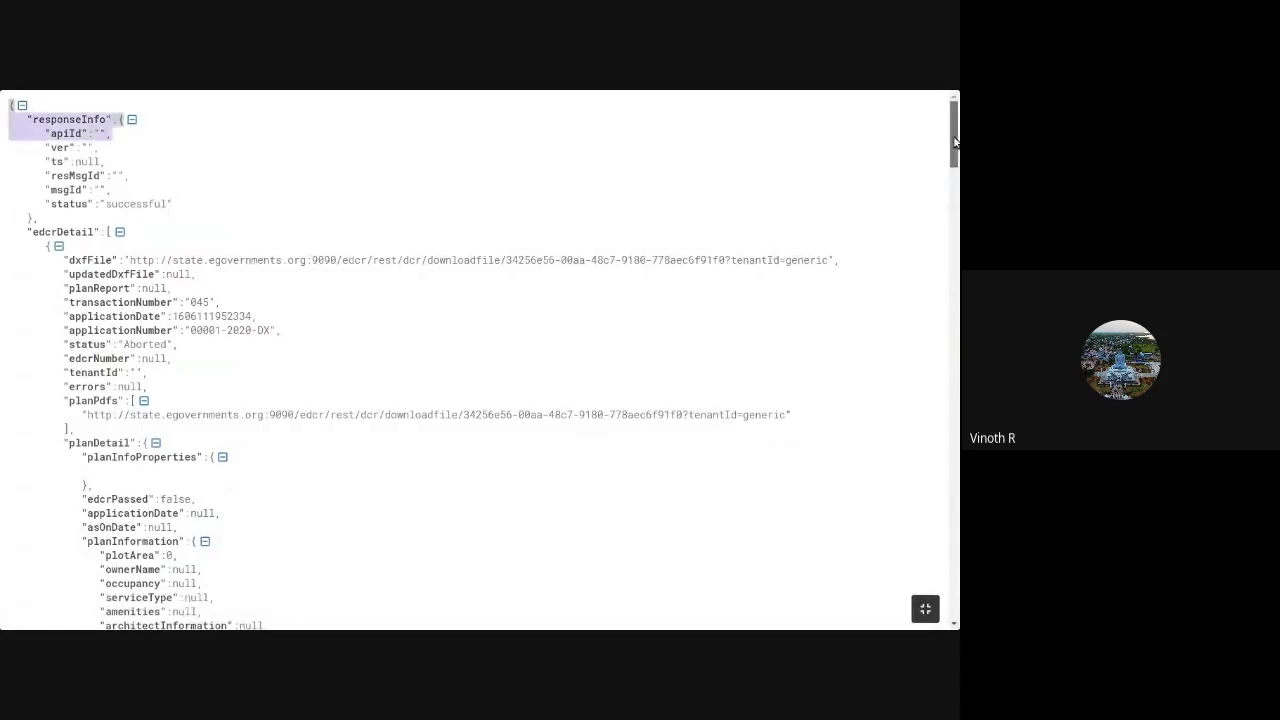
pyautogui.moveTo(955, 142); pyautogui.dragTo(955, 185)
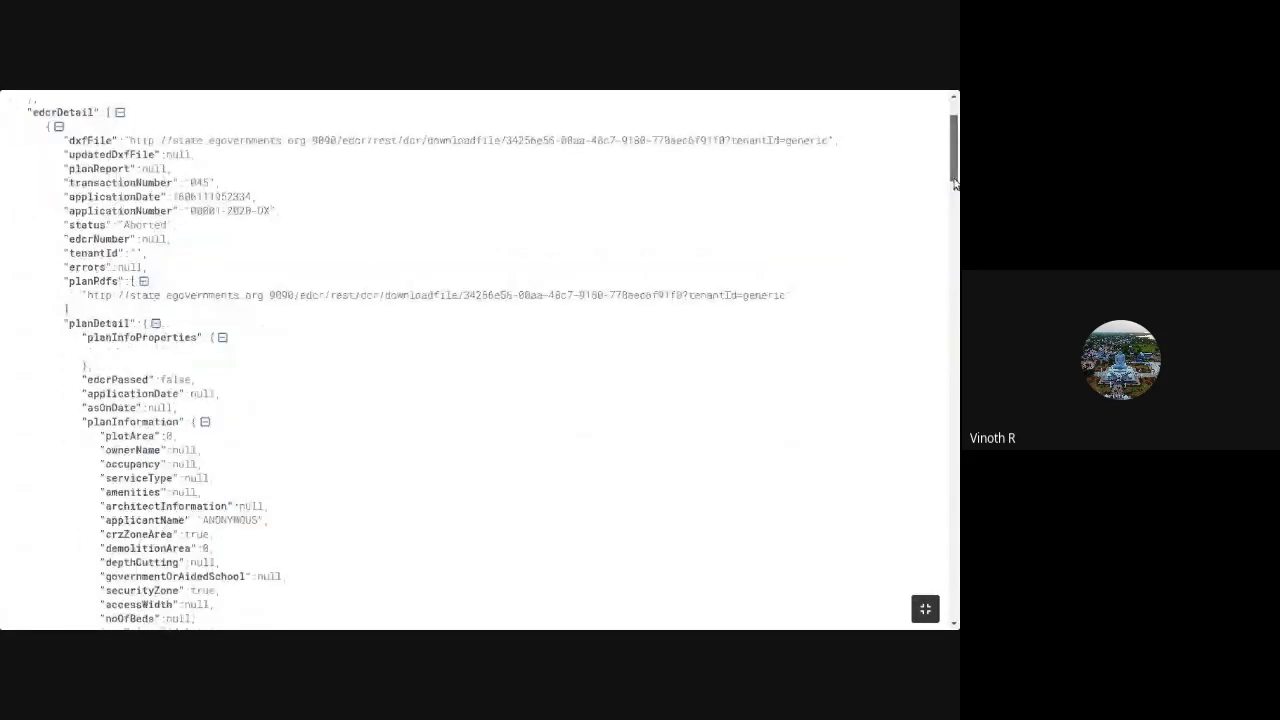
pyautogui.scroll(2, 44, 139)
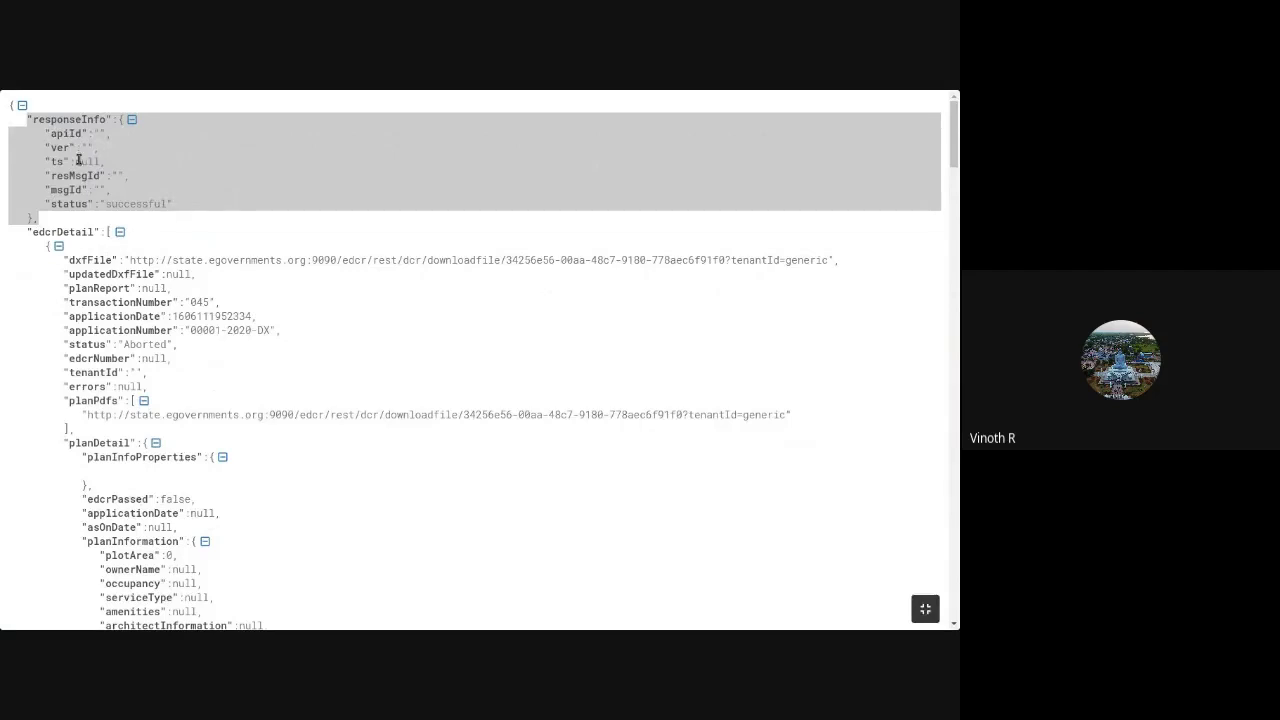
pyautogui.click(78, 160)
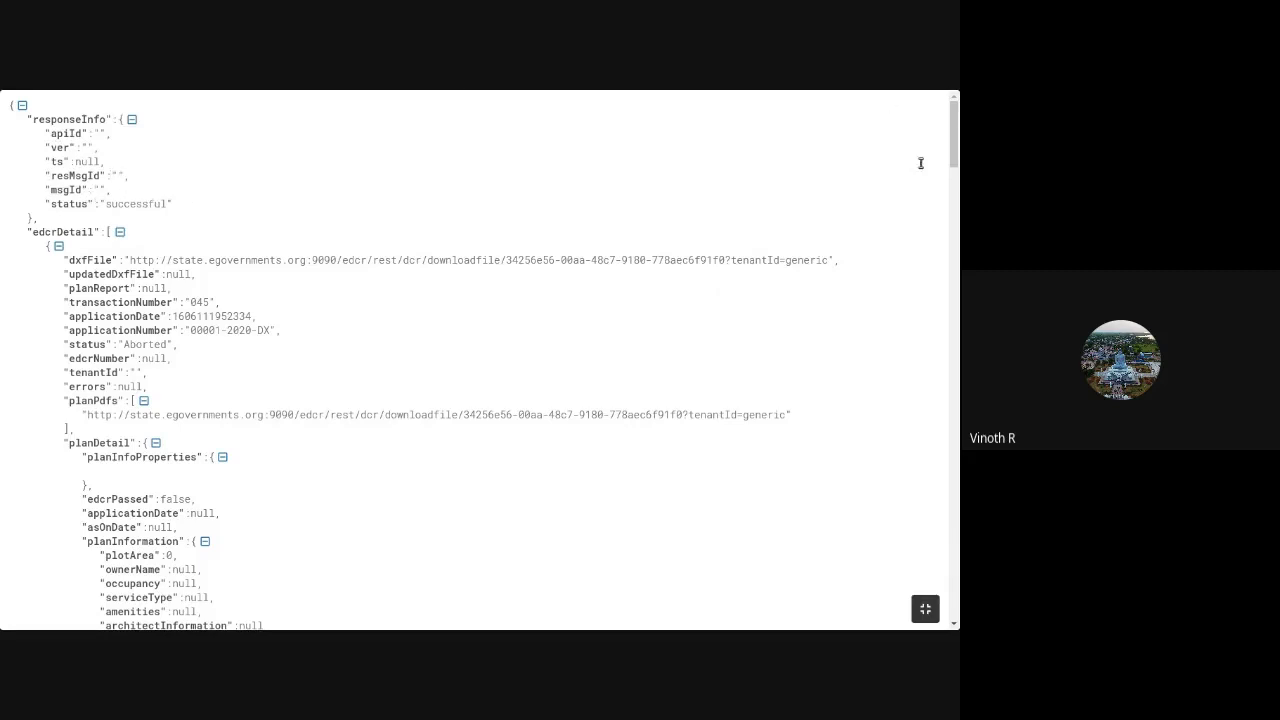
pyautogui.moveTo(957, 135); pyautogui.dragTo(12, 100)
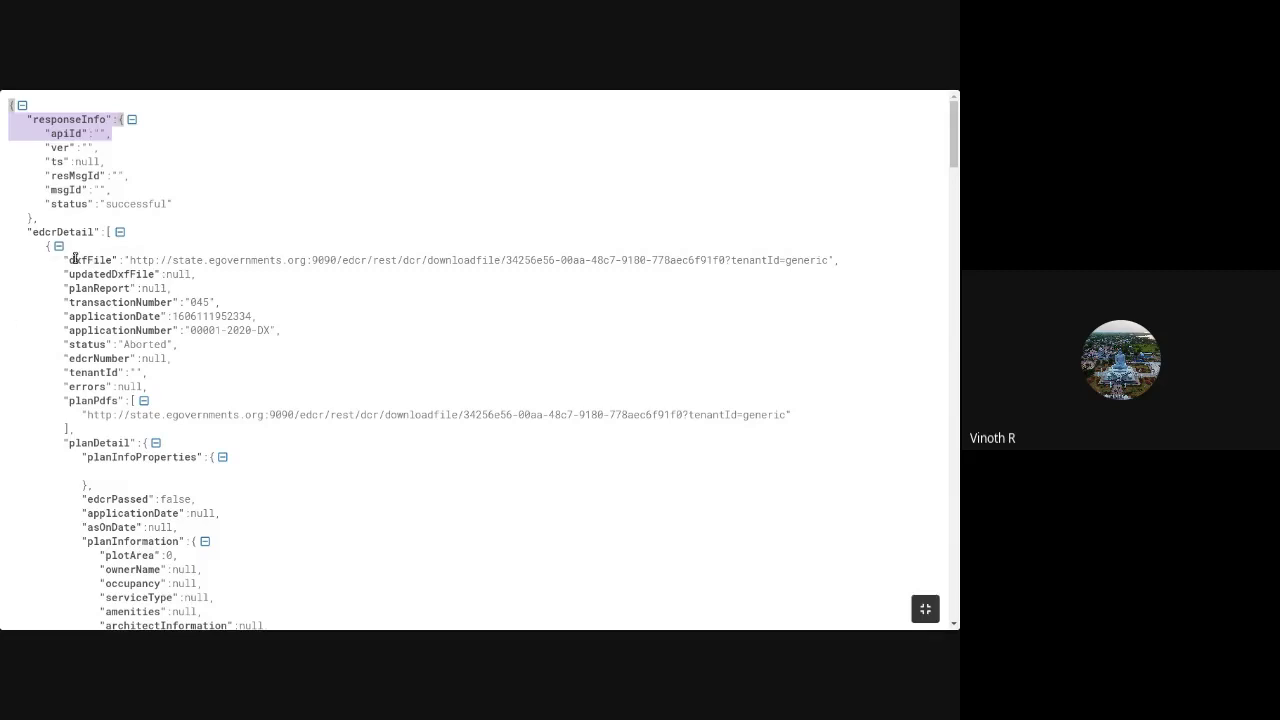
pyautogui.click(88, 258)
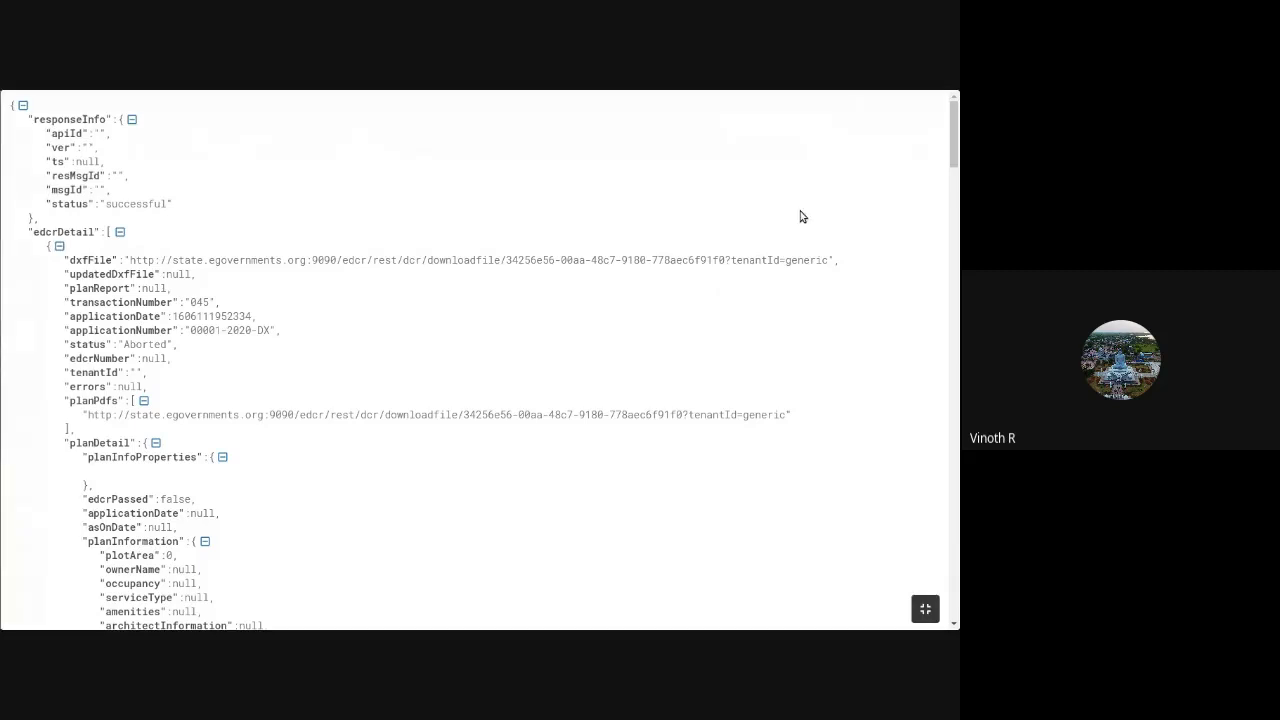
pyautogui.press('Escape')
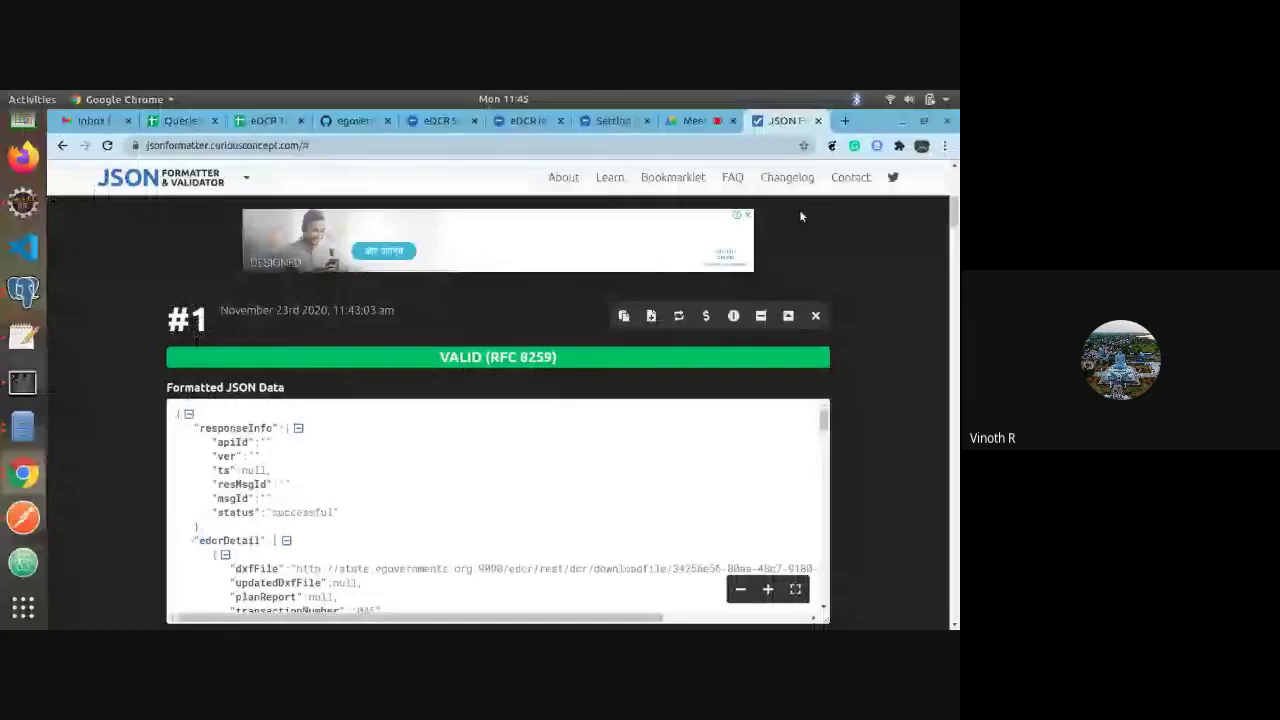
# Switch to Eclipse and examine the WildFly console log for the tenant, city details and errors of the scrutiny request
pyautogui.hotkey('alt', 'Tab')
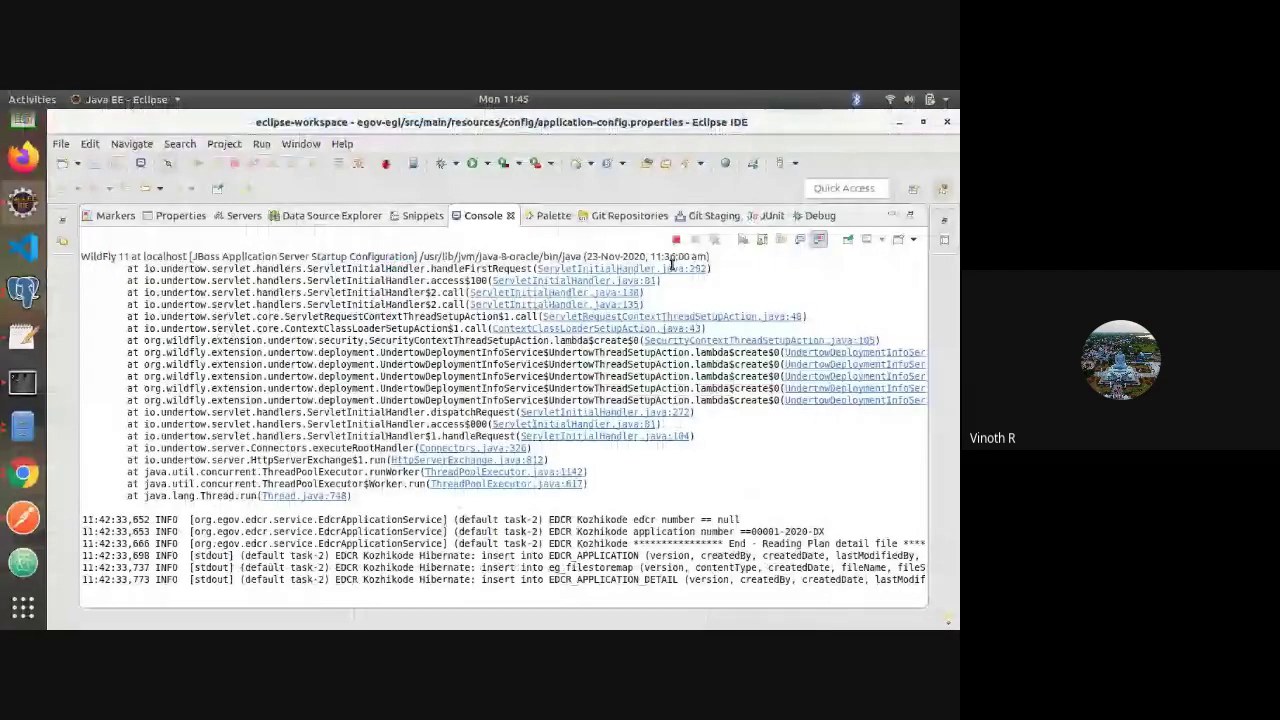
pyautogui.scroll(10, 892, 487)
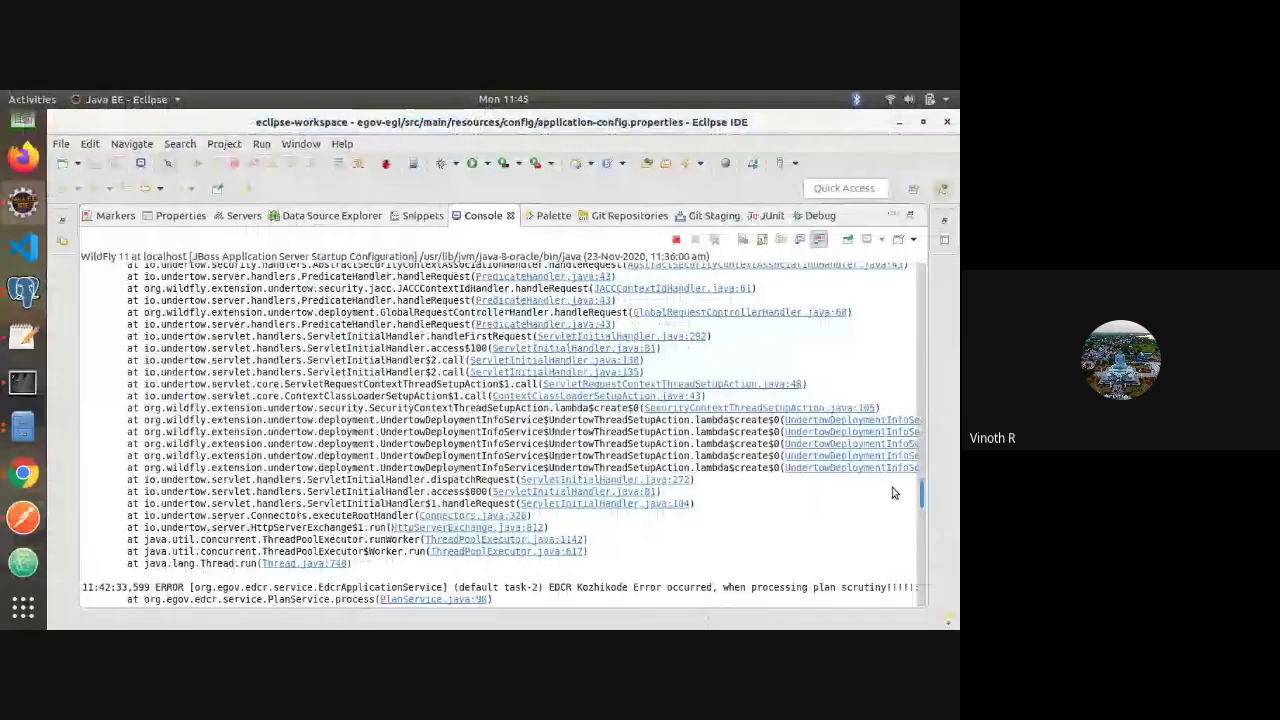
pyautogui.scroll(10, 893, 490)
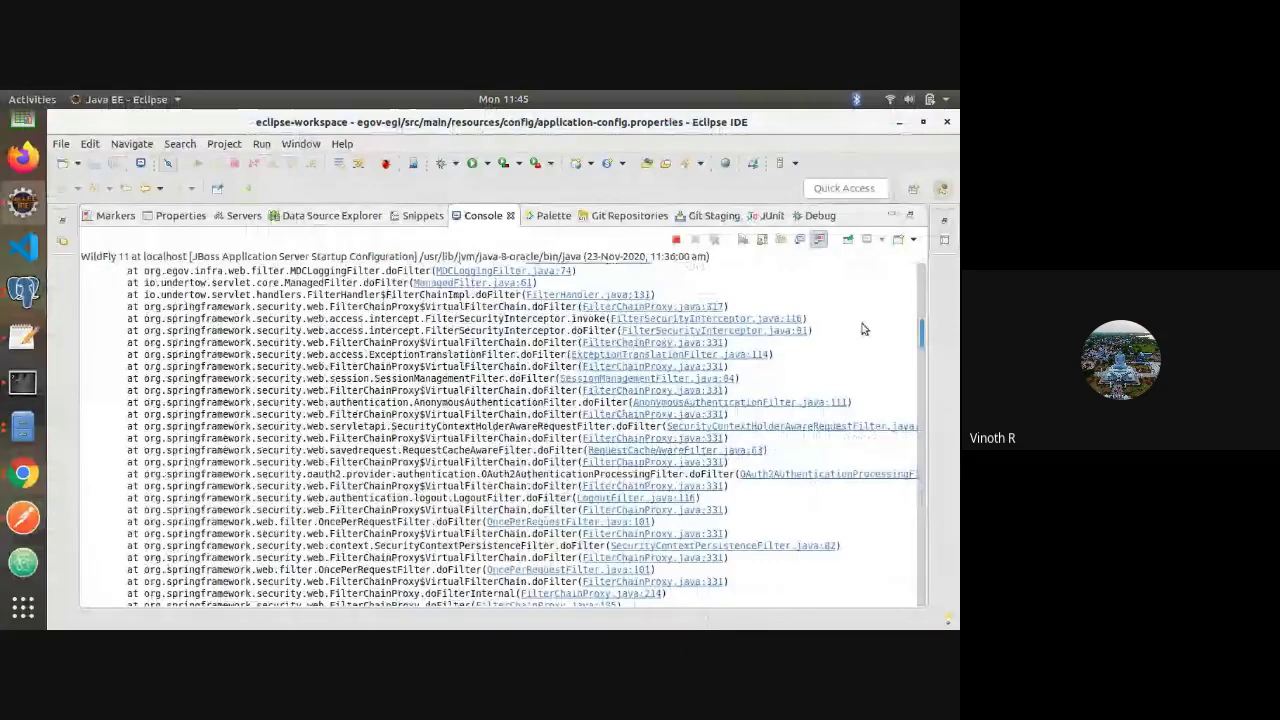
pyautogui.scroll(15, 862, 329)
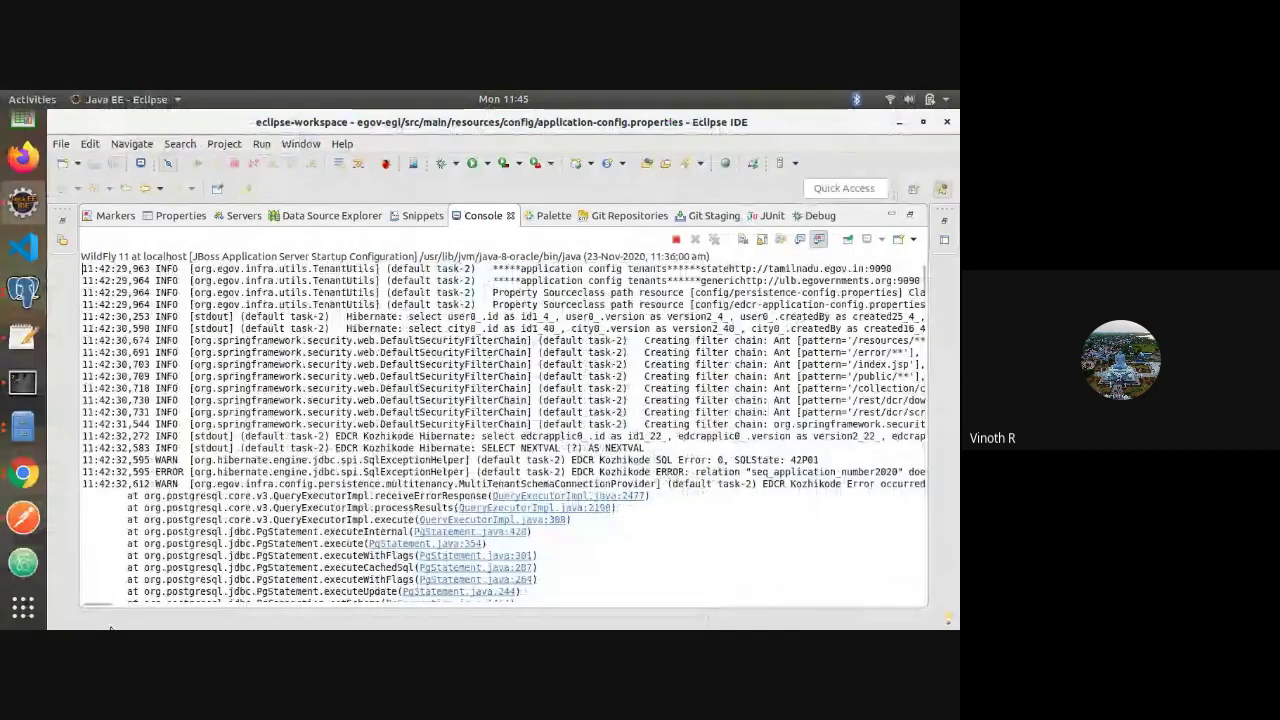
pyautogui.moveTo(105, 604); pyautogui.dragTo(140, 605)
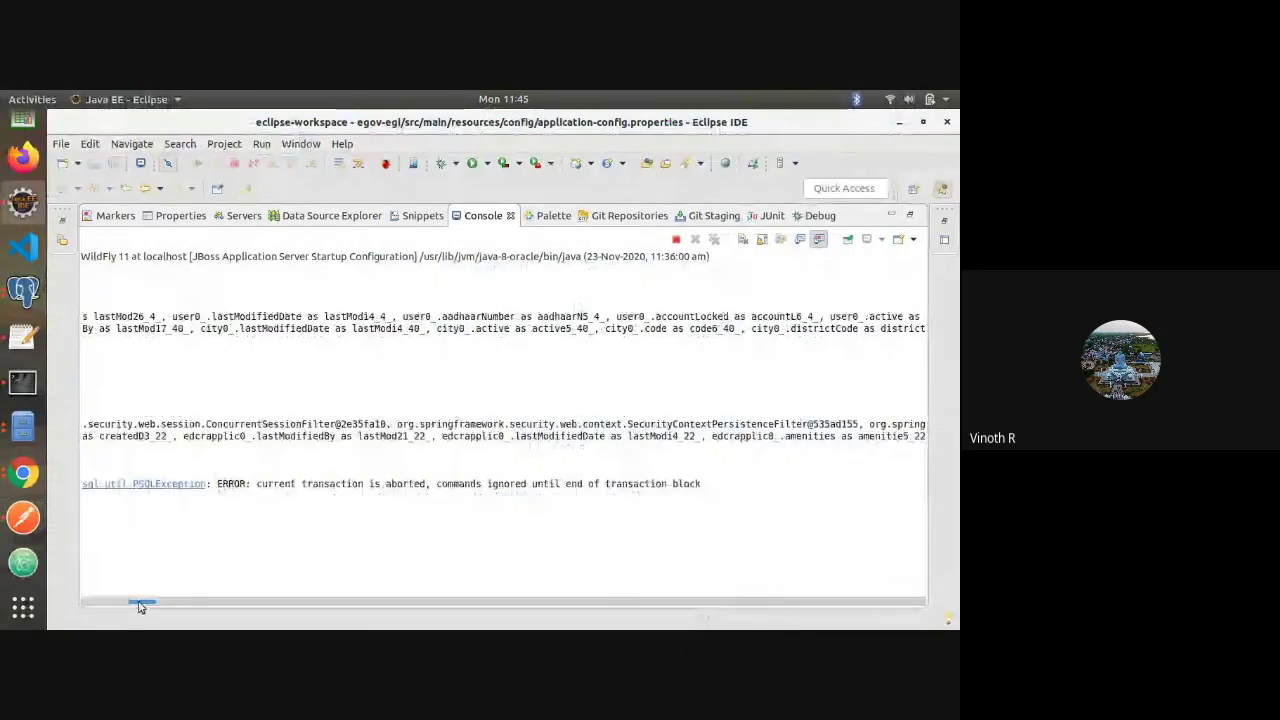
pyautogui.moveTo(140, 605); pyautogui.dragTo(62, 607)
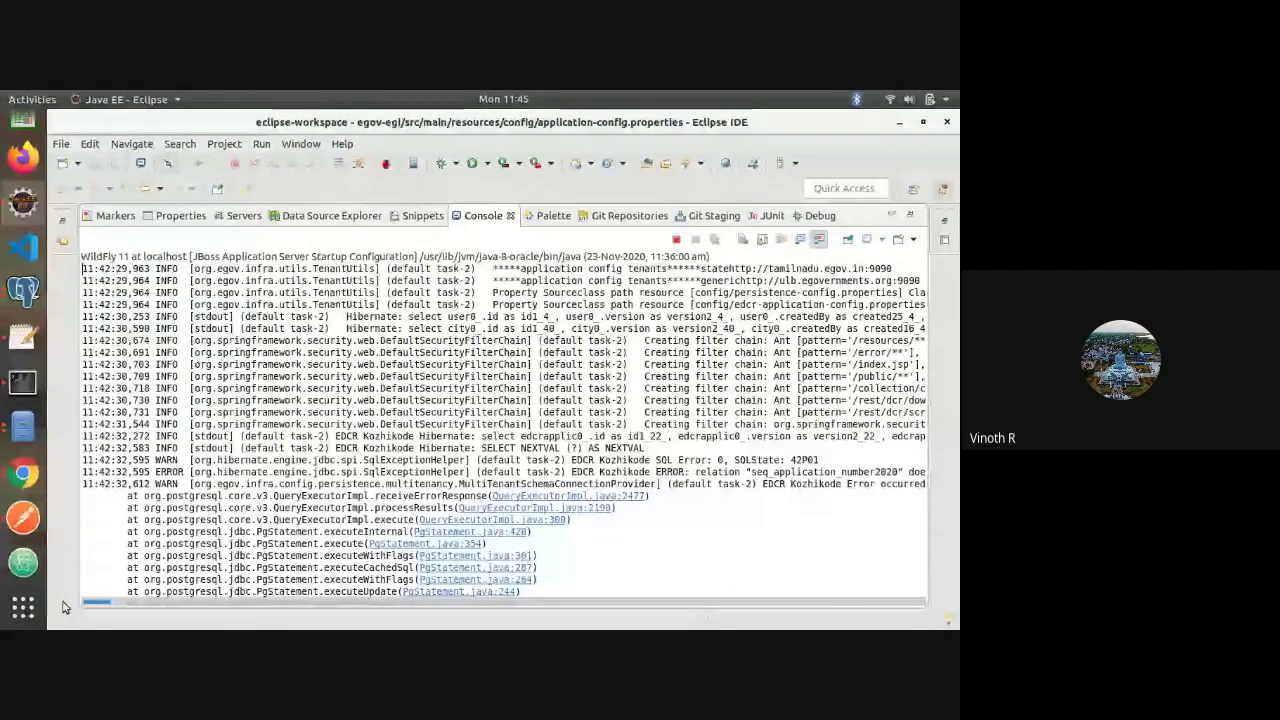
pyautogui.click(915, 405)
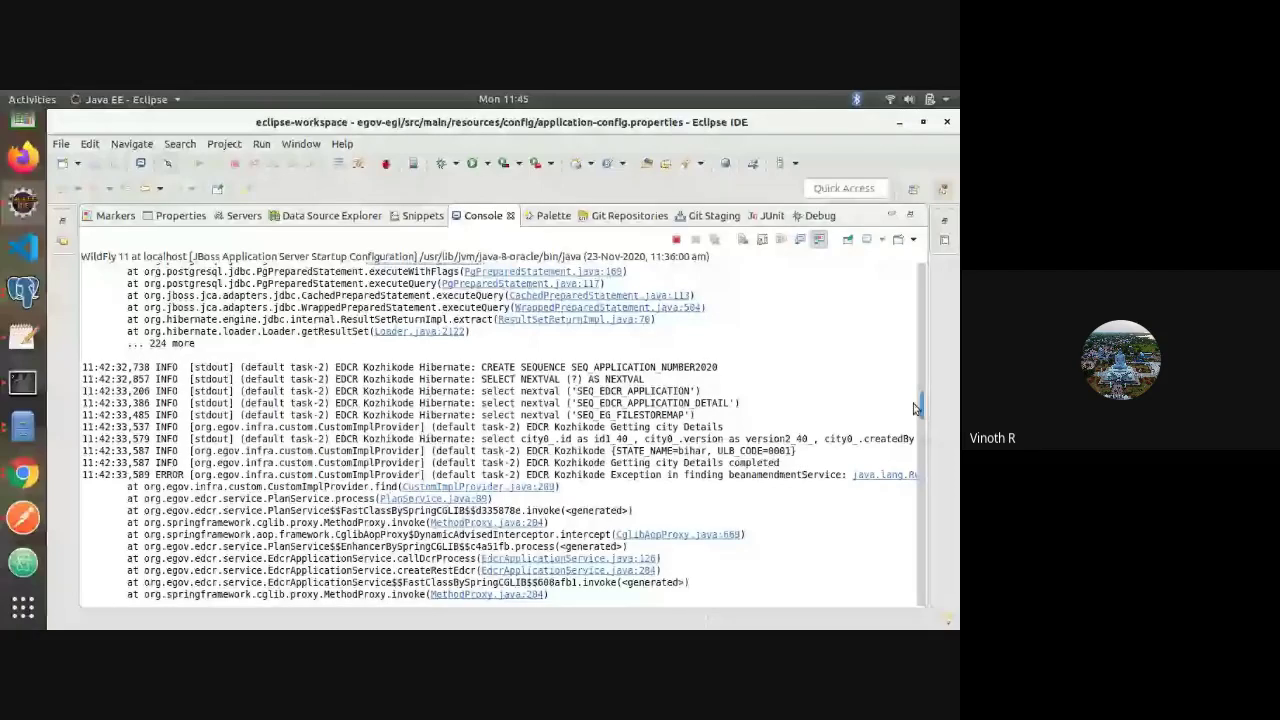
pyautogui.click(118, 603)
pyautogui.moveTo(118, 605); pyautogui.dragTo(88, 604)
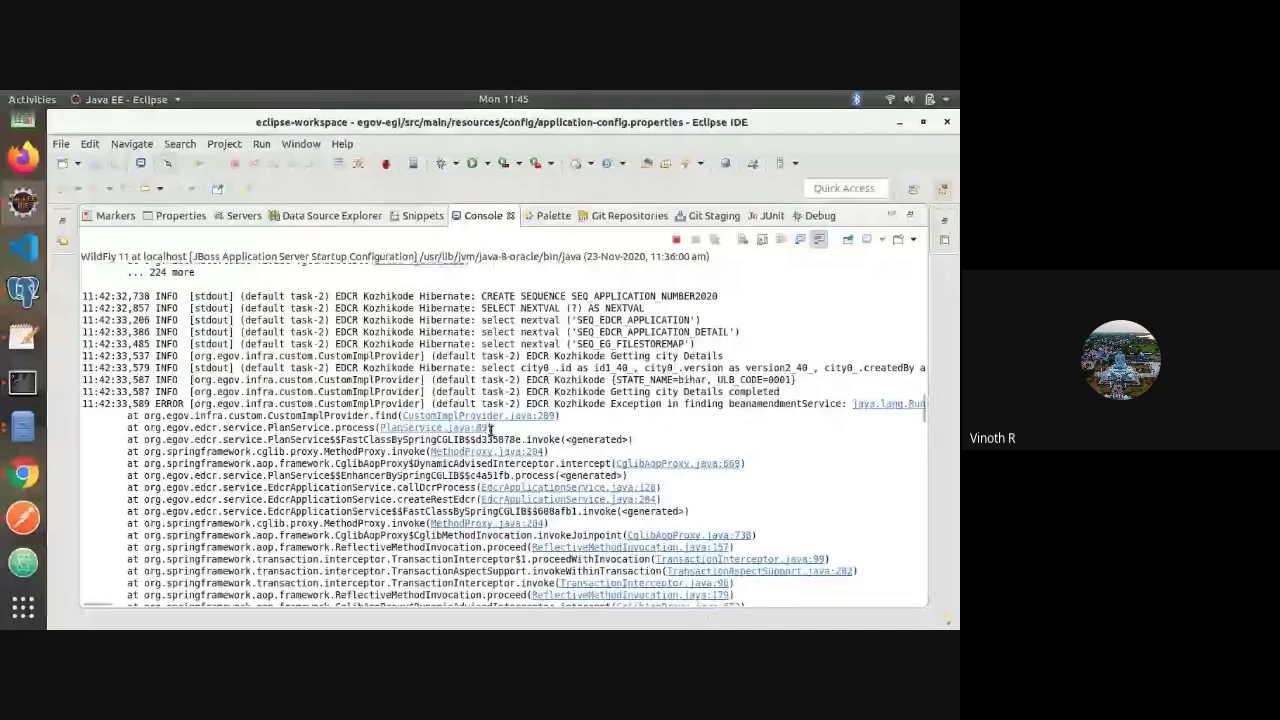
# Switch to pgAdmin III and review all columns of the chennai.eg_city row, including code, districtcode, districtname, regionname and grade
pyautogui.hotkey('alt', 'Tab')
pyautogui.write("'")
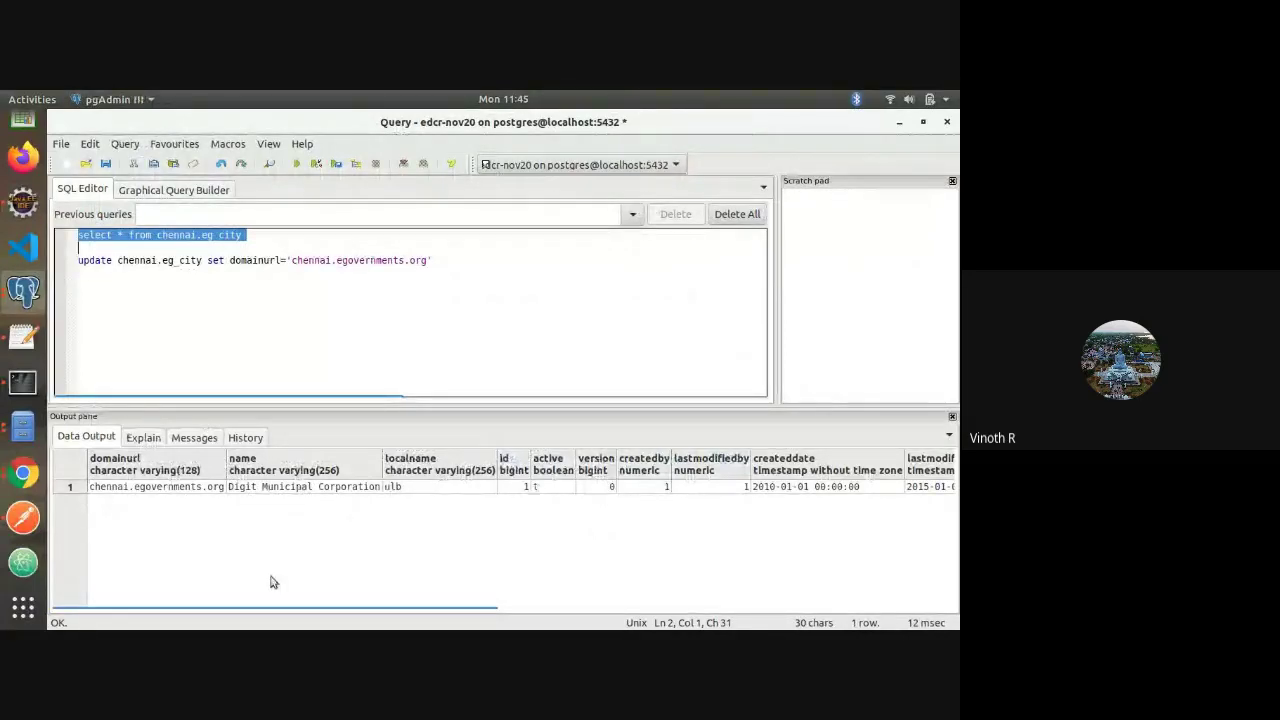
pyautogui.moveTo(405, 618)
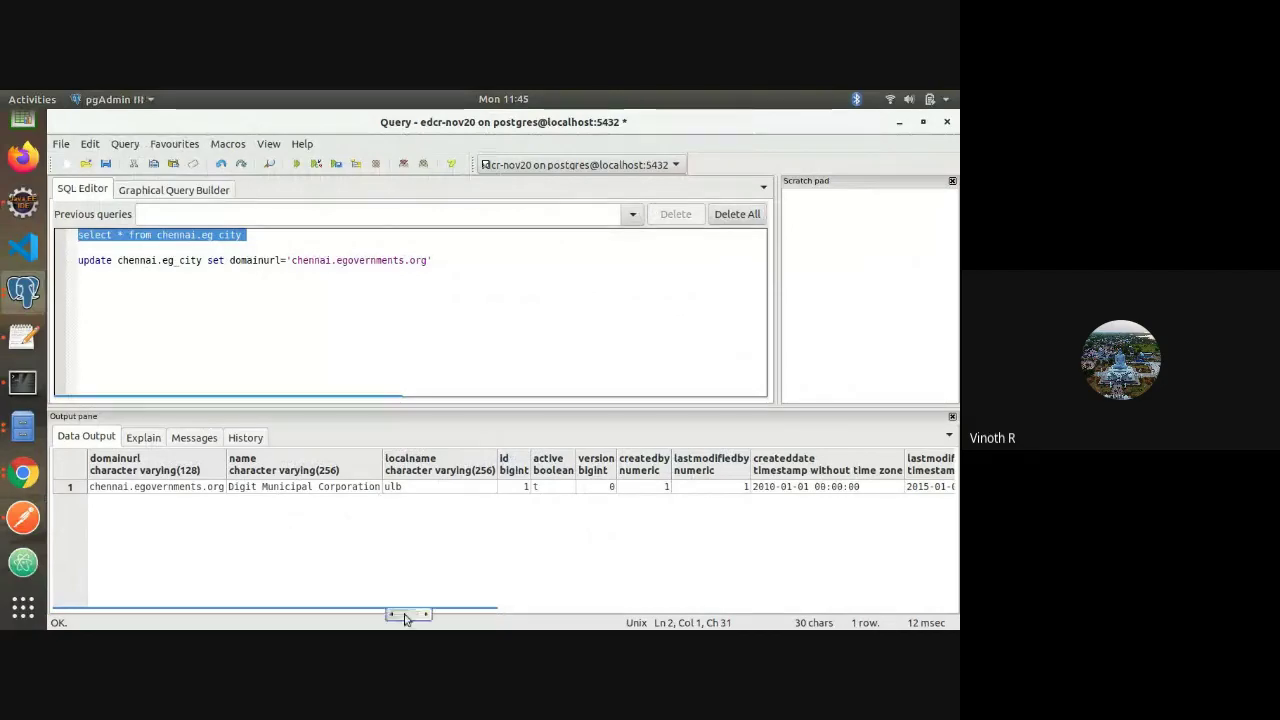
pyautogui.moveTo(405, 618); pyautogui.dragTo(445, 614)
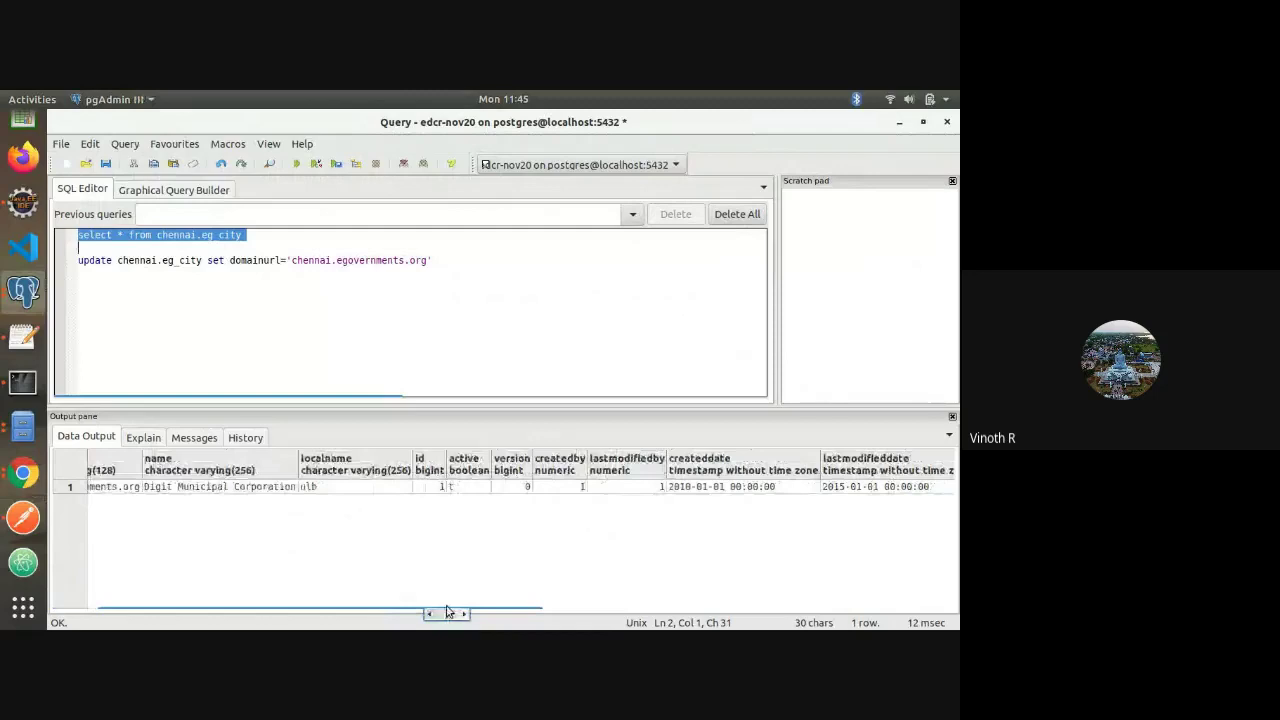
pyautogui.moveTo(445, 614); pyautogui.dragTo(909, 605)
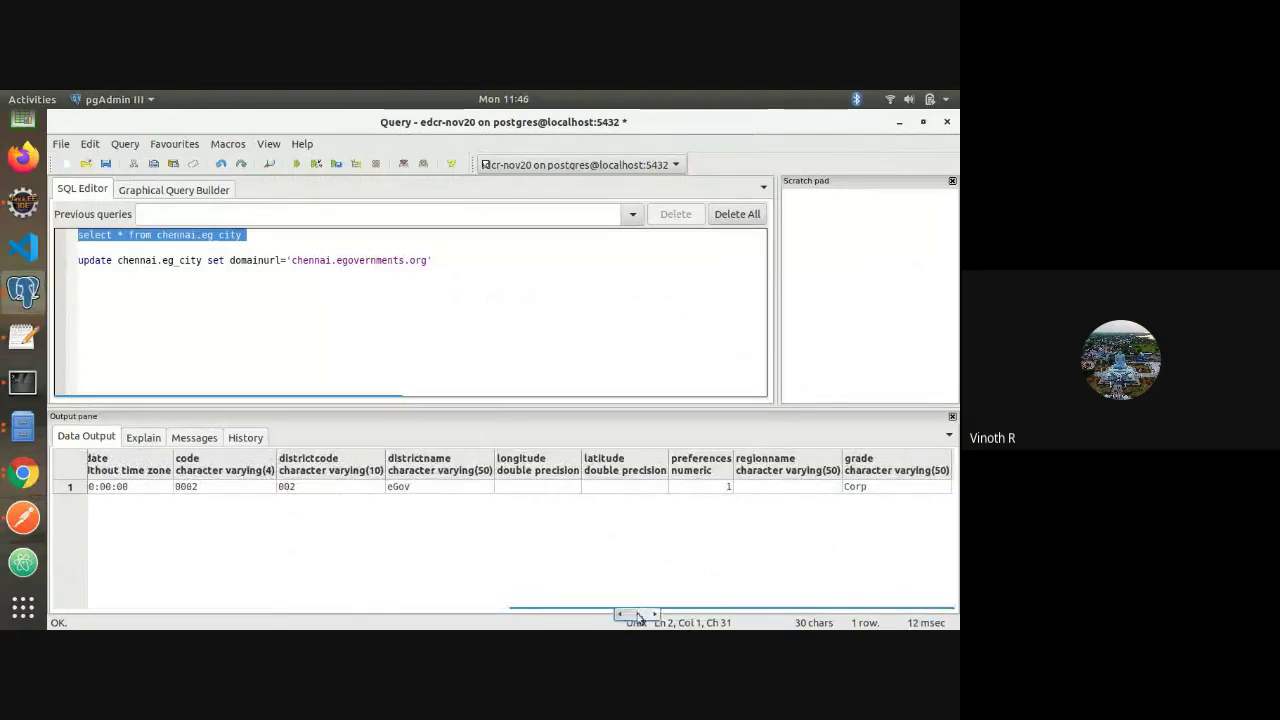
pyautogui.moveTo(632, 612); pyautogui.dragTo(729, 591)
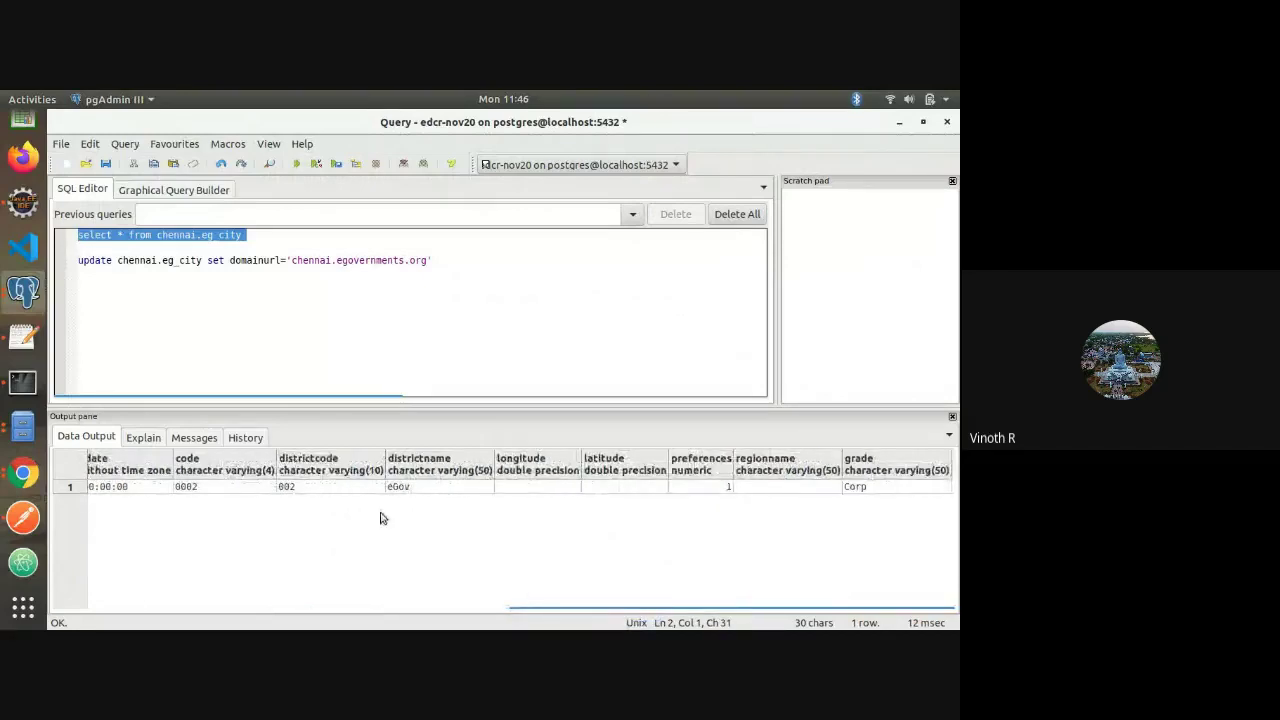
pyautogui.moveTo(680, 612)
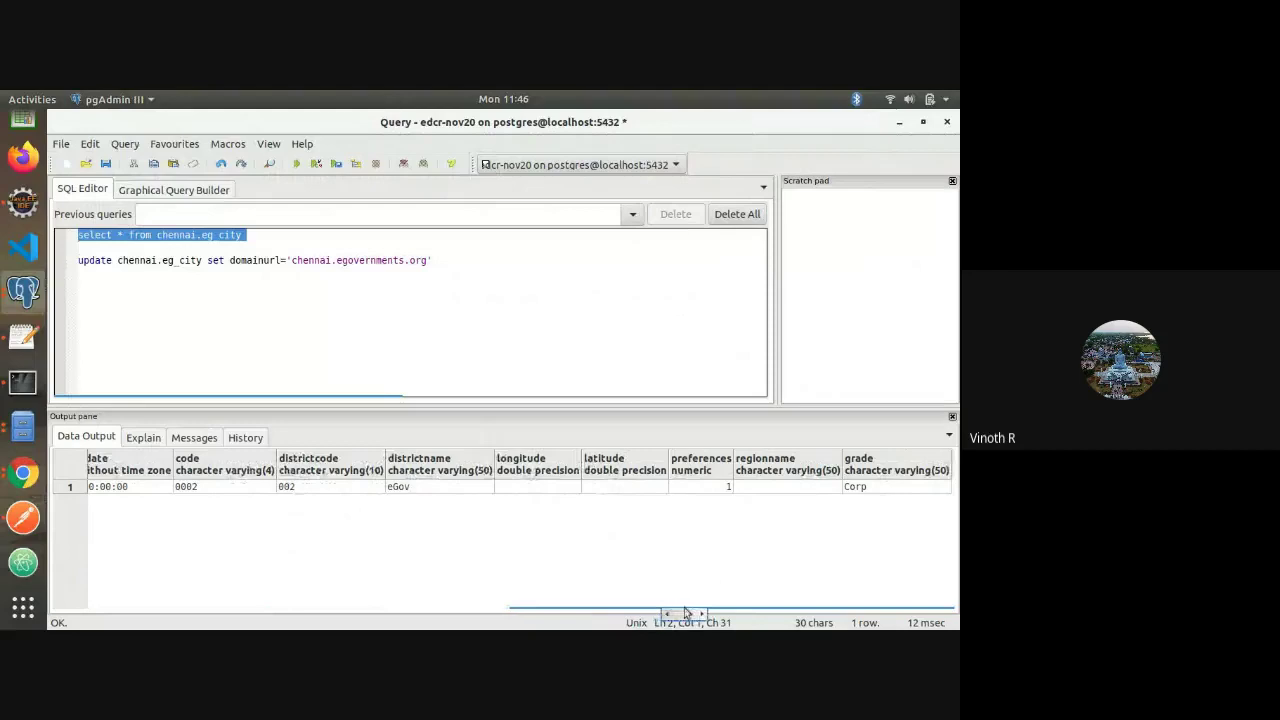
pyautogui.moveTo(928, 615); pyautogui.dragTo(880, 571)
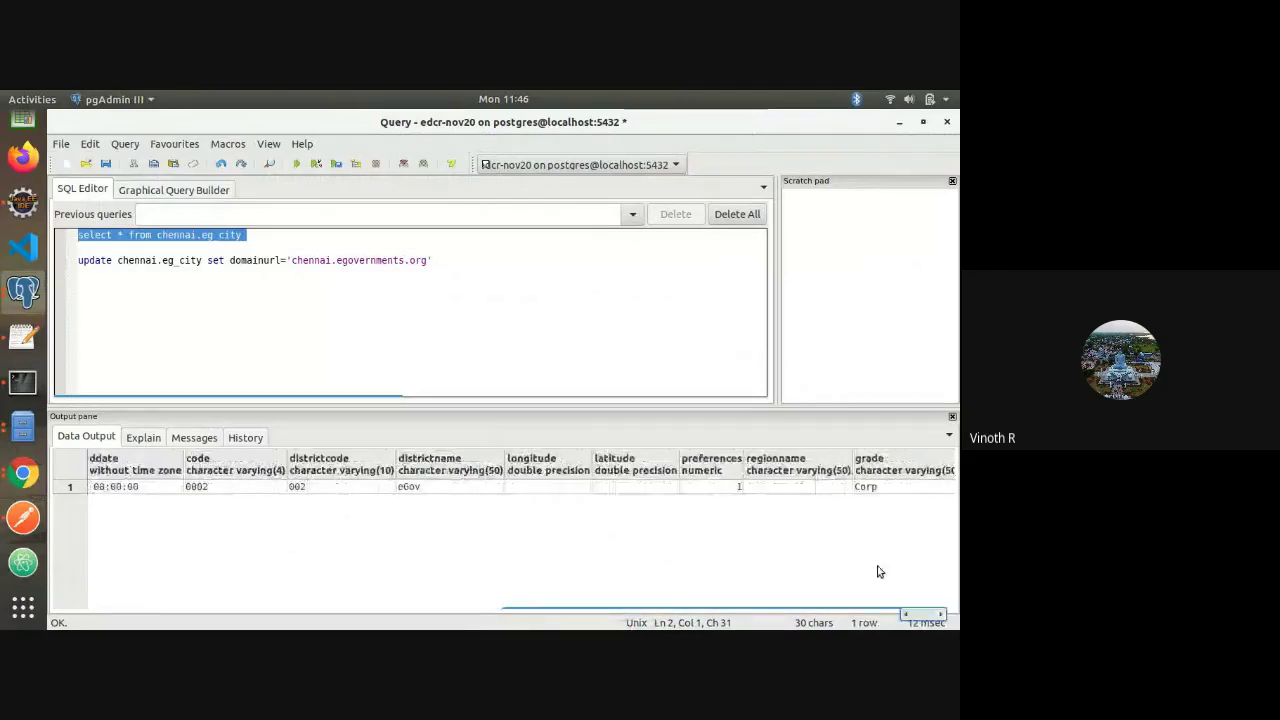
pyautogui.hscroll(-10, 877, 571)
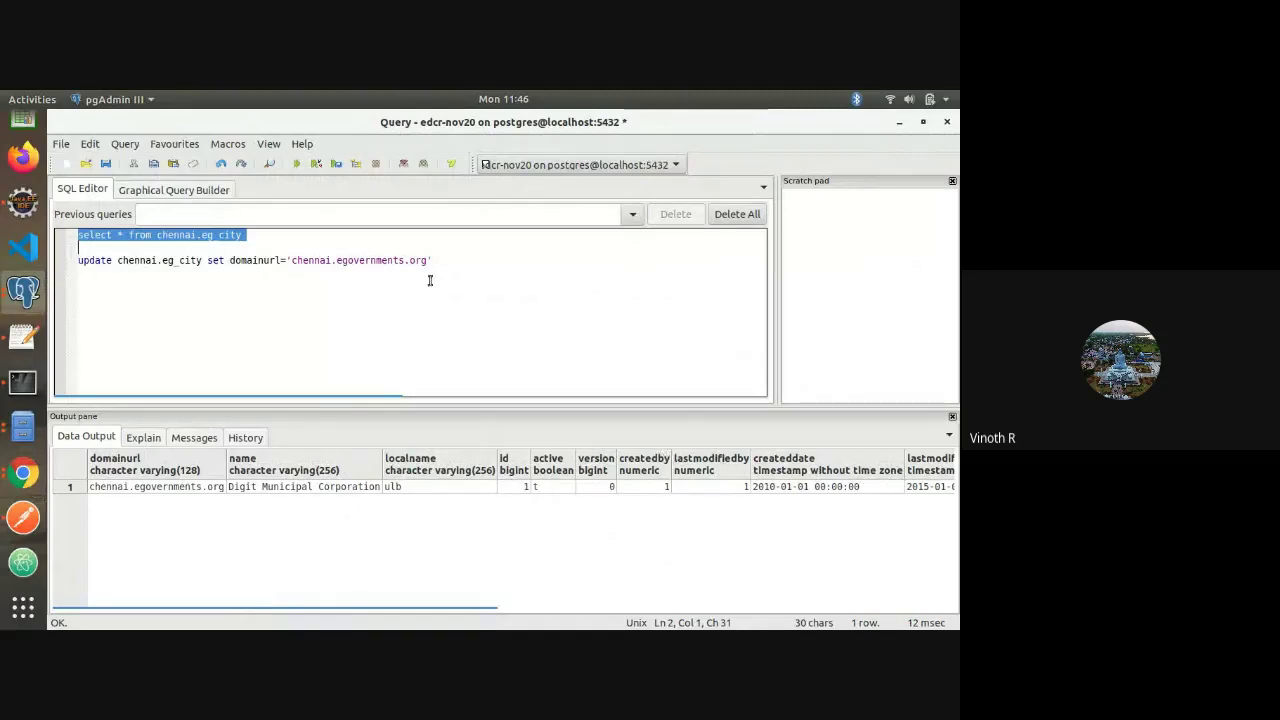
# End the domainurl update statement for chennai.eg_city with a semicolon and check the code and district columns in the query result
pyautogui.click(508, 253)
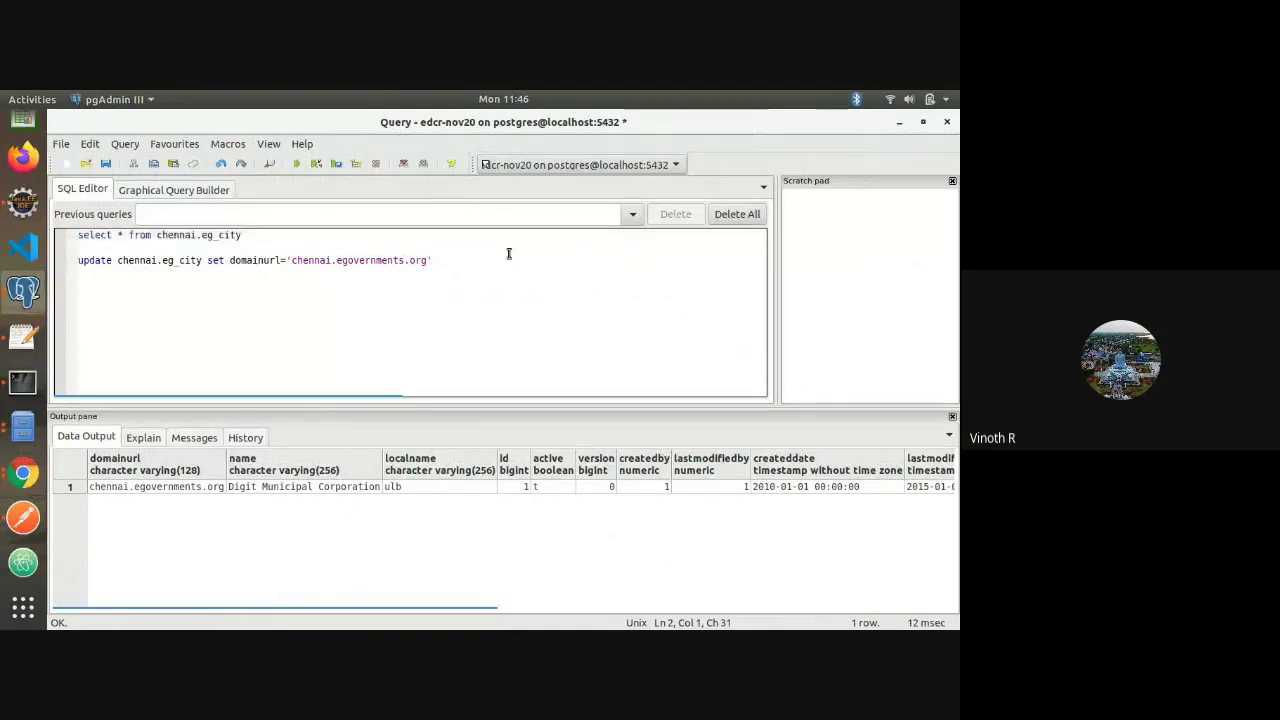
pyautogui.click(491, 261)
pyautogui.press('BackSpace')
pyautogui.write(';')
pyautogui.hotkey('shift', 'Home')
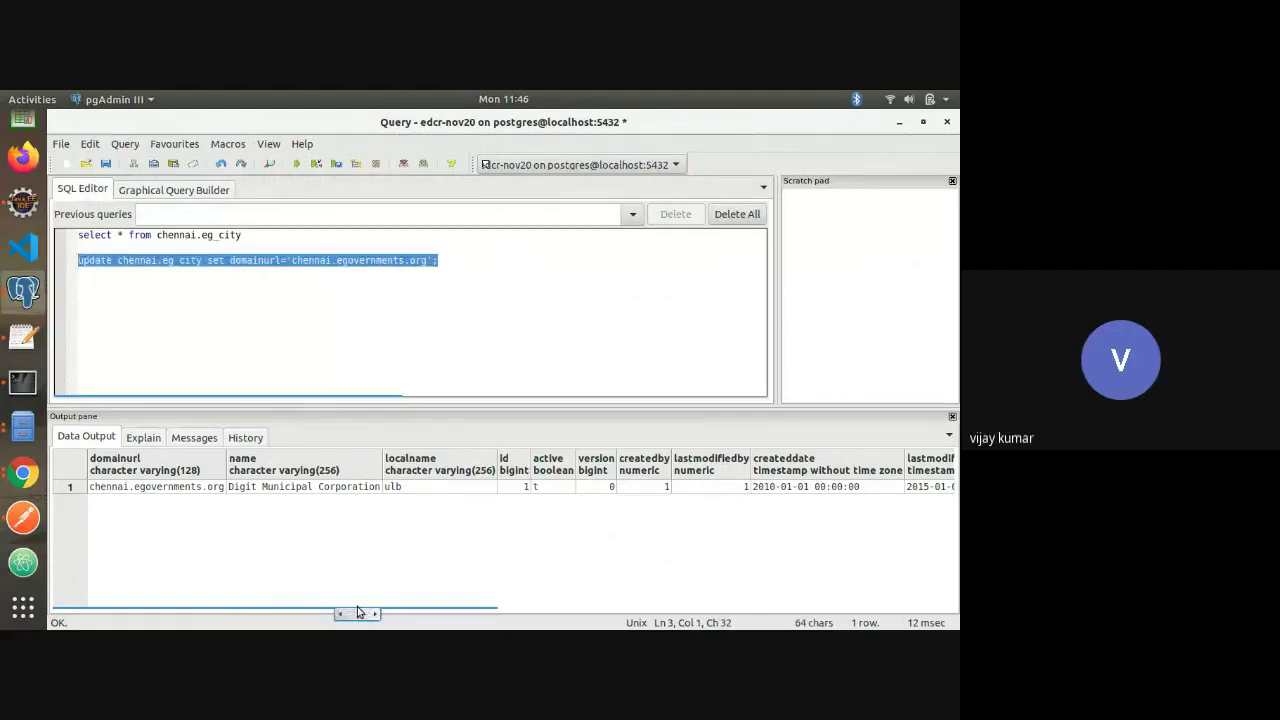
pyautogui.moveTo(358, 612); pyautogui.dragTo(731, 606)
pyautogui.click(457, 263)
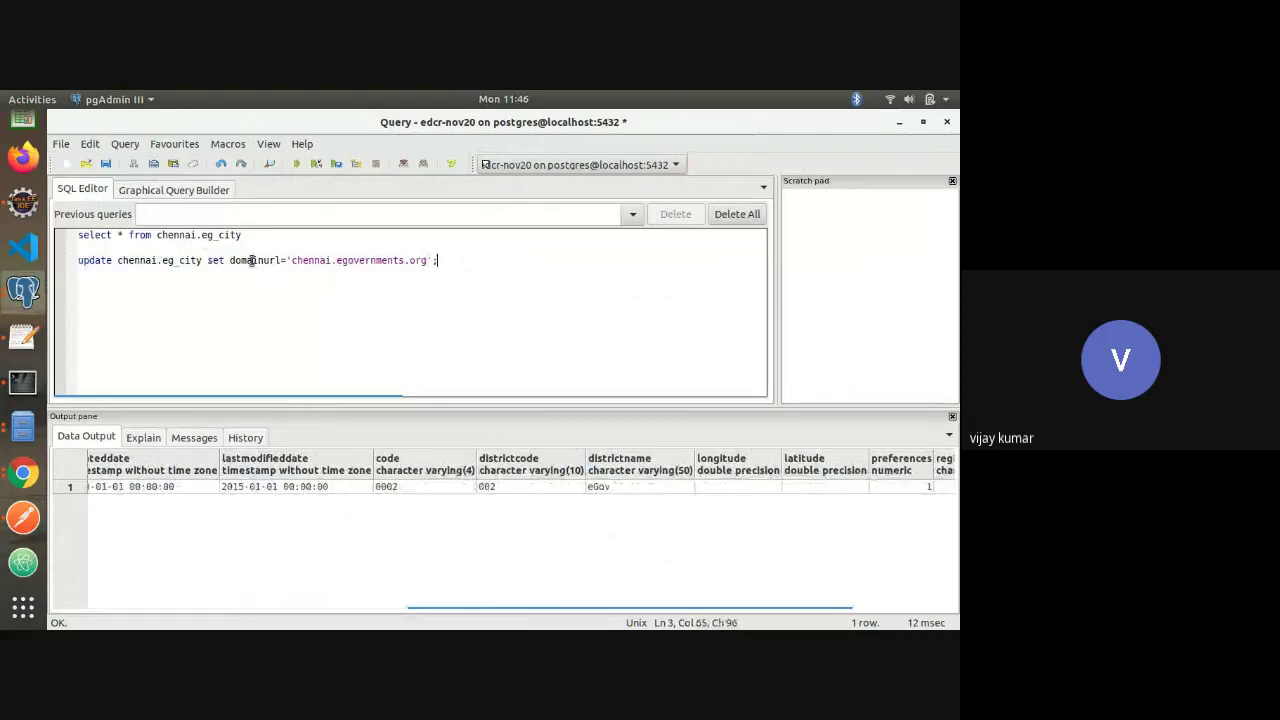
# Change the update statement for chennai.eg_city to set districtname='Chennai' and execute it
pyautogui.moveTo(229, 262); pyautogui.dragTo(434, 262)
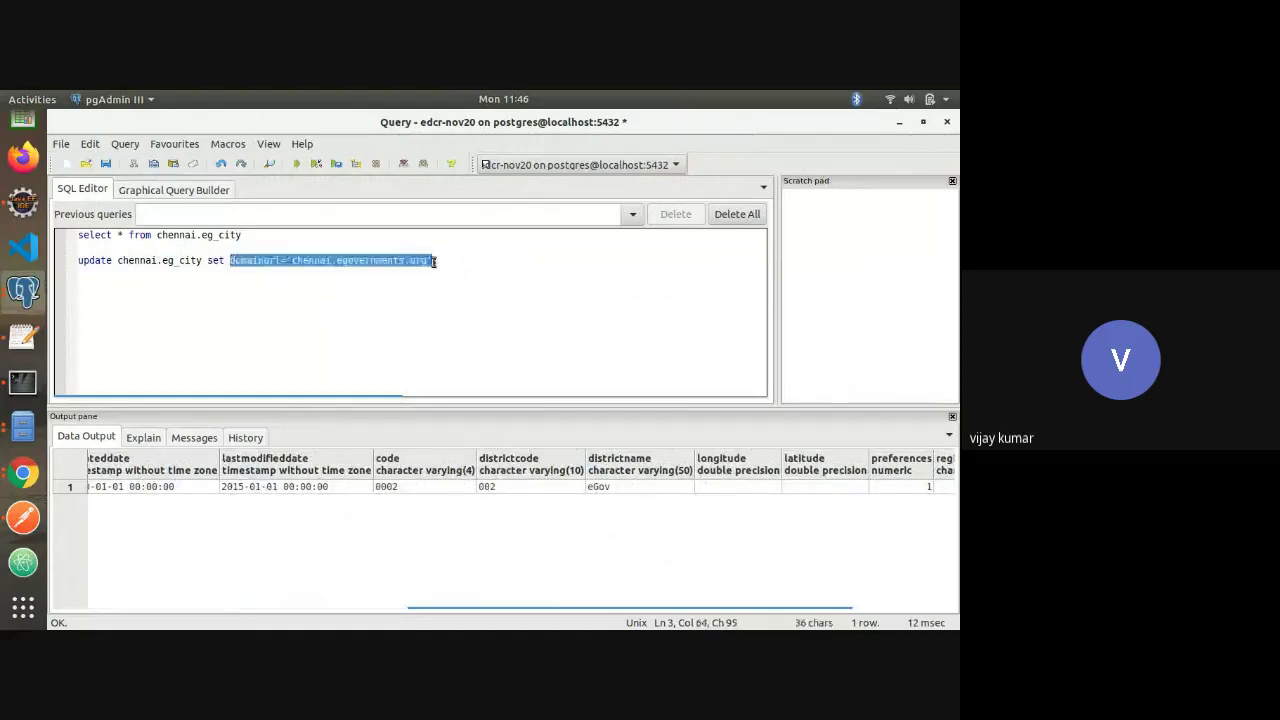
pyautogui.write("districtname=''")
pyautogui.press('Left')
pyautogui.write('Chennai')
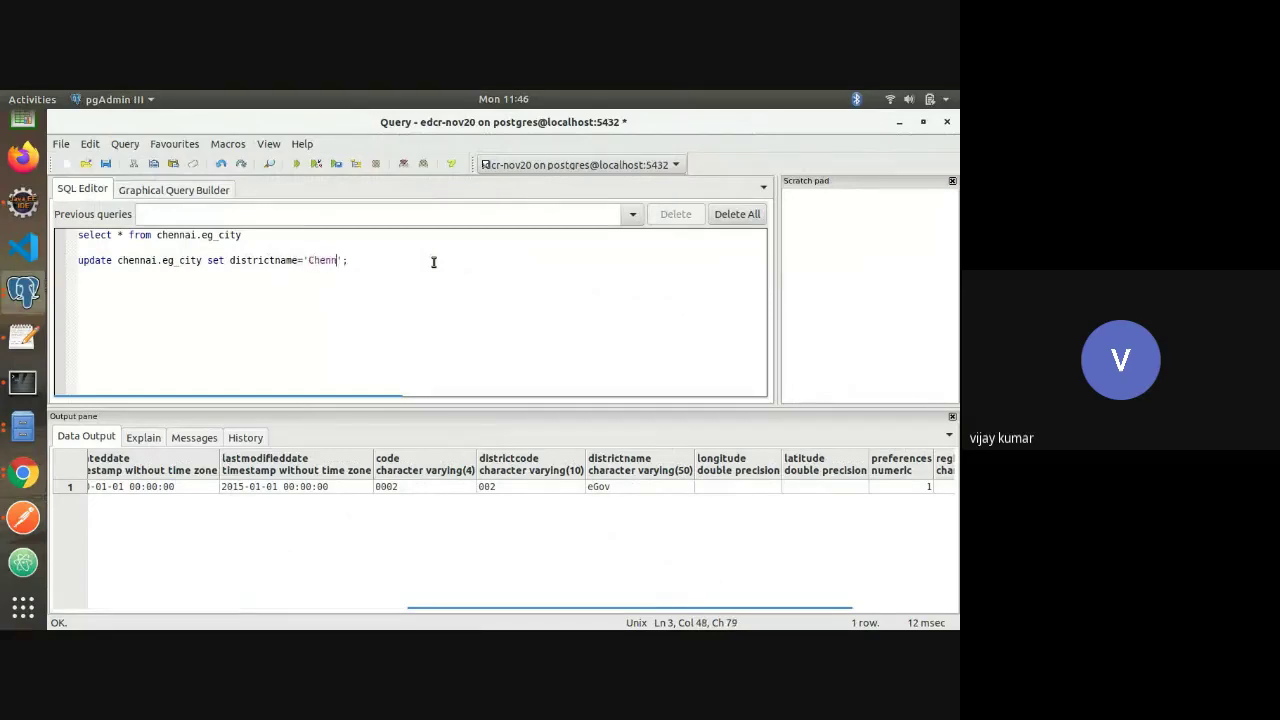
pyautogui.tripleClick(433, 262)
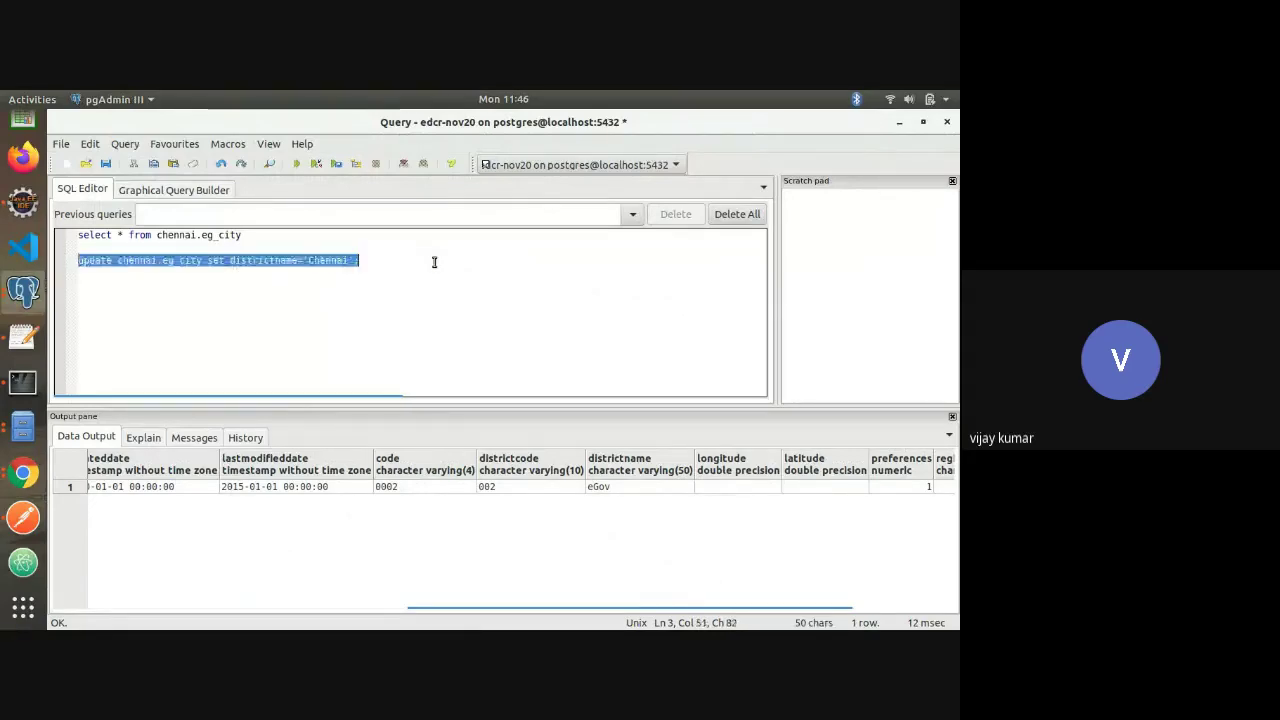
pyautogui.click(296, 166)
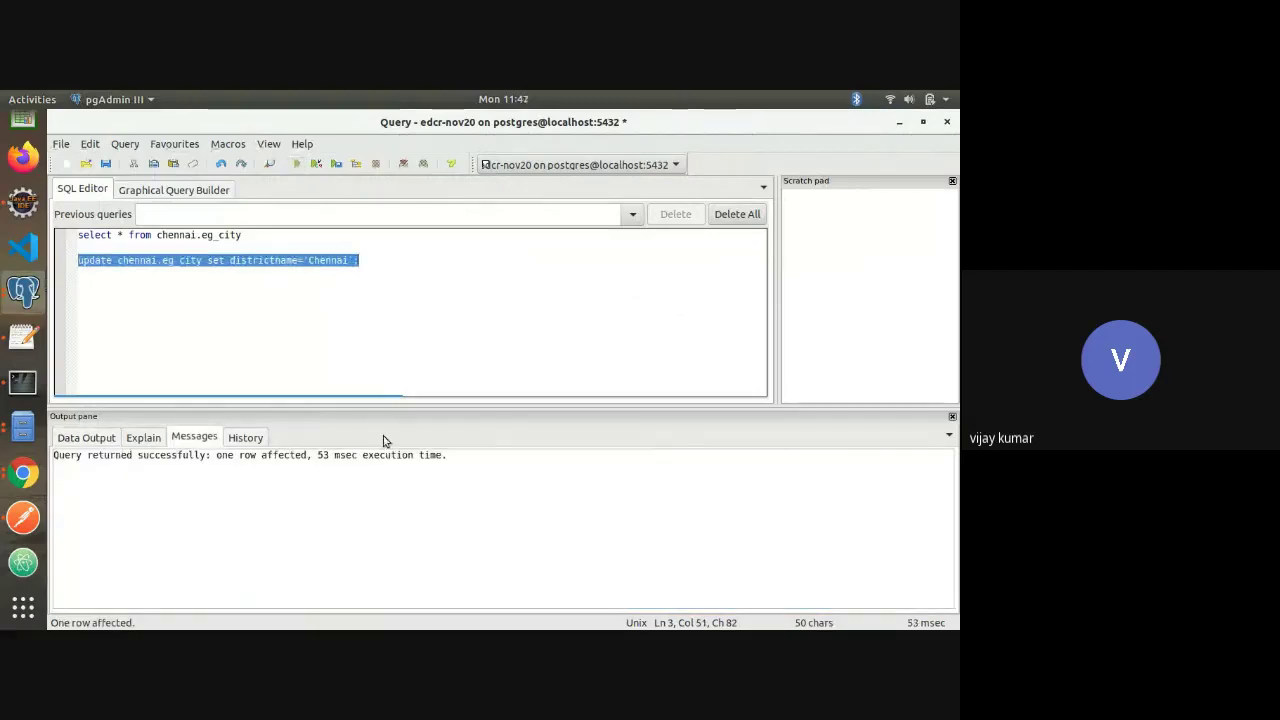
# Switch to Postman, set the transactionNumber in edcrRequest to 01 and send the New Plan Scrutiny request
pyautogui.hotkey('alt', 'Tab')
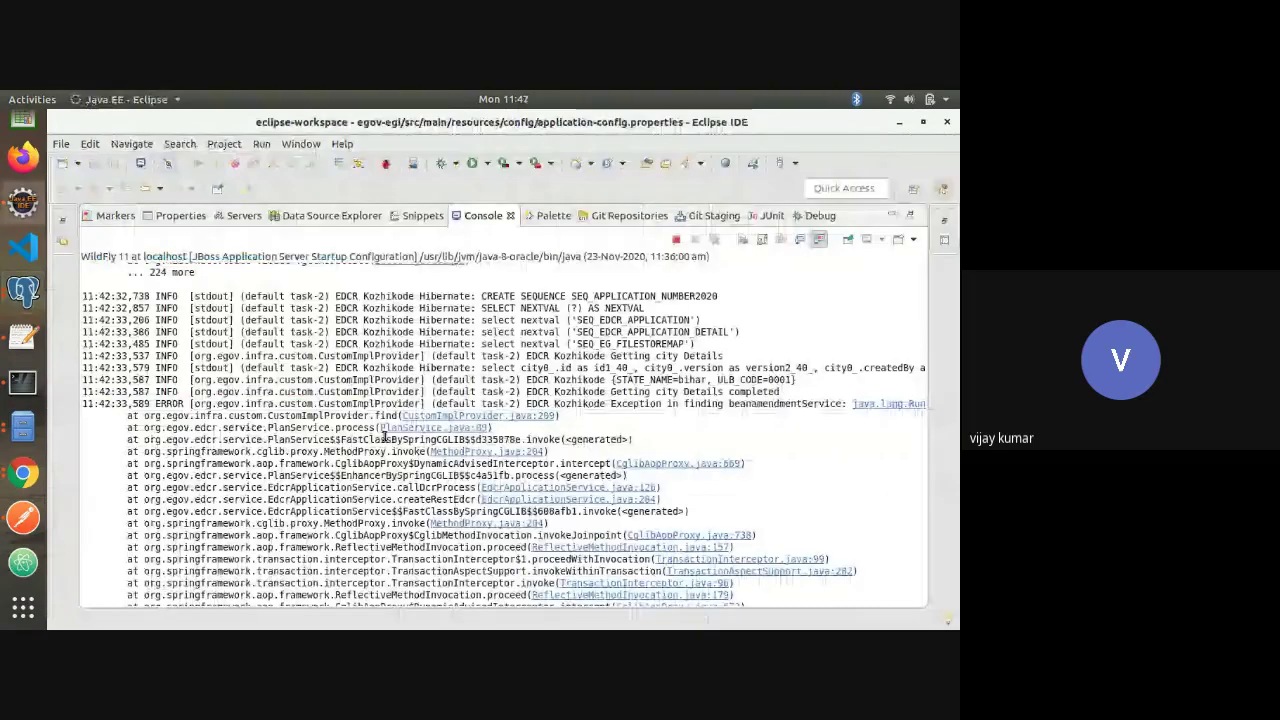
pyautogui.hotkey('alt', 'Tab')
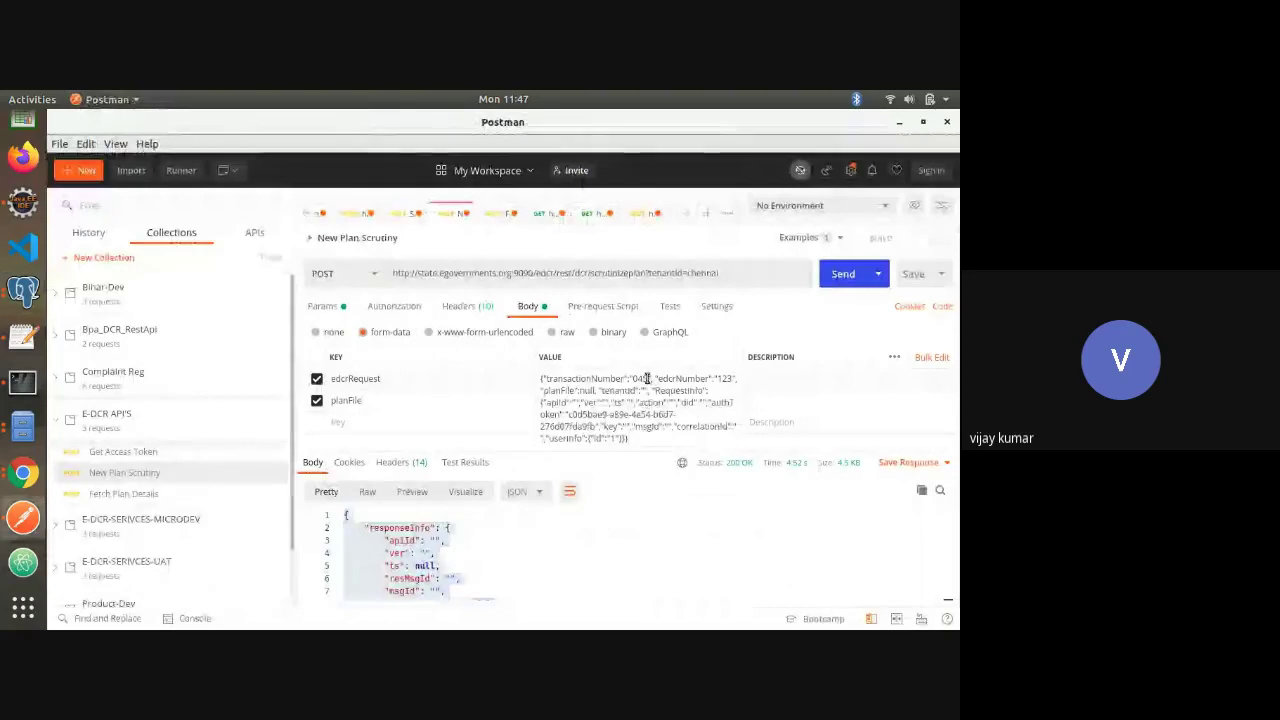
pyautogui.press('BackSpace')
pyautogui.write('1')
pyautogui.click(838, 275)
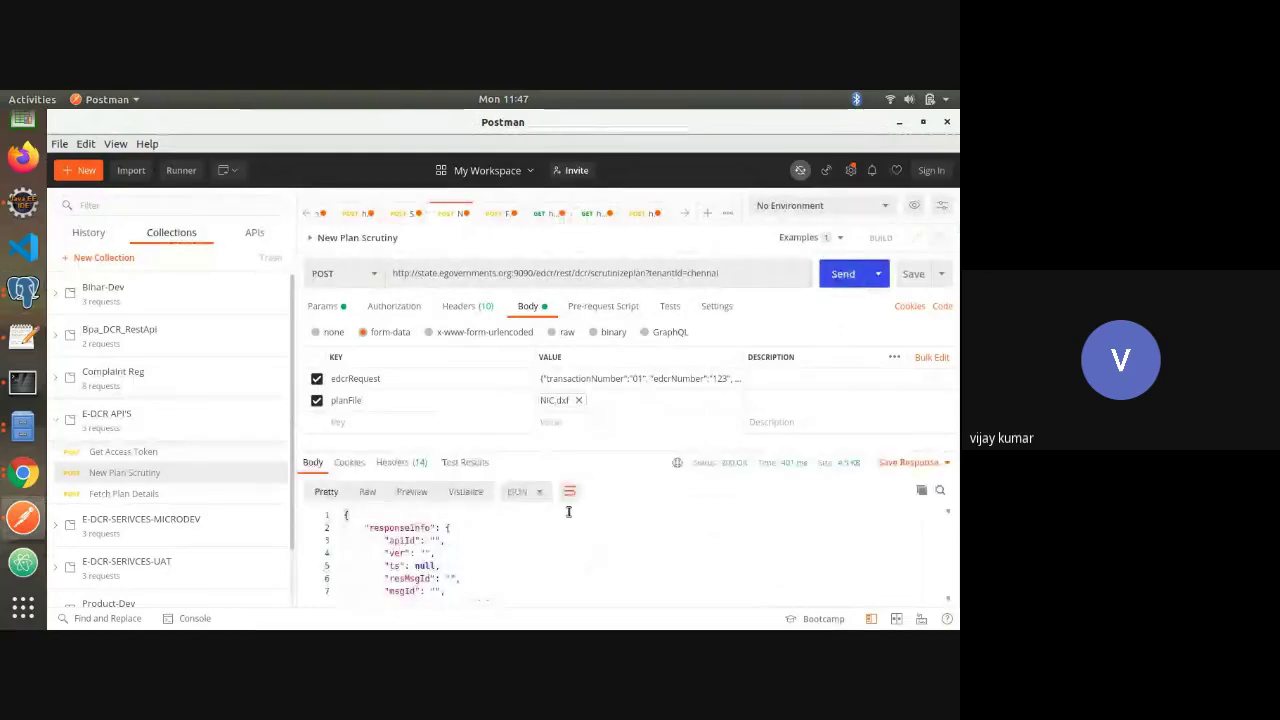
# Examine the edcrDetail section of the scrutiny response, including dxfFile, status, tenantId, errors and planPdfs
pyautogui.click(513, 559)
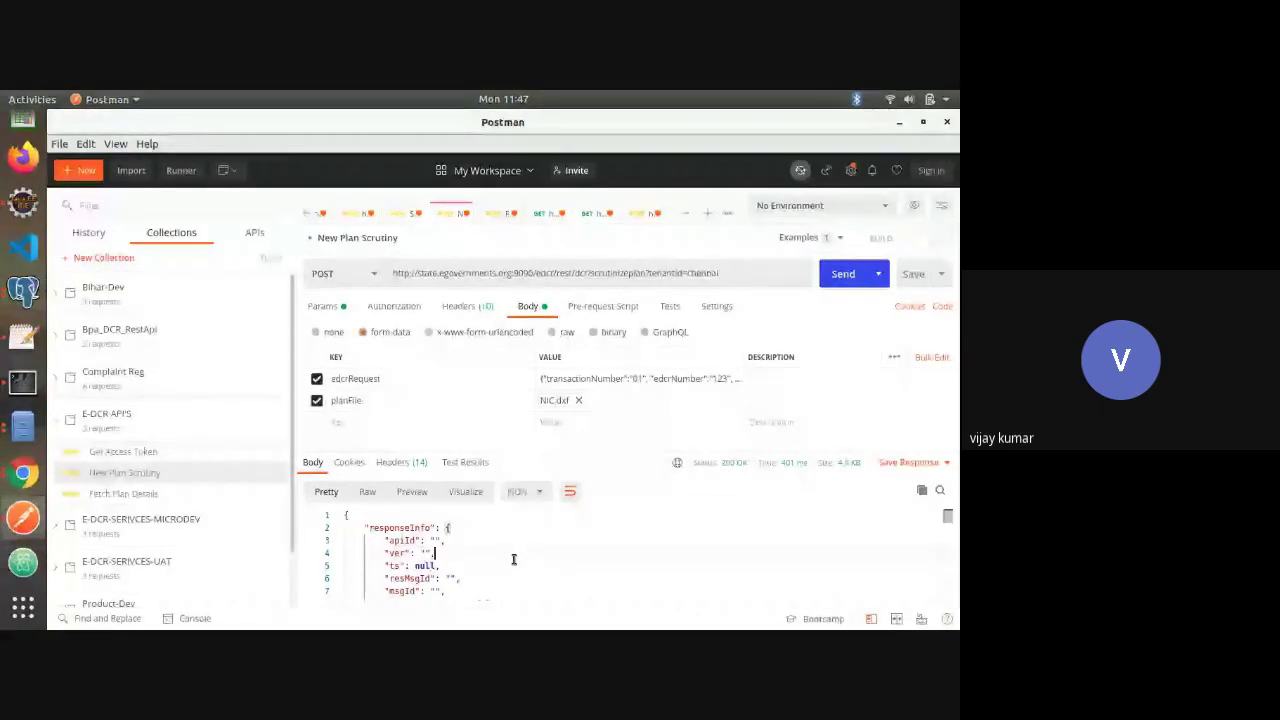
pyautogui.press('Down')
pyautogui.press('Down')
pyautogui.press('Down')
pyautogui.press('Down')
pyautogui.press('Down')
pyautogui.press('Down')
pyautogui.press('Down')
pyautogui.press('Down')
pyautogui.press('Down')
pyautogui.press('Down')
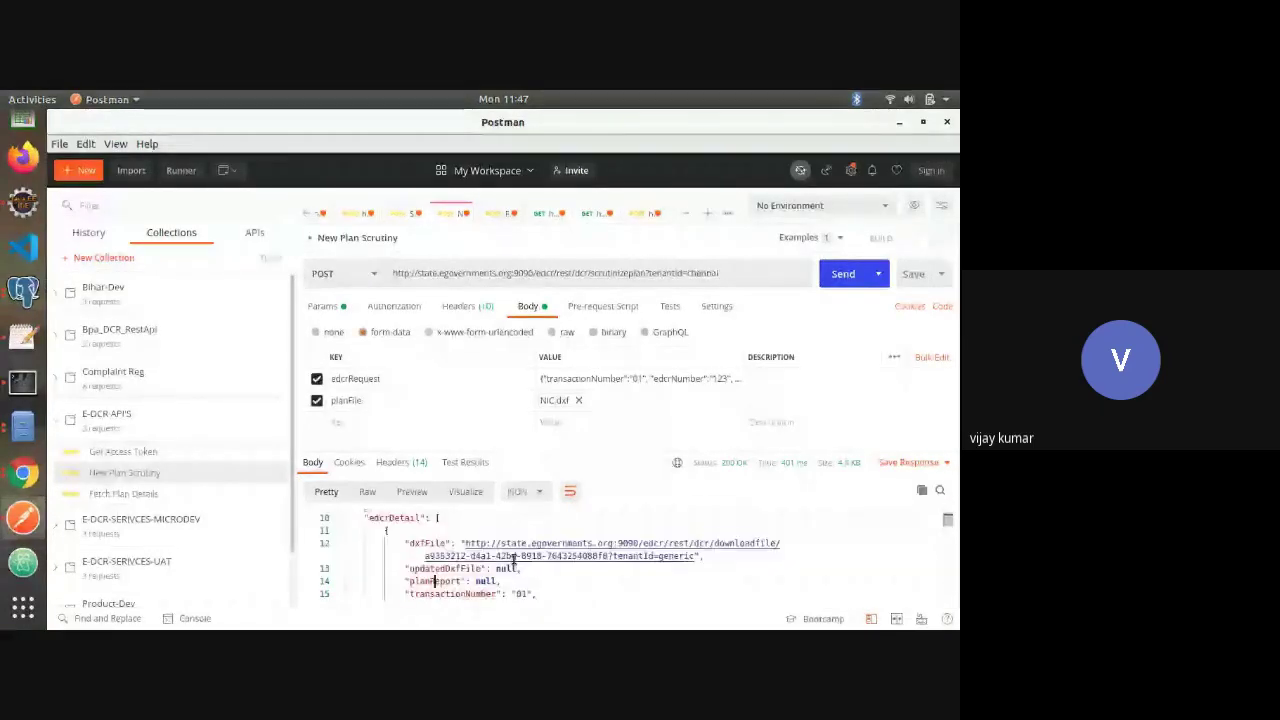
pyautogui.press('Down')
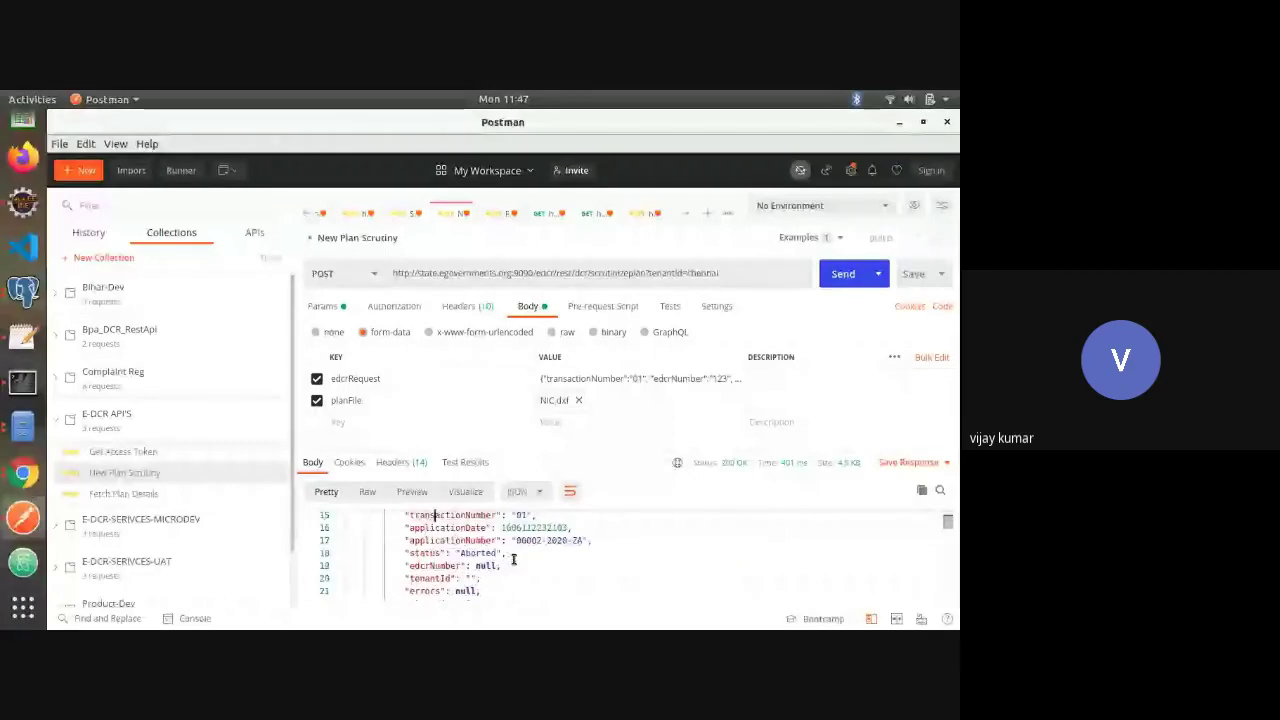
pyautogui.press('Down')
pyautogui.press('Down')
pyautogui.press('Down')
pyautogui.press('Down')
pyautogui.press('Down')
pyautogui.press('Down')
pyautogui.press('Down')
pyautogui.press('Down')
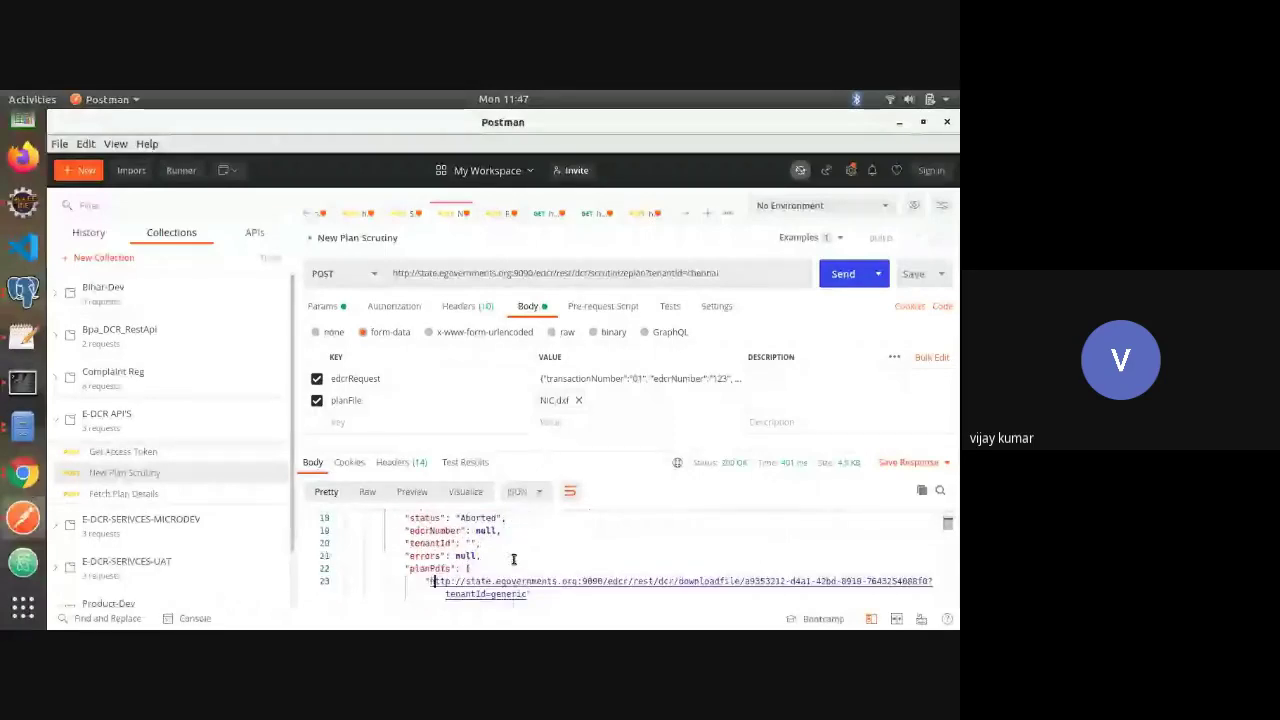
# Switch to Eclipse and trace the scrutiny error in the WildFly console log to the CustomImplProvider entry and its full exception text
pyautogui.hotkey('alt', 'Tab')
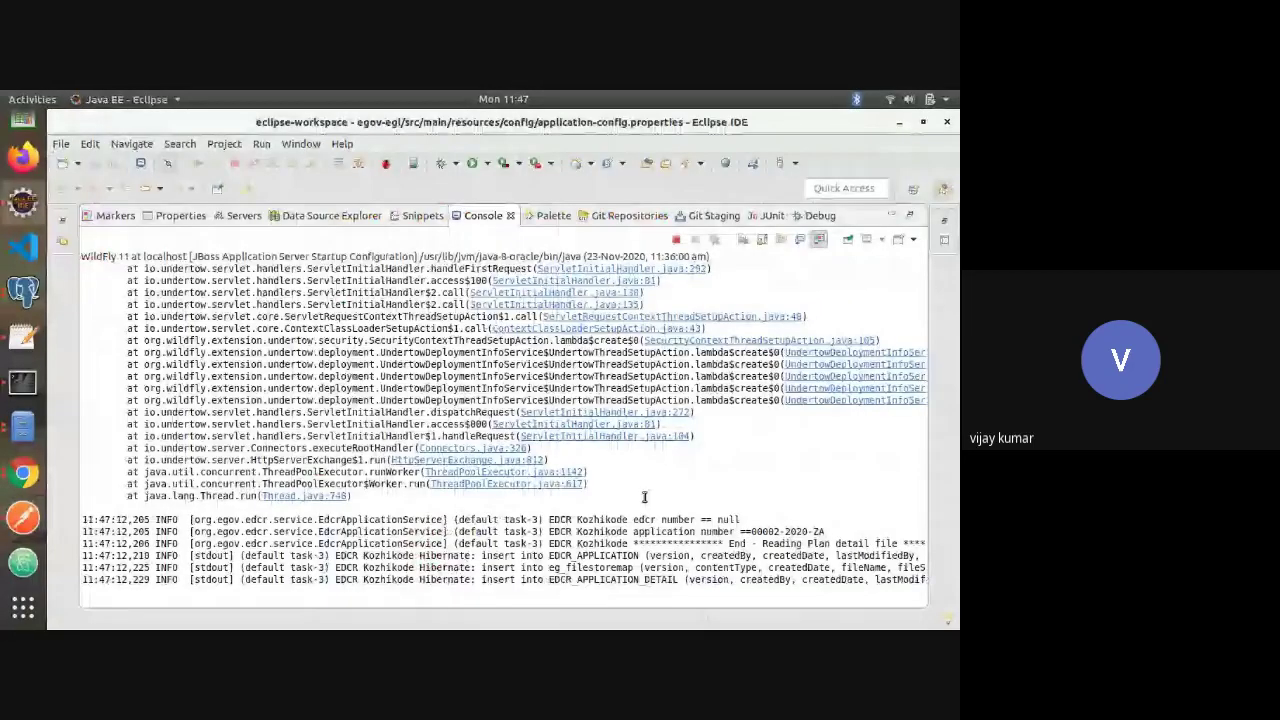
pyautogui.scroll(5, 912, 510)
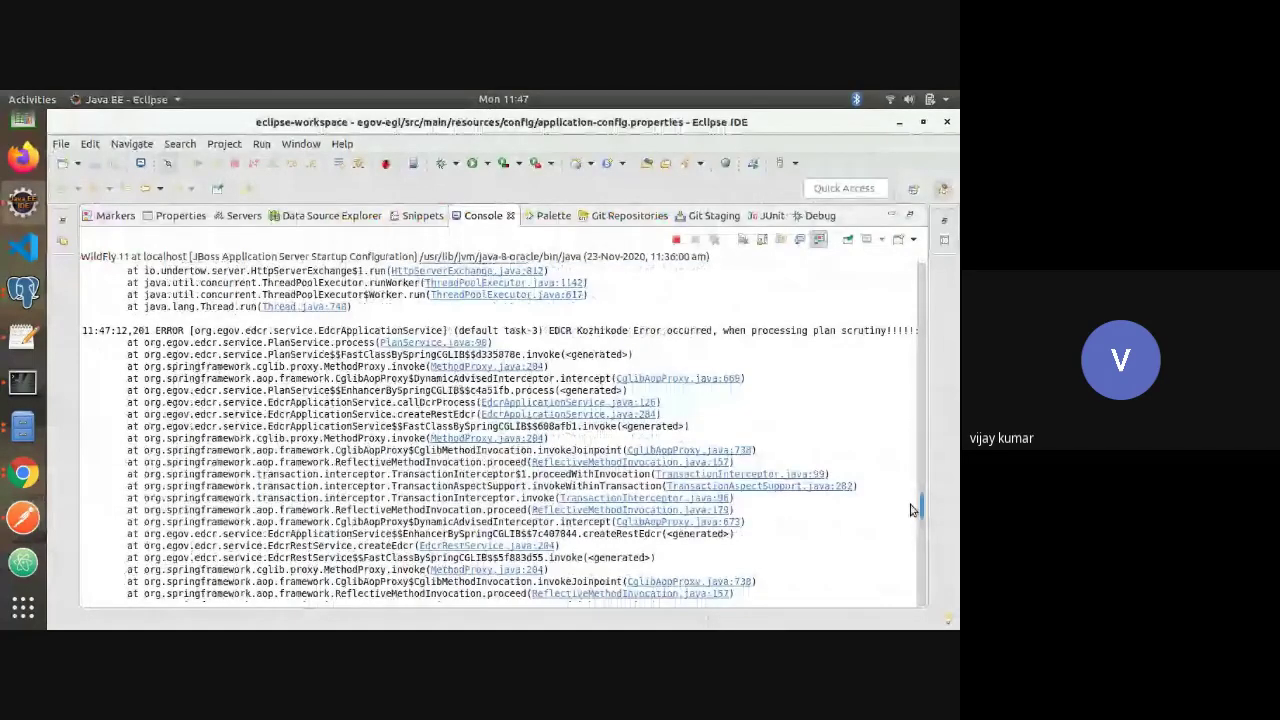
pyautogui.scroll(5, 912, 510)
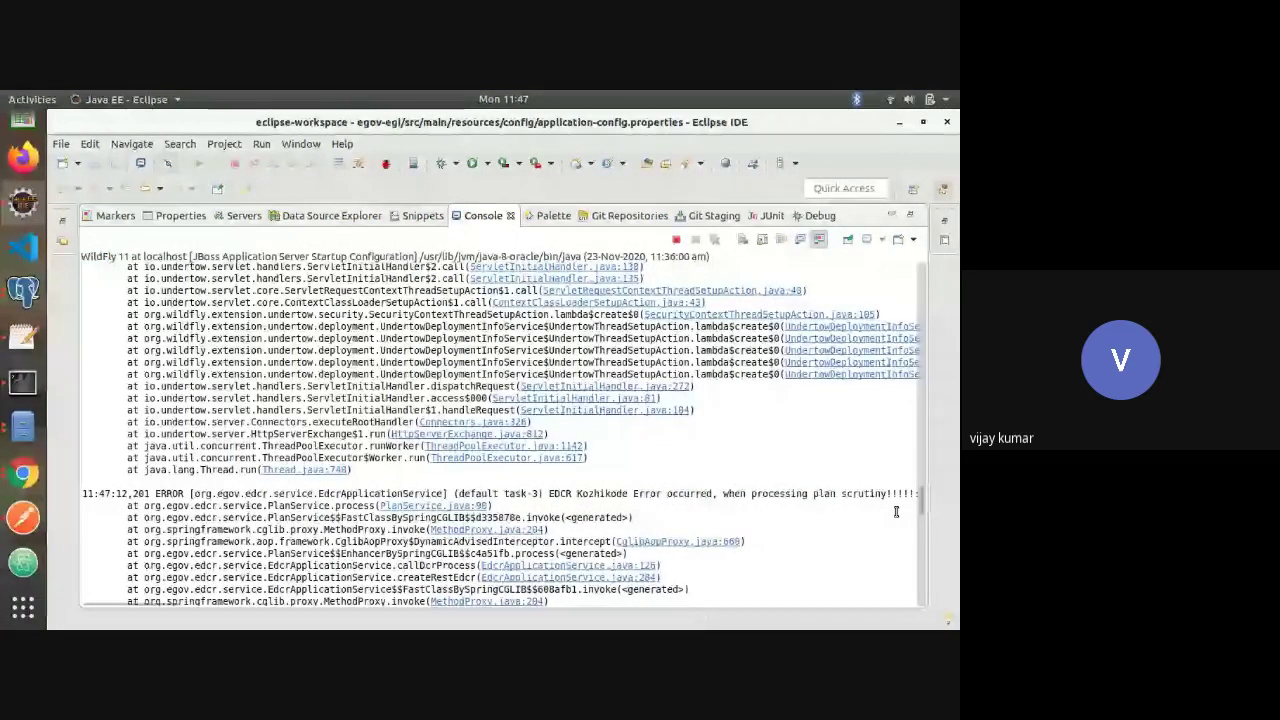
pyautogui.moveTo(896, 511); pyautogui.dragTo(903, 415)
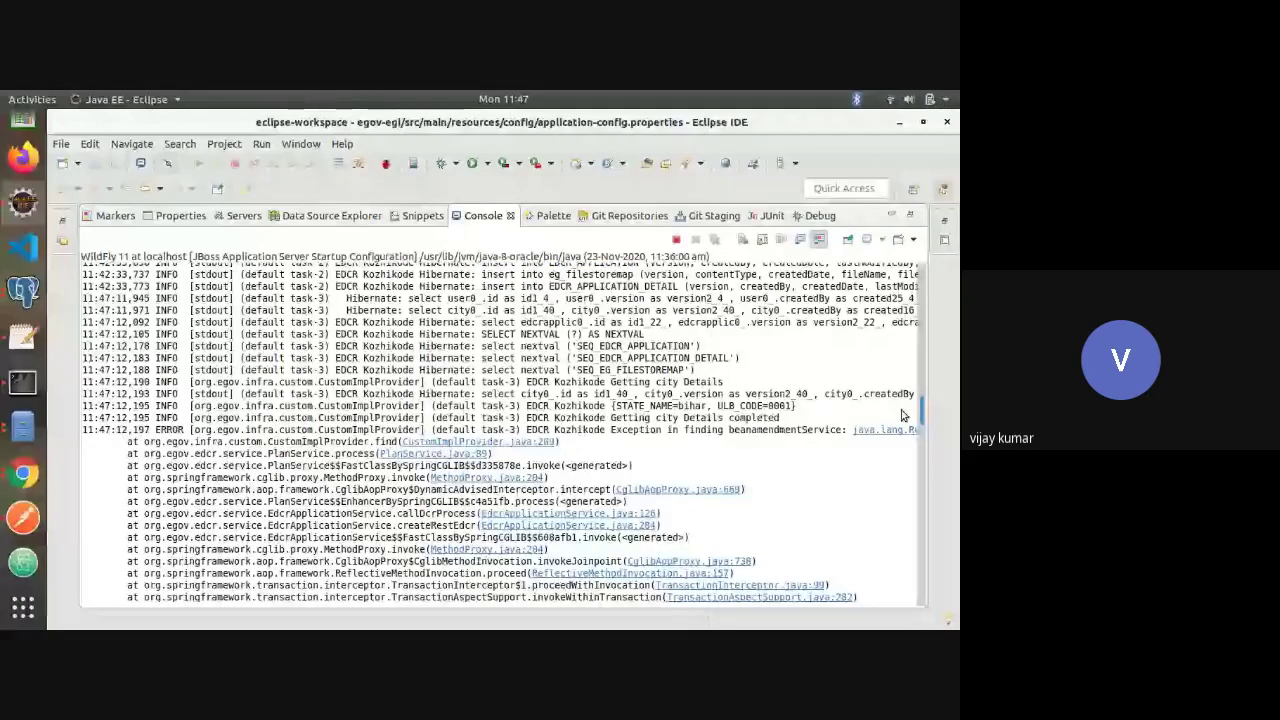
pyautogui.click(472, 443)
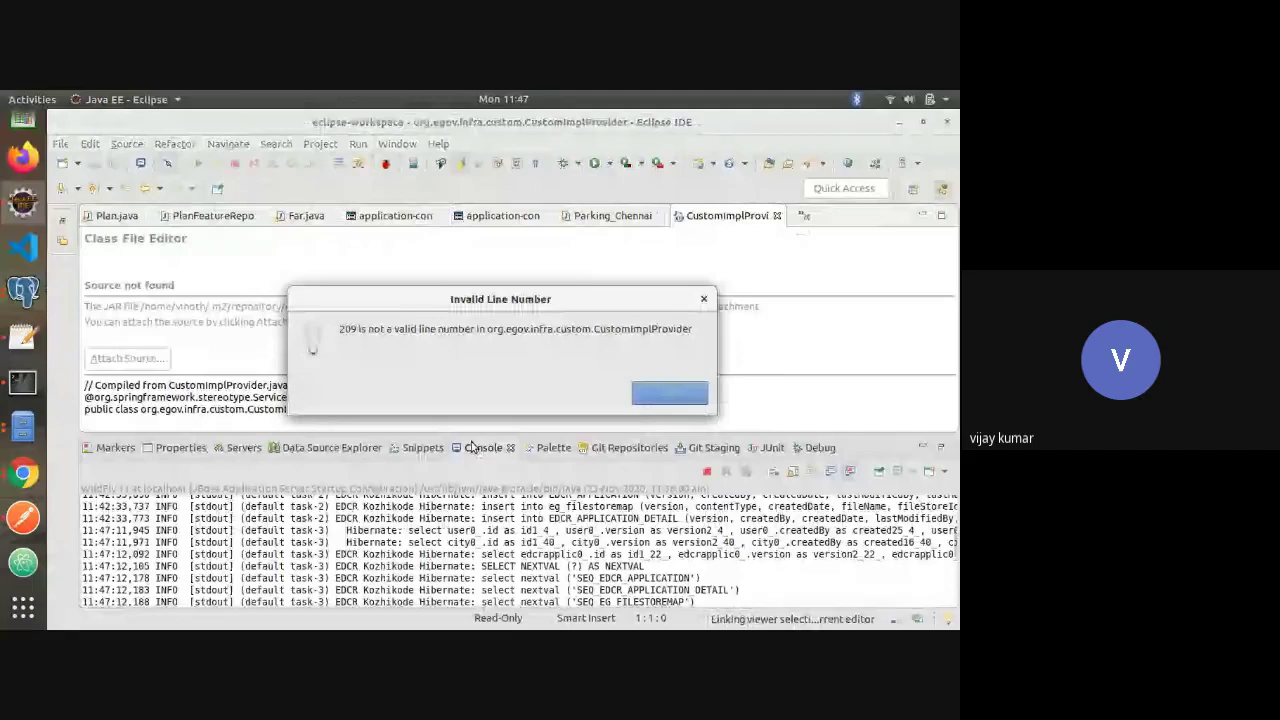
pyautogui.click(674, 391)
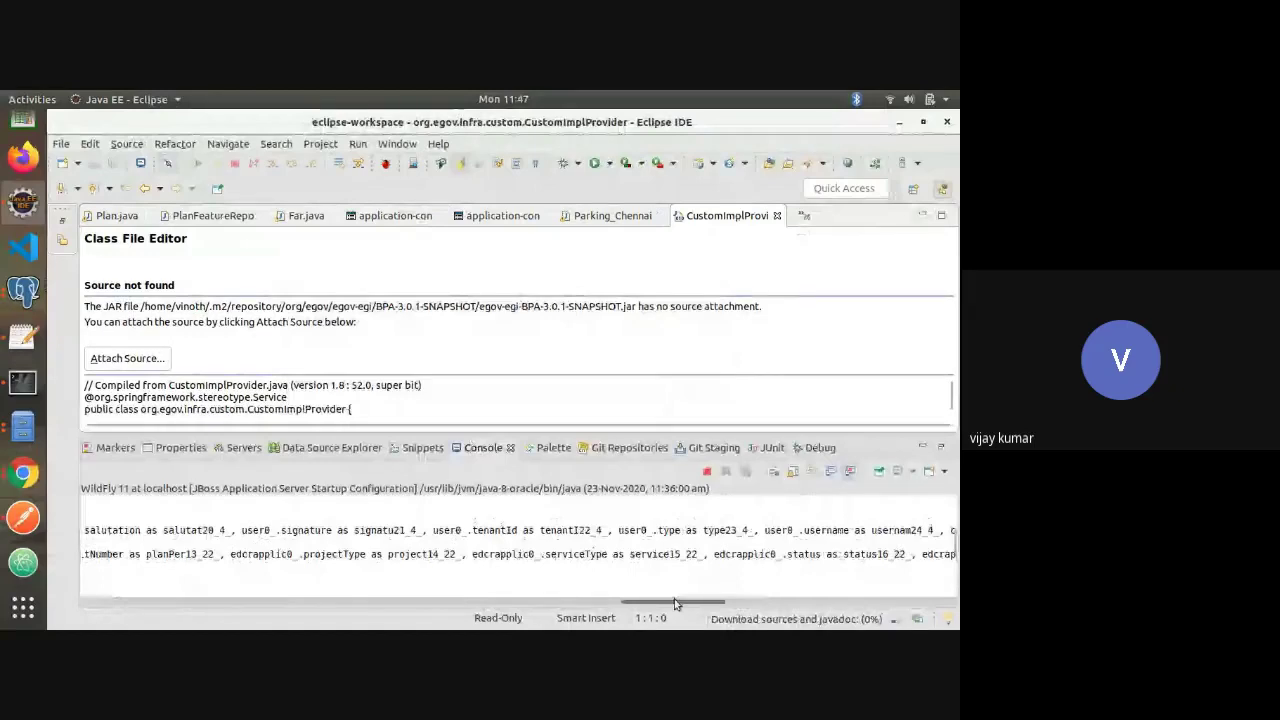
pyautogui.moveTo(675, 604); pyautogui.dragTo(141, 604)
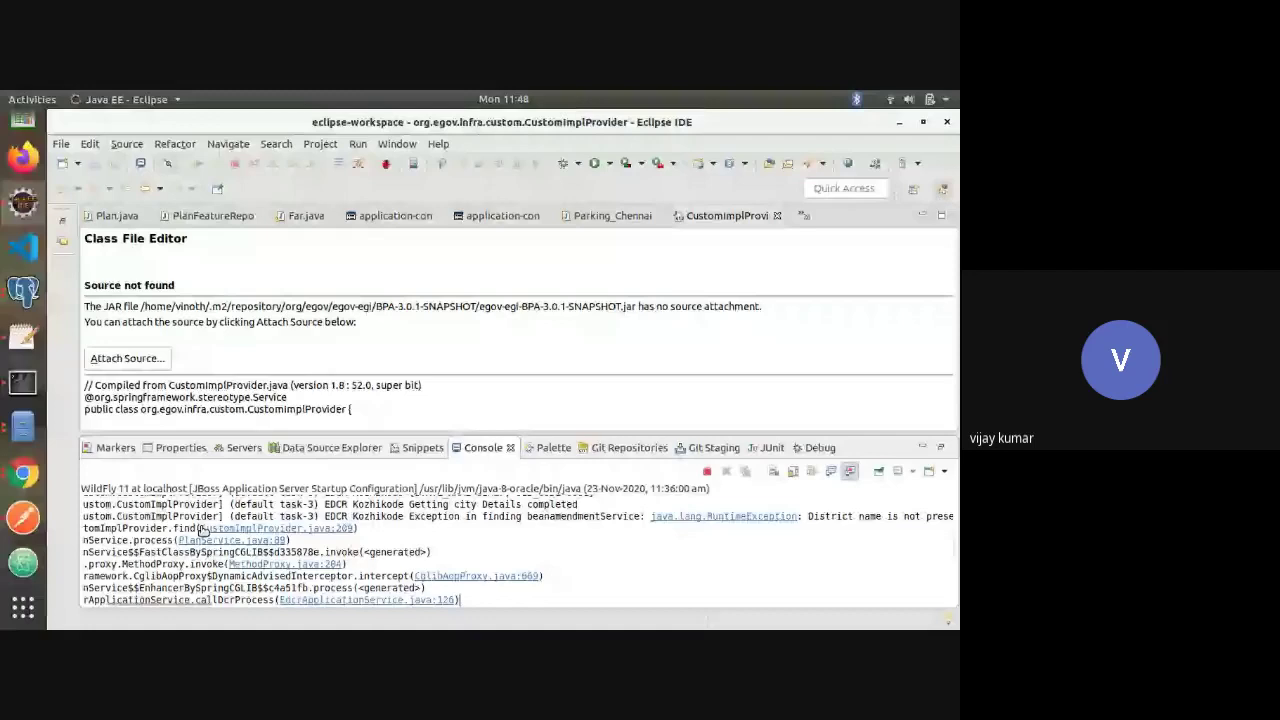
# Open the CustomImplProvider.java source at line 209 and examine the district name check and the lines above it
pyautogui.hotkey('ctrl', 'shift', 'r')
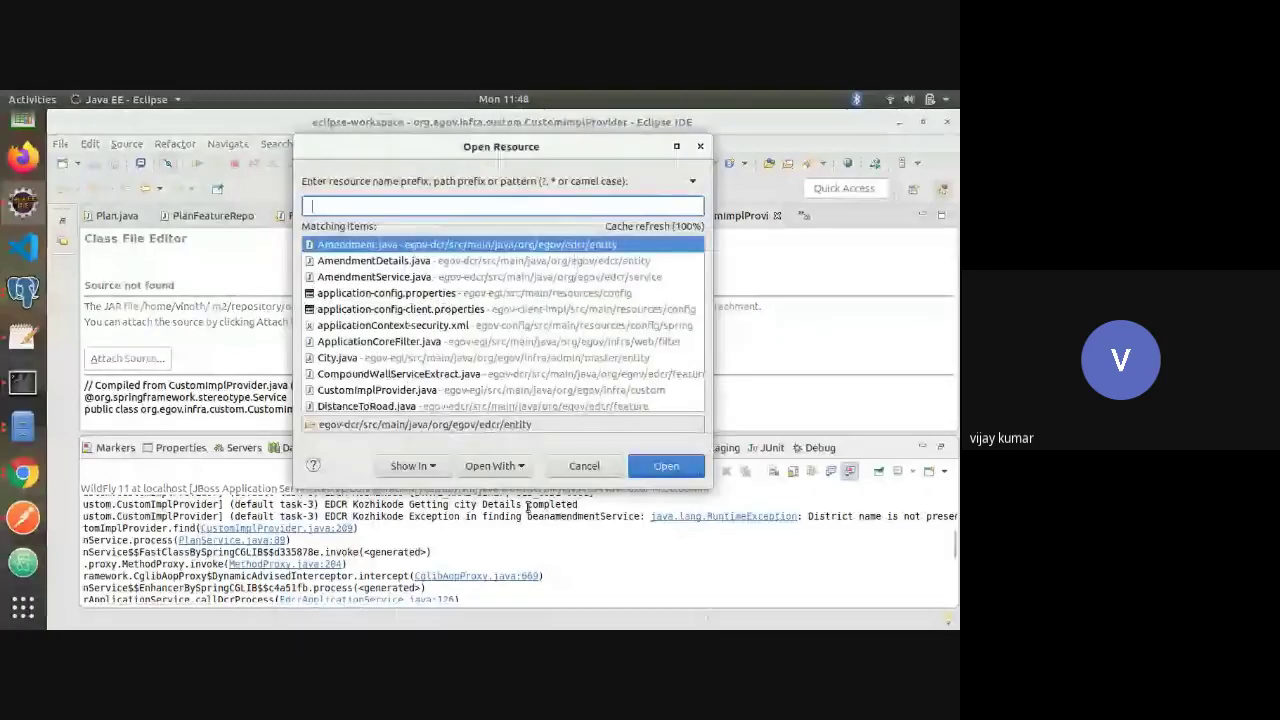
pyautogui.press('Escape')
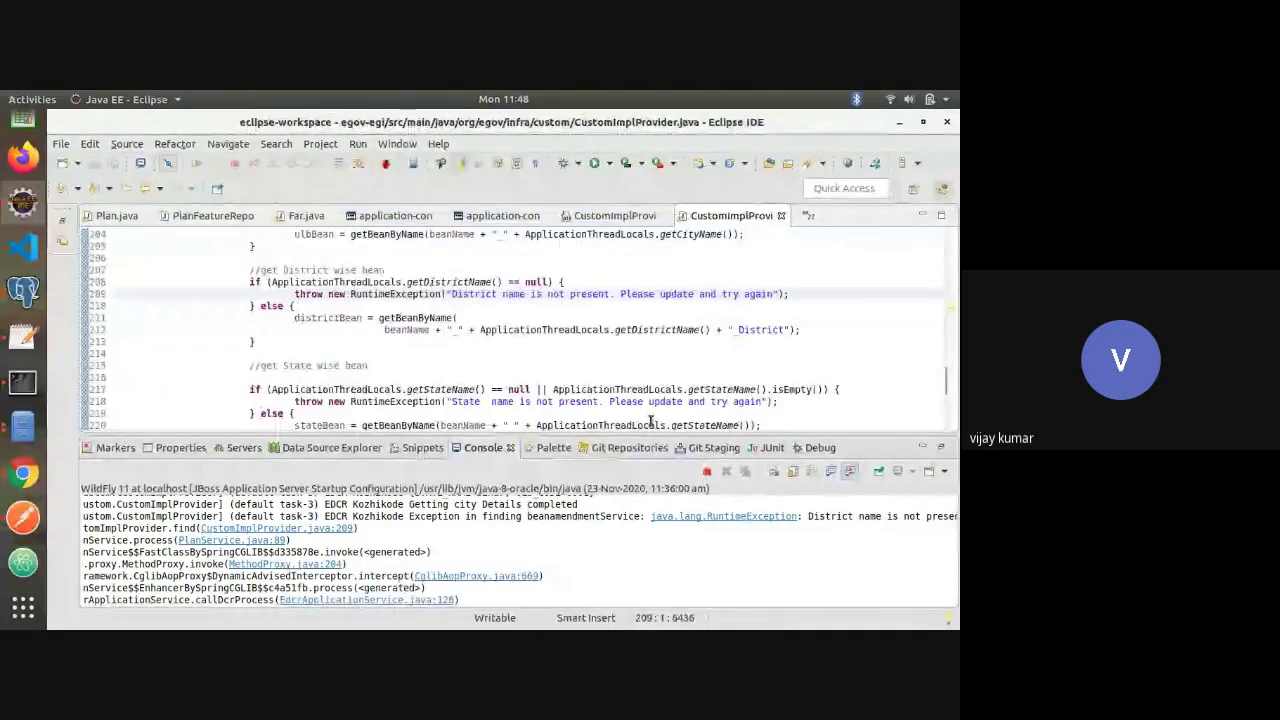
pyautogui.press('Up')
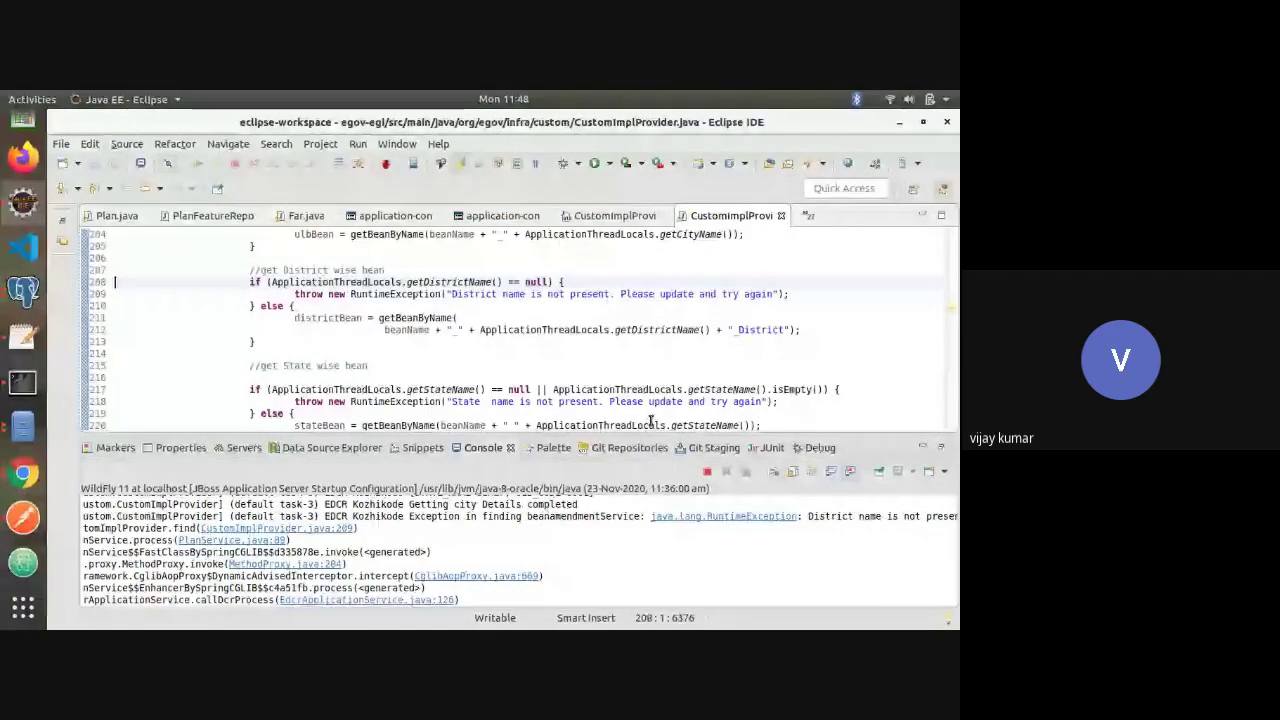
pyautogui.press('Up')
pyautogui.press('Up')
pyautogui.press('Up')
pyautogui.press('Up')
pyautogui.press('Up')
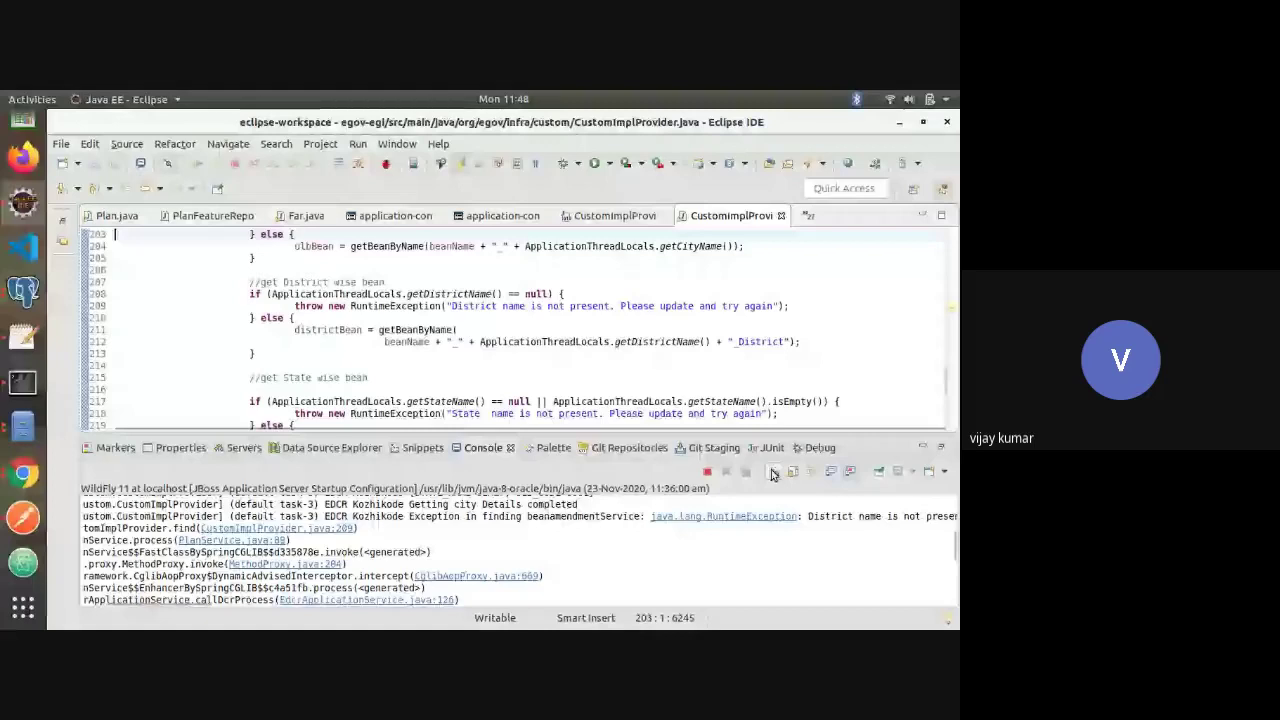
# Switch to the terminal and clear the Redis cache with redis-cli flushall
pyautogui.hotkey('alt', 'Tab')
pyautogui.write('redis-xli')
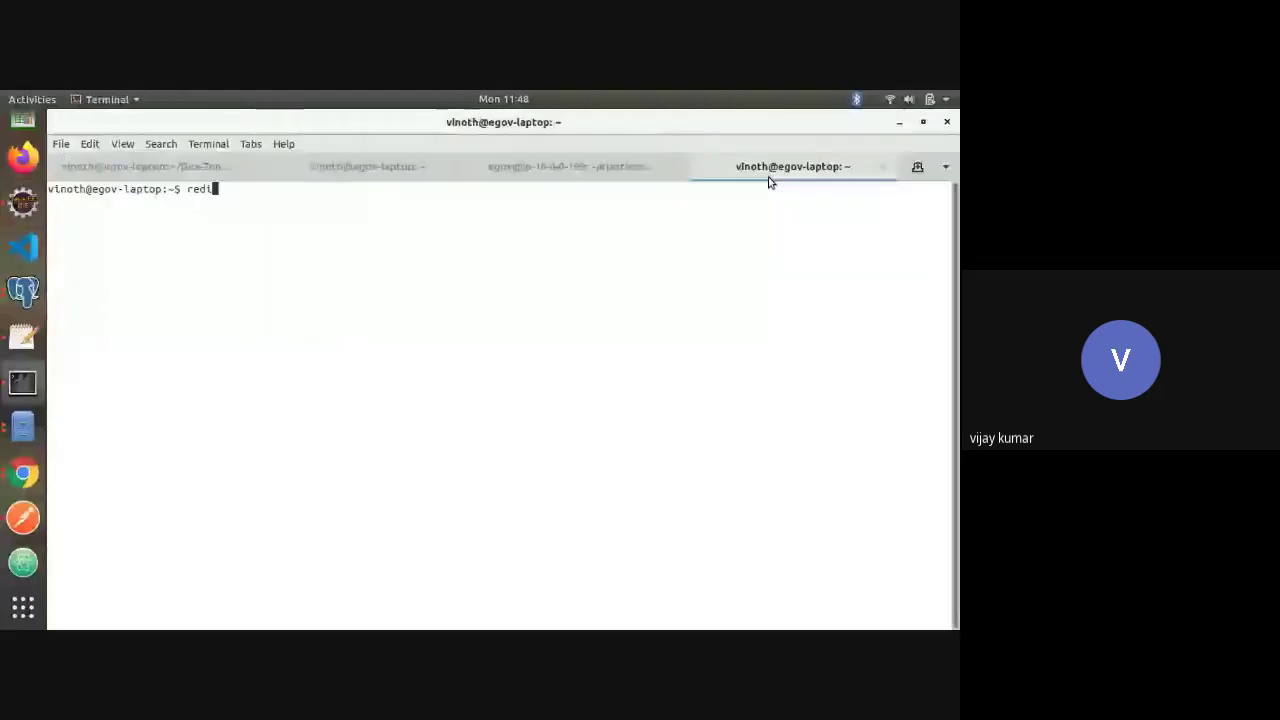
pyautogui.press('BackSpace')
pyautogui.press('BackSpace')
pyautogui.press('BackSpace')
pyautogui.press('BackSpace')
pyautogui.write('cli flushall')
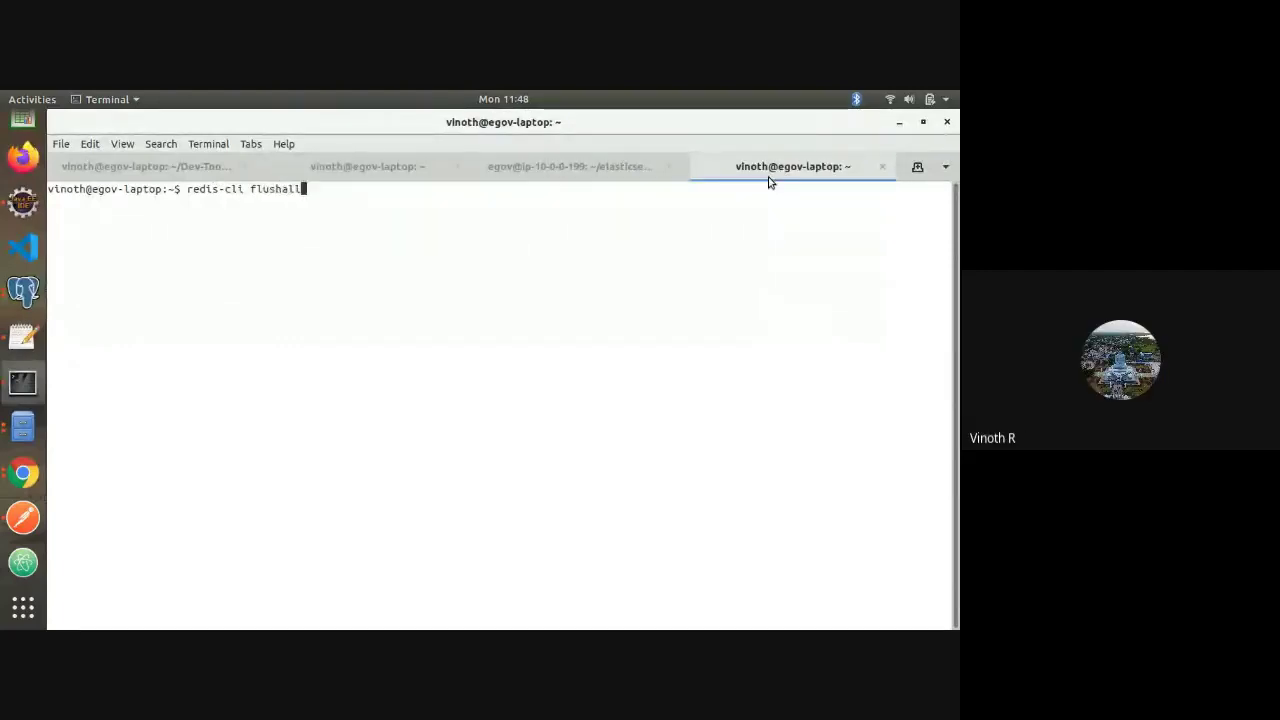
pyautogui.press('Return')
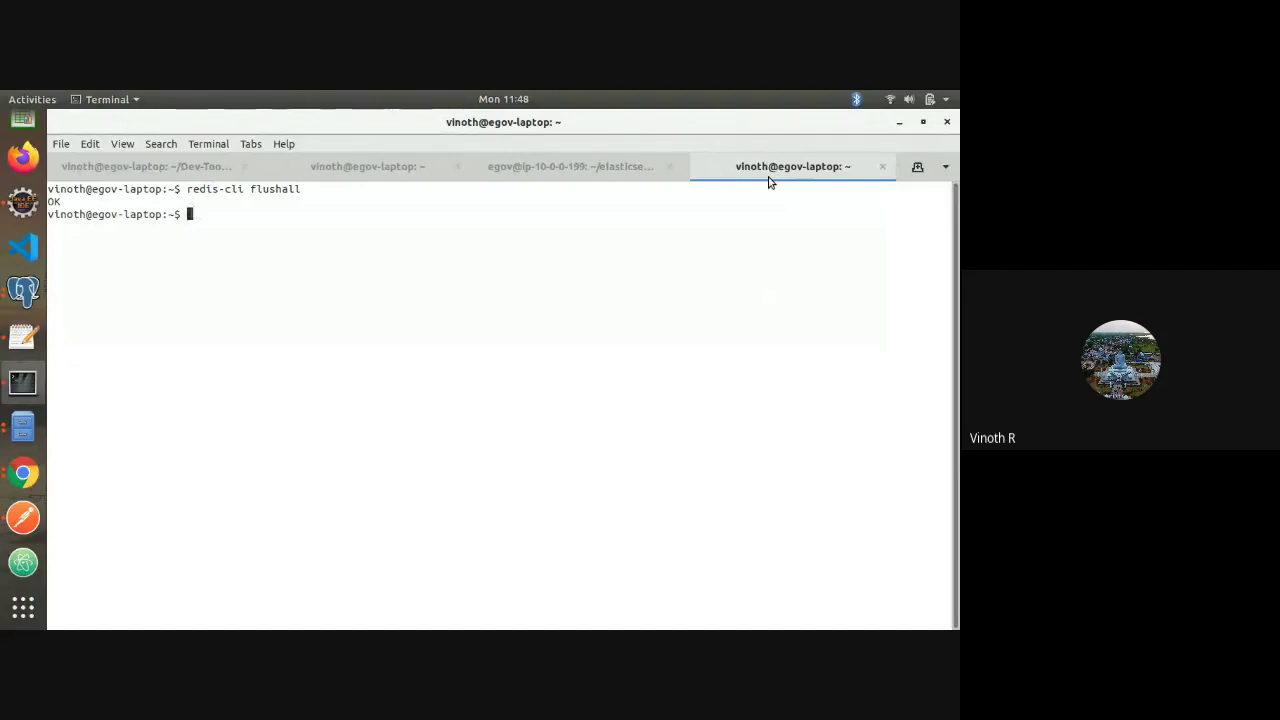
# Return to Postman, set the transactionNumber in edcrRequest to 02 and resend the New Plan Scrutiny request
pyautogui.hotkey('alt', 'Tab')
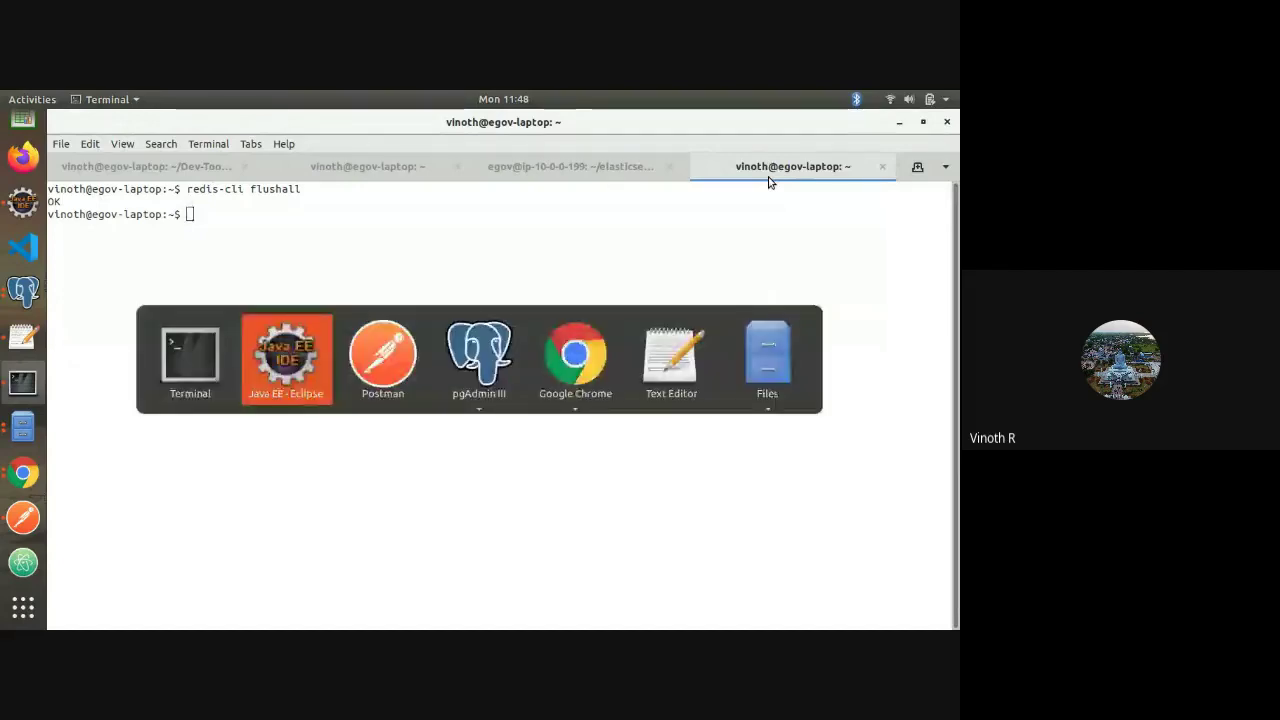
pyautogui.hotkey('alt', 'Tab')
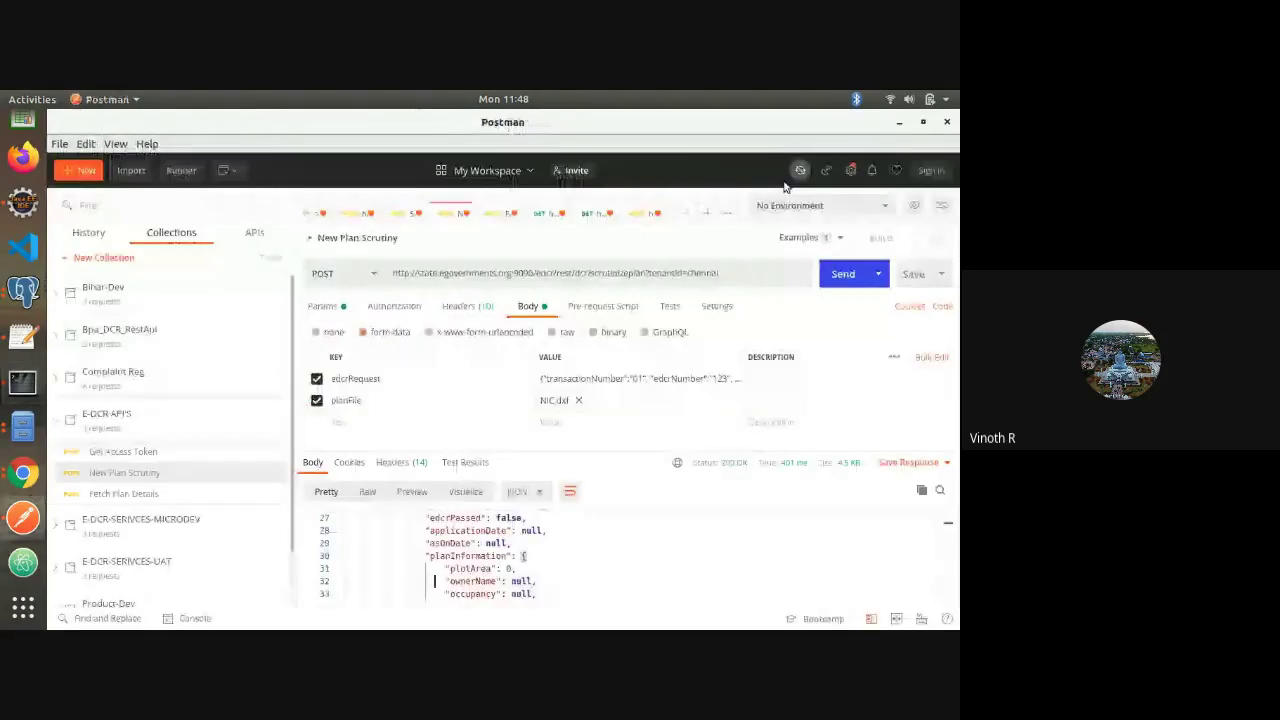
pyautogui.click(647, 378)
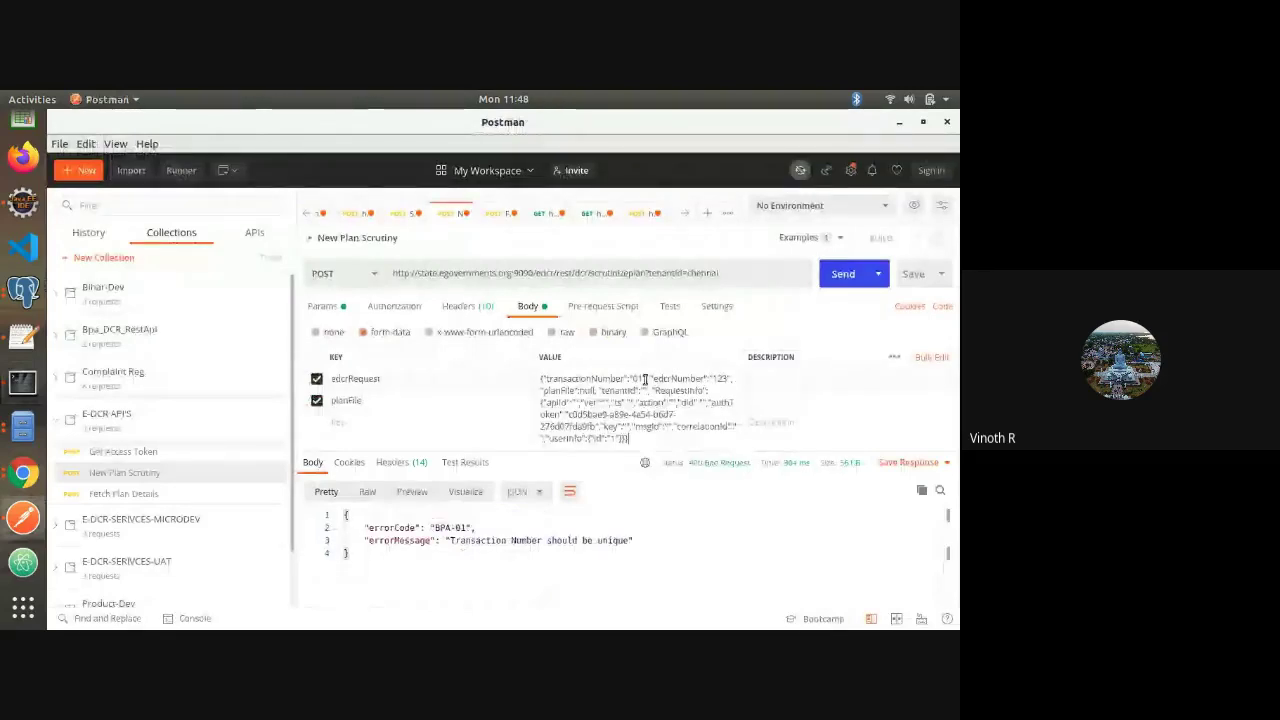
pyautogui.press('BackSpace')
pyautogui.write('2')
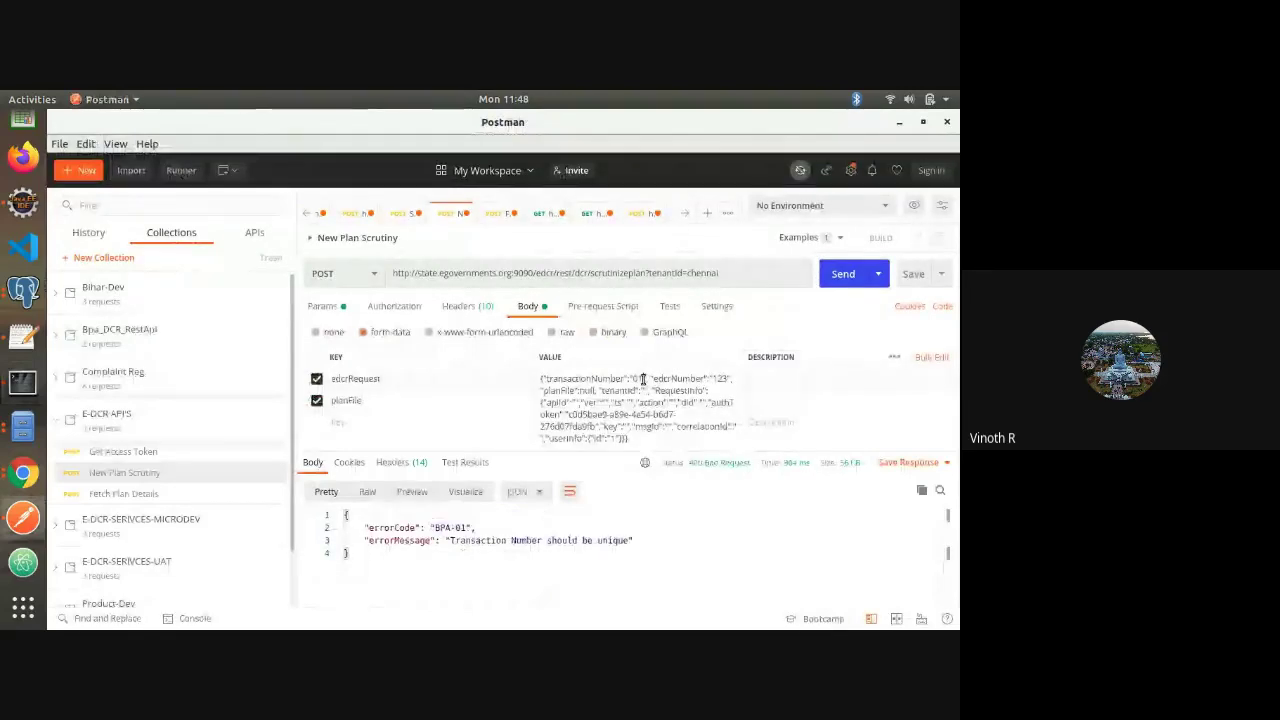
pyautogui.click(836, 274)
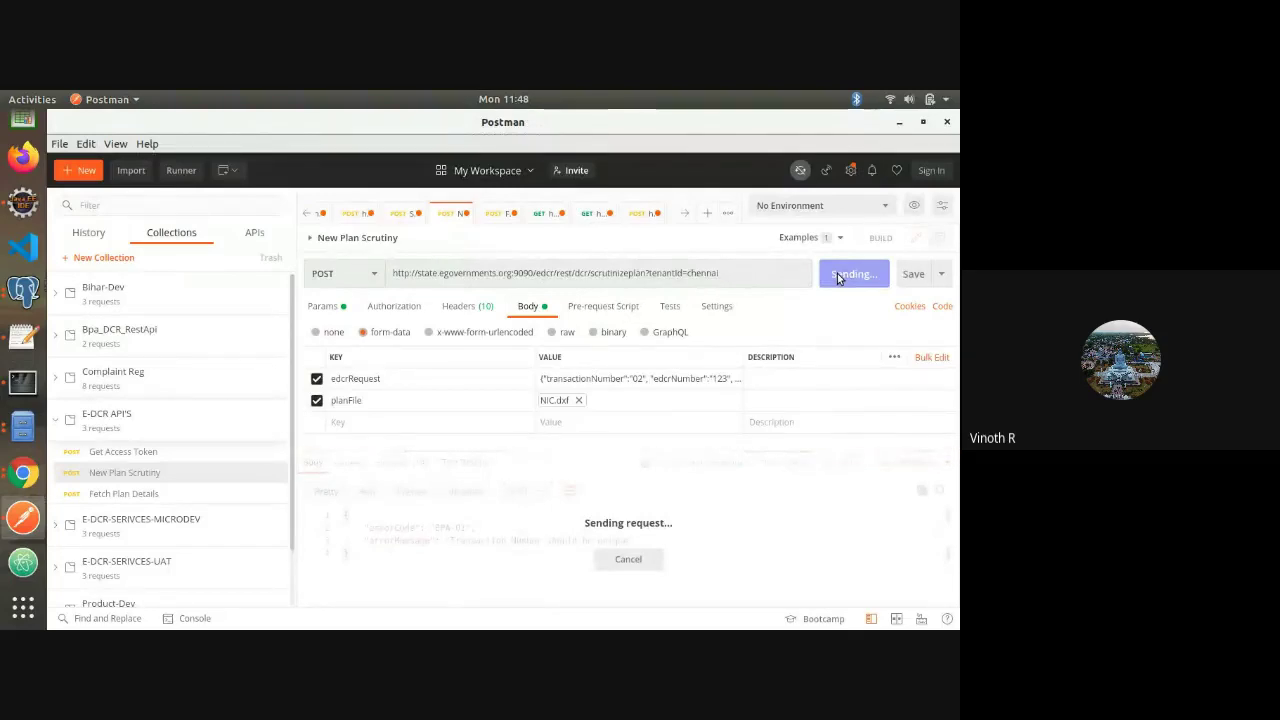
# Check the resent request's WildFly log in Eclipse and its response in Postman, and switch to the JSON formatter in Chrome
pyautogui.hotkey('alt', 'Tab')
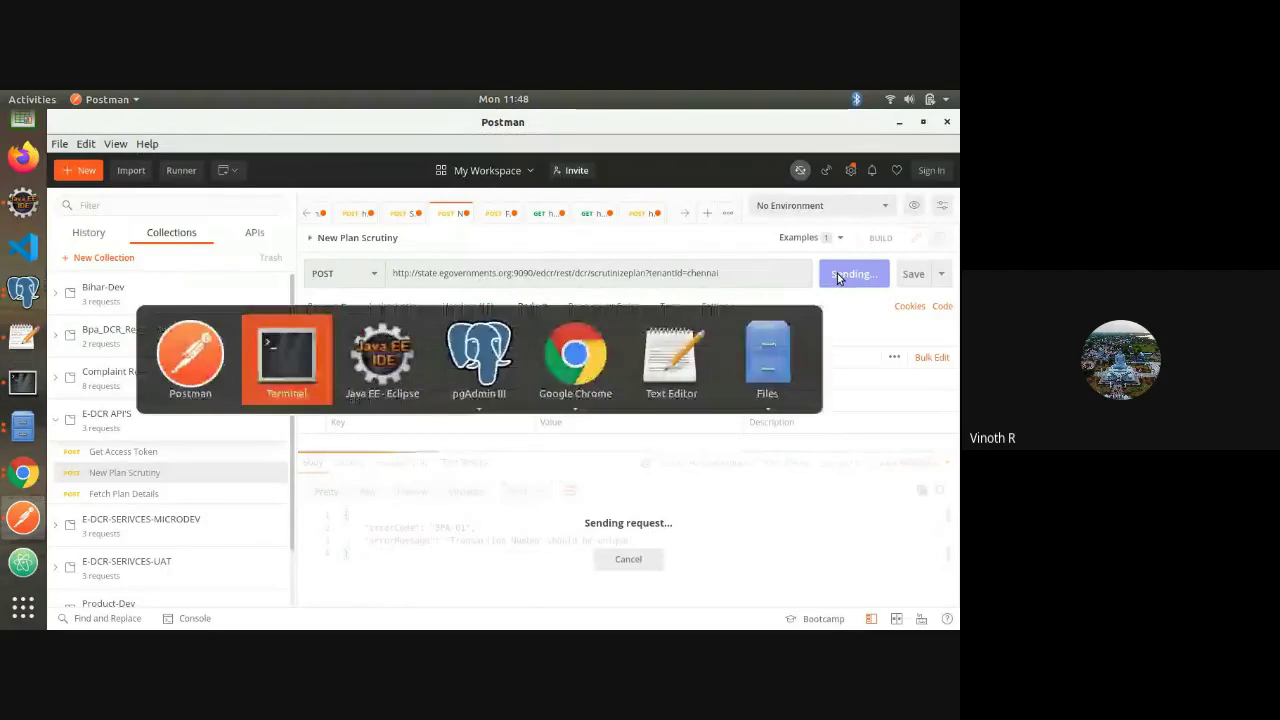
pyautogui.hotkey('alt', 'Tab')
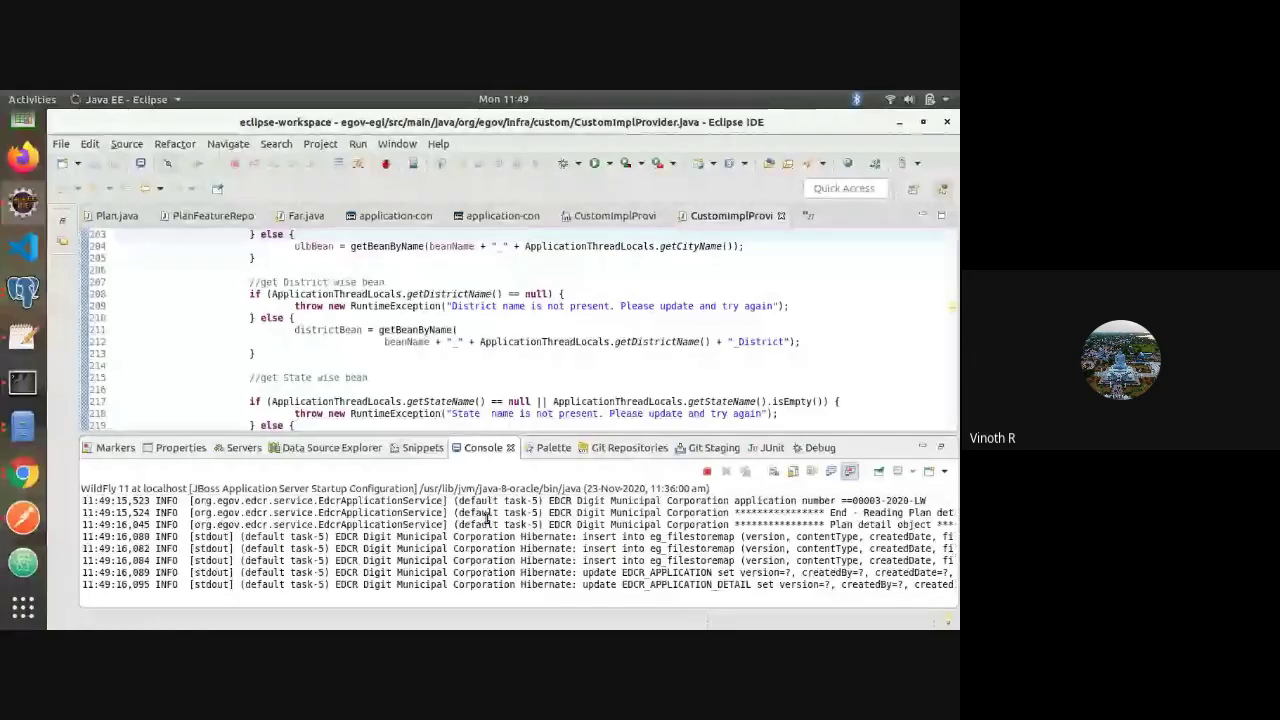
pyautogui.hotkey('alt', 'Tab')
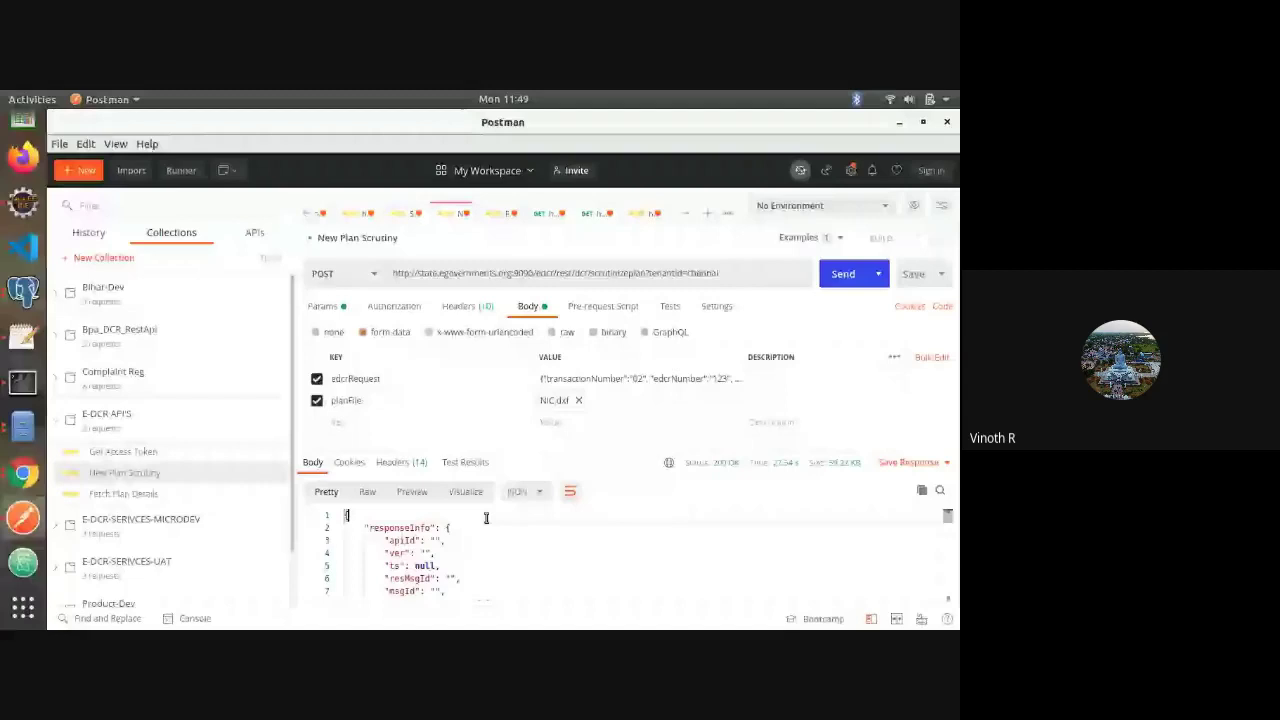
pyautogui.hotkey('alt', 'Tab')
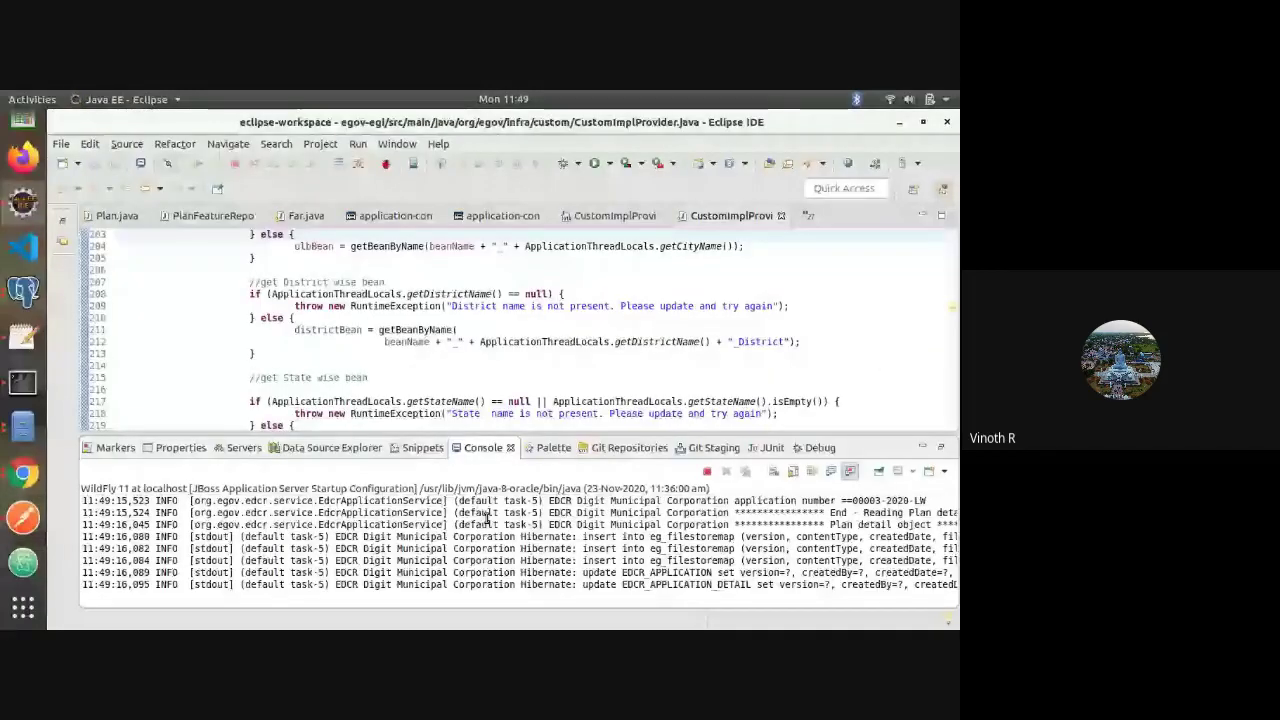
pyautogui.hotkey('alt', 'Tab')
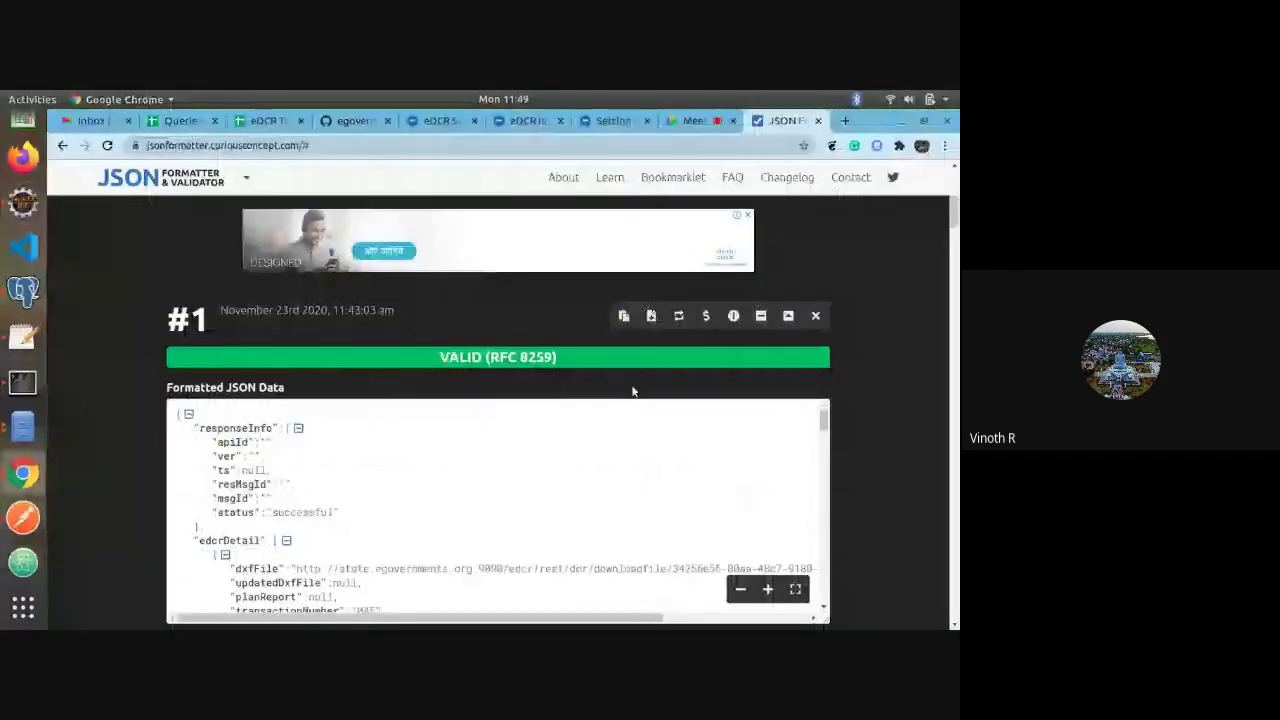
# Format the copied New Plan Scrutiny response in the JSON formatter and expand the formatted data to full screen
pyautogui.hotkey('ctrl', 'a')
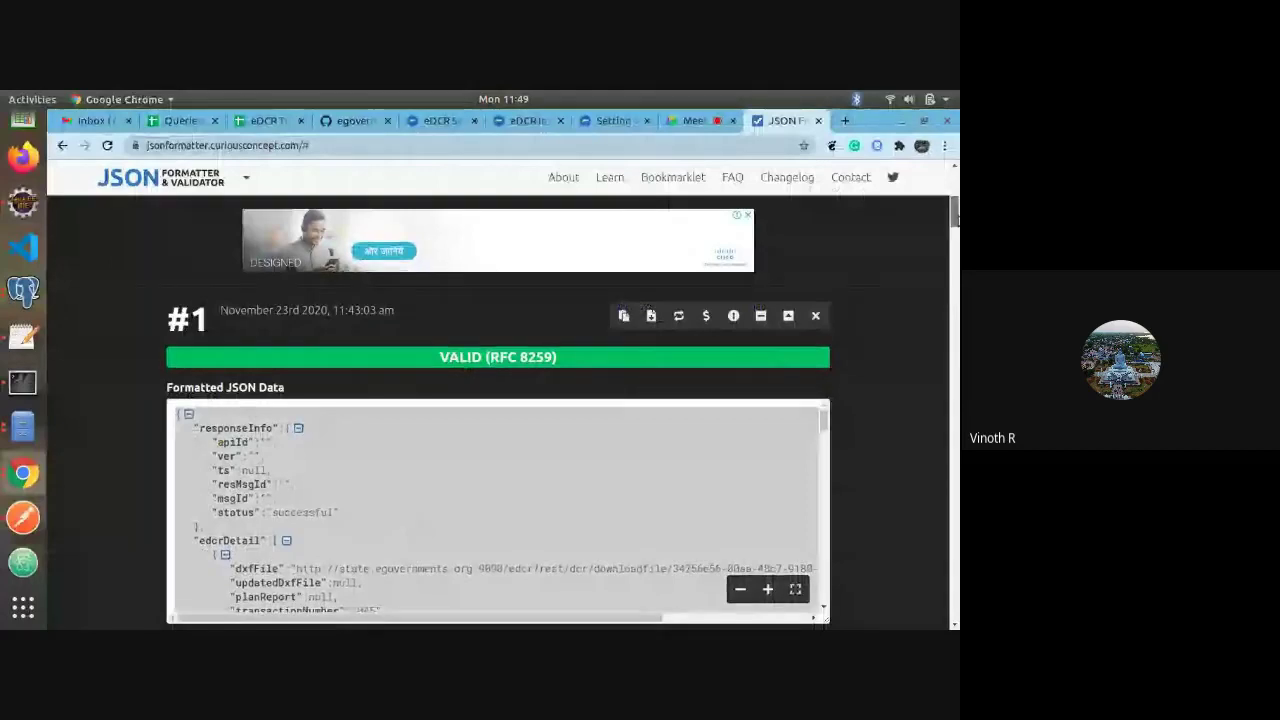
pyautogui.moveTo(955, 210)
pyautogui.mouseDown()
pyautogui.moveTo(955, 250)
pyautogui.moveTo(955, 196)
pyautogui.mouseUp()
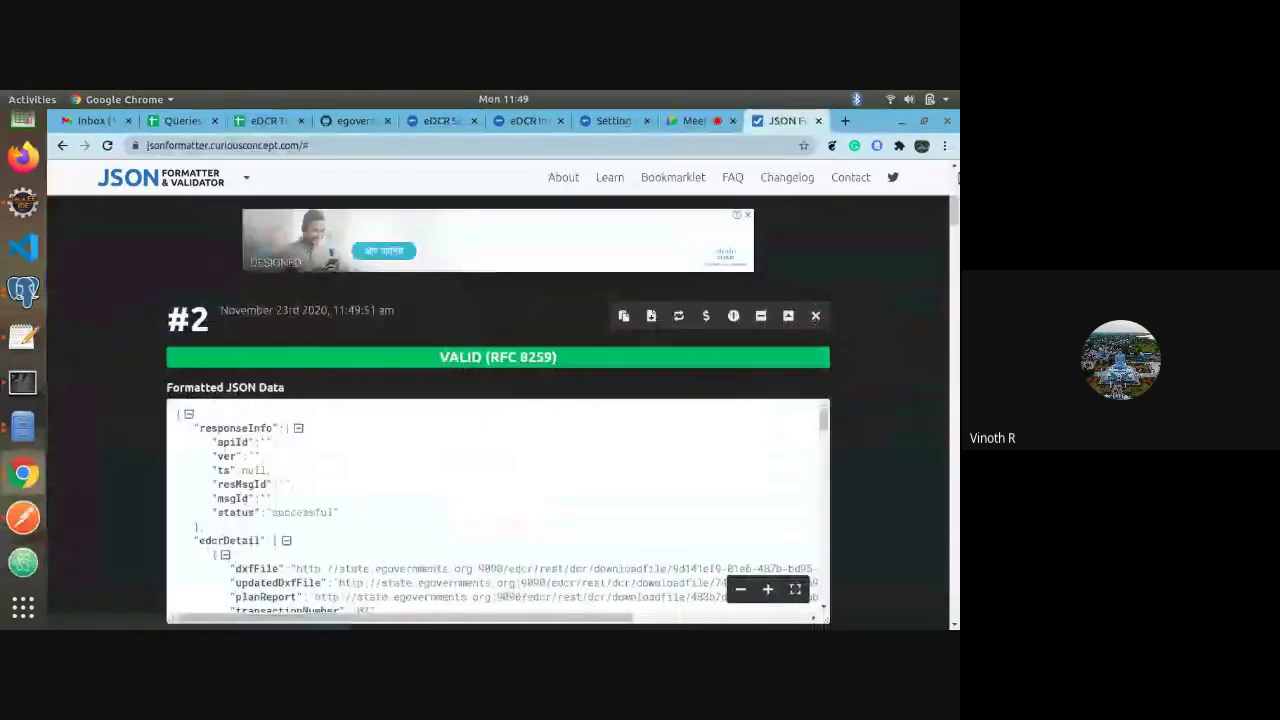
pyautogui.click(795, 589)
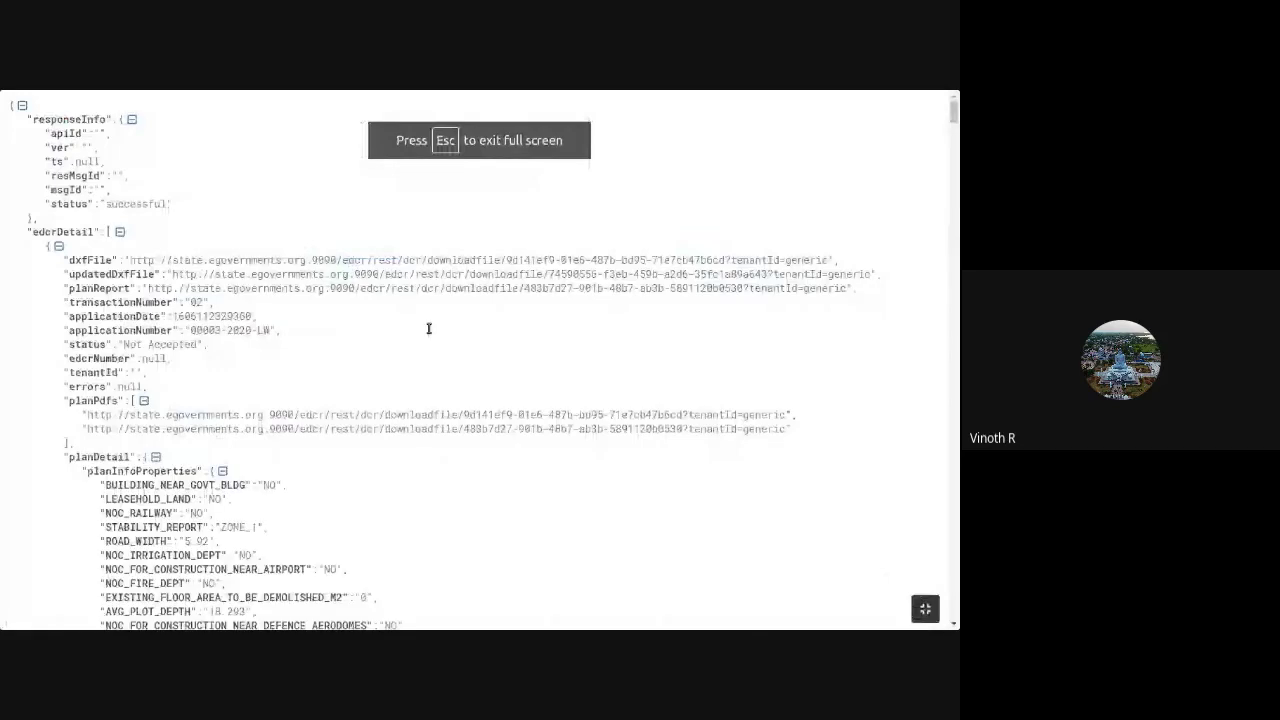
# Examine the dxfFile, updatedDxfFile, planReport and planPdfs download links under edcrDetail in the formatted response
pyautogui.moveTo(64, 260); pyautogui.dragTo(258, 259)
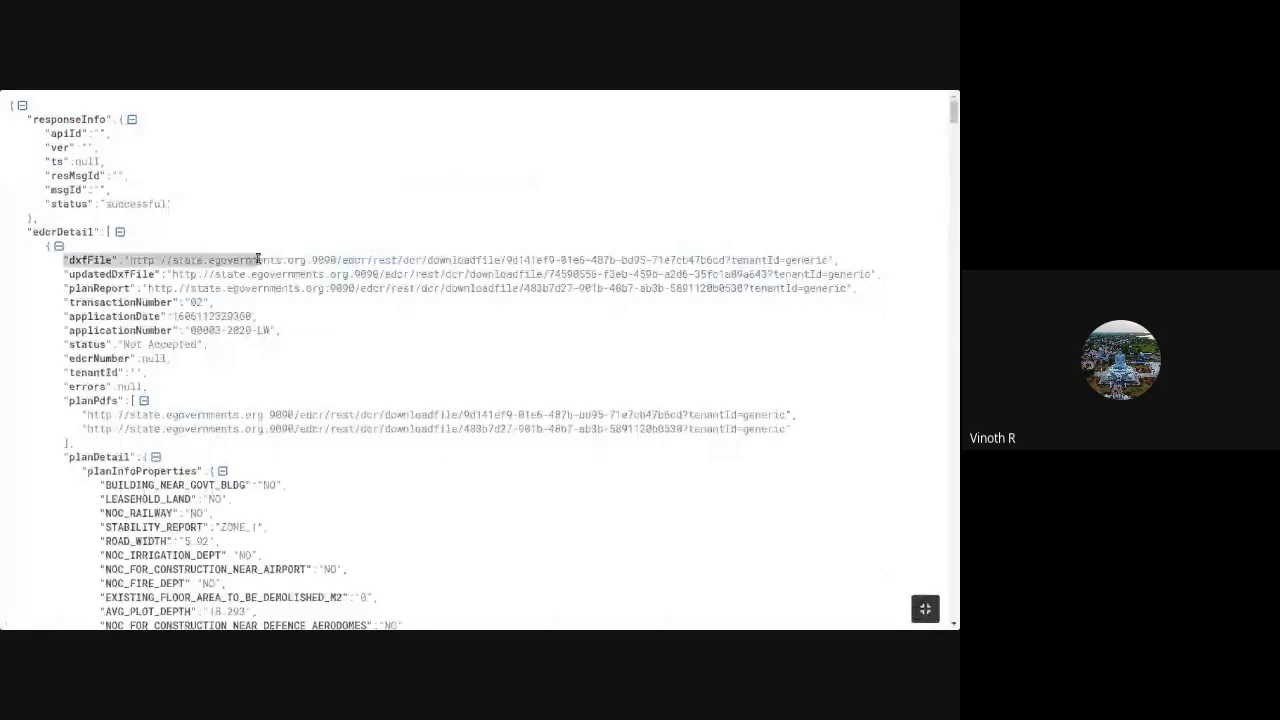
pyautogui.click(58, 277)
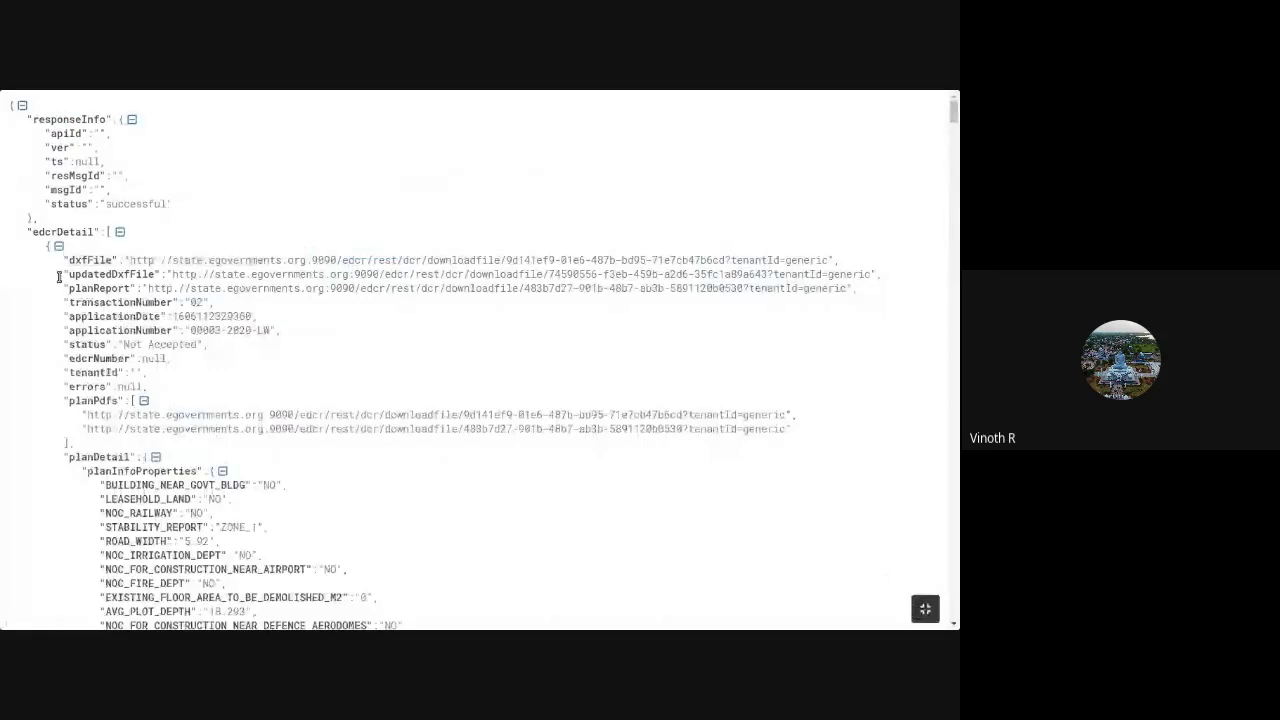
pyautogui.moveTo(58, 277); pyautogui.dragTo(230, 279)
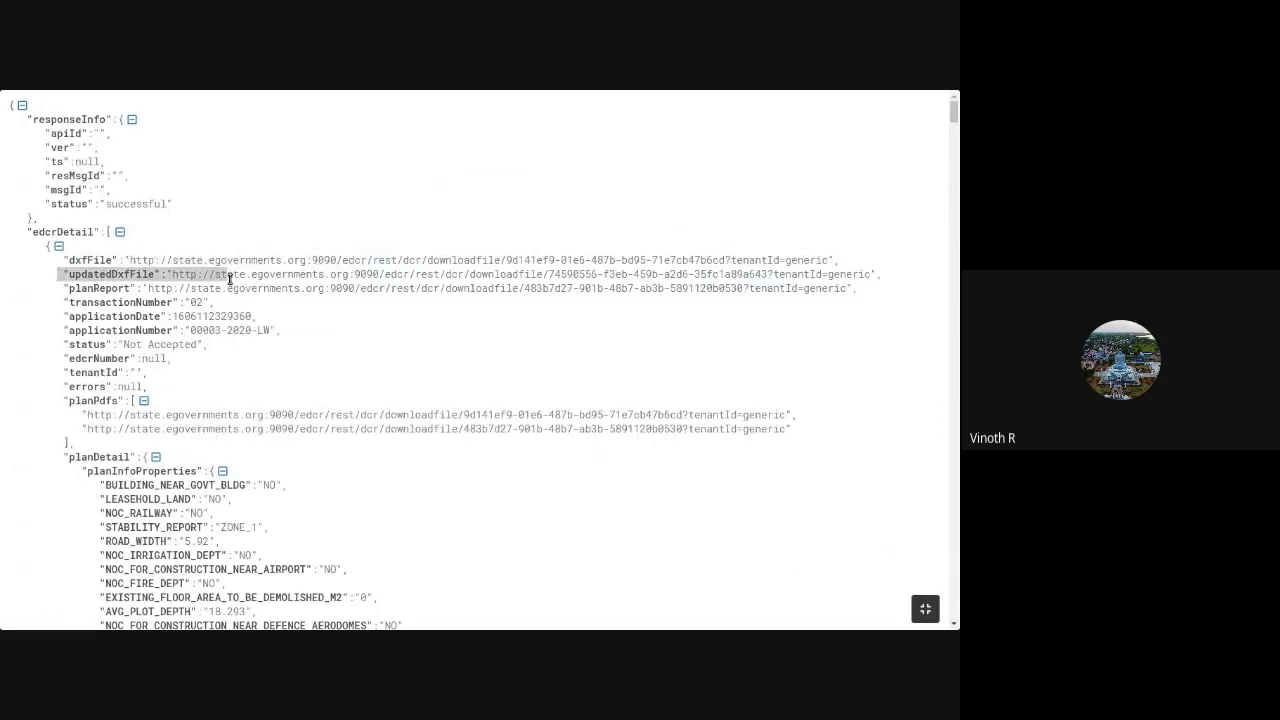
pyautogui.click(229, 279)
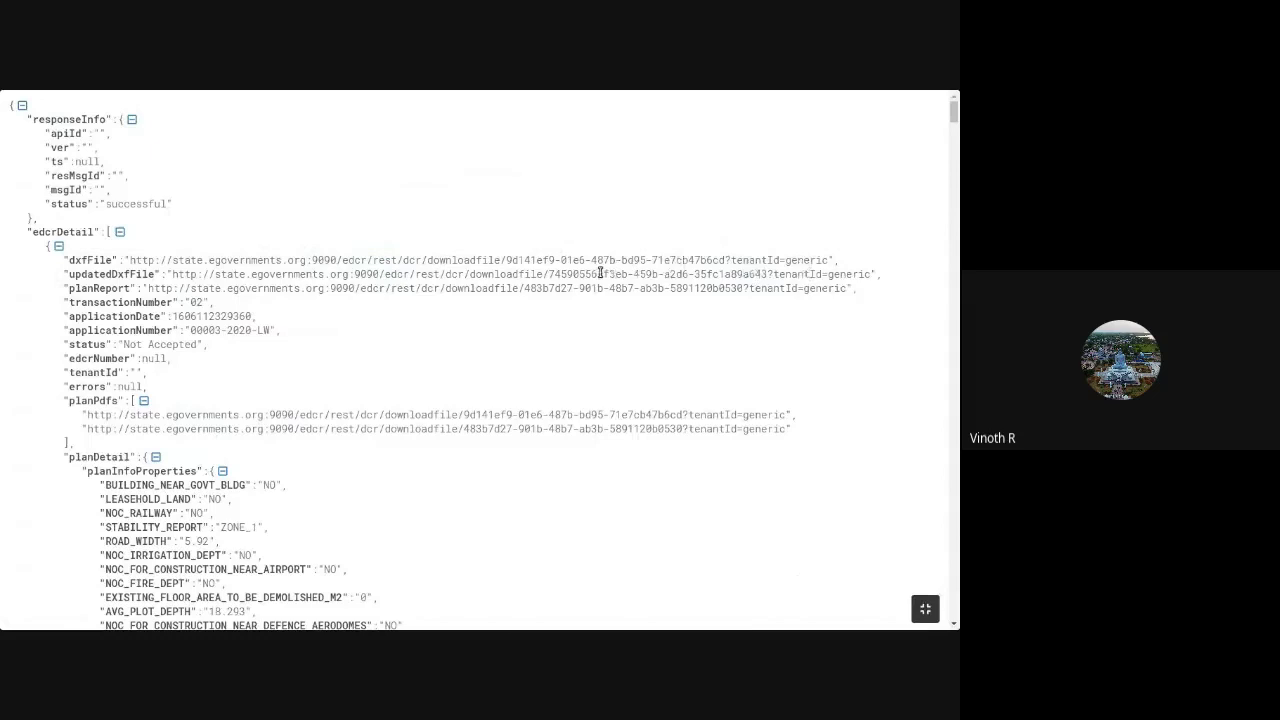
pyautogui.moveTo(129, 289); pyautogui.dragTo(845, 285)
pyautogui.click(149, 288)
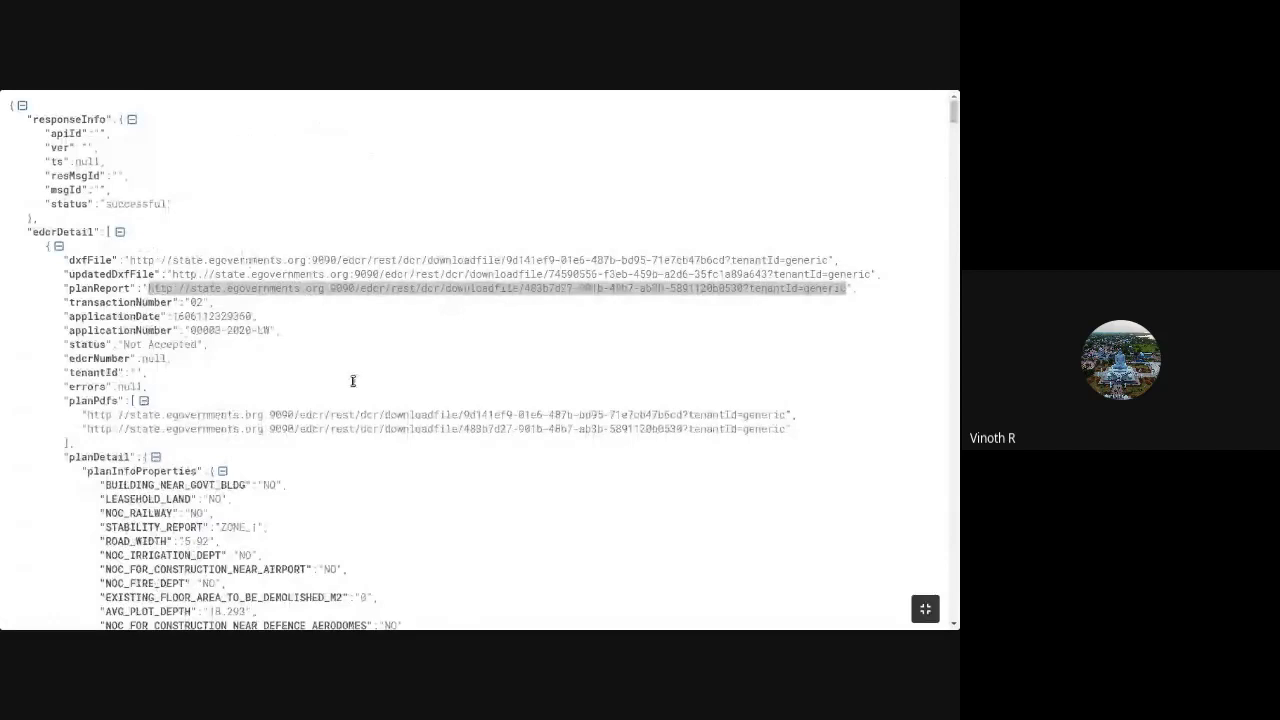
pyautogui.moveTo(953, 108); pyautogui.dragTo(62, 400)
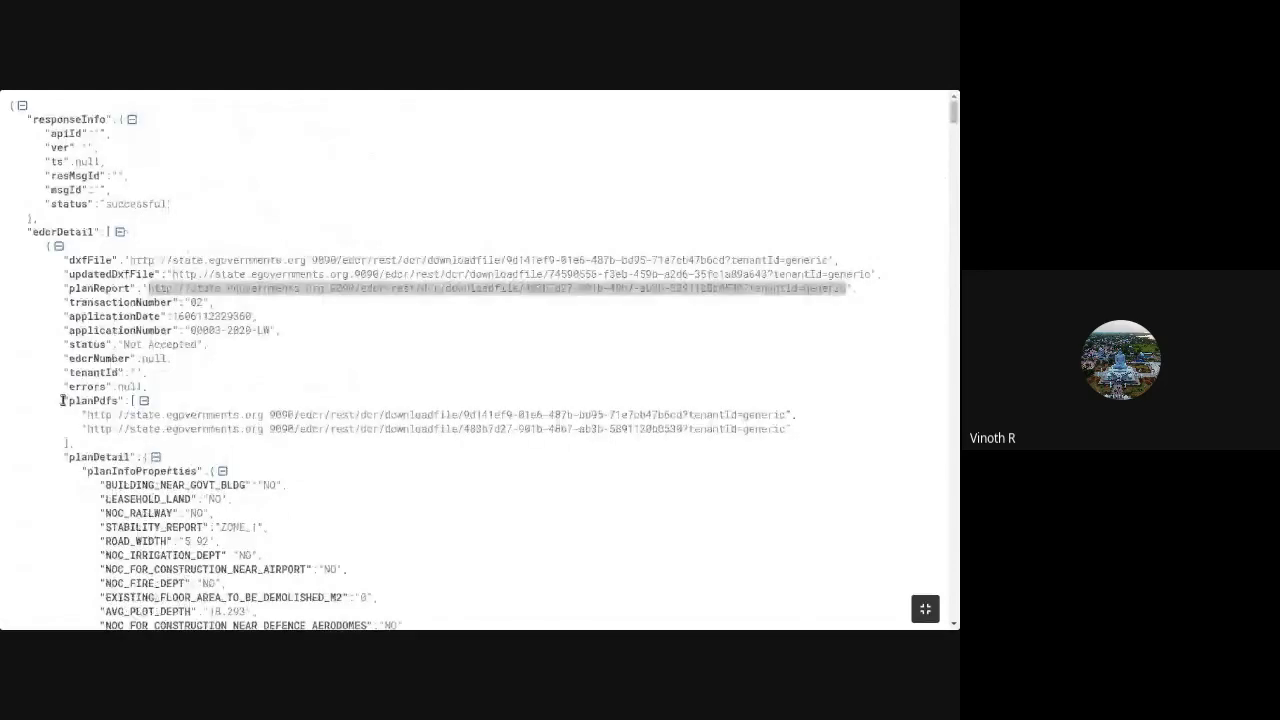
pyautogui.tripleClick(486, 407)
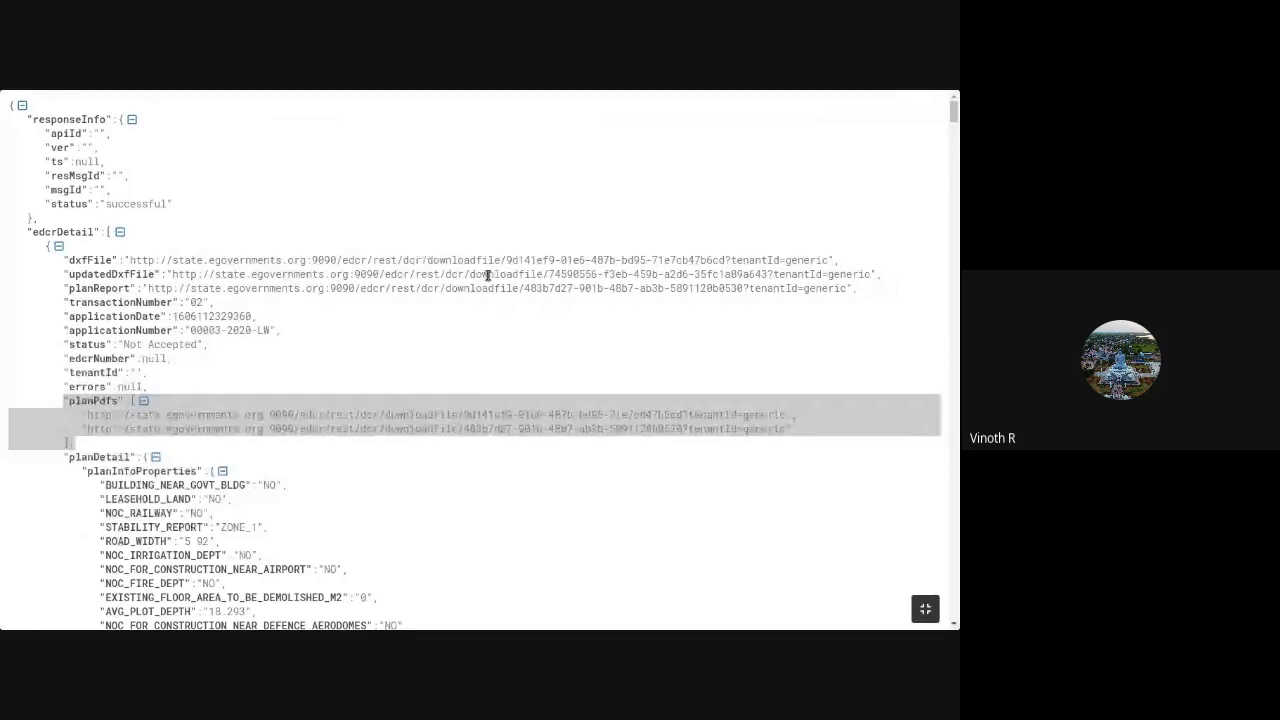
# Review planInfoProperties and the building and floor data under planDetail, and exit the full-screen view
pyautogui.scroll(-3, 953, 115)
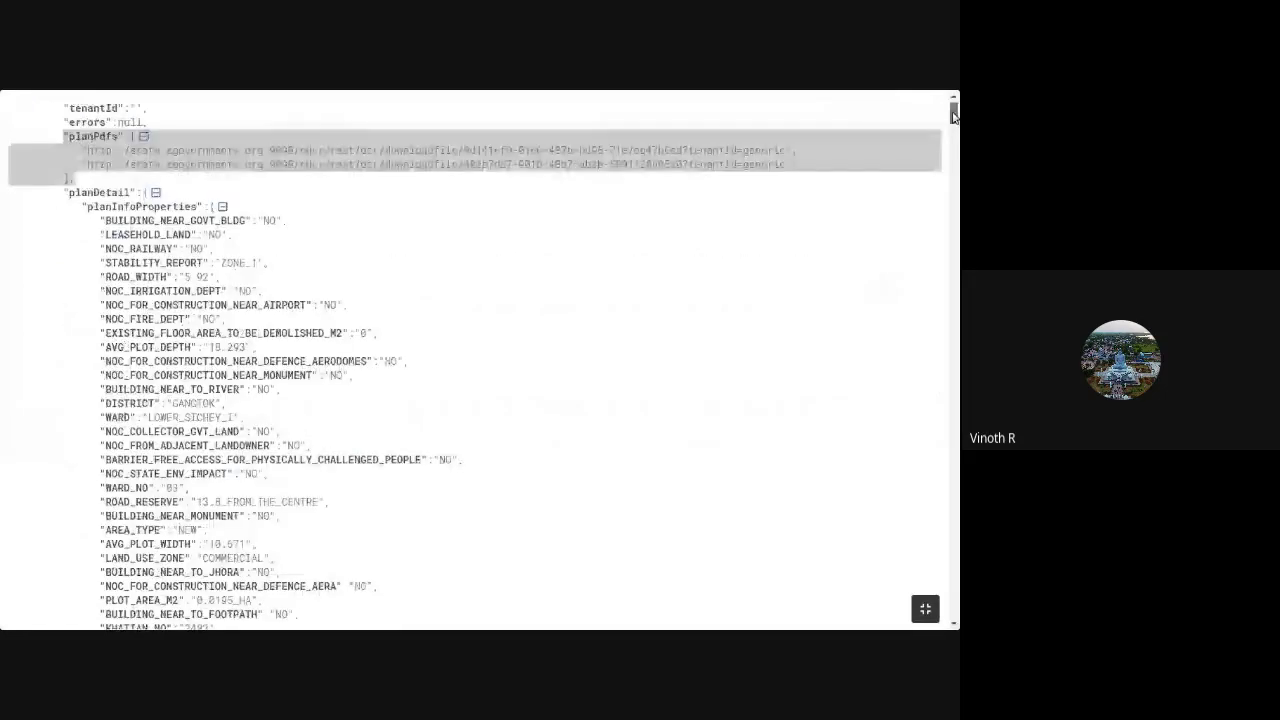
pyautogui.scroll(-4, 953, 115)
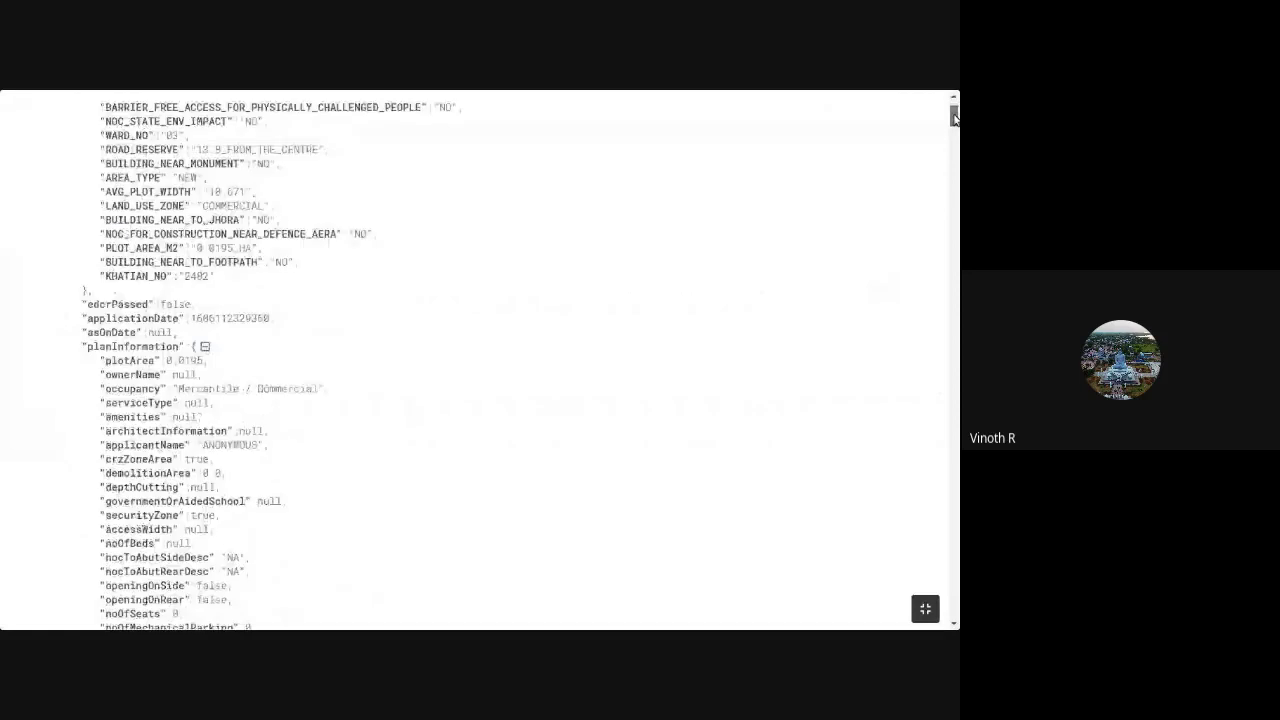
pyautogui.scroll(4, 232, 197)
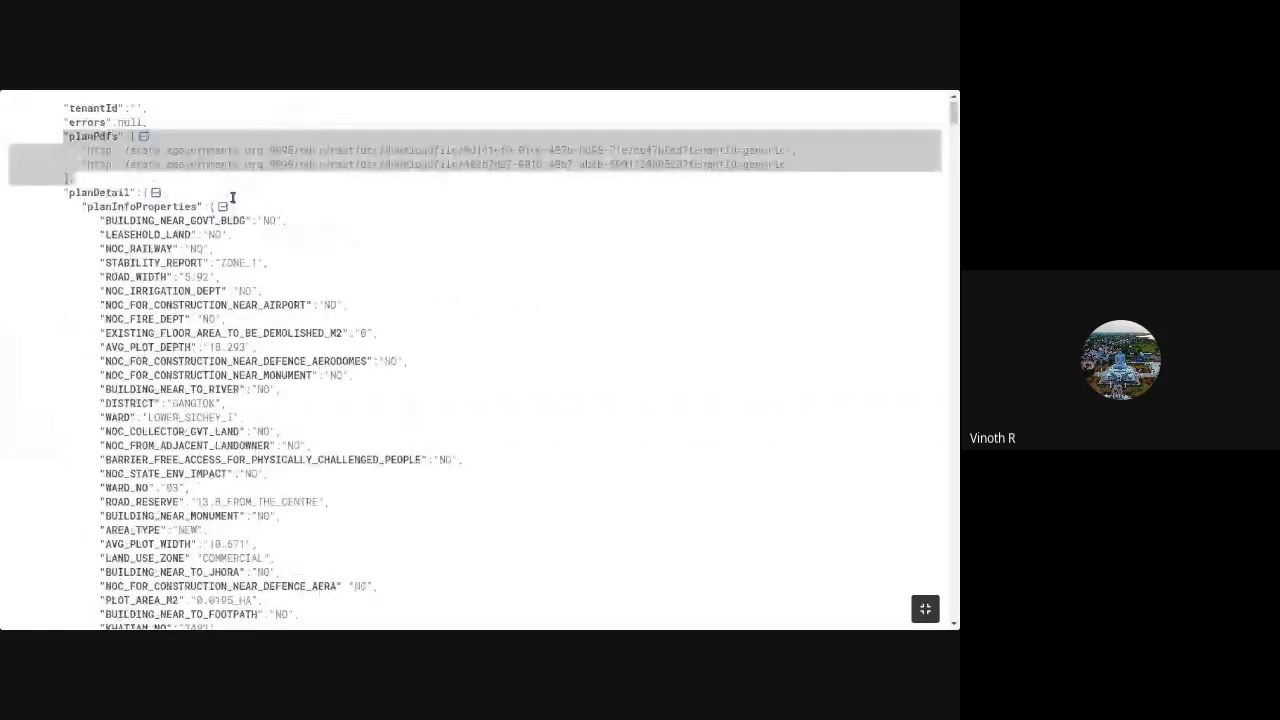
pyautogui.moveTo(232, 197); pyautogui.dragTo(241, 586)
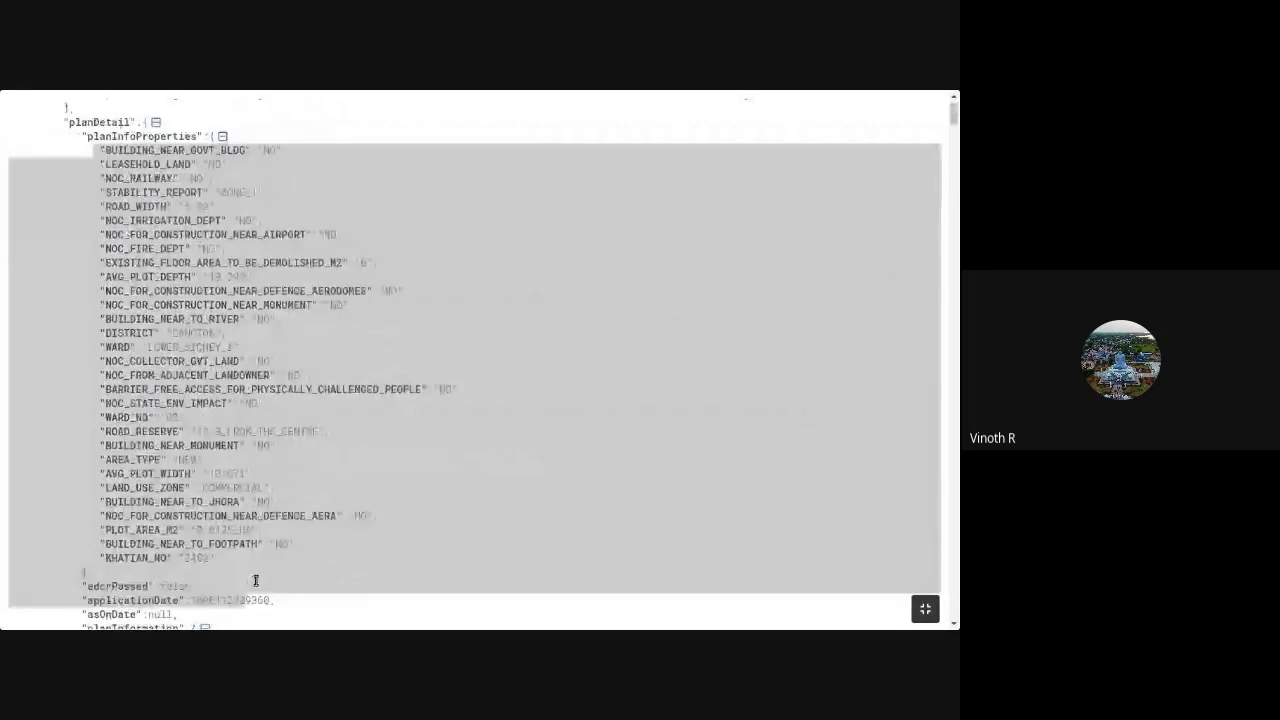
pyautogui.click(954, 117)
pyautogui.moveTo(954, 117); pyautogui.dragTo(954, 132)
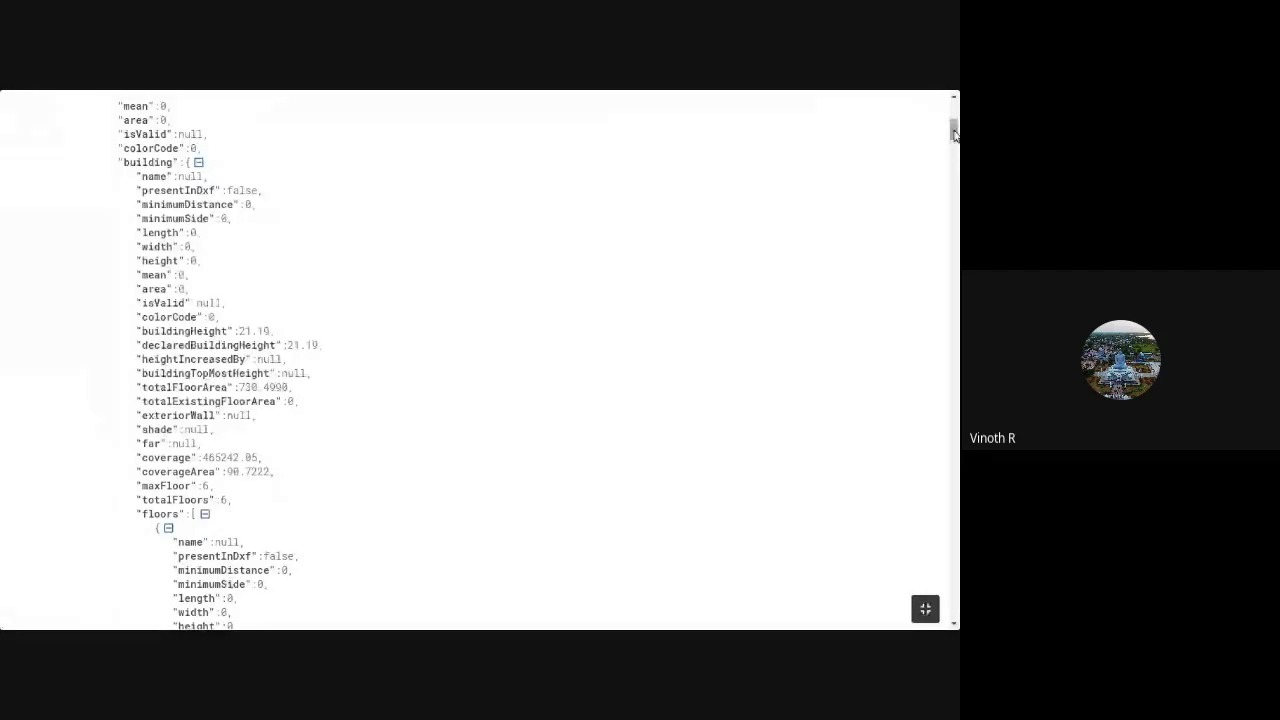
pyautogui.moveTo(954, 134); pyautogui.dragTo(954, 142)
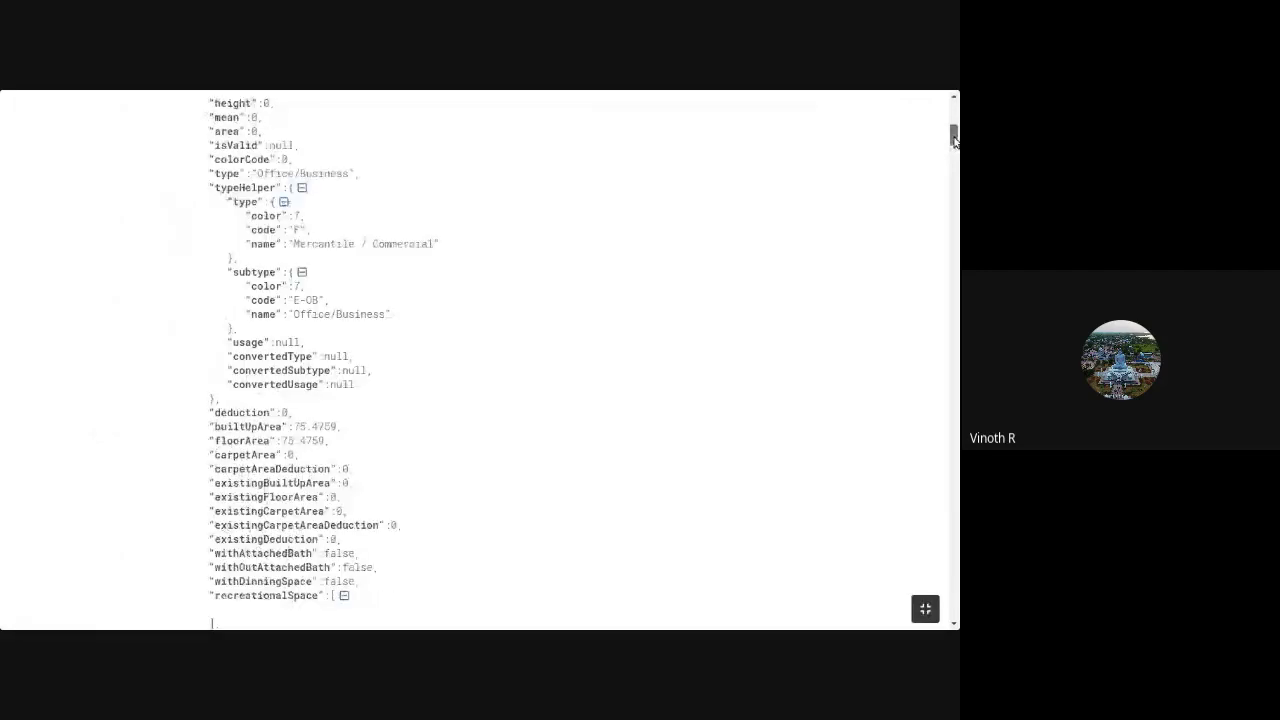
pyautogui.moveTo(954, 142); pyautogui.dragTo(954, 184)
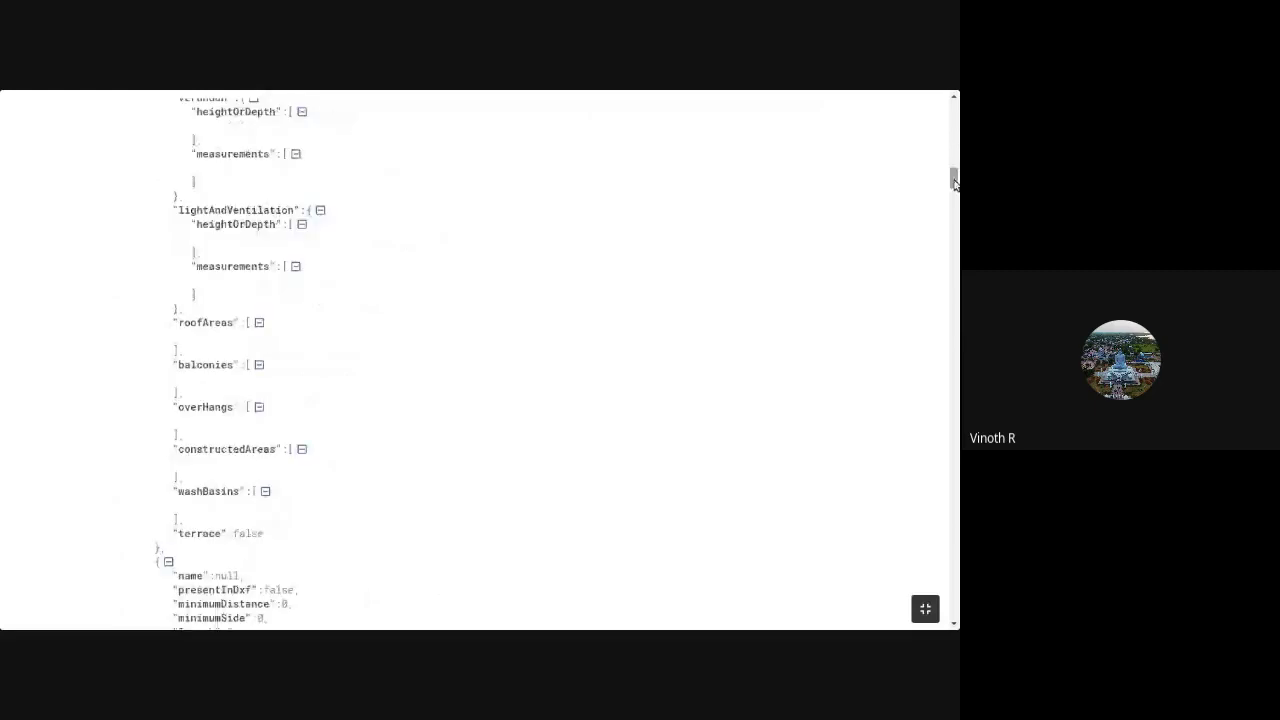
pyautogui.click(926, 608)
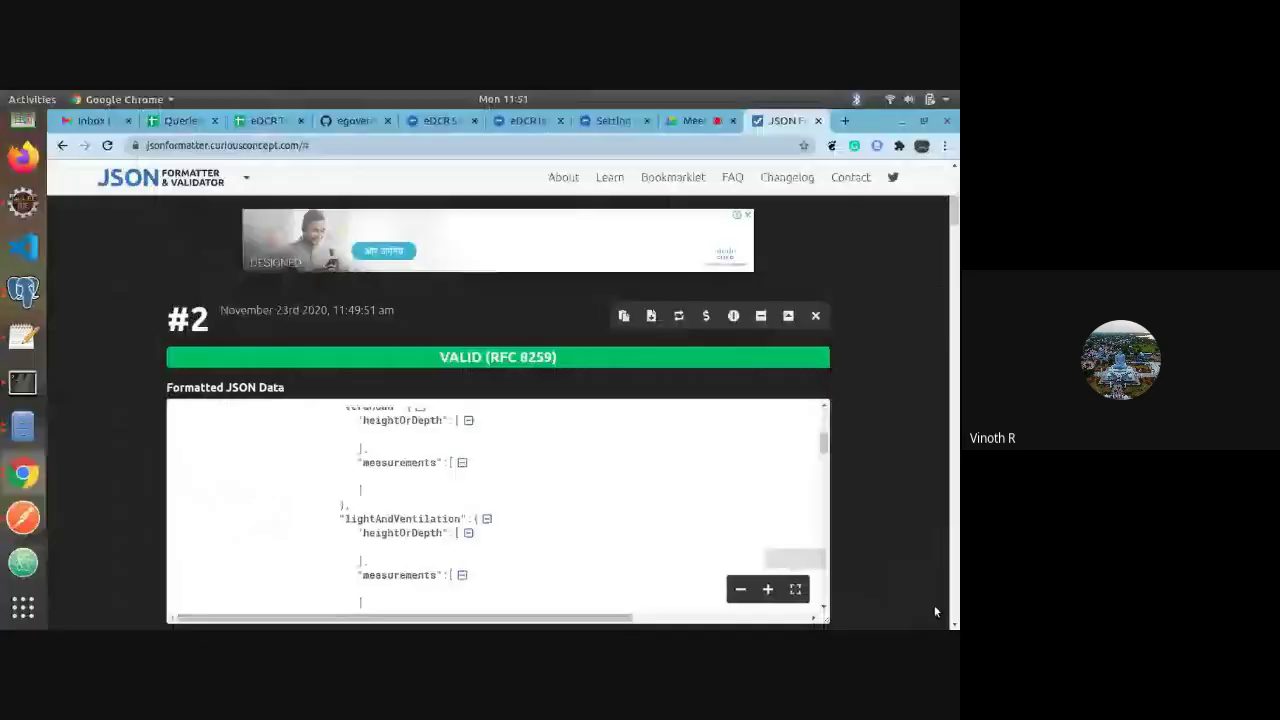
# Copy the New Plan Scrutiny edcrRequest value, including its authToken, from Postman into a new document in Text Editor
pyautogui.click(22, 528)
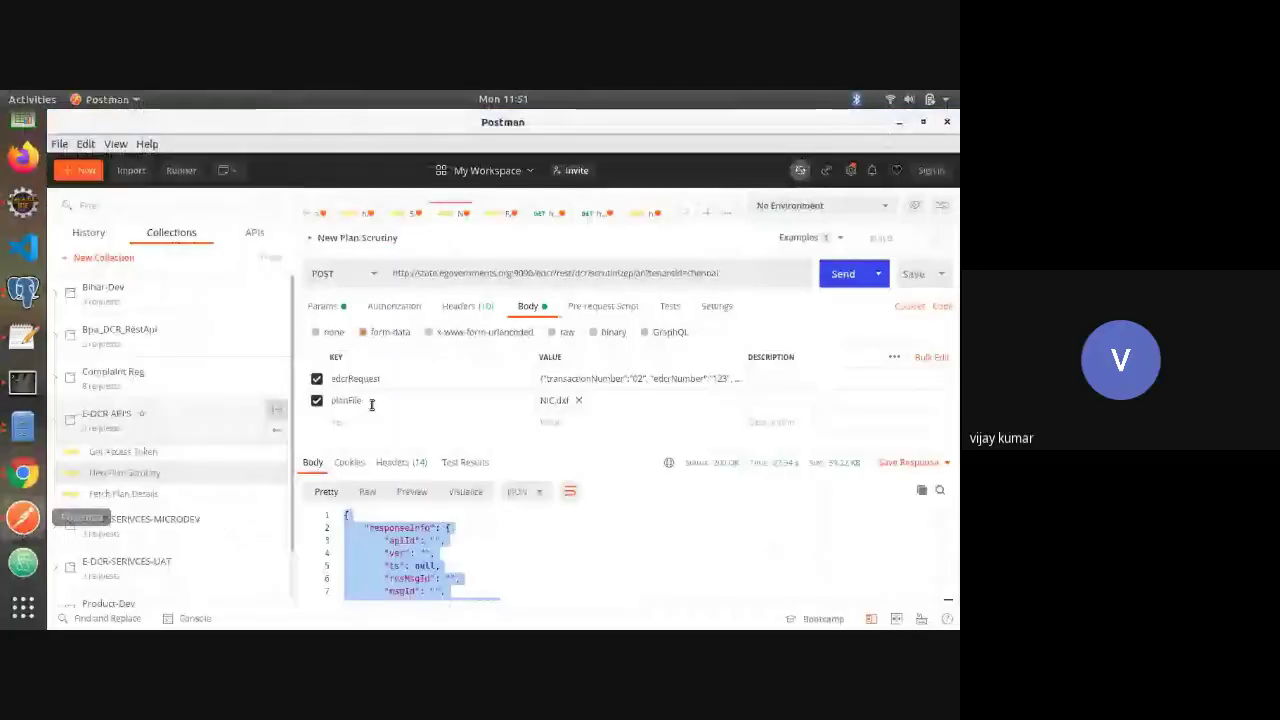
pyautogui.click(633, 381)
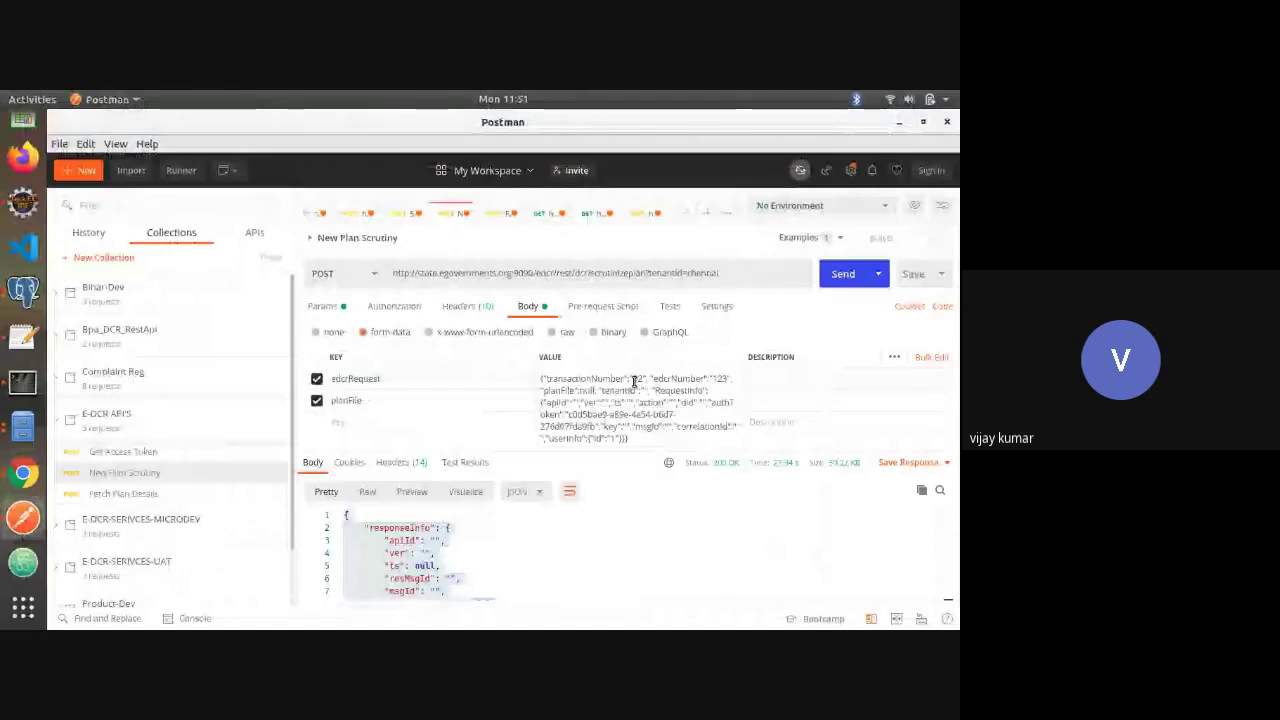
pyautogui.hotkey('ctrl', 'a')
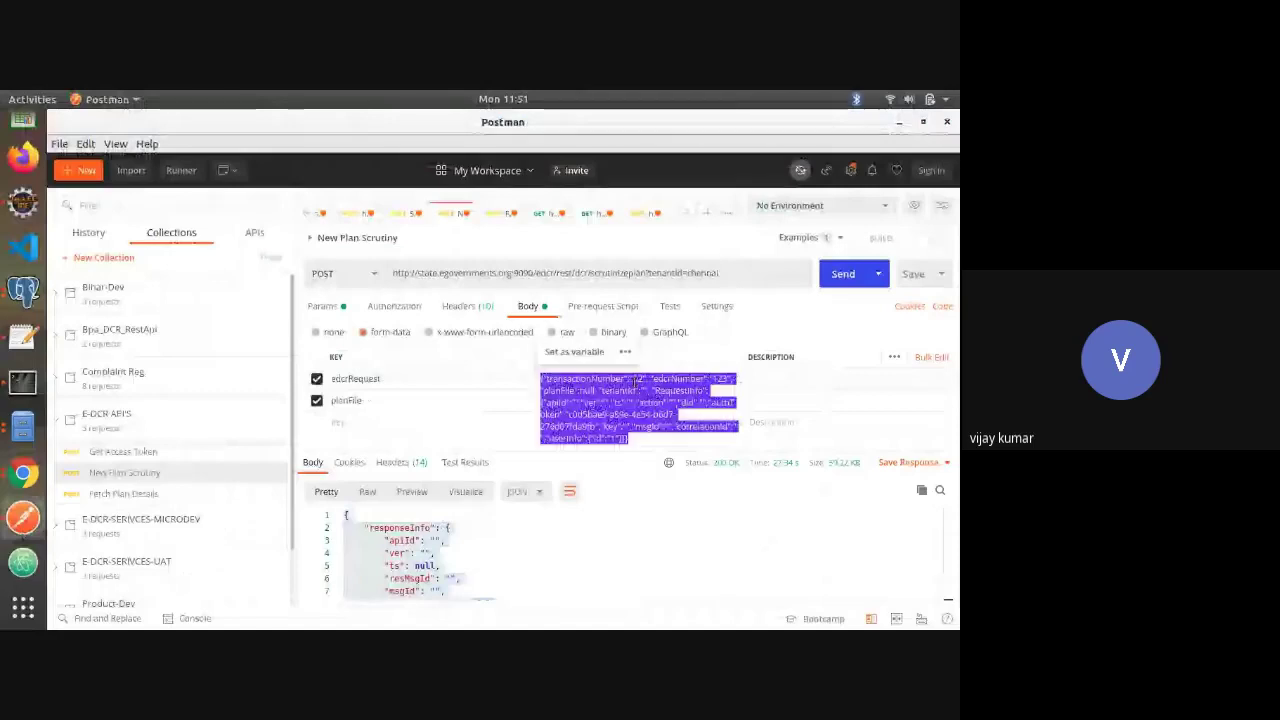
pyautogui.click(23, 336)
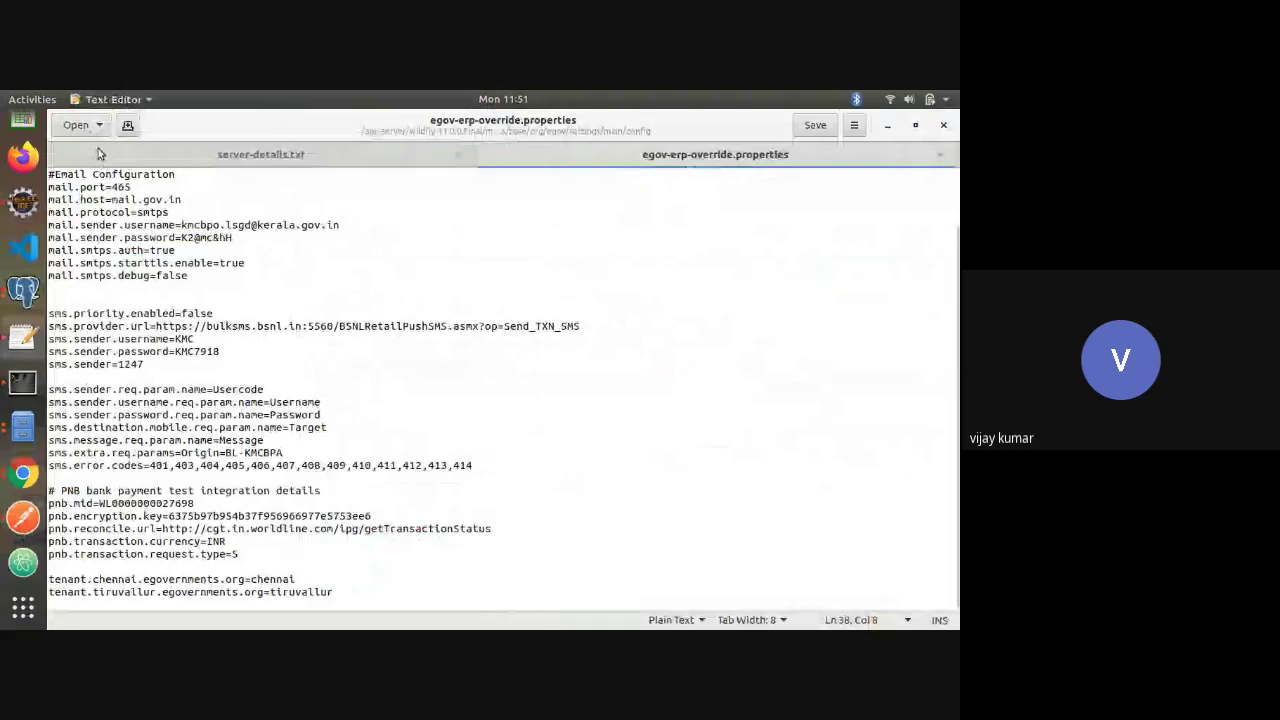
pyautogui.click(127, 125)
pyautogui.hotkey('ctrl', 'v')
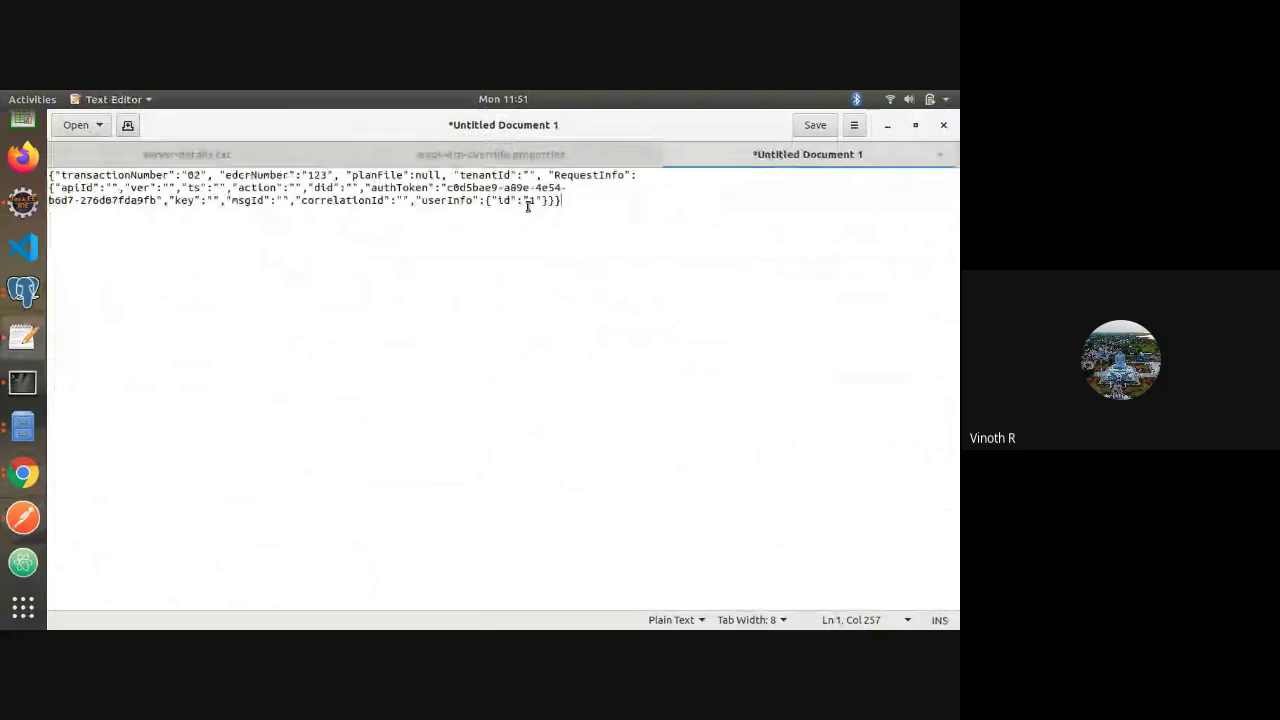
# Clear the edcrNumber and authToken values in the pasted request JSON, leaving empty quotes
pyautogui.doubleClick(315, 175)
pyautogui.press('BackSpace')
pyautogui.click(446, 188)
pyautogui.moveTo(446, 188); pyautogui.dragTo(155, 200)
pyautogui.press('BackSpace')
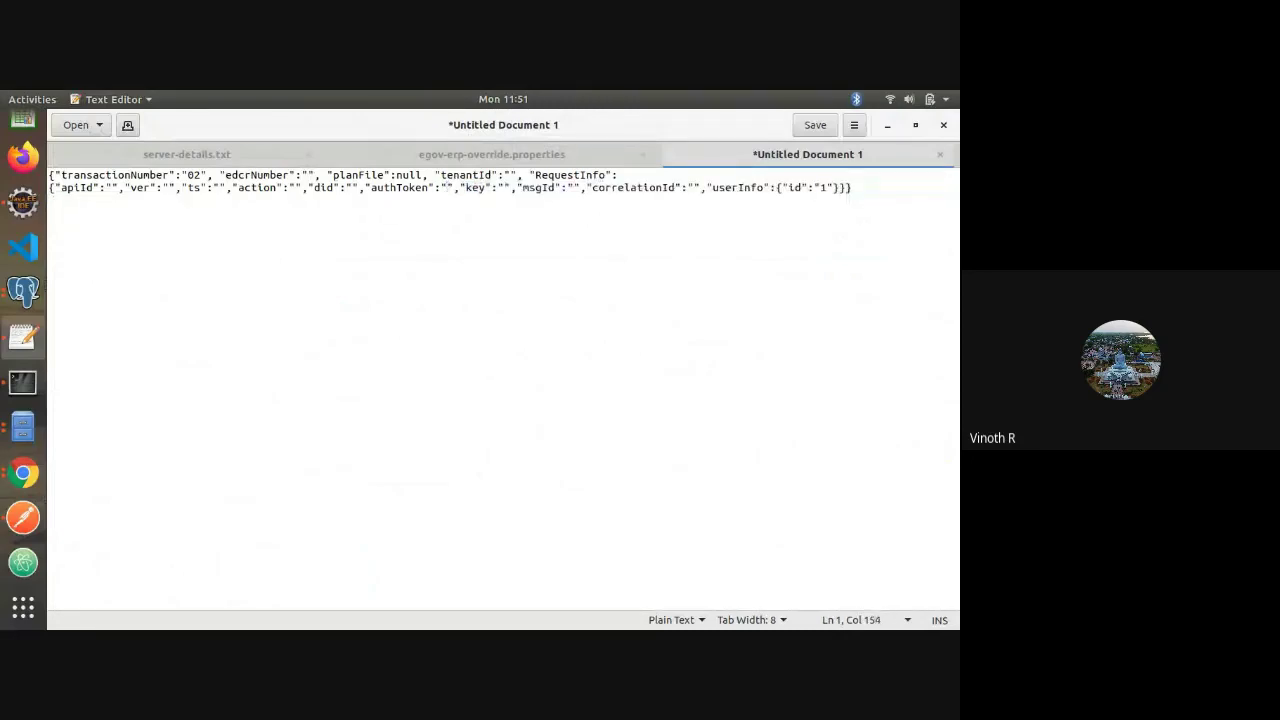
# Examine the transactionNumber, edcrNumber and userInfo id fields in the sample request JSON
pyautogui.doubleClick(190, 175)
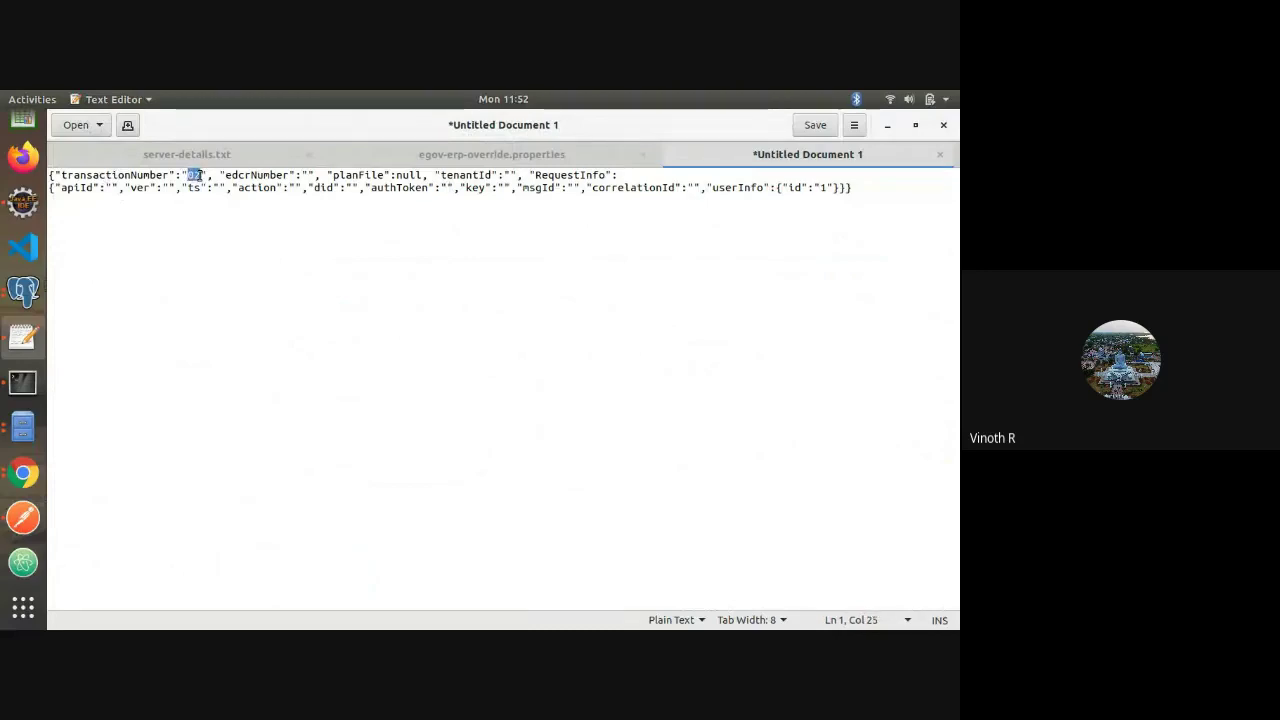
pyautogui.doubleClick(819, 188)
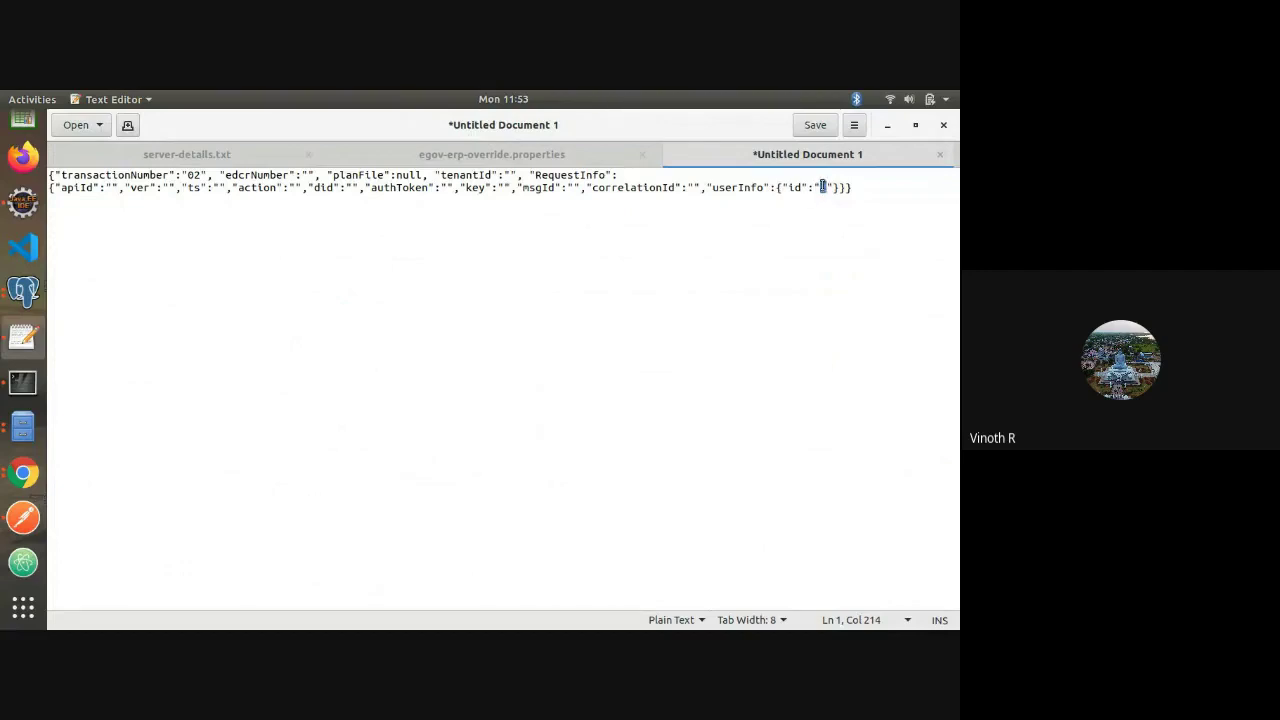
pyautogui.click(821, 187)
pyautogui.moveTo(86, 176); pyautogui.dragTo(202, 176)
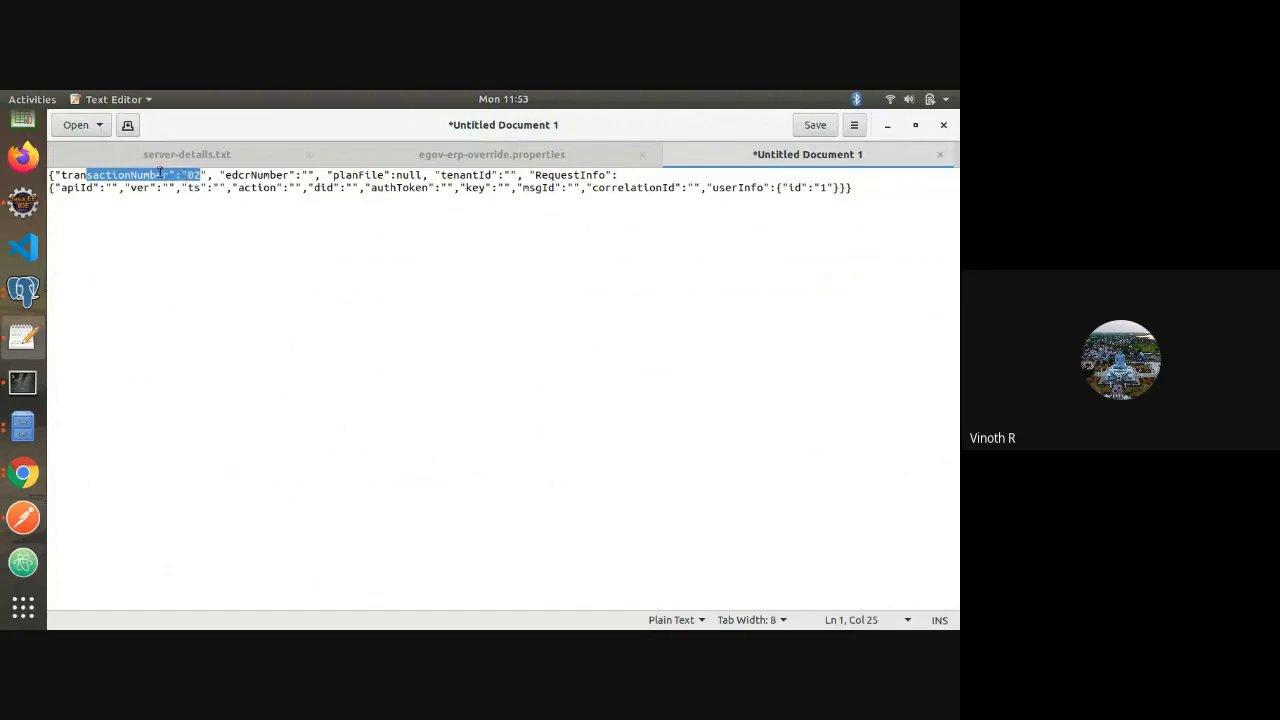
pyautogui.doubleClick(271, 173)
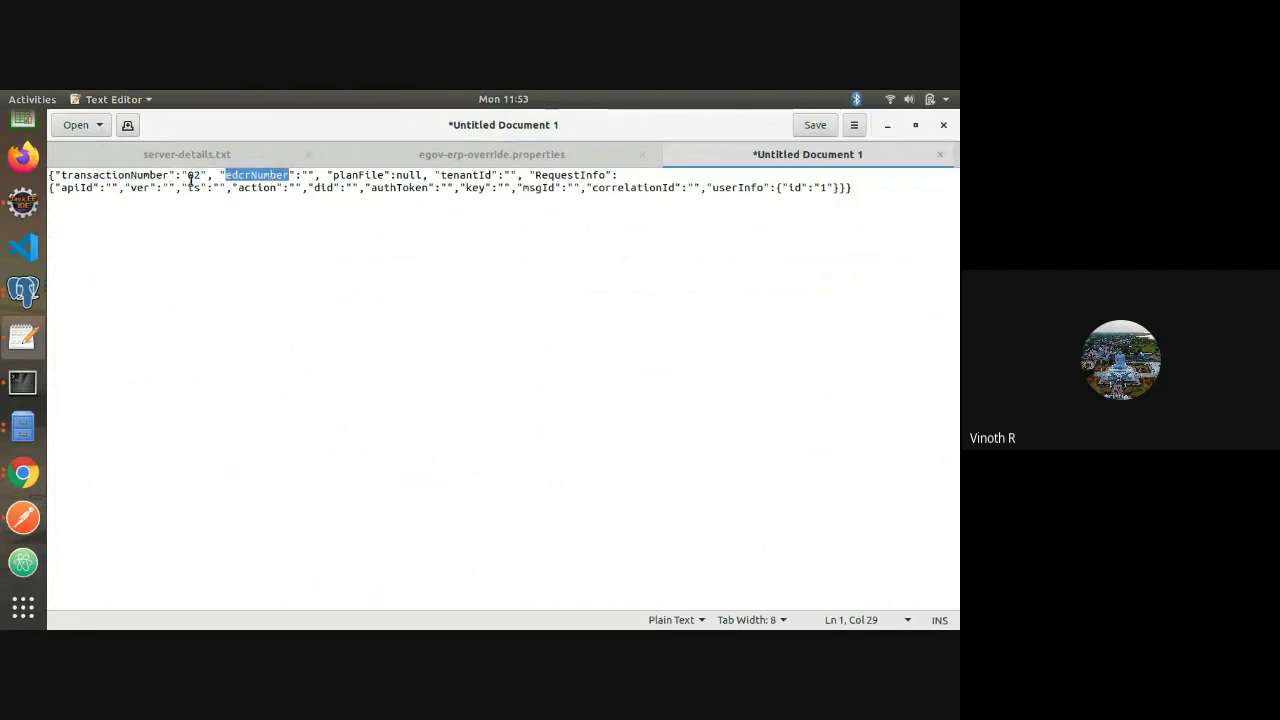
pyautogui.click(822, 187)
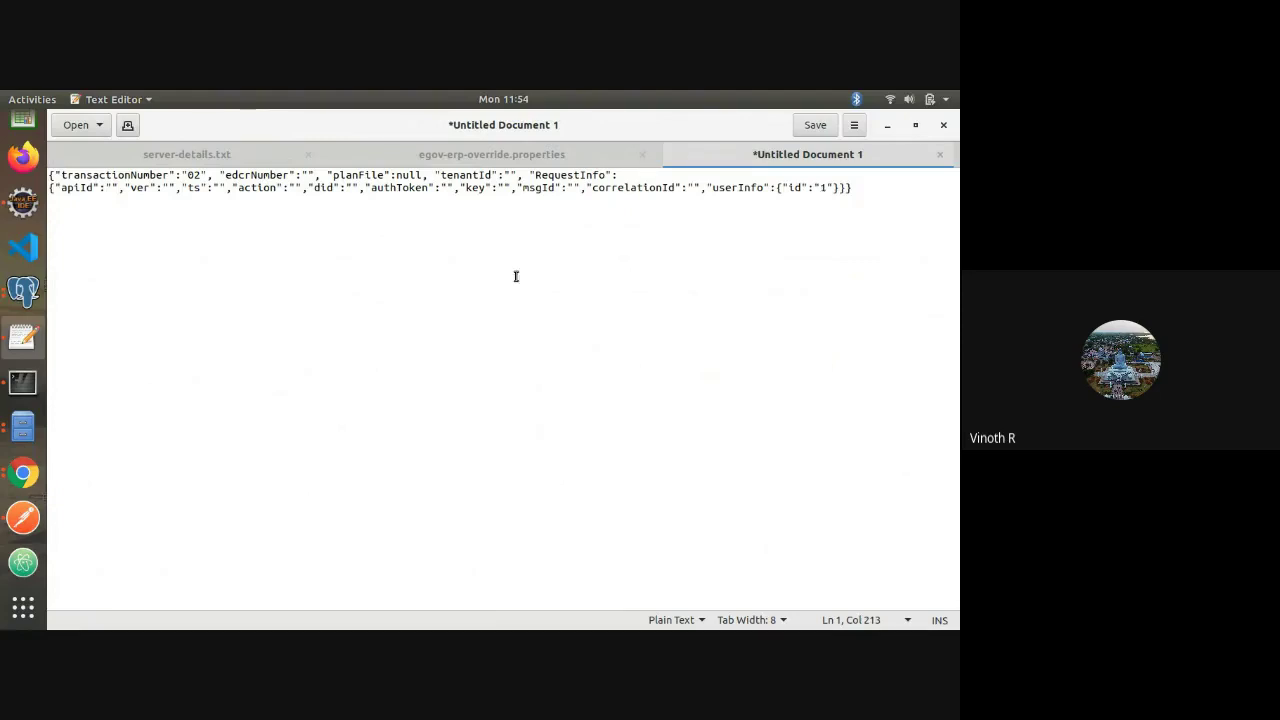
# Switch to Postman, open the Fetch Plan Details request and disable its tenantId and transactionNumber query parameters
pyautogui.click(20, 517)
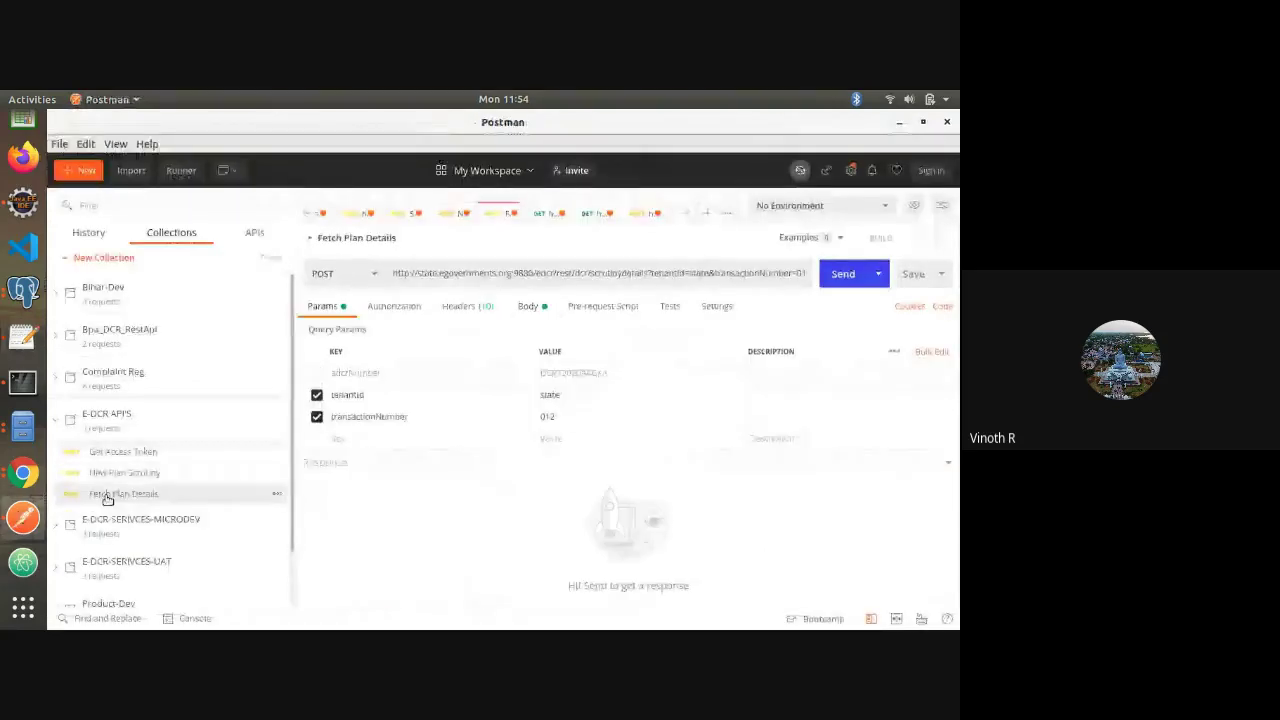
pyautogui.click(529, 308)
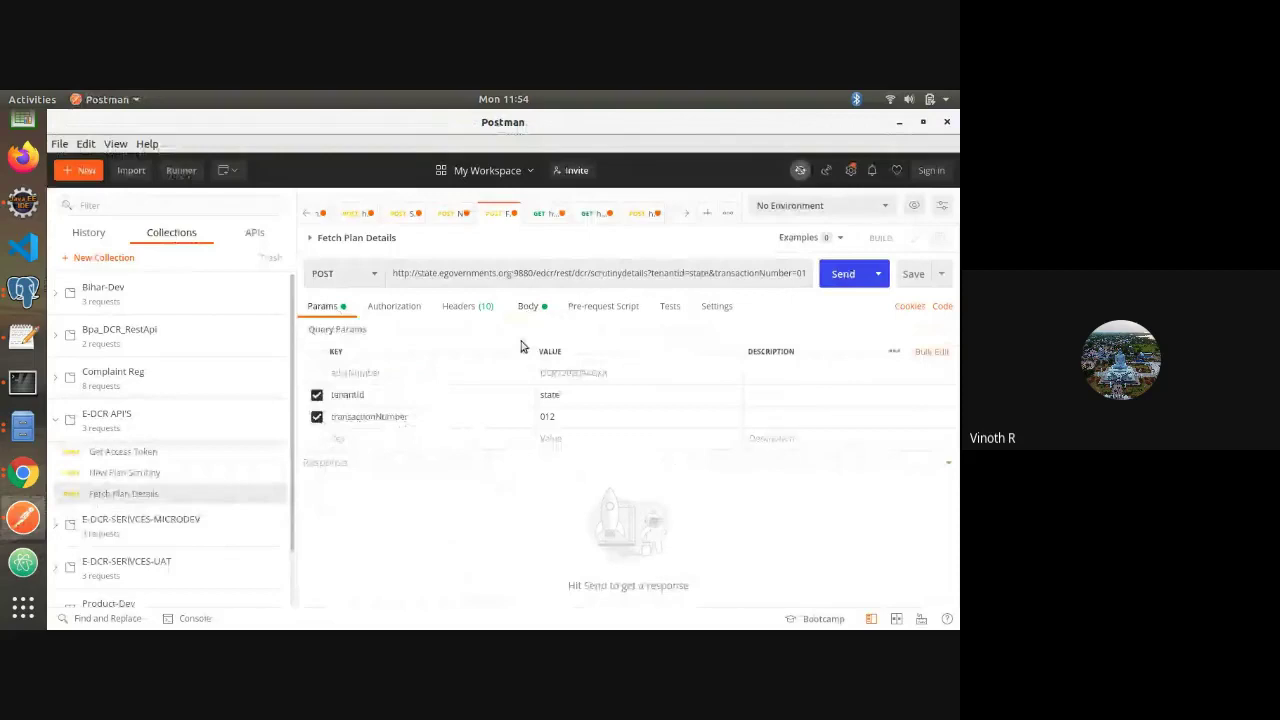
pyautogui.click(317, 395)
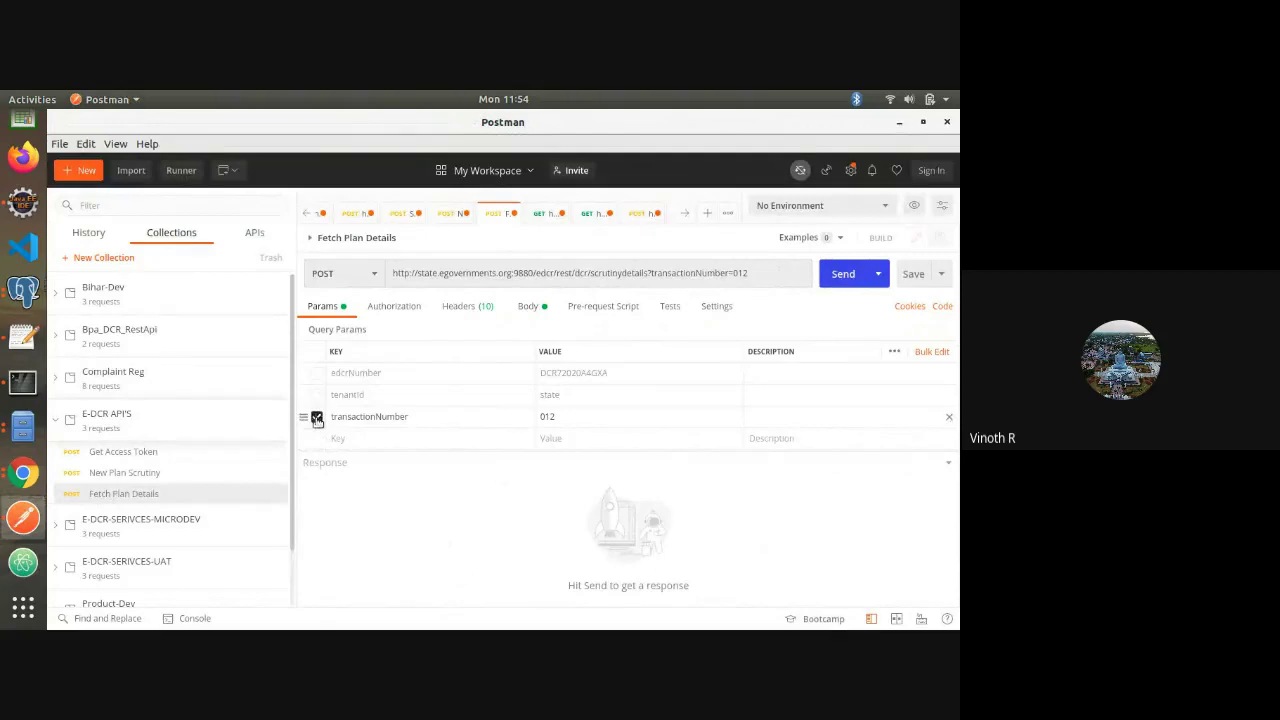
pyautogui.click(317, 418)
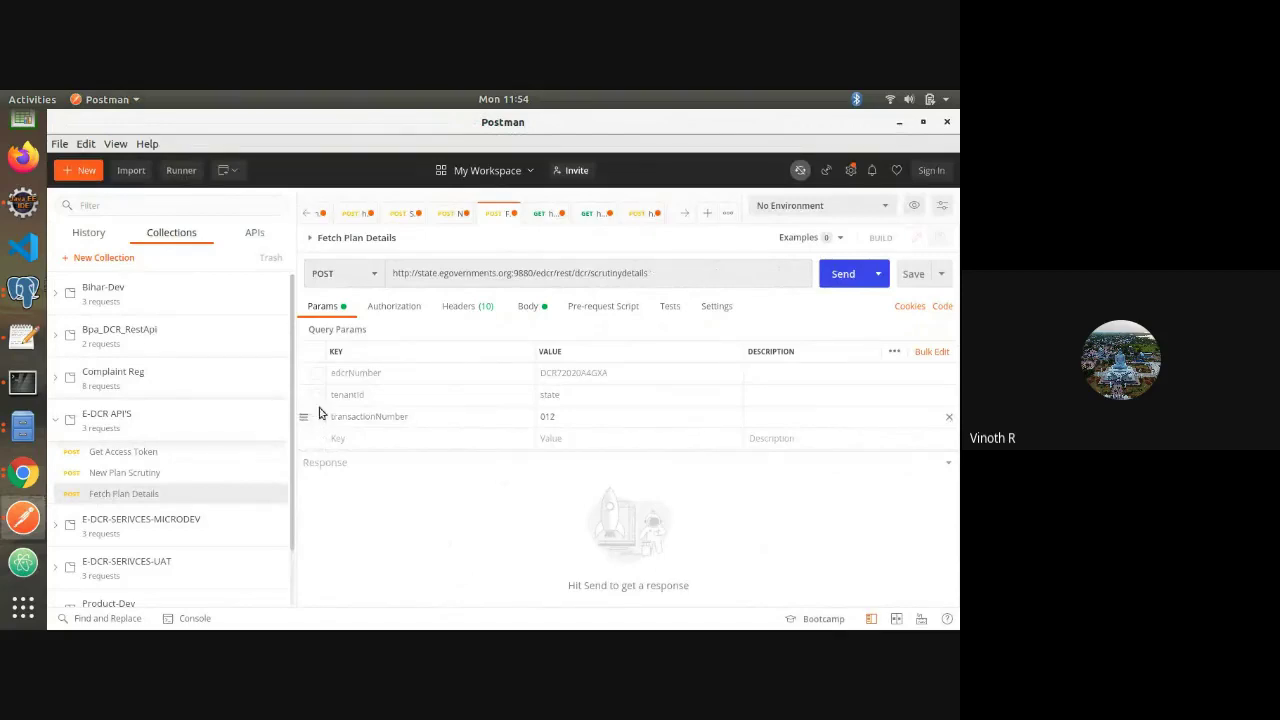
# Examine the raw JSON body of the Fetch Plan Details request down to its userInfo block
pyautogui.click(528, 306)
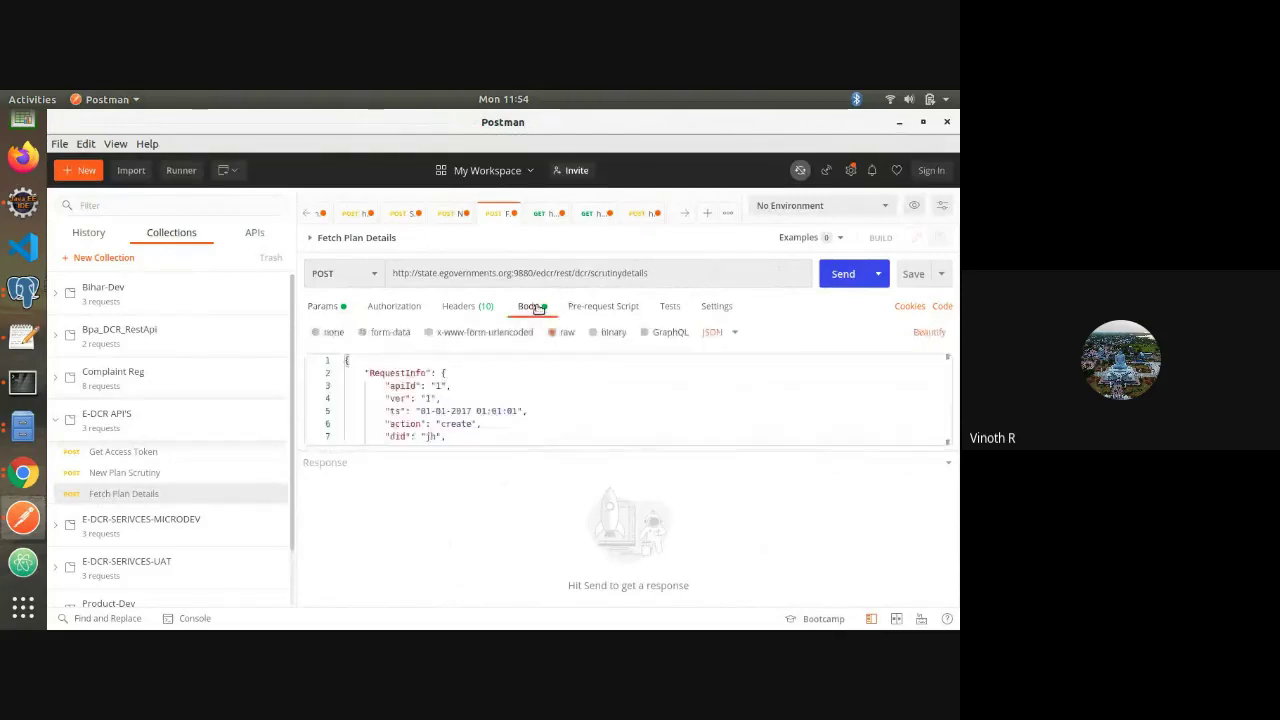
pyautogui.scroll(-1, 441, 390)
pyautogui.scroll(-3, 441, 390)
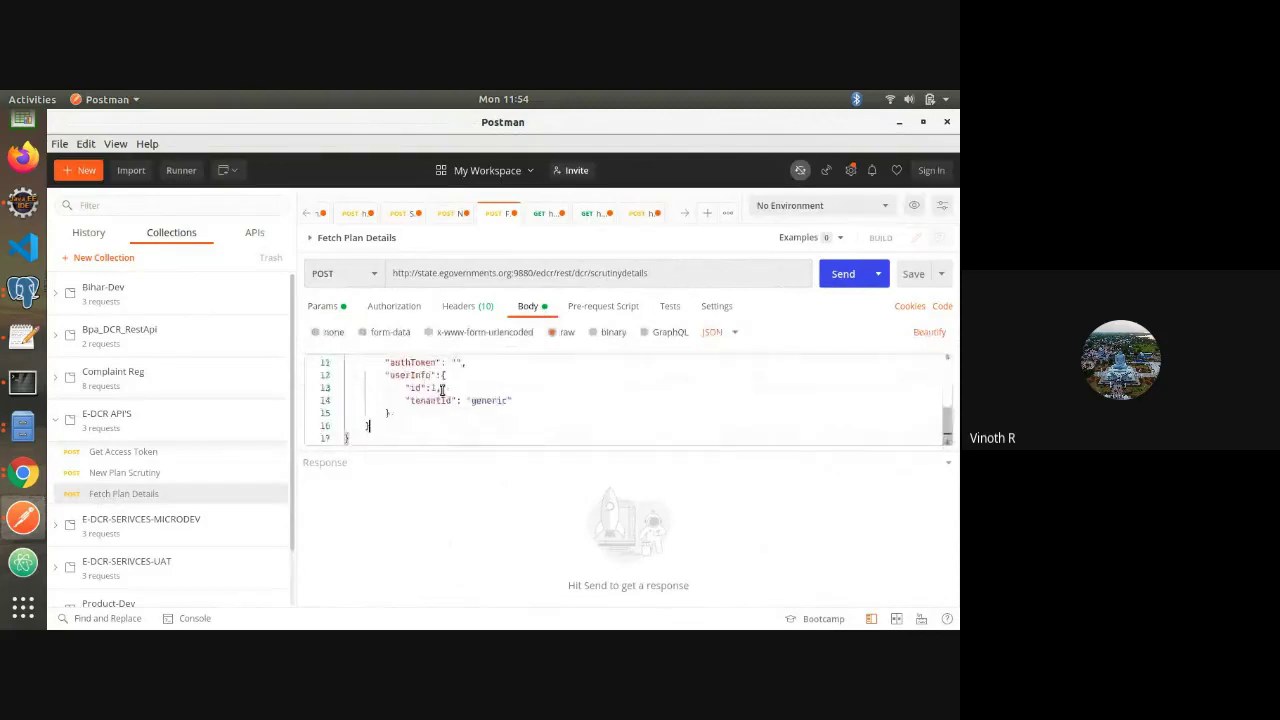
# Send the Fetch Plan Details request to the scrutinydetails endpoint with all its query parameters disabled
pyautogui.click(443, 389)
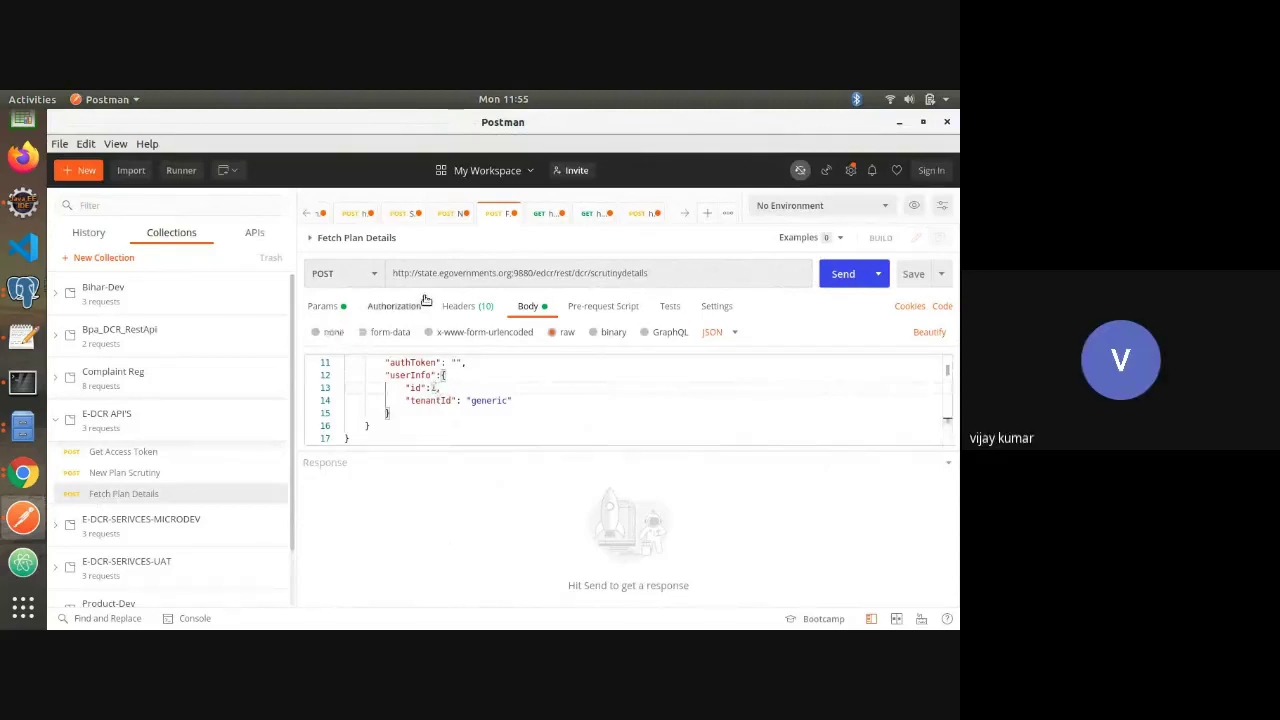
pyautogui.click(324, 307)
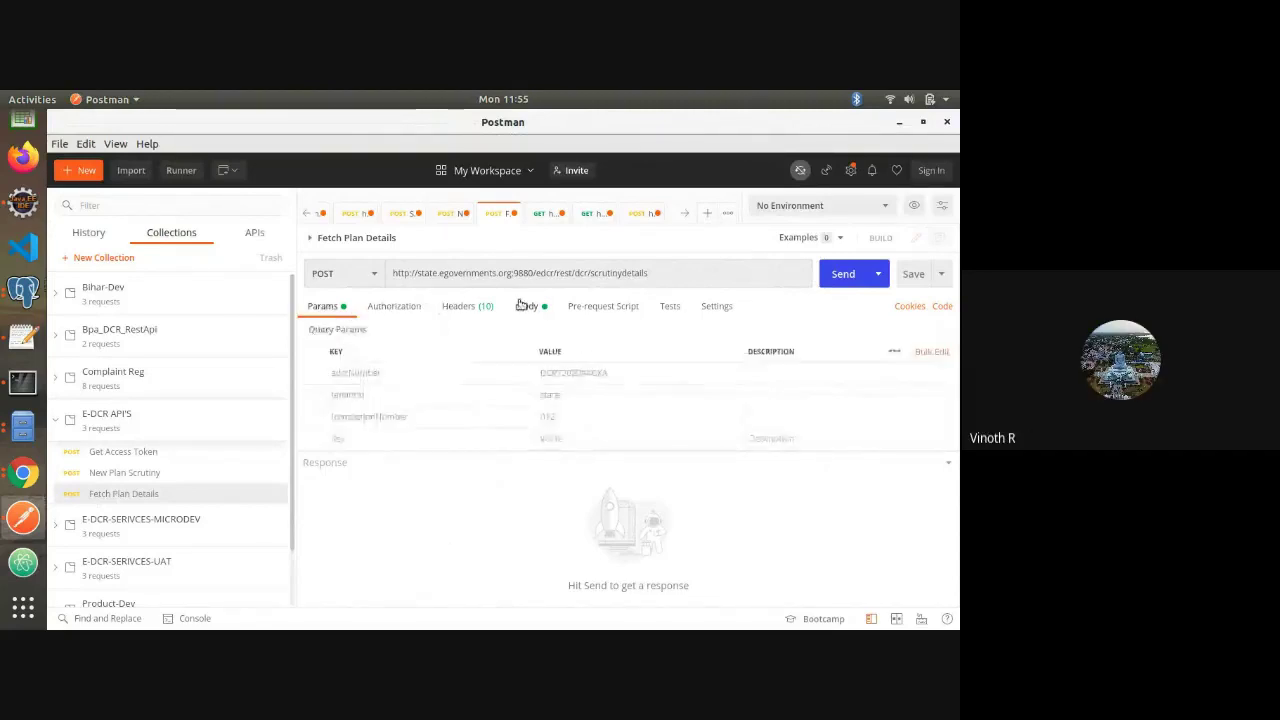
pyautogui.click(829, 277)
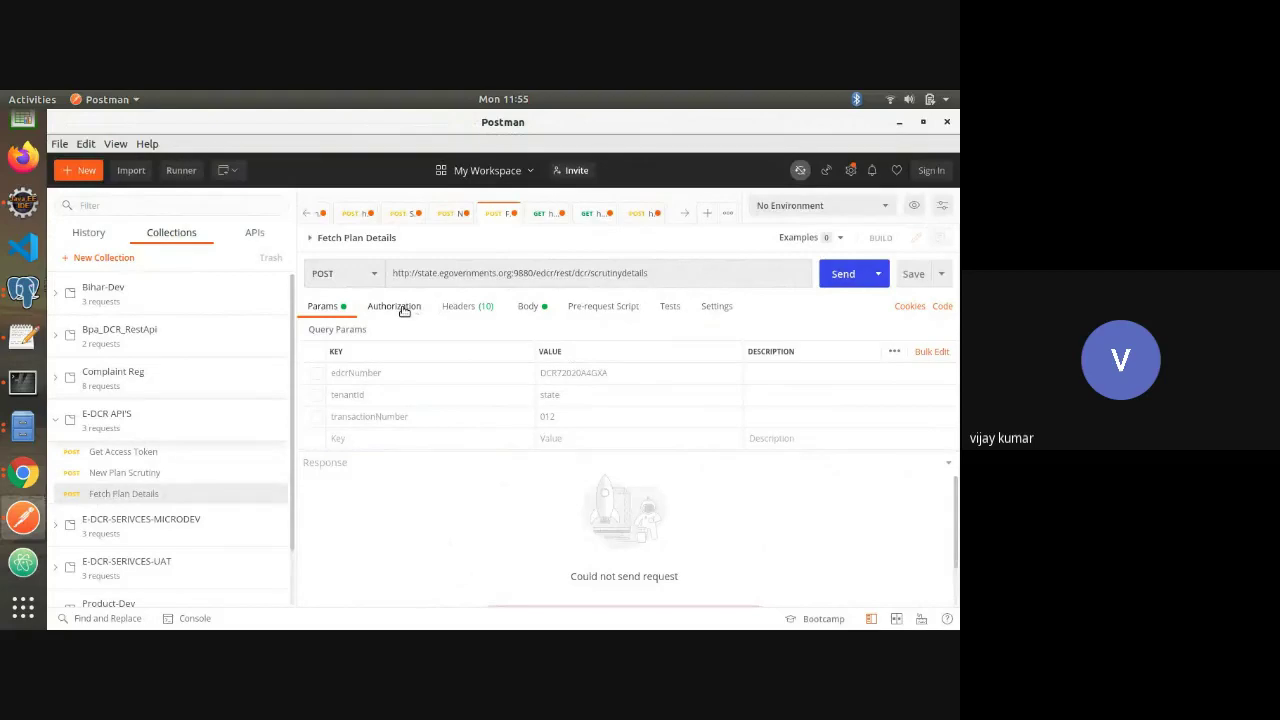
# Review the JSON body, authorization settings and headers of the Fetch Plan Details request
pyautogui.click(531, 306)
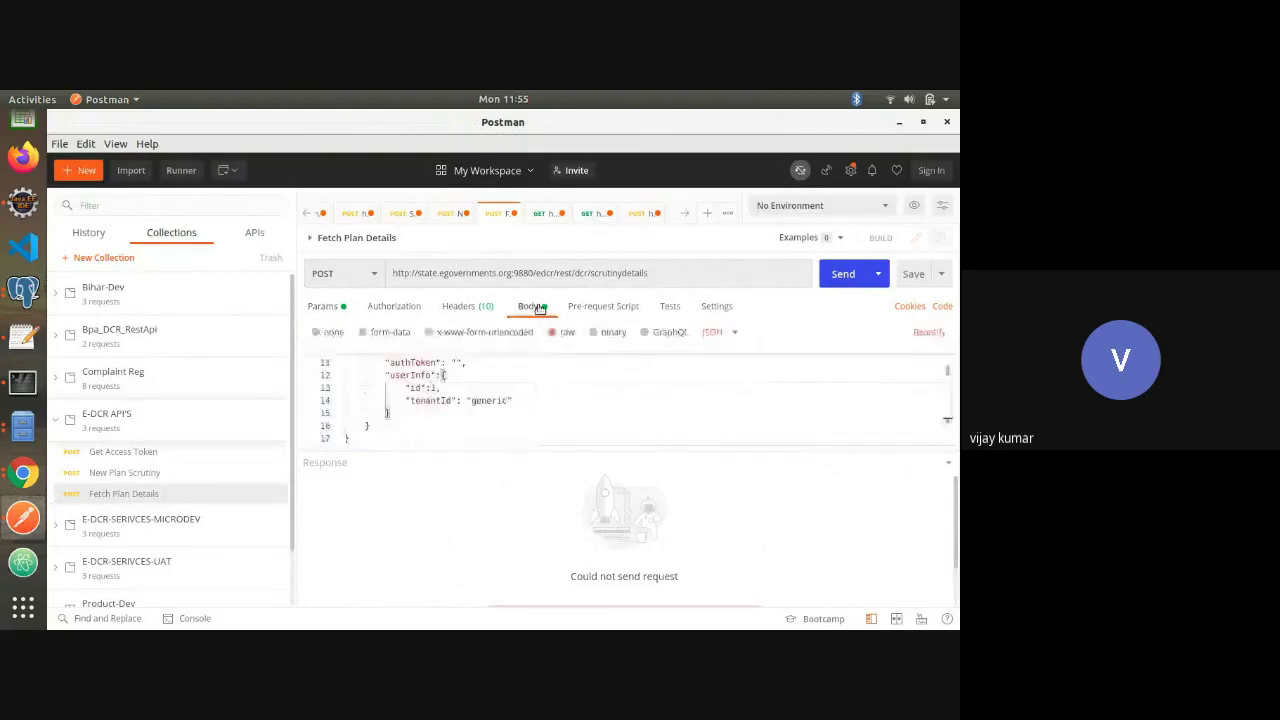
pyautogui.click(396, 308)
pyautogui.click(531, 306)
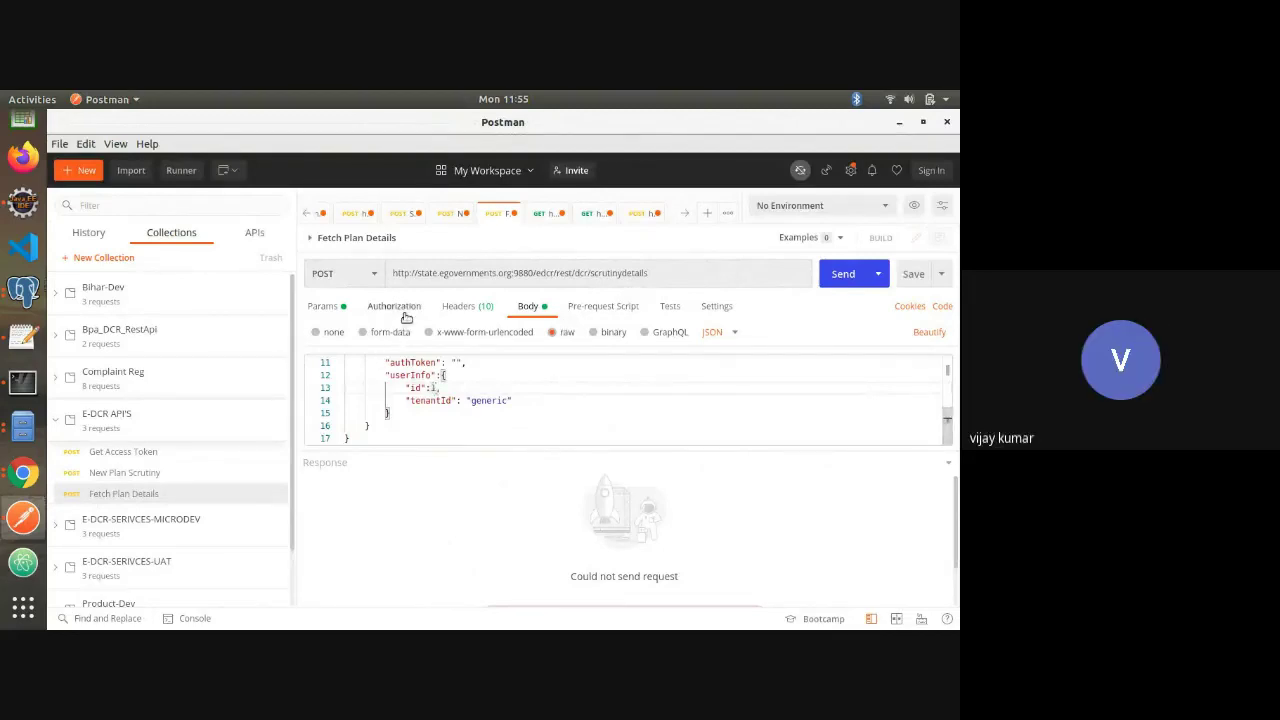
pyautogui.click(405, 309)
pyautogui.click(466, 308)
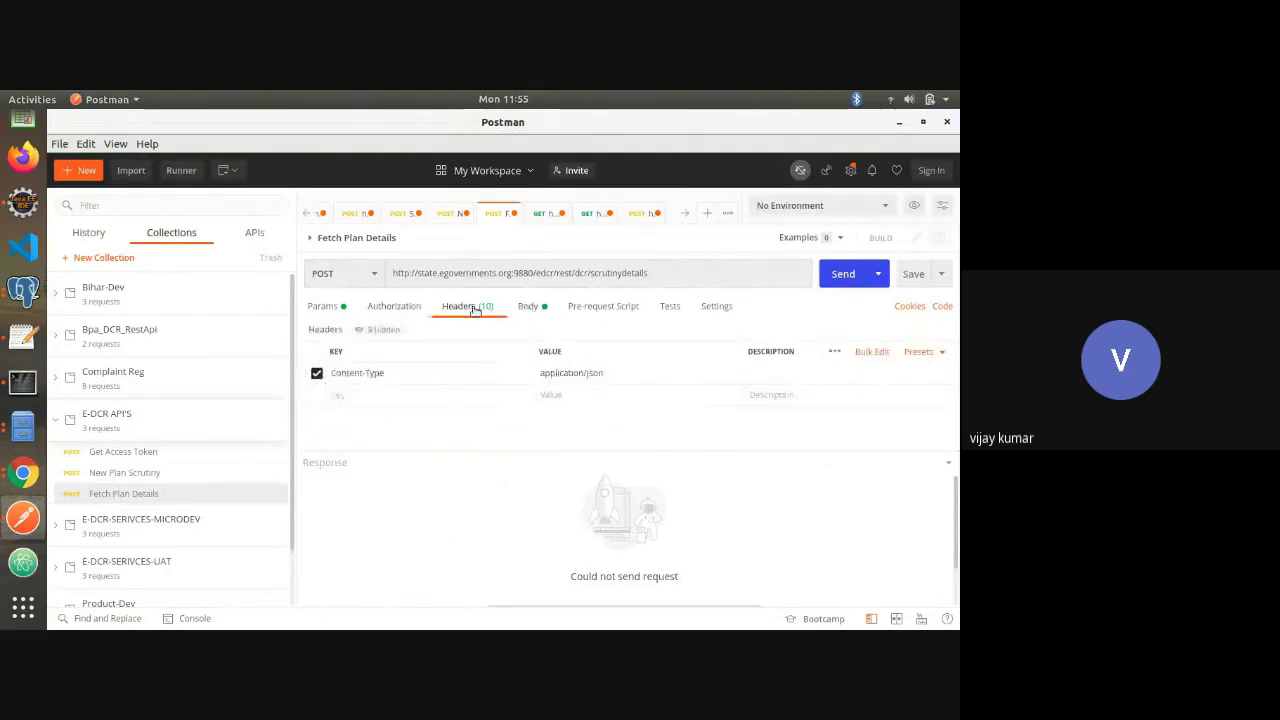
# Enable the tenantId and transactionNumber query parameters and set tenantId to tn.chennai
pyautogui.click(336, 307)
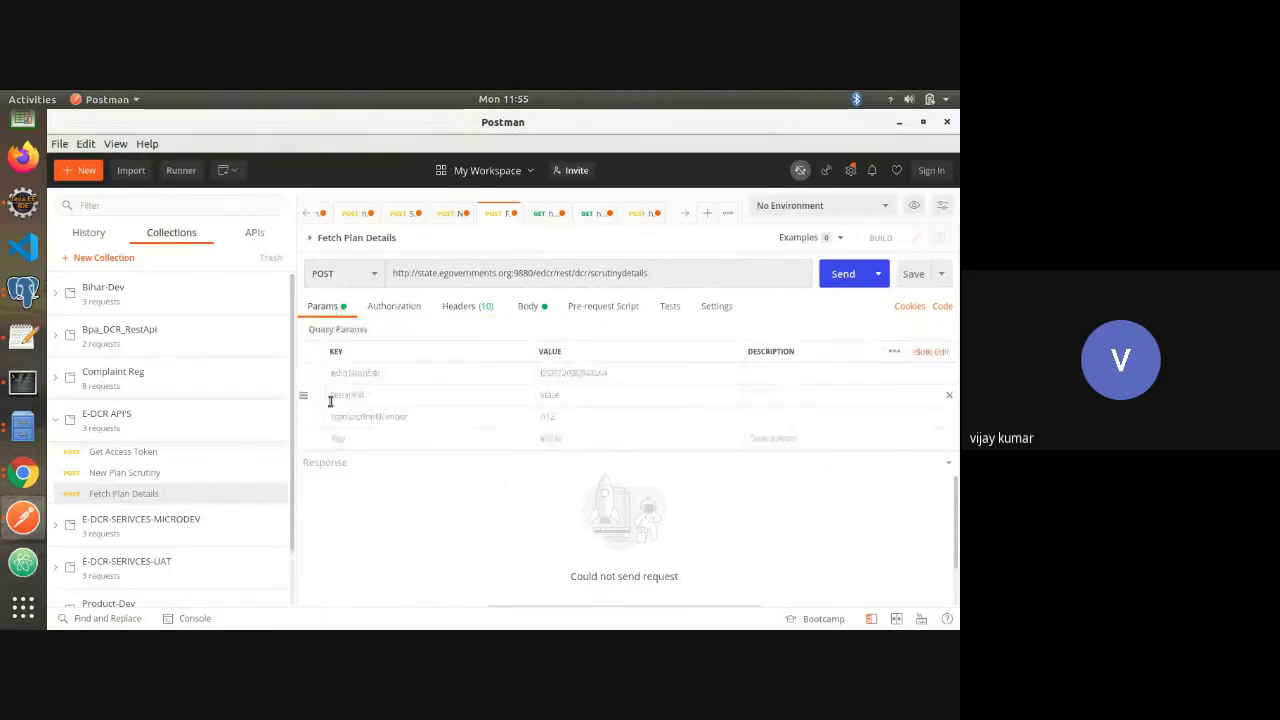
pyautogui.click(317, 396)
pyautogui.click(317, 417)
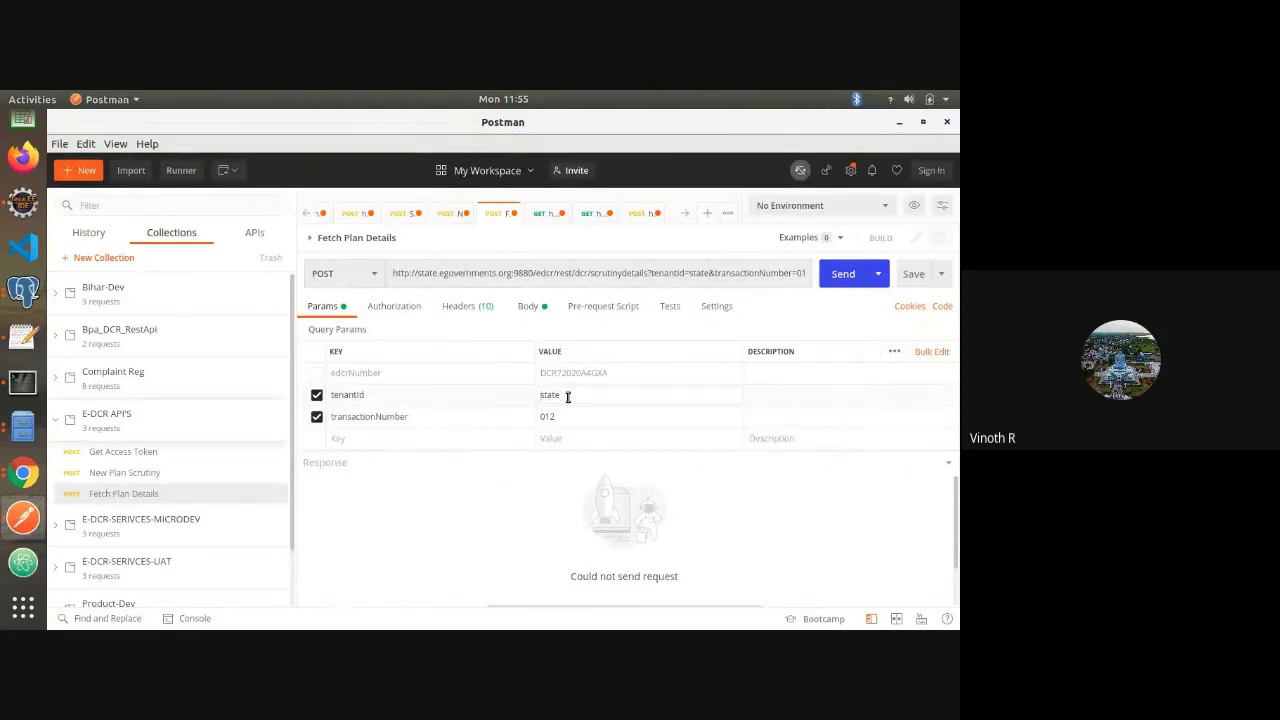
pyautogui.write('tn.')
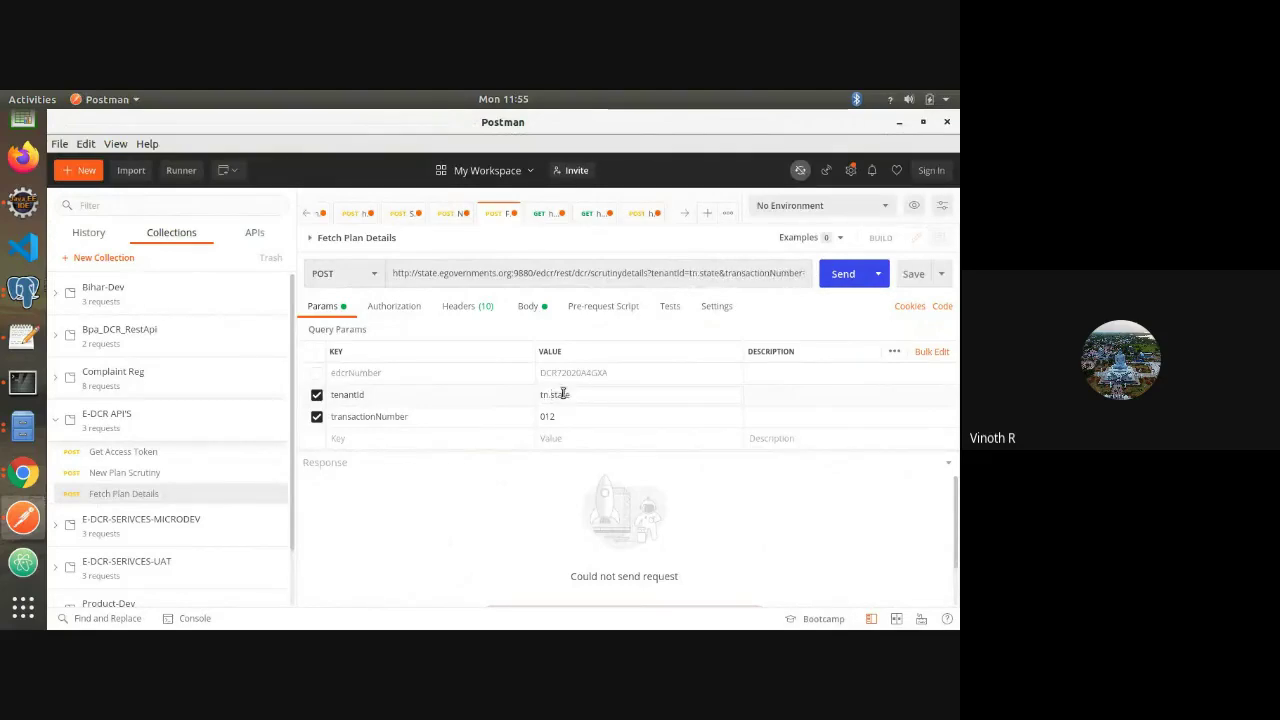
pyautogui.doubleClick(563, 395)
pyautogui.write('chennai')
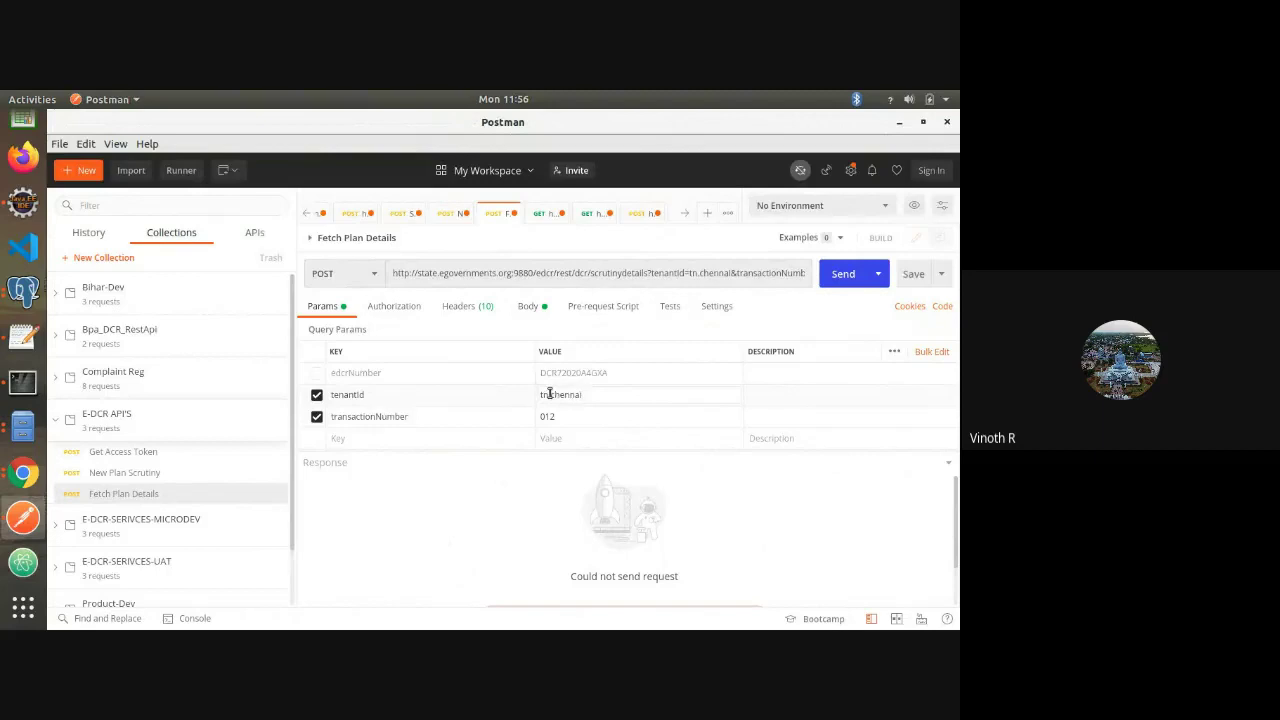
# Examine the state code and city name parts of the tenantId parameter value tn.chennai
pyautogui.moveTo(551, 394); pyautogui.dragTo(532, 394)
pyautogui.hotkey('ctrl', 'c')
pyautogui.click(548, 395)
pyautogui.moveTo(548, 395); pyautogui.dragTo(533, 395)
pyautogui.doubleClick(566, 395)
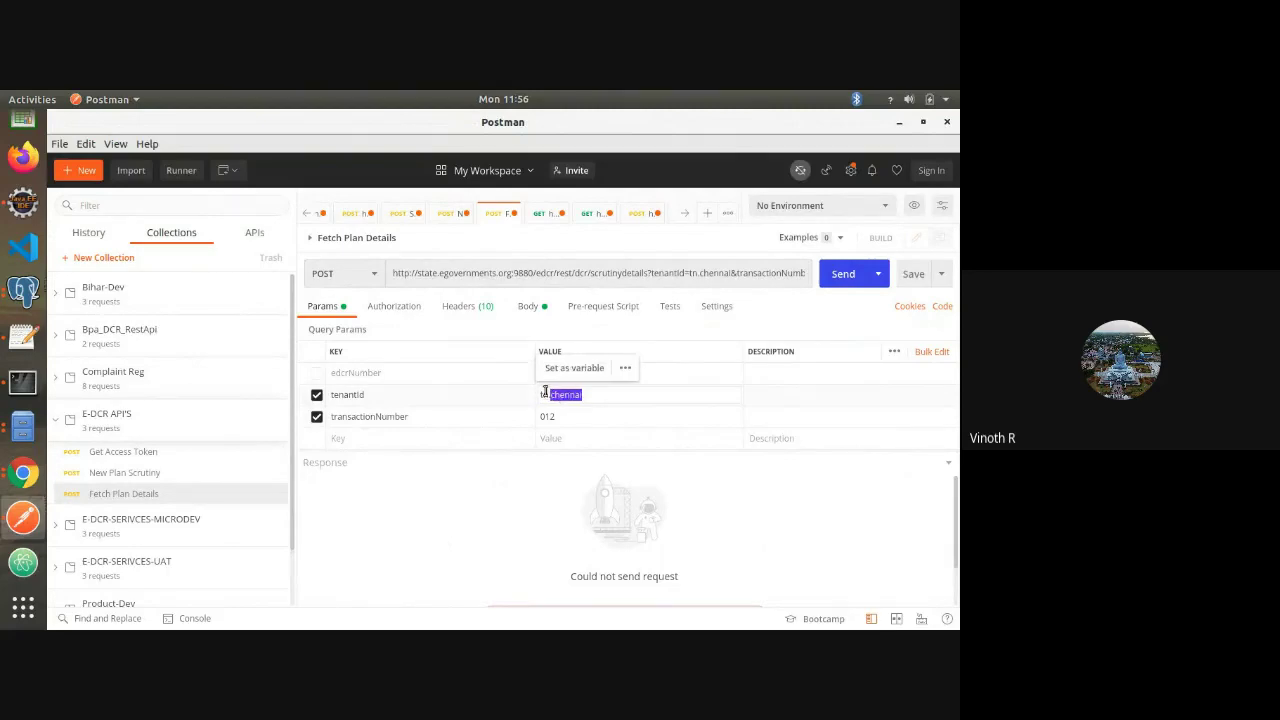
pyautogui.click(545, 397)
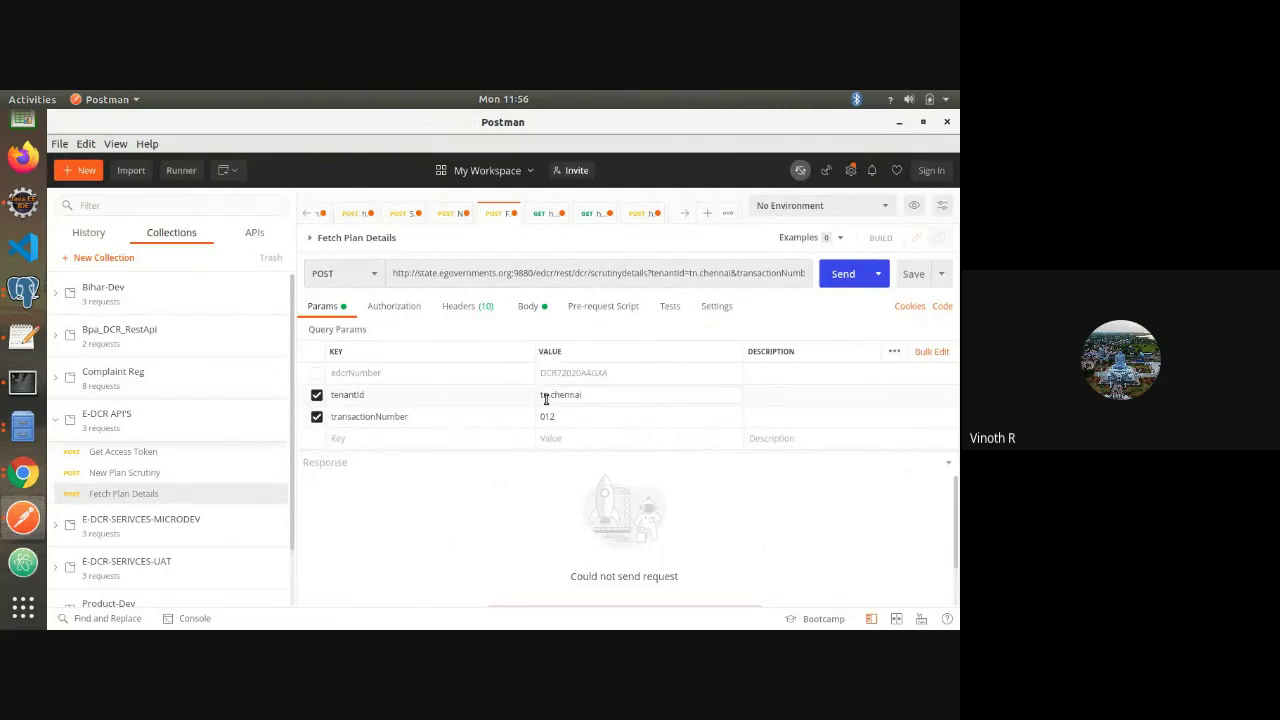
pyautogui.doubleClick(545, 396)
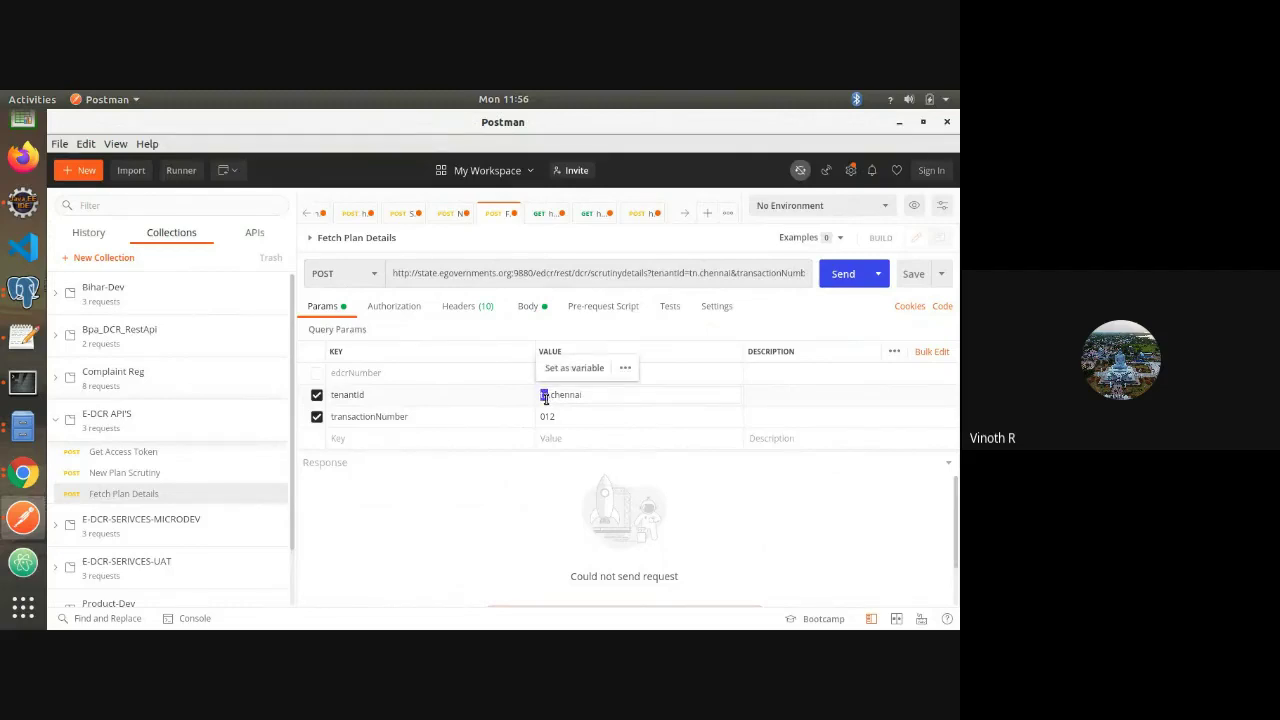
pyautogui.click(565, 397)
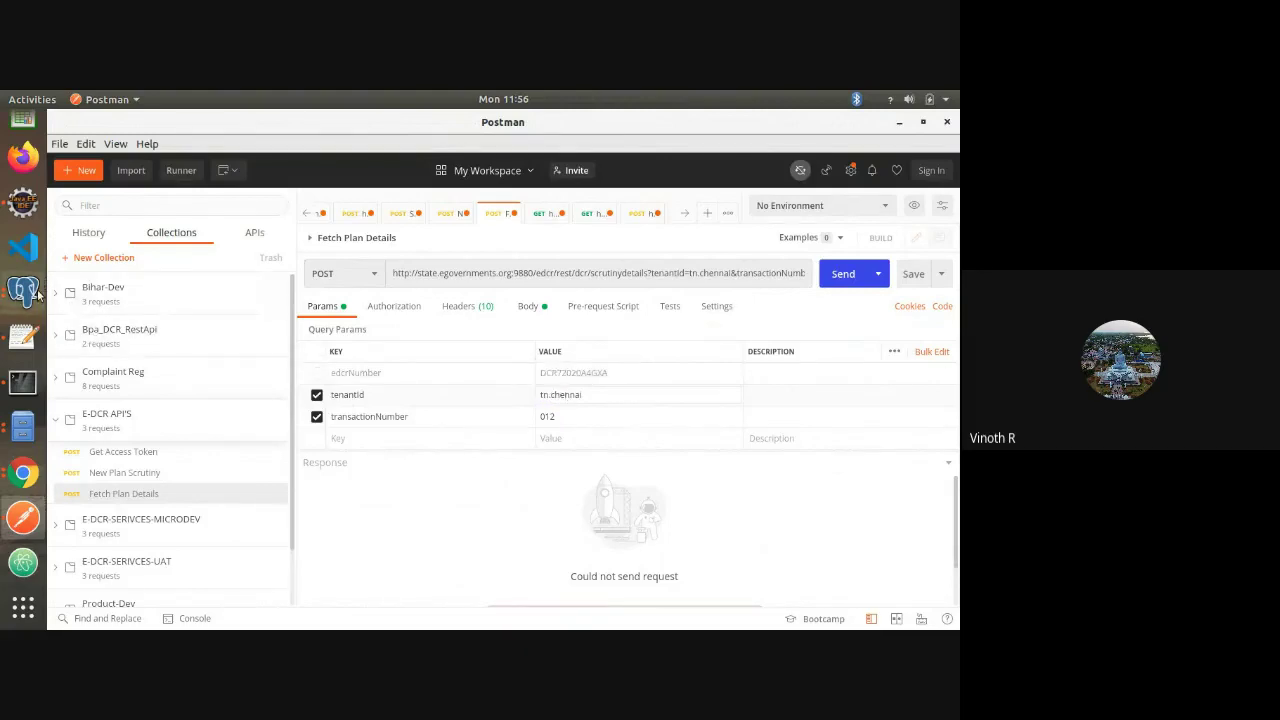
# Switch to the pgAdmin query window, change the schema to state in both eg_city statements and run the select statement
pyautogui.click(37, 291)
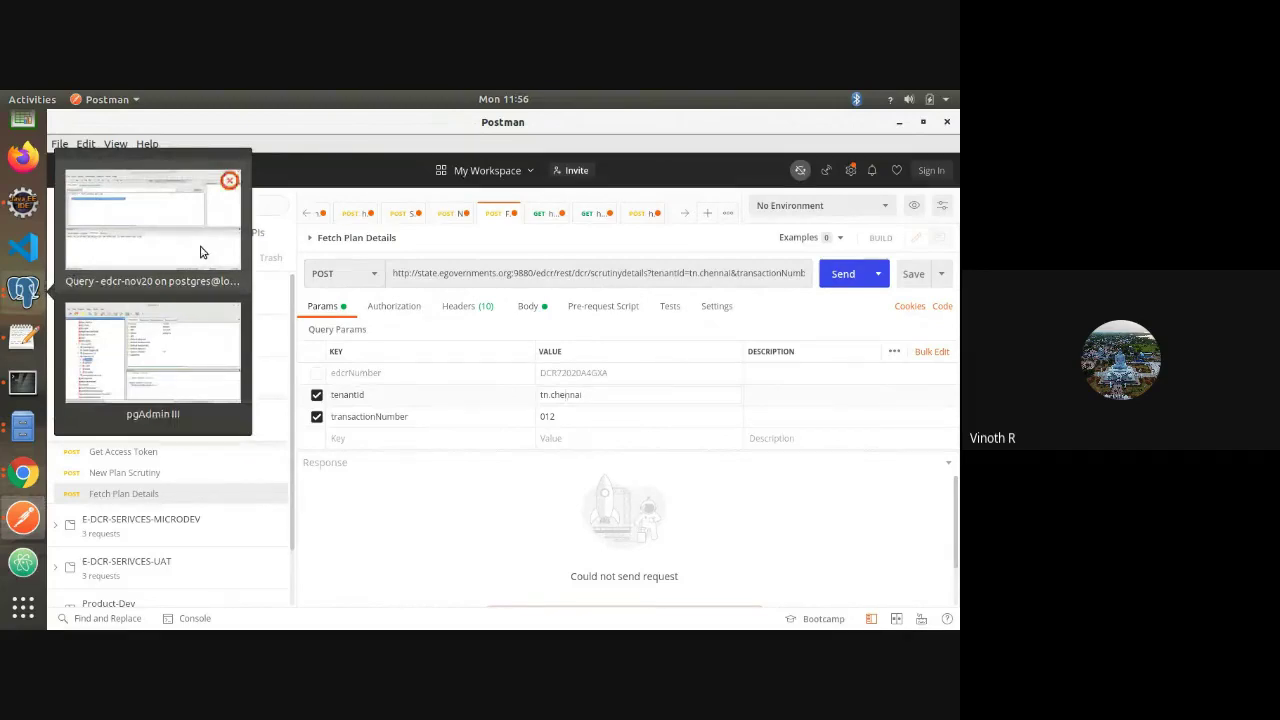
pyautogui.click(200, 252)
pyautogui.doubleClick(137, 260)
pyautogui.write('stat')
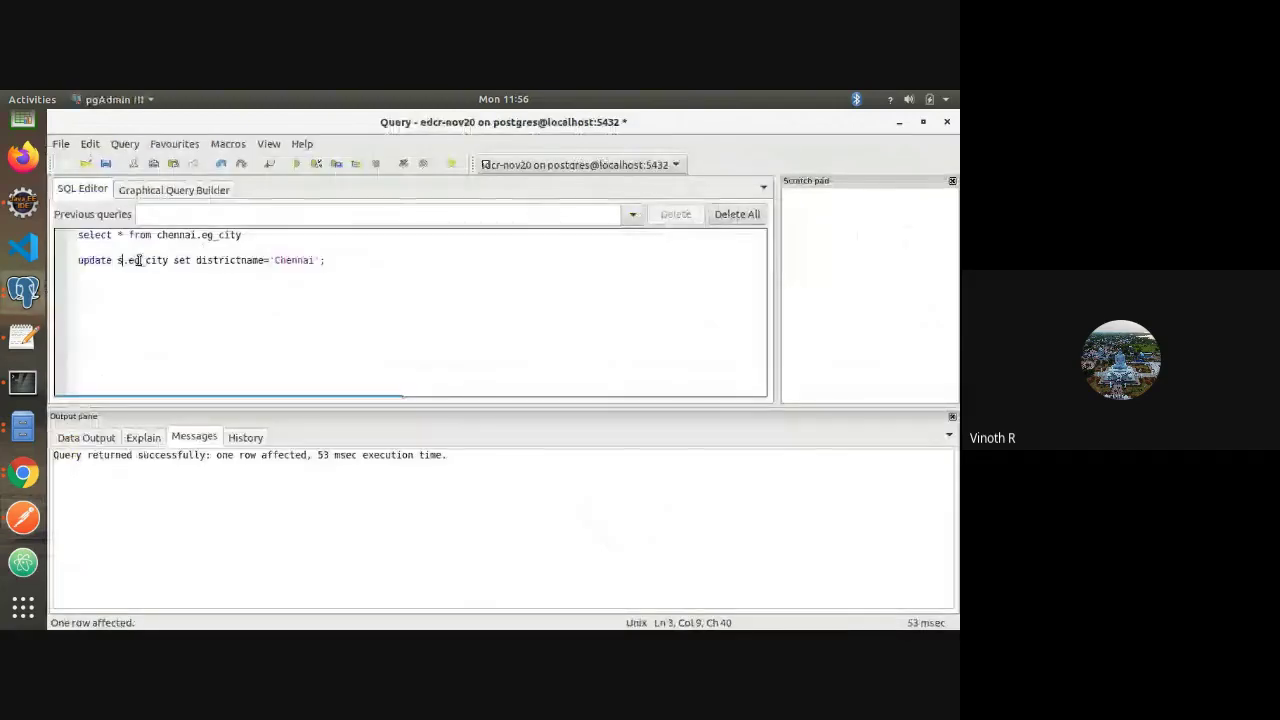
pyautogui.write('e')
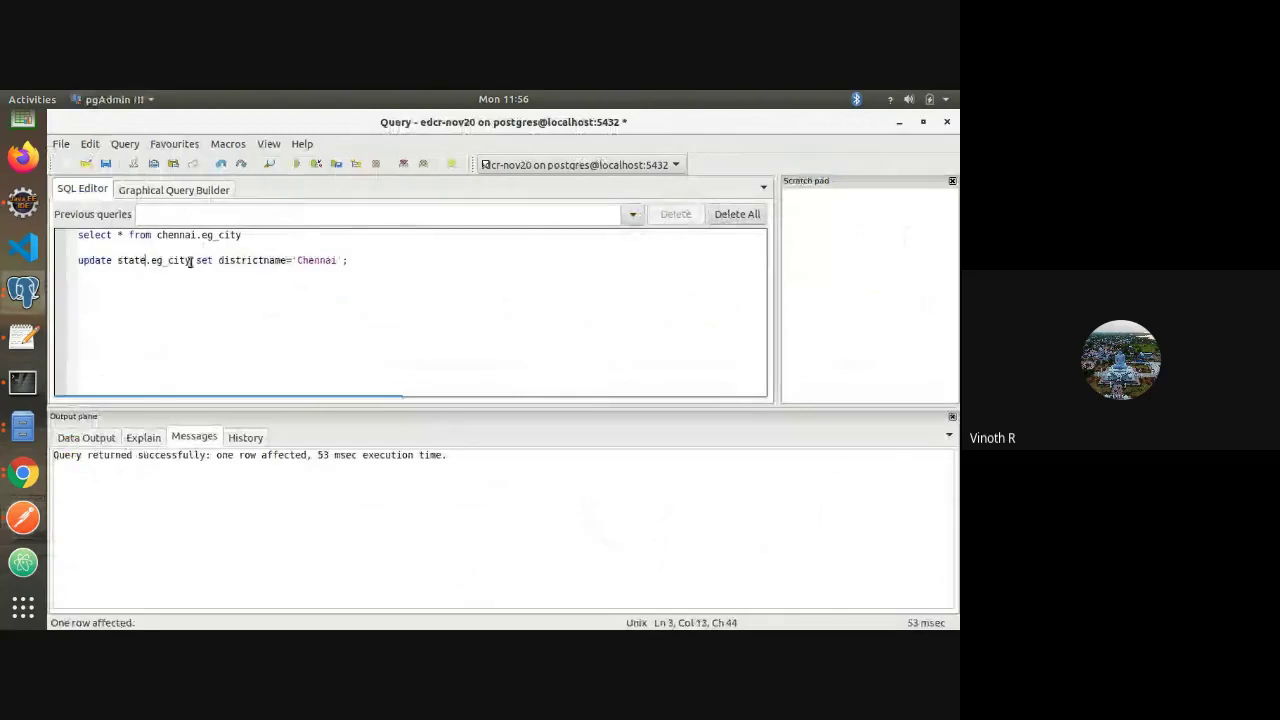
pyautogui.doubleClick(158, 235)
pyautogui.write('state')
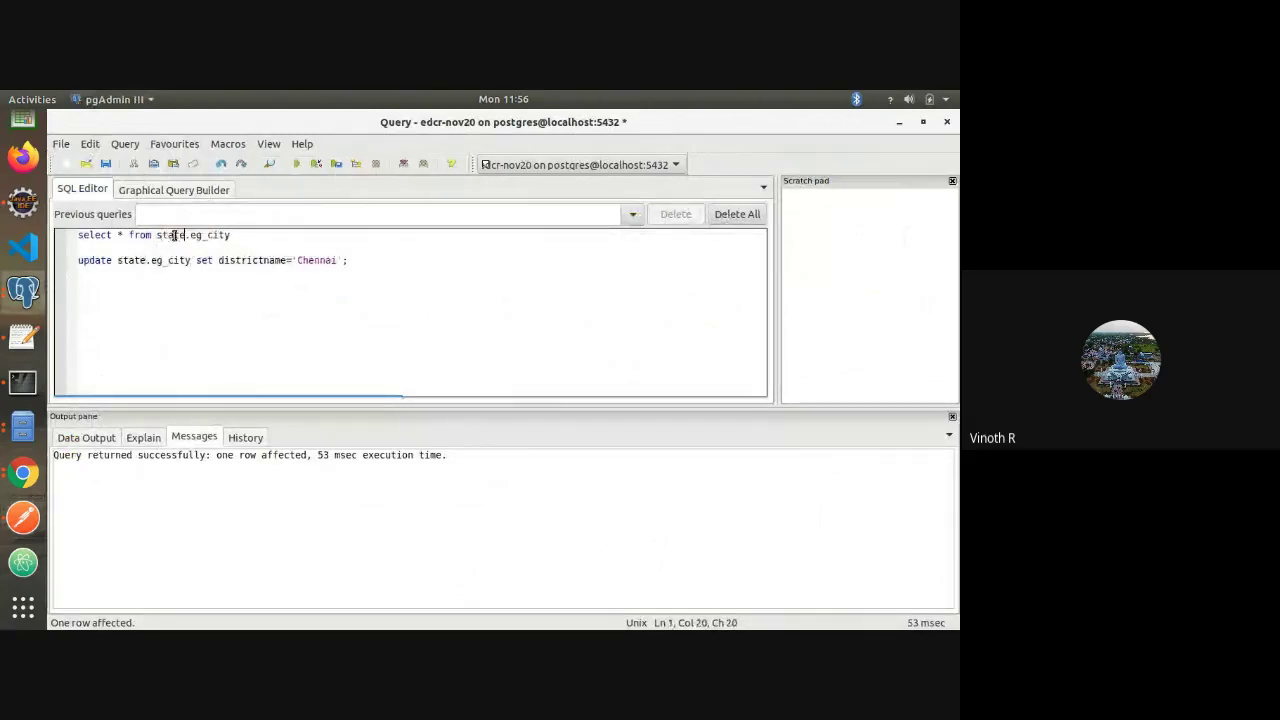
pyautogui.tripleClick(173, 235)
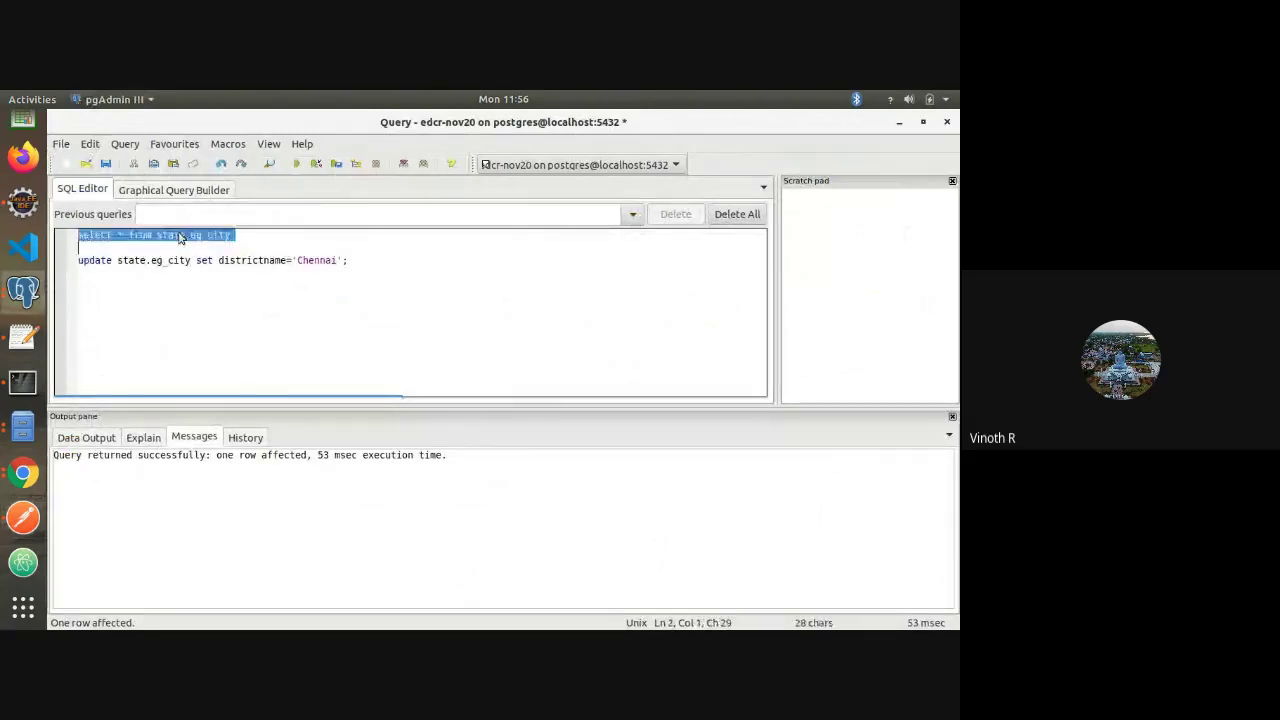
pyautogui.click(297, 163)
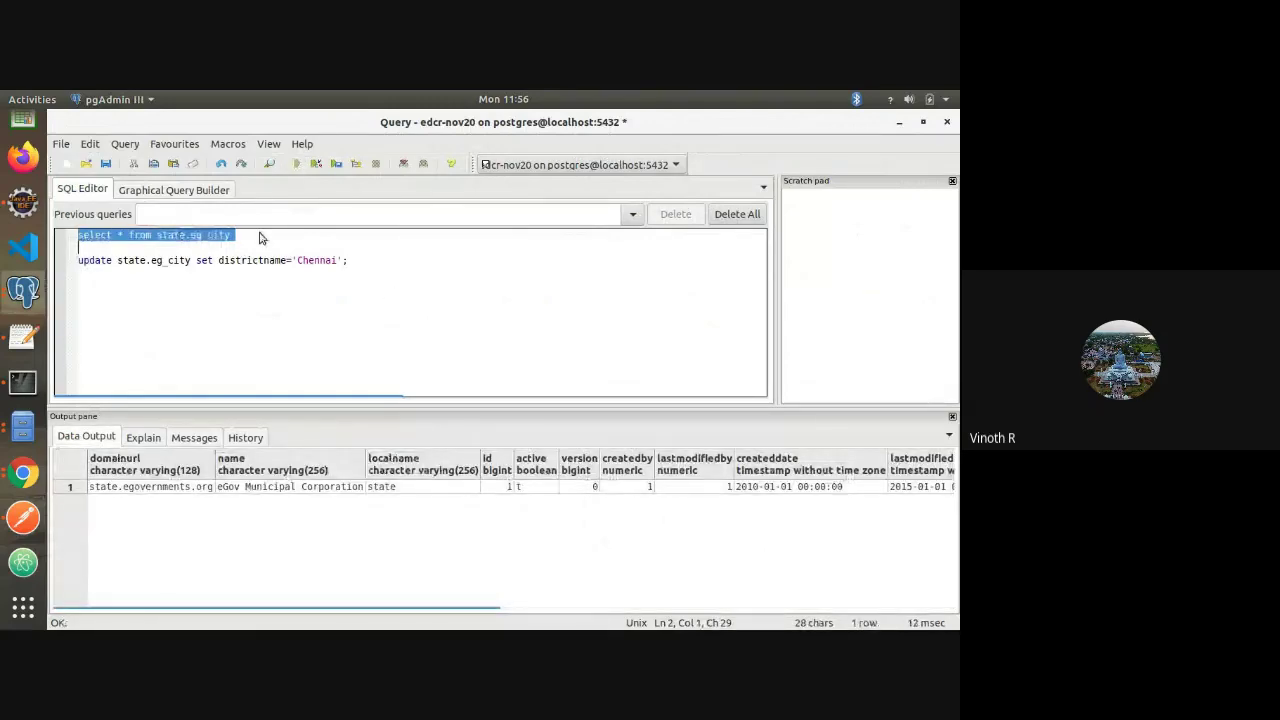
# Rewrite the update statement on state.eg_city to set code='tn' and execute only that statement
pyautogui.doubleClick(230, 259)
pyautogui.write('code')
pyautogui.doubleClick(273, 260)
pyautogui.write('tn')
pyautogui.tripleClick(273, 260)
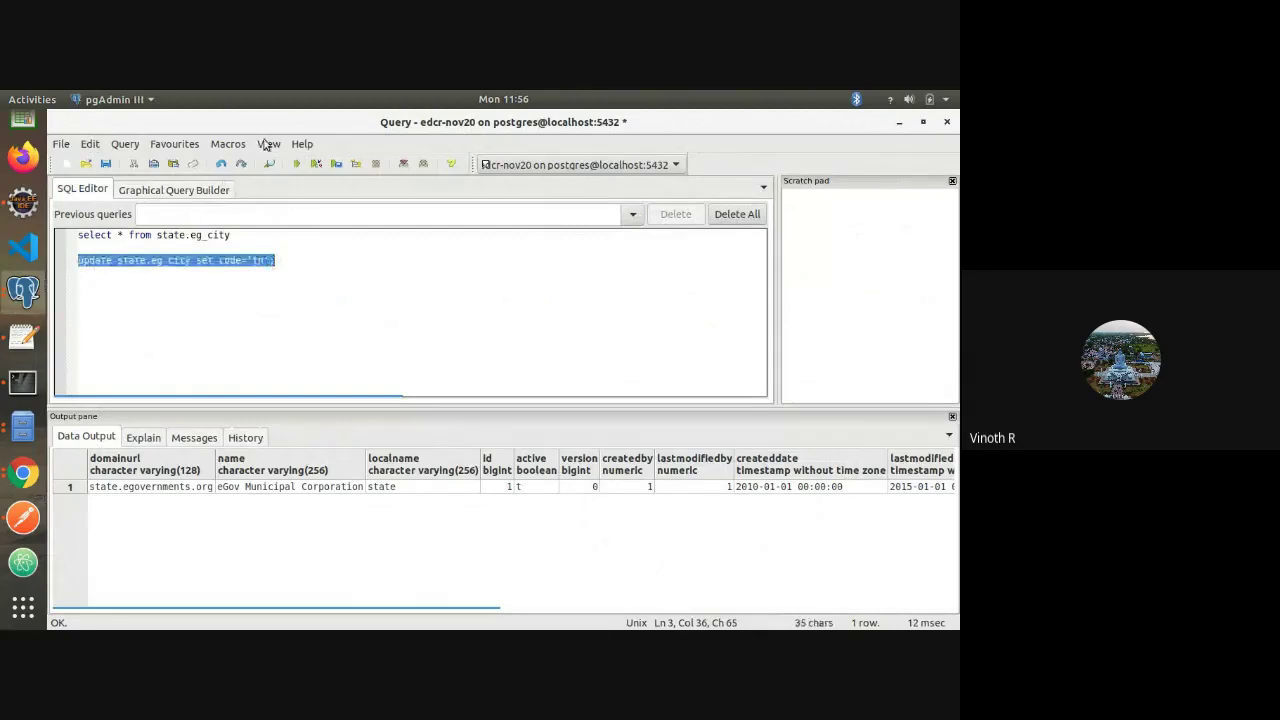
pyautogui.click(298, 166)
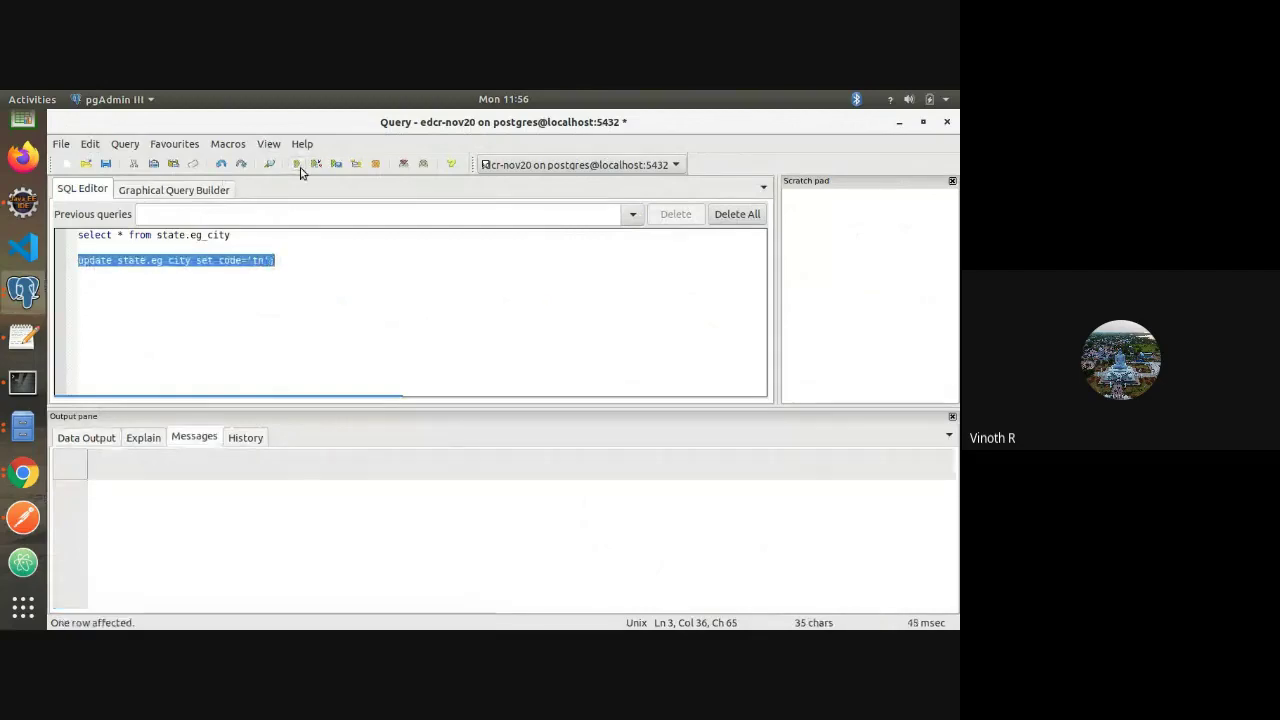
# Rerun the select on state.eg_city and check the code column in the output
pyautogui.tripleClick(200, 234)
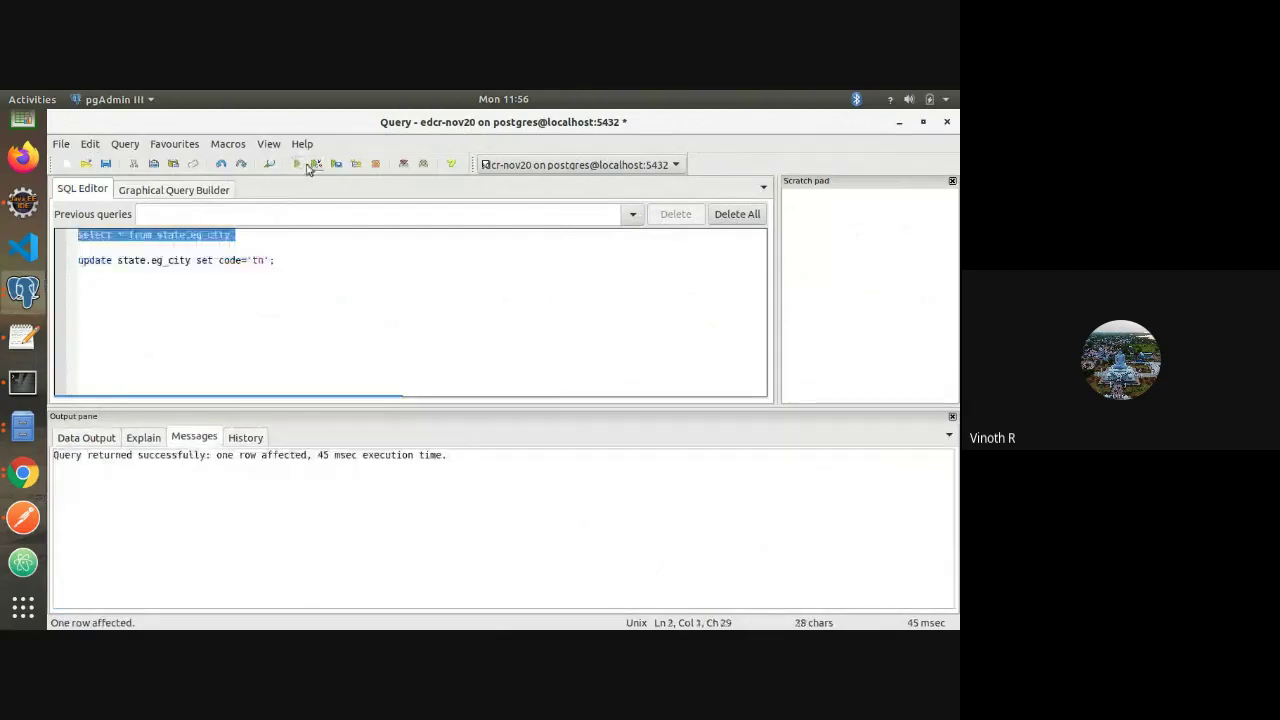
pyautogui.click(298, 164)
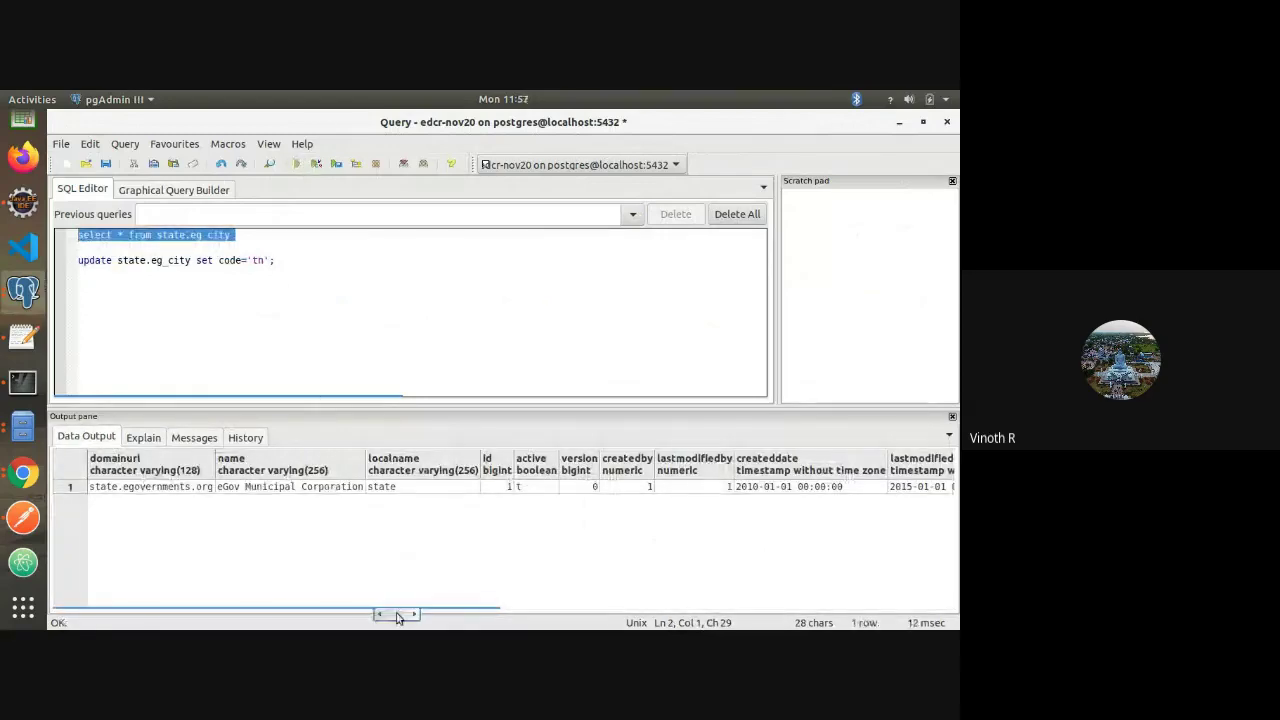
pyautogui.moveTo(397, 617); pyautogui.dragTo(607, 615)
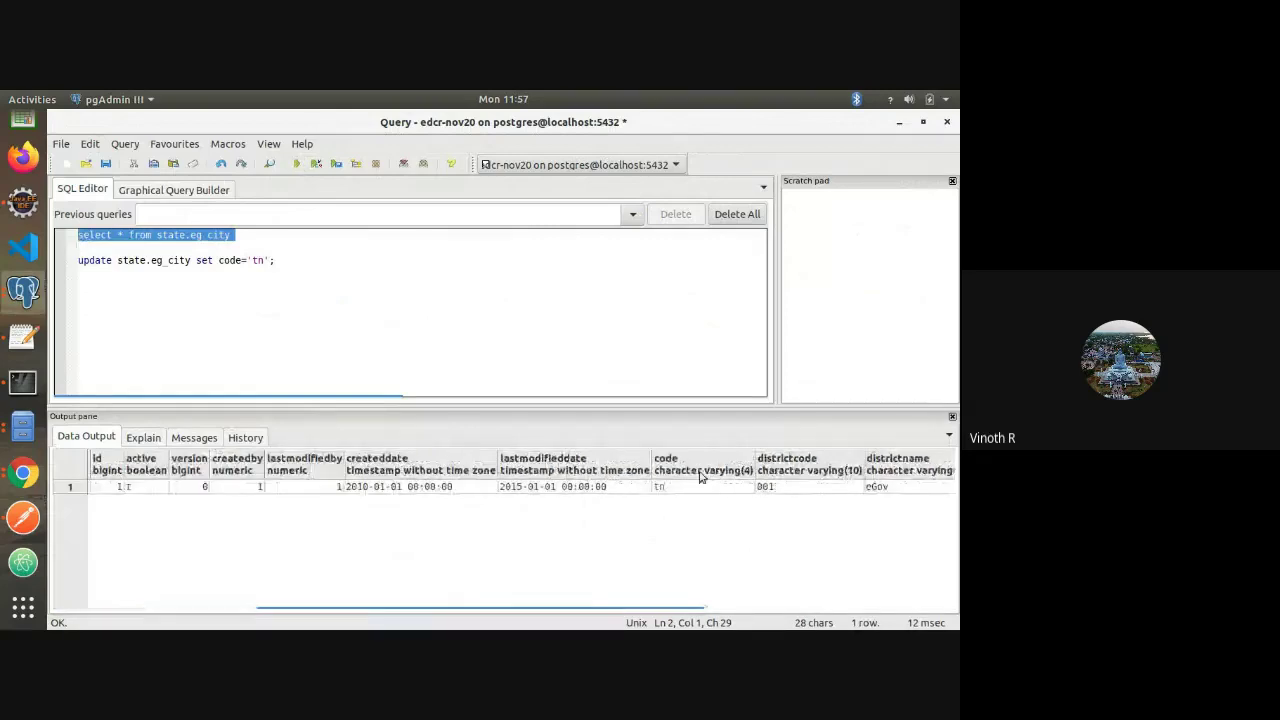
pyautogui.click(684, 487)
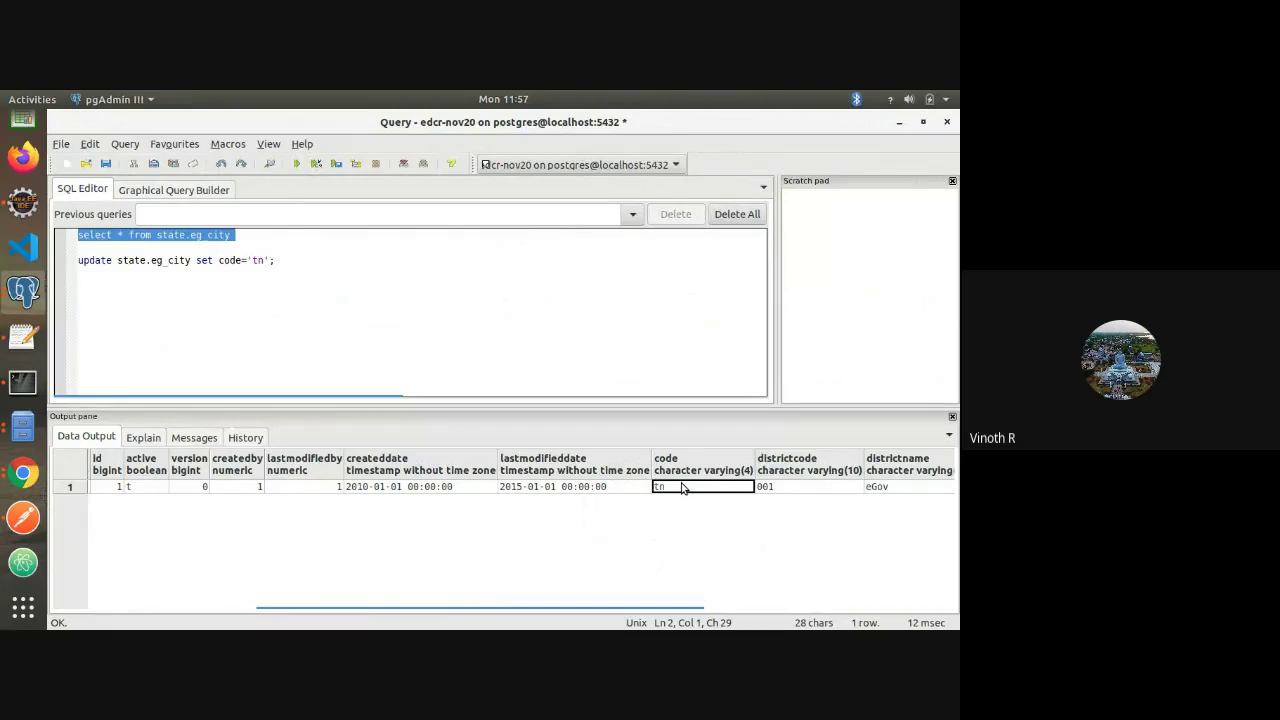
# Switch to Postman, set the tenantId query parameter to tn and disable transactionNumber
pyautogui.hotkey('alt', 'Tab')
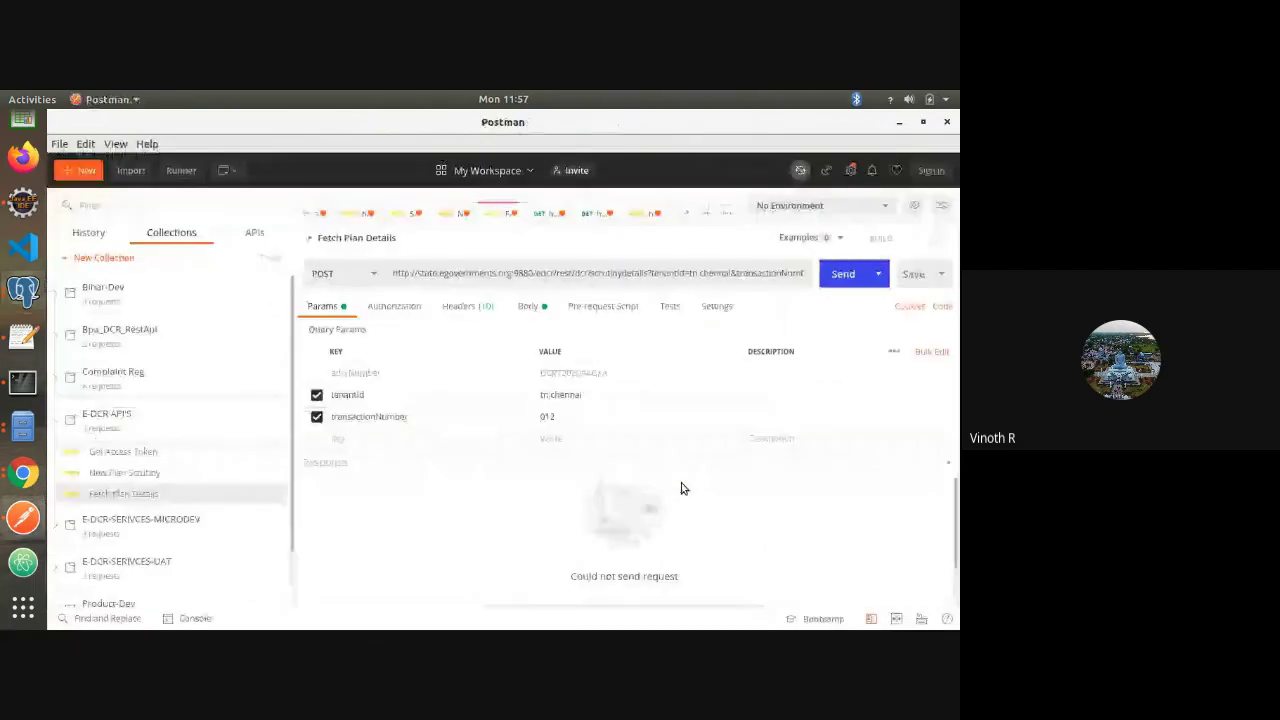
pyautogui.doubleClick(560, 394)
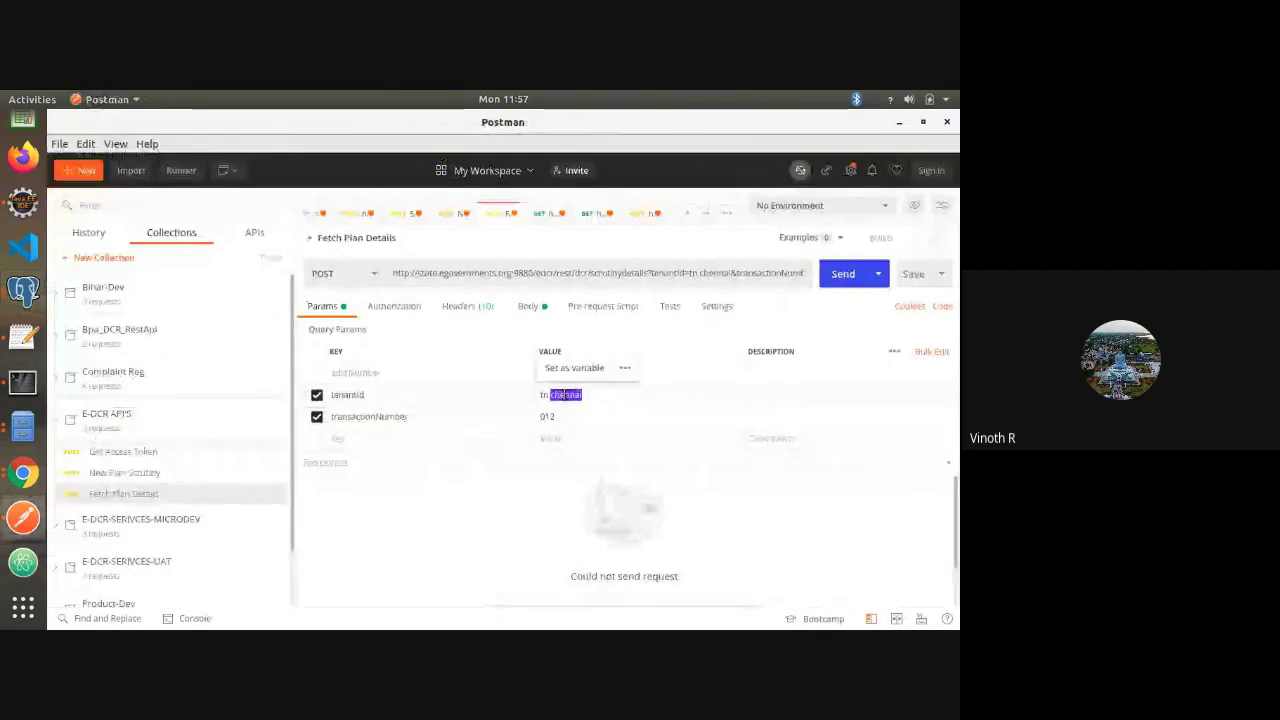
pyautogui.write('tn')
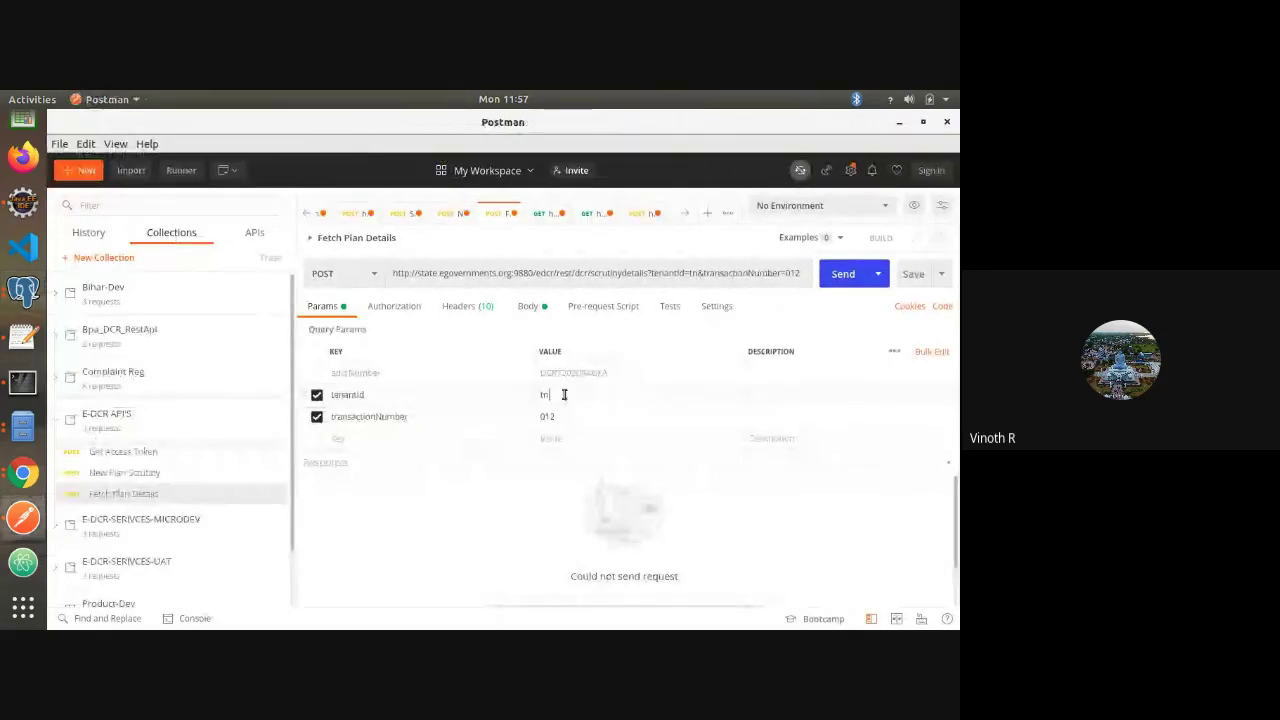
pyautogui.click(316, 417)
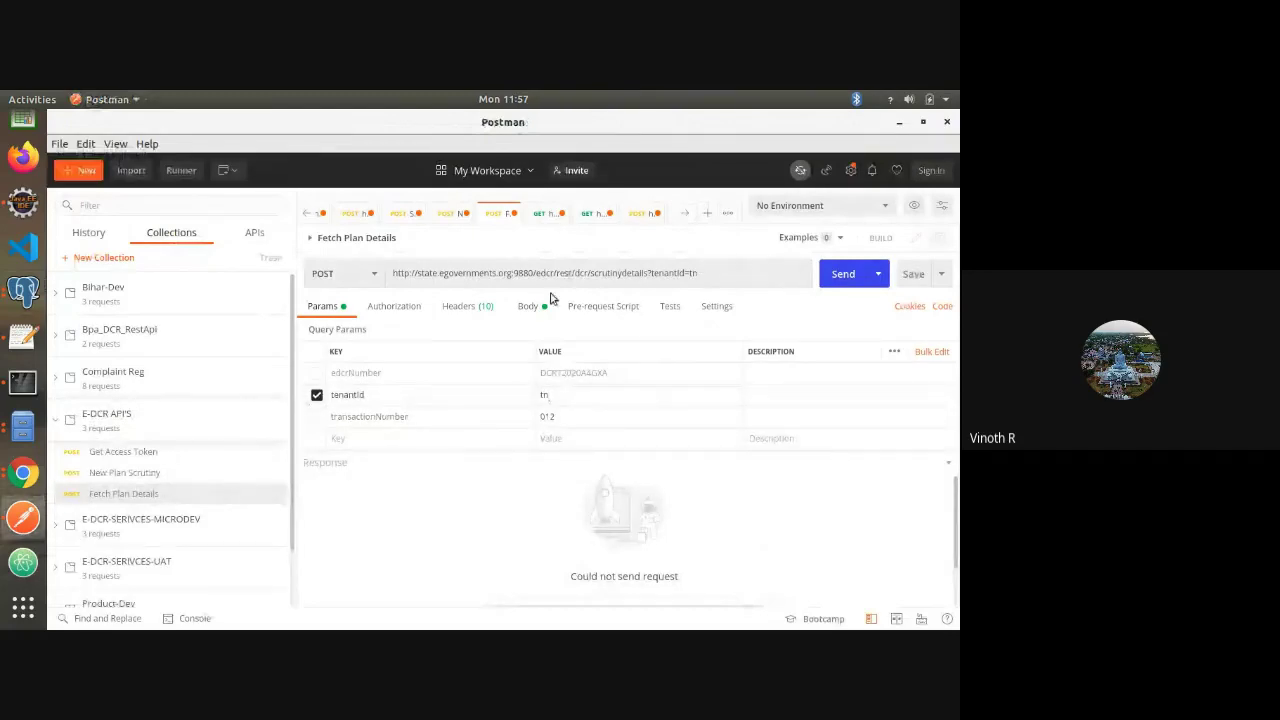
# Compare the tenantId in the request body's userInfo block with the tenantId query parameter
pyautogui.click(549, 300)
pyautogui.doubleClick(484, 401)
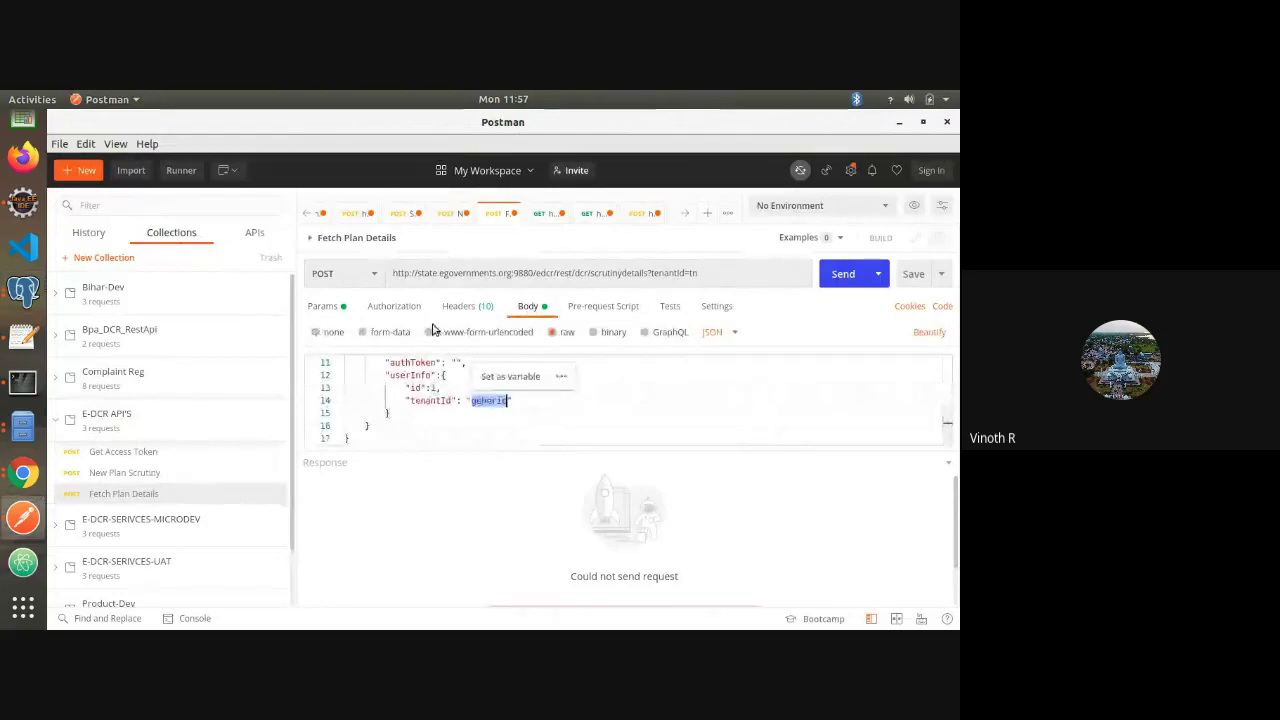
pyautogui.click(322, 306)
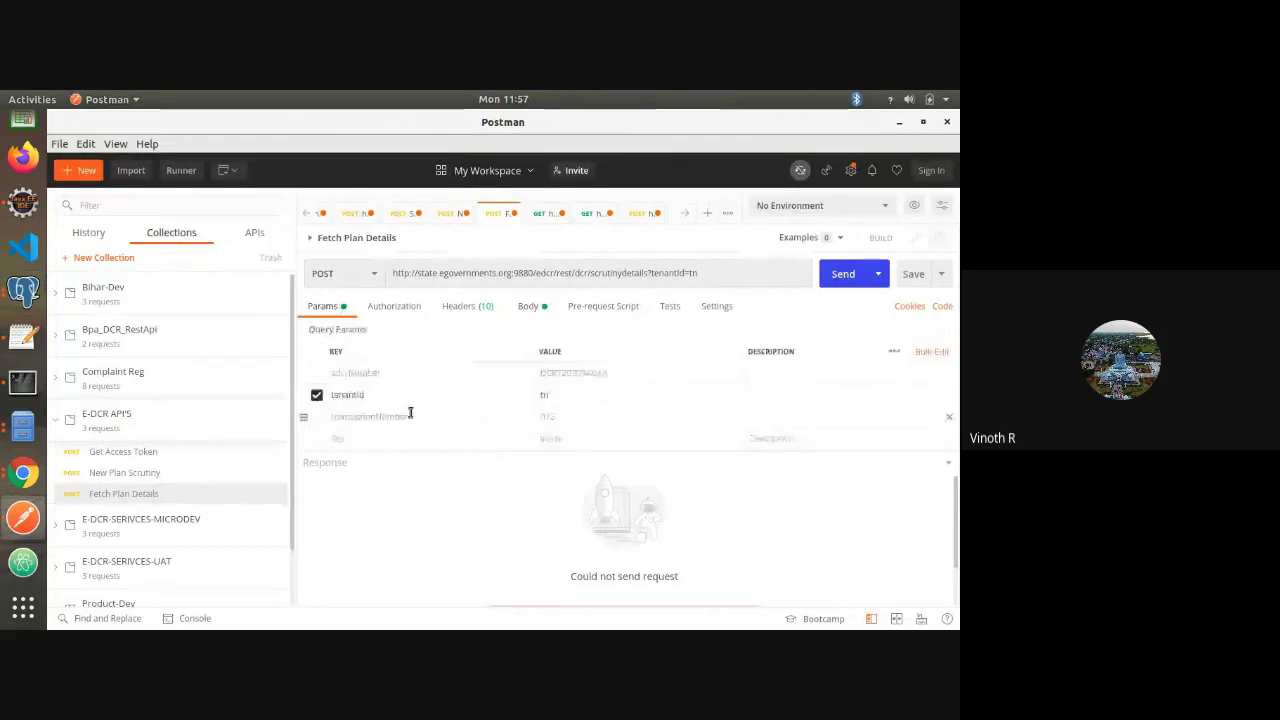
pyautogui.click(530, 308)
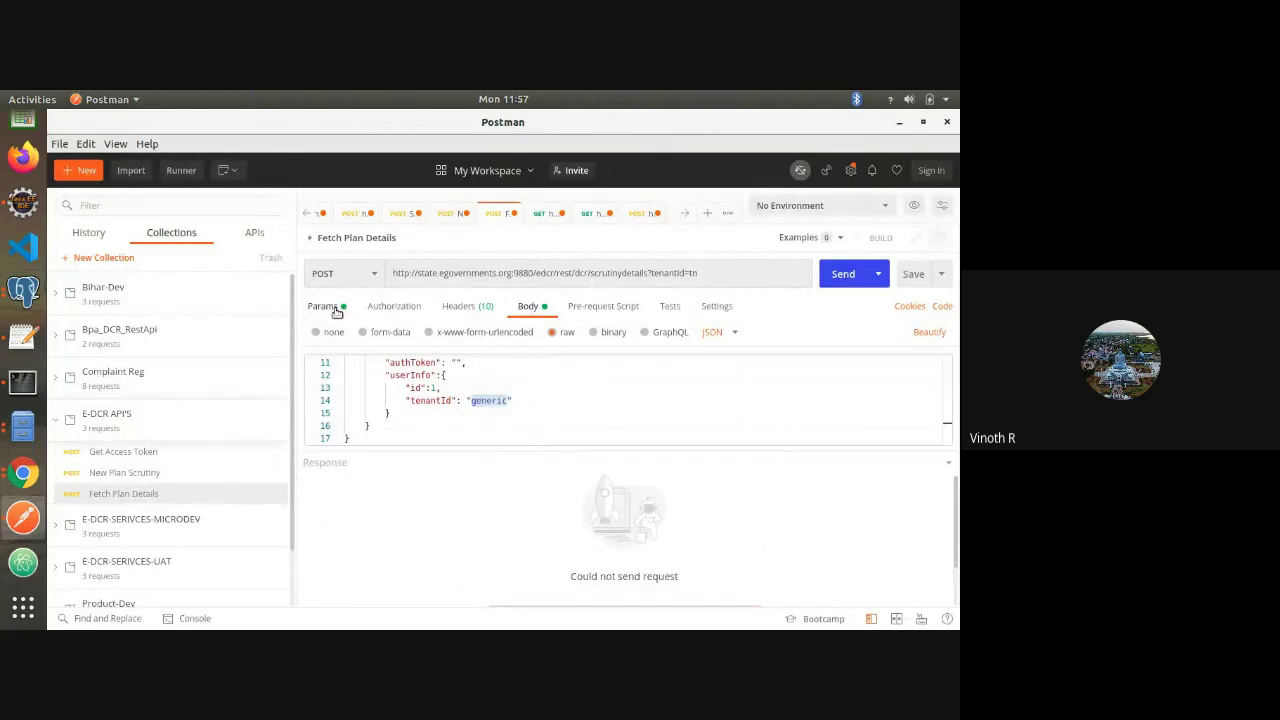
# Set the tenantId query parameter to tn.trichy and highlight its state code part
pyautogui.click(323, 306)
pyautogui.click(564, 394)
pyautogui.write('.tn')
pyautogui.press('BackSpace')
pyautogui.write('richy')
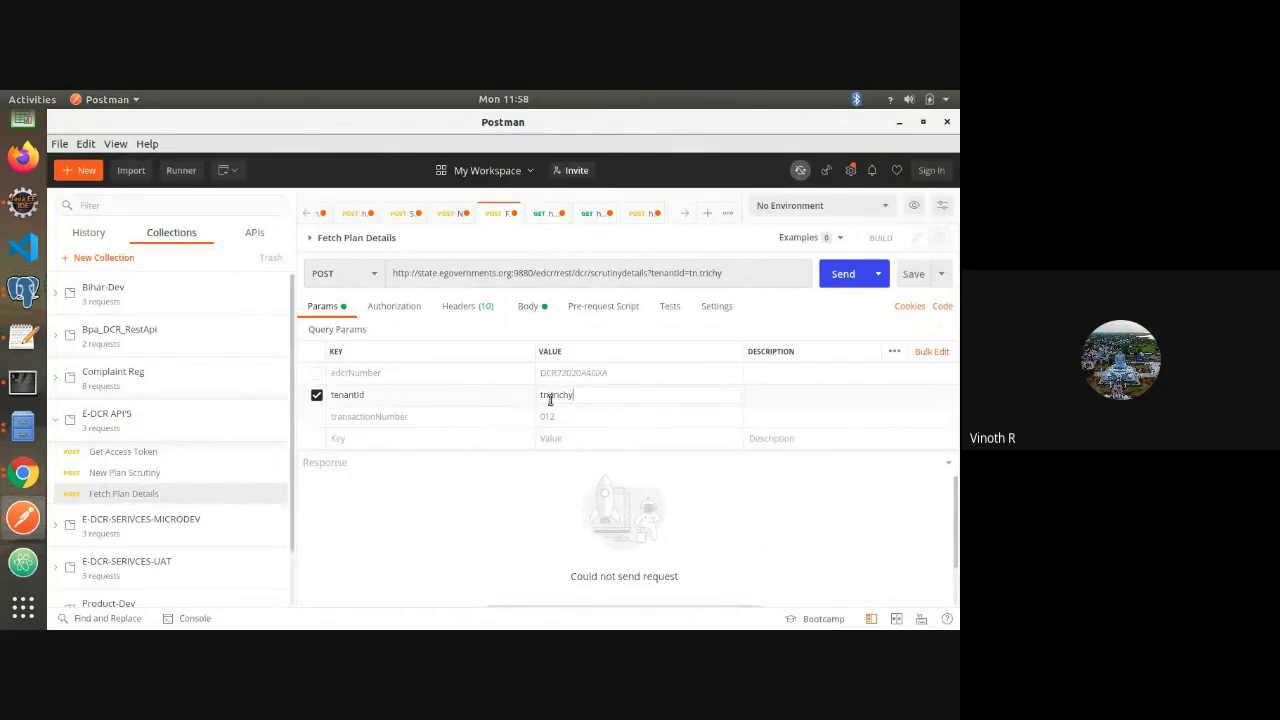
pyautogui.moveTo(548, 396); pyautogui.dragTo(538, 399)
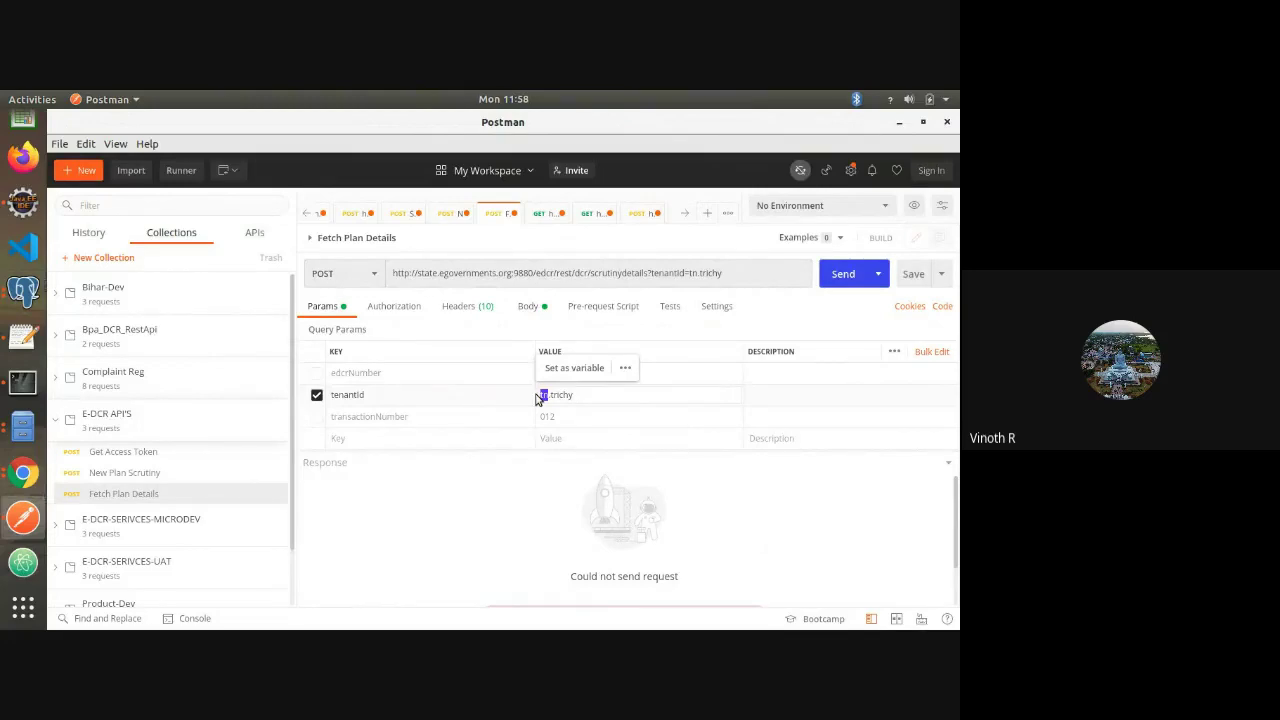
# Highlight the state code and city parts of the tn.trichy tenantId value one after the other
pyautogui.moveTo(538, 399); pyautogui.dragTo(547, 396)
pyautogui.click(547, 396)
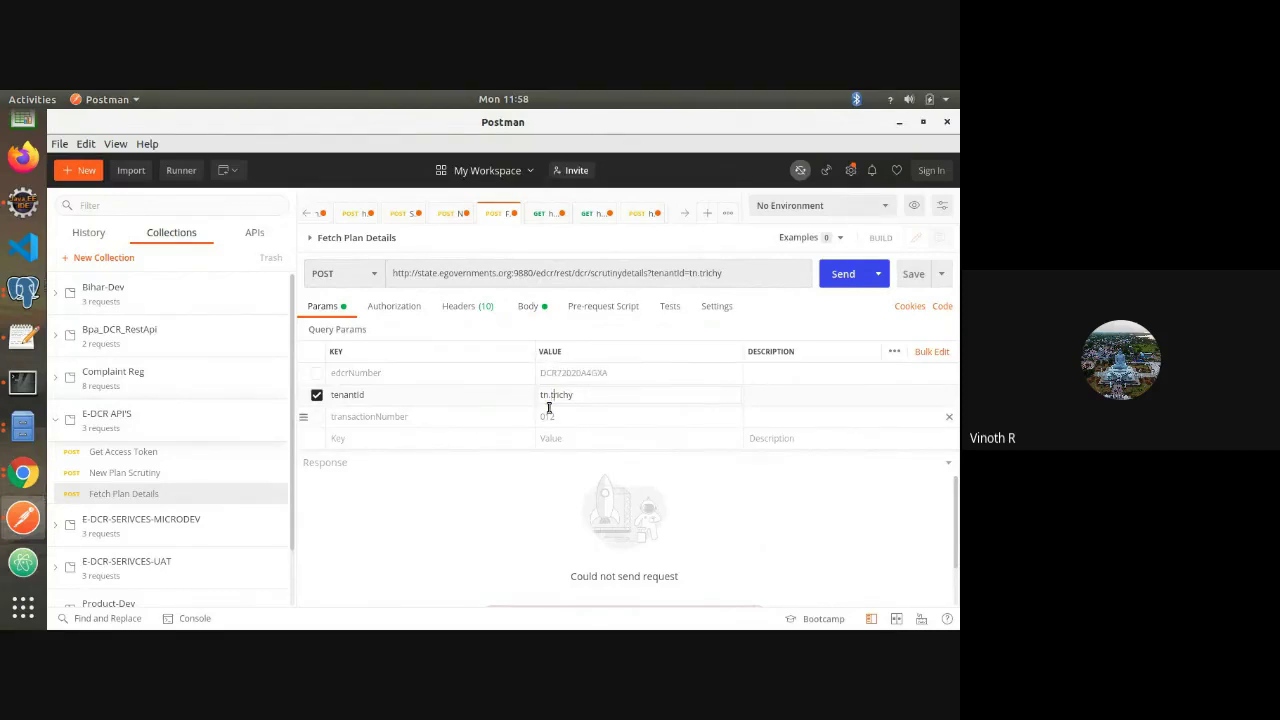
pyautogui.hotkey('shift', 'Right')
pyautogui.hotkey('shift', 'Right')
pyautogui.hotkey('shift', 'Right')
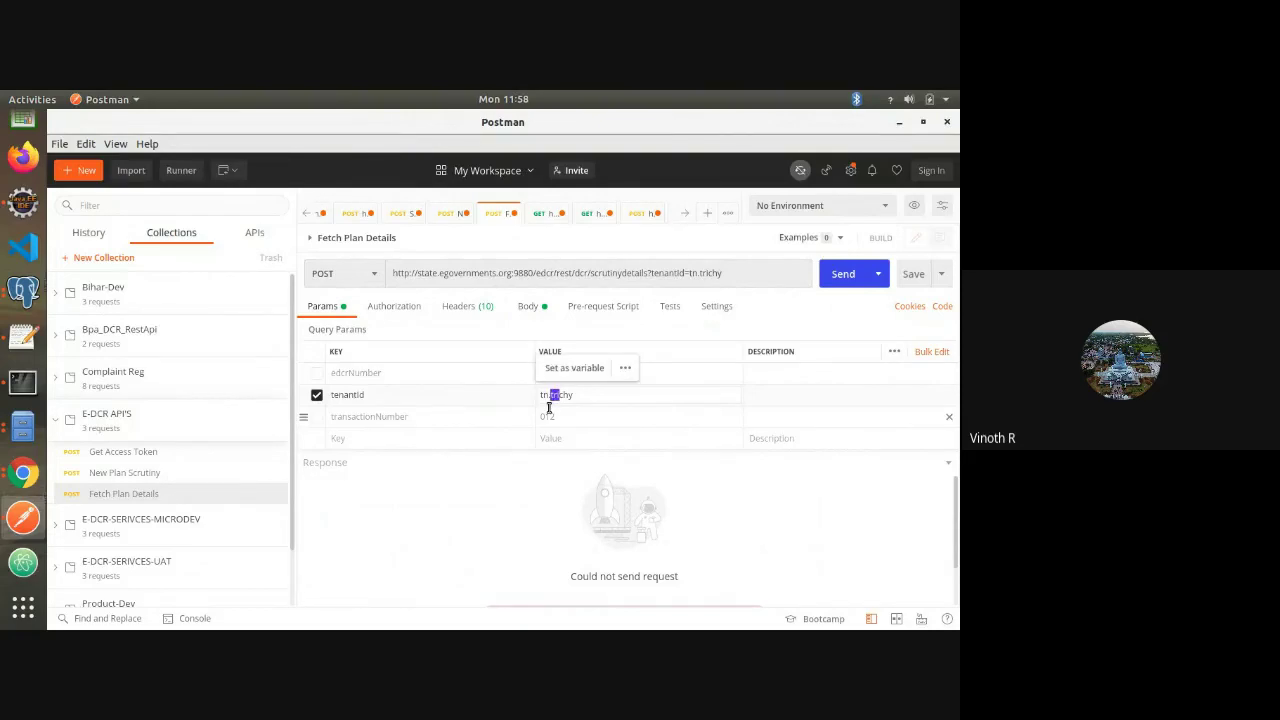
pyautogui.click(583, 393)
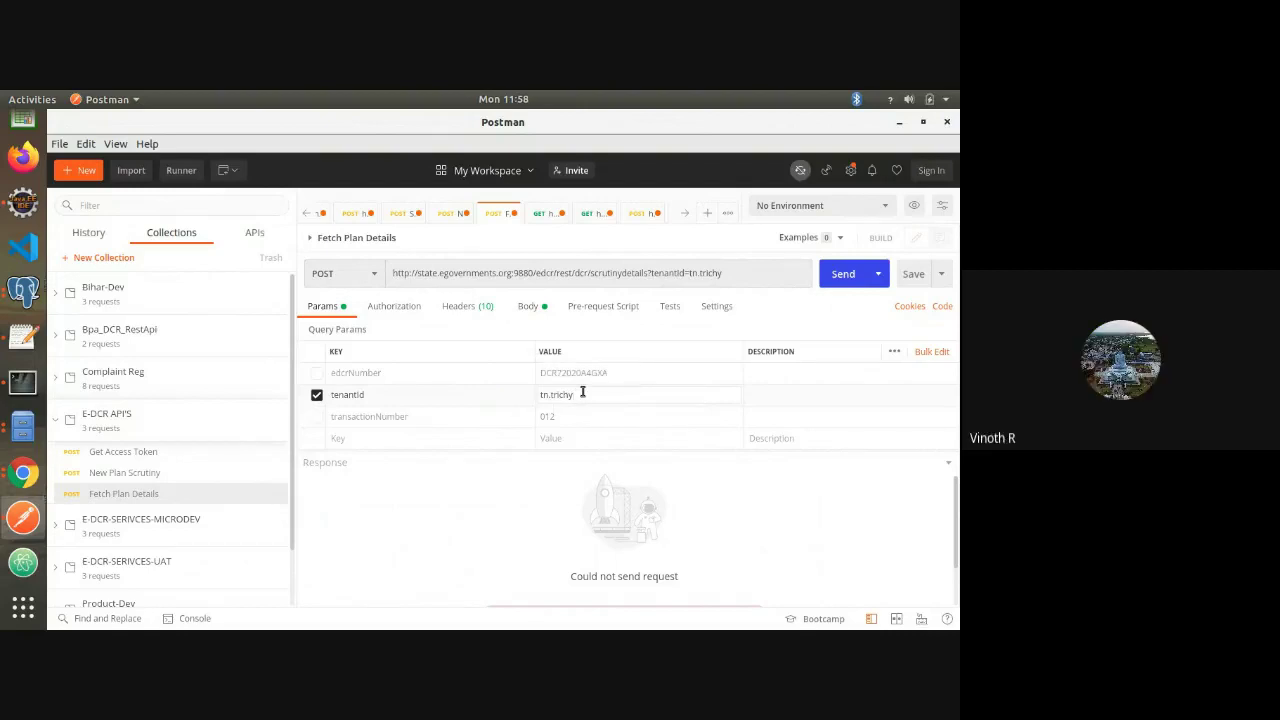
# Set the Fetch Plan Details tenantId query parameter back to tn and send the request
pyautogui.doubleClick(583, 393)
pyautogui.click(583, 393)
pyautogui.press('BackSpace')
pyautogui.press('BackSpace')
pyautogui.press('BackSpace')
pyautogui.press('BackSpace')
pyautogui.press('BackSpace')
pyautogui.press('BackSpace')
pyautogui.press('BackSpace')
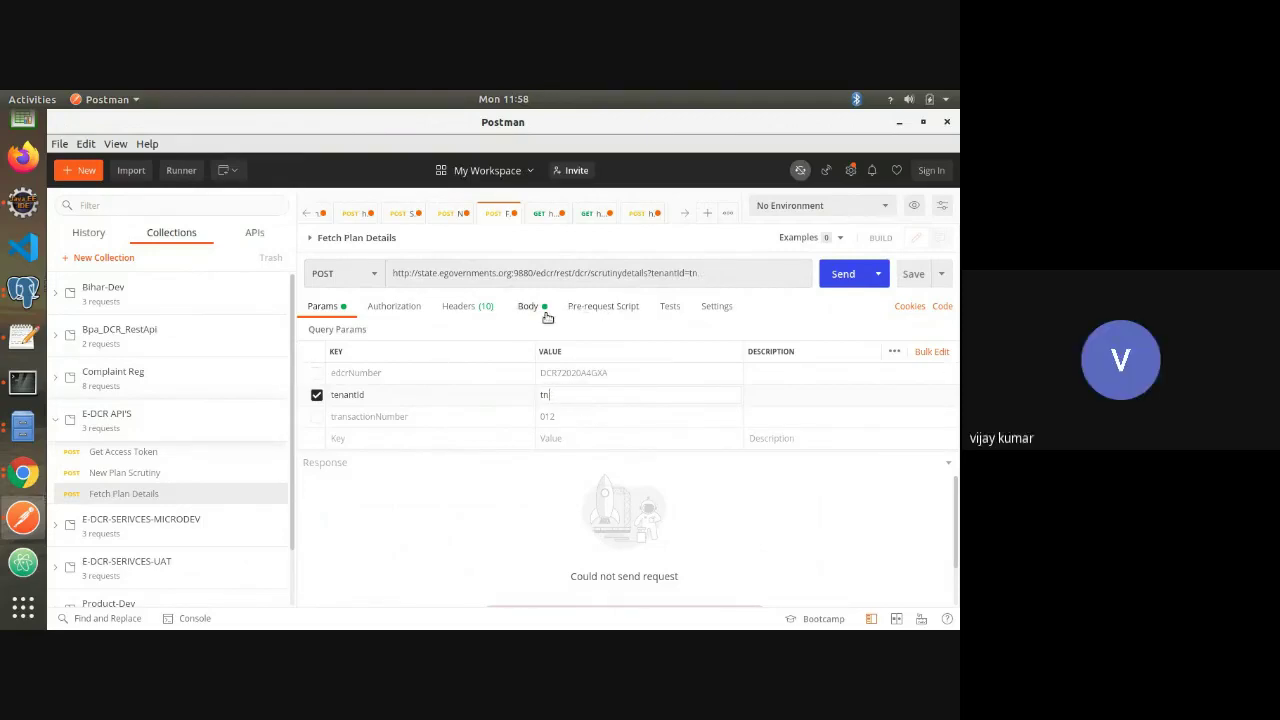
pyautogui.click(845, 276)
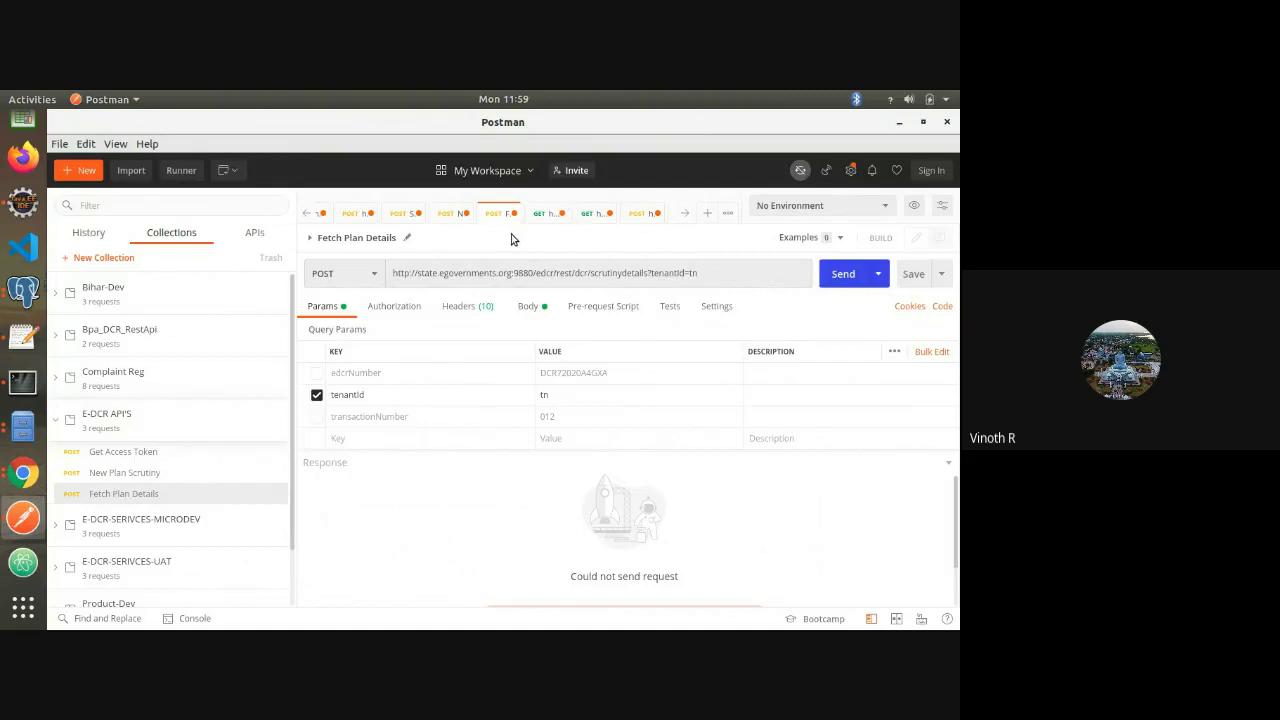
# Open the New Plan Scrutiny request and set its tenantId query parameter to tn.chennai
pyautogui.click(587, 217)
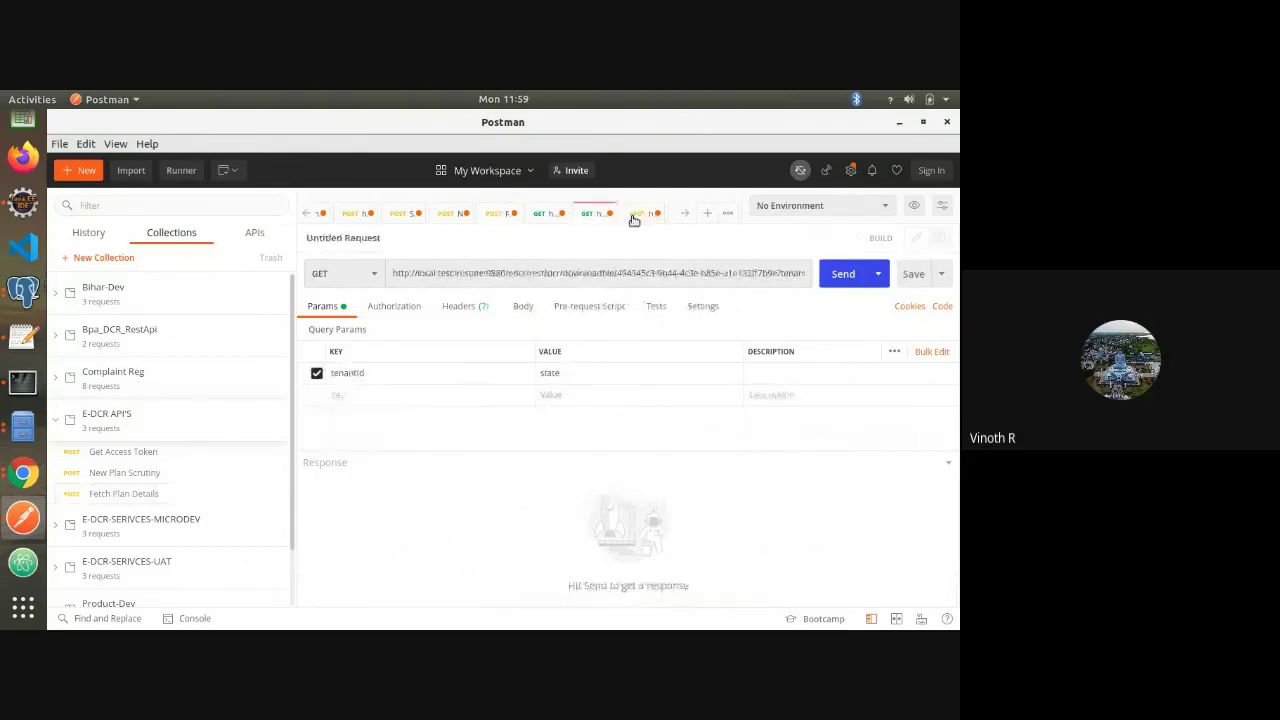
pyautogui.click(634, 217)
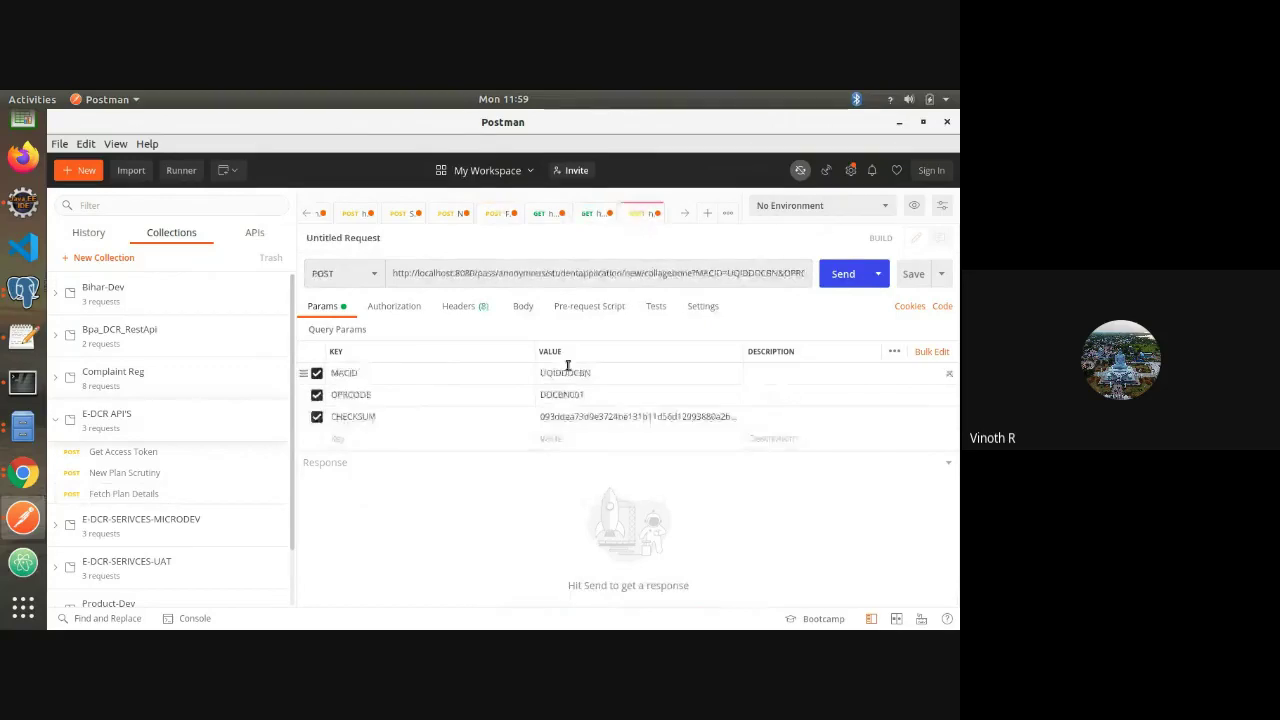
pyautogui.click(494, 216)
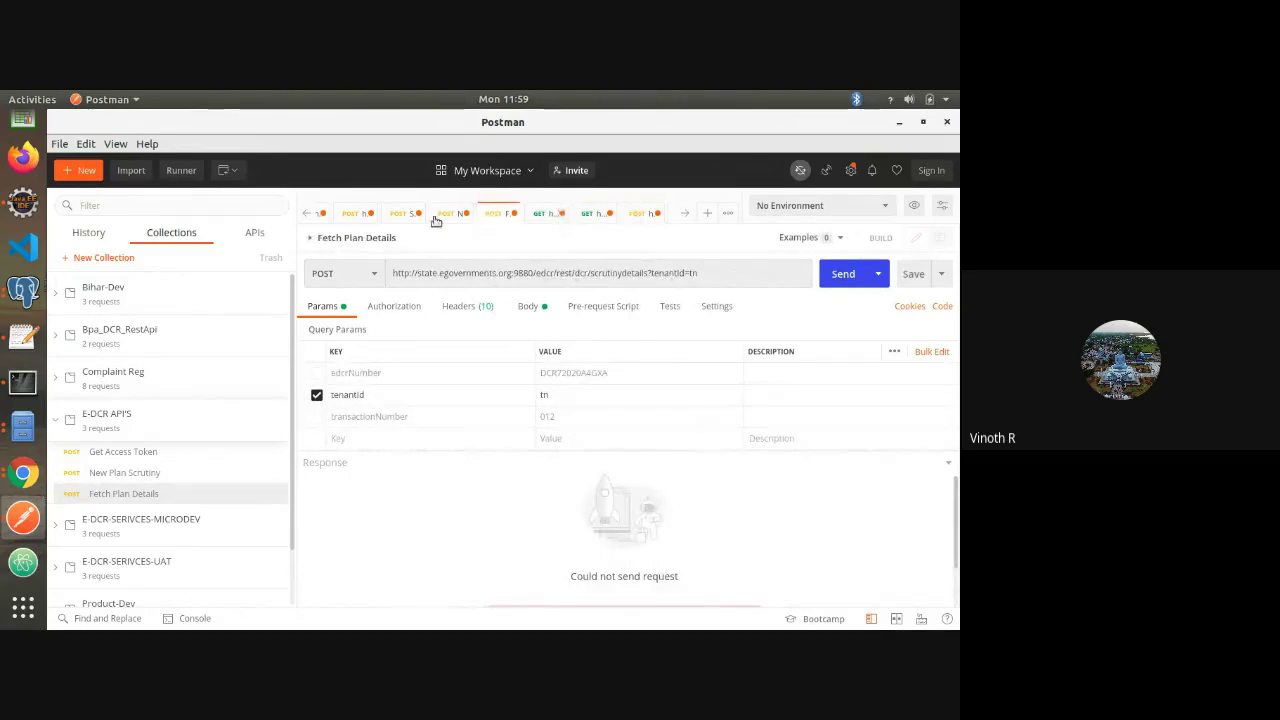
pyautogui.click(145, 481)
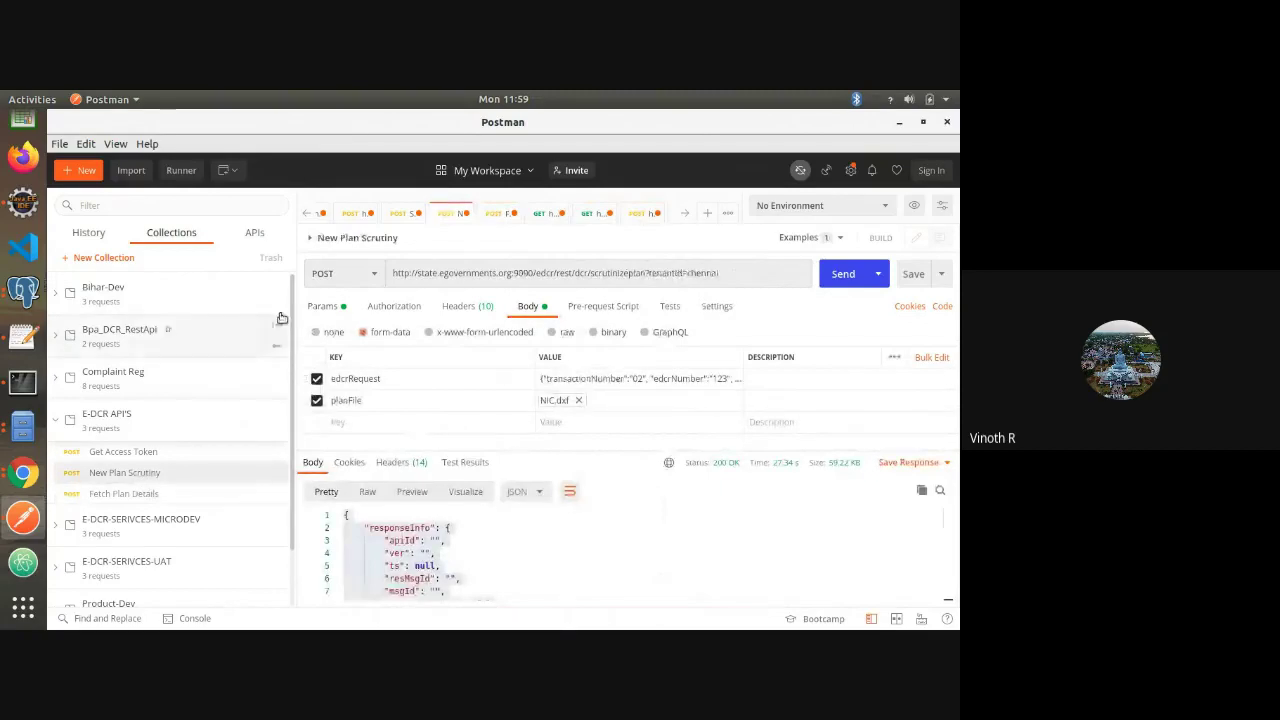
pyautogui.click(320, 306)
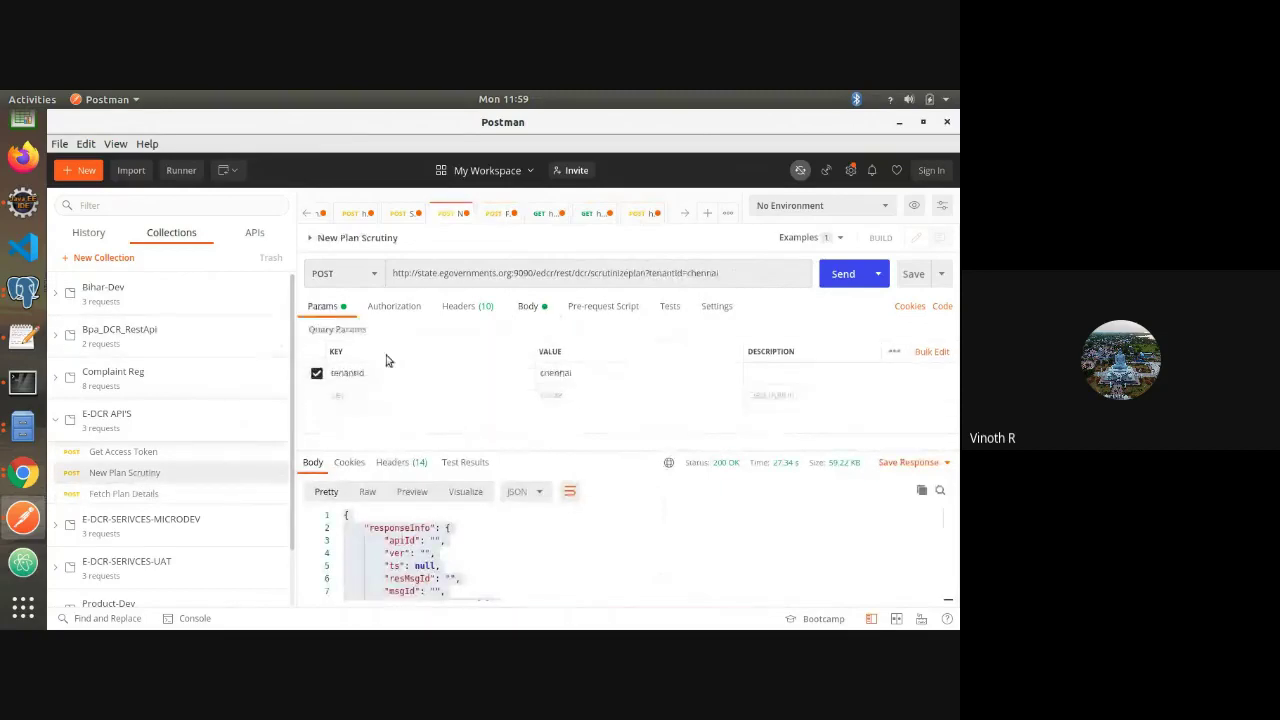
pyautogui.click(545, 374)
pyautogui.write('tr')
pyautogui.press('BackSpace')
pyautogui.write('n.')
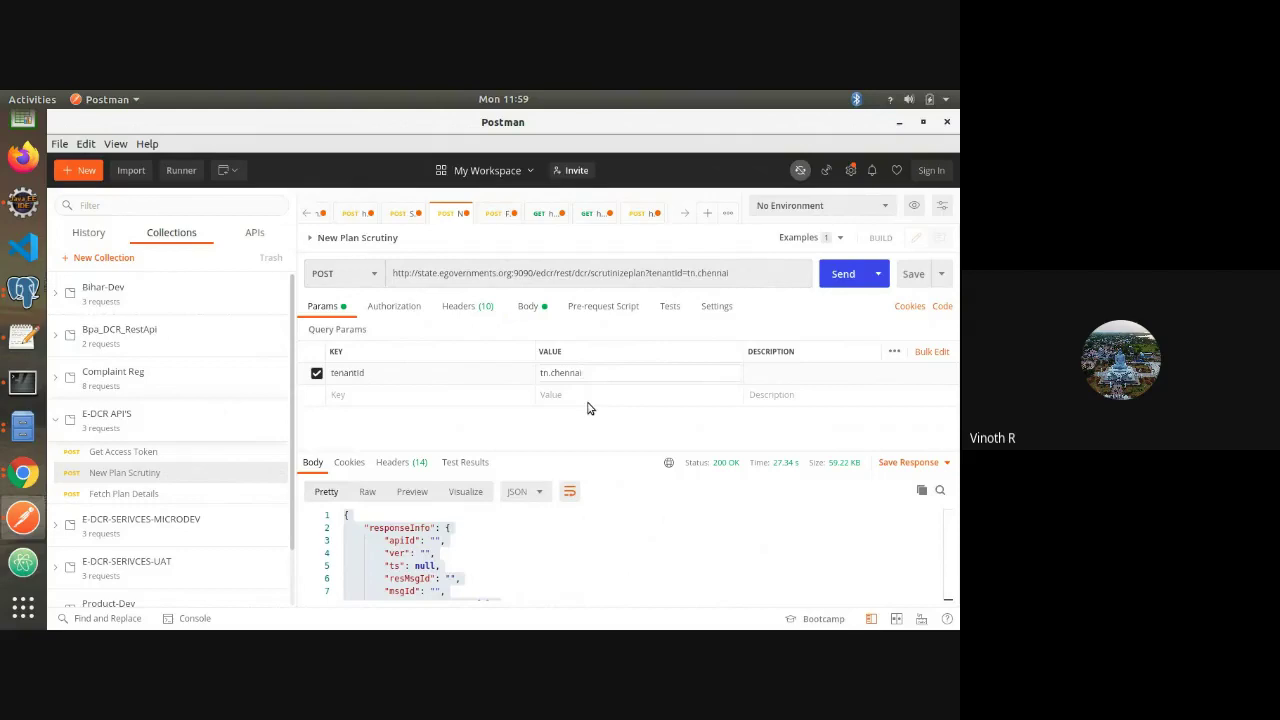
# Inspect the edcrRequest value in the form-data body, and check the state.eg_city output in pgAdmin
pyautogui.click(536, 312)
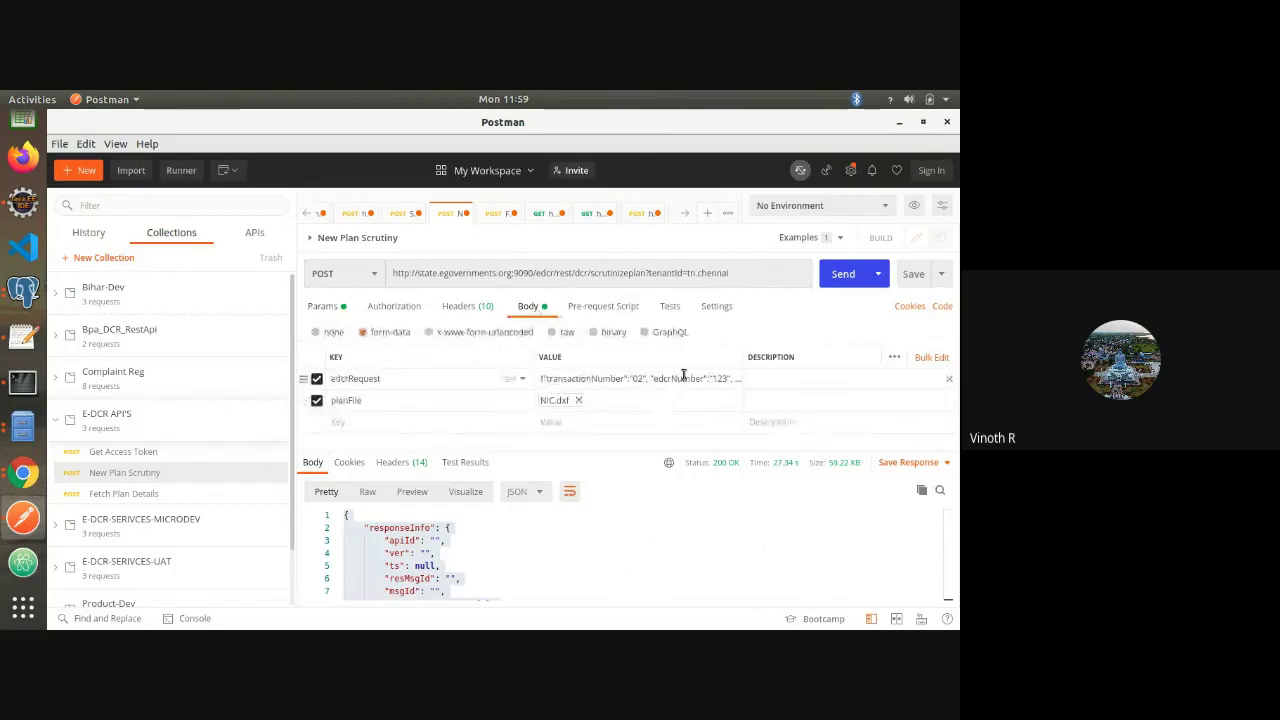
pyautogui.click(684, 376)
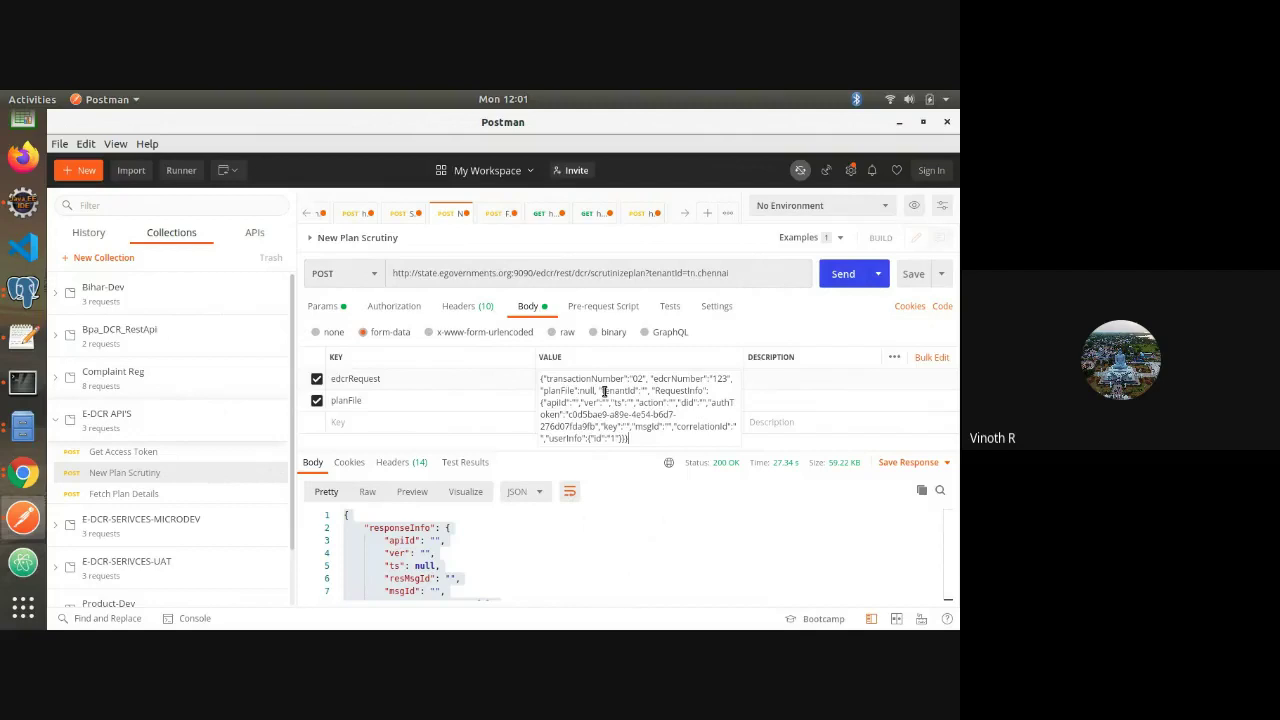
pyautogui.hotkey('ctrl', 'Home')
pyautogui.hotkey('alt', 'Tab')
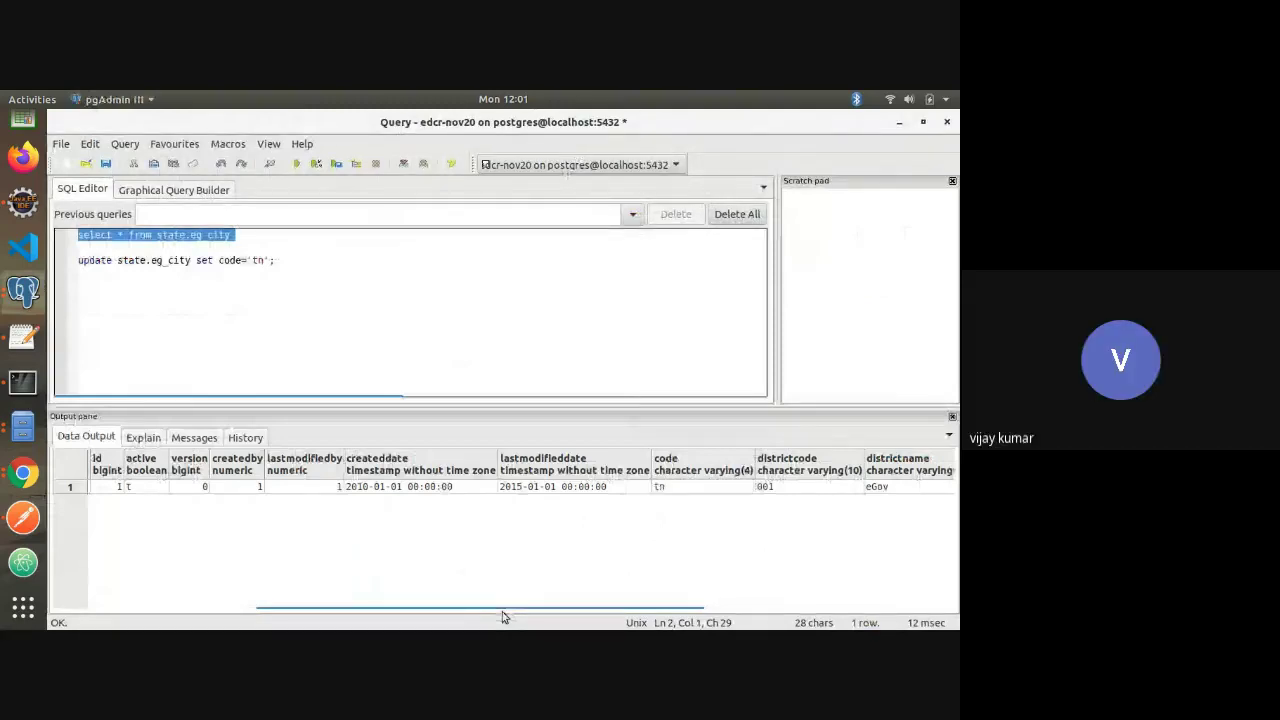
# Switch to Chrome, reply "yes" in the open Gmail chat and close the JSON Formatter page
pyautogui.hotkey('alt', 'Tab')
pyautogui.click(694, 121)
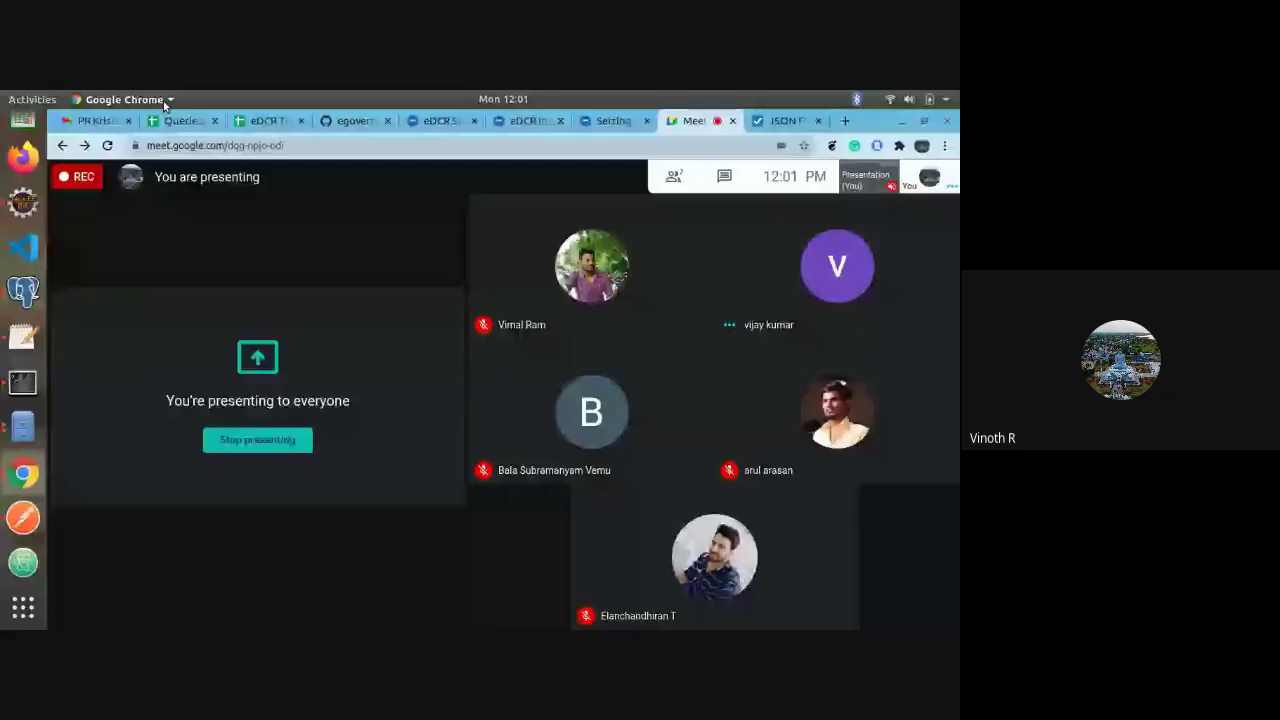
pyautogui.hotkey('ctrl', '1')
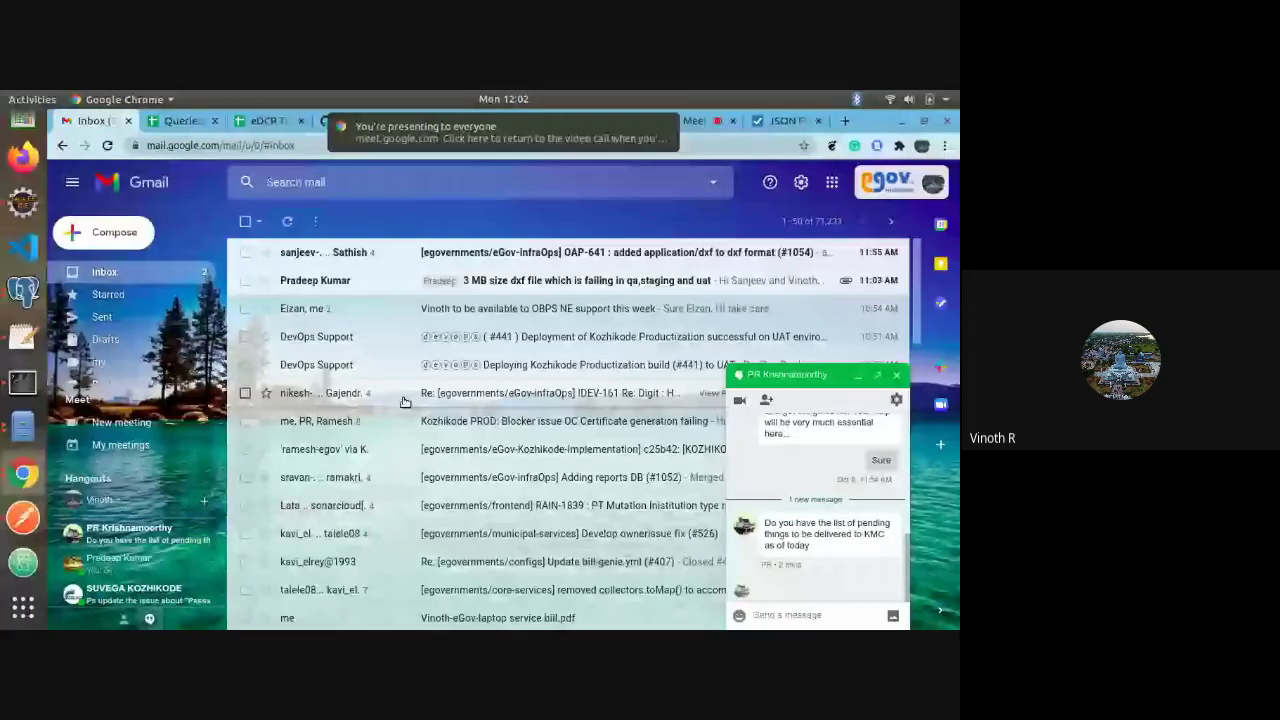
pyautogui.click(829, 620)
pyautogui.write('yes')
pyautogui.press('Return')
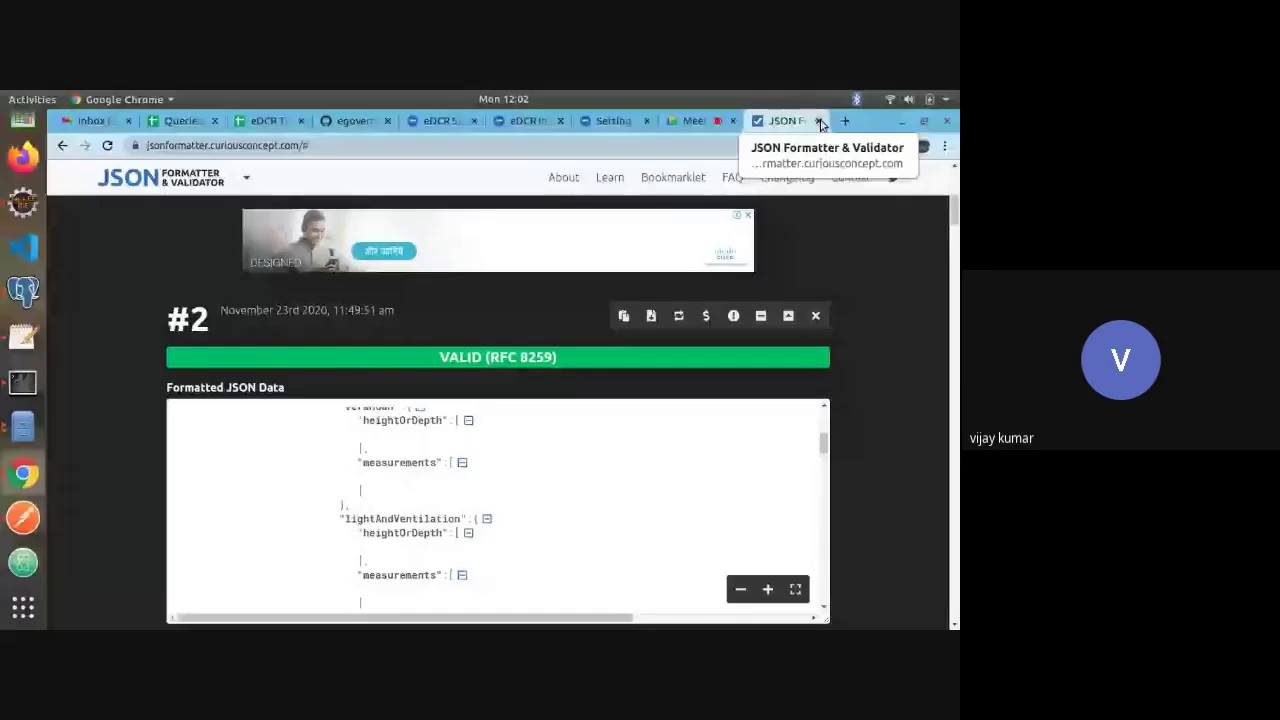
pyautogui.click(818, 121)
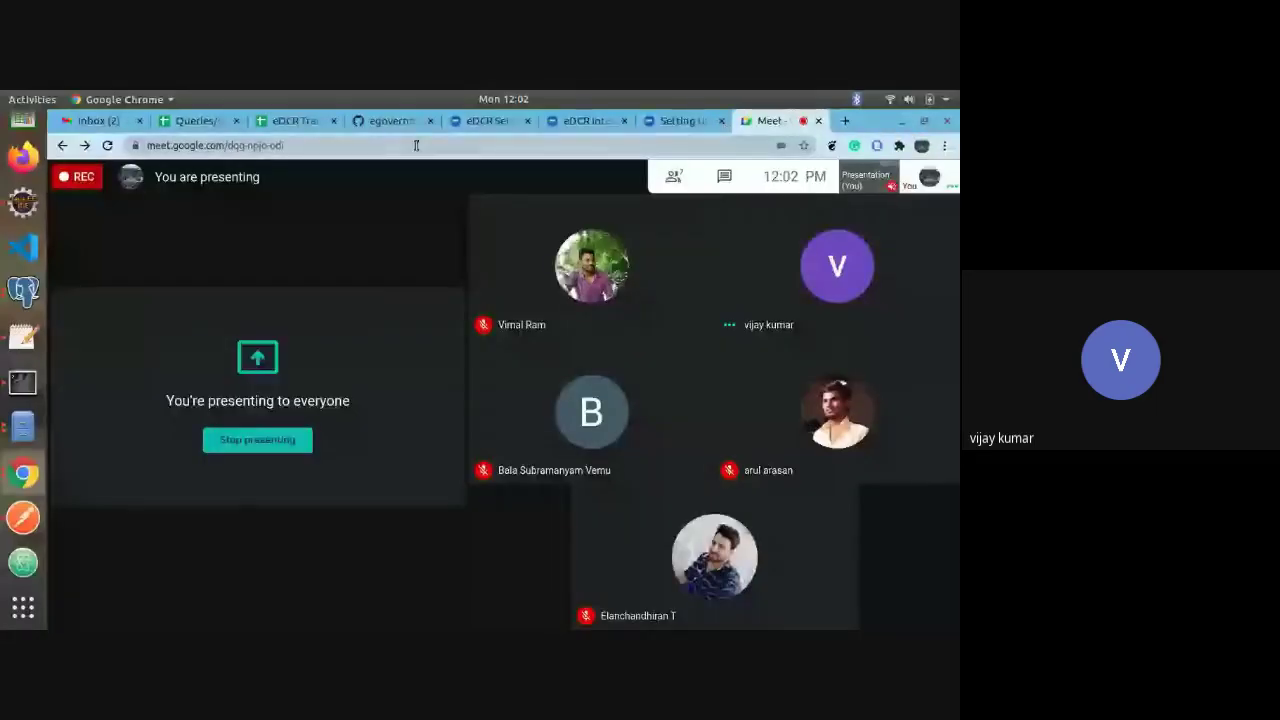
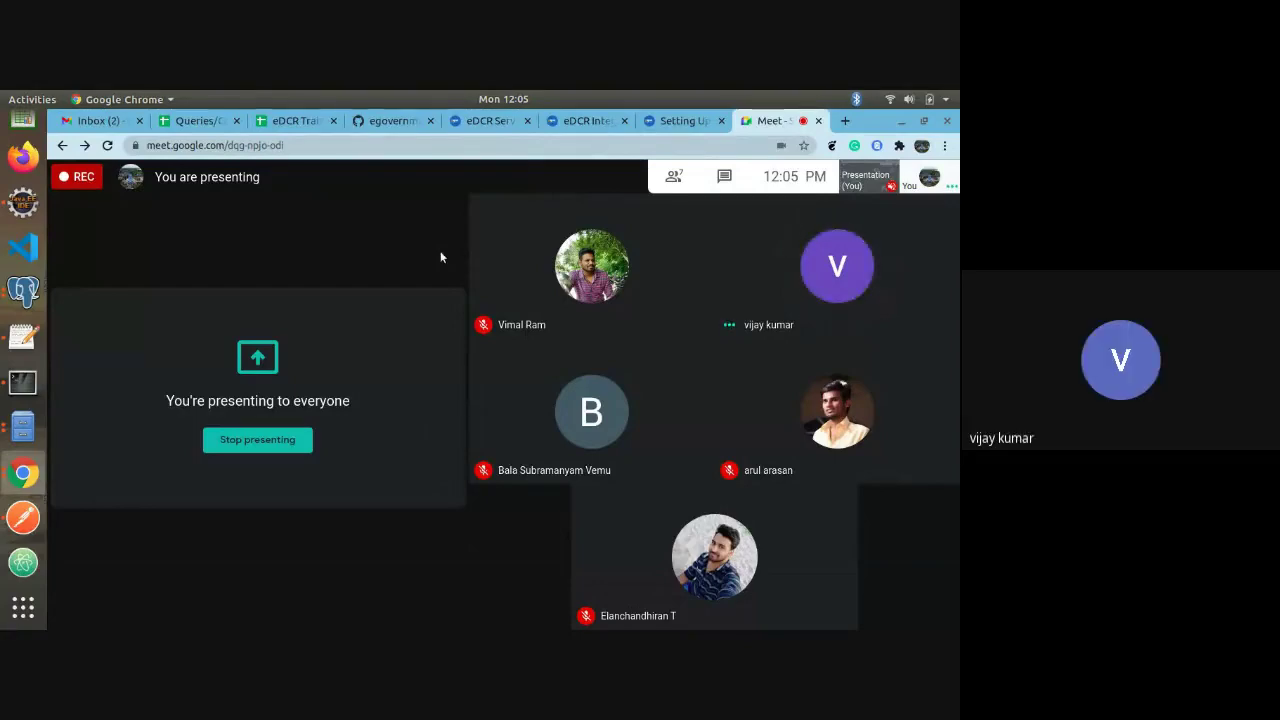
# Review the technical training and local eDCR setup topics in the eDCR Training Plan (Nov-2020) spreadsheet
pyautogui.moveTo(434, 257)
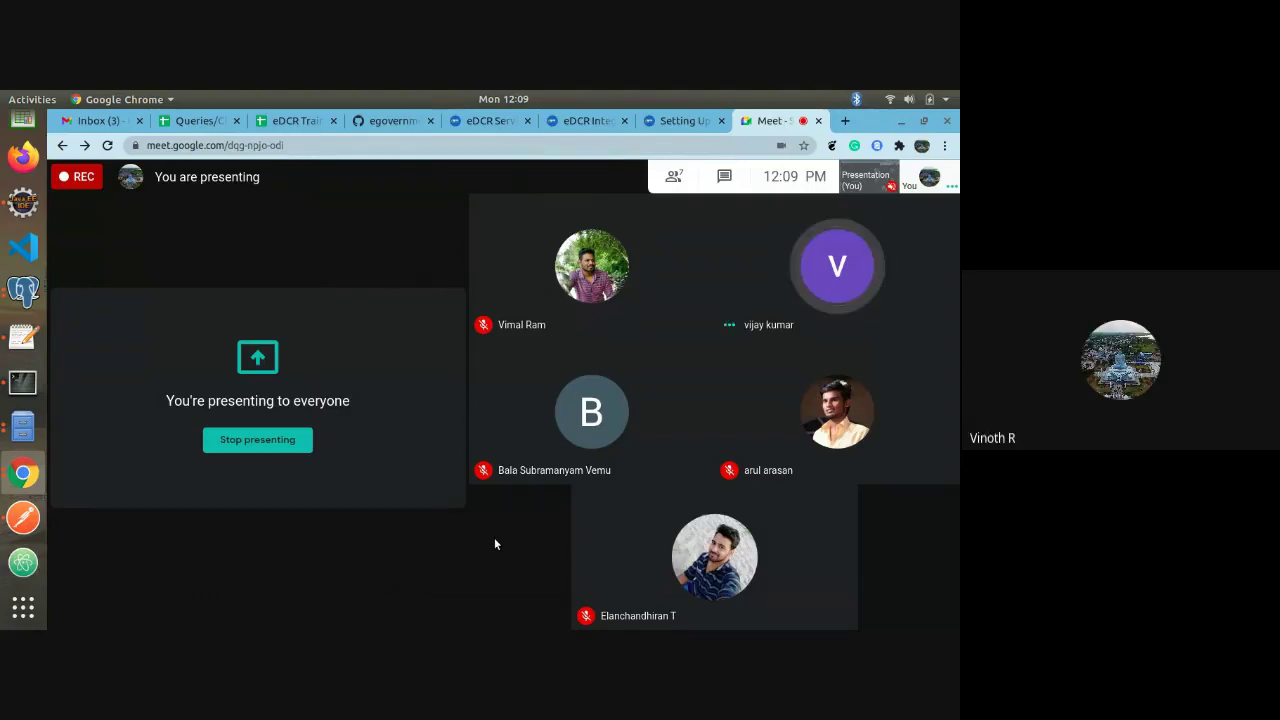
pyautogui.click(294, 121)
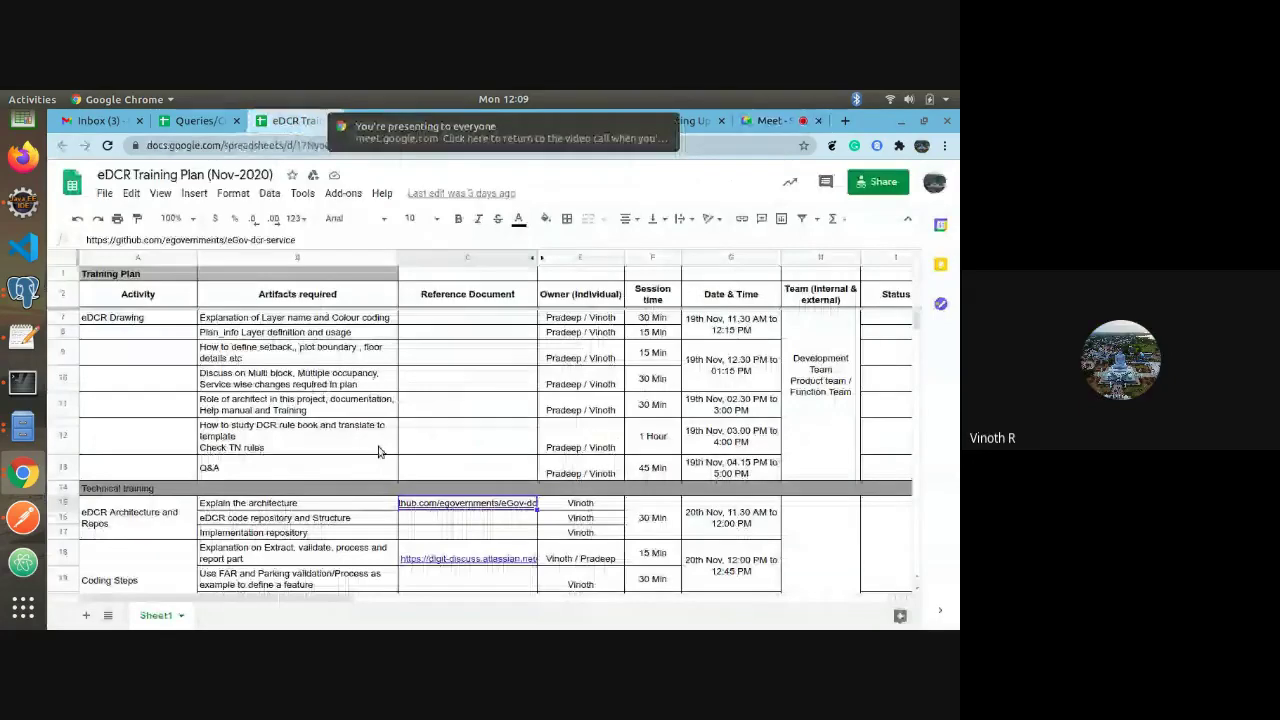
pyautogui.click(326, 520)
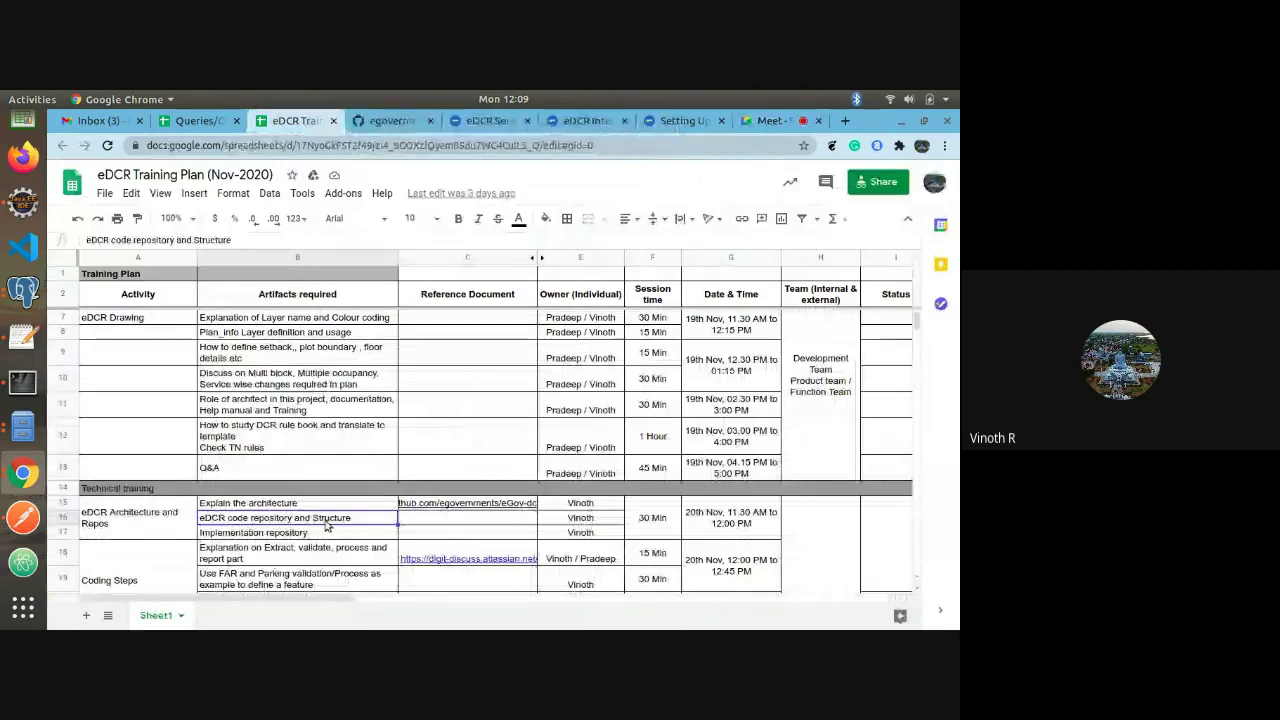
pyautogui.press('Down')
pyautogui.press('Down')
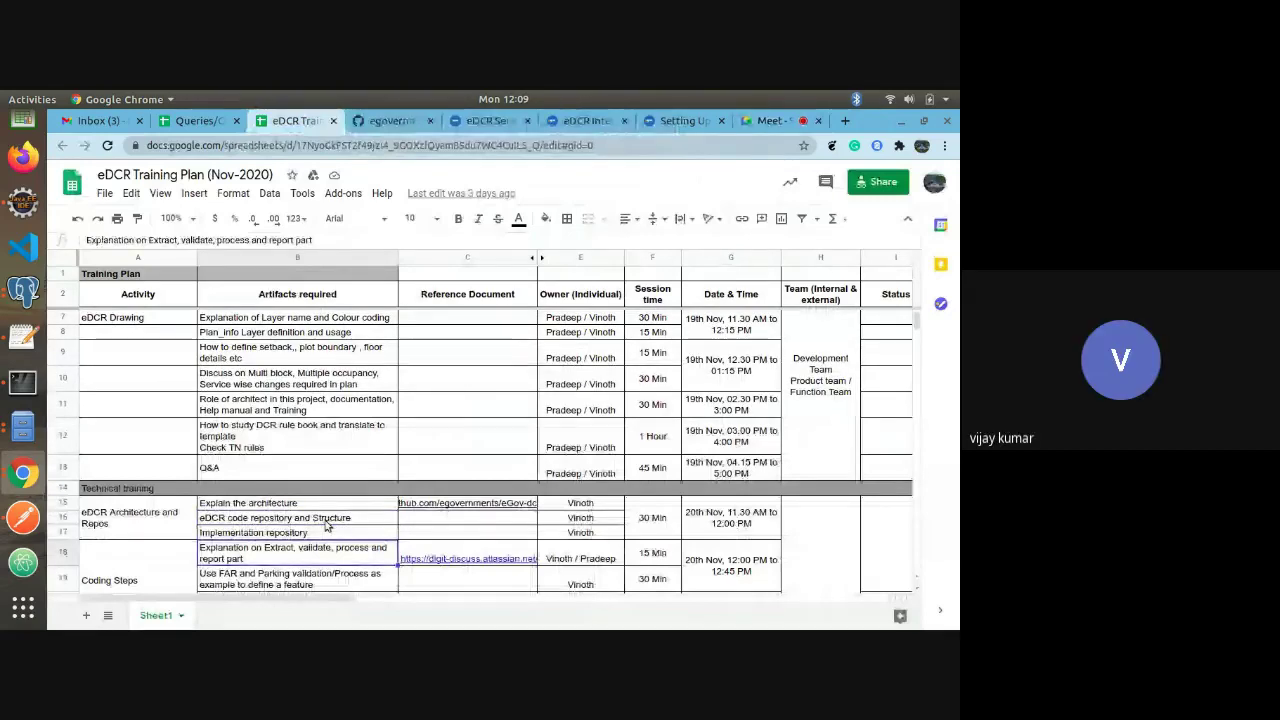
pyautogui.press('pagedown')
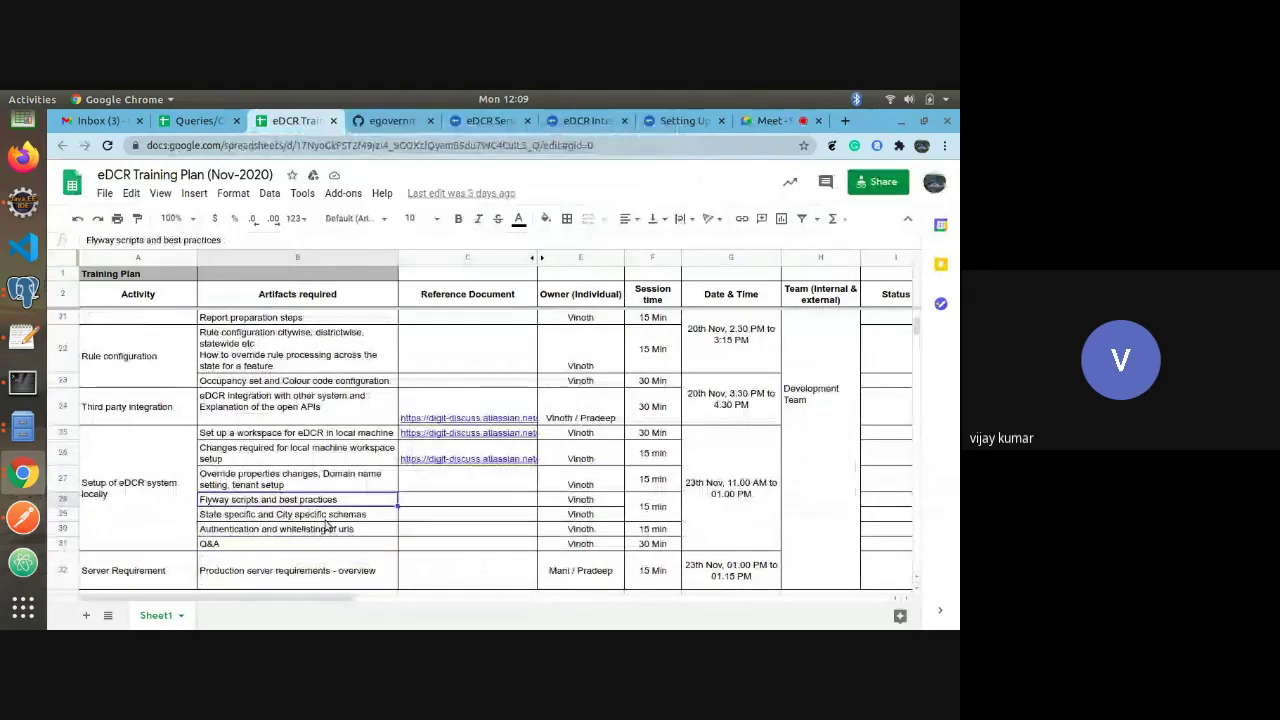
pyautogui.press('Up')
pyautogui.press('Up')
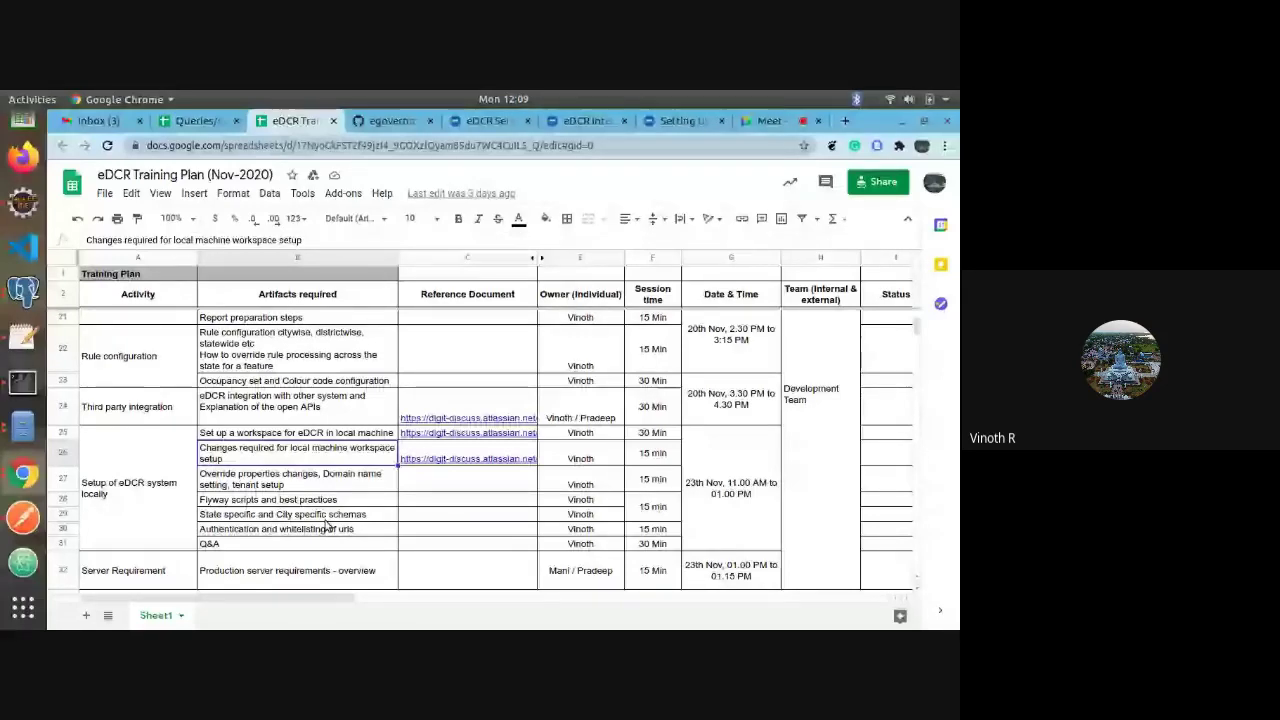
pyautogui.press('Down')
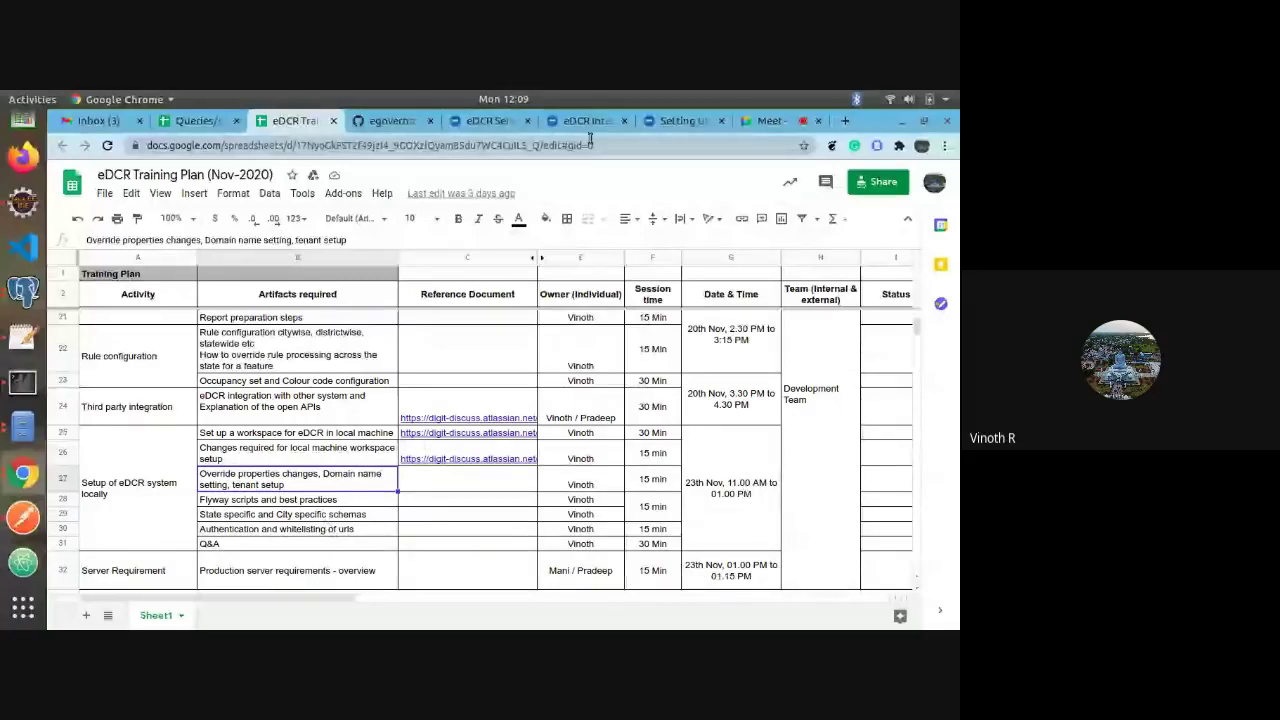
# Find the Database Migration Procedure in the eGov-dcr-service README and highlight main in the core DDL and DML directory path
pyautogui.click(373, 126)
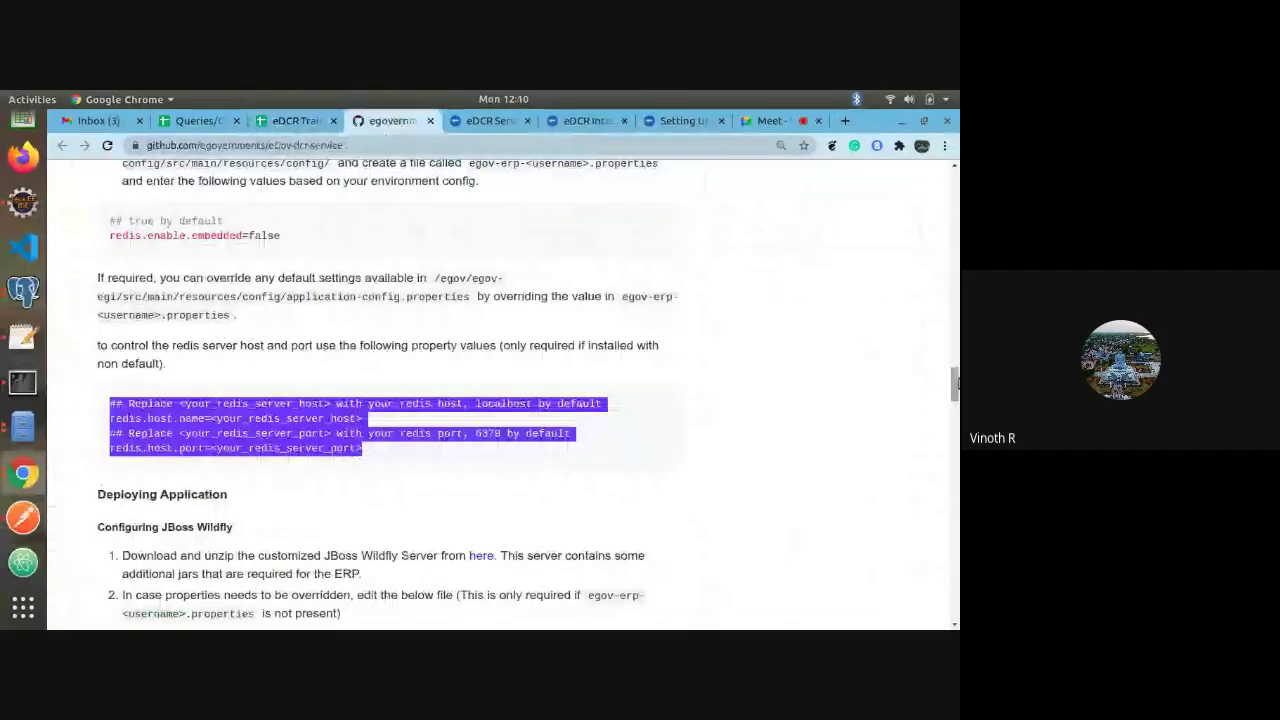
pyautogui.moveTo(955, 383); pyautogui.dragTo(926, 575)
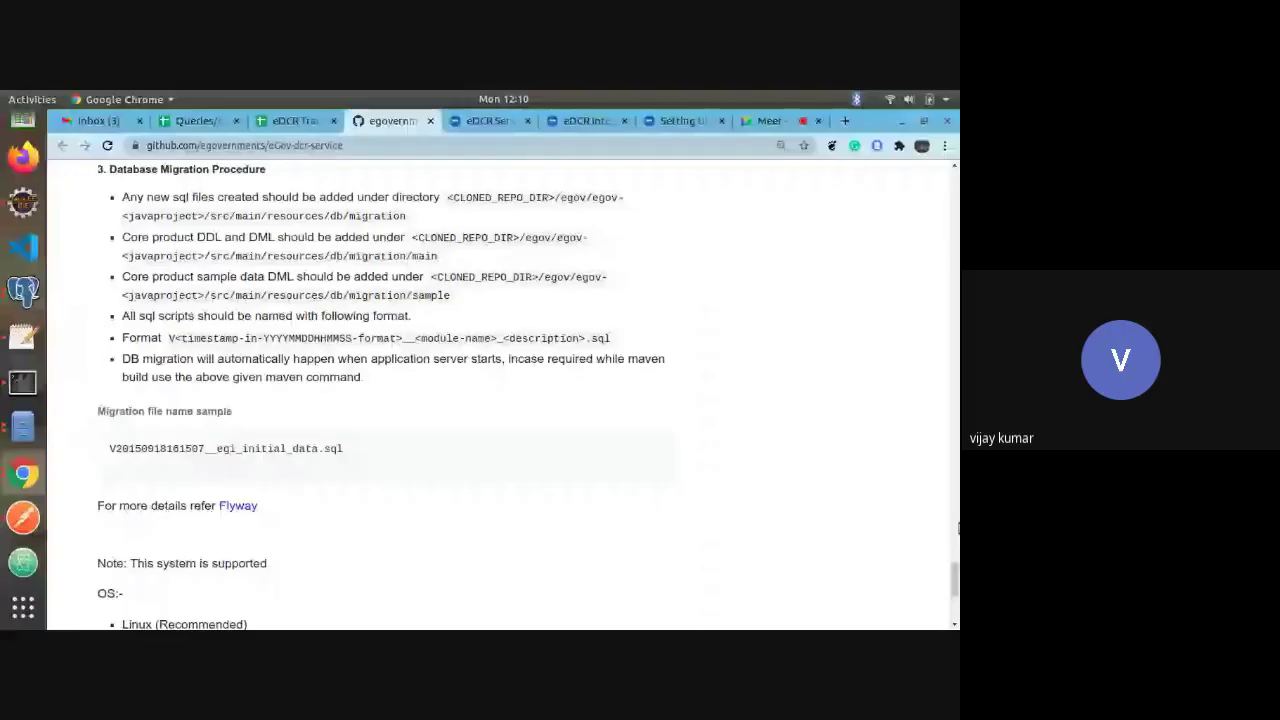
pyautogui.scroll(5, 955, 552)
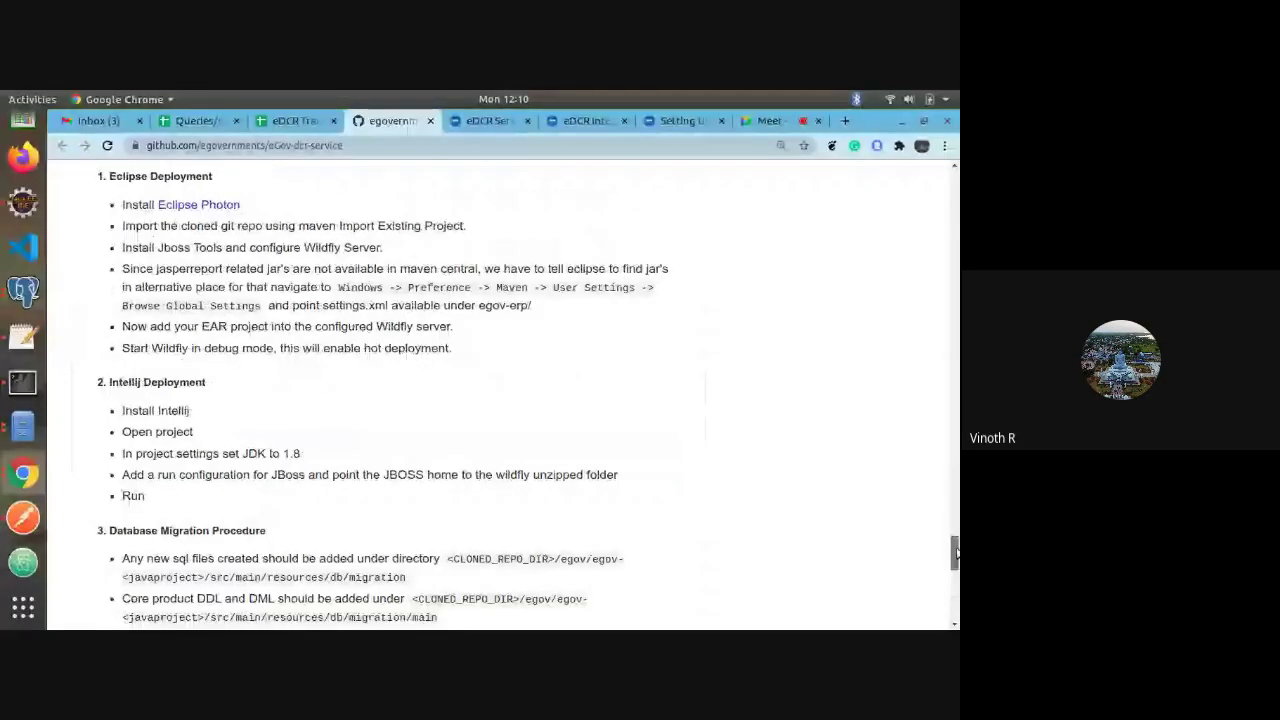
pyautogui.moveTo(955, 552); pyautogui.dragTo(955, 572)
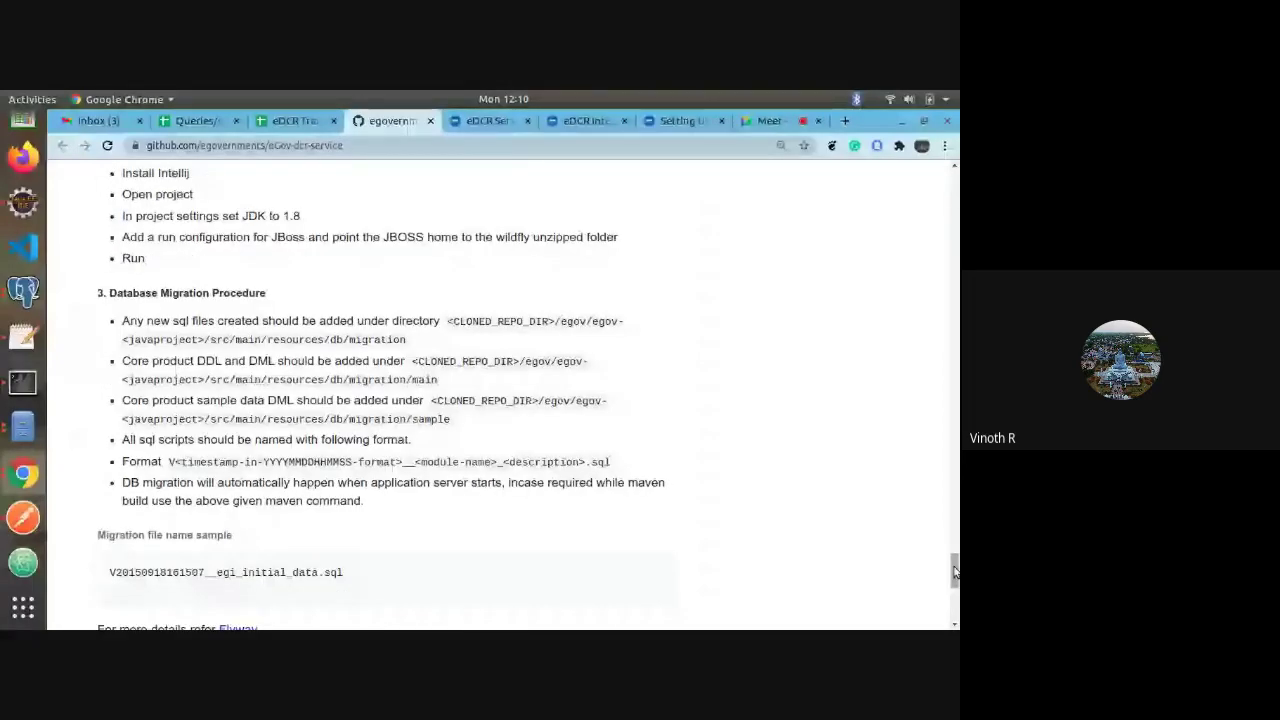
pyautogui.moveTo(409, 382); pyautogui.dragTo(437, 382)
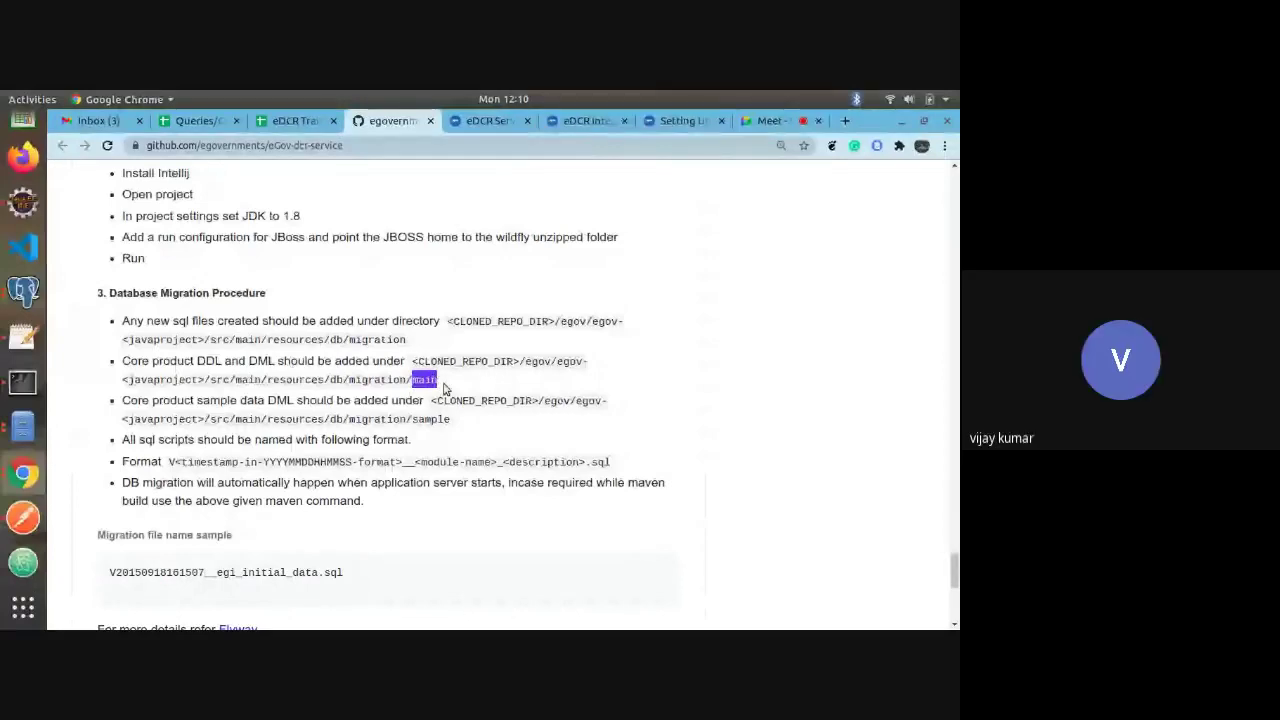
# Switch to Eclipse, show the Project Explorer and collapse all expanded projects
pyautogui.hotkey('alt', 'Tab')
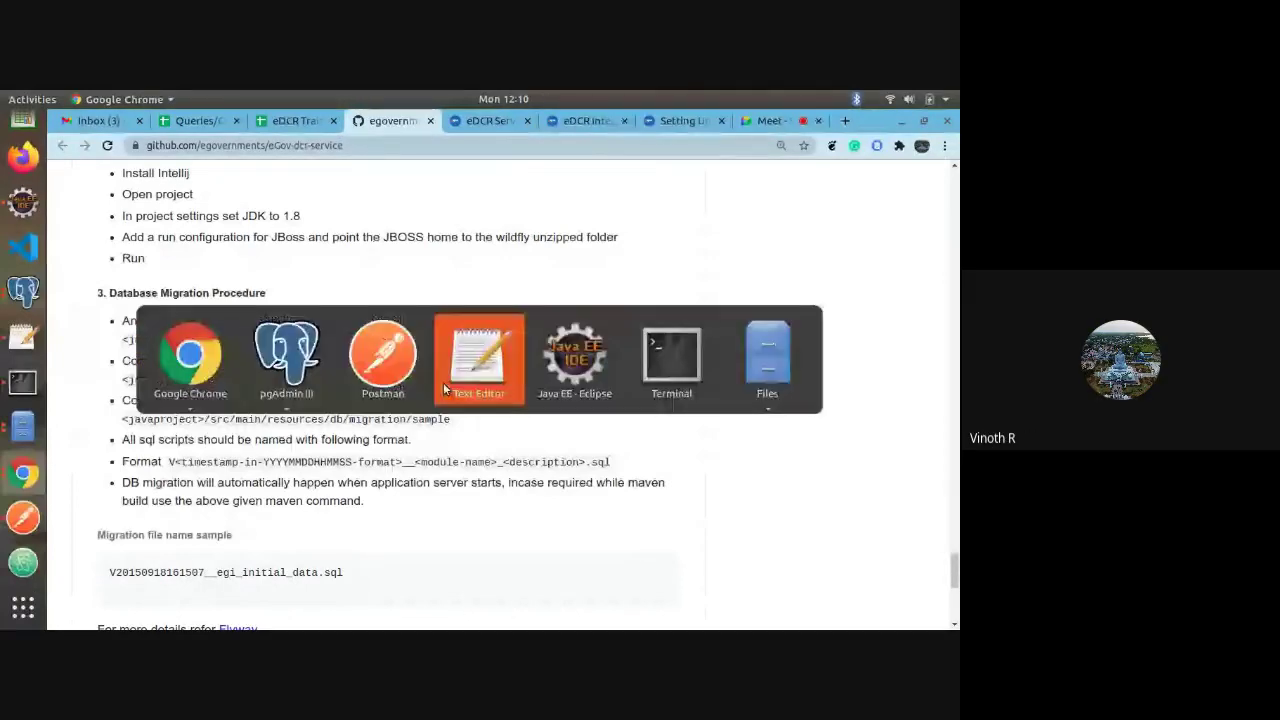
pyautogui.hotkey('alt', 'Tab')
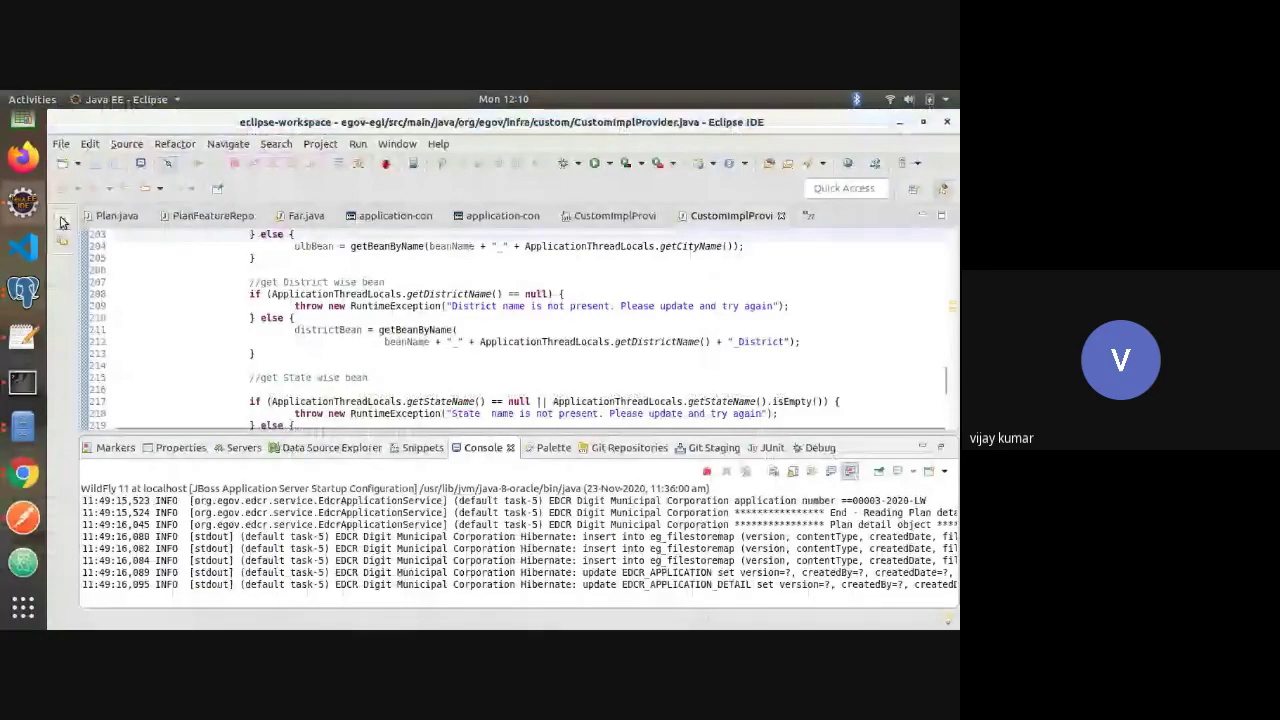
pyautogui.click(62, 221)
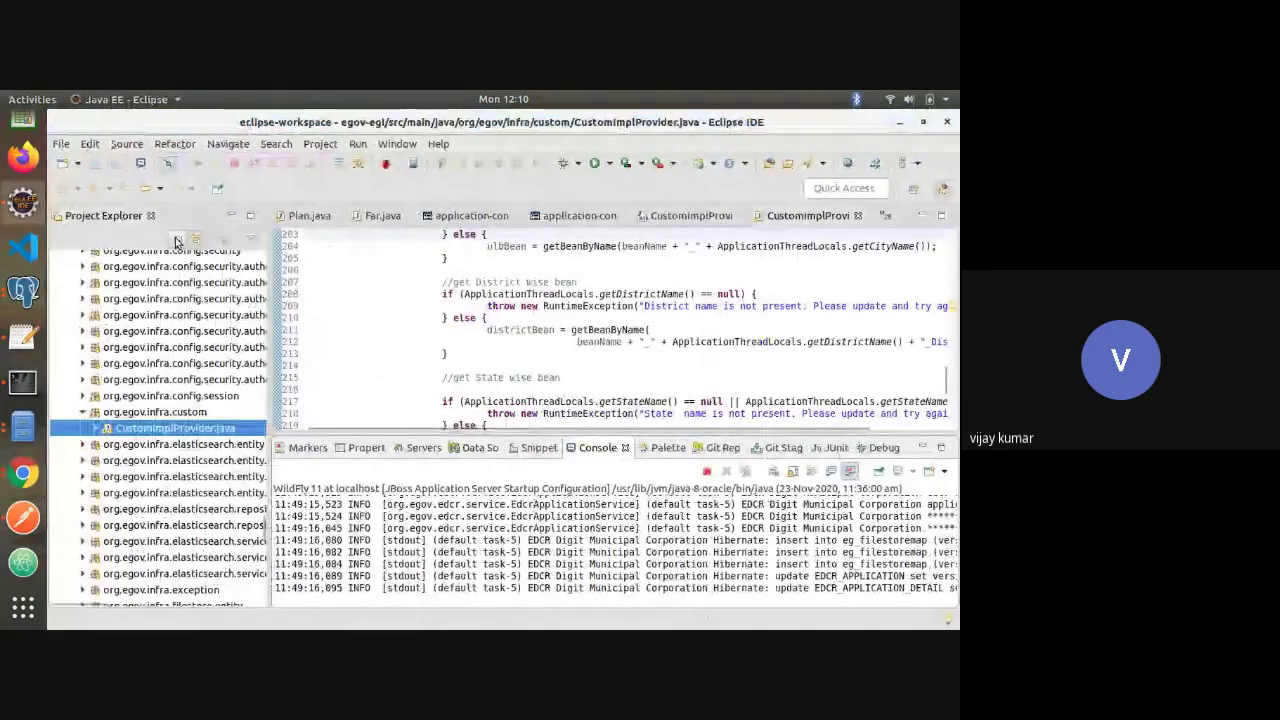
pyautogui.click(176, 242)
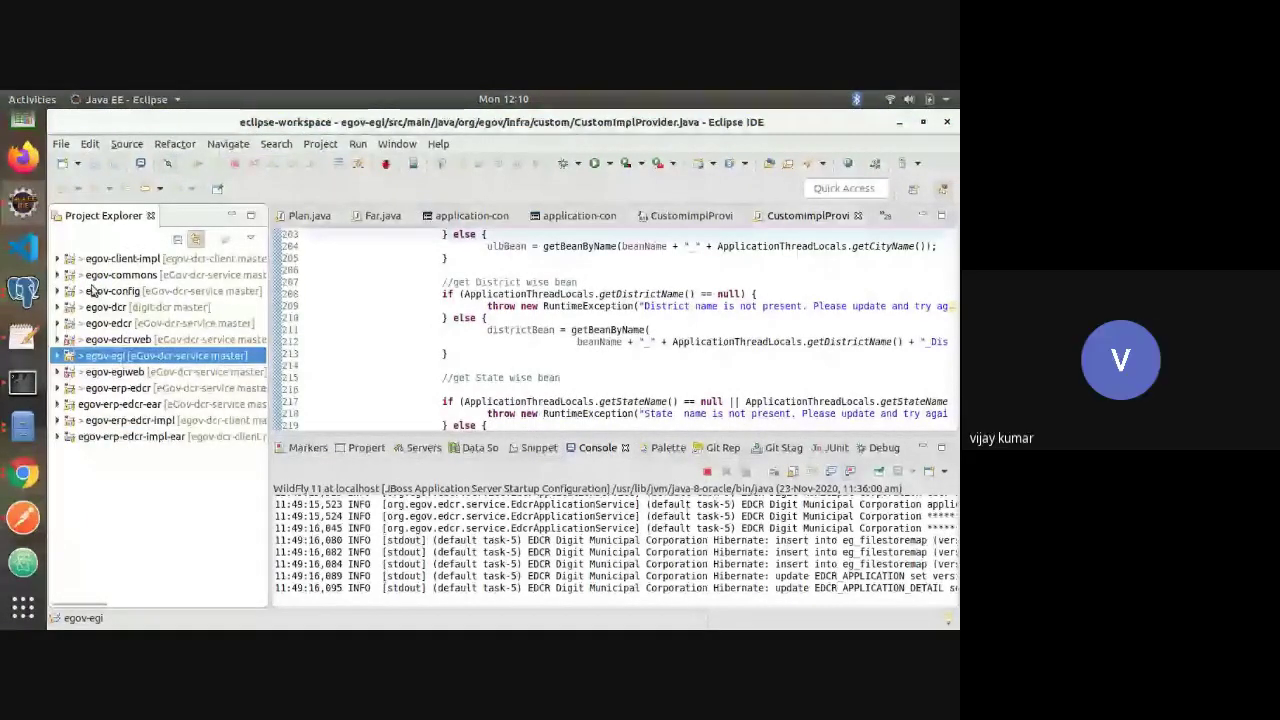
# Create a folder named main under src/main/resources/db/migration in the egov-client-impl project
pyautogui.click(57, 258)
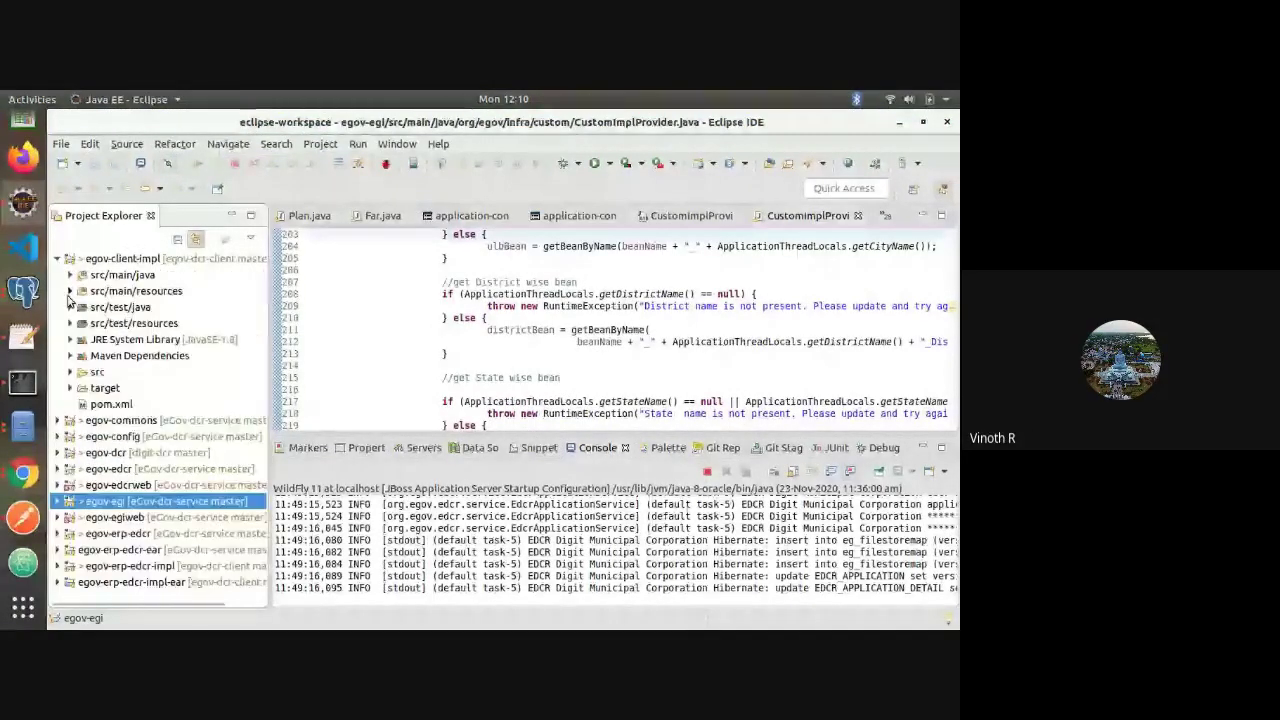
pyautogui.click(70, 292)
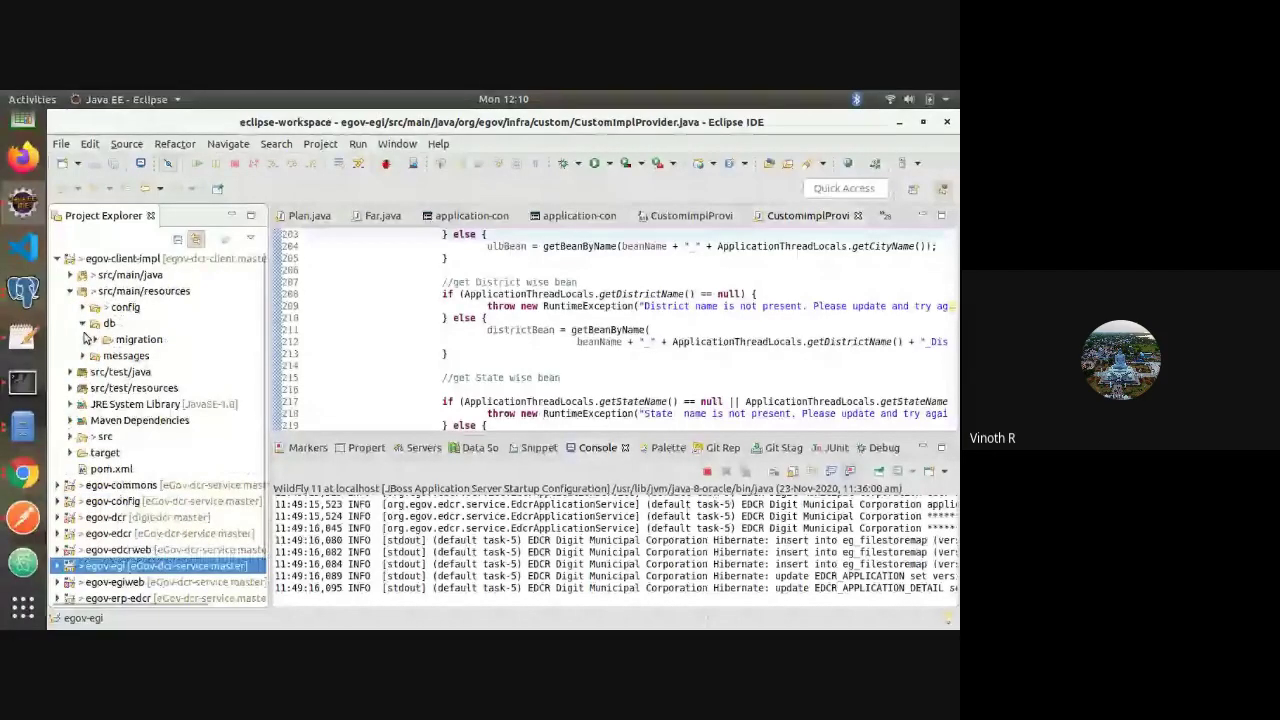
pyautogui.click(95, 339)
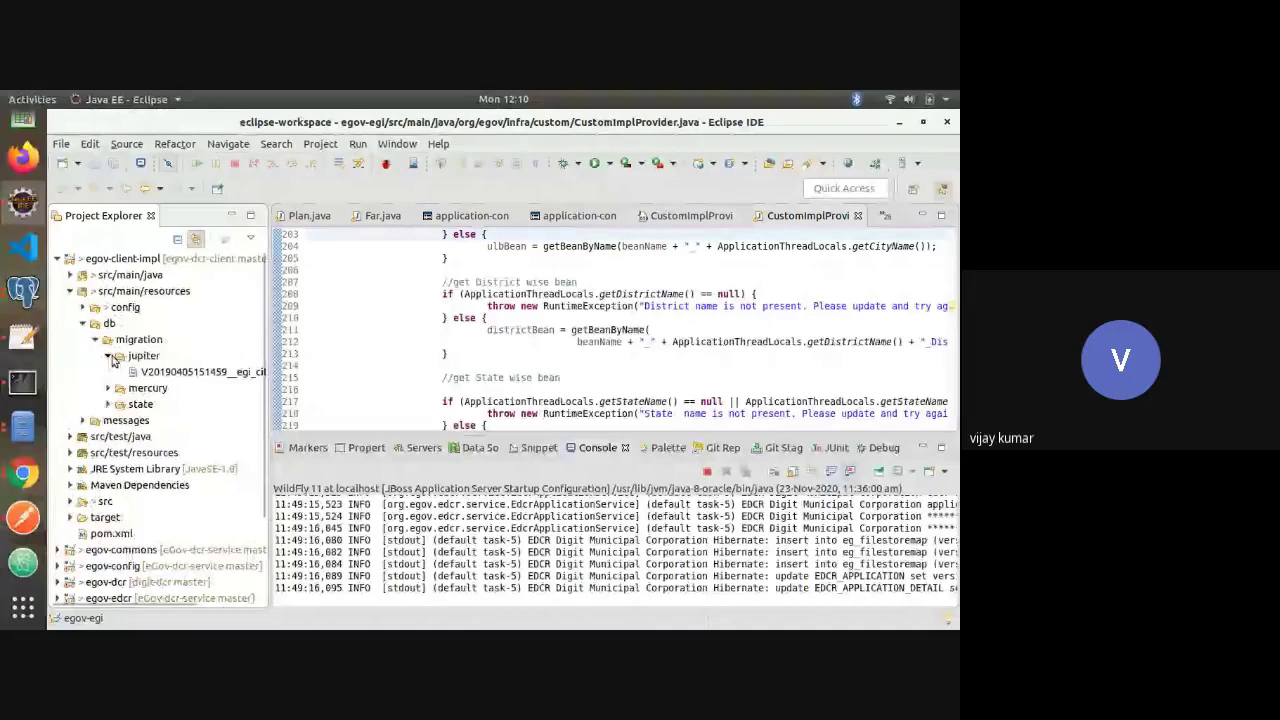
pyautogui.click(108, 356)
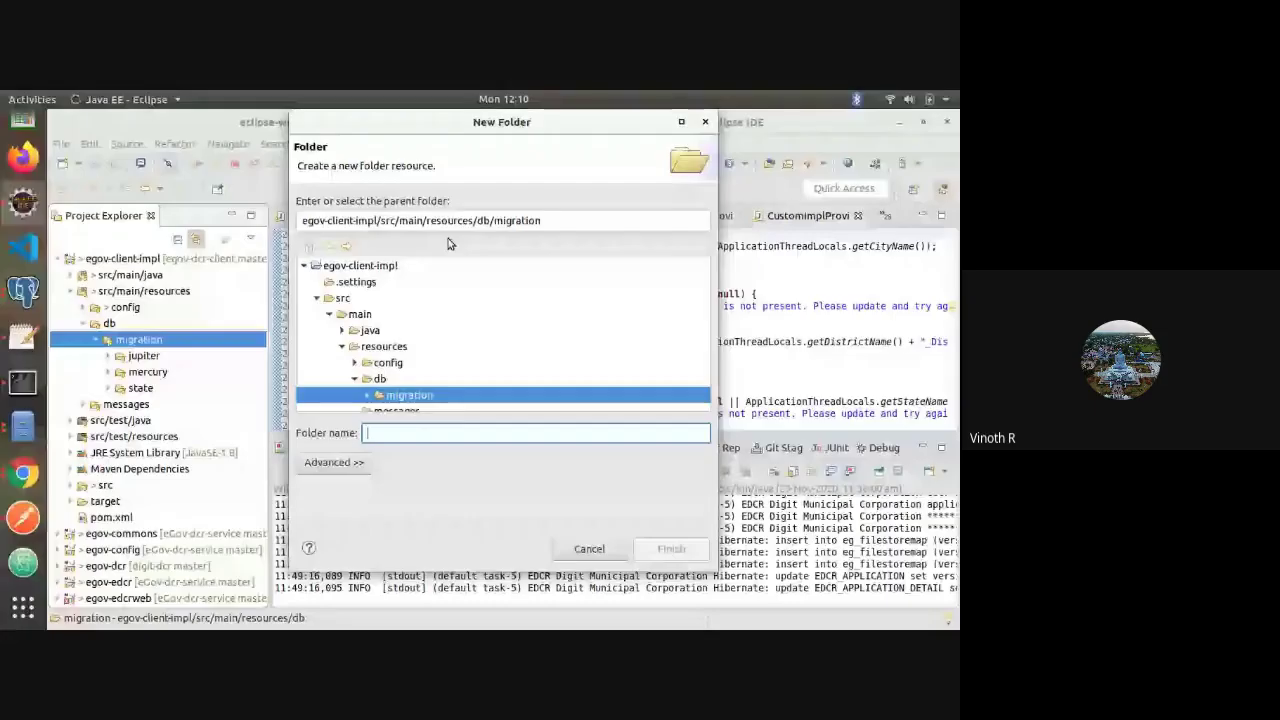
pyautogui.write('main')
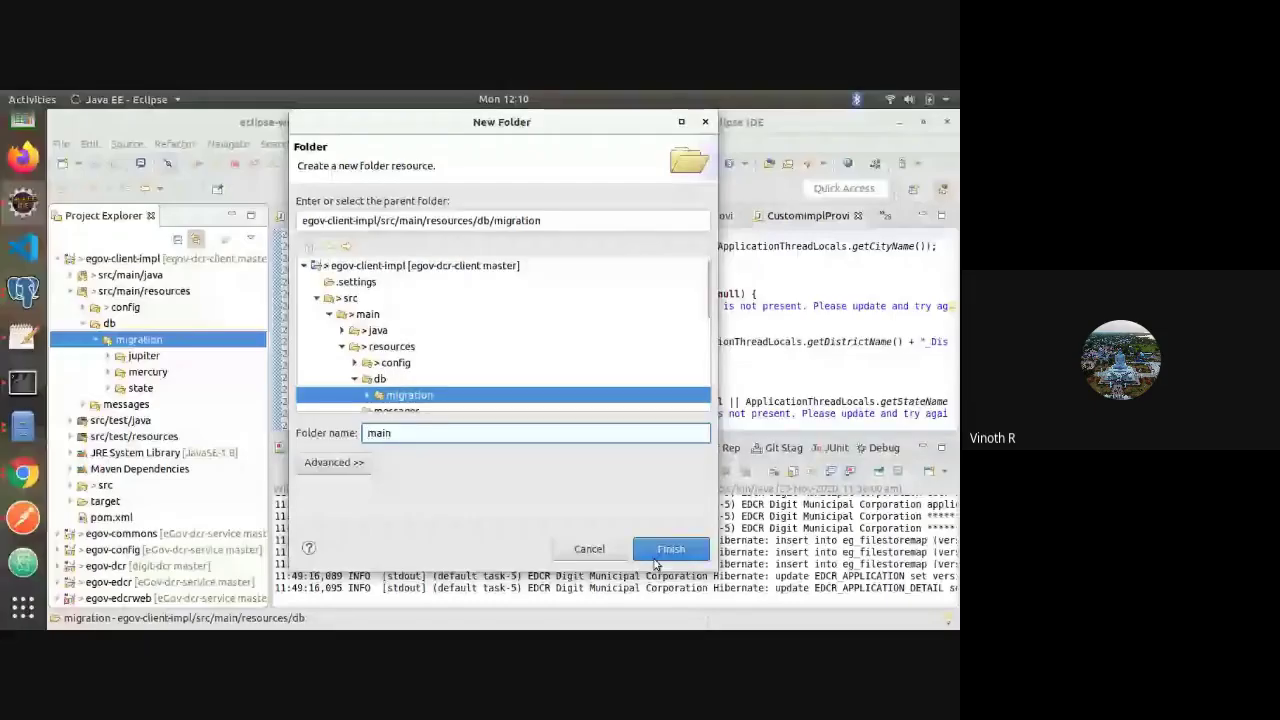
pyautogui.click(668, 549)
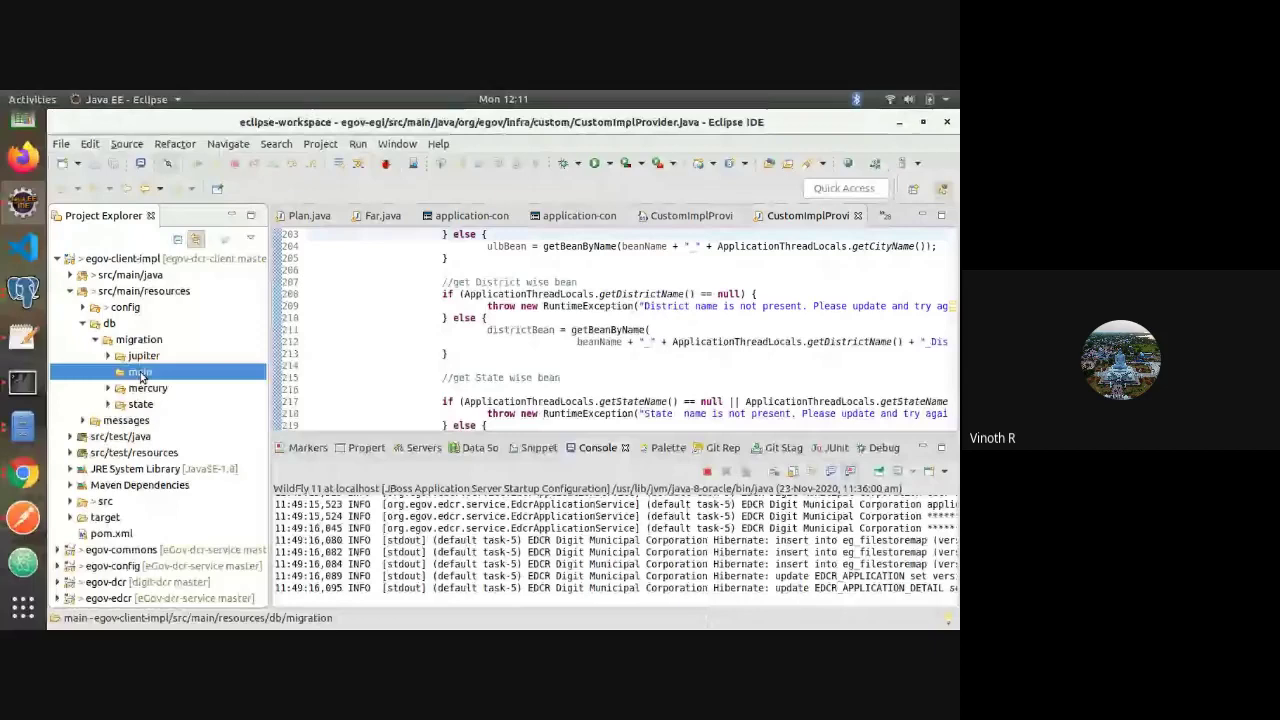
pyautogui.rightClick(141, 377)
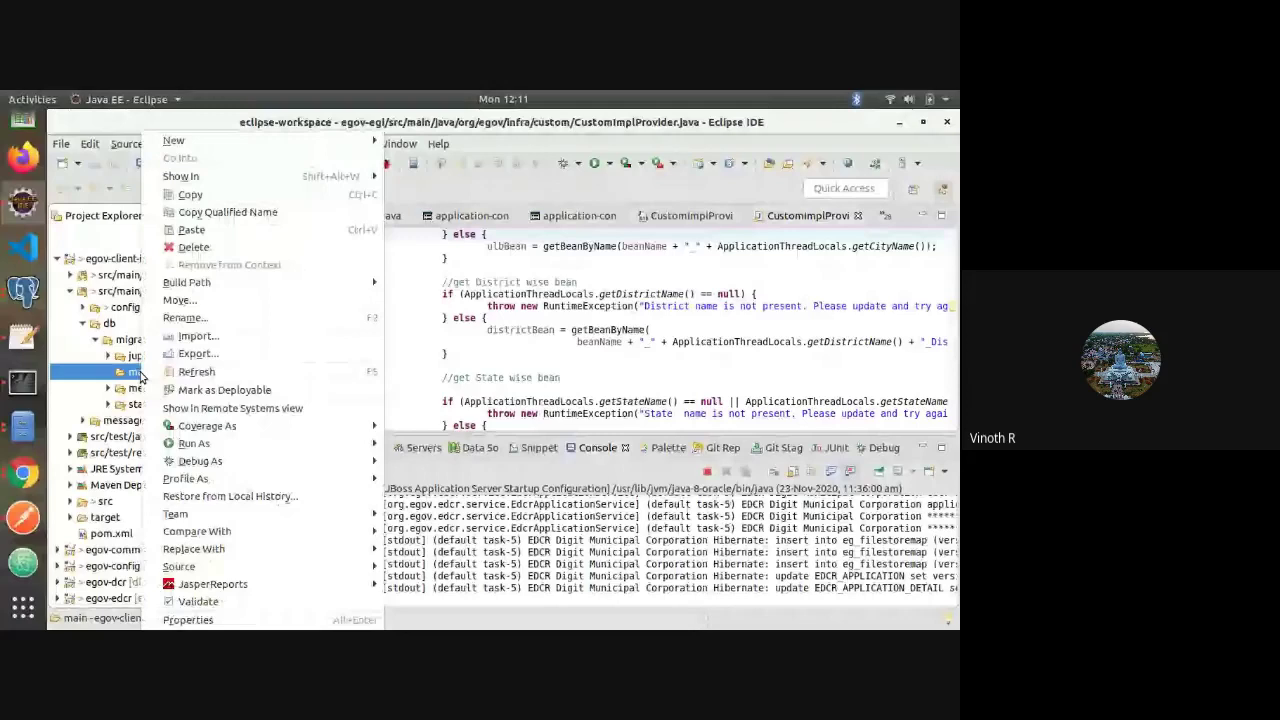
pyautogui.press('Escape')
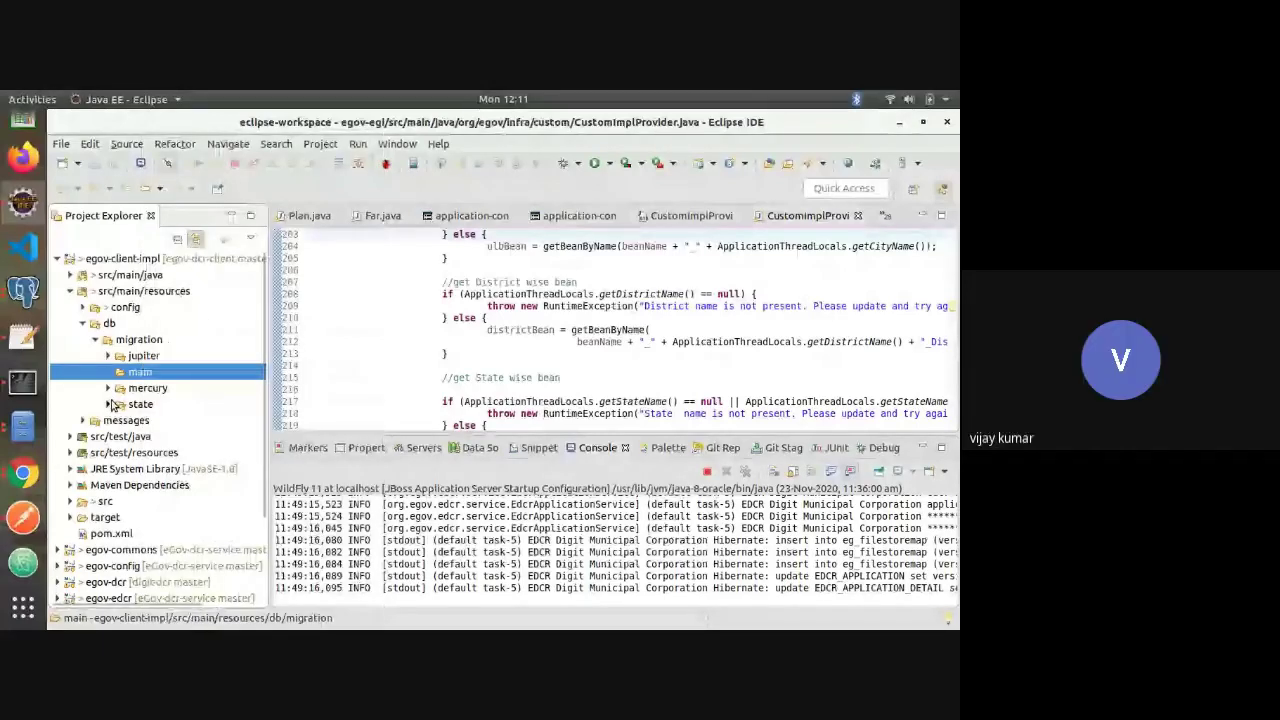
pyautogui.click(109, 404)
pyautogui.click(190, 420)
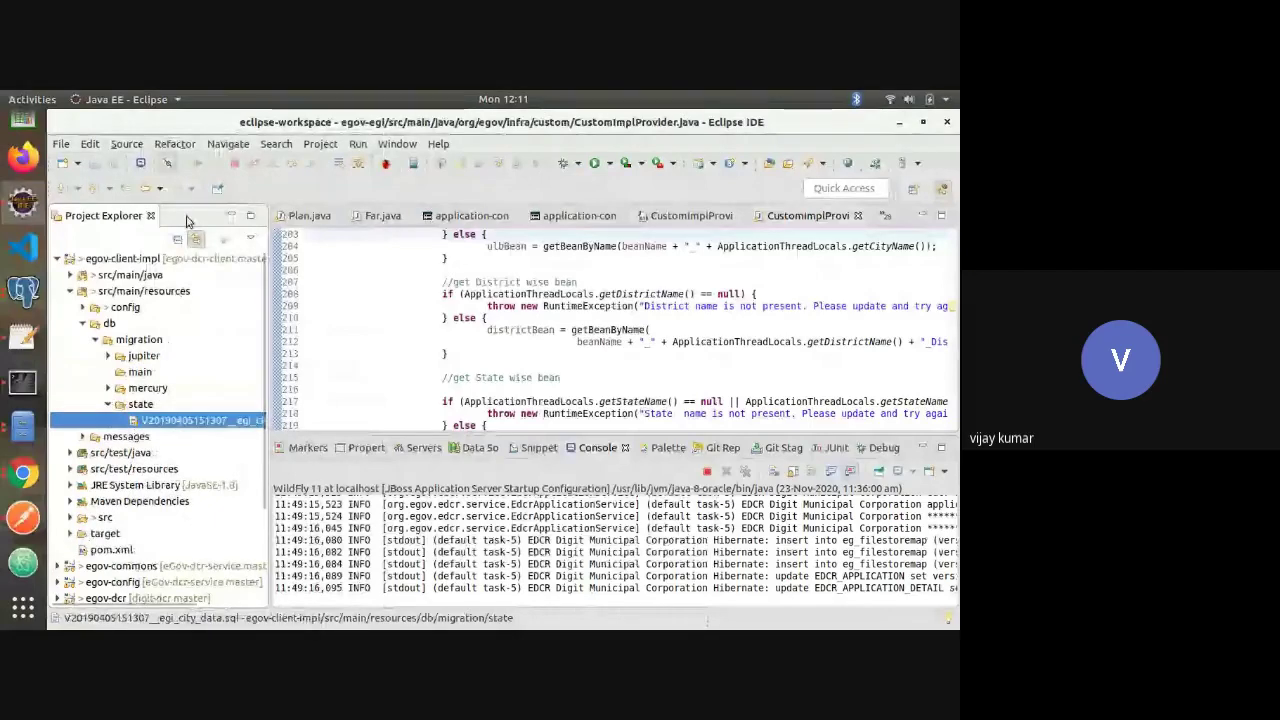
pyautogui.click(139, 372)
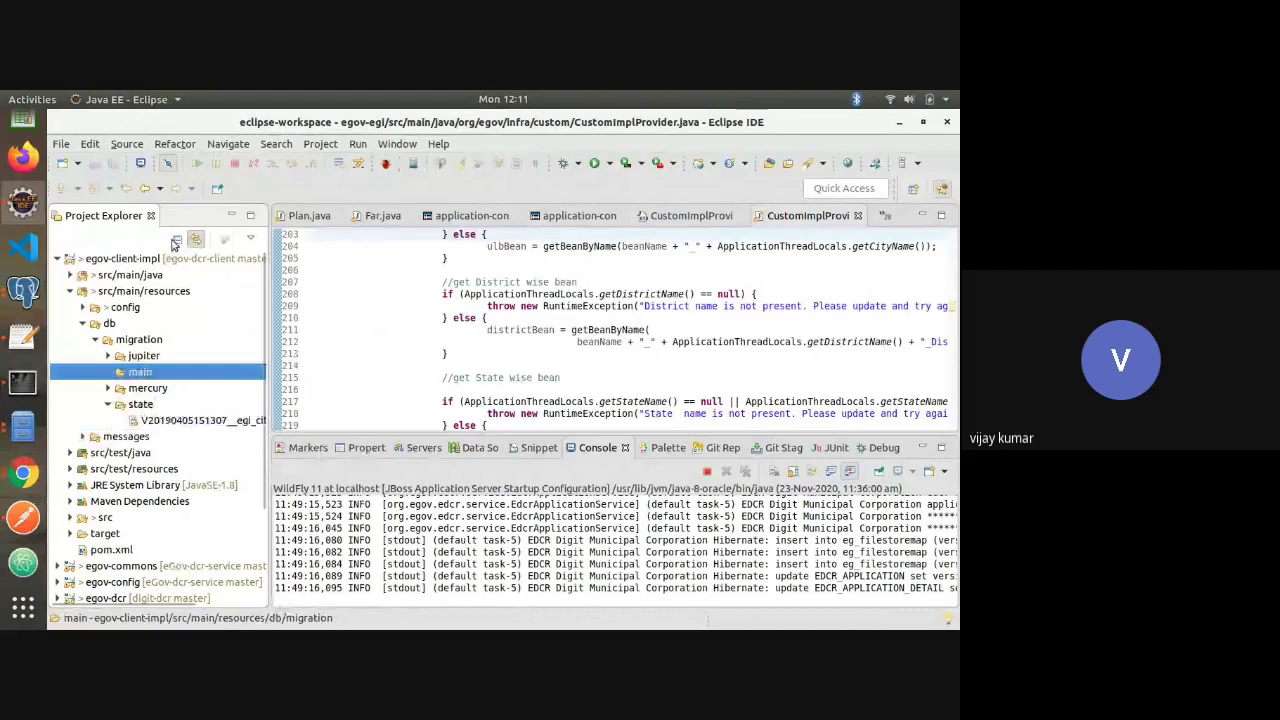
pyautogui.press('Down')
pyautogui.press('Down')
pyautogui.press('Down')
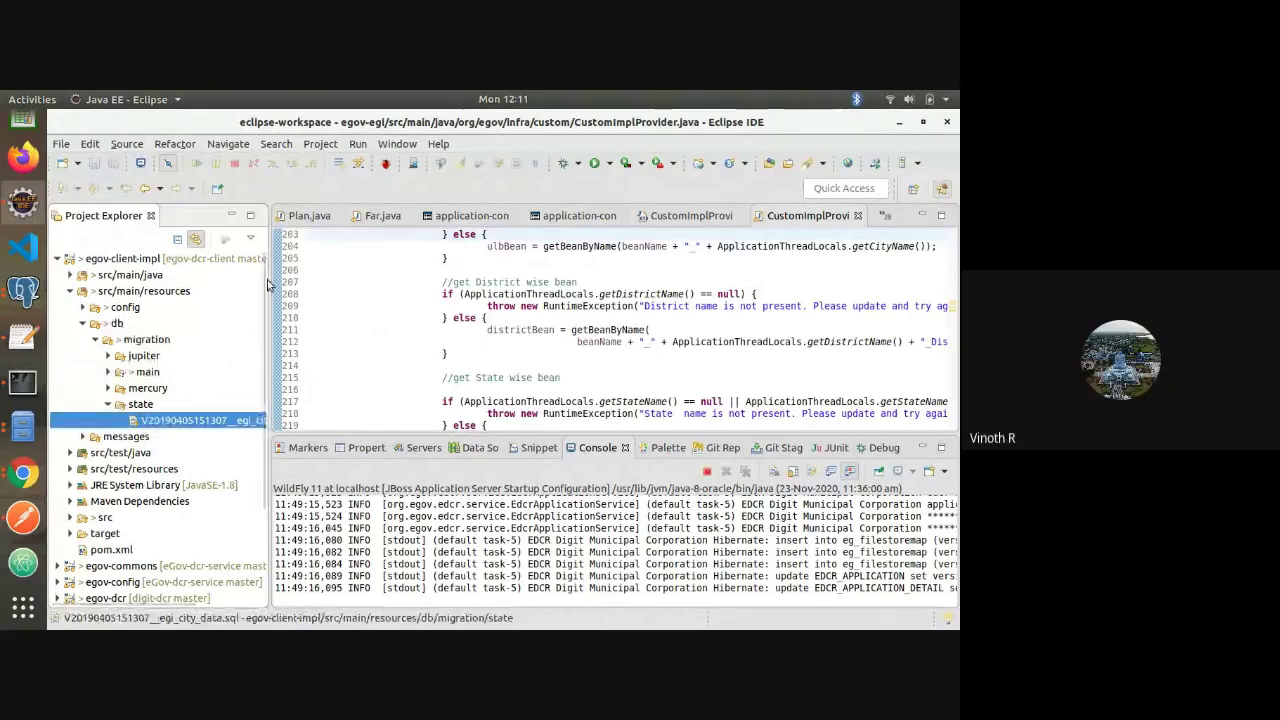
# Begin renaming the SQL script copied into main, setting the date part of its version prefix to 20201123
pyautogui.click(108, 371)
pyautogui.click(155, 388)
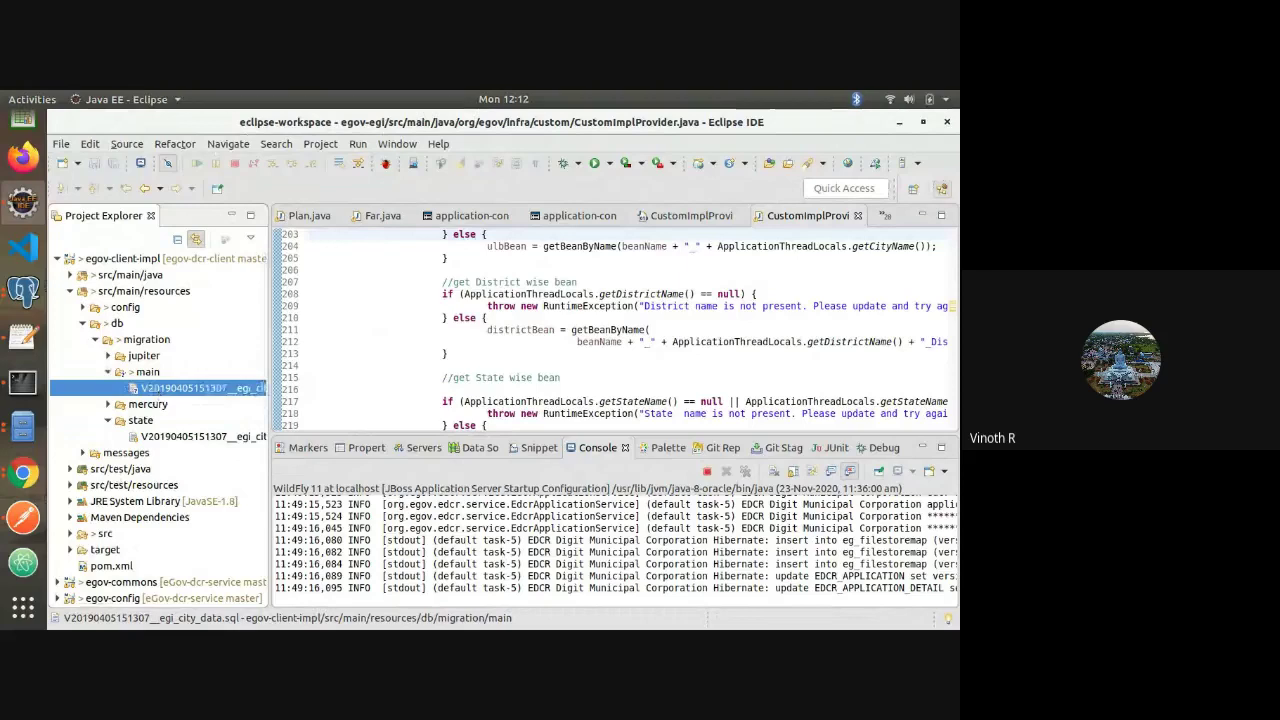
pyautogui.press('F2')
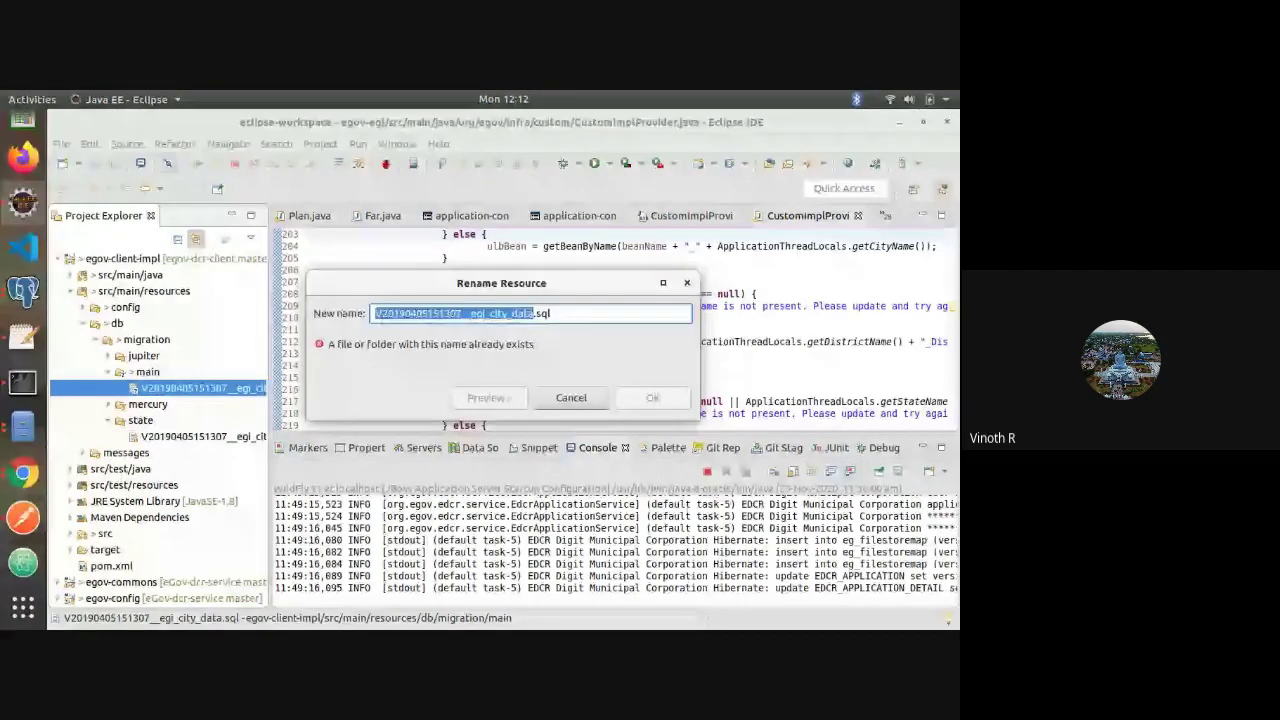
pyautogui.click(376, 313)
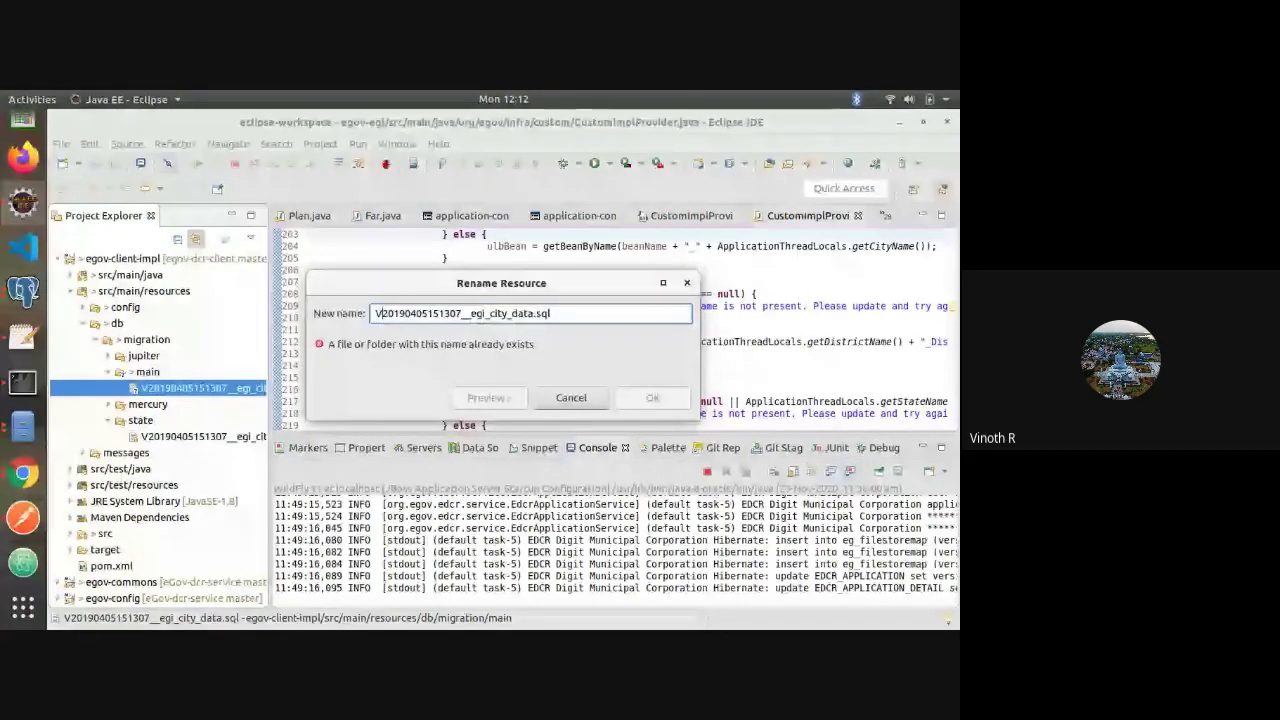
pyautogui.moveTo(377, 313)
pyautogui.mouseDown()
pyautogui.moveTo(466, 313)
pyautogui.moveTo(382, 313)
pyautogui.mouseUp()
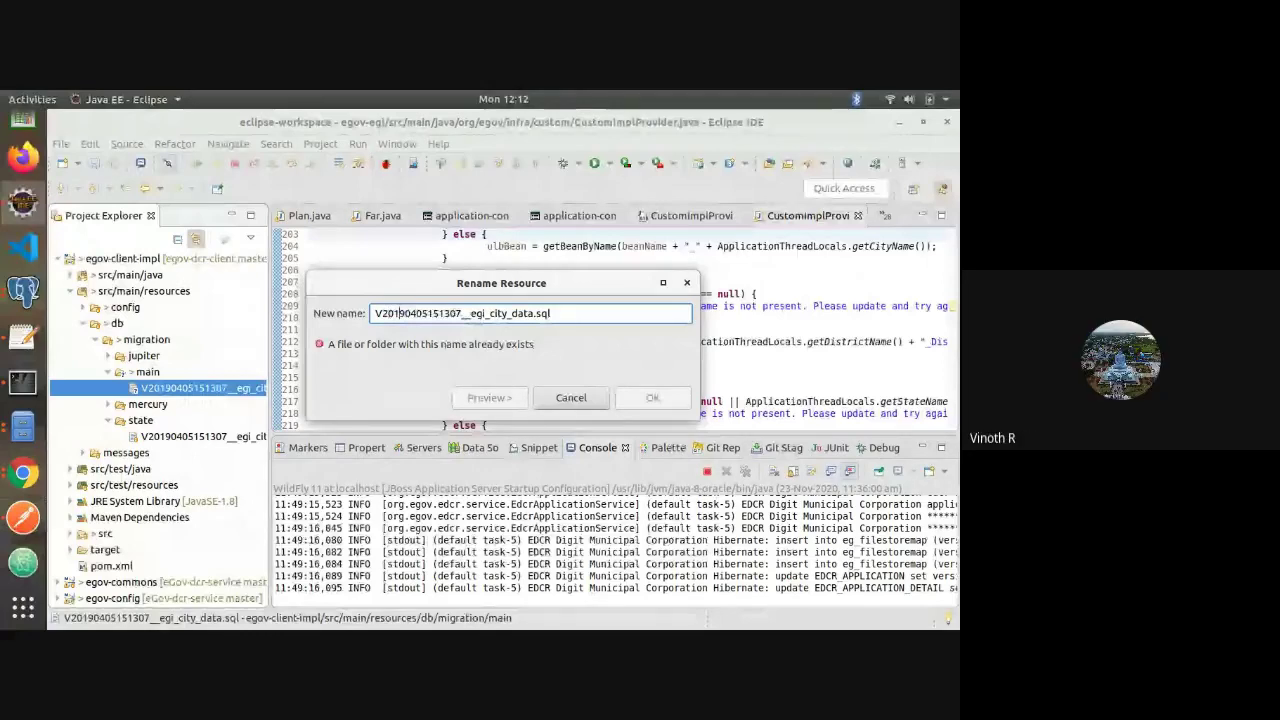
pyautogui.press('BackSpace')
pyautogui.press('BackSpace')
pyautogui.write('20')
pyautogui.press('Delete')
pyautogui.press('Delete')
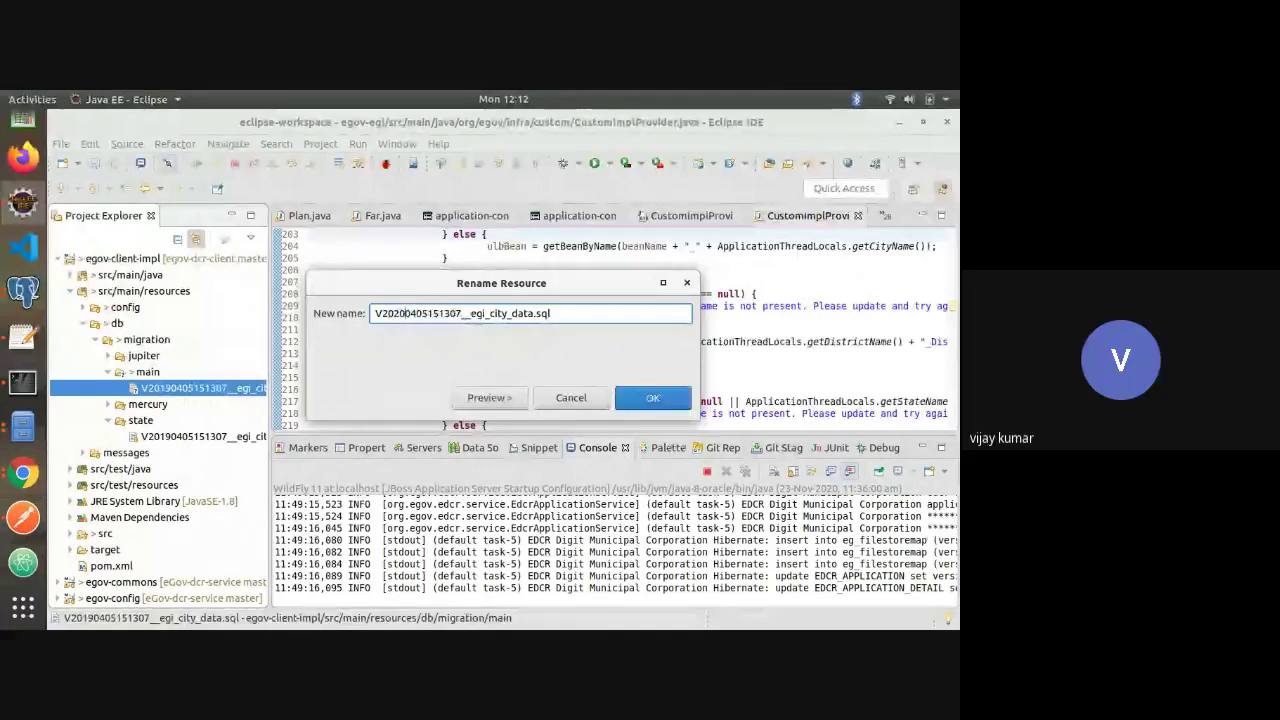
pyautogui.write('11')
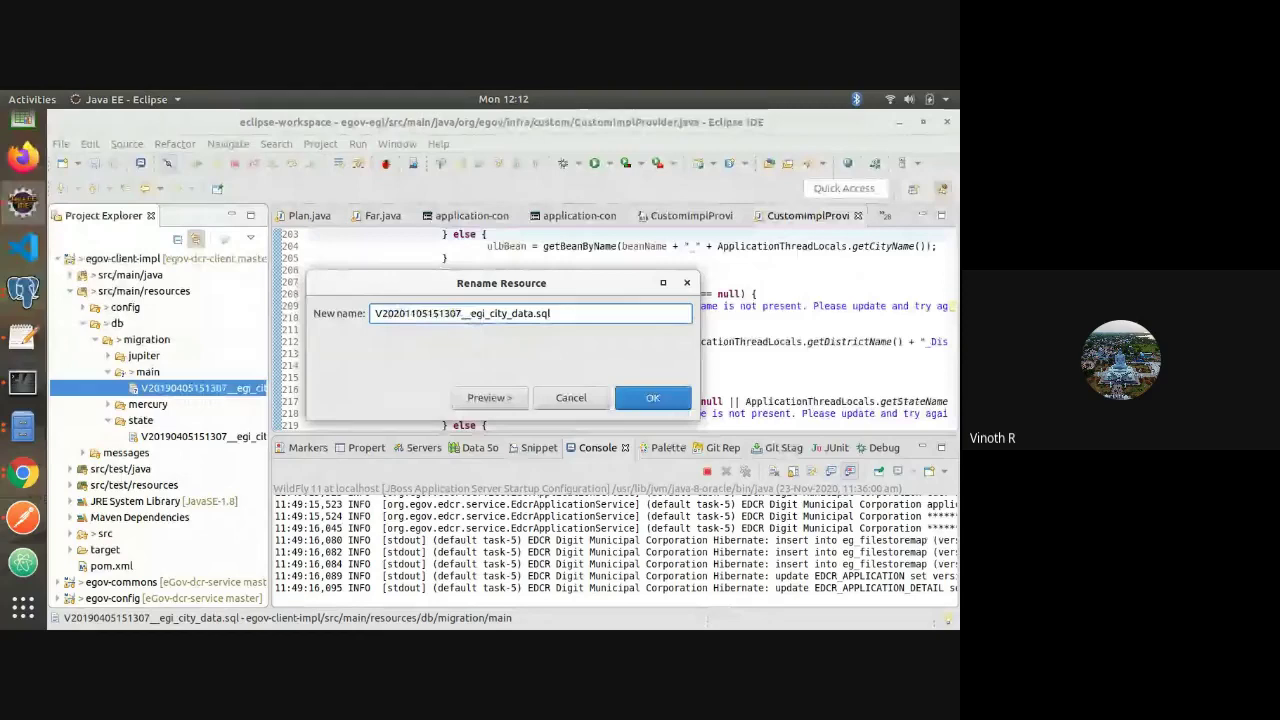
pyautogui.hotkey('shift', 'Right')
pyautogui.hotkey('shift', 'Right')
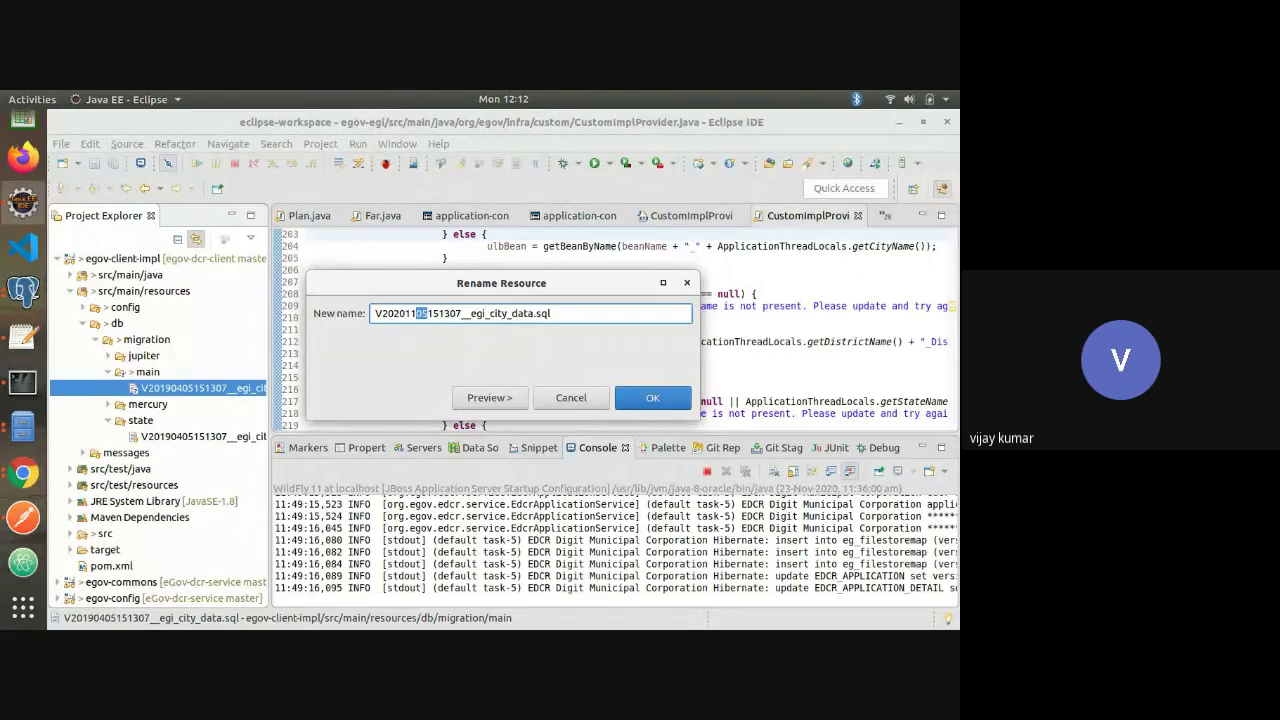
pyautogui.write('2')
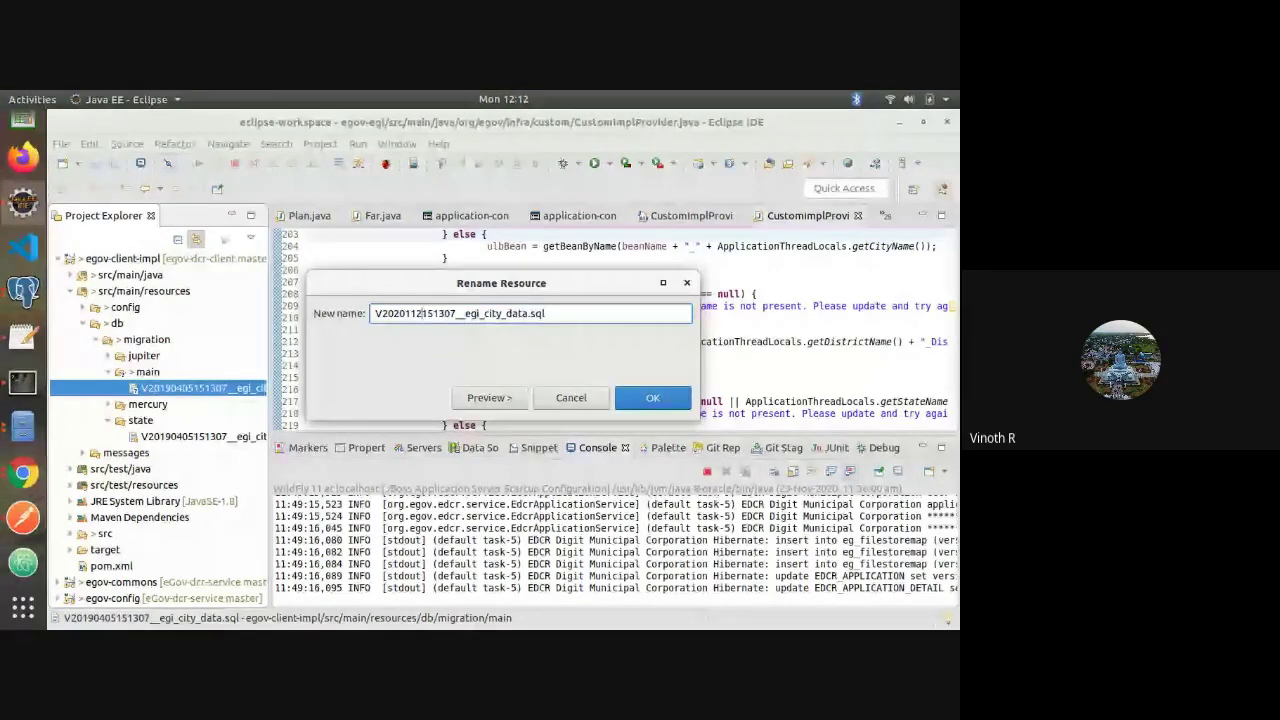
pyautogui.write('3')
# Set the time part of the new file name's version prefix to 121330
pyautogui.click(416, 313)
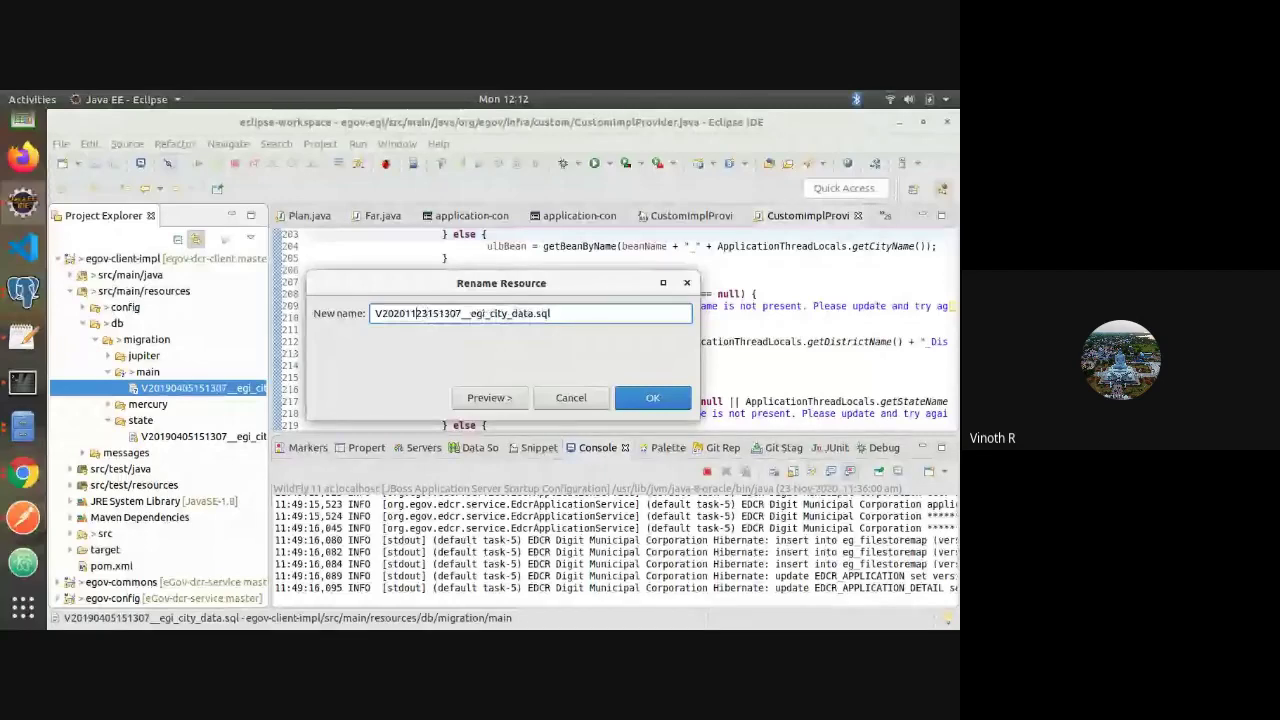
pyautogui.moveTo(428, 313); pyautogui.dragTo(439, 313)
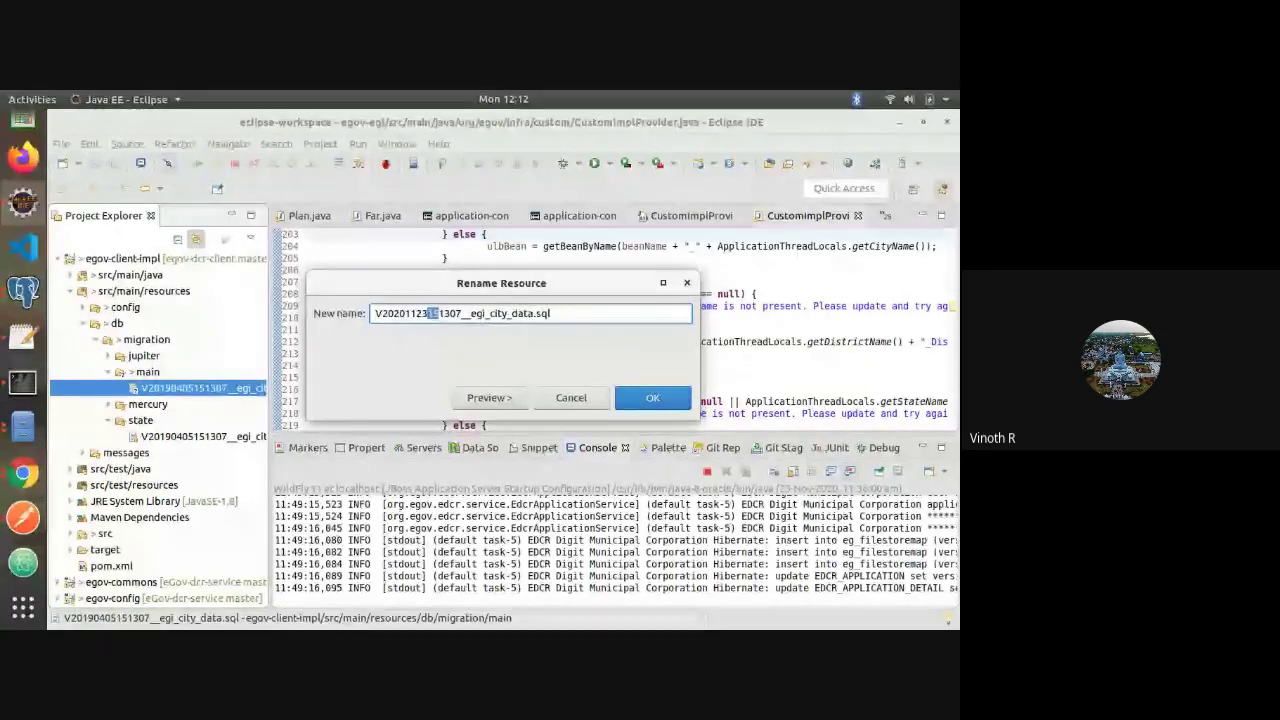
pyautogui.press('Left')
pyautogui.press('Delete')
pyautogui.press('Delete')
pyautogui.write('12')
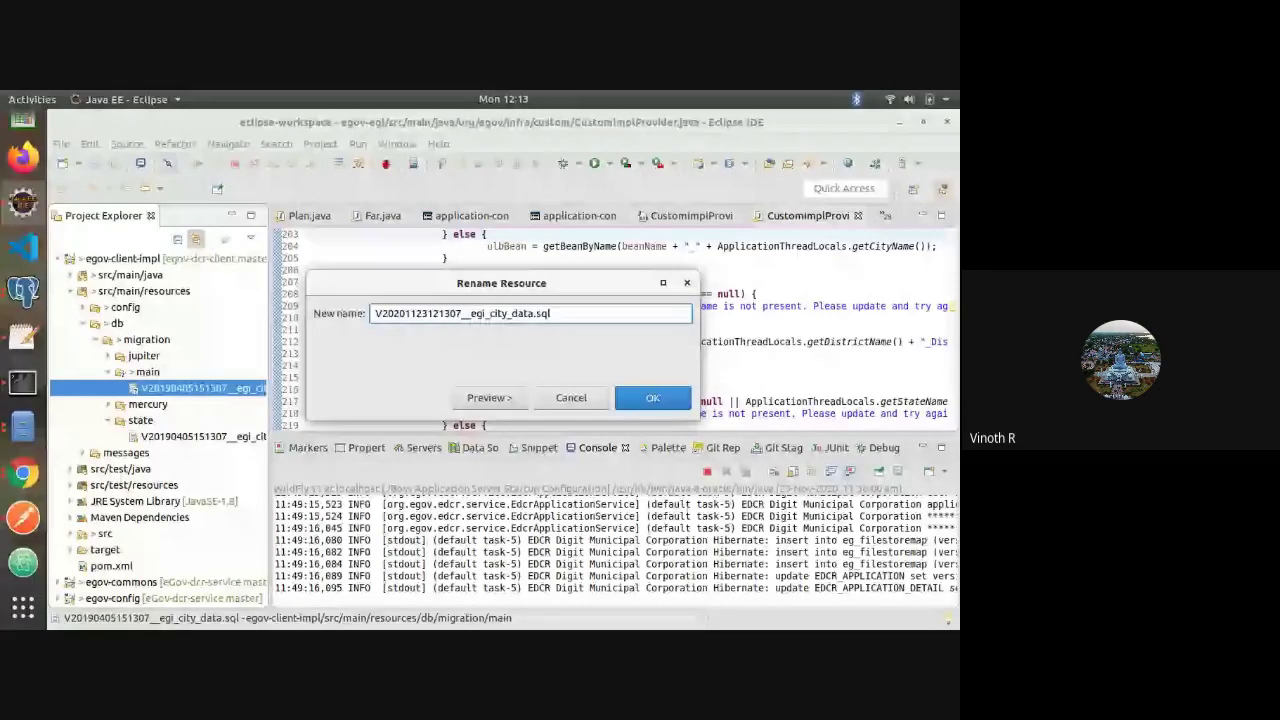
pyautogui.press('BackSpace')
pyautogui.press('BackSpace')
pyautogui.write('30')
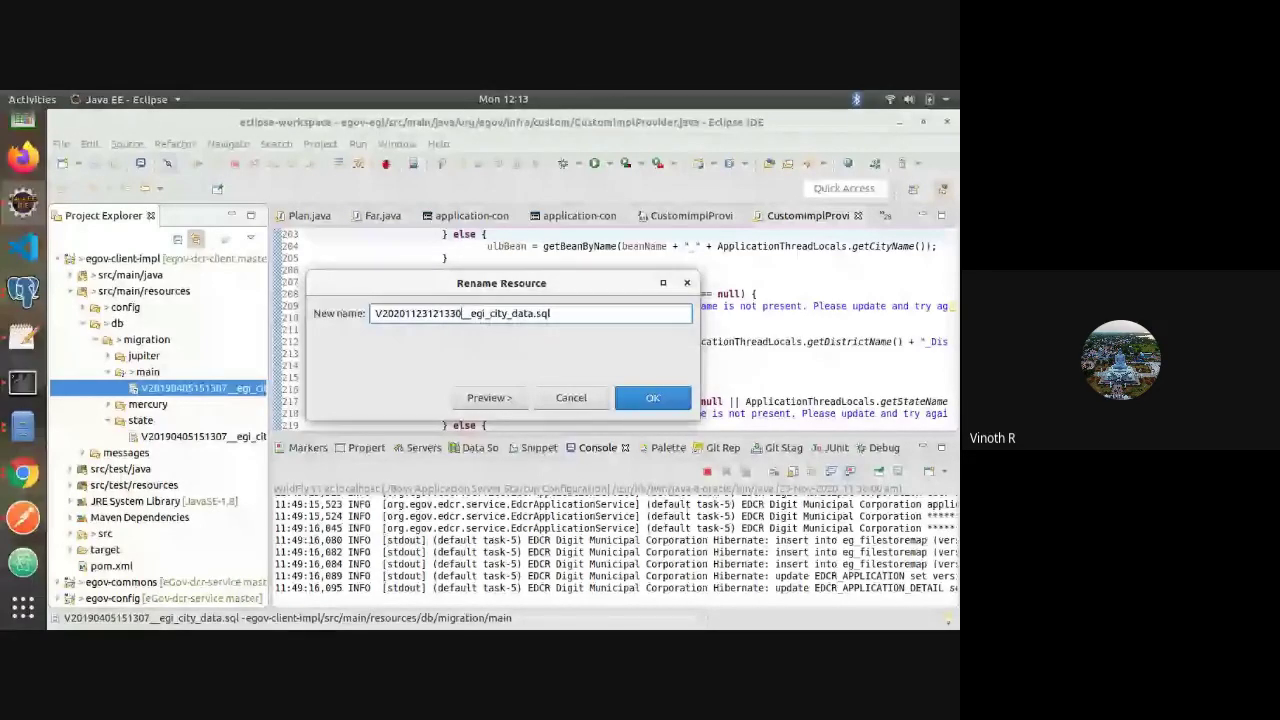
# Replace egi_city with edcr_occupancy in the descriptive part of the new file name
pyautogui.press('Right')
pyautogui.press('Right')
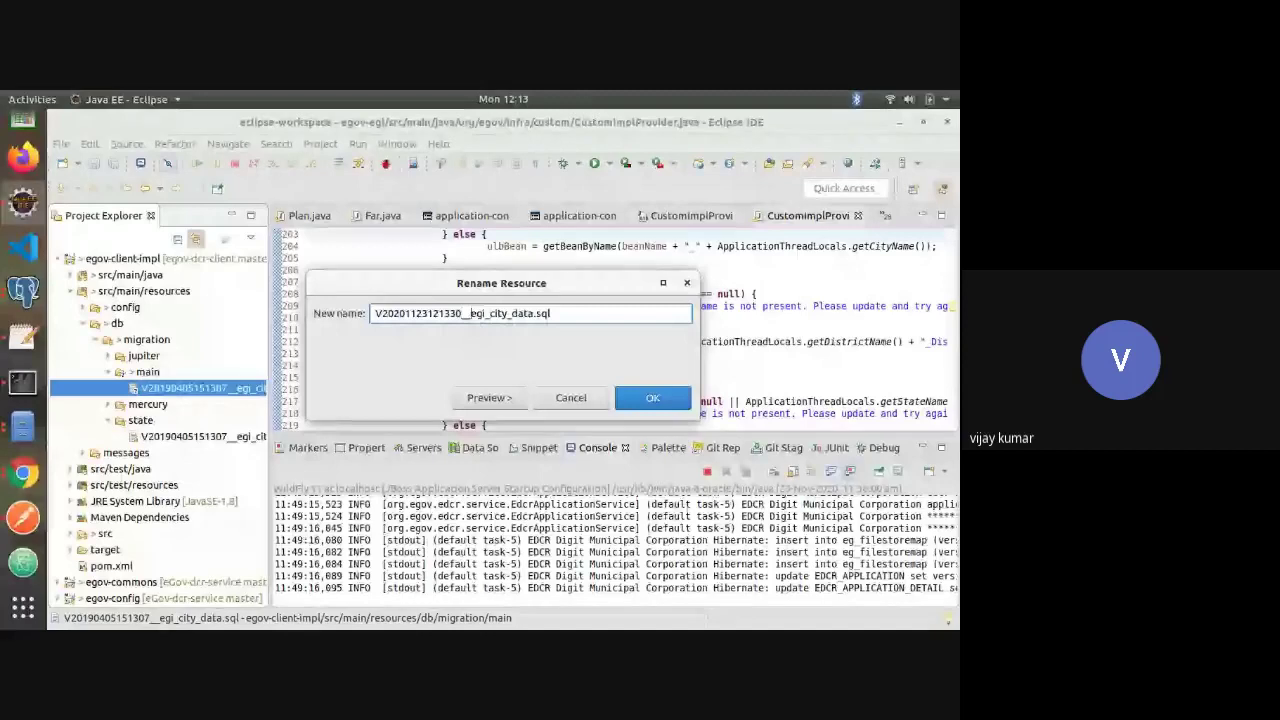
pyautogui.hotkey('shift', 'Right')
pyautogui.hotkey('shift', 'Right')
pyautogui.hotkey('shift', 'Right')
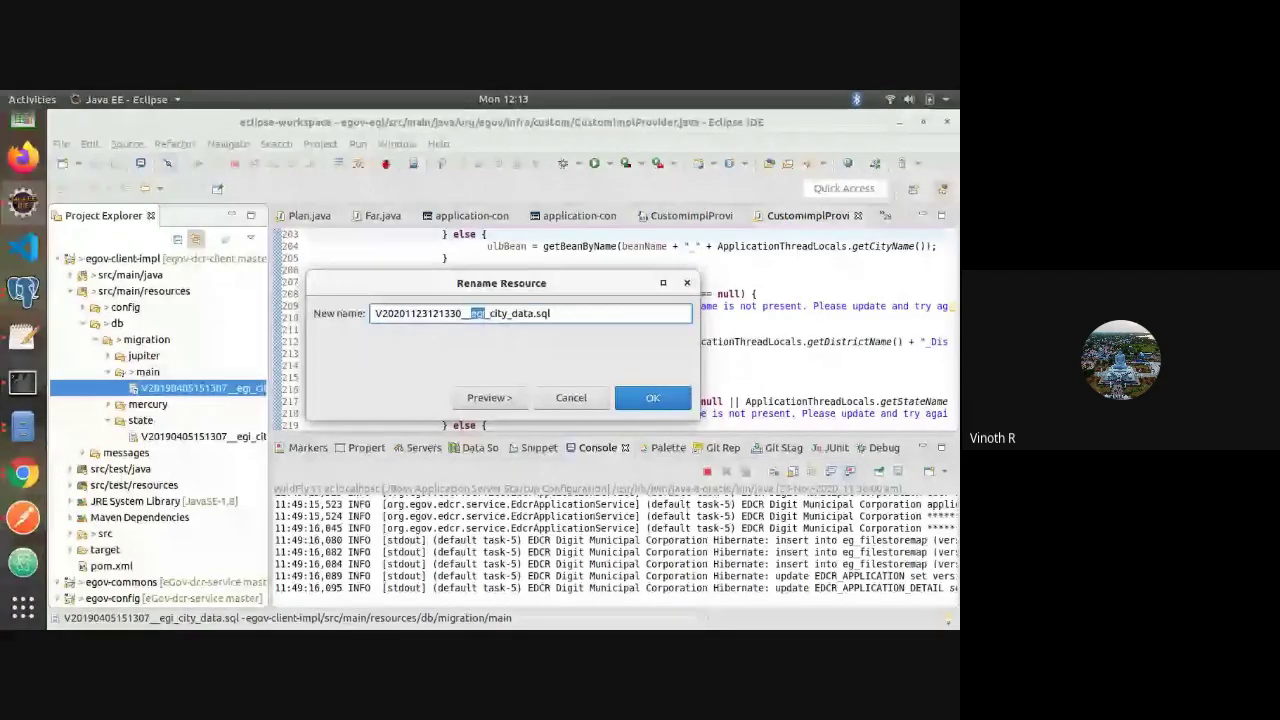
pyautogui.write('edc')
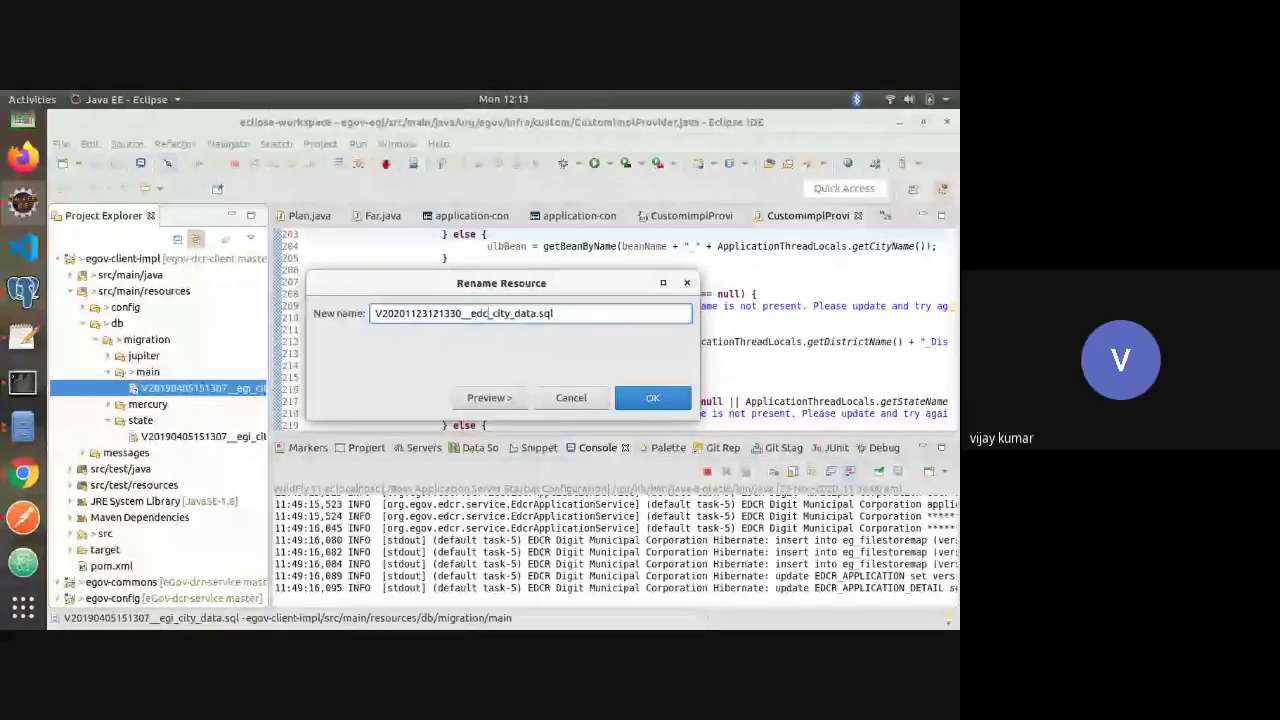
pyautogui.write('r')
pyautogui.hotkey('shift', 'Right')
pyautogui.hotkey('shift', 'Right')
pyautogui.hotkey('shift', 'Right')
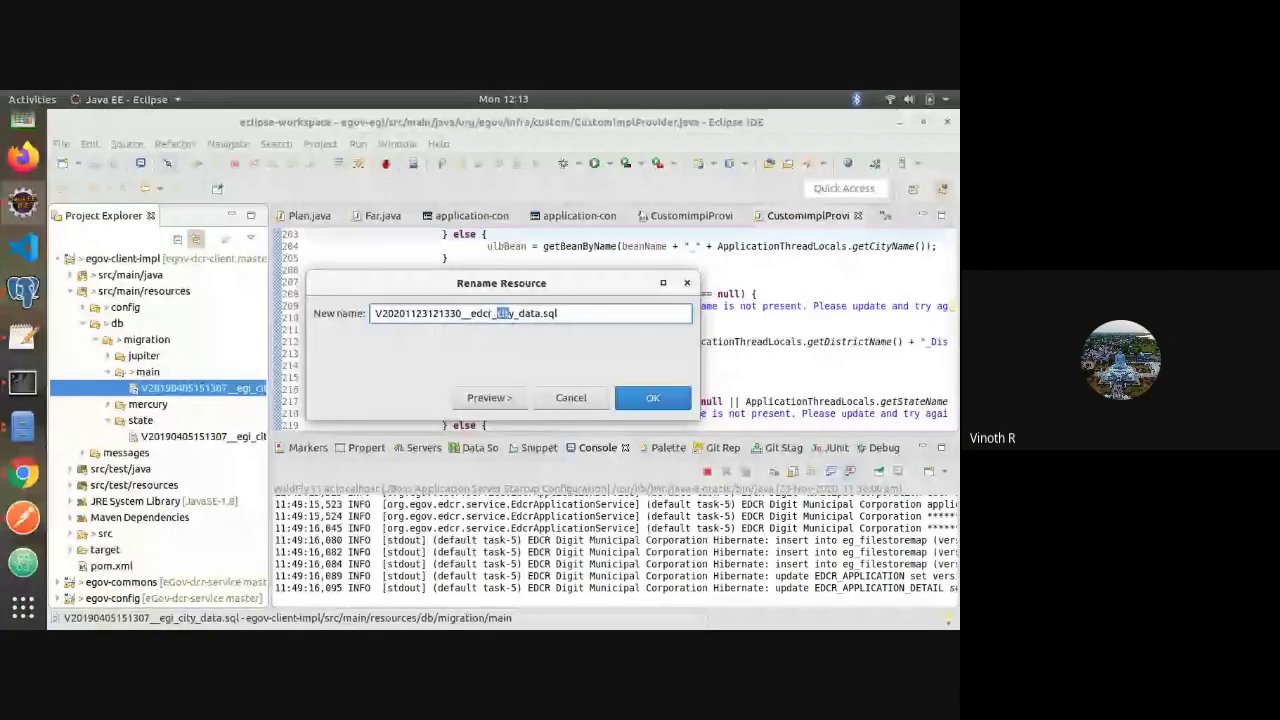
pyautogui.hotkey('shift', 'Right')
pyautogui.write('occu')
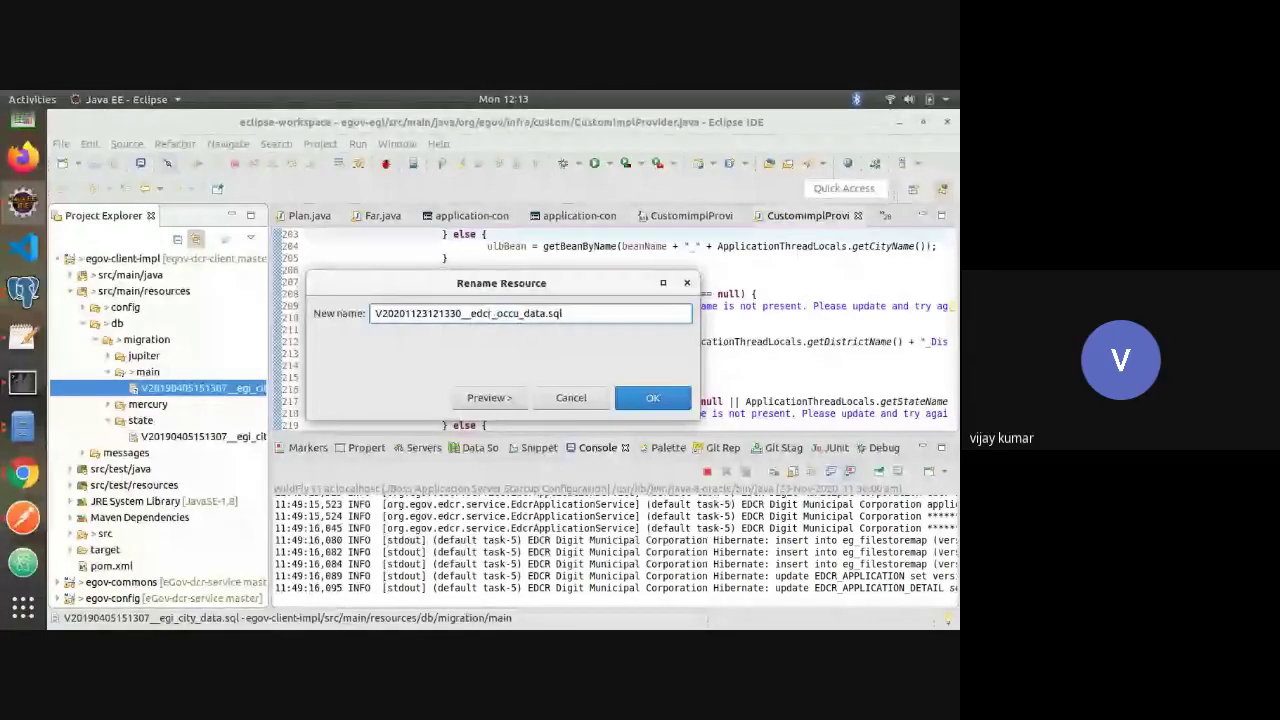
pyautogui.write('pancy')
pyautogui.press('Right')
pyautogui.hotkey('shift', 'Right')
pyautogui.hotkey('shift', 'Right')
pyautogui.hotkey('shift', 'Right')
pyautogui.hotkey('shift', 'Right')
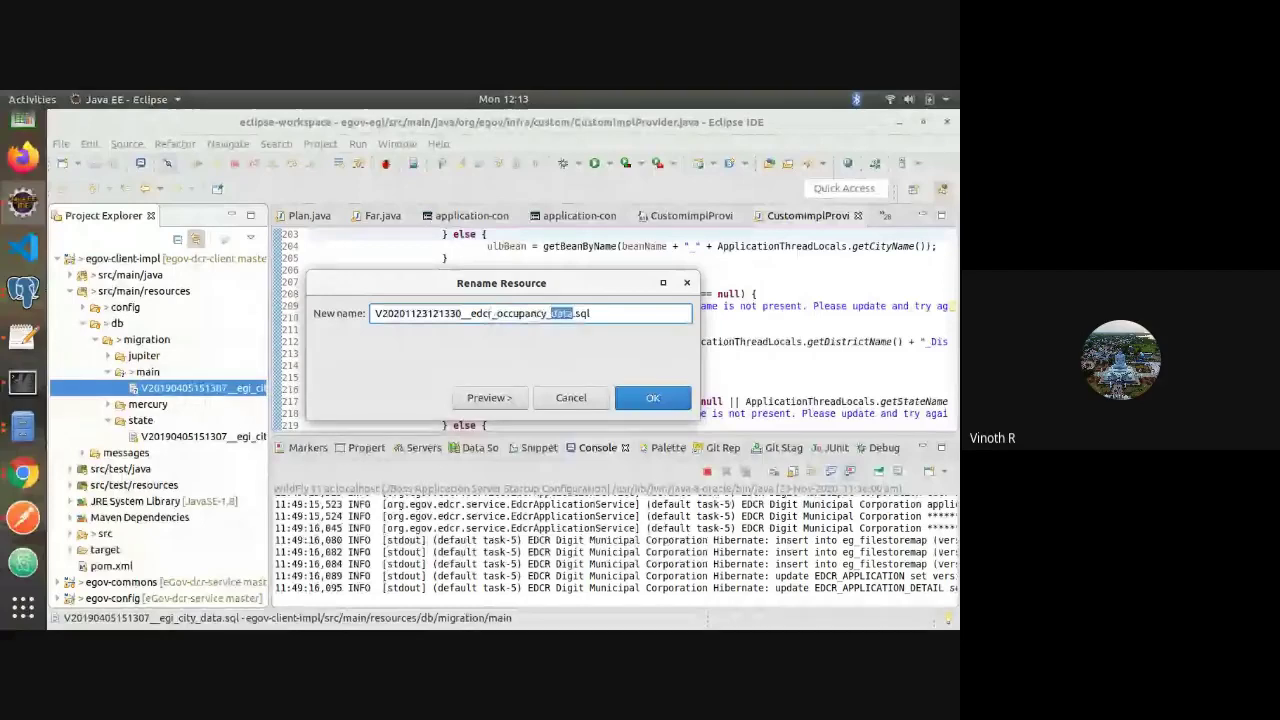
pyautogui.write('master_data')
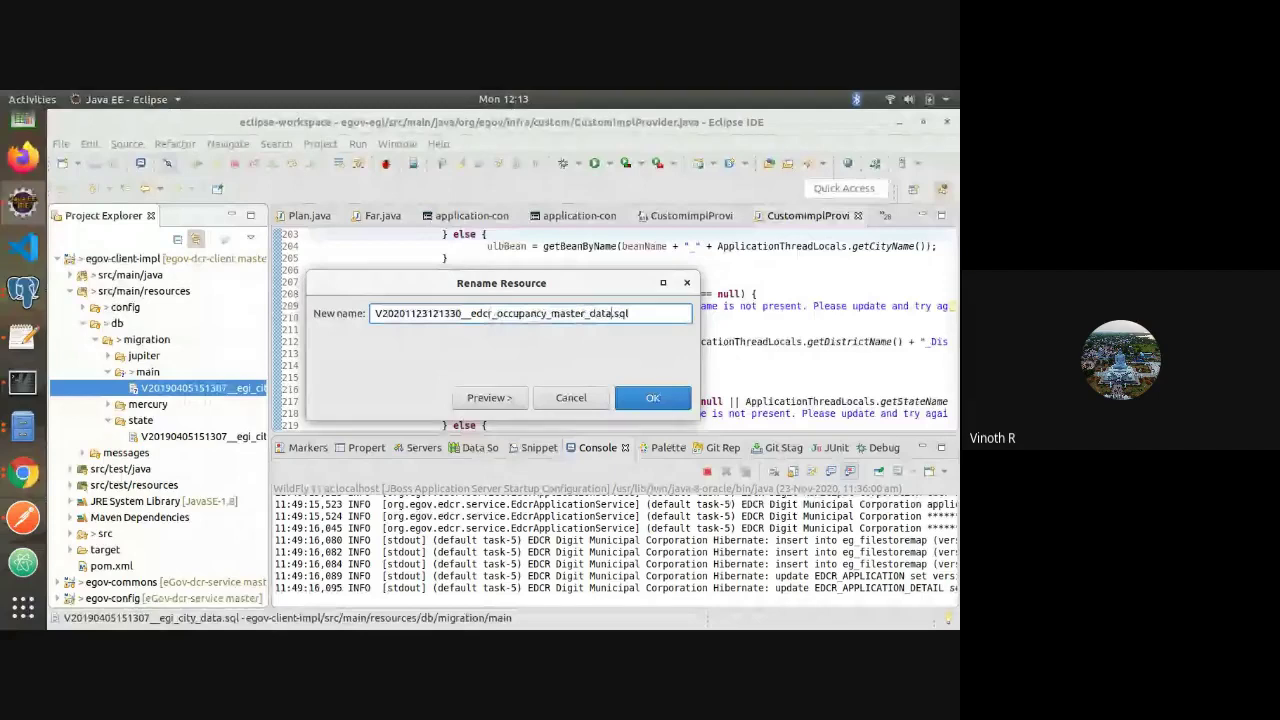
pyautogui.write('_dd')
pyautogui.press('BackSpace')
pyautogui.write('ml')
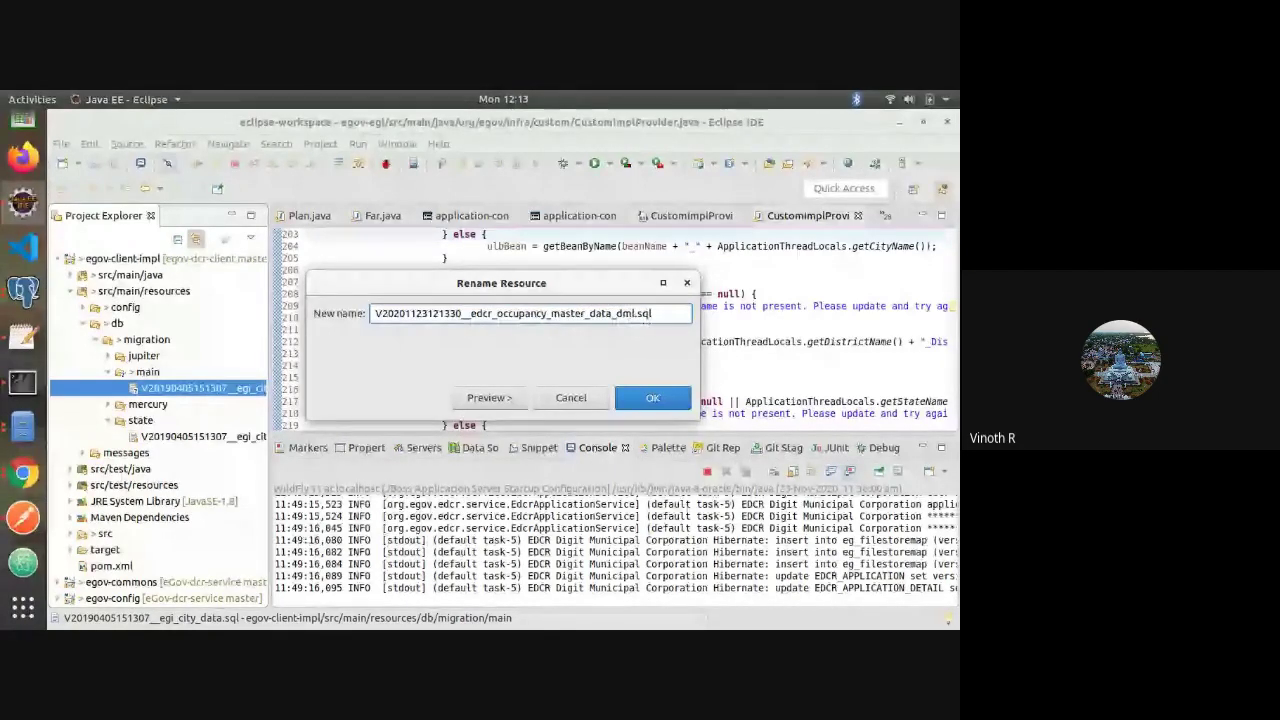
pyautogui.click(652, 398)
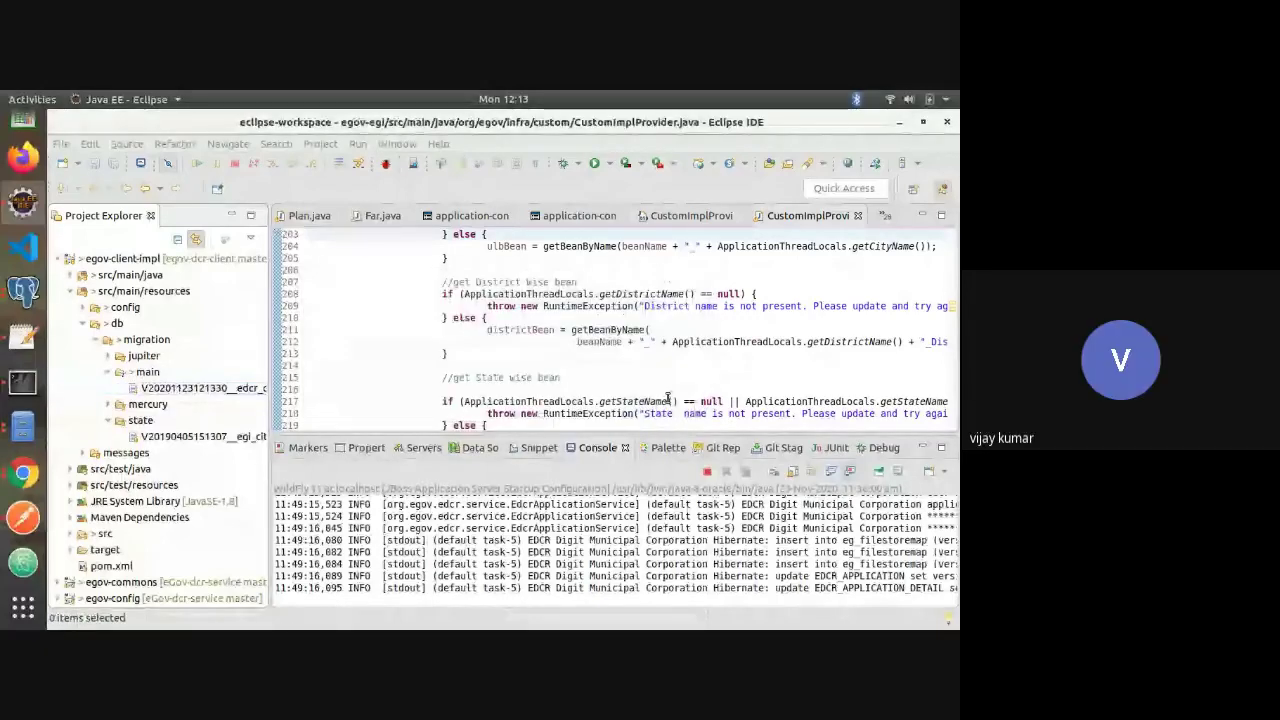
# Open the renamed occupancy master data script, declining to convert egov-client-impl to an Xtext project
pyautogui.click(152, 392)
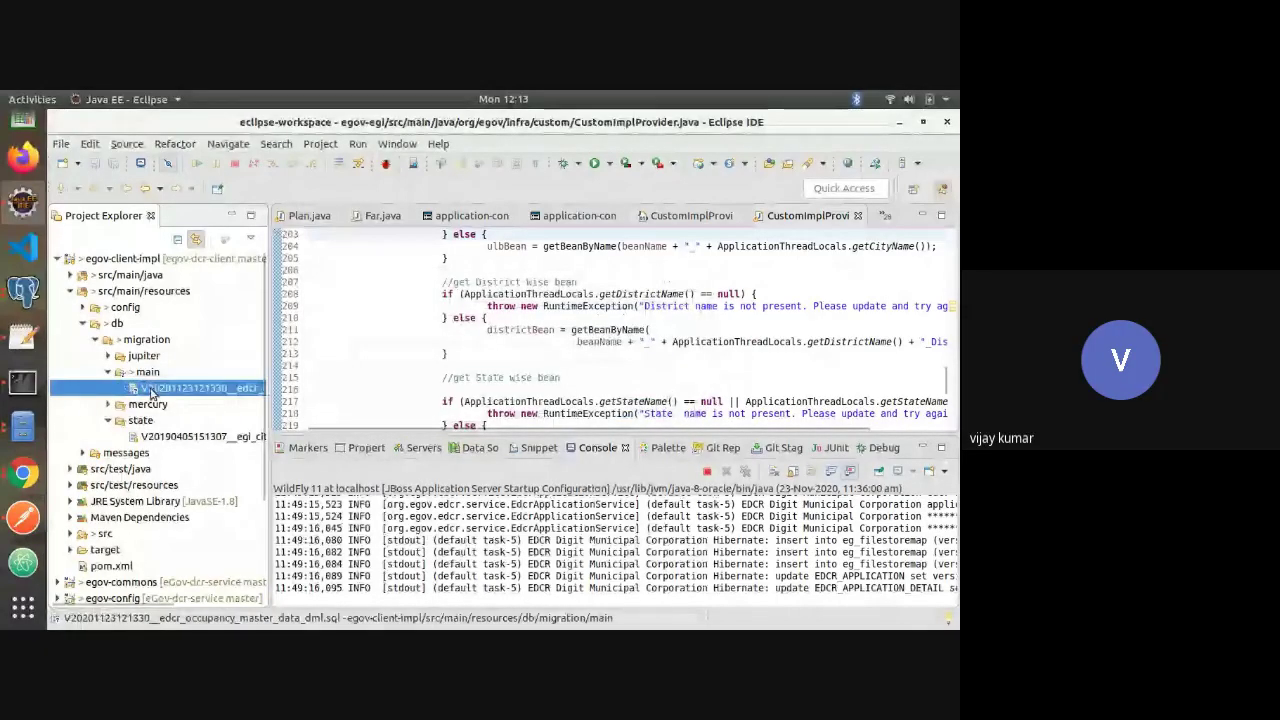
pyautogui.doubleClick(152, 392)
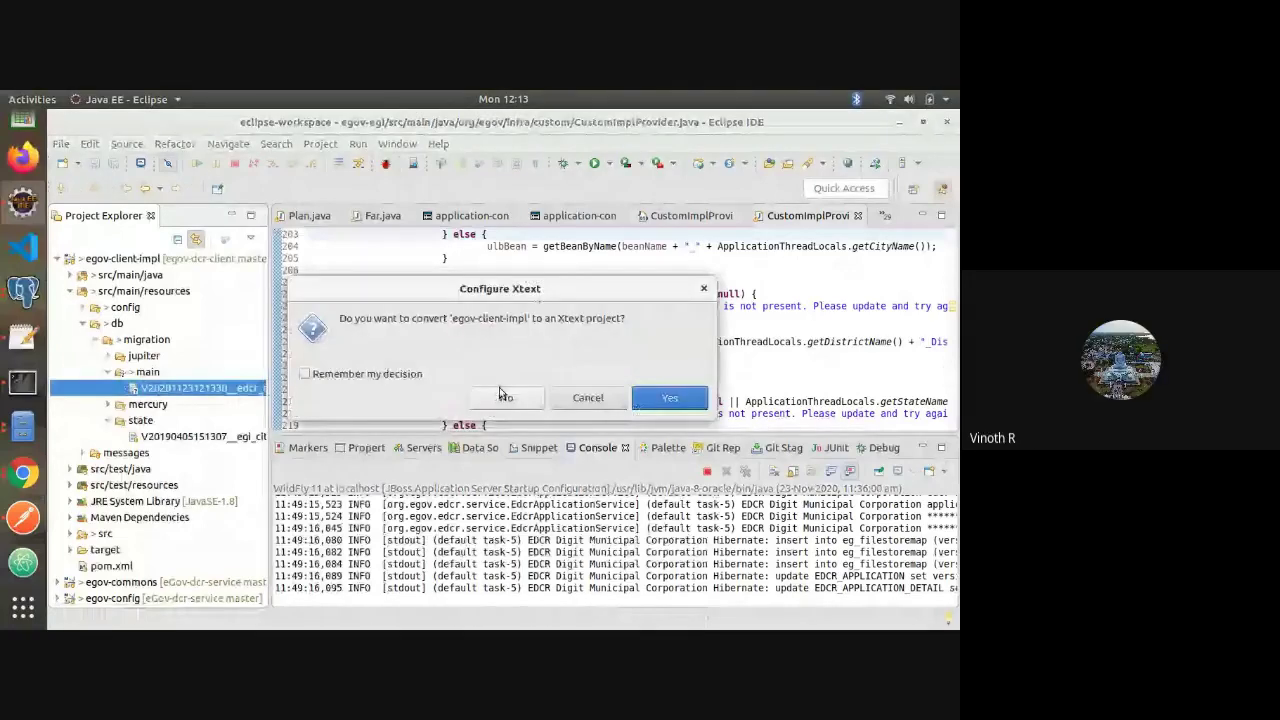
pyautogui.click(501, 396)
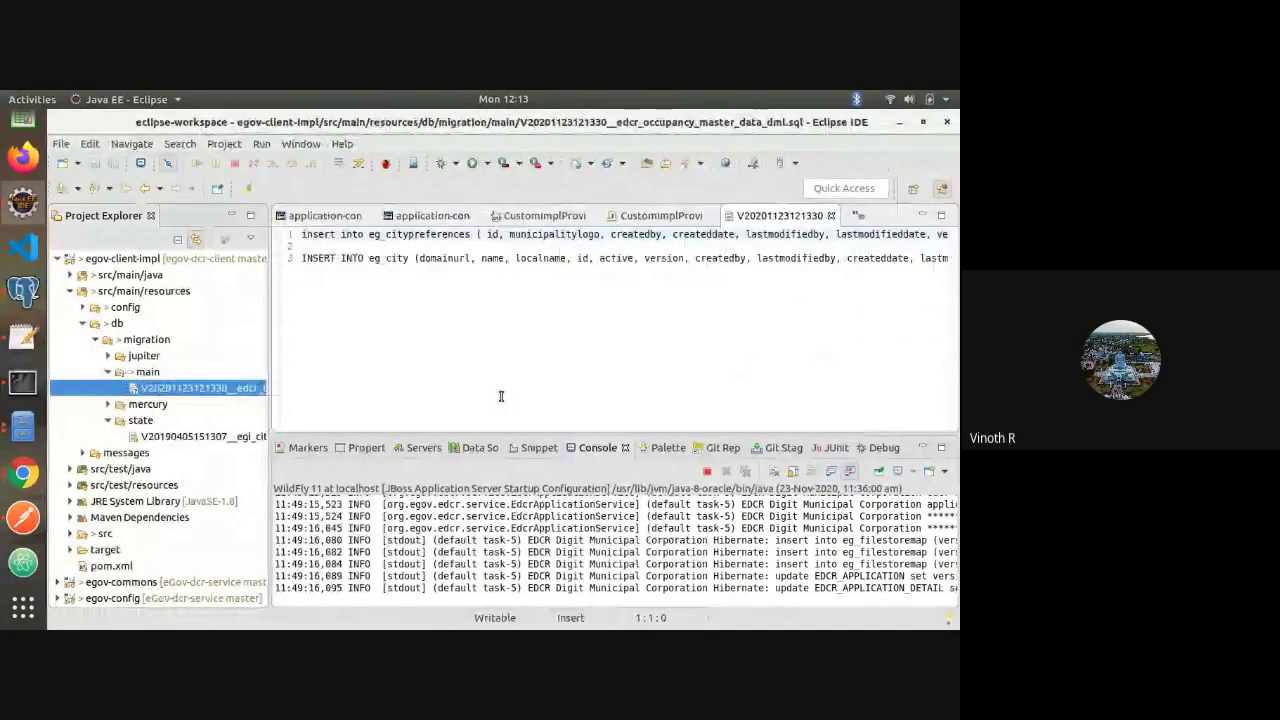
# Delete all the SQL statements from the occupancy master data script in the main migration folder
pyautogui.hotkey('ctrl', 'a')
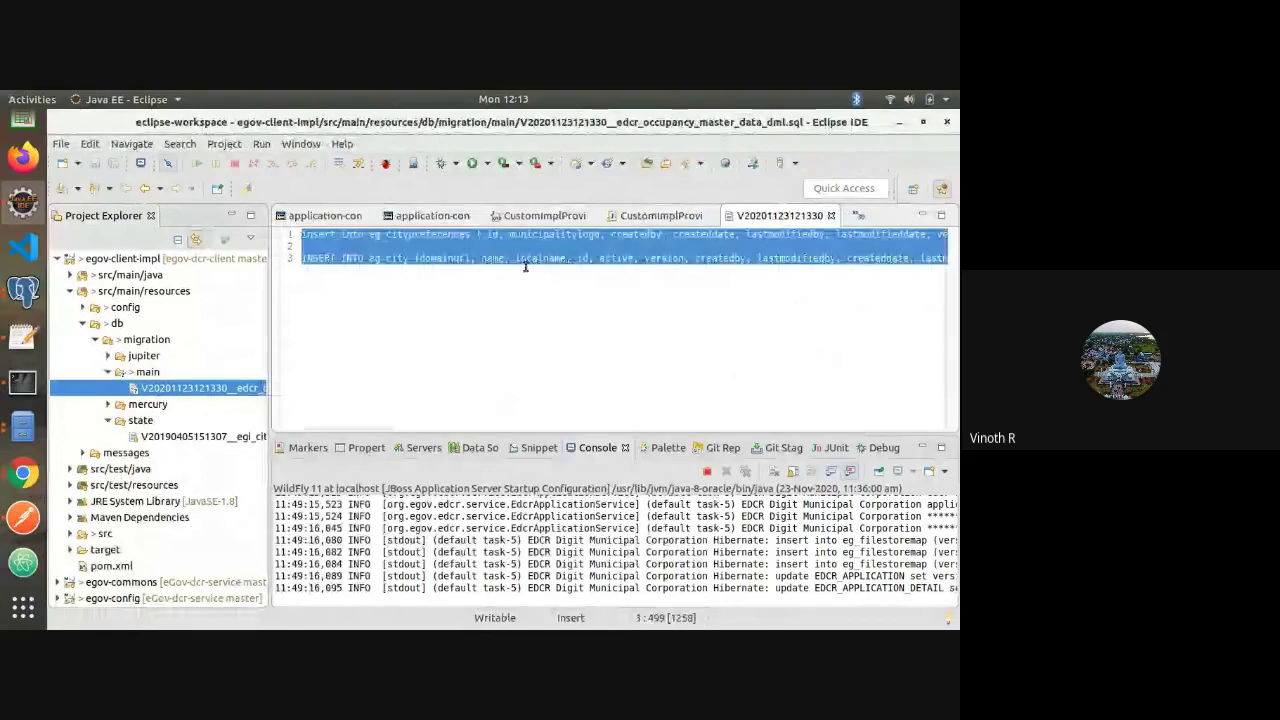
pyautogui.press('Delete')
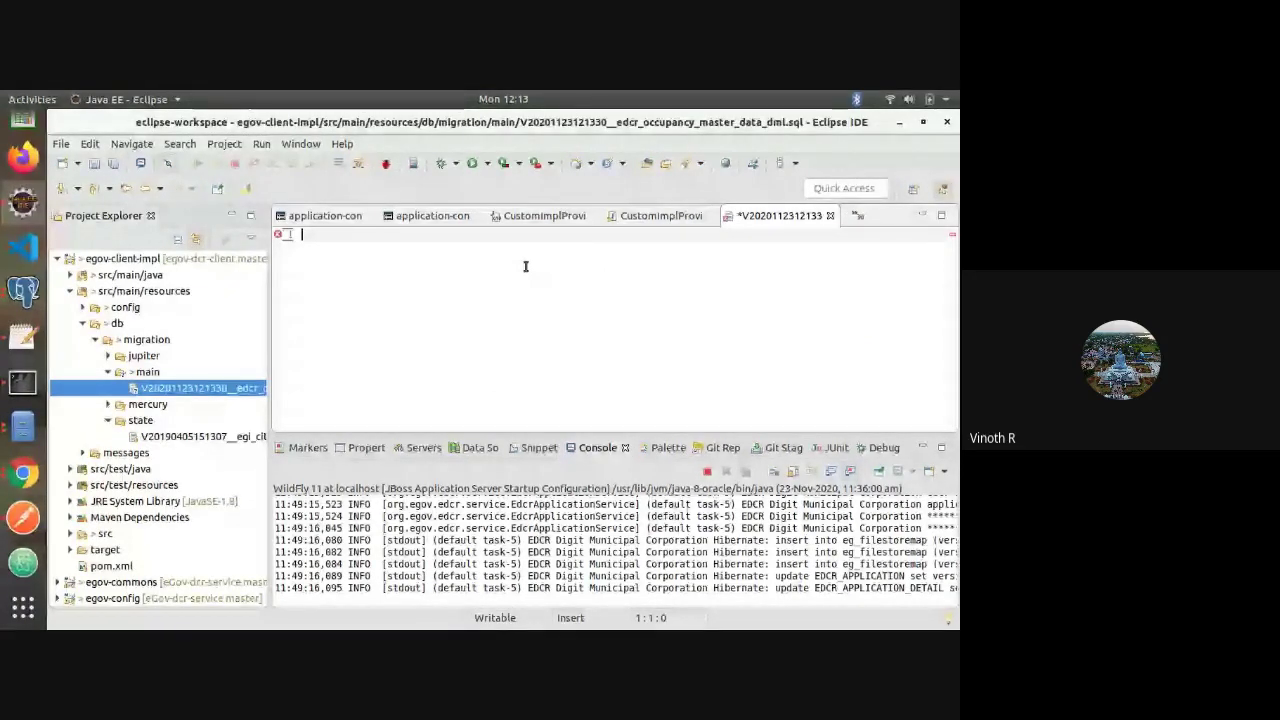
pyautogui.click(163, 391)
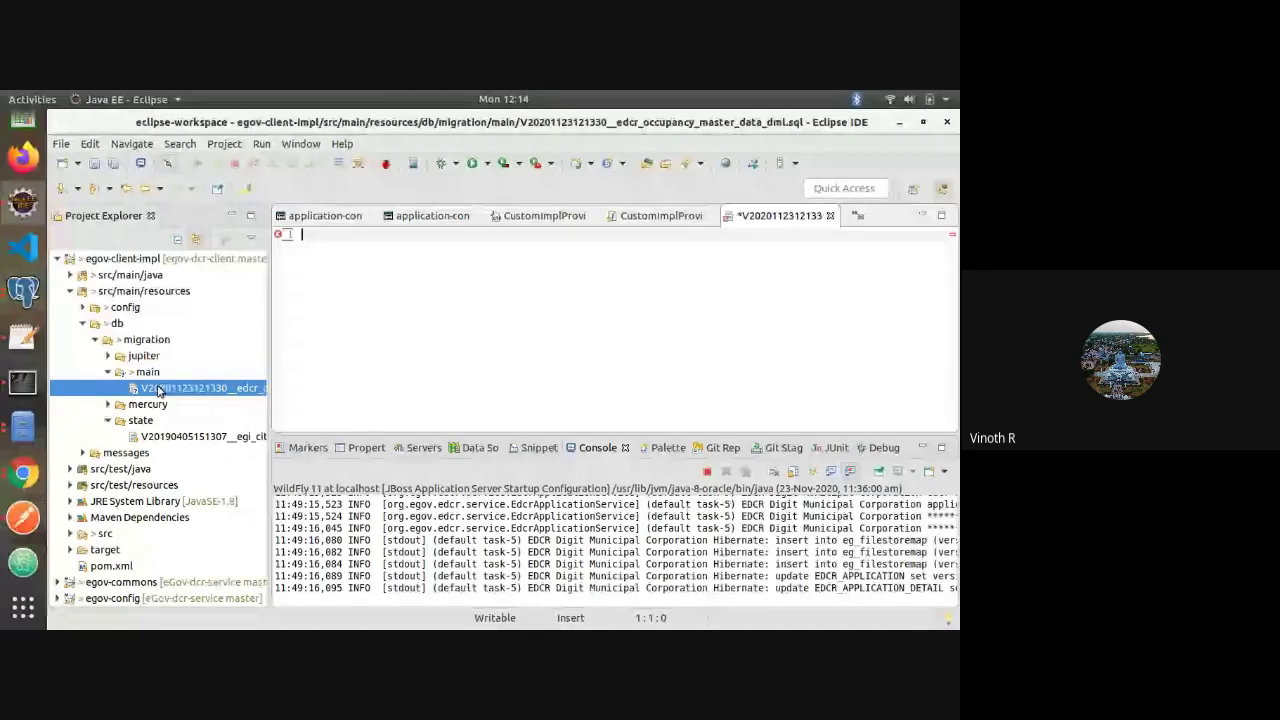
pyautogui.click(158, 390)
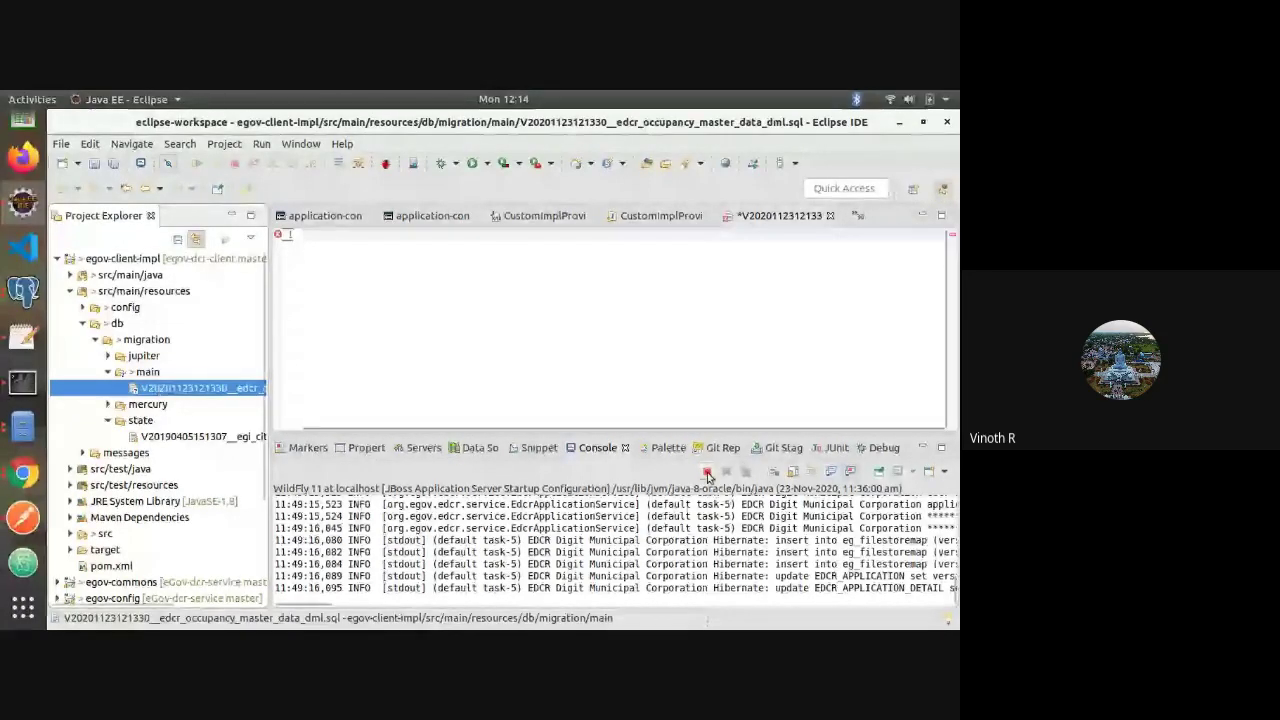
# Stop the running WildFly 11 server and clear its console output
pyautogui.click(707, 476)
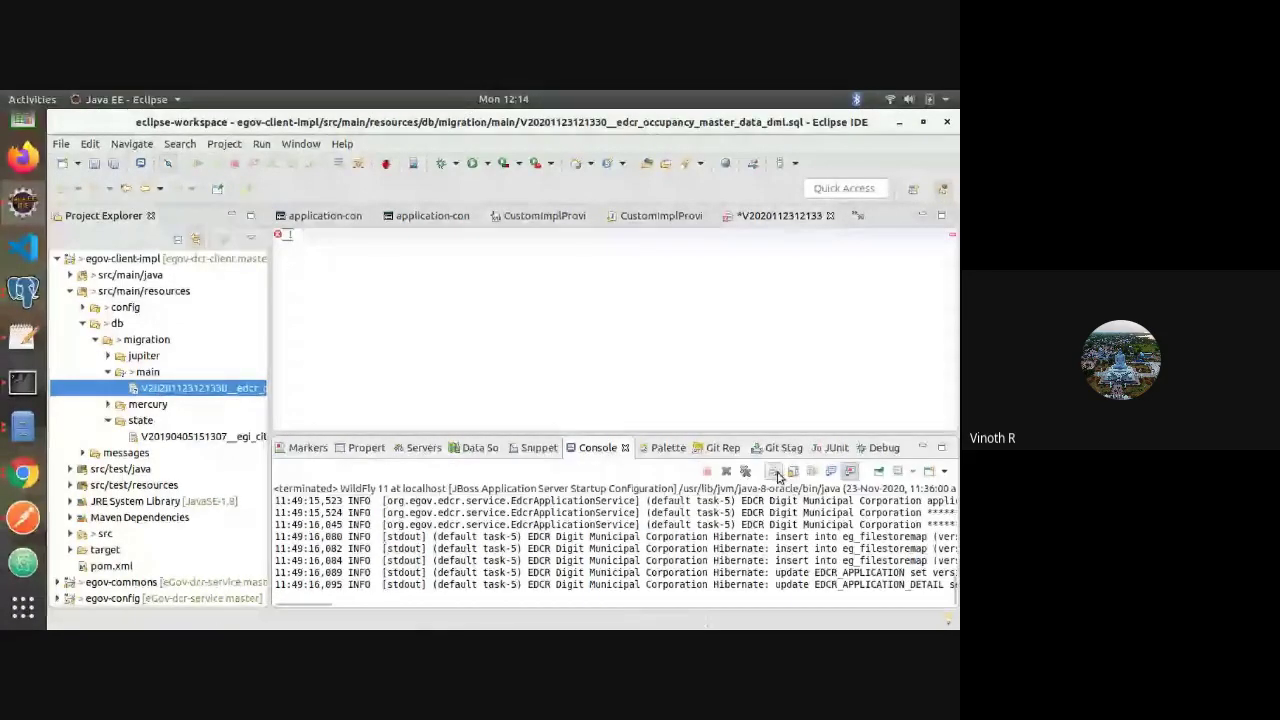
pyautogui.click(775, 472)
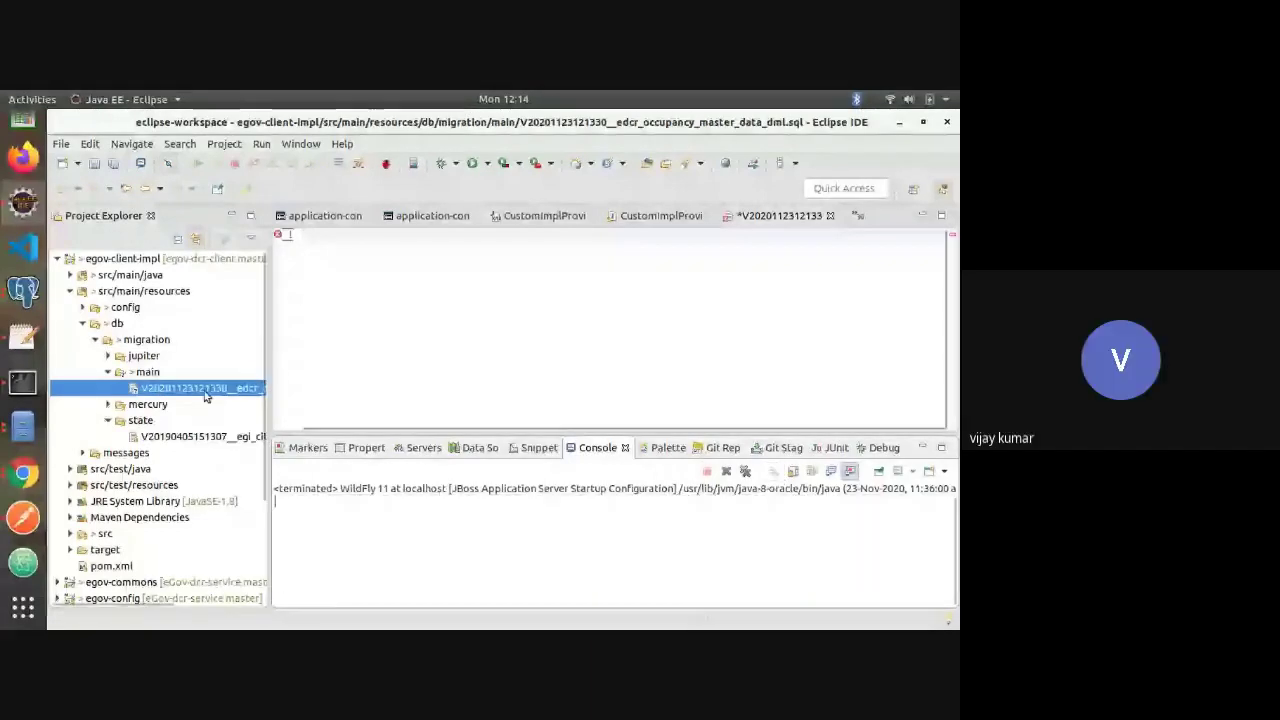
pyautogui.click(206, 397)
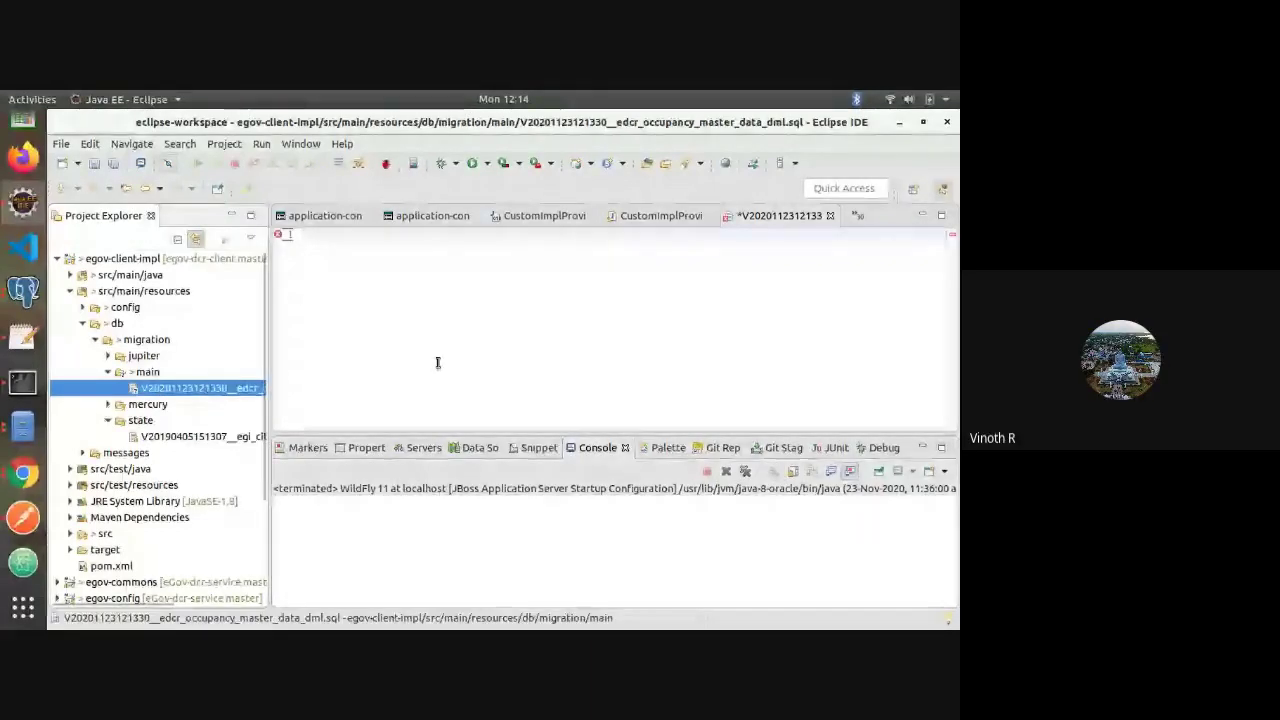
pyautogui.click(437, 362)
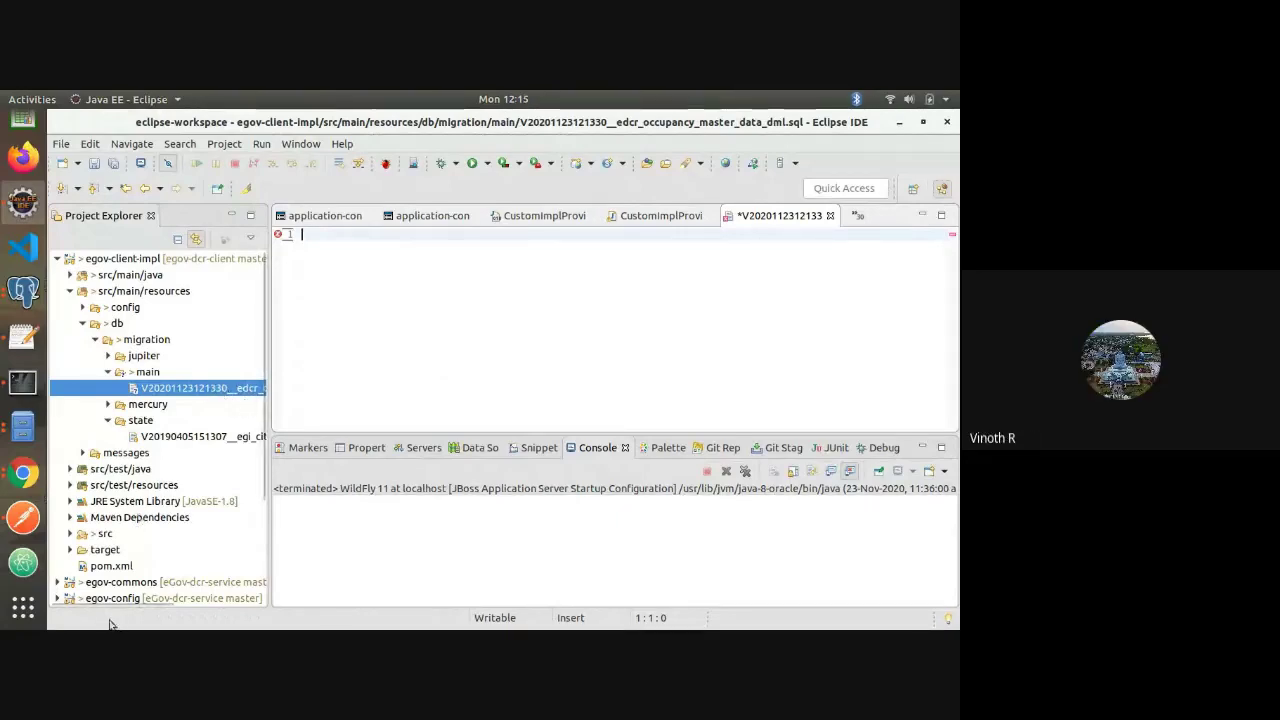
# Compare the occupancy script's full file name with the migration naming format on the eGov-dcr-service GitHub page in Chrome, and return to Eclipse
pyautogui.click(166, 606)
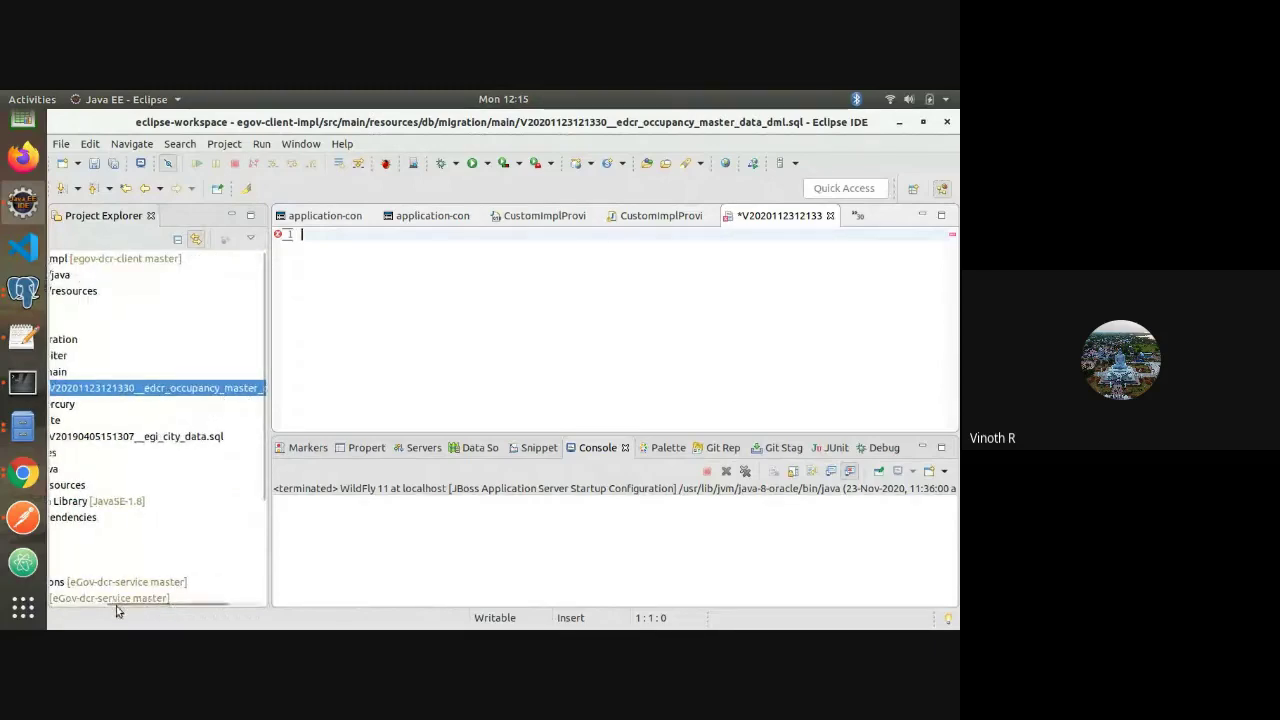
pyautogui.moveTo(200, 600); pyautogui.dragTo(283, 591)
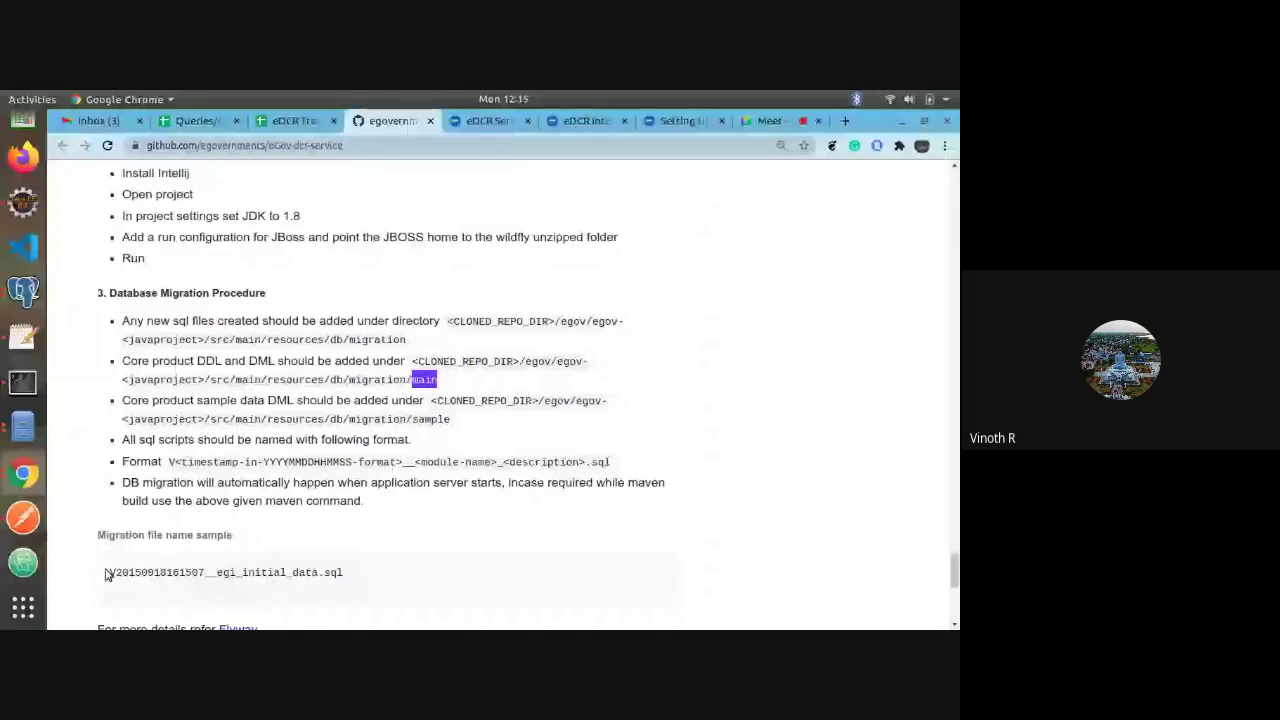
pyautogui.hotkey('alt', 'Tab')
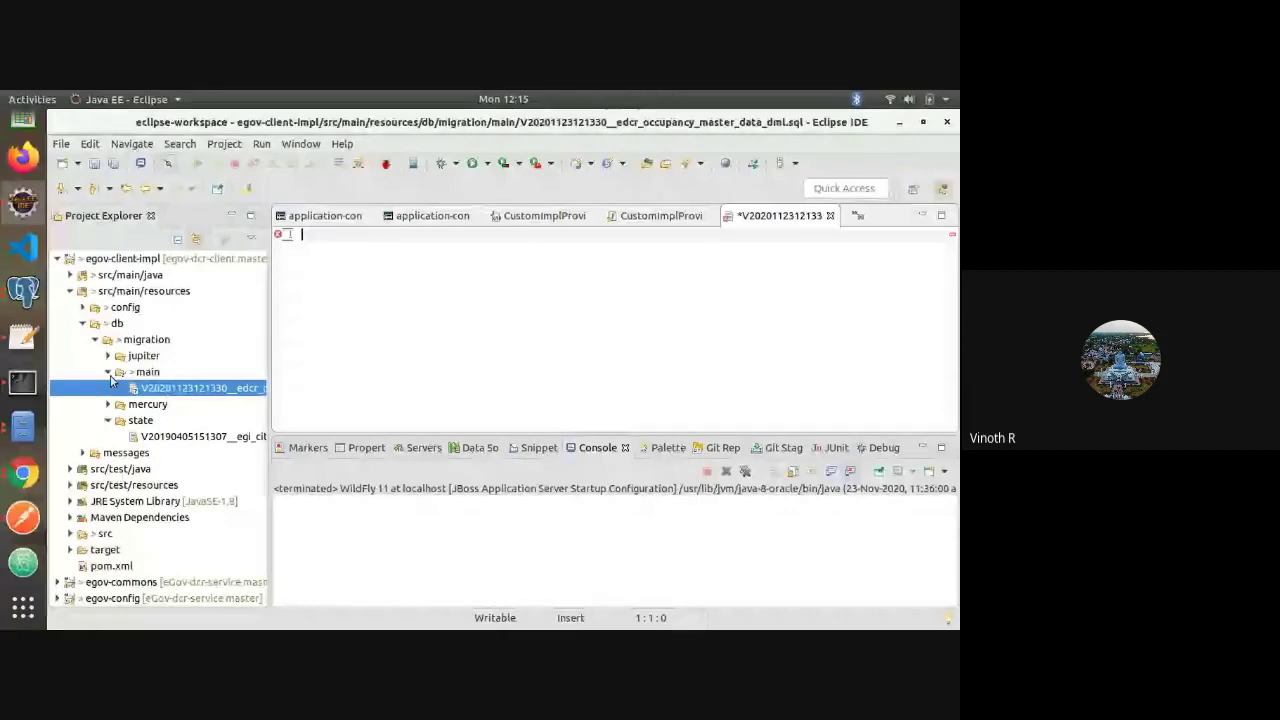
# Switch to the edcr-nov20 query window in pgAdmin III and add select * from flyway_schema_history below the update statement
pyautogui.click(23, 290)
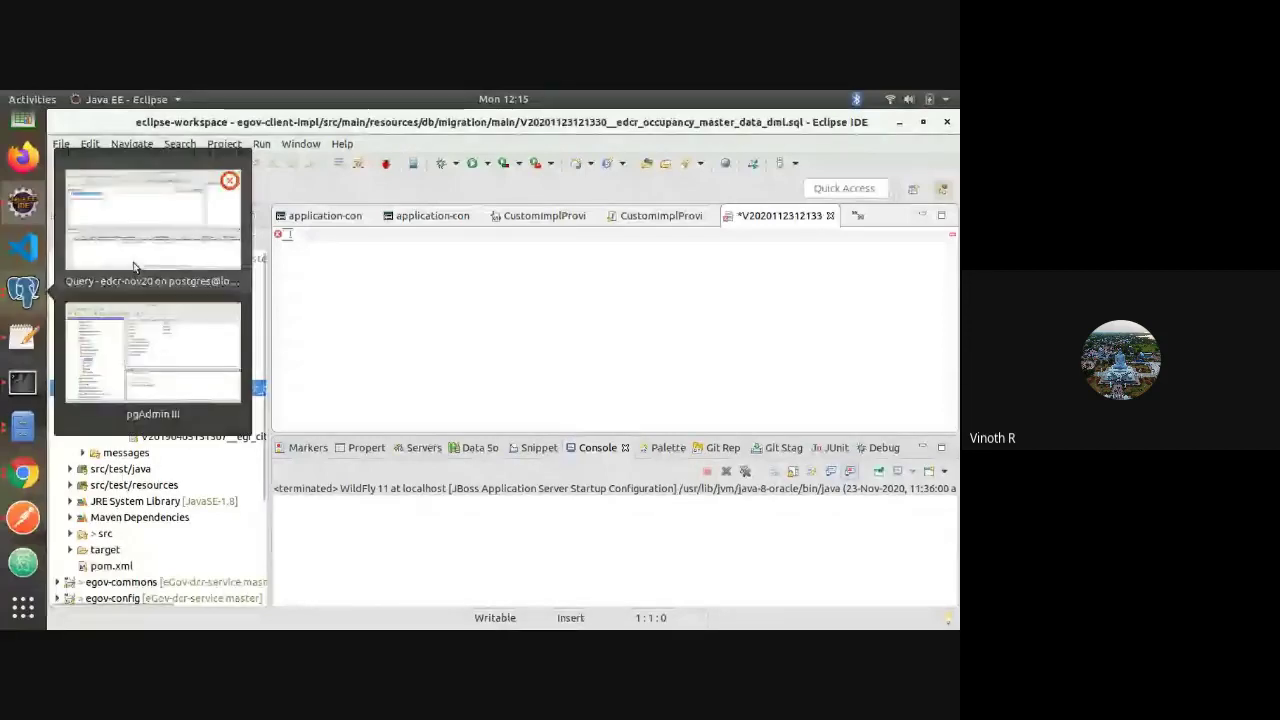
pyautogui.click(134, 255)
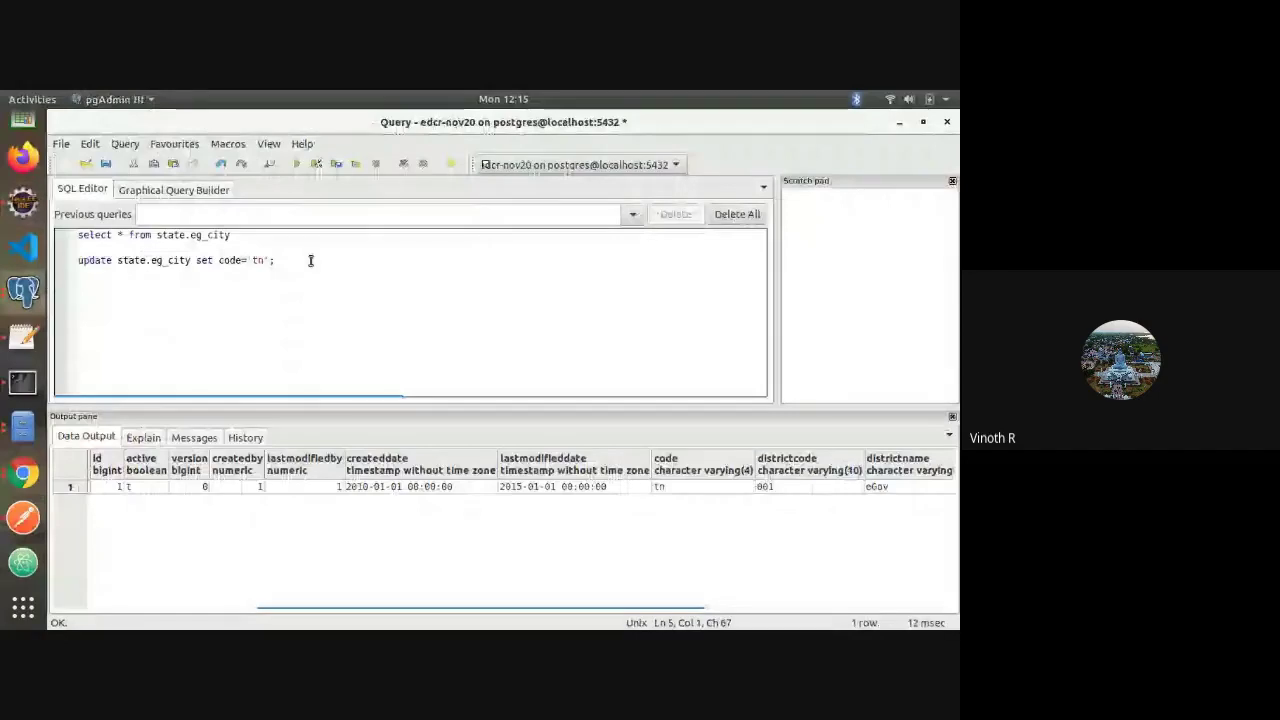
pyautogui.write('s')
pyautogui.write('elect ')
pyautogui.write('* fr')
pyautogui.write('pom')
pyautogui.press('BackSpace')
pyautogui.press('BackSpace')
pyautogui.press('BackSpace')
pyautogui.press('BackSpace')
pyautogui.write('om sc')
pyautogui.hotkey('ctrl', 'space')
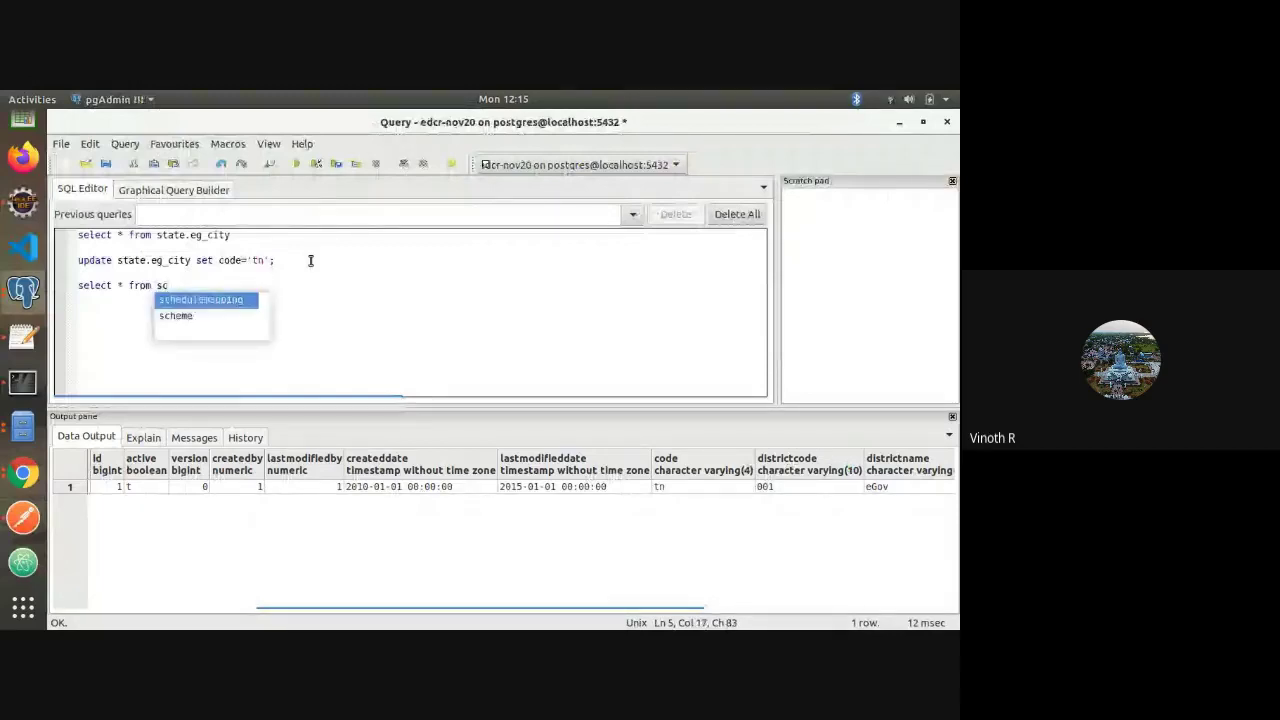
pyautogui.press('BackSpace')
pyautogui.press('BackSpace')
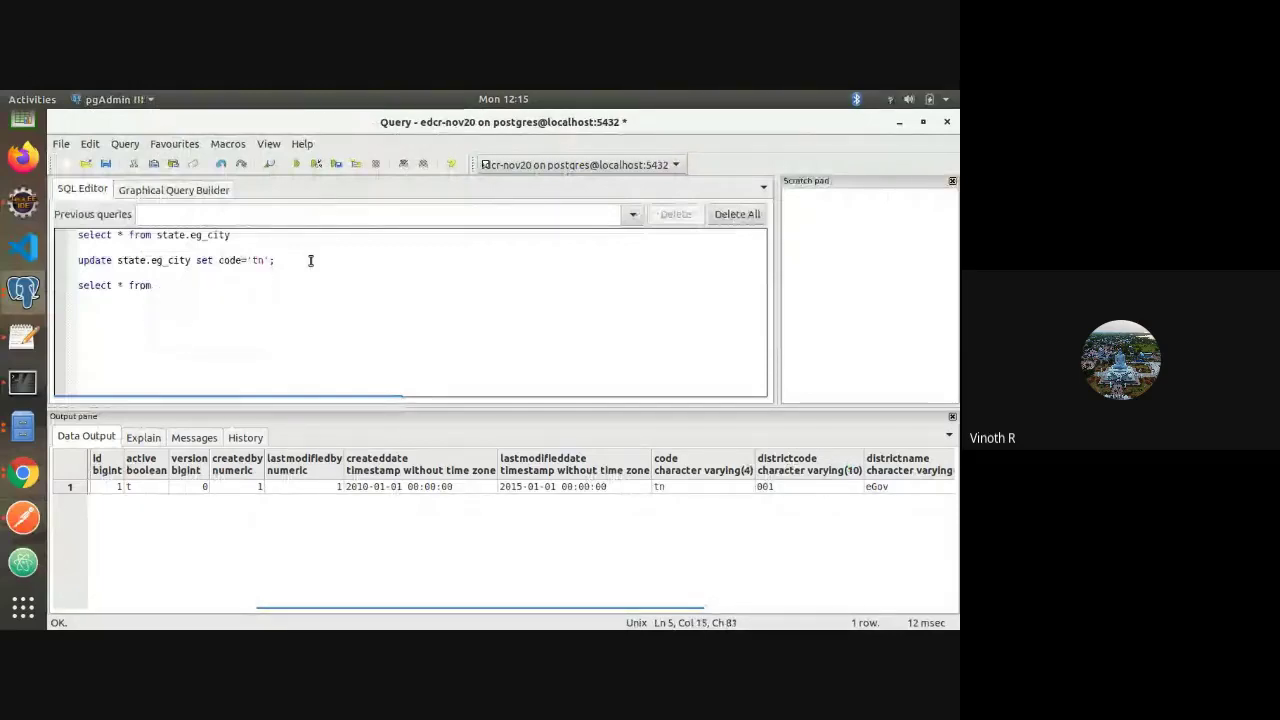
pyautogui.write('flyway_schema_history')
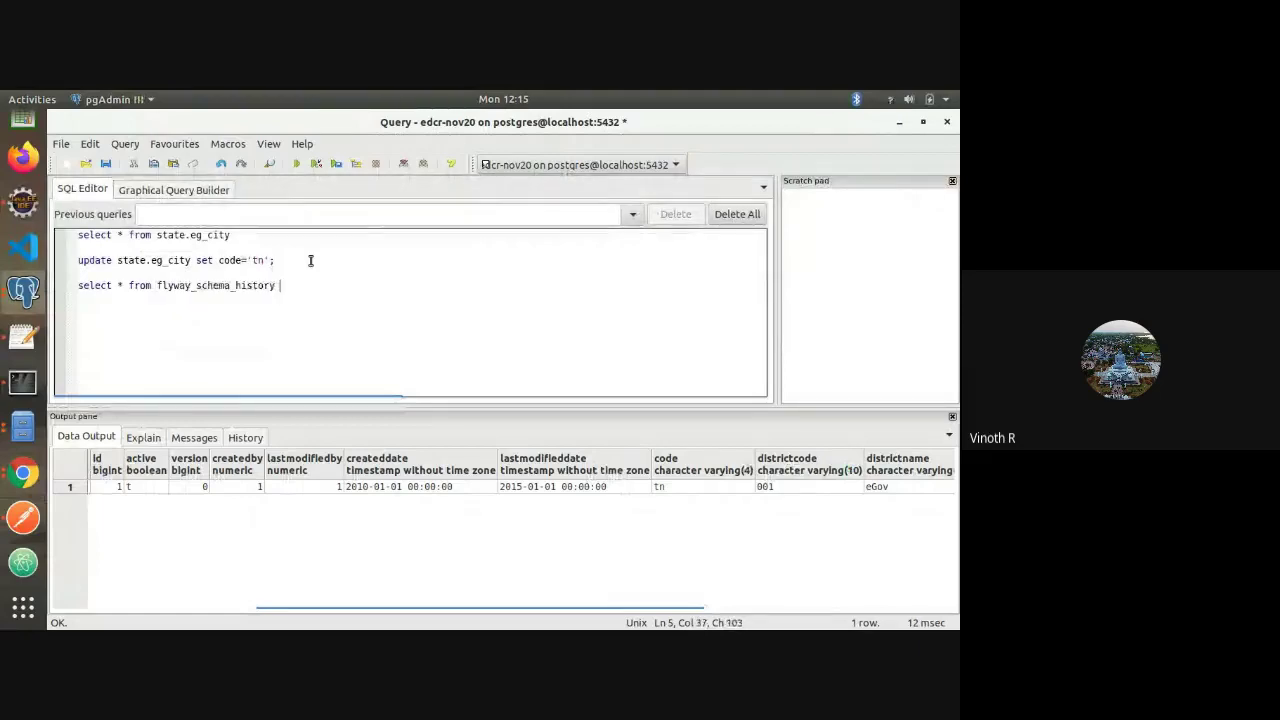
# Append order by id desc limit 10 to the flyway_schema_history query and try to run only that statement
pyautogui.write('order by id desc limit 10')
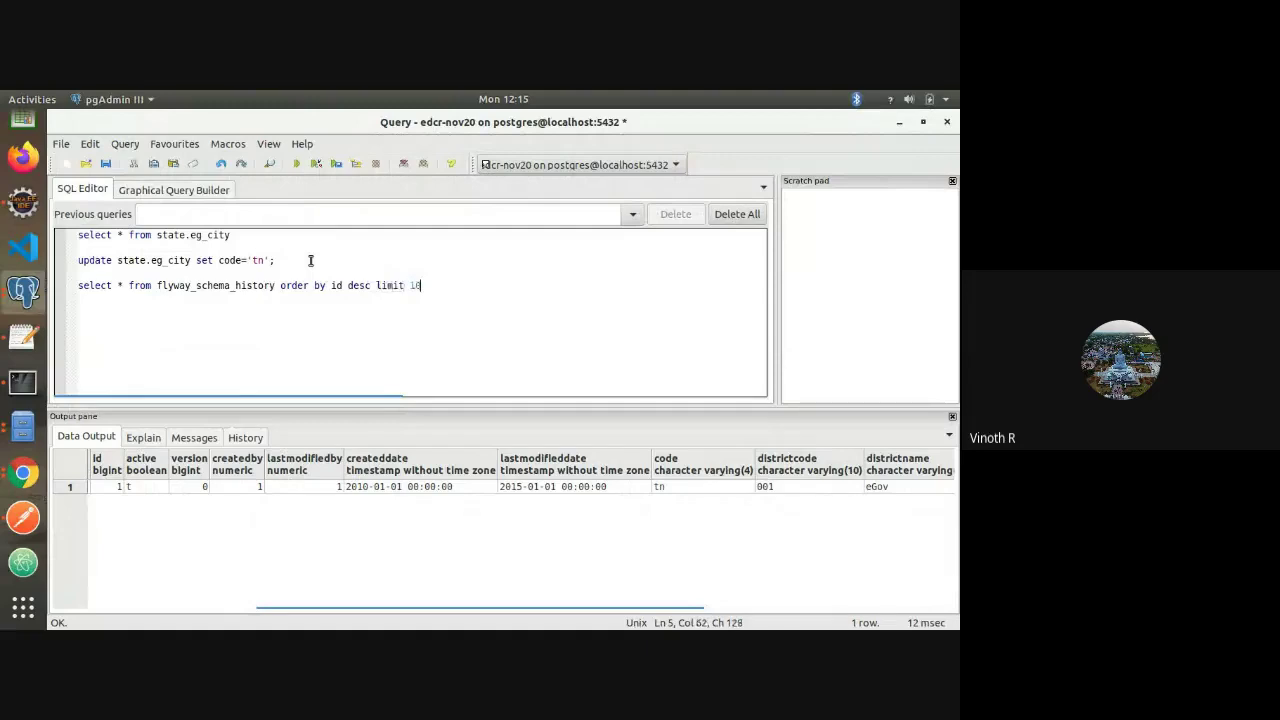
pyautogui.hotkey('shift', 'Home')
pyautogui.click(292, 163)
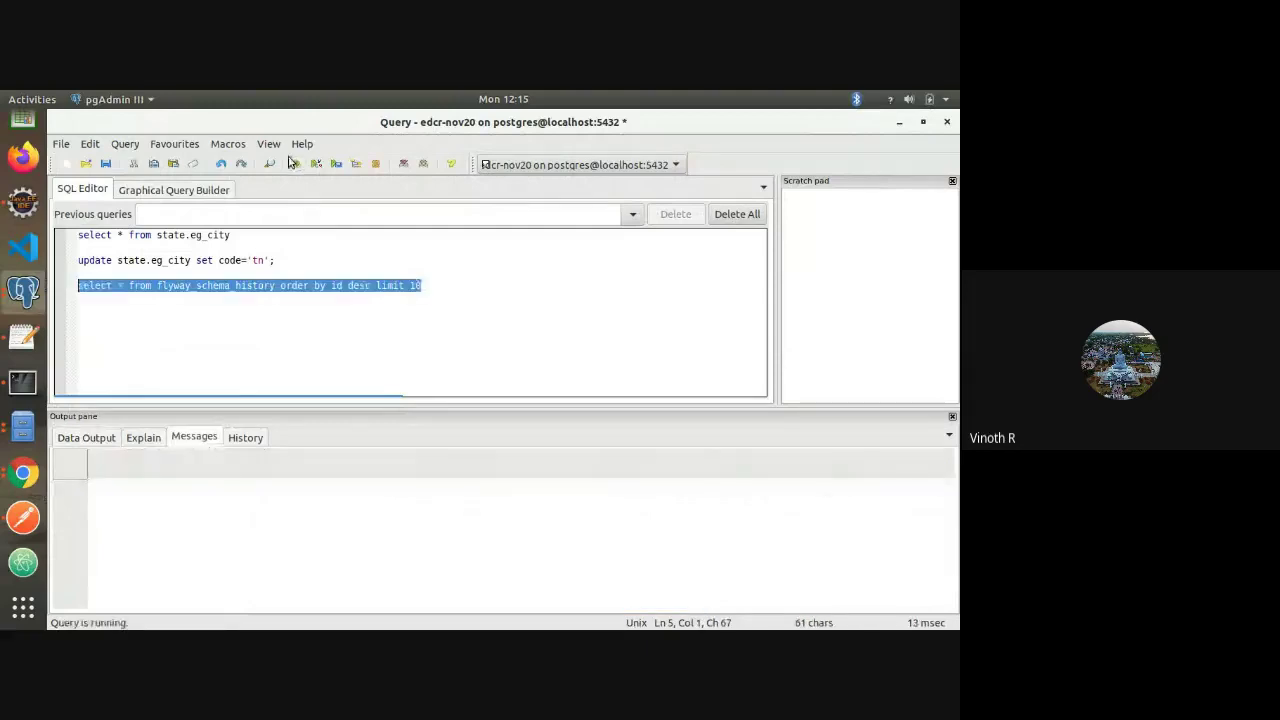
# Replace id with installed_on as the sort column in the flyway_schema_history query and run that statement
pyautogui.doubleClick(336, 285)
pyautogui.press('BackSpace')
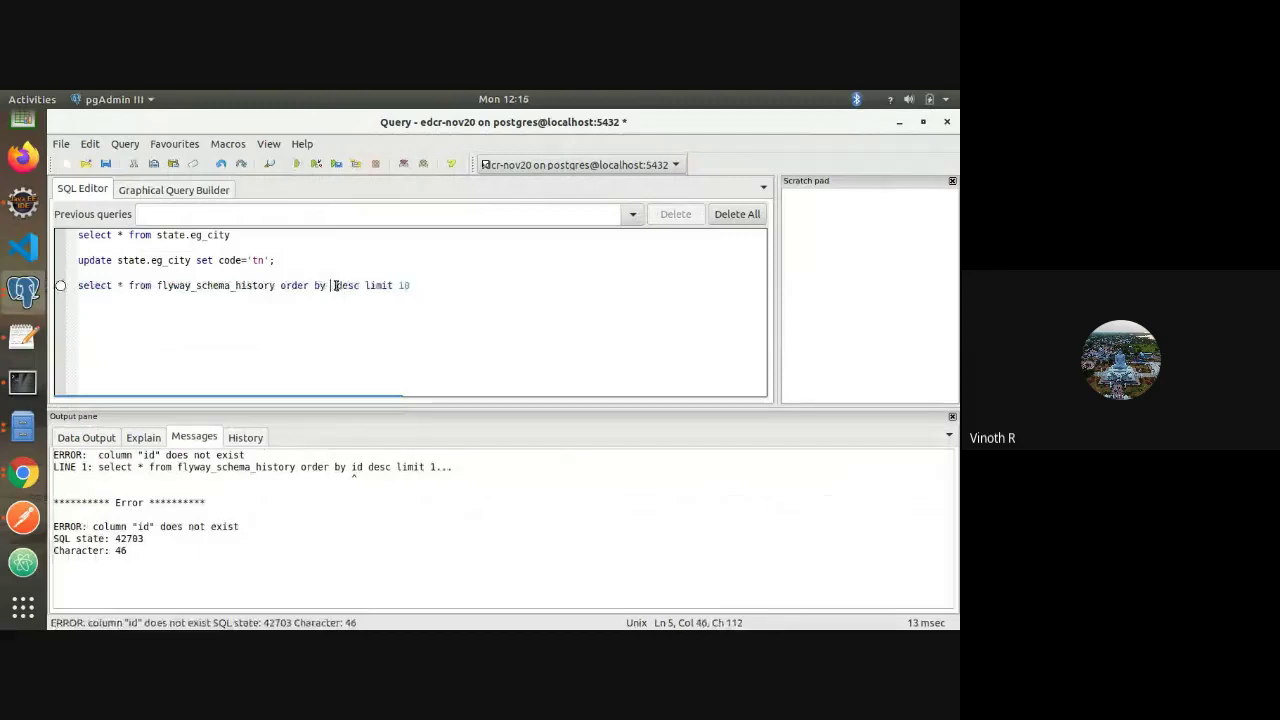
pyautogui.hotkey('ctrl', 'space')
pyautogui.press('Down')
pyautogui.press('Down')
pyautogui.press('Down')
pyautogui.press('Down')
pyautogui.press('Return')
pyautogui.tripleClick(333, 285)
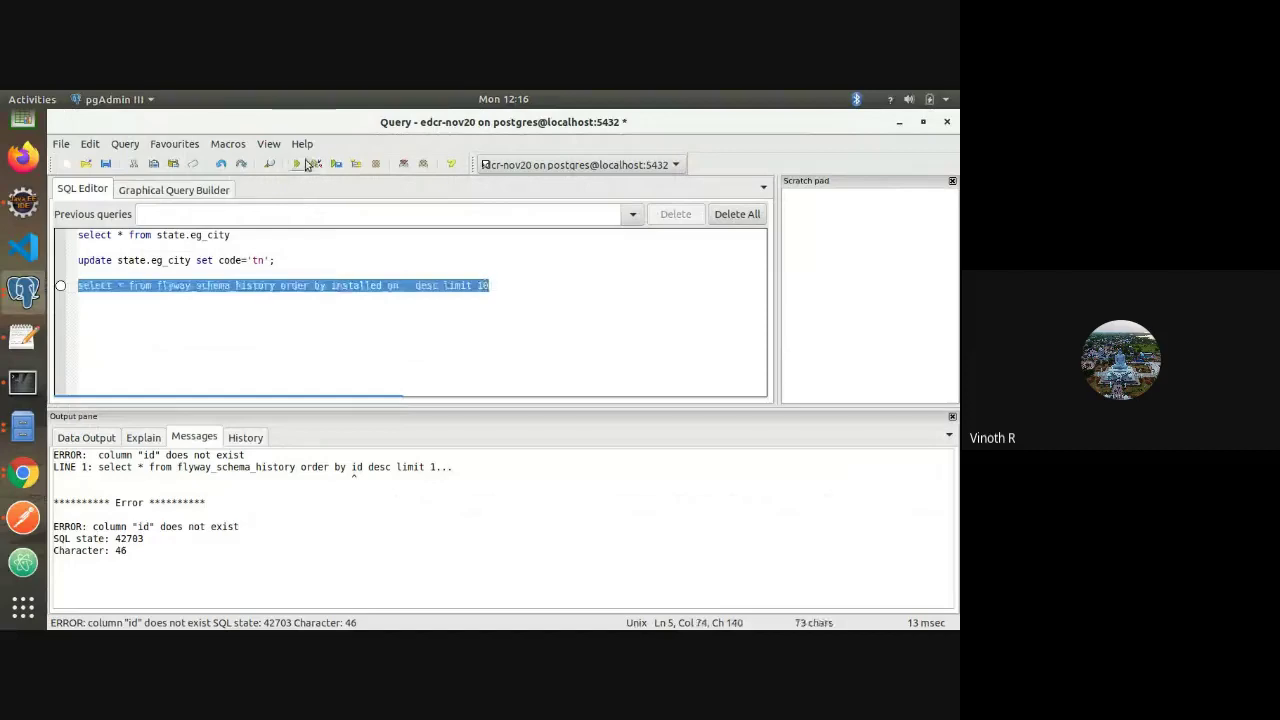
pyautogui.click(297, 164)
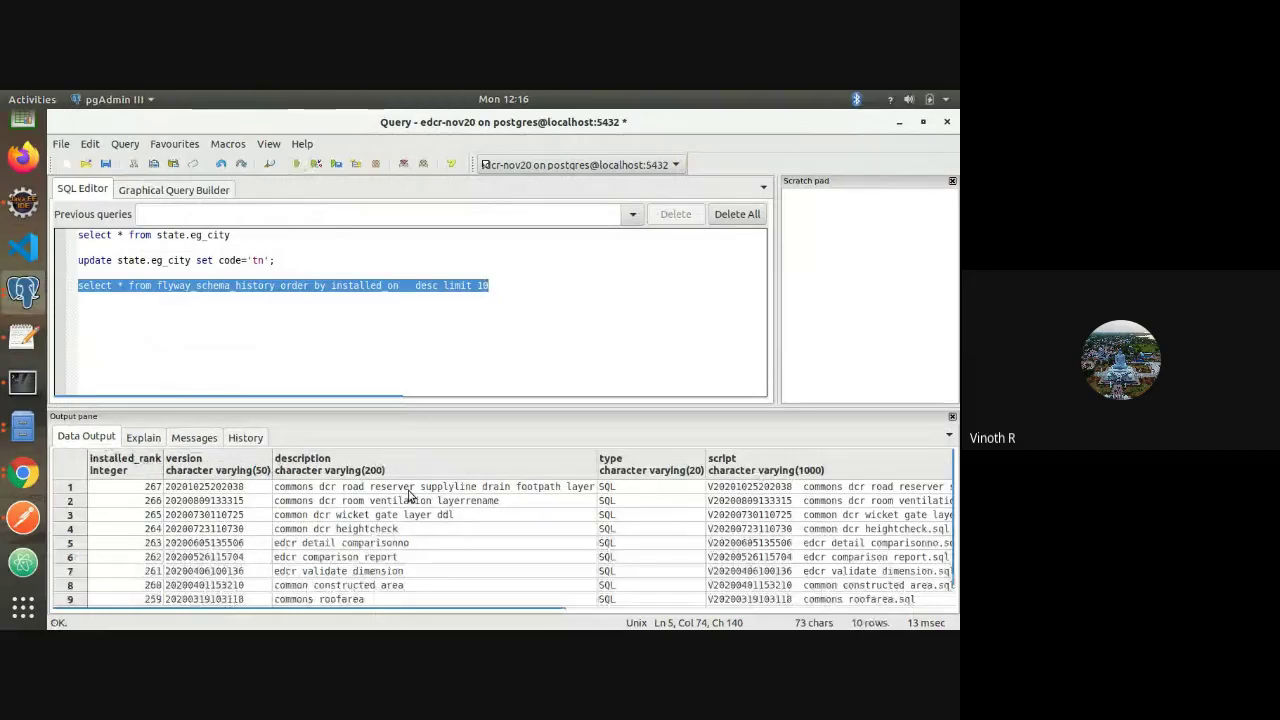
# Examine the version, description, type and script columns of the first migration row in the query output
pyautogui.click(205, 487)
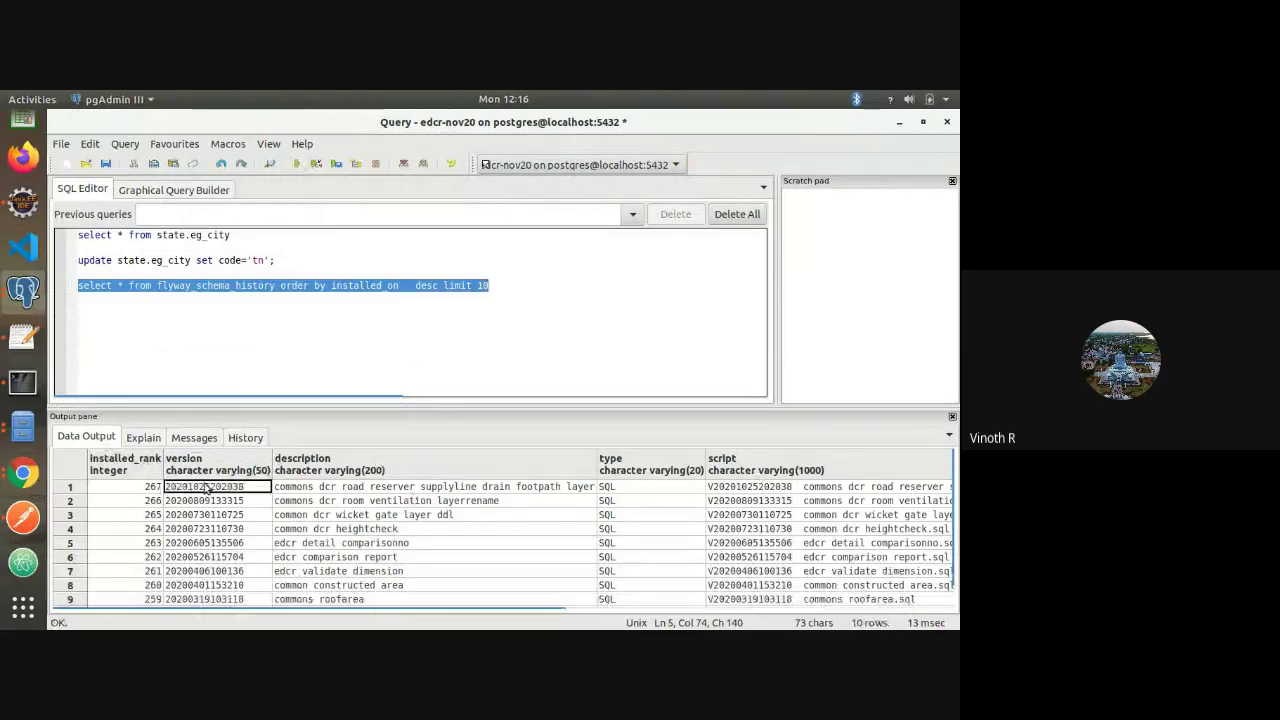
pyautogui.press('Right')
pyautogui.press('Right')
pyautogui.press('Right')
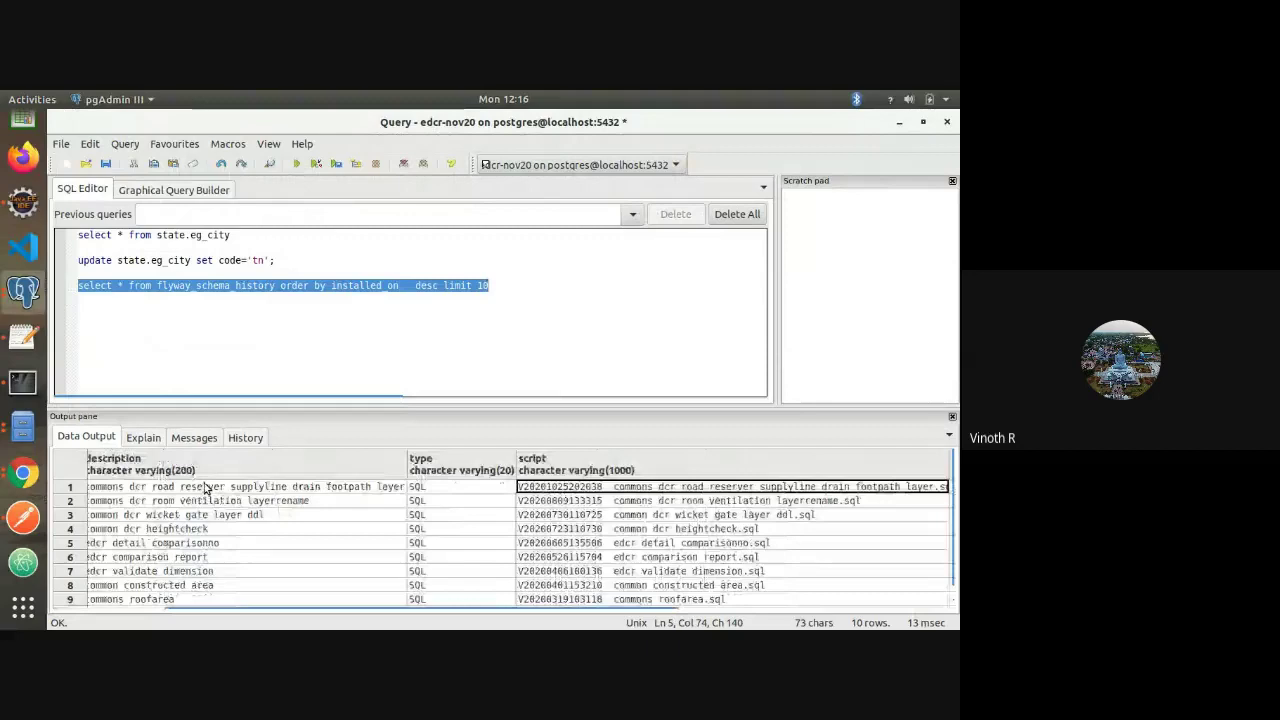
pyautogui.press('Left')
pyautogui.press('Left')
pyautogui.press('Left')
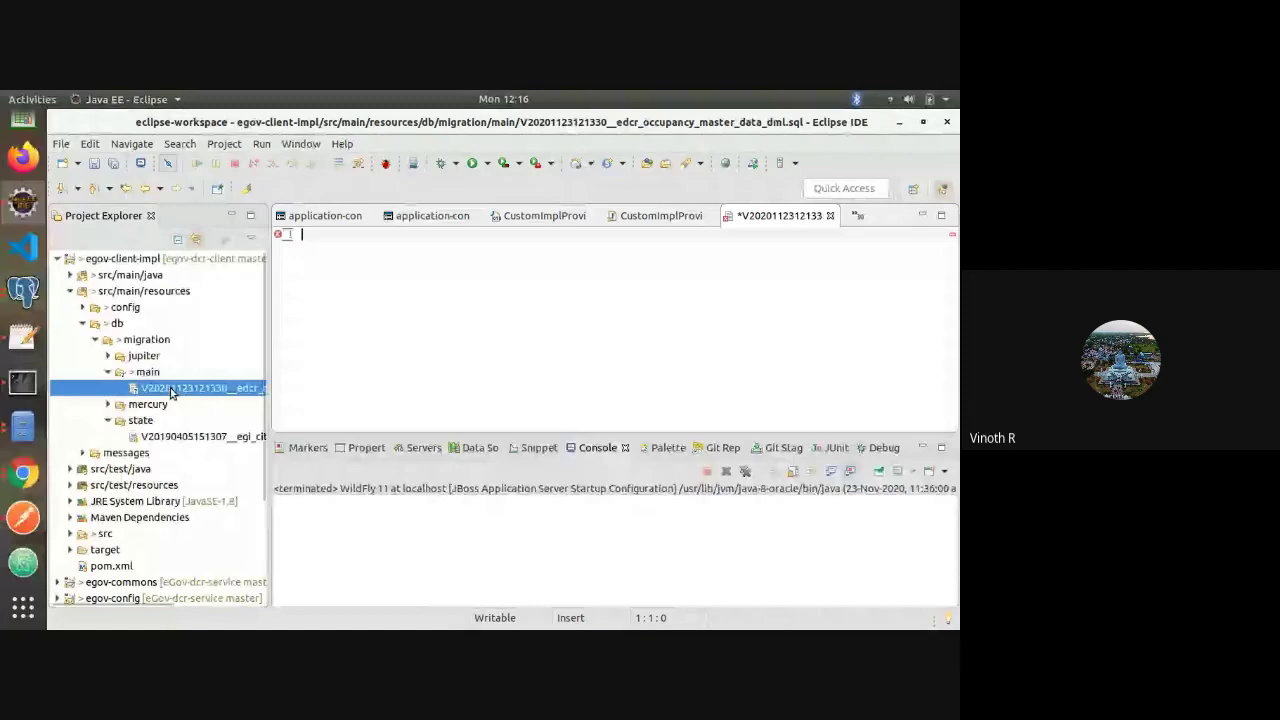
# Switch back to Eclipse and review the full name of the occupancy script in the main migration folder
pyautogui.hscroll(1, 146, 605)
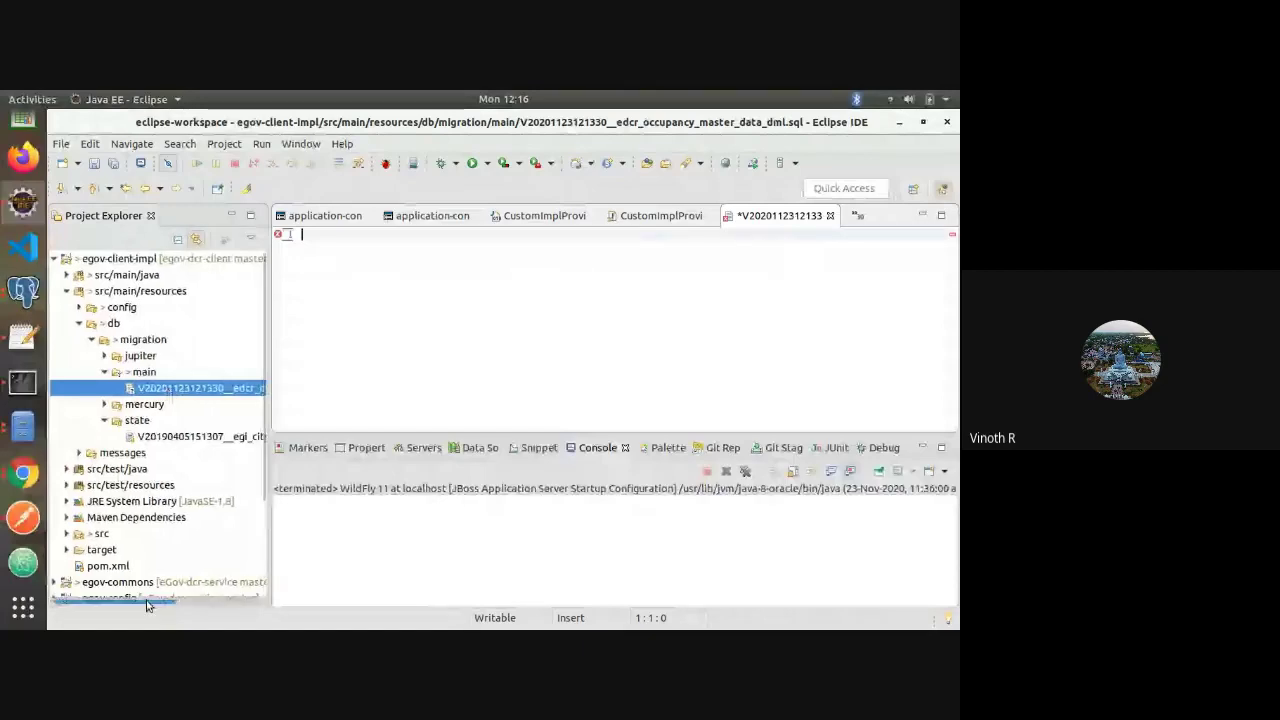
pyautogui.hscroll(5, 150, 600)
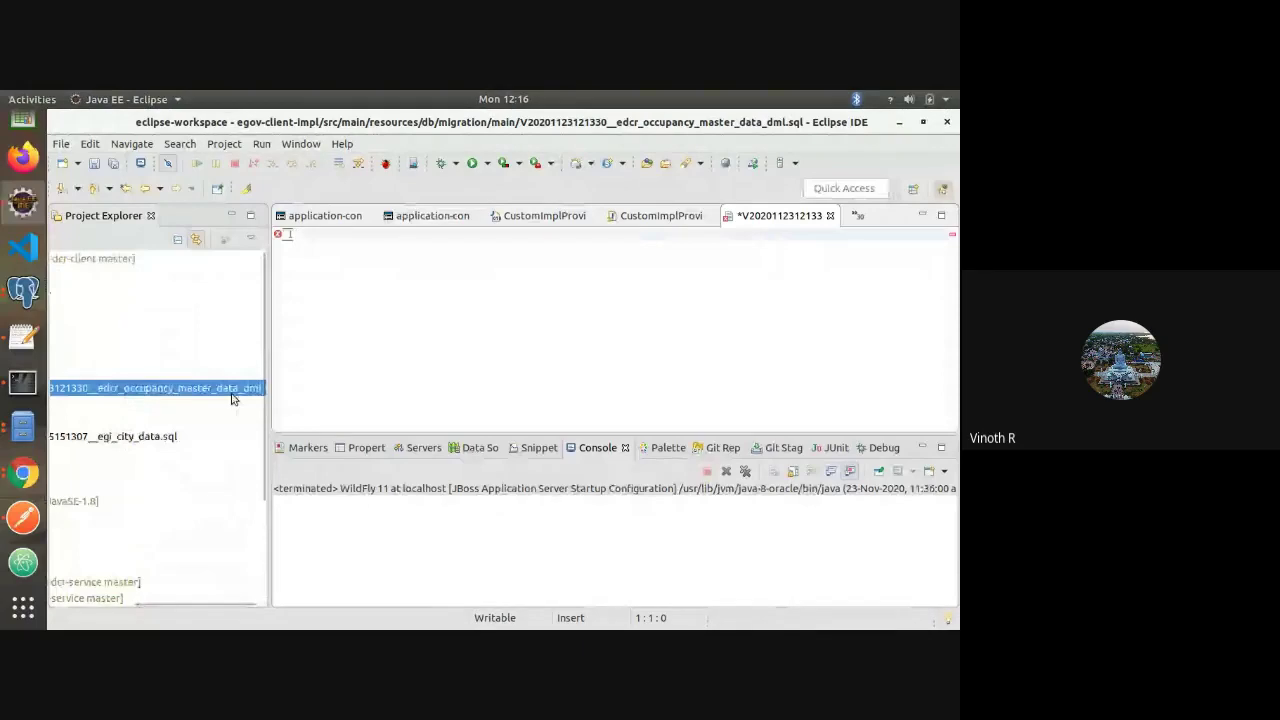
pyautogui.moveTo(177, 603); pyautogui.dragTo(124, 601)
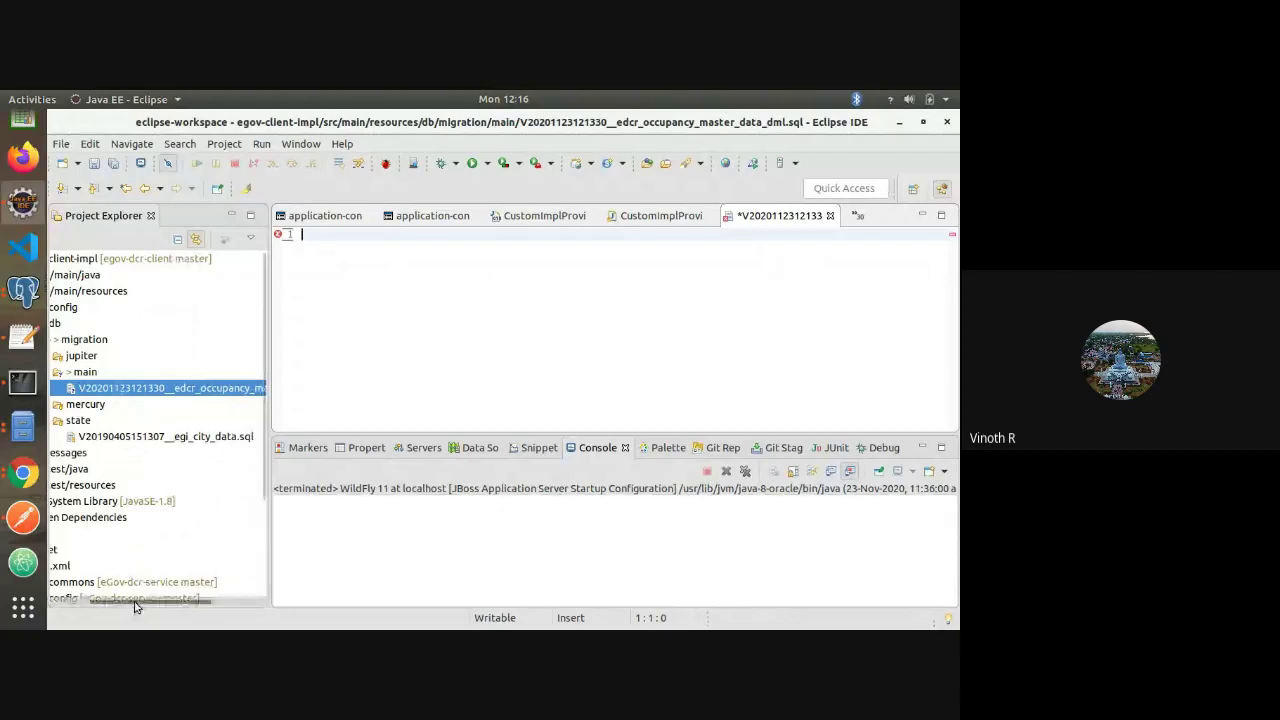
pyautogui.moveTo(143, 603); pyautogui.dragTo(111, 606)
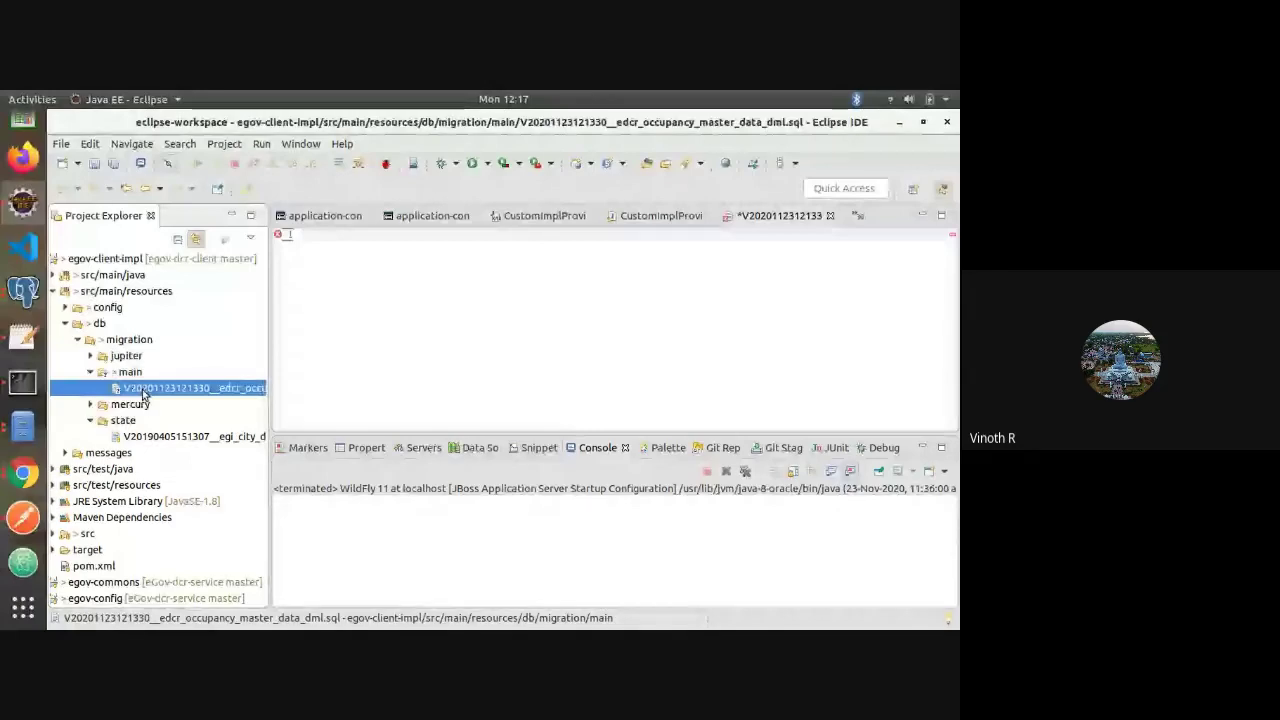
pyautogui.hotkey('ctrl', 's')
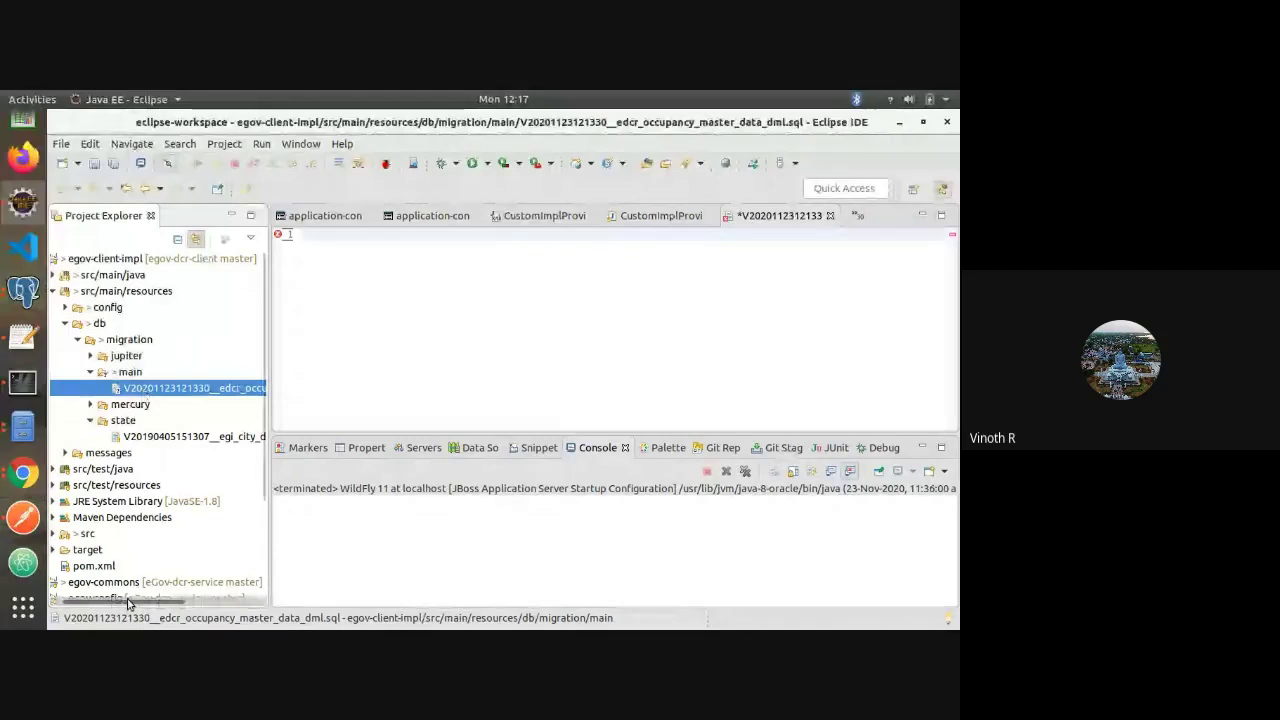
pyautogui.moveTo(127, 603); pyautogui.dragTo(160, 601)
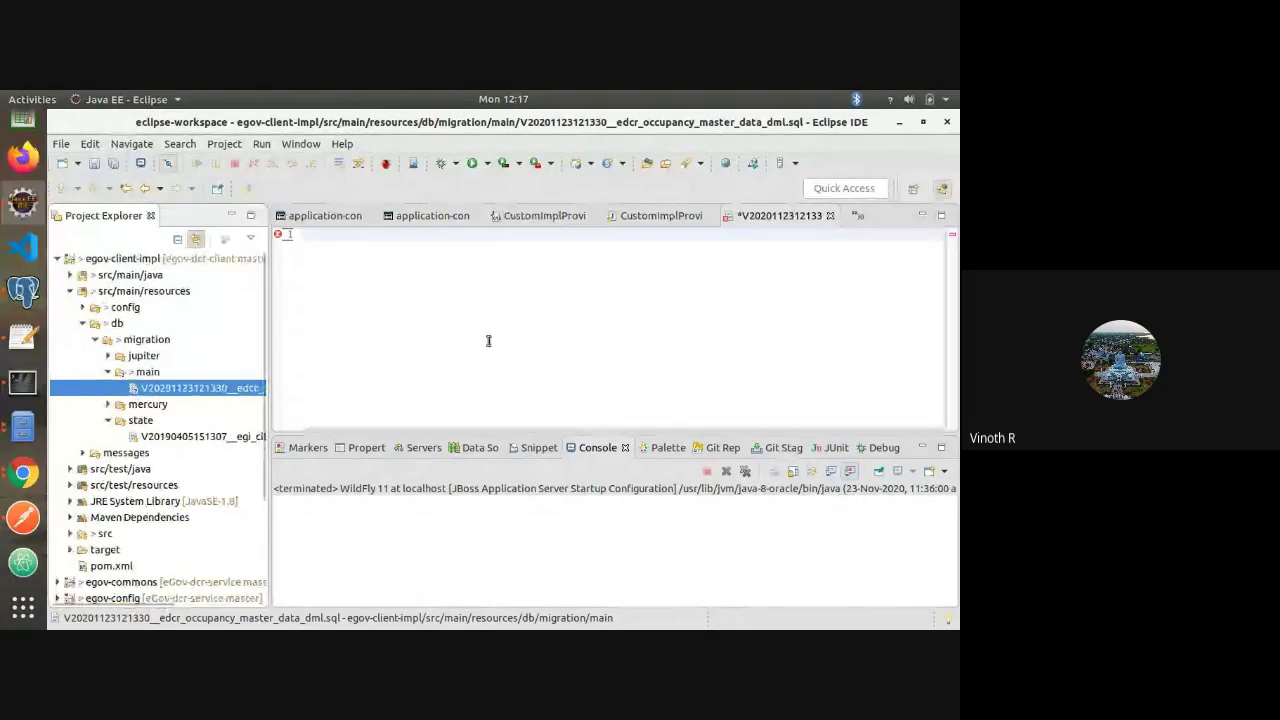
pyautogui.doubleClick(178, 390)
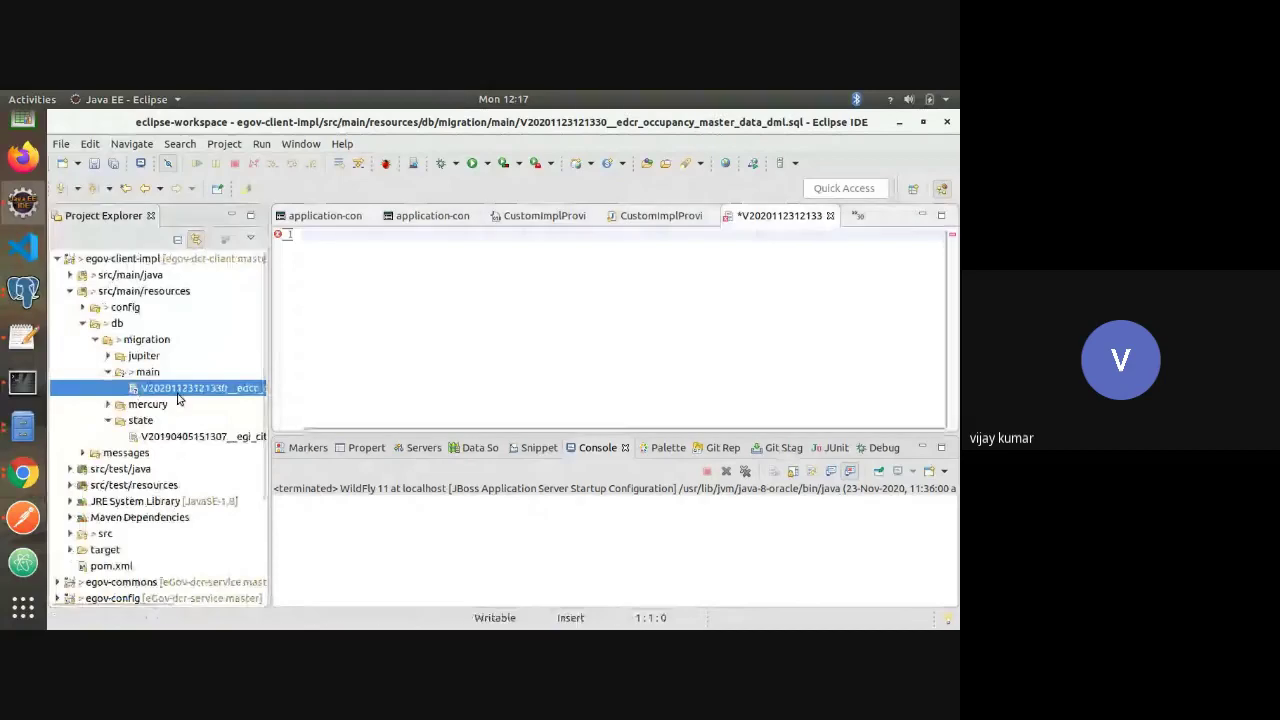
pyautogui.click(162, 437)
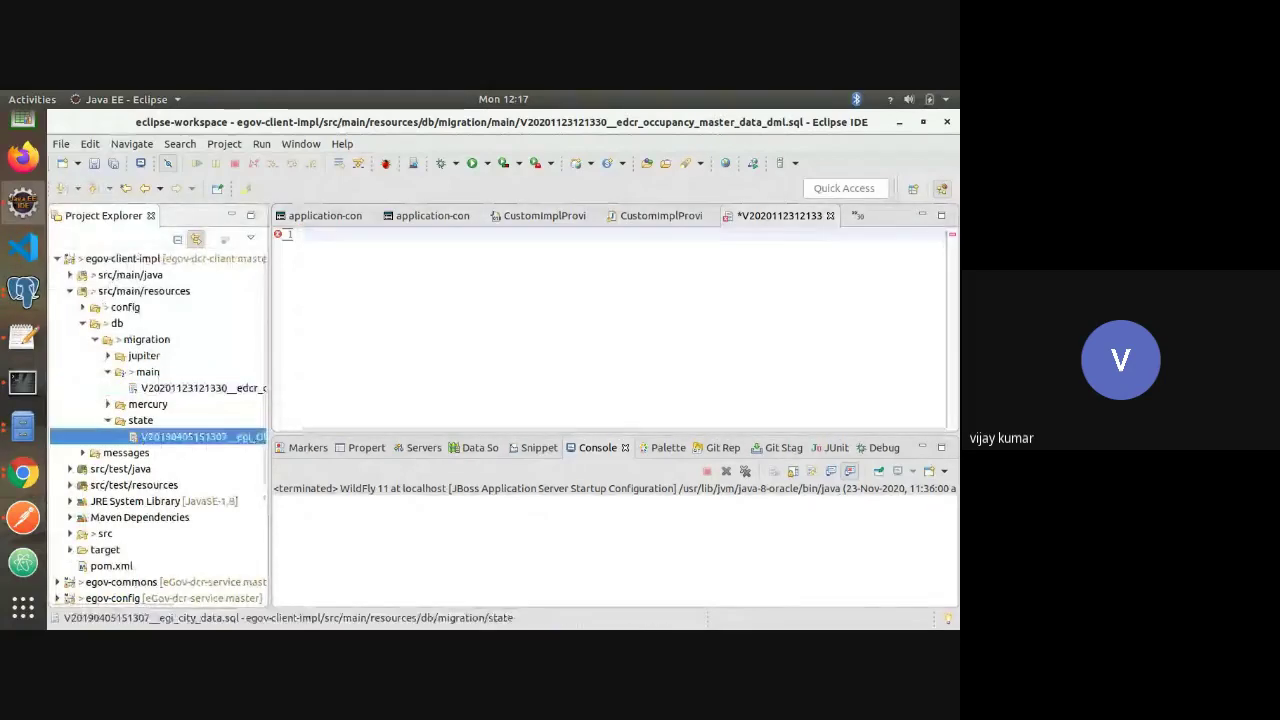
pyautogui.doubleClick(162, 437)
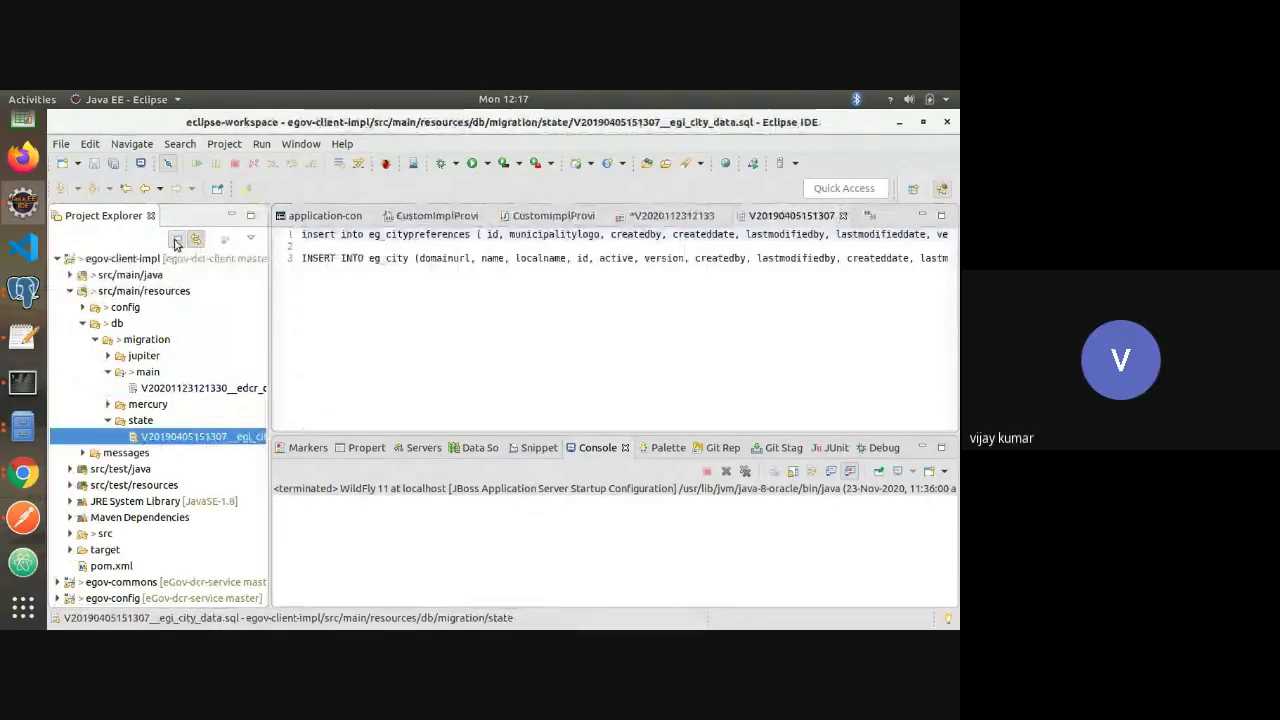
# Collapse the whole project tree and expand only the egov-client-impl project
pyautogui.click(176, 241)
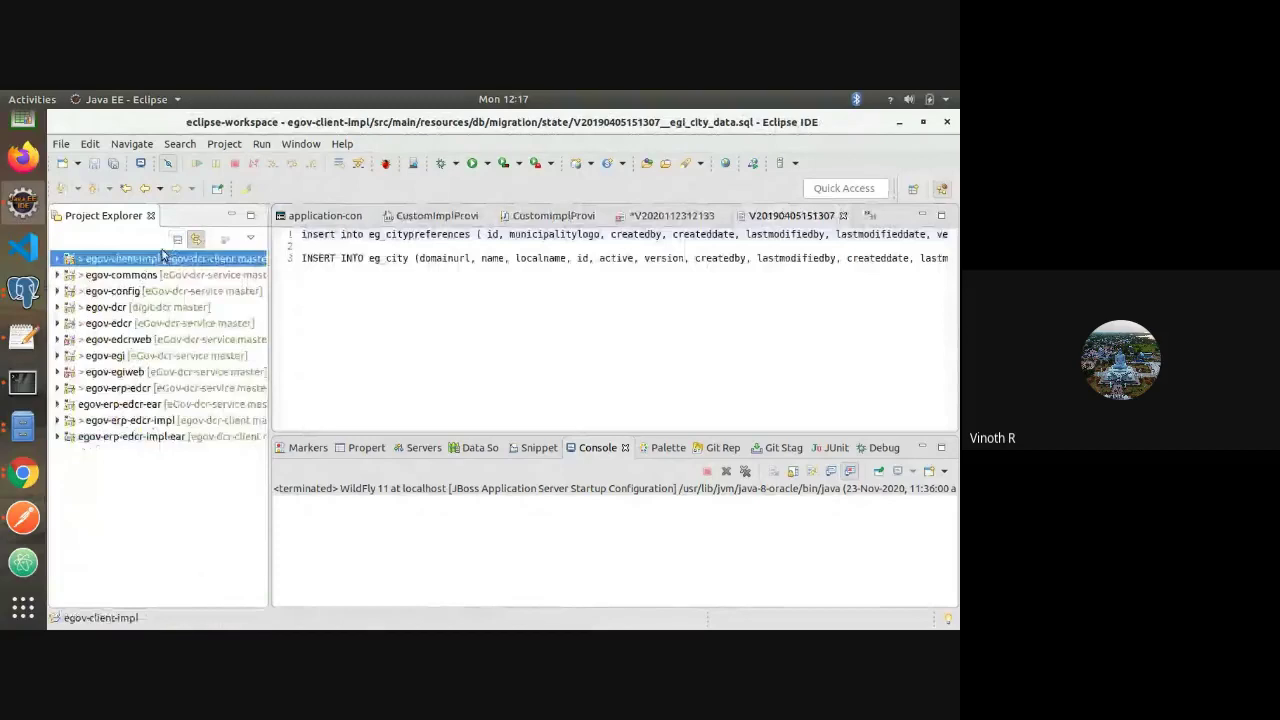
pyautogui.doubleClick(163, 257)
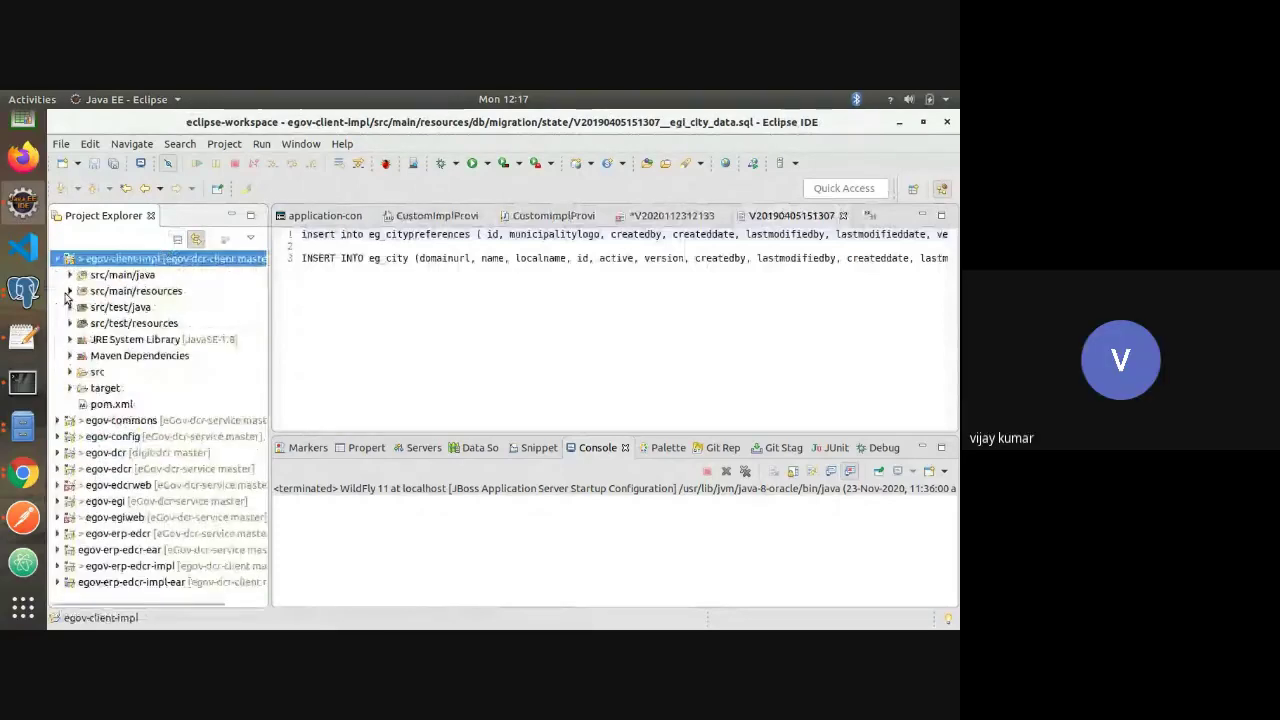
# Expand src/main/resources, db and migration in the egov-client-impl project to show the migration script folders
pyautogui.click(69, 291)
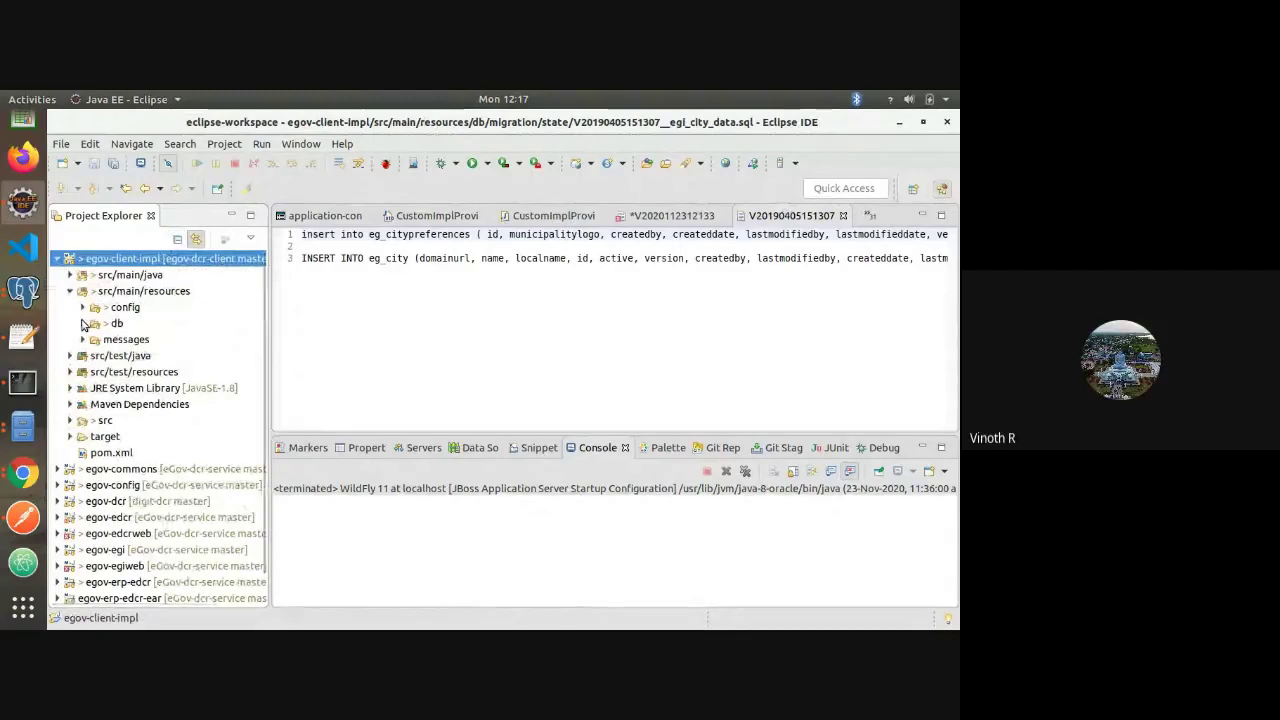
pyautogui.click(83, 323)
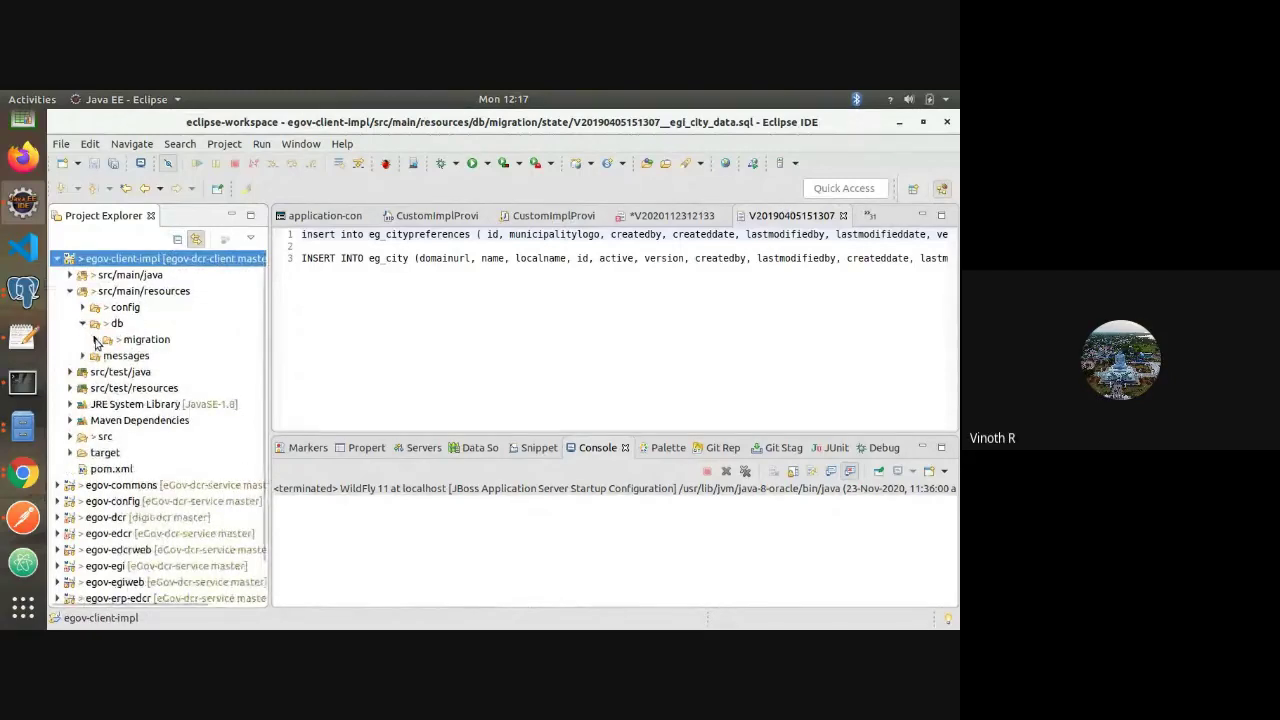
pyautogui.click(96, 340)
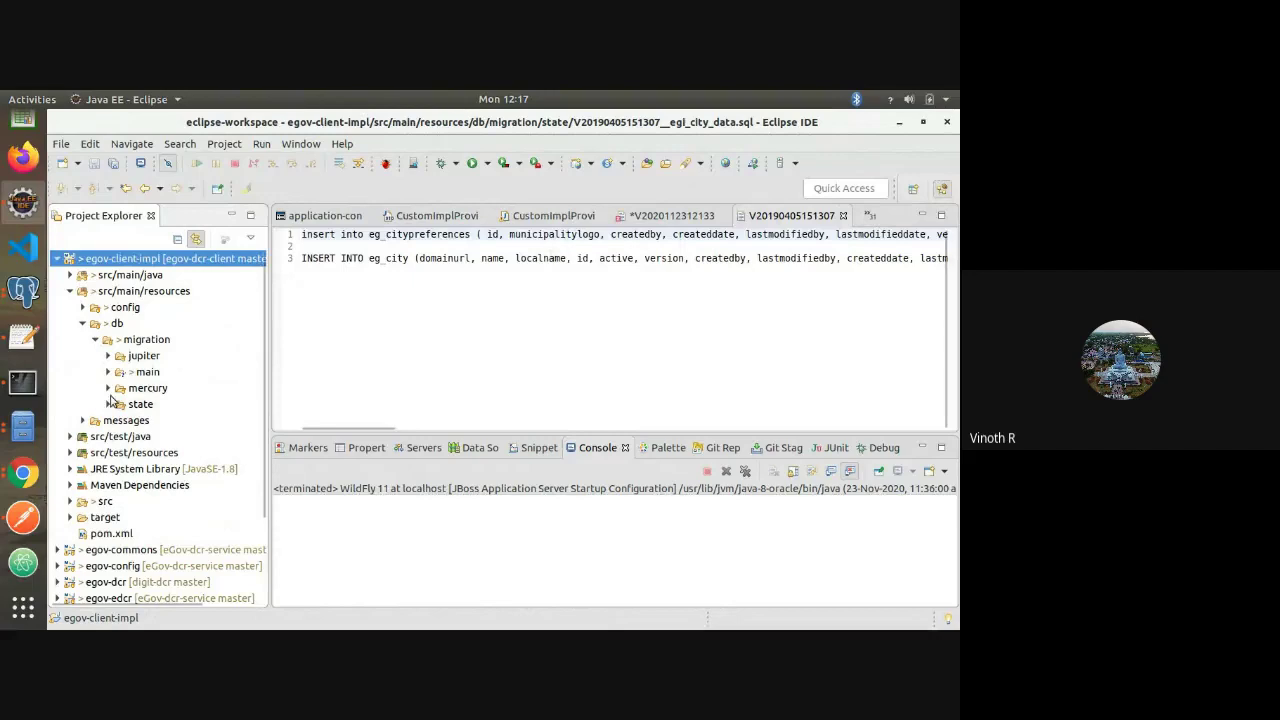
# Switch to the pgAdmin query window on edcr-nov20 and add the note lines "city" and "occupancy data" below the existing queries
pyautogui.click(20, 297)
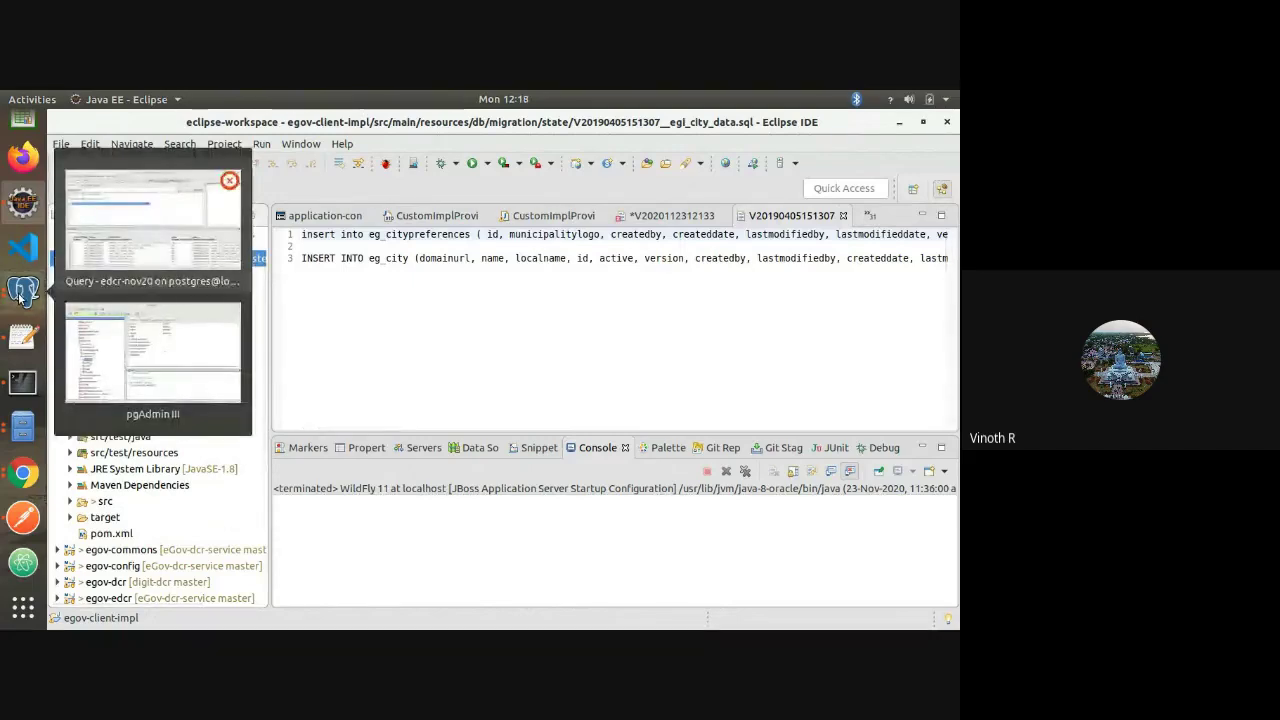
pyautogui.click(143, 208)
pyautogui.click(526, 286)
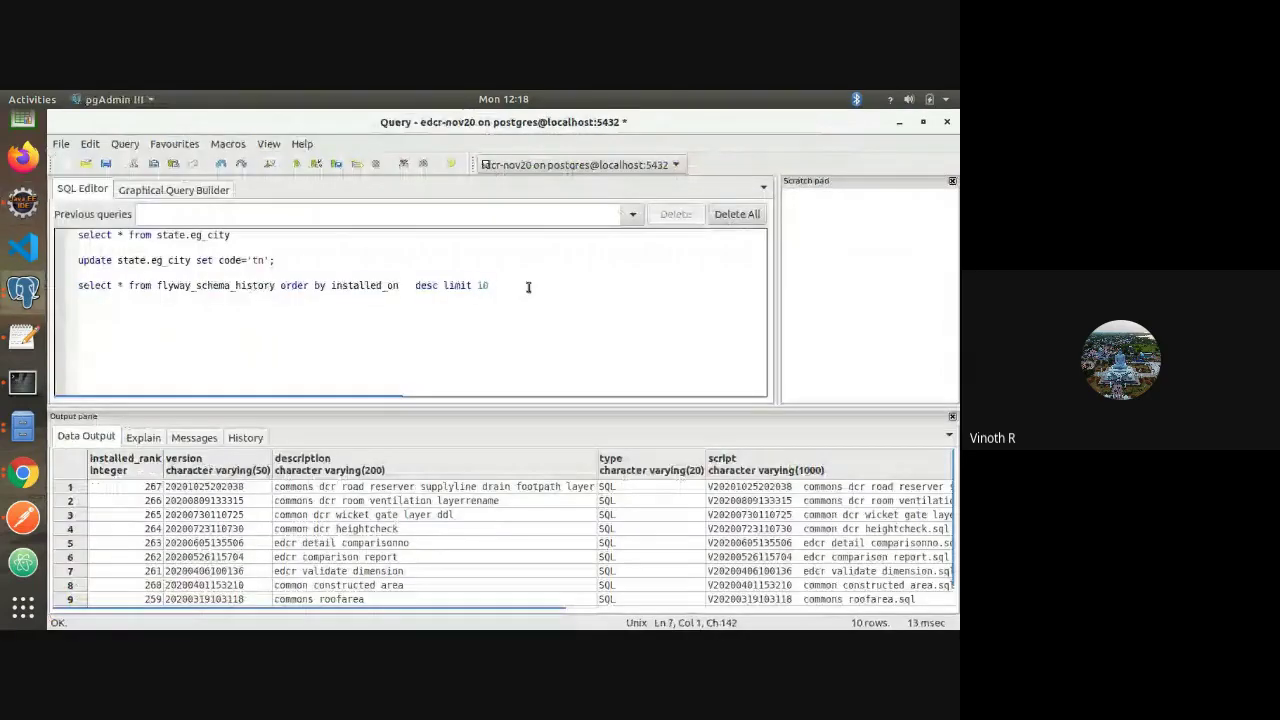
pyautogui.write('city')
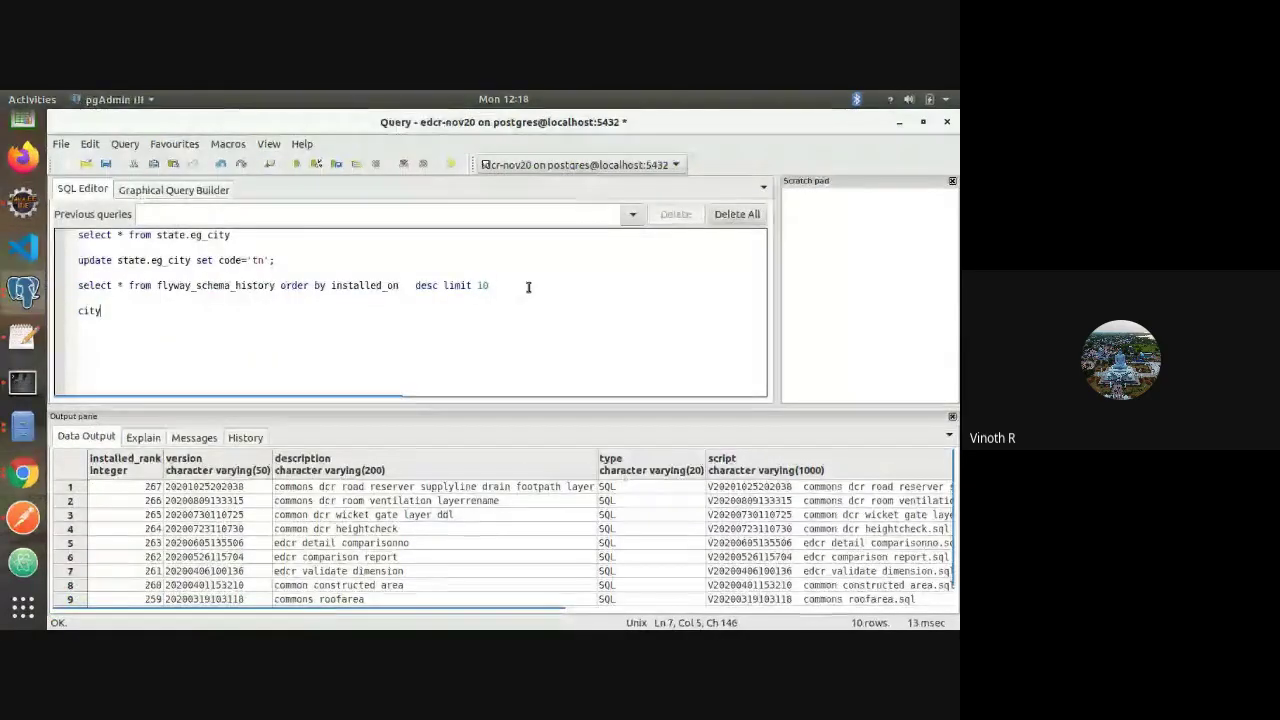
pyautogui.hotkey('shift', 'Home')
pyautogui.press('Down')
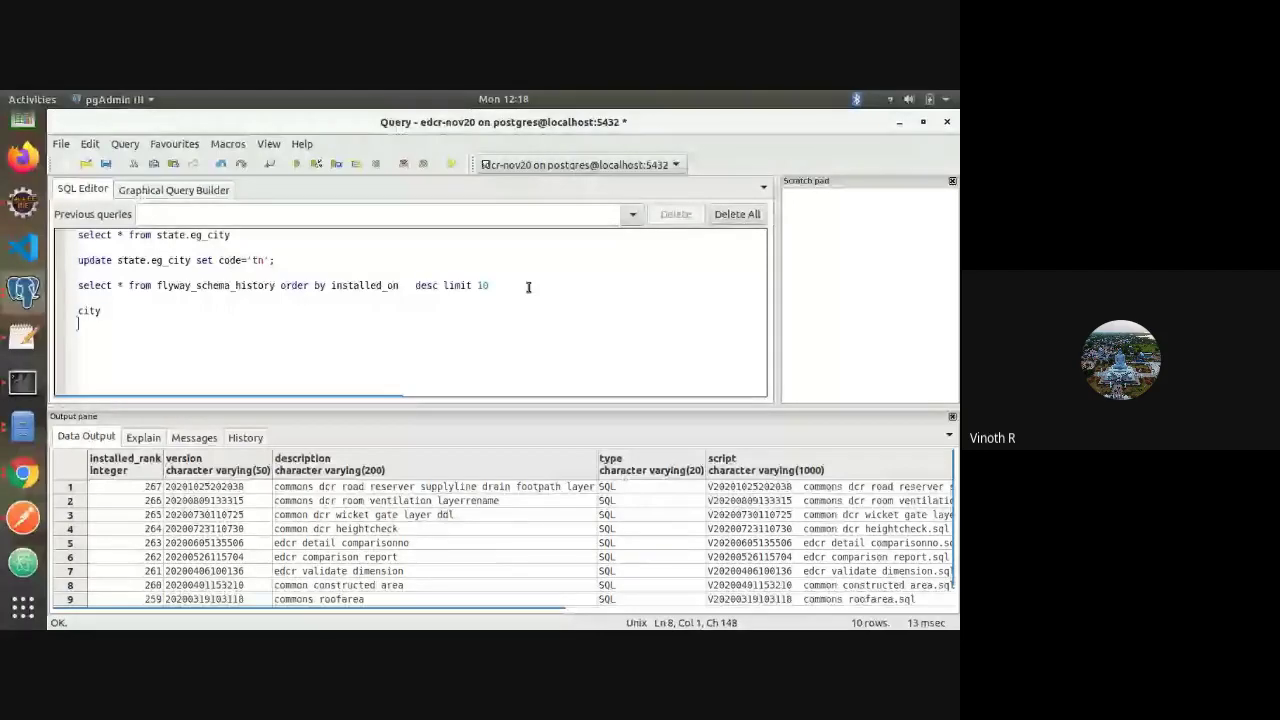
pyautogui.write('occupanc')
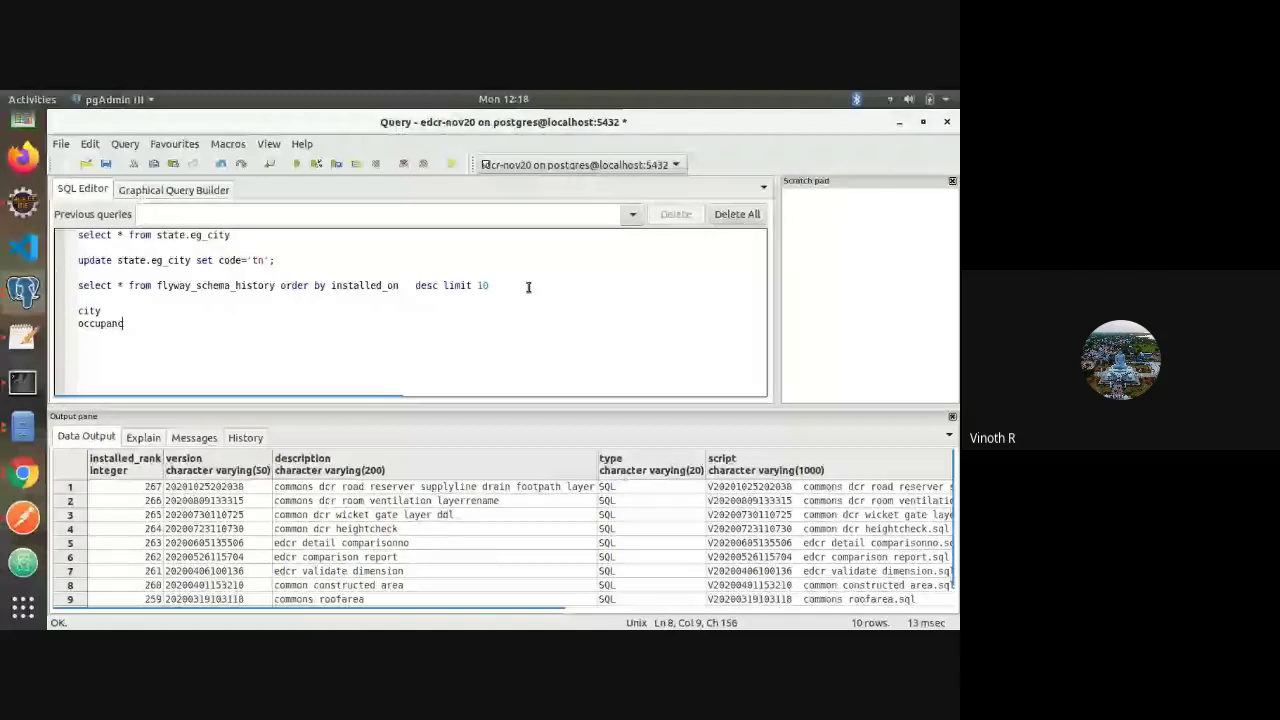
pyautogui.write('y data')
# Write the query "select * from edcr_application" below the notes
pyautogui.press('Return')
pyautogui.press('Return')
pyautogui.press('Return')
pyautogui.write('select * from ')
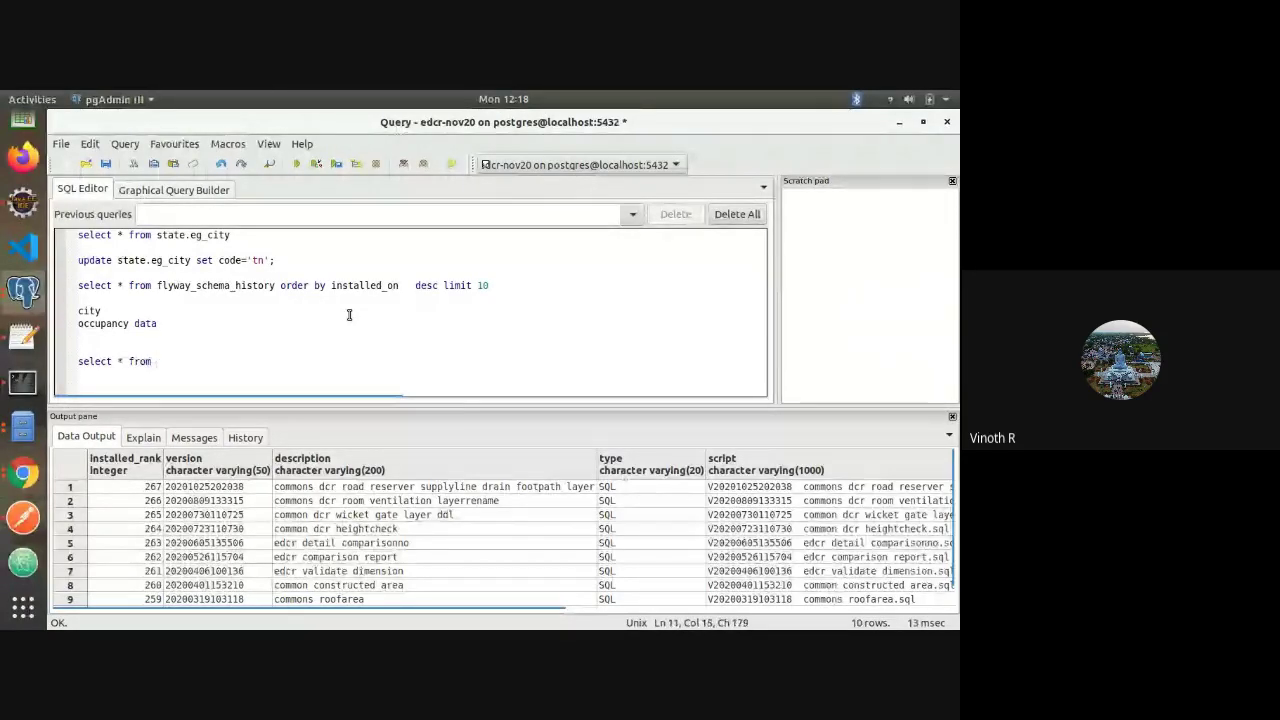
pyautogui.write('edcr')
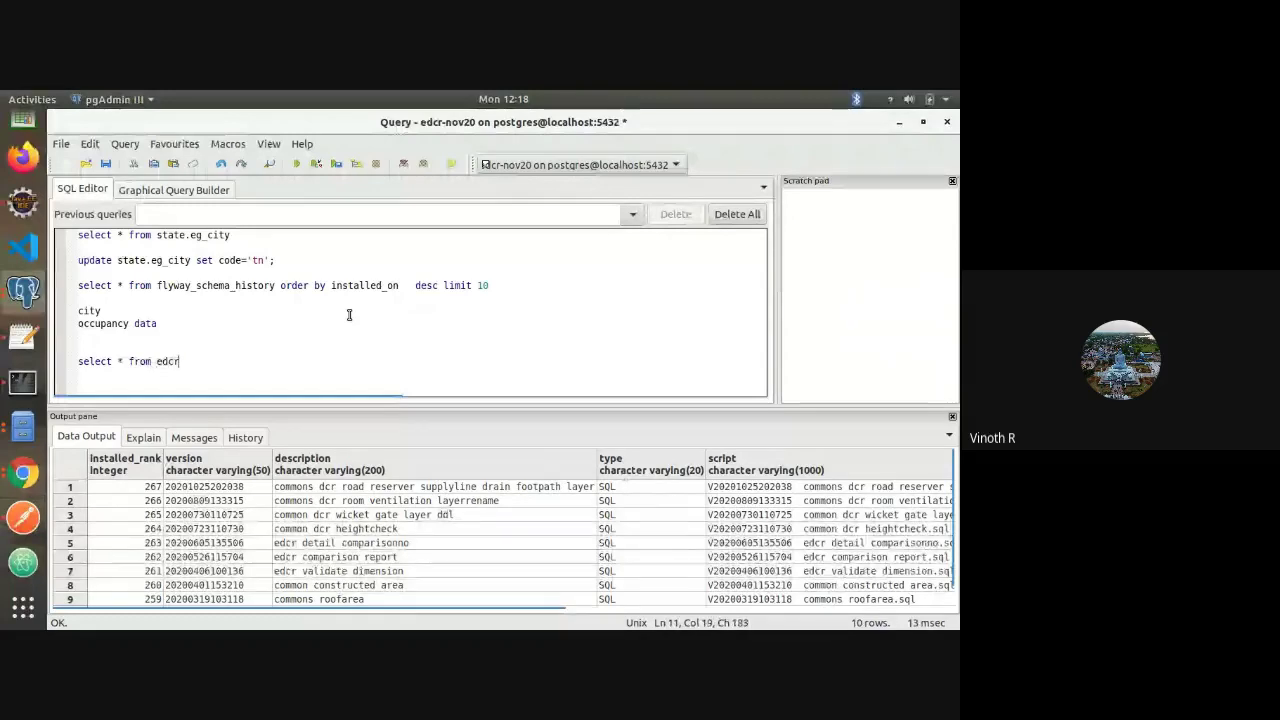
pyautogui.write('_appl')
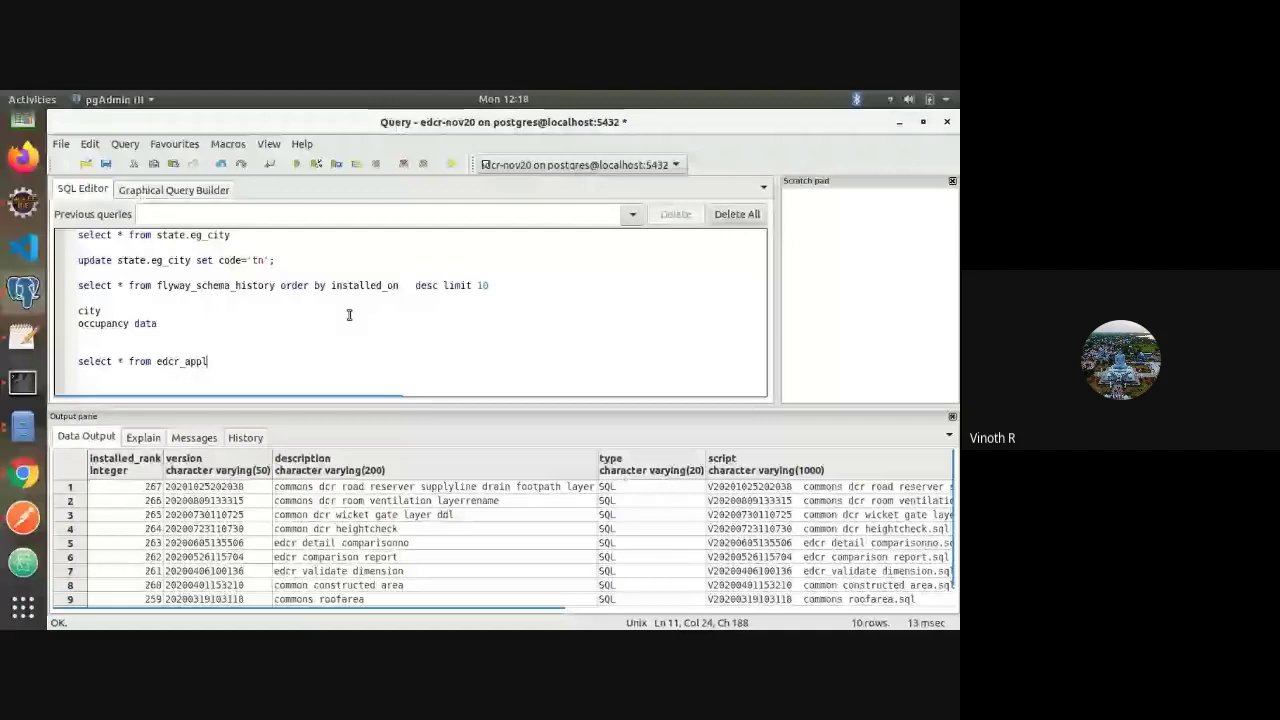
pyautogui.hotkey('ctrl', 'space')
pyautogui.press('Return')
pyautogui.hotkey('shift', 'Home')
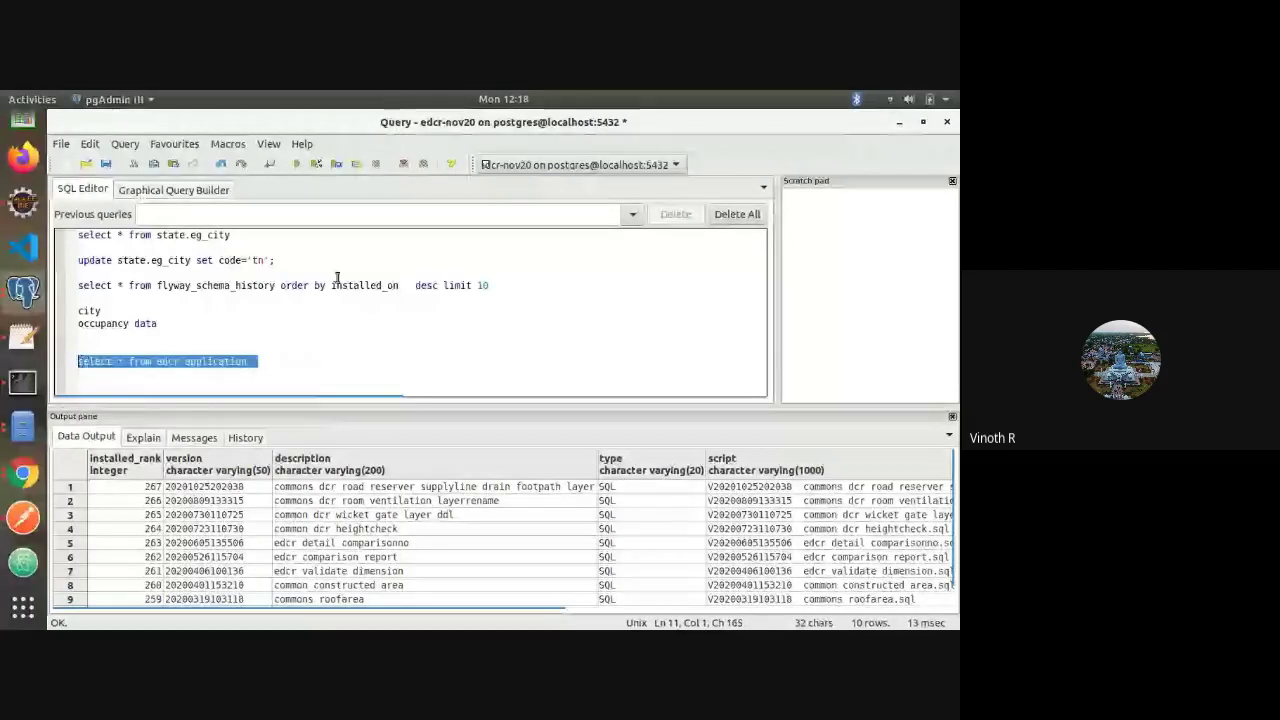
# Add "limit 1" to the edcr_application query and run only that statement
pyautogui.press('End')
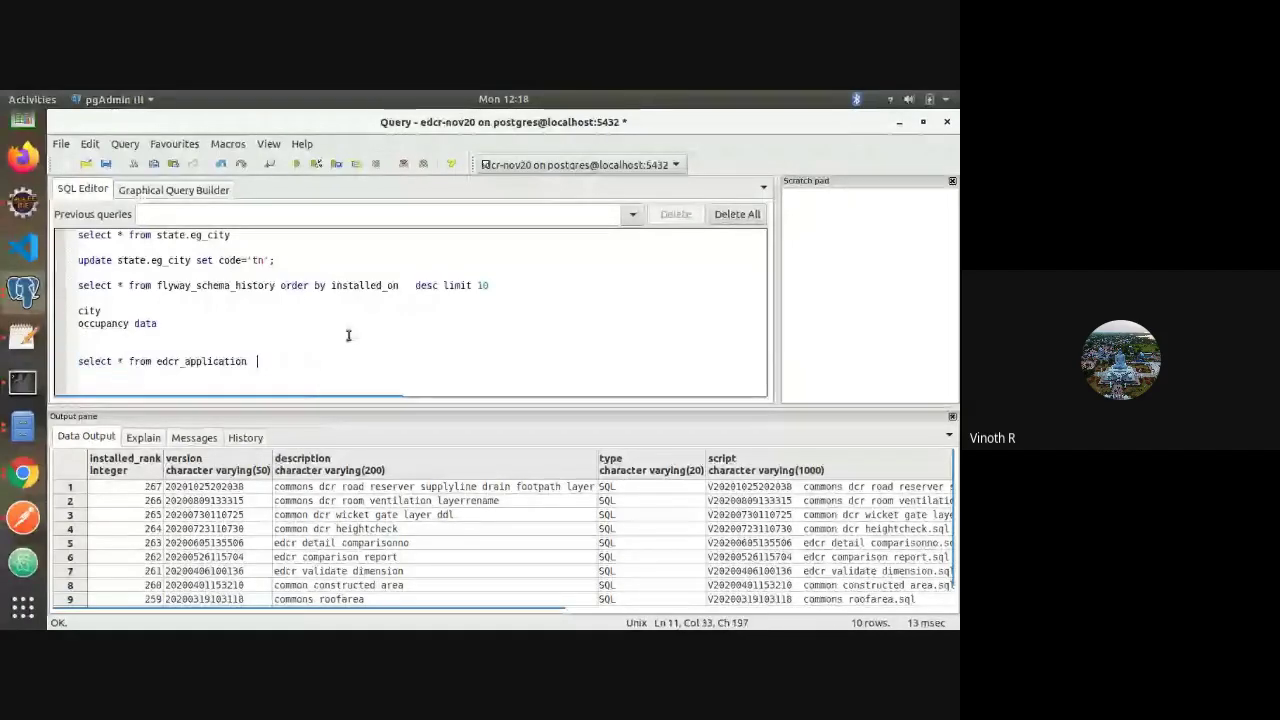
pyautogui.write('limit ')
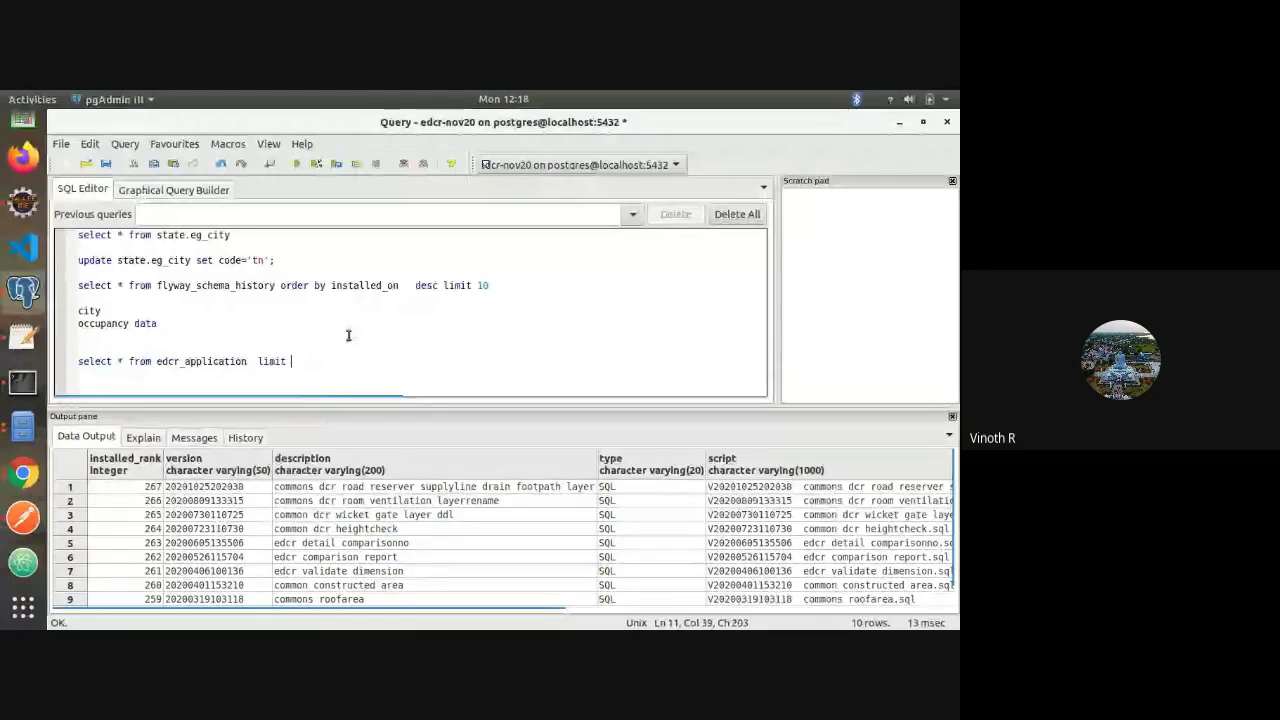
pyautogui.write('1')
pyautogui.hotkey('shift', 'Home')
pyautogui.press('F5')
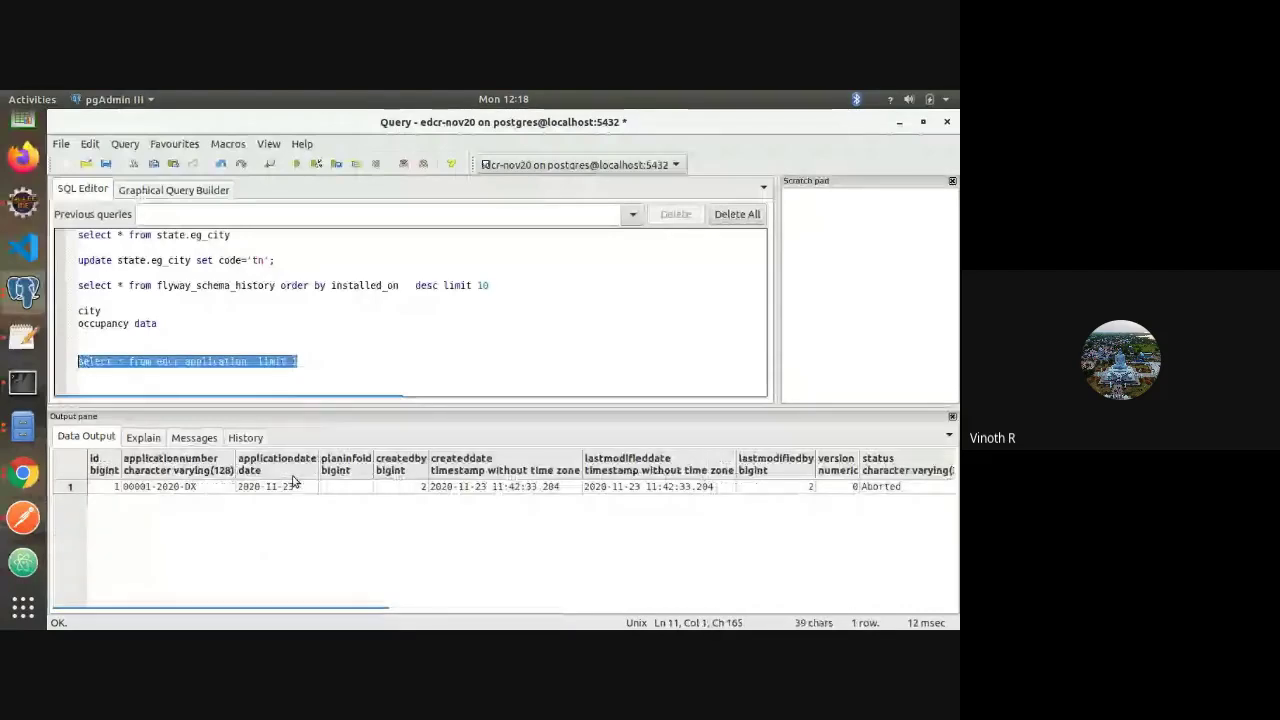
pyautogui.click(312, 358)
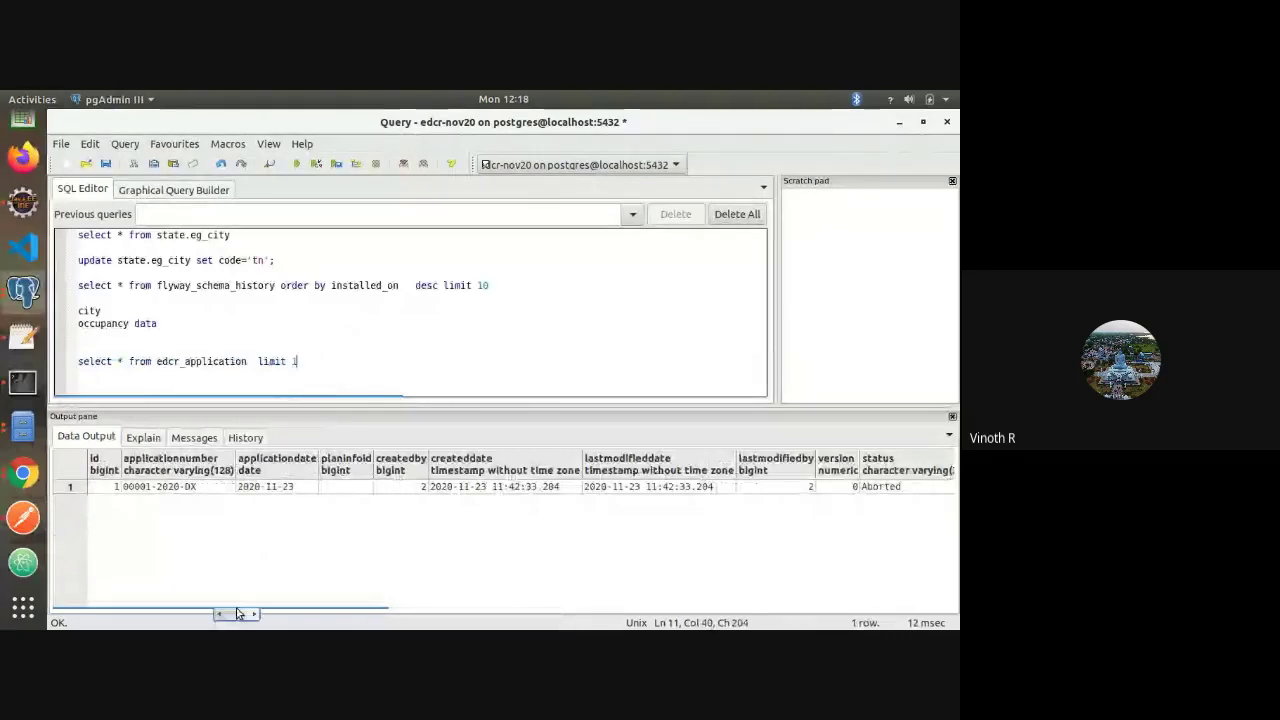
pyautogui.moveTo(249, 616); pyautogui.dragTo(278, 607)
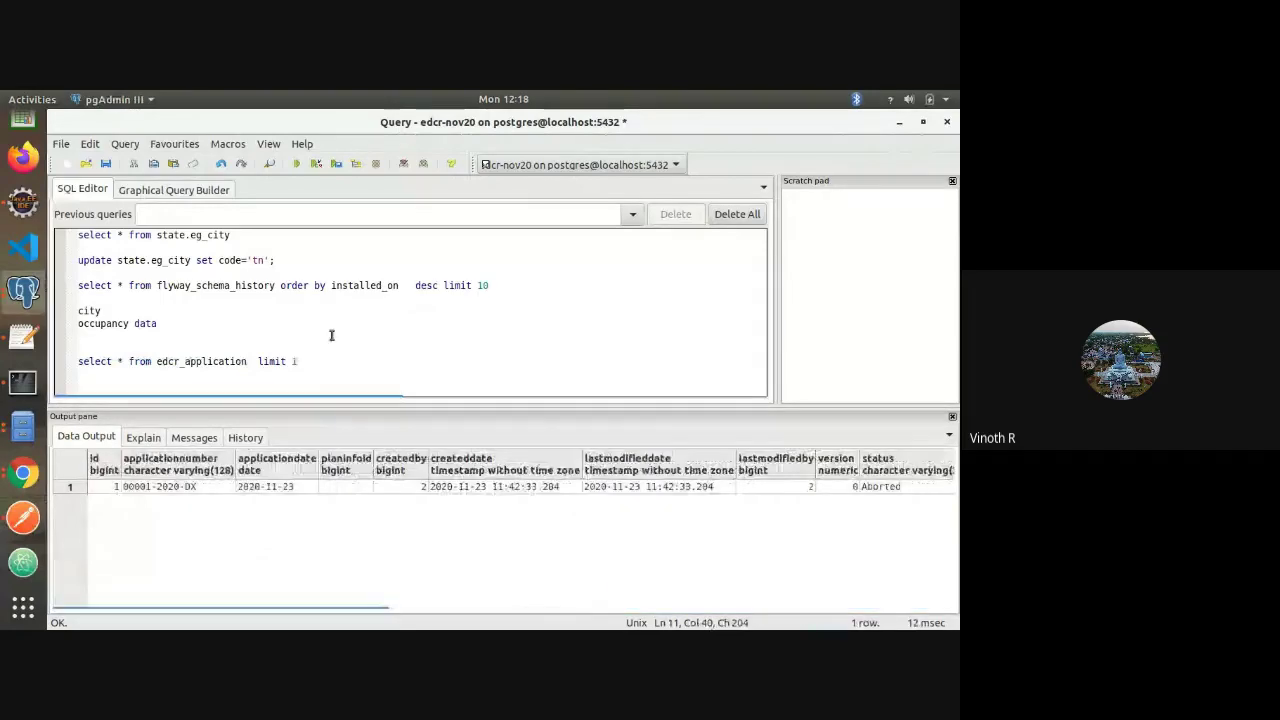
# Write a new query "select * from edcr_application_detail where application =1" below the edcr_application query
pyautogui.press('Return')
pyautogui.press('Return')
pyautogui.write('select ')
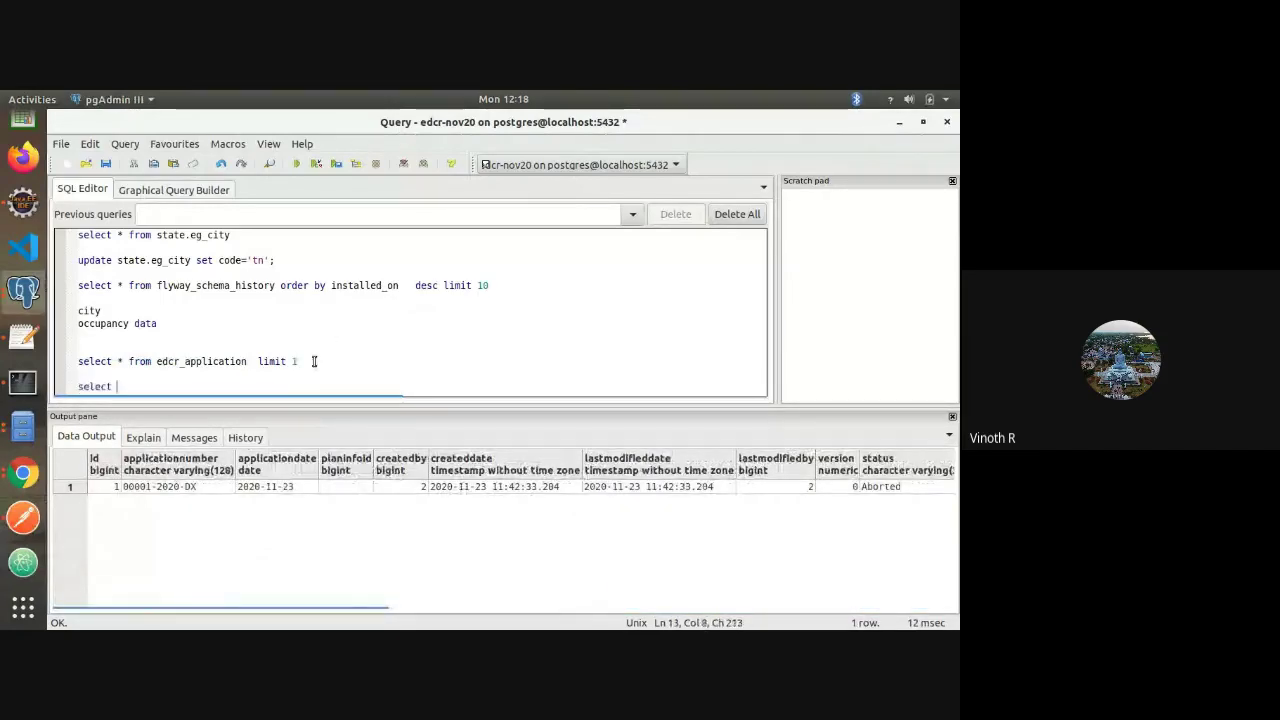
pyautogui.write('* from edcr_appli')
pyautogui.hotkey('ctrl', 'space')
pyautogui.press('Down')
pyautogui.press('Return')
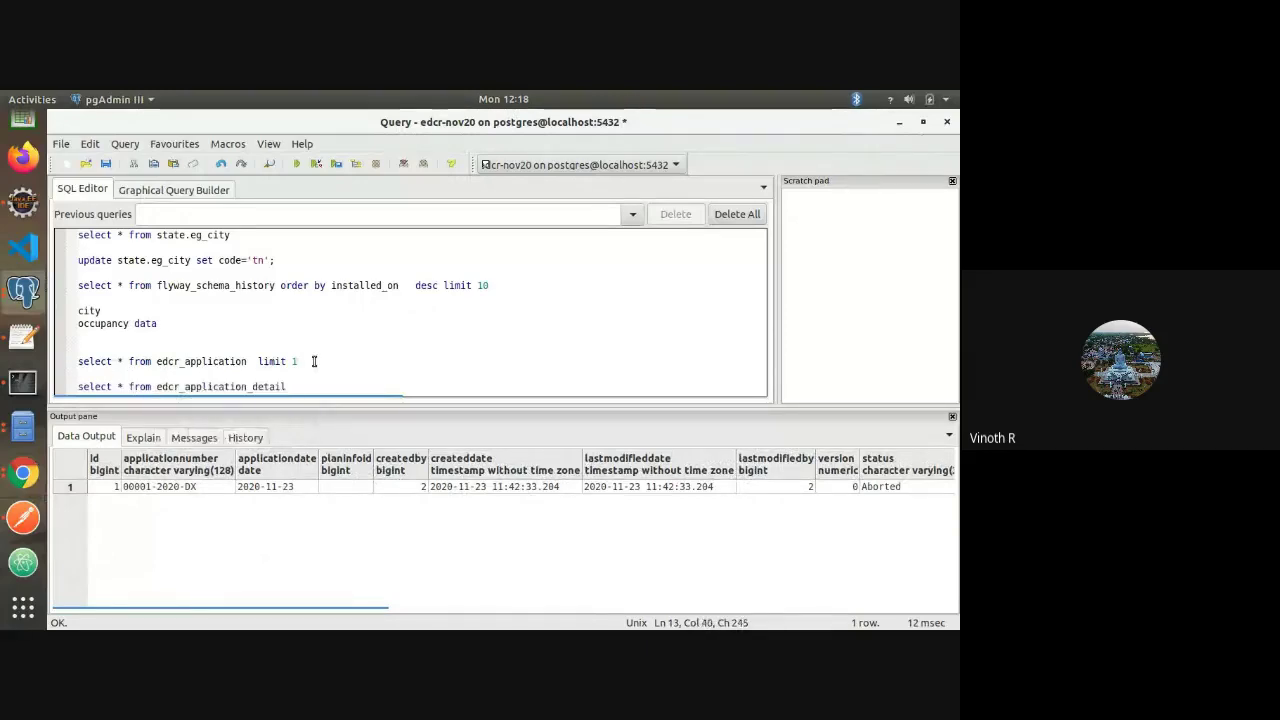
pyautogui.write('where application =1')
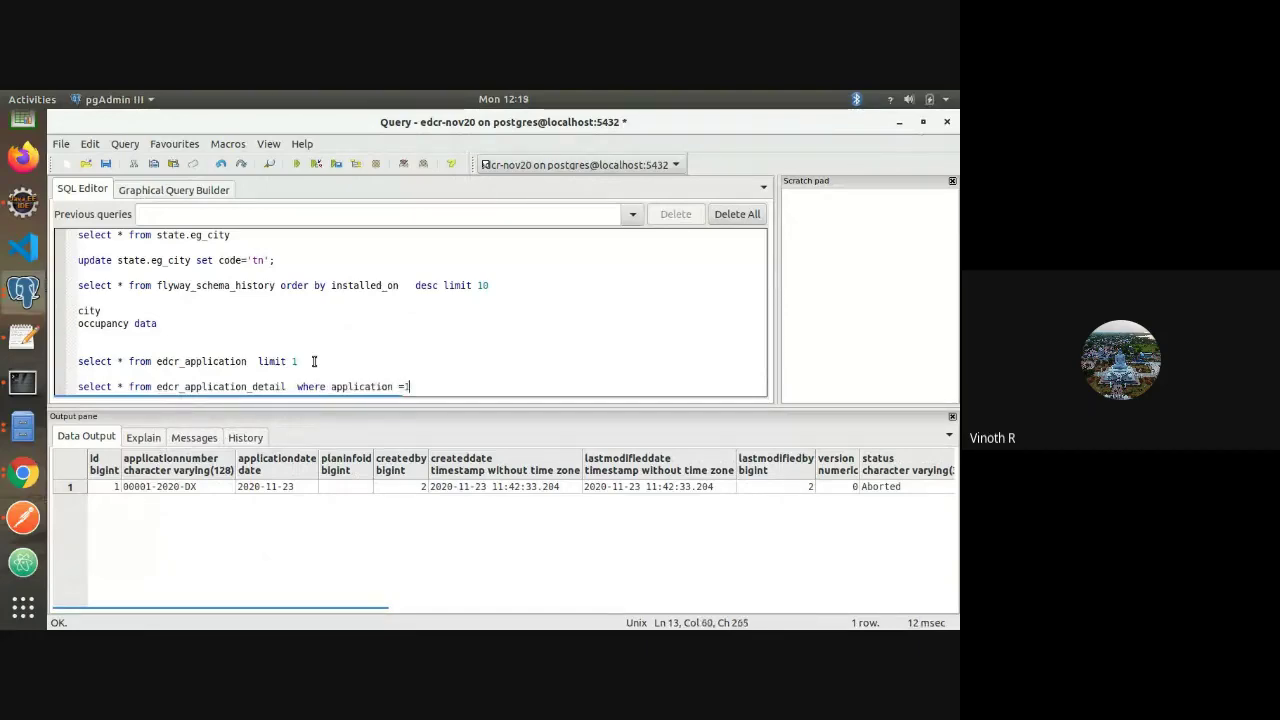
# Run the edcr_application_detail query and examine the remaining result columns, including status, dcrnumber and plandetailfilestore
pyautogui.hotkey('shift', 'Home')
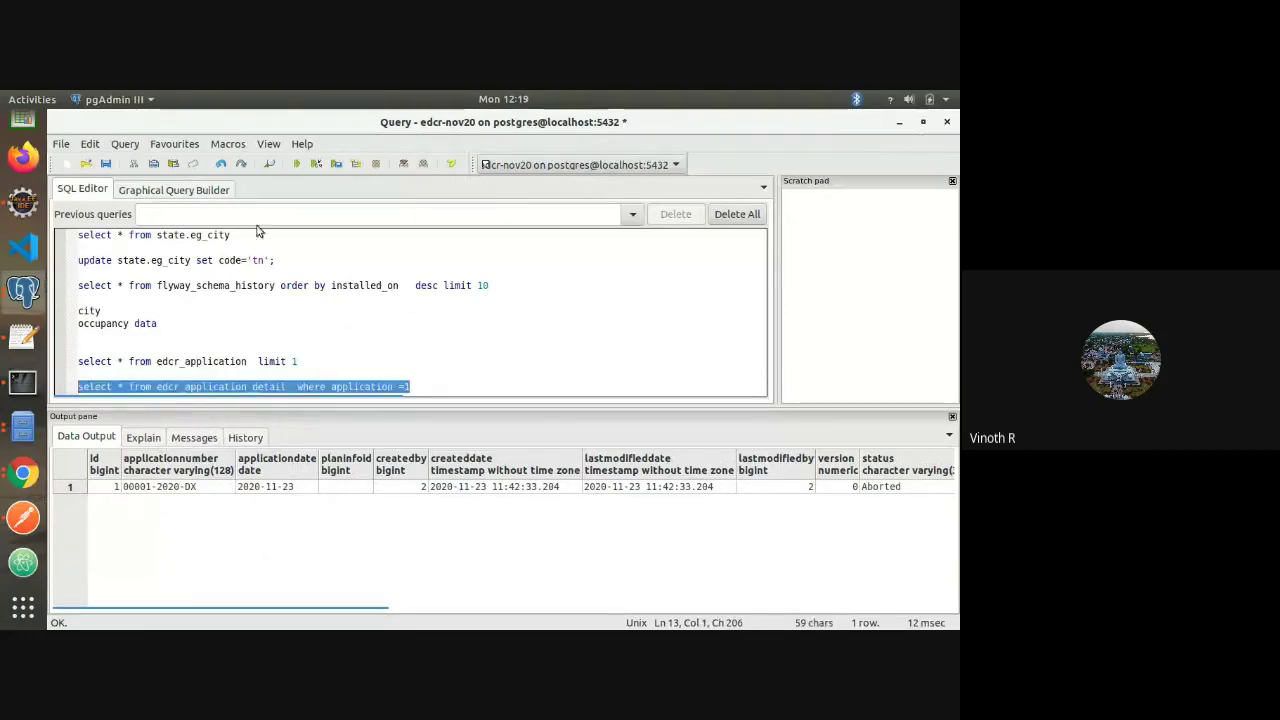
pyautogui.click(299, 165)
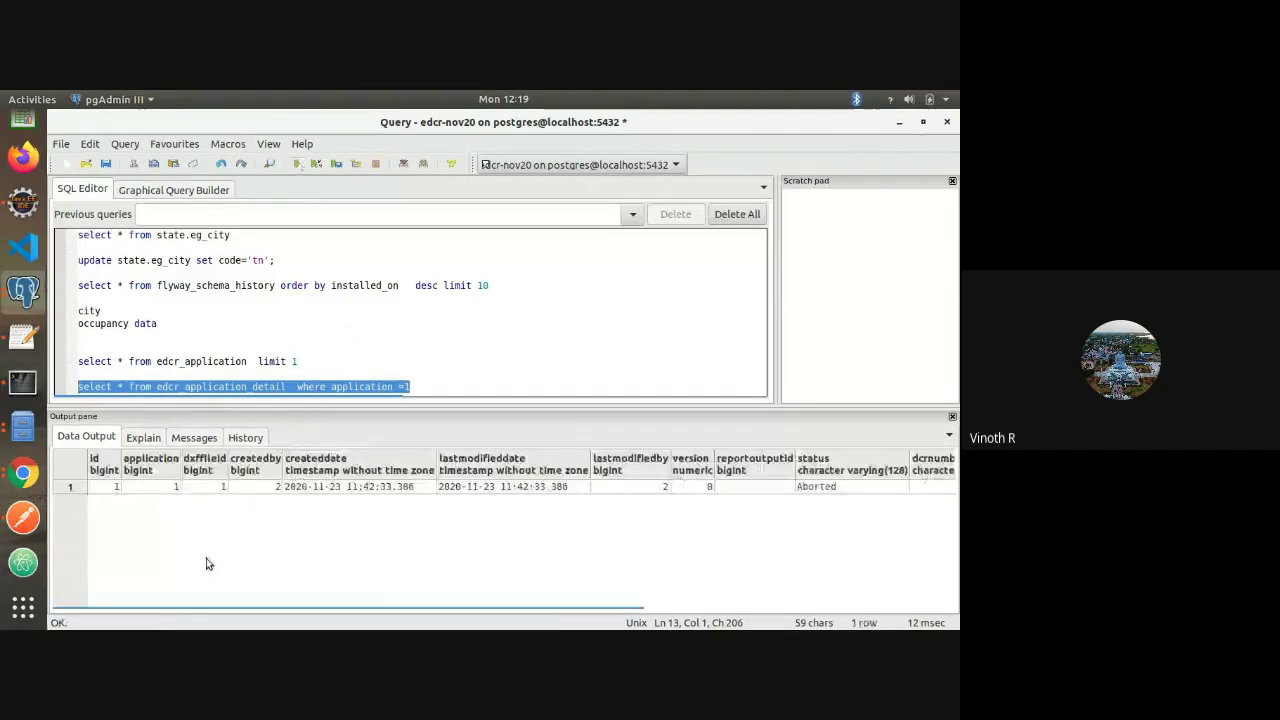
pyautogui.moveTo(297, 612)
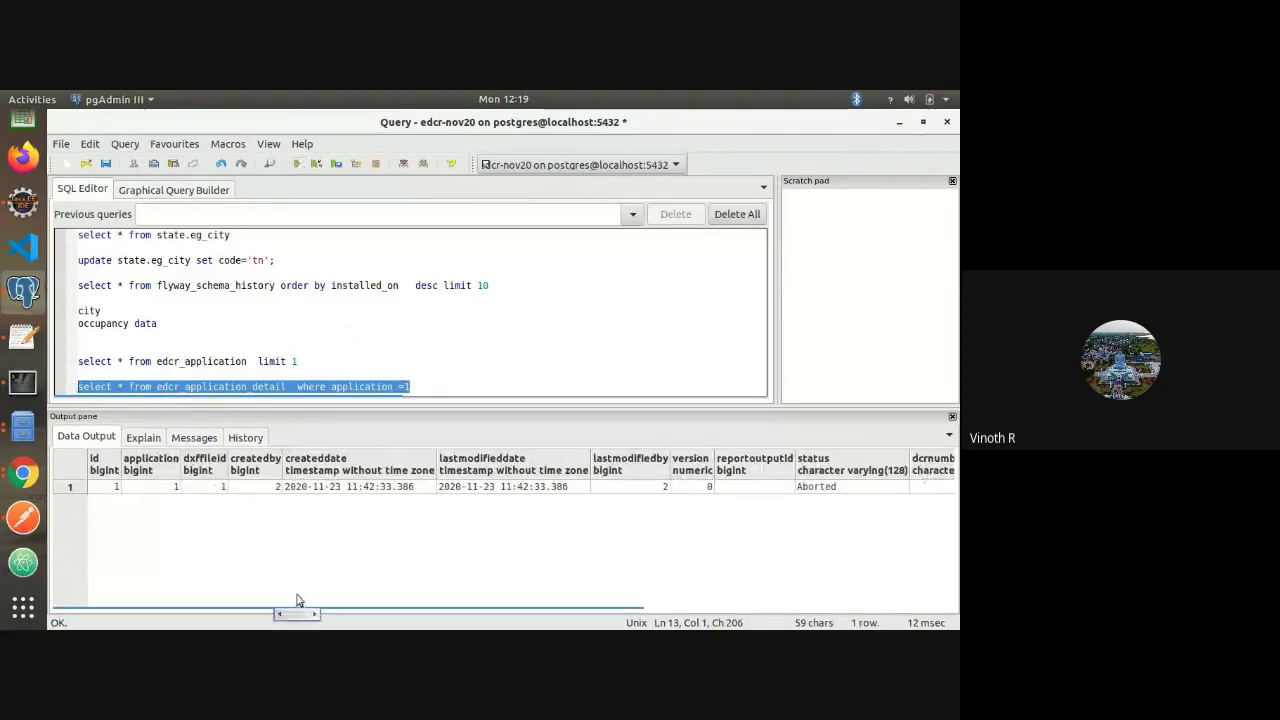
pyautogui.moveTo(297, 615); pyautogui.dragTo(789, 607)
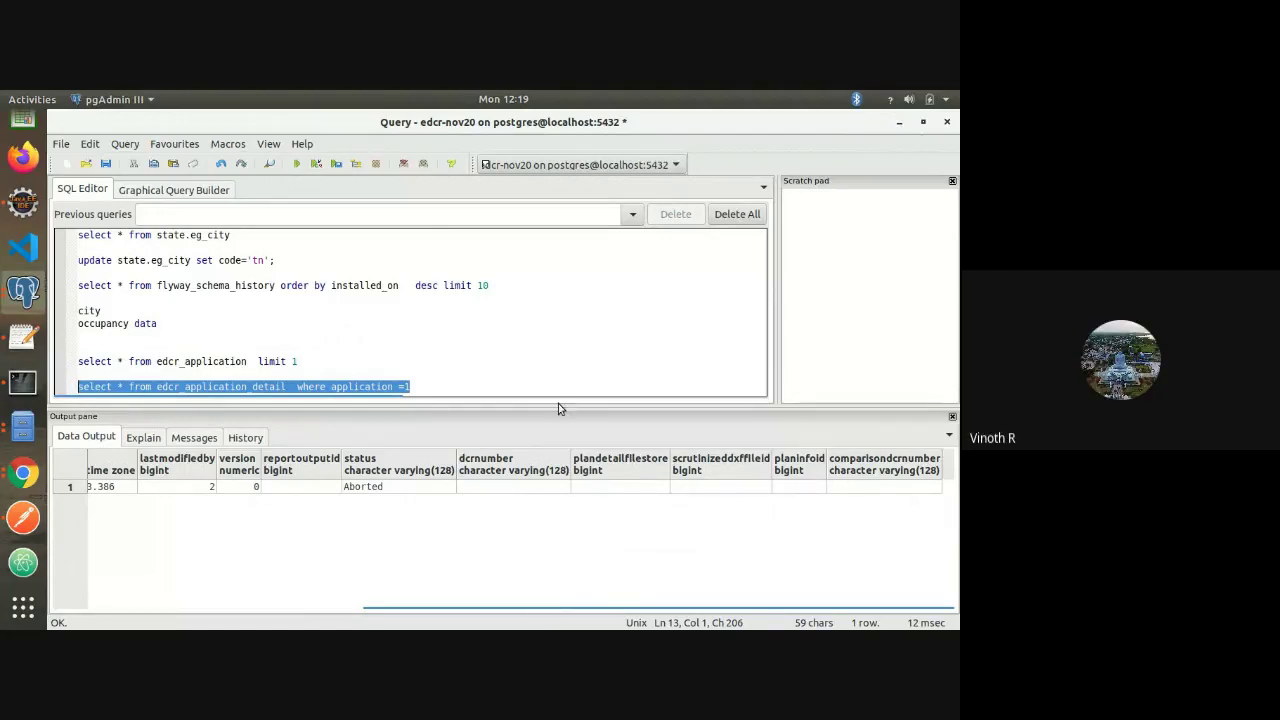
pyautogui.click(618, 489)
# Set the edcr_application_detail query's application filter to 2 and run it again
pyautogui.click(428, 383)
pyautogui.hotkey('shift', 'Home')
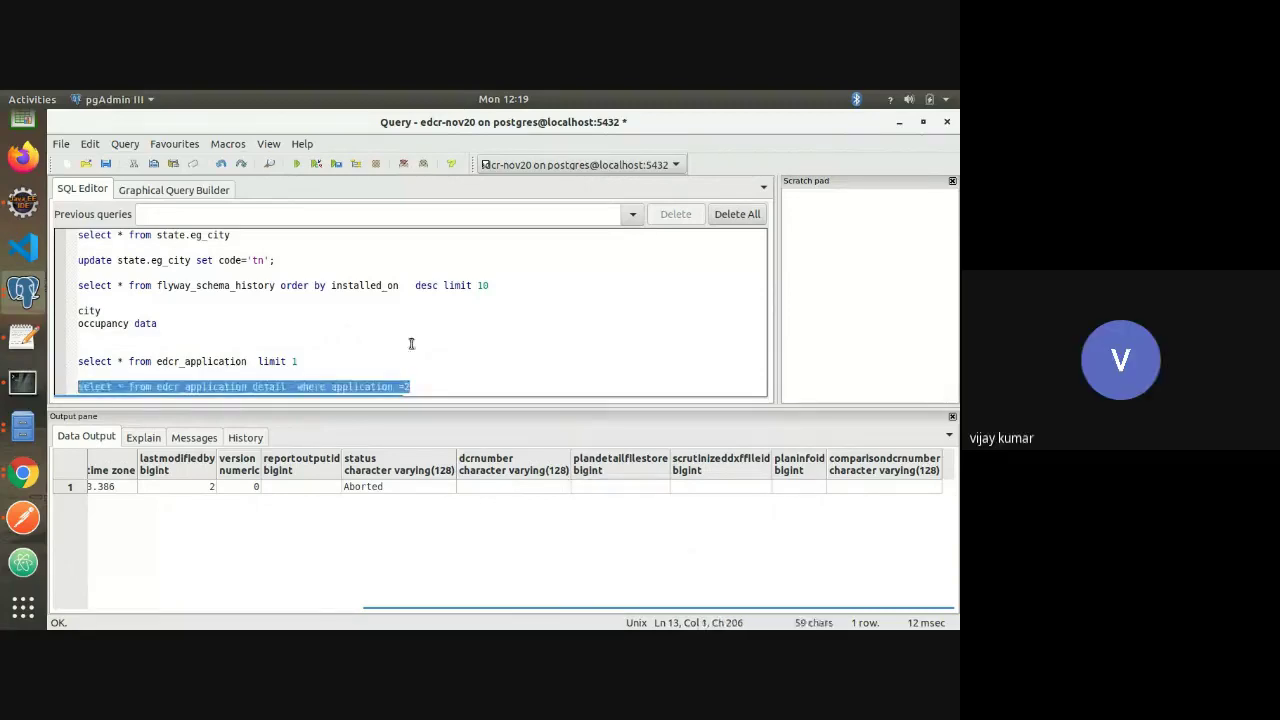
pyautogui.click(300, 161)
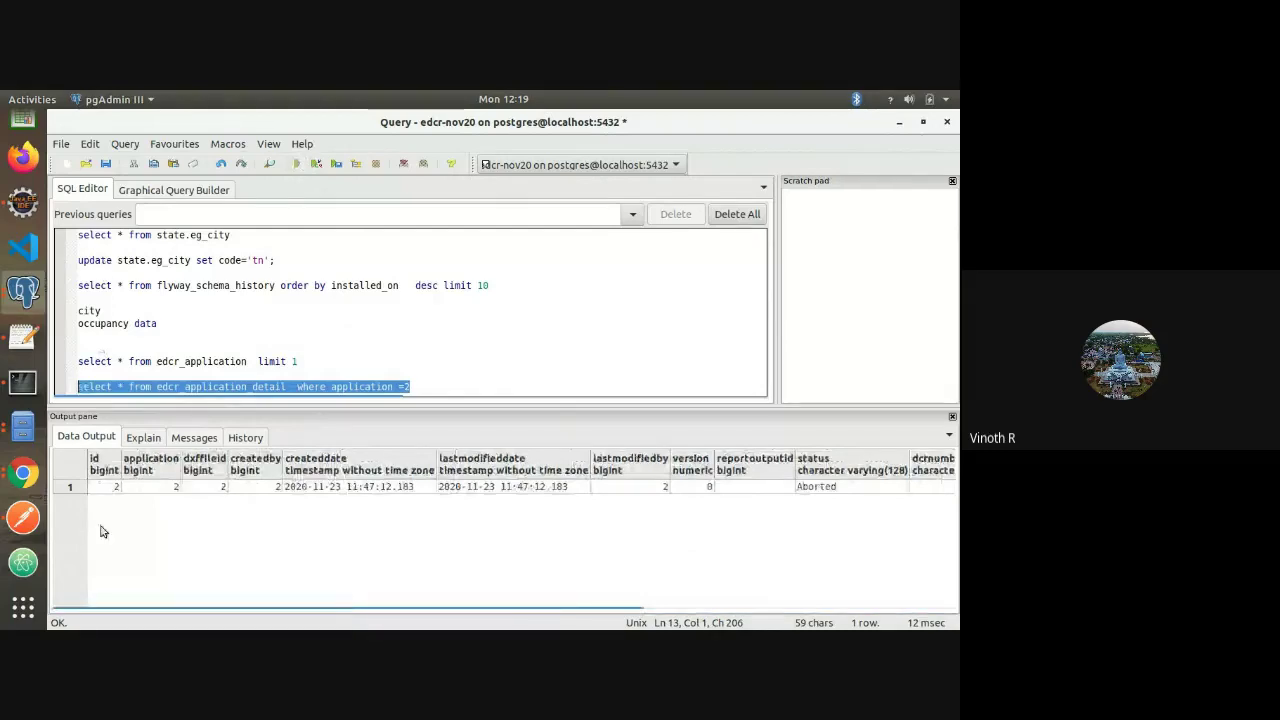
# Switch to the file manager, search the home folder for "egov" and open the 0001 subfolder of egovfilestore
pyautogui.click(23, 427)
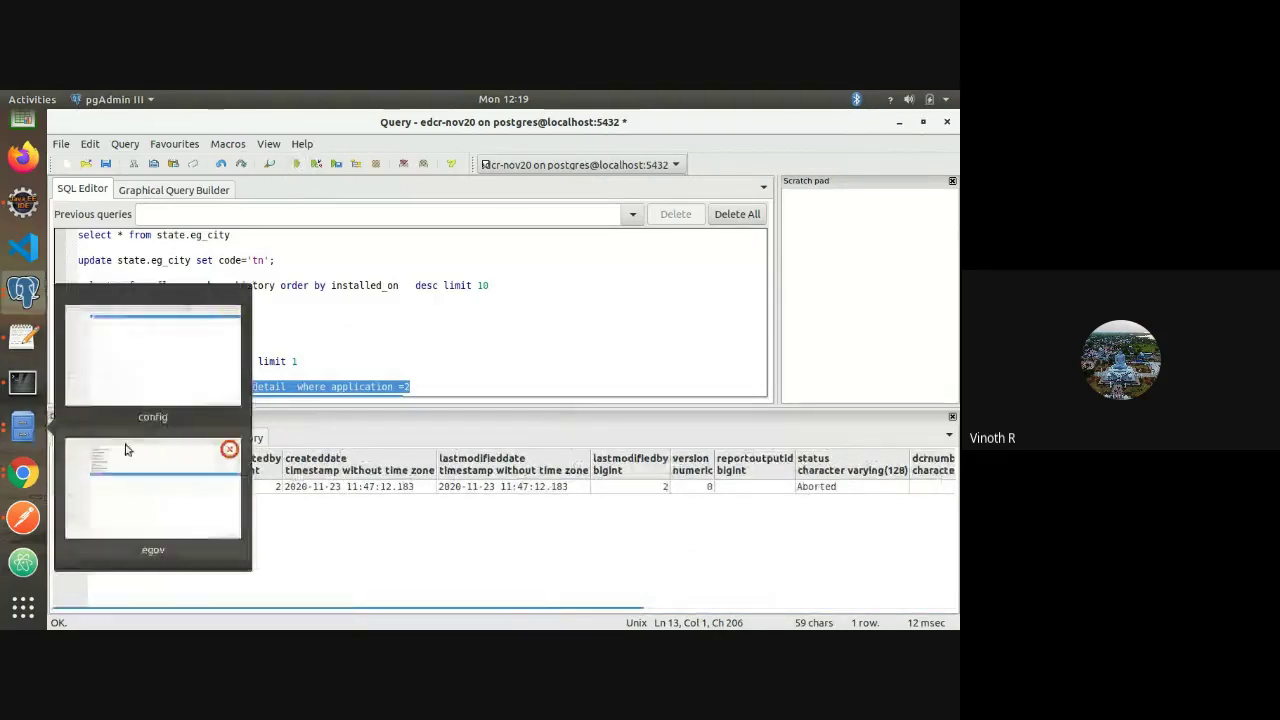
pyautogui.click(188, 535)
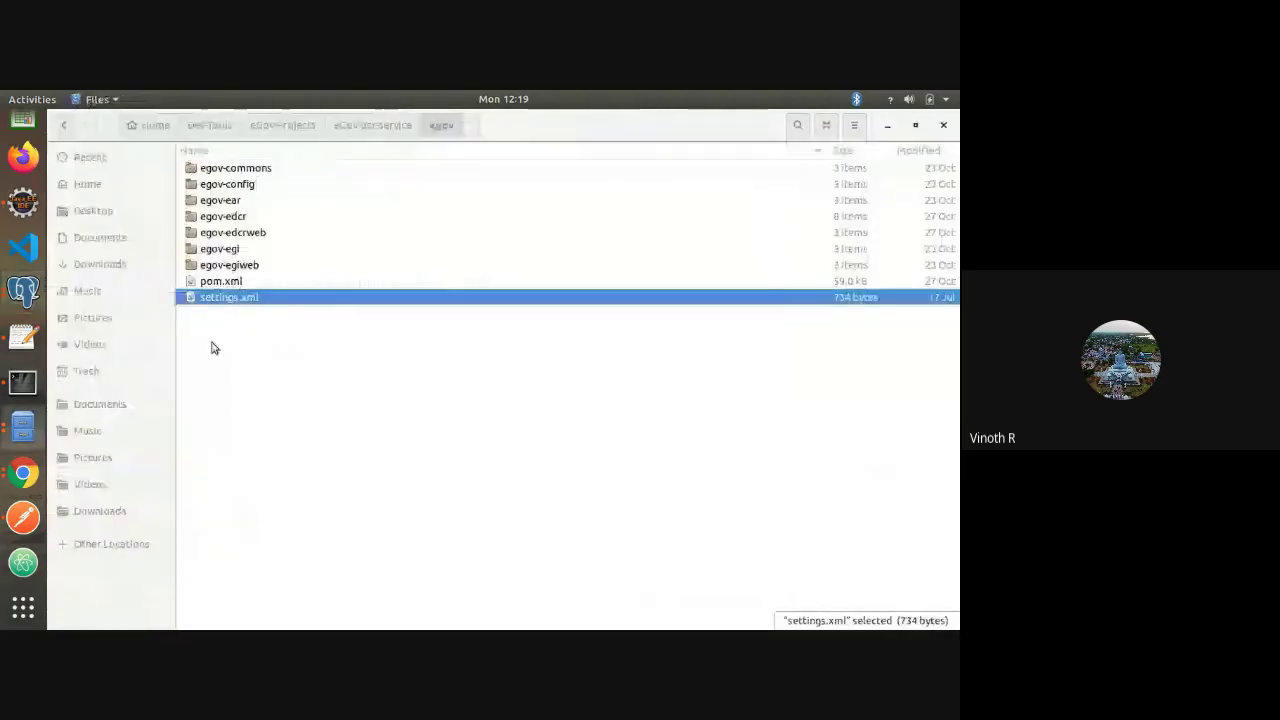
pyautogui.click(87, 184)
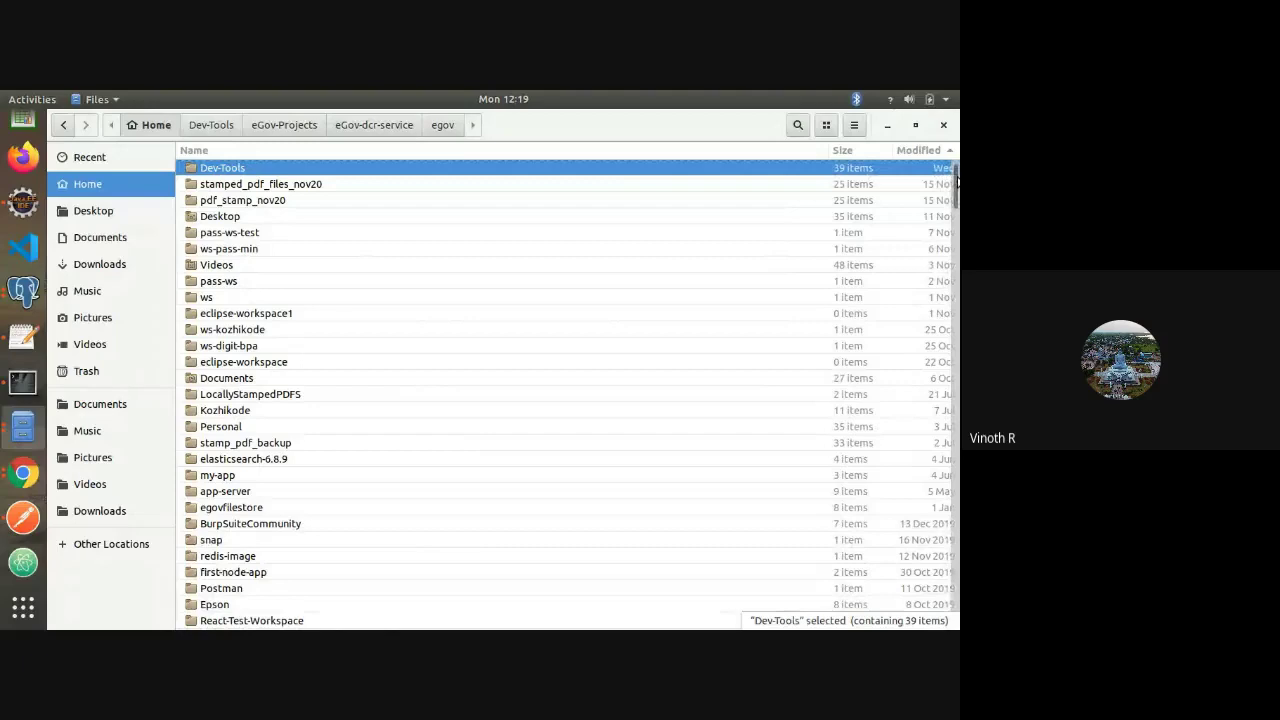
pyautogui.click(473, 343)
pyautogui.write('egov')
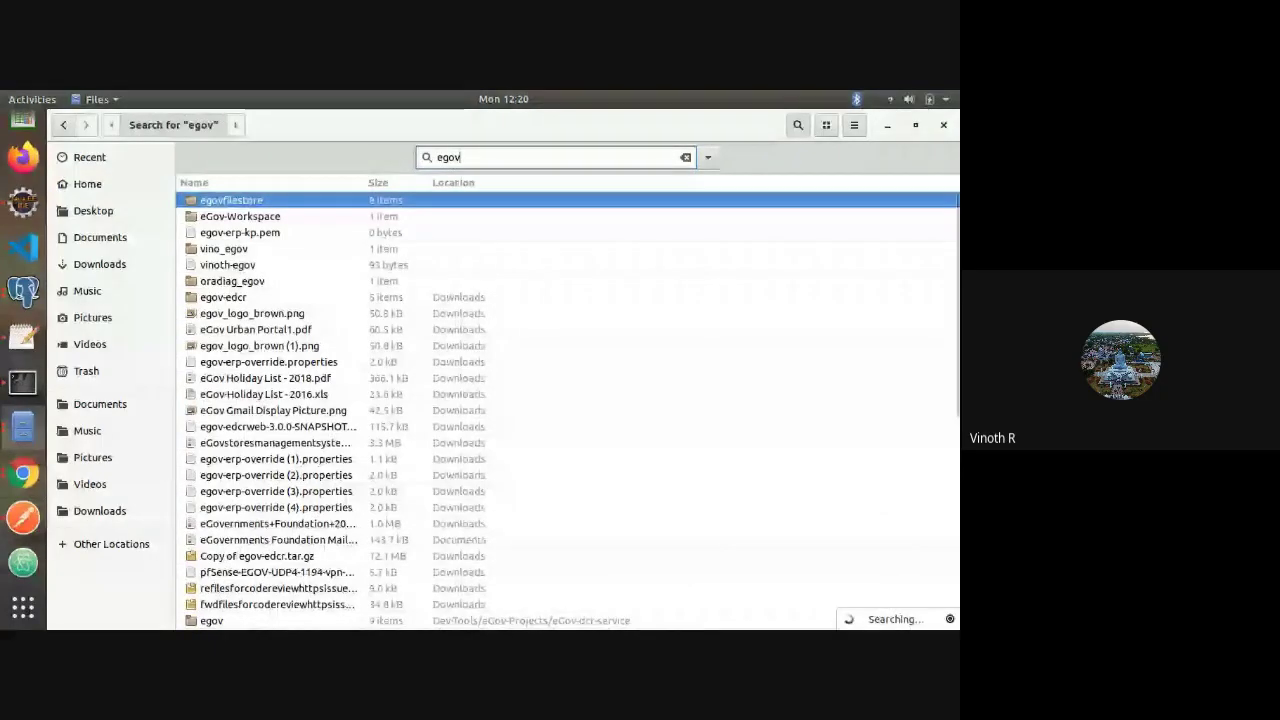
pyautogui.doubleClick(268, 199)
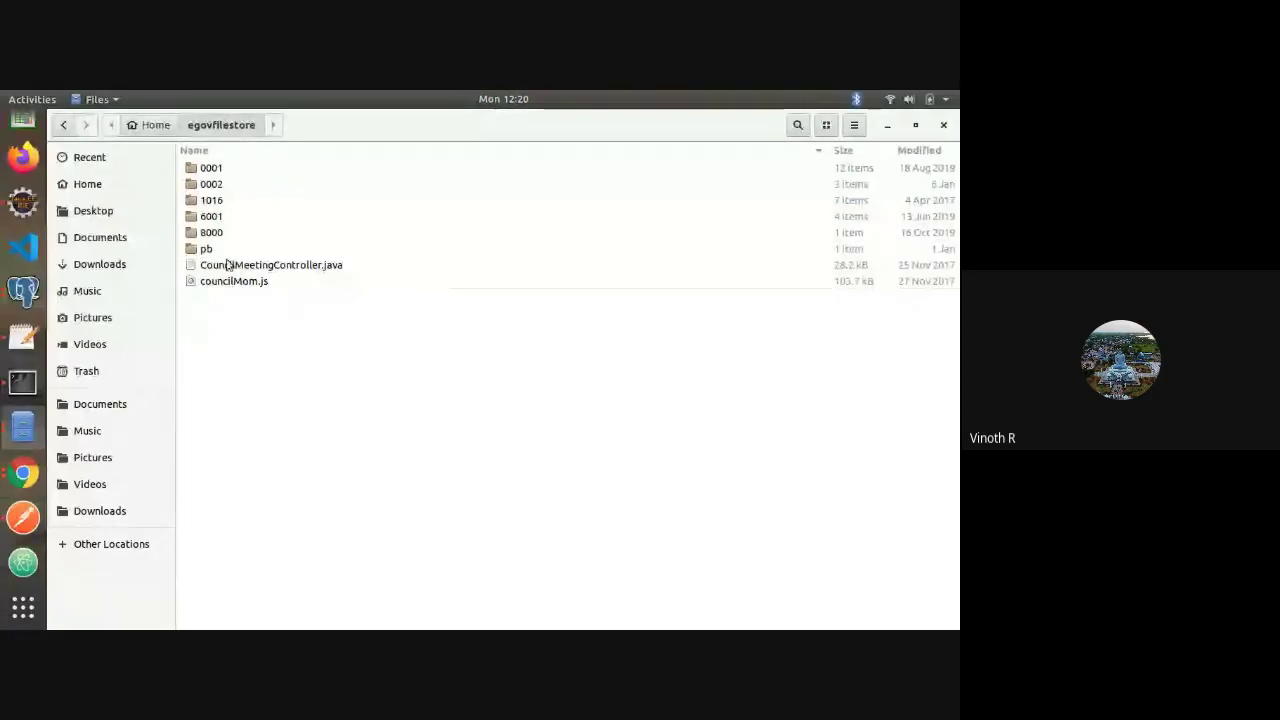
pyautogui.doubleClick(211, 168)
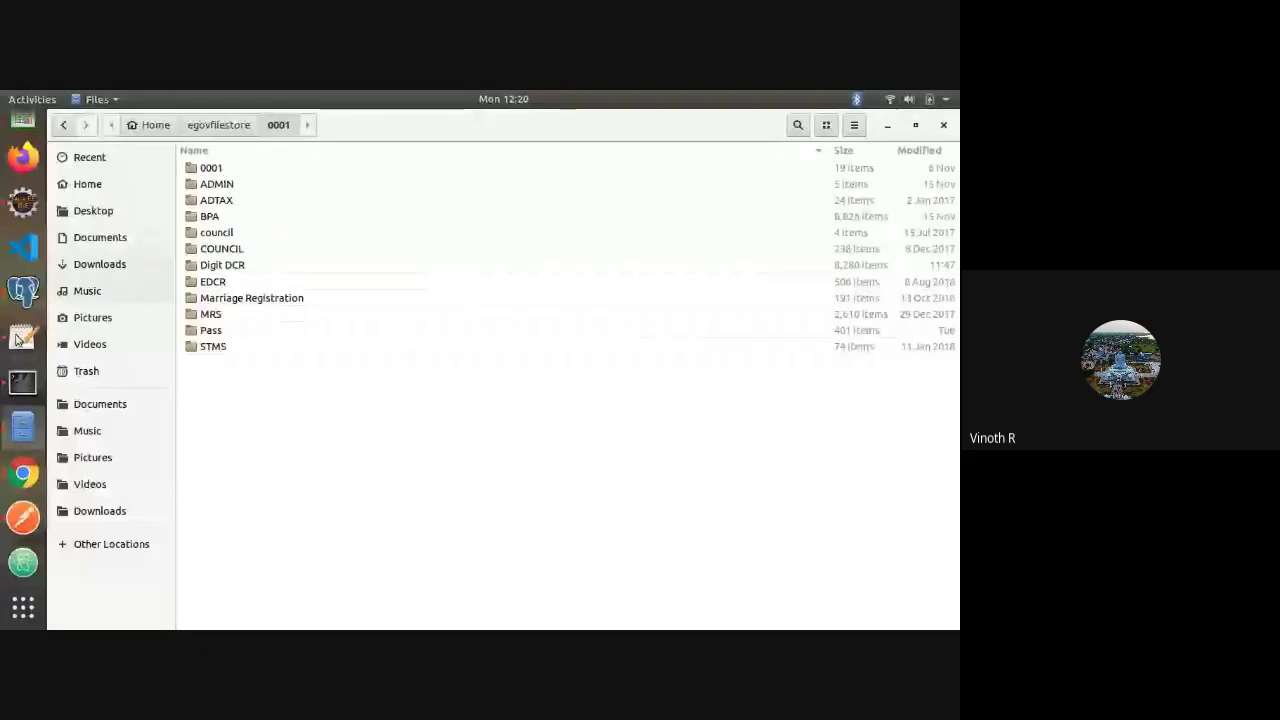
# Switch back to the pgAdmin query window and run only the "select * from state.eg_city" statement
pyautogui.click(12, 290)
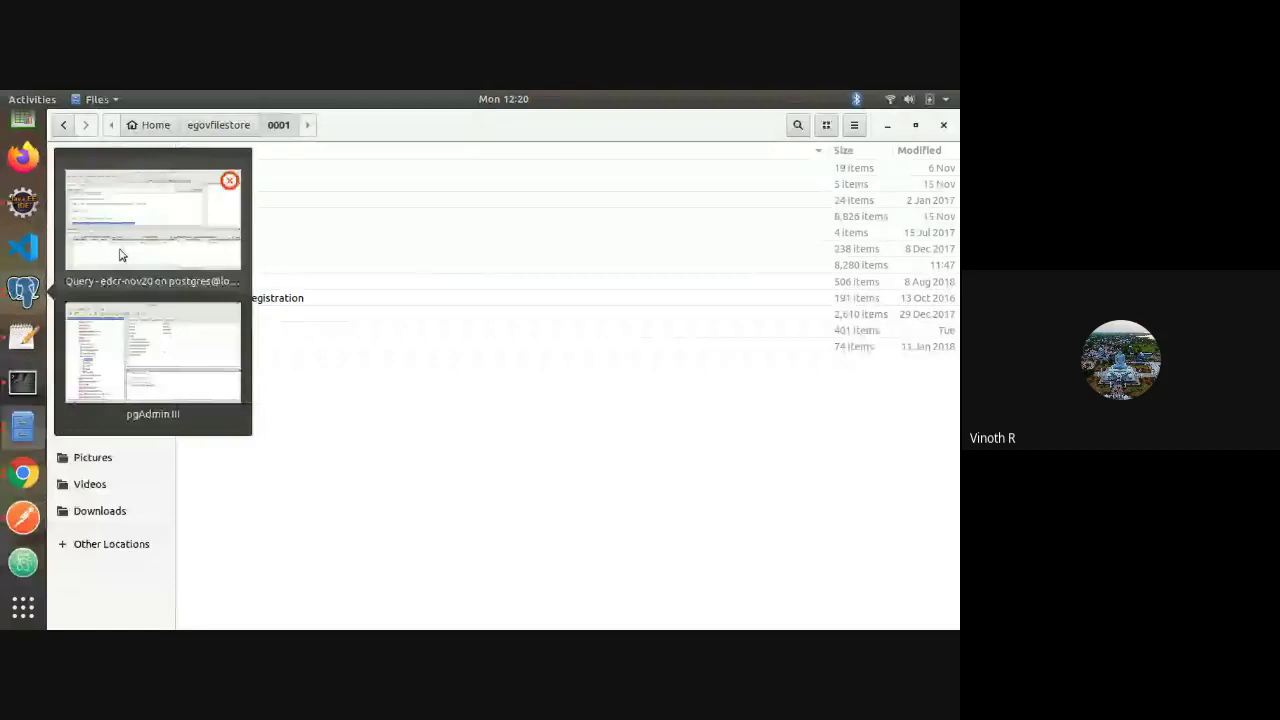
pyautogui.click(120, 255)
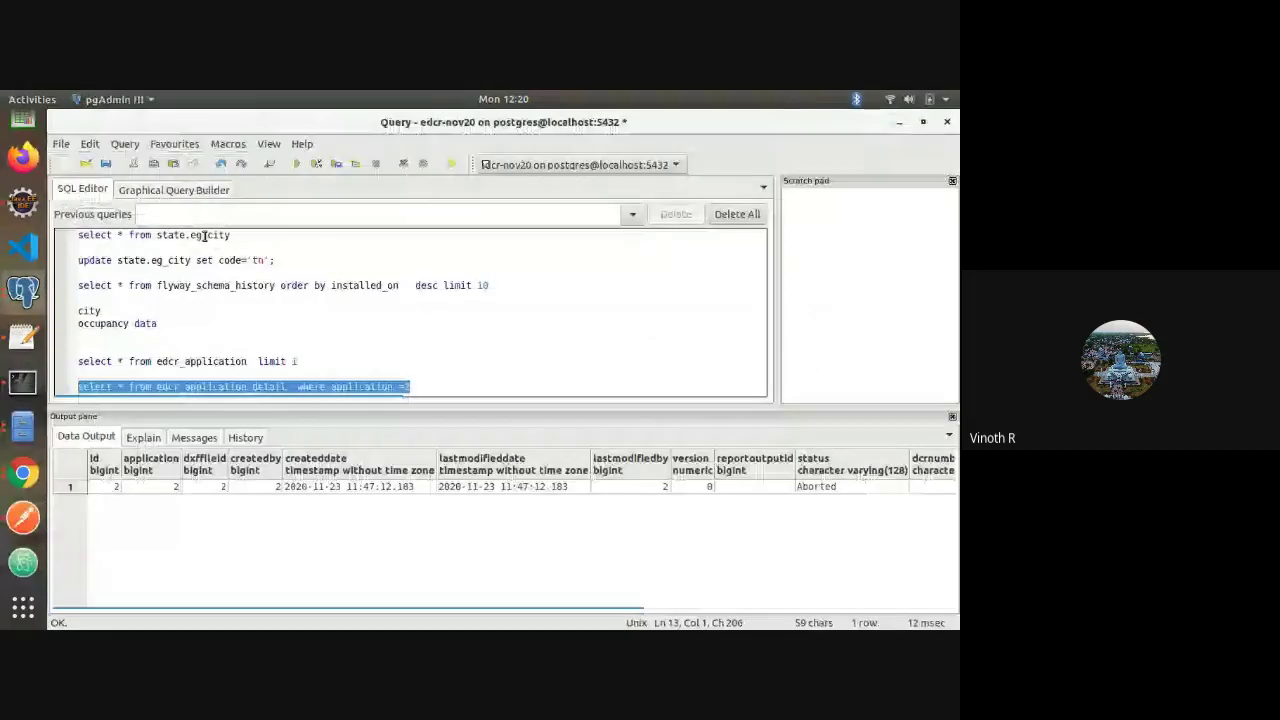
pyautogui.tripleClick(205, 235)
pyautogui.press('F5')
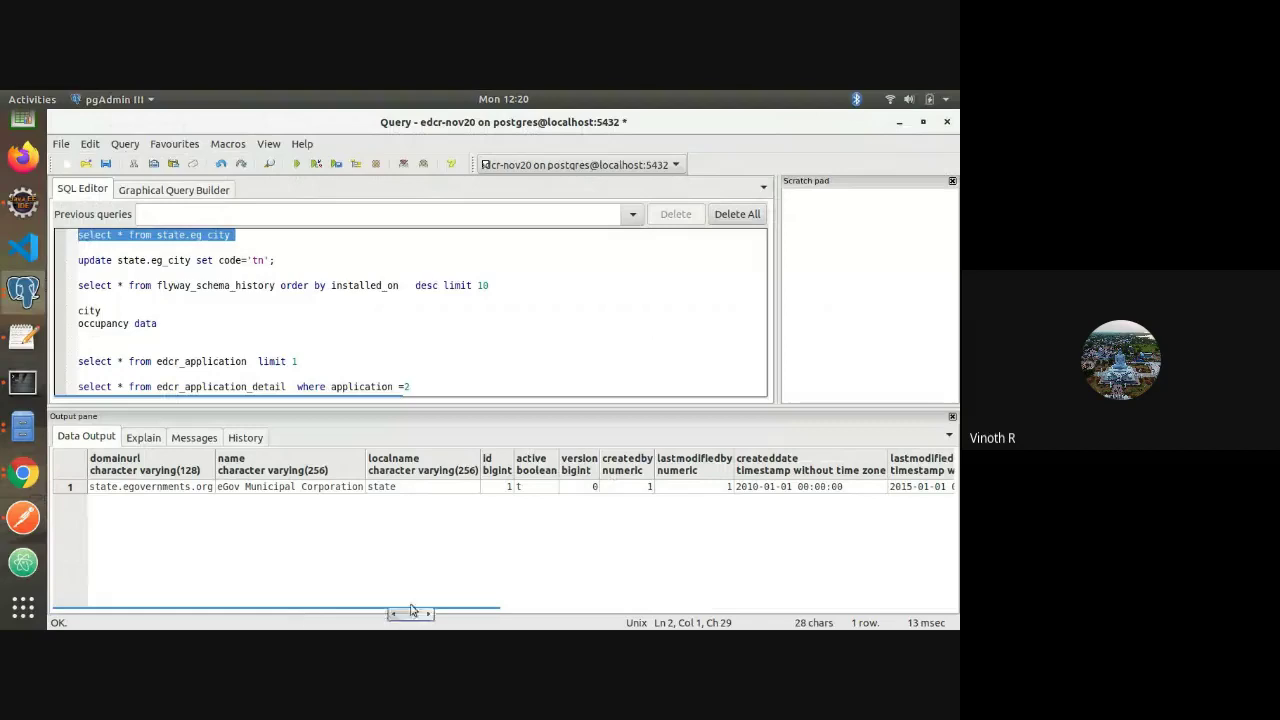
# Examine the code column in the eg_city query result and switch to the 0001 folder in the file manager
pyautogui.moveTo(411, 609); pyautogui.dragTo(703, 614)
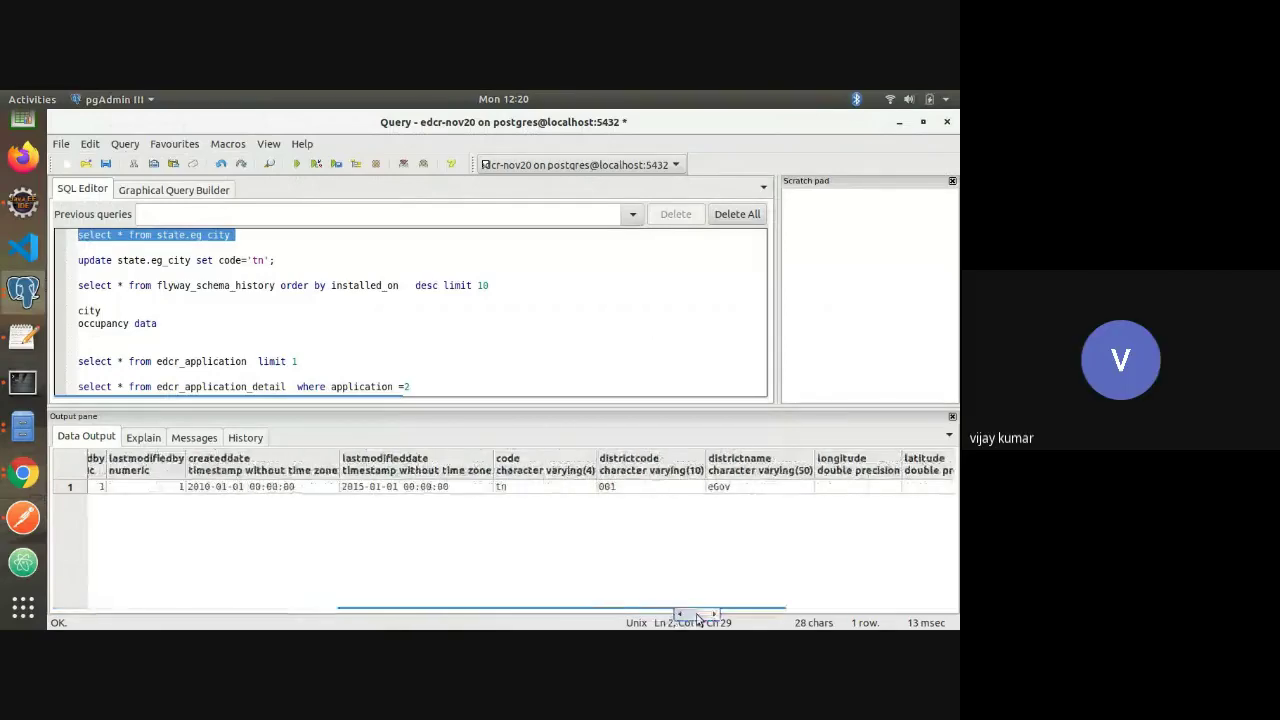
pyautogui.click(509, 488)
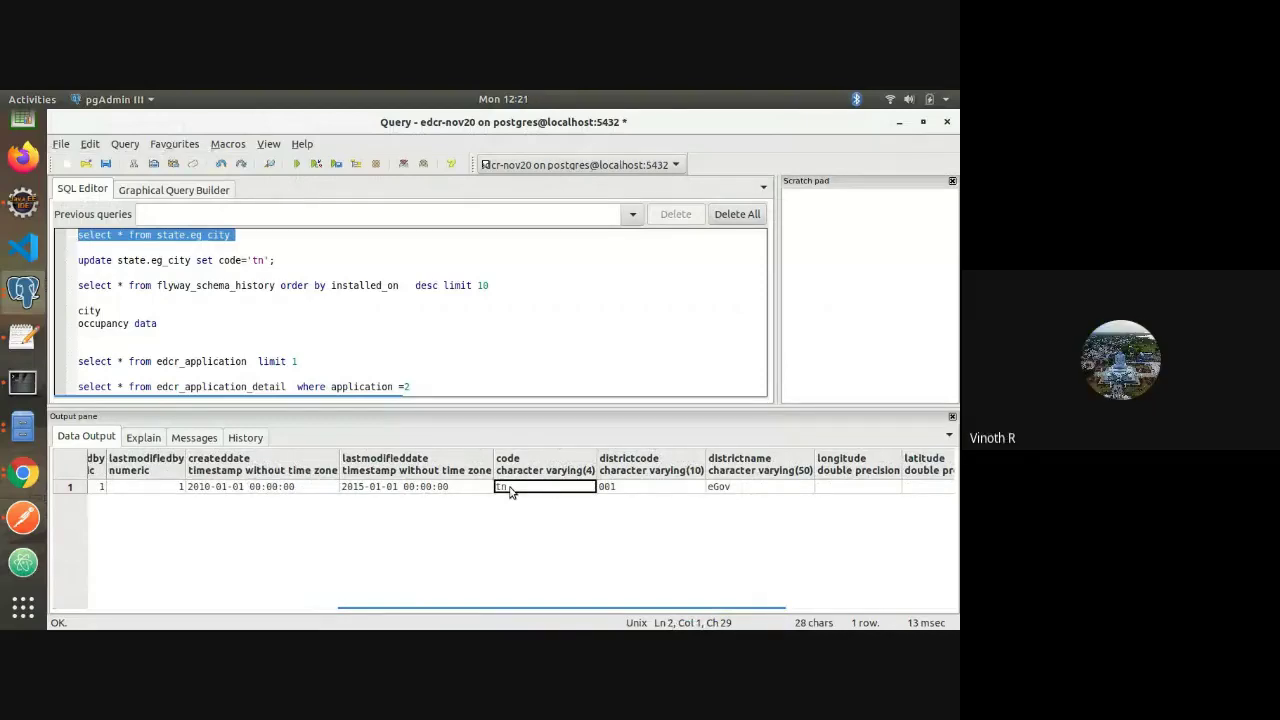
pyautogui.hotkey('alt', 'Tab')
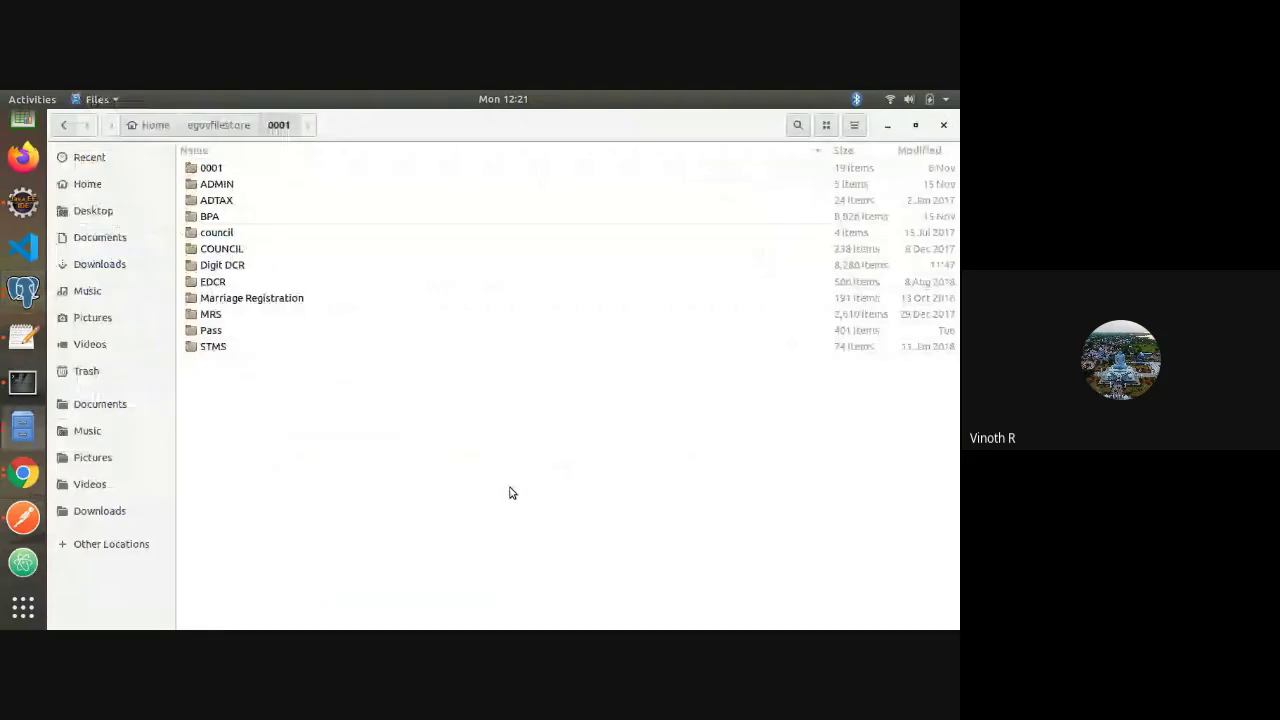
# Switch to Eclipse and search application-config.properties for "files" until reaching the filestore.base.dir property
pyautogui.hotkey('alt', 'Tab')
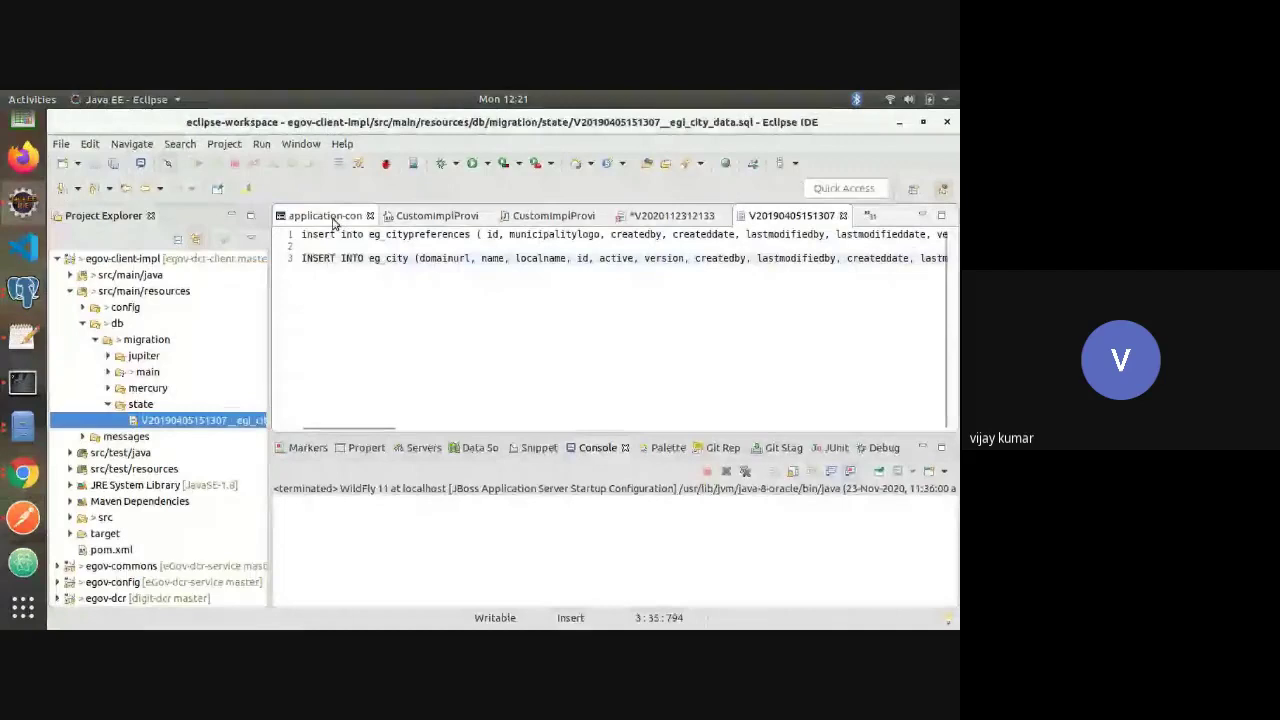
pyautogui.click(330, 216)
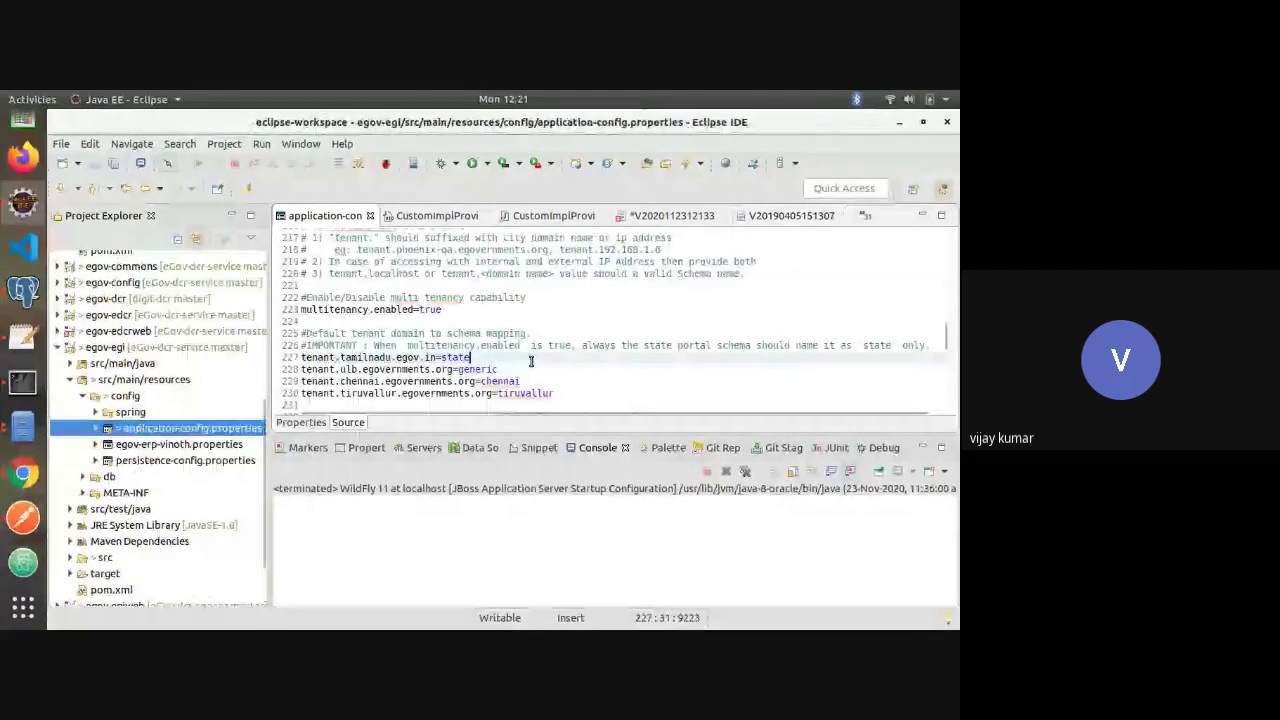
pyautogui.hotkey('ctrl', 'f')
pyautogui.write('file')
pyautogui.press('Return')
pyautogui.write('s')
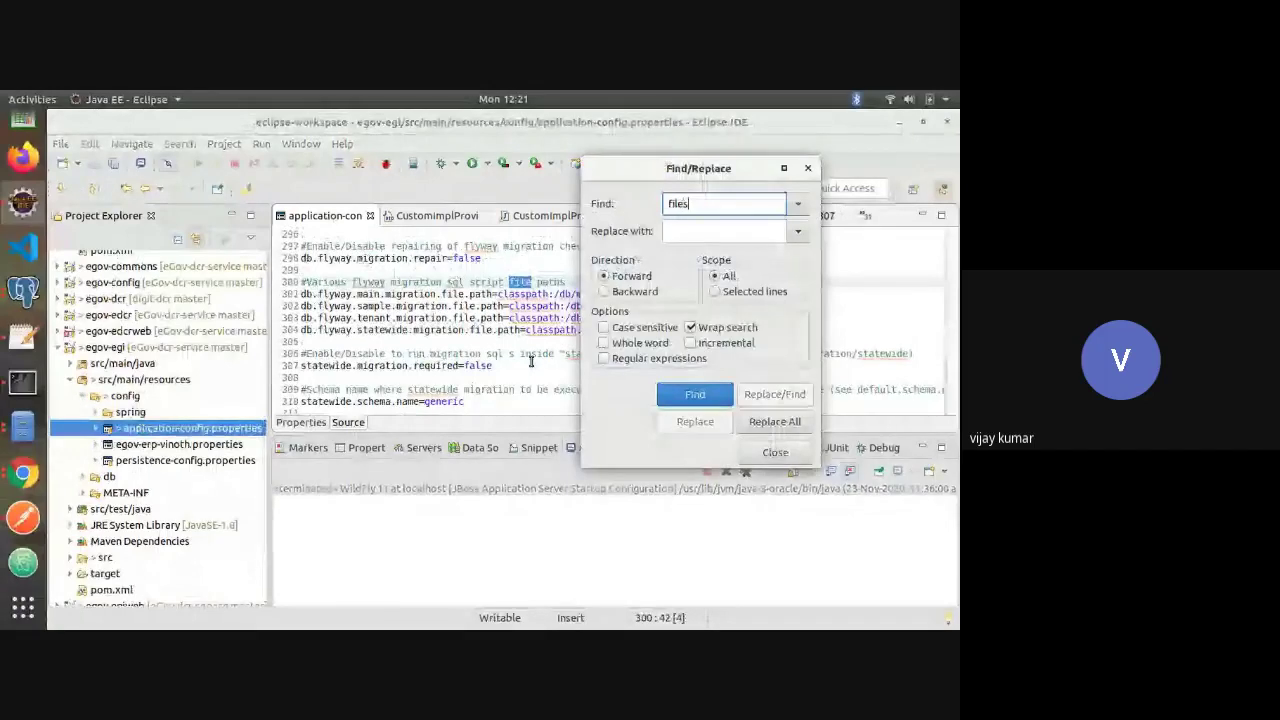
pyautogui.press('Return')
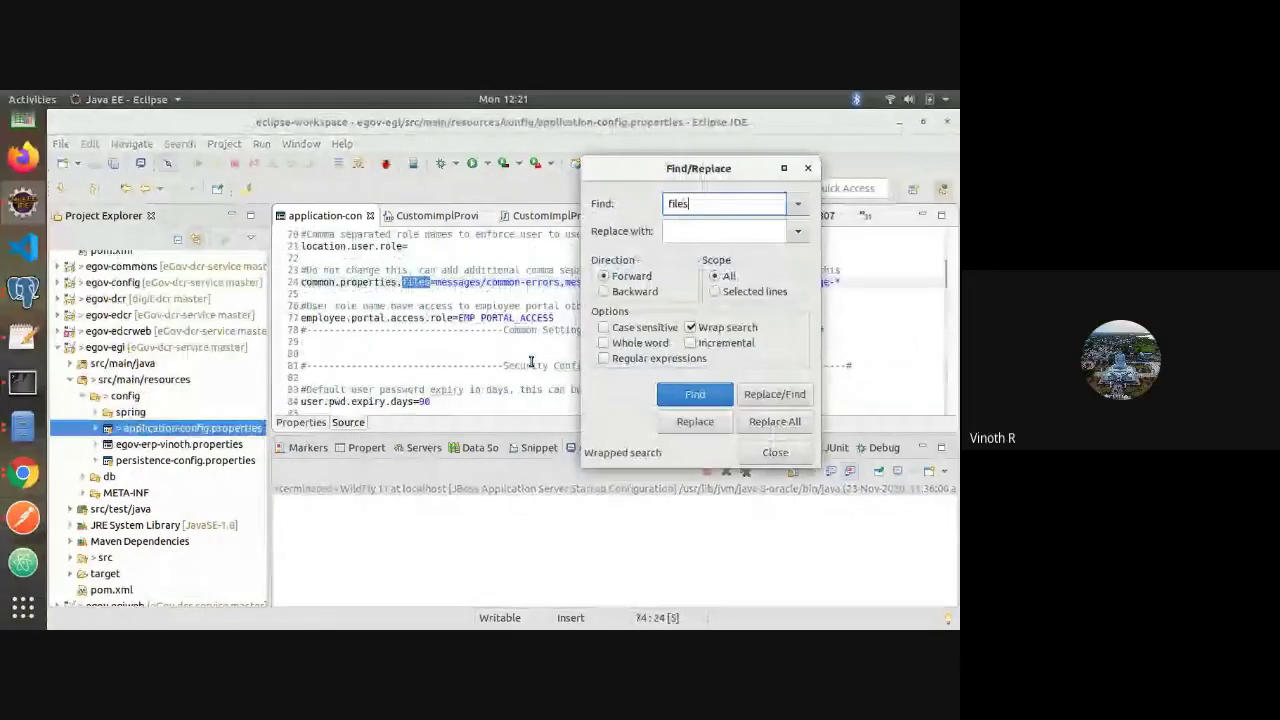
pyautogui.press('Return')
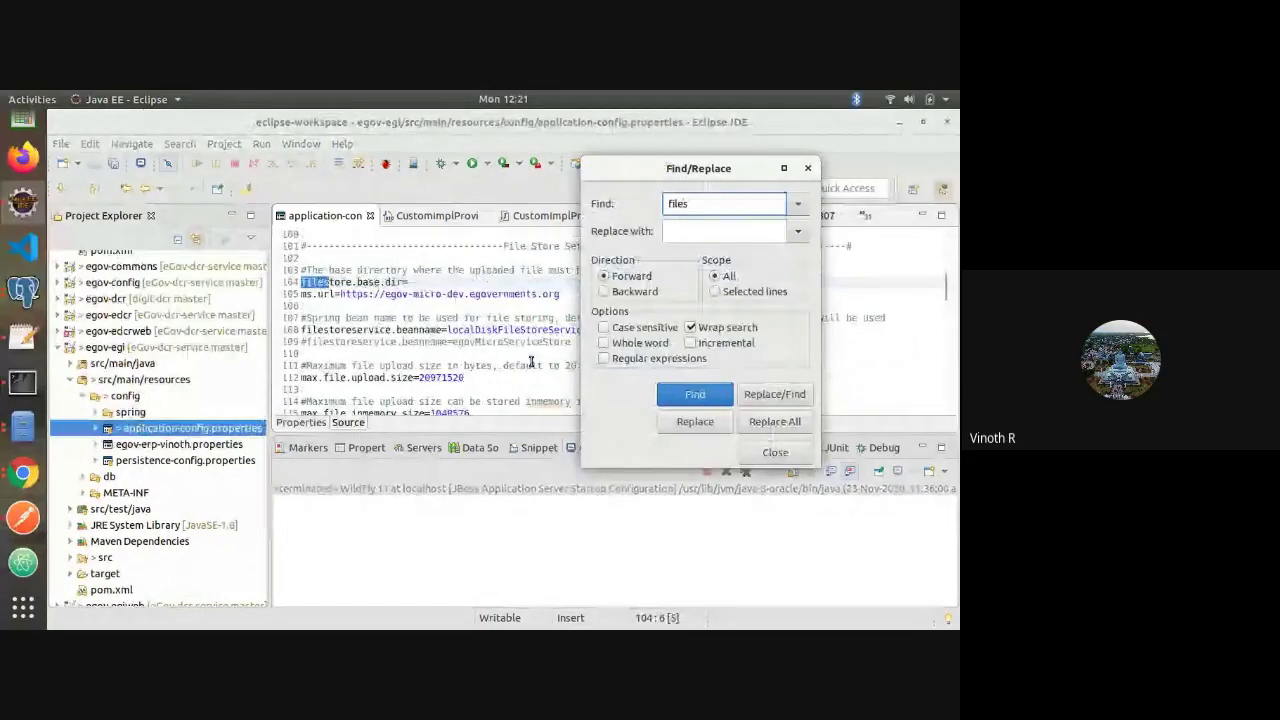
pyautogui.press('Escape')
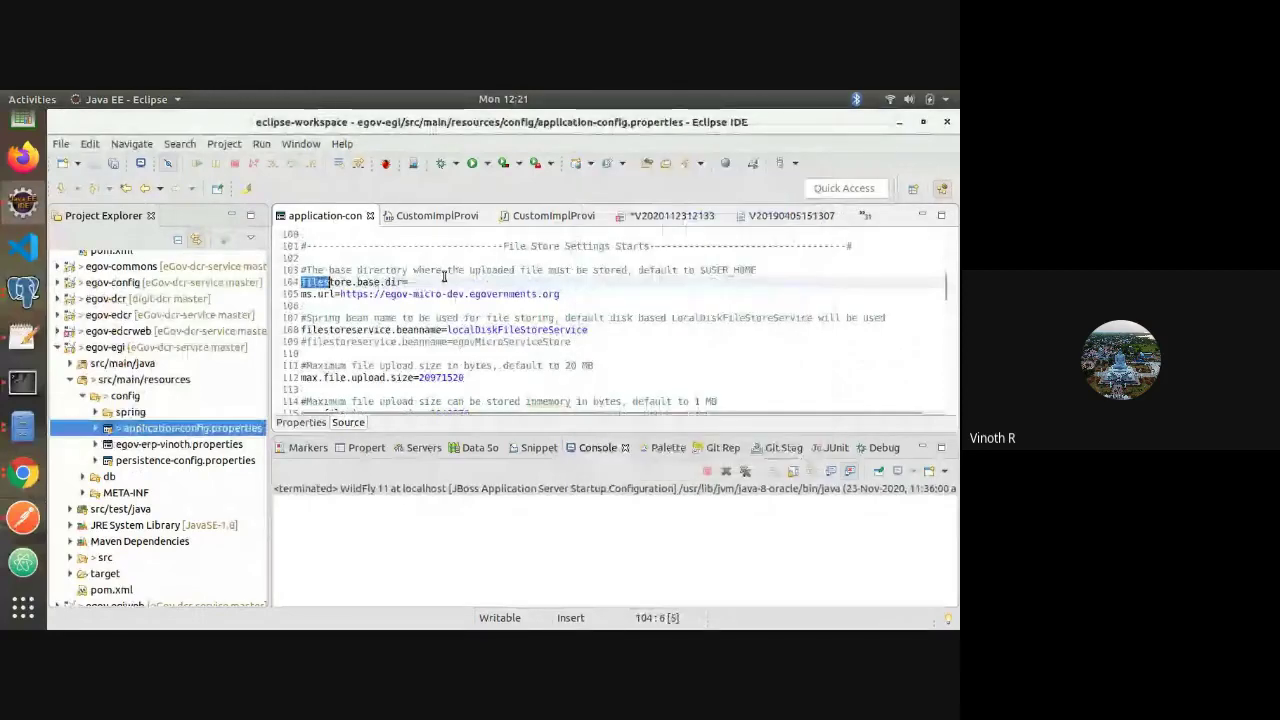
# Copy the filestore.base.dir= entry and paste it as a new line at the end of egov-erp-override.properties in Text Editor
pyautogui.click(444, 277)
pyautogui.moveTo(444, 281); pyautogui.dragTo(301, 282)
pyautogui.hotkey('ctrl', 'c')
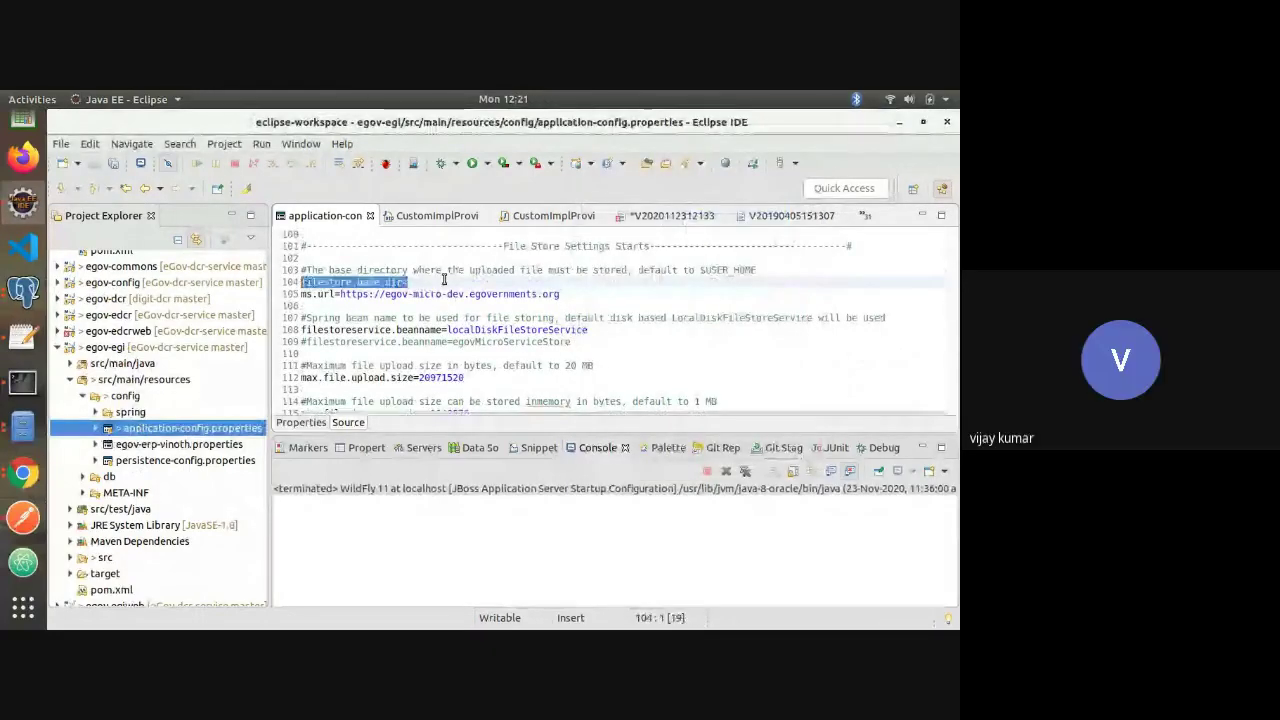
pyautogui.hotkey('alt', 'Tab')
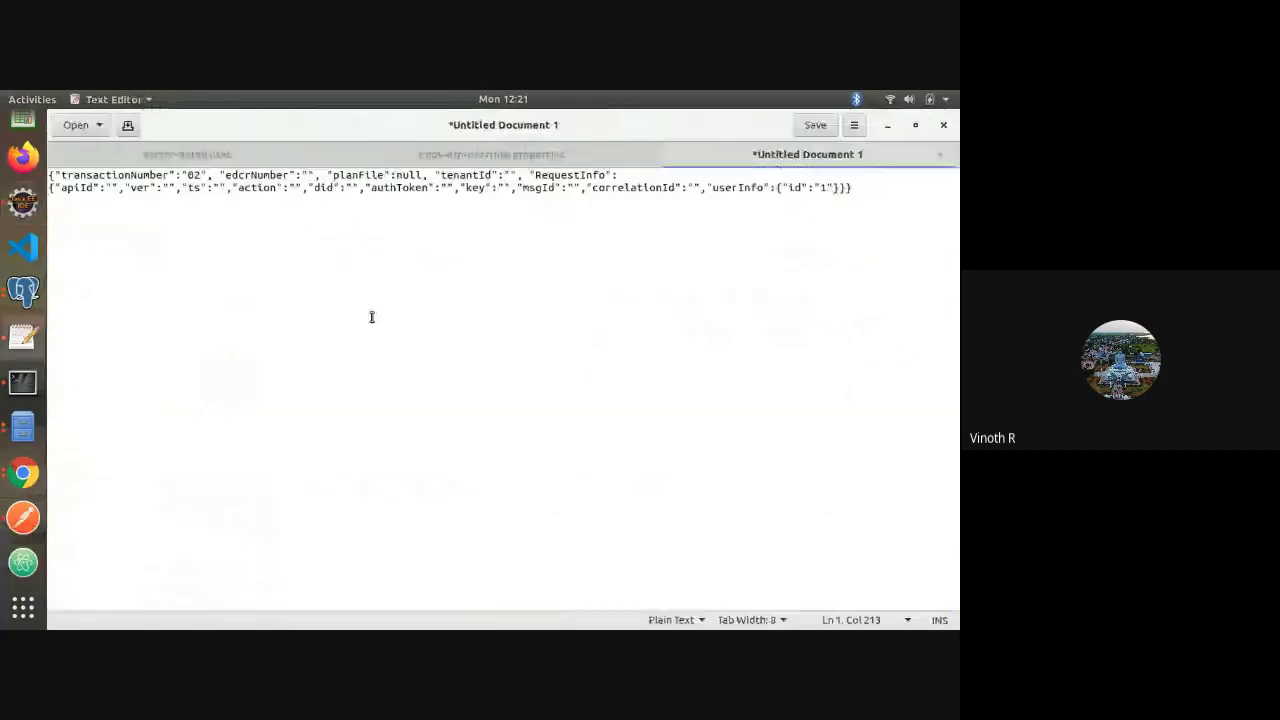
pyautogui.click(461, 157)
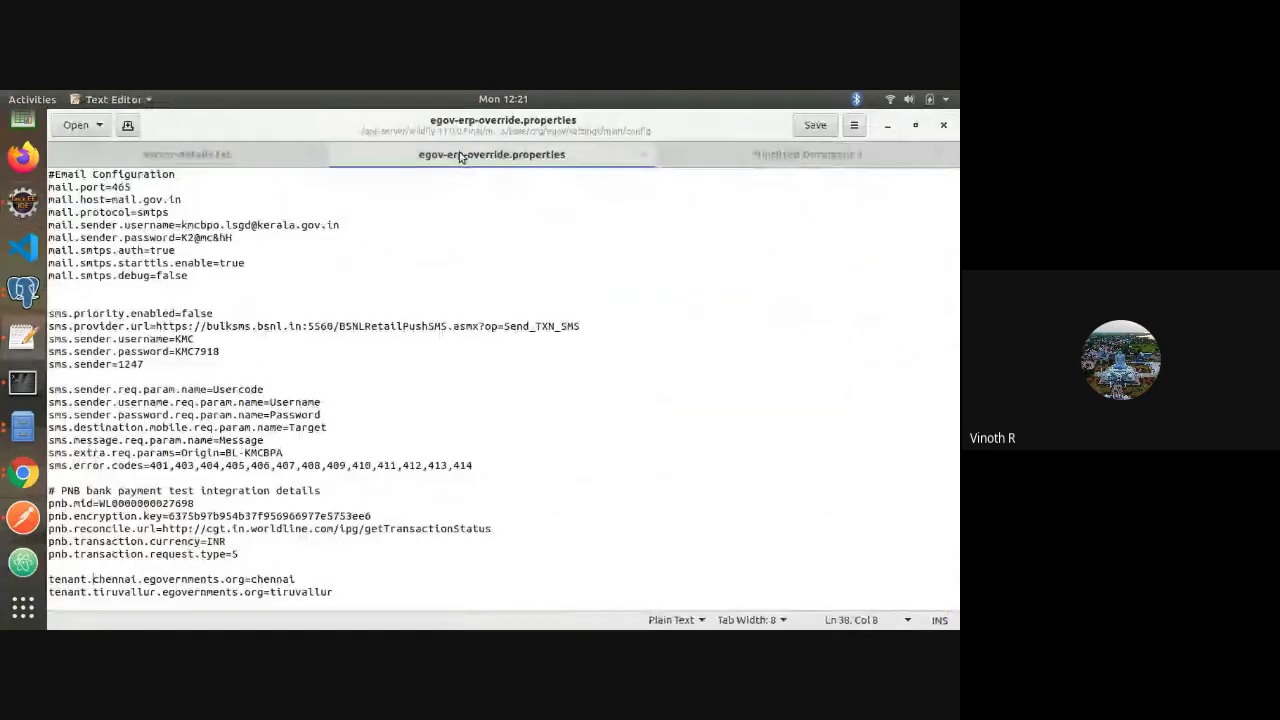
pyautogui.hotkey('ctrl', 'End')
pyautogui.press('Return')
pyautogui.hotkey('ctrl', 'v')
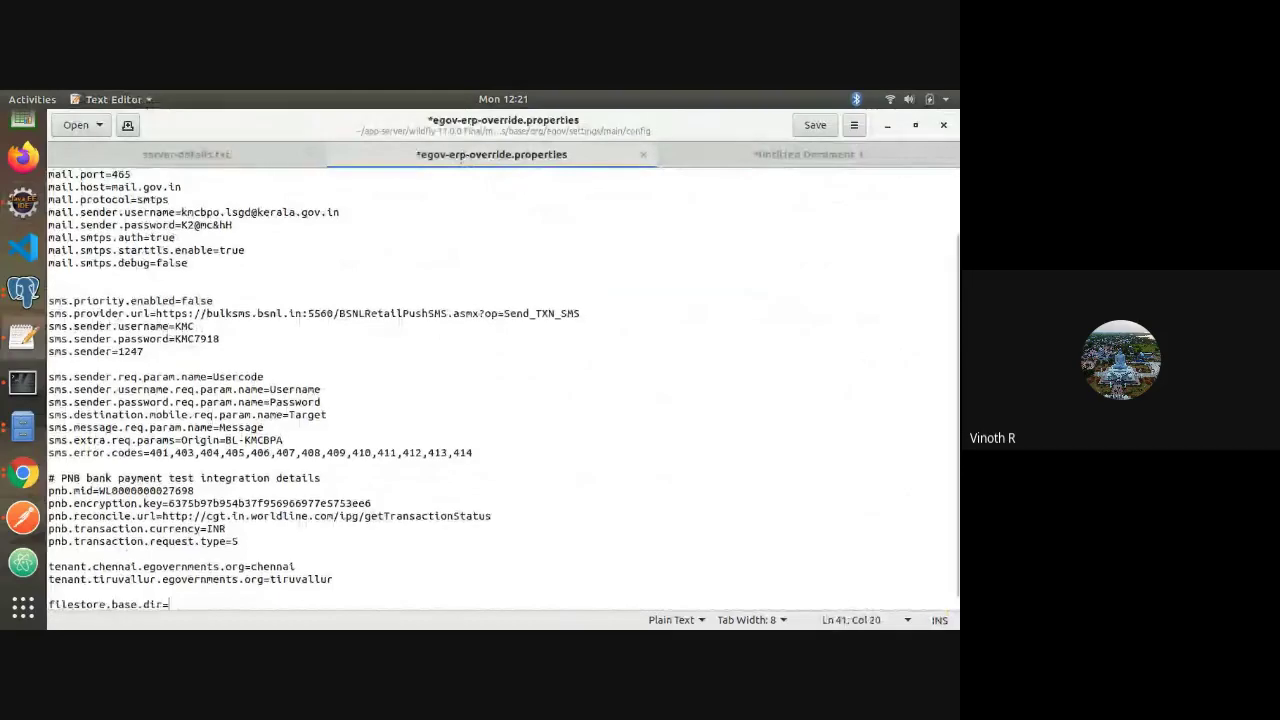
pyautogui.press('Return')
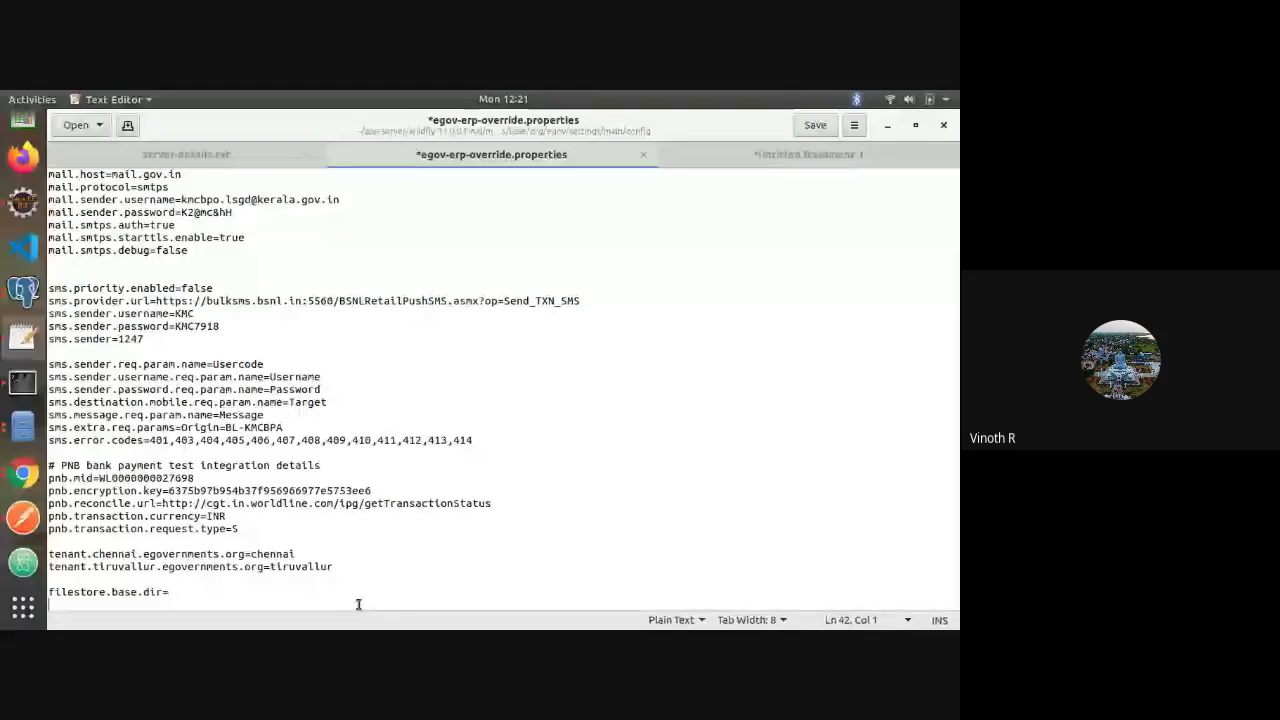
# Set filestore.base.dir to D:// in egov-erp-override.properties
pyautogui.click(240, 593)
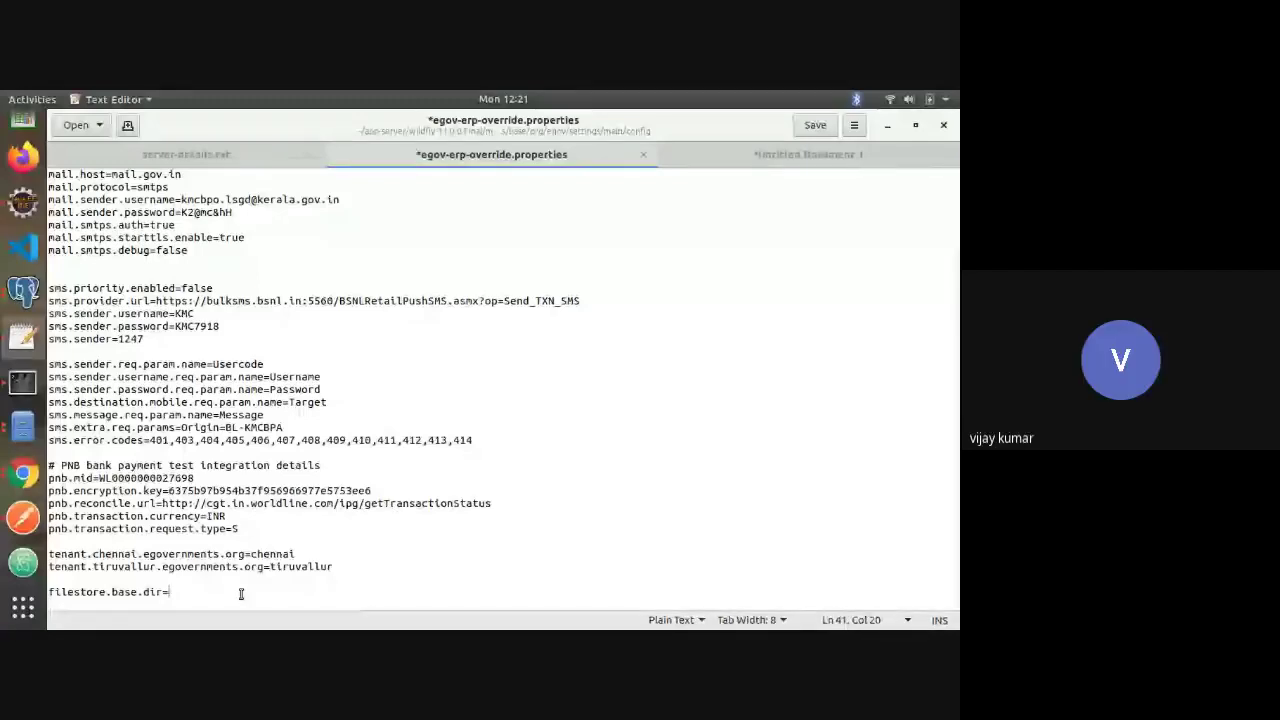
pyautogui.write('D:')
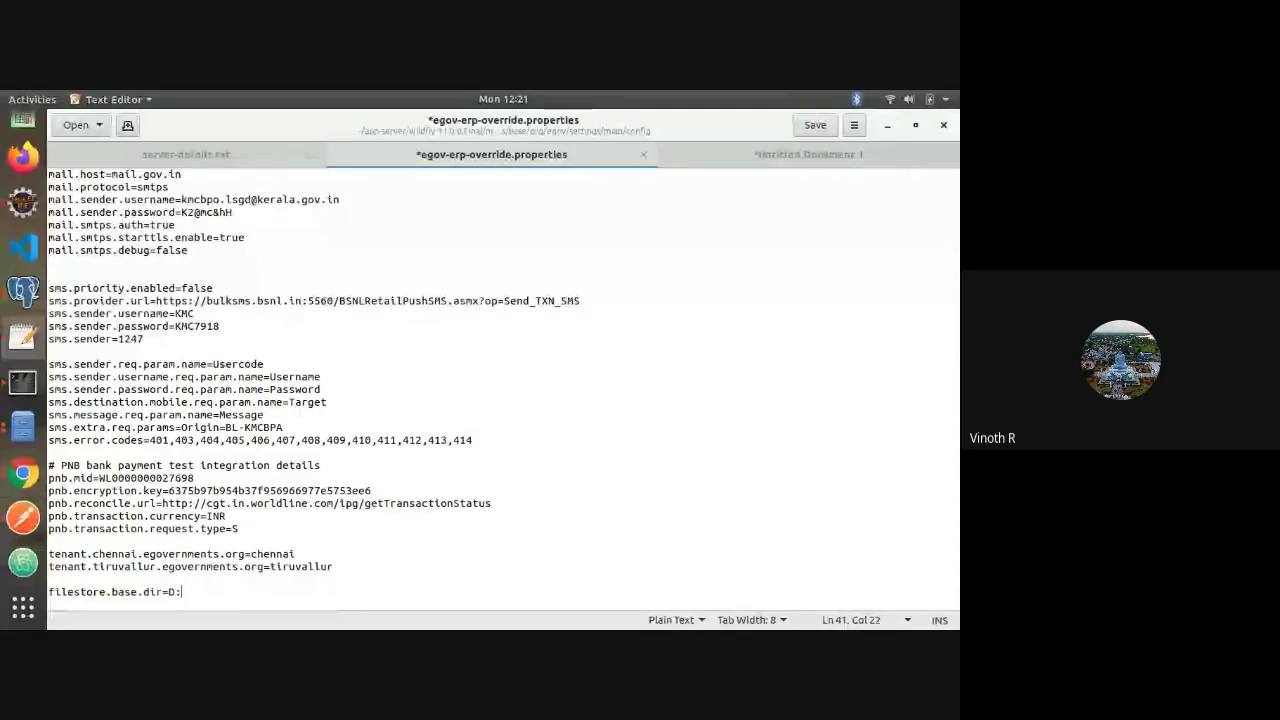
pyautogui.write('//')
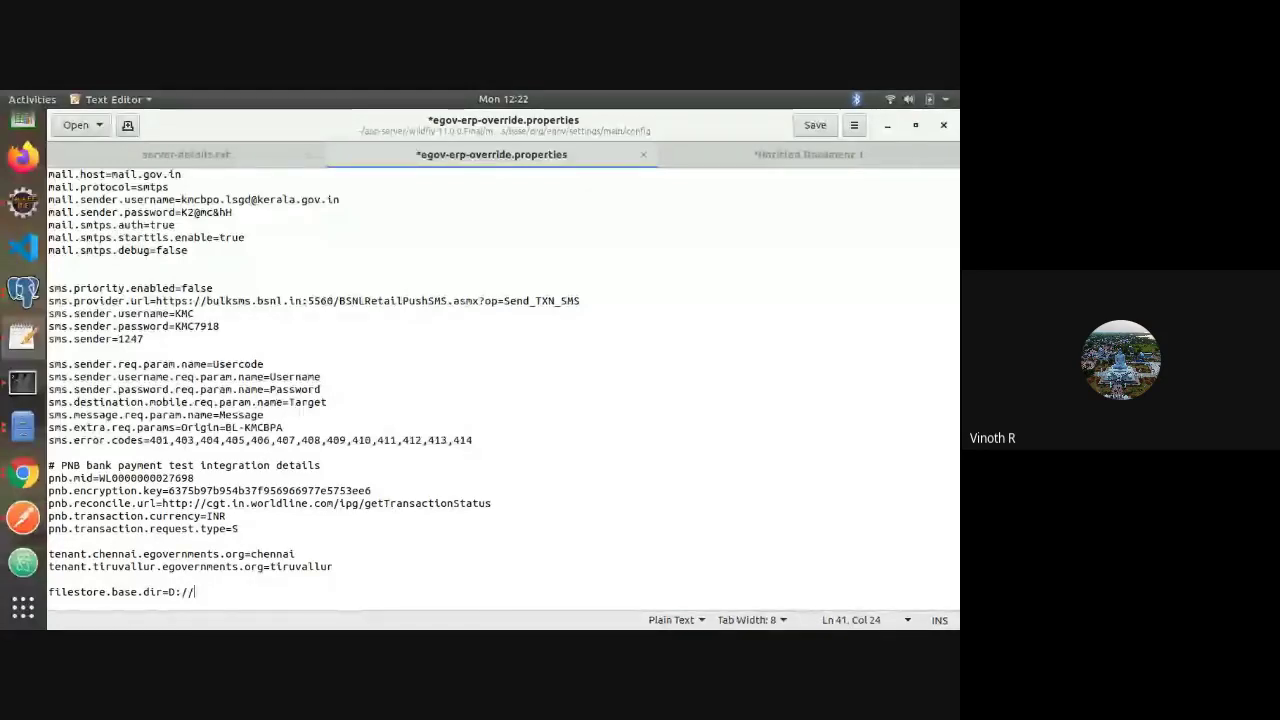
# Switch back to Eclipse and review the File Store Settings and the preceding security section in application-config.properties
pyautogui.hotkey('alt', 'Tab')
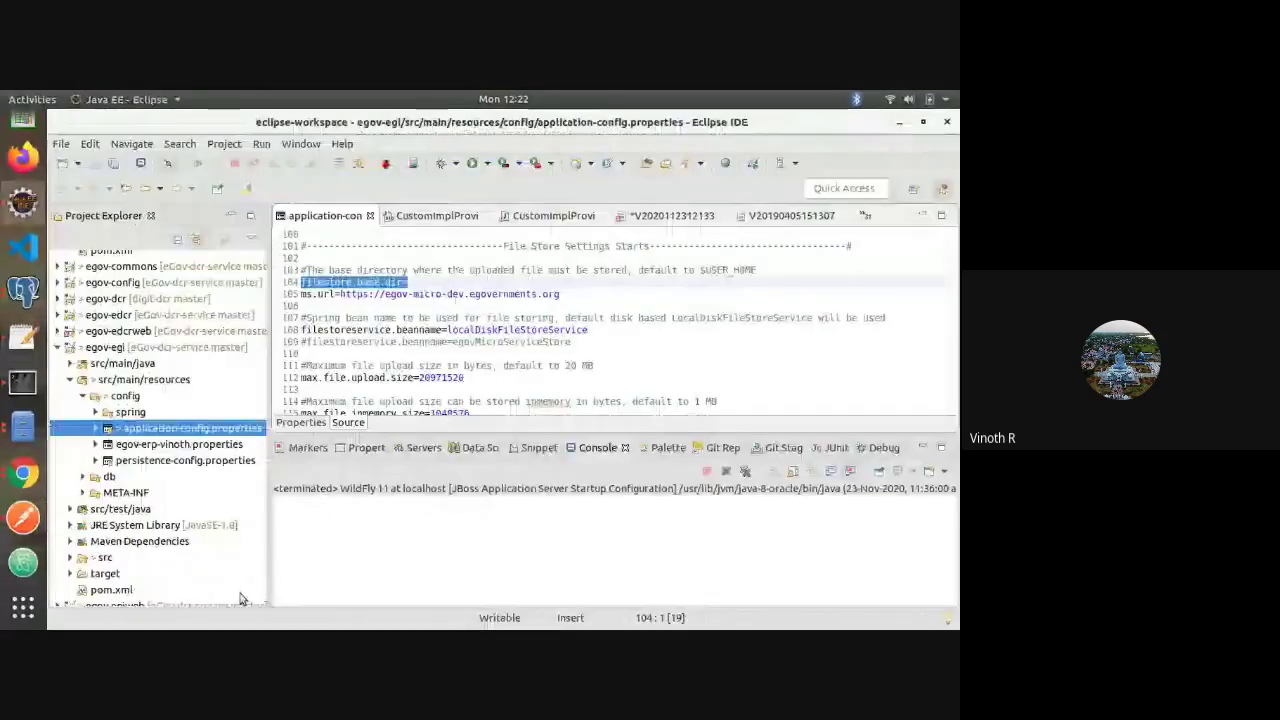
pyautogui.click(598, 376)
pyautogui.press('Down')
pyautogui.press('Down')
pyautogui.press('Down')
pyautogui.press('Down')
pyautogui.press('Down')
pyautogui.press('Down')
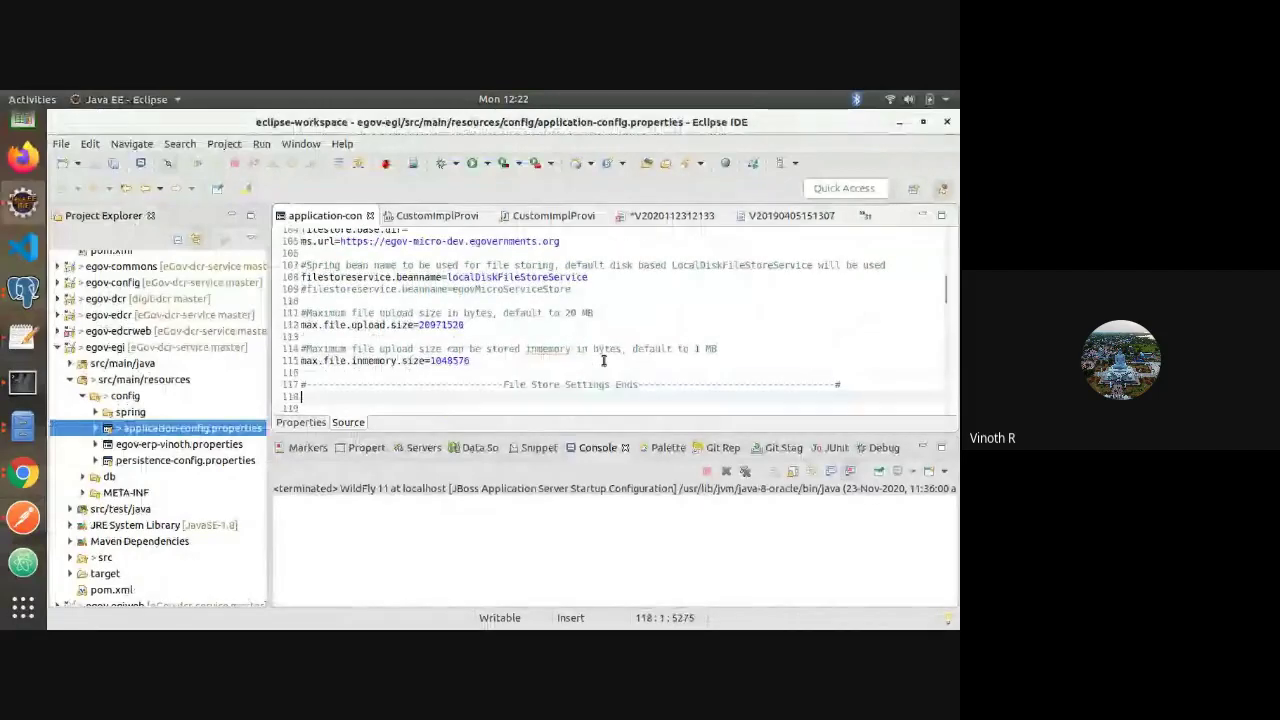
pyautogui.press('Up')
pyautogui.press('Up')
pyautogui.press('Up')
pyautogui.press('Up')
pyautogui.press('Up')
pyautogui.press('Up')
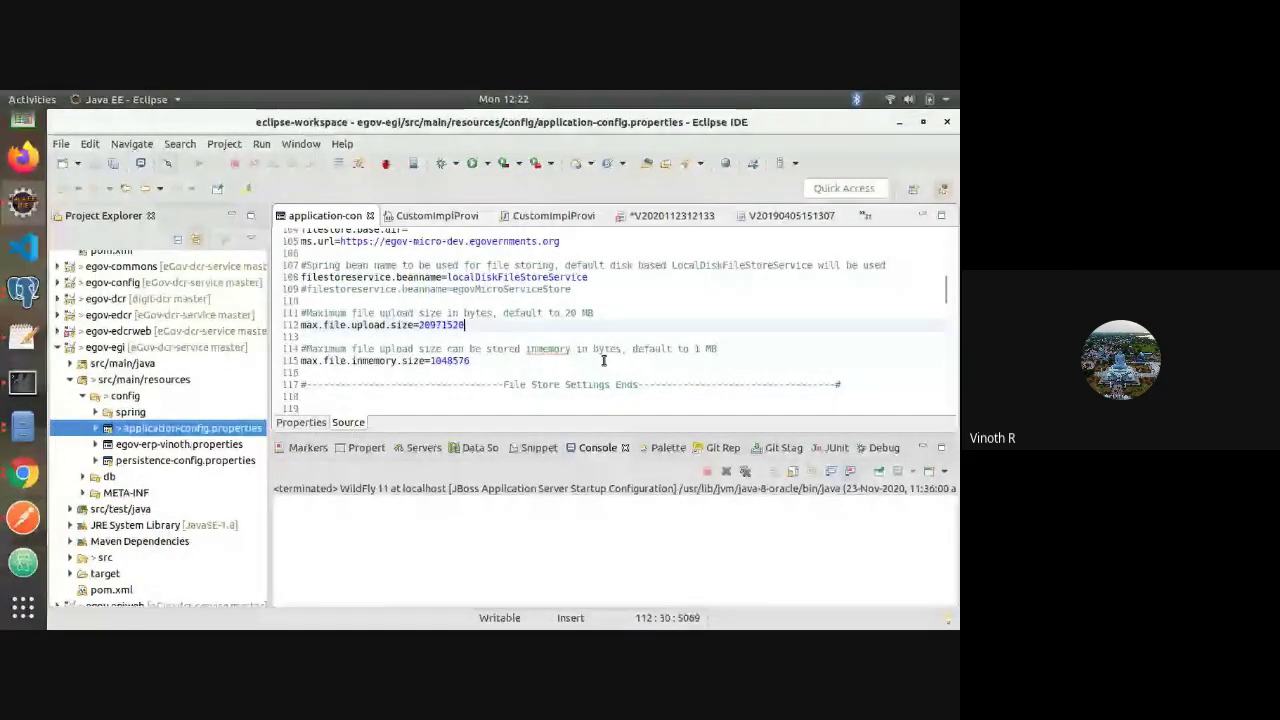
pyautogui.press('pageup')
pyautogui.press('pageup')
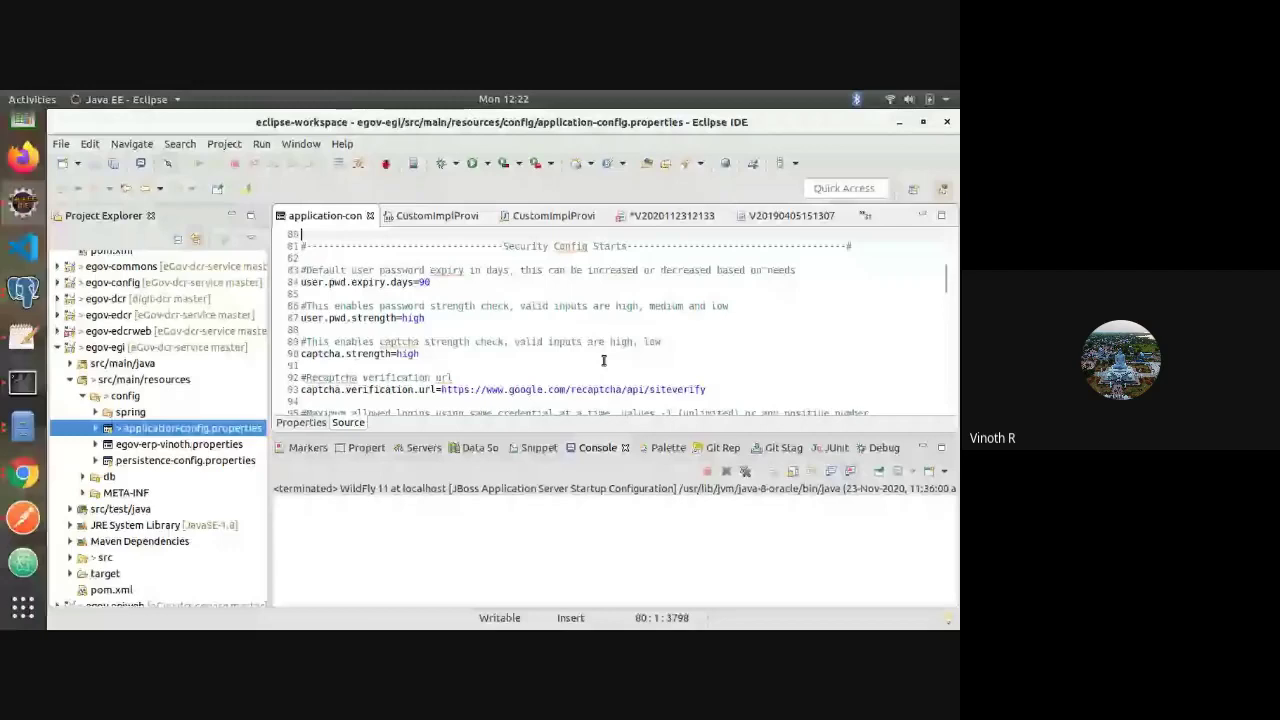
# Switch to the file manager and inspect the 0001 and ADMIN subfolders of egovfilestore/0001
pyautogui.click(23, 337)
pyautogui.click(23, 337)
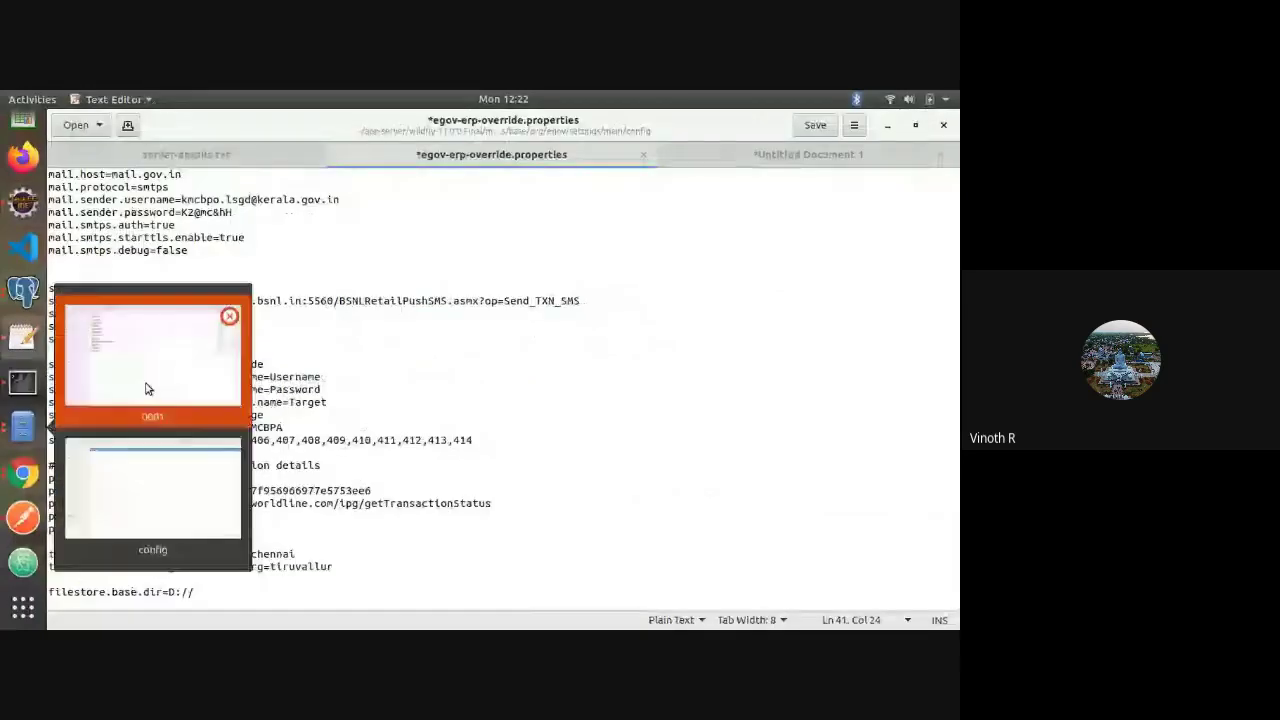
pyautogui.click(145, 389)
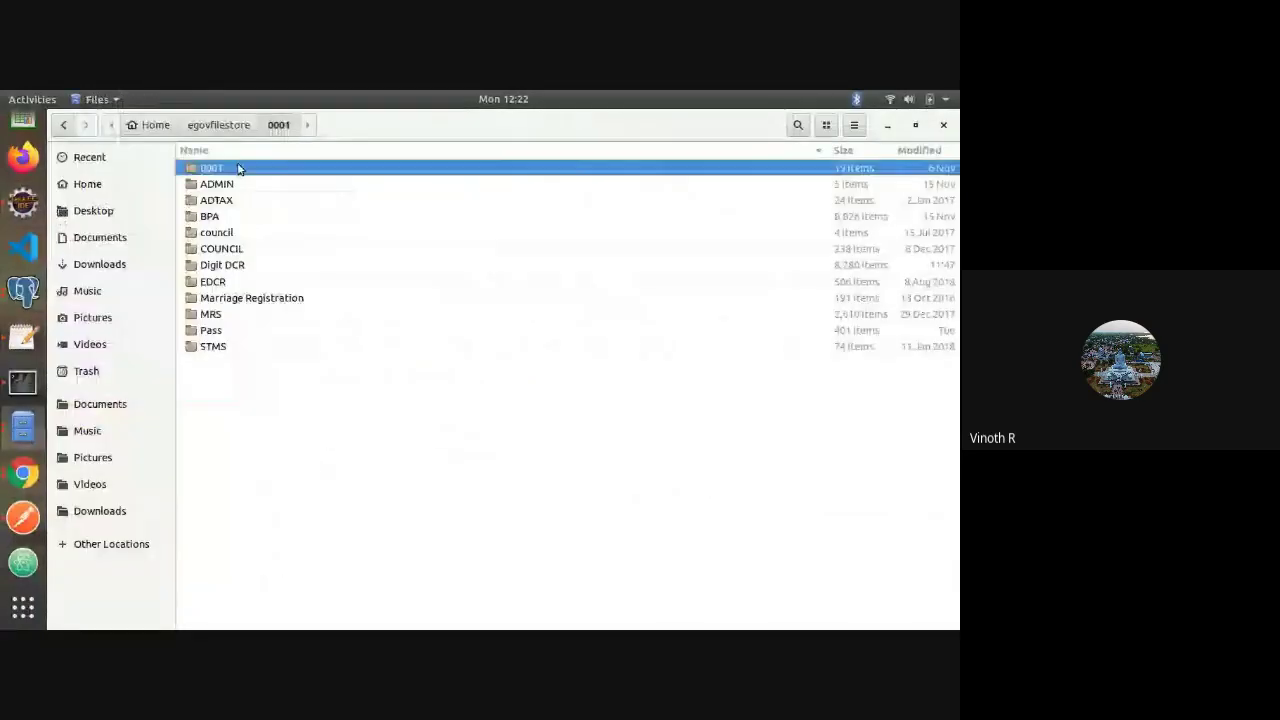
pyautogui.doubleClick(232, 168)
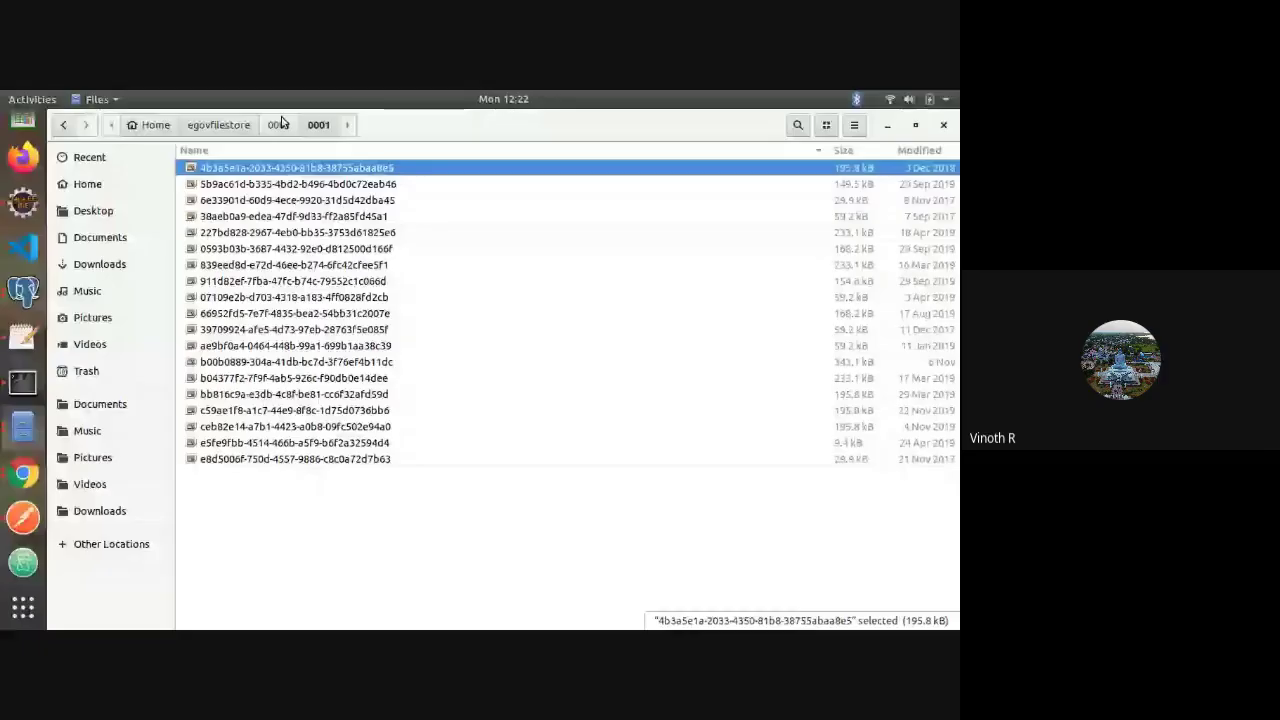
pyautogui.click(279, 124)
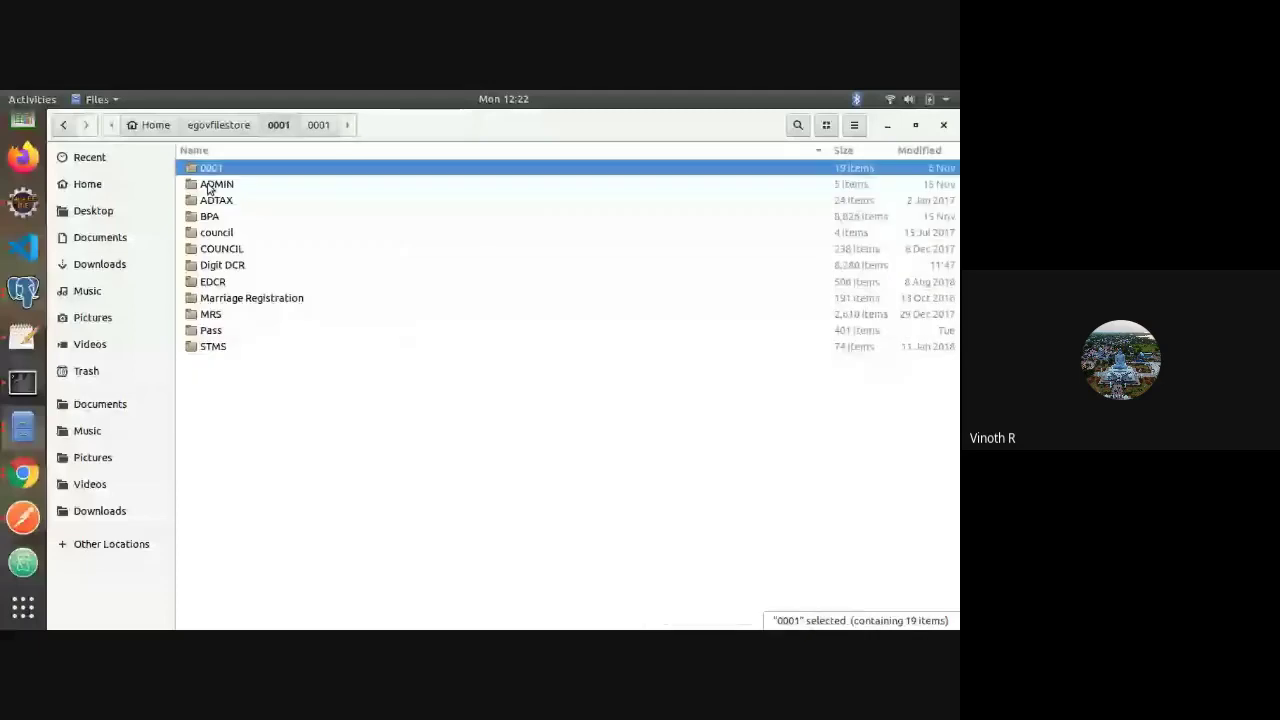
pyautogui.doubleClick(208, 185)
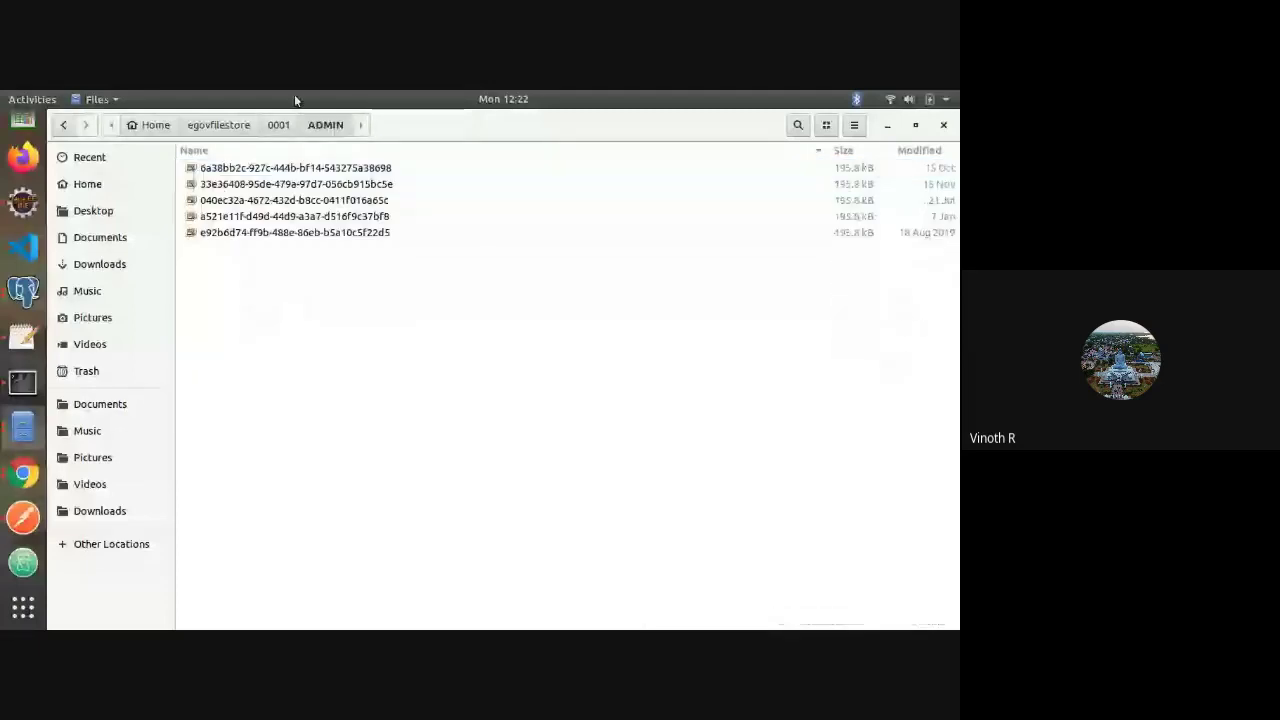
pyautogui.click(279, 124)
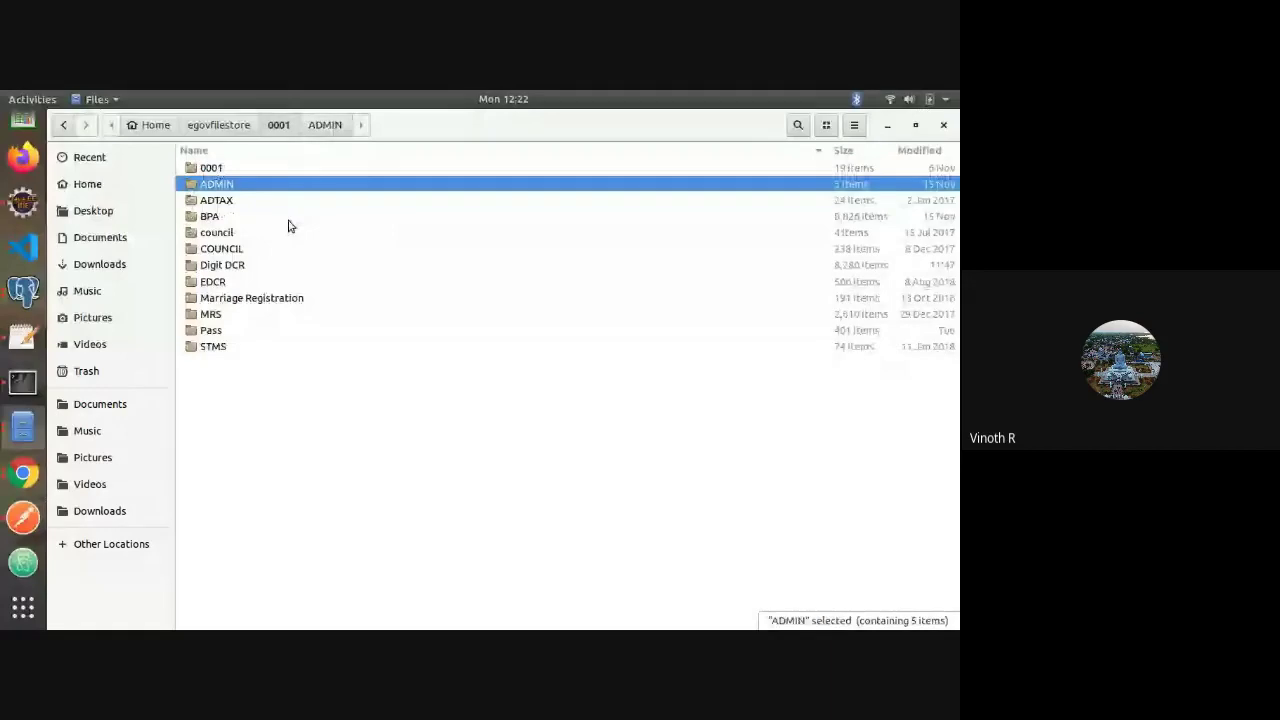
# Go up to egovfilestore and browse the Digit DCR folder inside pb
pyautogui.hotkey('alt', 'Up')
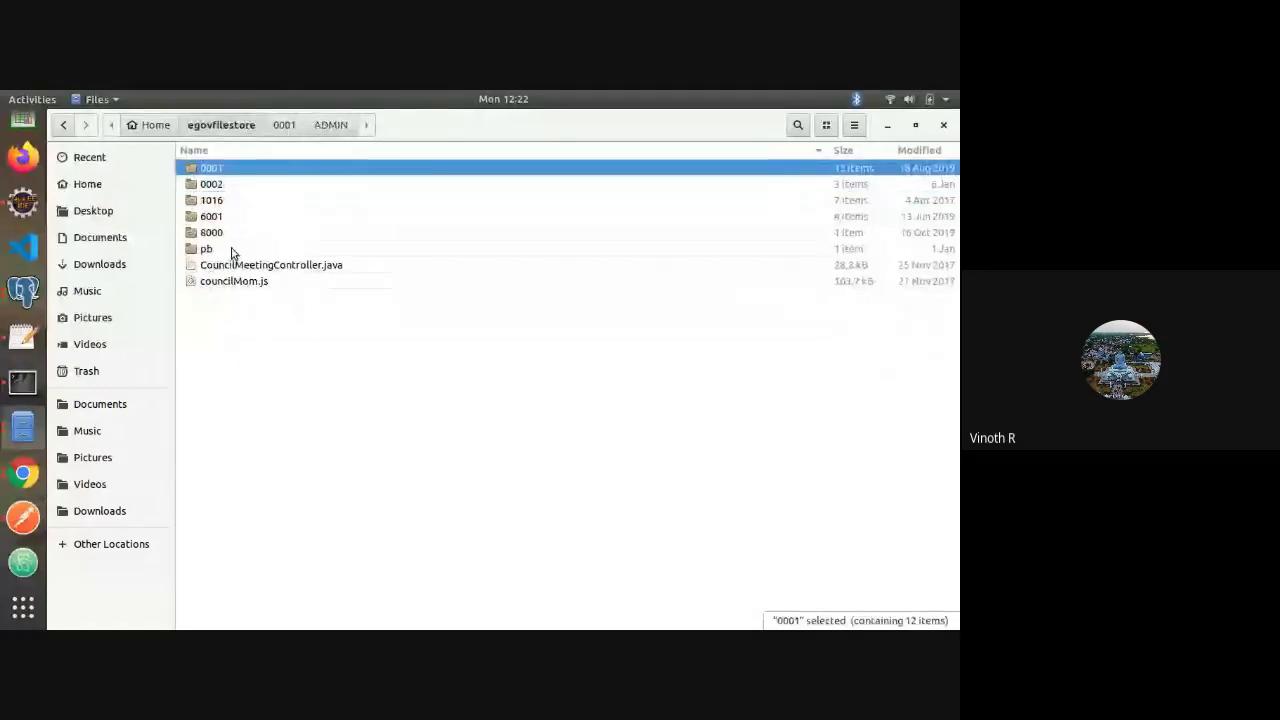
pyautogui.doubleClick(231, 250)
pyautogui.doubleClick(254, 169)
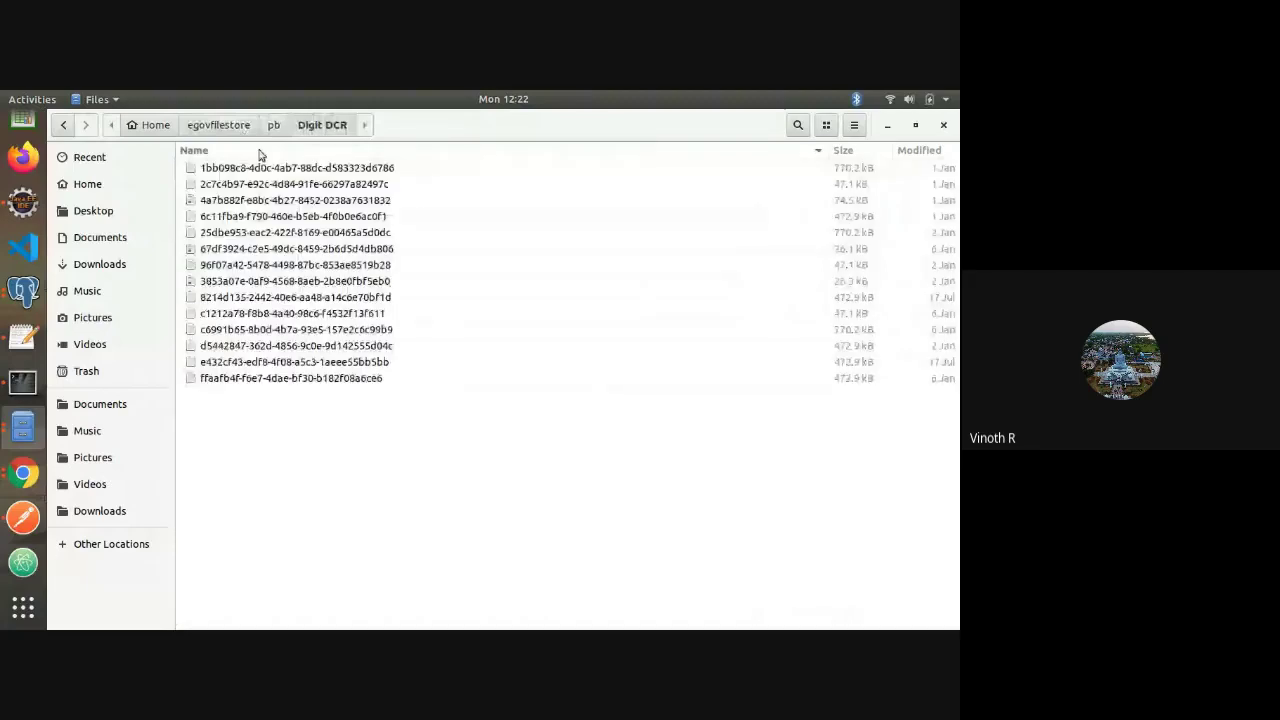
pyautogui.hotkey('alt', 'Up')
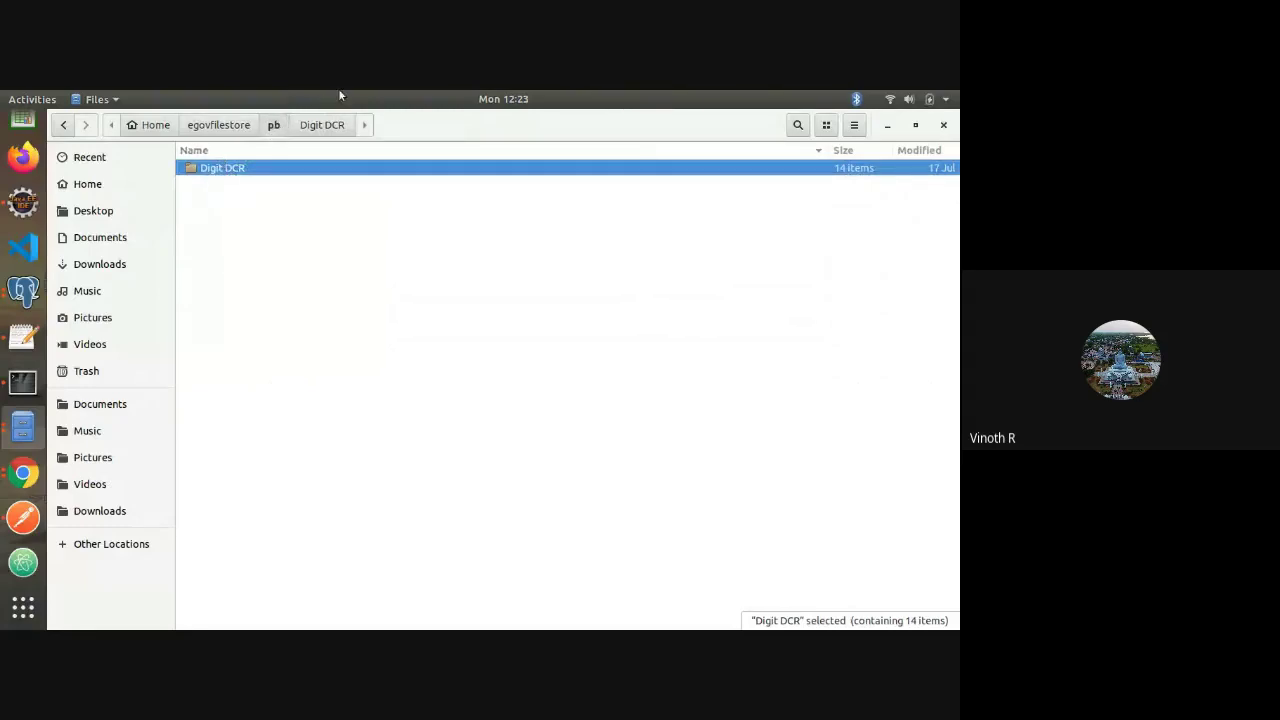
pyautogui.doubleClick(229, 169)
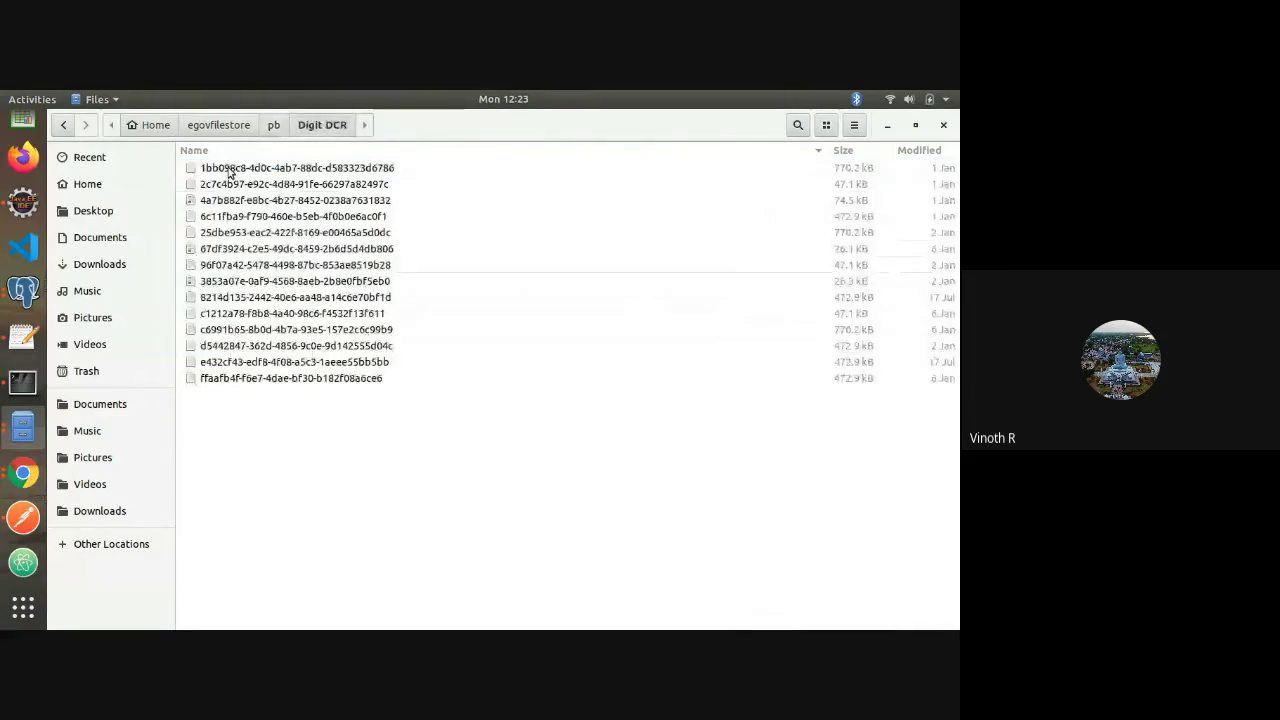
# View the stored file 1bb098c8-4d0c-4ab7-88dc-d583323d6786 in Text Editor, close it and switch back to the file manager
pyautogui.rightClick(292, 175)
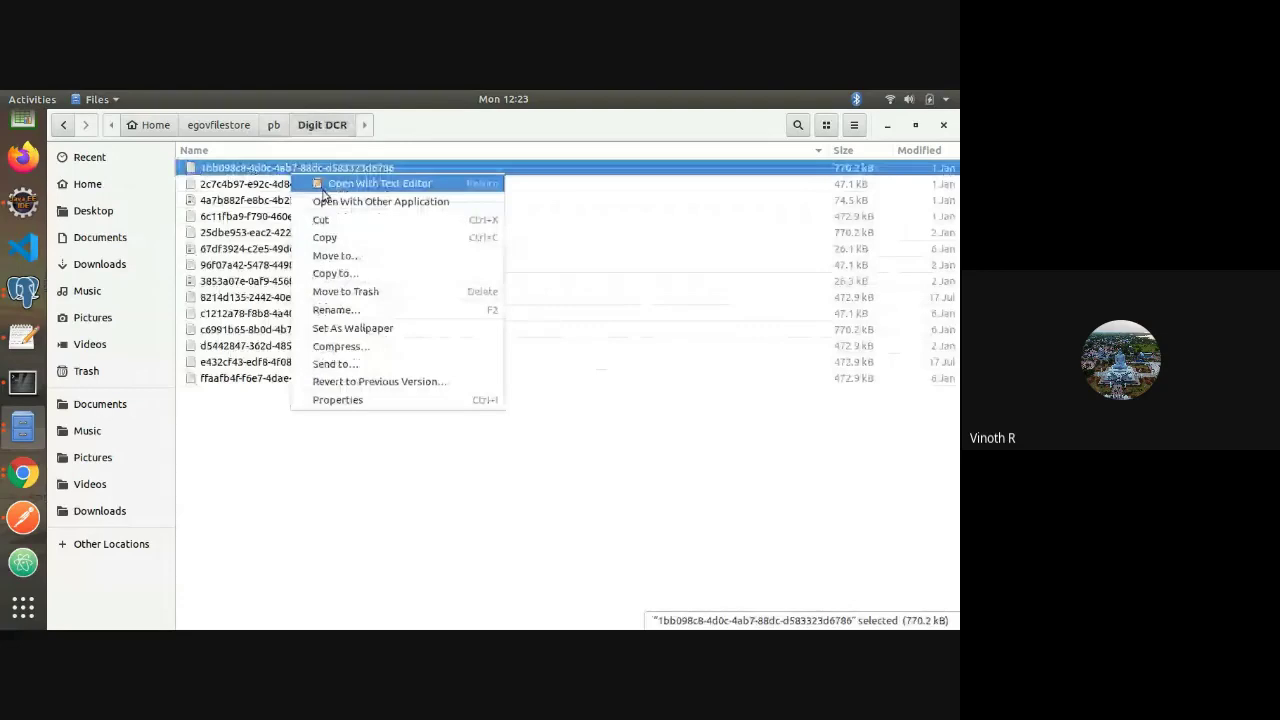
pyautogui.click(330, 185)
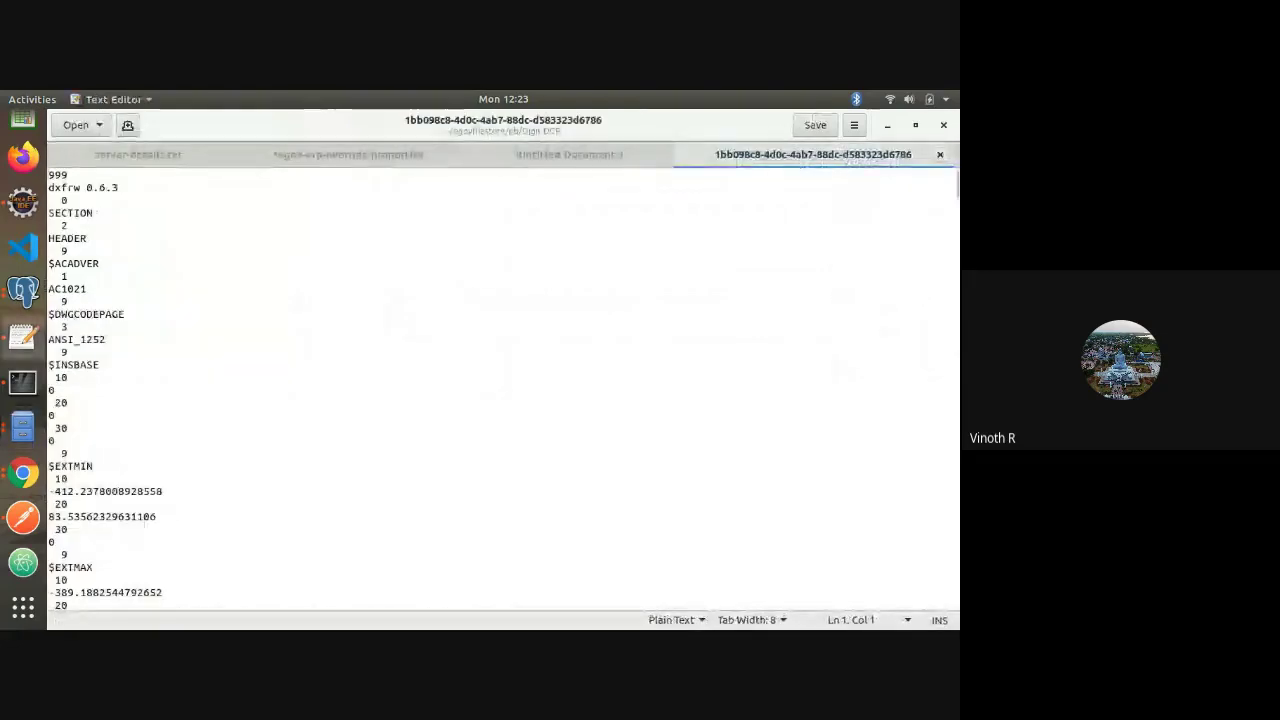
pyautogui.hotkey('ctrl', 'w')
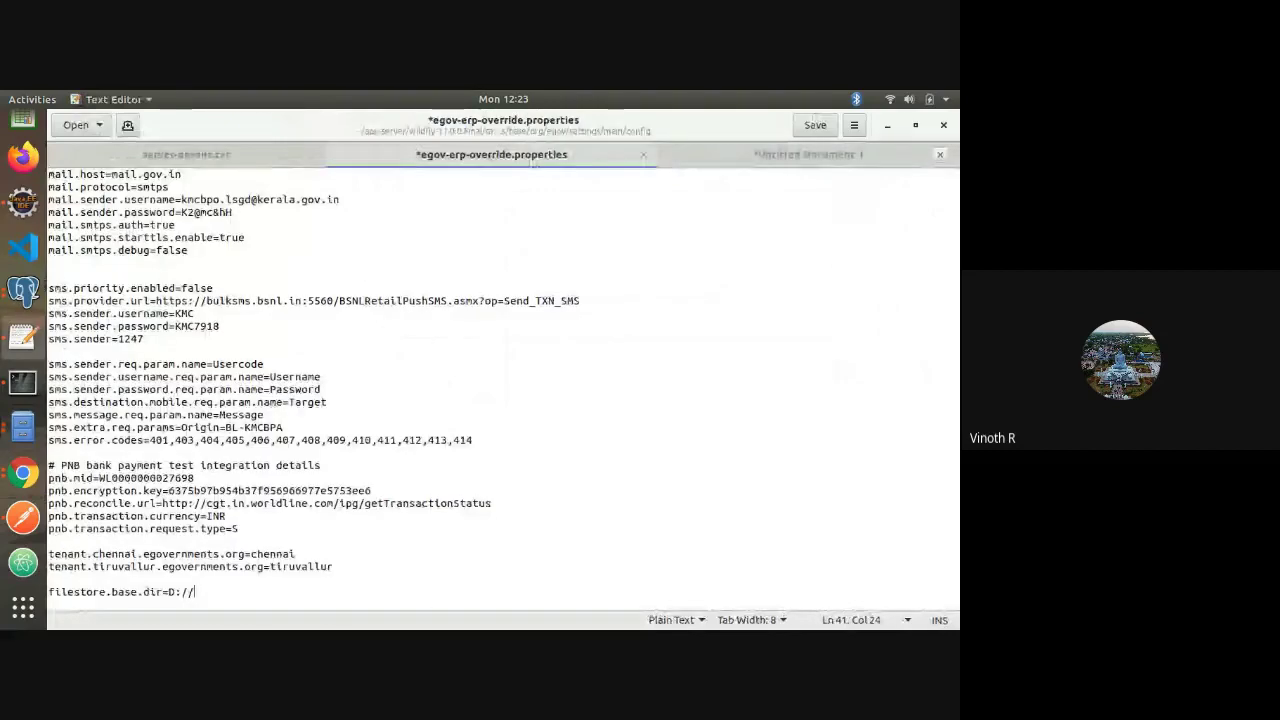
pyautogui.hotkey('alt', 'Tab')
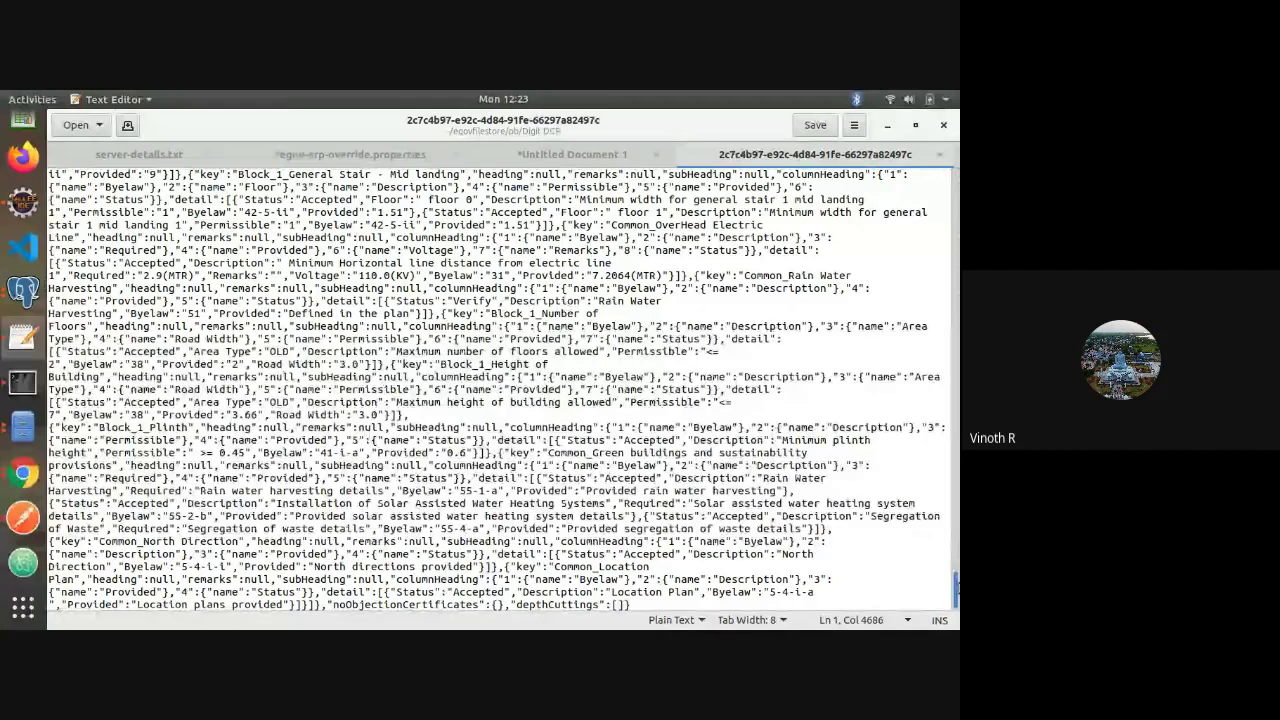
# Look through the stored file 2c7c4b97-e92c-4d84-91fe-66297a82497c from the planInfoProperties at its start to the scrutiny details at its end
pyautogui.scroll(20, 500, 390)
pyautogui.click(487, 288)
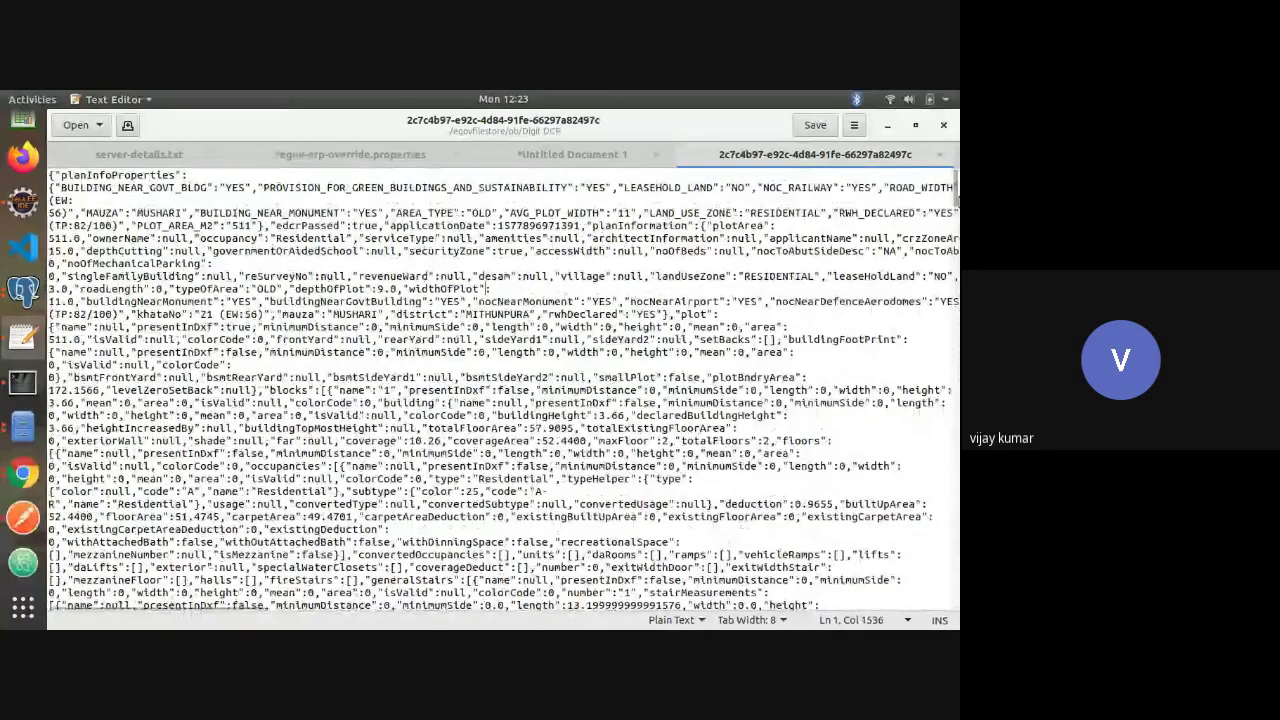
pyautogui.scroll(-20, 812, 308)
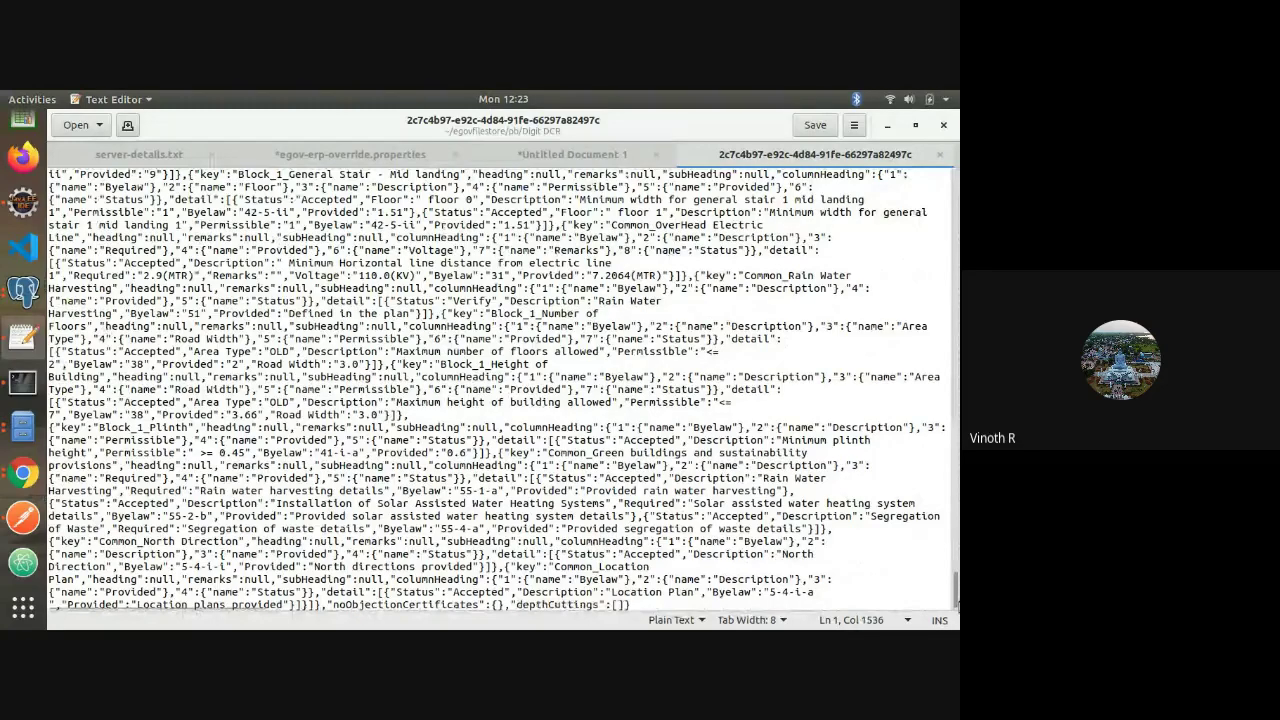
pyautogui.moveTo(956, 598); pyautogui.dragTo(956, 340)
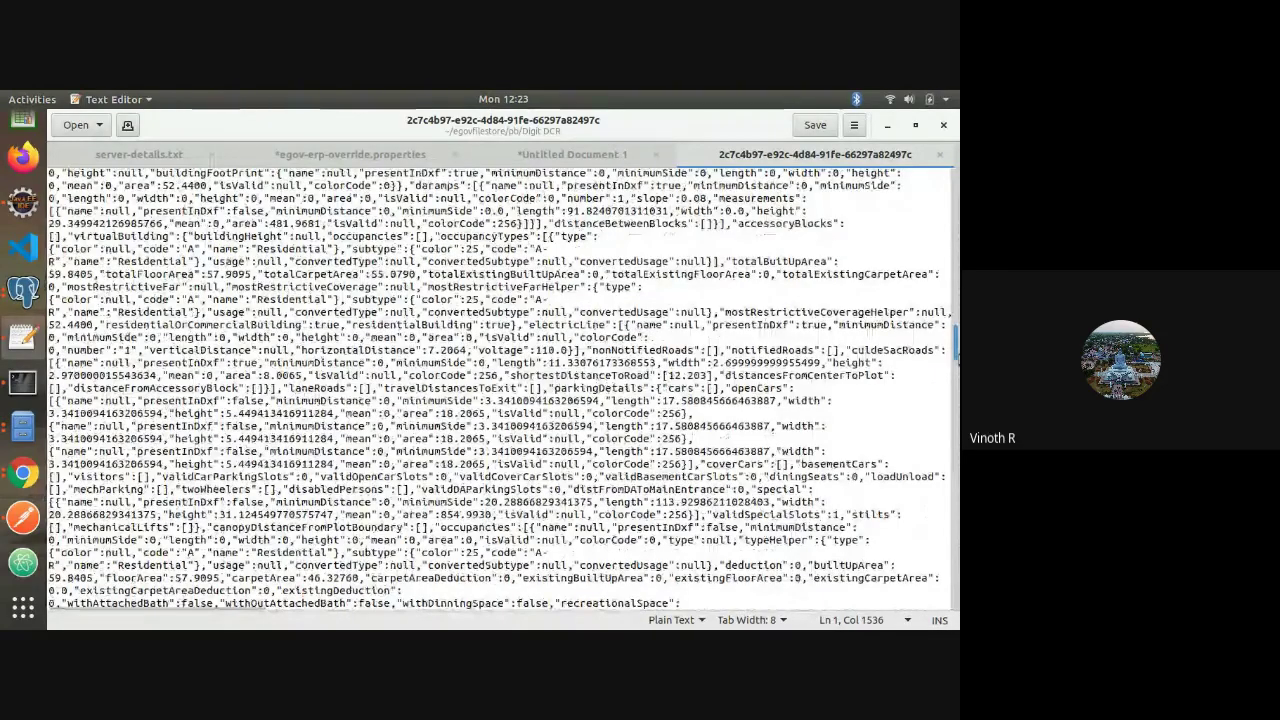
pyautogui.moveTo(956, 340); pyautogui.dragTo(923, 198)
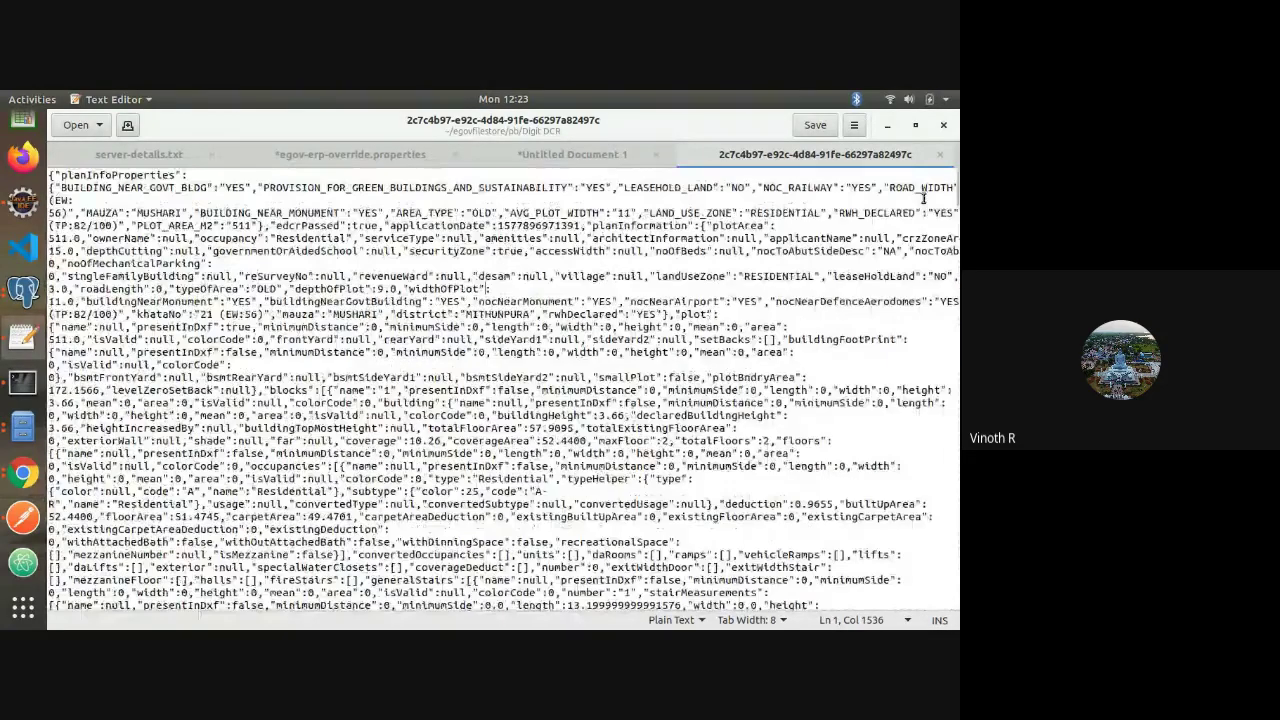
pyautogui.hotkey('alt', 'Tab')
pyautogui.hotkey('alt', 'Tab')
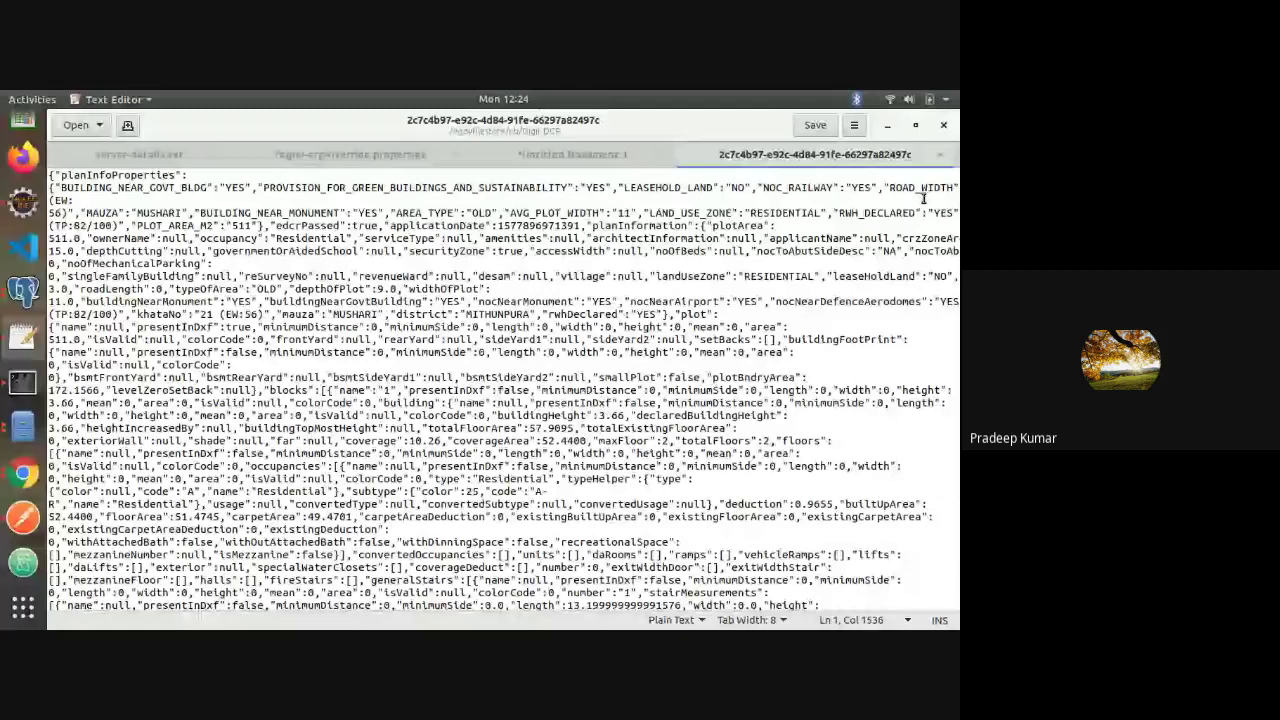
pyautogui.moveTo(955, 178); pyautogui.dragTo(932, 623)
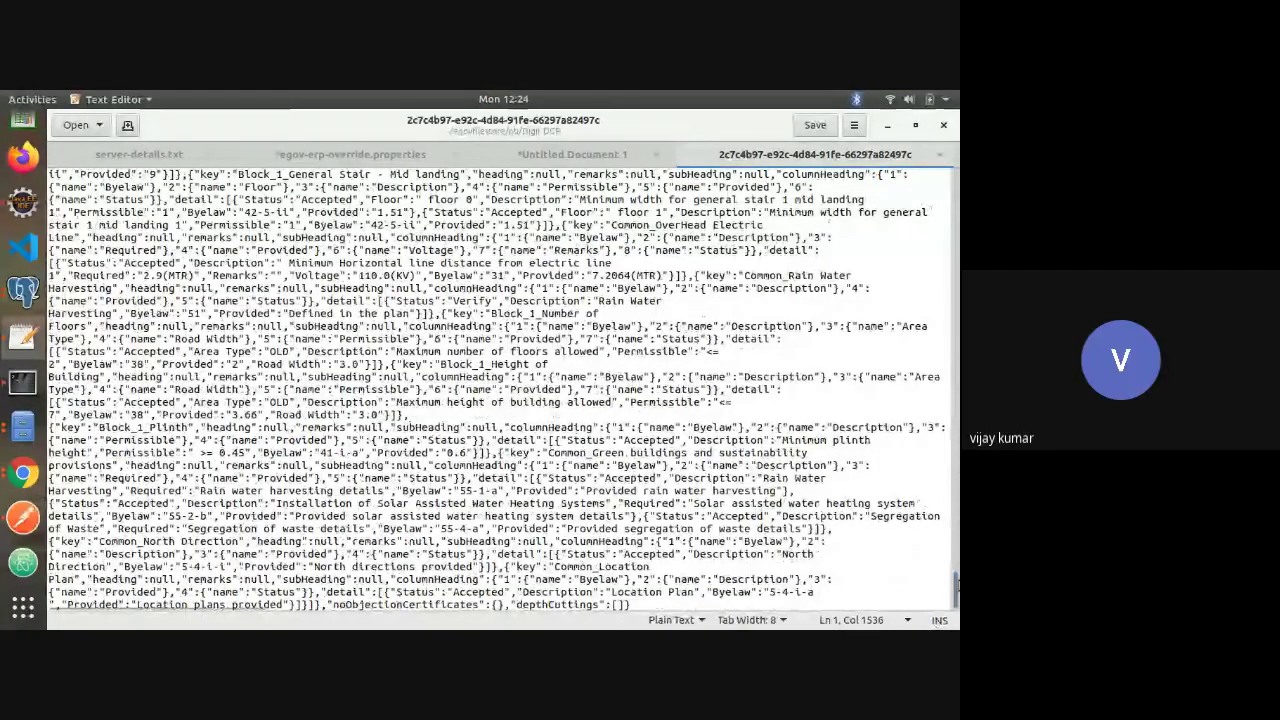
pyautogui.moveTo(955, 590); pyautogui.dragTo(914, 178)
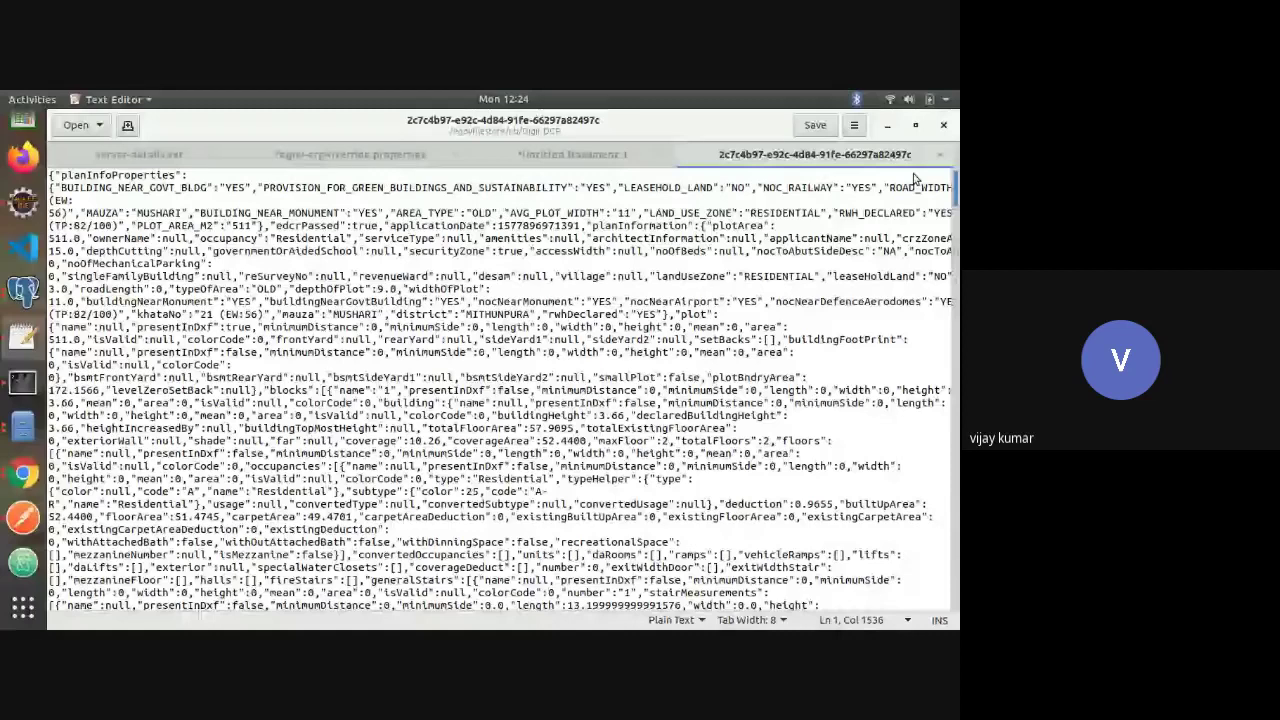
# Switch to Eclipse and search application-config.properties for "fly" to reach the DB migration settings
pyautogui.hotkey('alt', 'Tab')
pyautogui.press('Tab')
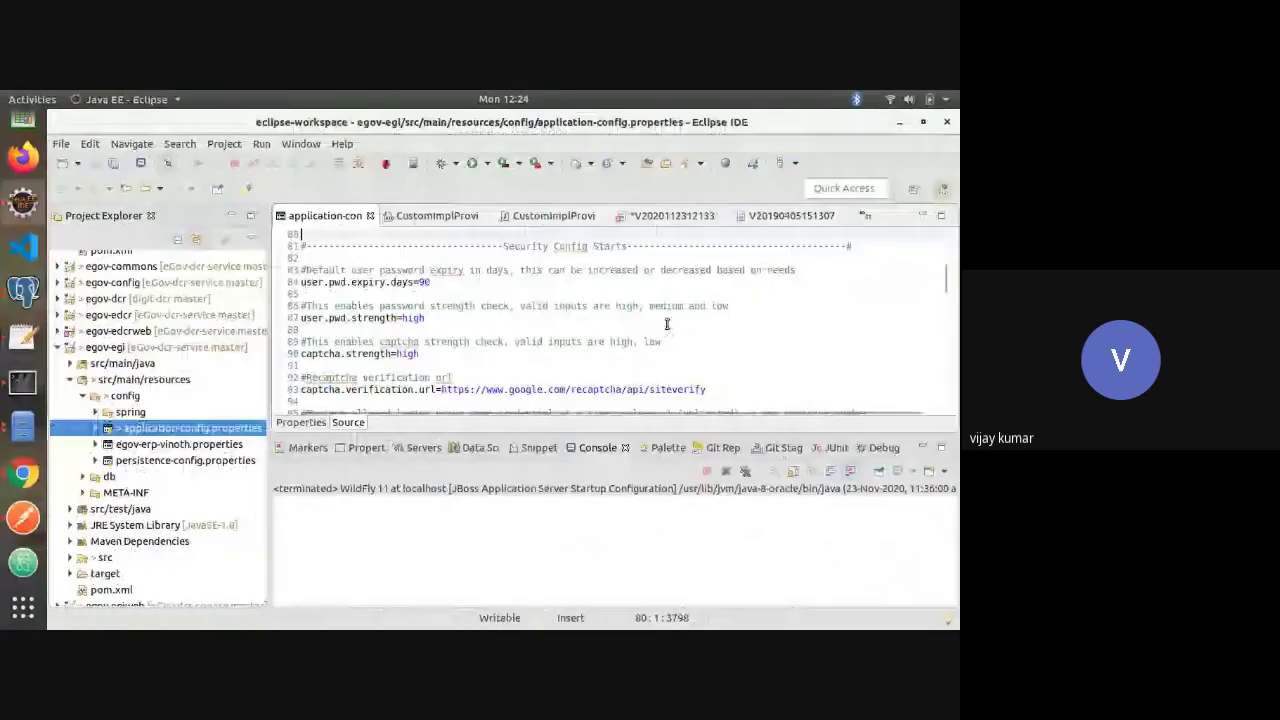
pyautogui.scroll(4, 667, 324)
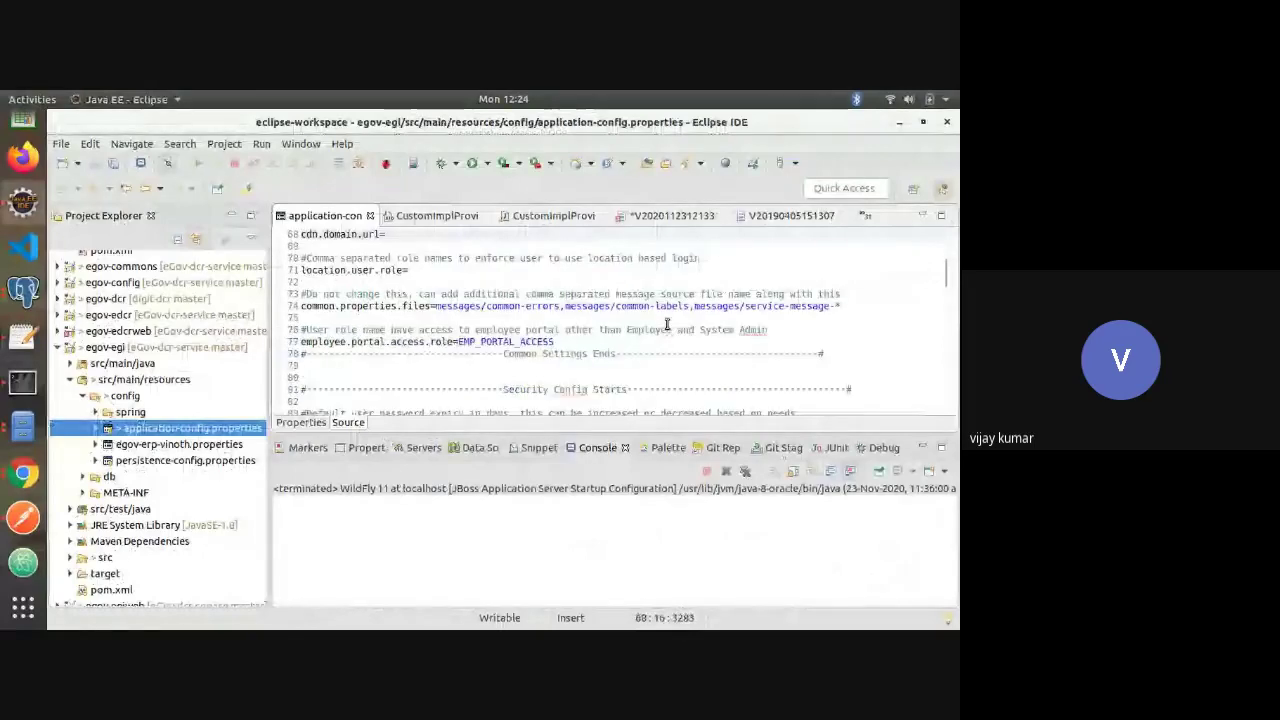
pyautogui.press('Up')
pyautogui.press('Up')
pyautogui.press('Up')
pyautogui.press('Up')
pyautogui.press('Up')
pyautogui.press('Up')
pyautogui.press('Up')
pyautogui.press('Up')
pyautogui.press('Up')
pyautogui.press('Up')
pyautogui.press('Up')
pyautogui.press('Up')
pyautogui.press('Up')
pyautogui.press('Up')
pyautogui.press('Up')
pyautogui.press('Up')
pyautogui.press('Up')
pyautogui.press('Up')
pyautogui.press('Up')
pyautogui.press('Up')
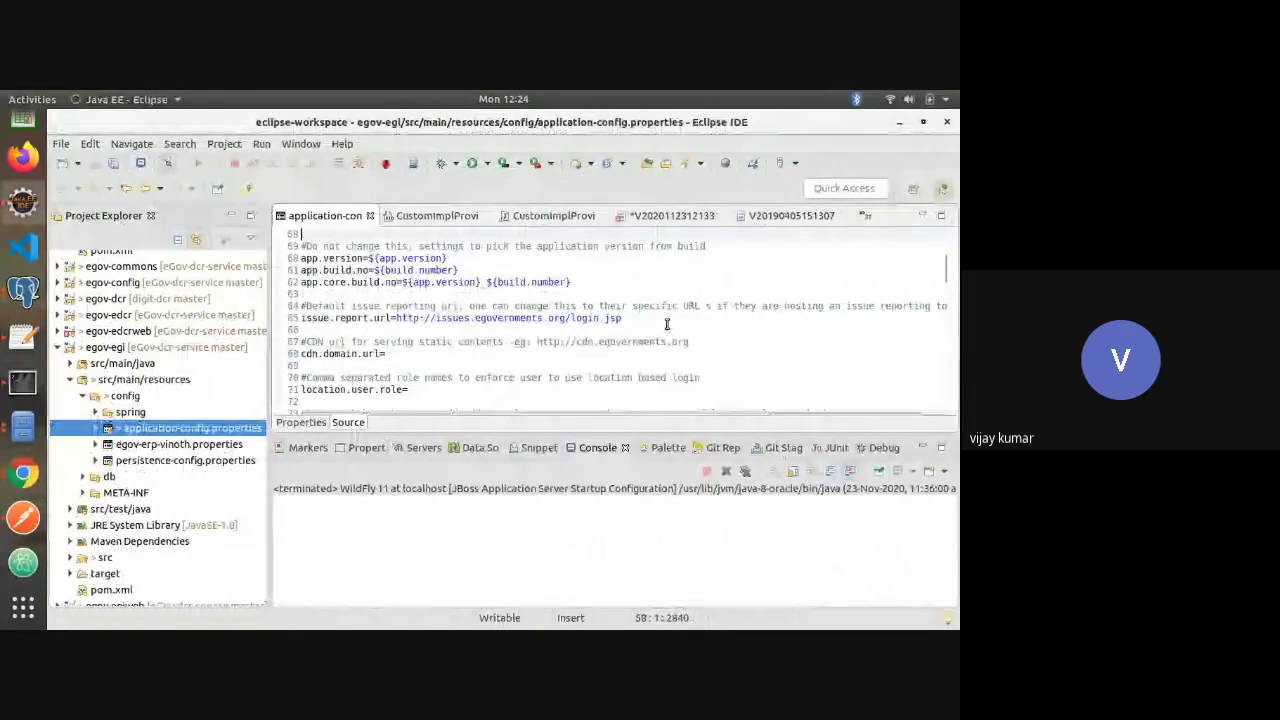
pyautogui.click(667, 324)
pyautogui.hotkey('ctrl', 'f')
pyautogui.write('fly')
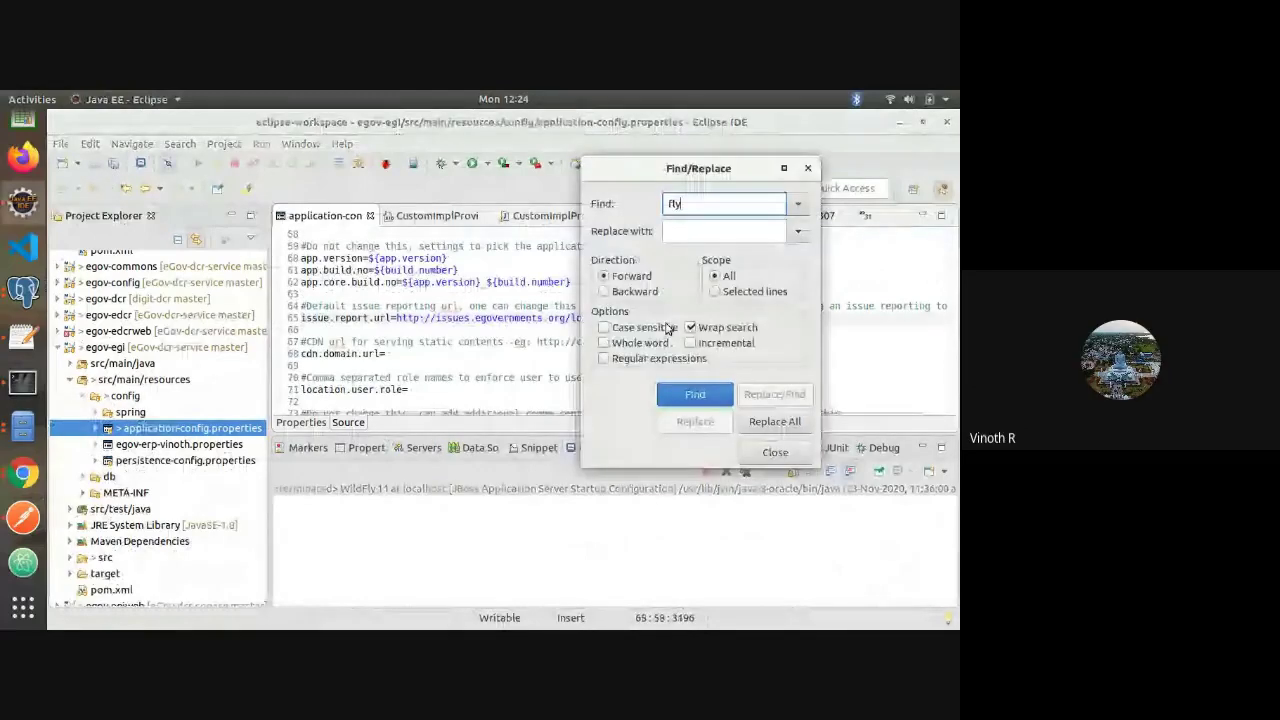
pyautogui.press('Return')
pyautogui.press('Escape')
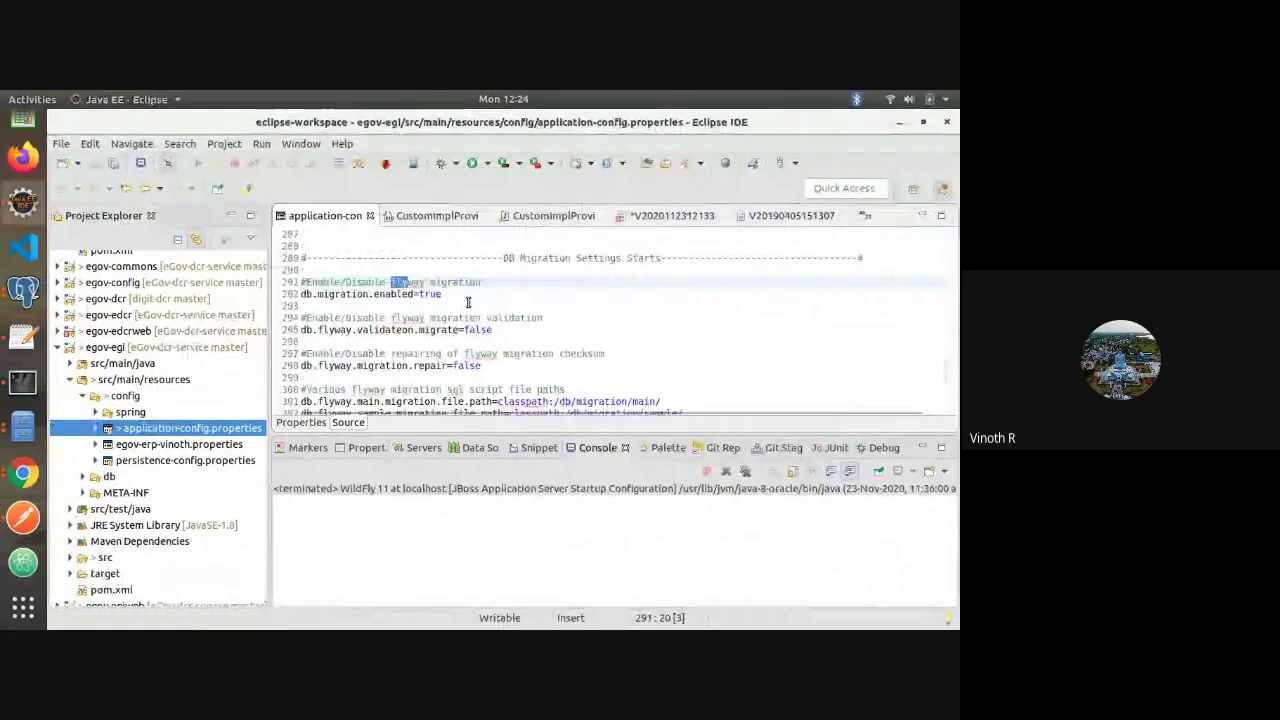
# Go through the flyway validation and checksum repair comments, and maximize the application-config.properties editor
pyautogui.press('Down')
pyautogui.press('Down')
pyautogui.press('Down')
pyautogui.press('Home')
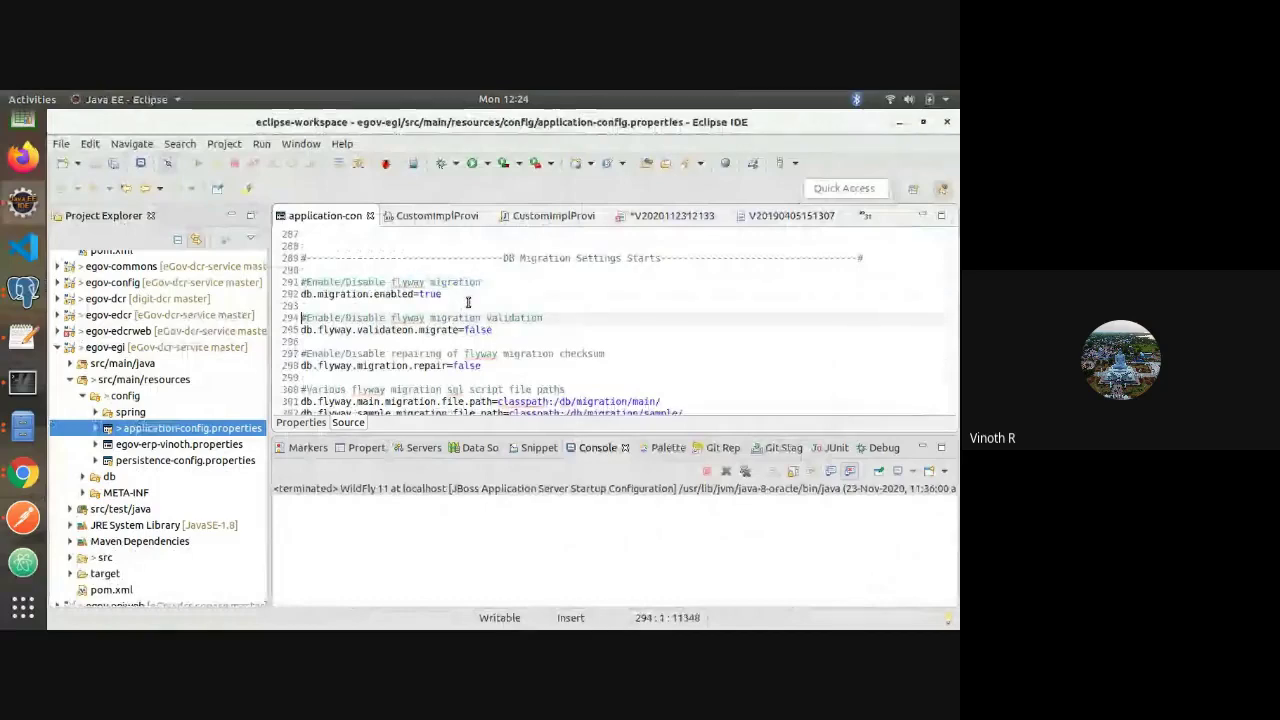
pyautogui.click(550, 352)
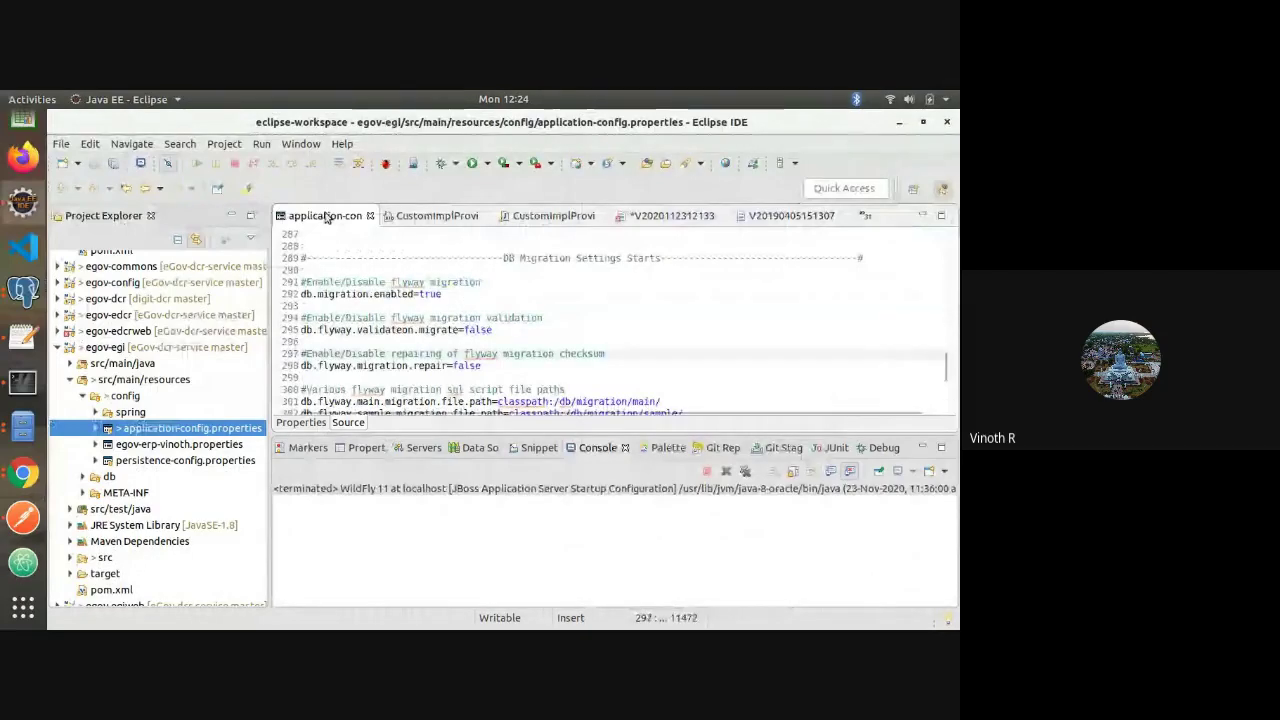
pyautogui.doubleClick(326, 217)
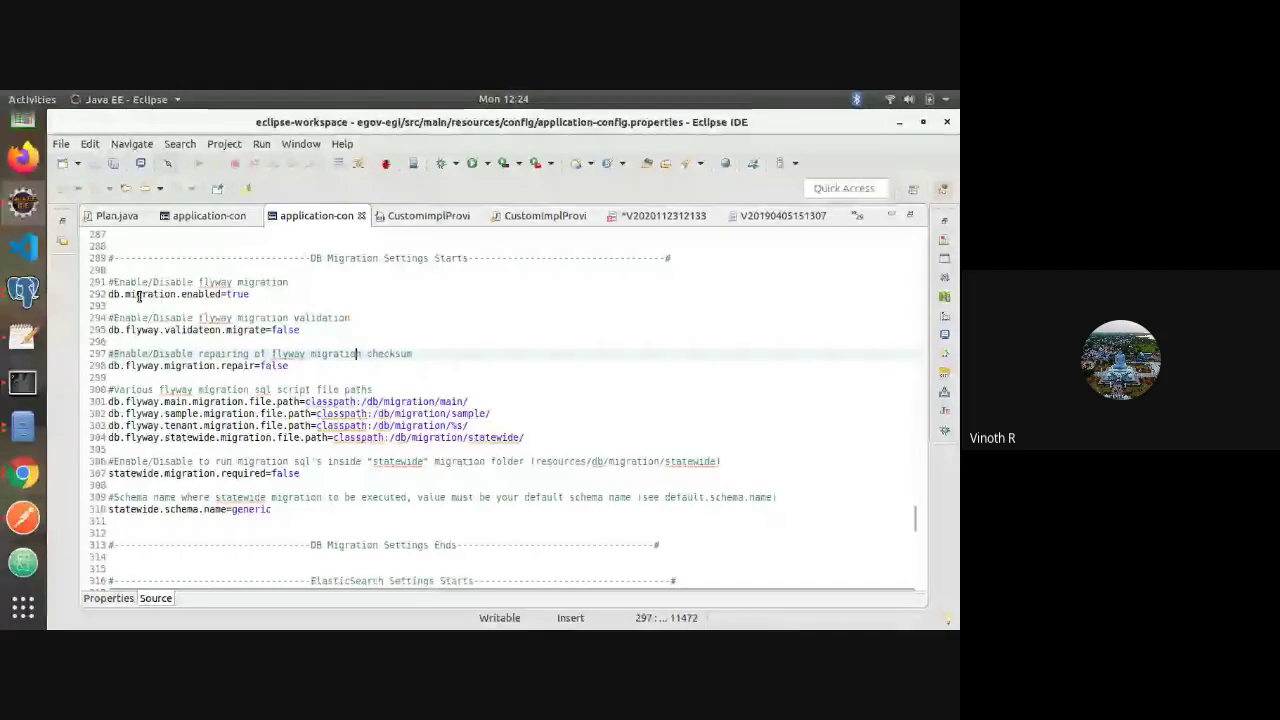
# Highlight the db.migration.enabled setting and its value, and select the db.flyway.validateon.migrate line
pyautogui.moveTo(139, 295); pyautogui.dragTo(255, 295)
pyautogui.click(255, 295)
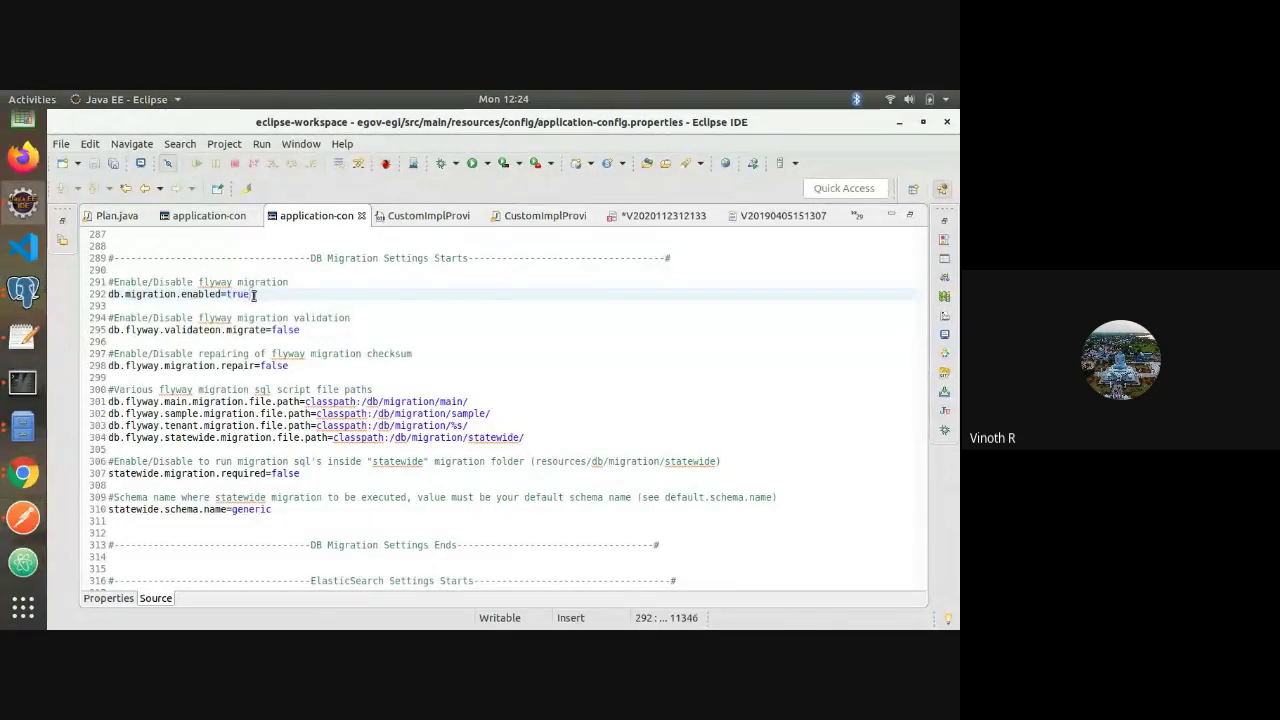
pyautogui.doubleClick(253, 295)
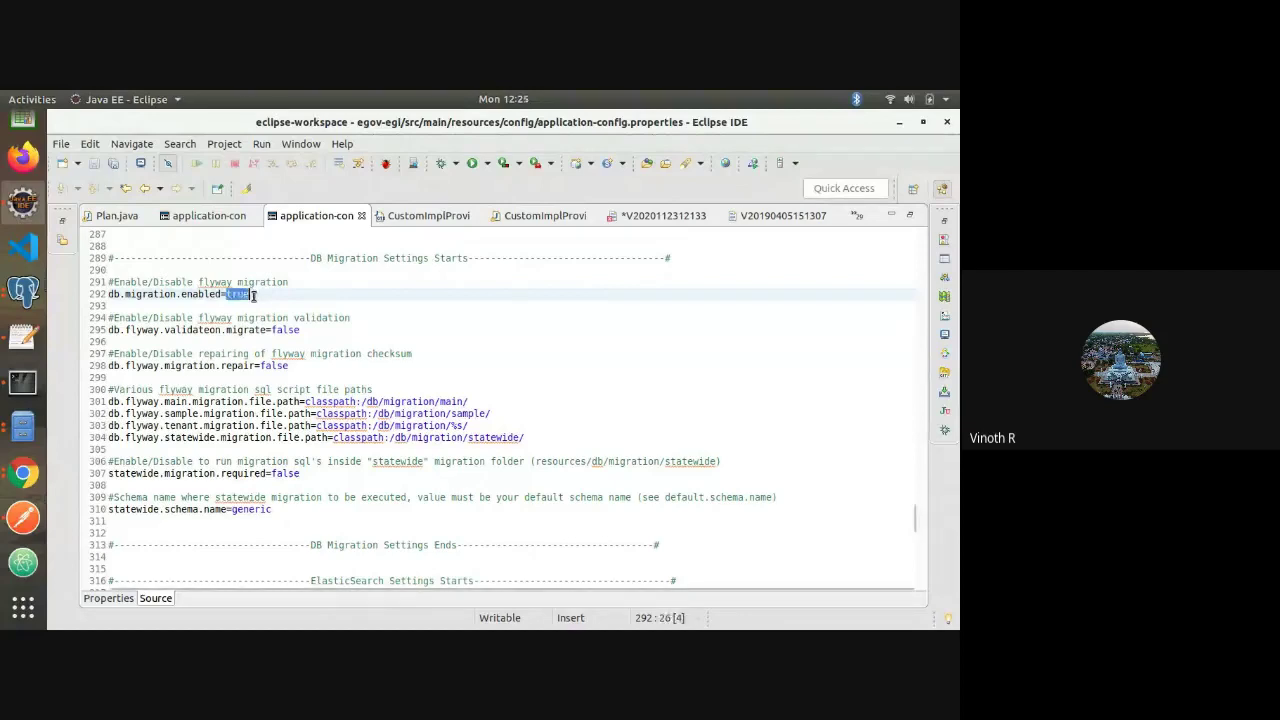
pyautogui.click(253, 295)
pyautogui.click(360, 346)
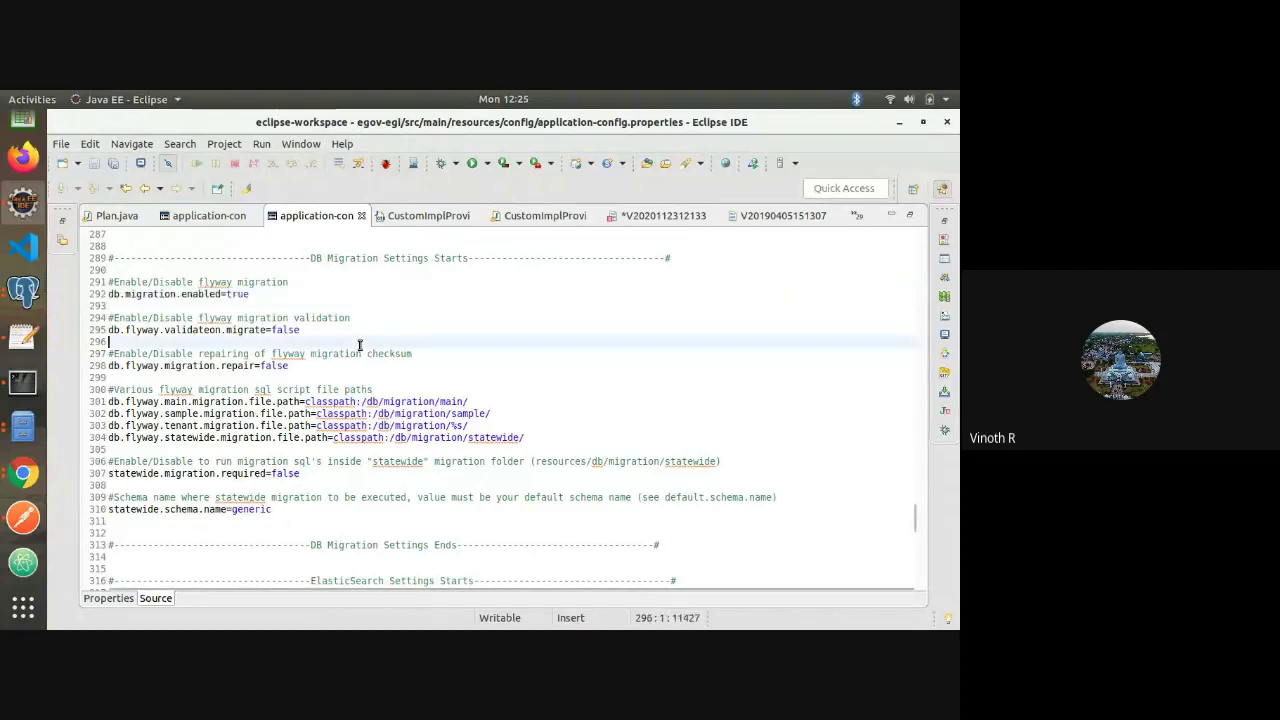
pyautogui.doubleClick(327, 331)
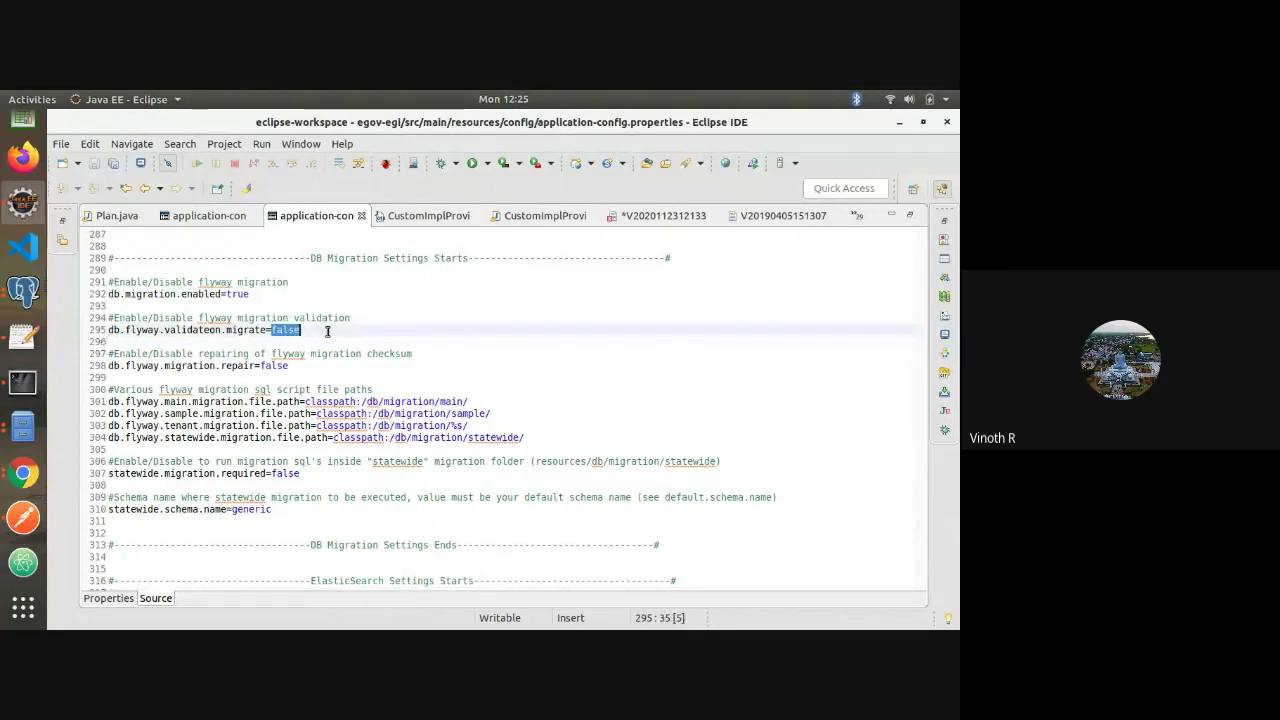
pyautogui.tripleClick(327, 331)
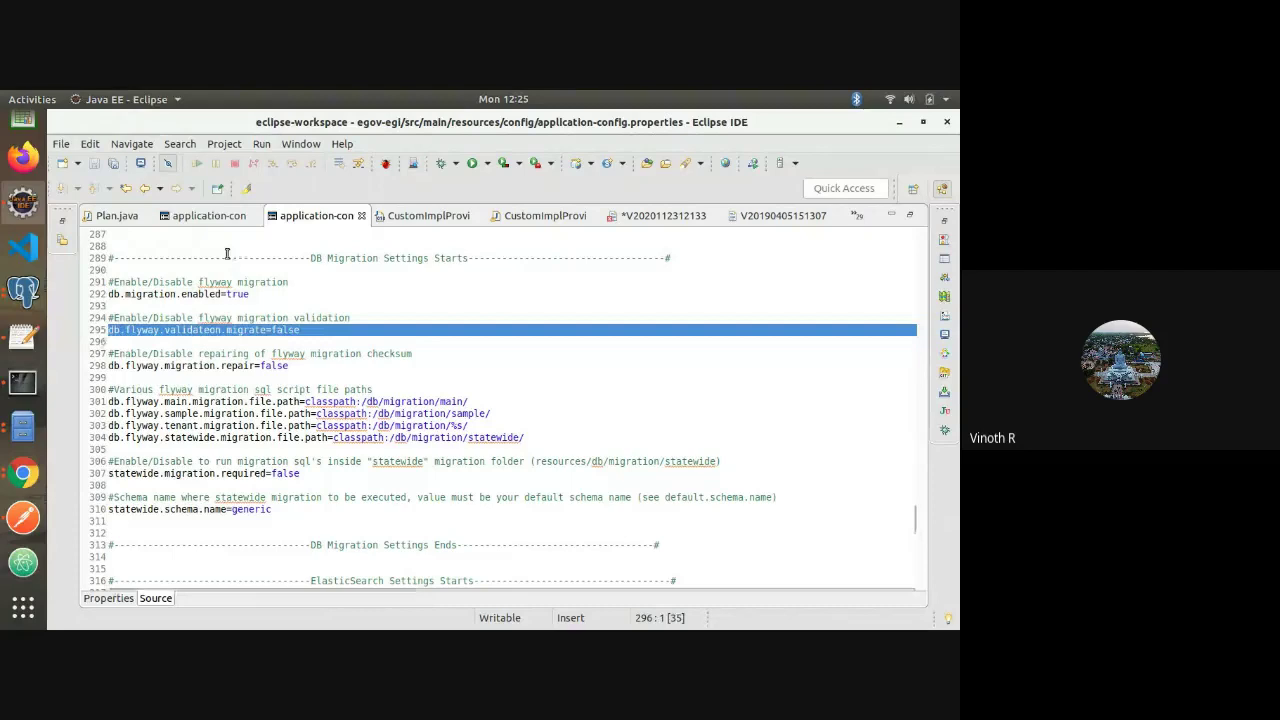
pyautogui.click(660, 215)
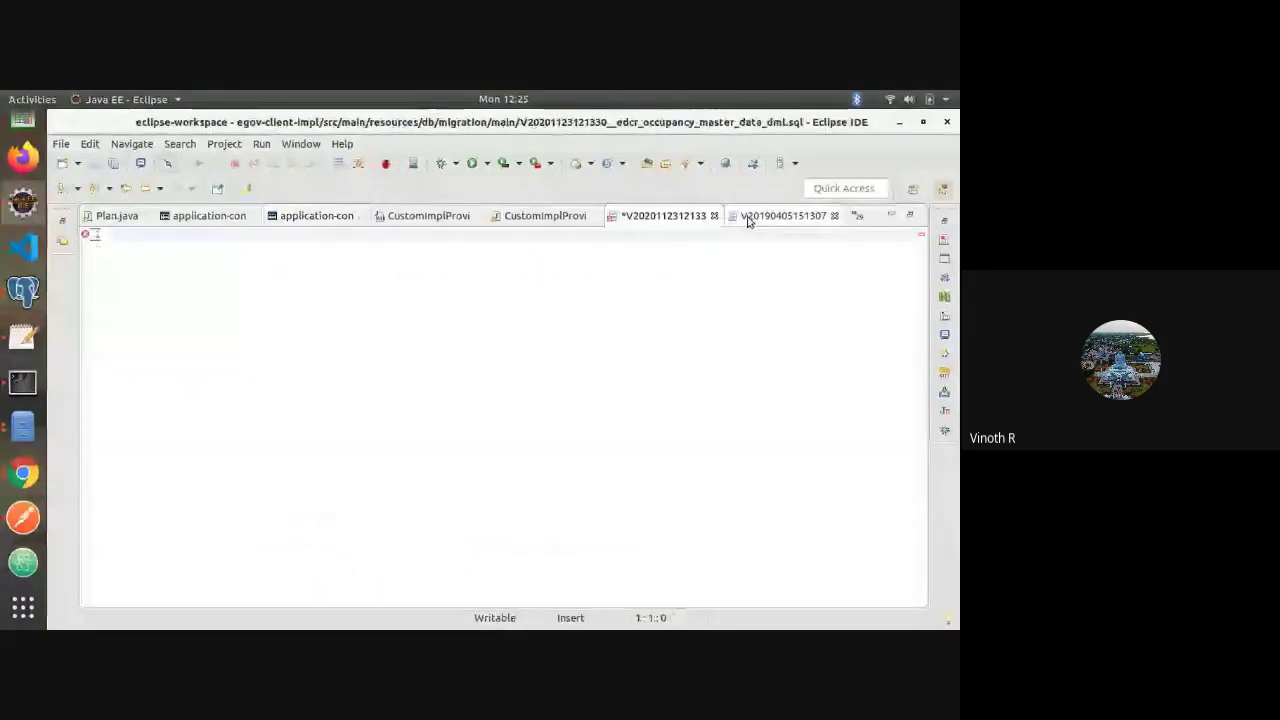
pyautogui.click(749, 220)
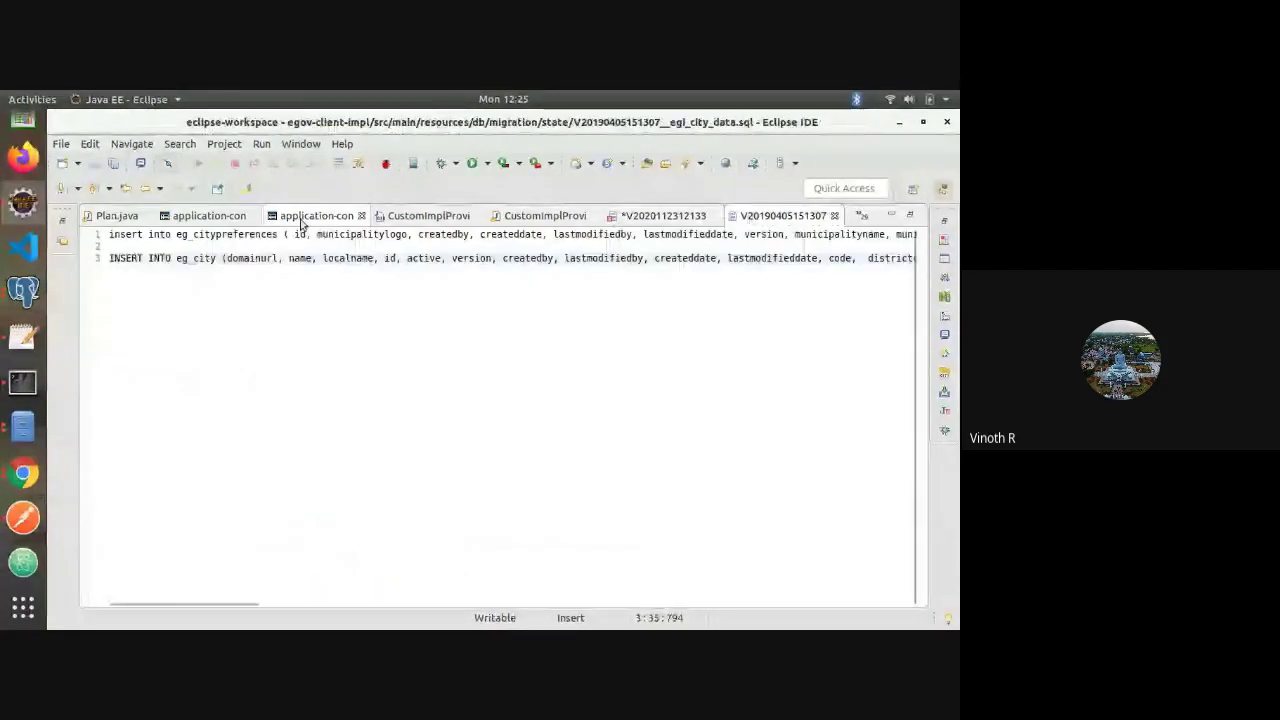
pyautogui.hotkey('ctrl', 'm')
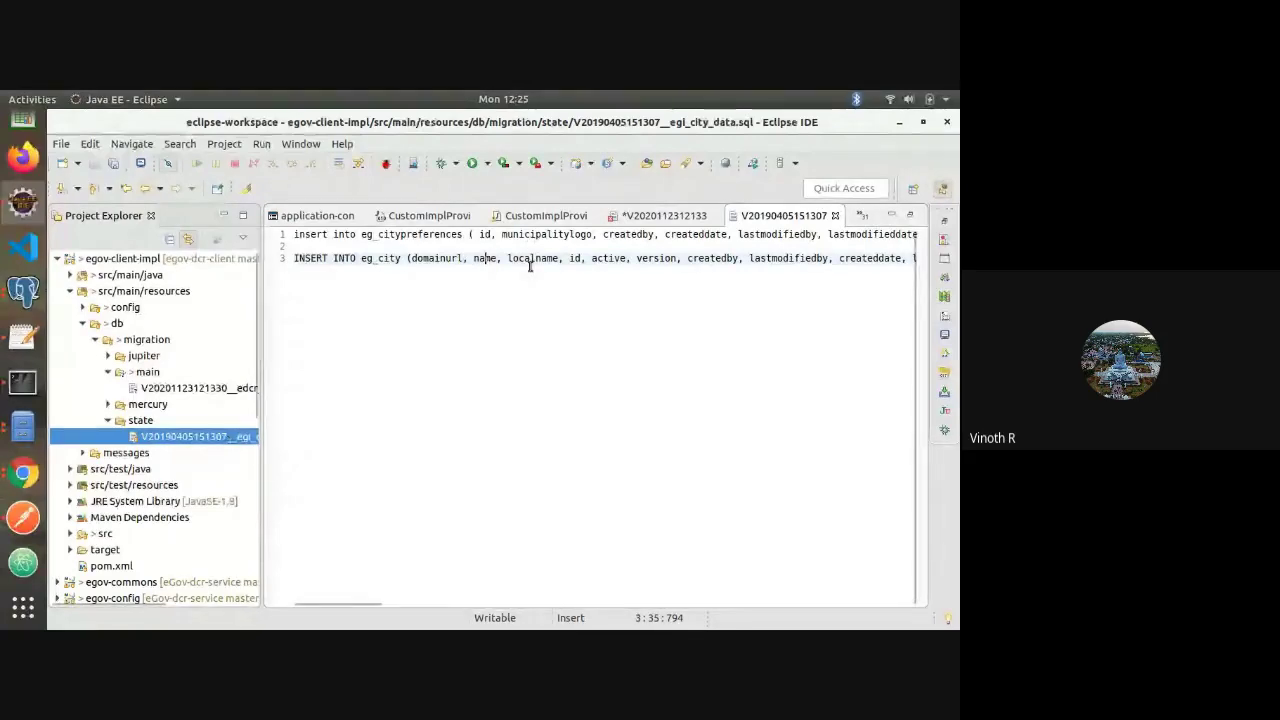
pyautogui.press('End')
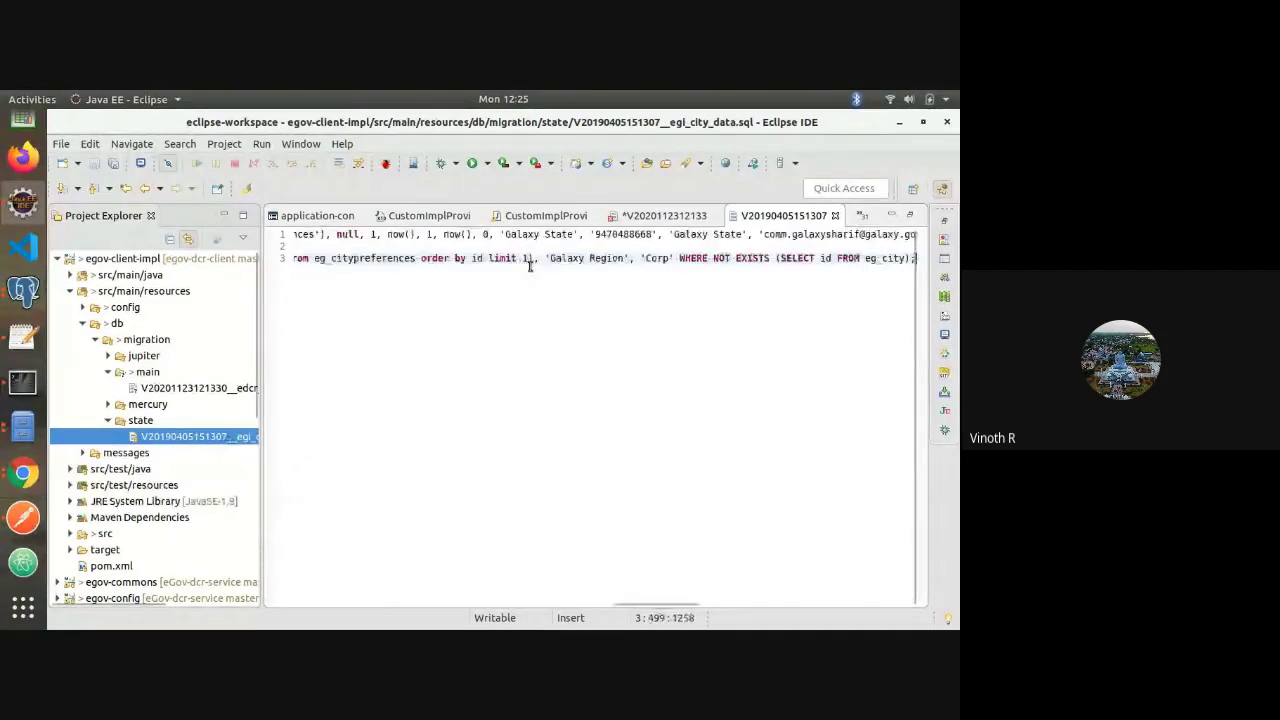
pyautogui.hotkey('shift', 'Home')
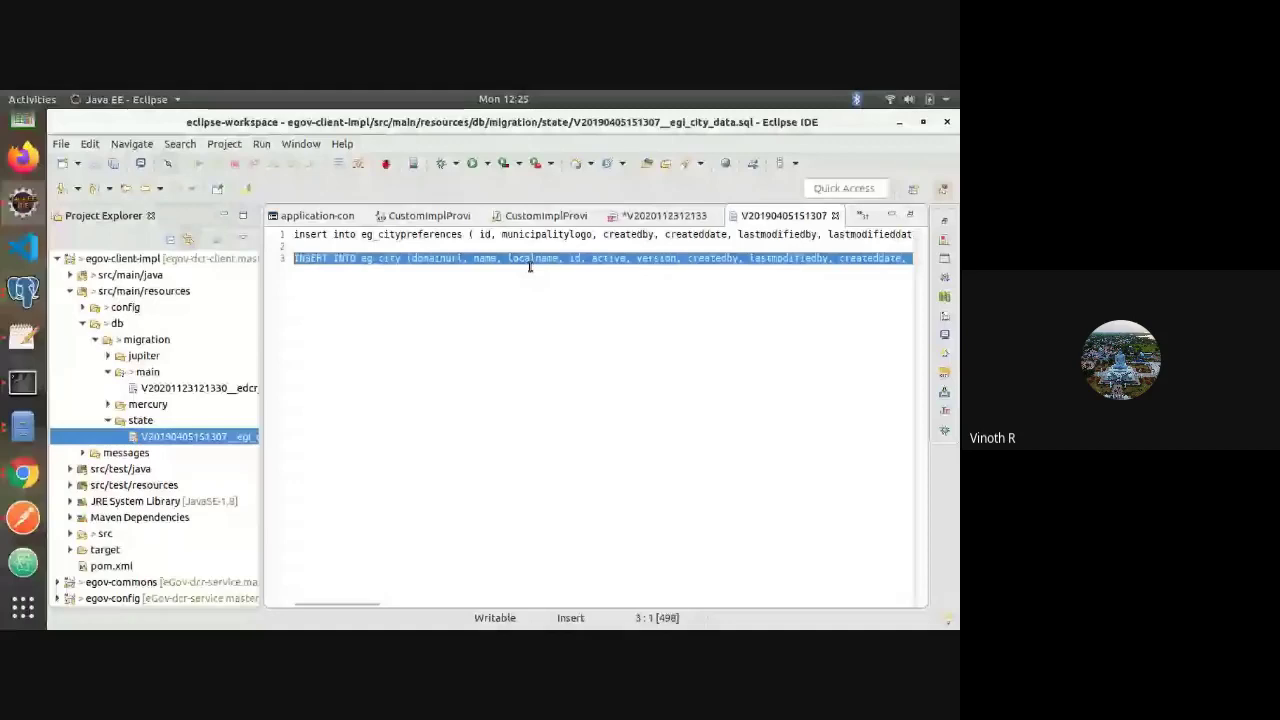
pyautogui.press('End')
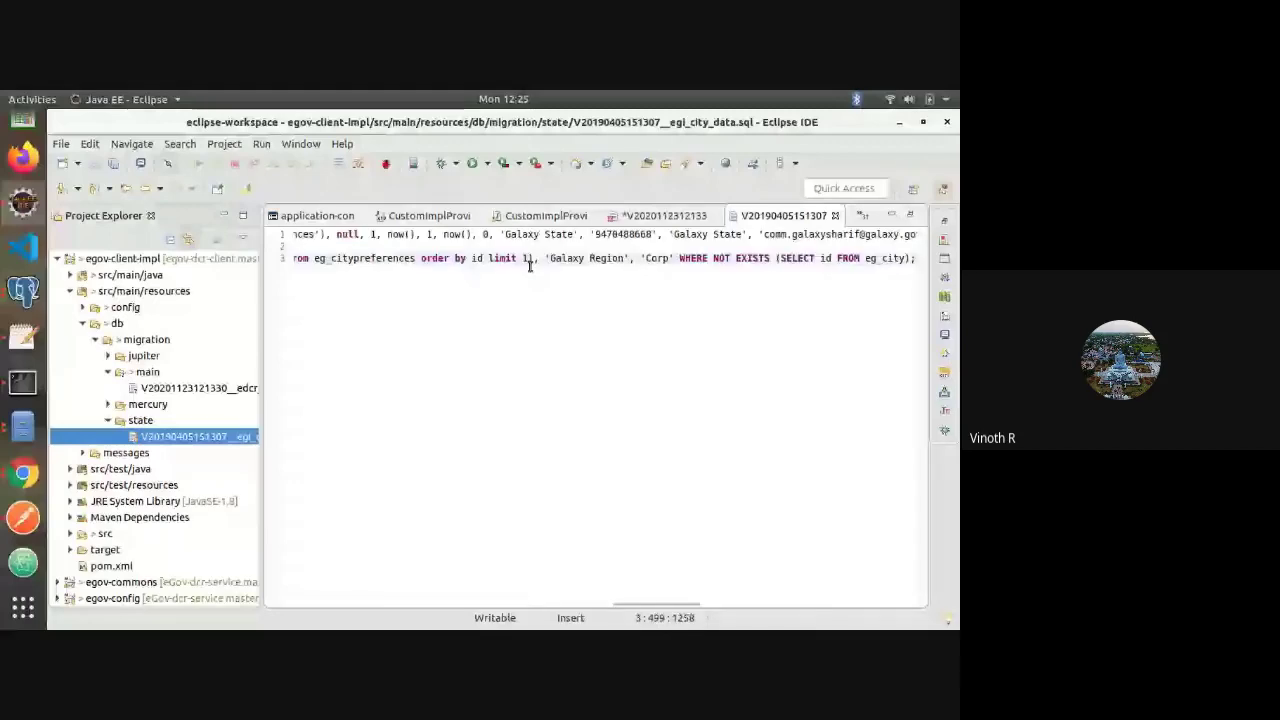
pyautogui.press('Return')
pyautogui.press('Return')
pyautogui.hotkey('ctrl', 'v')
pyautogui.hotkey('ctrl', 's')
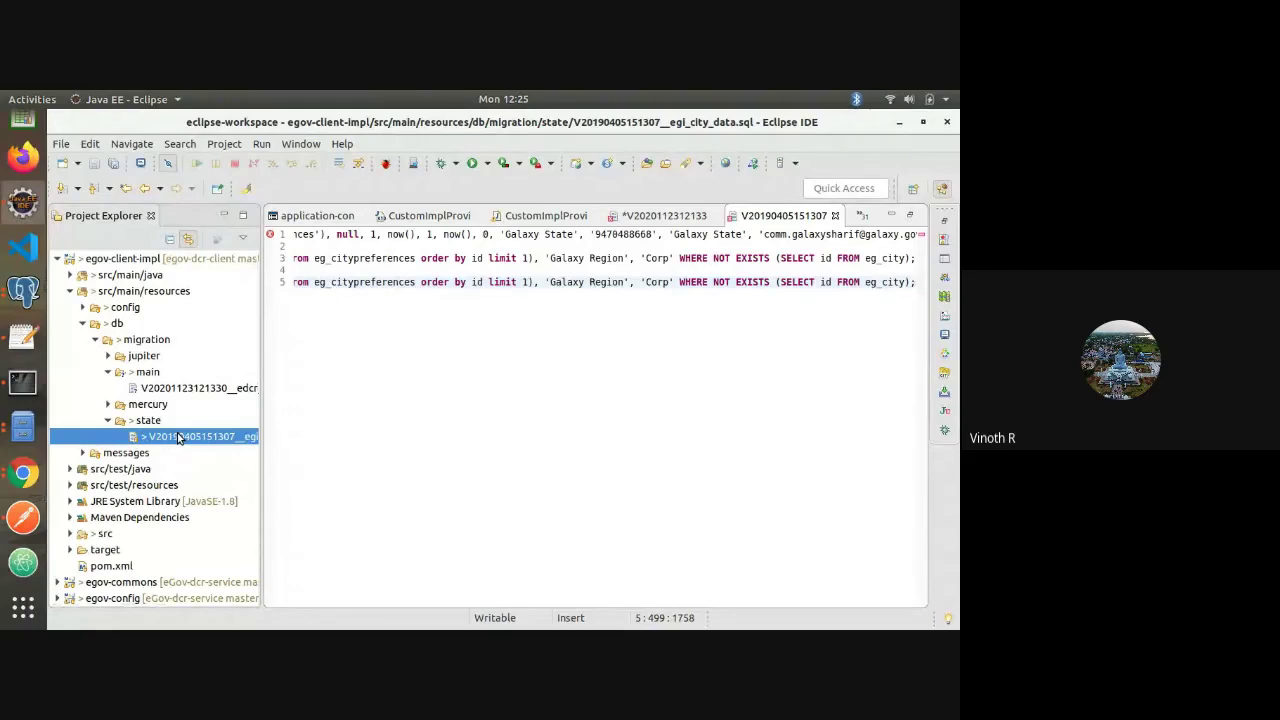
# Return to application-config.properties and highlight the flyway migration validation comment and the value of db.flyway.validateon.migrate
pyautogui.click(296, 217)
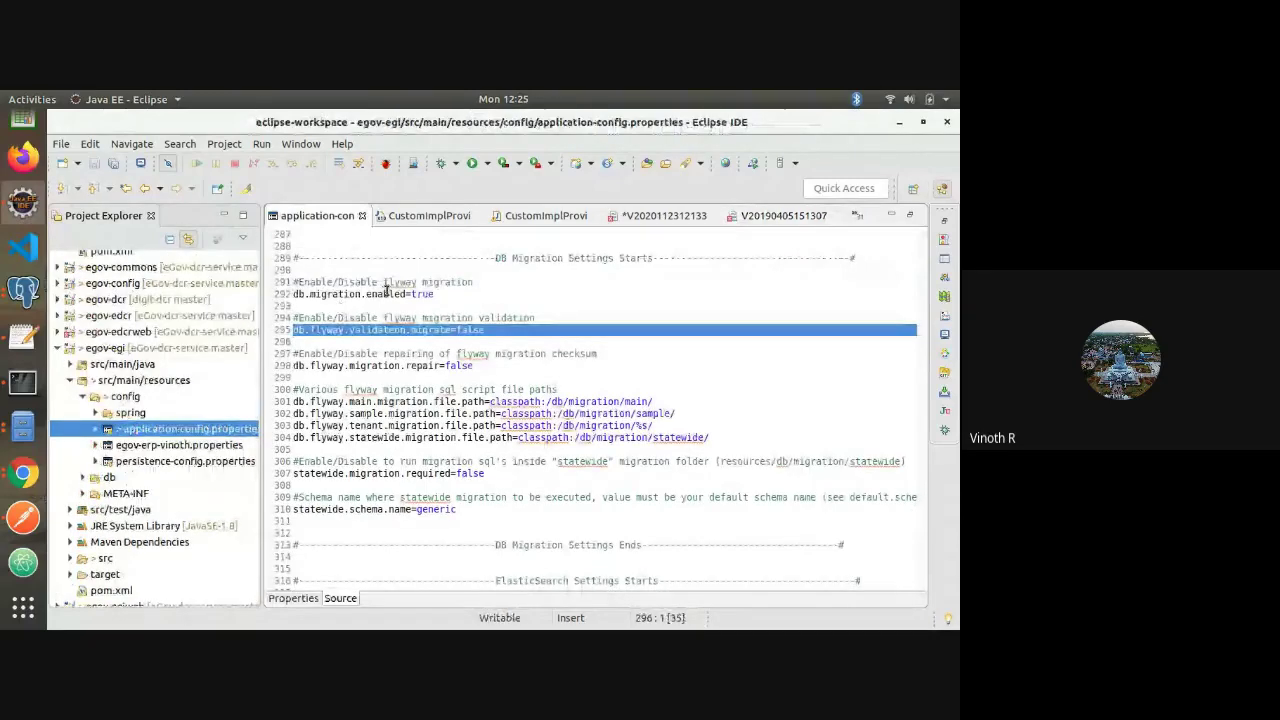
pyautogui.doubleClick(357, 318)
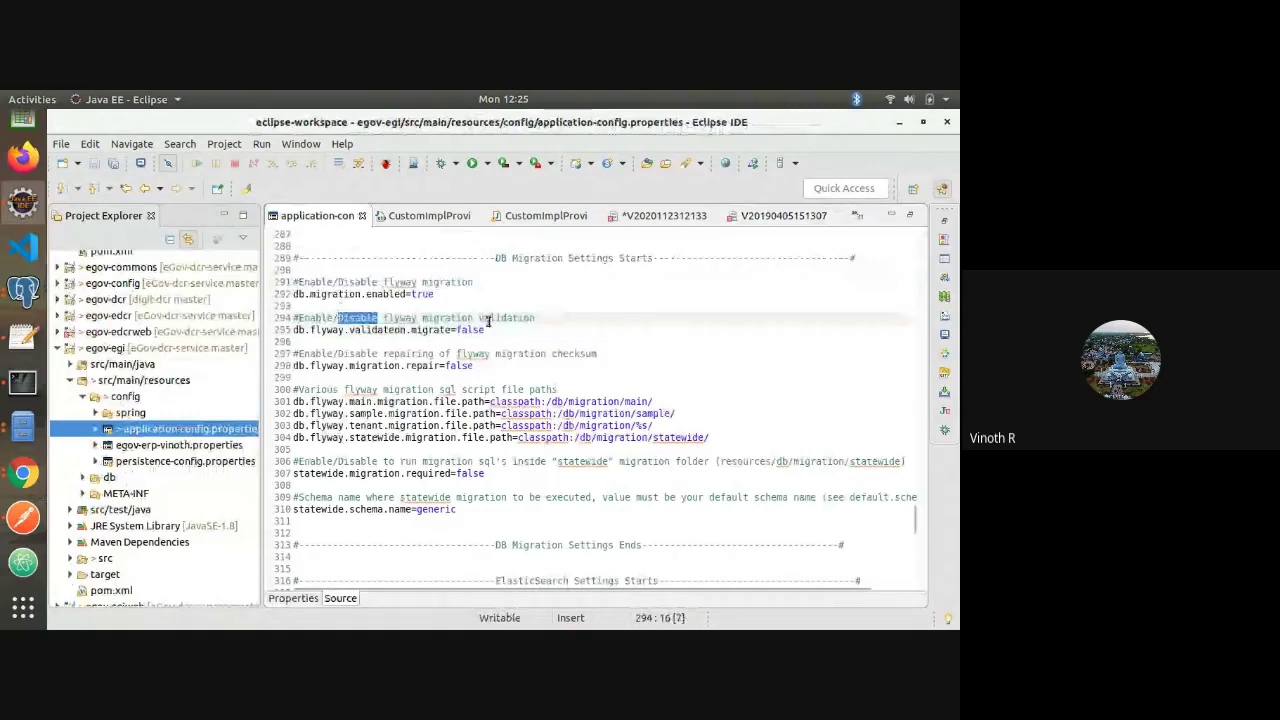
pyautogui.doubleClick(469, 329)
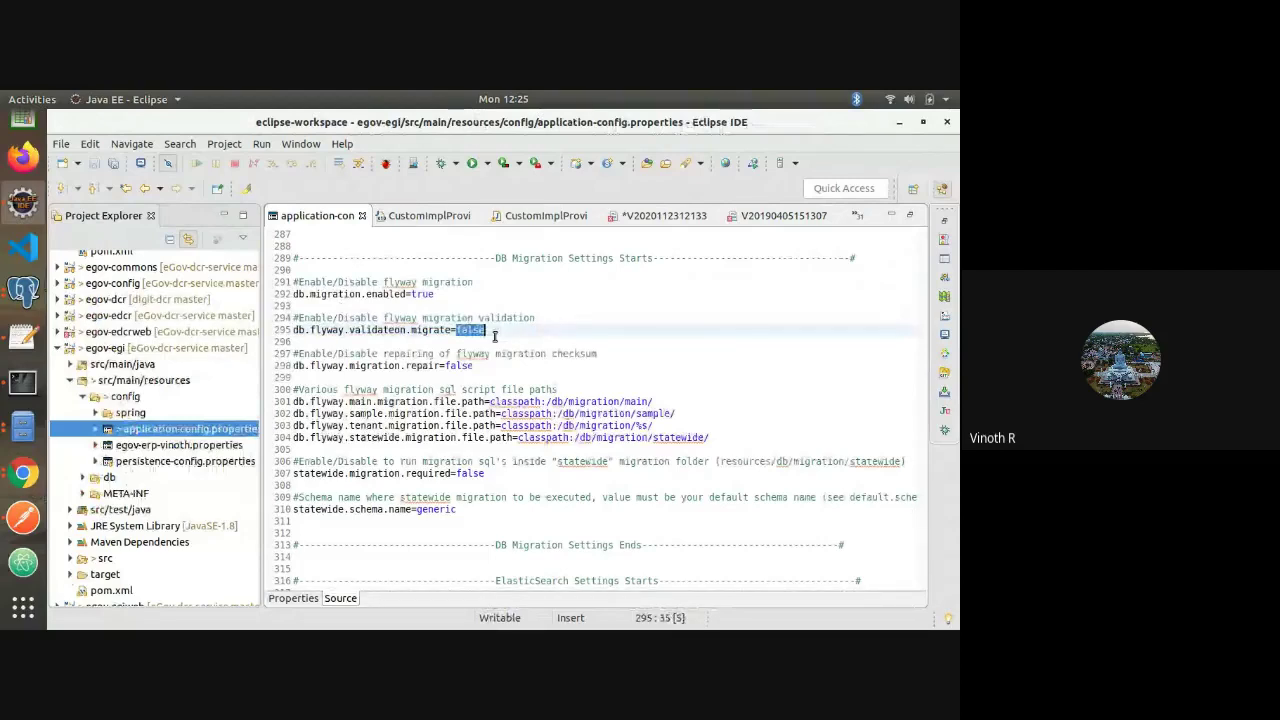
pyautogui.click(680, 214)
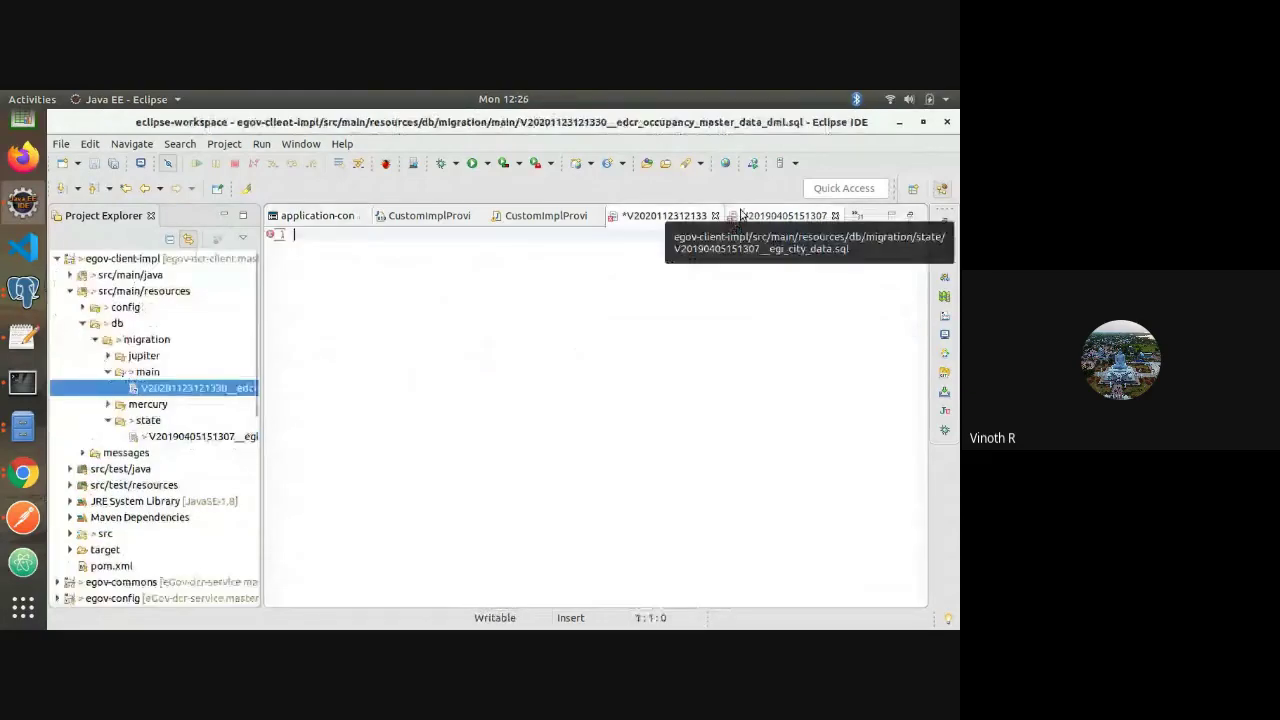
pyautogui.click(741, 215)
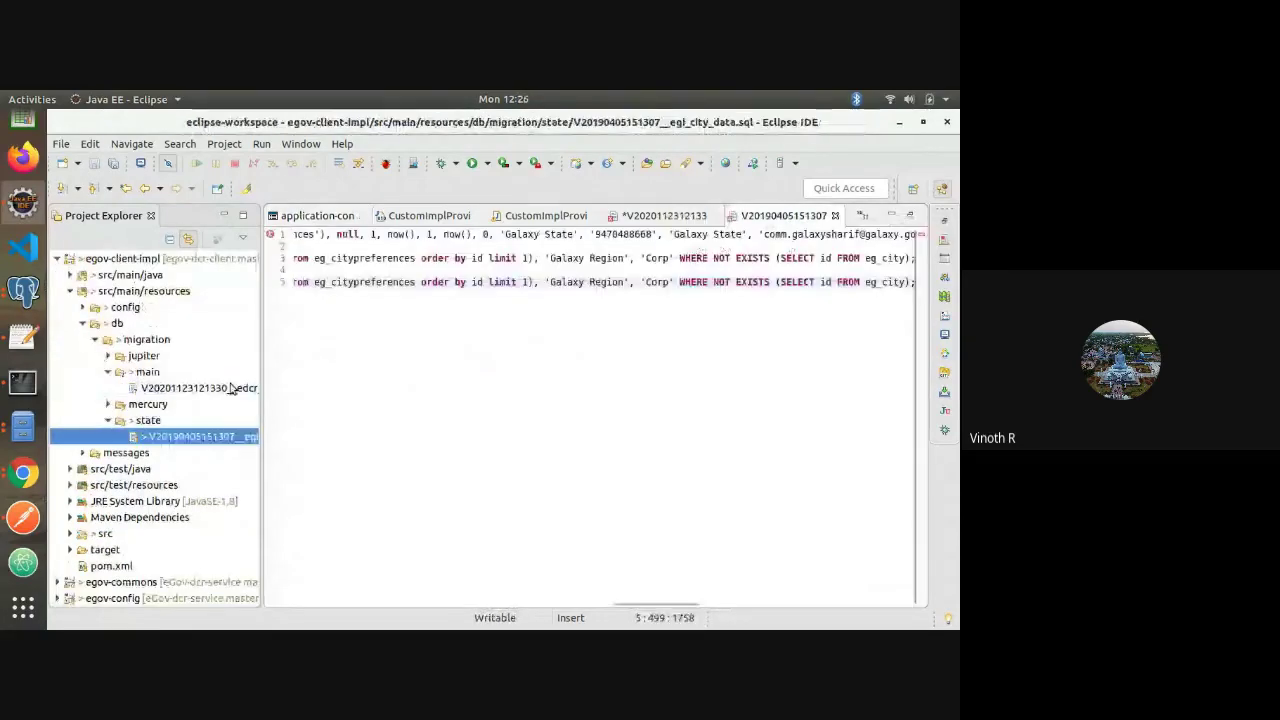
pyautogui.click(168, 437)
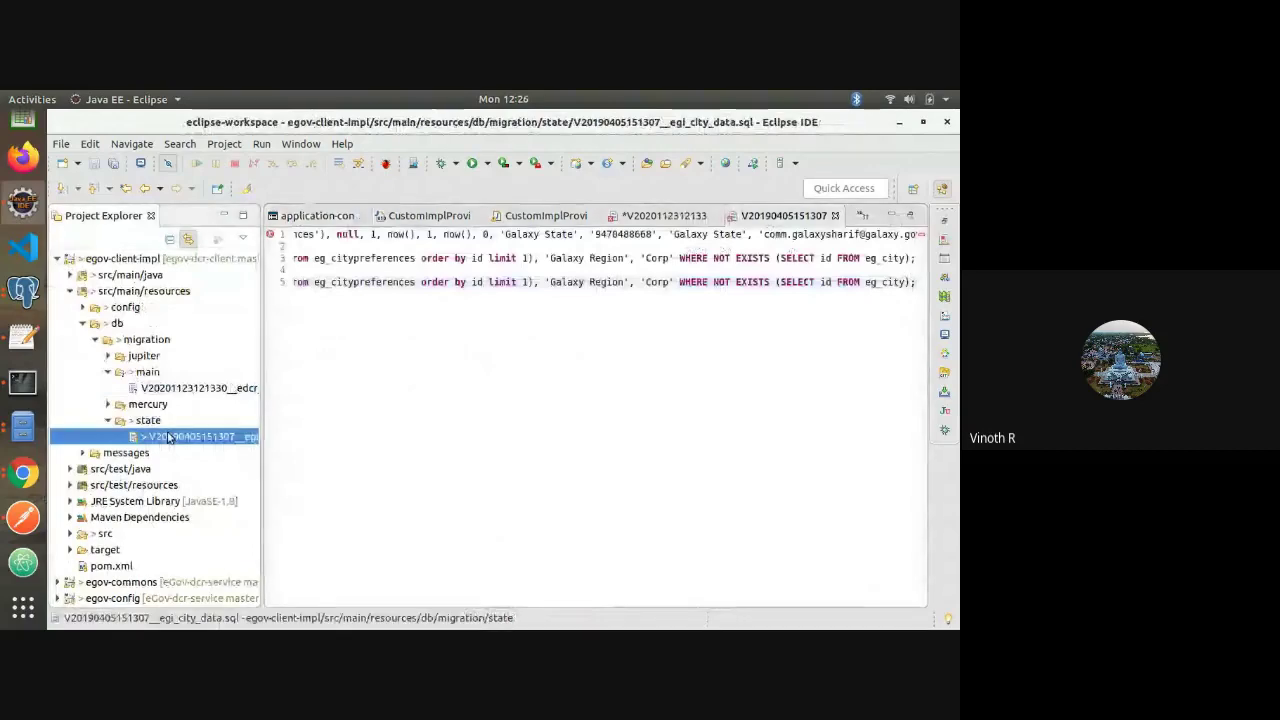
pyautogui.press('F2')
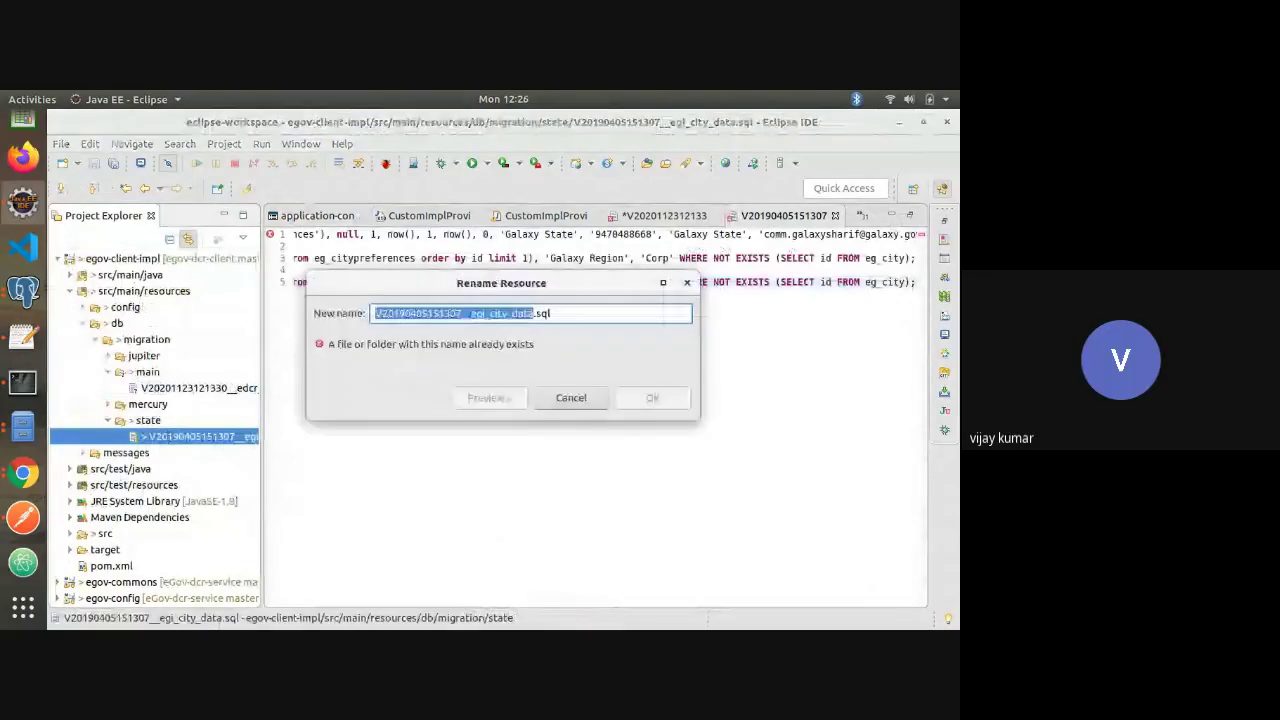
pyautogui.click(377, 313)
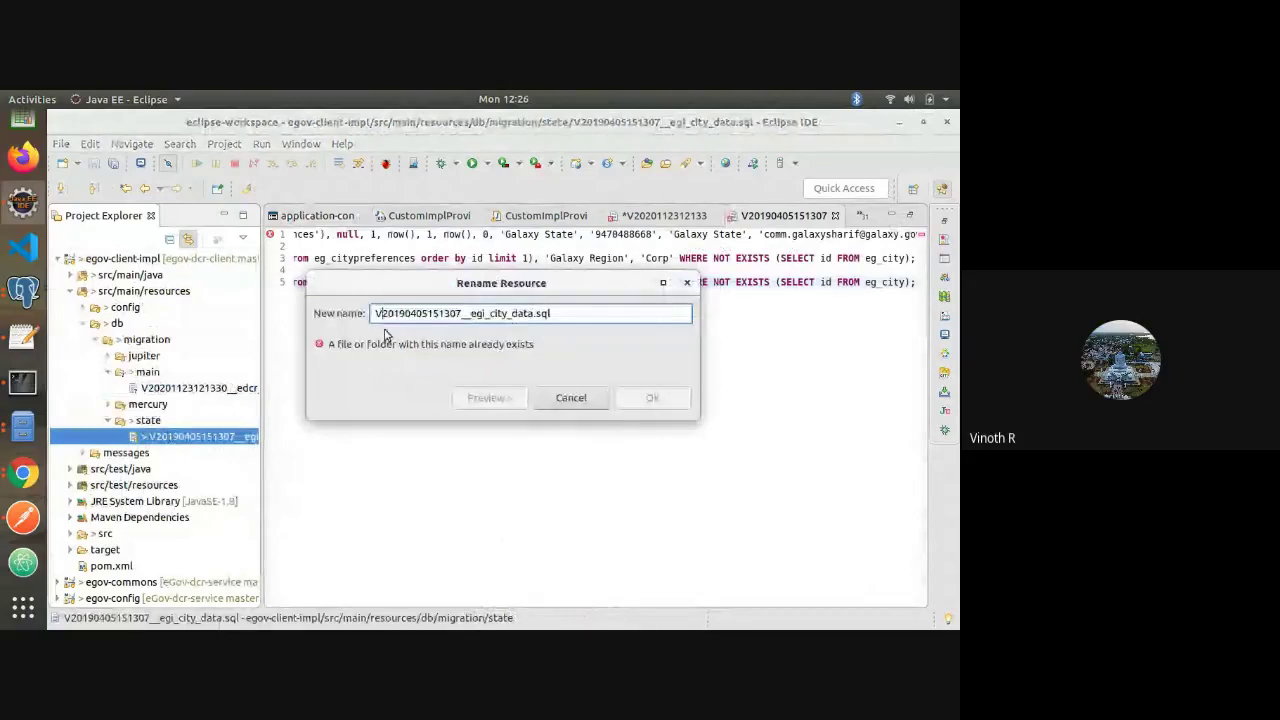
pyautogui.hotkey('shift', 'Right')
pyautogui.hotkey('shift', 'Right')
pyautogui.hotkey('shift', 'Right')
pyautogui.hotkey('shift', 'Right')
pyautogui.hotkey('shift', 'Right')
pyautogui.hotkey('shift', 'Right')
pyautogui.hotkey('shift', 'Right')
pyautogui.hotkey('shift', 'Right')
pyautogui.hotkey('shift', 'Right')
pyautogui.hotkey('shift', 'Right')
pyautogui.hotkey('shift', 'Right')
pyautogui.hotkey('shift', 'Right')
pyautogui.hotkey('shift', 'Right')
pyautogui.hotkey('shift', 'Right')
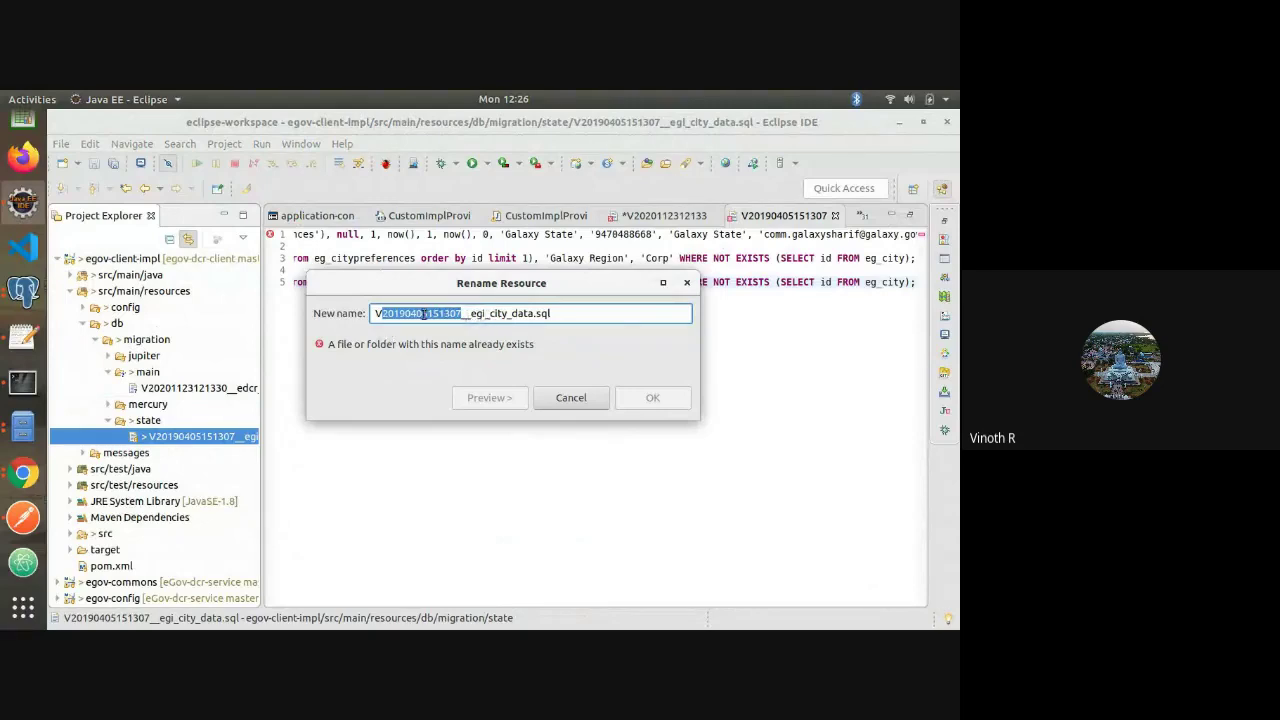
pyautogui.click(570, 398)
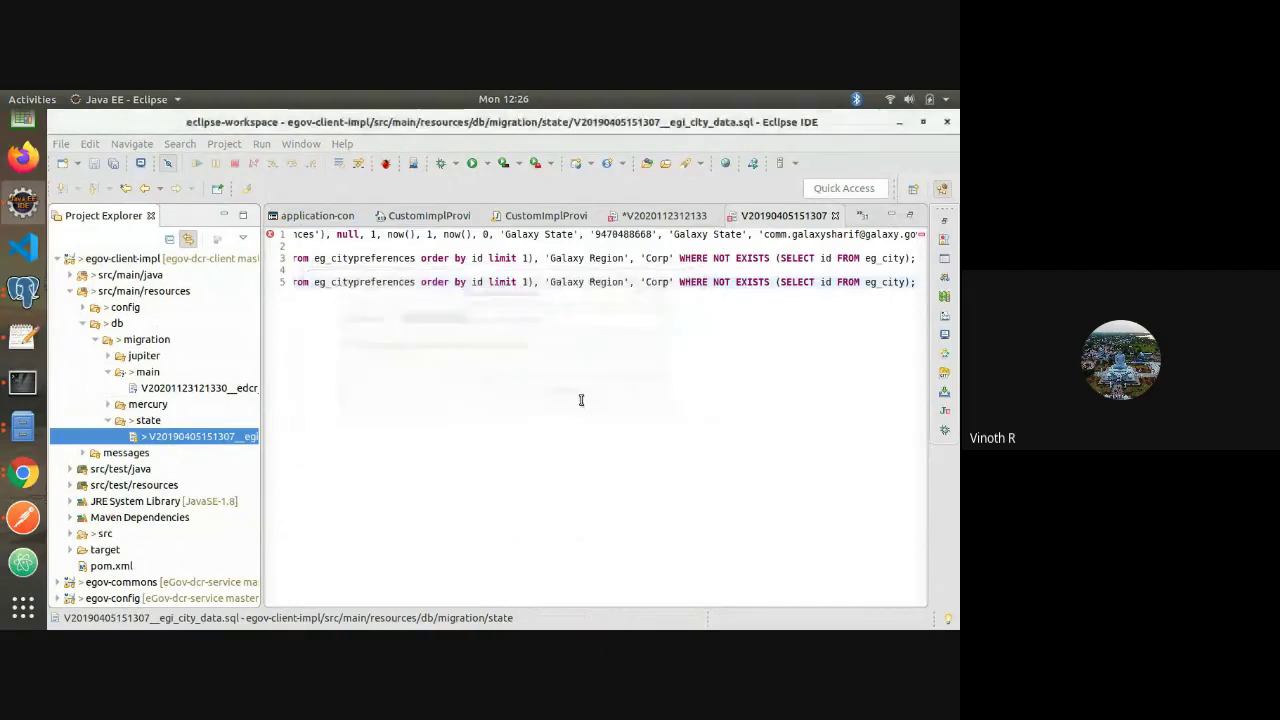
# Highlight the eg_citypreferences insert statement through the start of the first eg_city insert in the city data script
pyautogui.click(482, 256)
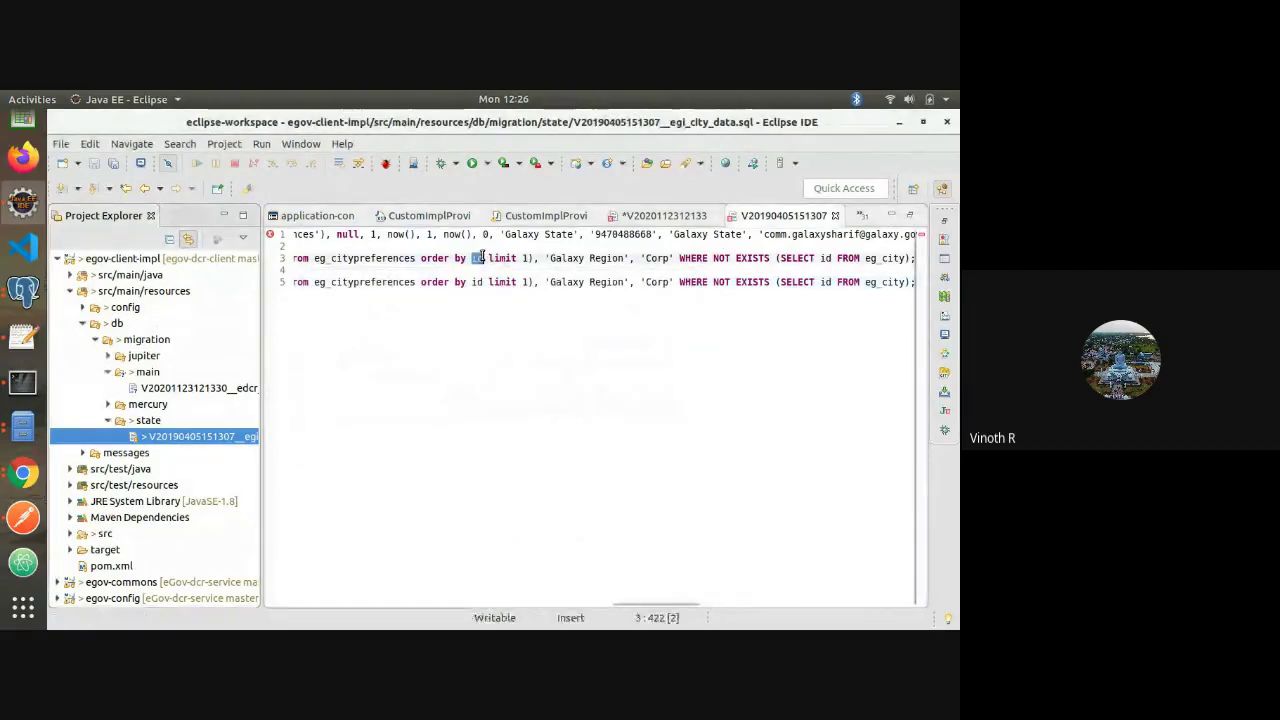
pyautogui.moveTo(658, 606); pyautogui.dragTo(300, 602)
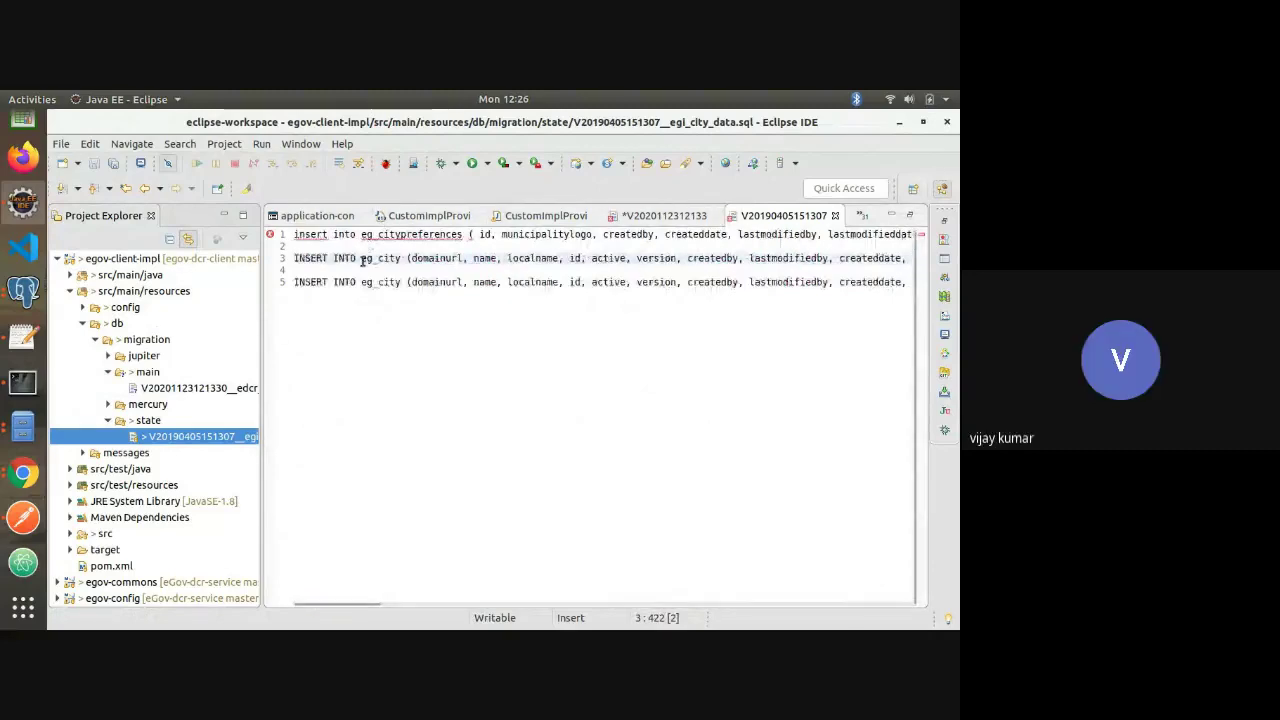
pyautogui.moveTo(361, 259); pyautogui.dragTo(287, 238)
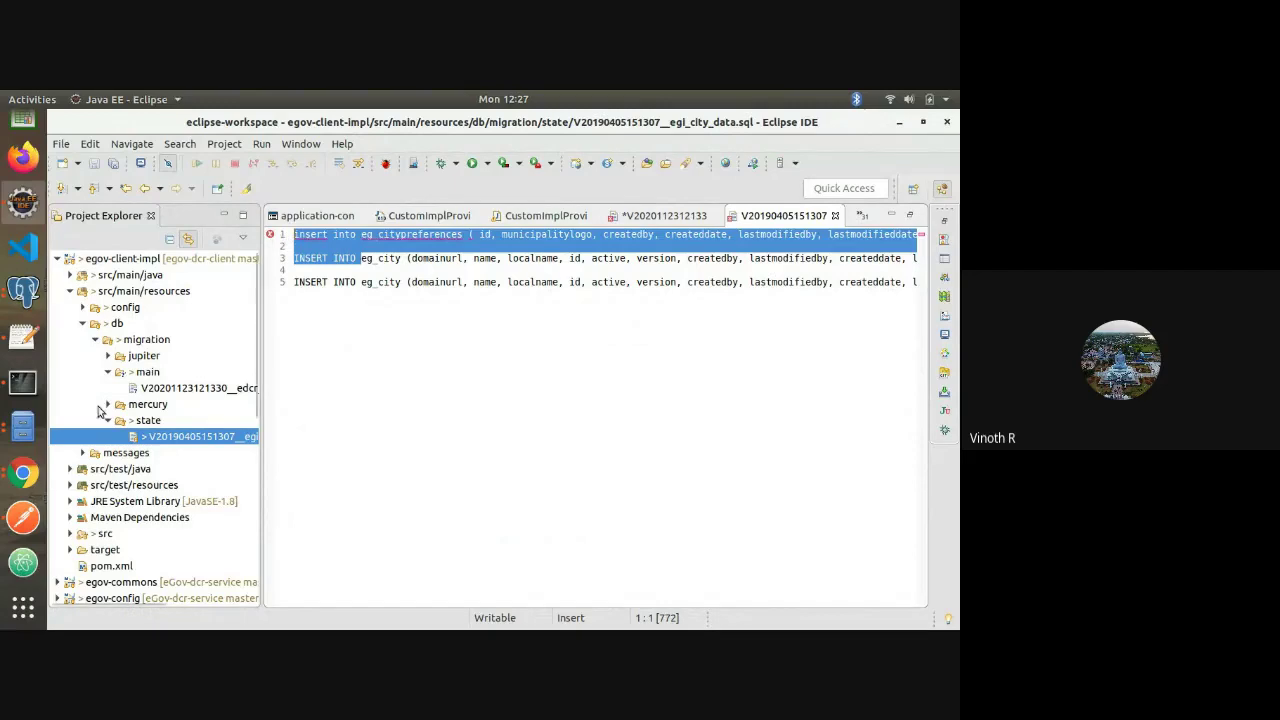
# Switch to the pgAdmin query window, run the flyway_schema_history query ordered by installed_on desc limit 10, and select the first row's checksum
pyautogui.click(14, 297)
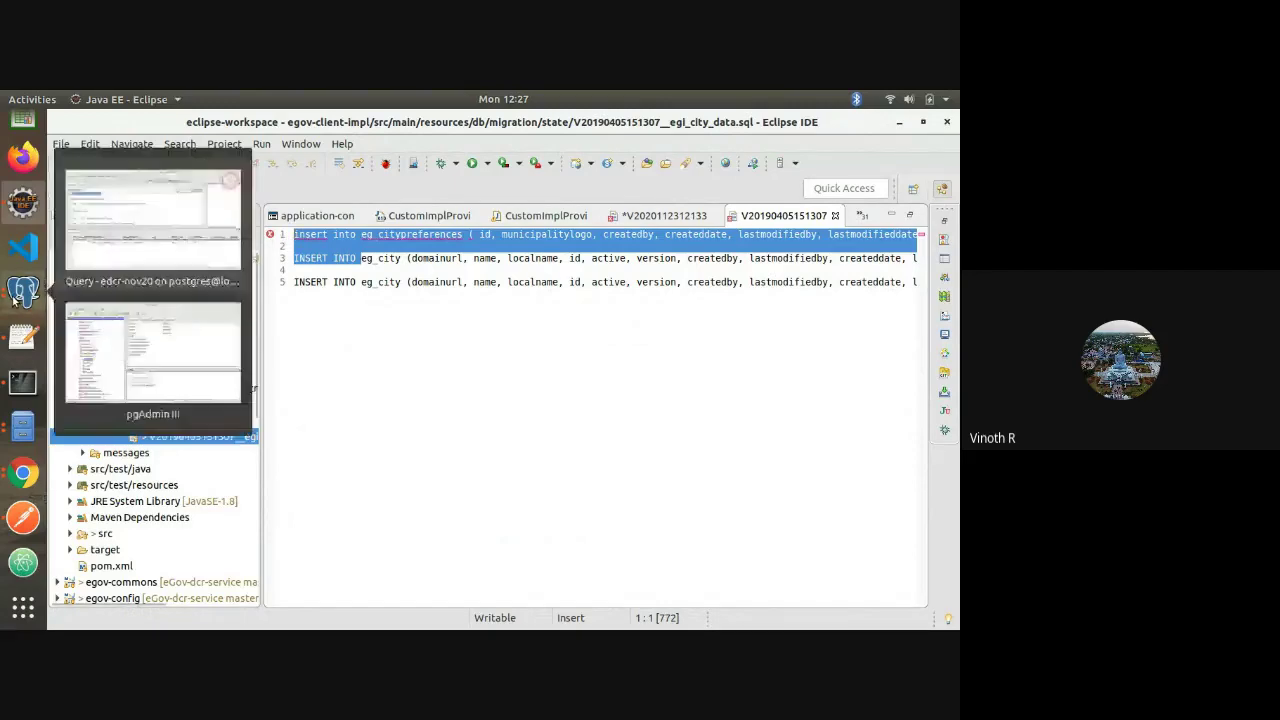
pyautogui.click(140, 225)
pyautogui.doubleClick(268, 287)
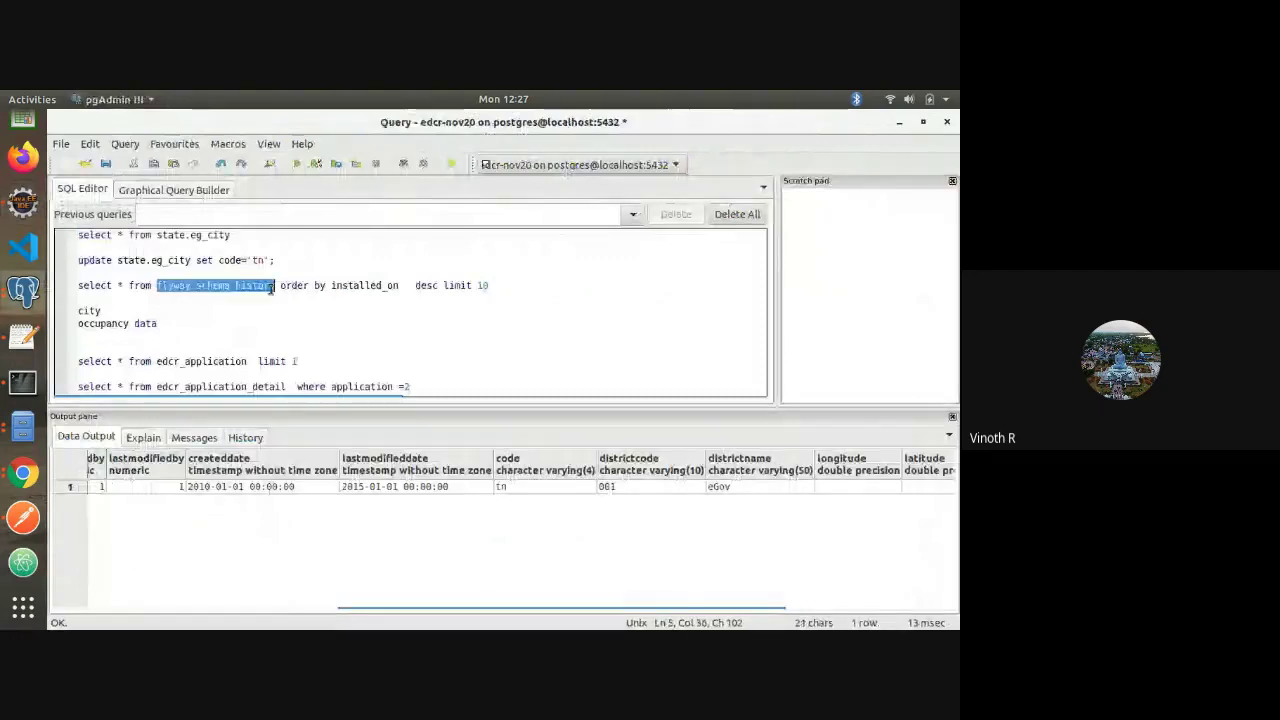
pyautogui.tripleClick(270, 288)
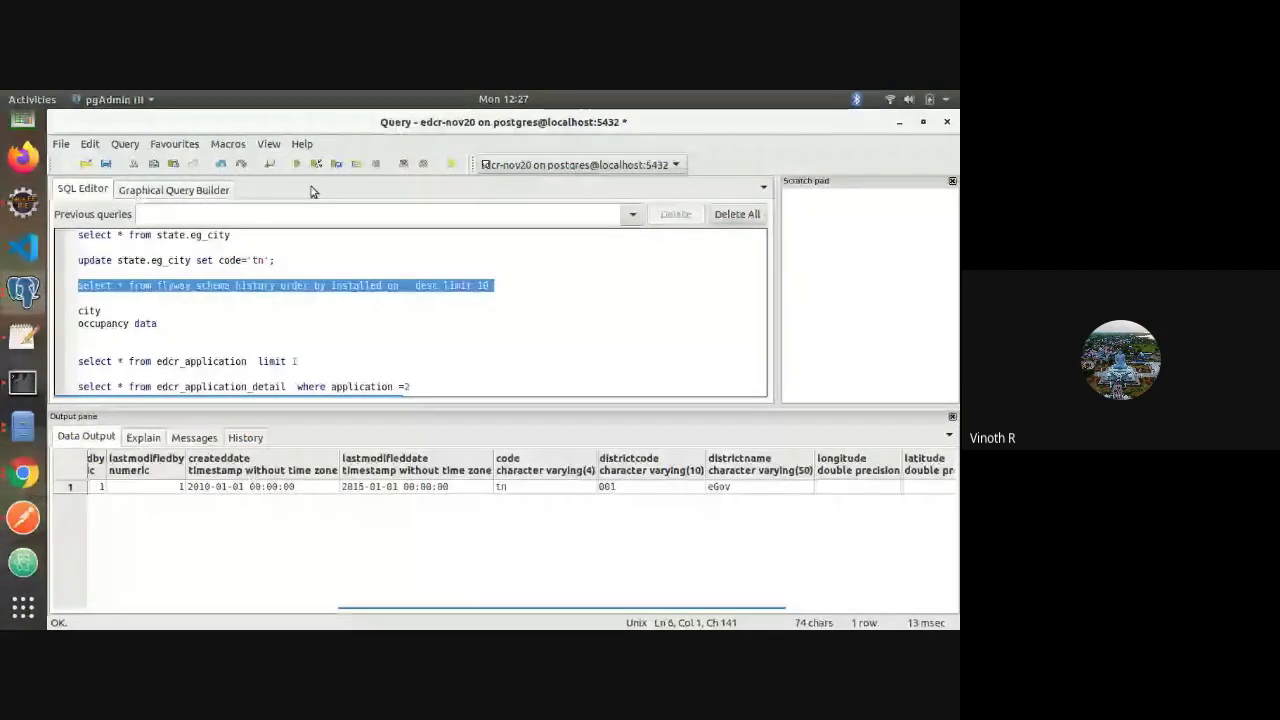
pyautogui.click(296, 164)
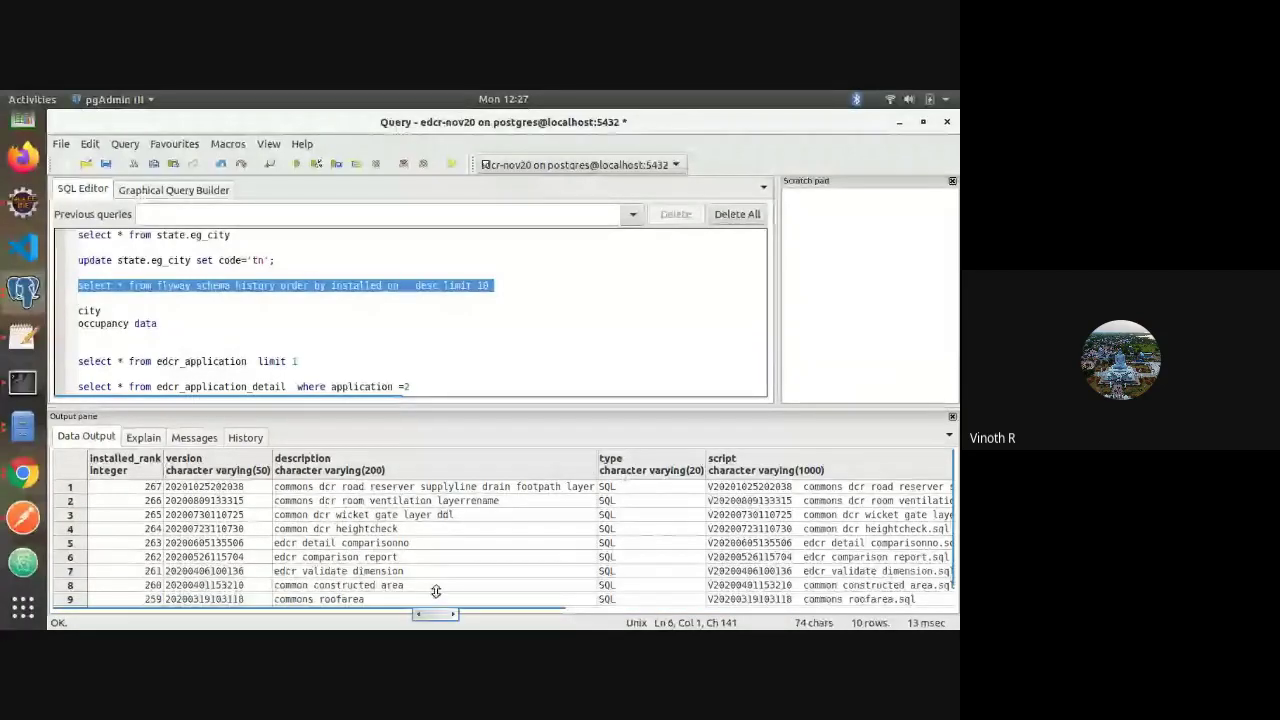
pyautogui.moveTo(431, 606); pyautogui.dragTo(781, 606)
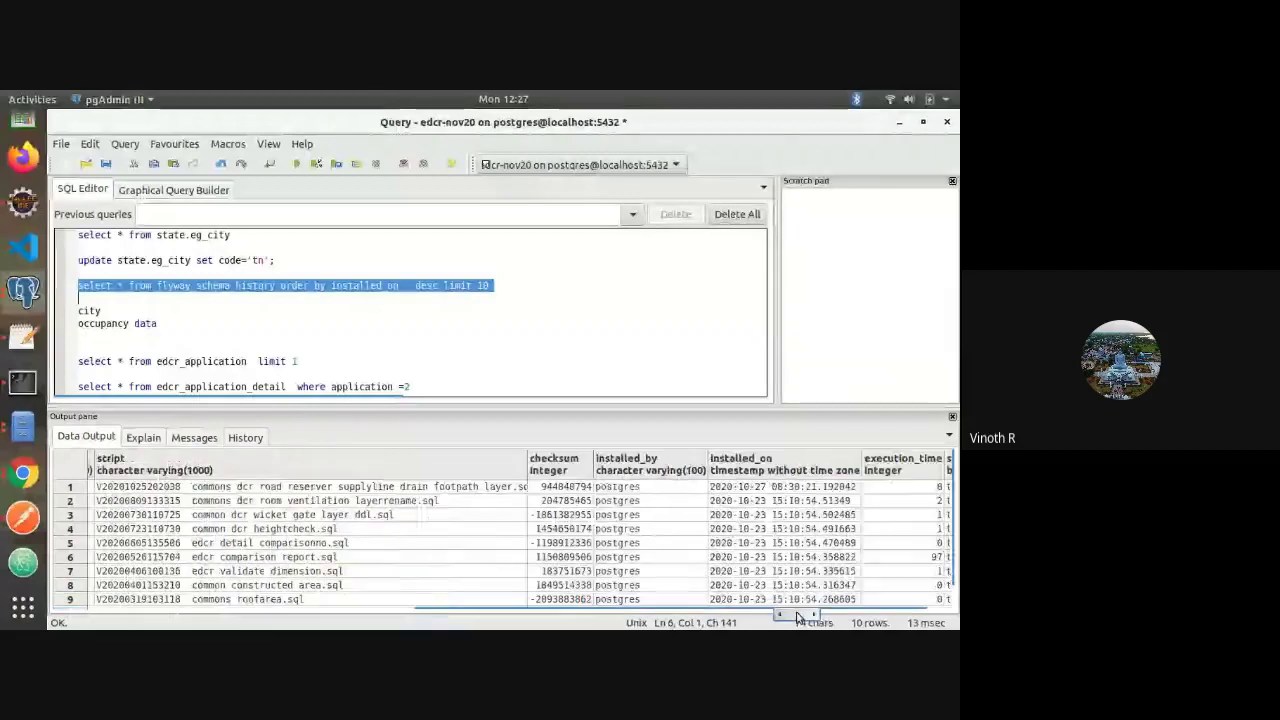
pyautogui.click(553, 486)
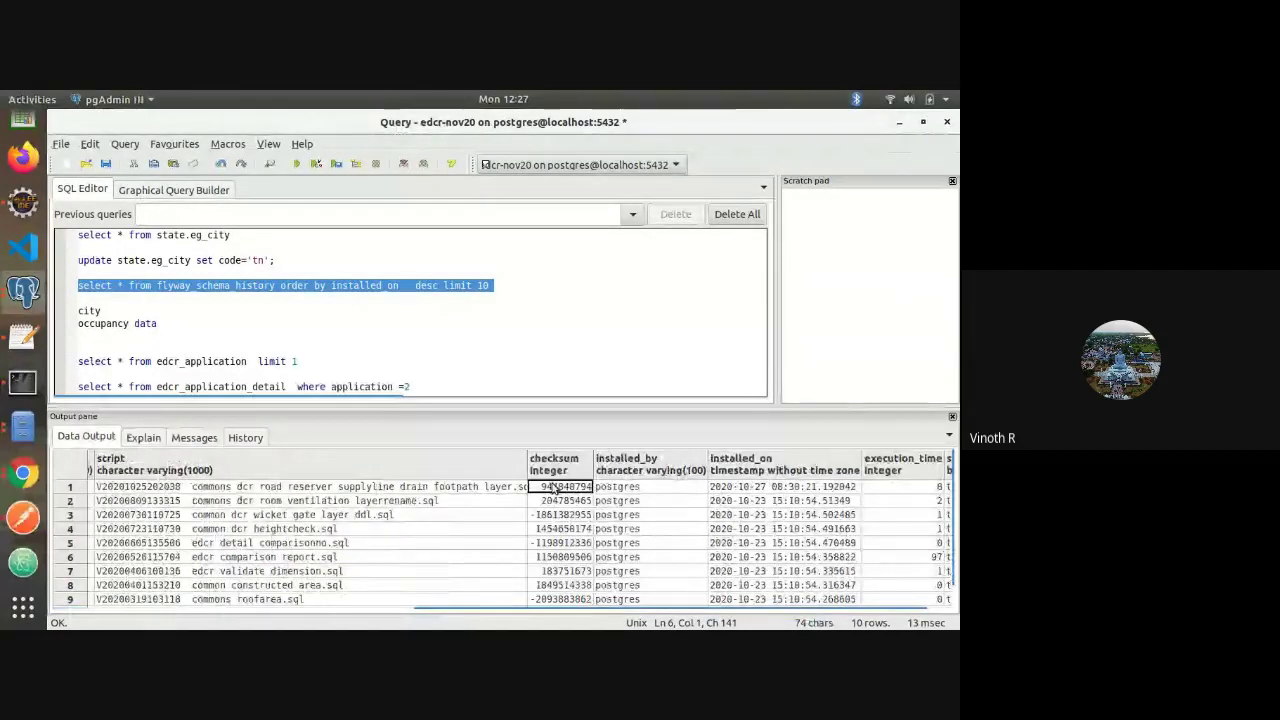
# Return to application-config.properties in Eclipse and highlight the db.flyway.migration.repair value, its checksum repair comment, and the db.migration.enabled setting with its comment
pyautogui.hotkey('alt', 'Tab')
pyautogui.click(570, 282)
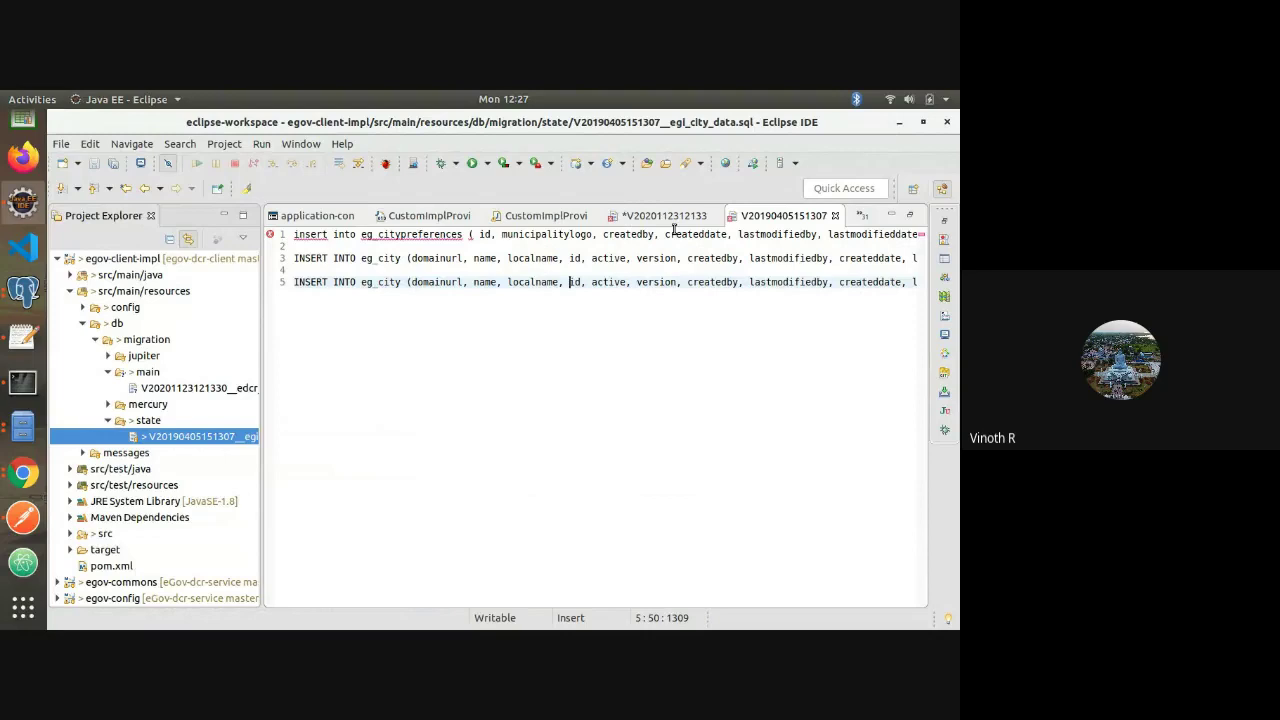
pyautogui.click(327, 210)
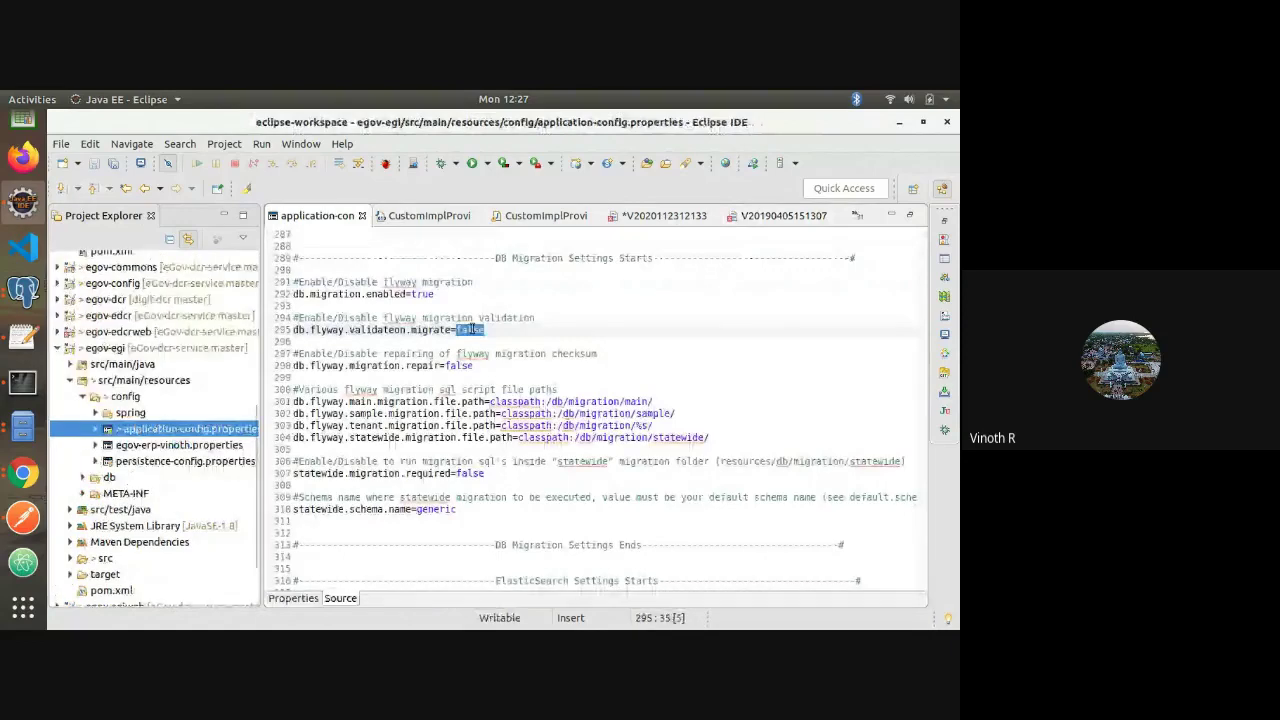
pyautogui.doubleClick(459, 366)
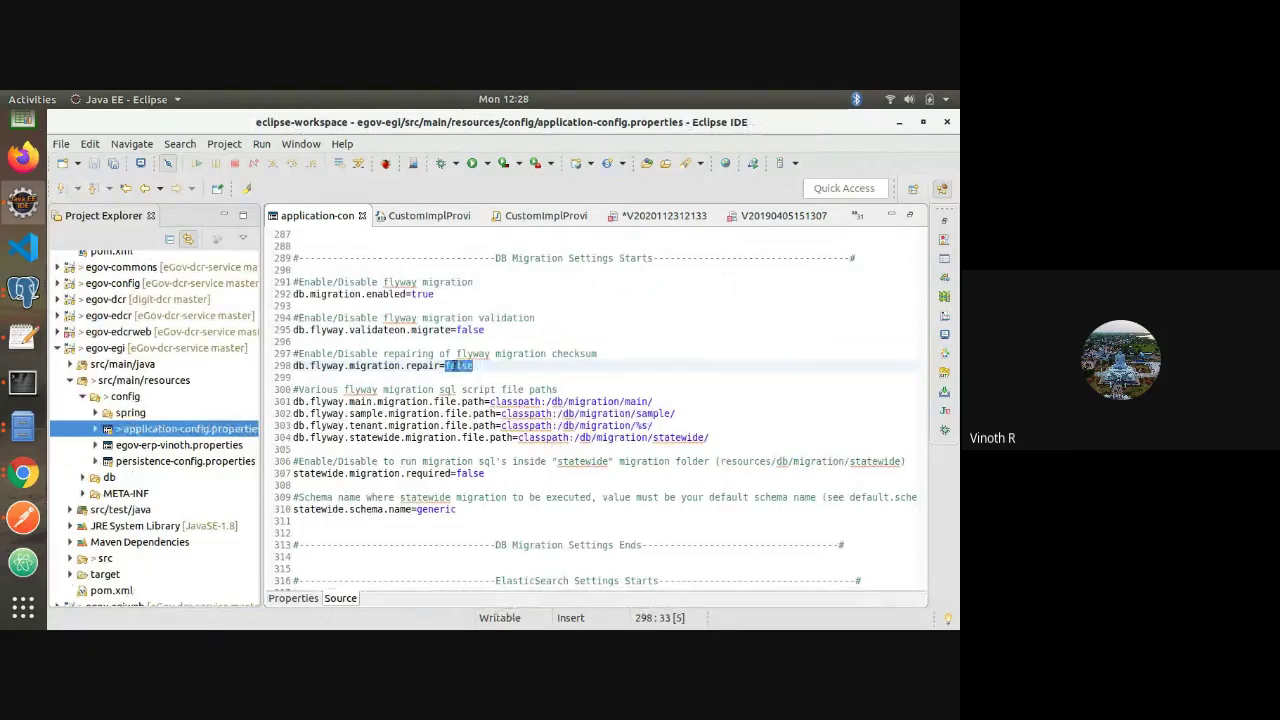
pyautogui.tripleClick(580, 352)
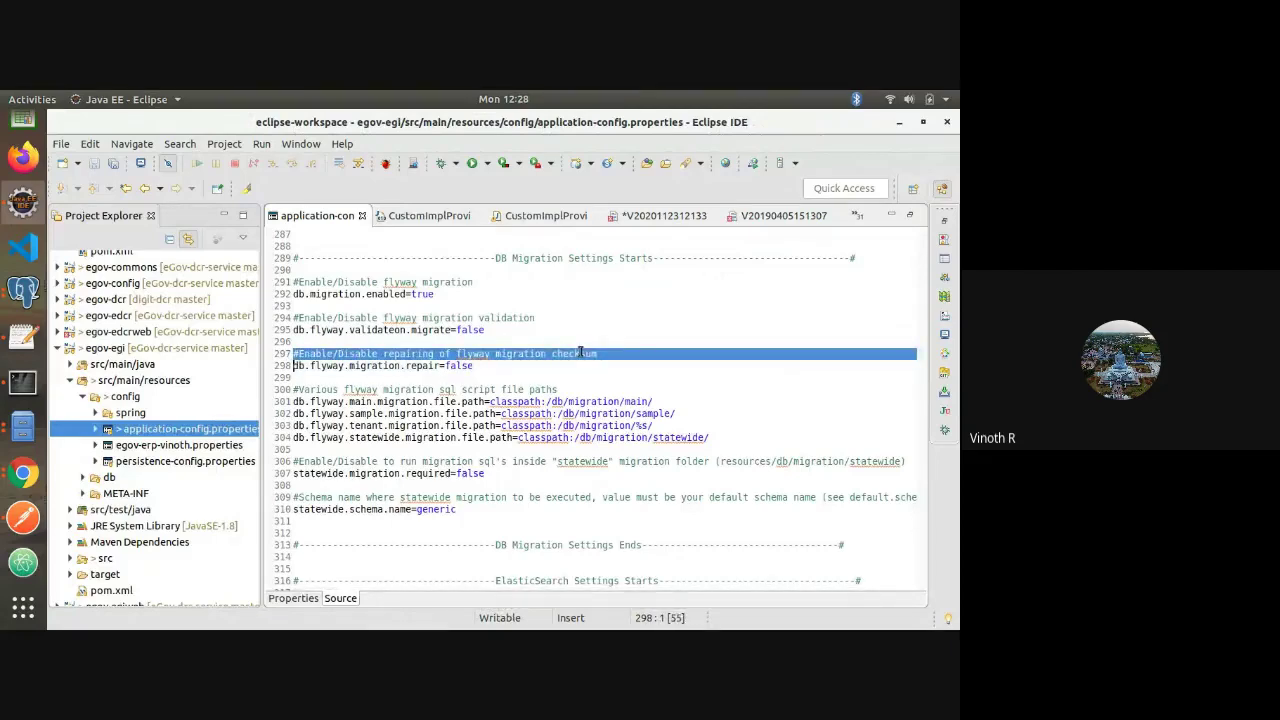
pyautogui.tripleClick(580, 352)
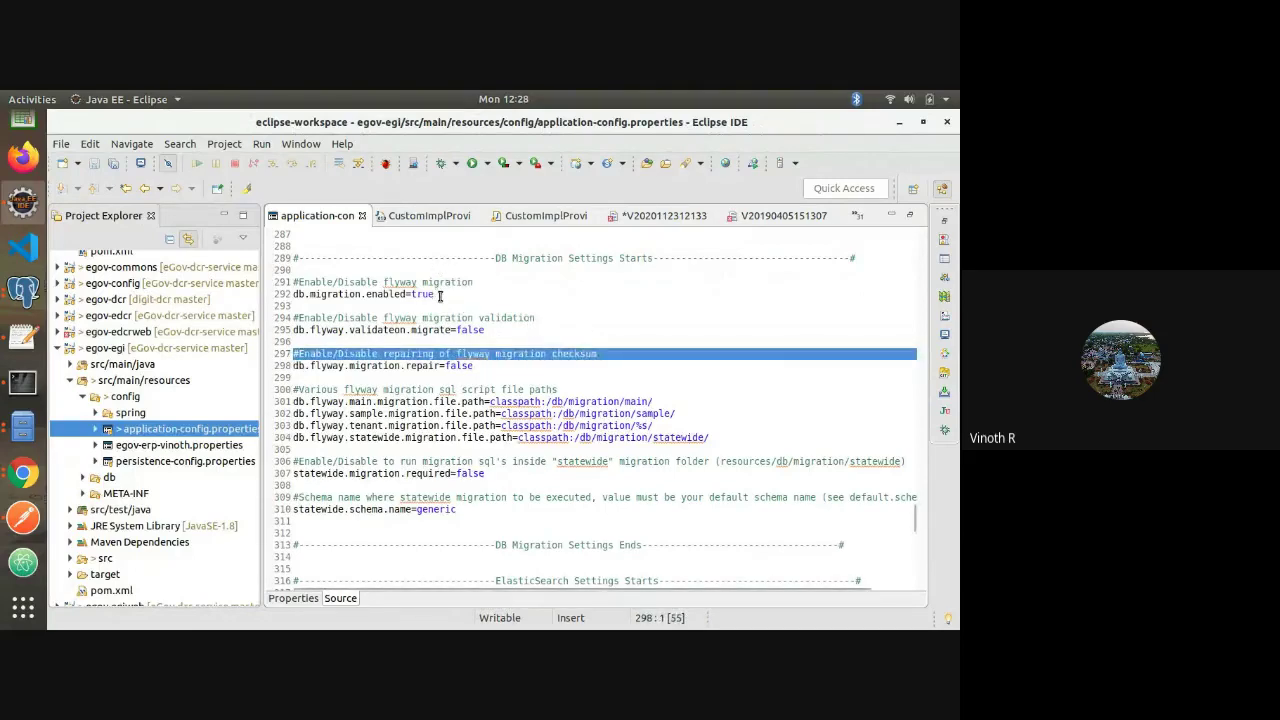
pyautogui.moveTo(440, 295); pyautogui.dragTo(293, 282)
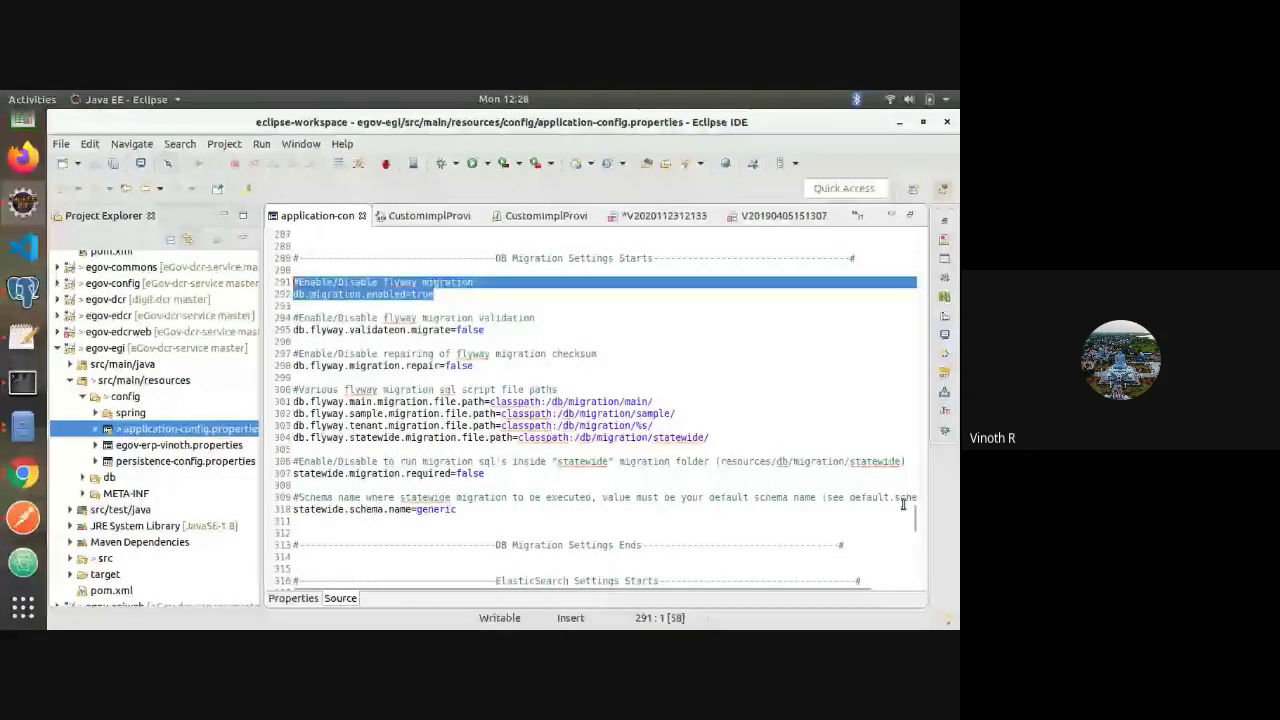
# Locate the common.domain.name setting near the end of application-config.properties and highlight the whole line
pyautogui.scroll(-8, 908, 540)
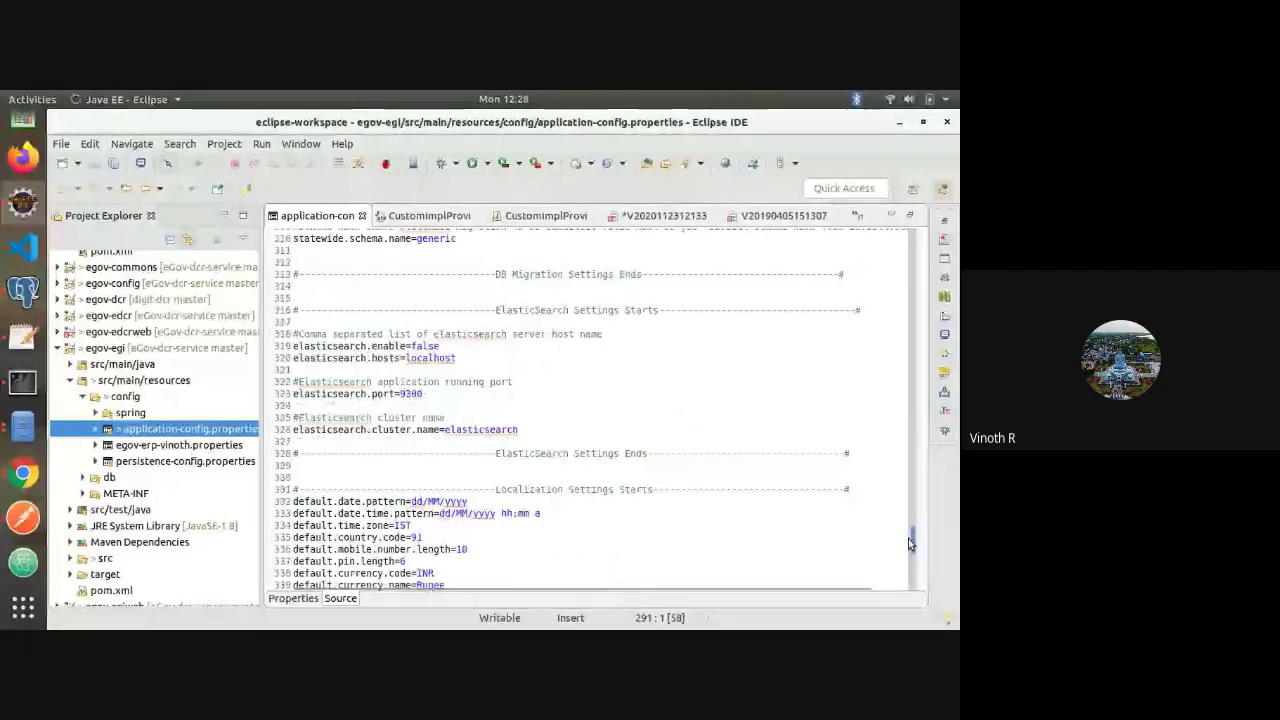
pyautogui.scroll(-1, 908, 543)
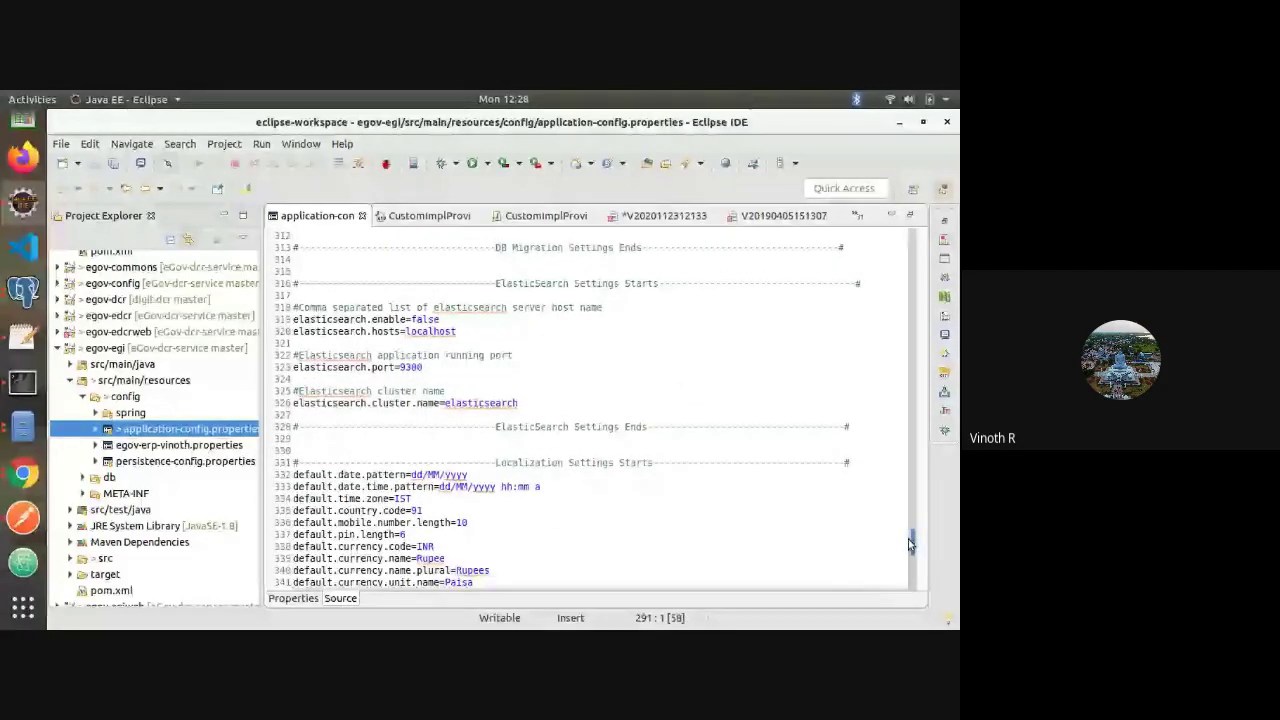
pyautogui.moveTo(908, 543); pyautogui.dragTo(905, 578)
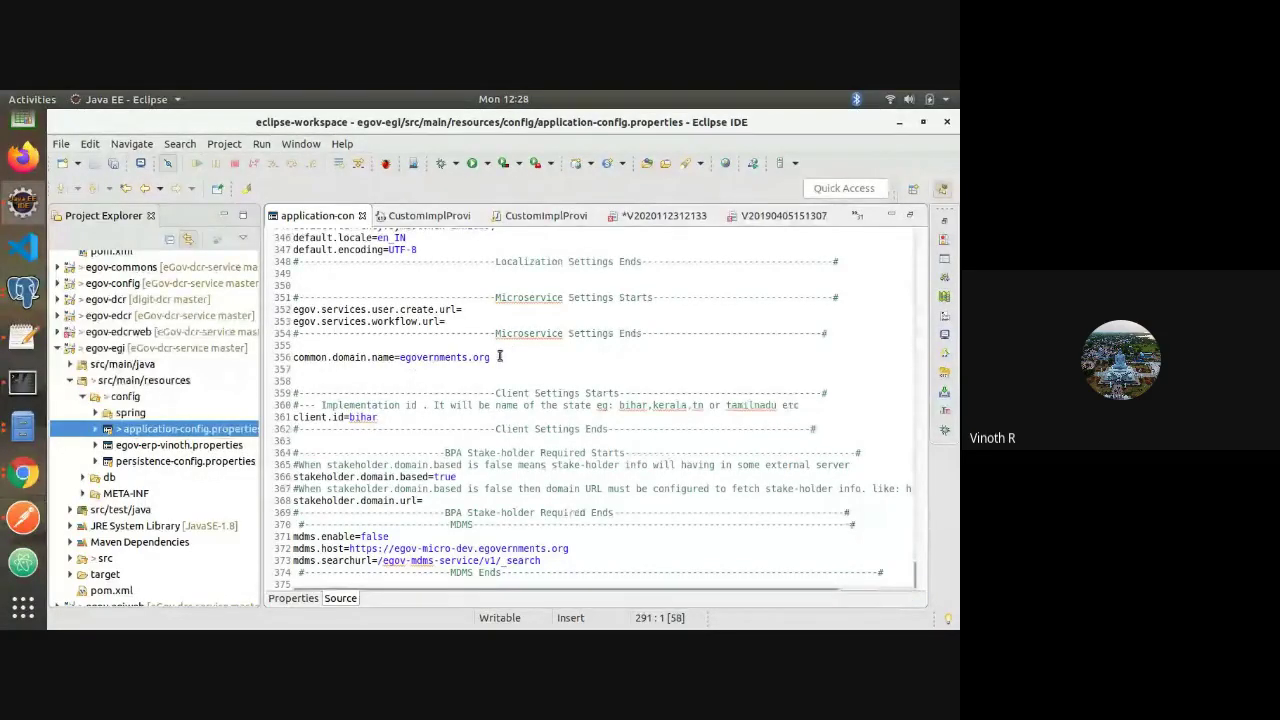
pyautogui.moveTo(496, 357); pyautogui.dragTo(279, 364)
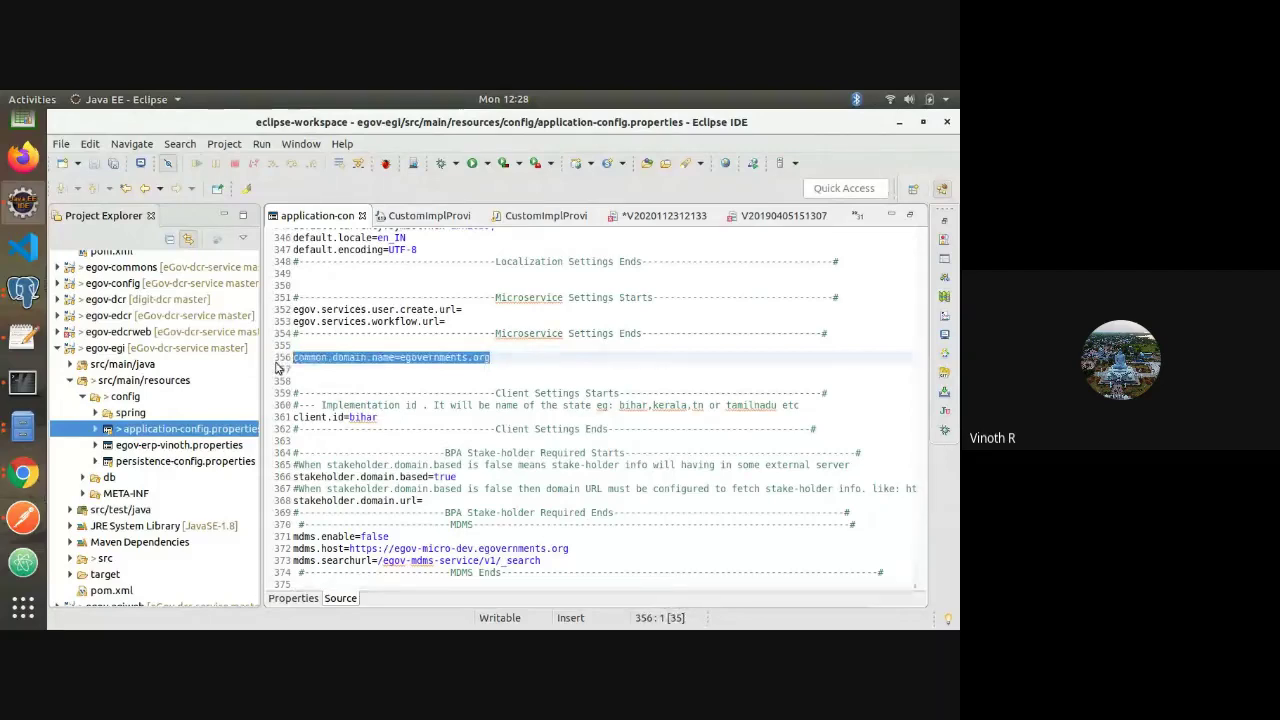
# Switch to egov-erp-override.properties in Text Editor and set common.domain.name to egovernments.org, copied from the chennai tenant entry
pyautogui.click(22, 339)
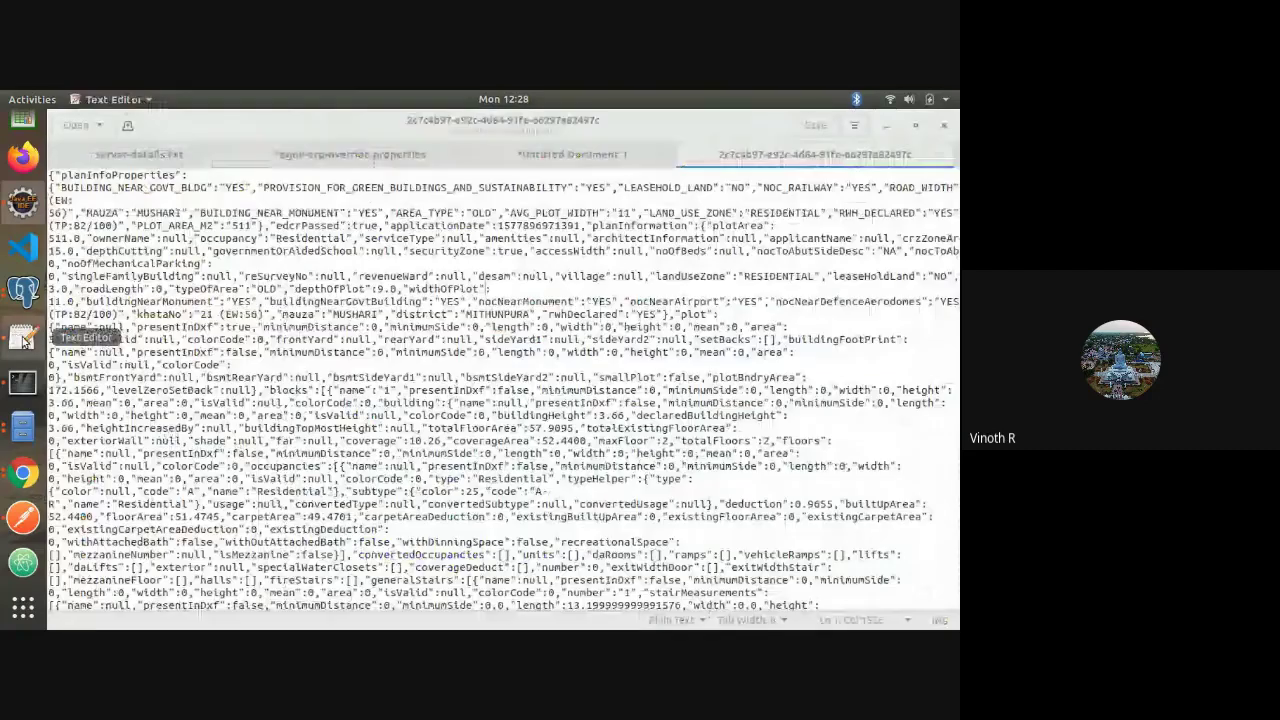
pyautogui.hotkey('alt', '2')
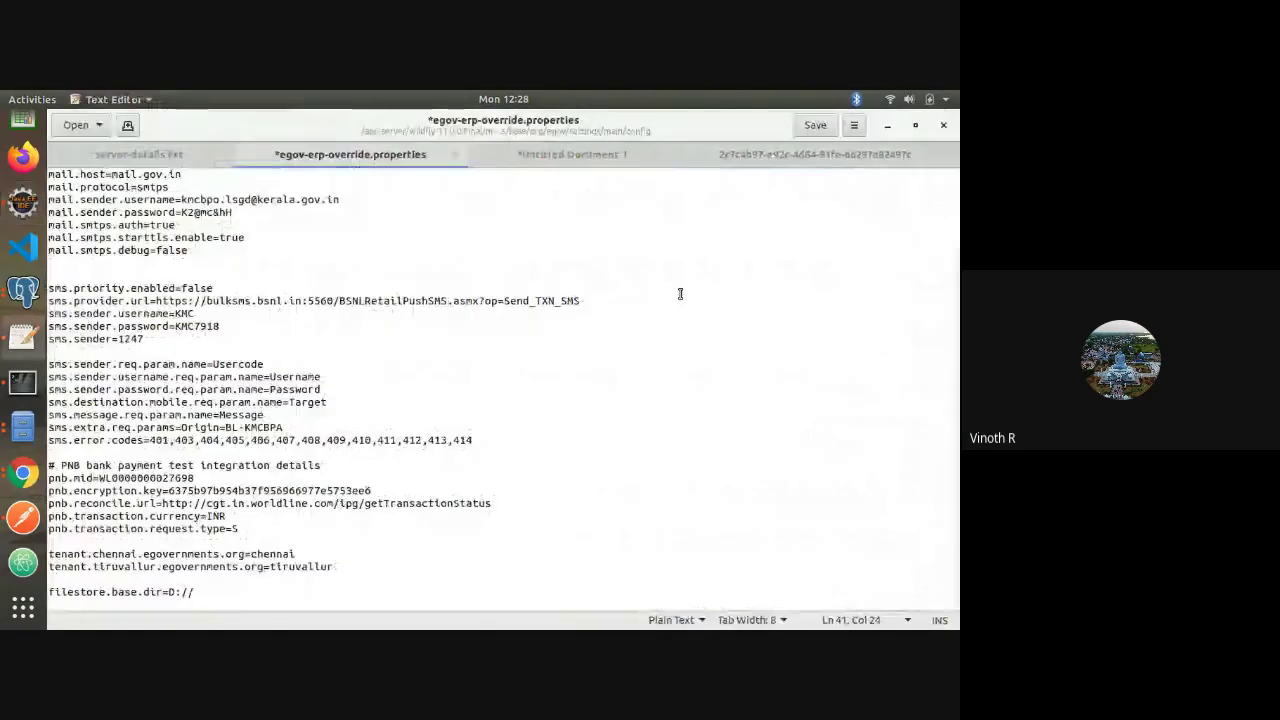
pyautogui.scroll(3, 349, 197)
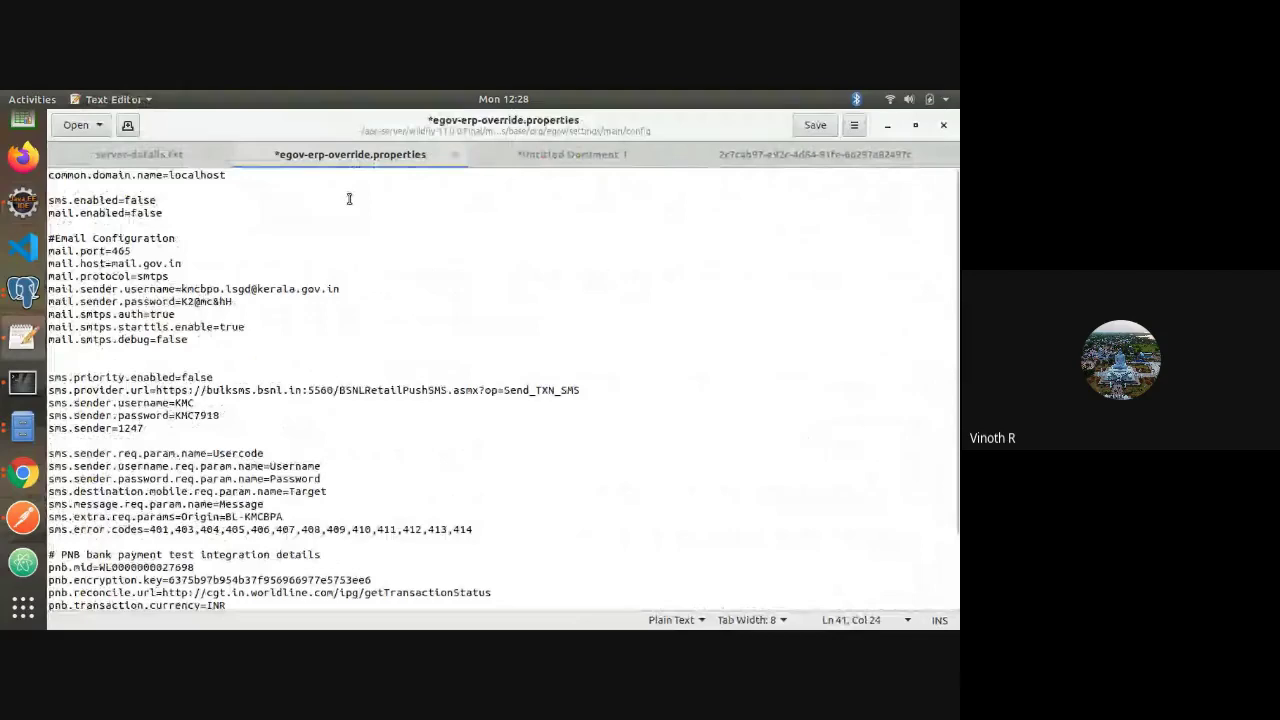
pyautogui.click(187, 175)
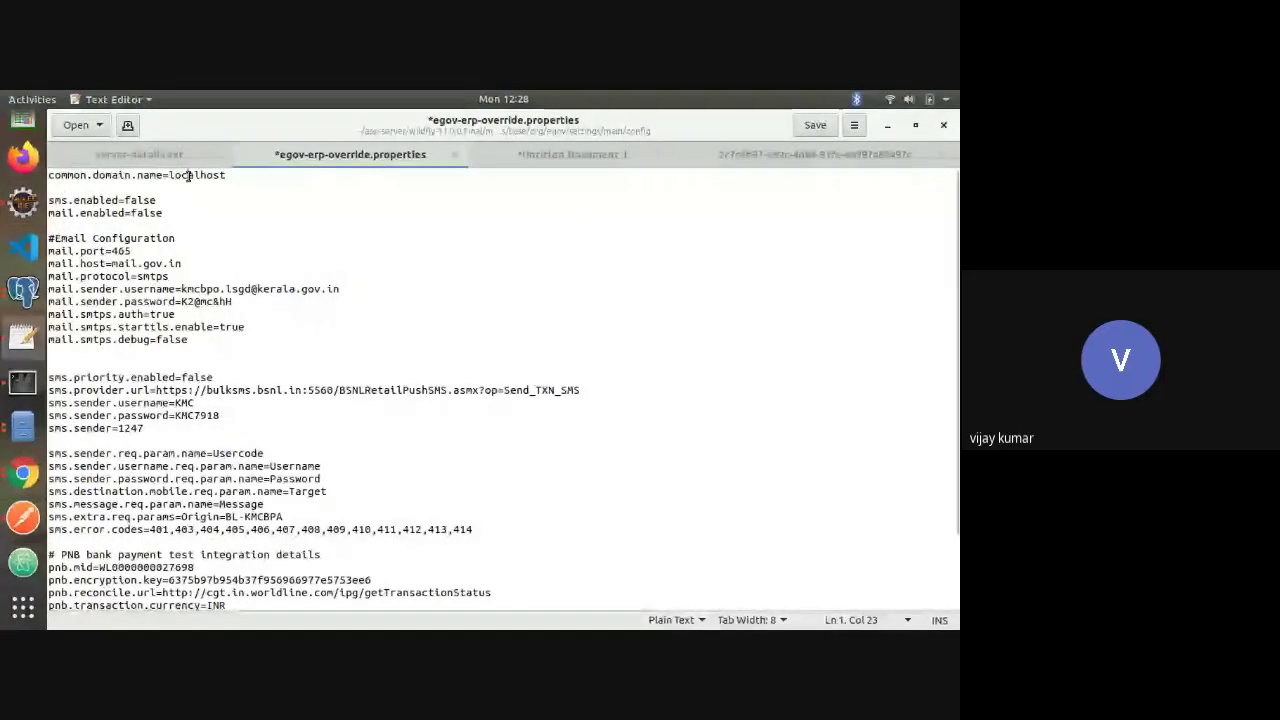
pyautogui.doubleClick(187, 175)
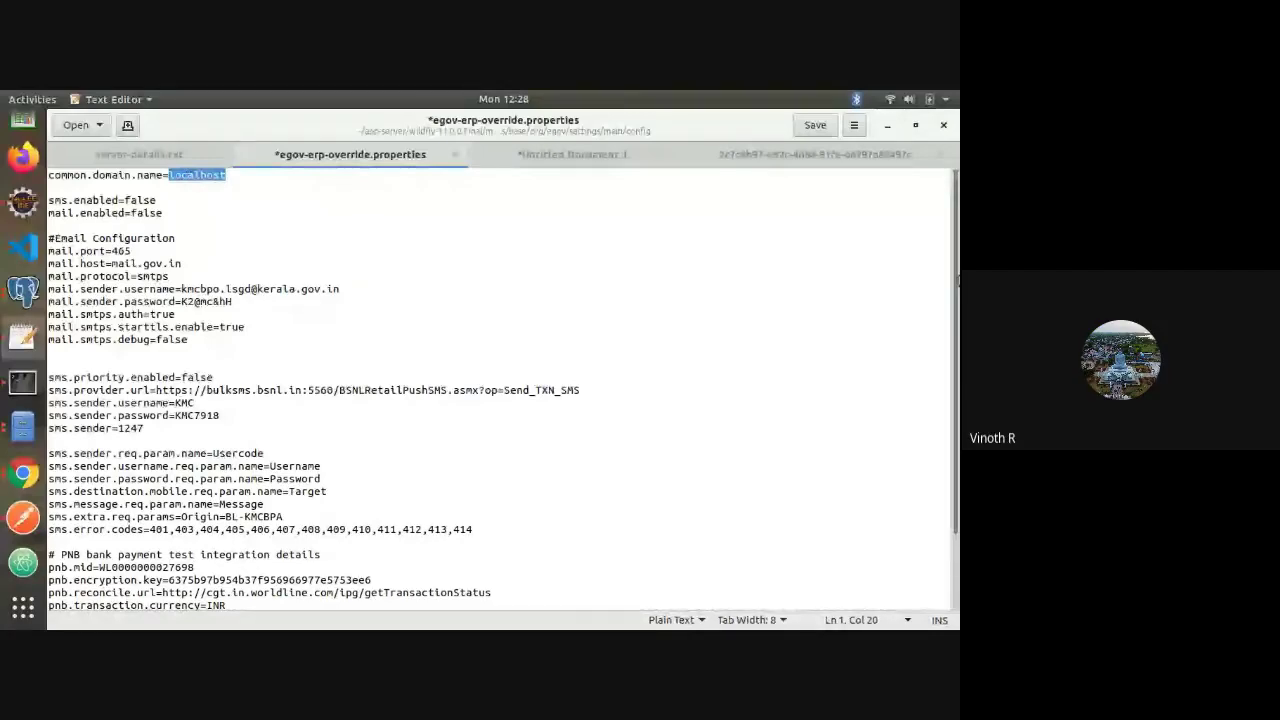
pyautogui.moveTo(958, 283); pyautogui.dragTo(958, 590)
pyautogui.moveTo(143, 554); pyautogui.dragTo(247, 554)
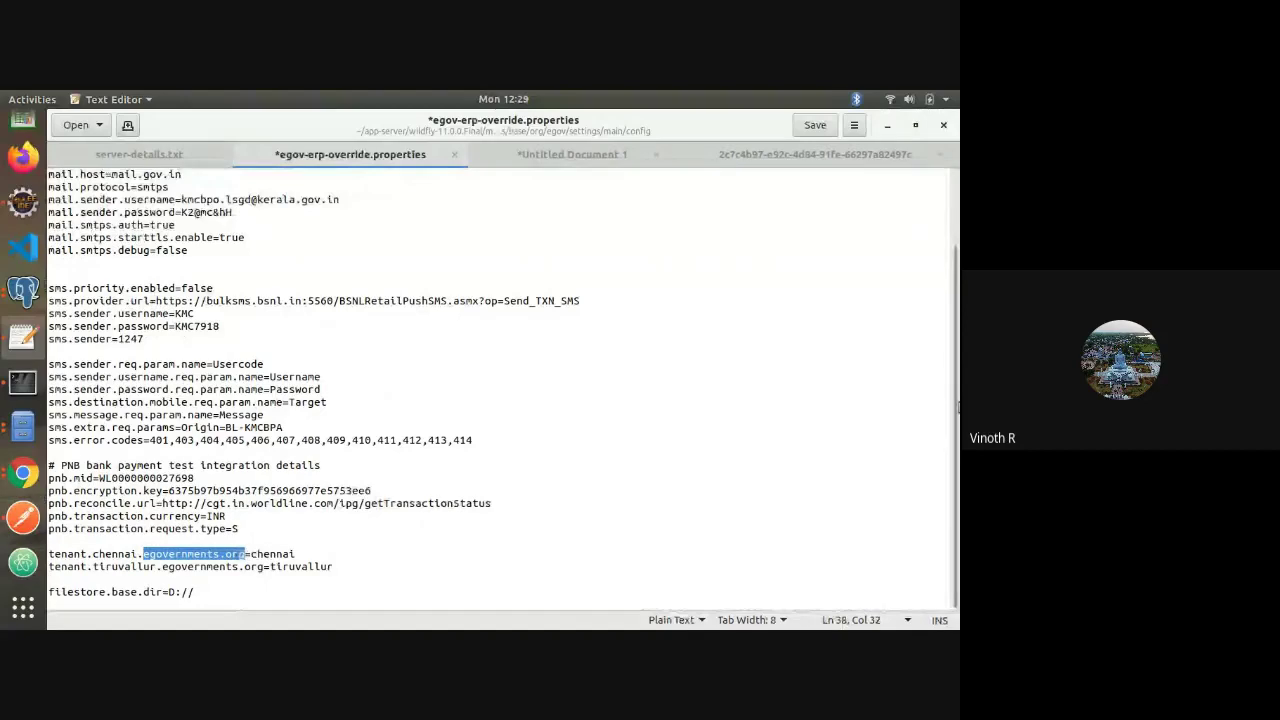
pyautogui.scroll(1, 957, 323)
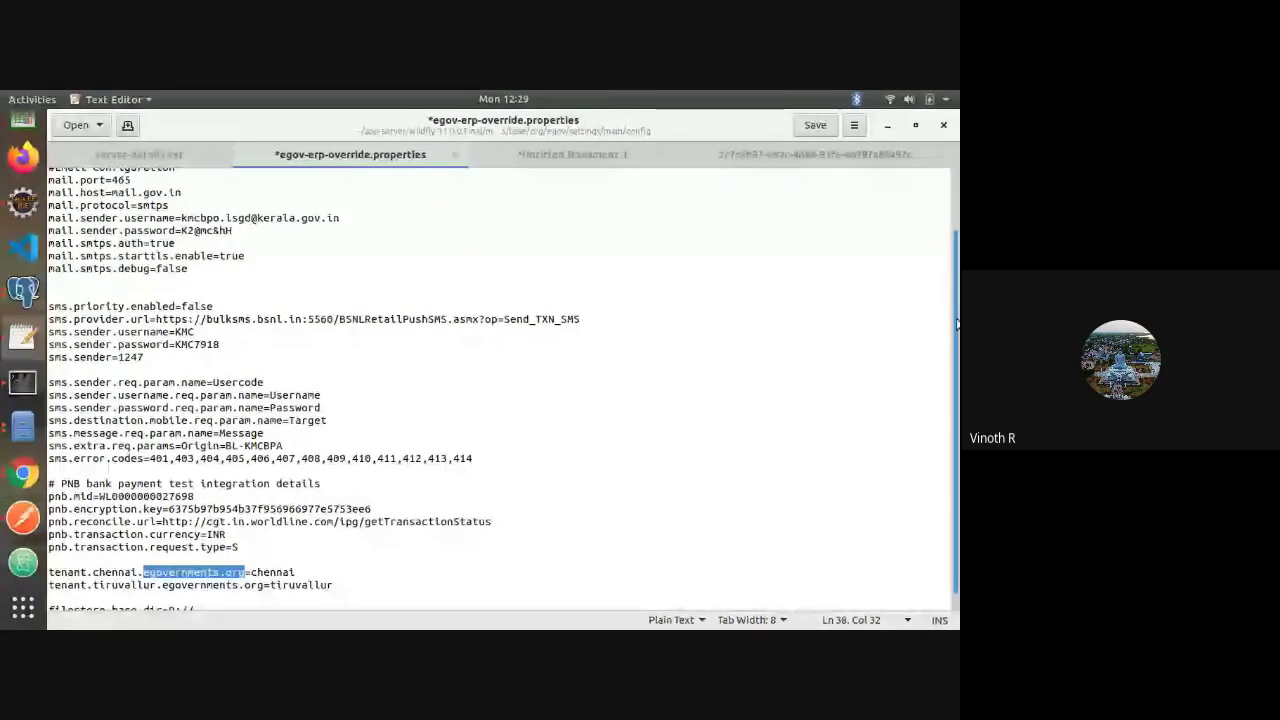
pyautogui.hotkey('ctrl', 'Home')
pyautogui.press('End')
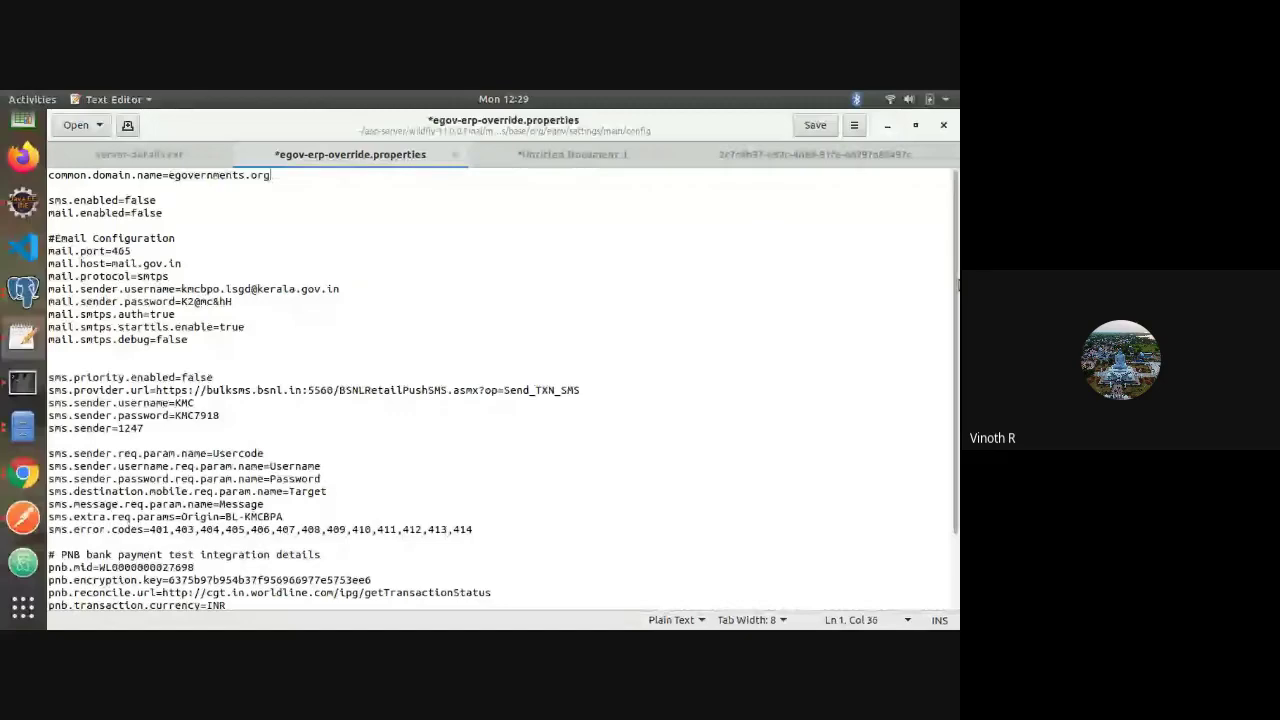
pyautogui.scroll(-3, 500, 390)
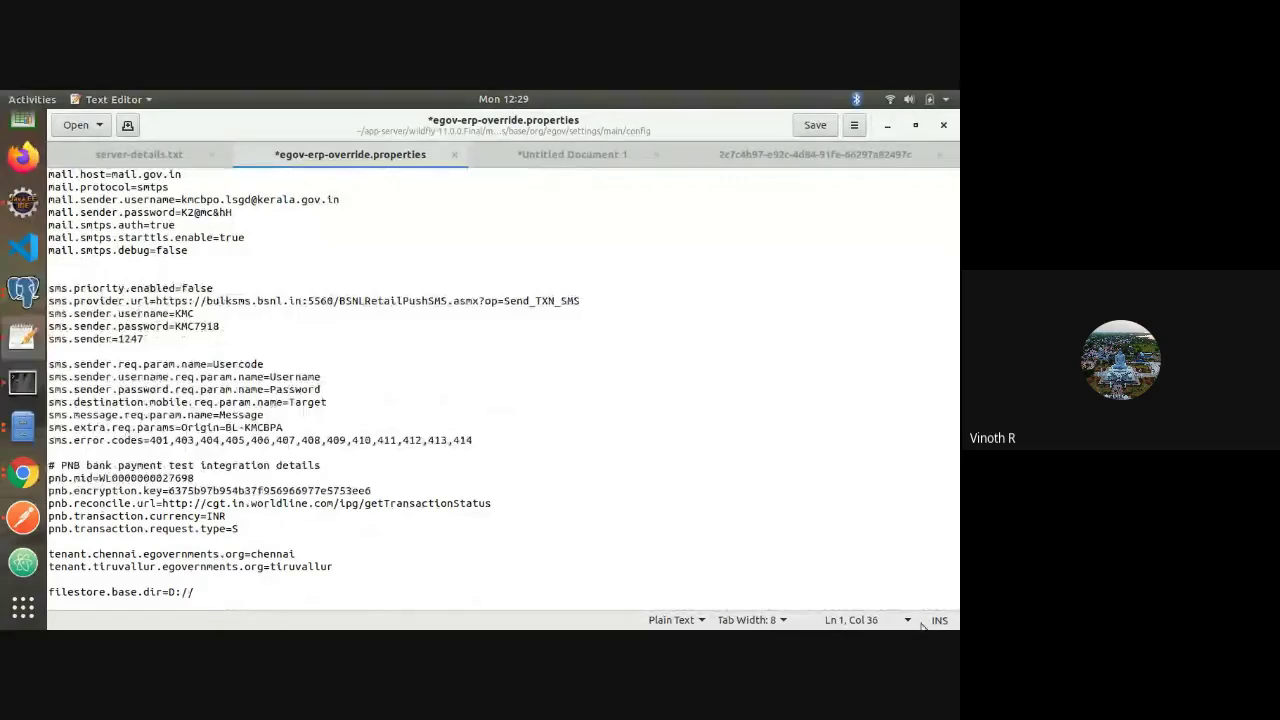
# Review and save egov-erp-override.properties, and undo its recent edits back through the added filestore.base.dir line
pyautogui.scroll(1, 460, 545)
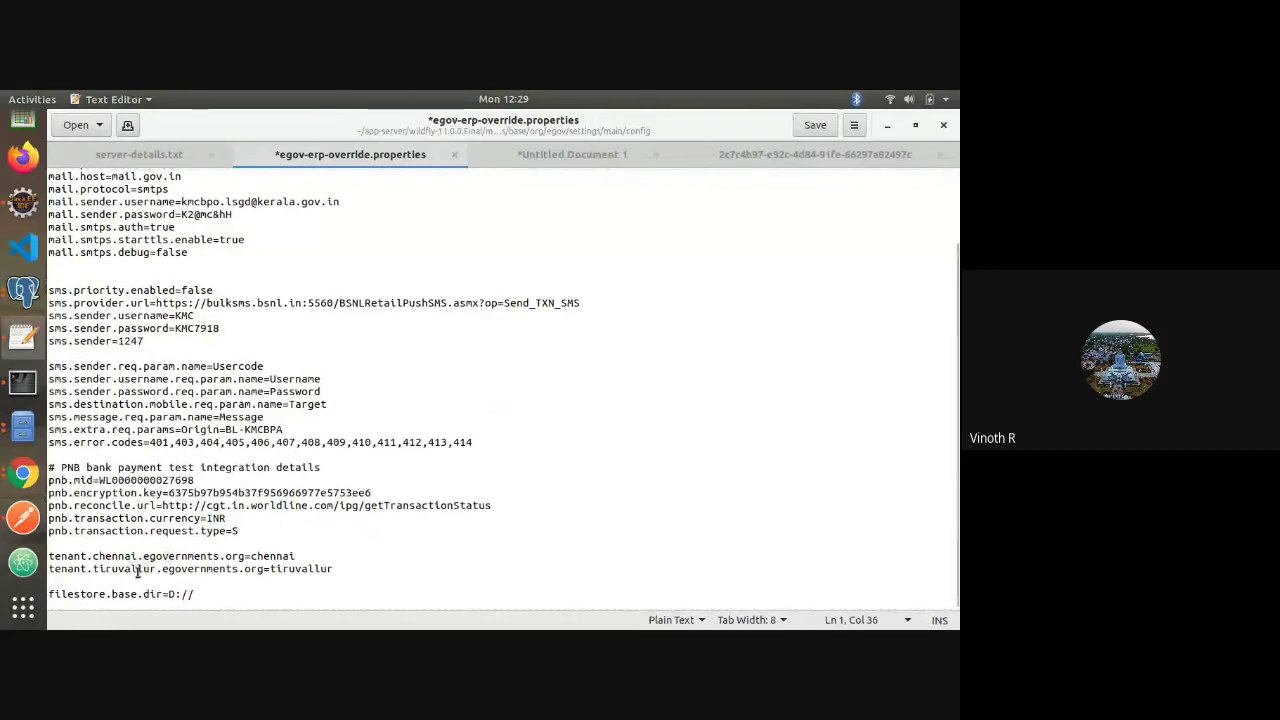
pyautogui.scroll(-1, 957, 508)
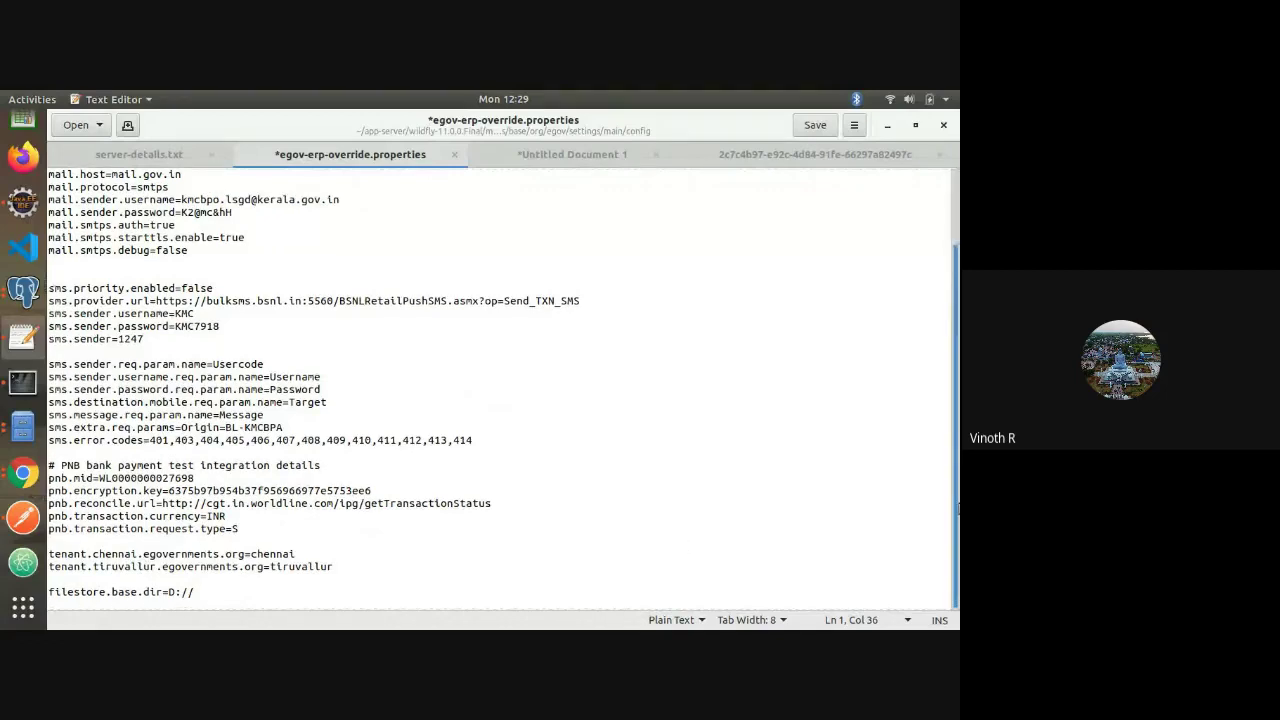
pyautogui.scroll(3, 957, 508)
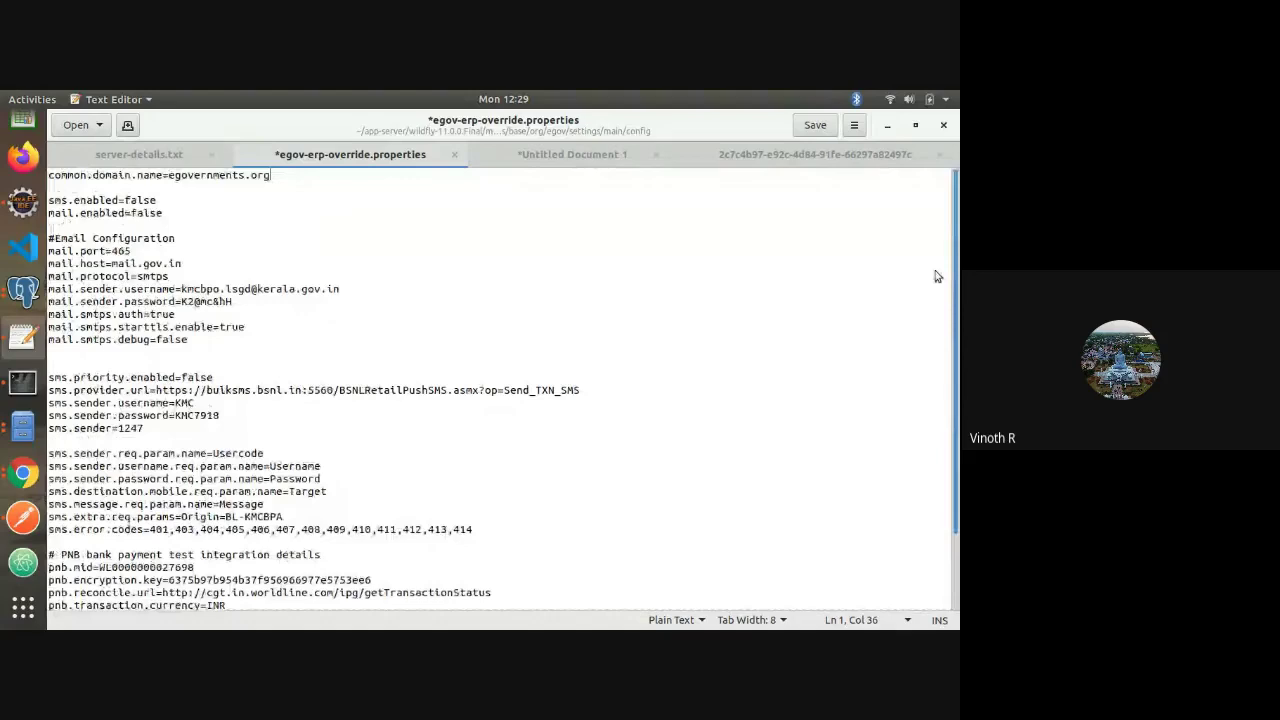
pyautogui.scroll(-3, 937, 276)
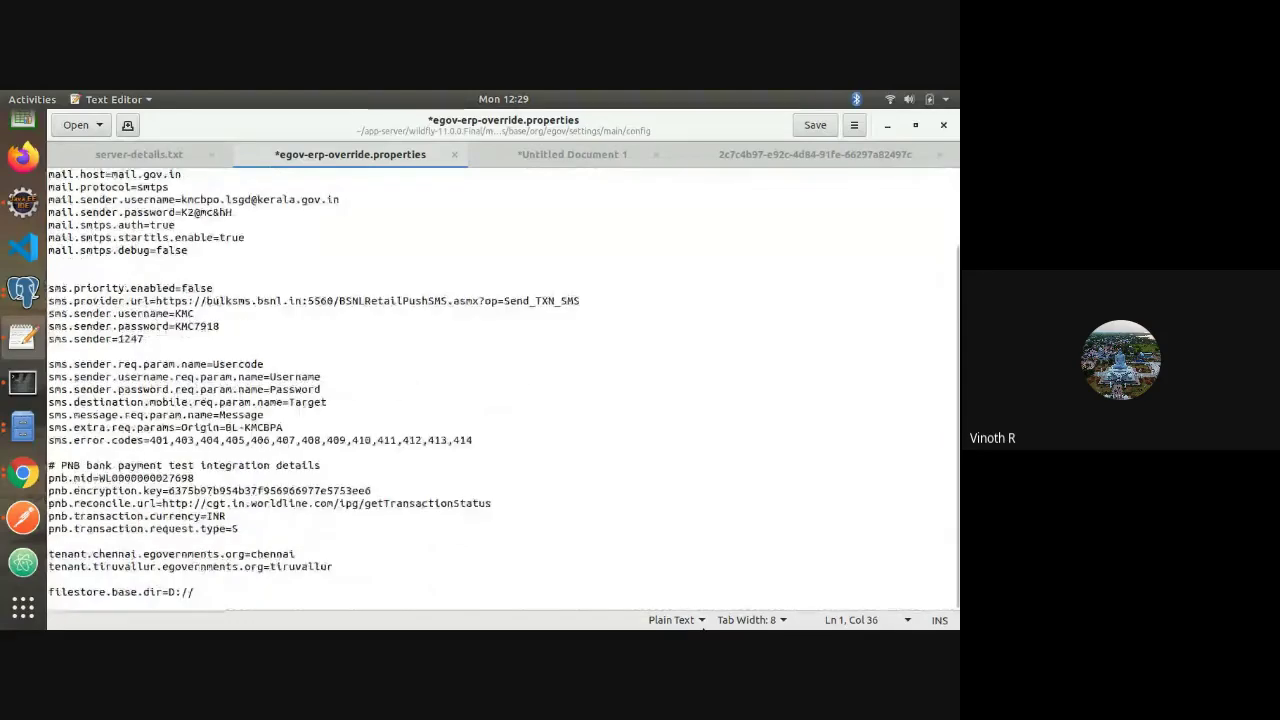
pyautogui.scroll(3, 940, 300)
pyautogui.hotkey('ctrl', 's')
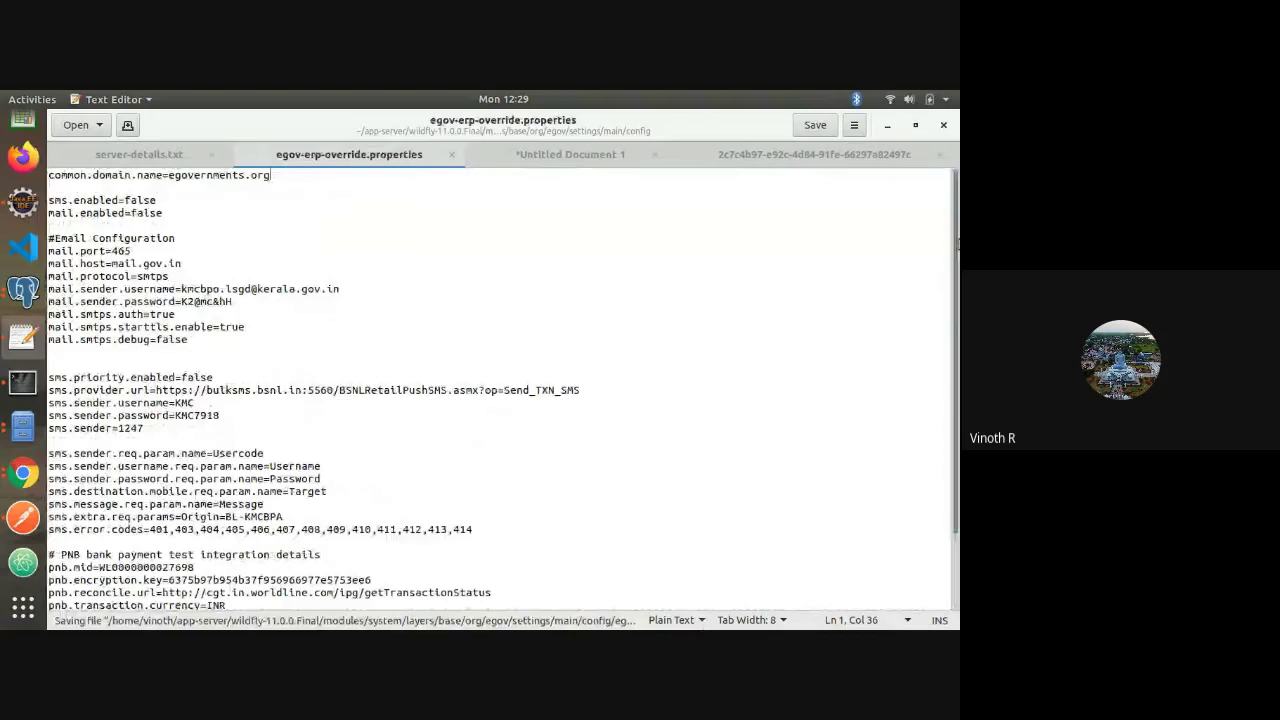
pyautogui.hotkey('ctrl', 'z')
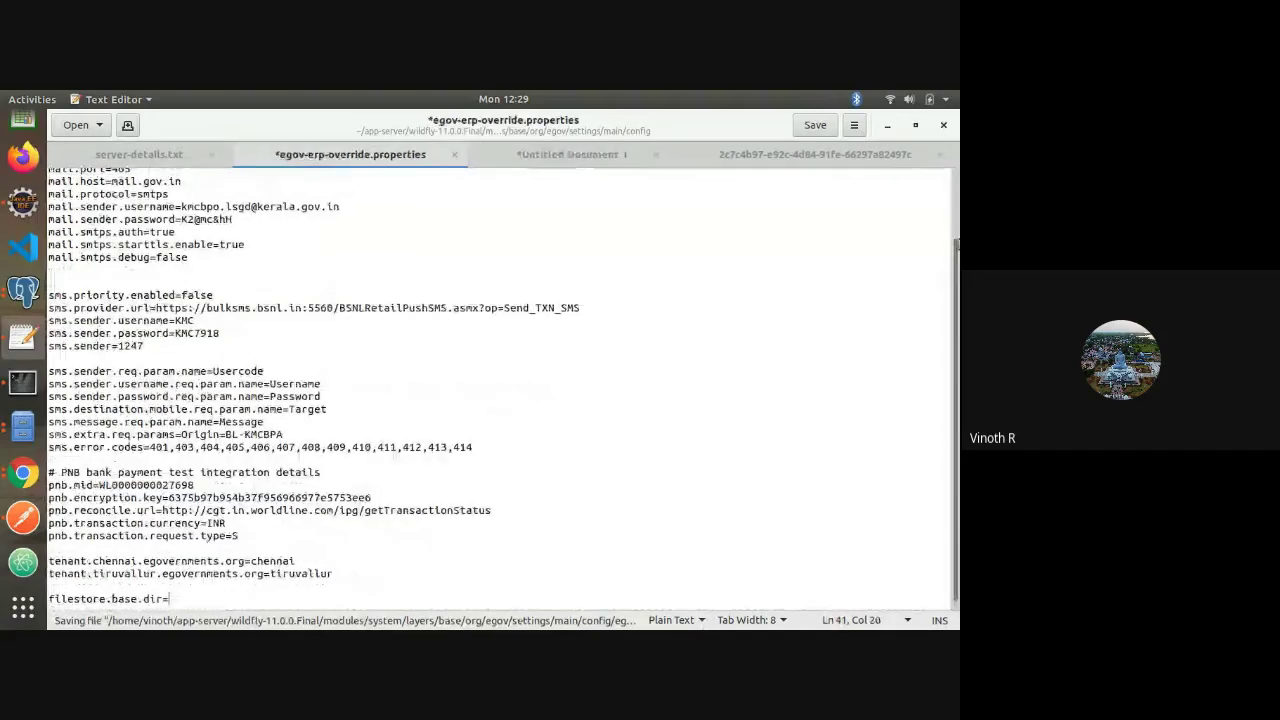
pyautogui.hotkey('ctrl', 'z')
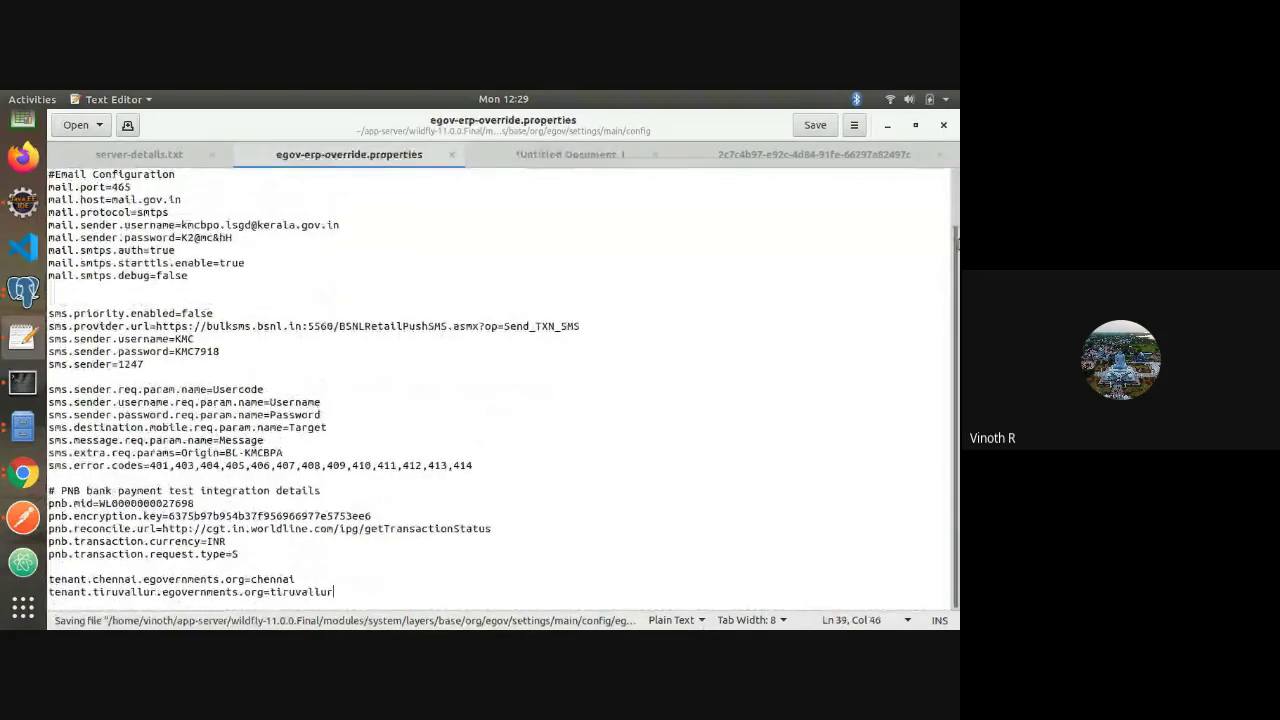
# Switch to the eDCR Training Plan sheet in Chrome and move down the local setup topics to Authentication and whitelisting of urls
pyautogui.hotkey('alt', 'Tab')
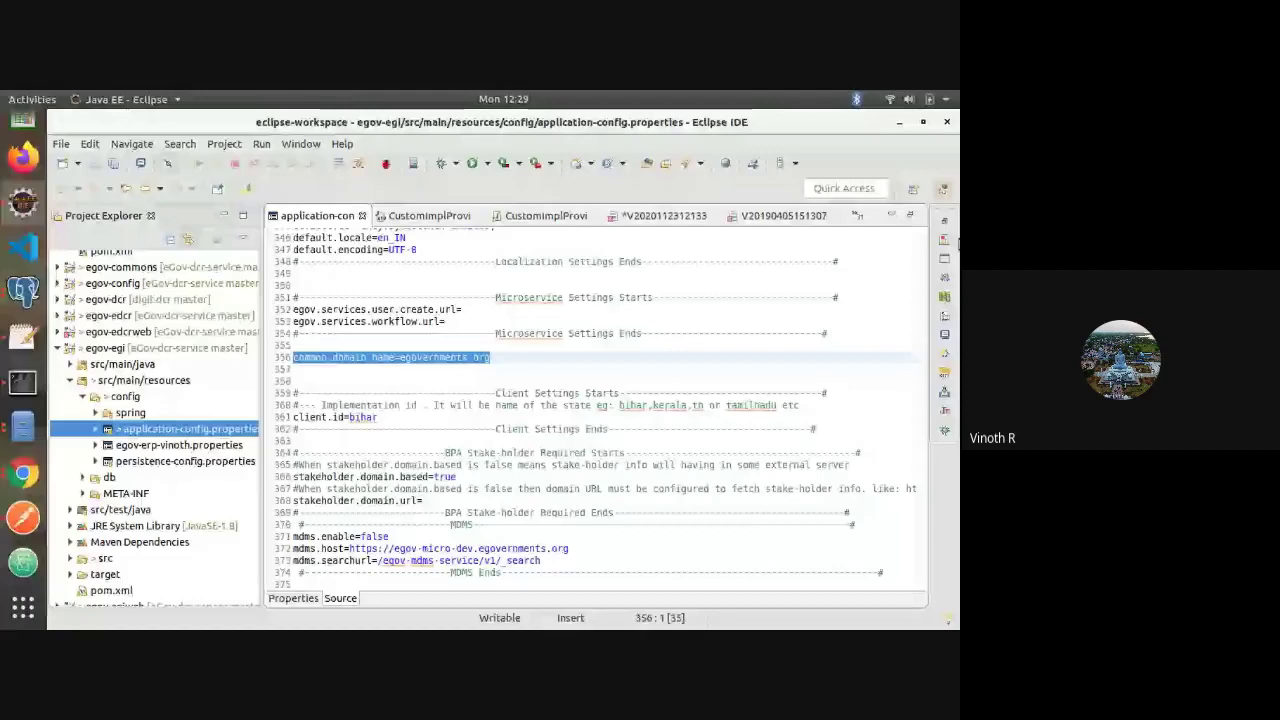
pyautogui.click(23, 472)
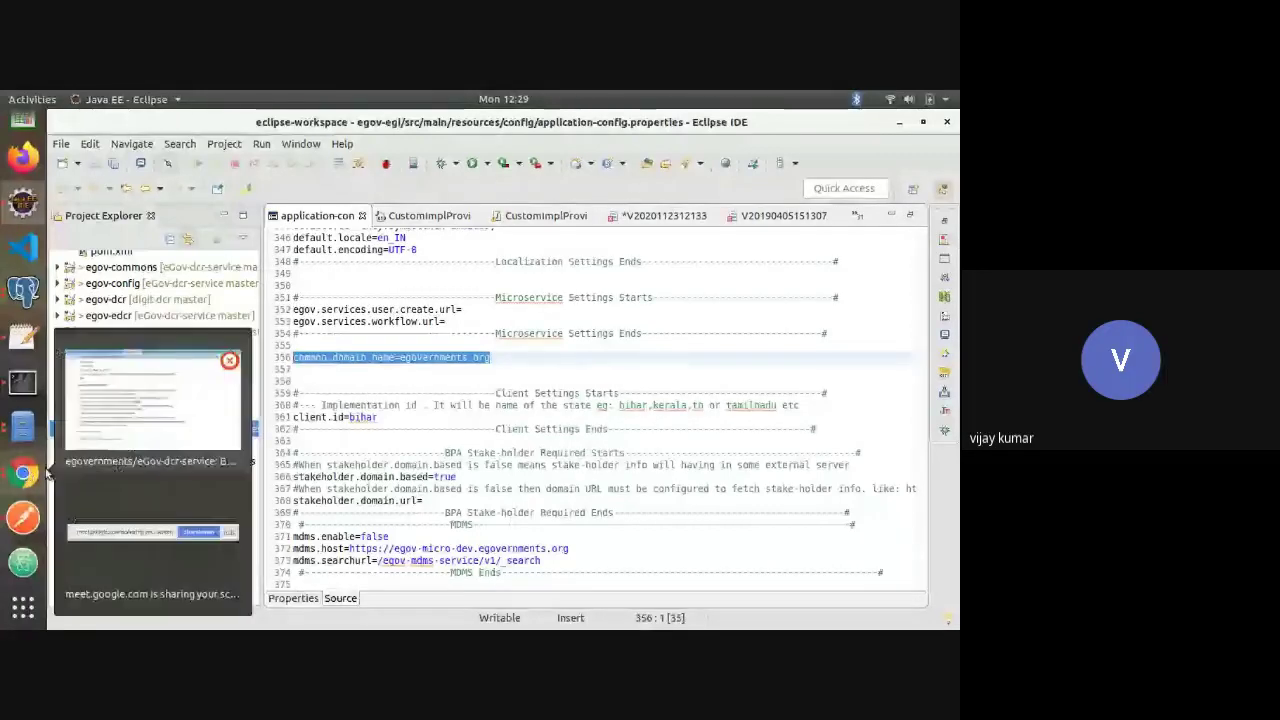
pyautogui.click(167, 443)
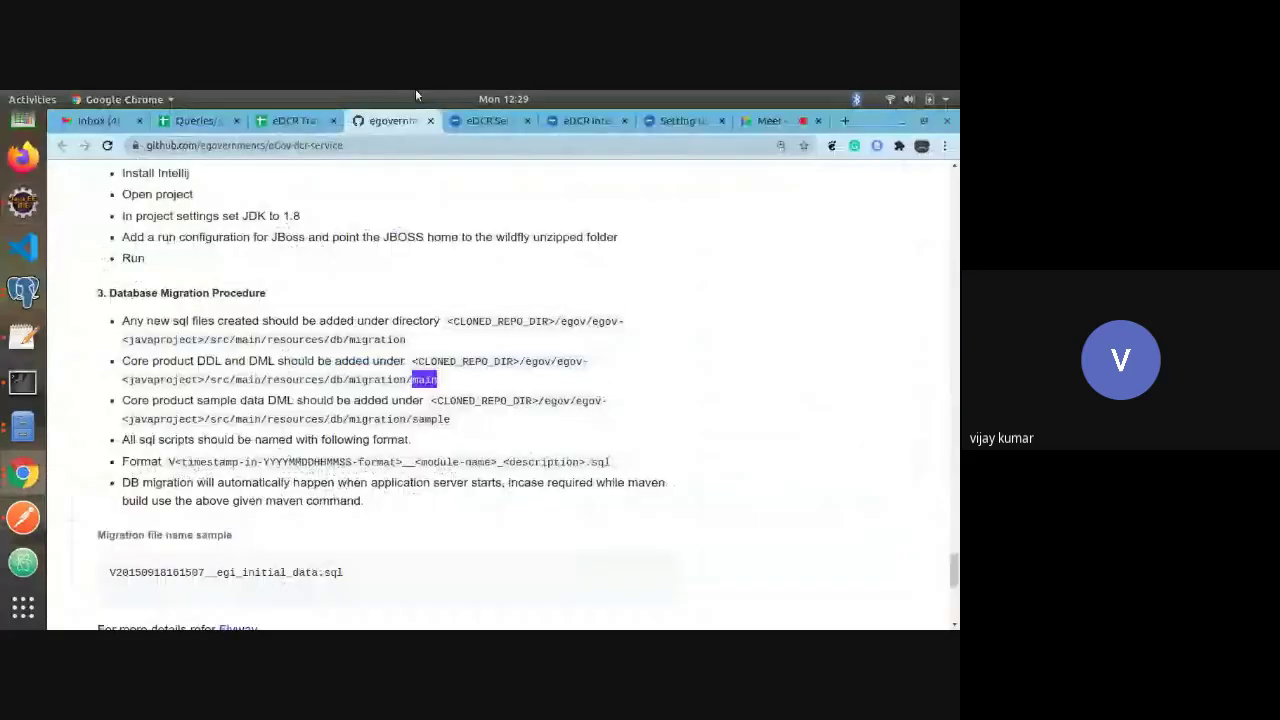
pyautogui.hotkey('ctrl', 'shift', 'Tab')
pyautogui.click(289, 502)
pyautogui.press('Down')
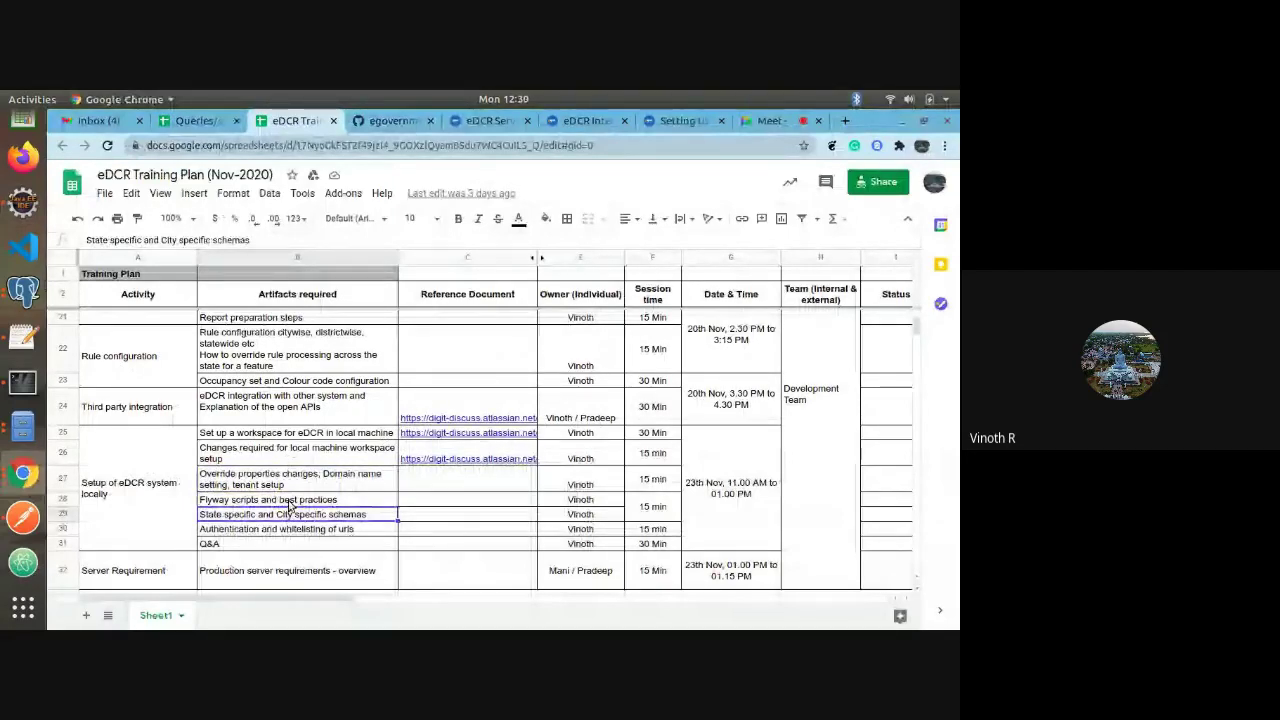
pyautogui.press('Down')
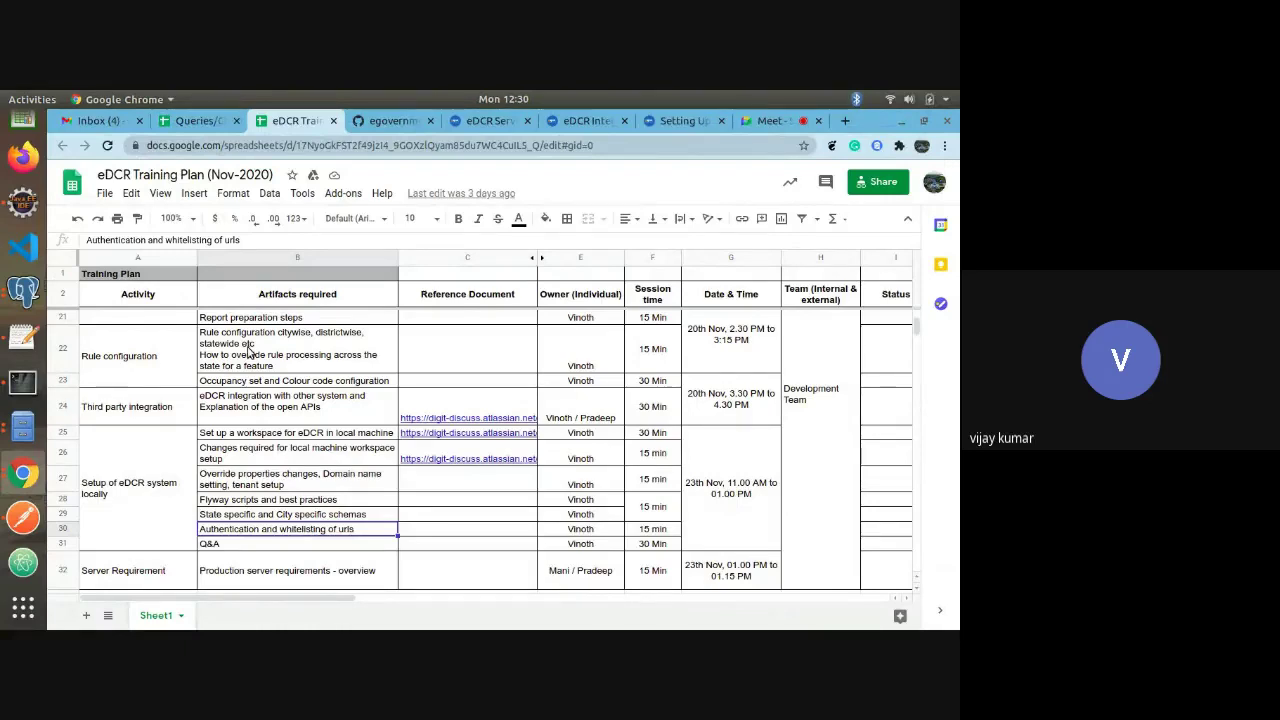
# Check the Google Meet call, return to the eDCR Training Plan sheet, and select the Report preparation steps cell
pyautogui.click(764, 121)
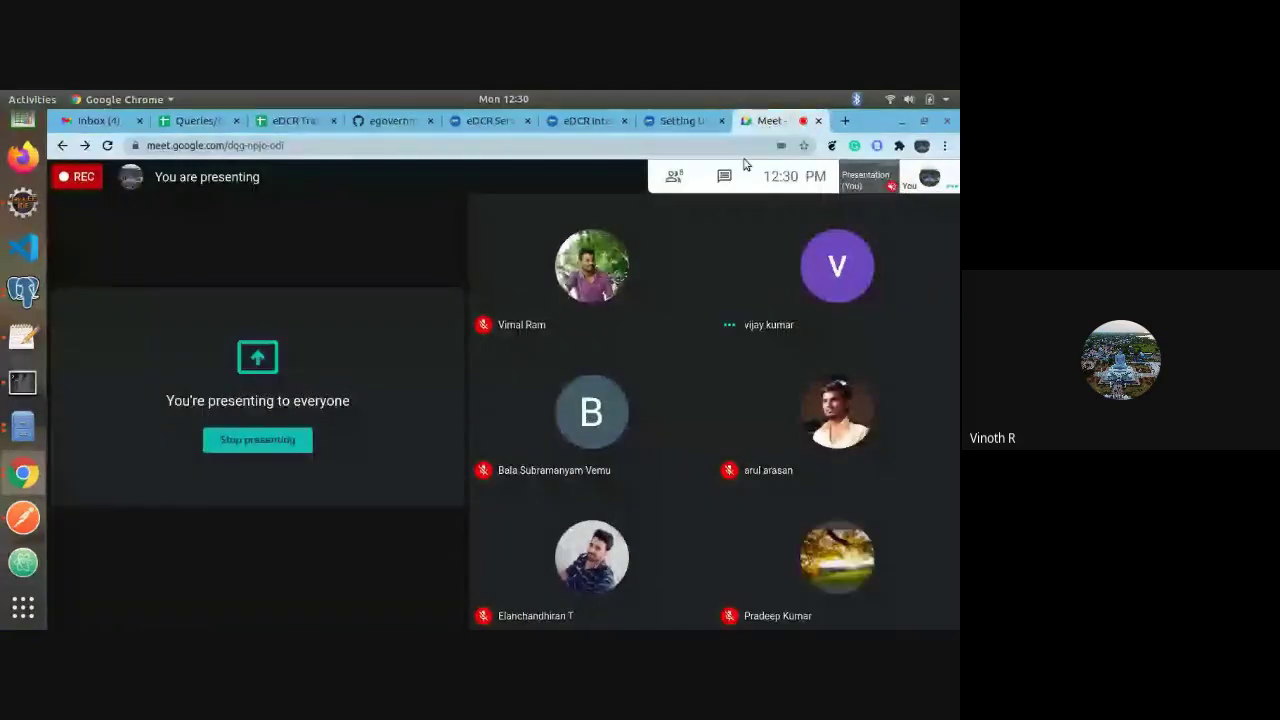
pyautogui.click(293, 121)
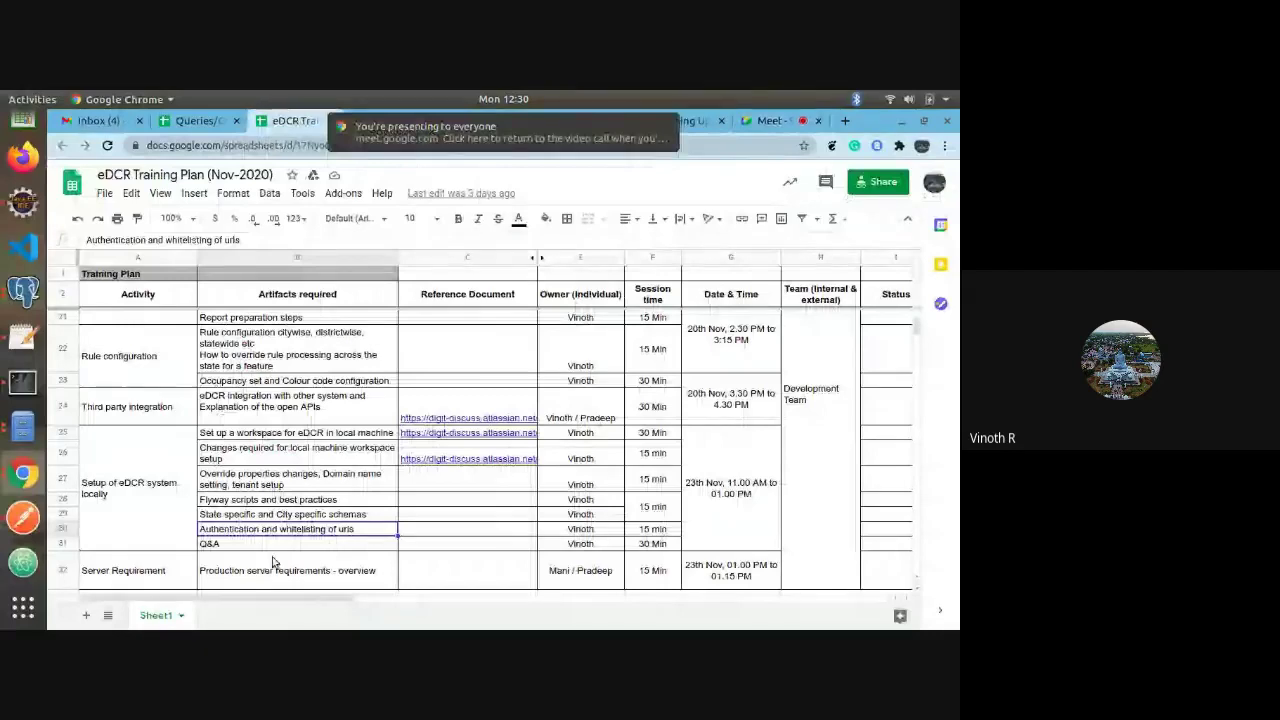
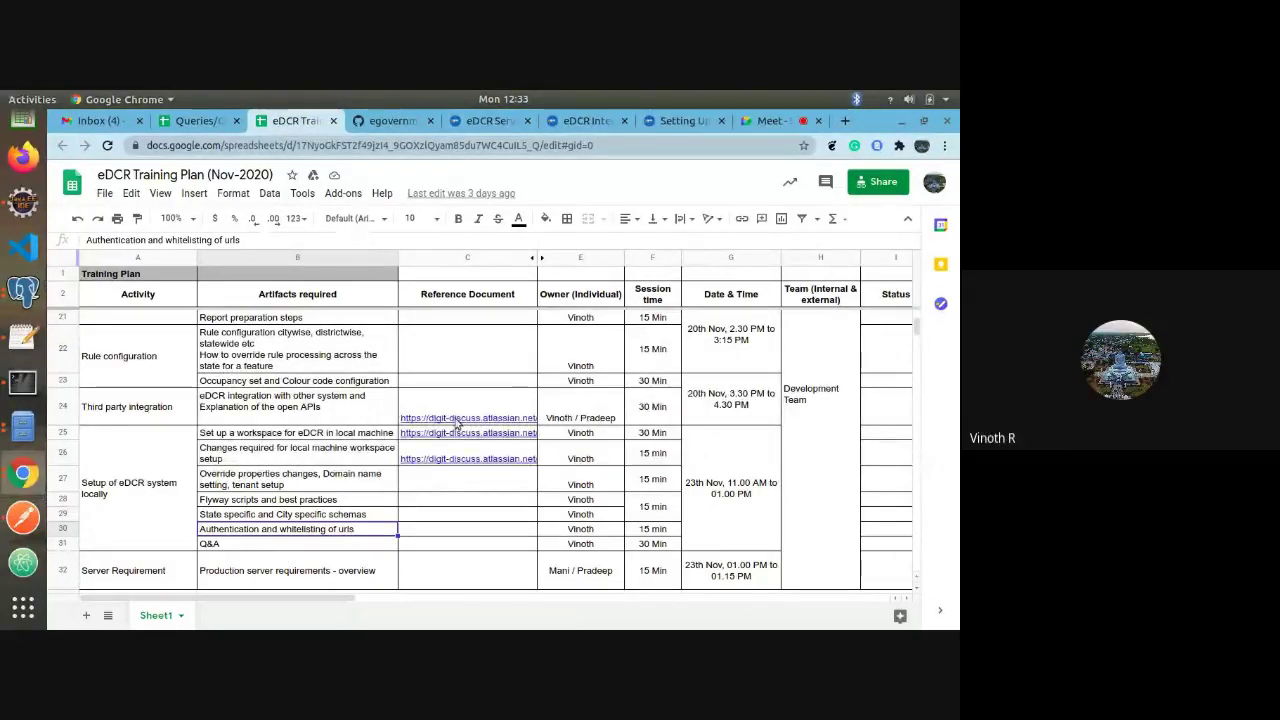
pyautogui.moveTo(456, 424)
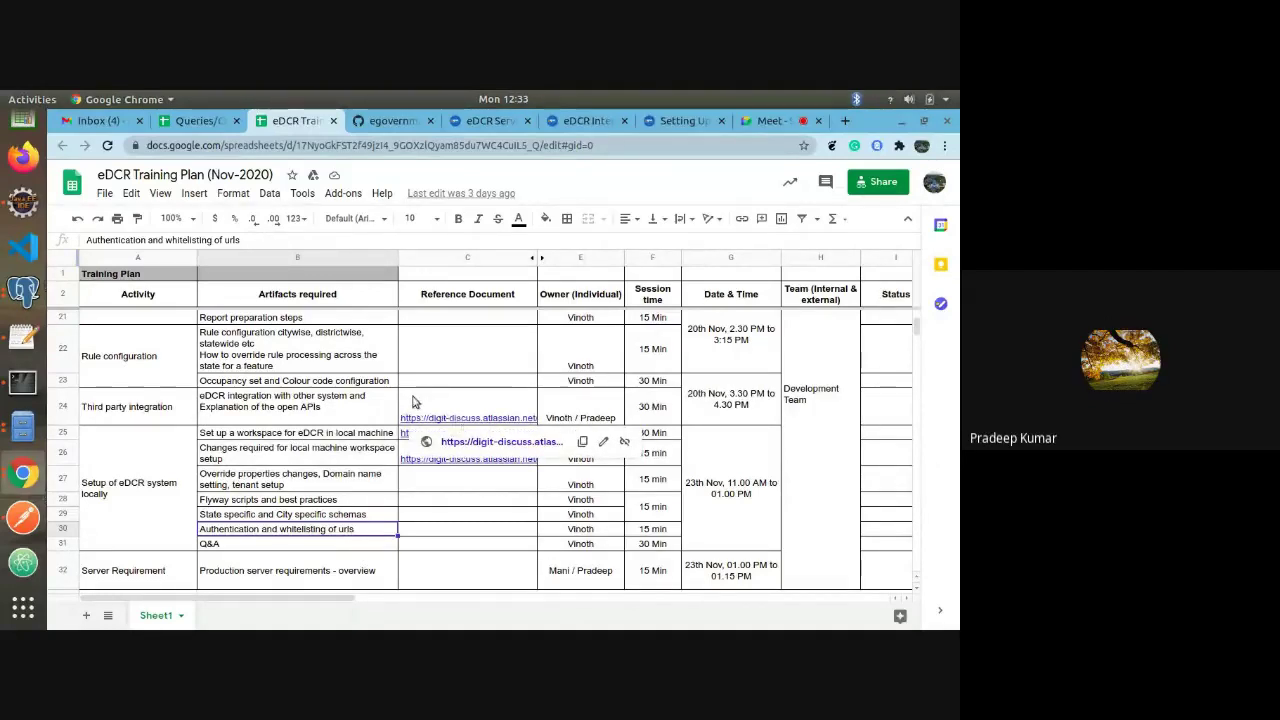
pyautogui.click(262, 319)
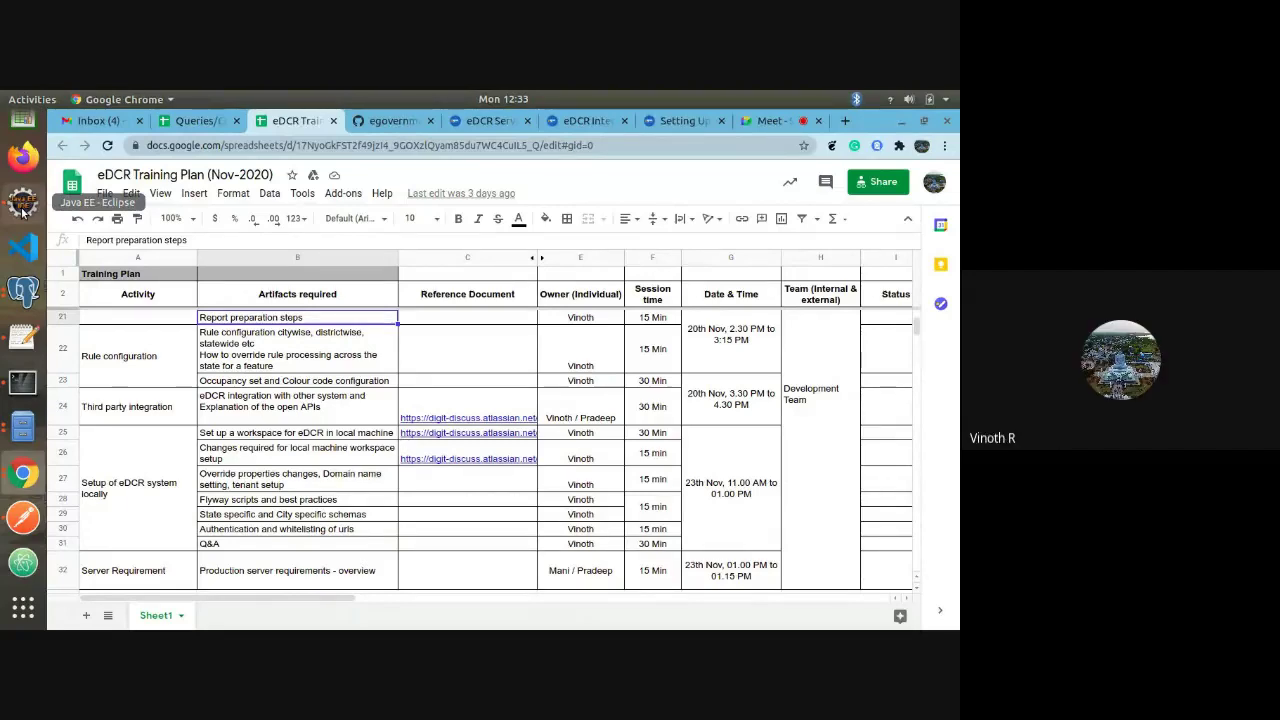
# Switch to Eclipse and collapse all projects in the Project Explorer tree
pyautogui.click(22, 206)
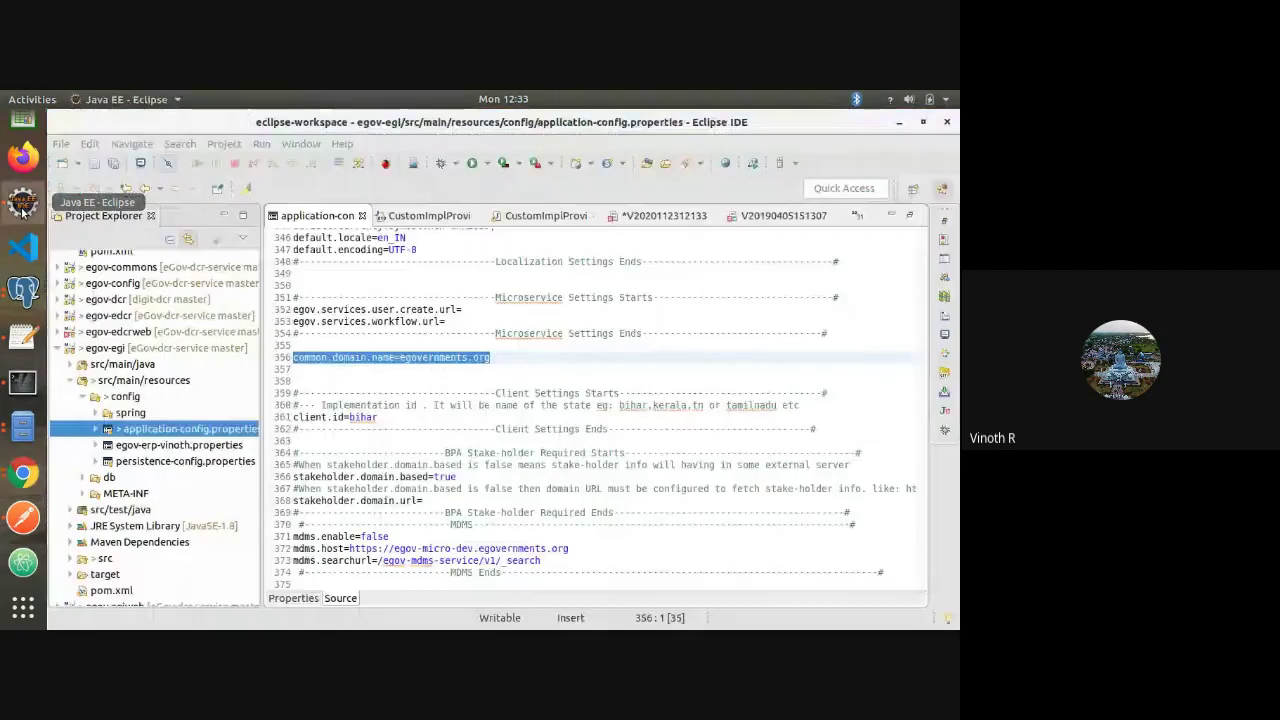
pyautogui.click(171, 241)
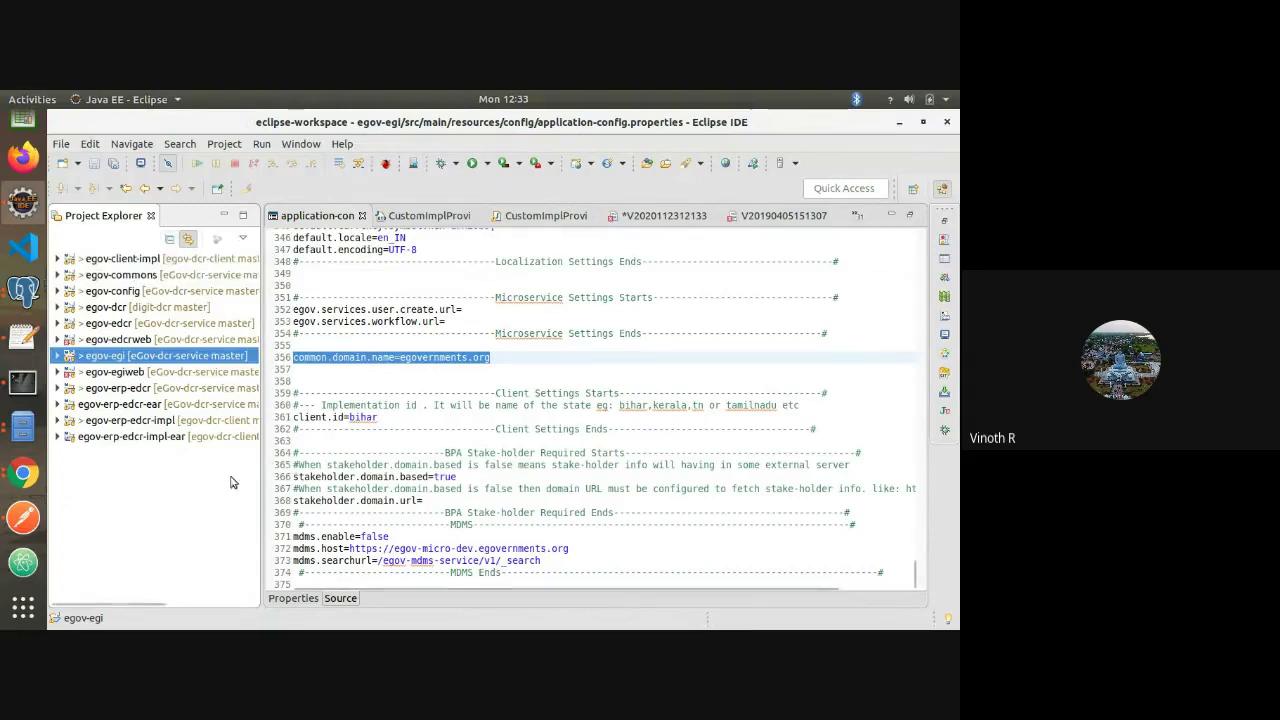
# Switch to Postman, open Get Access Token from the E-DCR API'S collection, set its tenantId to chennai, and send the request
pyautogui.click(23, 517)
pyautogui.click(113, 493)
pyautogui.click(125, 453)
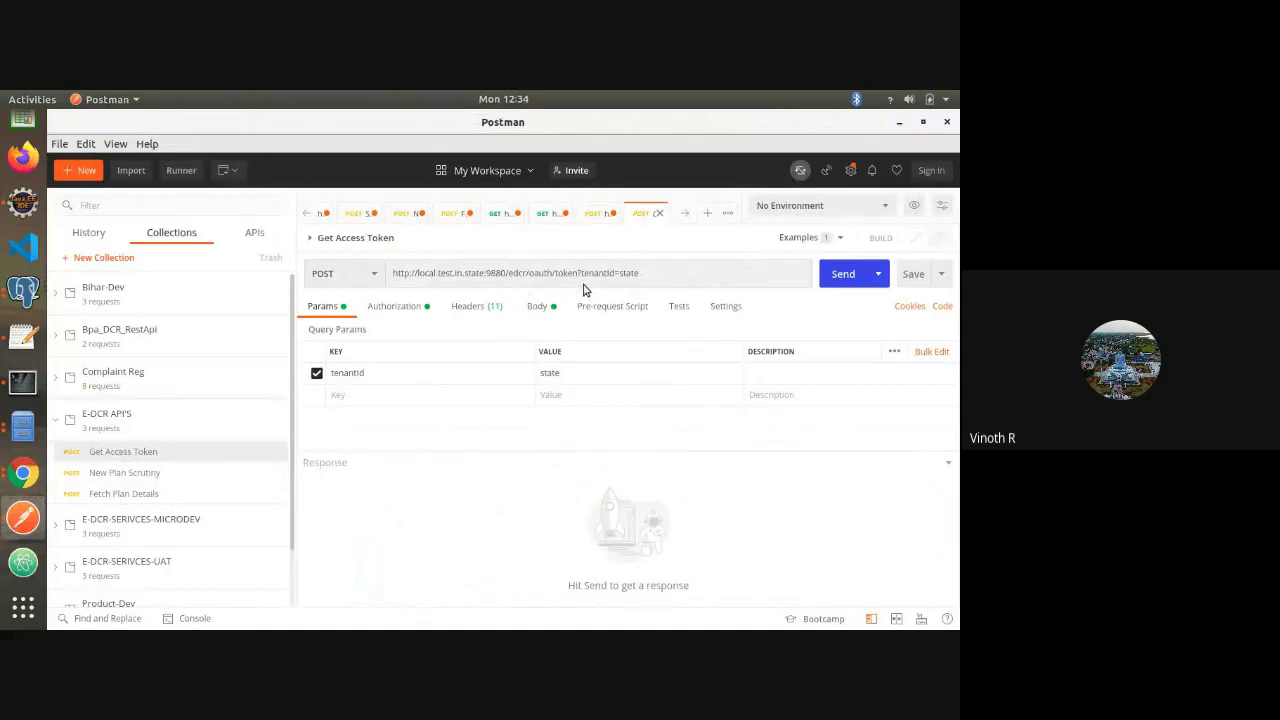
pyautogui.click(633, 274)
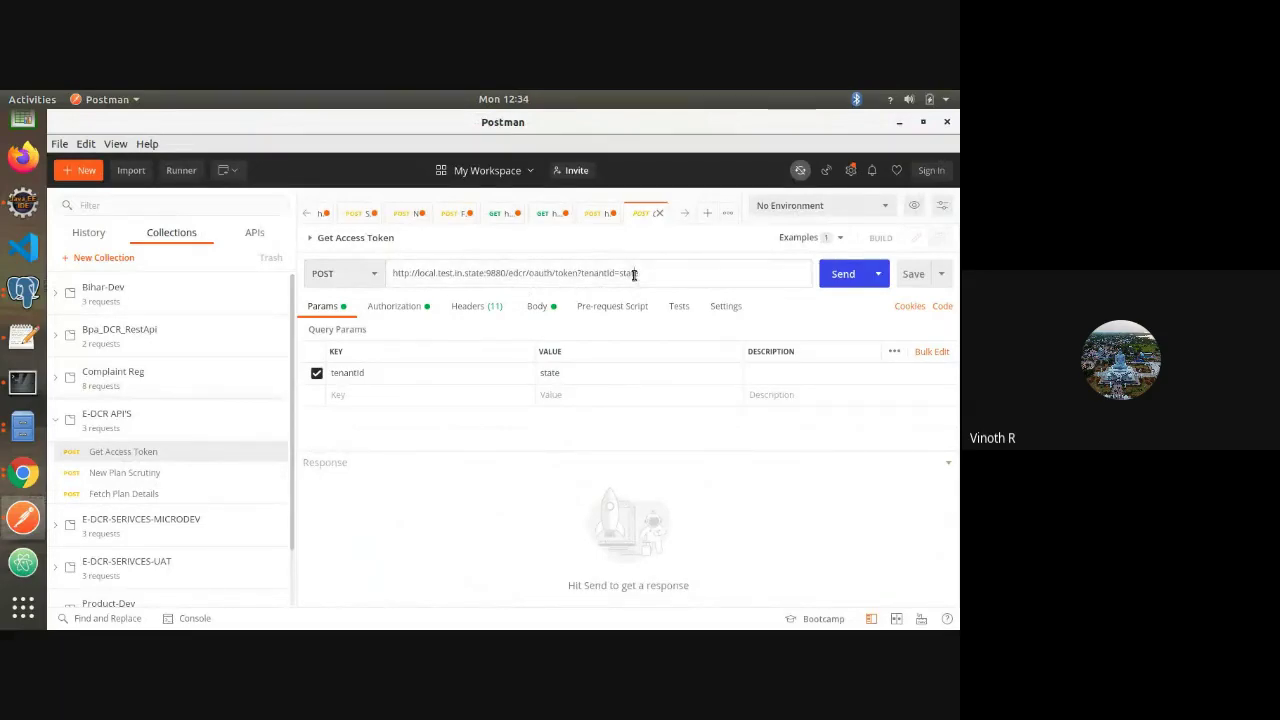
pyautogui.doubleClick(633, 274)
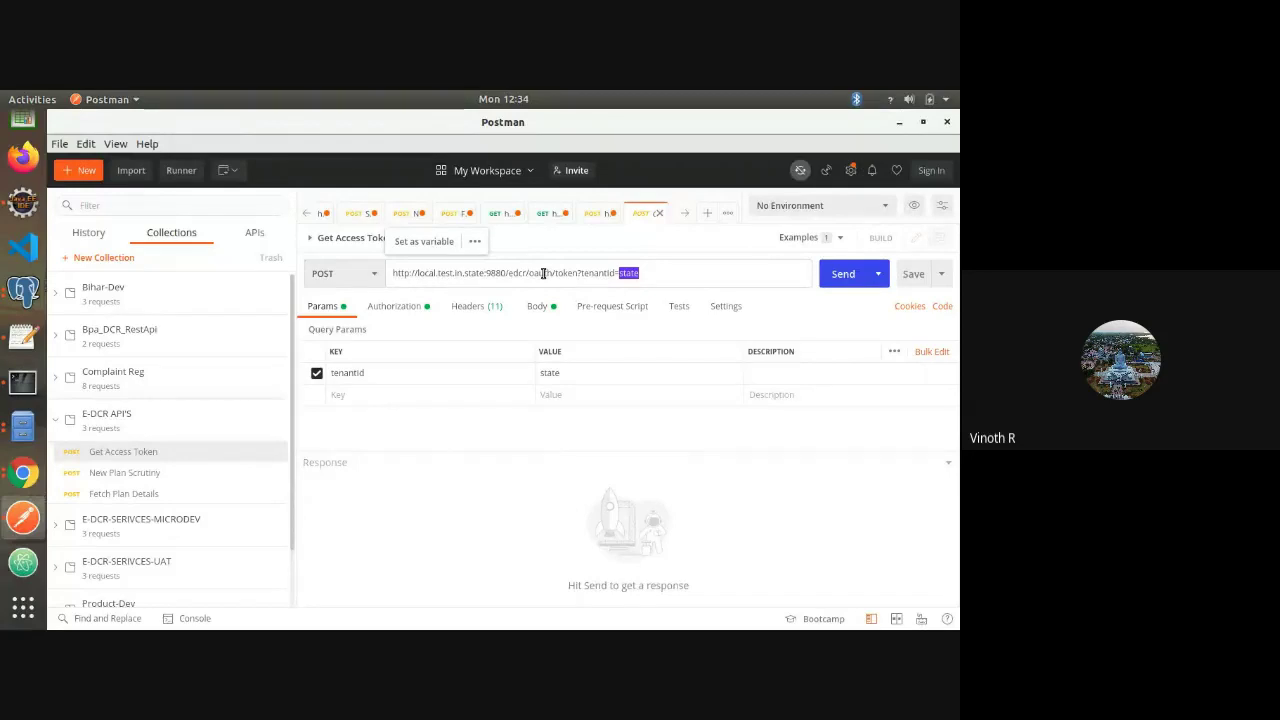
pyautogui.write('chennai')
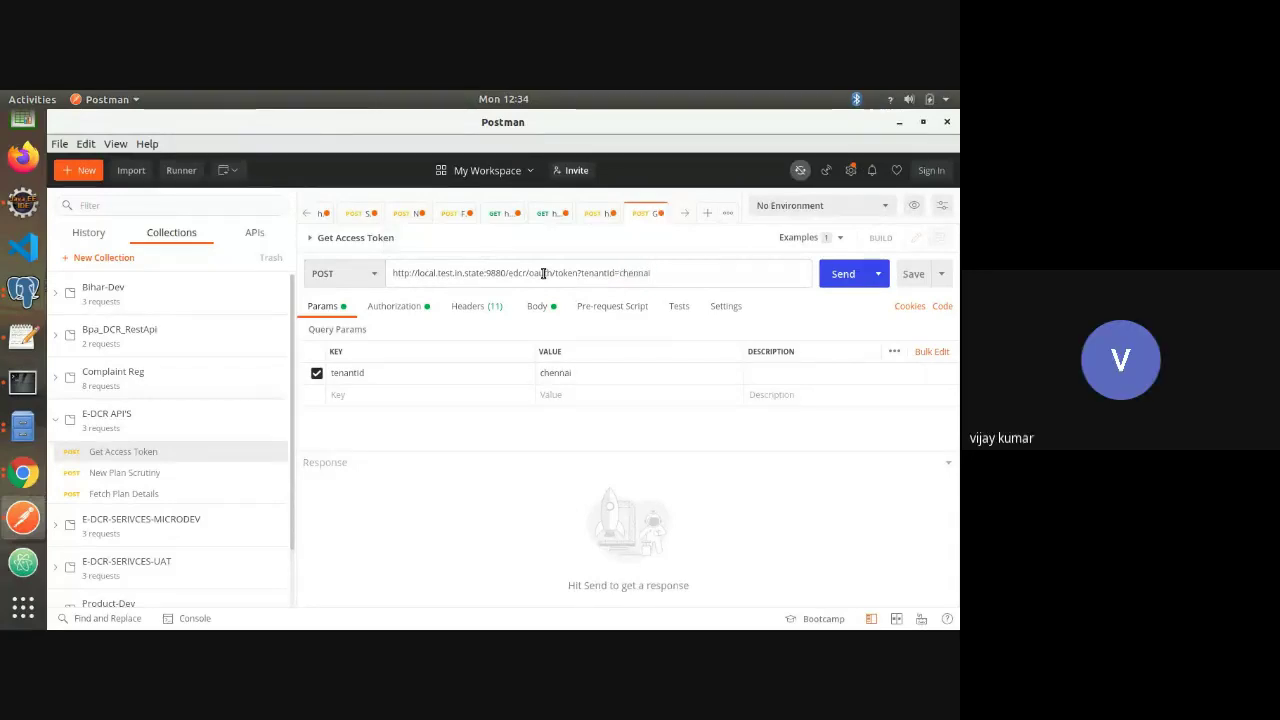
pyautogui.click(843, 276)
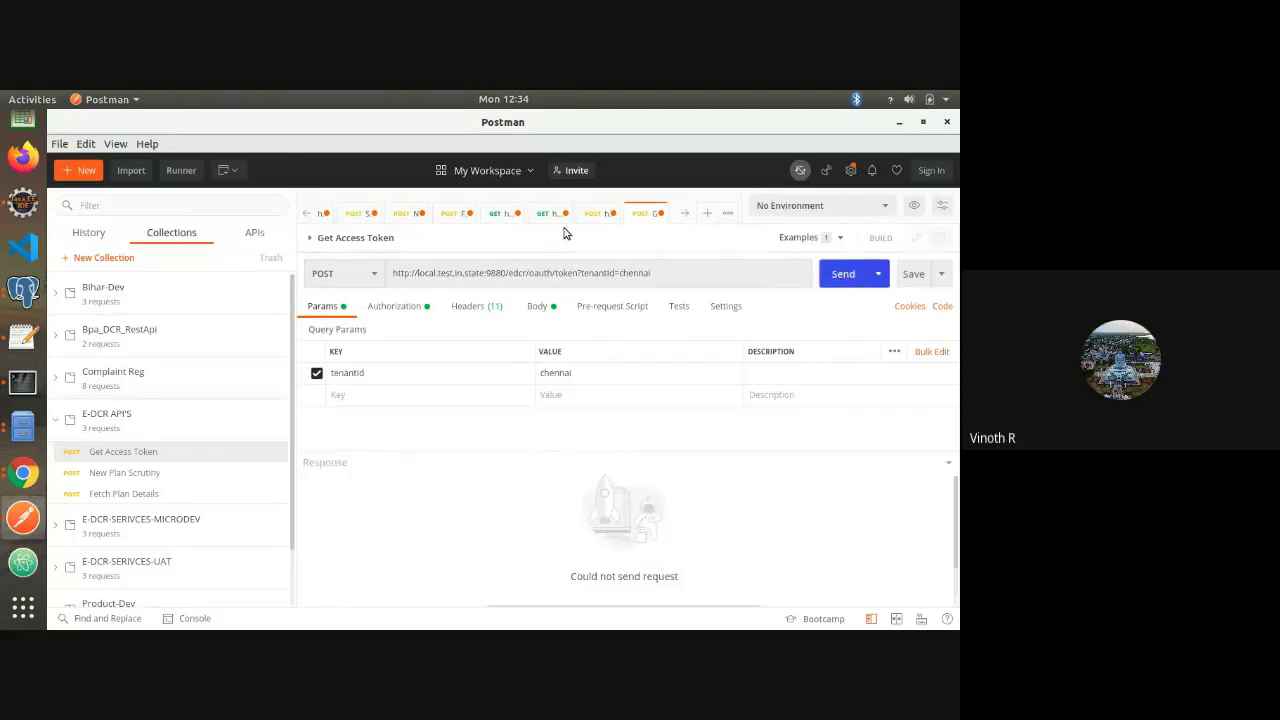
# Replace the host in the Get Access Token URL with state.egovernments.org:9090, copied from New Plan Scrutiny, and send the request
pyautogui.click(112, 480)
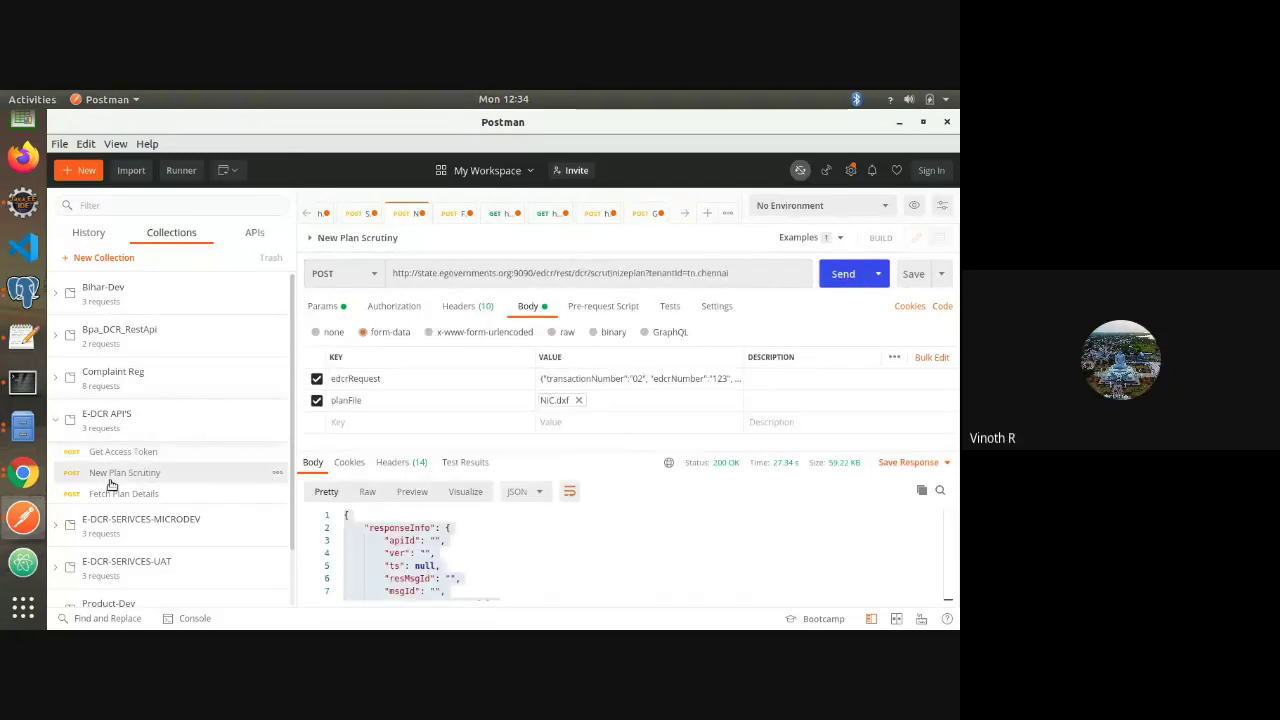
pyautogui.moveTo(484, 273); pyautogui.dragTo(536, 274)
pyautogui.hotkey('ctrl', 'c')
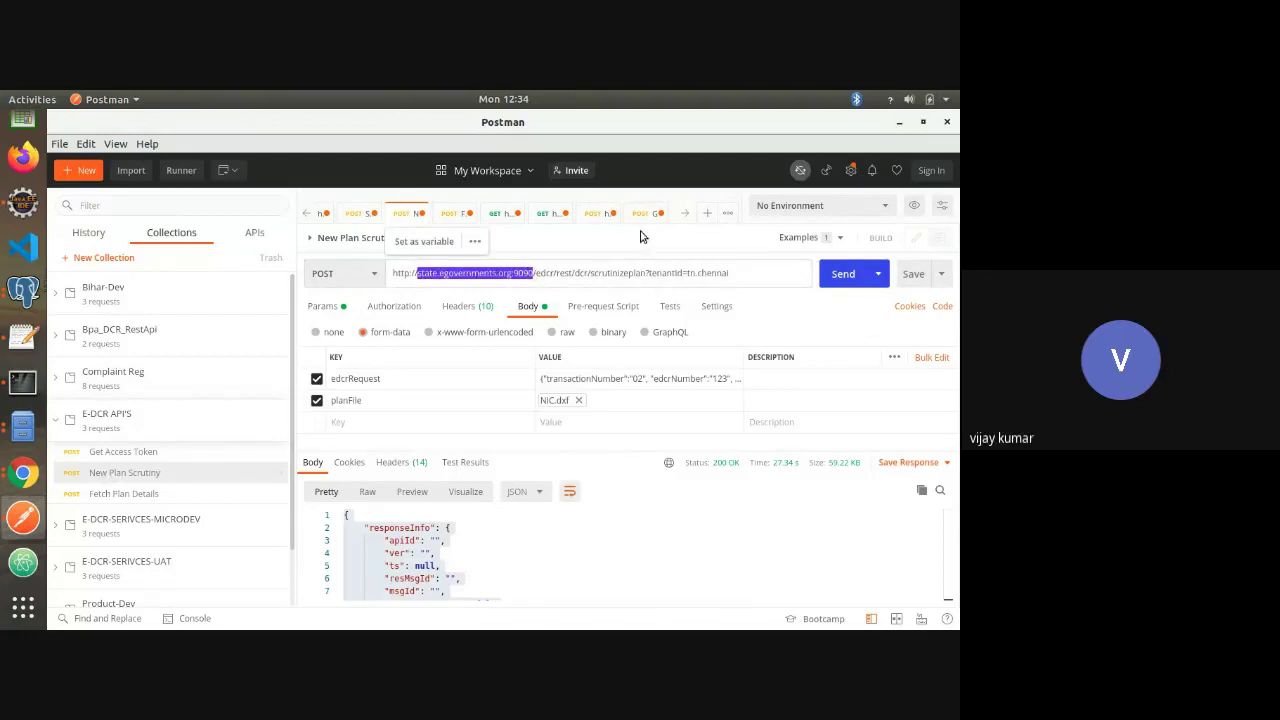
pyautogui.click(148, 453)
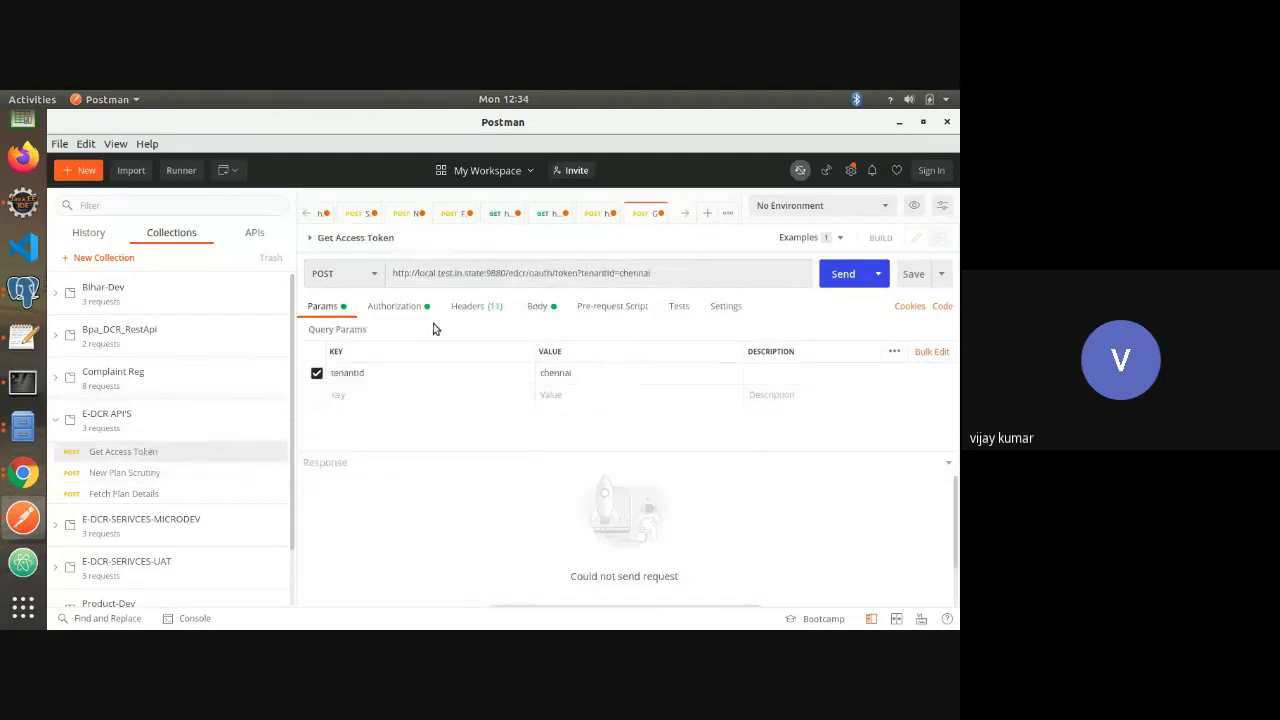
pyautogui.moveTo(419, 273); pyautogui.dragTo(441, 273)
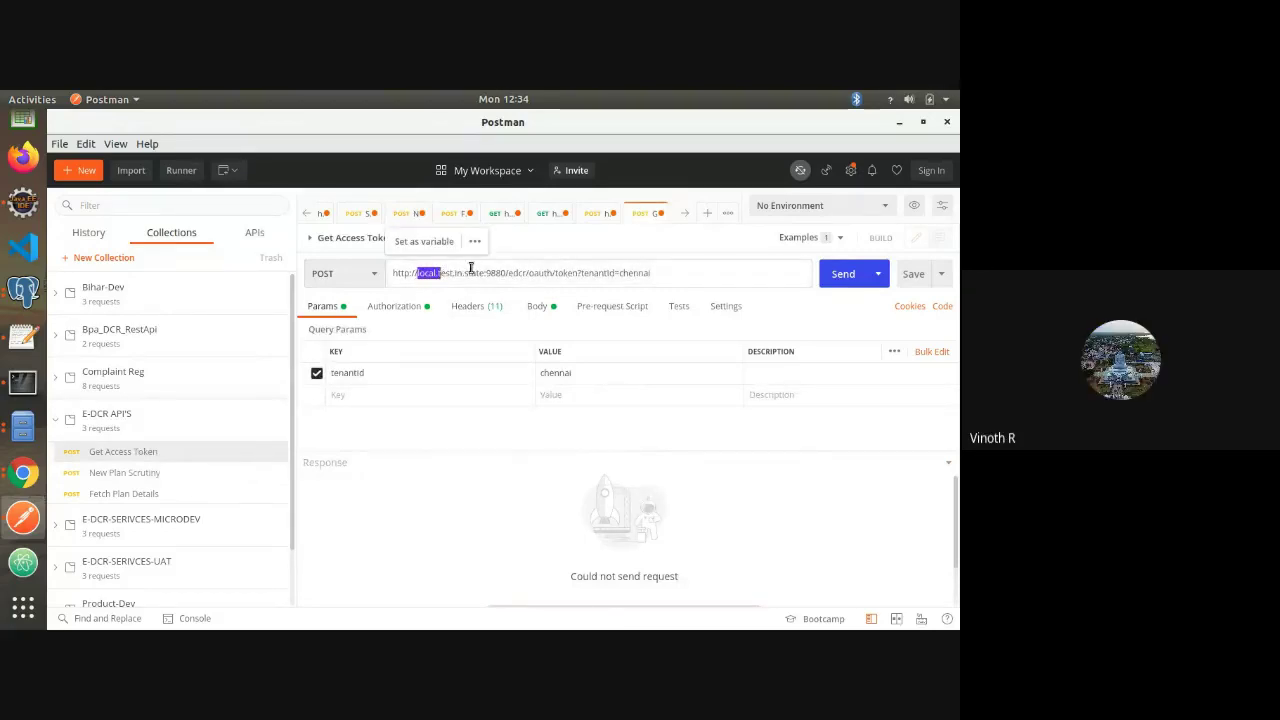
pyautogui.keyDown('shift'); pyautogui.click(504, 273); pyautogui.keyUp('shift')
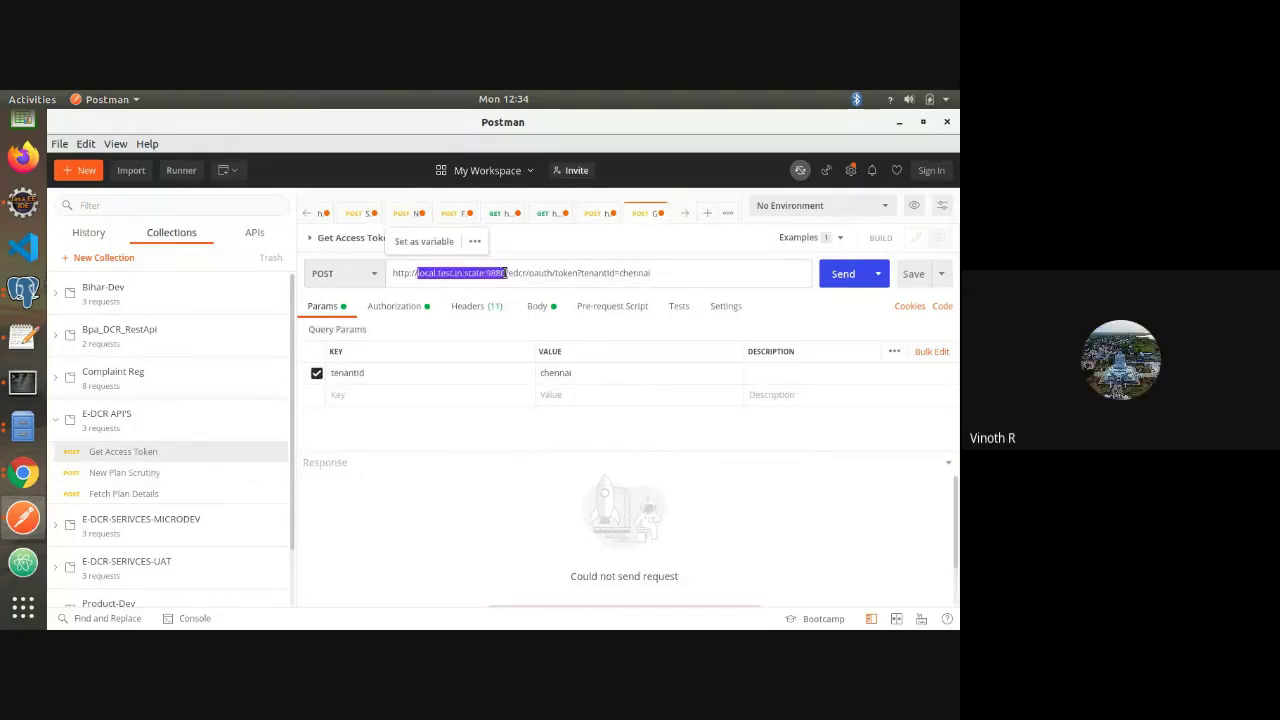
pyautogui.hotkey('ctrl', 'v')
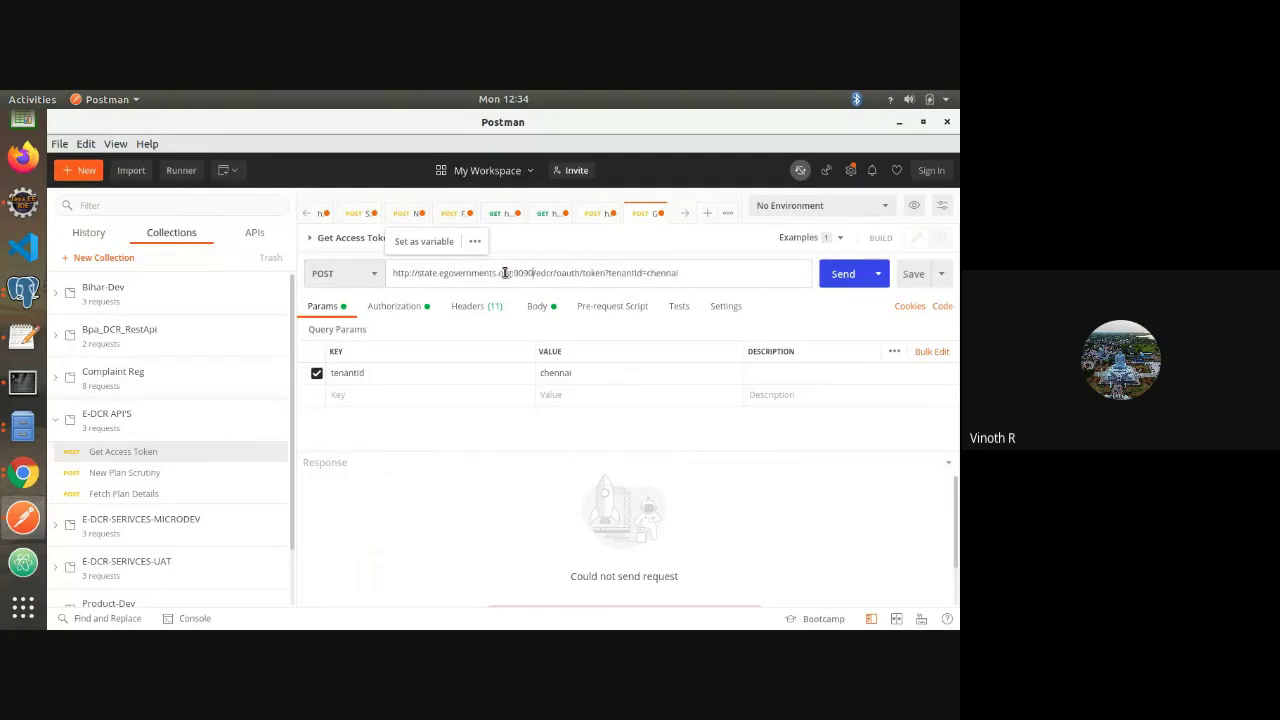
pyautogui.click(840, 276)
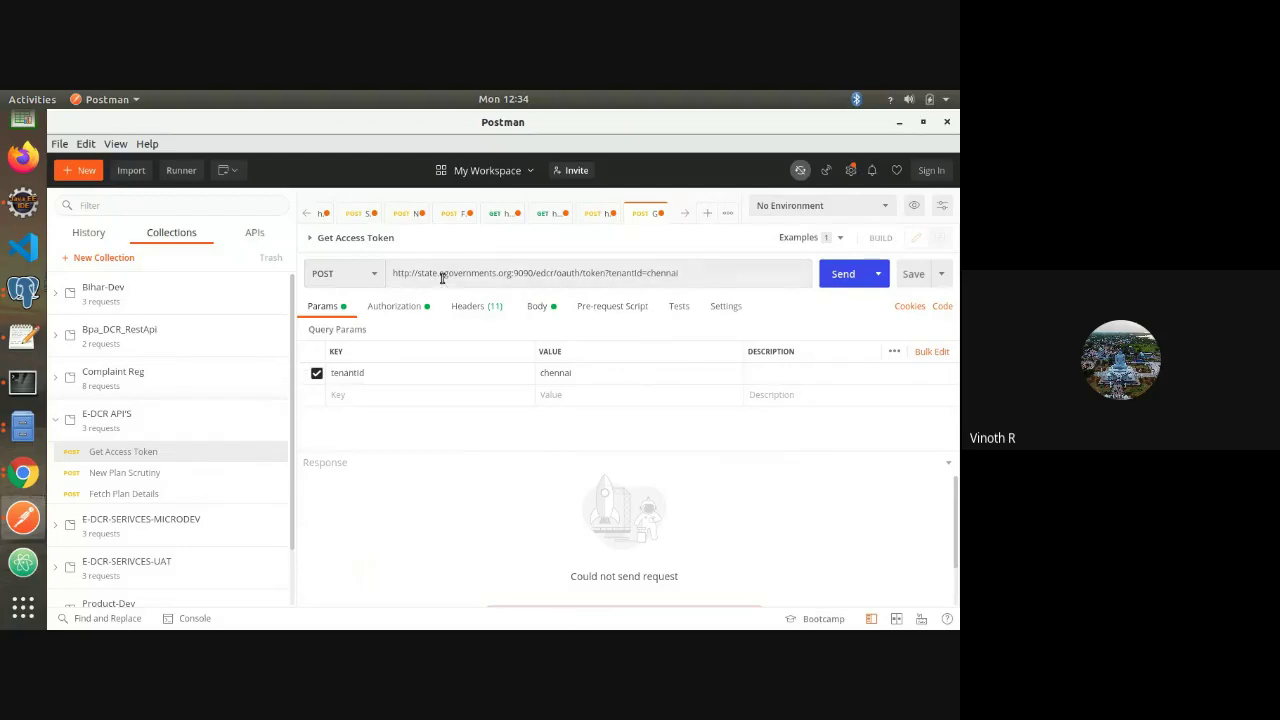
# Open the New Plan Scrutiny request and send it with tenantId tn.chennai and the NIC.dxf plan file
pyautogui.click(150, 477)
pyautogui.click(845, 273)
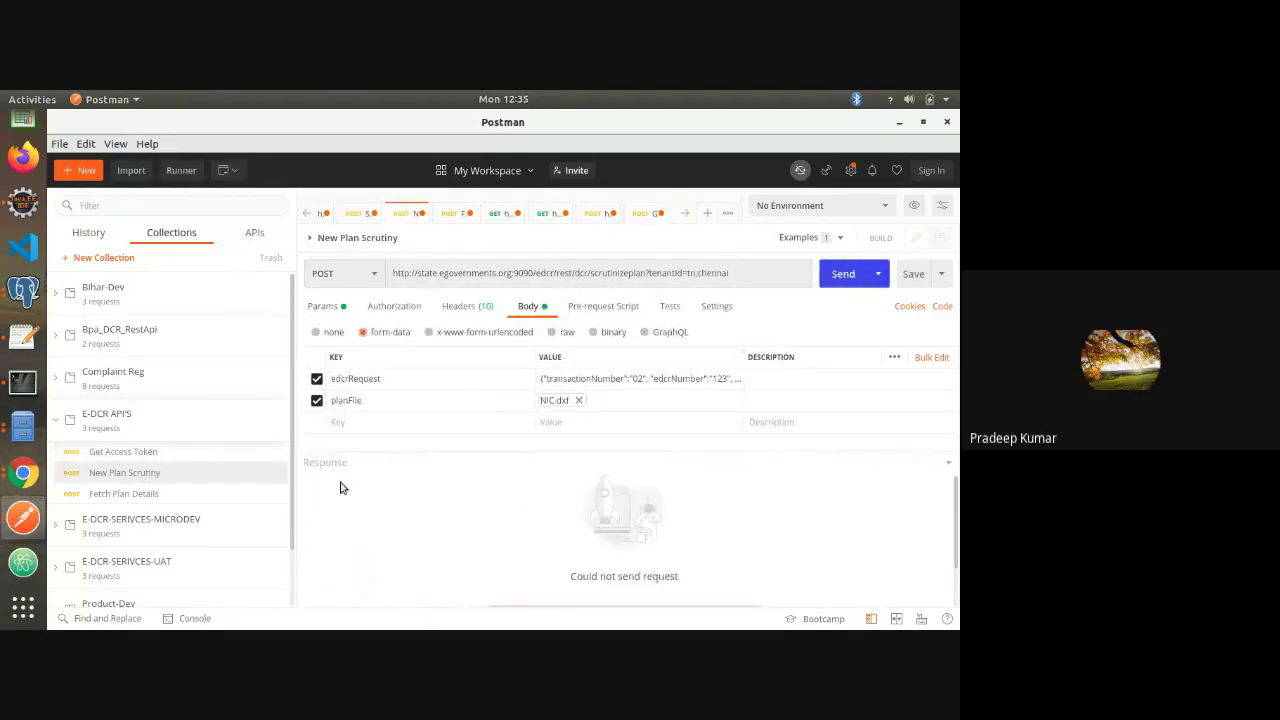
# Leave Postman and return to the eDCR Training Plan sheet in Chrome
pyautogui.hotkey('alt', 'Tab')
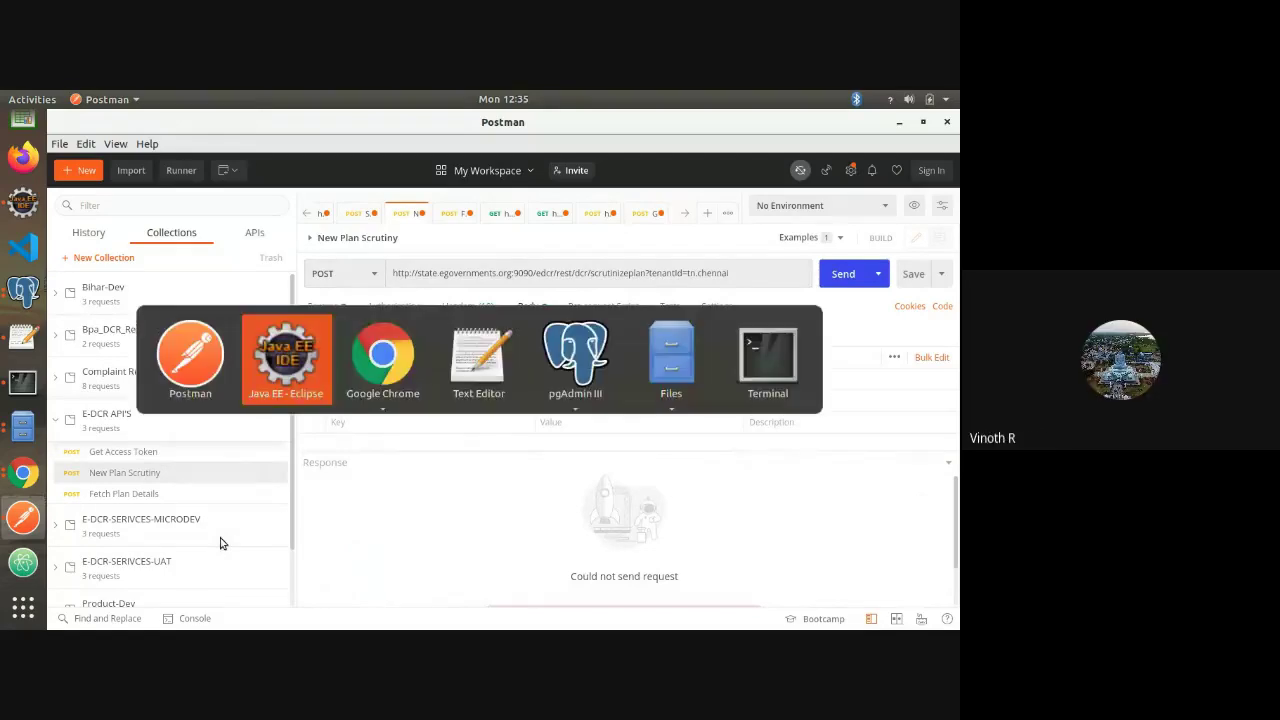
pyautogui.click(25, 474)
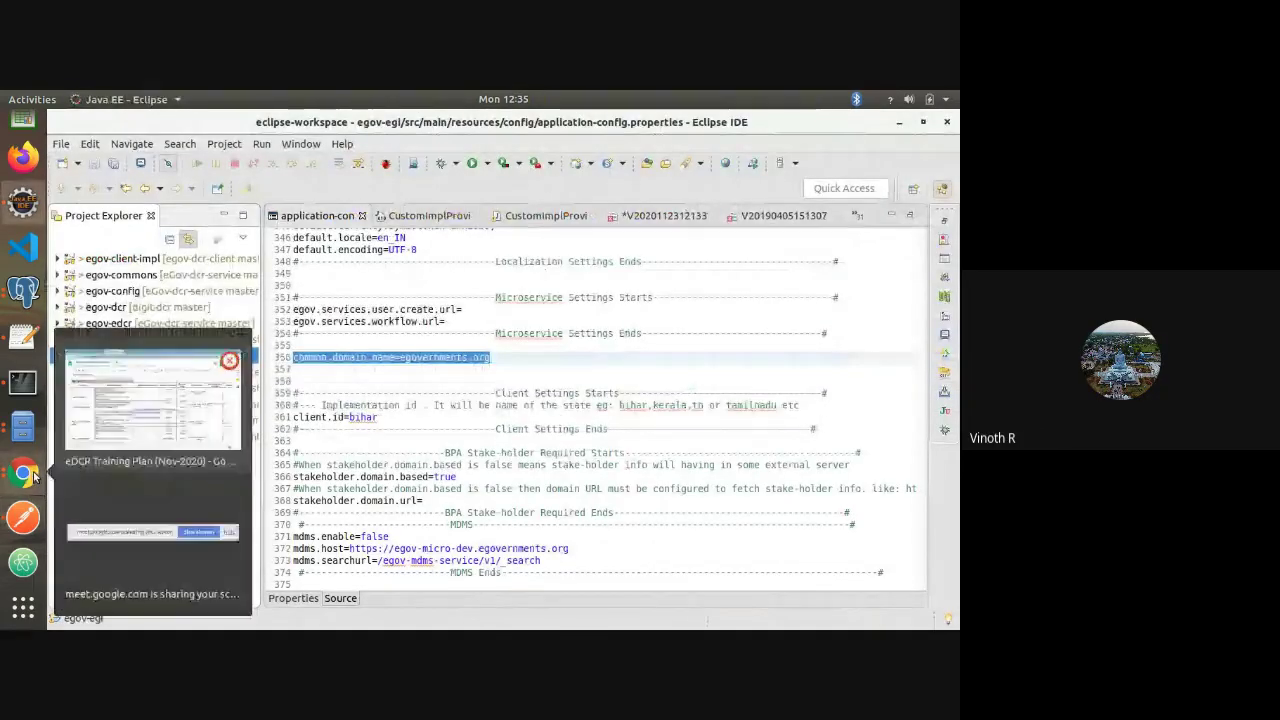
pyautogui.click(167, 420)
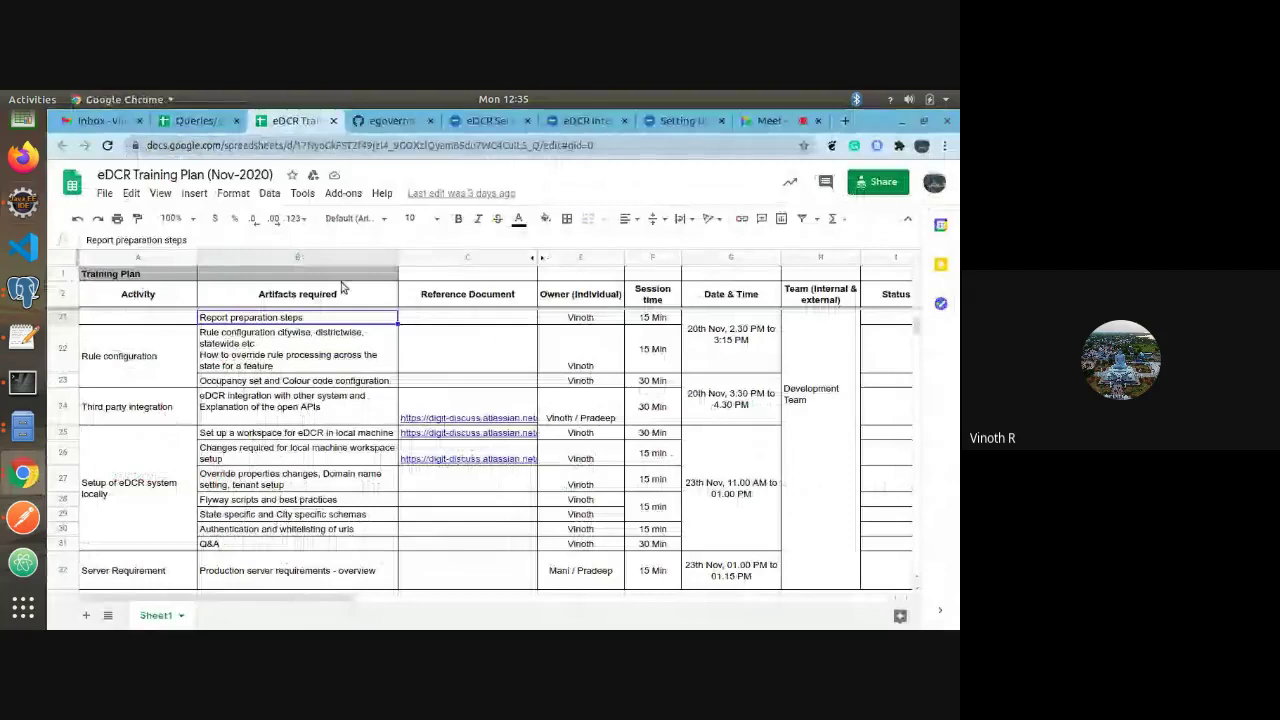
# Go down the training plan's local setup rows to the Production server requirements - overview cell
pyautogui.click(288, 529)
pyautogui.press('Down')
pyautogui.press('Down')
pyautogui.press('Down')
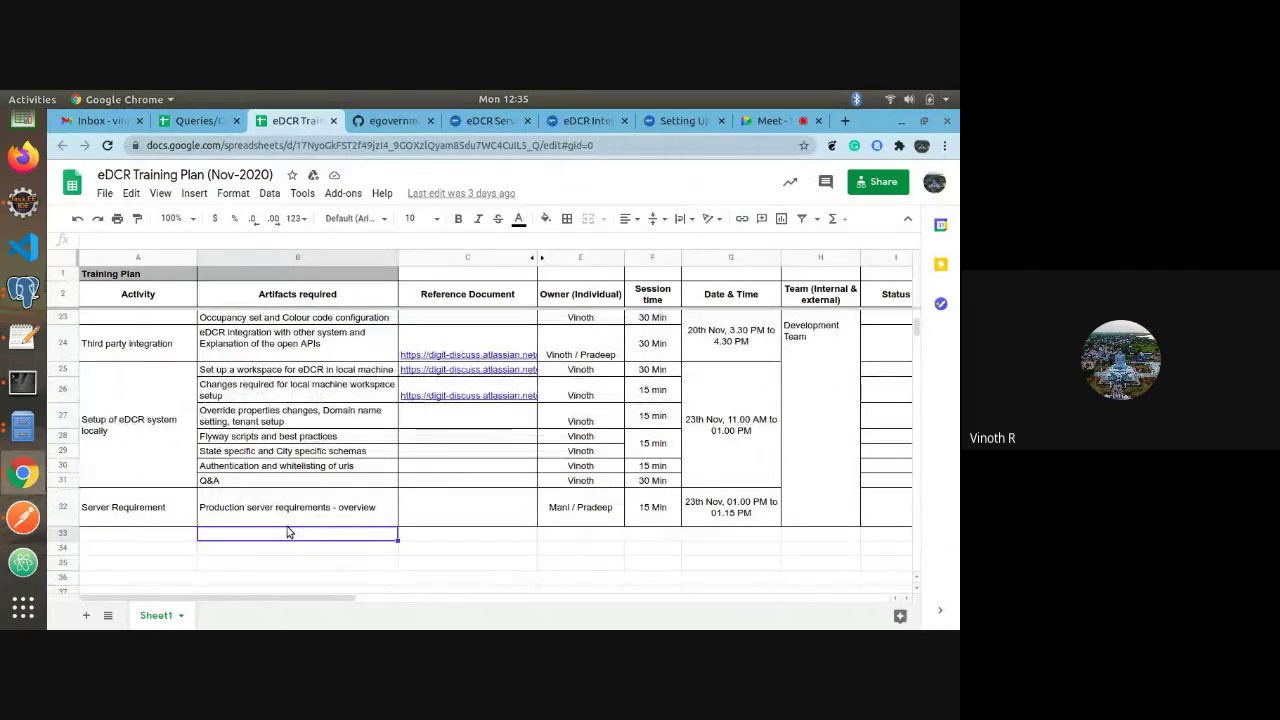
pyautogui.press('Up')
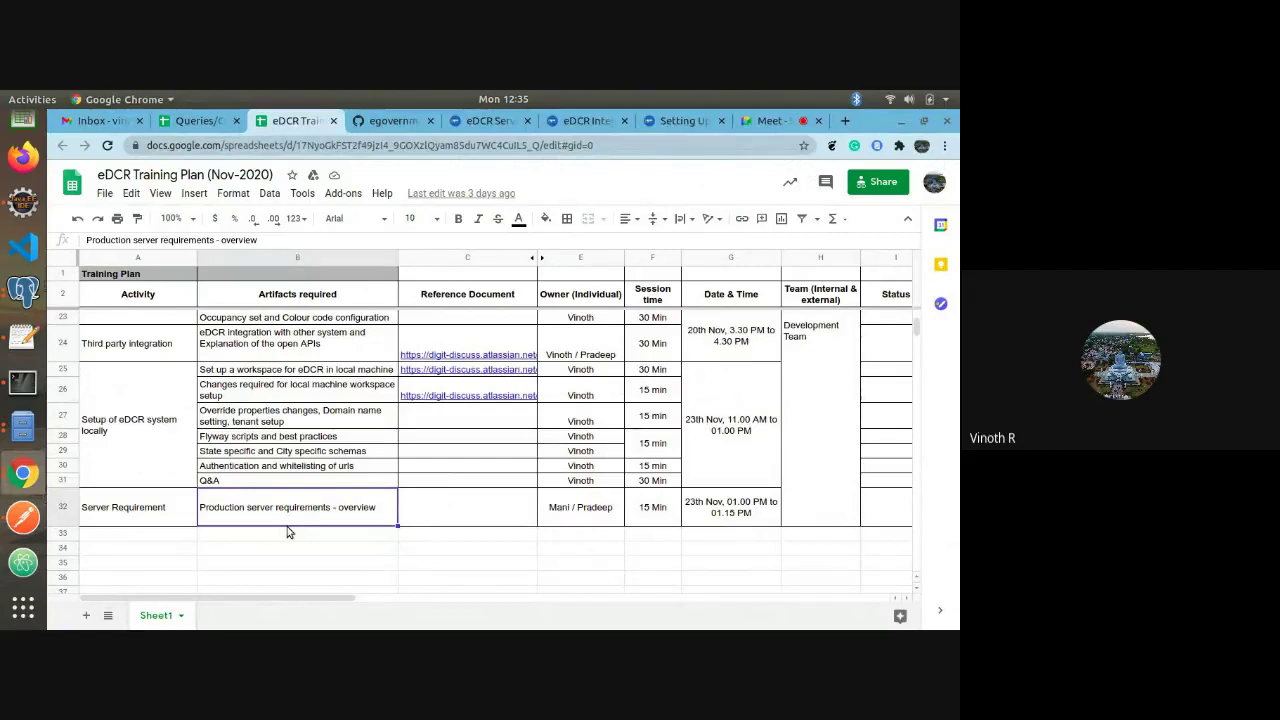
# Open the Queries/Clarifications sheet and select the question on how to add a new feature
pyautogui.click(199, 120)
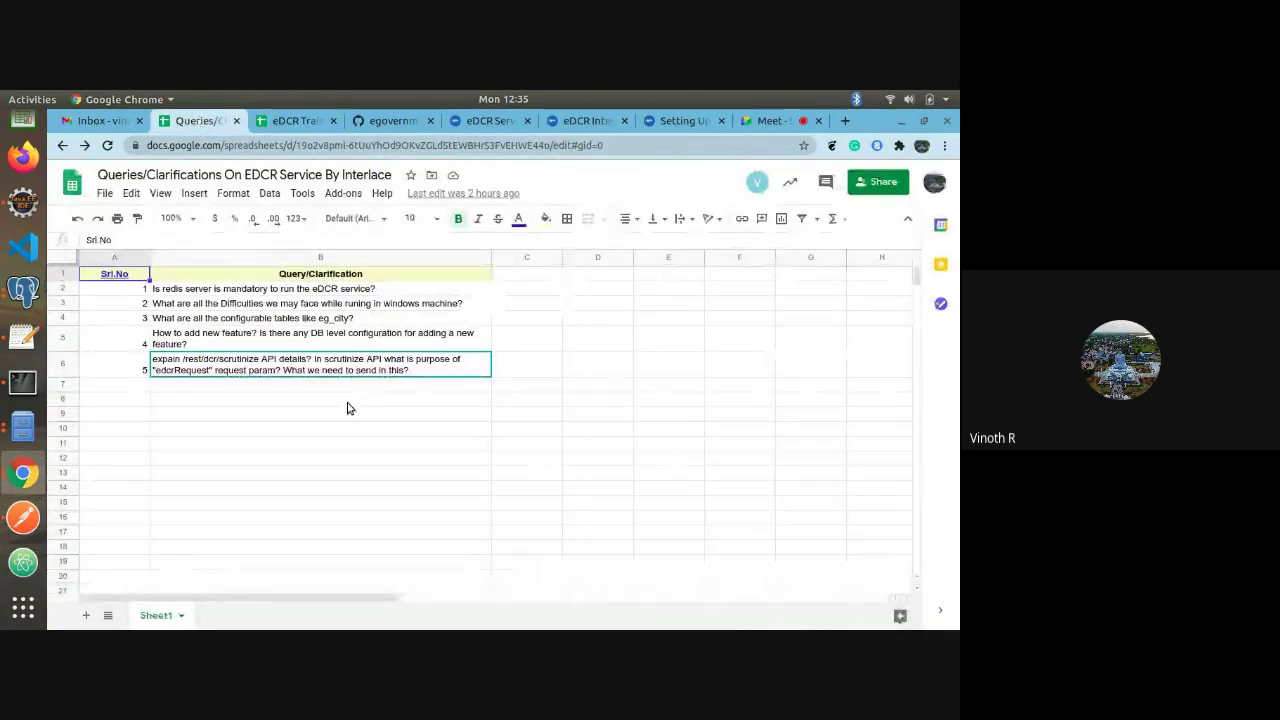
pyautogui.click(348, 404)
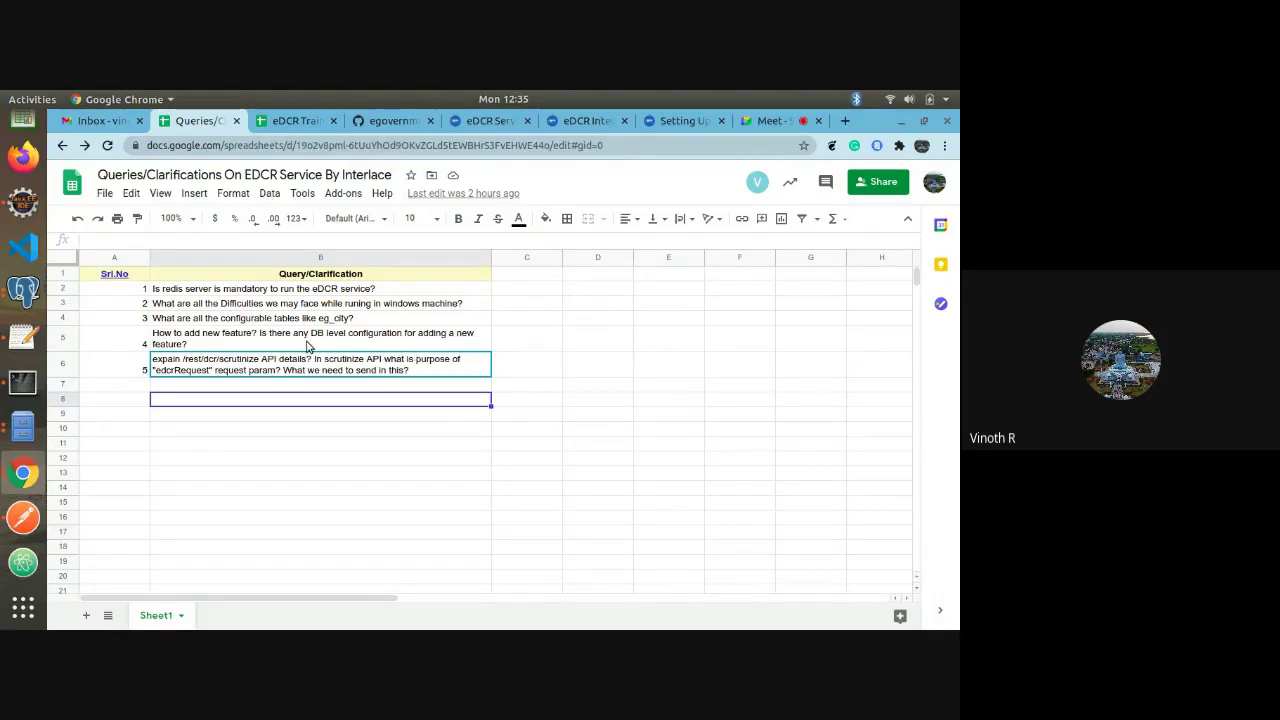
pyautogui.click(308, 345)
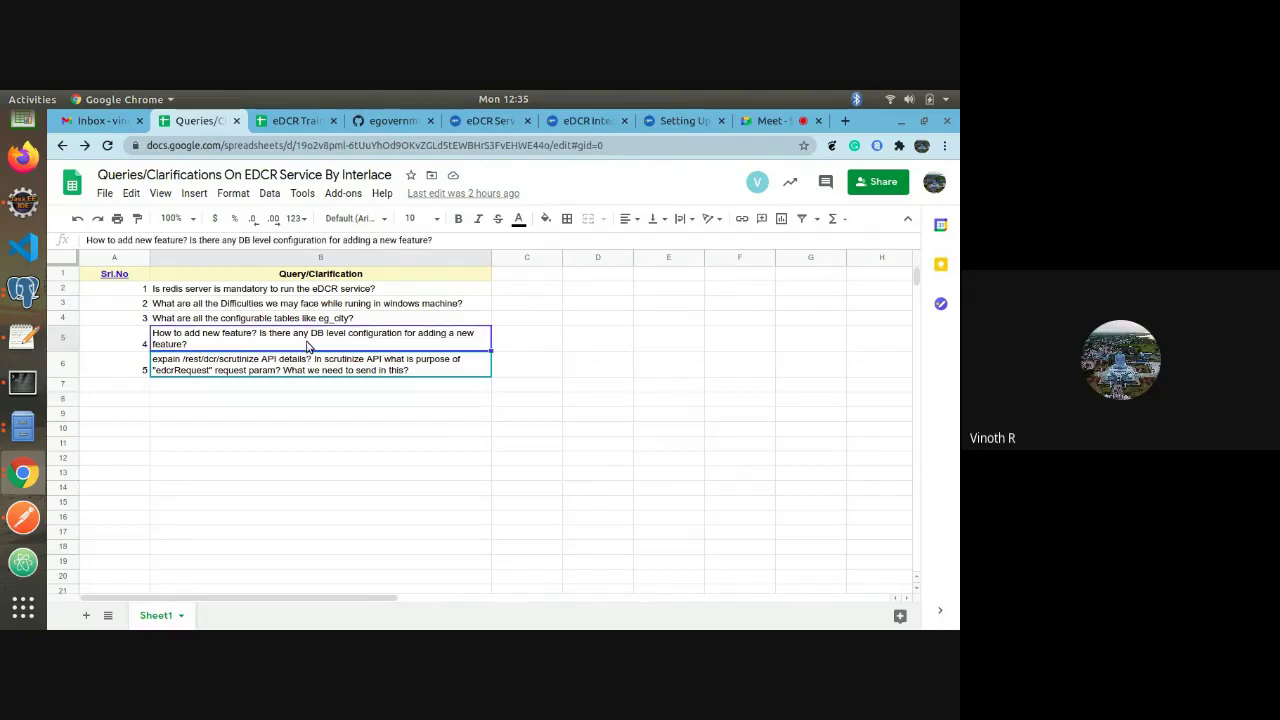
# Switch to pgAdmin III and expand the table list of the tiruvallur schema in the edcr-nov20 database
pyautogui.click(20, 200)
pyautogui.click(23, 290)
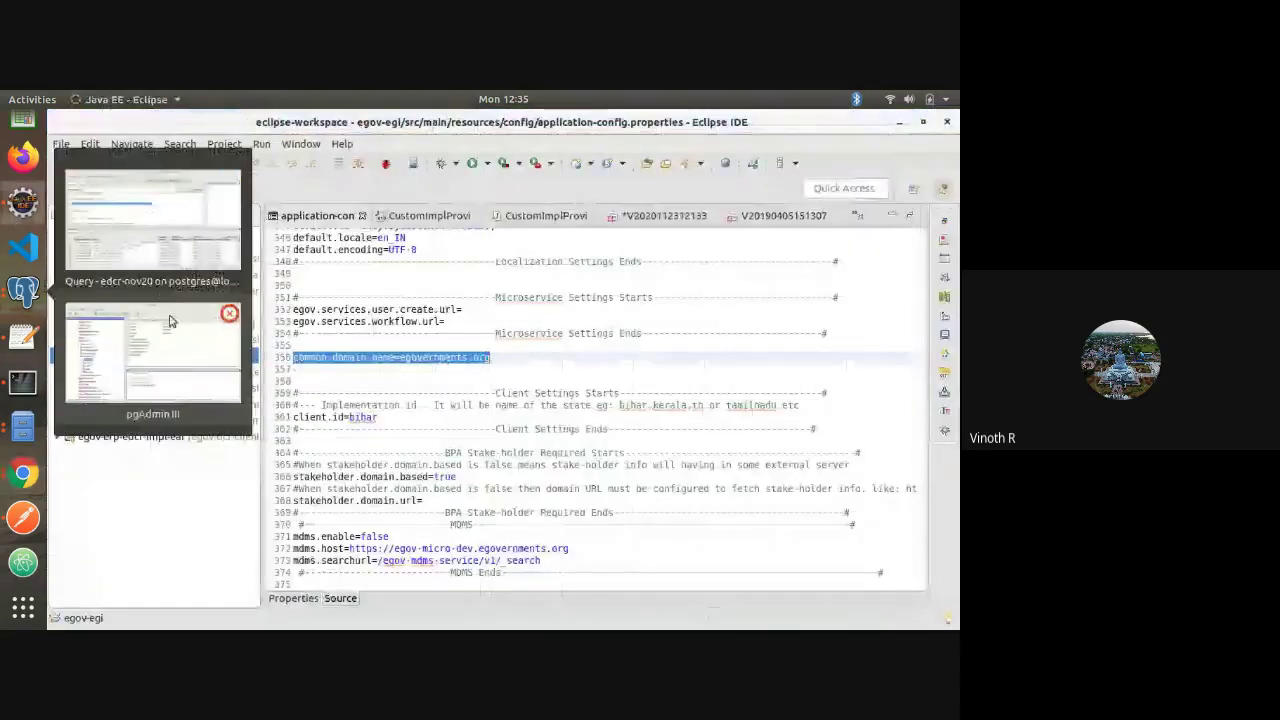
pyautogui.click(167, 333)
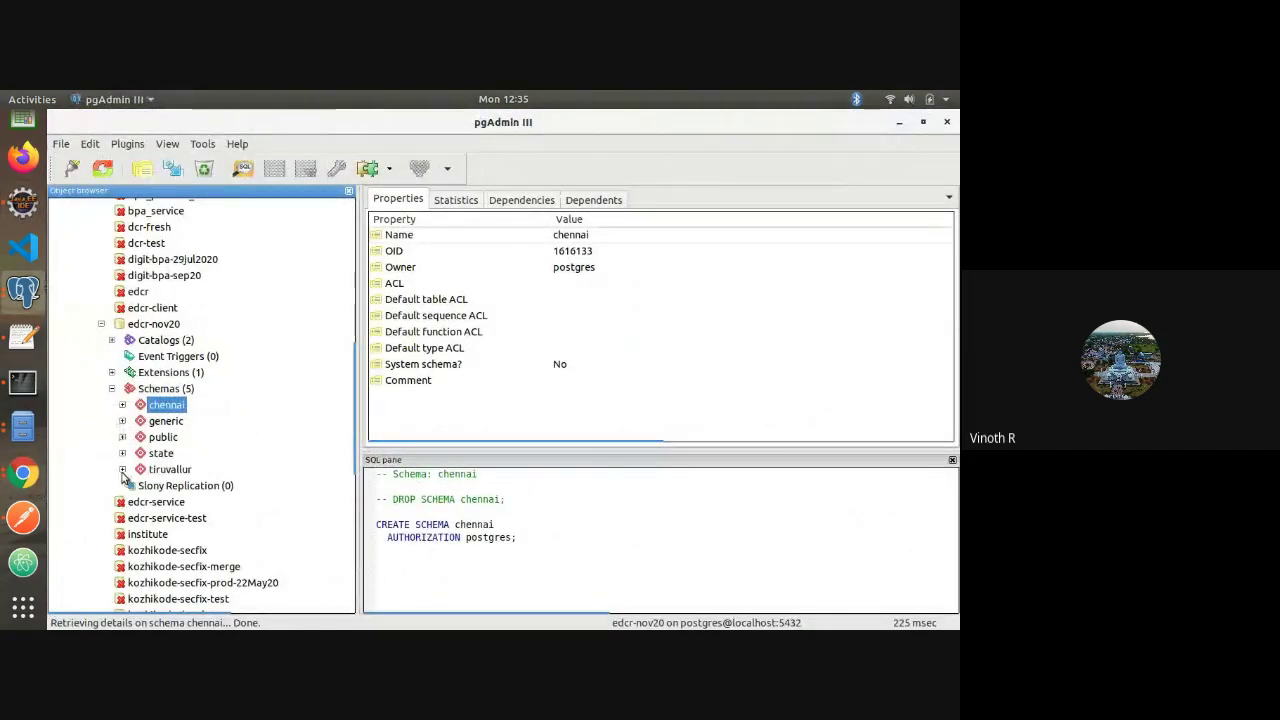
pyautogui.click(122, 470)
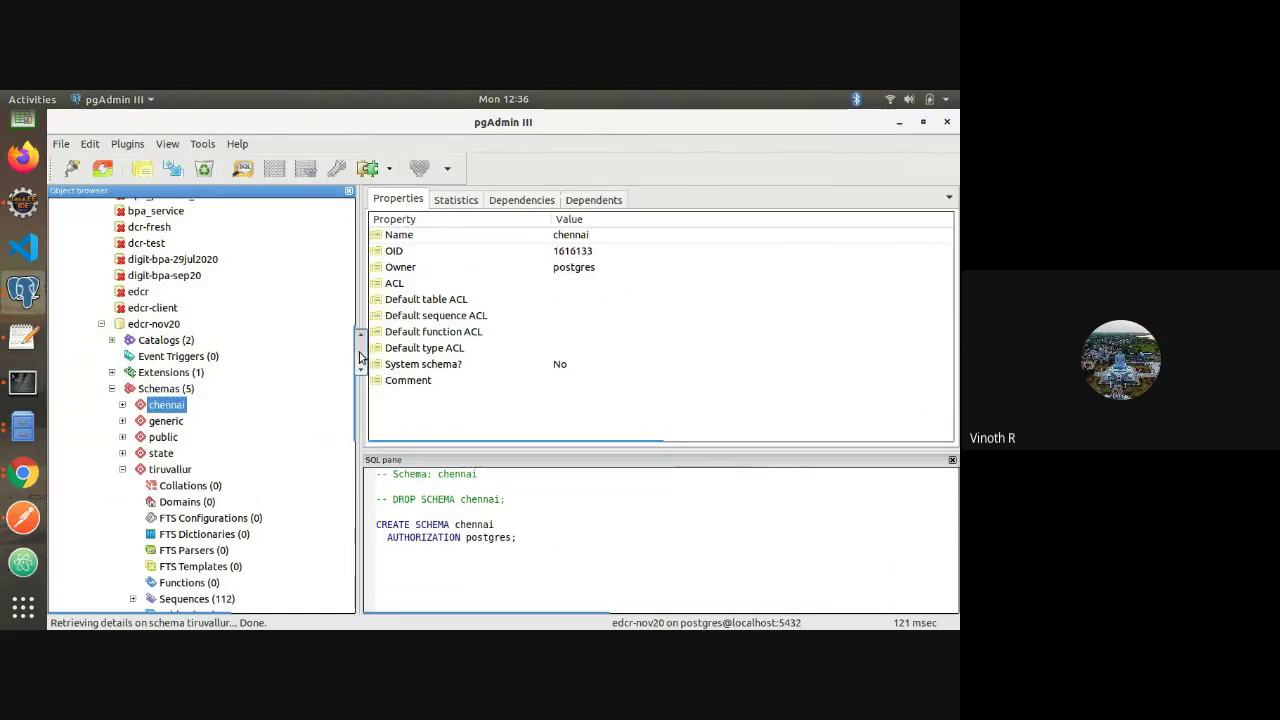
pyautogui.moveTo(360, 356); pyautogui.dragTo(358, 398)
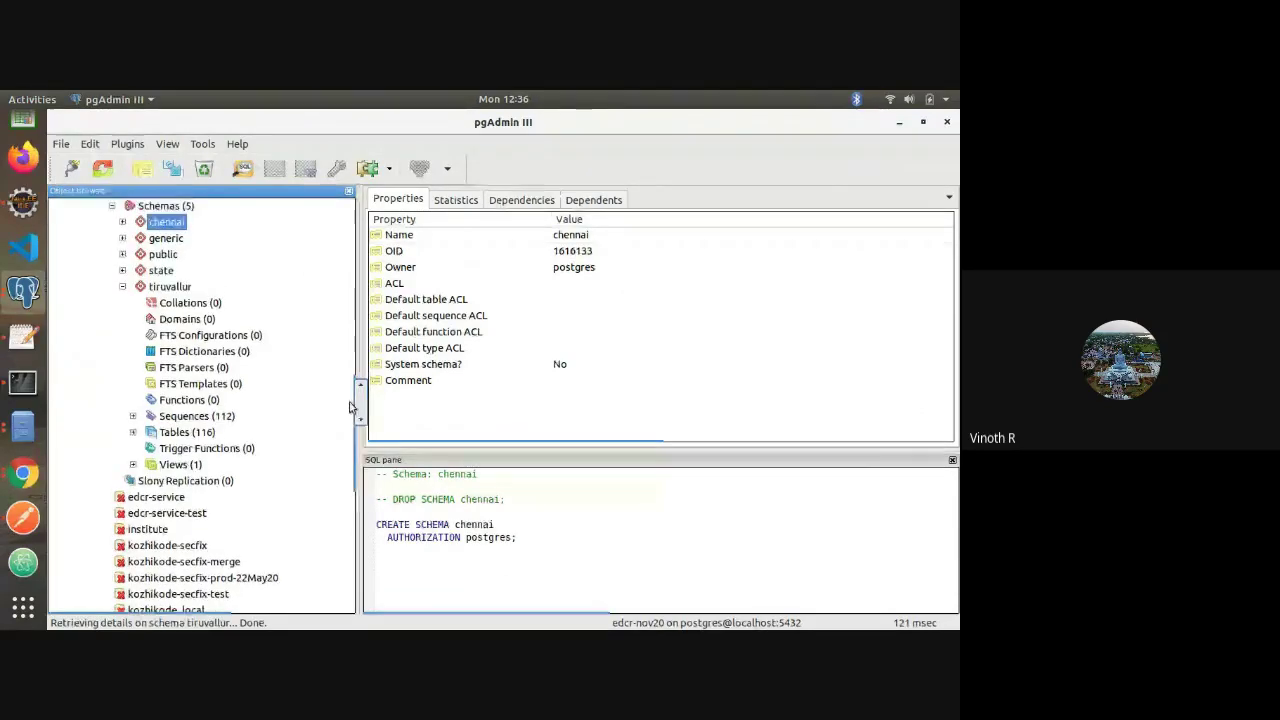
pyautogui.click(133, 433)
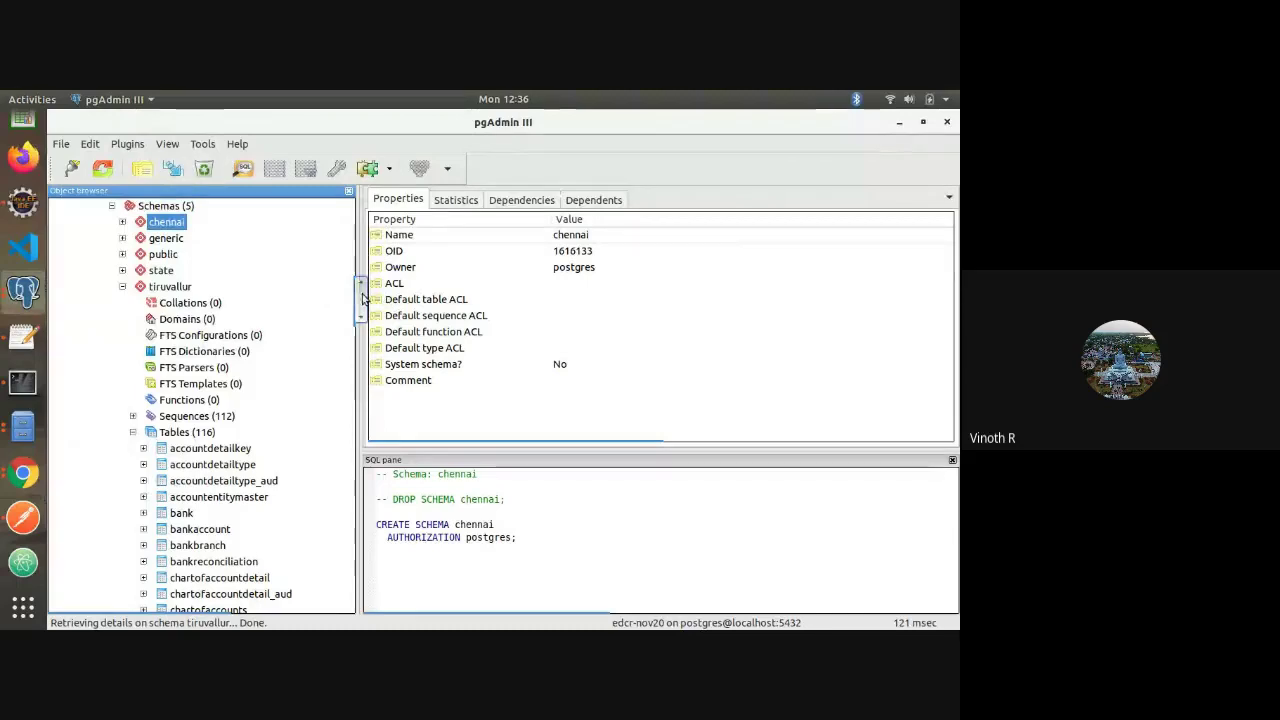
# Look through the tiruvallur schema's tables from the edcr_ tables down to the egbpa_ tables, viewing the edcr_pdf_detail definition
pyautogui.moveTo(362, 297); pyautogui.dragTo(360, 323)
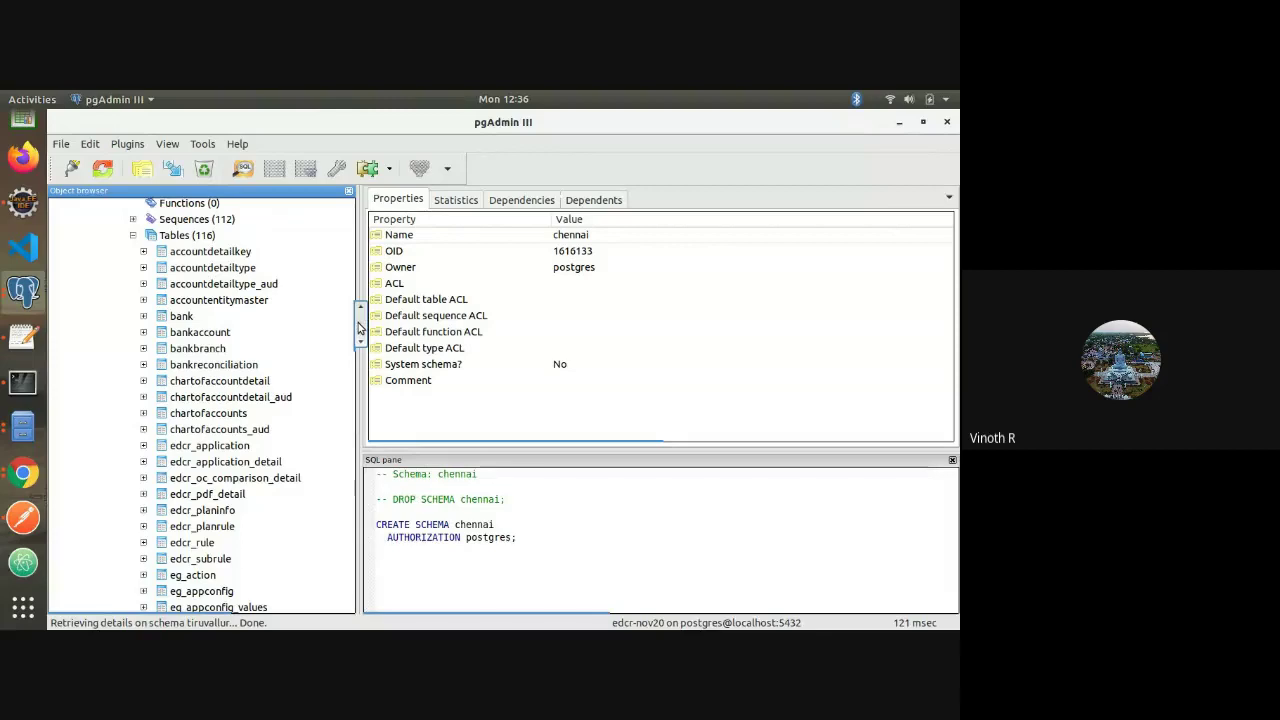
pyautogui.moveTo(358, 328); pyautogui.dragTo(361, 342)
pyautogui.scroll(-1, 186, 293)
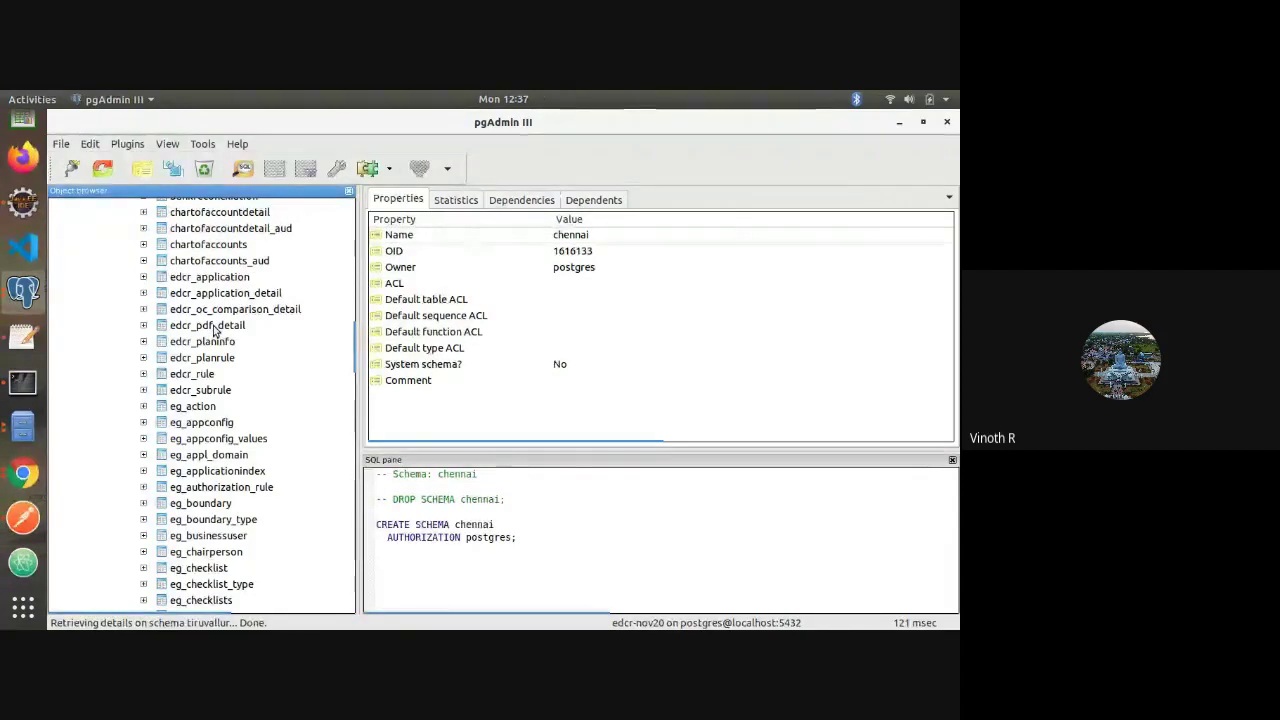
pyautogui.click(213, 327)
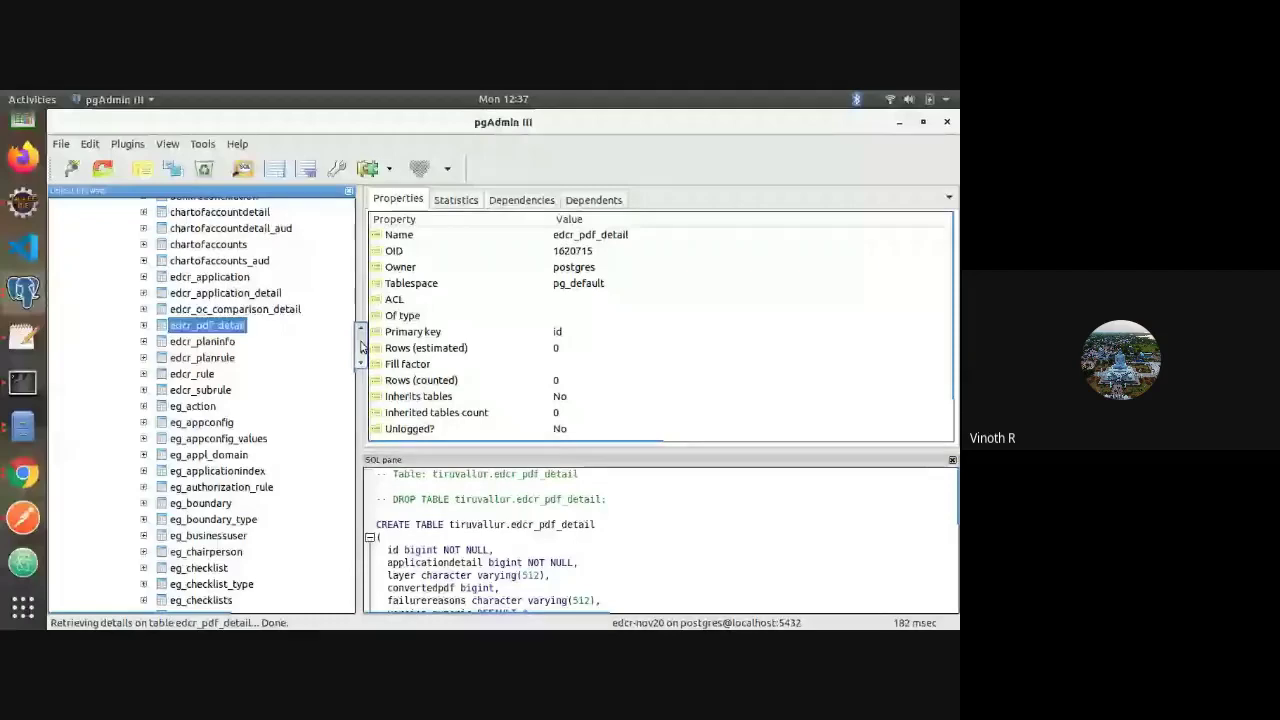
pyautogui.moveTo(361, 345); pyautogui.dragTo(358, 351)
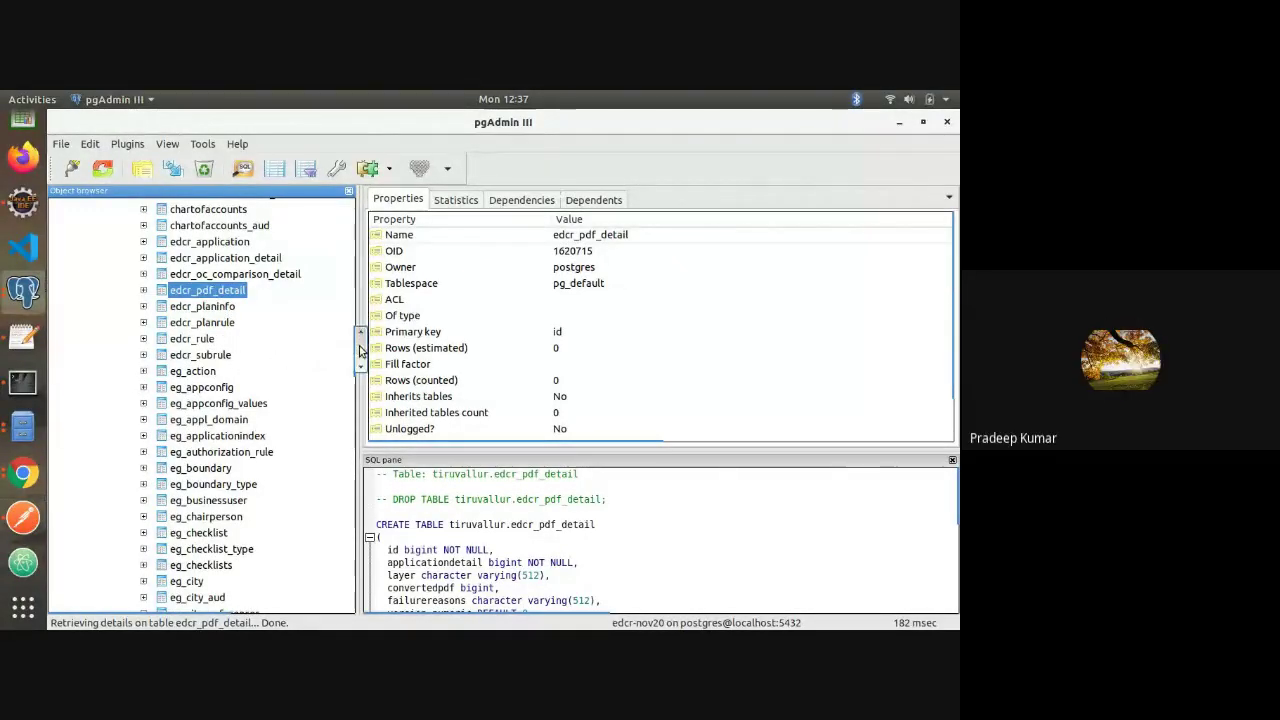
pyautogui.moveTo(360, 350); pyautogui.dragTo(232, 318)
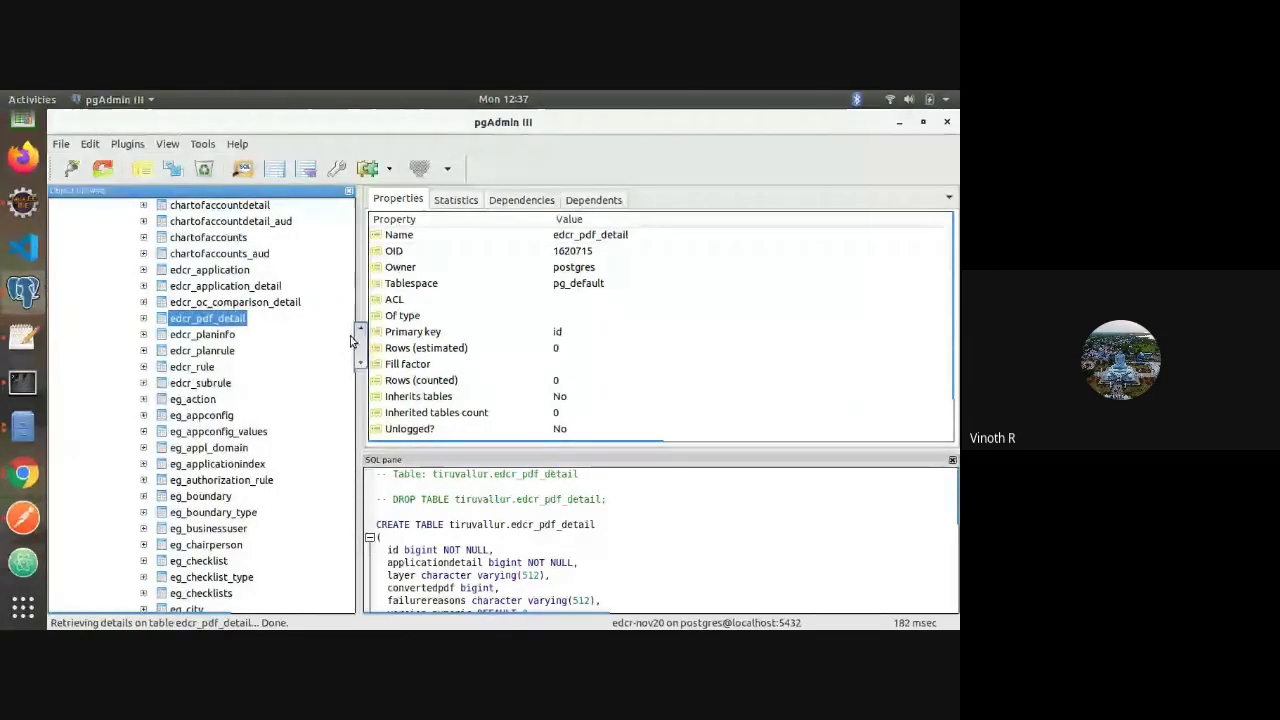
pyautogui.moveTo(358, 341); pyautogui.dragTo(361, 476)
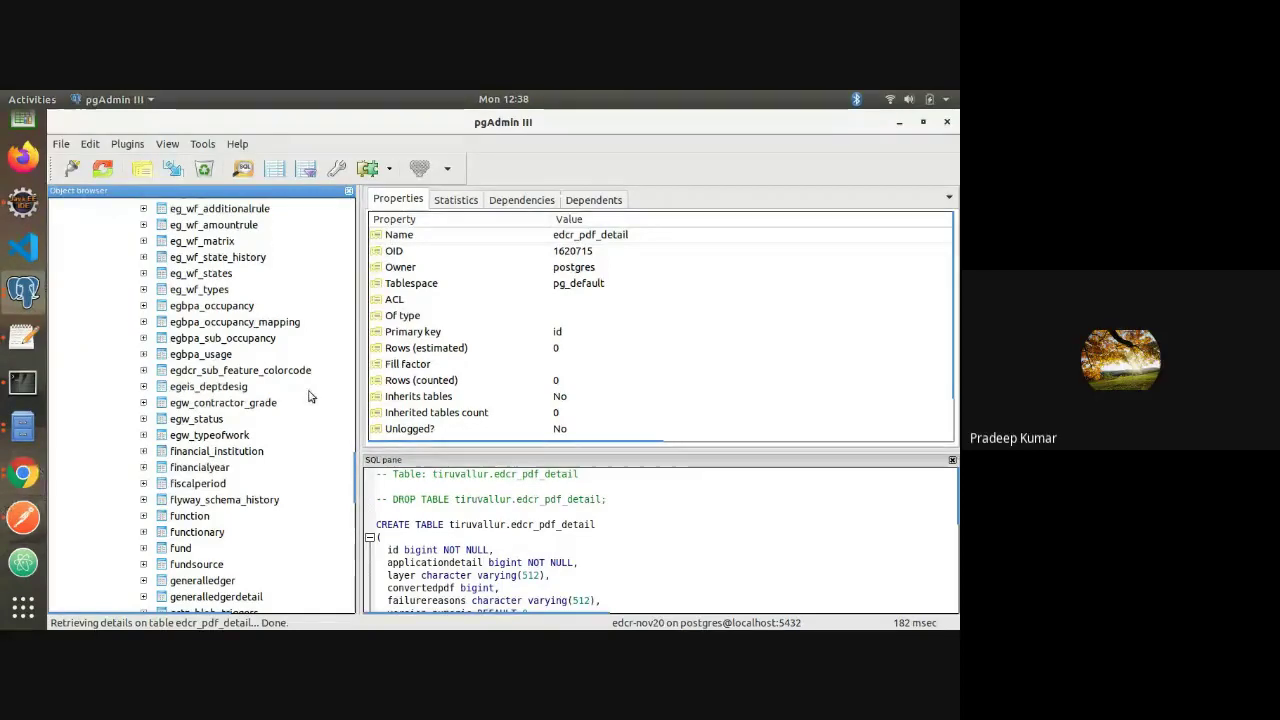
# Check the Google Meet call in Chrome and return to pgAdmin III
pyautogui.click(24, 472)
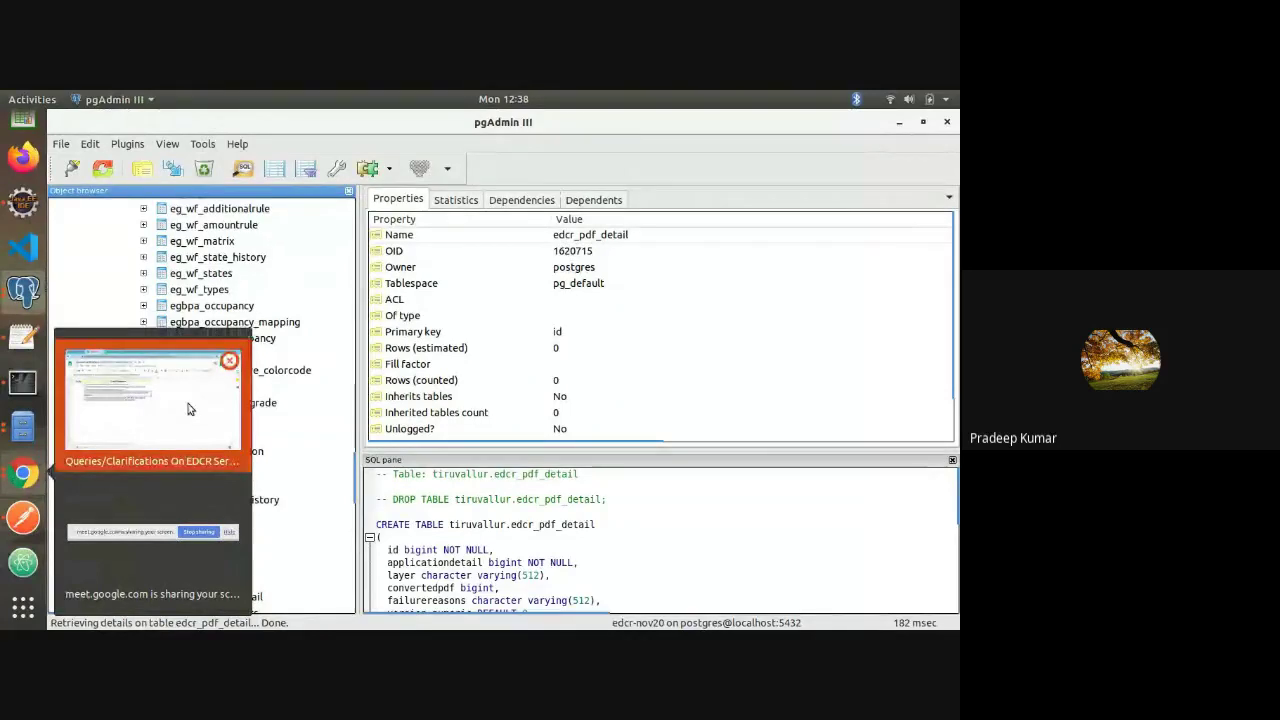
pyautogui.click(189, 409)
pyautogui.click(766, 120)
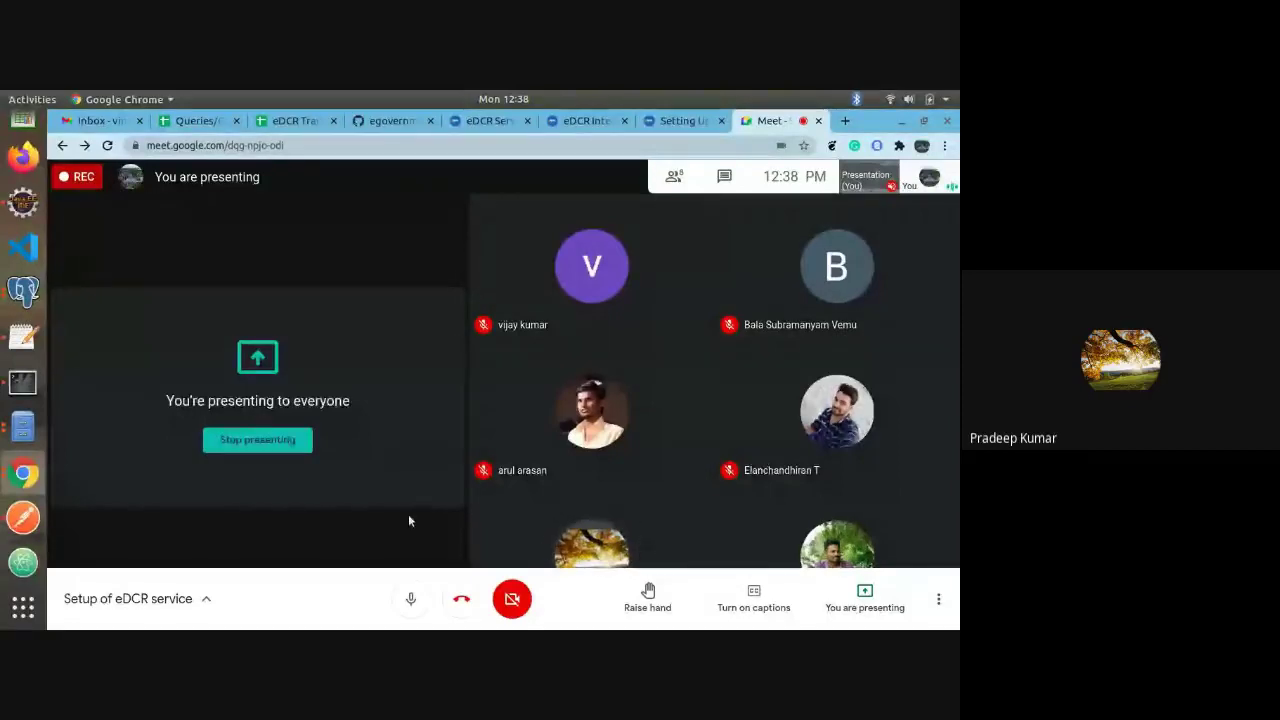
pyautogui.click(300, 121)
pyautogui.hotkey('alt', 'Tab')
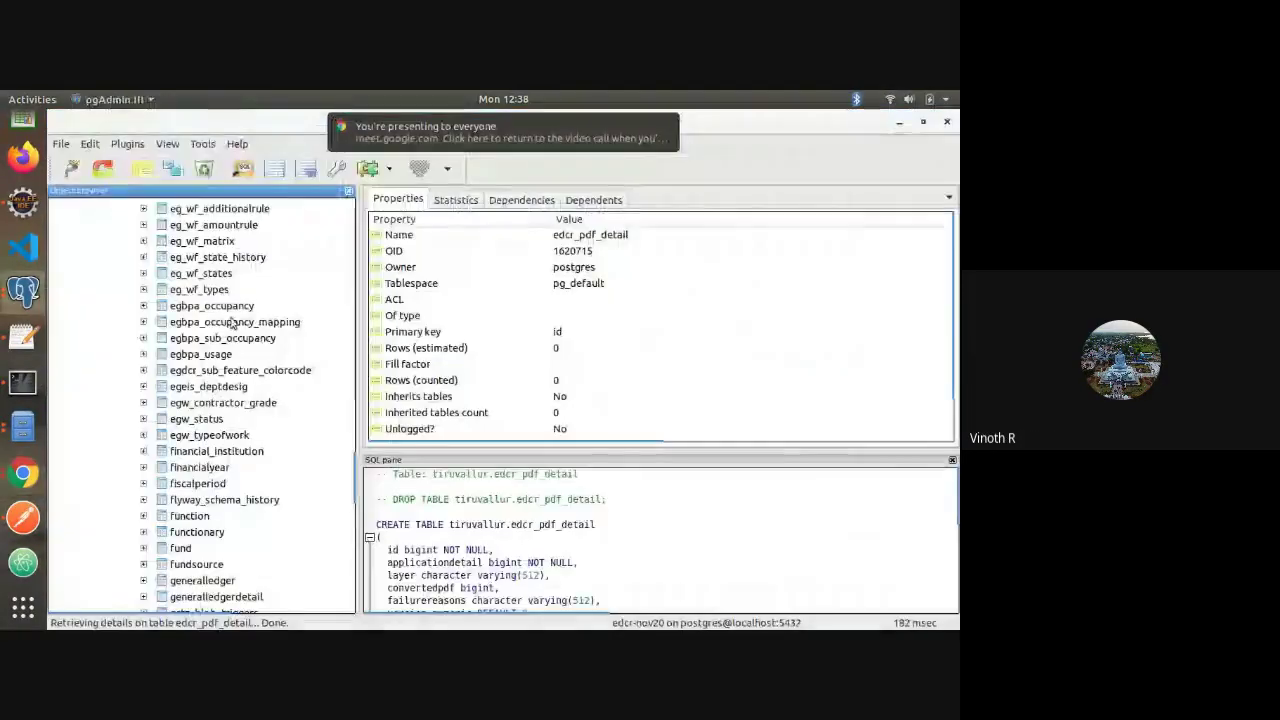
# View the properties of the egbpa_usage and egbpa_occupancy tables, leaving egbpa_occupancy selected
pyautogui.click(222, 306)
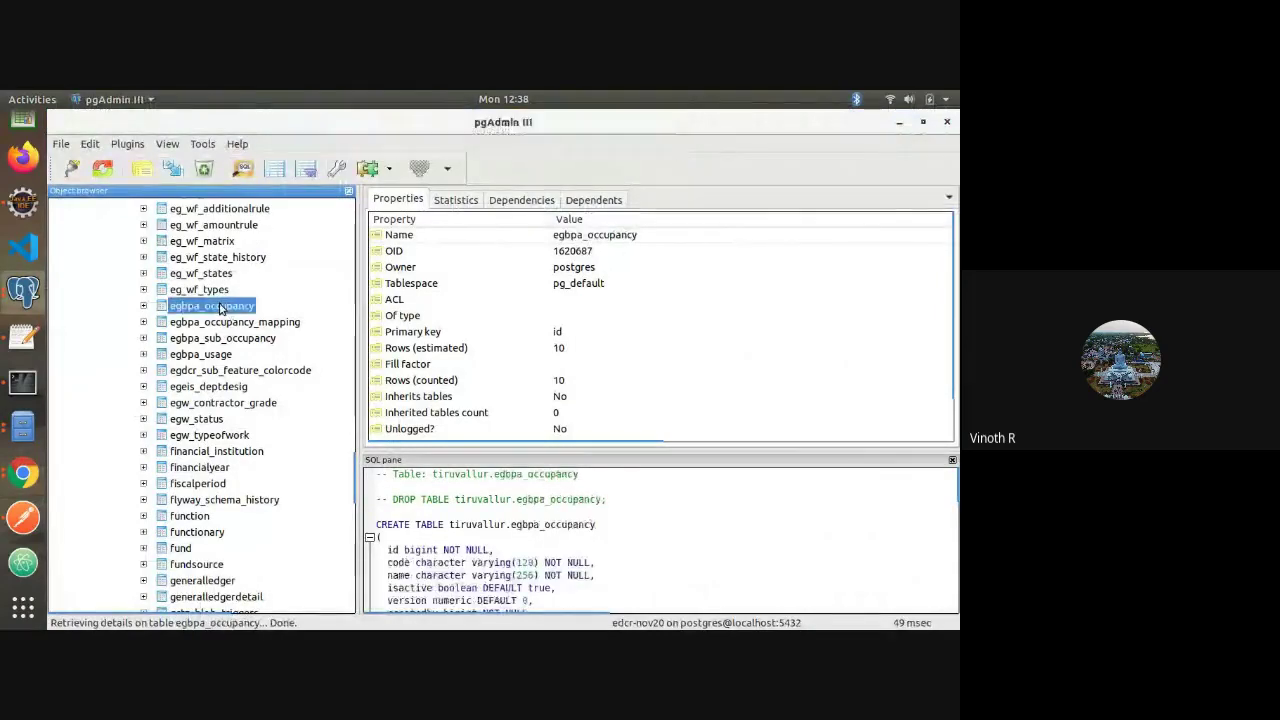
pyautogui.click(216, 357)
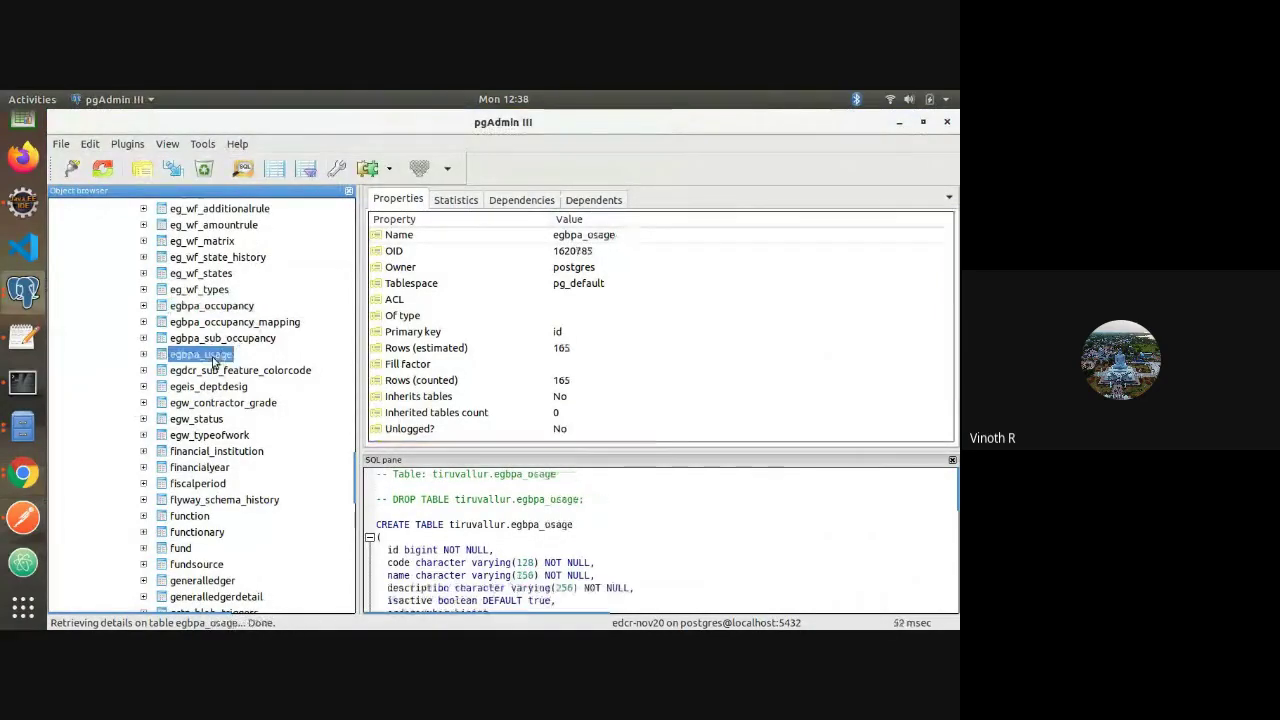
pyautogui.click(215, 305)
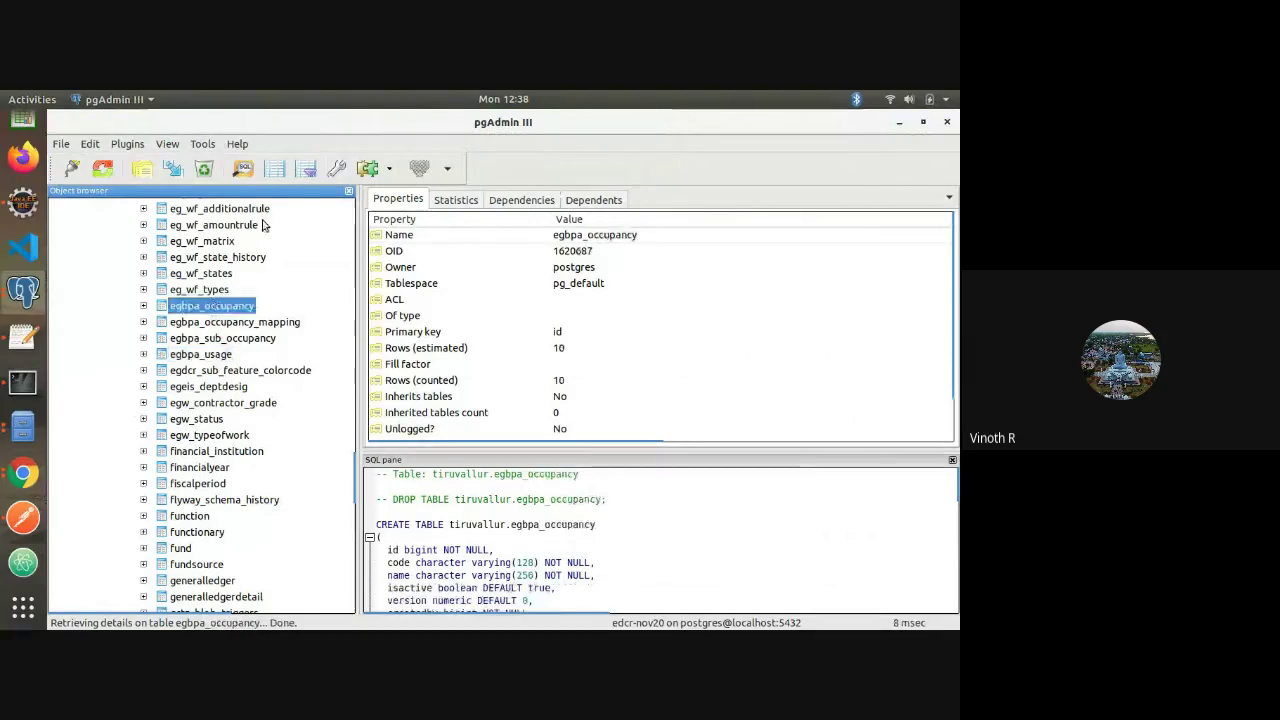
pyautogui.click(243, 168)
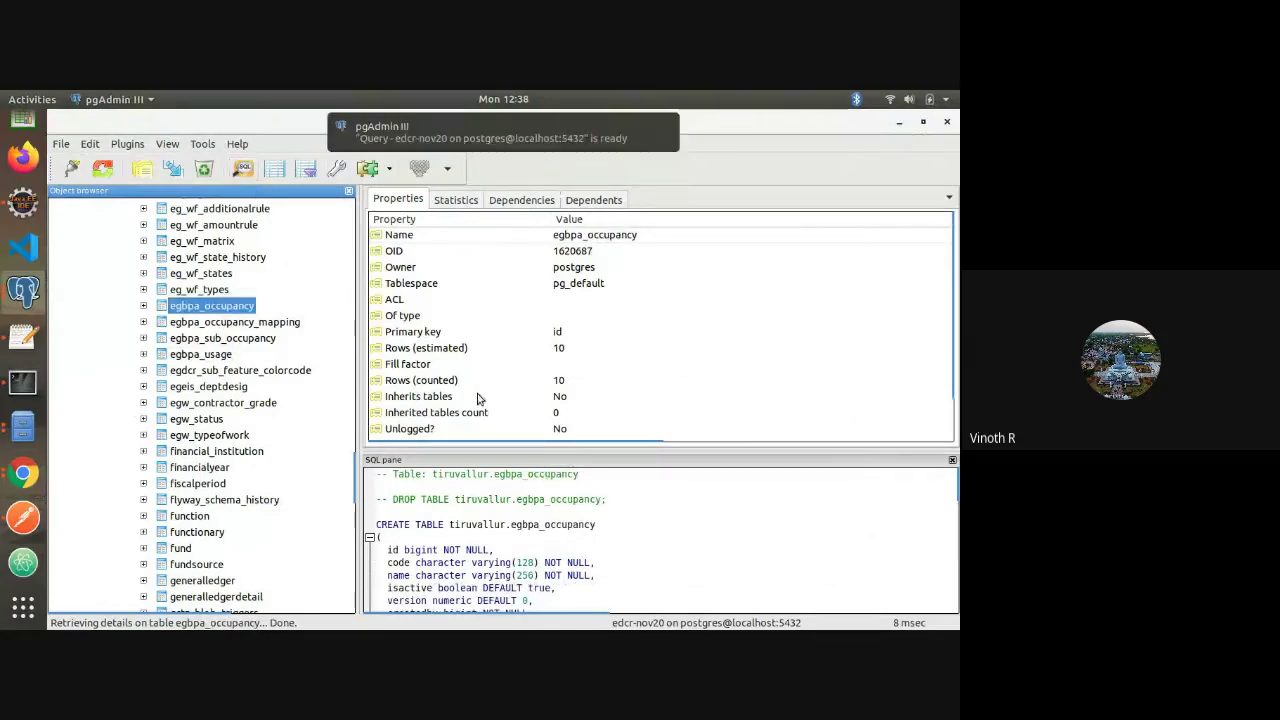
pyautogui.click(478, 135)
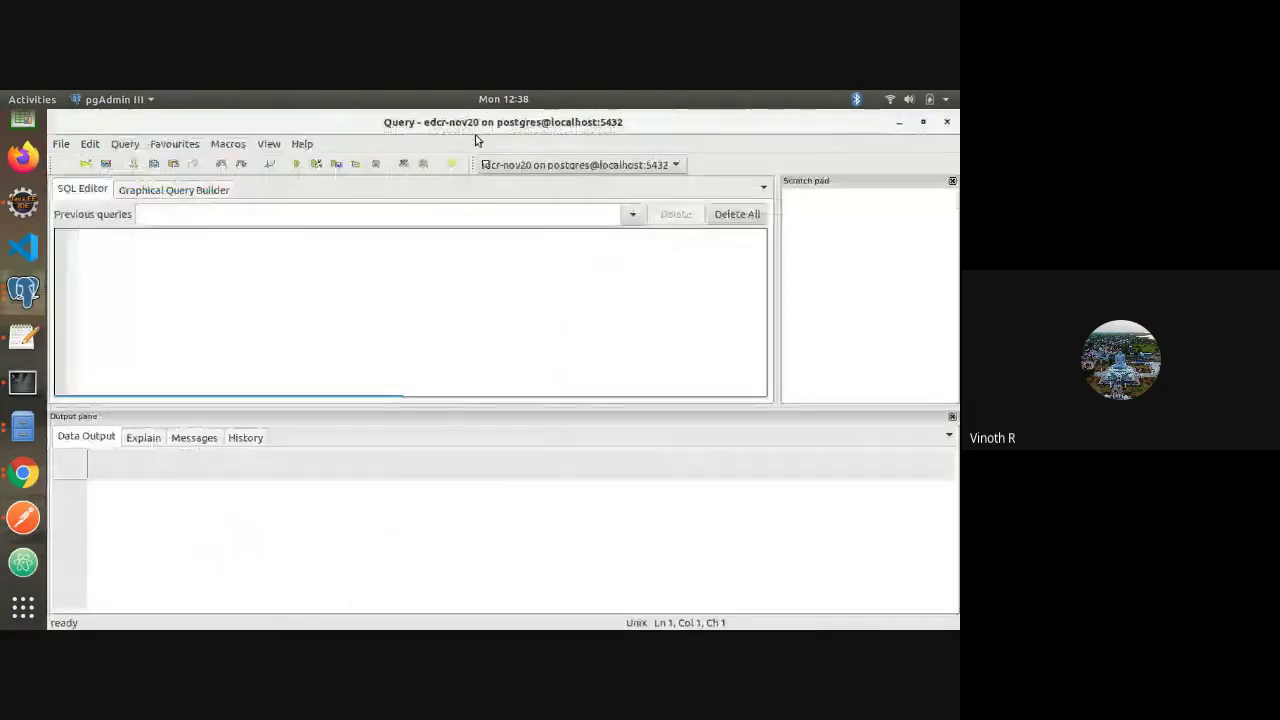
pyautogui.click(947, 121)
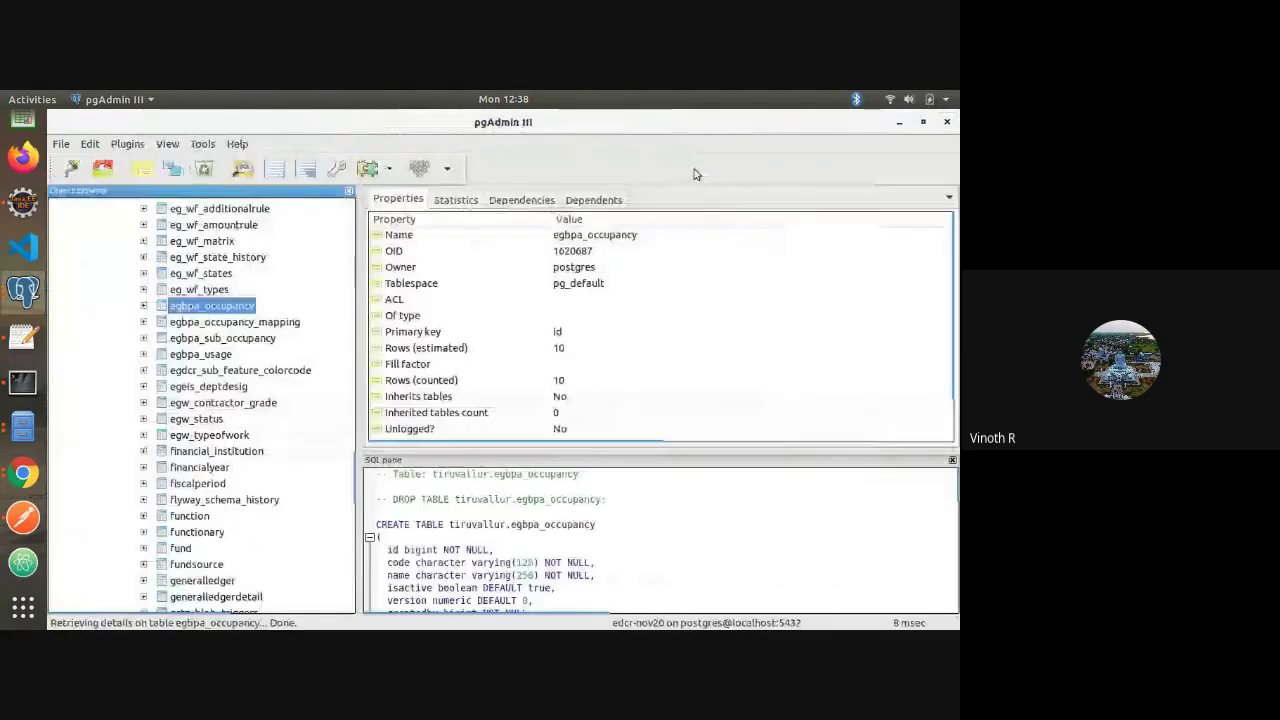
# Open the row data of the tiruvallur egbpa_occupancy table and view its columns through to colorcode
pyautogui.click(276, 169)
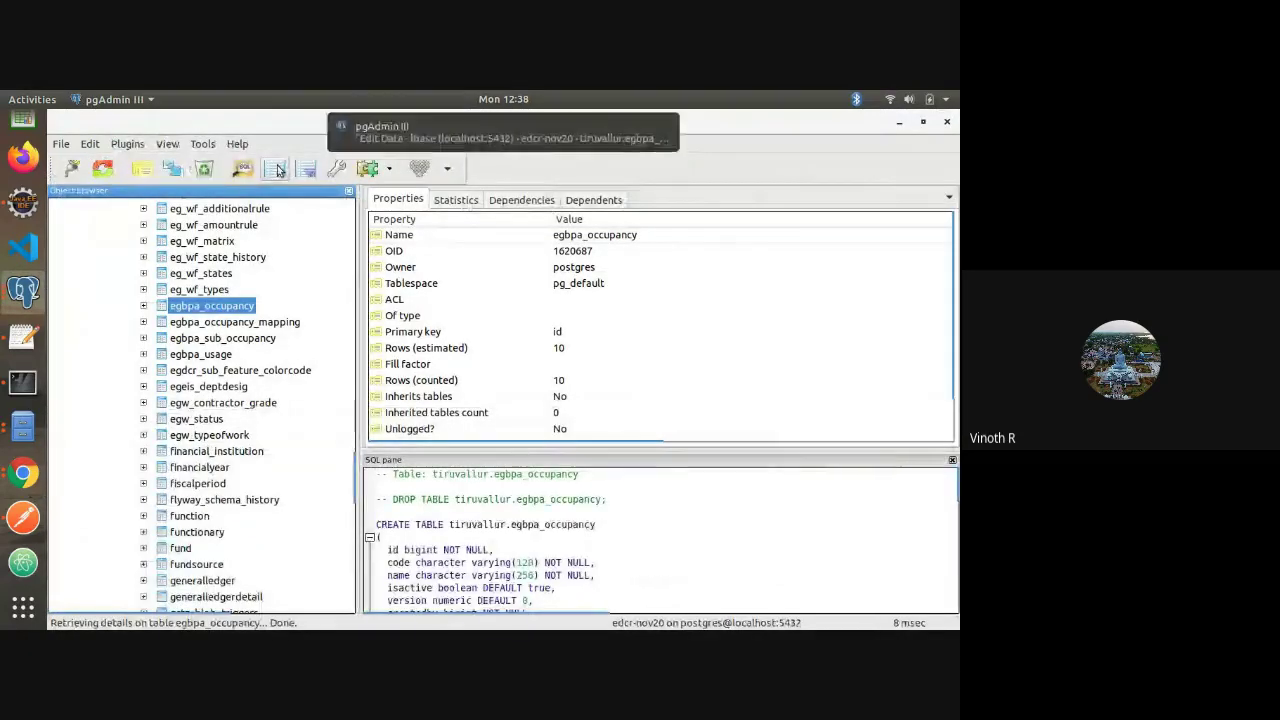
pyautogui.click(478, 131)
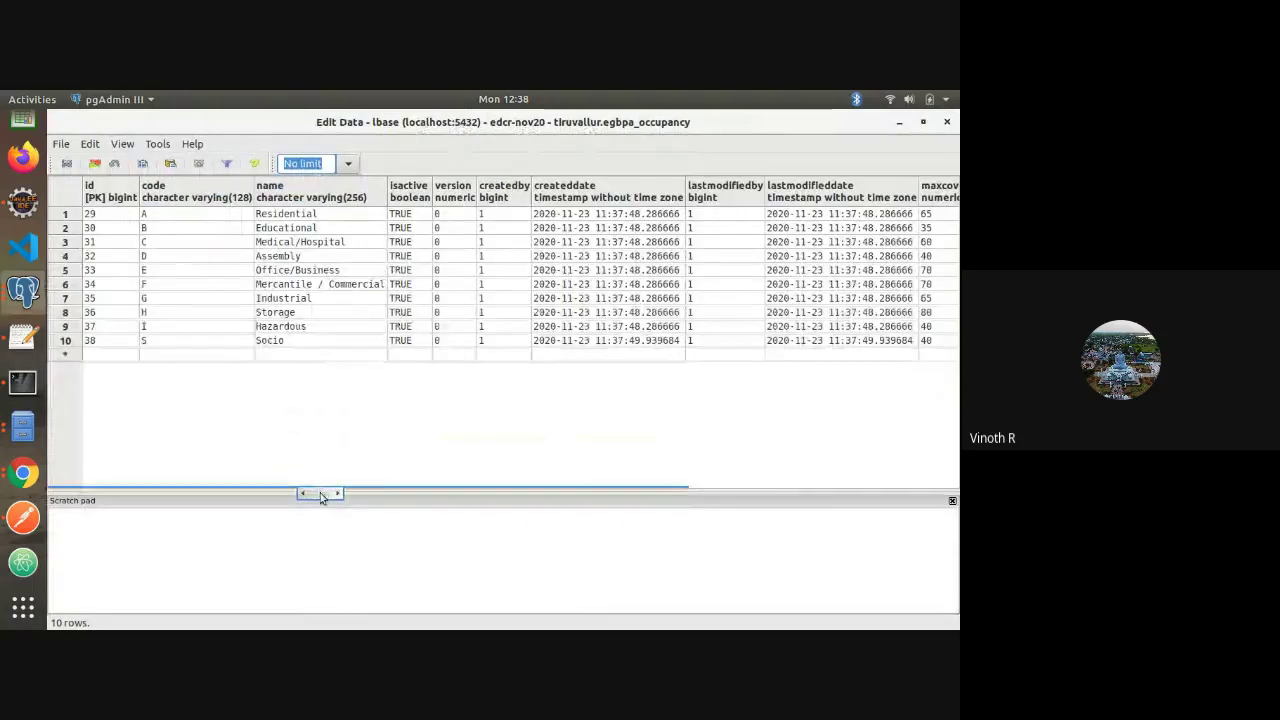
pyautogui.moveTo(322, 492); pyautogui.dragTo(436, 490)
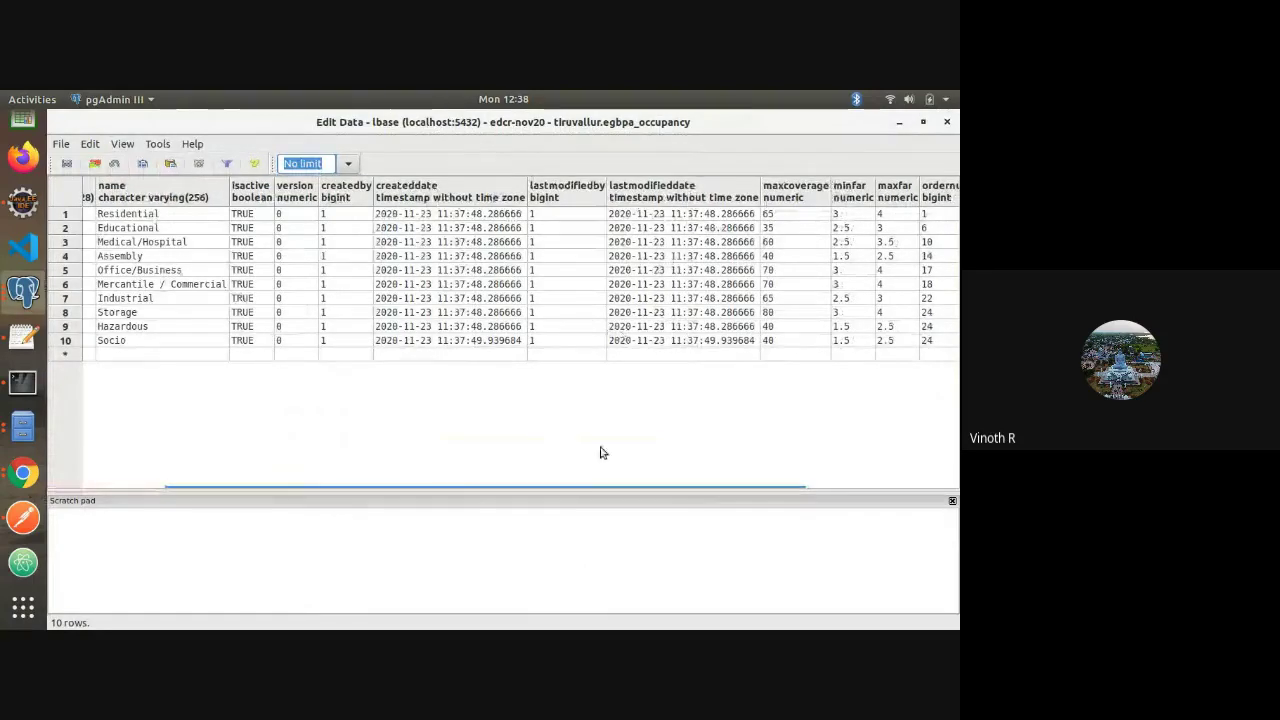
pyautogui.moveTo(587, 488); pyautogui.dragTo(621, 490)
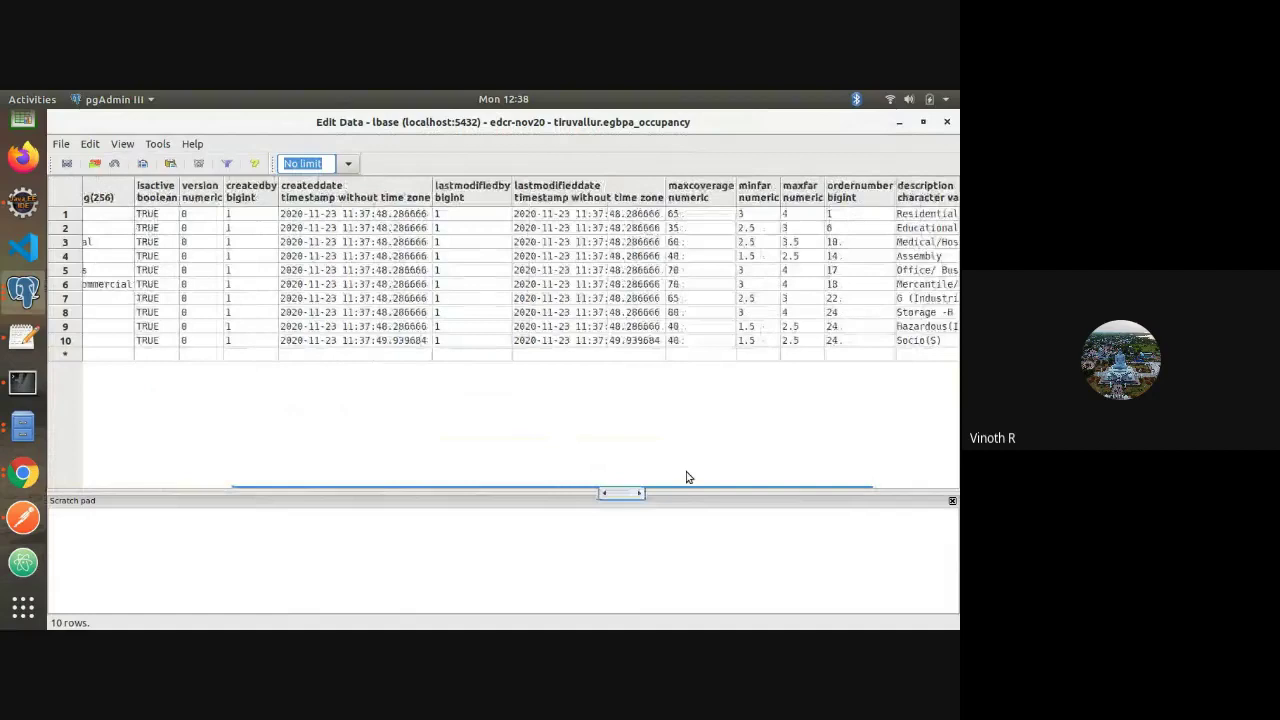
pyautogui.hscroll(2, 686, 477)
# Step through the colorcode cells from Residential to Socio and return to the table's first columns
pyautogui.click(927, 215)
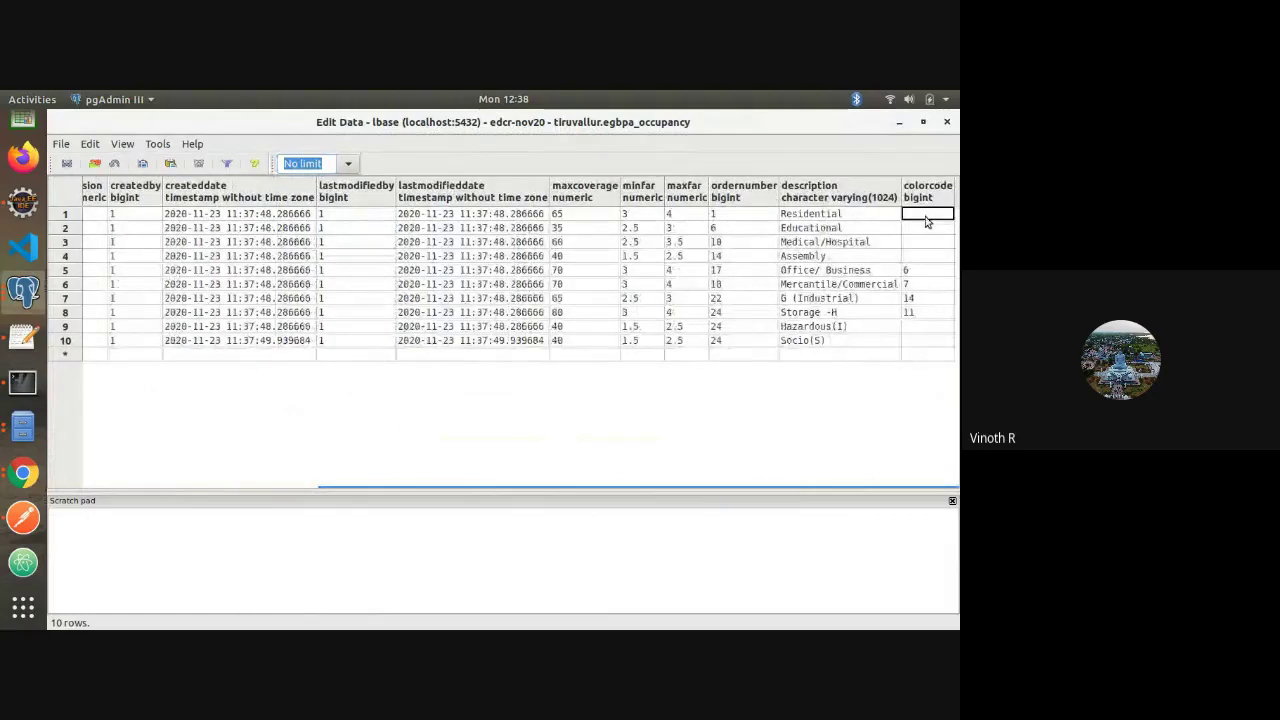
pyautogui.press('Down')
pyautogui.press('Down')
pyautogui.press('Down')
pyautogui.press('Down')
pyautogui.press('Down')
pyautogui.press('Down')
pyautogui.press('Down')
pyautogui.press('Down')
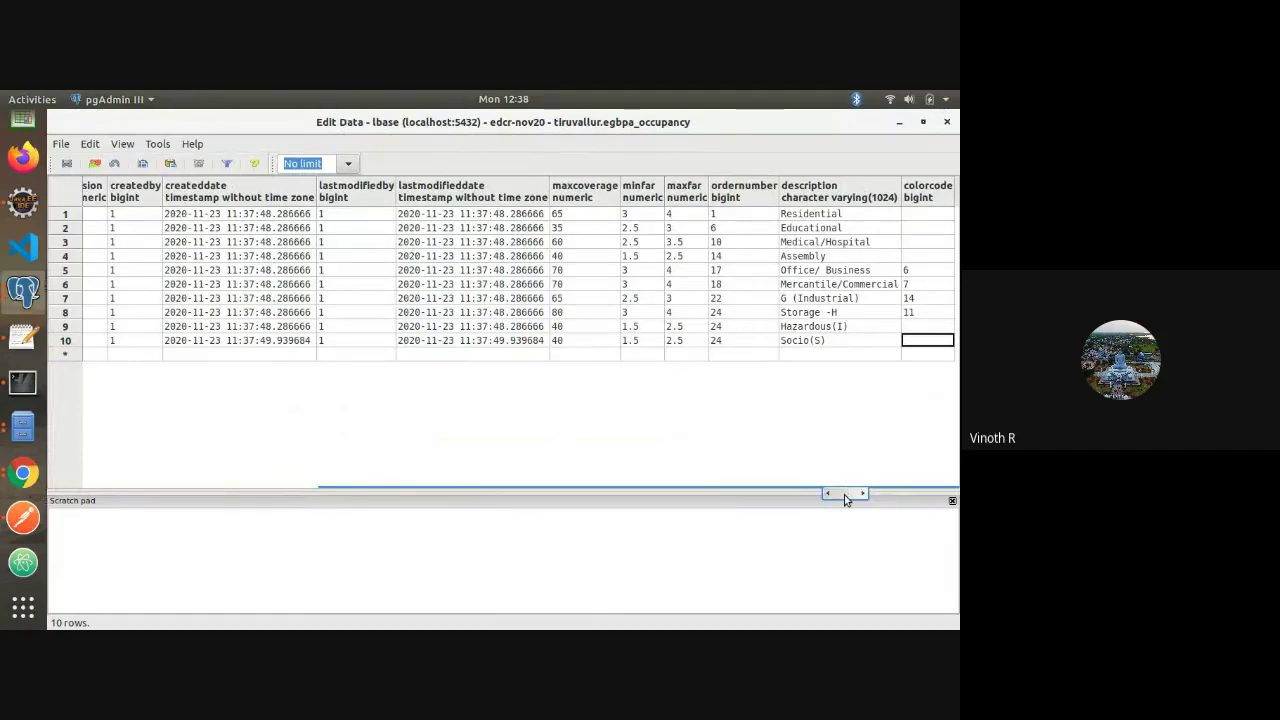
pyautogui.moveTo(845, 494); pyautogui.dragTo(375, 494)
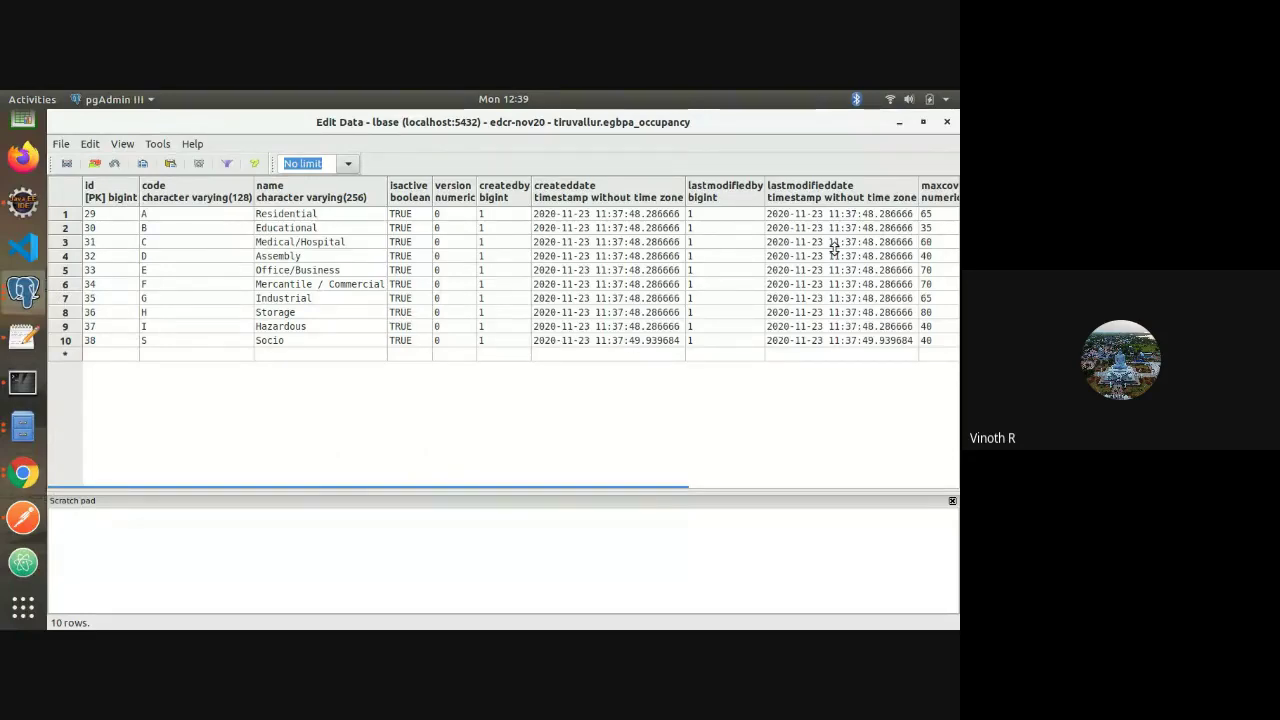
# Open the row data of the egbpa_sub_occupancy table, view its columns through to colorcode and its last rows, and close the data
pyautogui.click(949, 122)
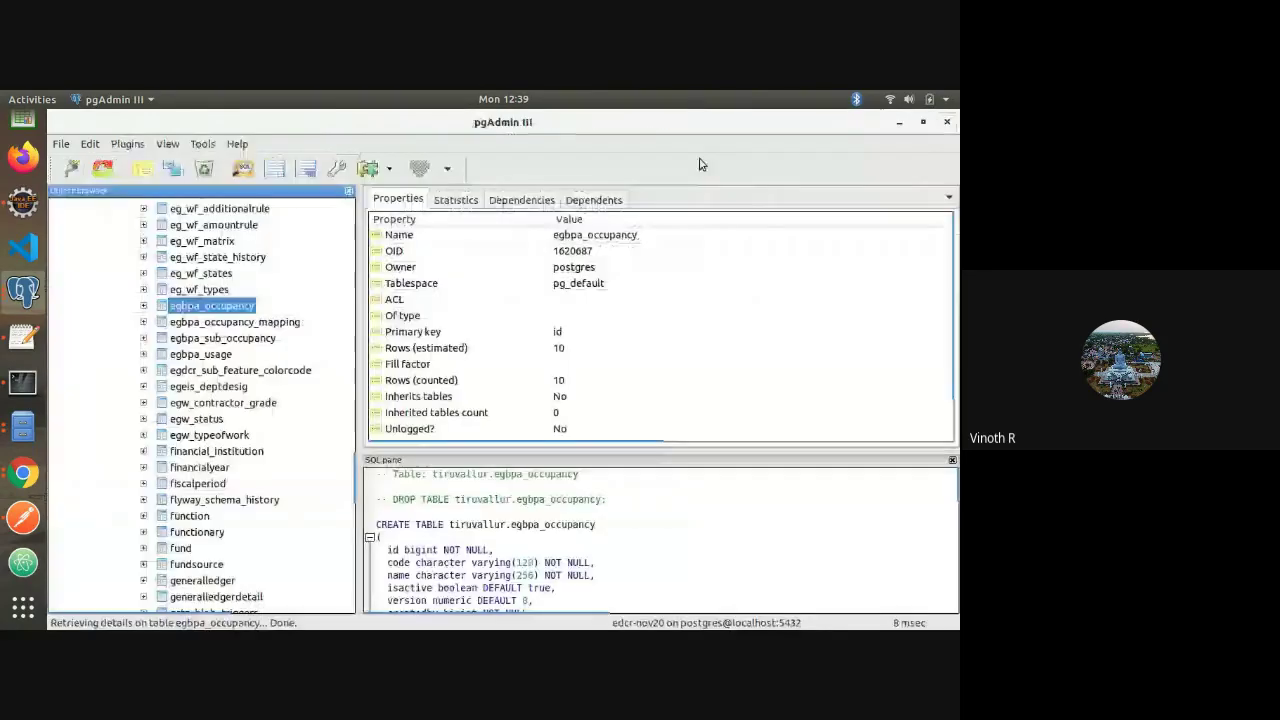
pyautogui.click(214, 337)
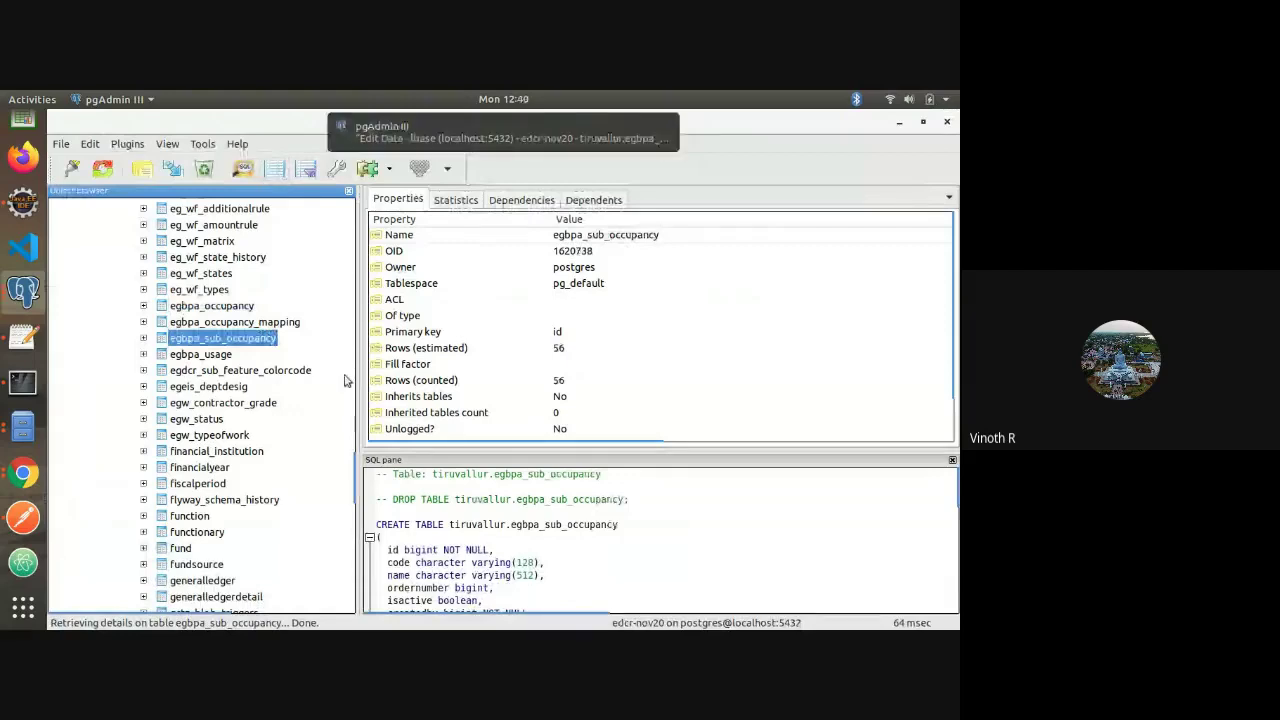
pyautogui.moveTo(516, 130)
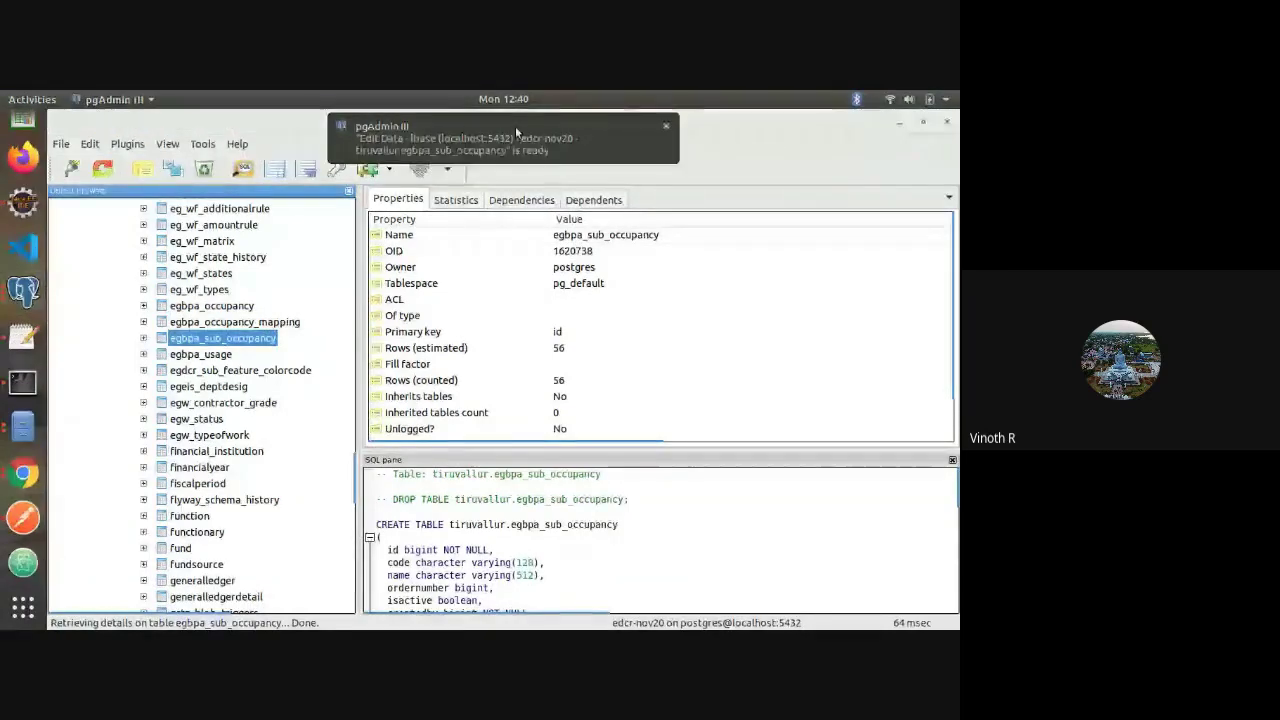
pyautogui.click(515, 126)
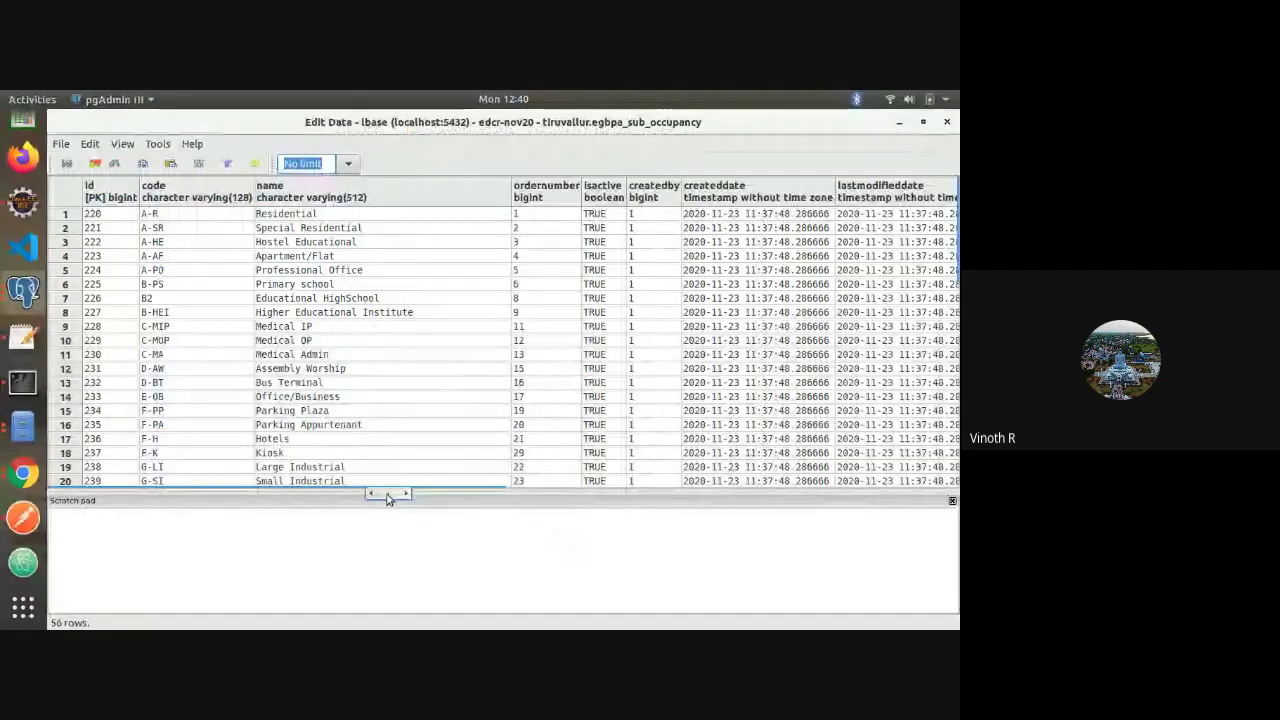
pyautogui.moveTo(388, 494); pyautogui.dragTo(842, 494)
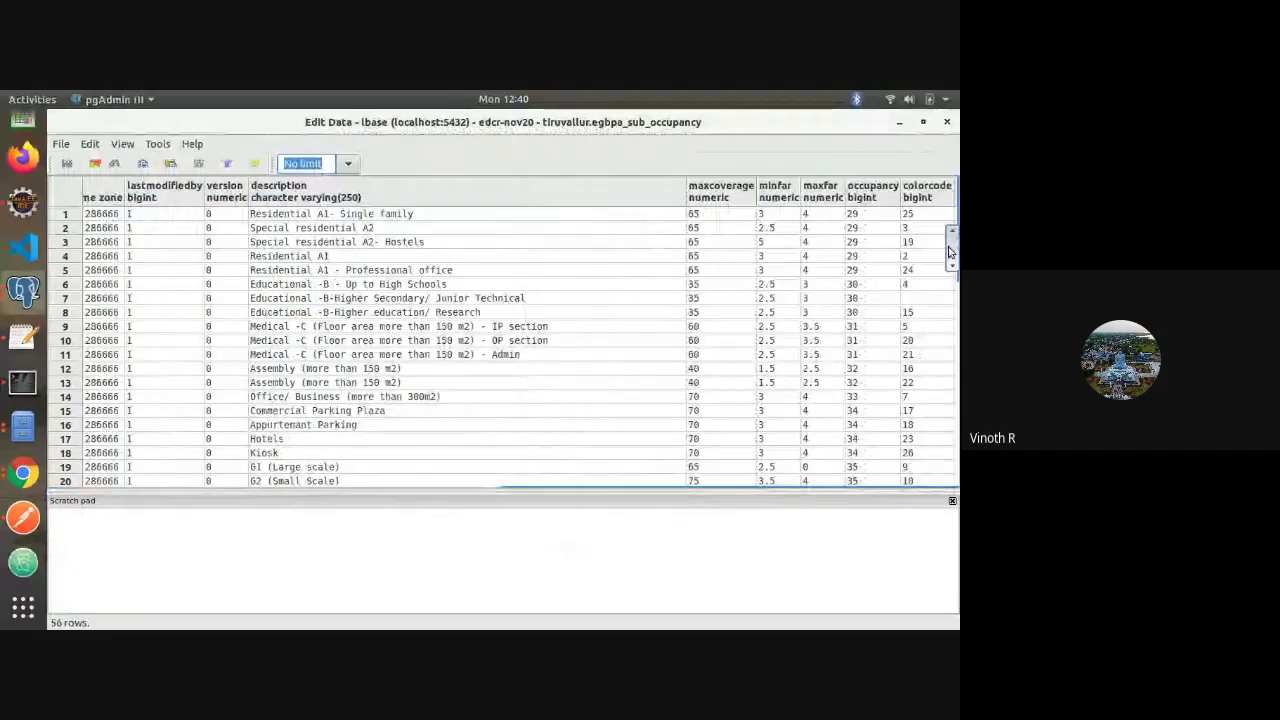
pyautogui.moveTo(950, 252); pyautogui.dragTo(920, 540)
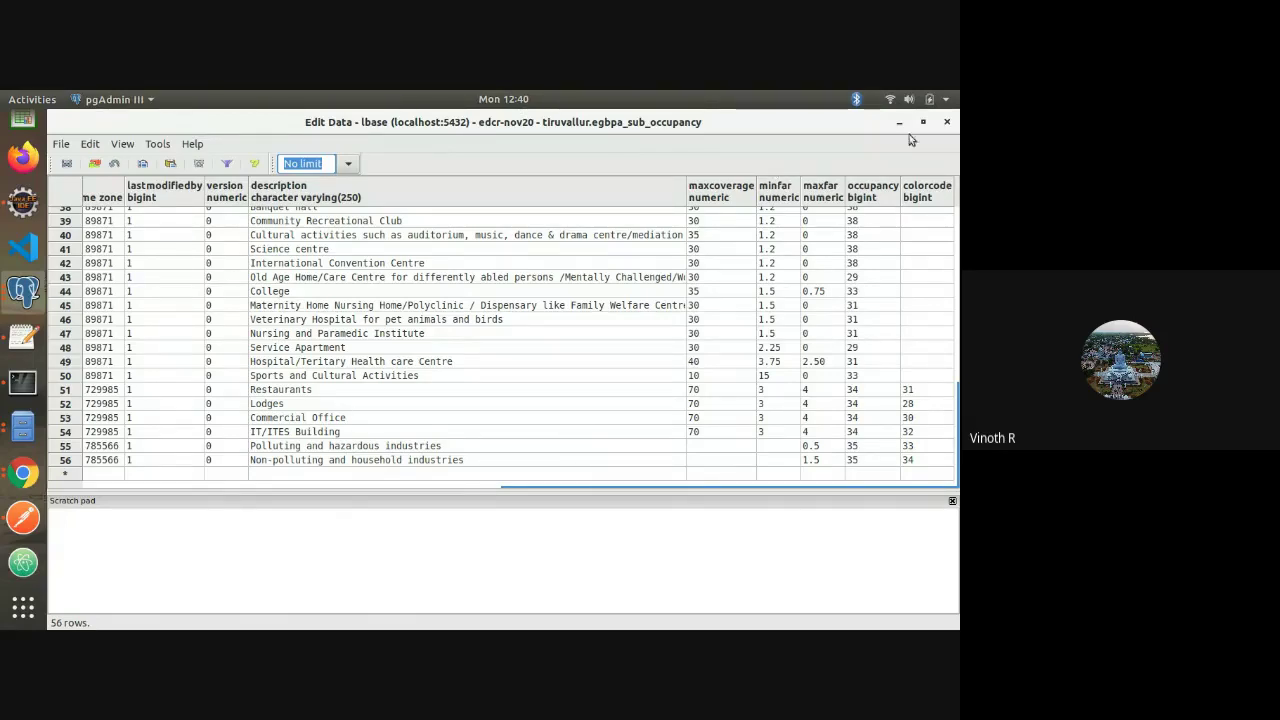
pyautogui.click(948, 124)
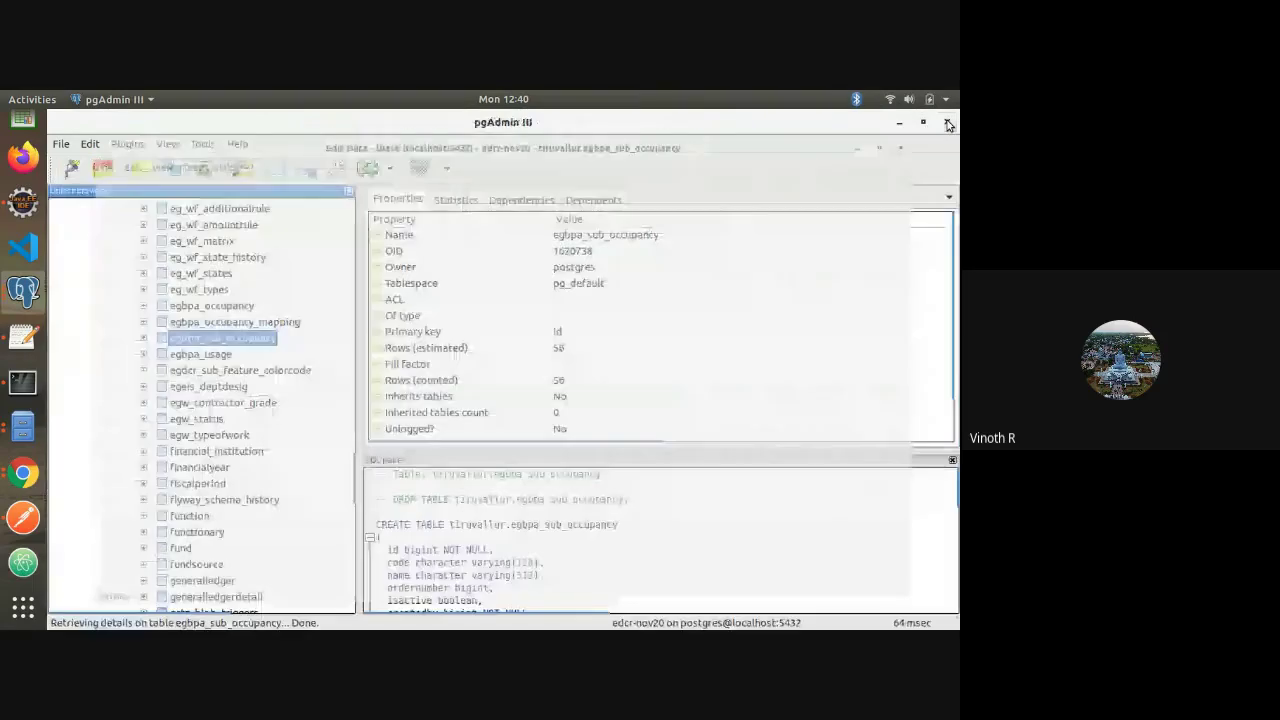
# Reopen the egbpa_occupancy row data and highlight the colorcode cells from Residential to Assembly
pyautogui.click(174, 307)
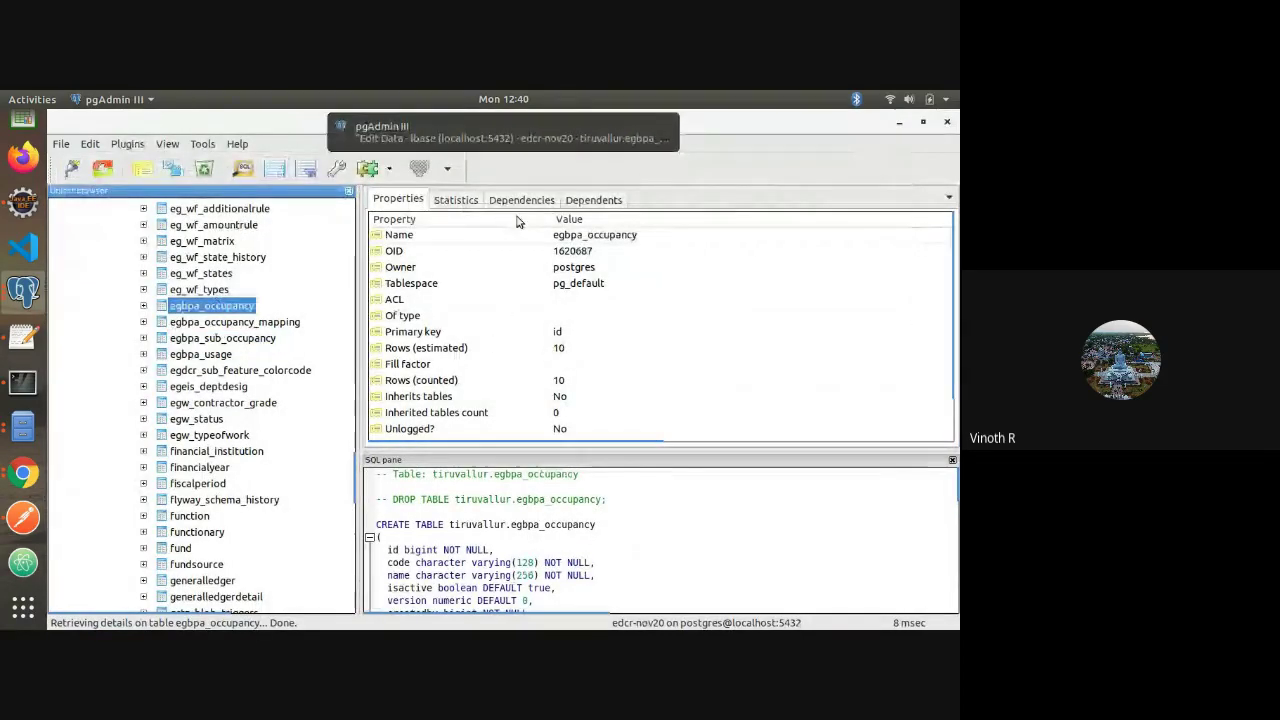
pyautogui.moveTo(517, 142)
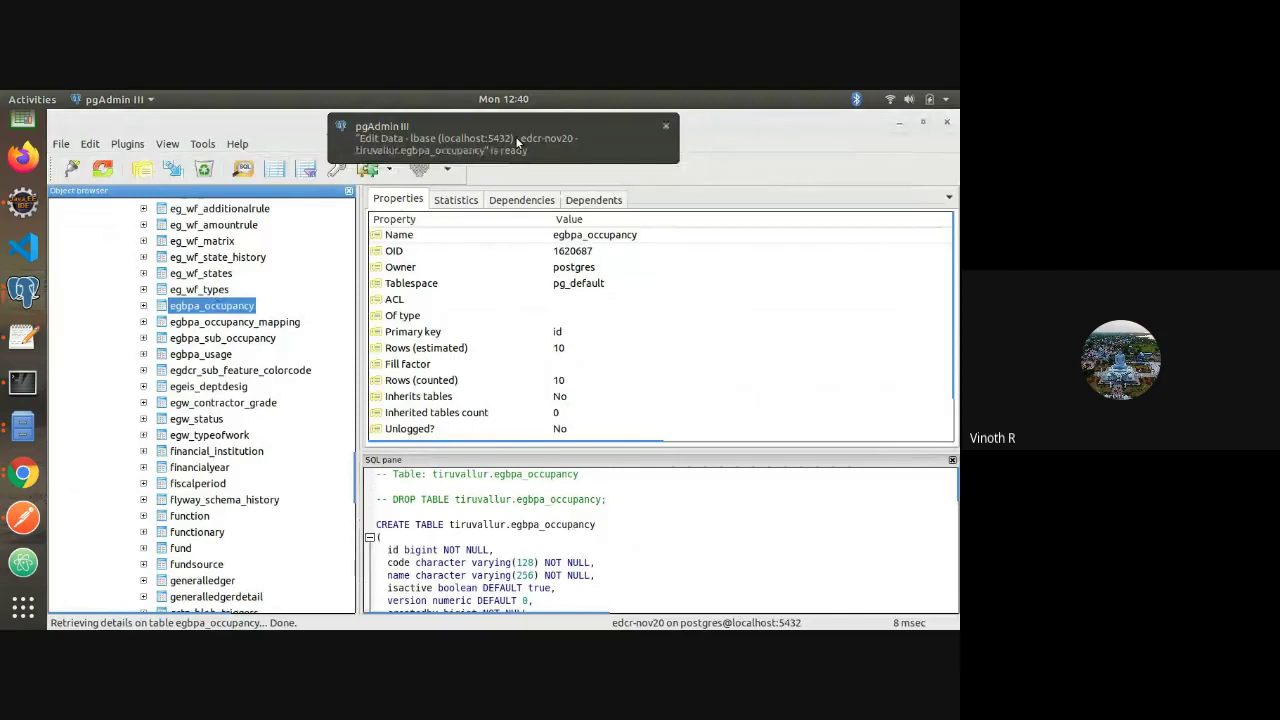
pyautogui.click(515, 138)
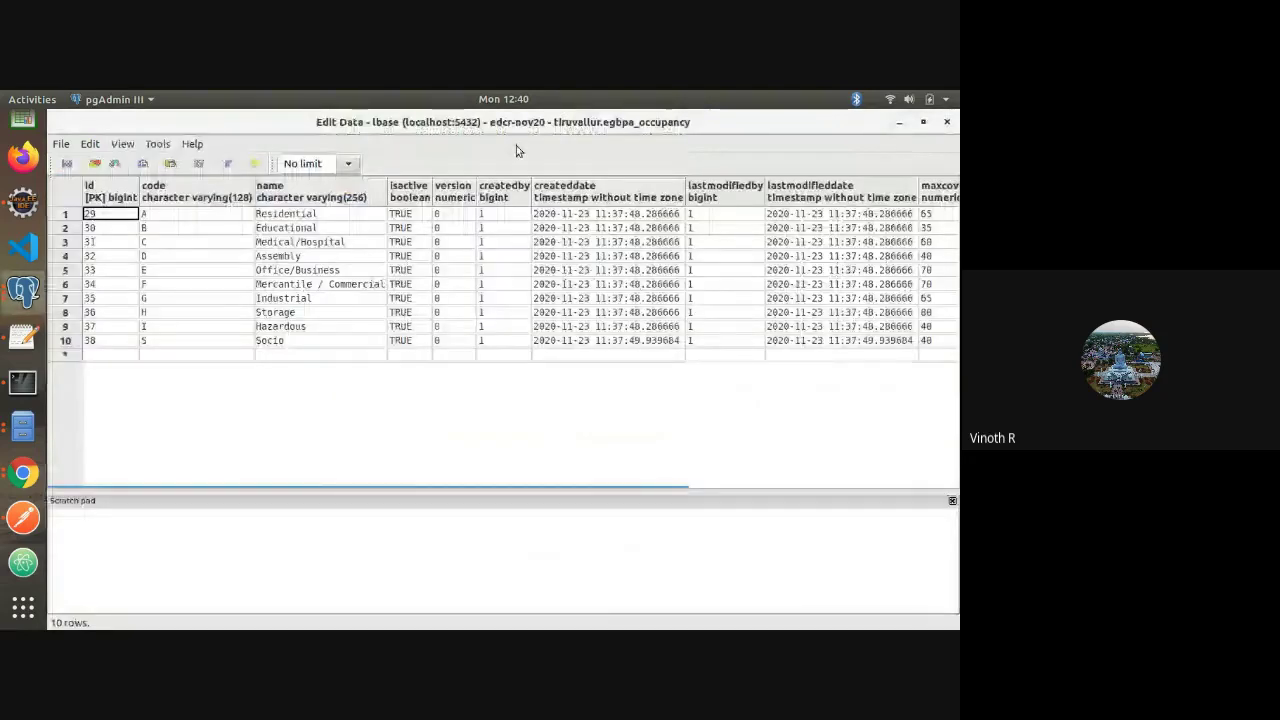
pyautogui.hscroll(5, 930, 225)
pyautogui.click(925, 215)
pyautogui.hotkey('shift', 'Down')
pyautogui.hotkey('shift', 'Down')
pyautogui.hotkey('shift', 'Down')
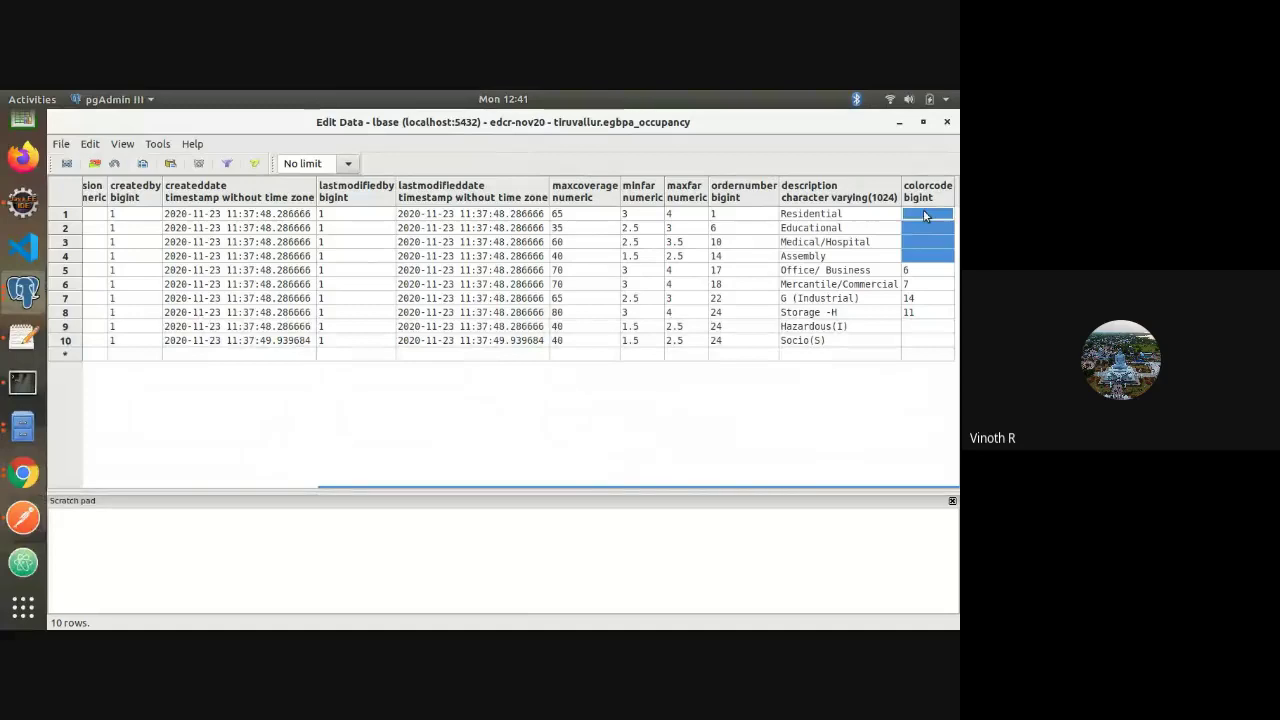
# Highlight the colorcode cells from Office/ Business to Storage, followed by those of Hazardous and Socio
pyautogui.press('Escape')
pyautogui.press('Down')
pyautogui.press('Down')
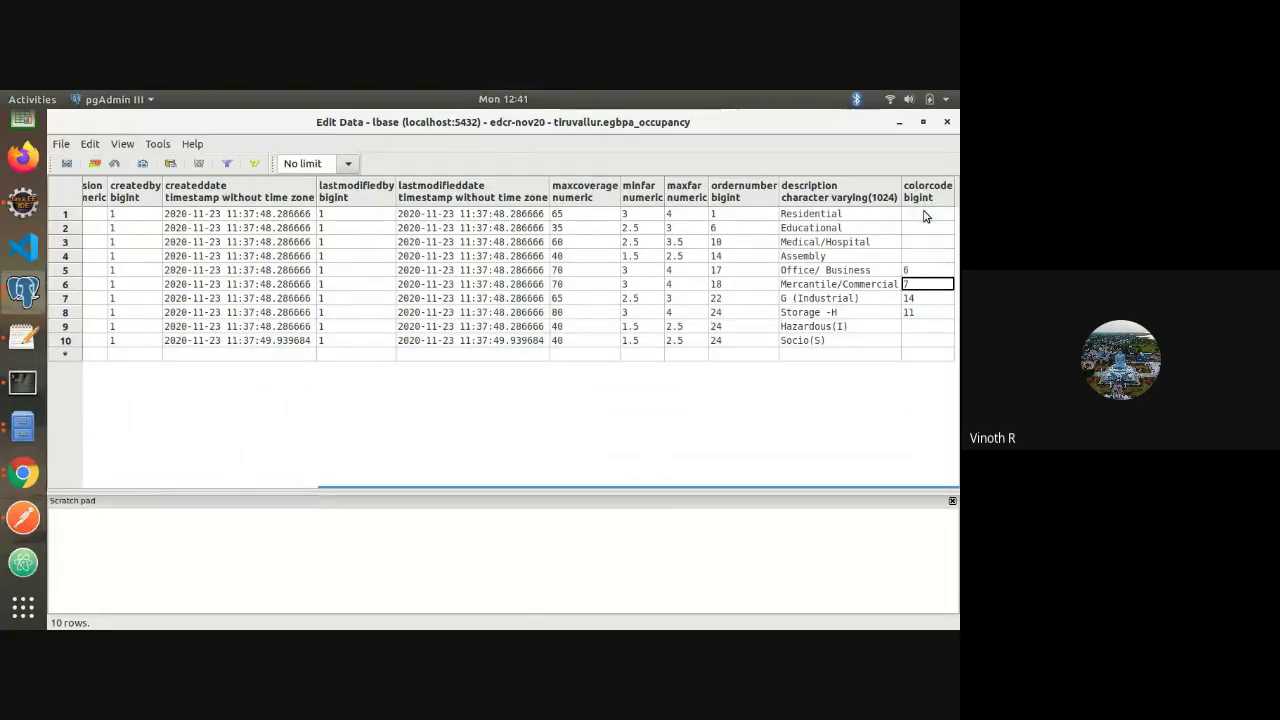
pyautogui.hotkey('shift', 'Up')
pyautogui.hotkey('shift', 'Down')
pyautogui.hotkey('shift', 'Down')
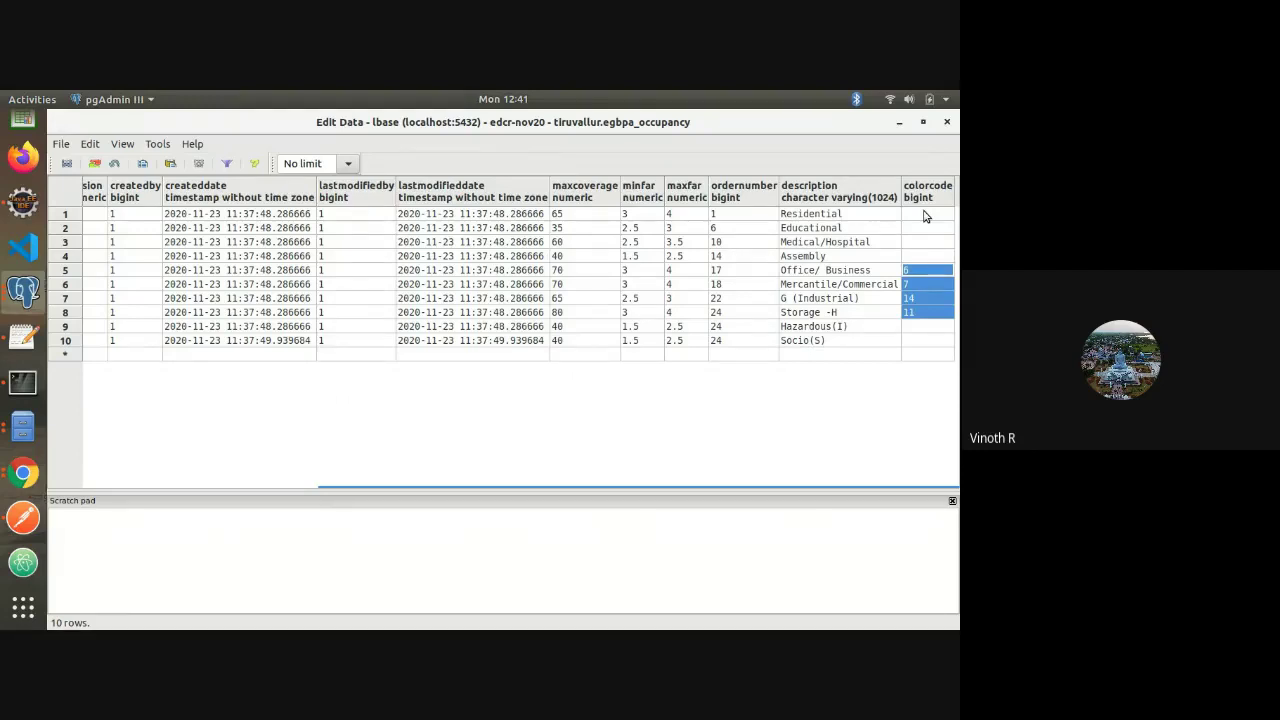
pyautogui.click(930, 327)
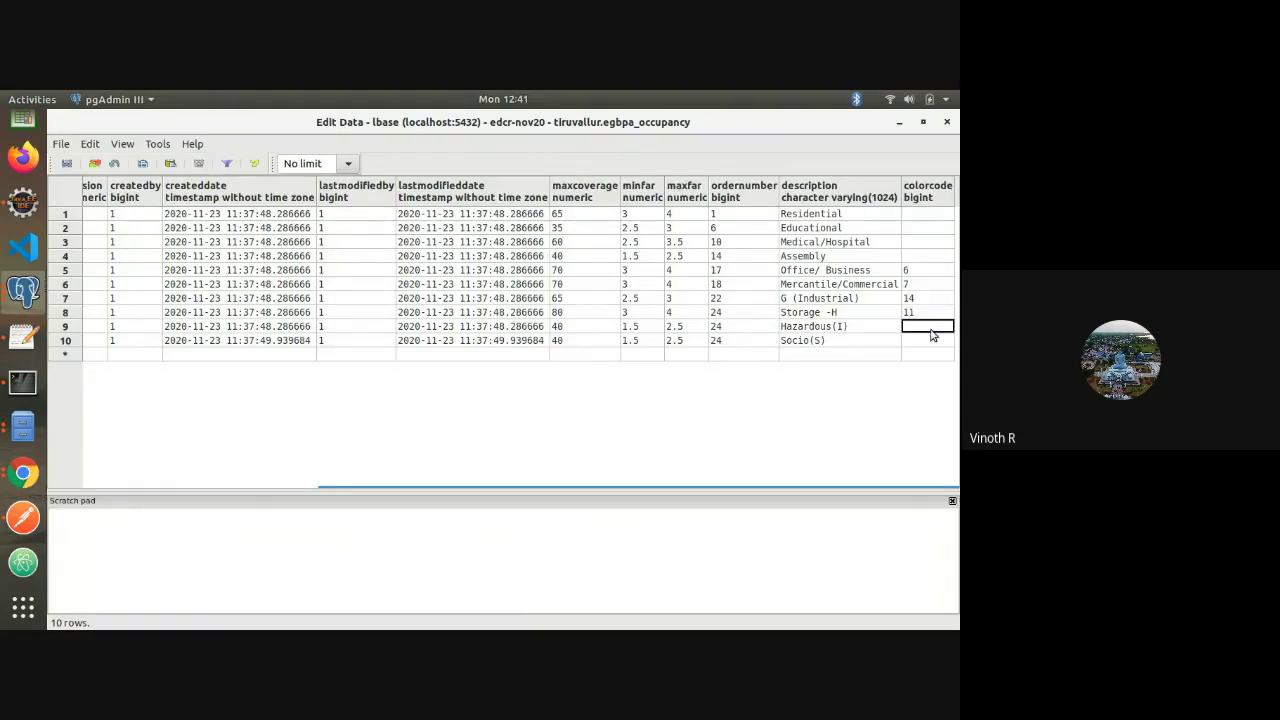
pyautogui.hotkey('shift', 'Down')
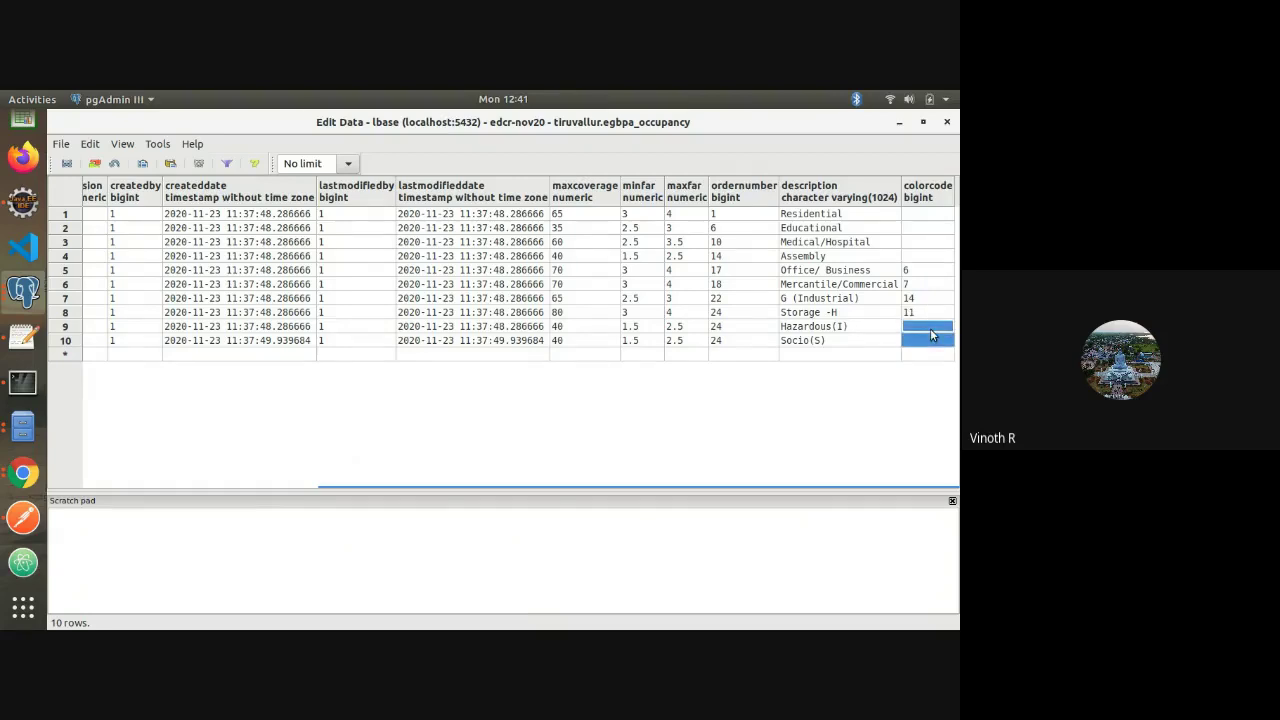
# Step along the Hazardous row back to the isactive column, return to colorcode, and close the egbpa_occupancy data
pyautogui.press('Left')
pyautogui.press('Left')
pyautogui.press('Left')
pyautogui.press('Left')
pyautogui.press('Left')
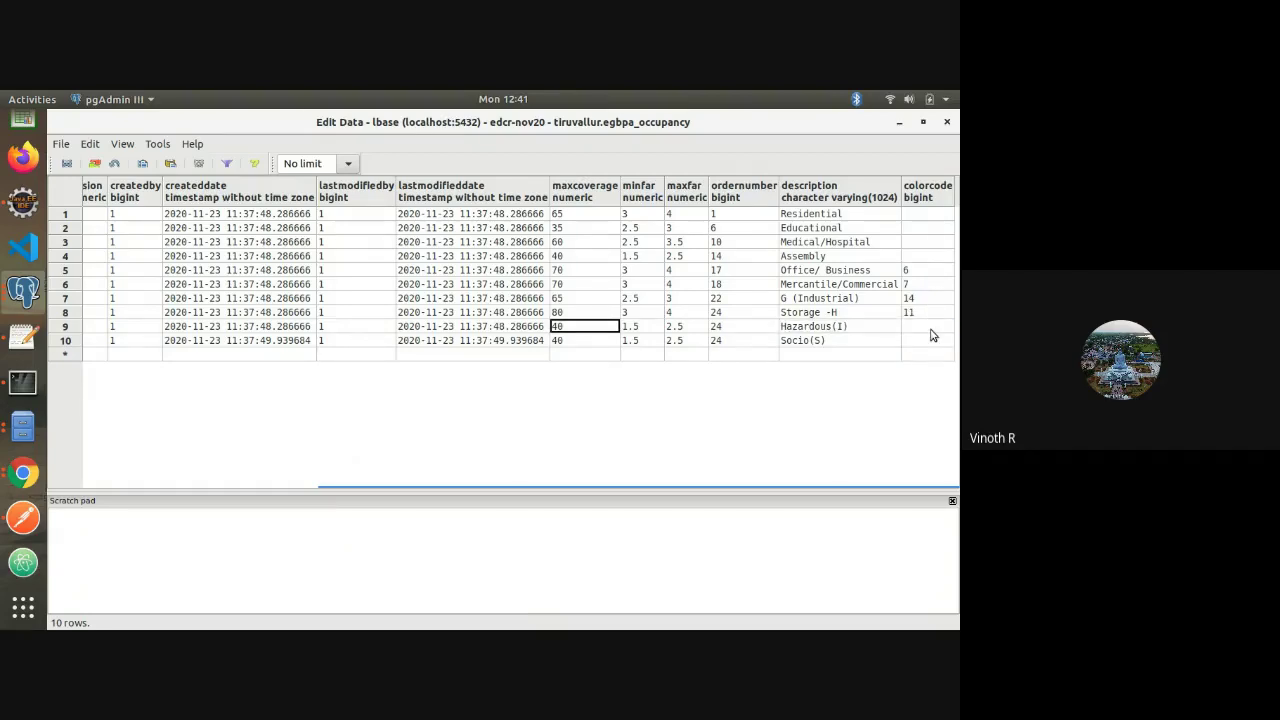
pyautogui.press('Left')
pyautogui.press('Left')
pyautogui.press('Left')
pyautogui.press('Left')
pyautogui.press('Left')
pyautogui.press('Left')
pyautogui.press('Left')
pyautogui.press('Left')
pyautogui.press('Left')
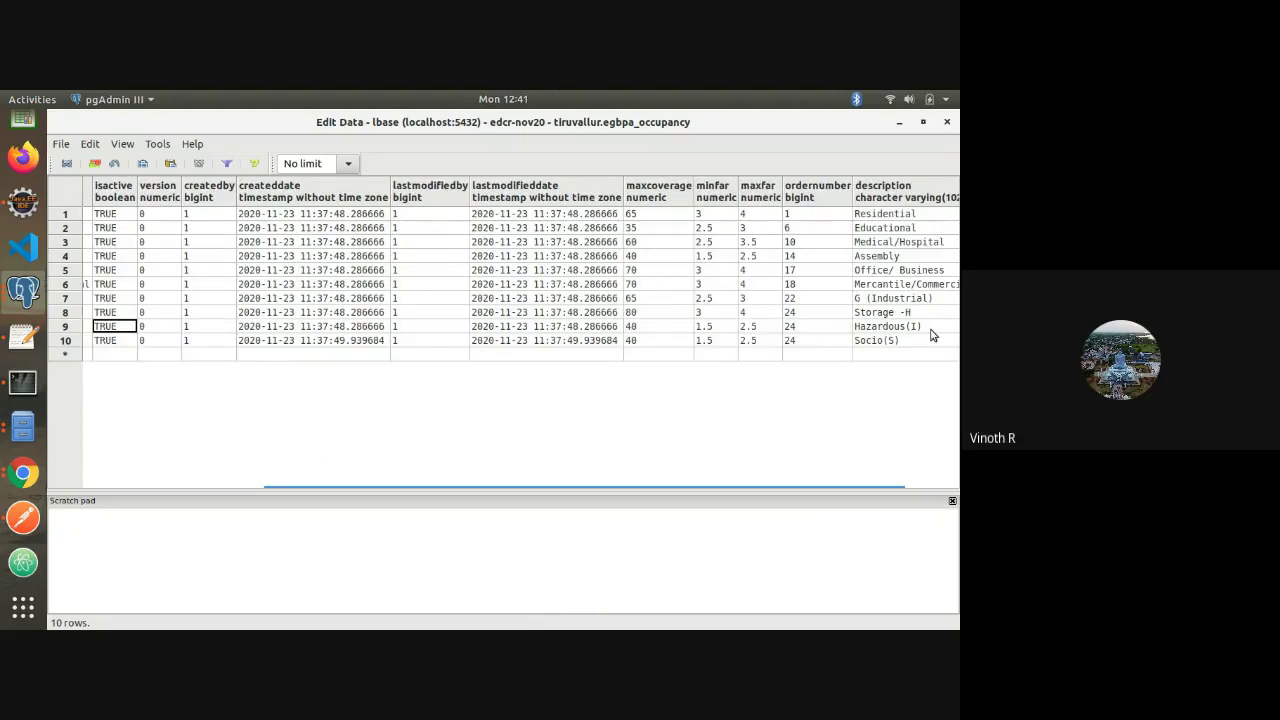
pyautogui.press('End')
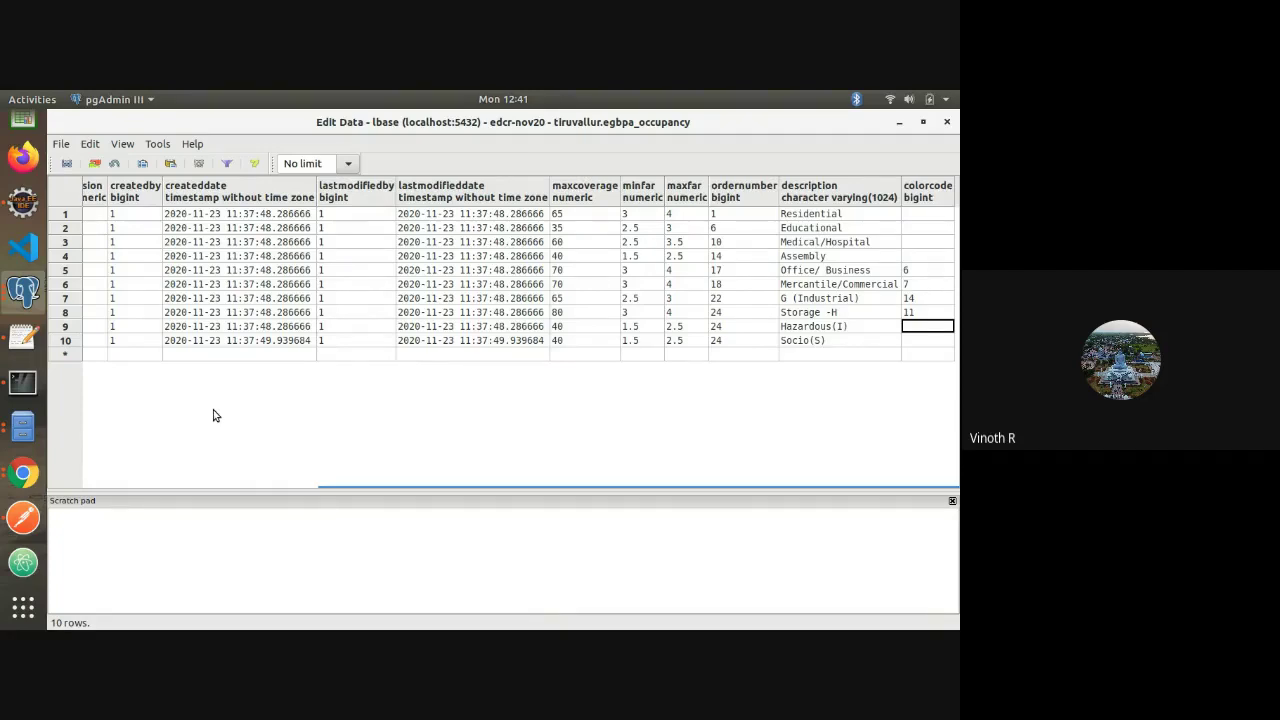
pyautogui.click(947, 122)
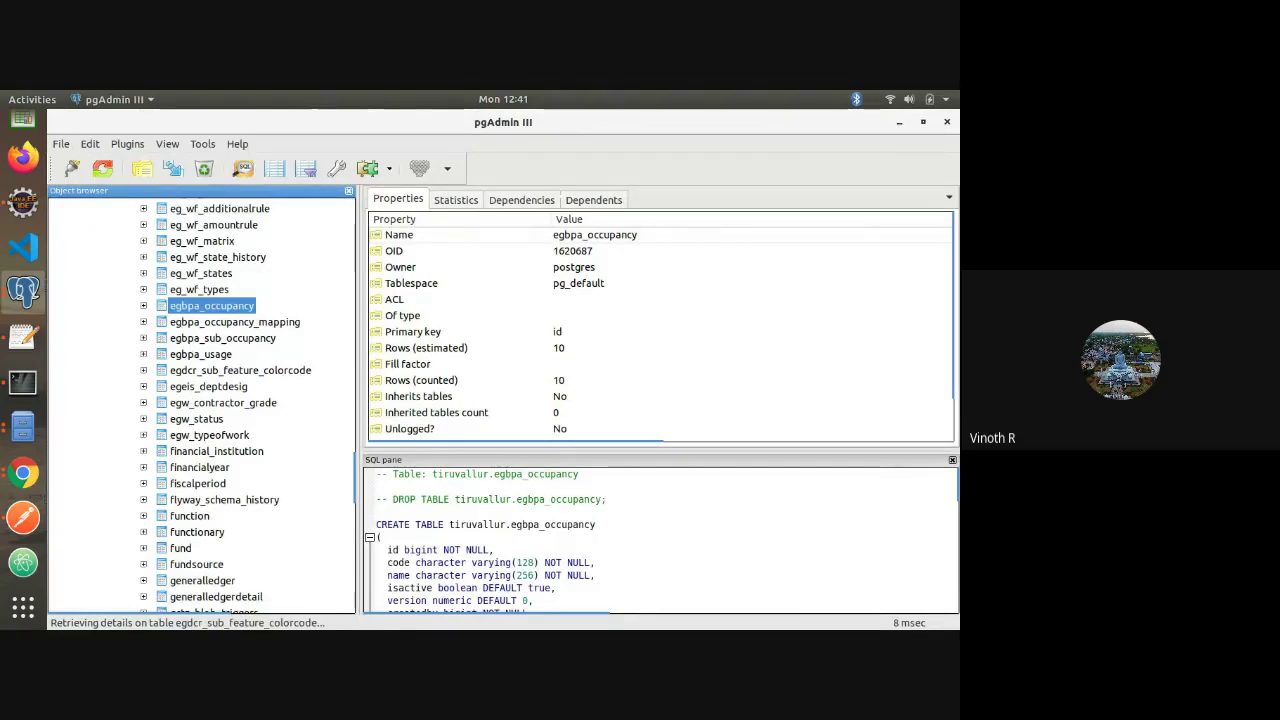
# Open the row data of the egdcr_sub_feature_colorcode table and point out the InteriorOpenSpace features, subfeatures and the Habitable room colorcode
pyautogui.click(229, 370)
pyautogui.click(277, 170)
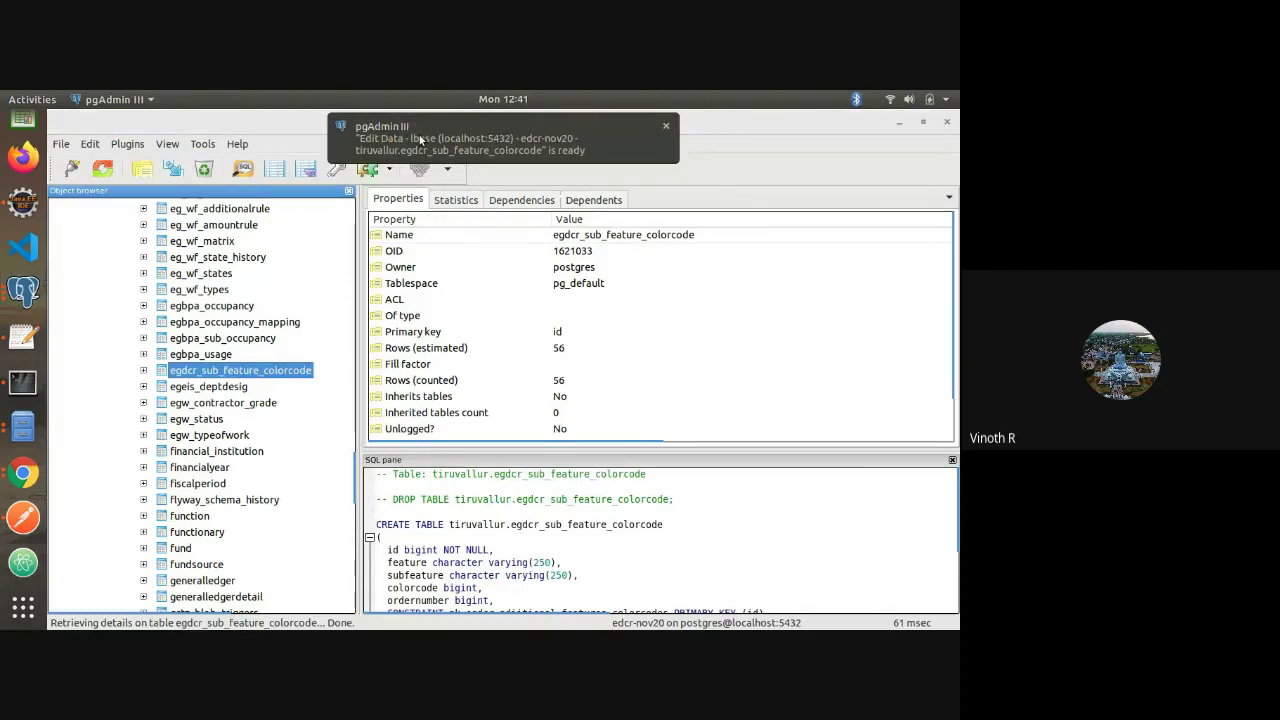
pyautogui.click(420, 140)
pyautogui.click(216, 326)
pyautogui.press('Down')
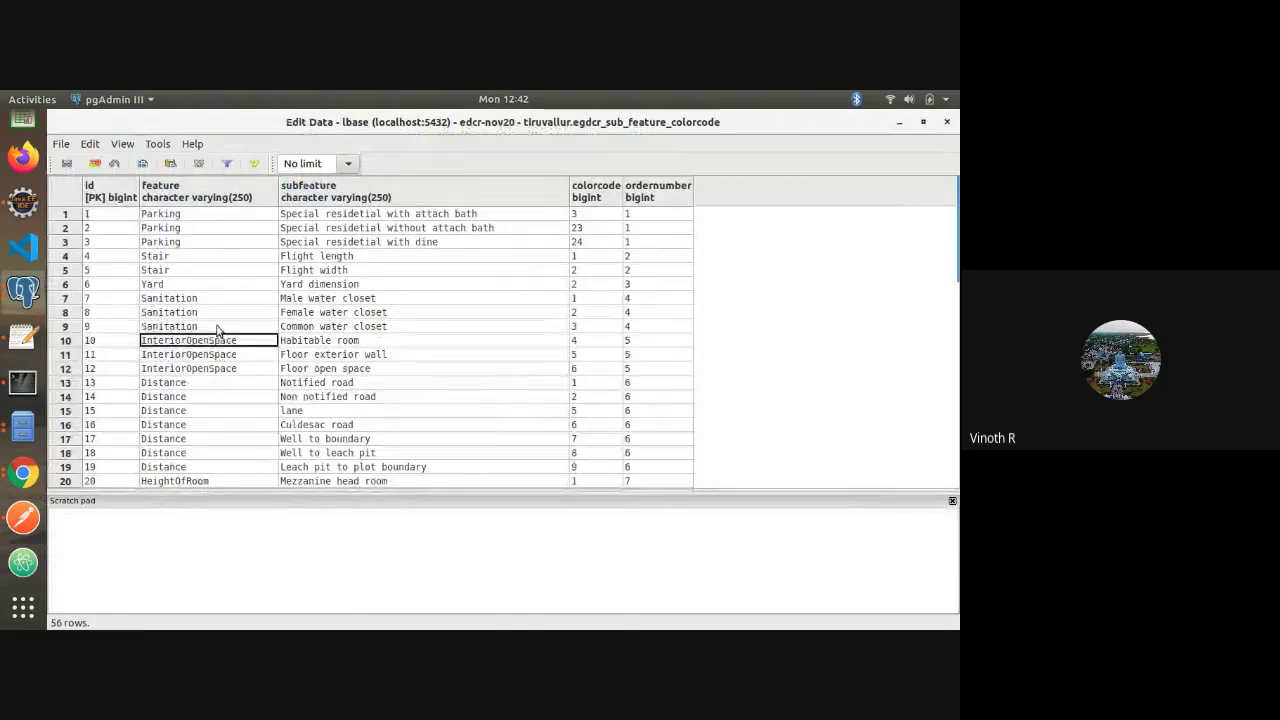
pyautogui.hotkey('shift', 'Down')
pyautogui.hotkey('shift', 'Down')
pyautogui.hotkey('shift', 'Right')
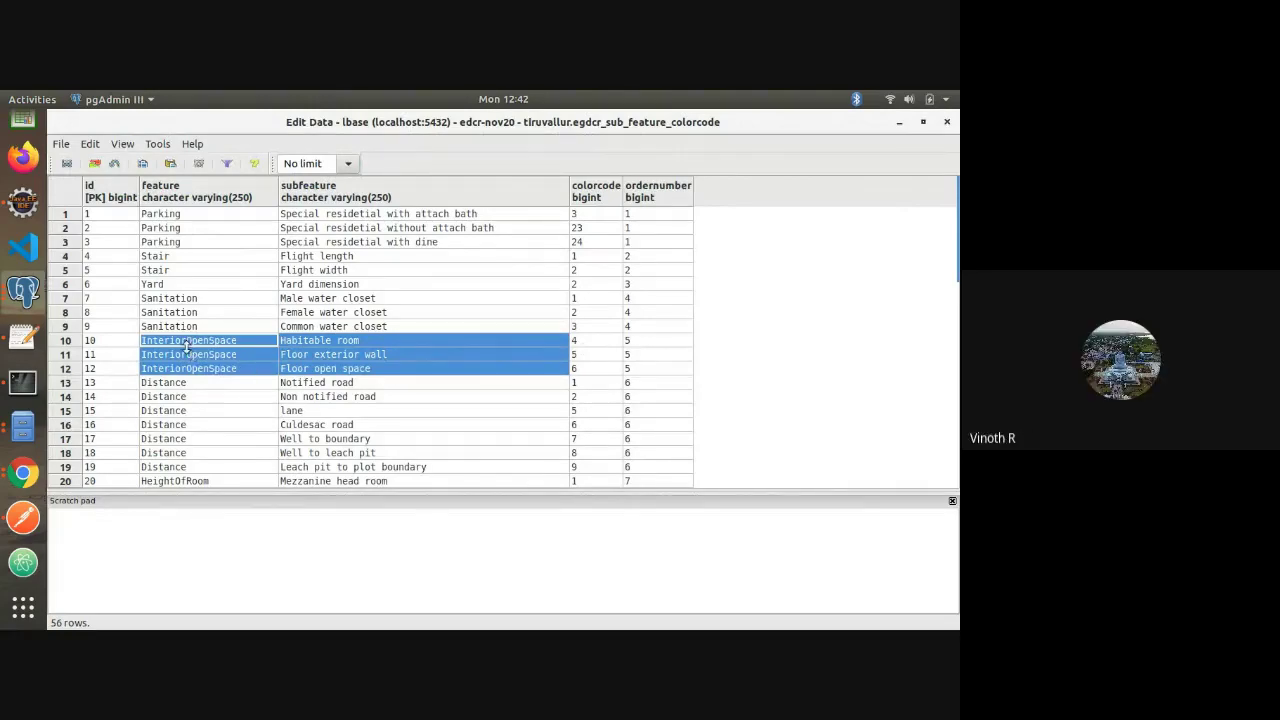
pyautogui.click(582, 341)
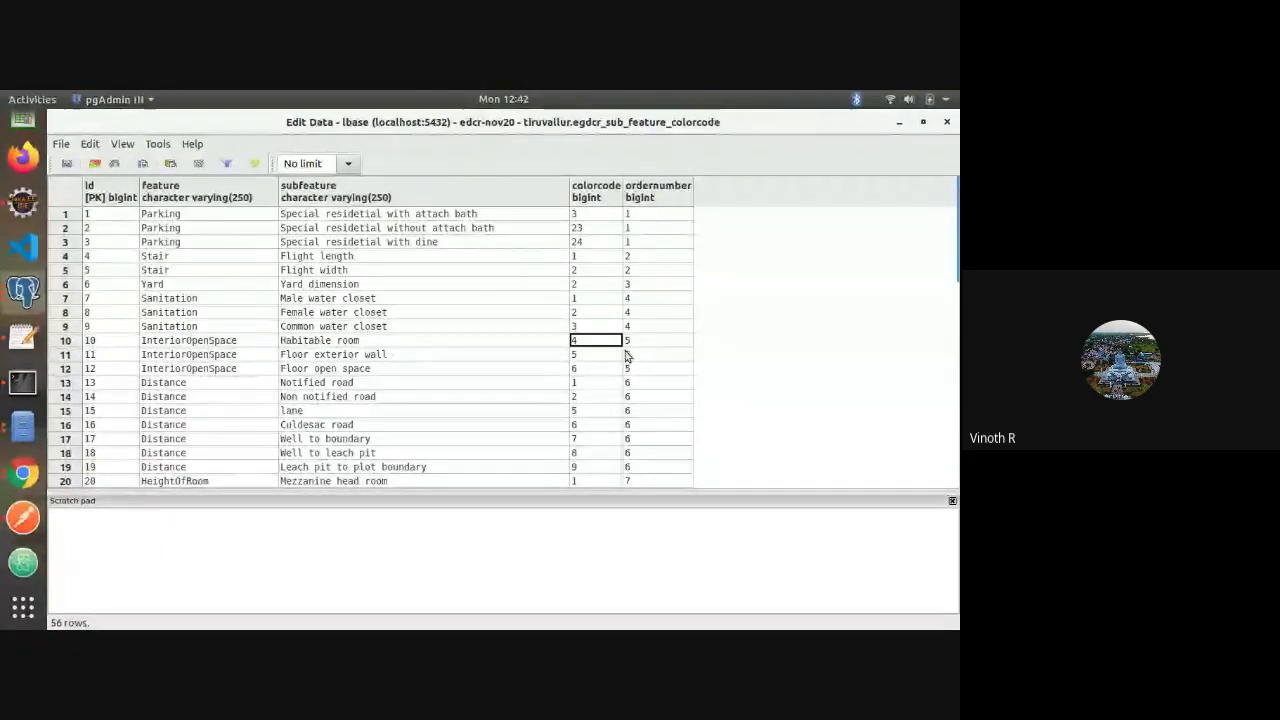
# Step down through the subfeature entries from Notified road to the end of the table
pyautogui.click(347, 379)
pyautogui.press('Down')
pyautogui.press('Down')
pyautogui.press('Down')
pyautogui.press('Down')
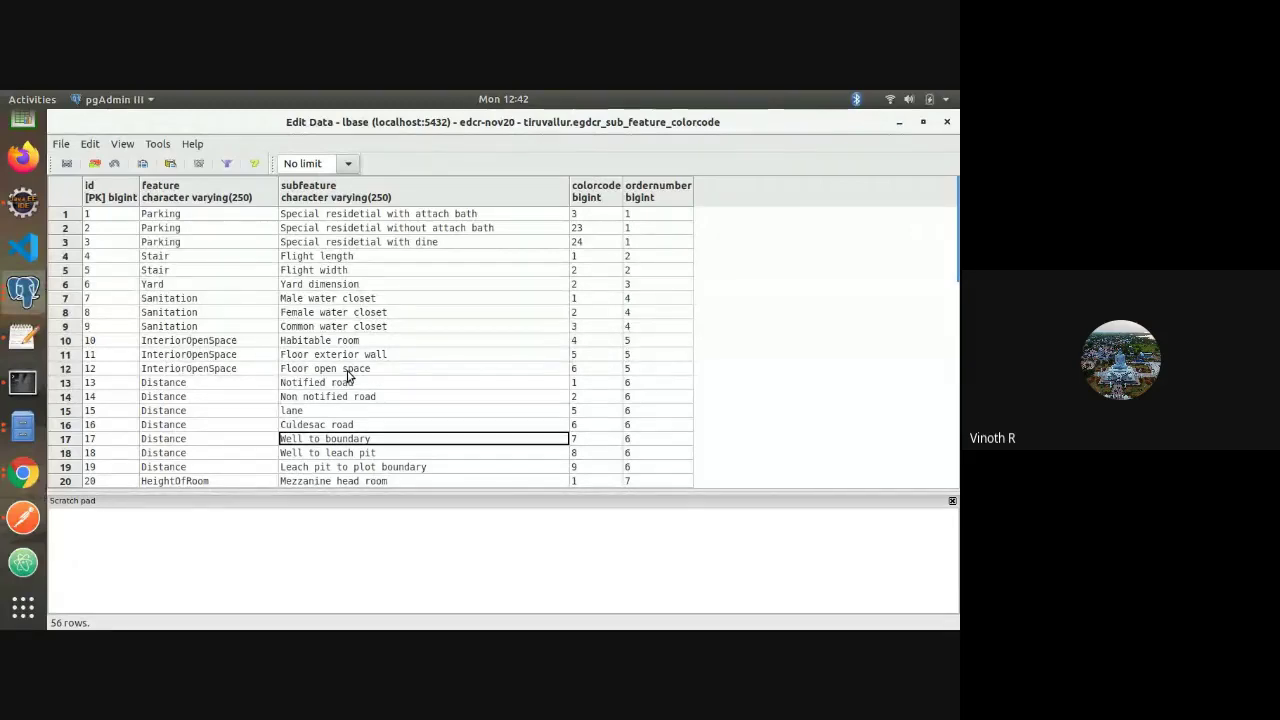
pyautogui.press('Down')
pyautogui.press('Down')
pyautogui.press('Down')
pyautogui.press('Down')
pyautogui.press('Down')
pyautogui.press('Down')
pyautogui.press('Down')
pyautogui.press('Down')
pyautogui.press('Down')
pyautogui.press('Down')
pyautogui.press('Down')
pyautogui.press('Down')
pyautogui.press('Down')
pyautogui.press('Down')
pyautogui.press('Down')
pyautogui.press('Down')
pyautogui.press('Down')
pyautogui.press('Down')
pyautogui.press('Down')
pyautogui.press('Down')
pyautogui.press('Down')
pyautogui.press('Down')
pyautogui.press('Down')
pyautogui.press('Down')
pyautogui.press('Down')
pyautogui.press('Down')
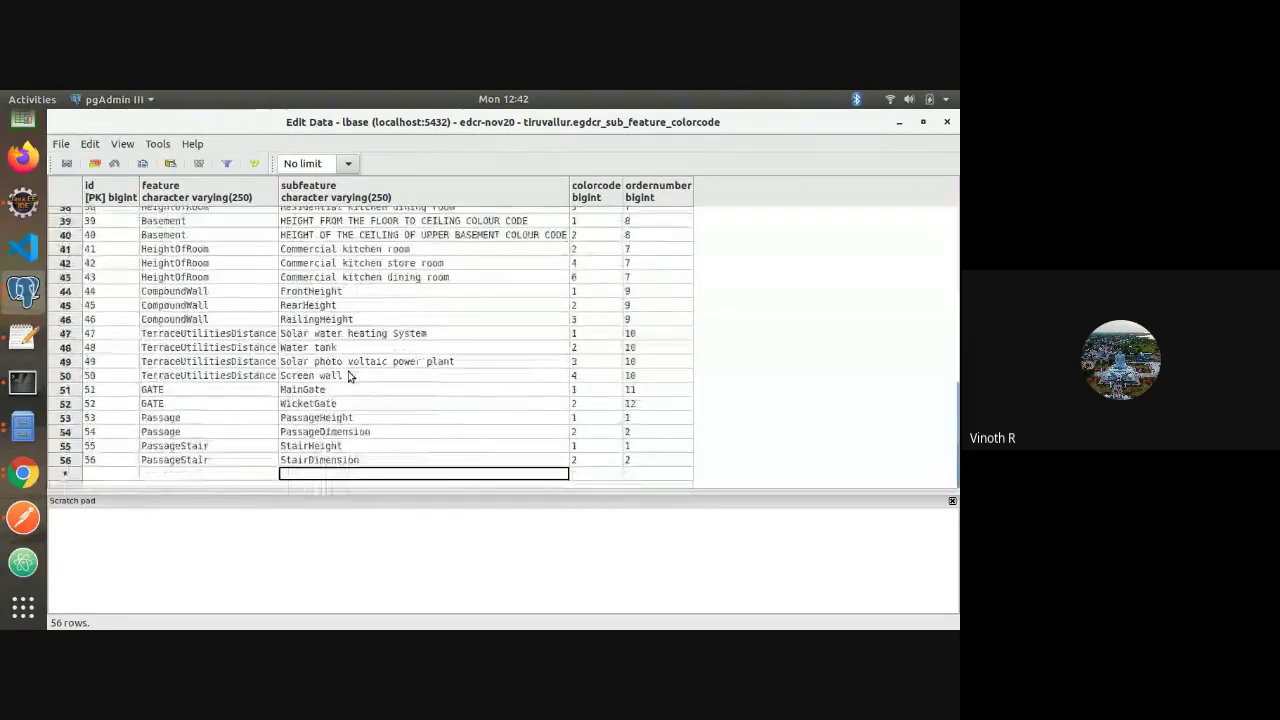
# Highlight the colorcode column from the StairDimension row up to the Parking rows and close the table data
pyautogui.click(578, 460)
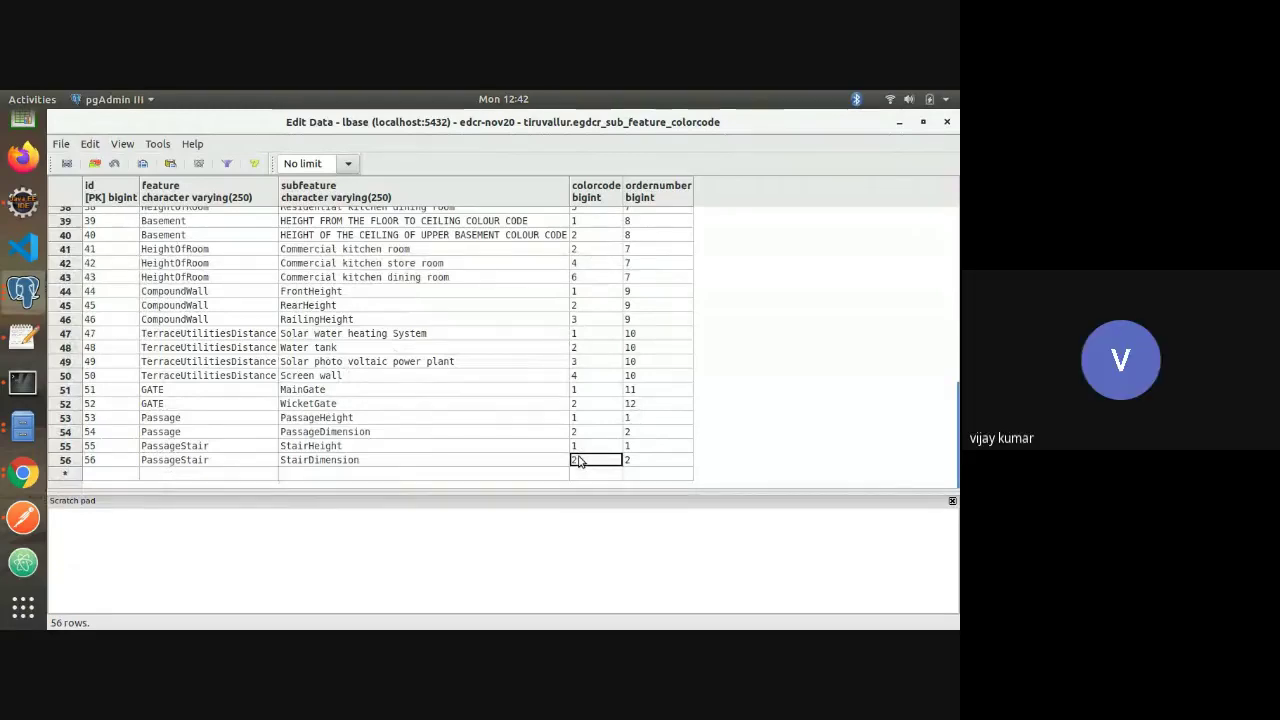
pyautogui.hotkey('shift', 'Up')
pyautogui.hotkey('shift', 'Up')
pyautogui.hotkey('shift', 'Up')
pyautogui.hotkey('shift', 'Up')
pyautogui.hotkey('shift', 'Up')
pyautogui.hotkey('shift', 'Up')
pyautogui.hotkey('shift', 'Up')
pyautogui.hotkey('shift', 'Up')
pyautogui.hotkey('shift', 'Up')
pyautogui.hotkey('shift', 'Up')
pyautogui.hotkey('shift', 'Up')
pyautogui.hotkey('shift', 'Up')
pyautogui.hotkey('shift', 'Up')
pyautogui.hotkey('shift', 'Up')
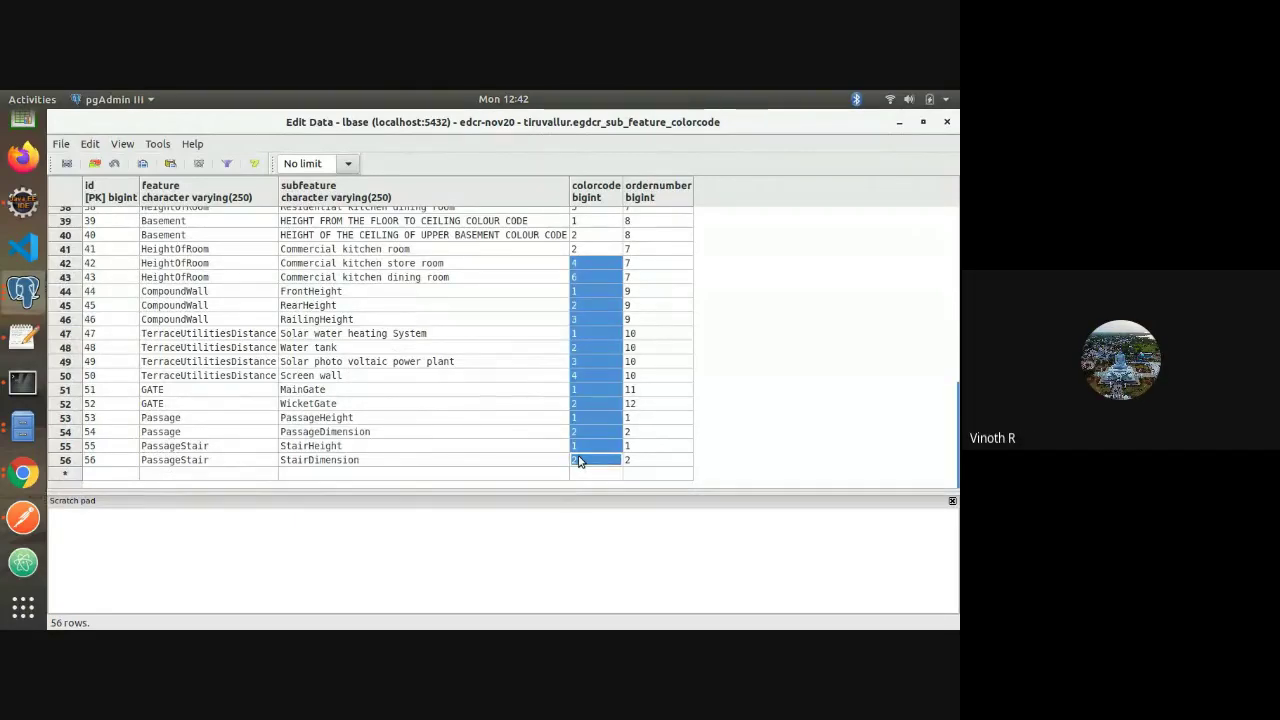
pyautogui.hotkey('shift', 'Up')
pyautogui.hotkey('shift', 'Up')
pyautogui.hotkey('shift', 'Up')
pyautogui.hotkey('shift', 'Up')
pyautogui.hotkey('shift', 'Up')
pyautogui.hotkey('shift', 'Up')
pyautogui.hotkey('shift', 'Up')
pyautogui.hotkey('shift', 'Up')
pyautogui.hotkey('shift', 'Up')
pyautogui.hotkey('shift', 'Up')
pyautogui.hotkey('shift', 'Up')
pyautogui.hotkey('shift', 'Up')
pyautogui.hotkey('shift', 'Up')
pyautogui.hotkey('shift', 'Up')
pyautogui.hotkey('shift', 'Up')
pyautogui.hotkey('shift', 'Up')
pyautogui.hotkey('shift', 'Up')
pyautogui.hotkey('shift', 'Up')
pyautogui.hotkey('shift', 'Up')
pyautogui.hotkey('shift', 'Up')
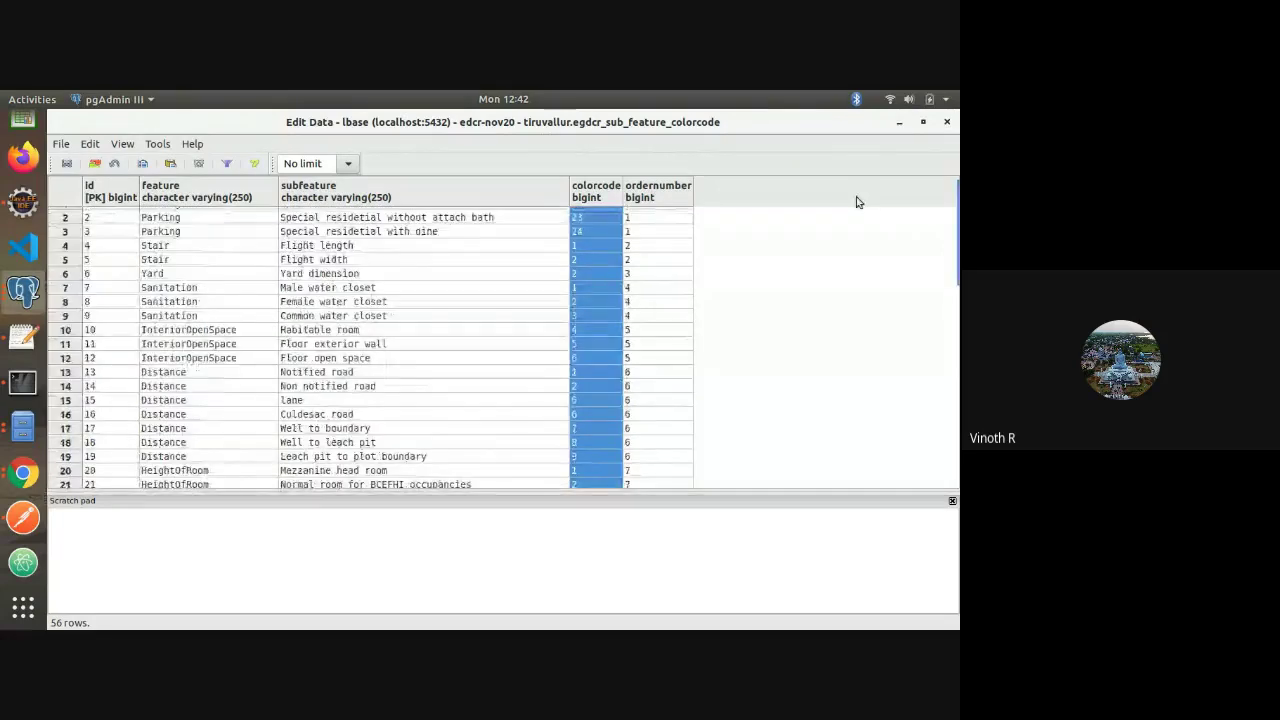
pyautogui.click(947, 126)
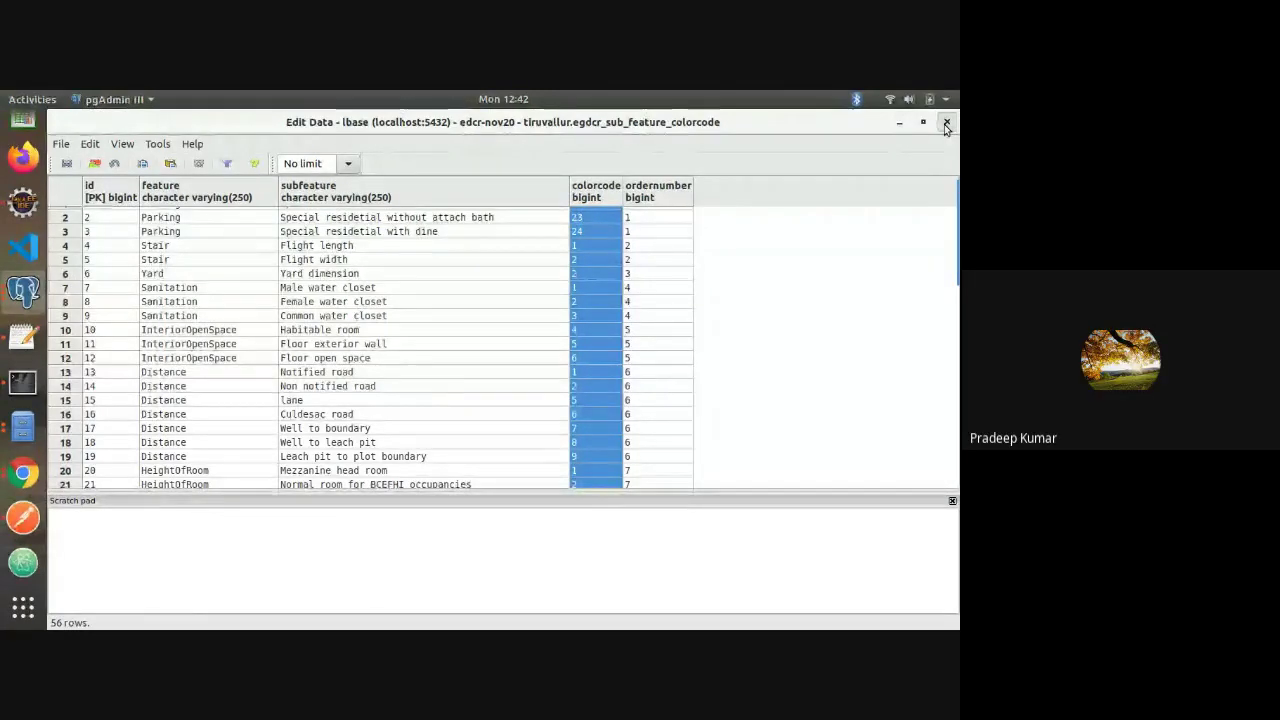
pyautogui.click(947, 126)
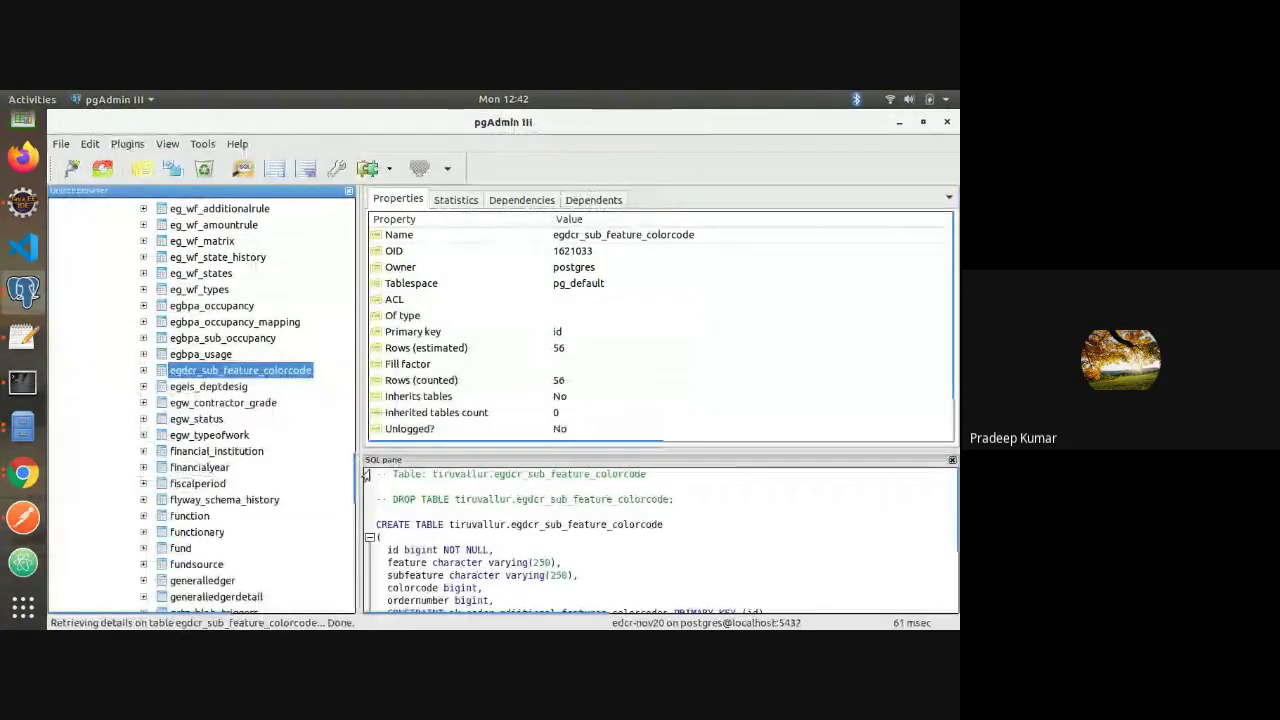
# Browse the object tree from the edcr-nov20 schemas down through the tiruvallur tables
pyautogui.moveTo(361, 484)
pyautogui.mouseDown()
pyautogui.moveTo(361, 461)
pyautogui.moveTo(361, 474)
pyautogui.mouseUp()
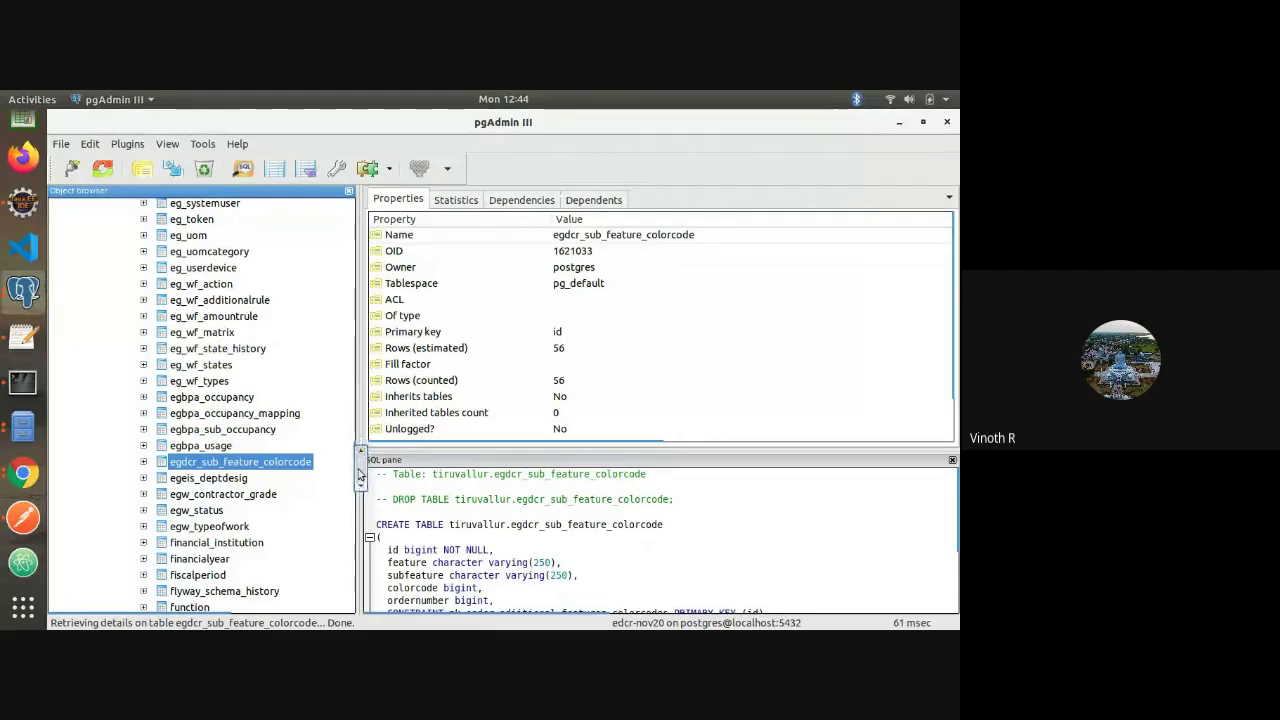
pyautogui.scroll(-5, 360, 474)
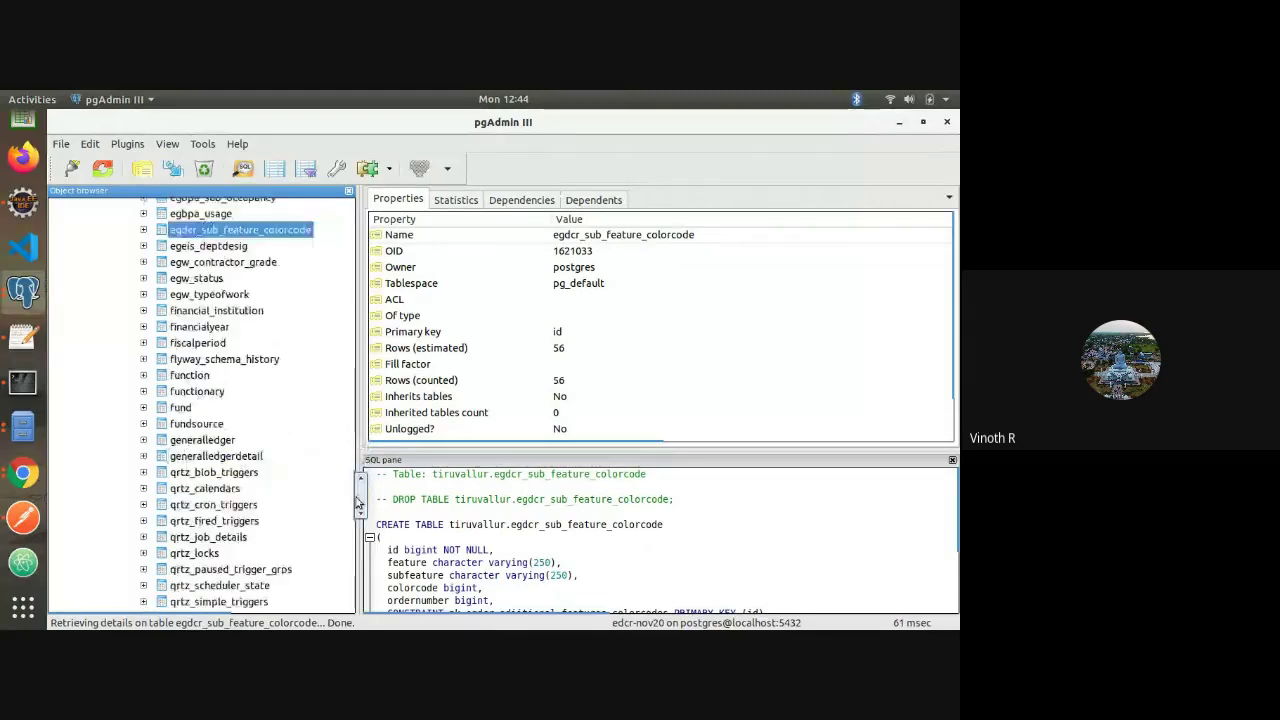
pyautogui.moveTo(359, 503); pyautogui.dragTo(349, 288)
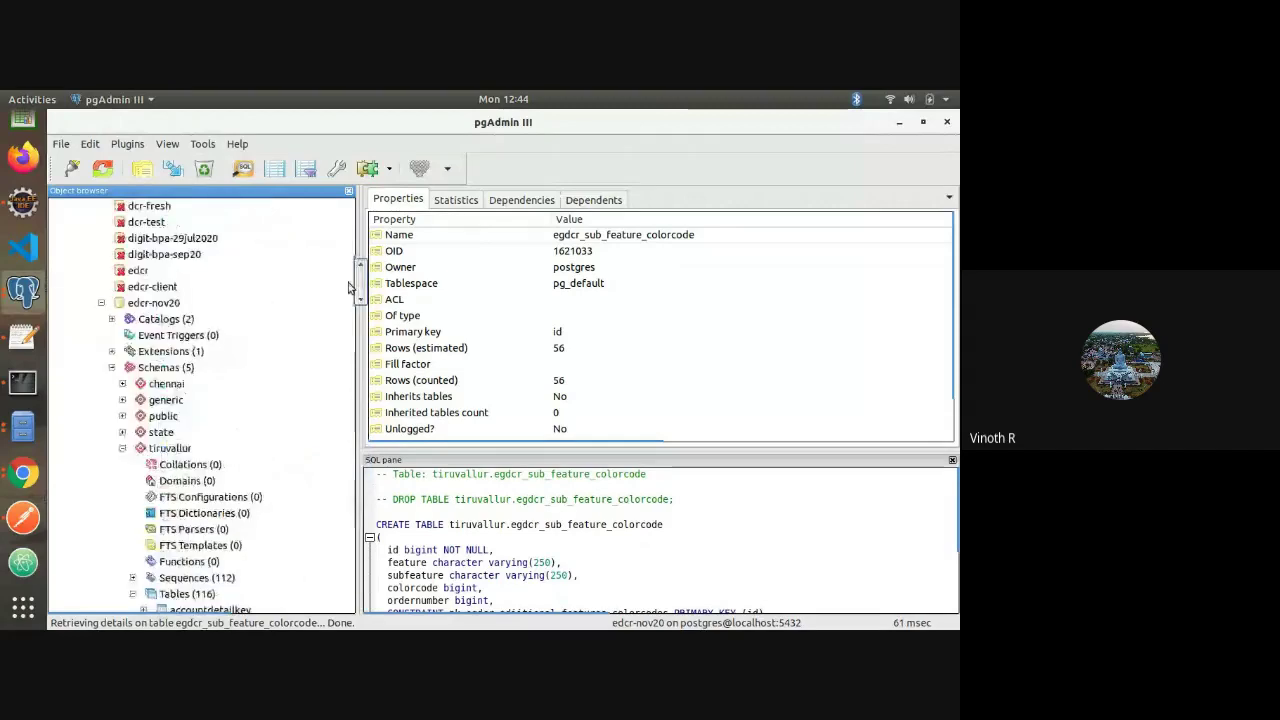
pyautogui.scroll(-5, 348, 289)
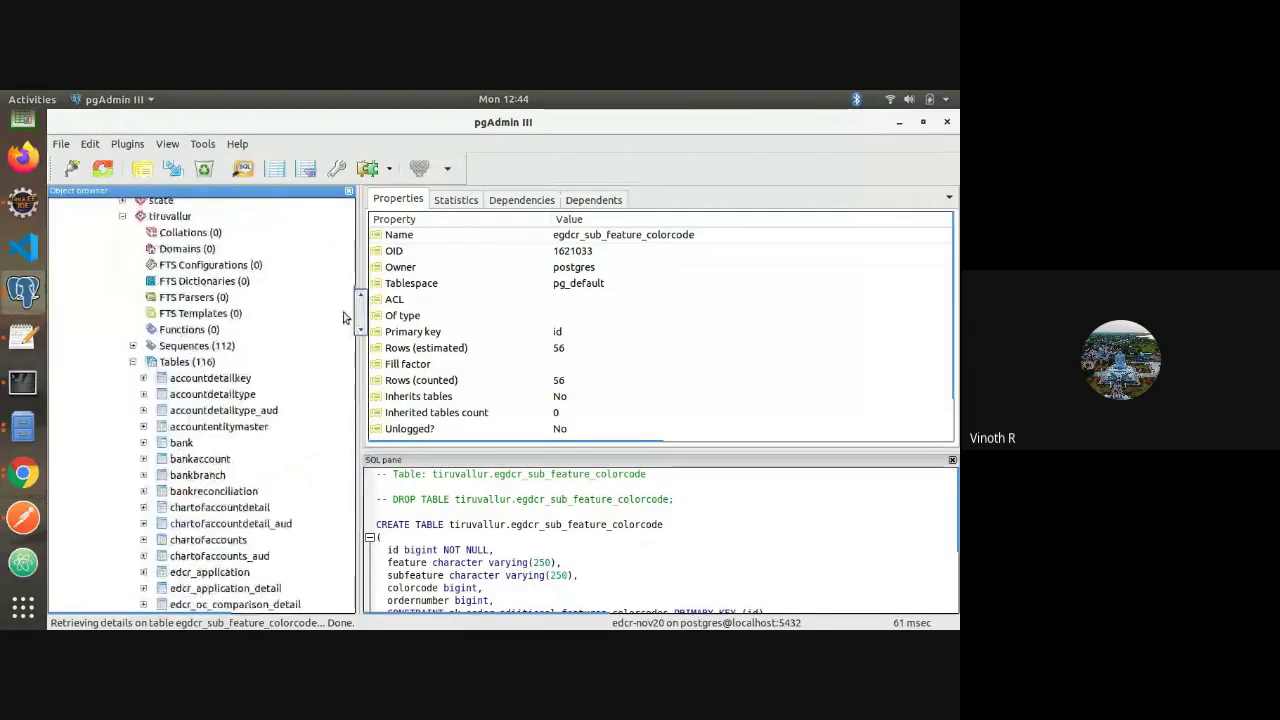
pyautogui.scroll(-9, 343, 317)
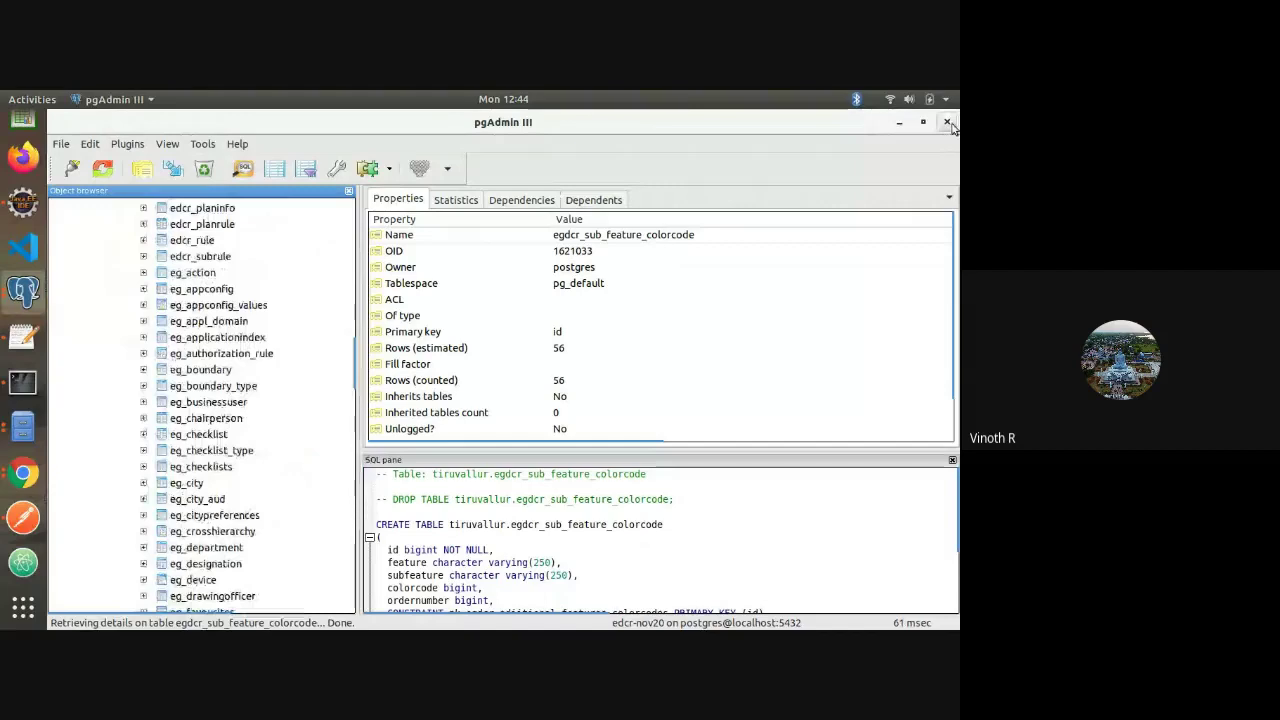
# Close pgAdmin without saving the changed query text and switch to Eclipse
pyautogui.click(947, 122)
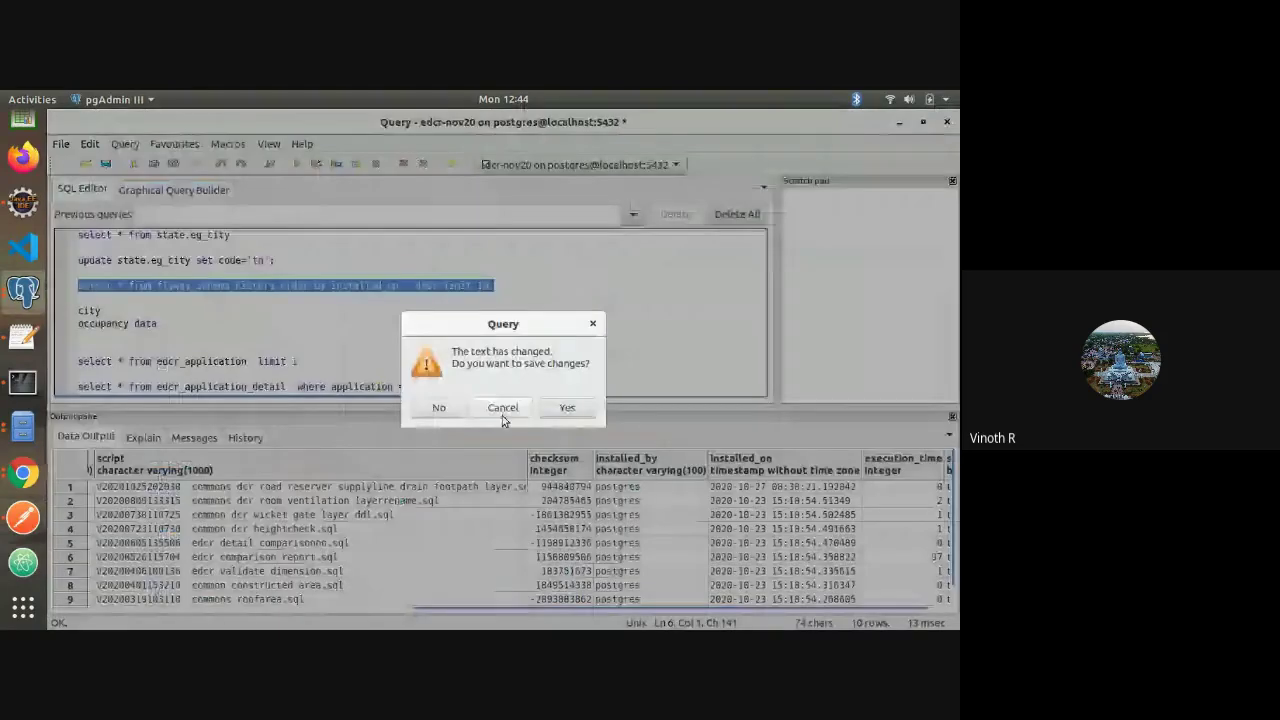
pyautogui.click(438, 407)
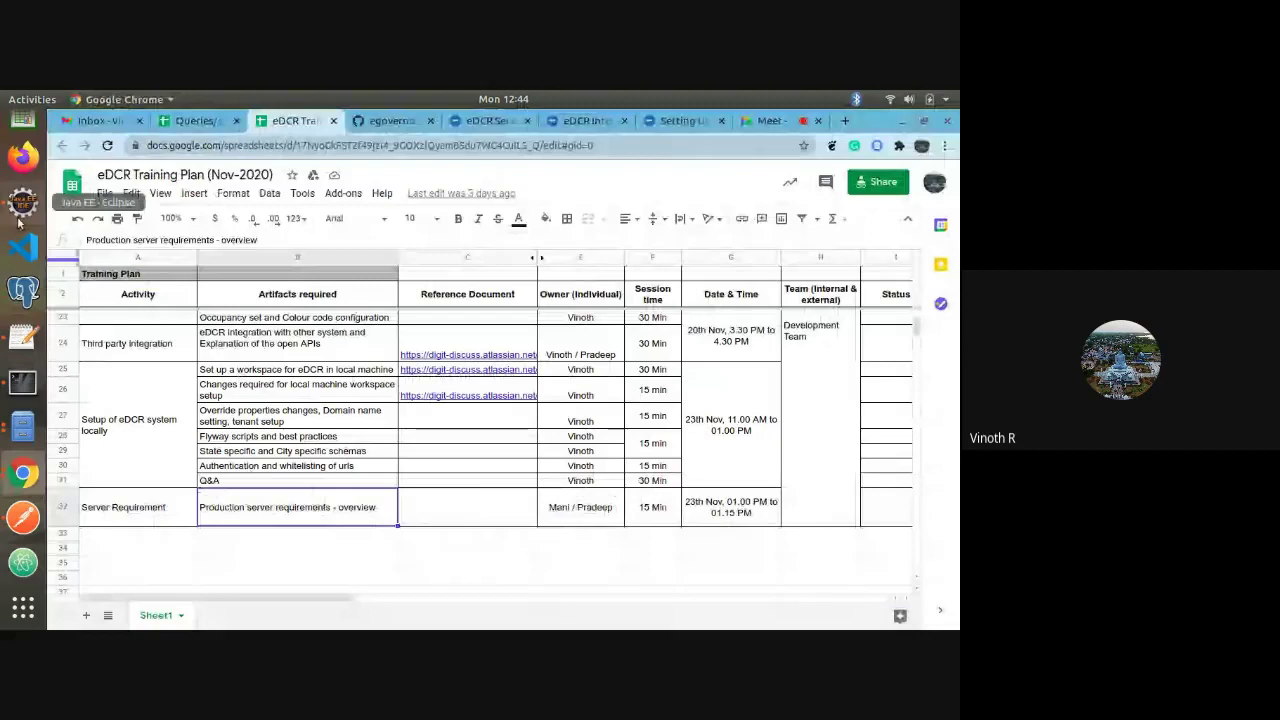
pyautogui.click(21, 214)
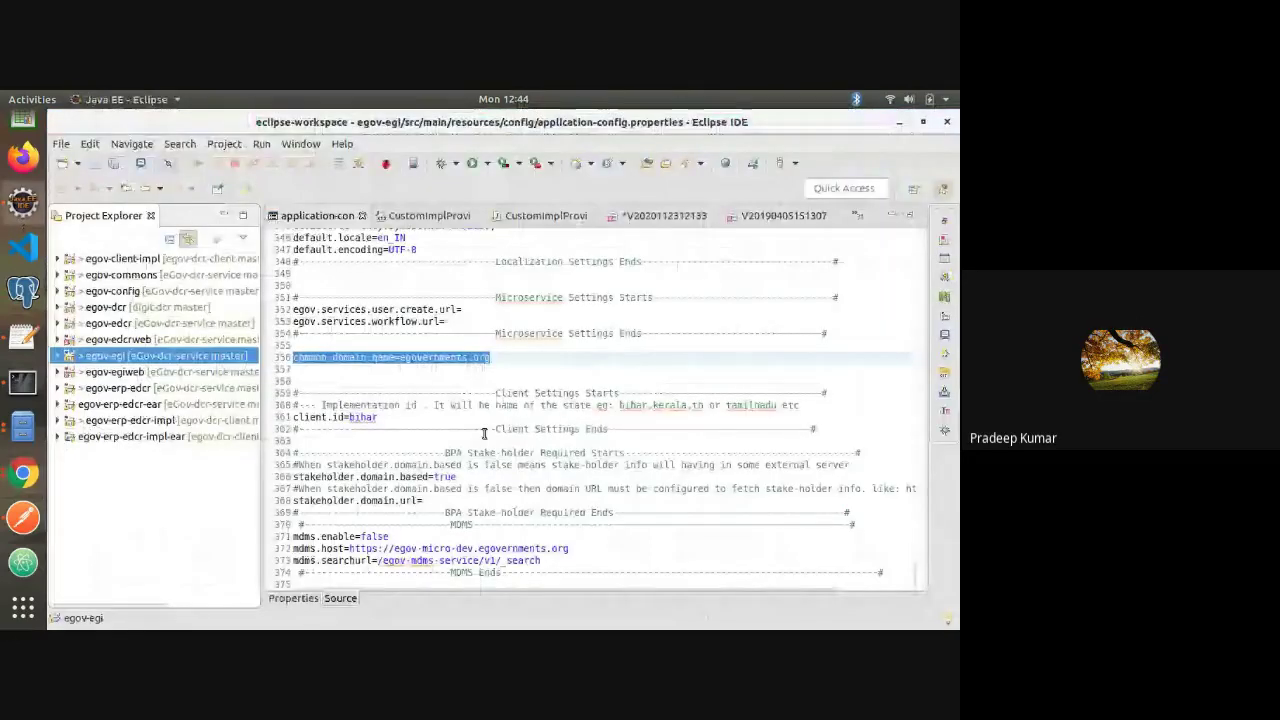
# Publish the WildFly 11 at localhost server and return to the application-config.properties editor
pyautogui.click(484, 431)
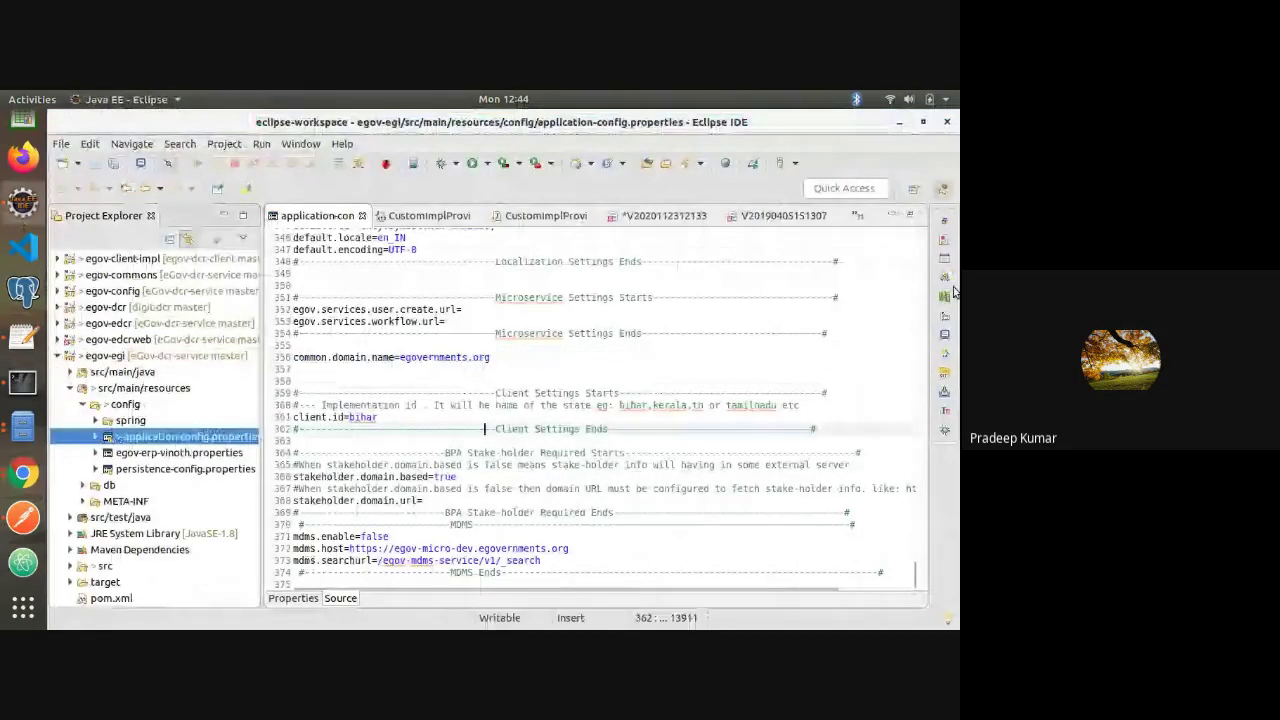
pyautogui.click(945, 294)
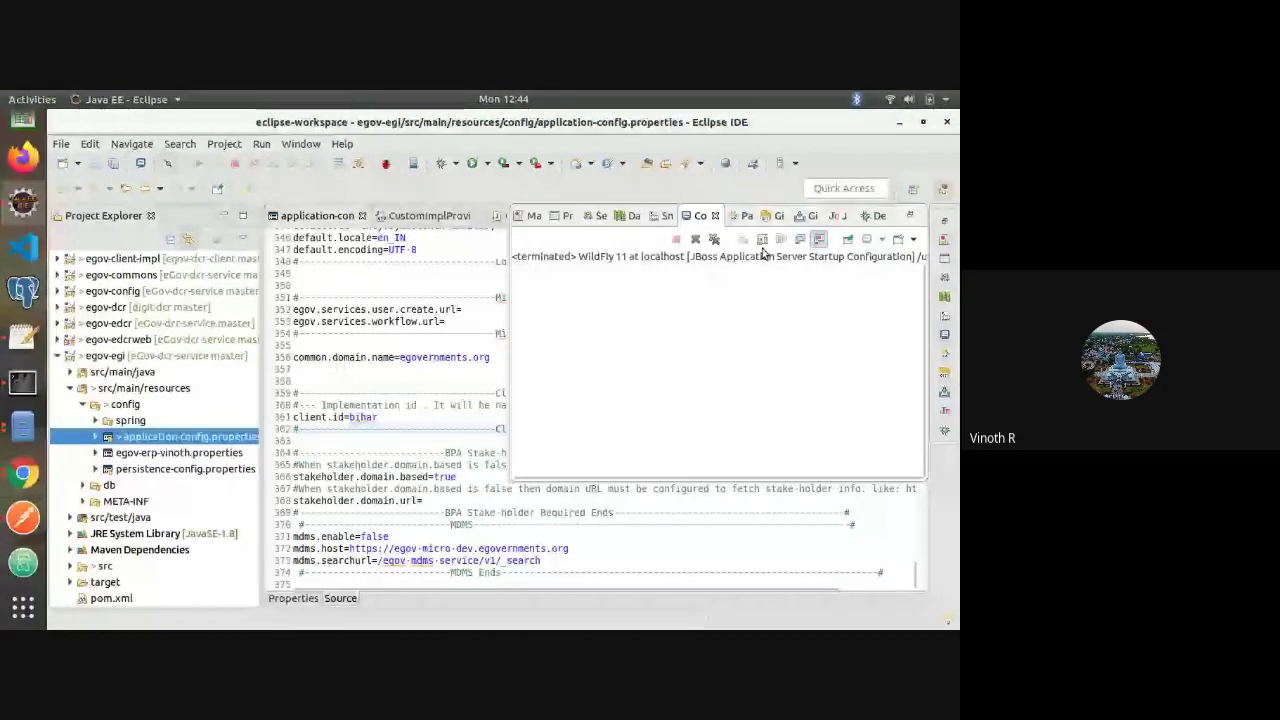
pyautogui.click(598, 215)
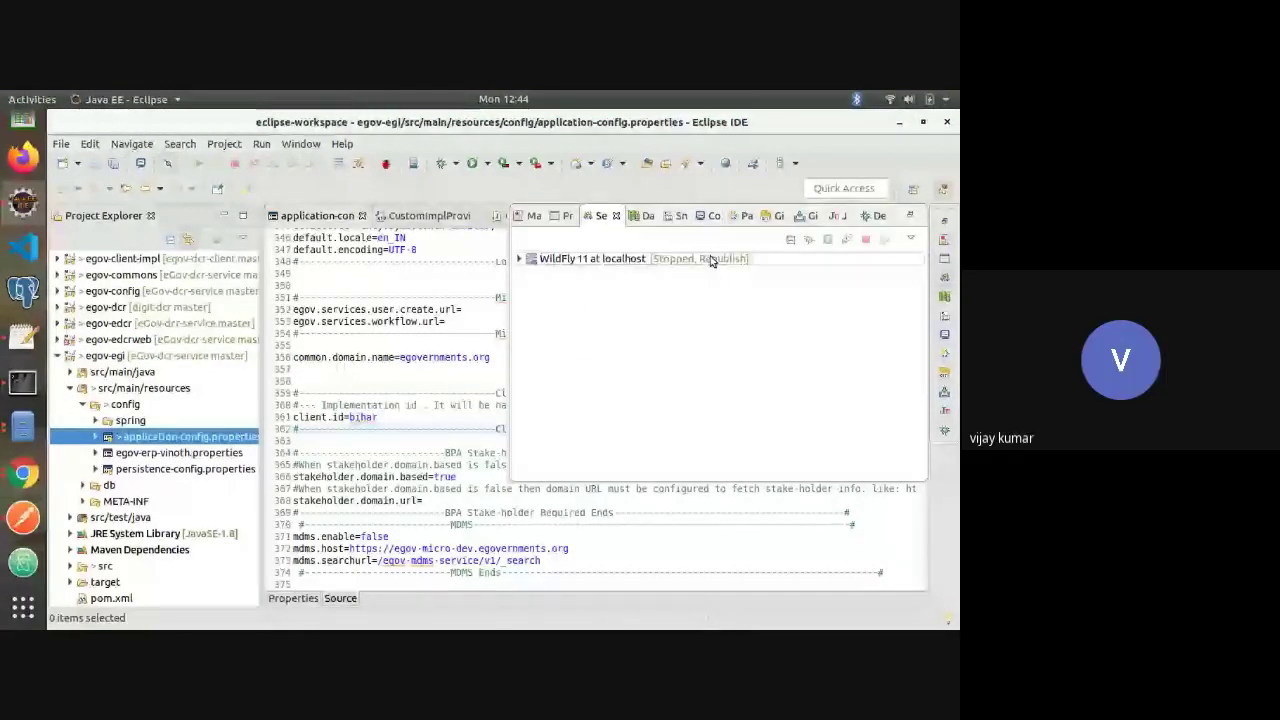
pyautogui.rightClick(710, 257)
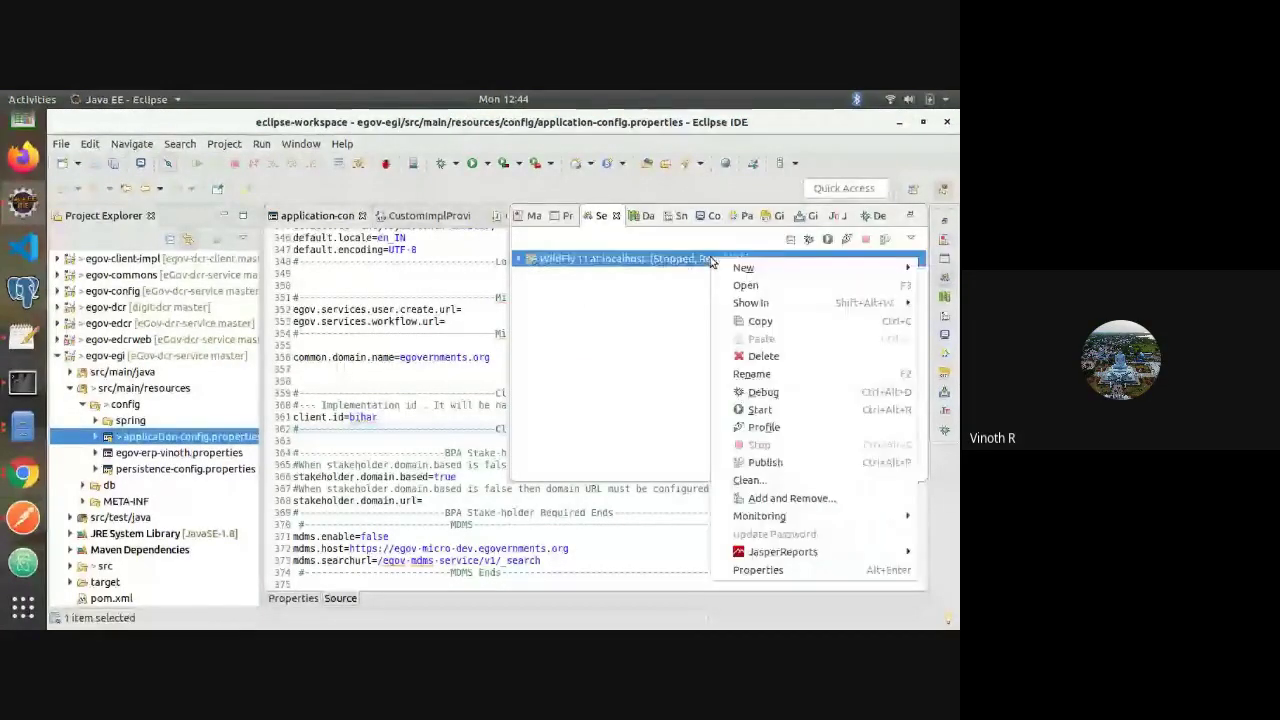
pyautogui.click(772, 463)
pyautogui.click(640, 395)
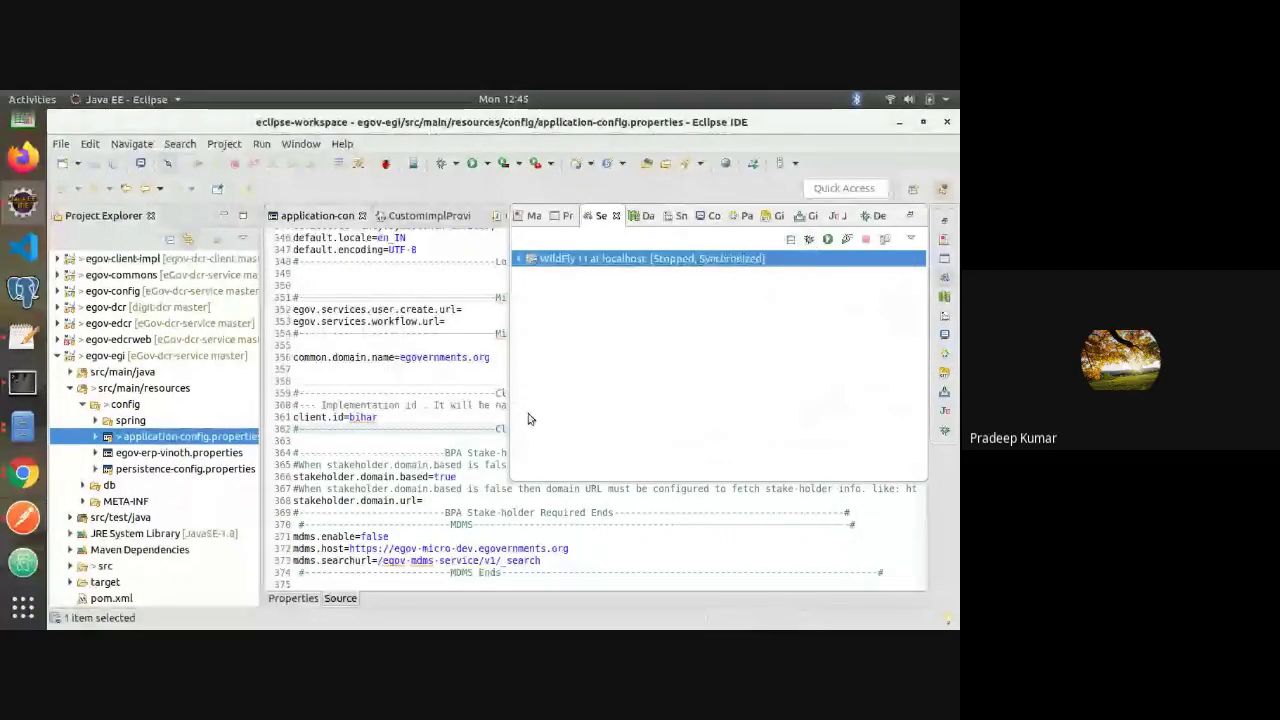
pyautogui.click(409, 430)
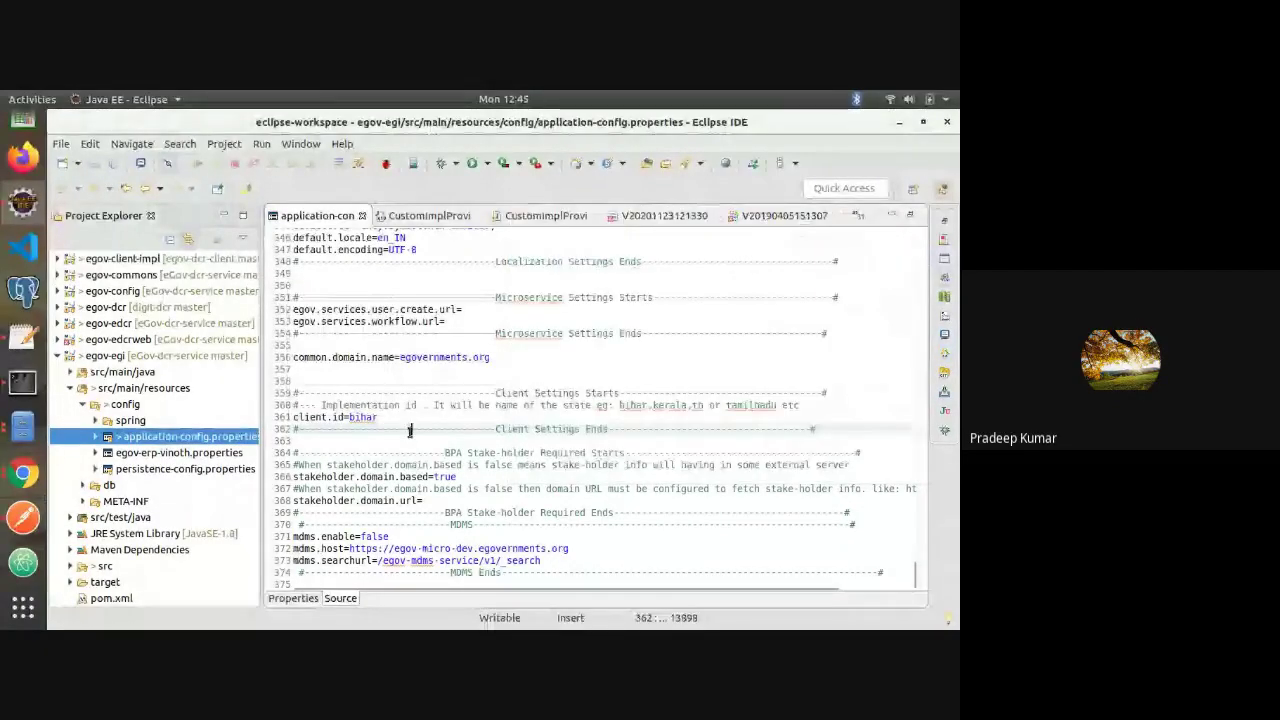
# Switch to Postman and expand the edcrRequest body value of the New Plan Scrutiny request to examine its contents
pyautogui.click(23, 517)
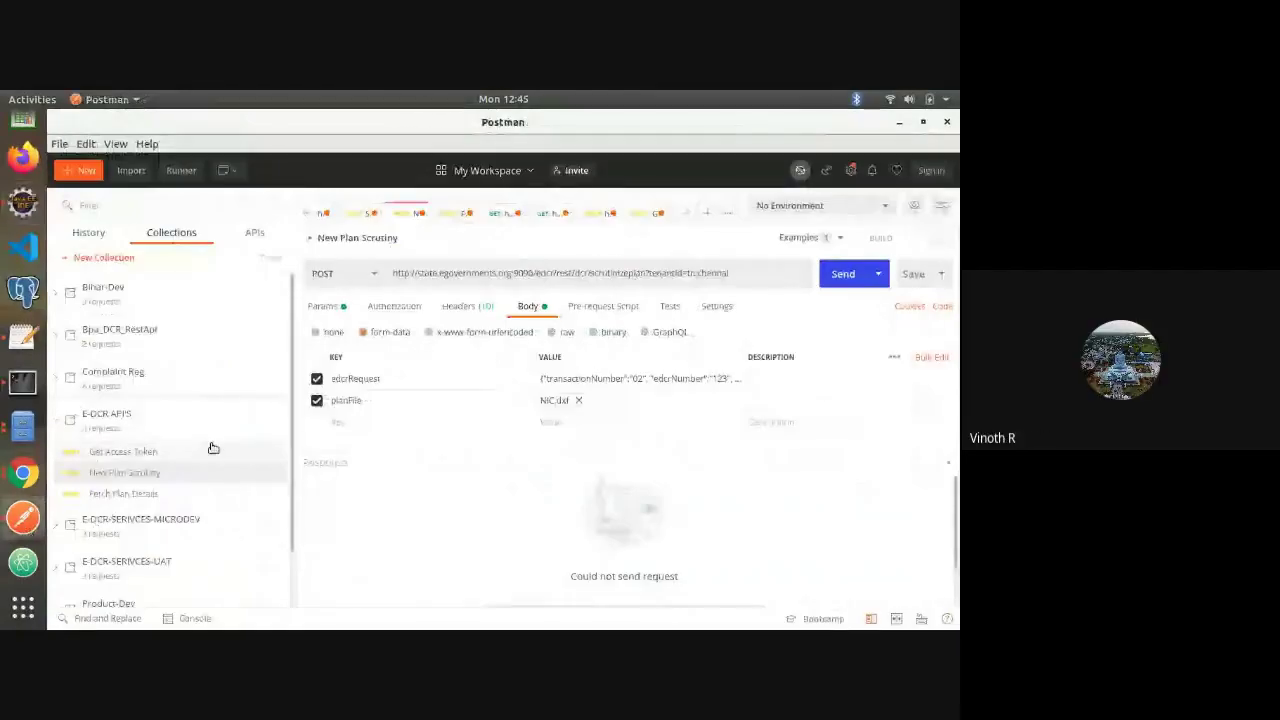
pyautogui.click(652, 380)
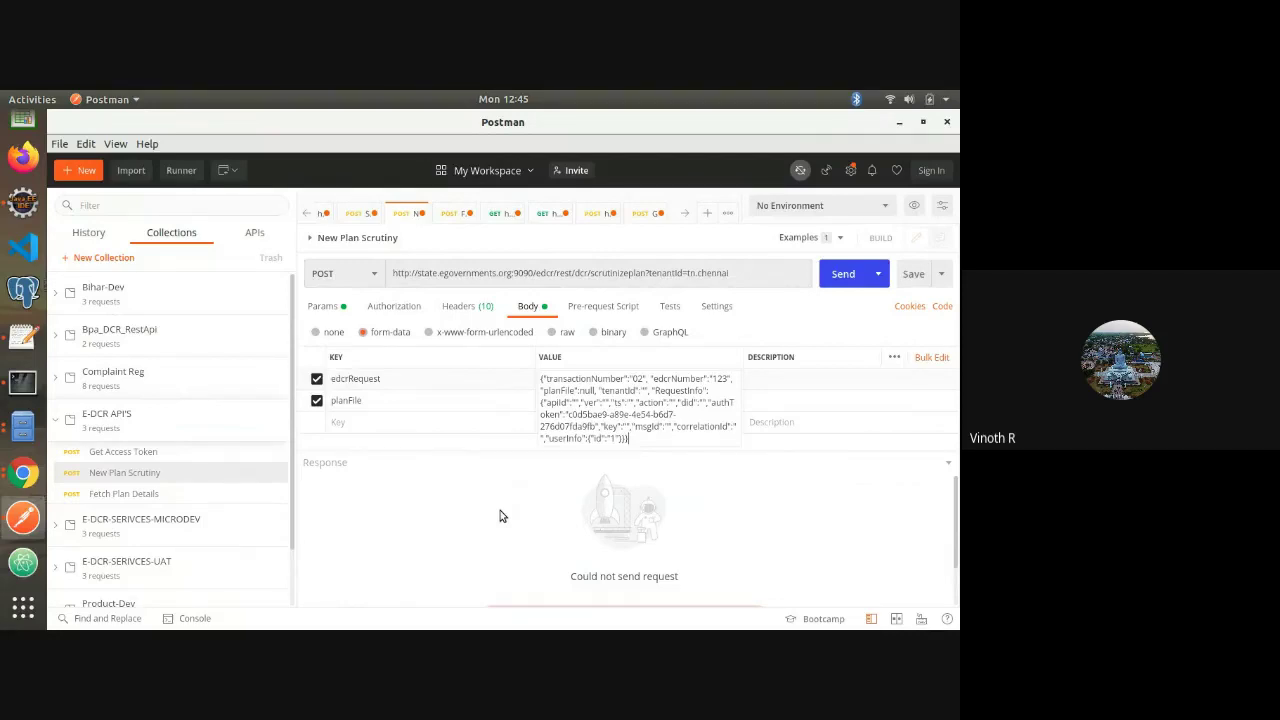
# Switch to Eclipse and set client.id to Tamilnadu in application-config.properties
pyautogui.hotkey('alt', 'Tab')
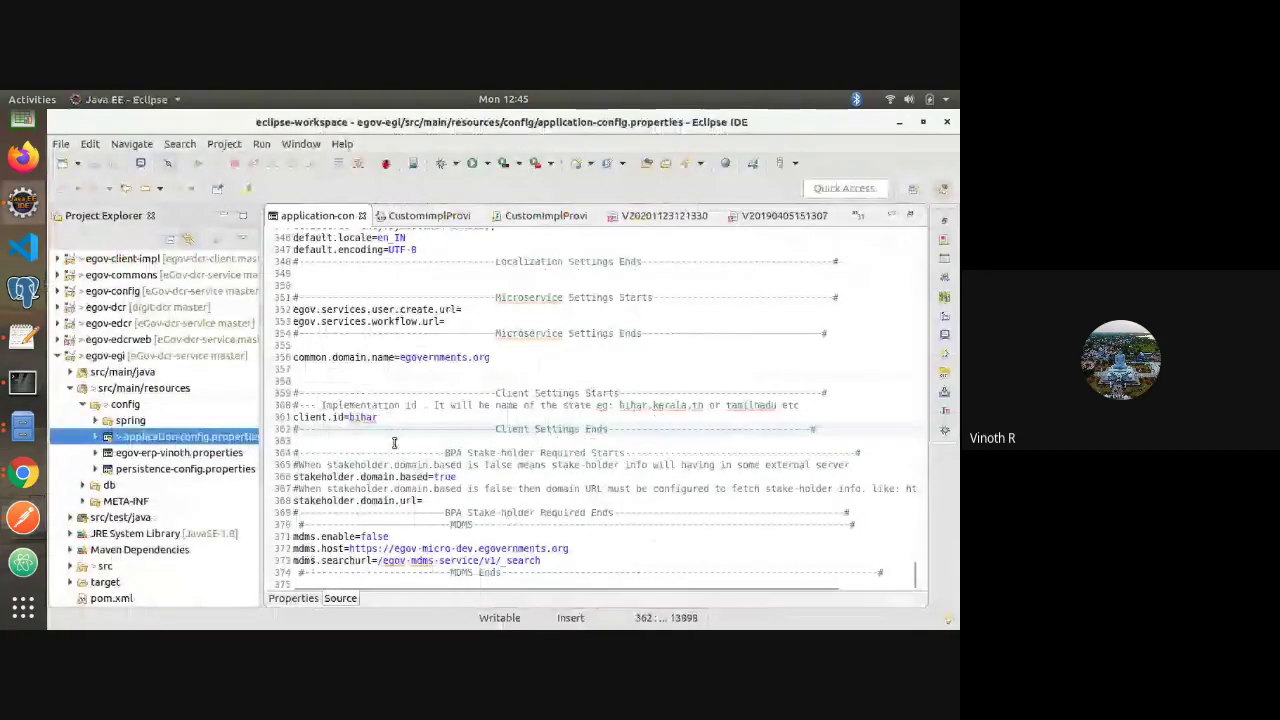
pyautogui.moveTo(350, 417); pyautogui.dragTo(433, 423)
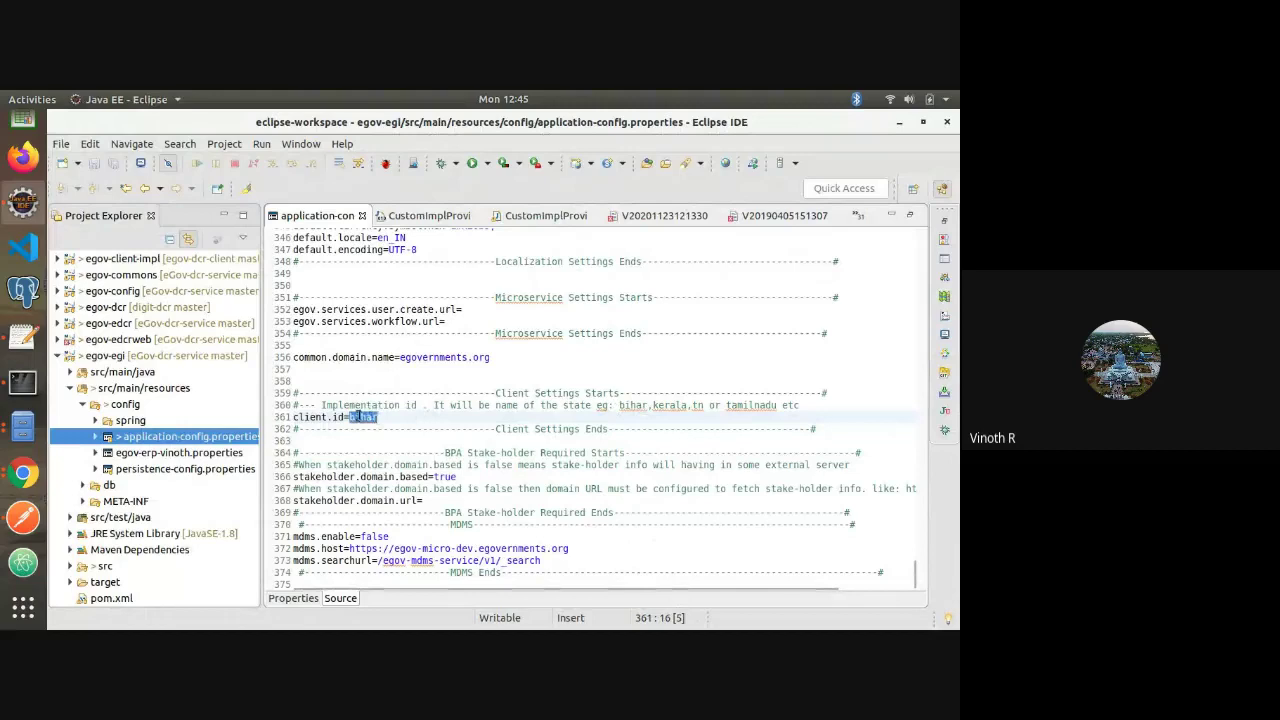
pyautogui.press('BackSpace')
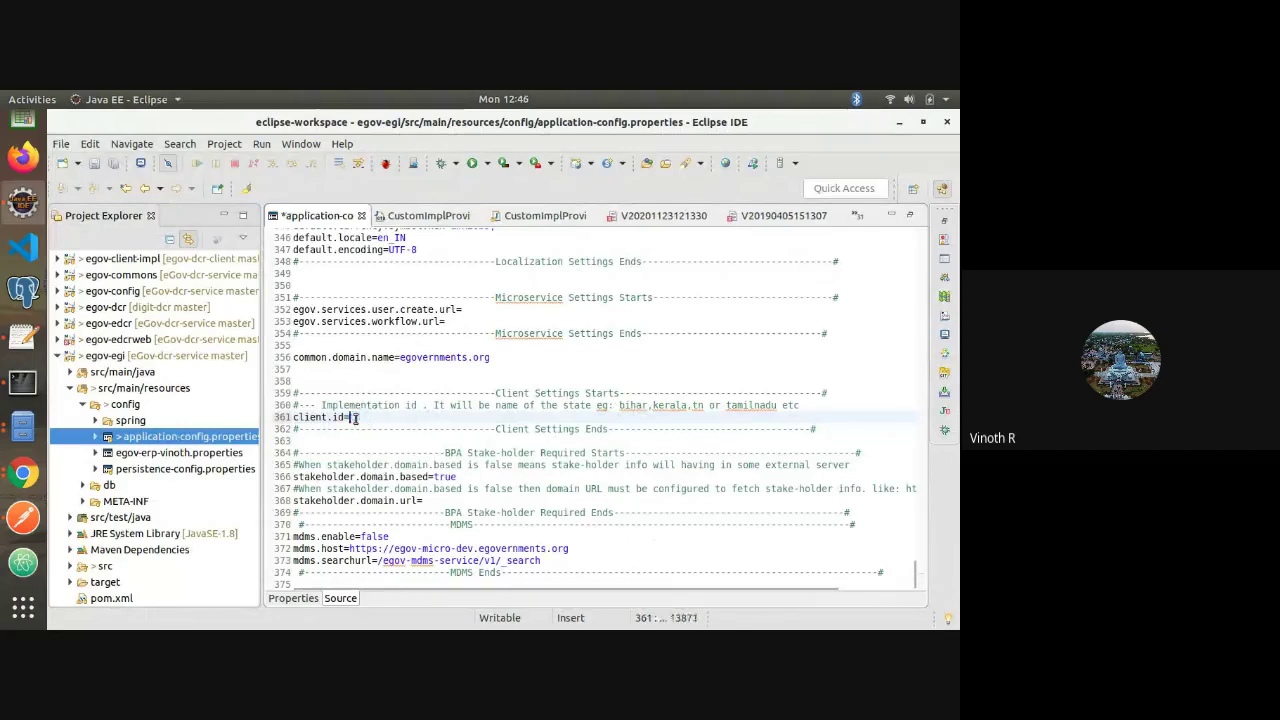
pyautogui.write('tamilnadu')
pyautogui.doubleClick(355, 420)
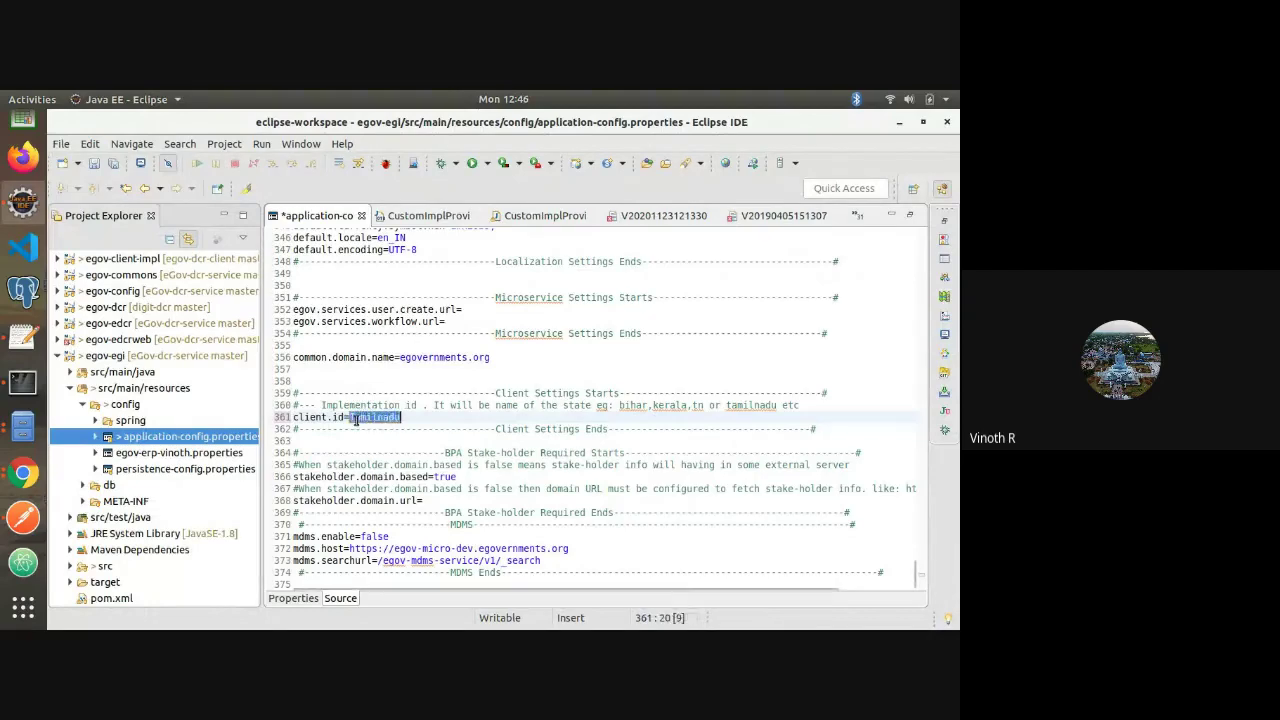
# Expand the egov-client-impl project and show the city-specific Parking classes under src/main/java
pyautogui.click(58, 259)
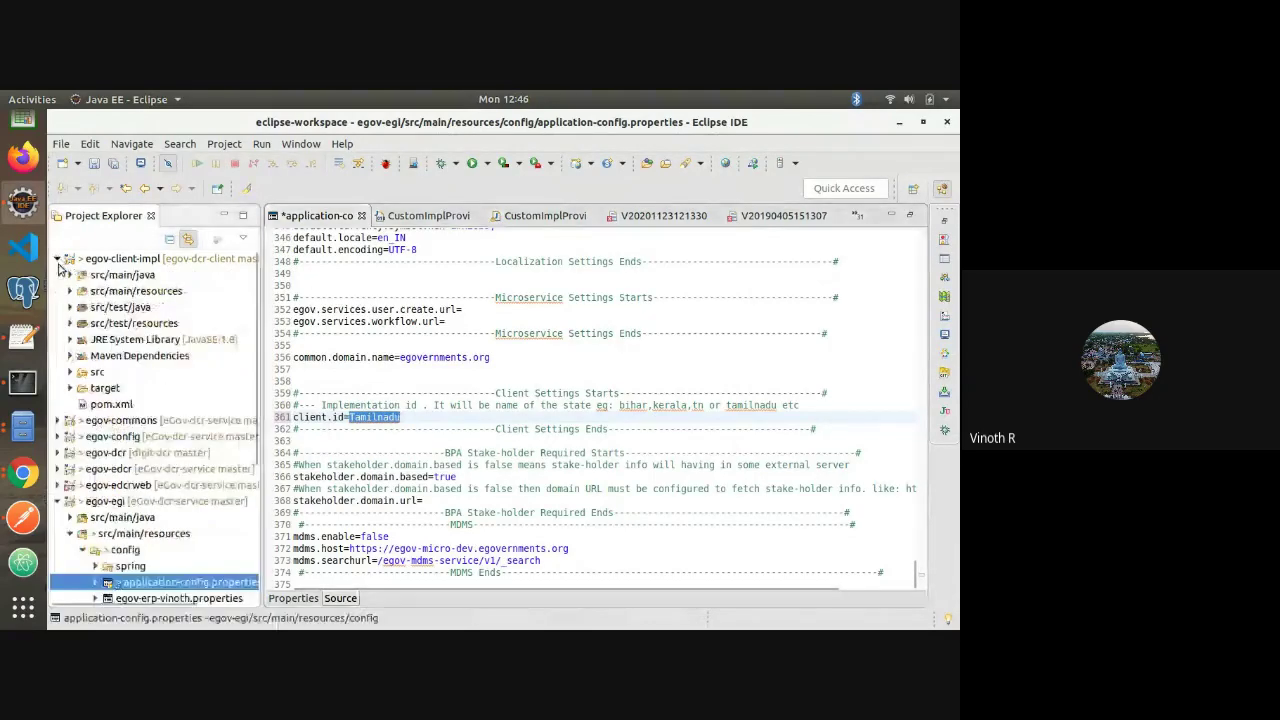
pyautogui.click(70, 291)
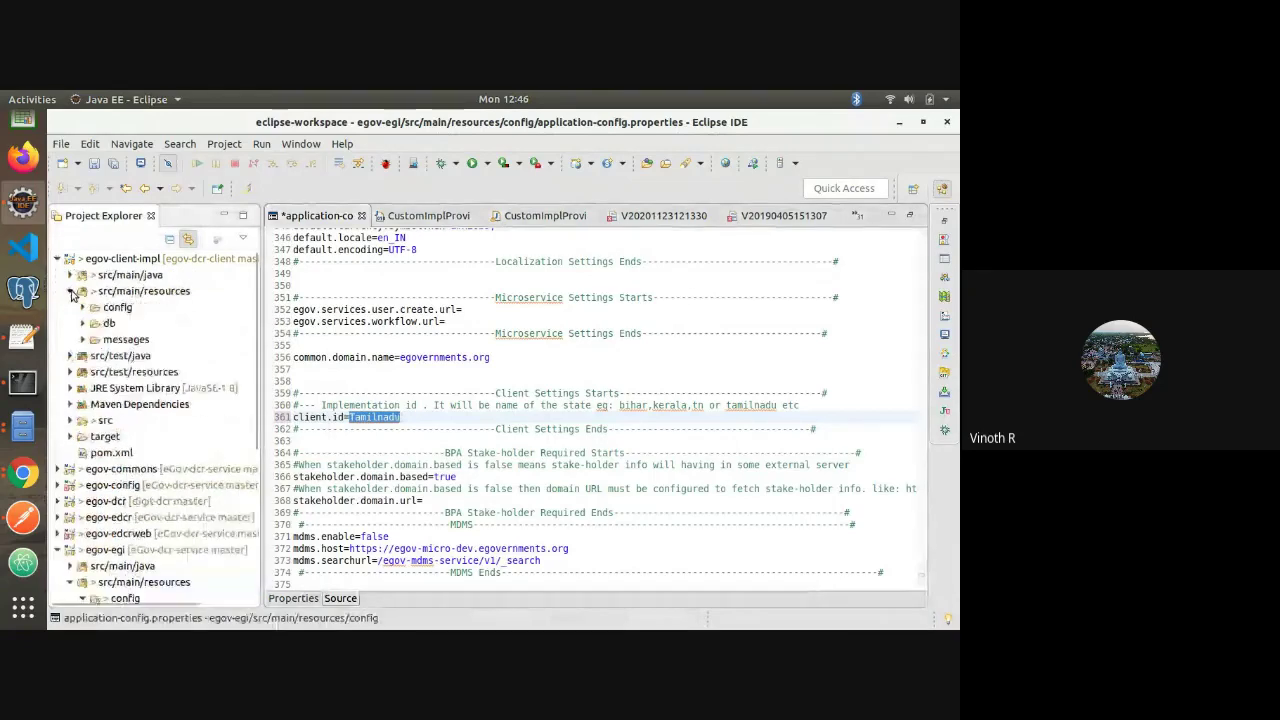
pyautogui.click(71, 291)
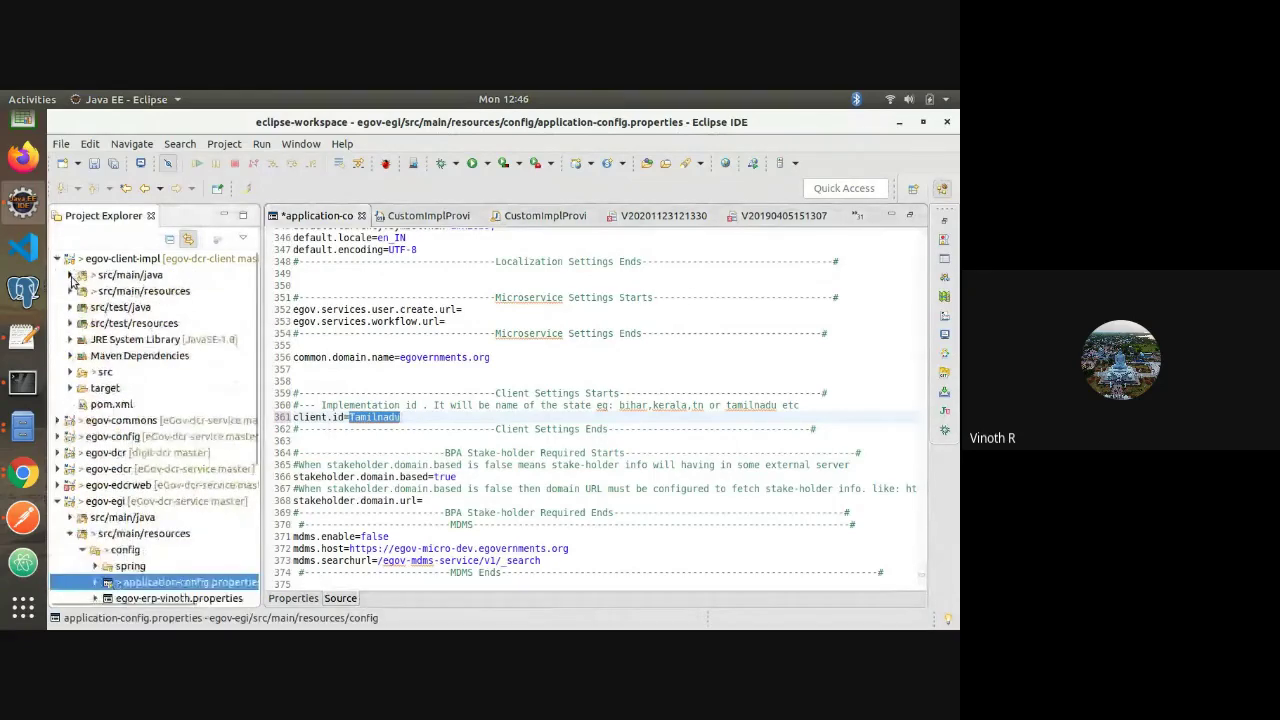
pyautogui.click(70, 275)
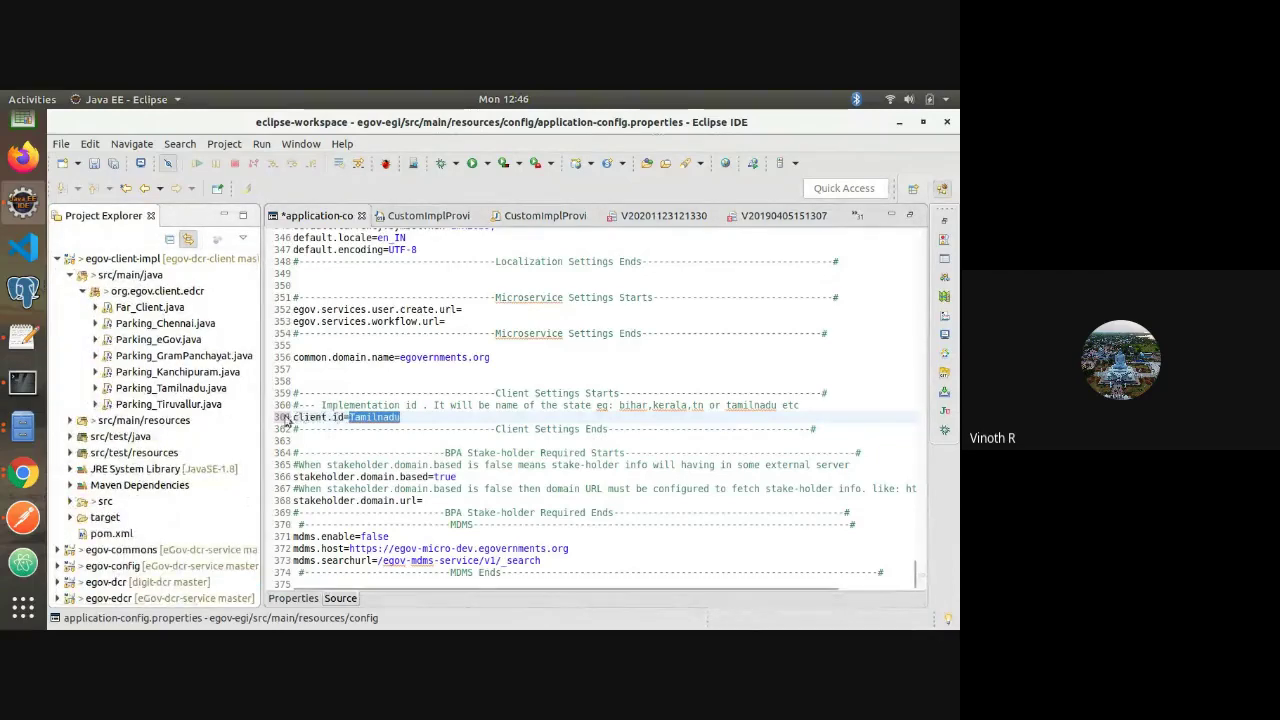
# Copy the client.id=Tamilnadu line in application-config.properties and save the file
pyautogui.click(417, 419)
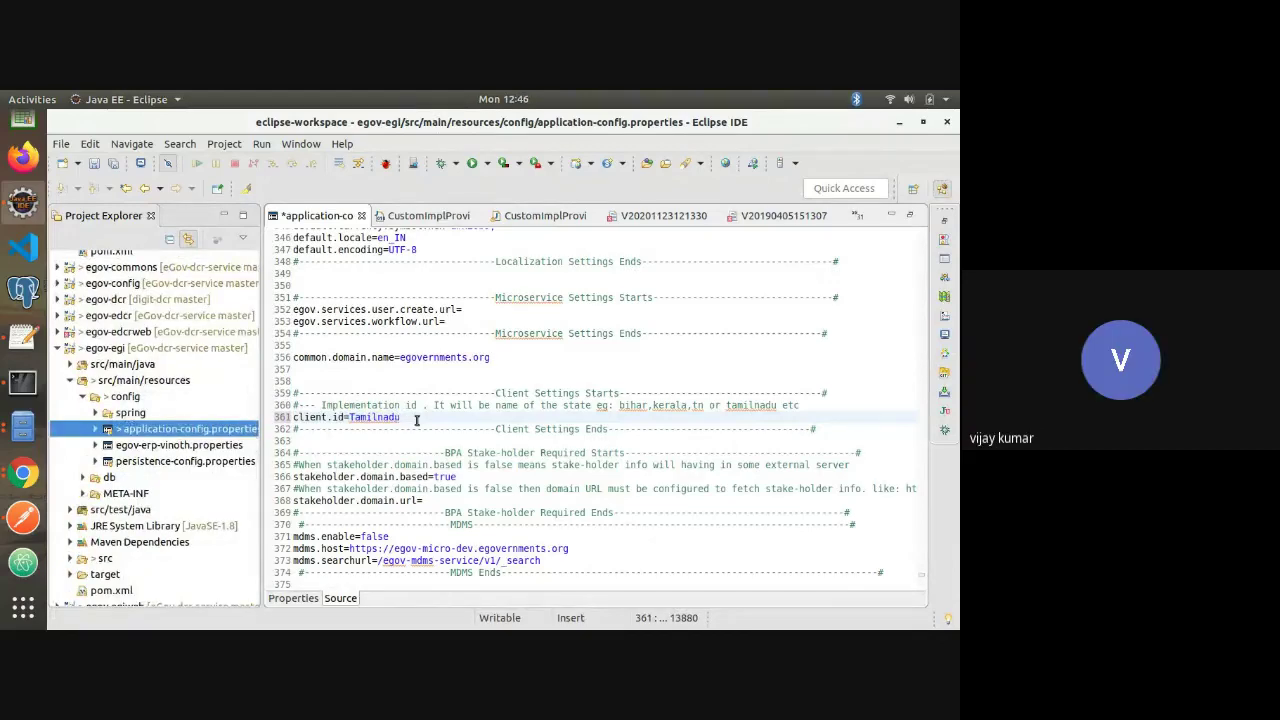
pyautogui.hotkey('shift', 'Home')
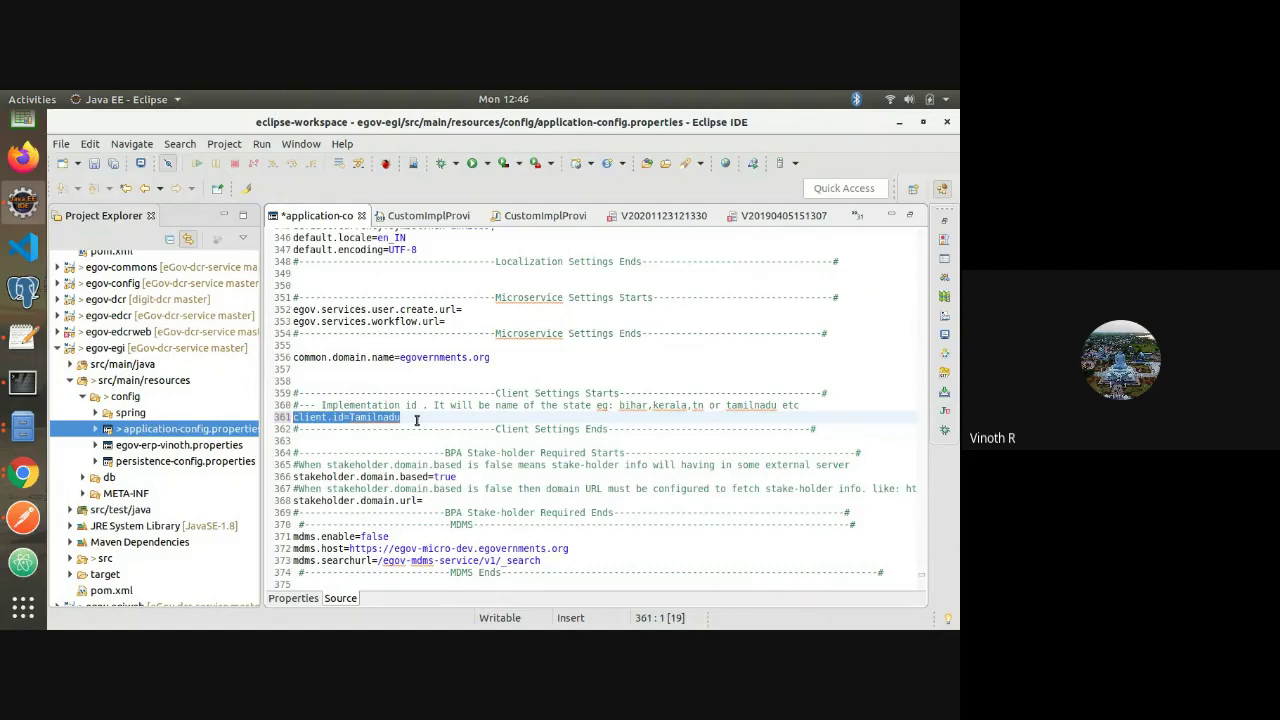
pyautogui.click(412, 418)
pyautogui.doubleClick(412, 418)
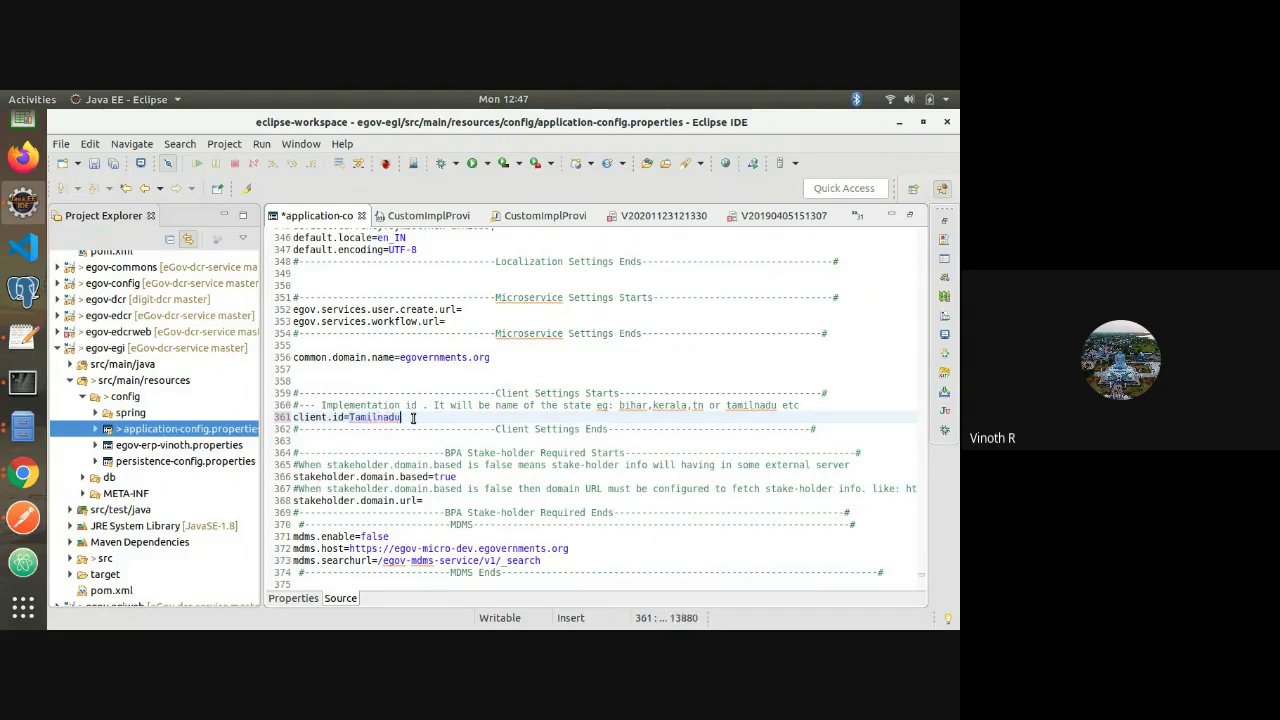
pyautogui.hotkey('shift', 'Home')
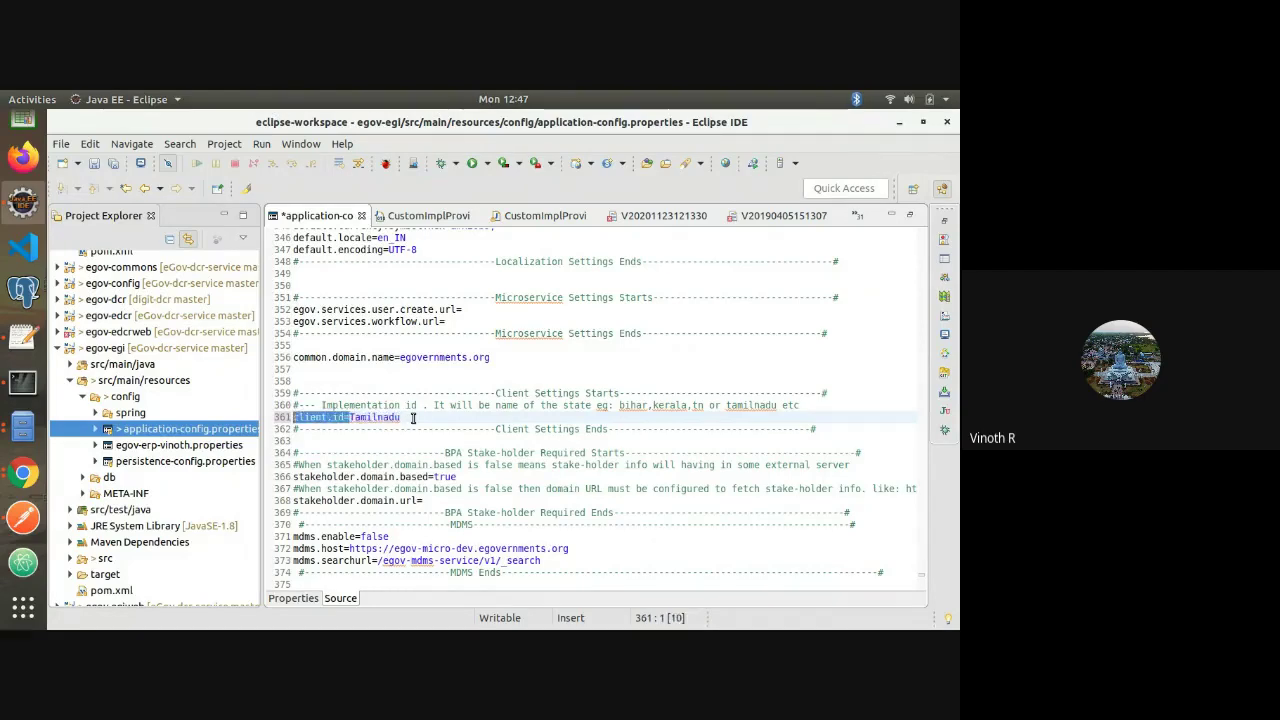
pyautogui.press('End')
pyautogui.hotkey('shift', 'Home')
pyautogui.hotkey('ctrl', 'c')
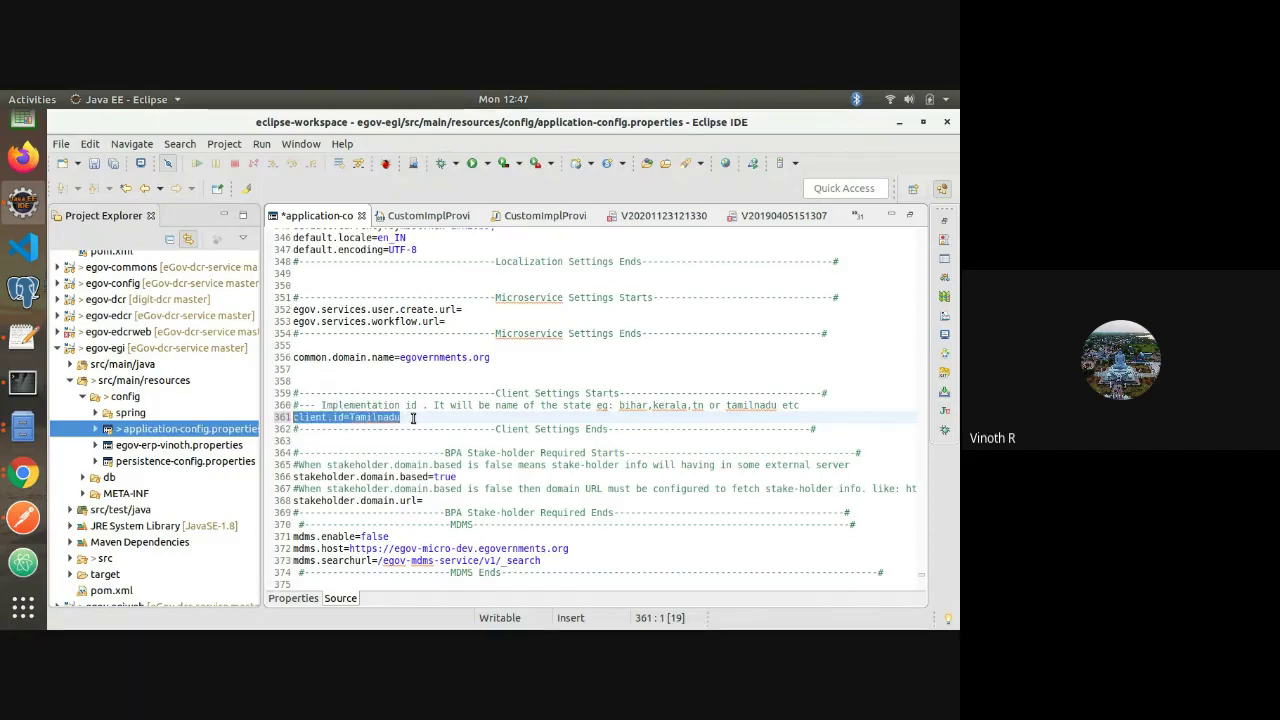
pyautogui.hotkey('ctrl', 's')
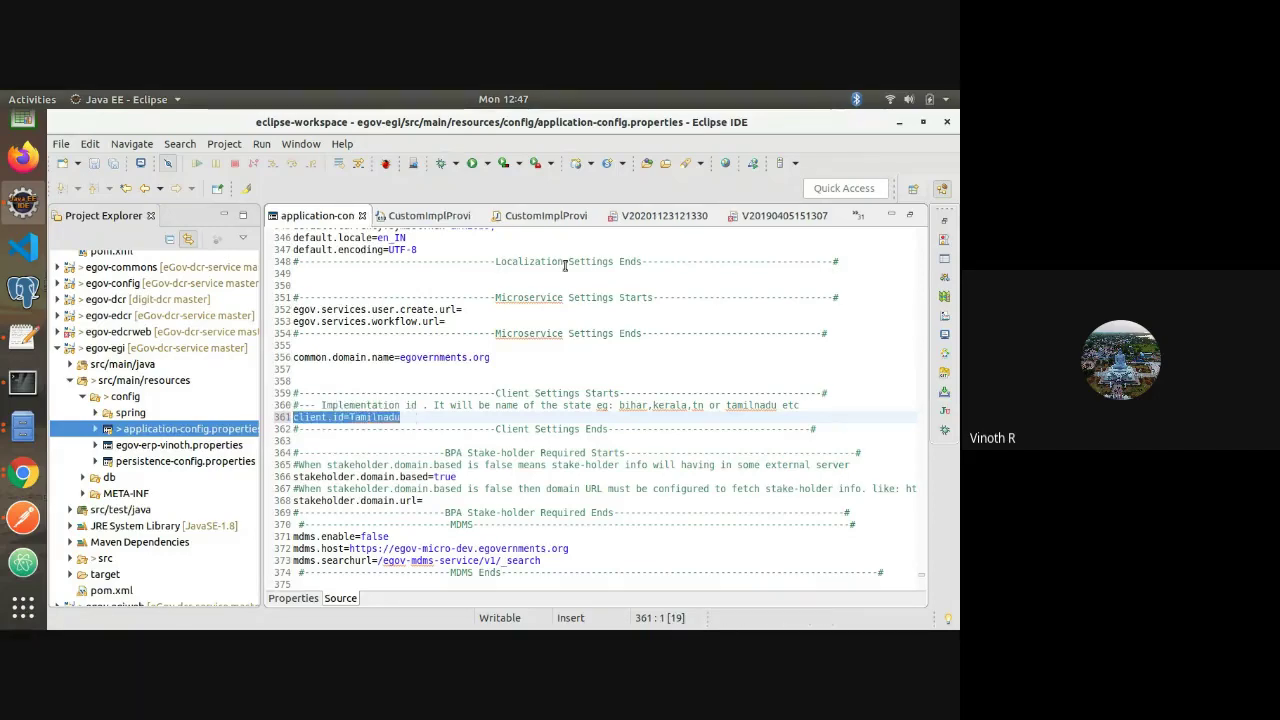
# Switch to the Text Editor, add client.id=Tamilnadu below the tenant entries in egov-erp-override.properties, and save the file
pyautogui.click(14, 345)
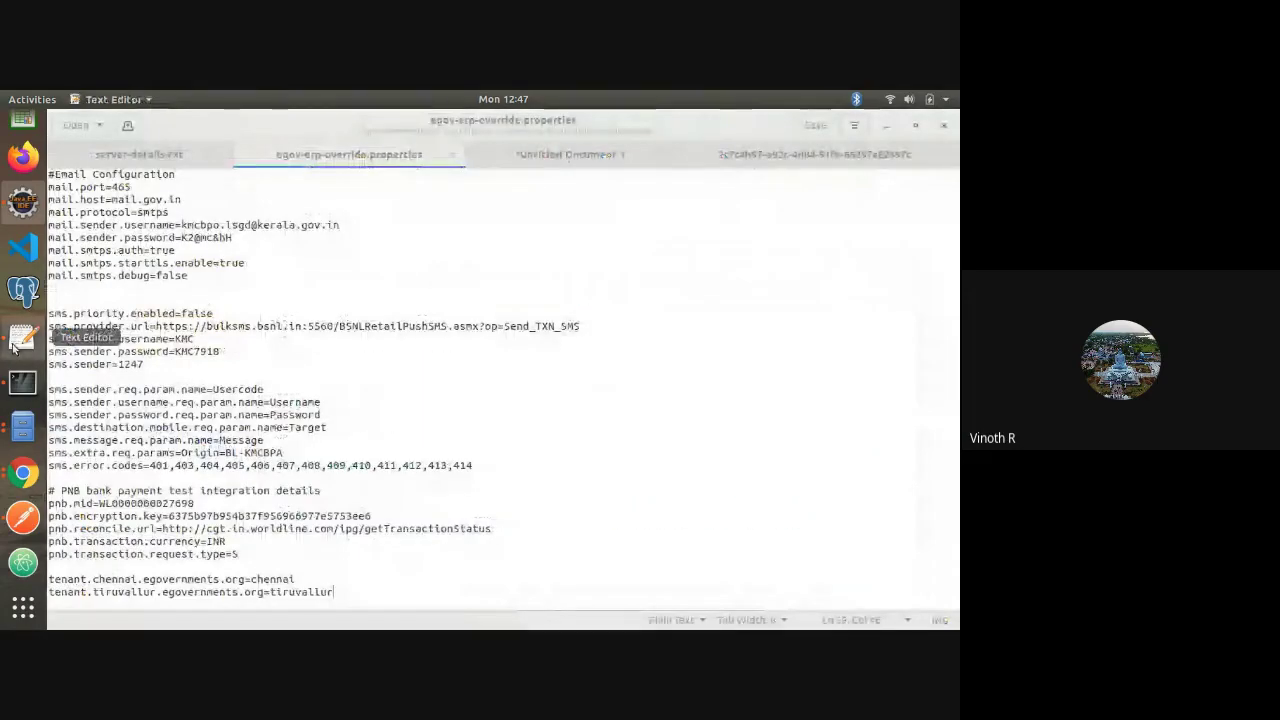
pyautogui.press('Return')
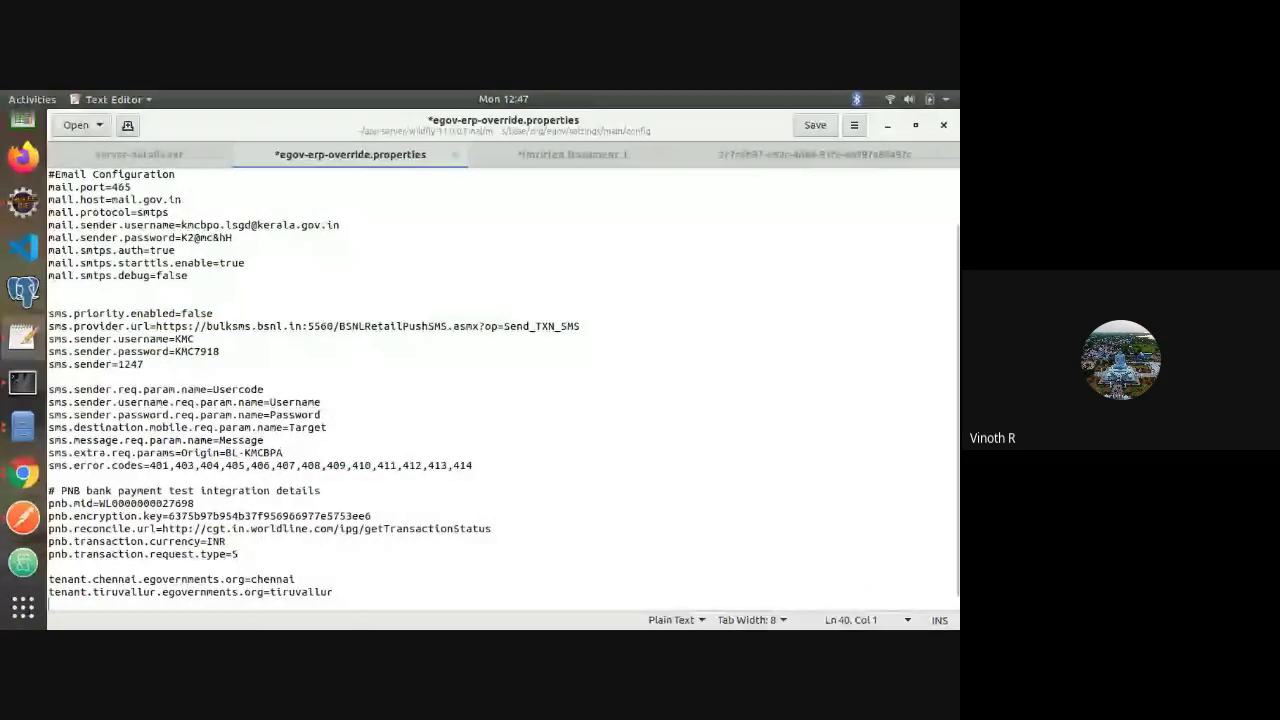
pyautogui.hotkey('ctrl', 'v')
pyautogui.hotkey('ctrl', 's')
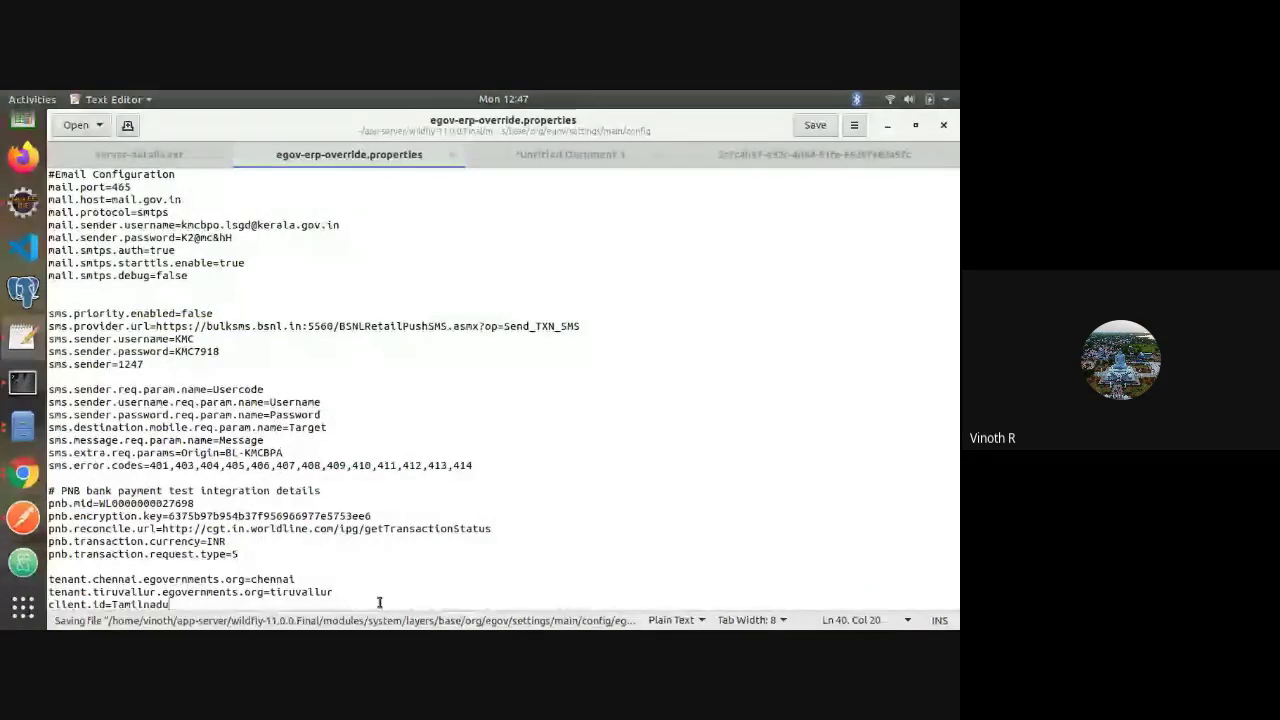
pyautogui.press('Return')
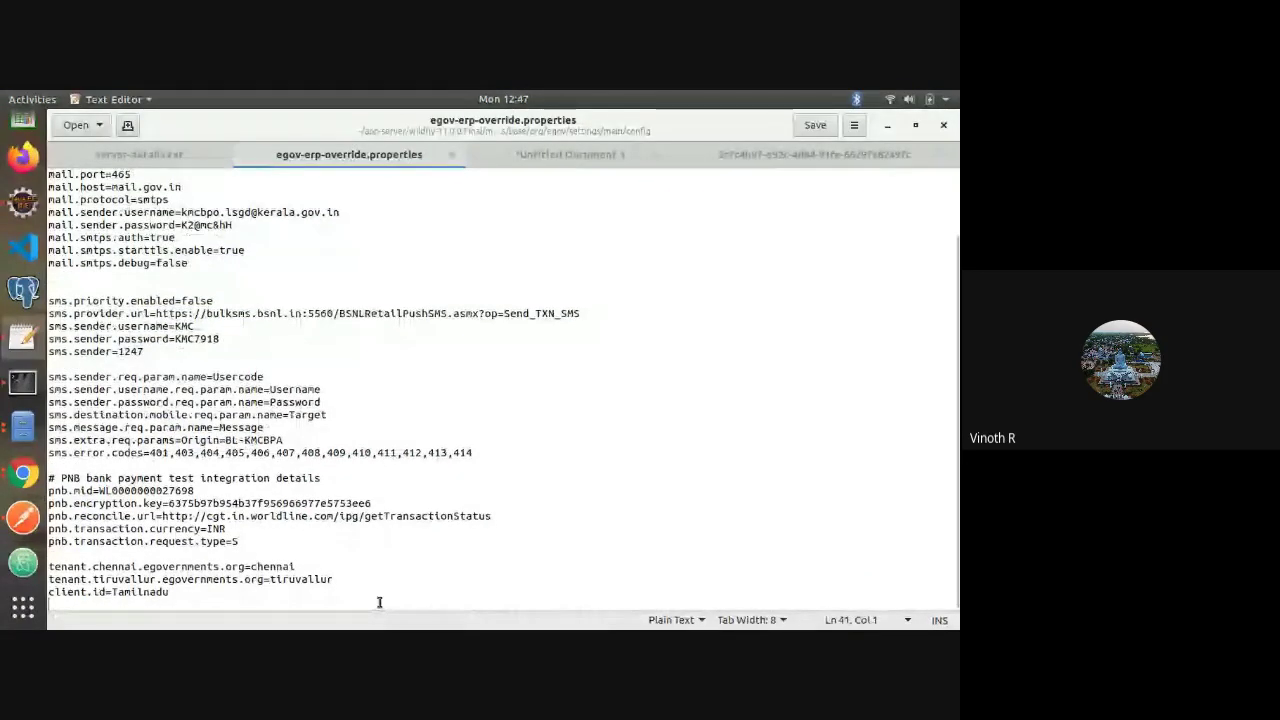
# Collapse all projects in Eclipse's project tree and switch back to egov-erp-override.properties in the Text Editor
pyautogui.hotkey('alt', 'Tab')
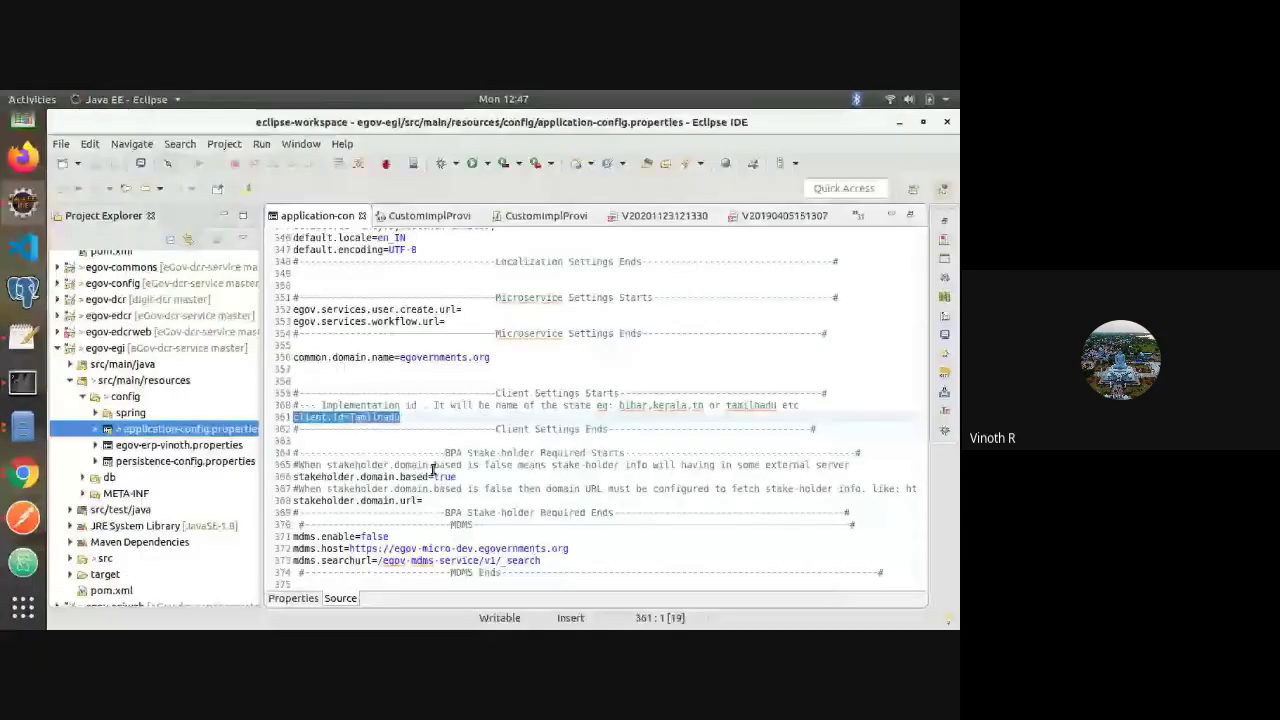
pyautogui.click(170, 242)
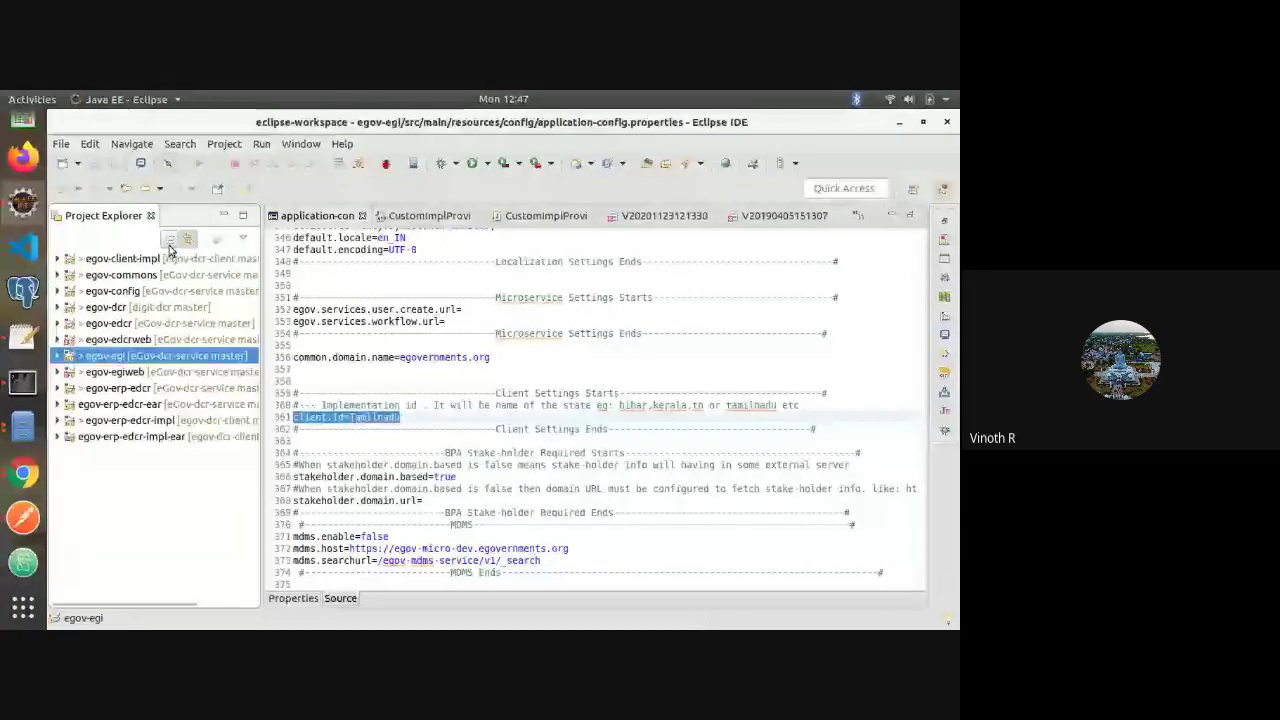
pyautogui.hotkey('alt', 'Tab')
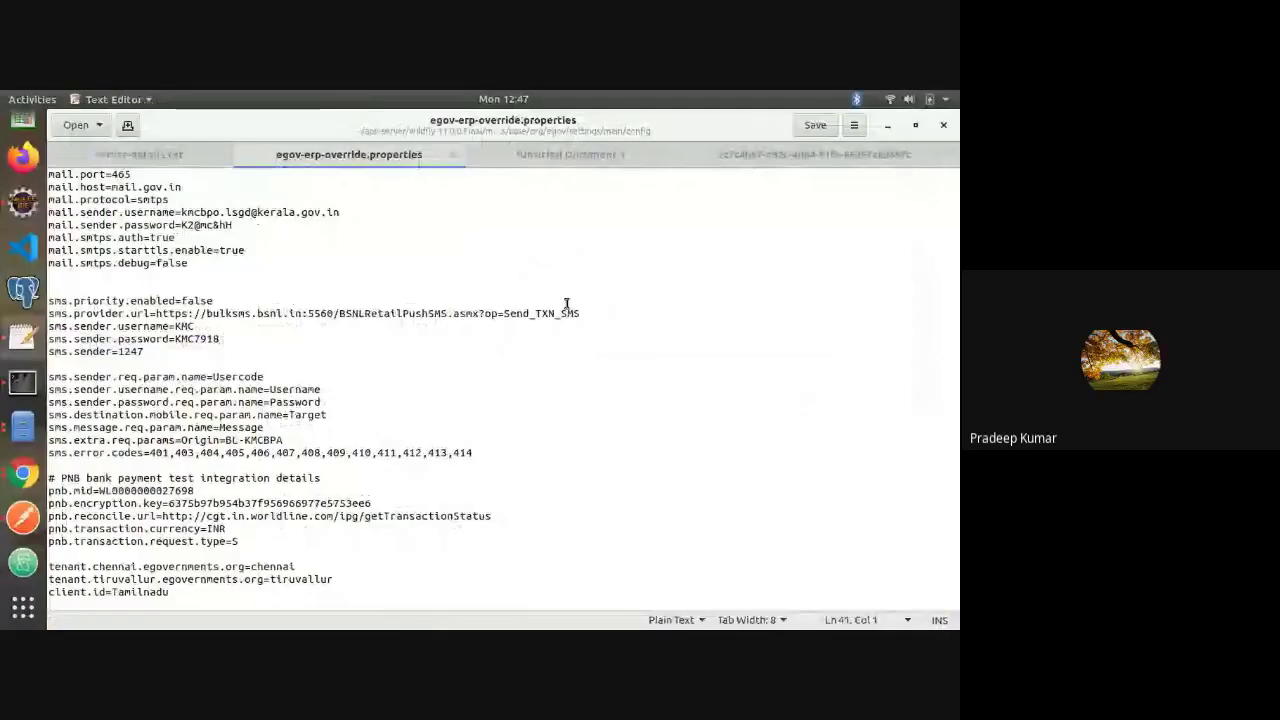
# Switch to Chrome and check the Q&A row of the eDCR Training Plan against the Queries/Clarifications sheet
pyautogui.hotkey('alt', 'Tab')
pyautogui.click(291, 467)
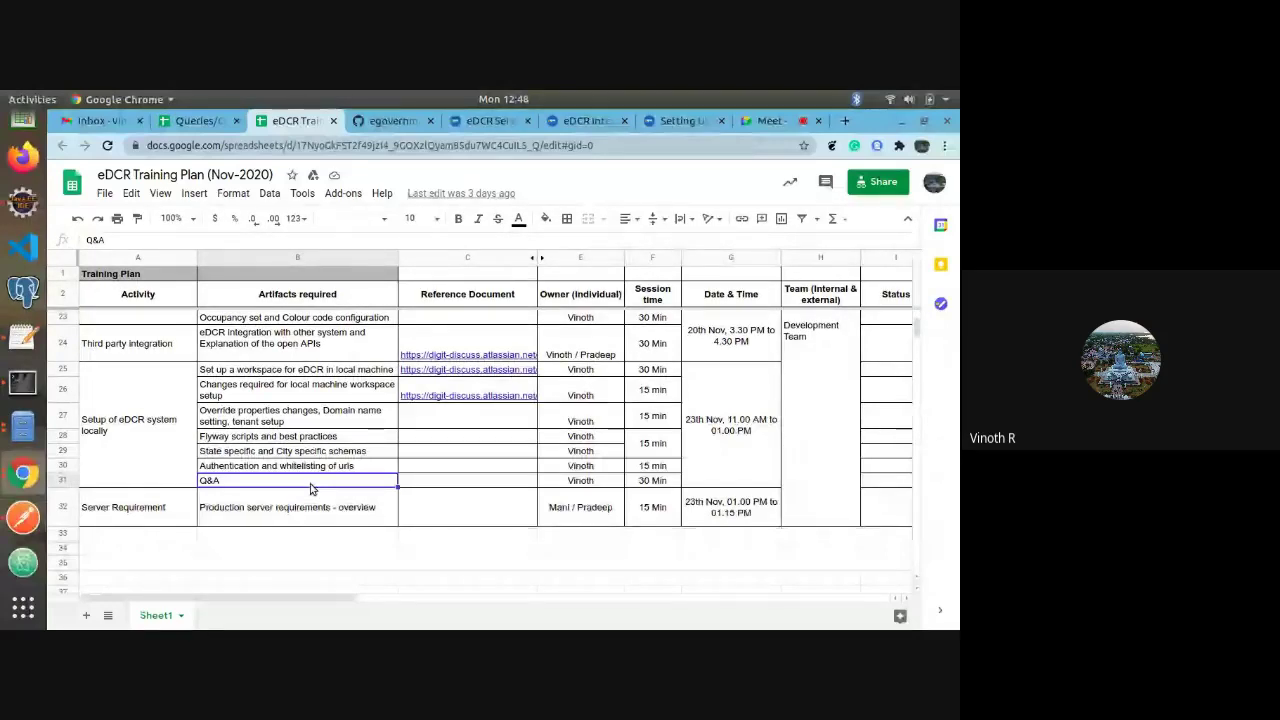
pyautogui.click(195, 121)
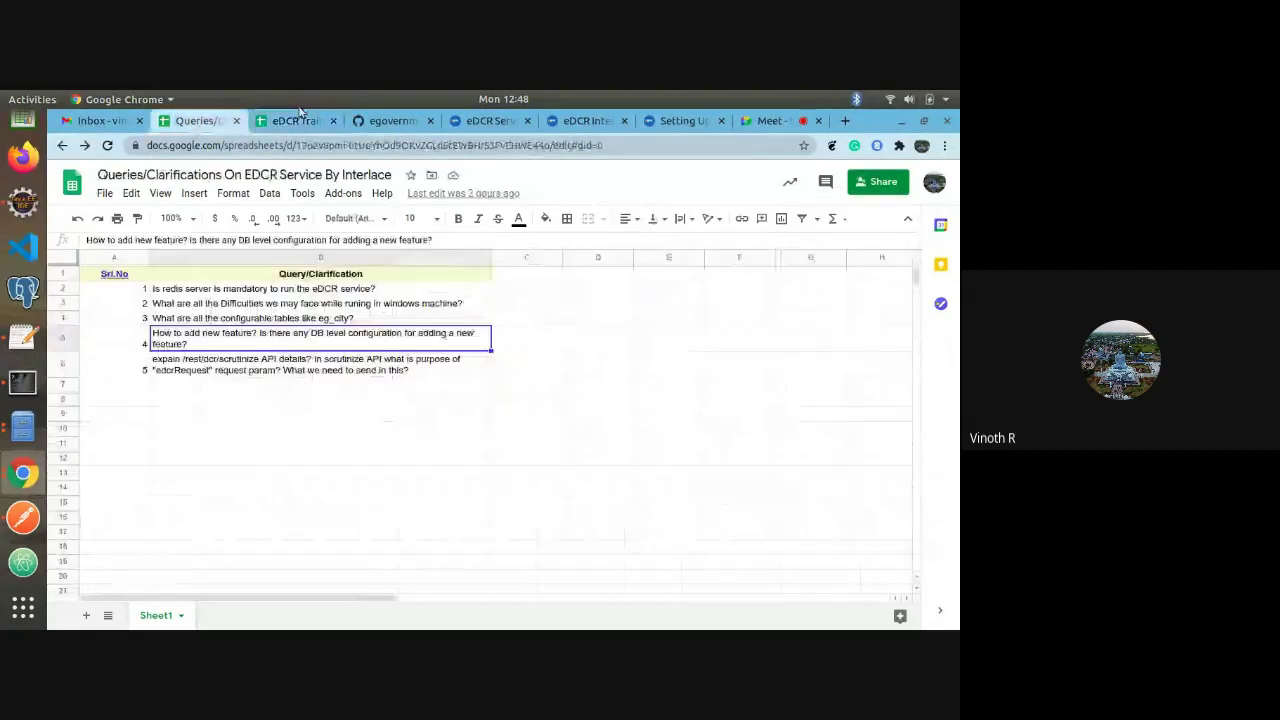
pyautogui.click(296, 121)
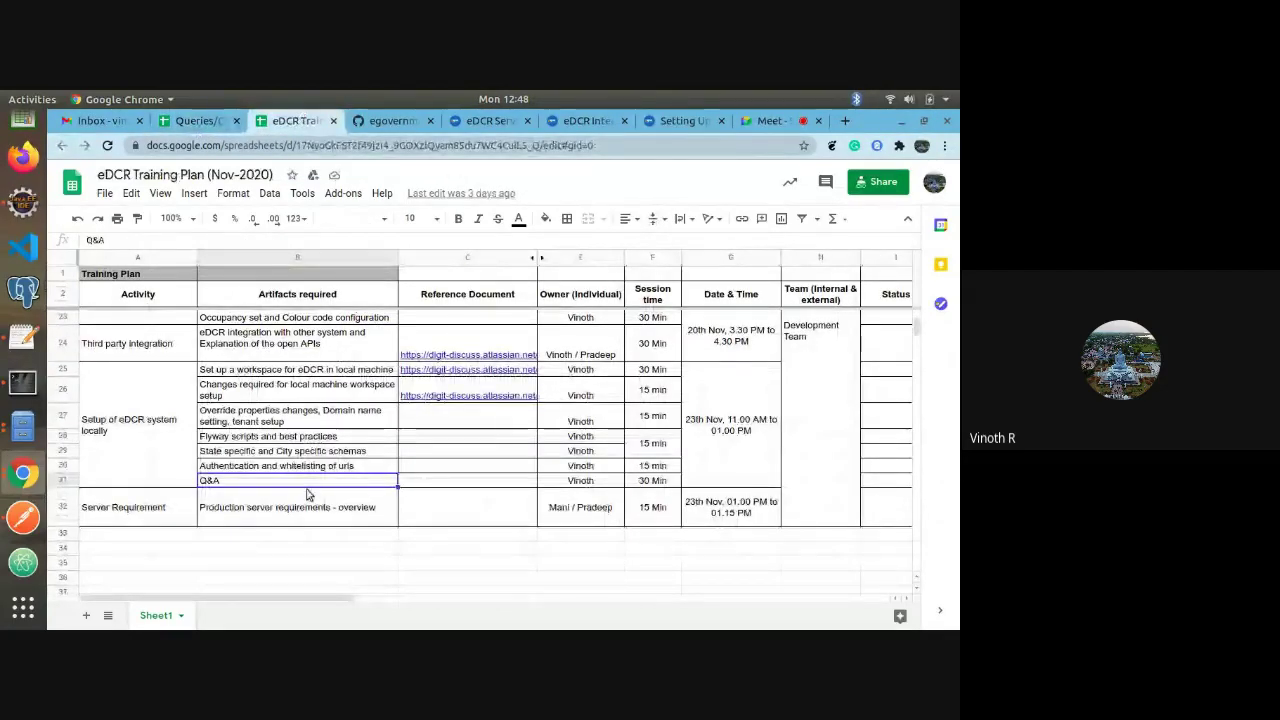
# Review the questions in the Queries/Clarifications sheet and return to the eDCR Training Plan
pyautogui.click(200, 121)
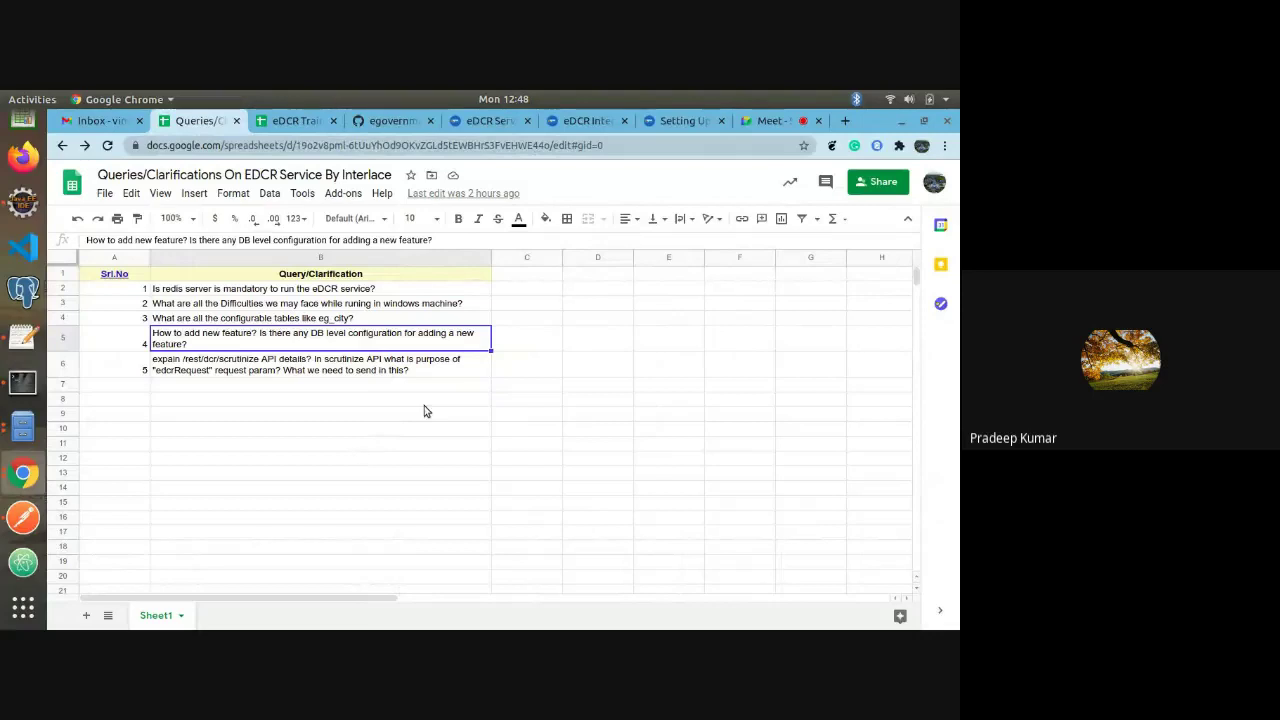
pyautogui.click(300, 121)
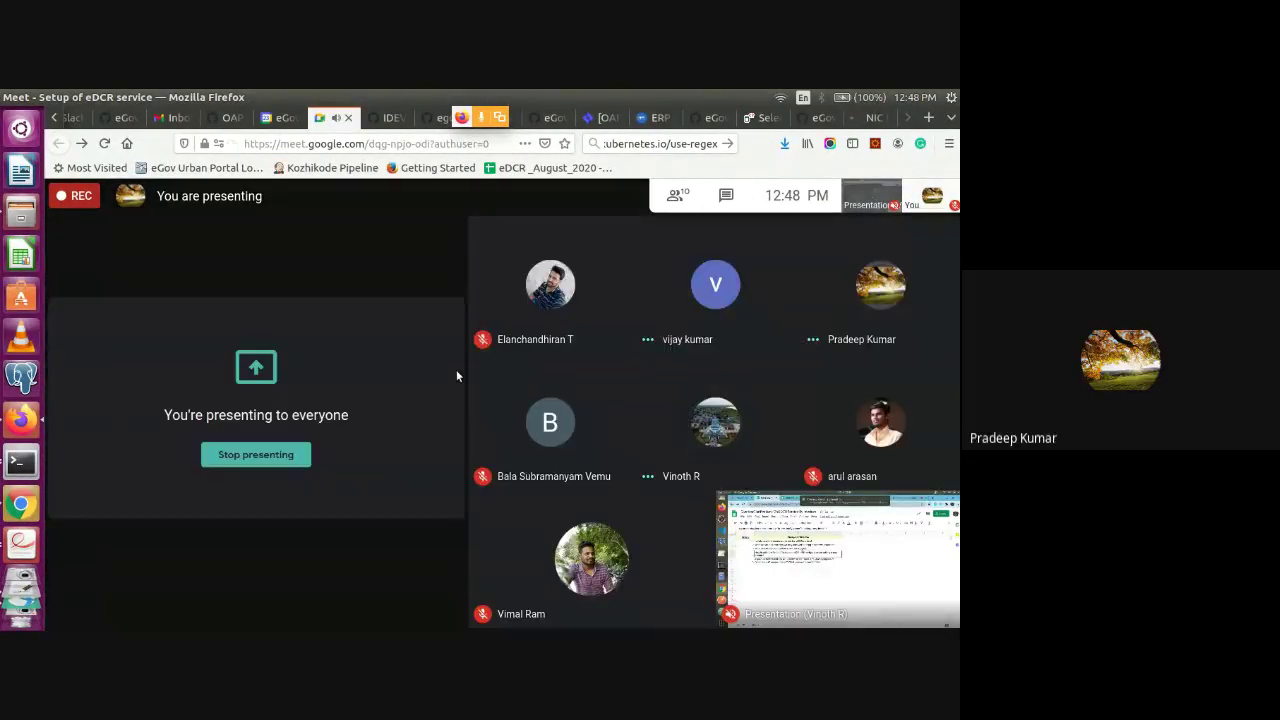
# Find the open ERP jenkins (CICD) setup page in Firefox and examine the Prerequisites list at its beginning
pyautogui.click(610, 118)
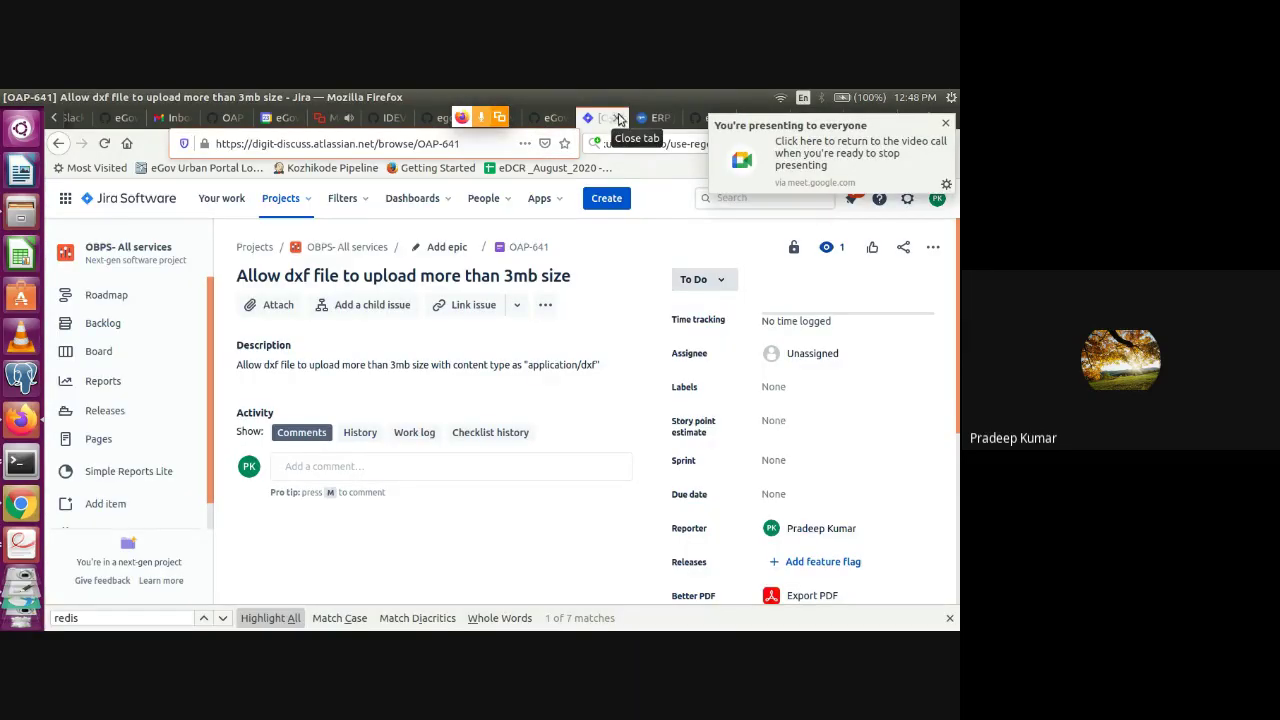
pyautogui.click(659, 121)
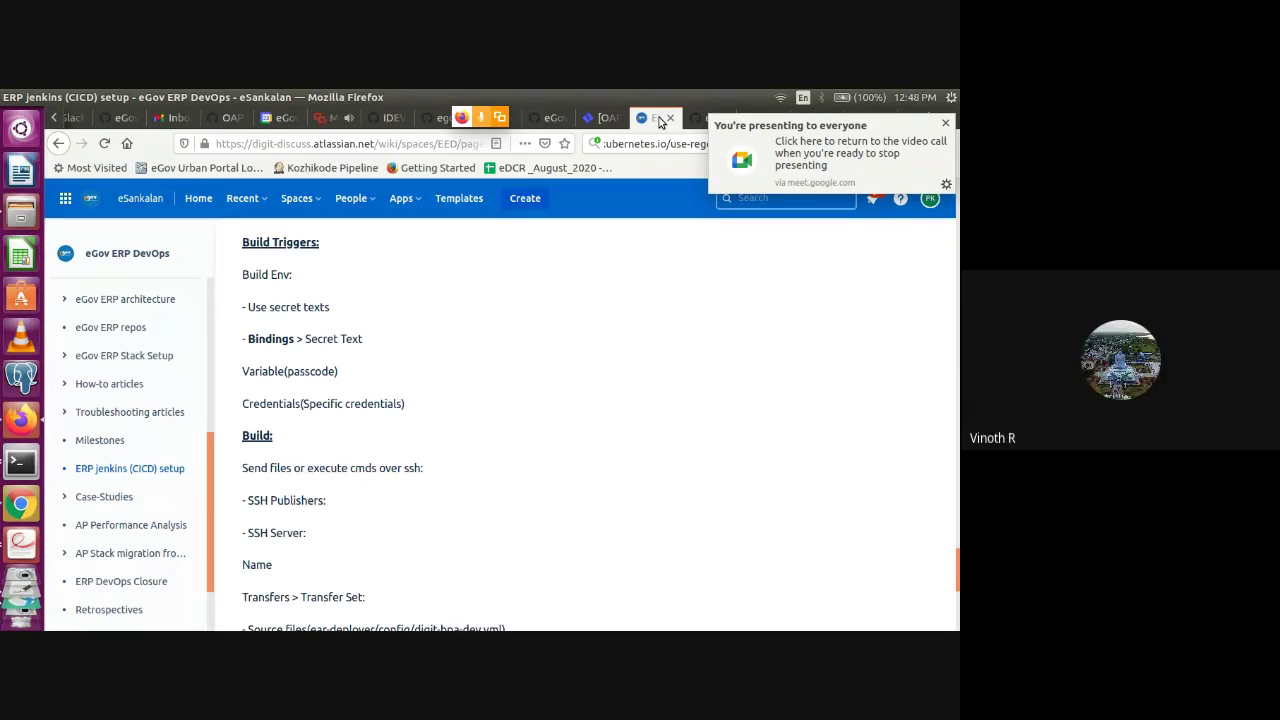
pyautogui.press('pageup')
pyautogui.press('pageup')
pyautogui.press('pageup')
pyautogui.press('pageup')
pyautogui.press('pageup')
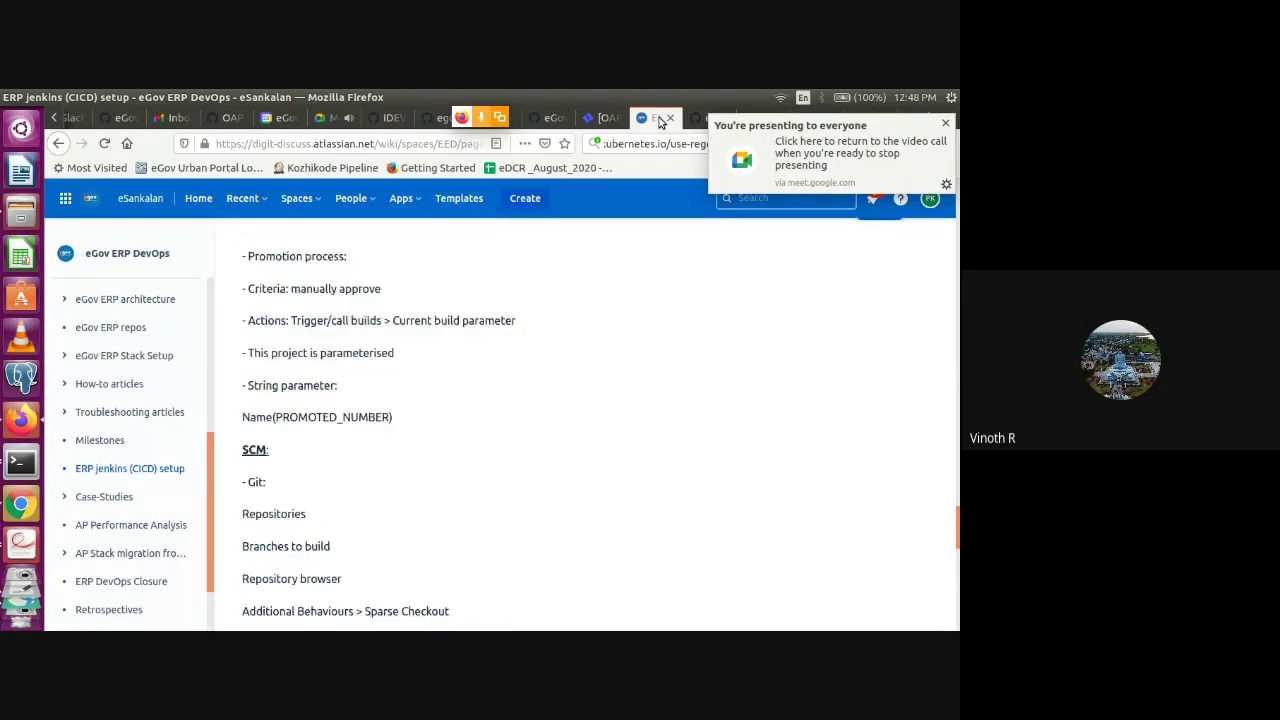
pyautogui.press('pageup')
pyautogui.press('pageup')
pyautogui.press('pageup')
pyautogui.press('pageup')
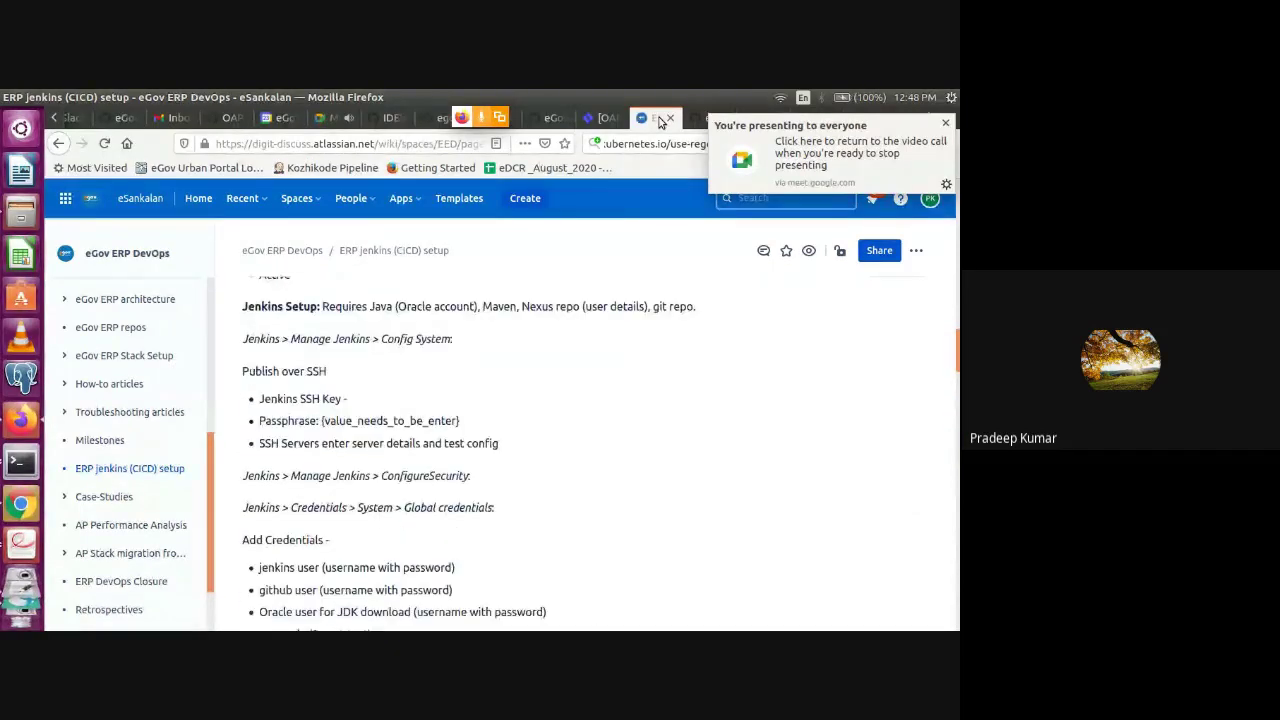
pyautogui.press('pageup')
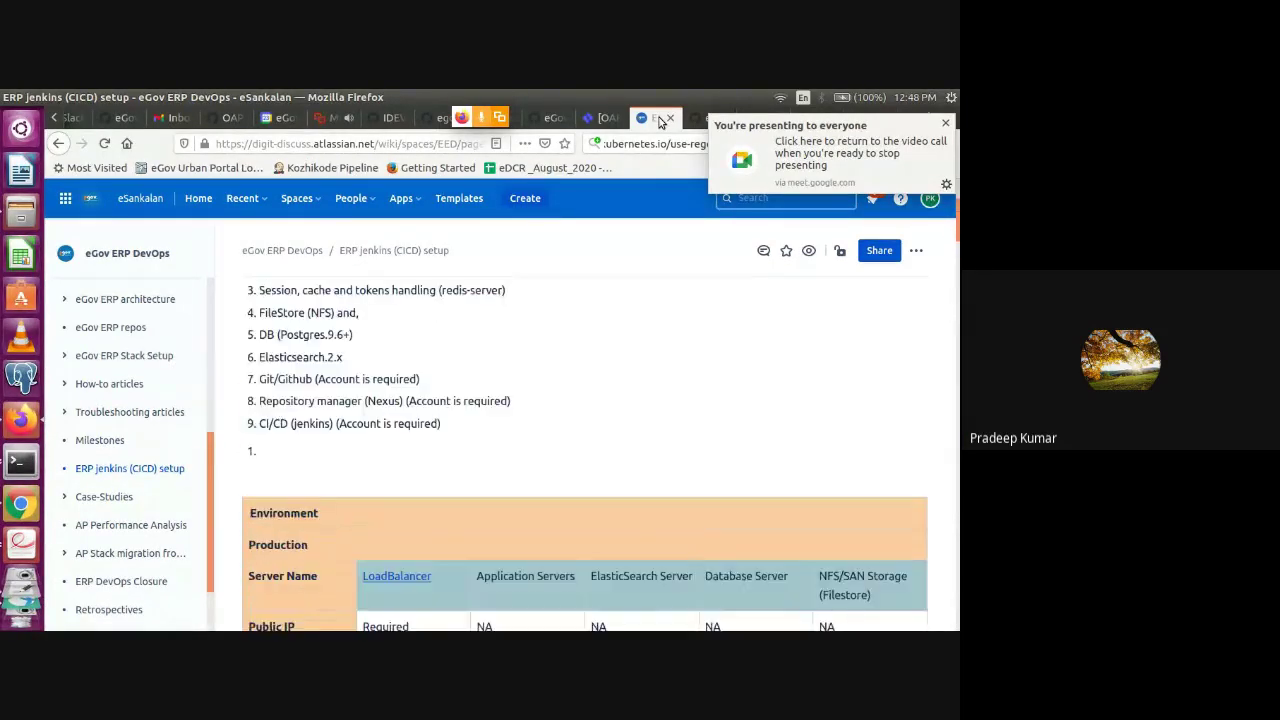
pyautogui.press('pageup')
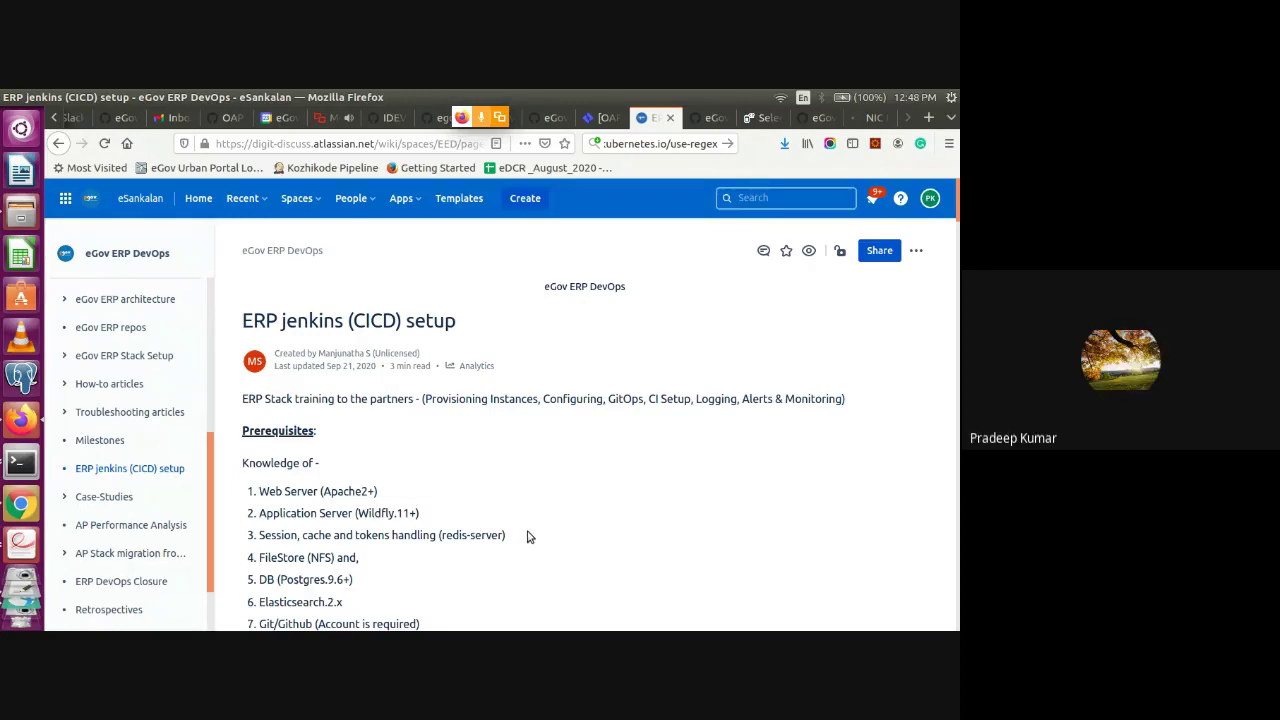
pyautogui.scroll(-2, 529, 537)
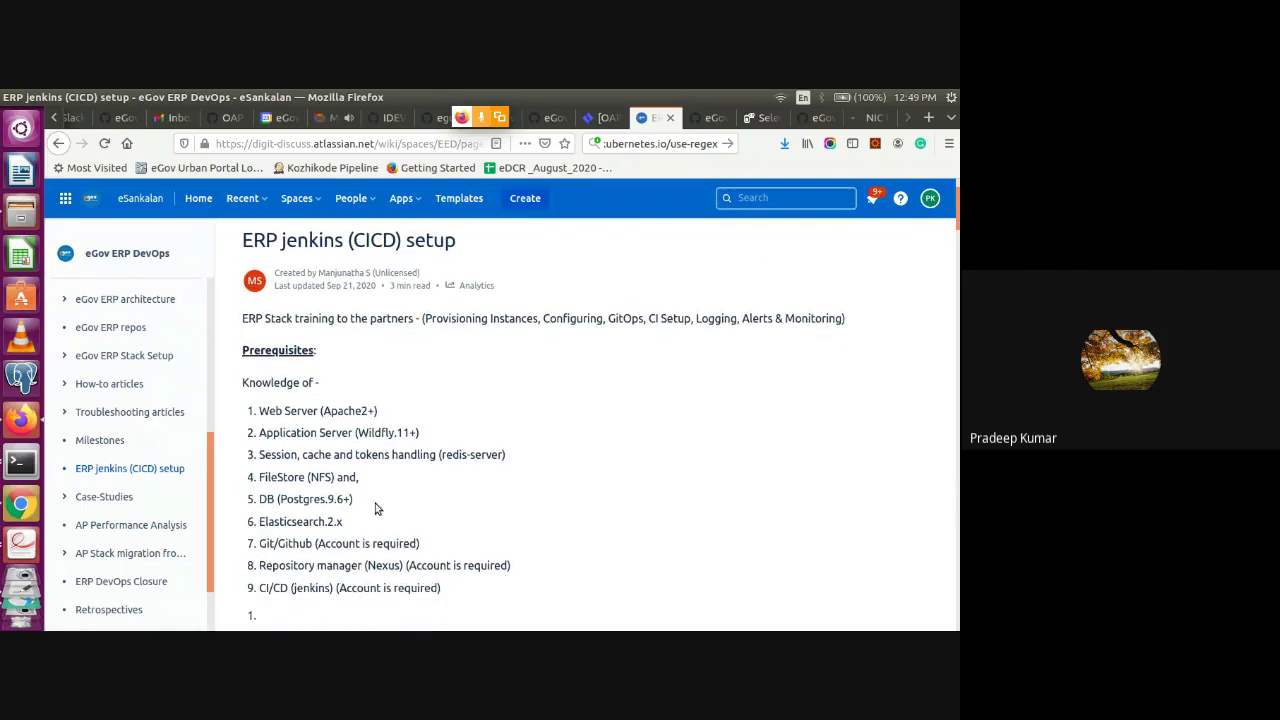